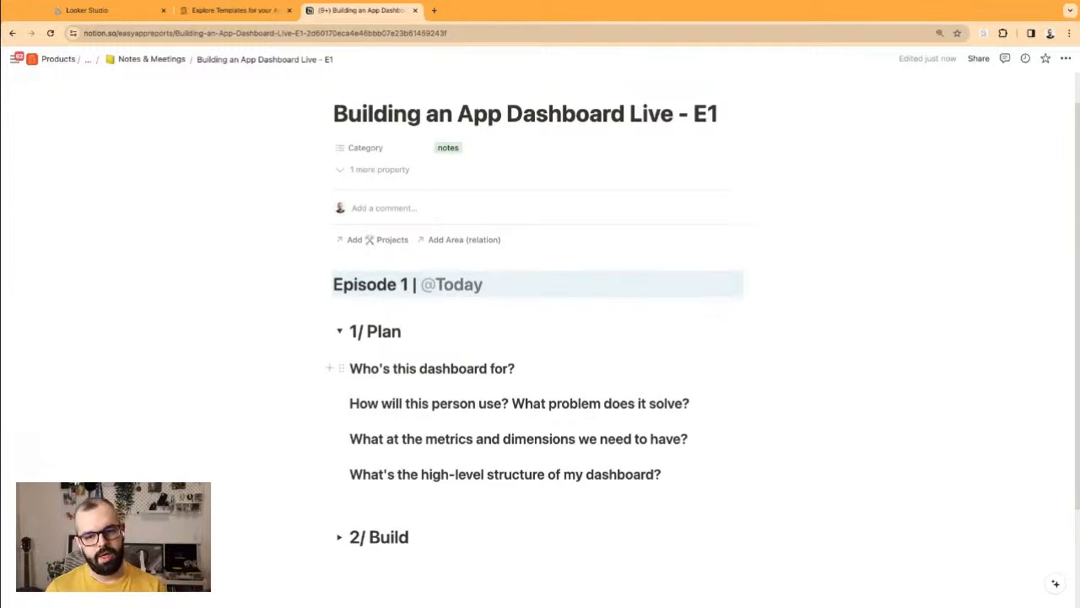
# Step: Select the words metrics and dimensions in the third question, then expand the 2/ Build toggle
pyautogui.doubleClick(436, 440)
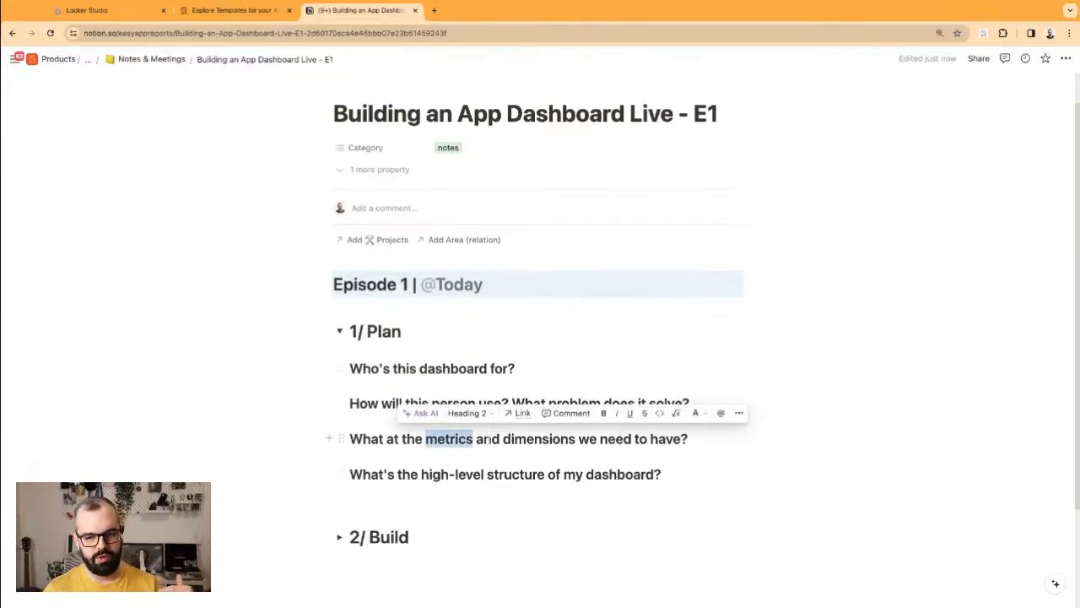
pyautogui.doubleClick(525, 440)
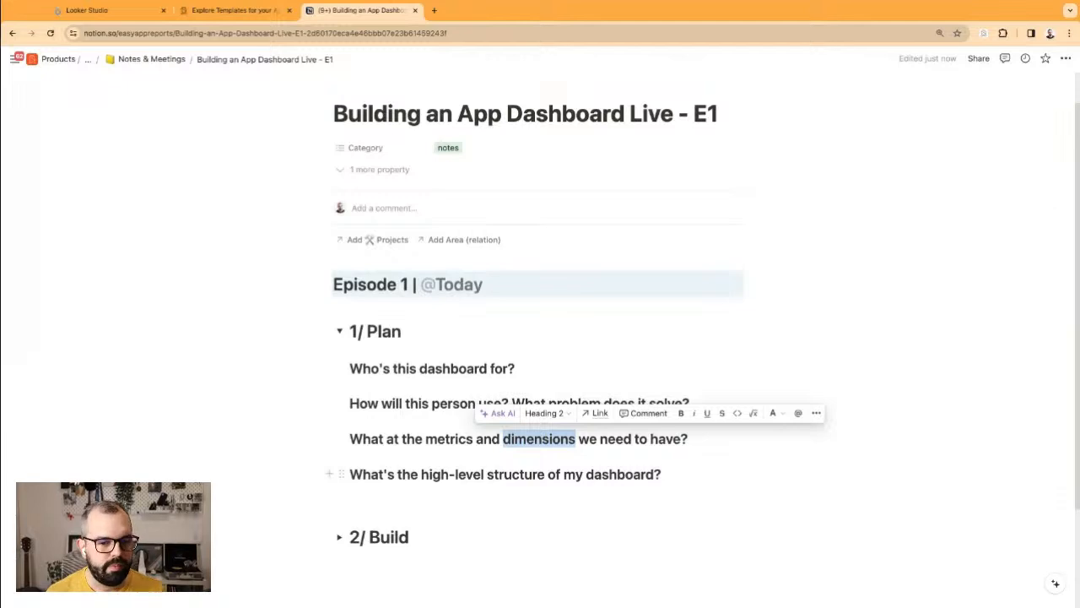
pyautogui.click(370, 474)
pyautogui.click(339, 537)
pyautogui.scroll(-3, 392, 514)
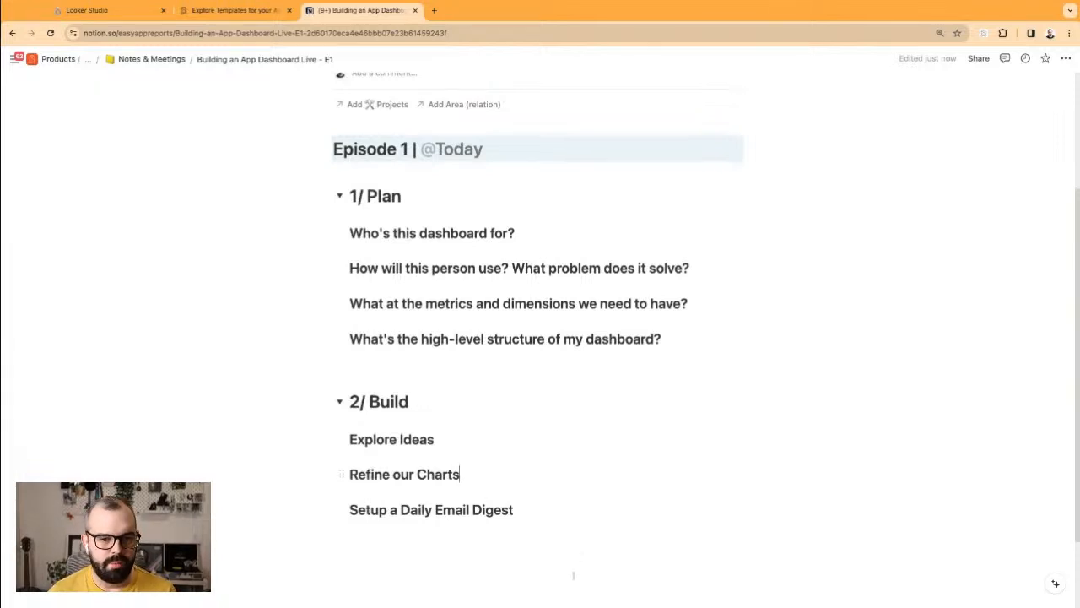
pyautogui.scroll(1, 603, 379)
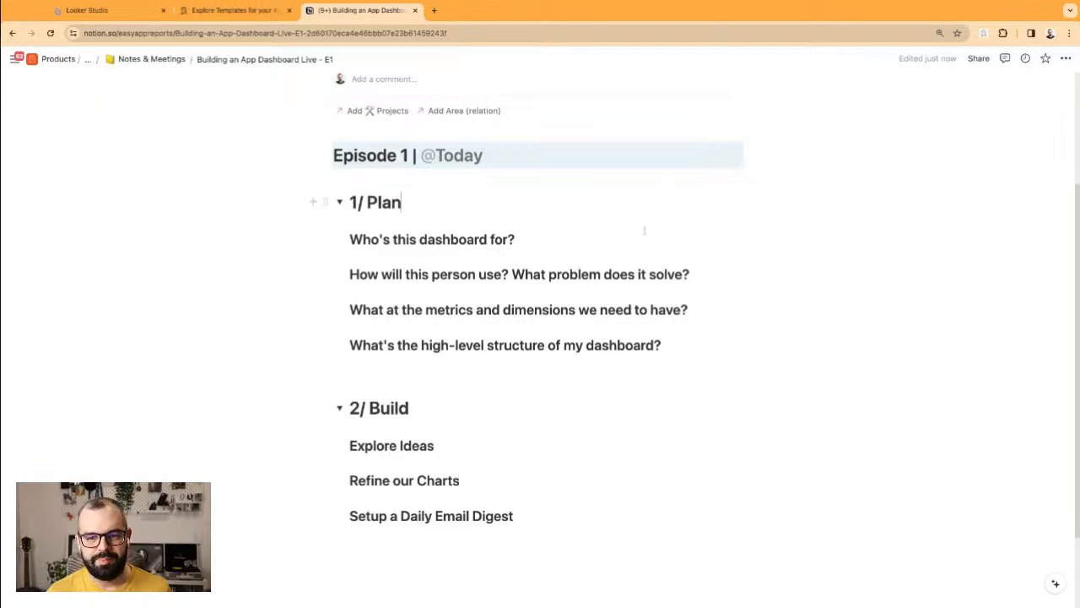
pyautogui.click(557, 245)
pyautogui.click(122, 8)
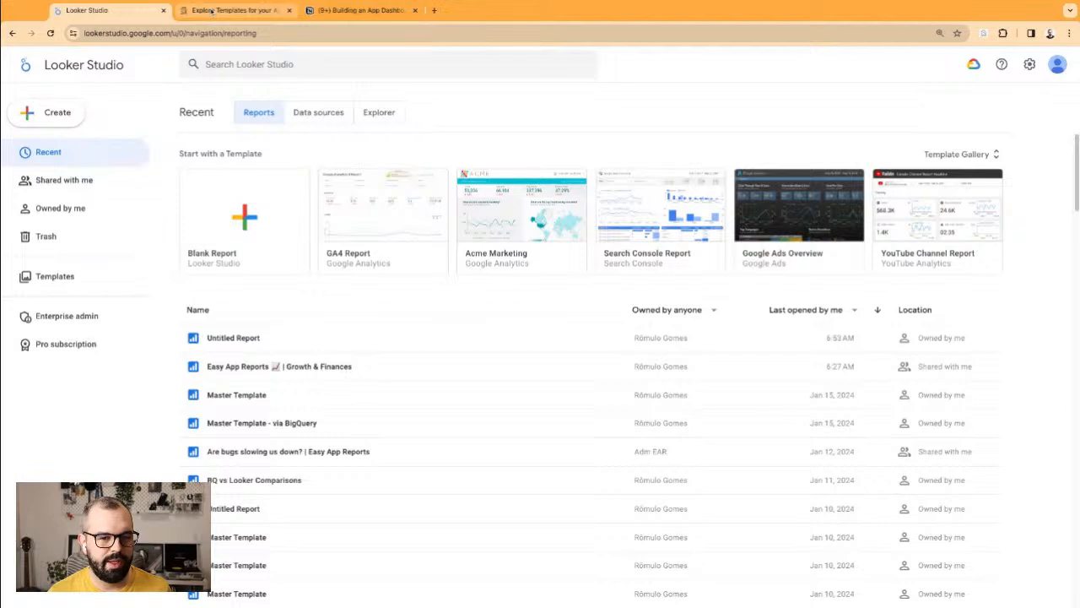
pyautogui.click(211, 10)
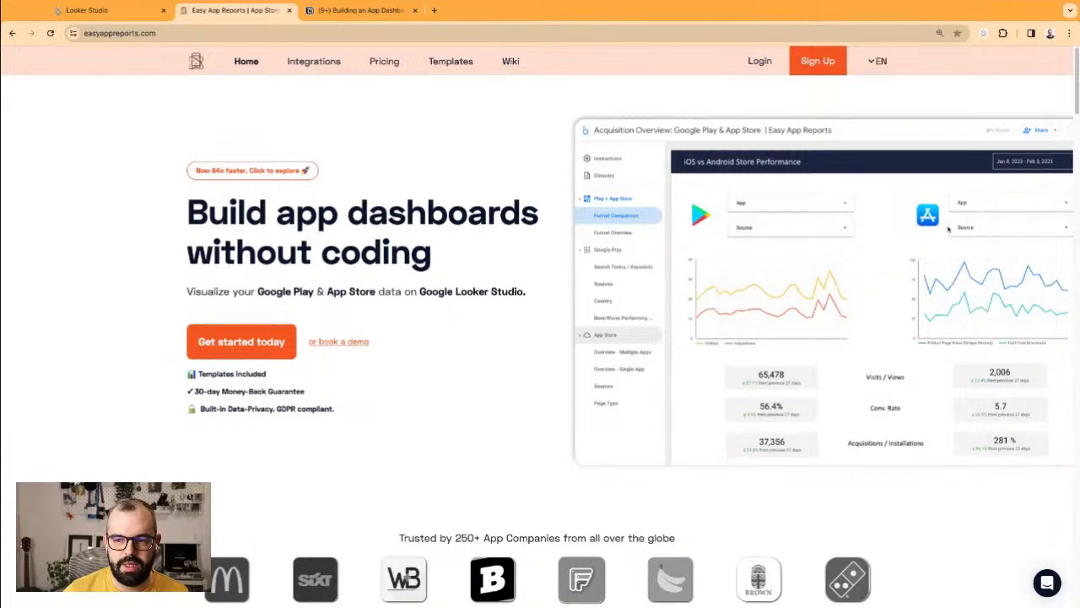
pyautogui.click(346, 10)
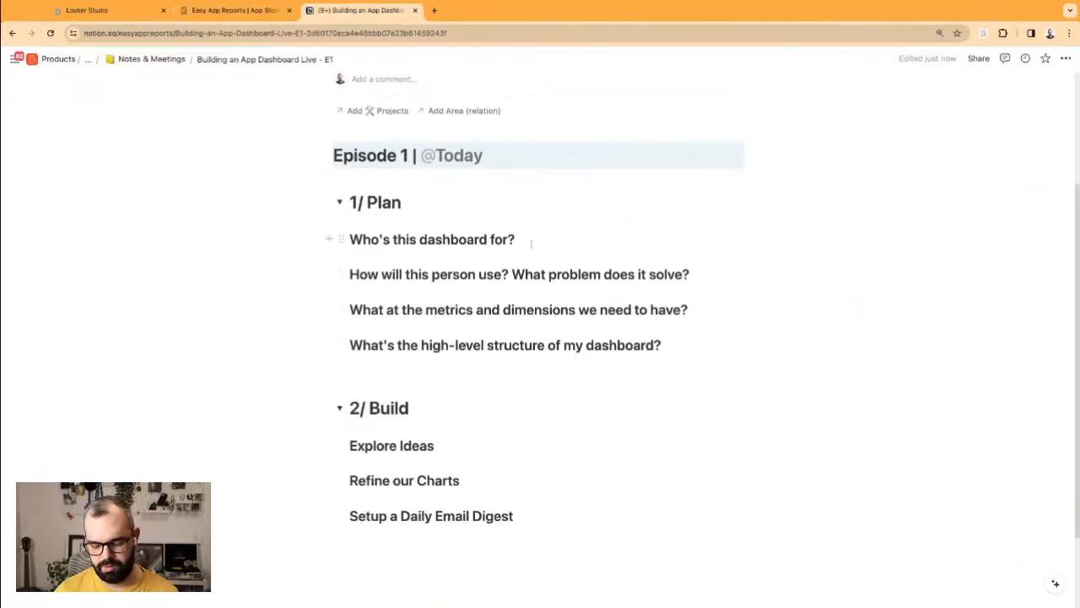
# Step: Add the bullet 'Use case: free (non-monetized app or game)' under the first question
pyautogui.press('Return')
pyautogui.write('- Use')
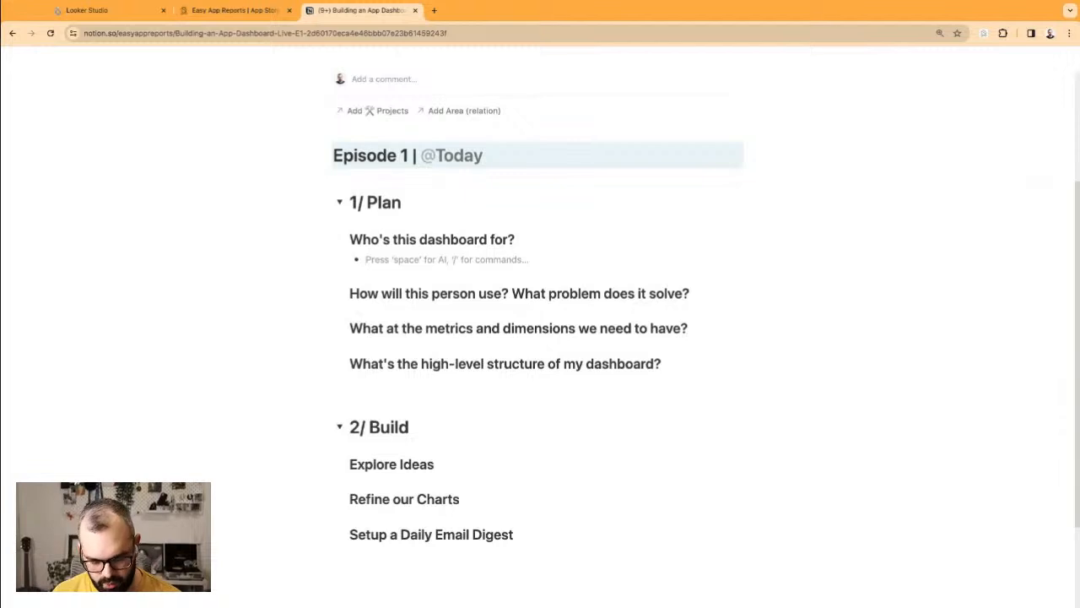
pyautogui.write(' case: free (non-monetized app)')
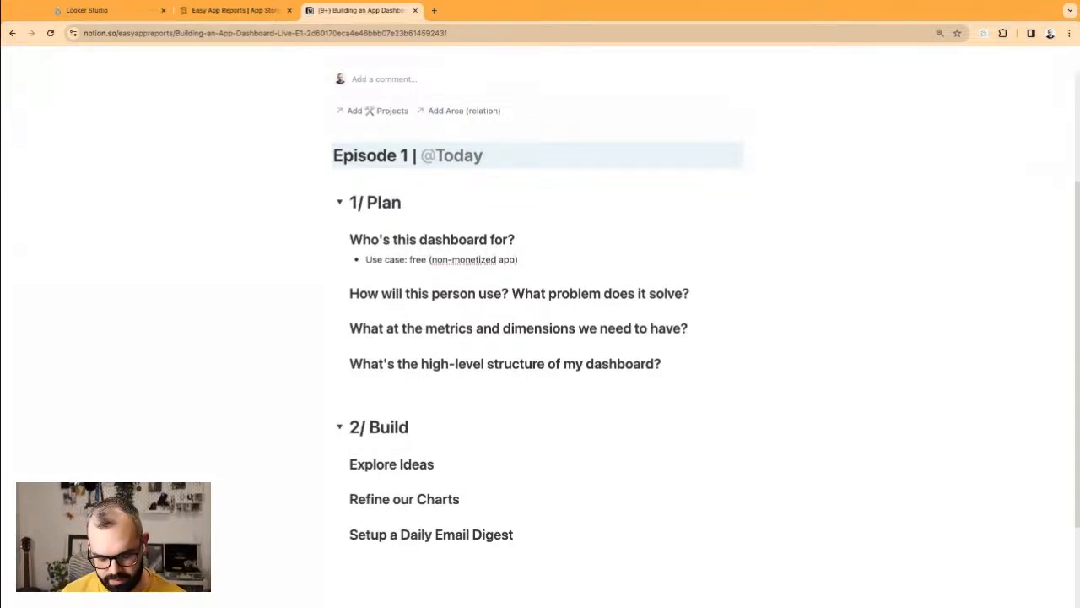
pyautogui.write('/game')
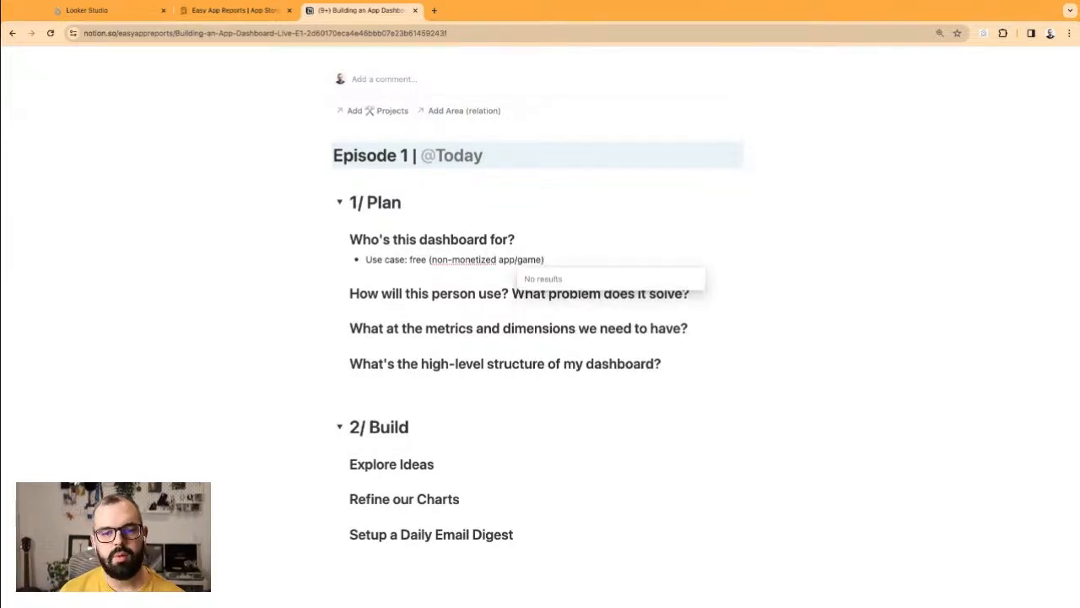
pyautogui.press('BackSpace')
pyautogui.press('BackSpace')
pyautogui.press('BackSpace')
pyautogui.press('BackSpace')
pyautogui.press('BackSpace')
pyautogui.press('BackSpace')
pyautogui.press('BackSpace')
pyautogui.press('BackSpace')
pyautogui.press('BackSpace')
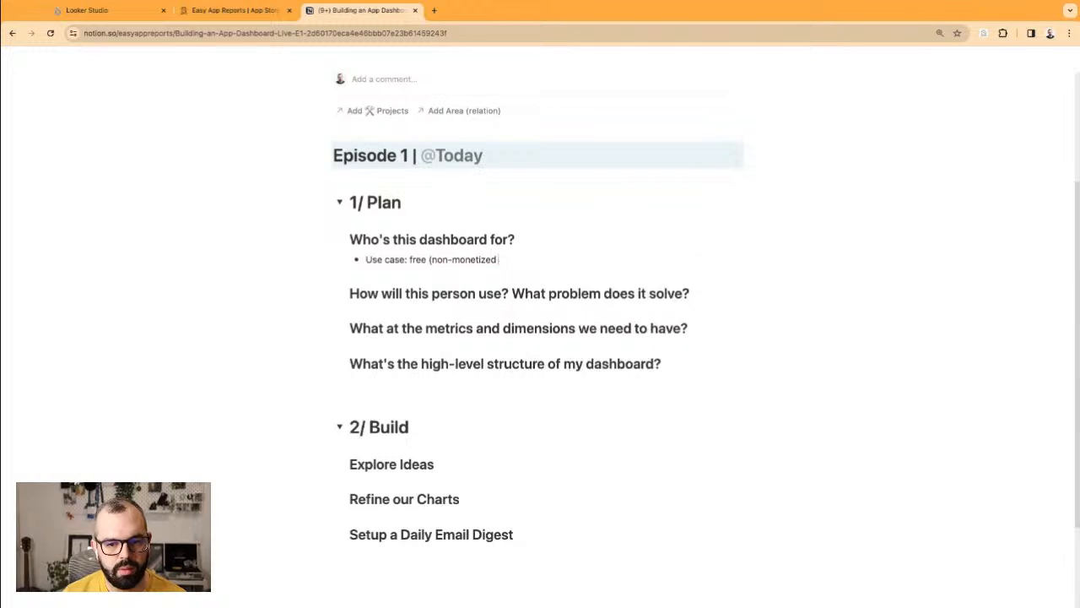
pyautogui.write('app or game')
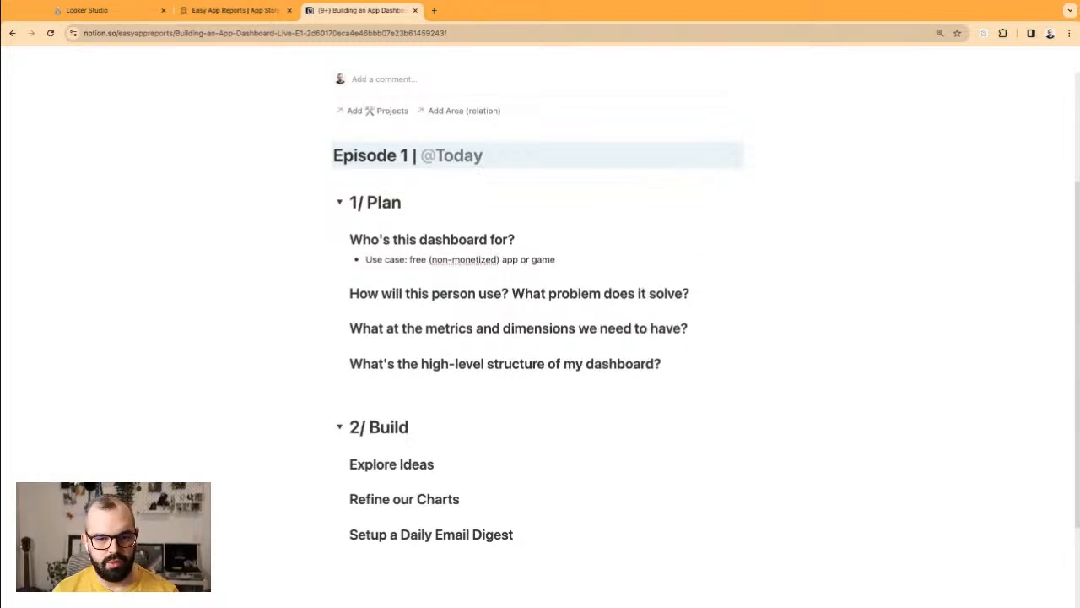
# Step: Add a 'Who's it for:' bullet and start an indented sub-bullet beneath it
pyautogui.press('Return')
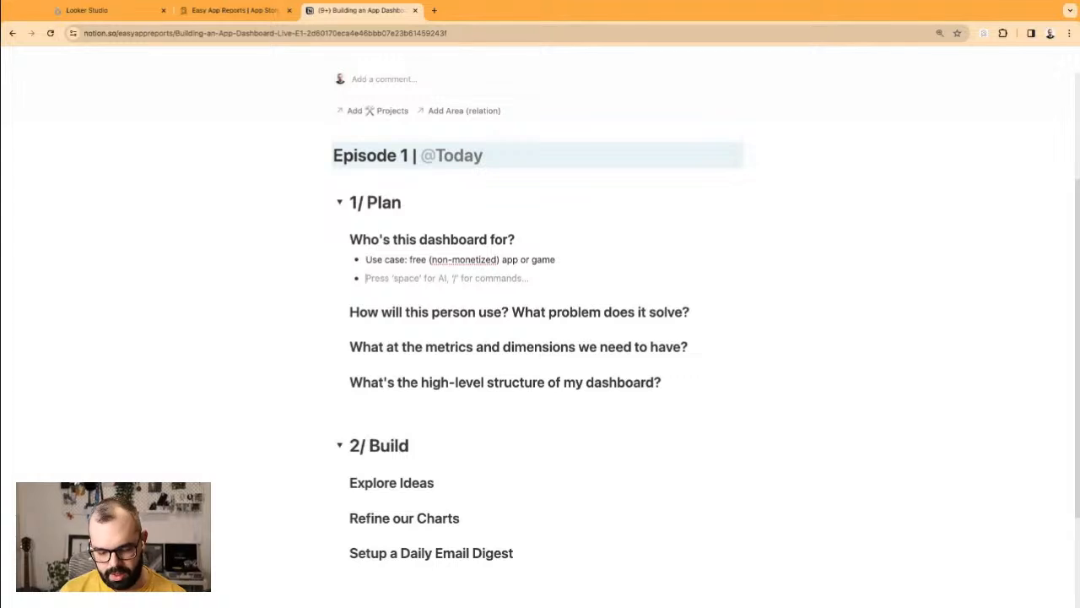
pyautogui.write('W')
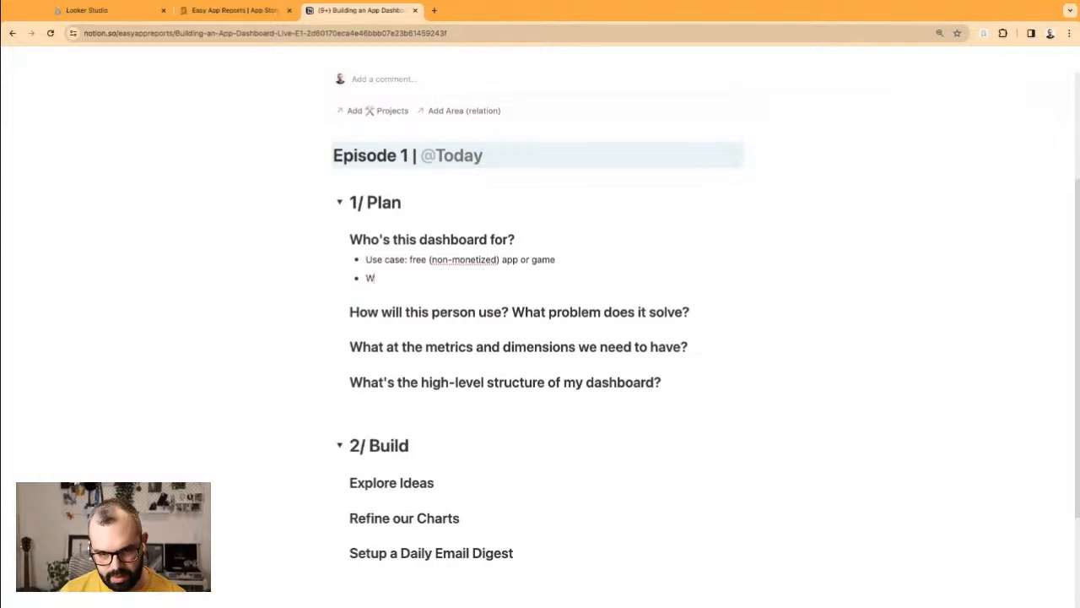
pyautogui.press('BackSpace')
pyautogui.write("WHo's")
pyautogui.press('BackSpace')
pyautogui.press('BackSpace')
pyautogui.press('BackSpace')
pyautogui.press('BackSpace')
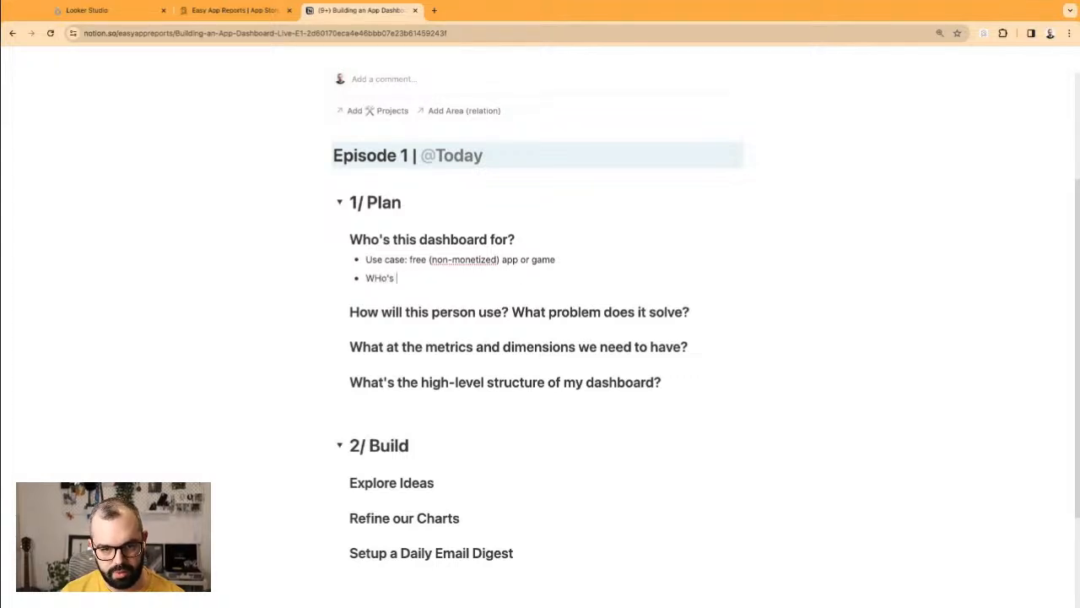
pyautogui.write("ho's it for:")
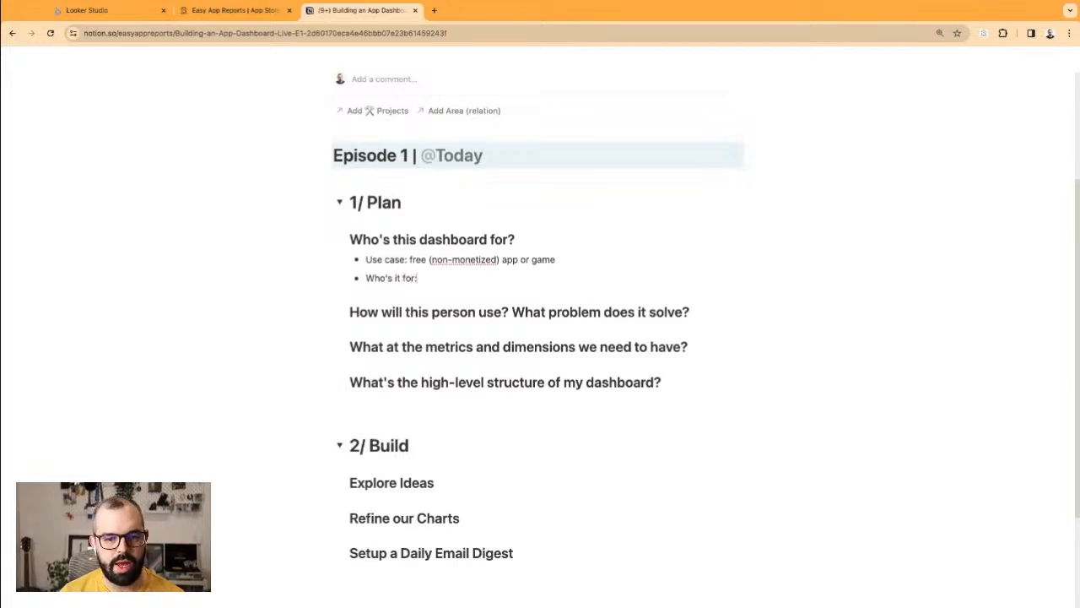
pyautogui.press('Return')
pyautogui.press('Tab')
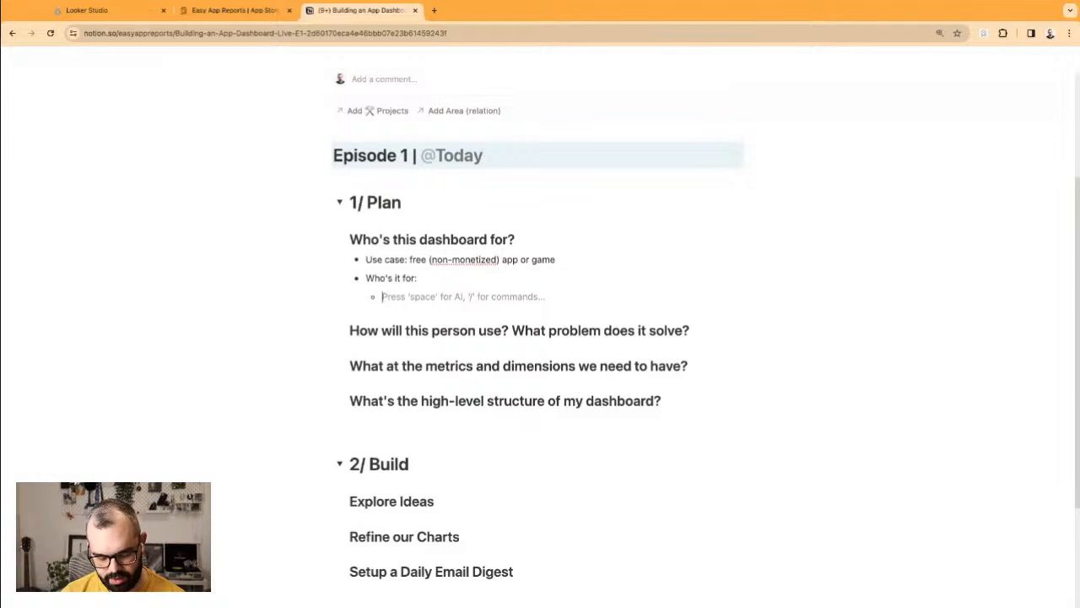
# Step: Type 'Marketers responsible for acquisition (both organic and paid)' as the first audience sub-bullet
pyautogui.write('Marketer')
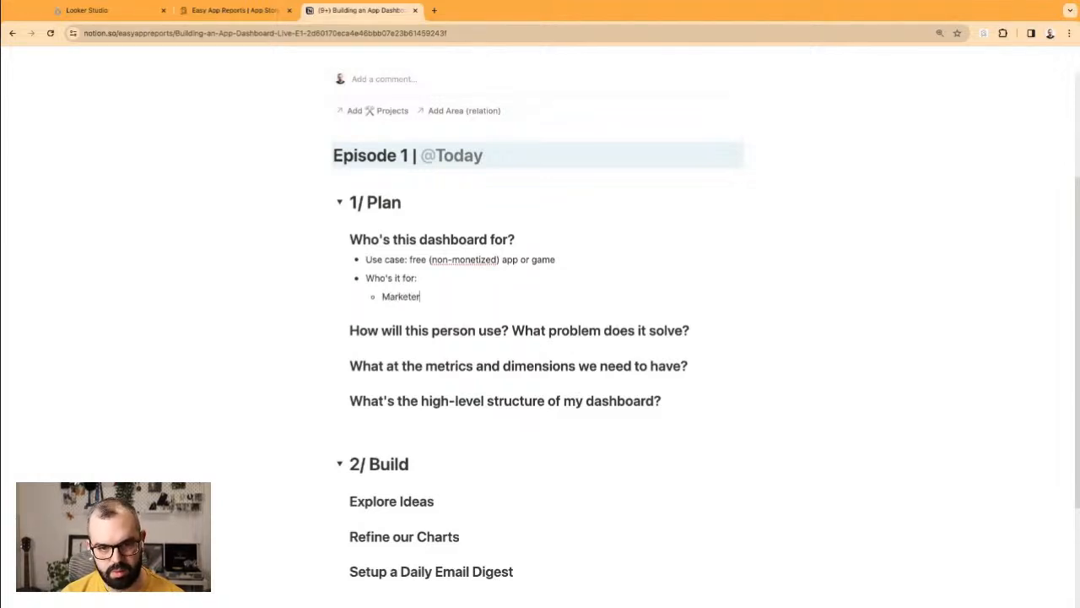
pyautogui.write('s respons')
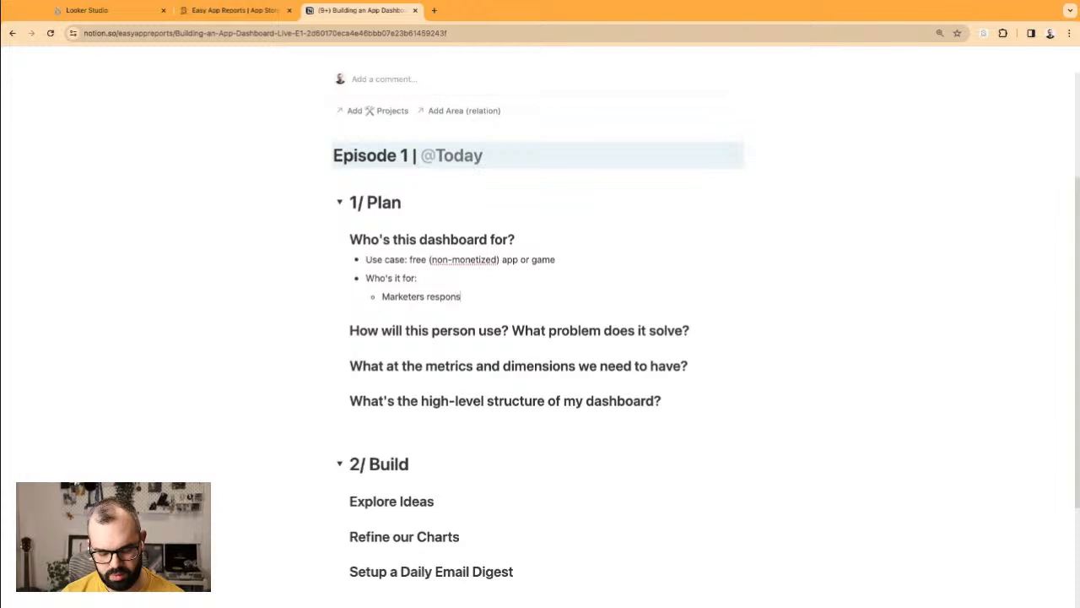
pyautogui.write('ible for acqu')
pyautogui.press('BackSpace')
pyautogui.press('BackSpace')
pyautogui.write('quisition')
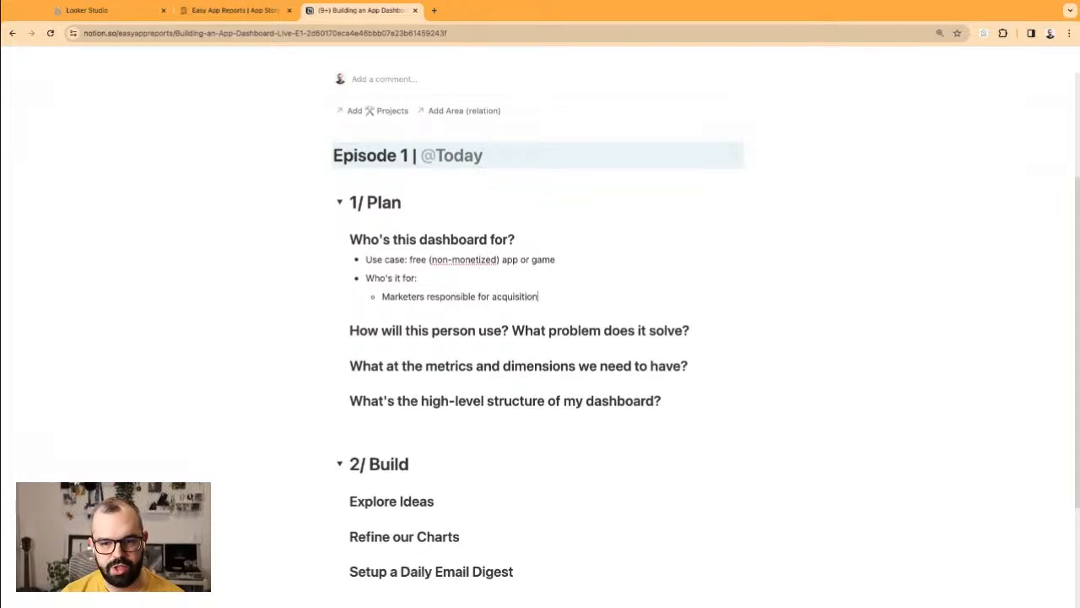
pyautogui.write(' (both organic and paid)')
# Step: Add 'Business Analysts: responsible for creating dashboards for Product, Marketing, and Leadership' below it
pyautogui.press('Return')
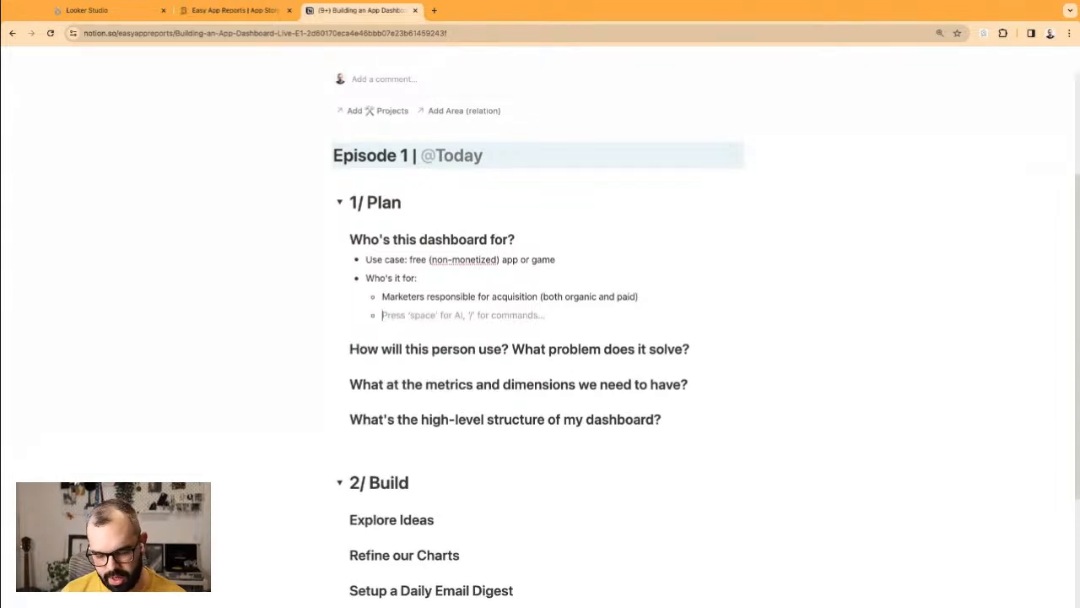
pyautogui.write('Business ')
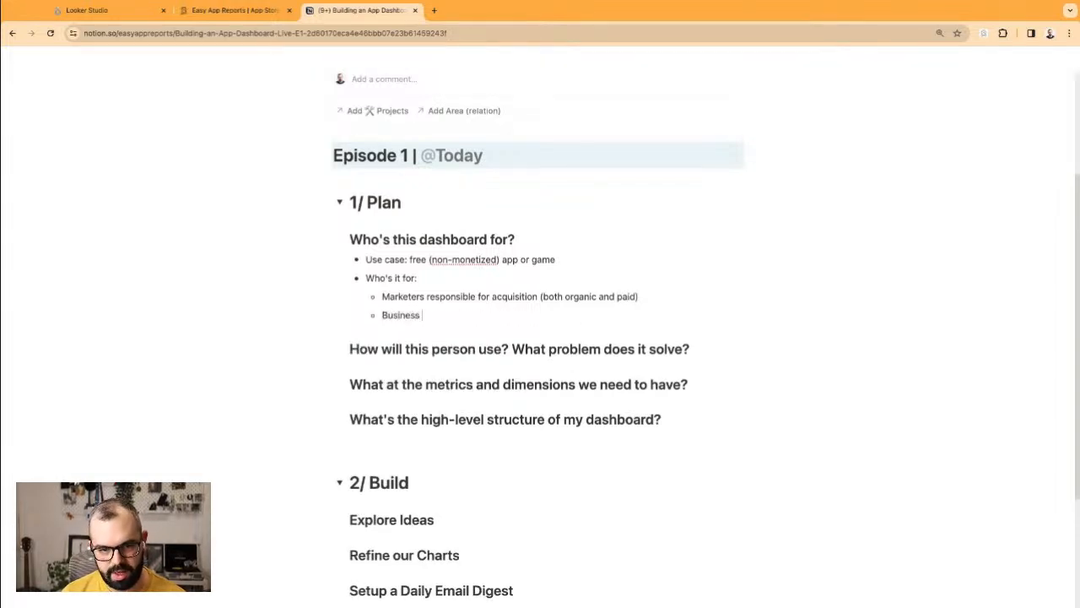
pyautogui.write('Analytic')
pyautogui.press('BackSpace')
pyautogui.press('BackSpace')
pyautogui.write('ic')
pyautogui.press('BackSpace')
pyautogui.press('BackSpace')
pyautogui.press('BackSpace')
pyautogui.write('sts: ')
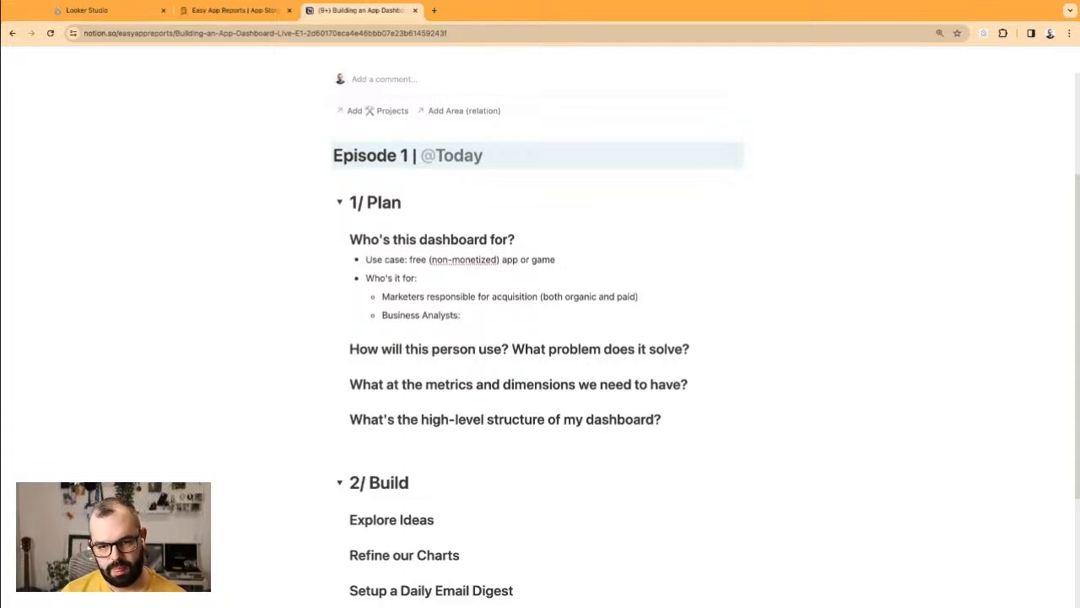
pyautogui.write('responsible fo')
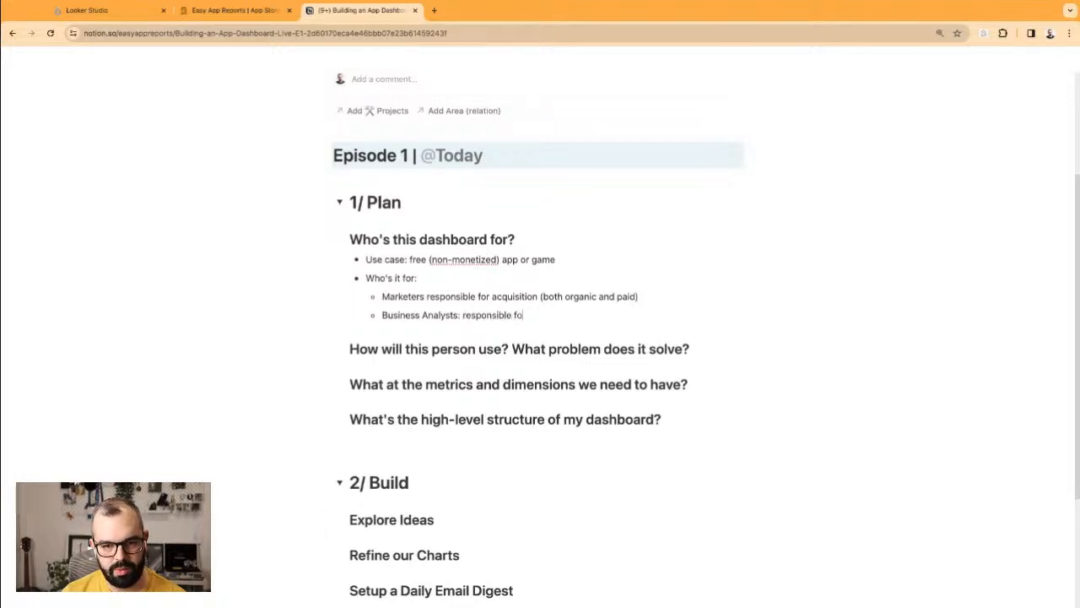
pyautogui.write('r creating')
pyautogui.press('BackSpace')
pyautogui.press('BackSpace')
pyautogui.press('BackSpace')
pyautogui.press('BackSpace')
pyautogui.write('ating dashboards for other')
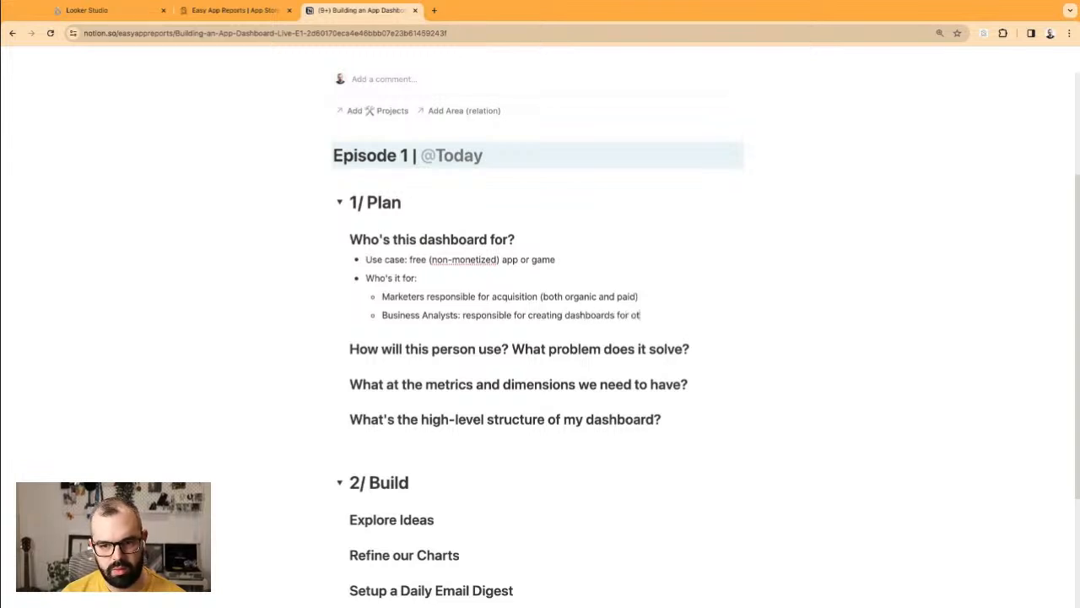
pyautogui.press('BackSpace')
pyautogui.press('BackSpace')
pyautogui.press('BackSpace')
pyautogui.press('BackSpace')
pyautogui.press('BackSpace')
pyautogui.write('Product, Marketing')
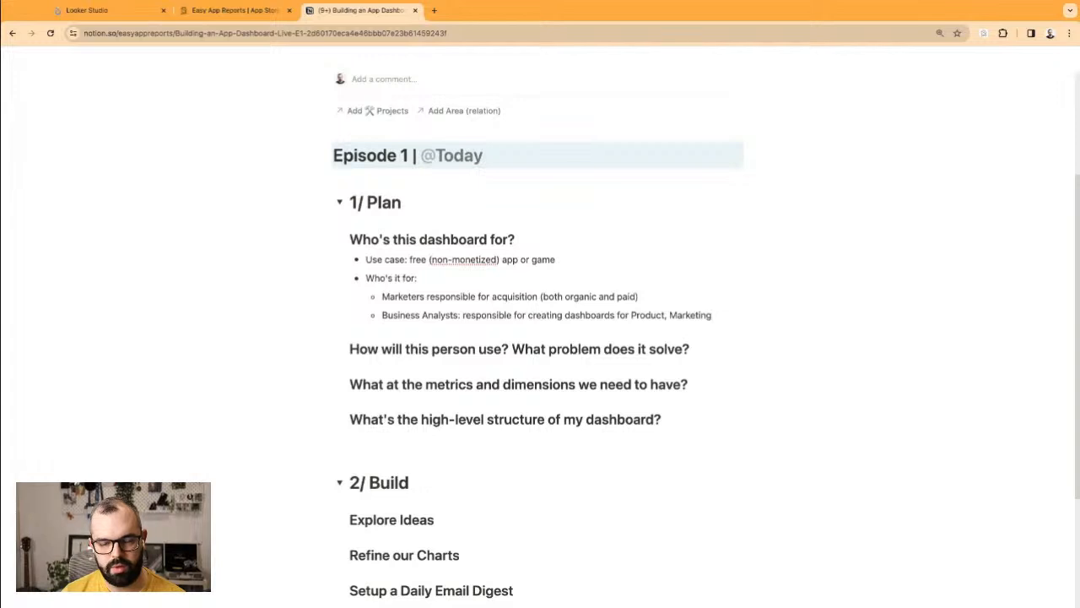
pyautogui.write(', and Lea')
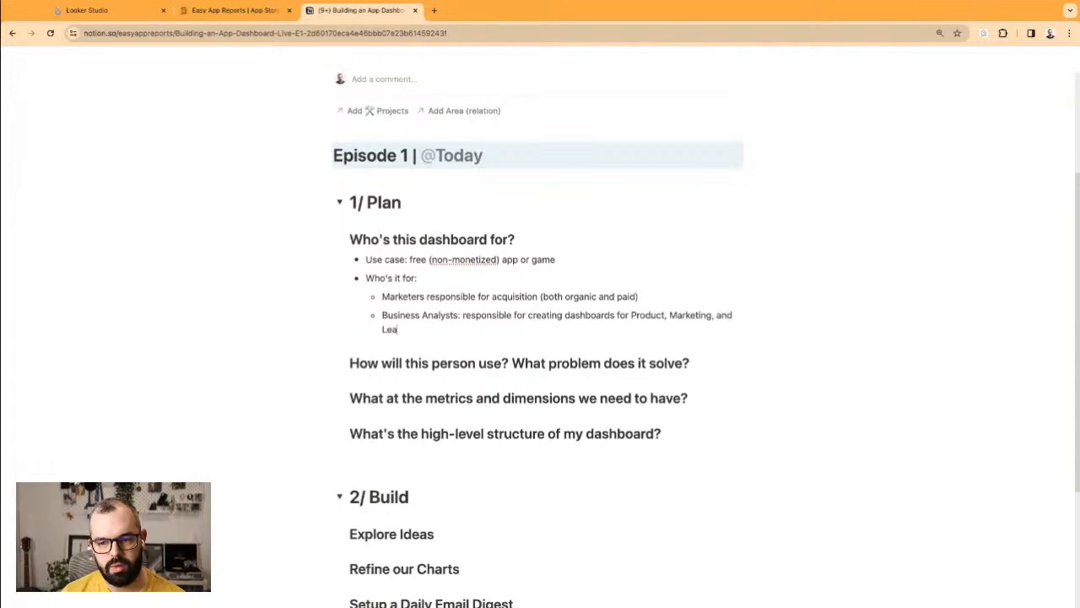
pyautogui.write('der')
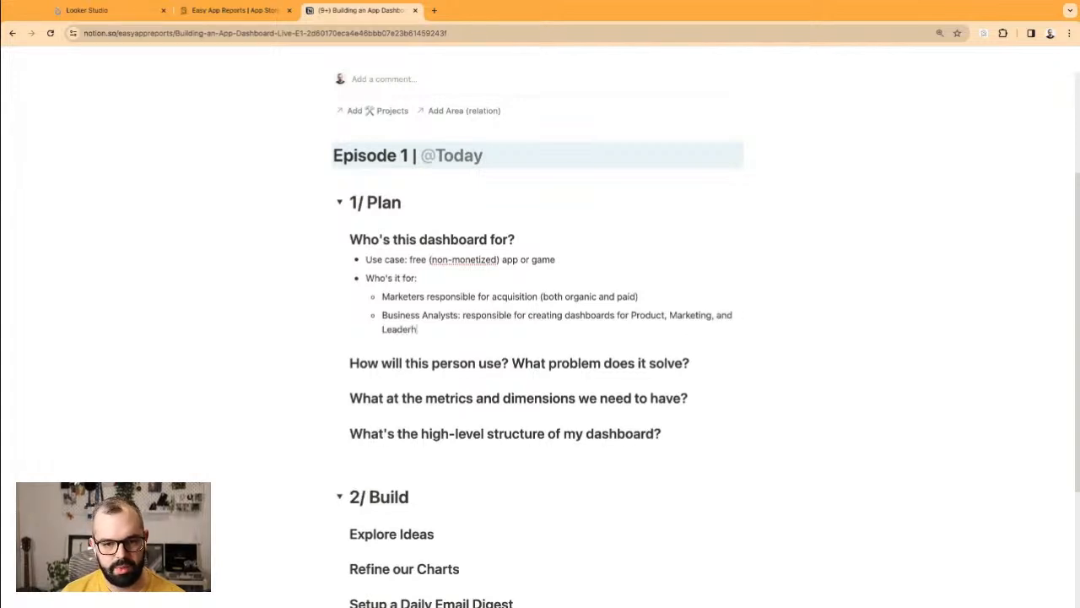
pyautogui.write('ship')
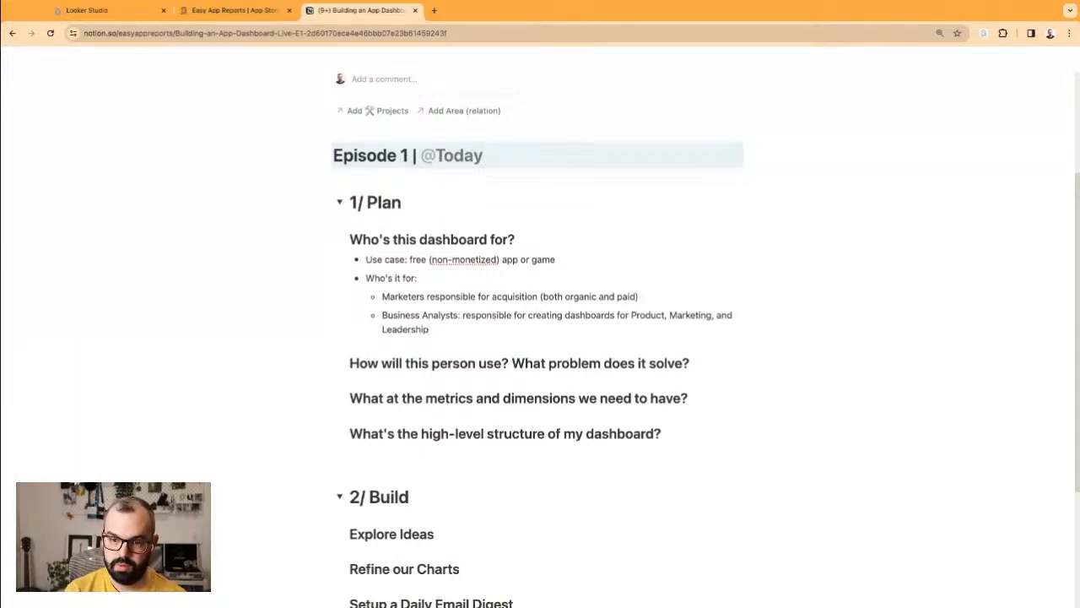
# Step: Add a Product Manager audience interested in activation, retention, voice of the customer, crashes and ANRs
pyautogui.press('Return')
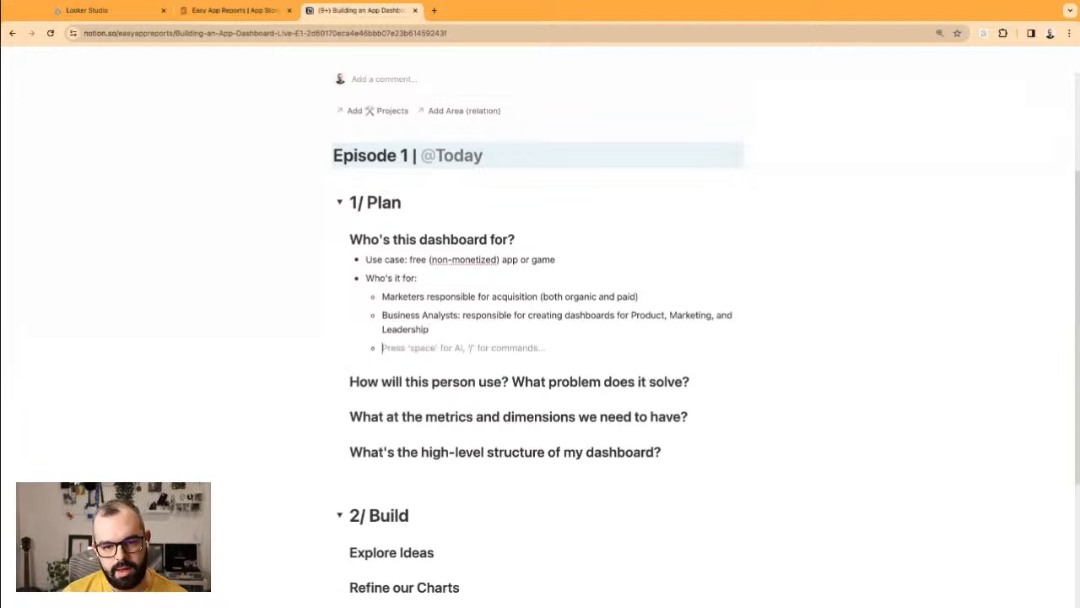
pyautogui.write('Product manag')
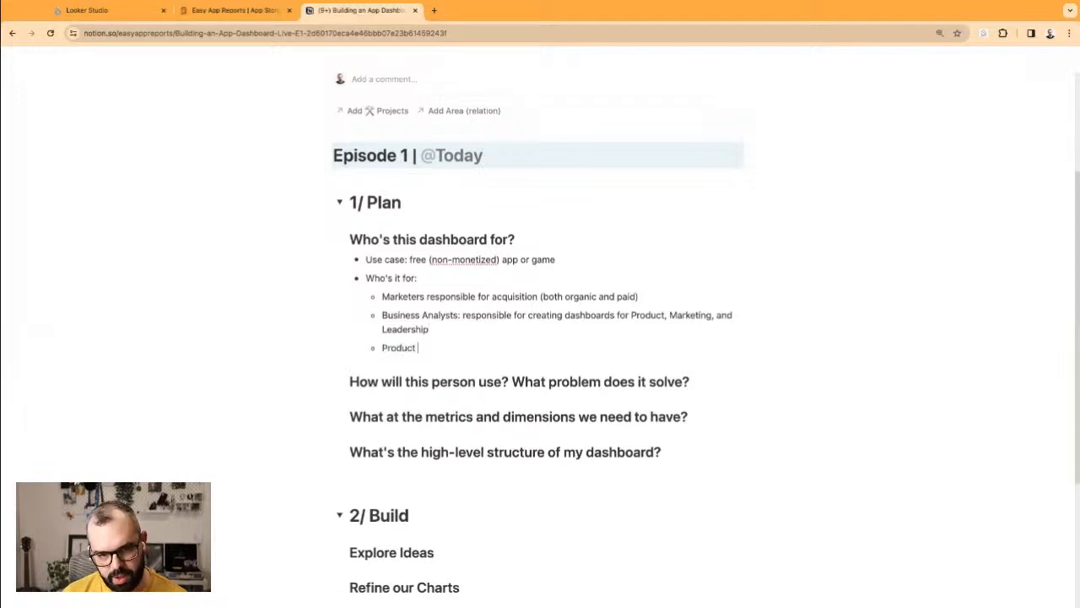
pyautogui.press('BackSpace')
pyautogui.press('BackSpace')
pyautogui.press('BackSpace')
pyautogui.press('BackSpace')
pyautogui.press('BackSpace')
pyautogui.write('Manager: ')
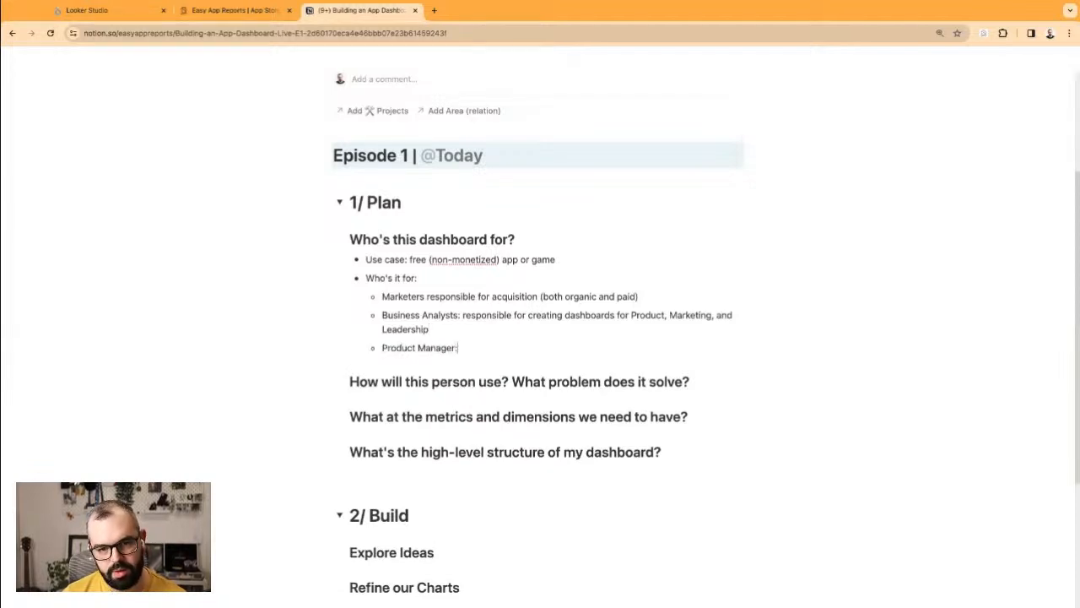
pyautogui.write('interested in')
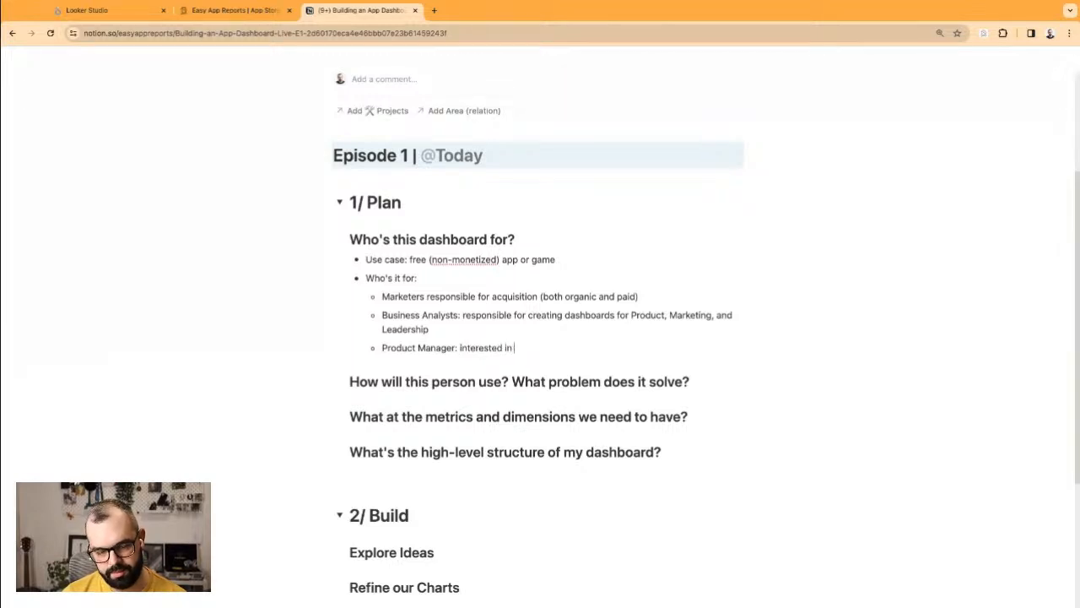
pyautogui.write(' Churn')
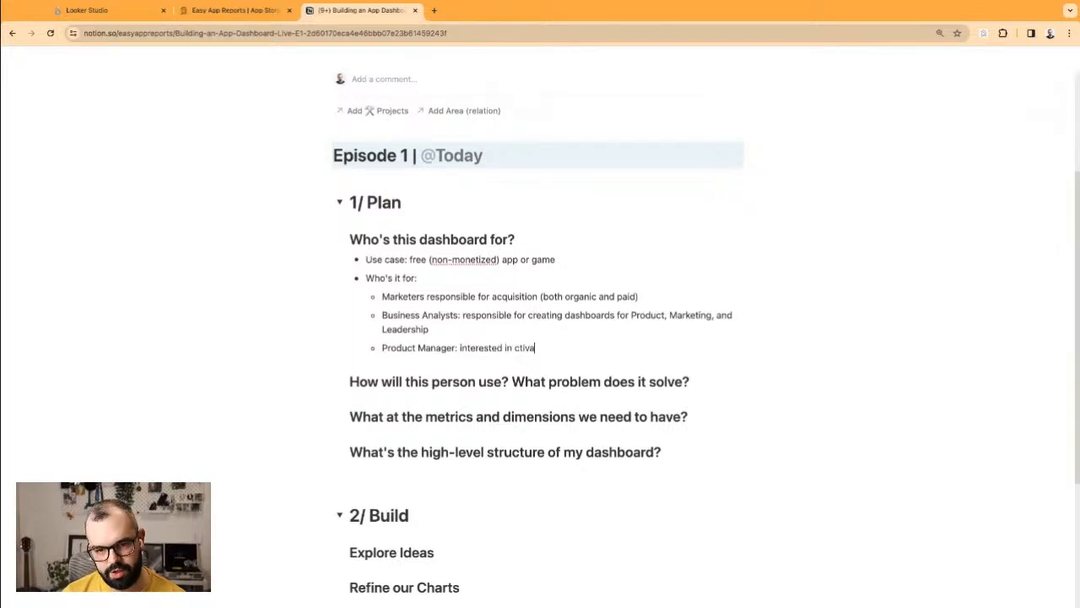
pyautogui.press('BackSpace')
pyautogui.press('BackSpace')
pyautogui.press('BackSpace')
pyautogui.press('BackSpace')
pyautogui.press('BackSpace')
pyautogui.write('Acqivat')
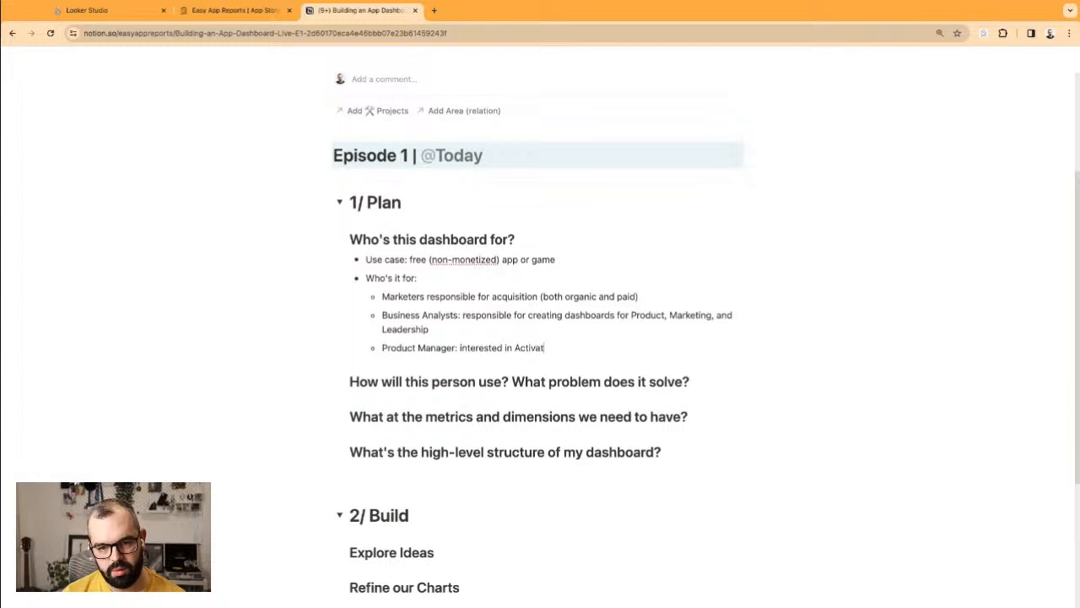
pyautogui.write('ion and Ret')
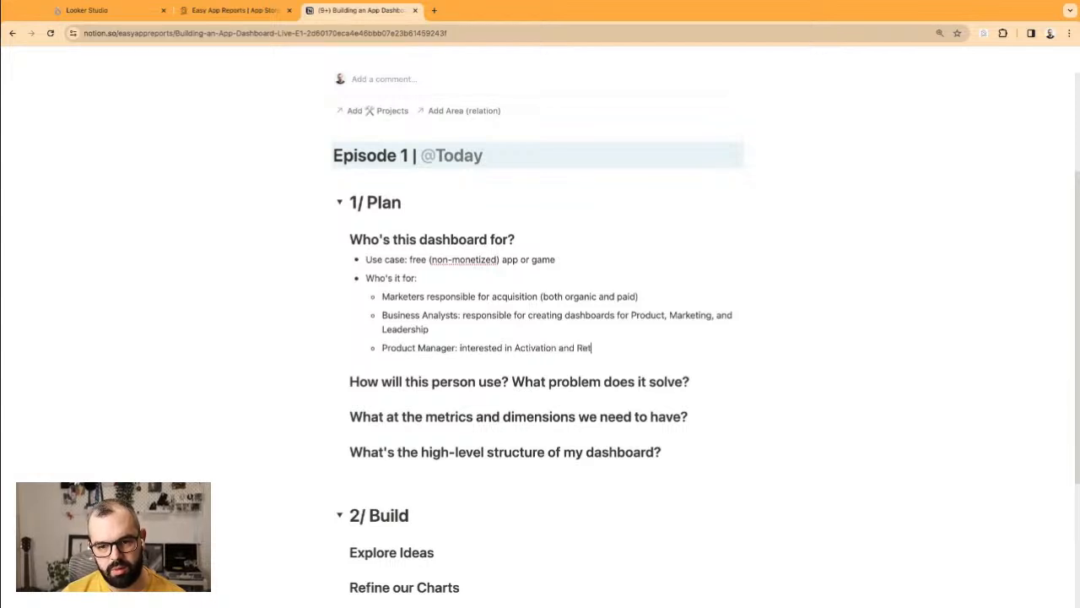
pyautogui.write('ention metr')
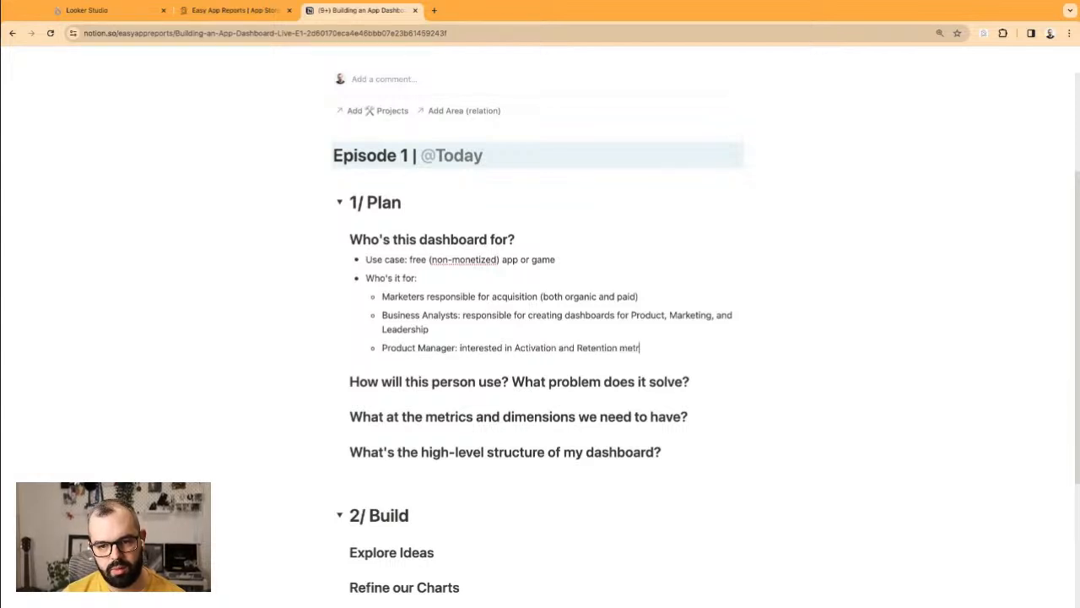
pyautogui.write('ics + ')
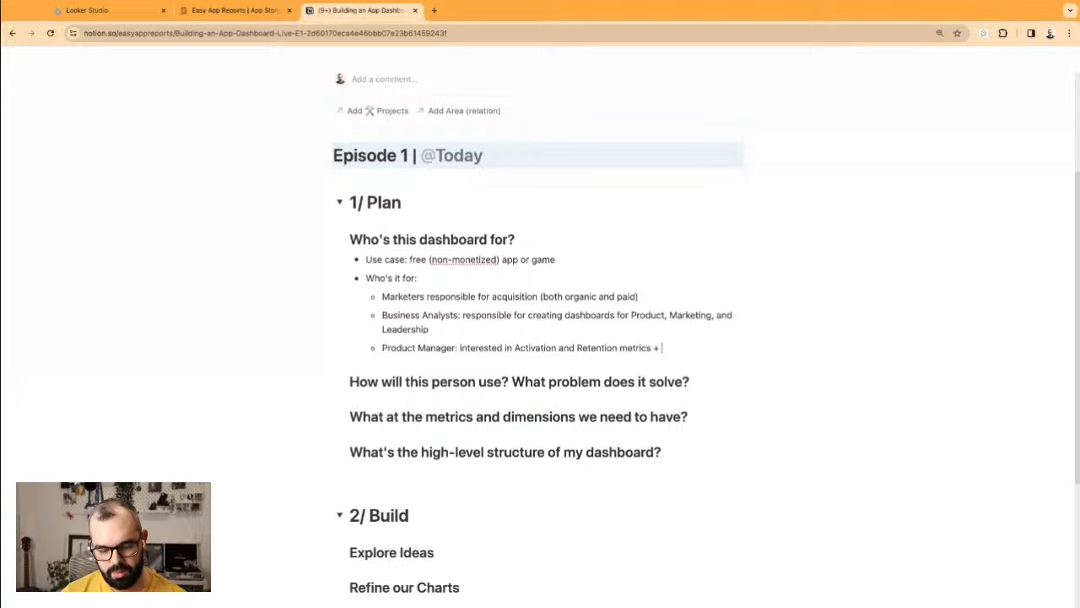
pyautogui.write('voice of the customer')
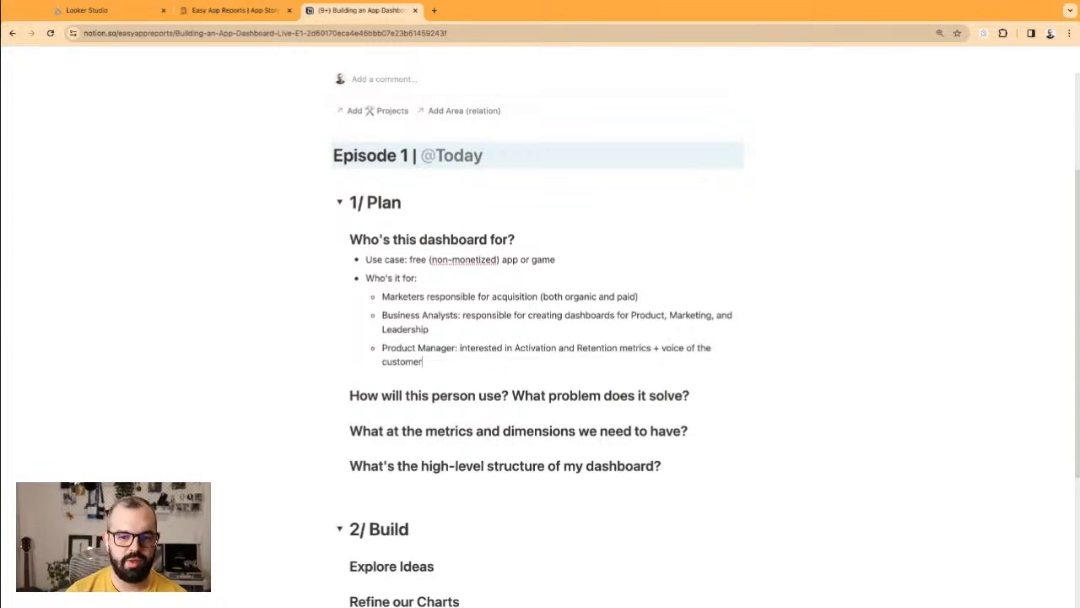
pyautogui.write('+ ')
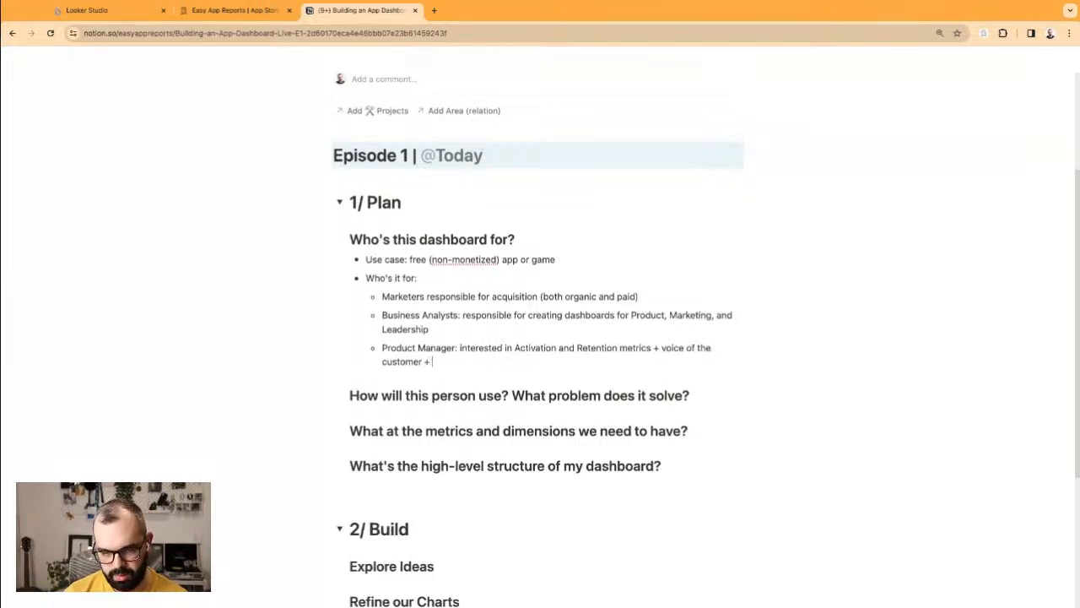
pyautogui.write('crashes')
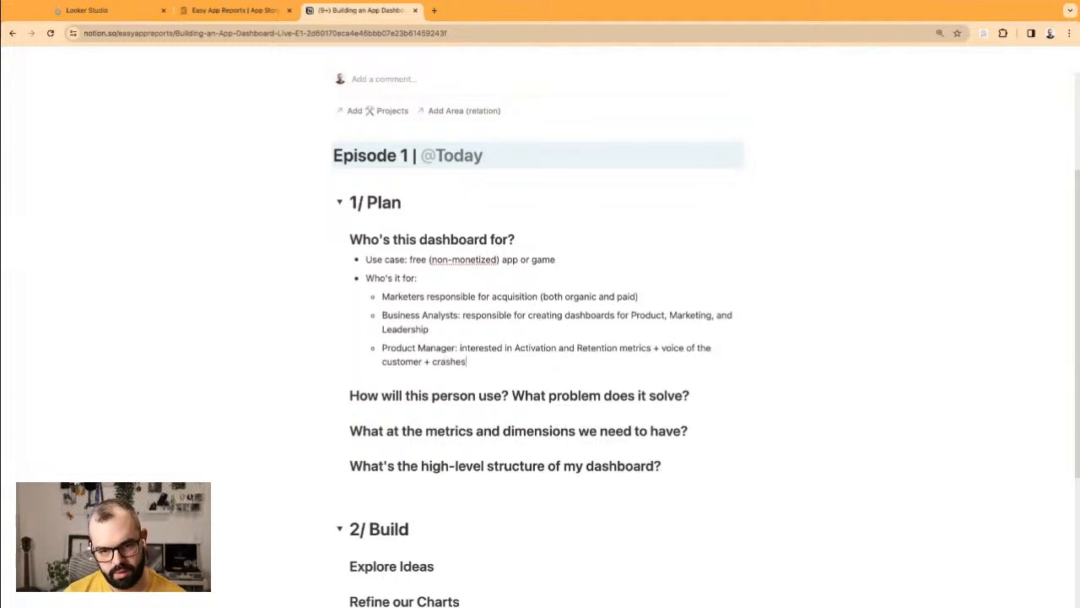
pyautogui.write(' and ANR')
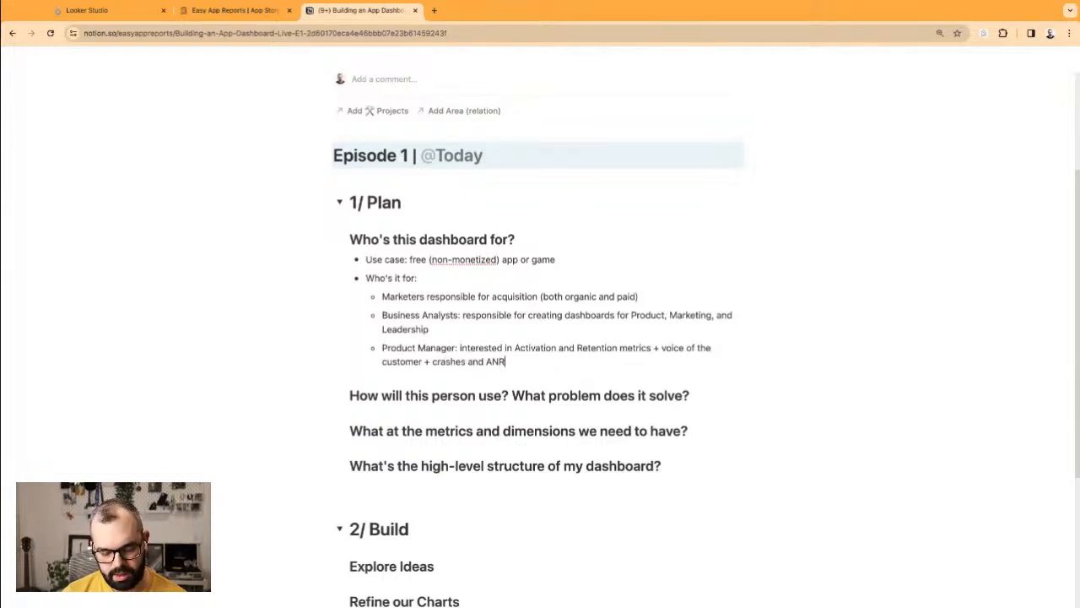
pyautogui.write('s')
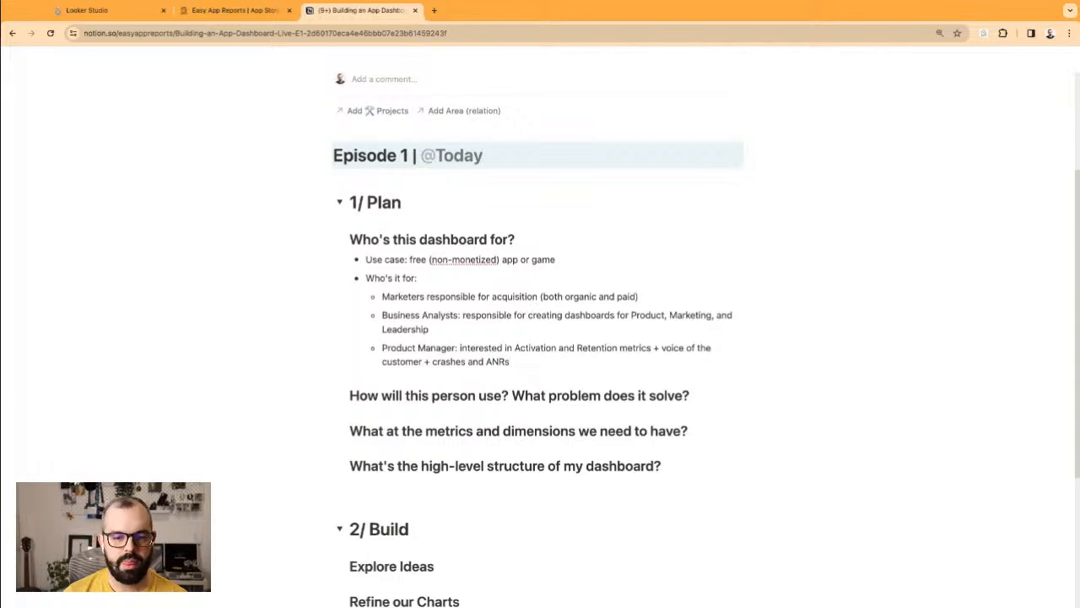
# Step: Add 'Owner: I want to see my app's growth' and start a bullet under the usage question
pyautogui.press('Return')
pyautogui.write('Owner: I wa')
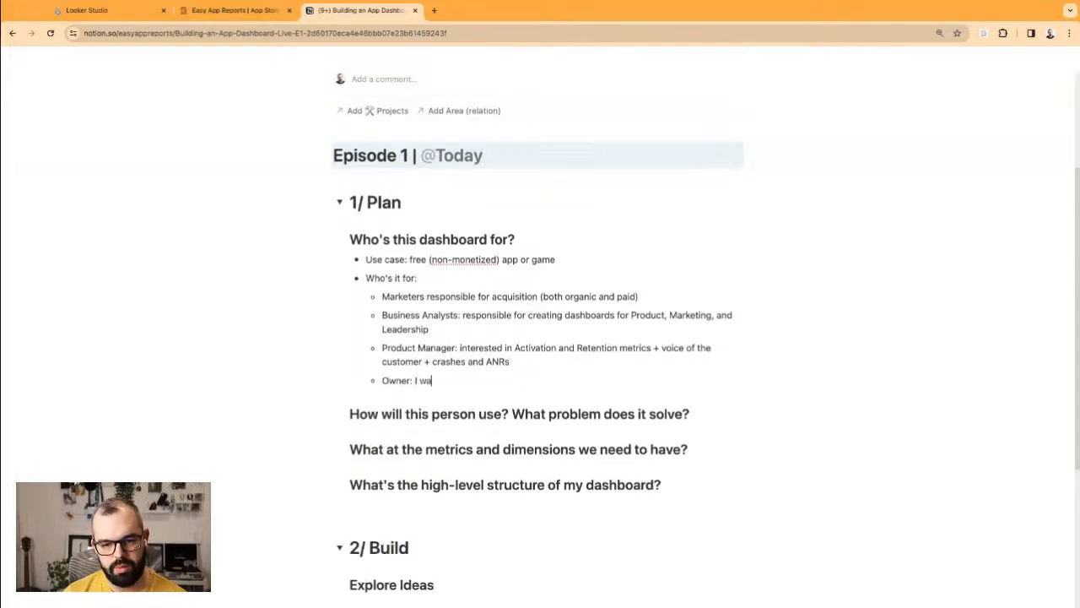
pyautogui.write('nt t')
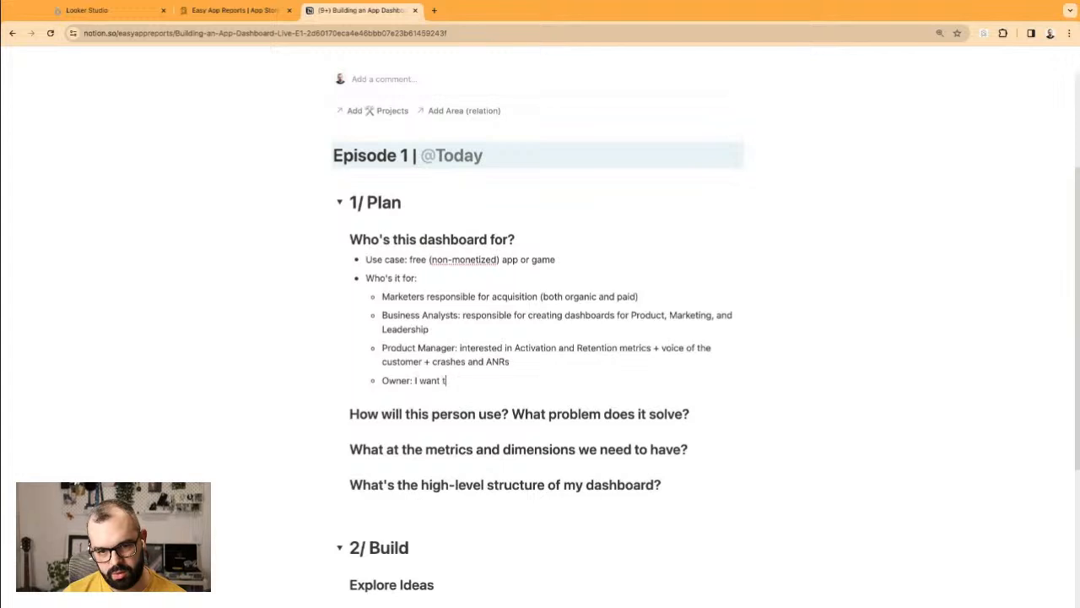
pyautogui.write('o see')
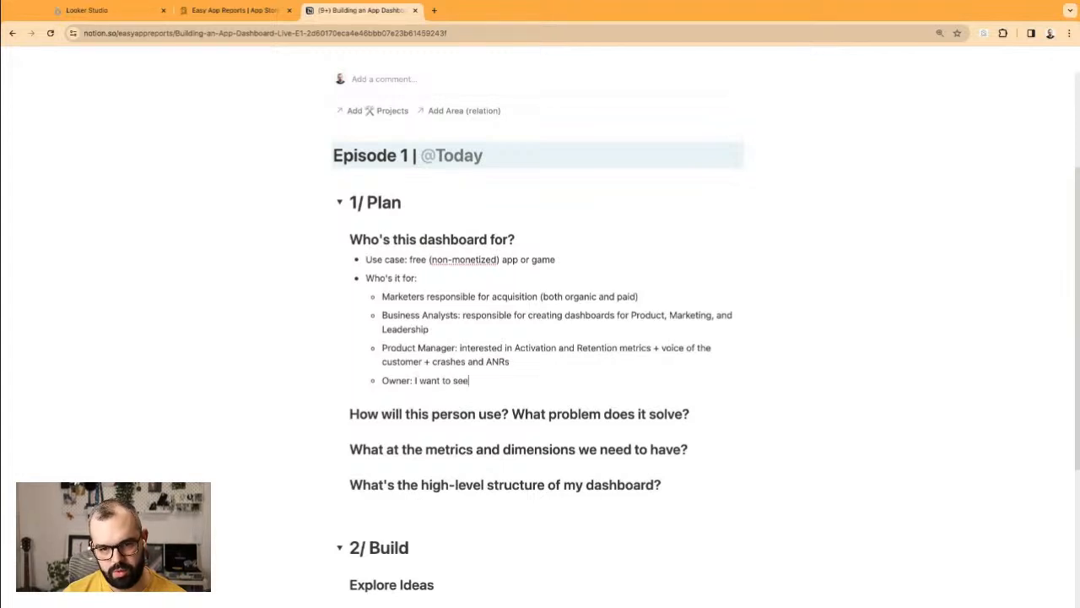
pyautogui.write(" my app's growth")
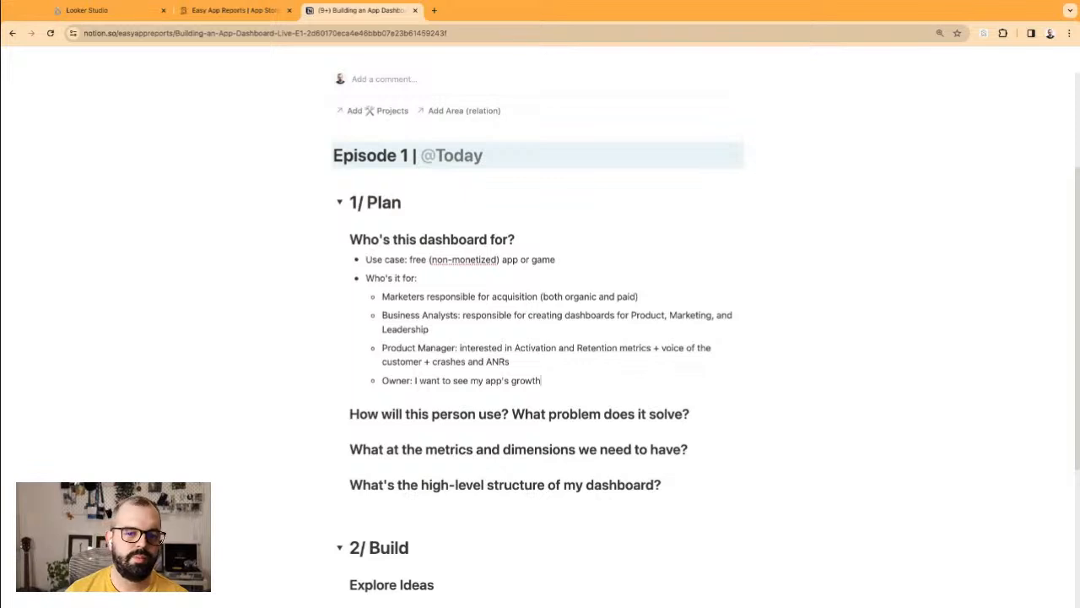
pyautogui.moveTo(411, 304); pyautogui.dragTo(511, 364)
pyautogui.click(557, 381)
pyautogui.scroll(-1, 557, 371)
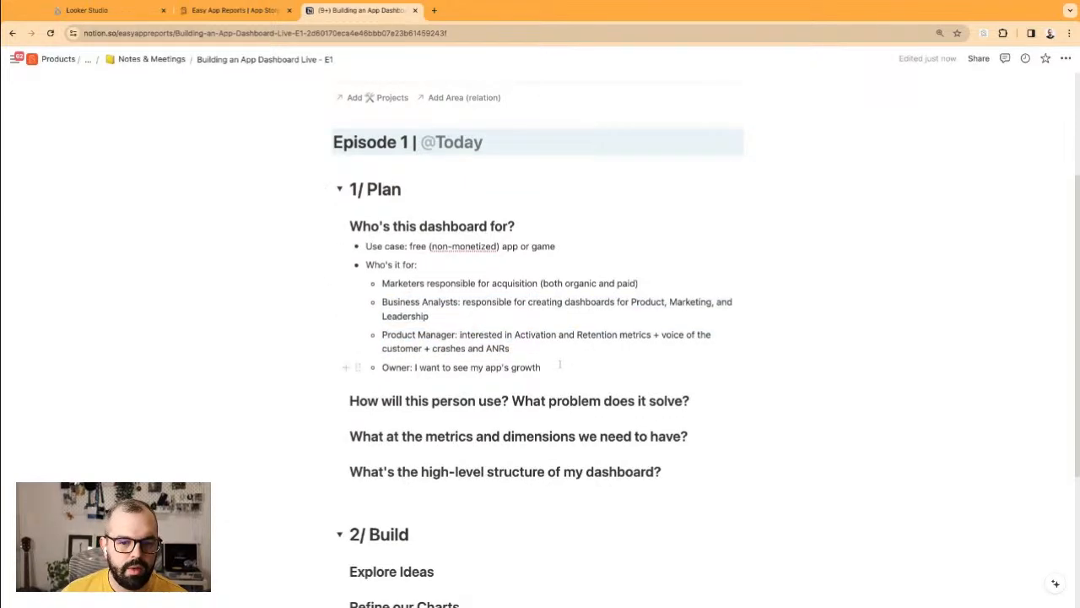
pyautogui.press('Return')
pyautogui.write('-')
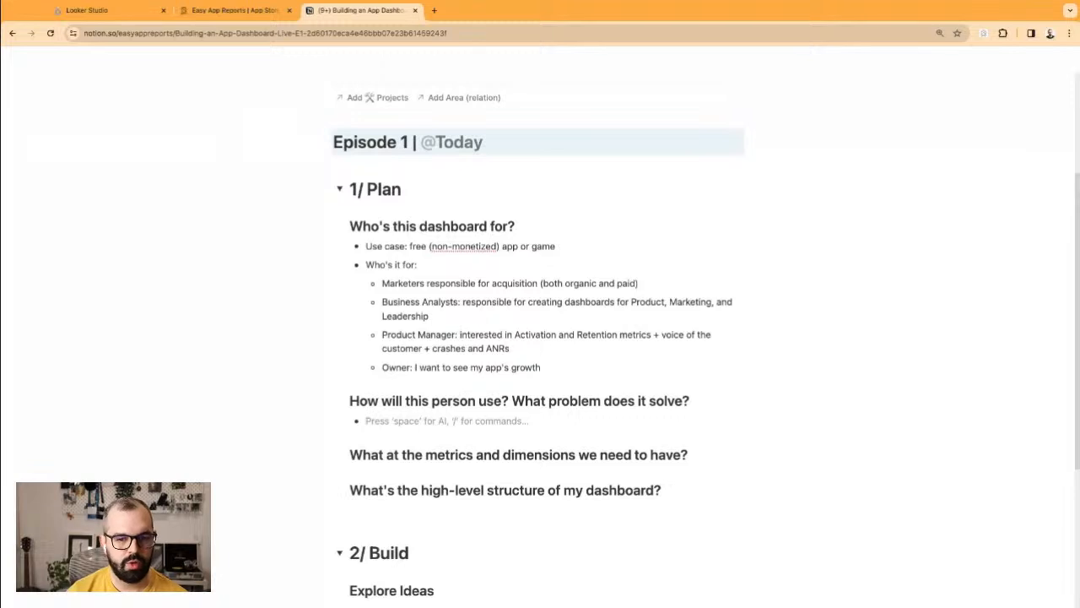
# Step: Move 'How will this person use?' to the end of the 'Who's this dashboard for?' heading
pyautogui.click(459, 400)
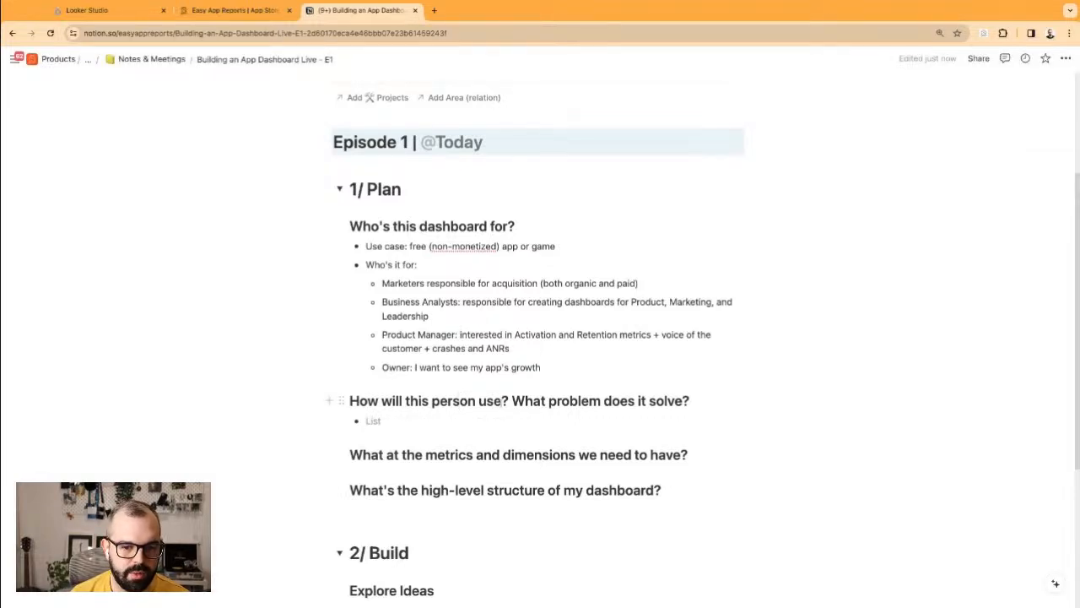
pyautogui.moveTo(509, 401); pyautogui.dragTo(349, 400)
pyautogui.hotkey('ctrl', 'c')
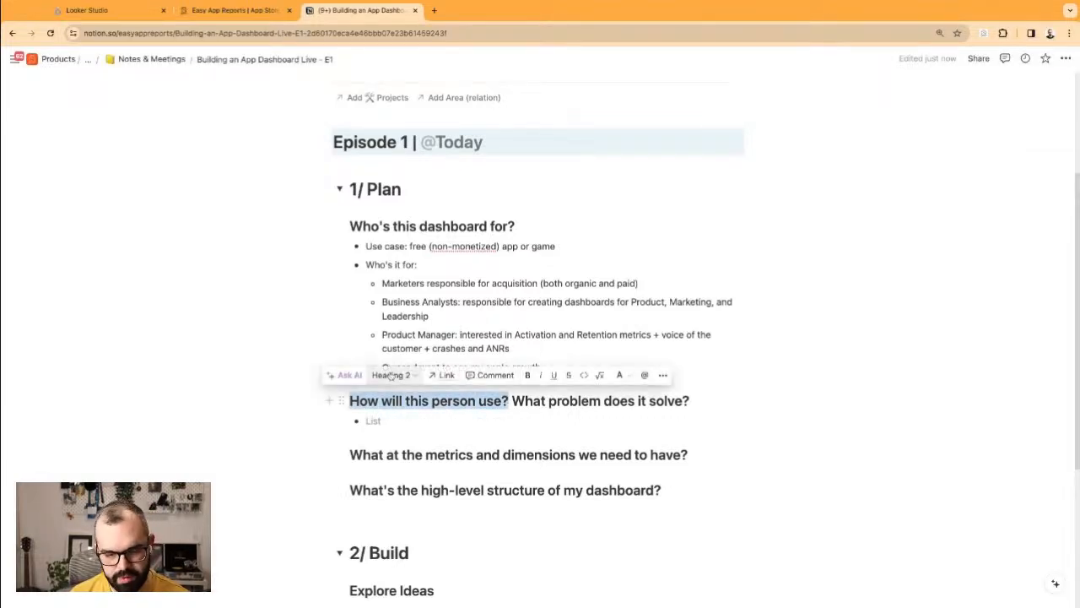
pyautogui.press('BackSpace')
pyautogui.click(542, 225)
pyautogui.hotkey('ctrl', 'v')
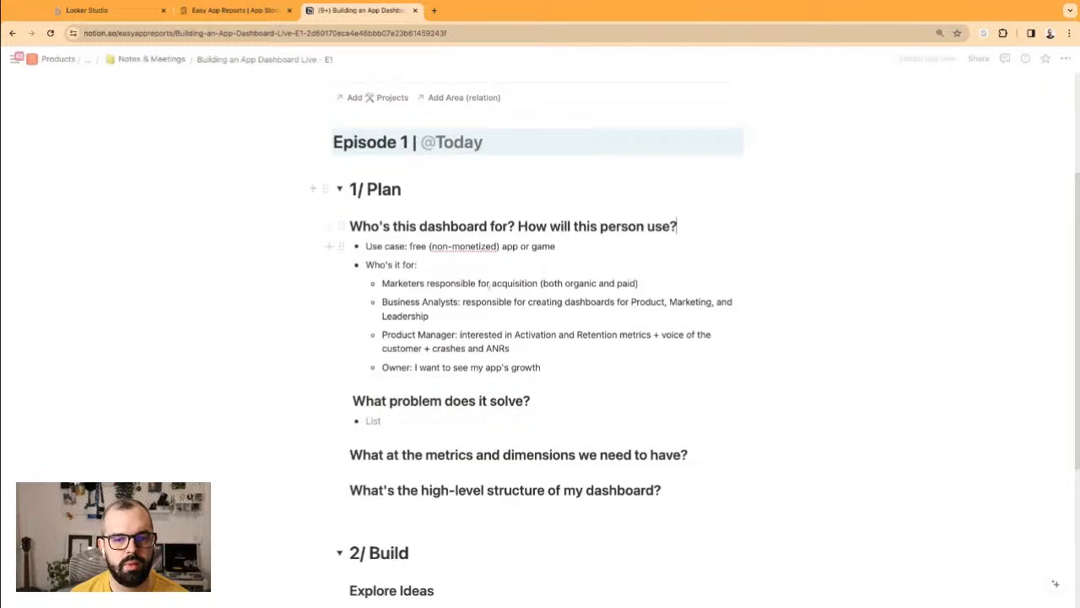
pyautogui.click(353, 401)
pyautogui.click(446, 421)
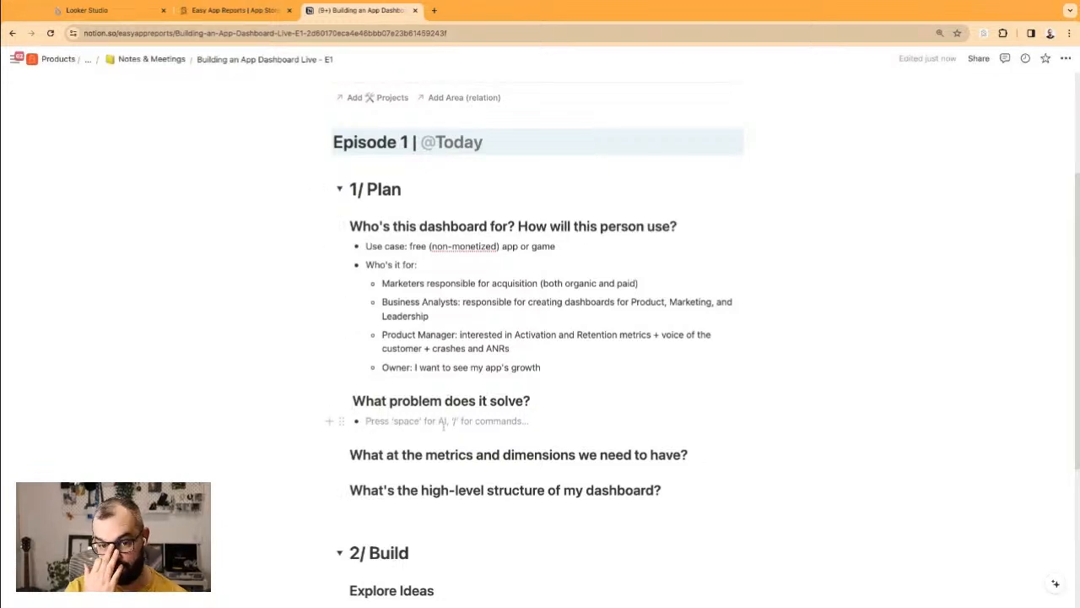
# Step: List 'Automate the dashboard (save 30 min daily)' and 'Track our results' under the problem heading
pyautogui.write('Auto')
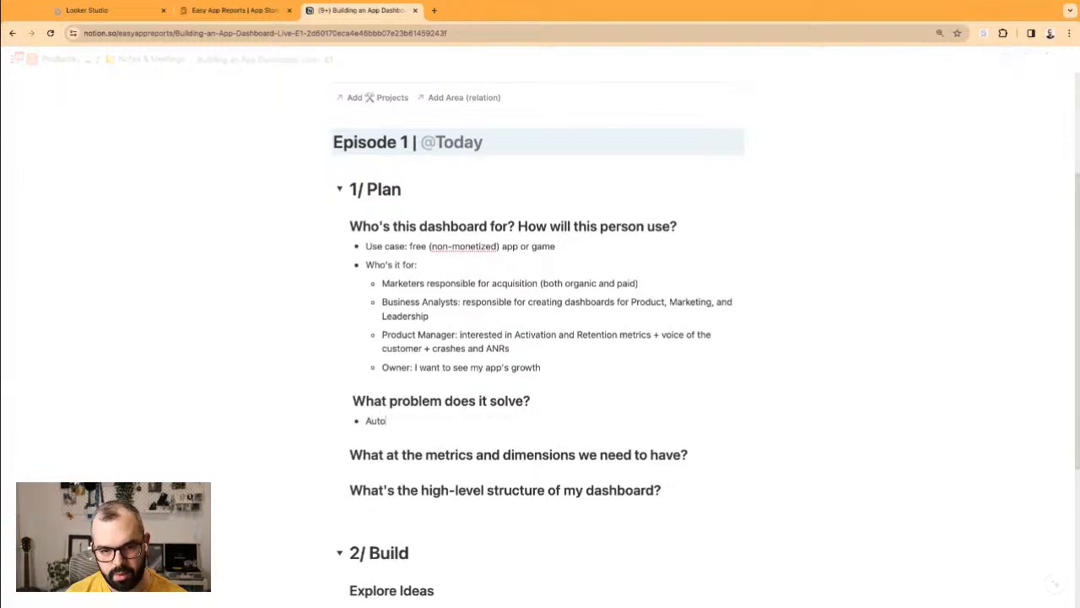
pyautogui.write('mate the dashboard')
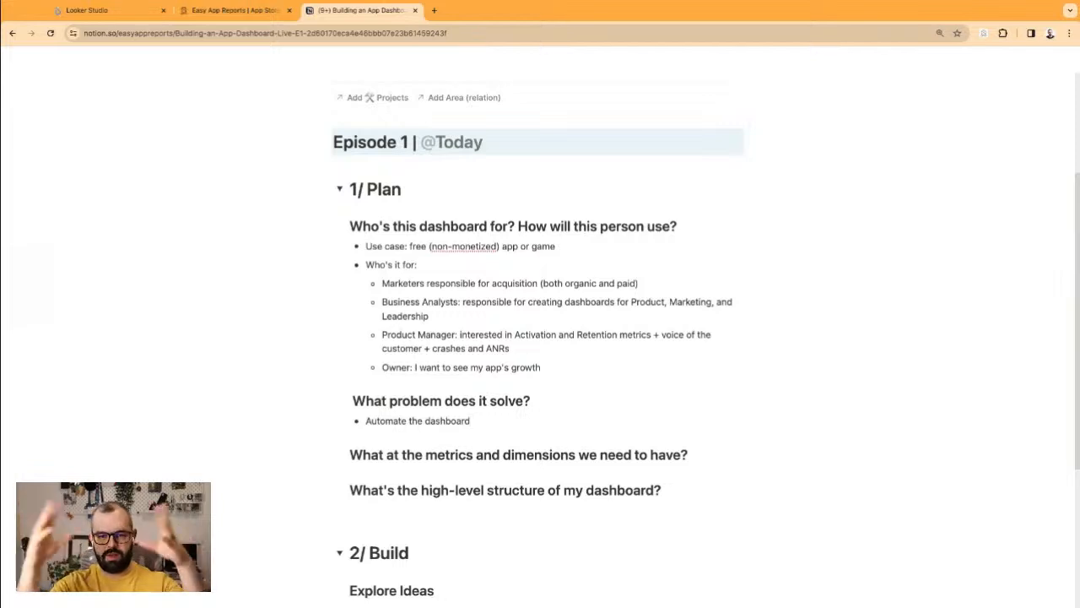
pyautogui.write('(save ')
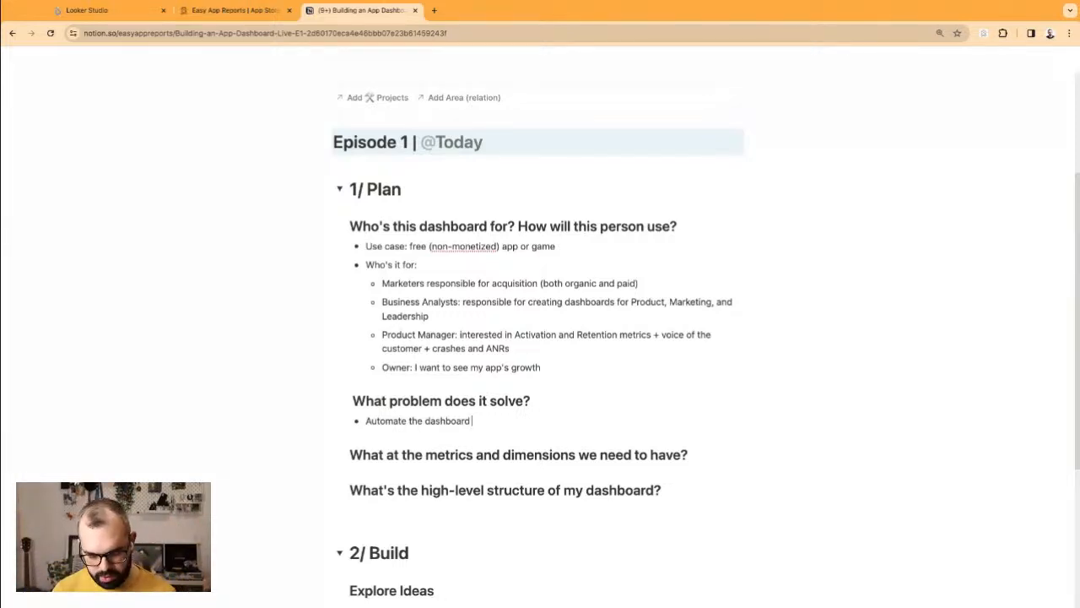
pyautogui.write('30')
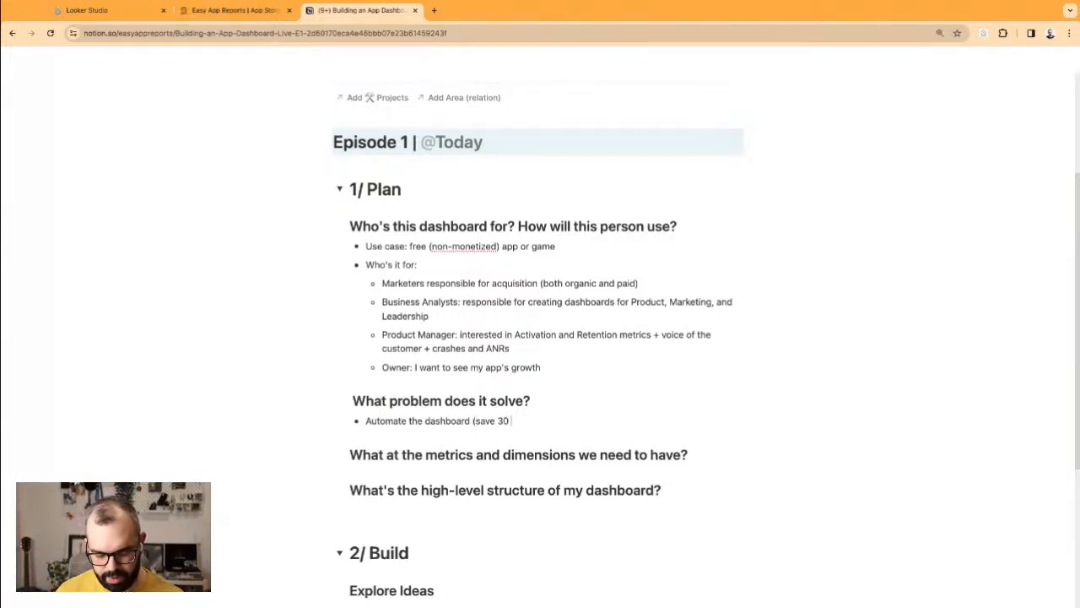
pyautogui.write(' min daily)')
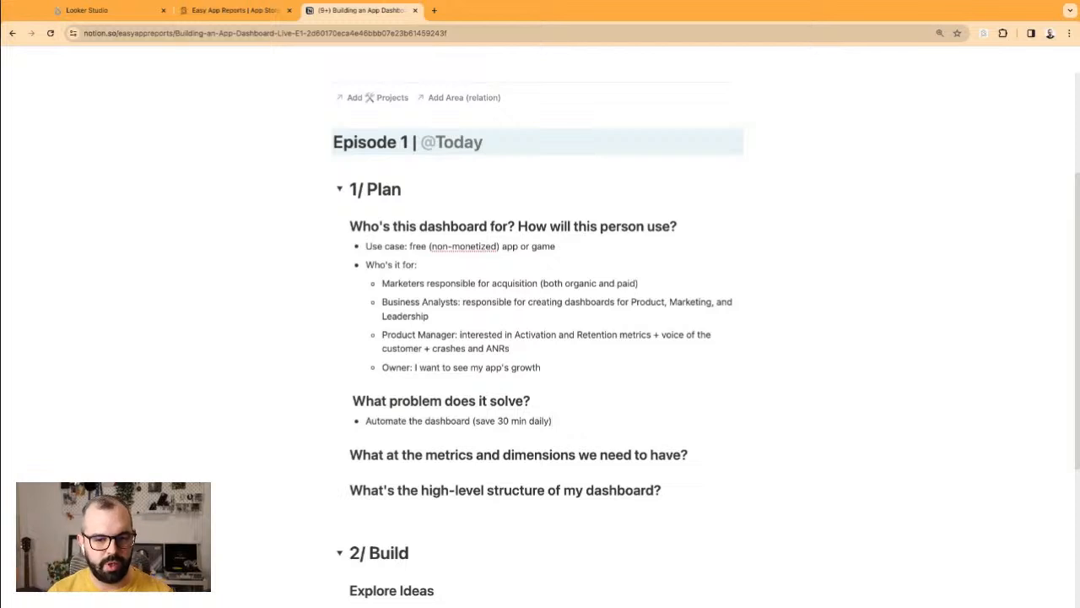
pyautogui.press('Return')
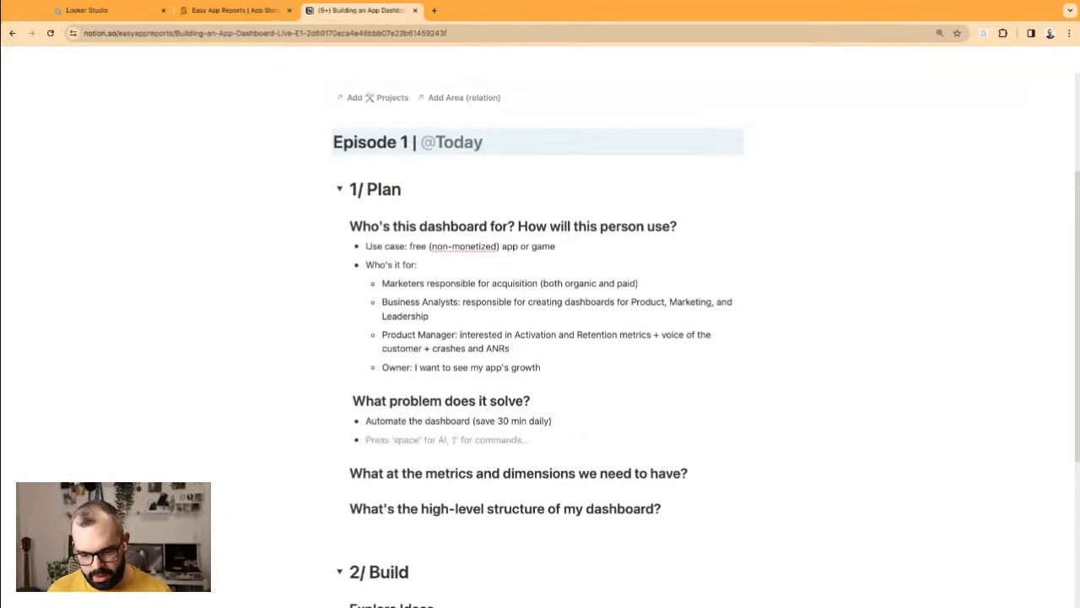
pyautogui.write('Track')
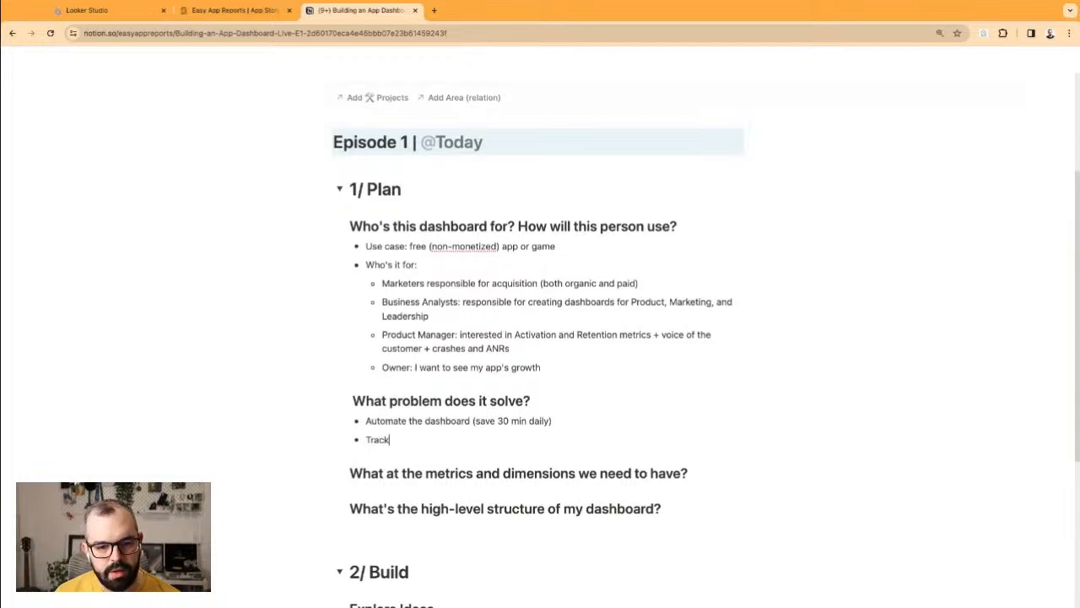
pyautogui.write(' y')
pyautogui.press('BackSpace')
pyautogui.write('our results')
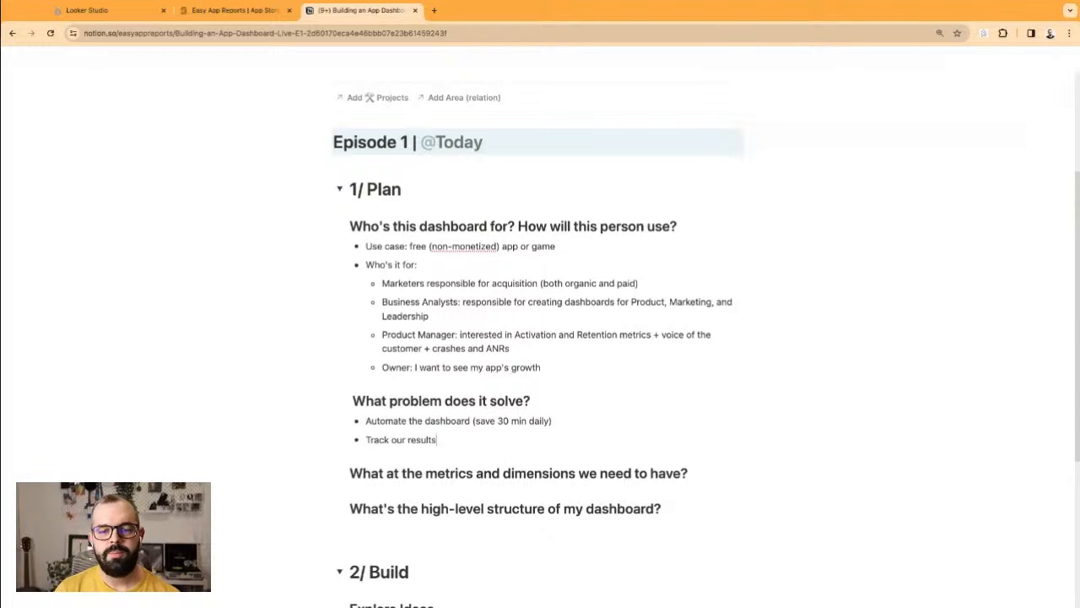
pyautogui.press('Return')
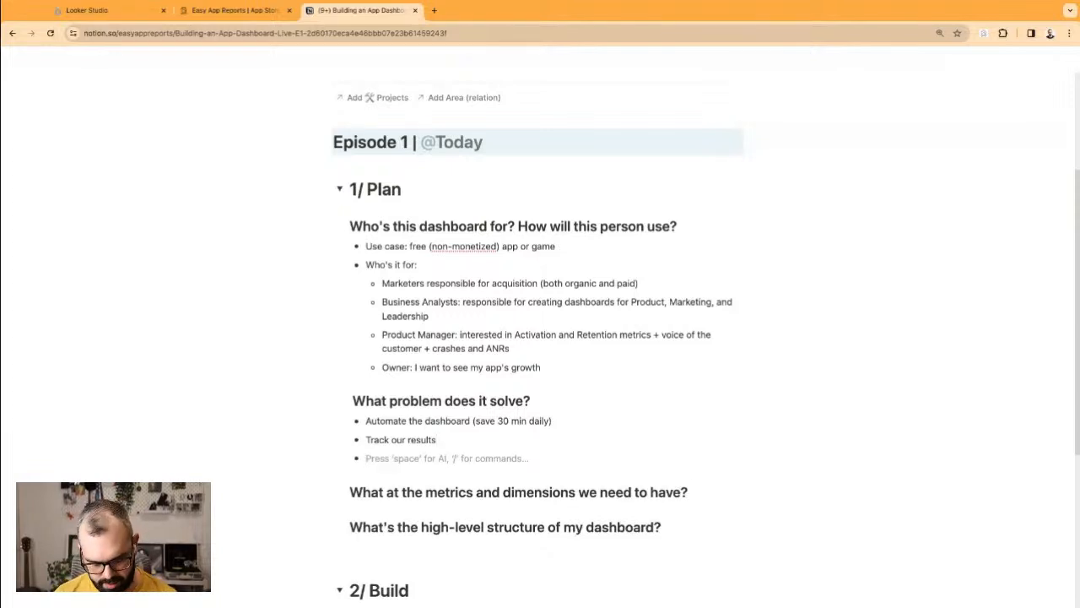
# Step: Add the company-wide visibility bullet plus quotes on per-country targets and keeping an eye on Active Users
pyautogui.write('Increase visibility on key metrics for the whole company')
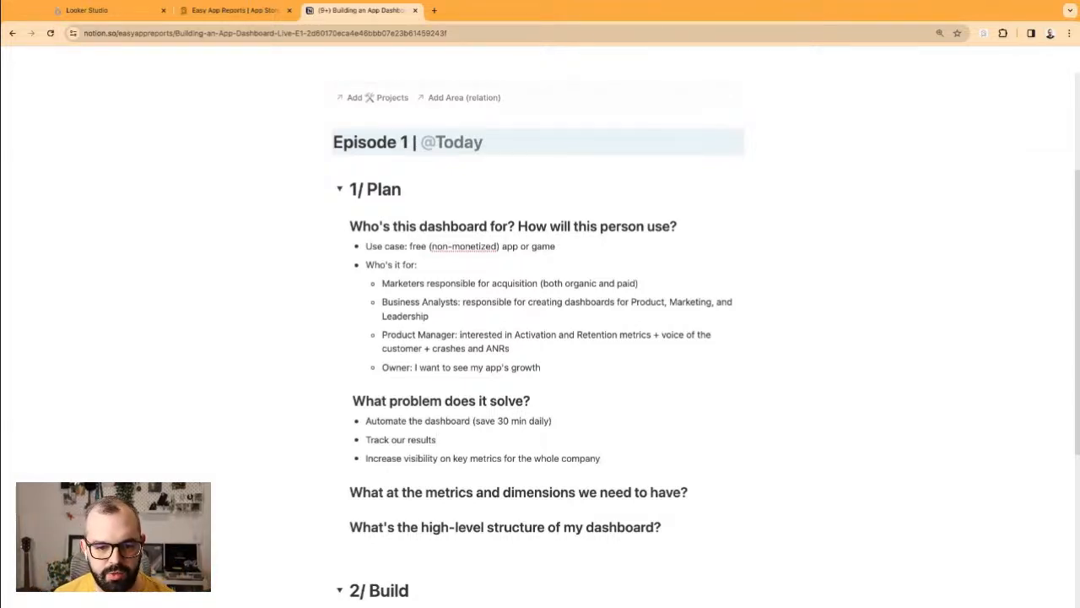
pyautogui.press('Return')
pyautogui.press('Tab')
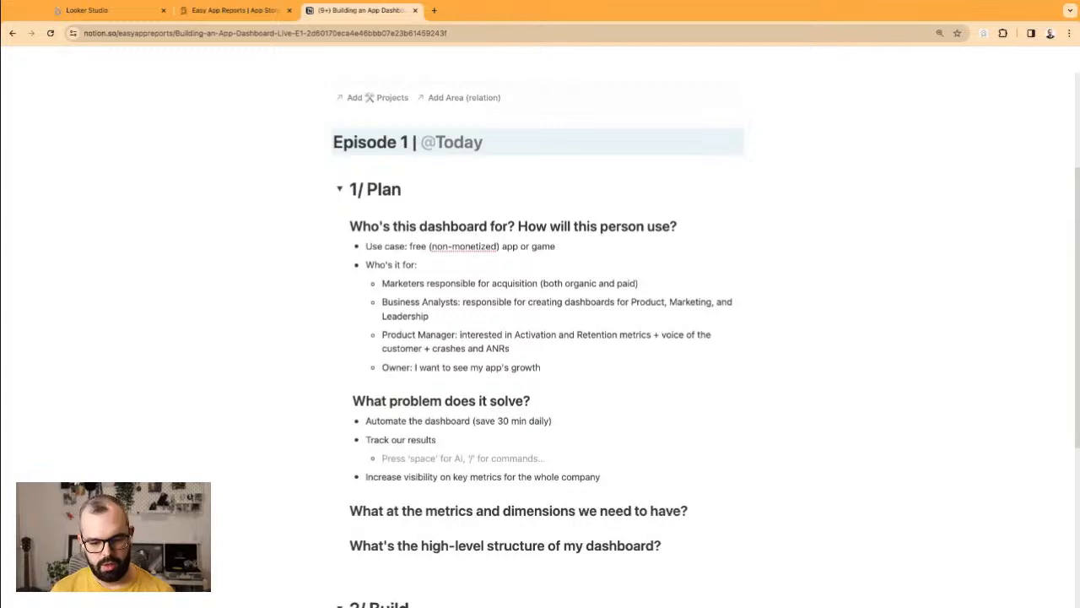
pyautogui.write('"I want')
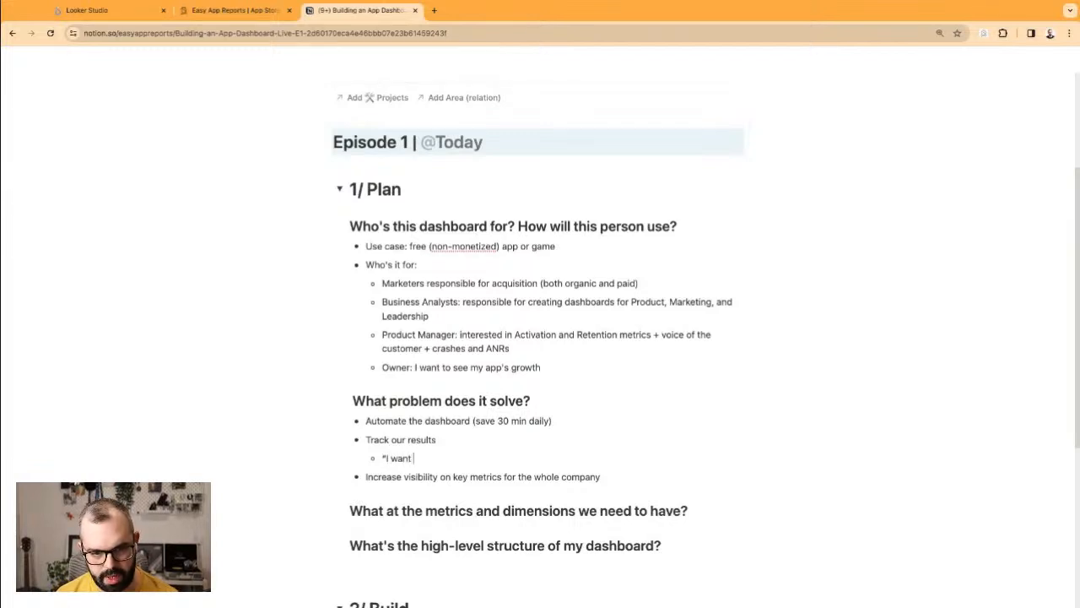
pyautogui.hotkey('alt', 'BackSpace')
pyautogui.write('have ')
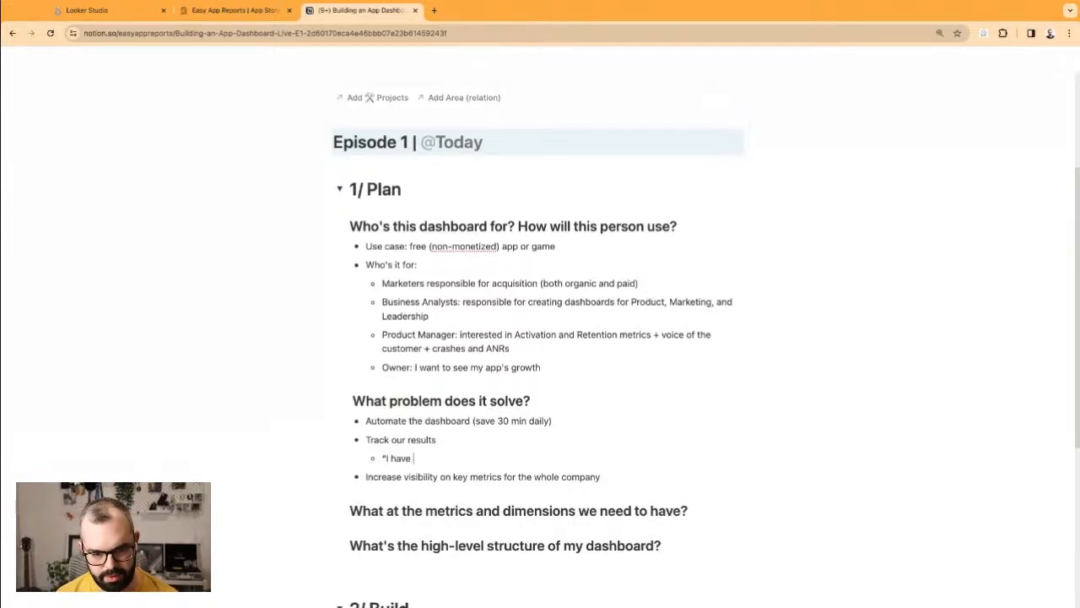
pyautogui.write('specific tar')
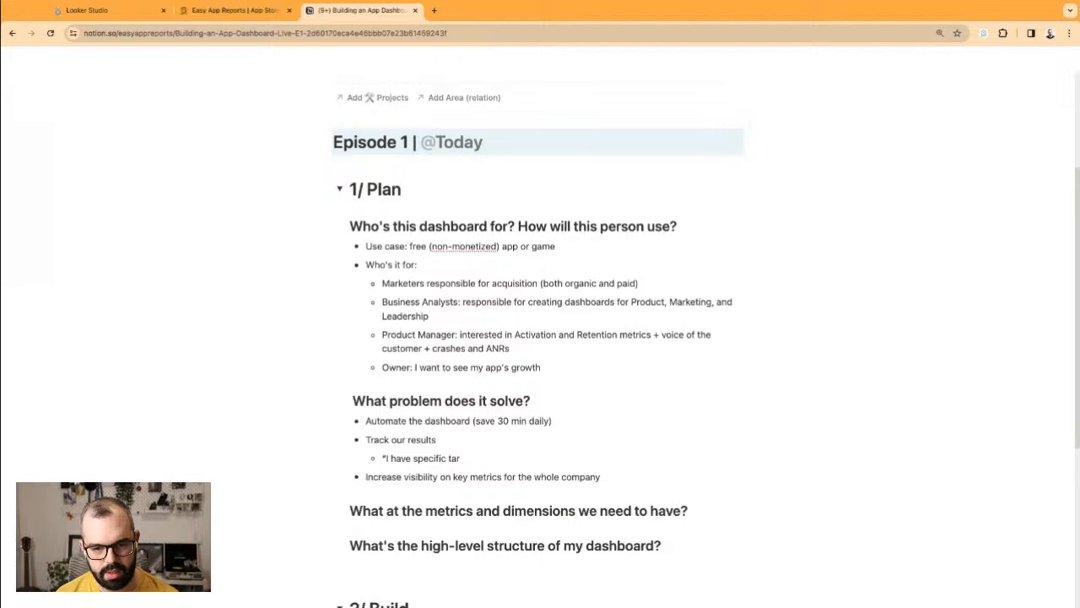
pyautogui.write('gets per countr')
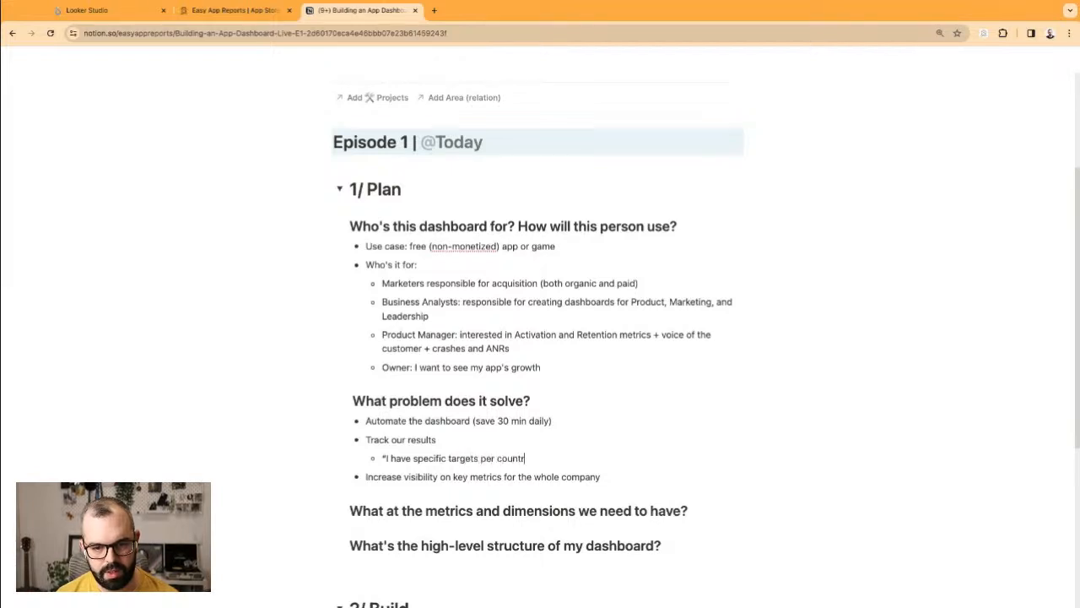
pyautogui.write('y that I need to')
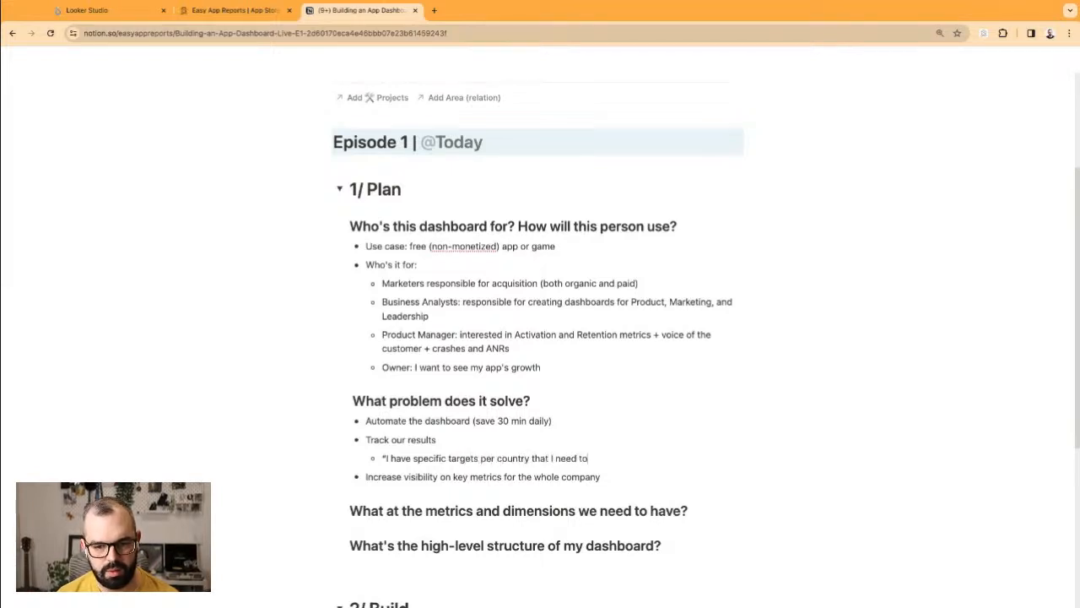
pyautogui.write(' follow')
pyautogui.press('BackSpace')
pyautogui.press('BackSpace')
pyautogui.write('low"')
pyautogui.press('Return')
pyautogui.write('"I want')
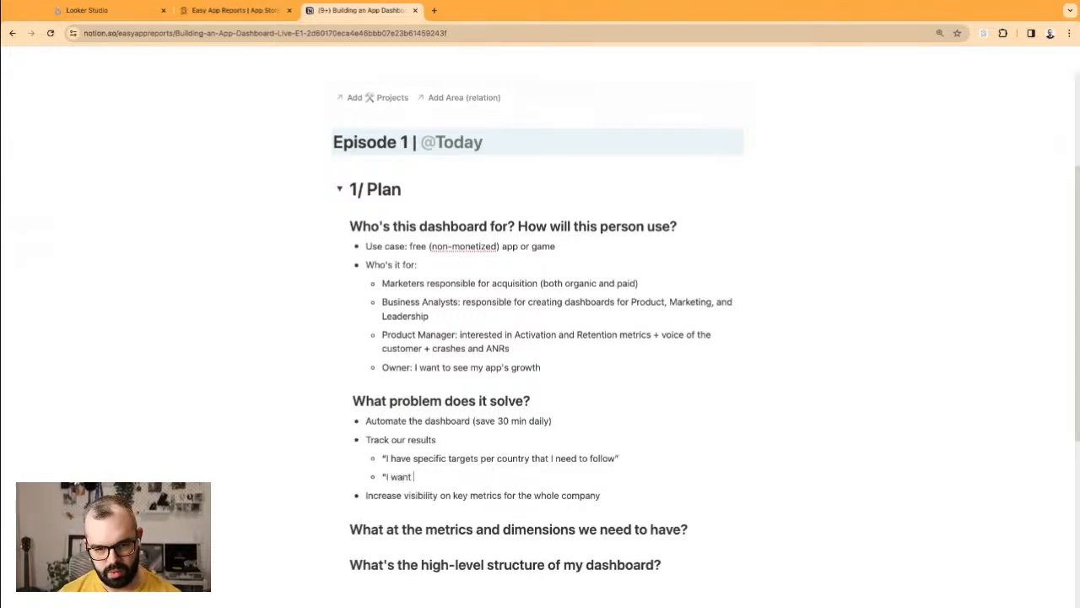
pyautogui.write(' to keep an ey')
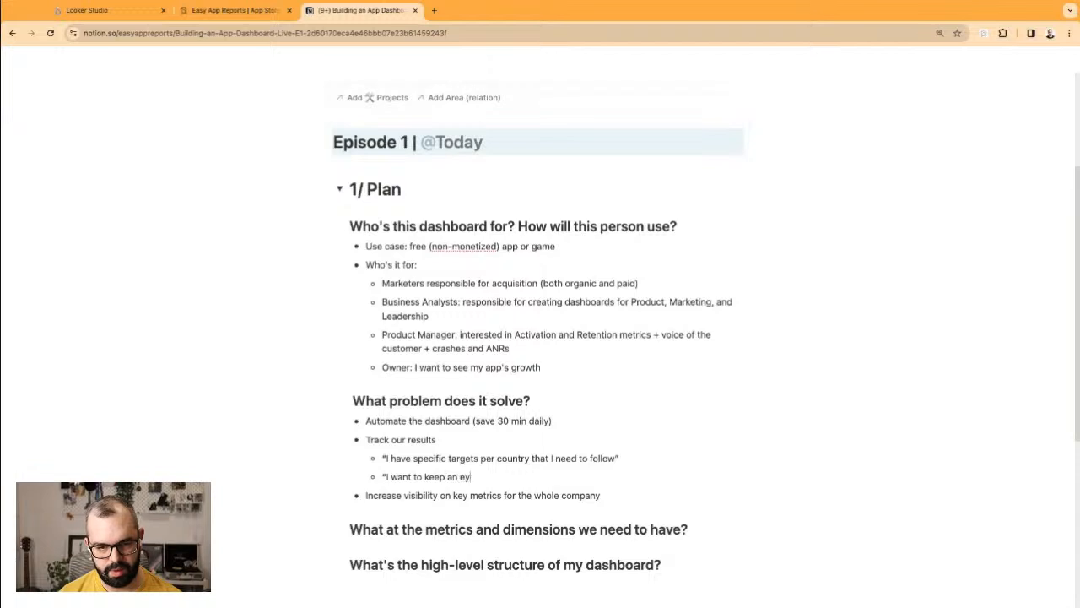
pyautogui.write('e on m')
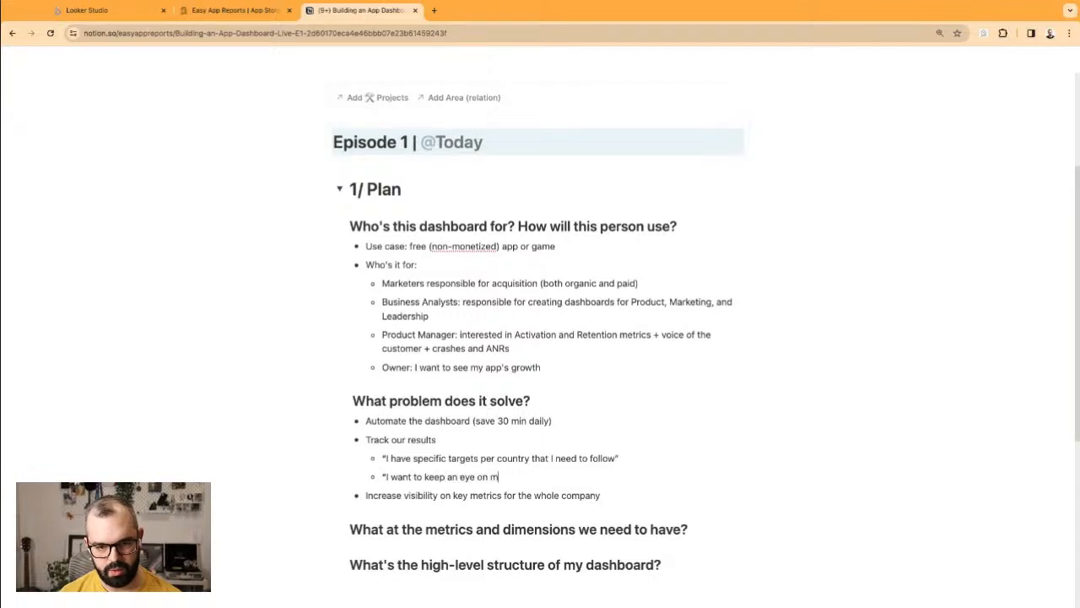
pyautogui.write('y Active Users"')
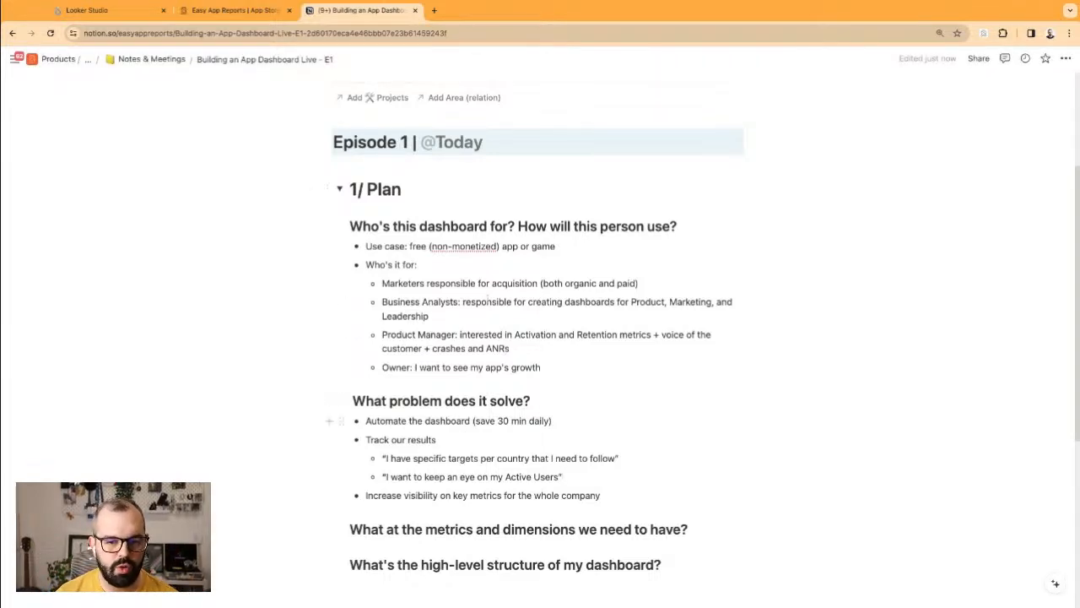
pyautogui.moveTo(419, 284); pyautogui.dragTo(548, 286)
pyautogui.tripleClick(547, 285)
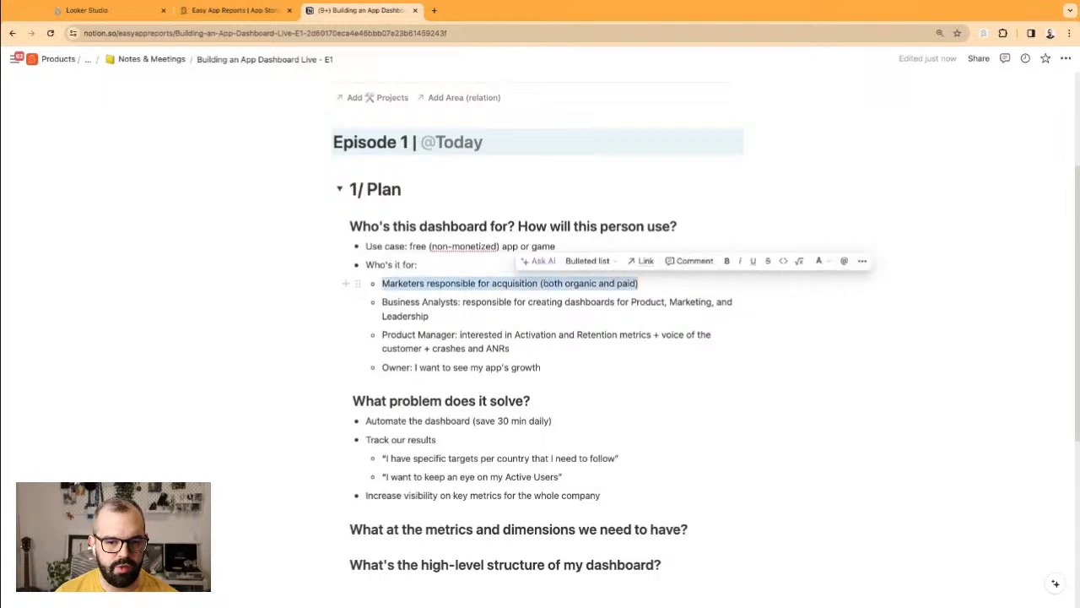
pyautogui.click(515, 284)
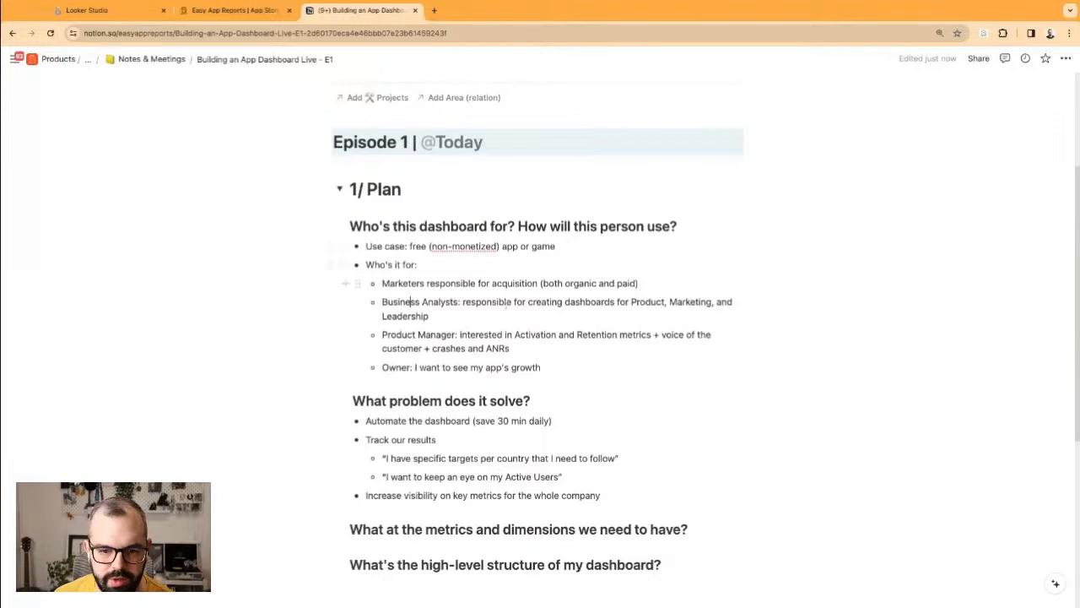
pyautogui.scroll(-2, 518, 401)
# Step: Insert a simple table under the metrics heading with Acquisition, Activation and Retention rows
pyautogui.click(711, 407)
pyautogui.press('Return')
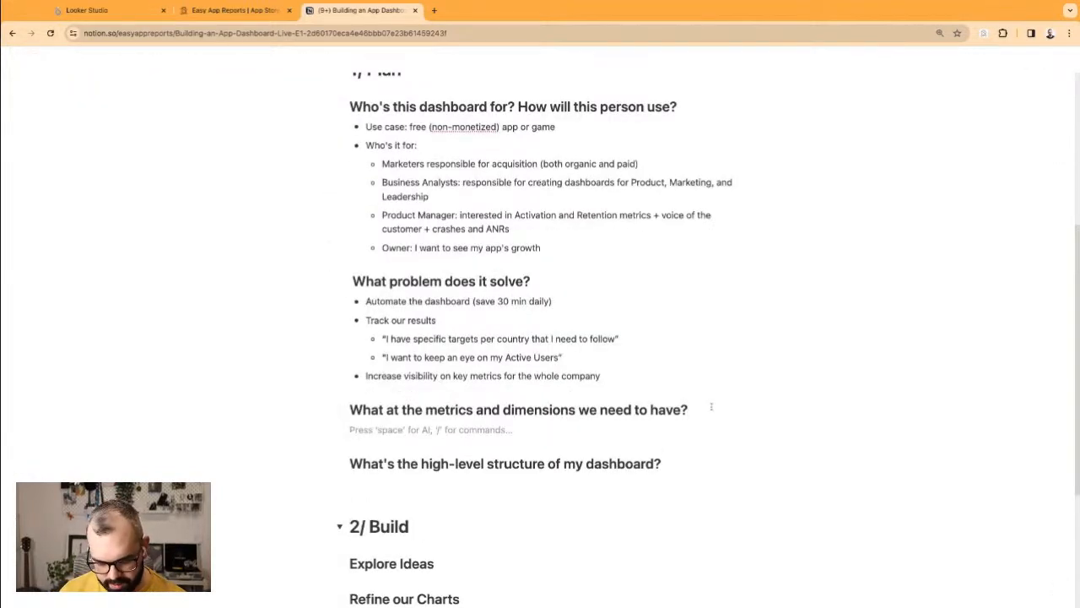
pyautogui.write('/tab')
pyautogui.press('Return')
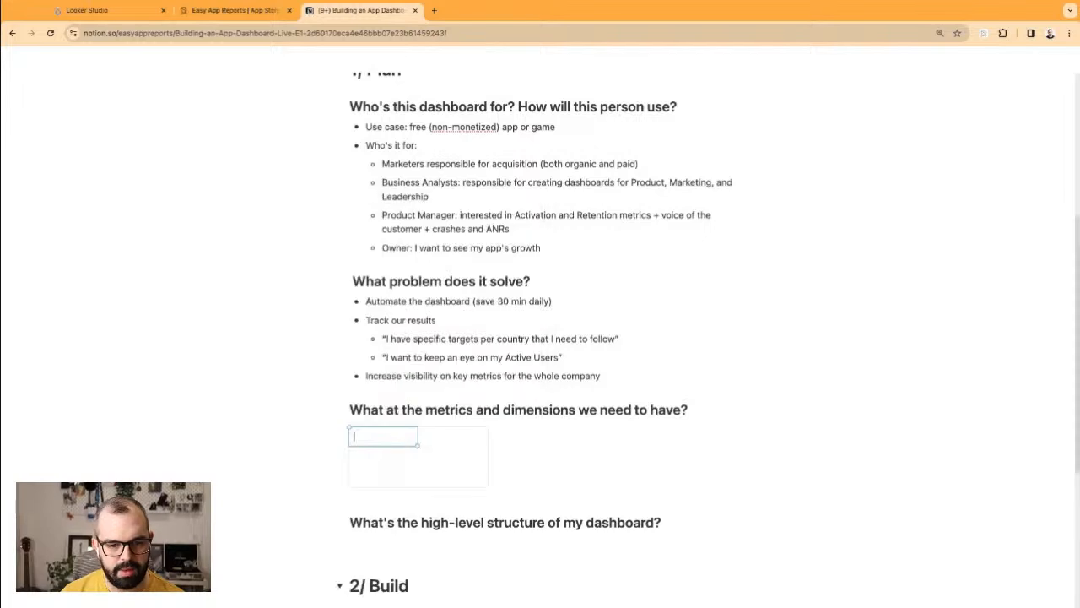
pyautogui.scroll(-1, 617, 446)
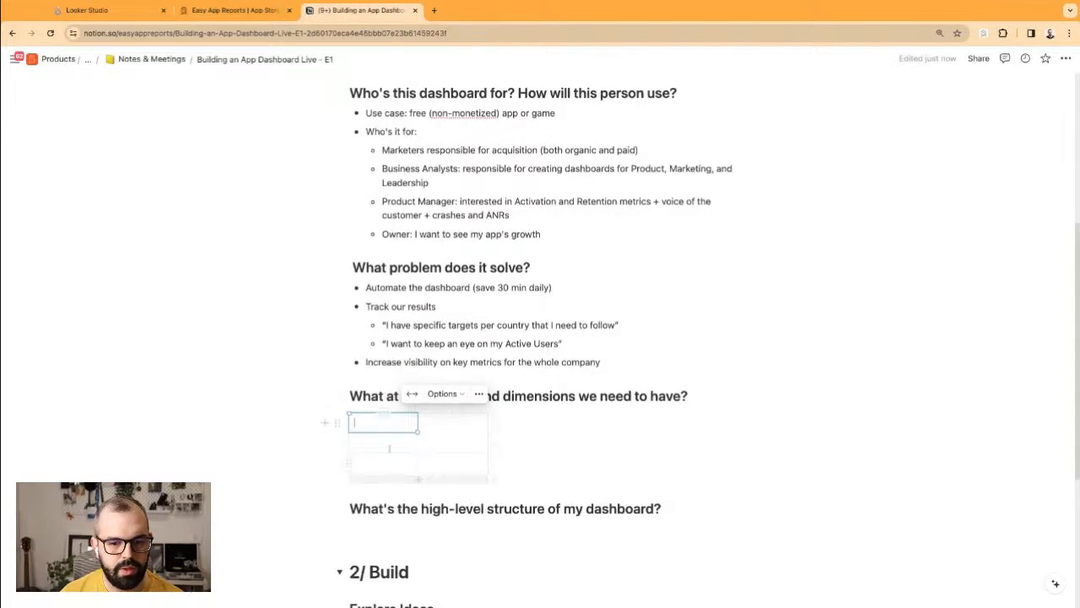
pyautogui.write('Acquisition')
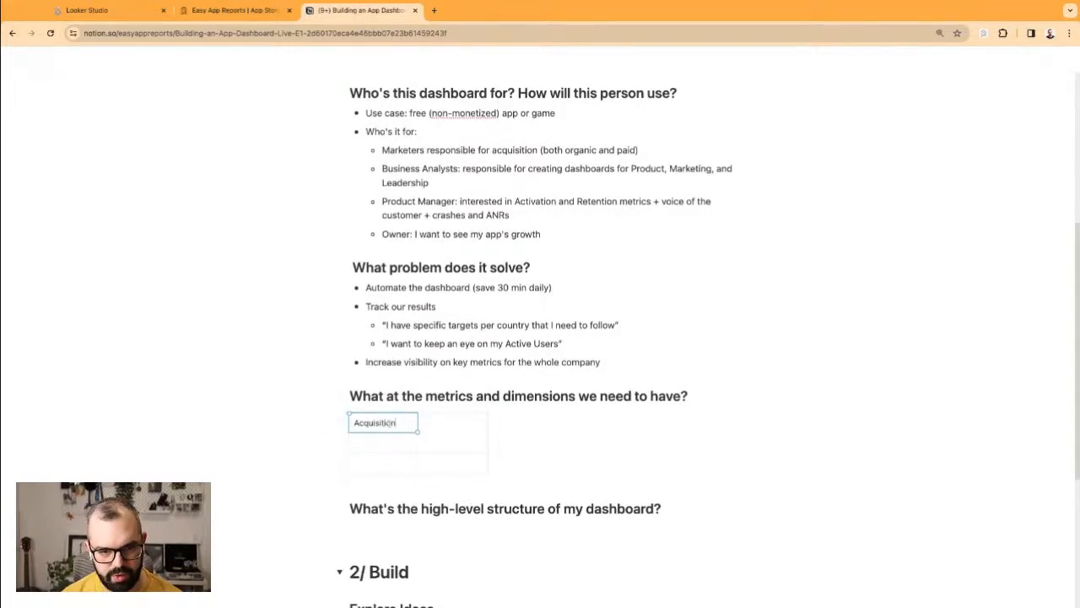
pyautogui.click(374, 442)
pyautogui.click(381, 463)
pyautogui.write('Activation')
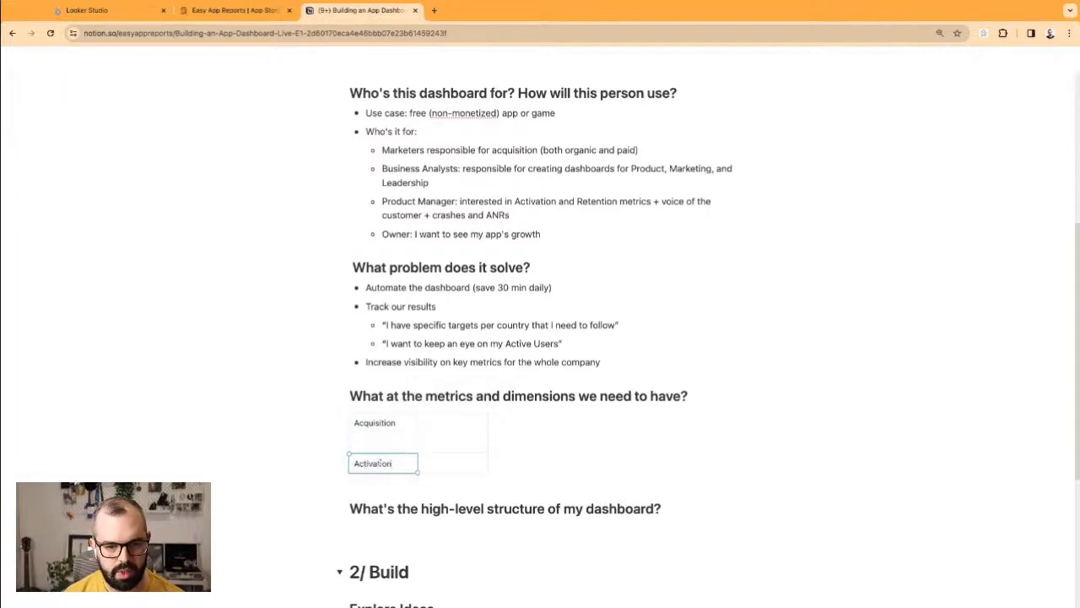
pyautogui.click(385, 477)
pyautogui.write('Retention')
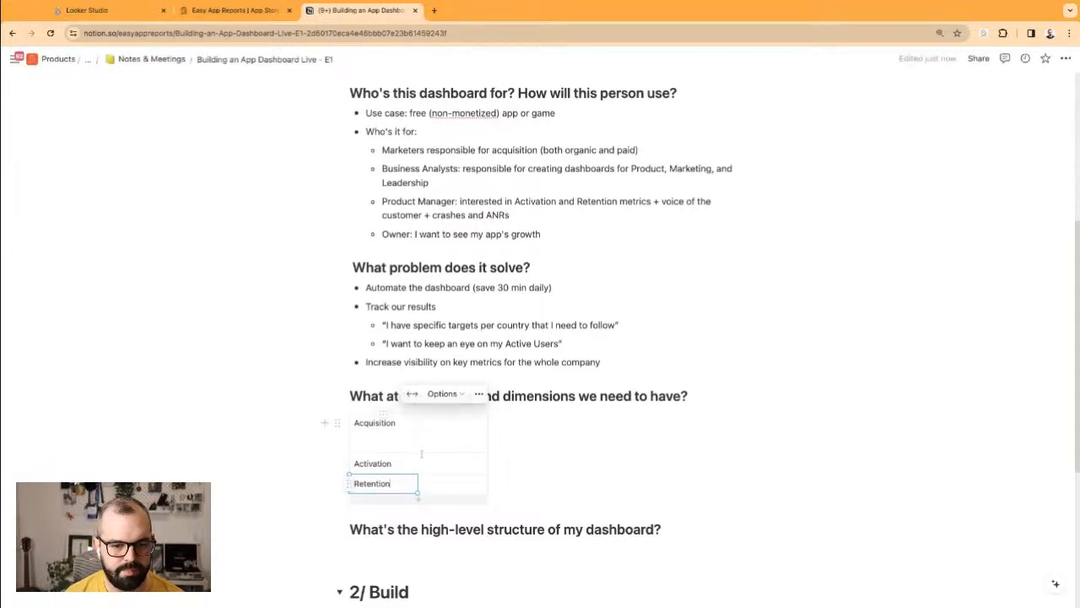
# Step: Move Acquisition down a row and add Metrics and Dimensions column headers
pyautogui.doubleClick(382, 423)
pyautogui.press('super+x')
pyautogui.click(388, 441)
pyautogui.press('super+v')
pyautogui.click(460, 443)
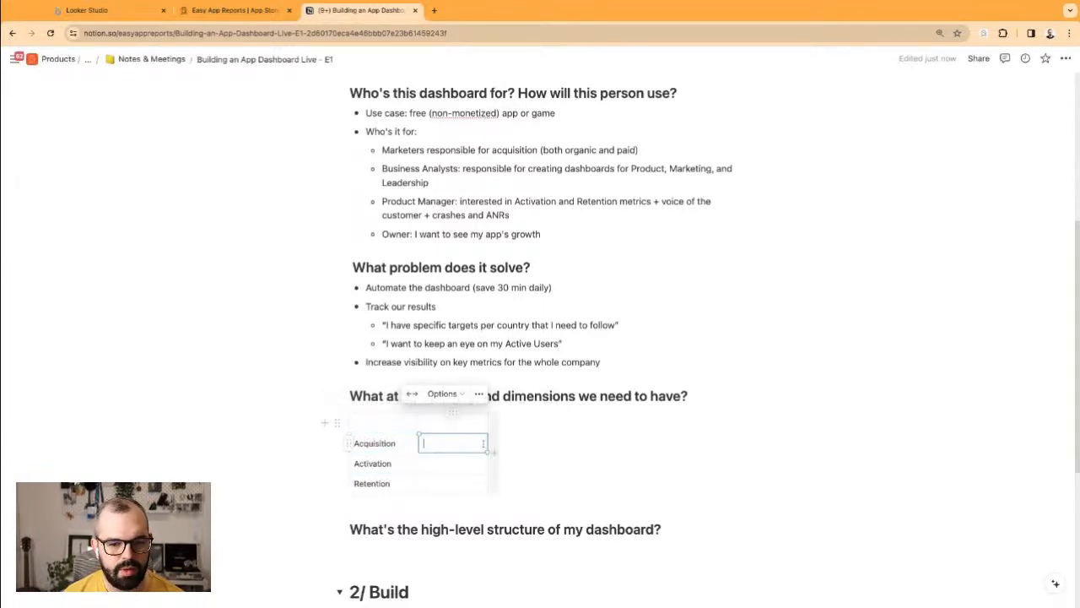
pyautogui.click(467, 423)
pyautogui.write('Metrics')
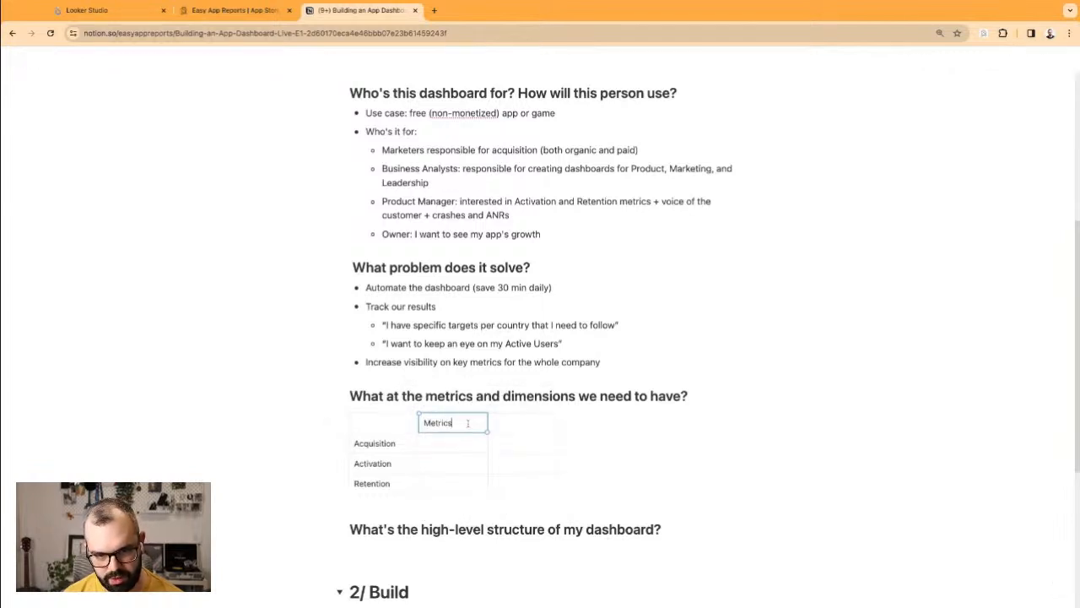
pyautogui.press('Tab')
pyautogui.write('Dimensions')
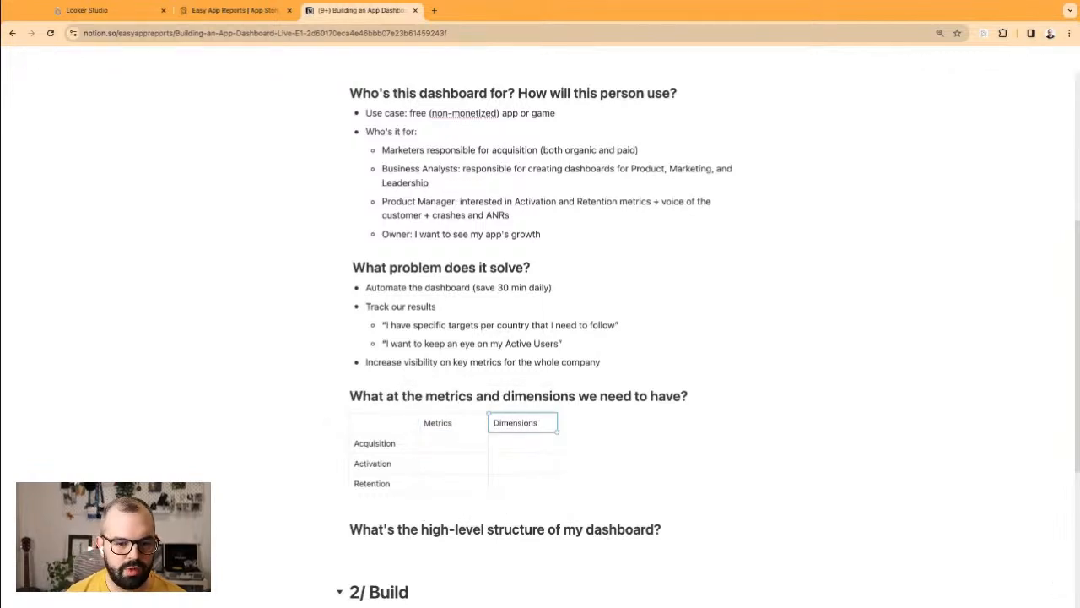
# Step: Add about a dozen empty rows to the metrics table
pyautogui.click(446, 500)
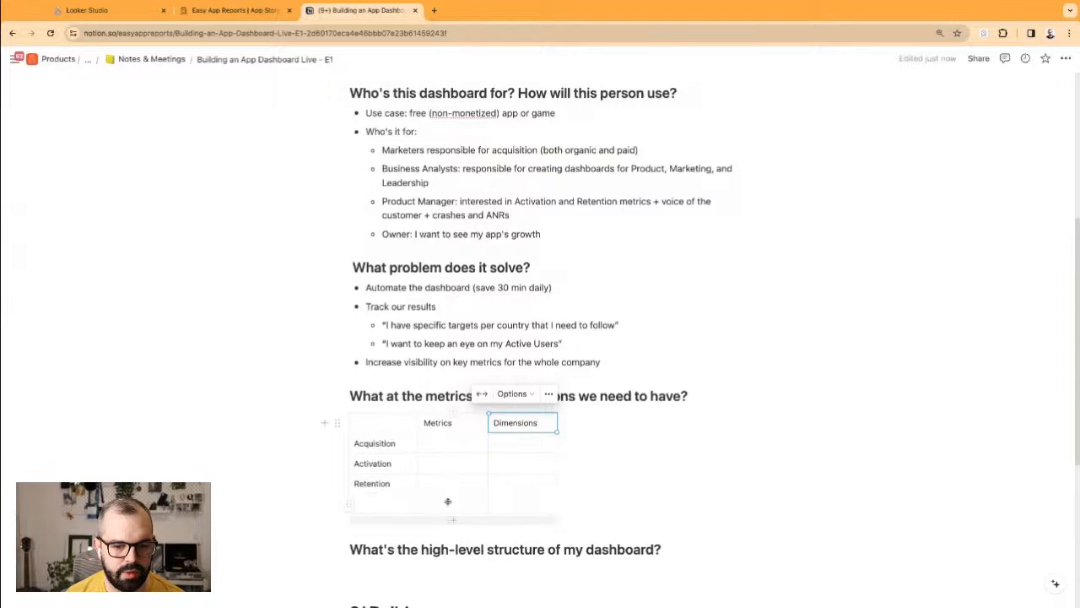
pyautogui.press('Tab')
pyautogui.click(511, 504)
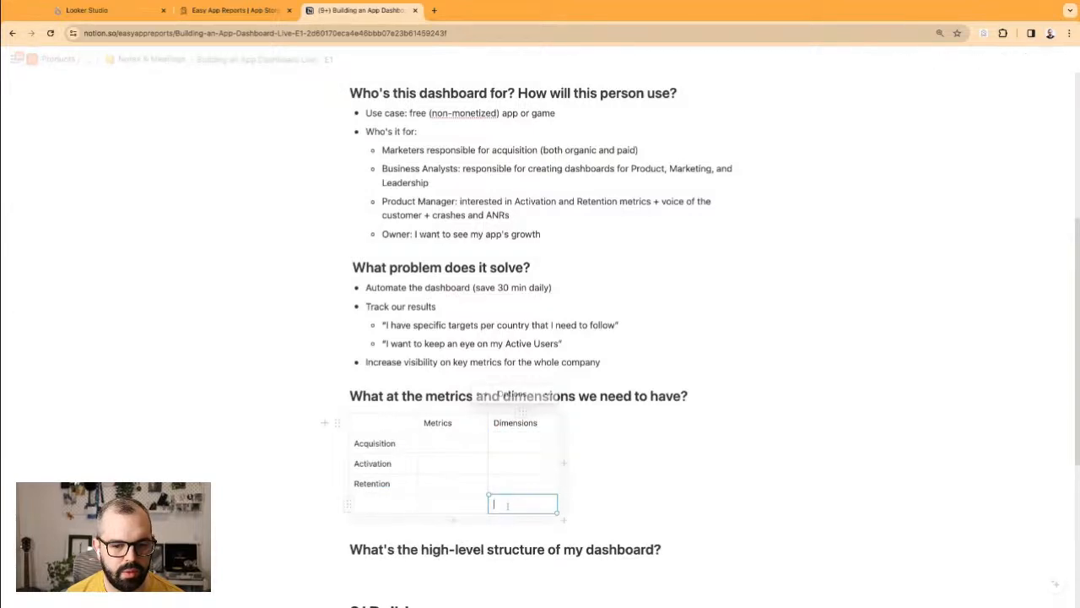
pyautogui.click(481, 518)
pyautogui.click(474, 538)
pyautogui.click(467, 559)
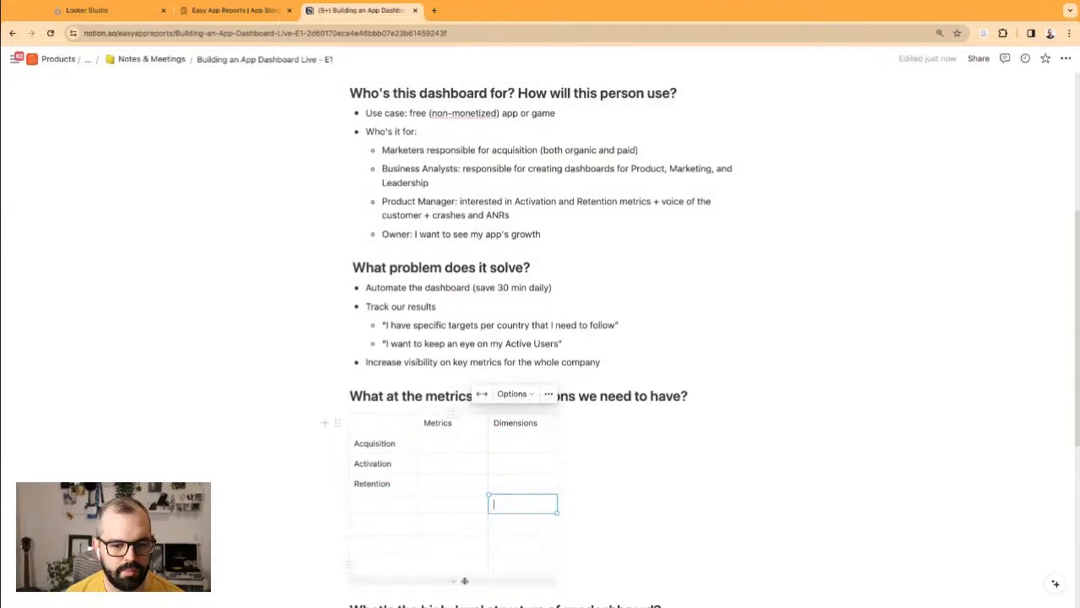
pyautogui.click(465, 581)
pyautogui.scroll(-2, 472, 566)
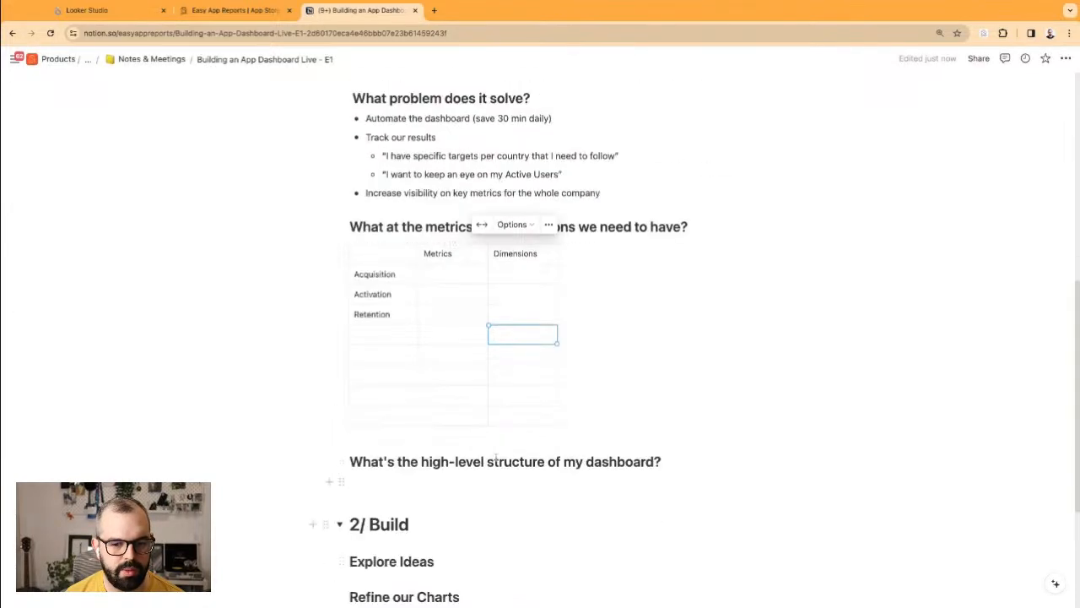
pyautogui.click(467, 430)
pyautogui.click(470, 451)
pyautogui.click(469, 471)
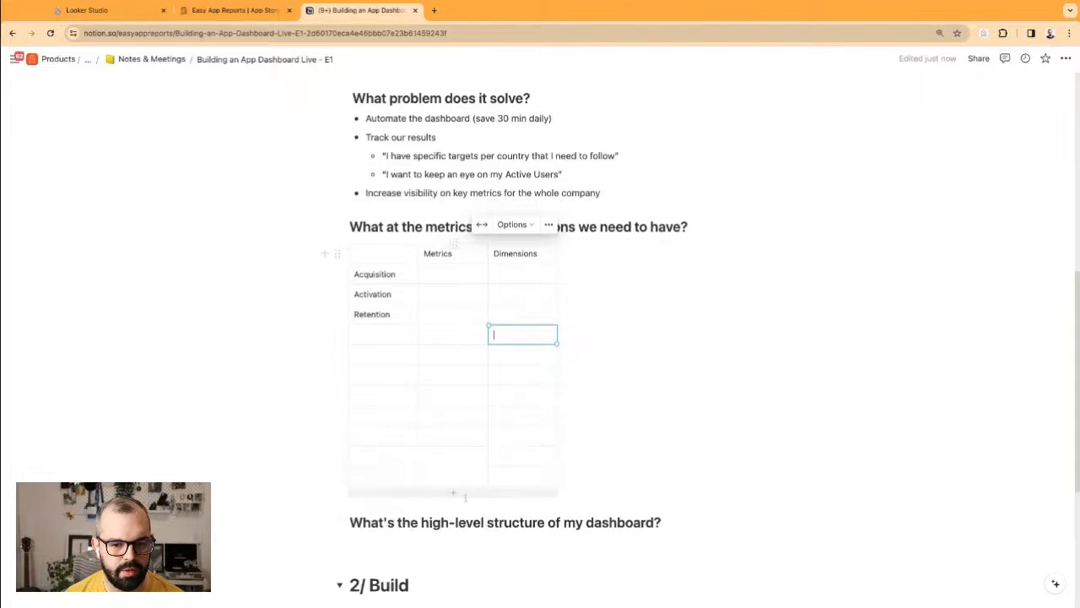
pyautogui.click(469, 492)
pyautogui.click(468, 514)
# Step: Type Downloads in the Metrics cell of the Acquisition row
pyautogui.moveTo(384, 295); pyautogui.dragTo(374, 431)
pyautogui.click(387, 297)
pyautogui.click(425, 276)
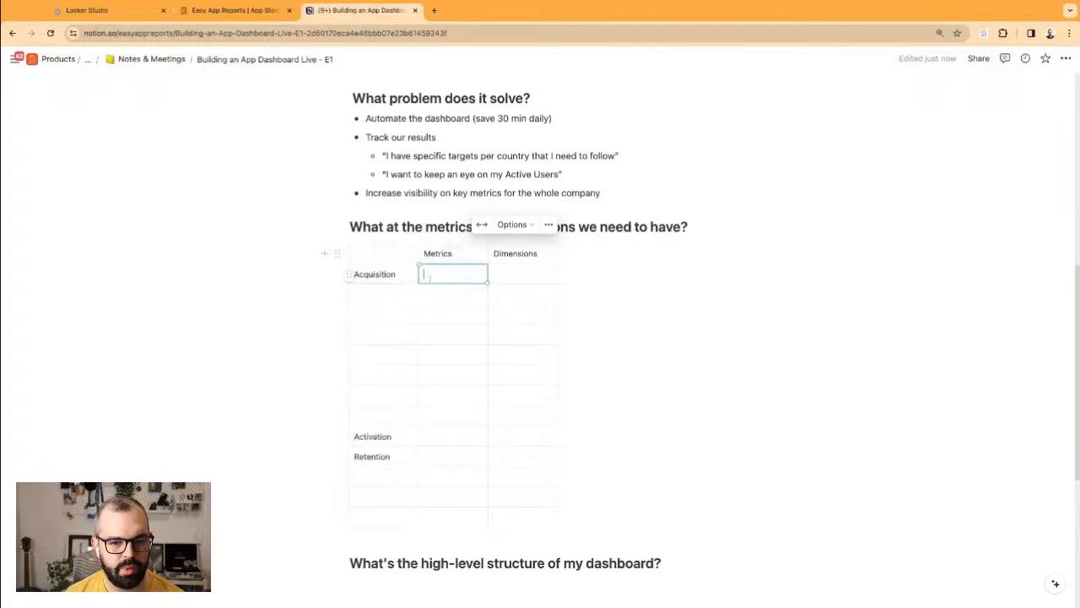
pyautogui.scroll(2, 441, 287)
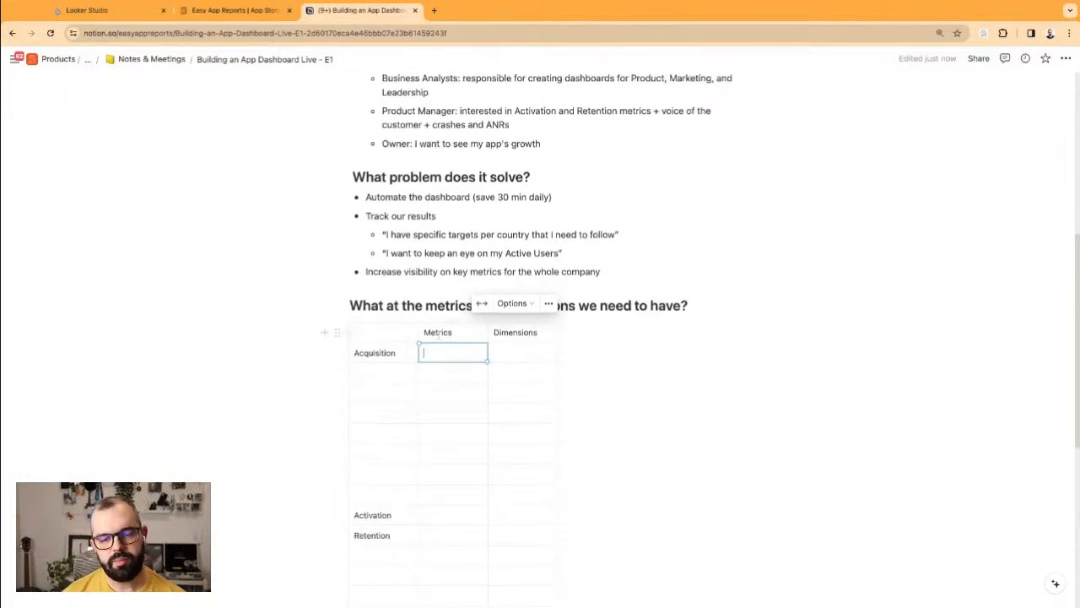
pyautogui.write('DO')
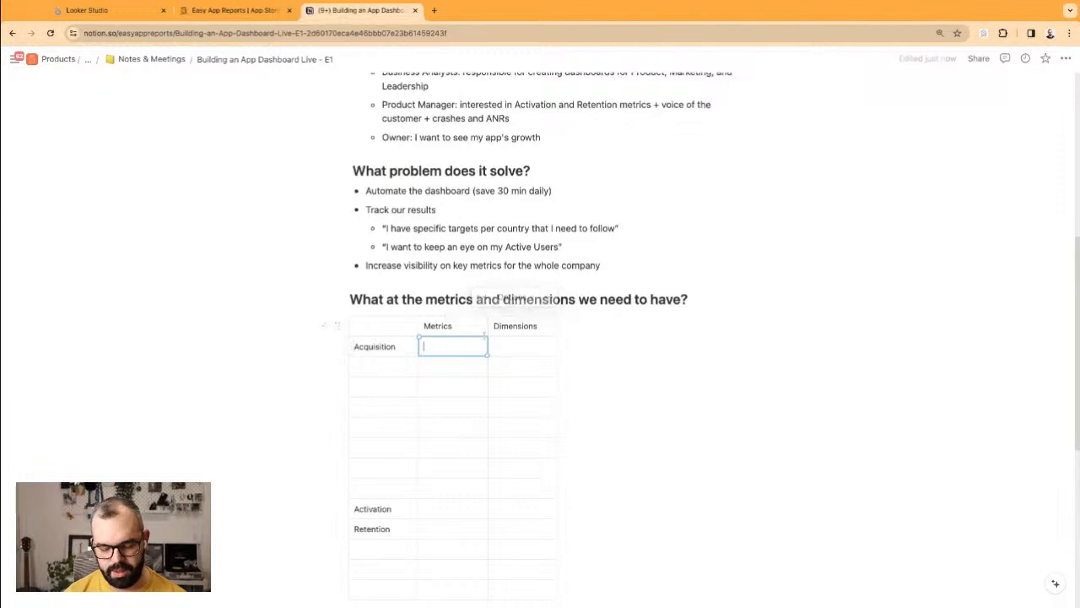
pyautogui.write('wnlo')
pyautogui.press('BackSpace')
pyautogui.press('BackSpace')
pyautogui.press('BackSpace')
pyautogui.press('BackSpace')
pyautogui.press('BackSpace')
pyautogui.press('BackSpace')
pyautogui.write('Dow')
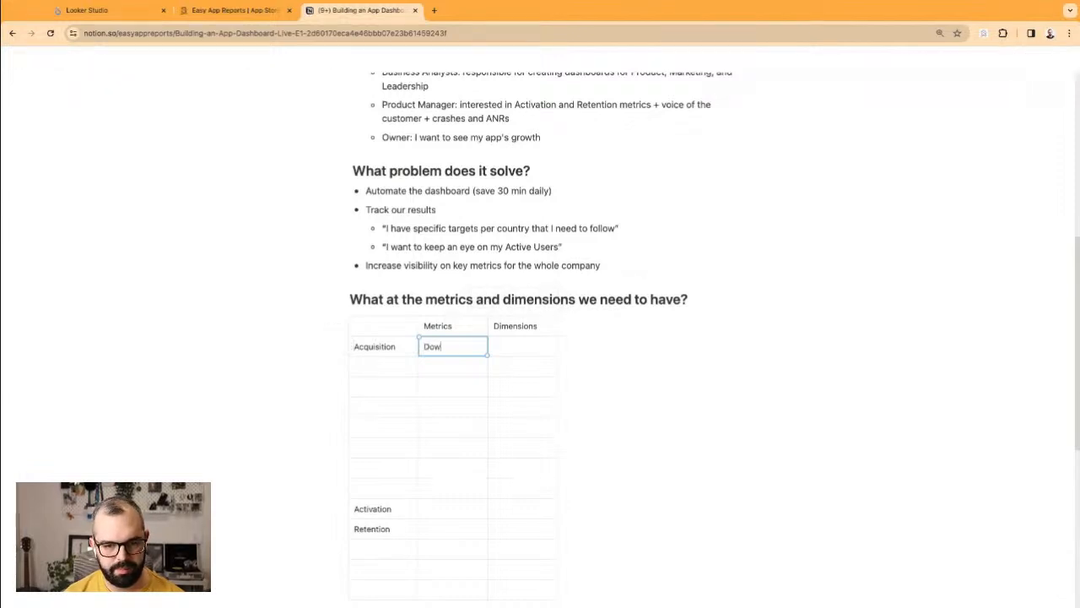
pyautogui.write('nloads')
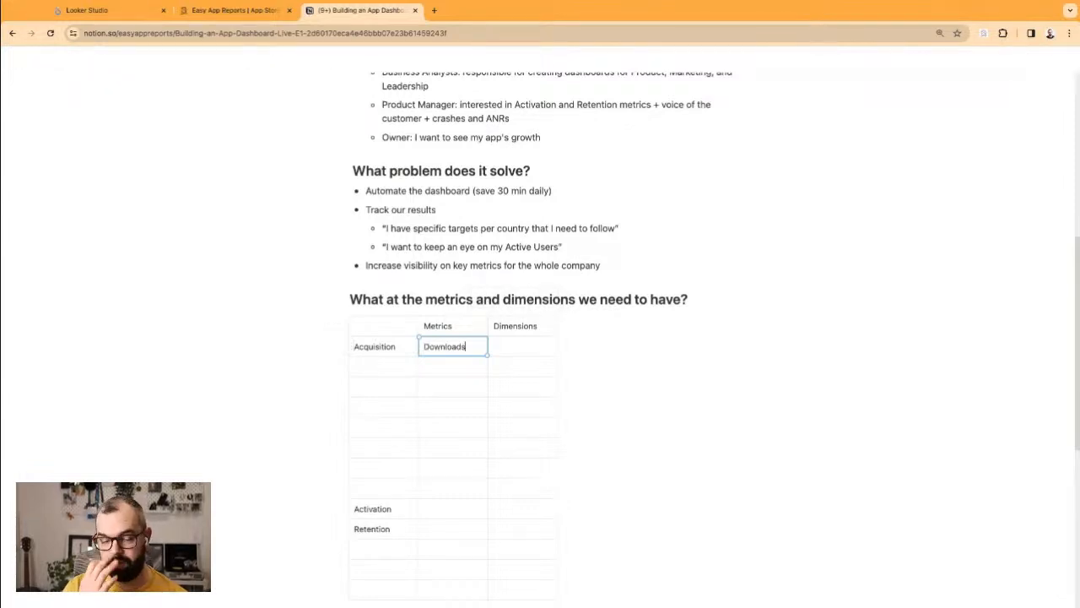
pyautogui.click(439, 375)
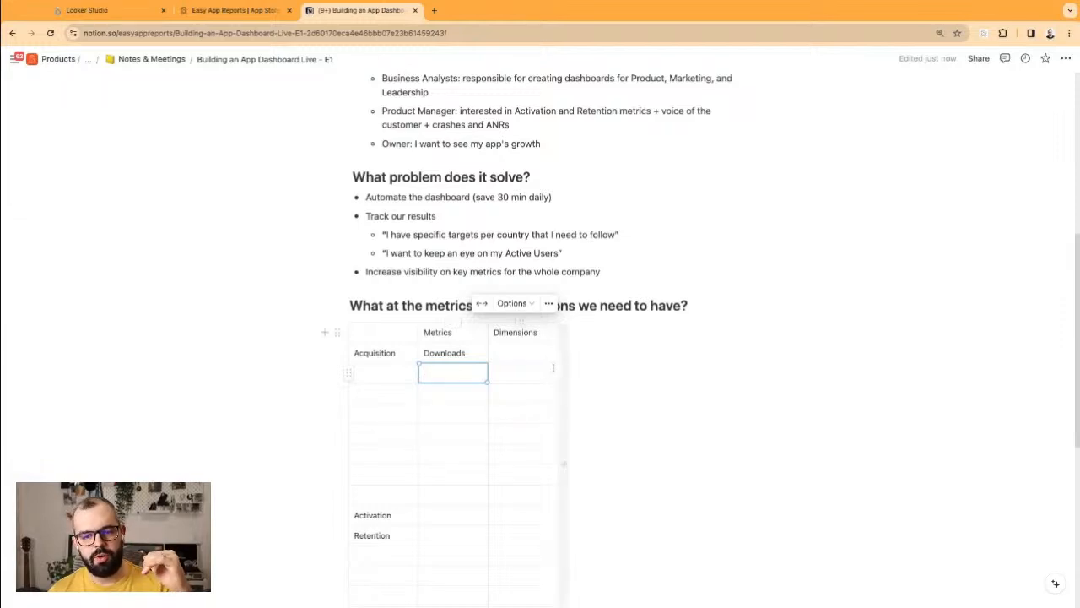
# Step: Widen the Metrics and Dimensions columns and give Downloads the dimensions App / Country / App Version
pyautogui.moveTo(558, 369); pyautogui.dragTo(628, 369)
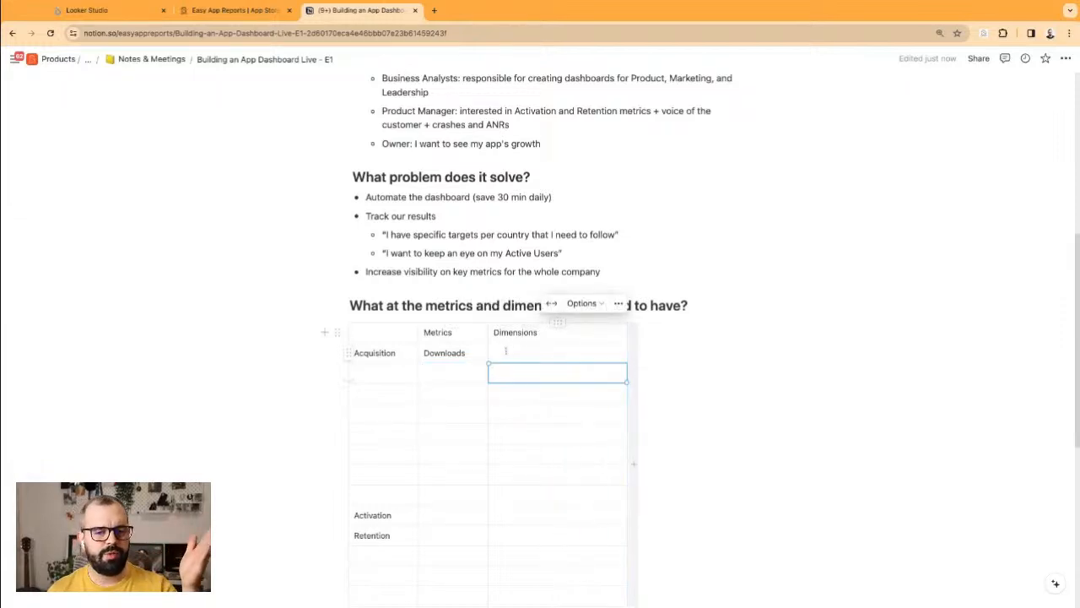
pyautogui.moveTo(488, 352); pyautogui.dragTo(547, 352)
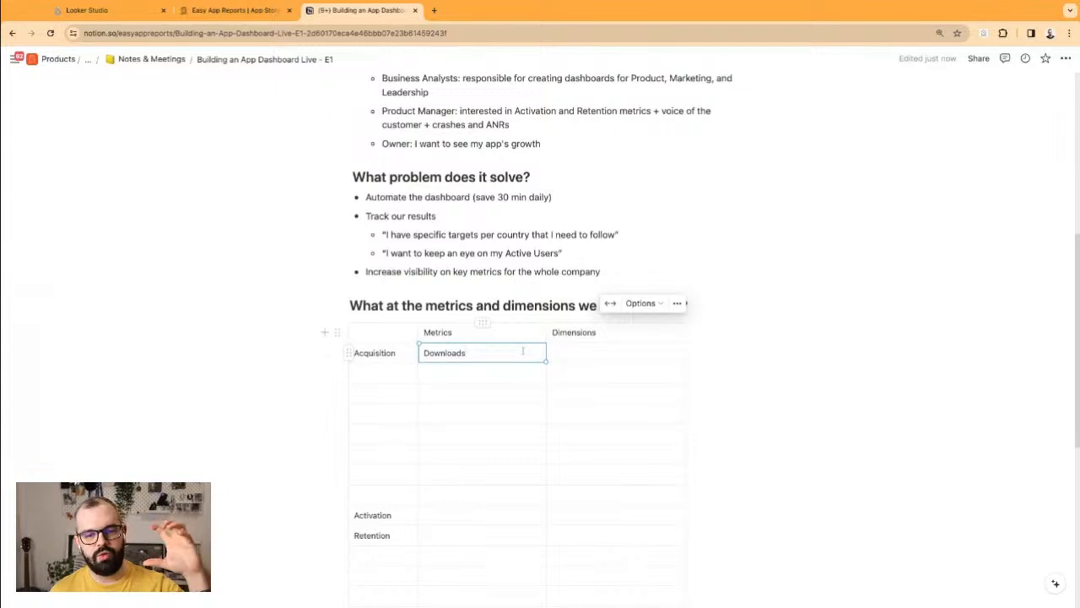
pyautogui.click(564, 355)
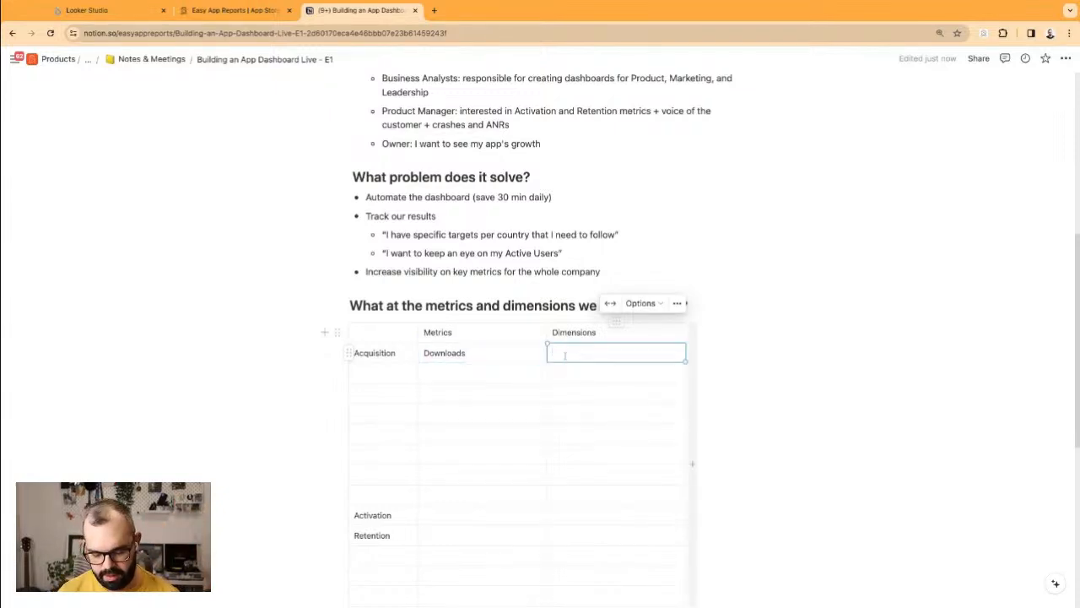
pyautogui.write('App / Date')
pyautogui.press('BackSpace')
pyautogui.press('BackSpace')
pyautogui.press('BackSpace')
pyautogui.press('BackSpace')
pyautogui.press('BackSpace')
pyautogui.press('BackSpace')
pyautogui.press('BackSpace')
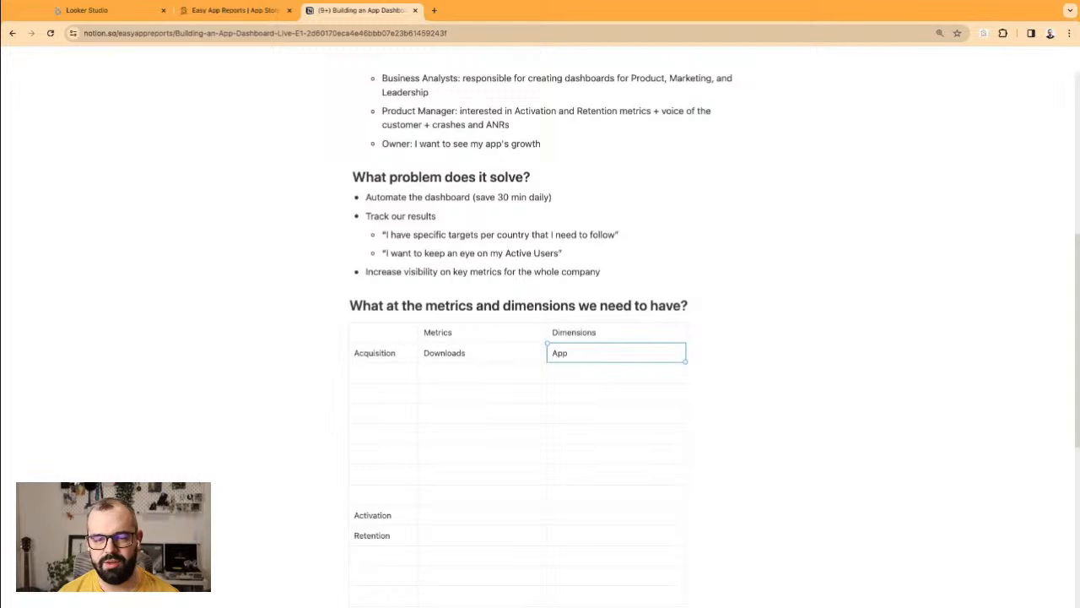
pyautogui.write('/ Country / App Version')
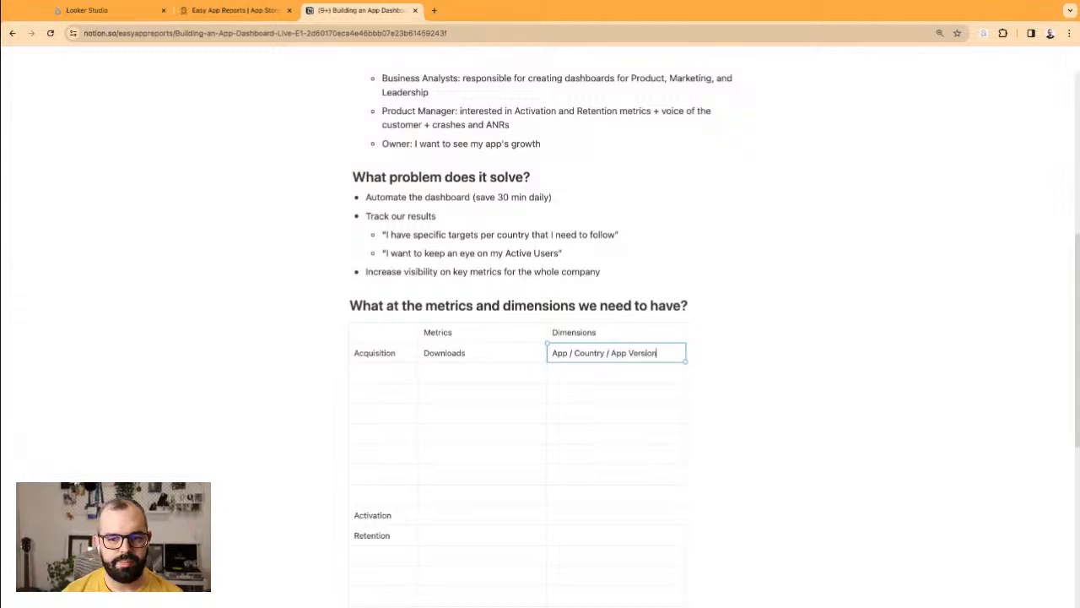
# Step: Add Store Impressions, Conversion Rate and Acquisitions / Total Downloads as metrics below Downloads
pyautogui.click(454, 376)
pyautogui.write('Store Impressions')
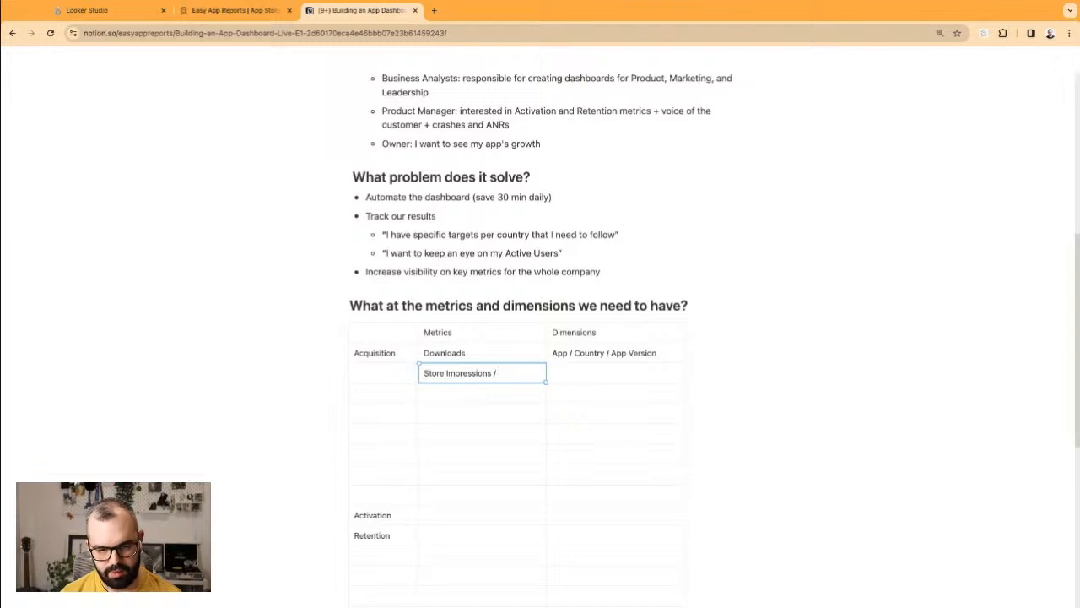
pyautogui.press('Return')
pyautogui.write('Conversion Rate')
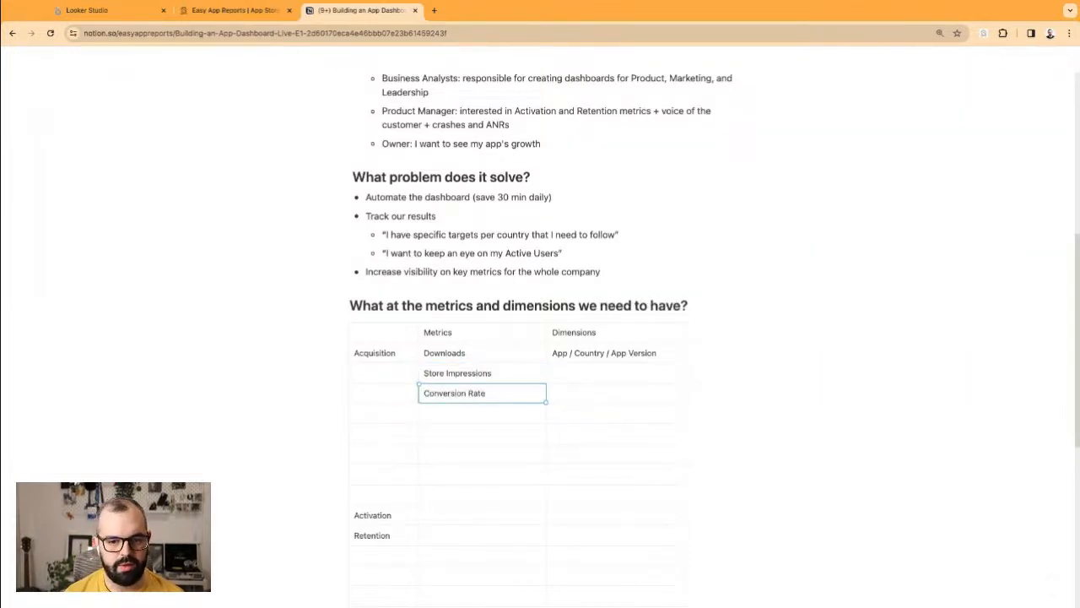
pyautogui.click(445, 413)
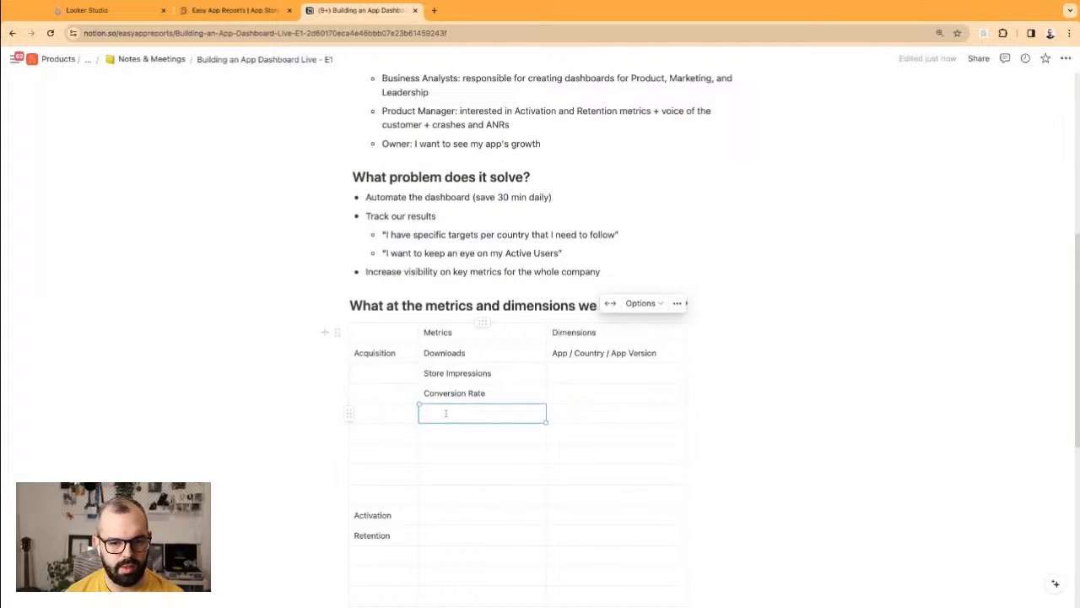
pyautogui.write('A')
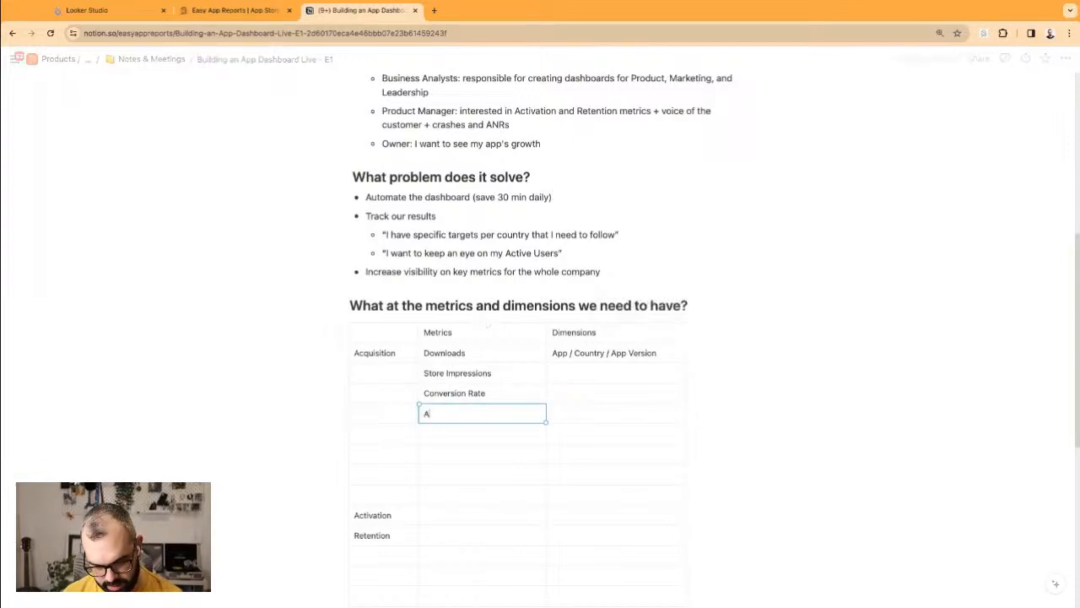
pyautogui.write('cquisitions ')
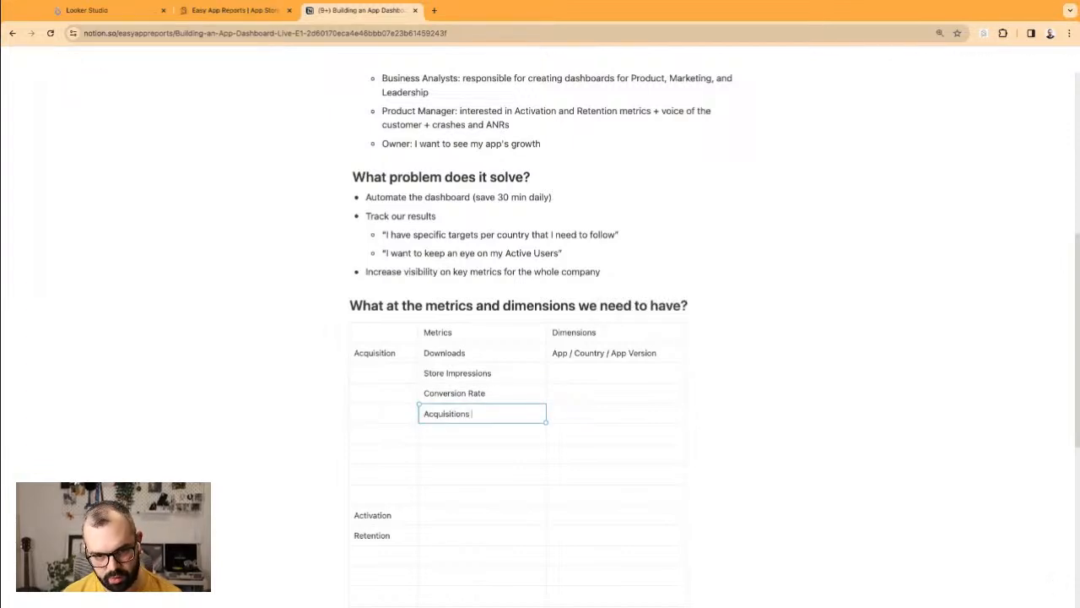
pyautogui.write('/ Total Downloads')
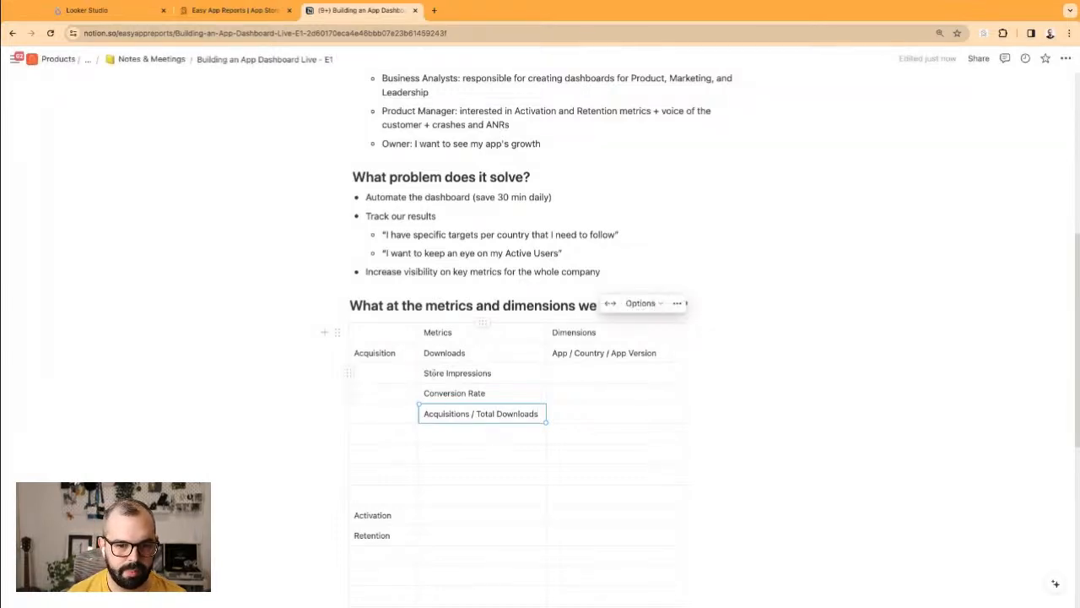
pyautogui.doubleClick(434, 373)
# Step: Complete the Store Impressions metric with '/ Impressions' and widen the Metrics column
pyautogui.press('Left')
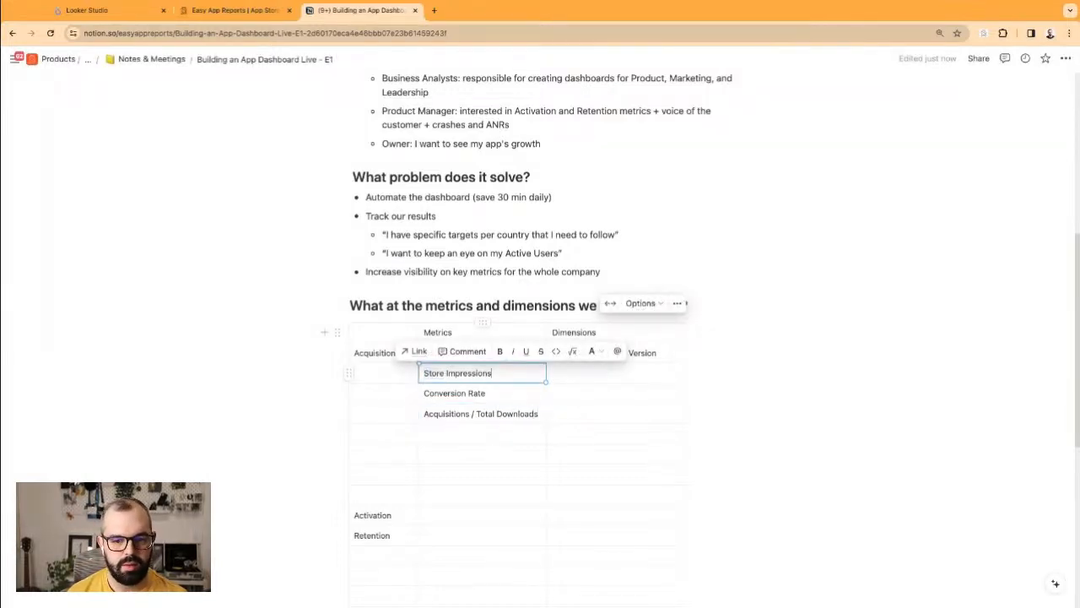
pyautogui.press('Down')
pyautogui.click(523, 370)
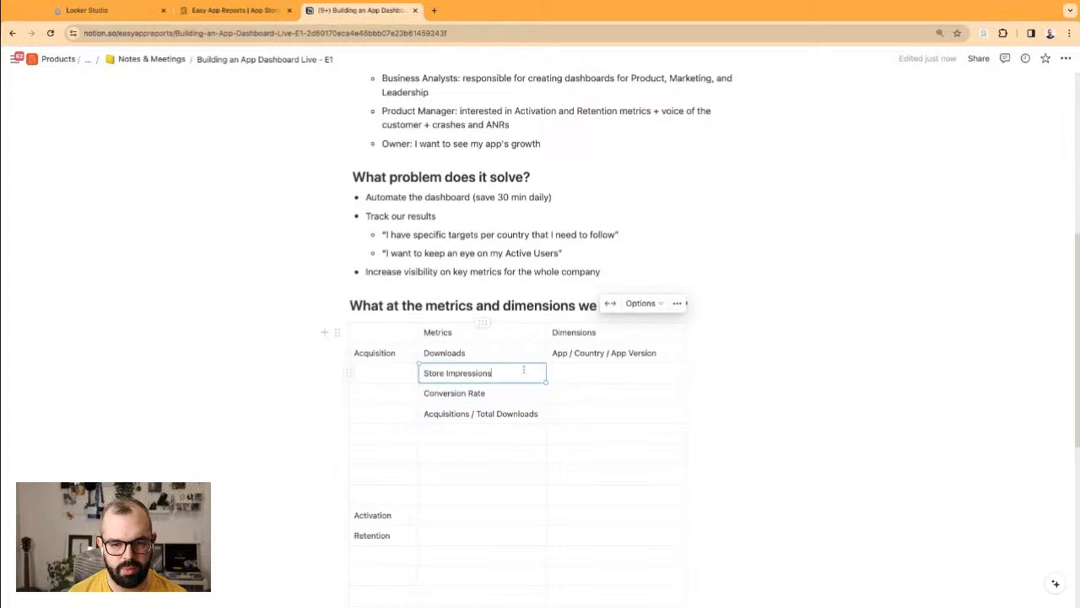
pyautogui.write('/ Impression')
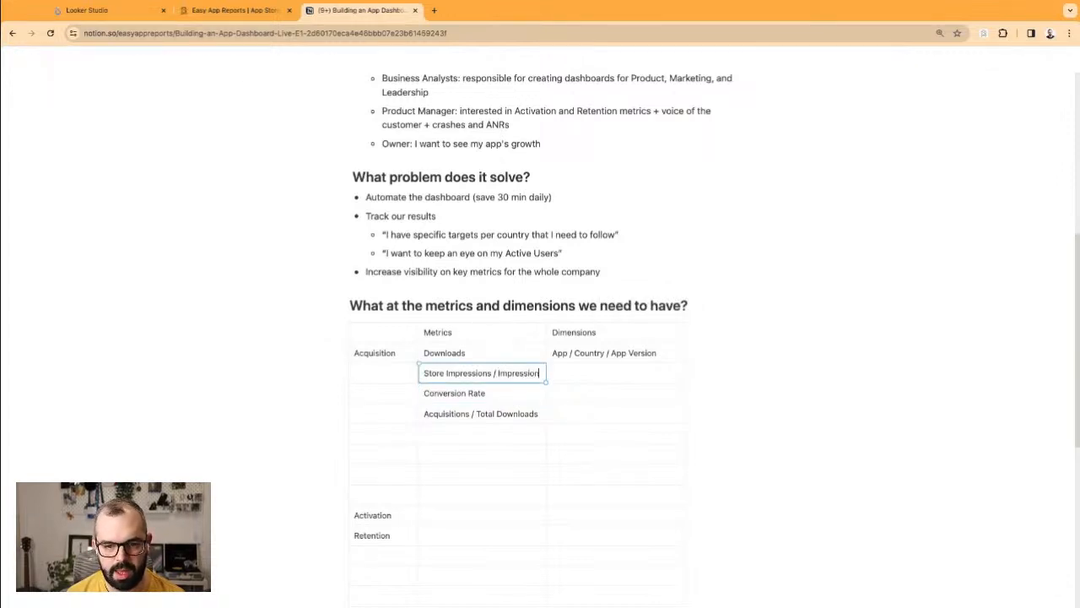
pyautogui.write('s')
pyautogui.click(545, 333)
pyautogui.moveTo(547, 335); pyautogui.dragTo(566, 334)
# Step: Enter dimensions App / Country / Traffic Sources for Store Impressions and GP: Search Term / UTMs for Conversion Rate
pyautogui.click(612, 378)
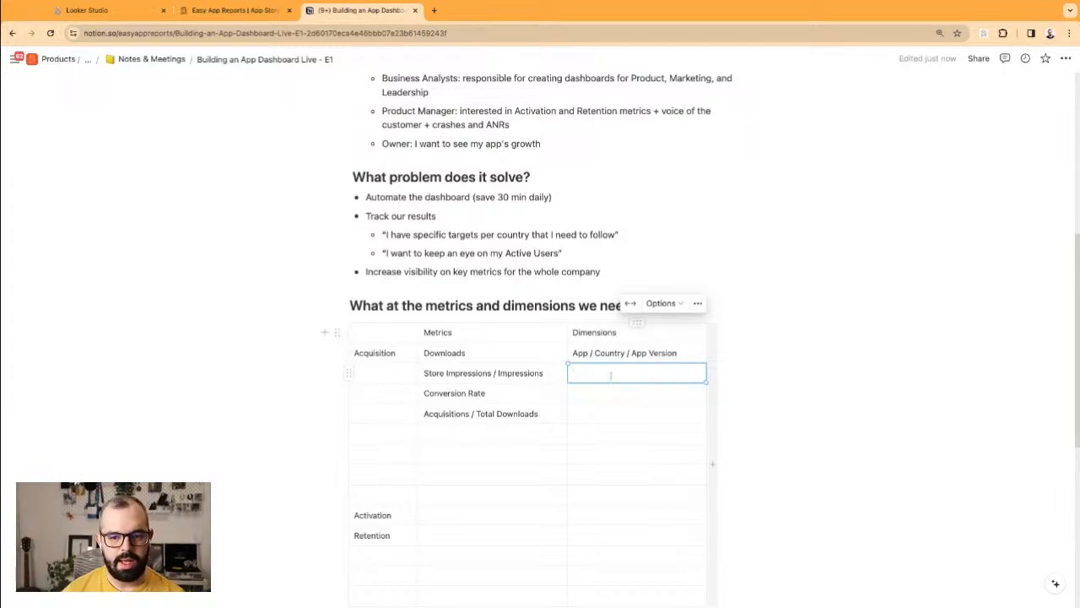
pyautogui.write('App / Cou')
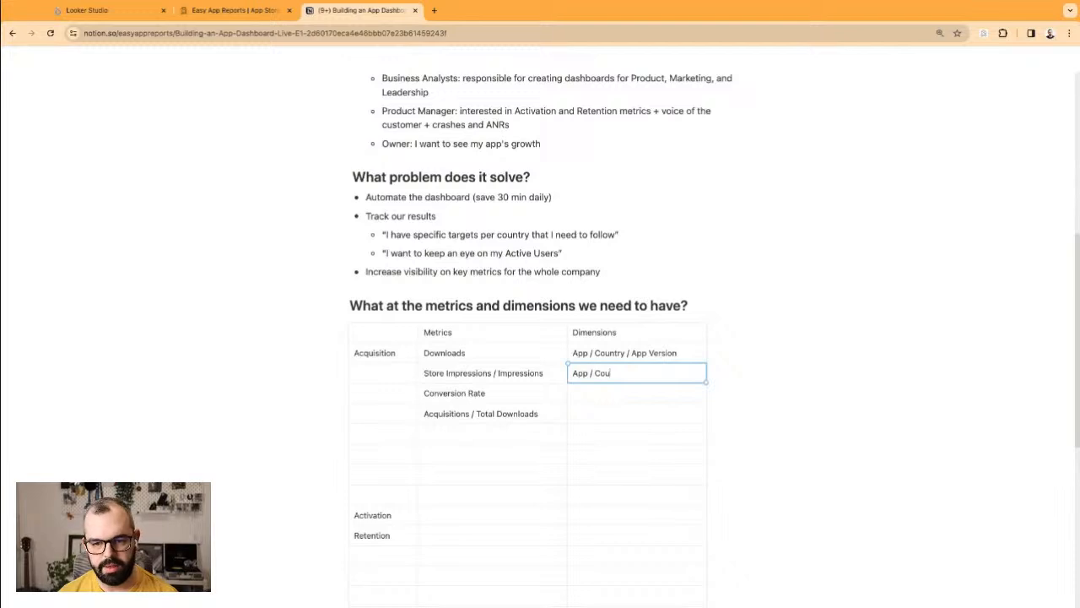
pyautogui.write('ntry')
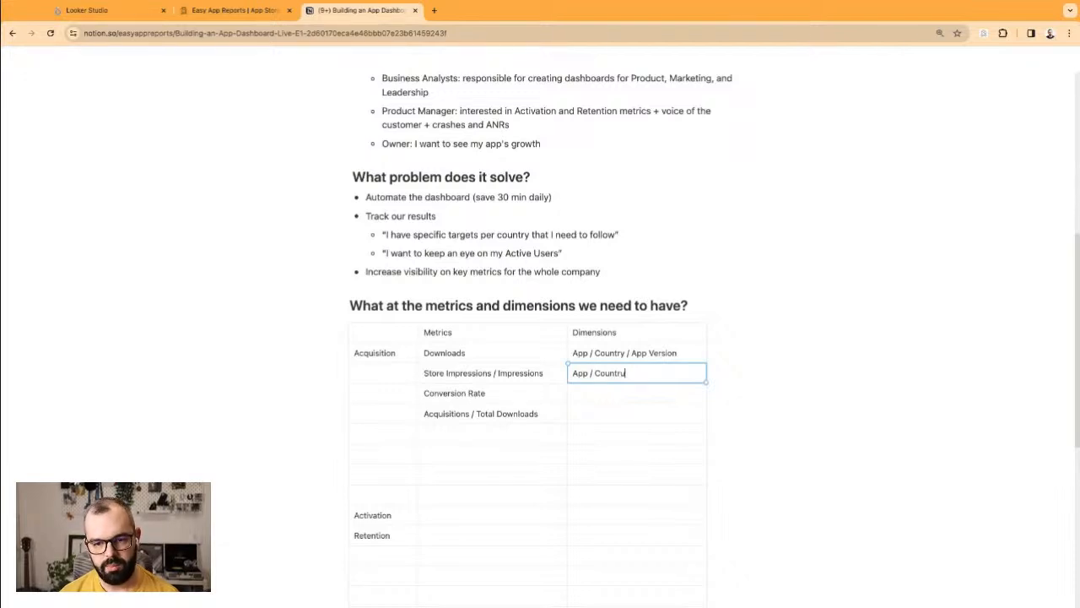
pyautogui.write(' / Traf')
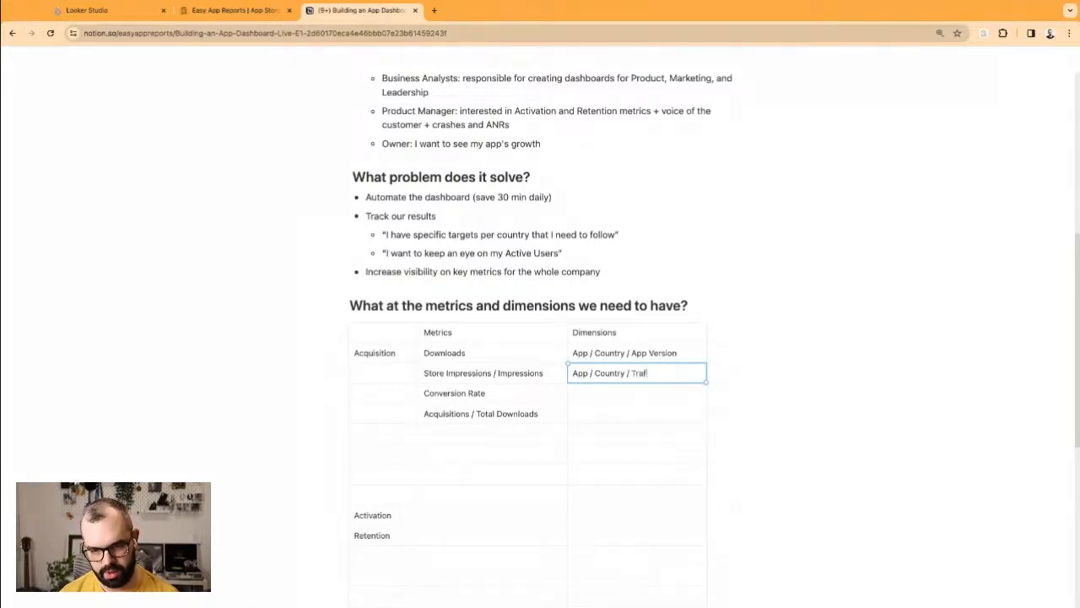
pyautogui.write('fic Sources')
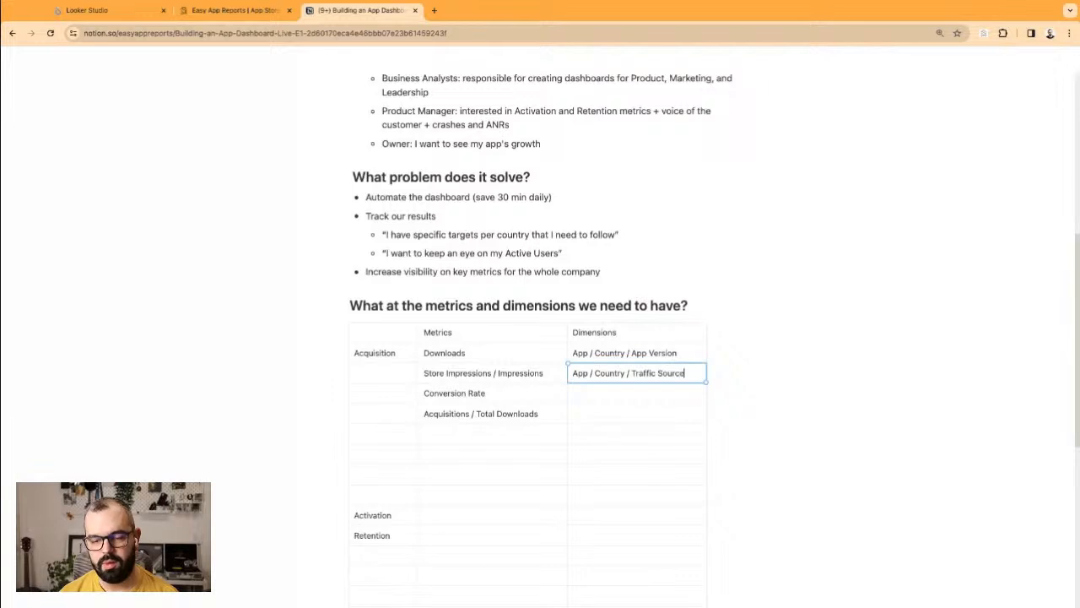
pyautogui.click(644, 392)
pyautogui.write('App')
pyautogui.press('BackSpace')
pyautogui.press('BackSpace')
pyautogui.press('BackSpace')
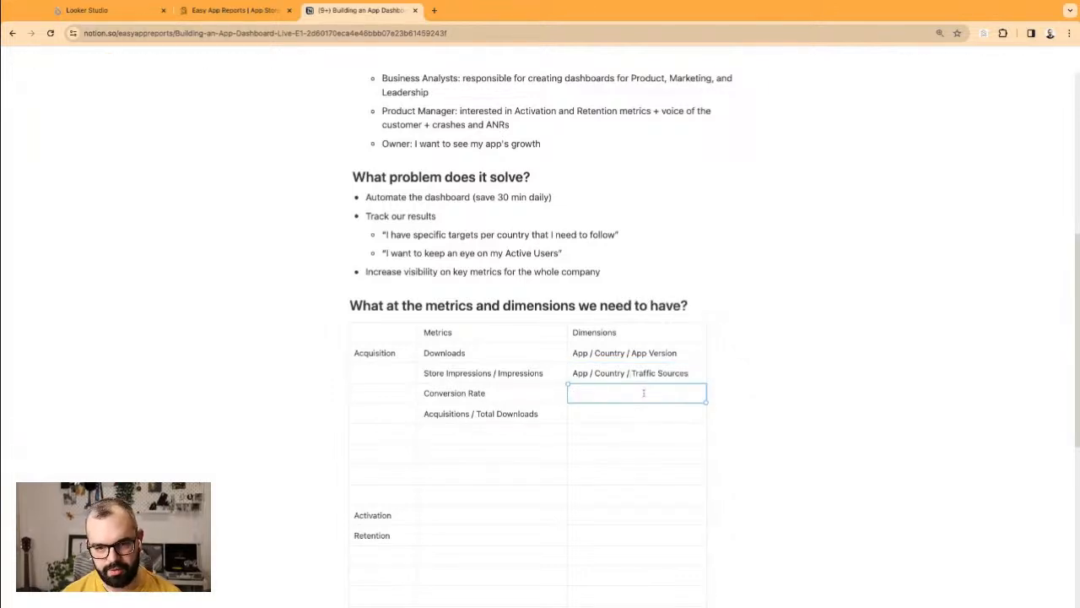
pyautogui.write('GP')
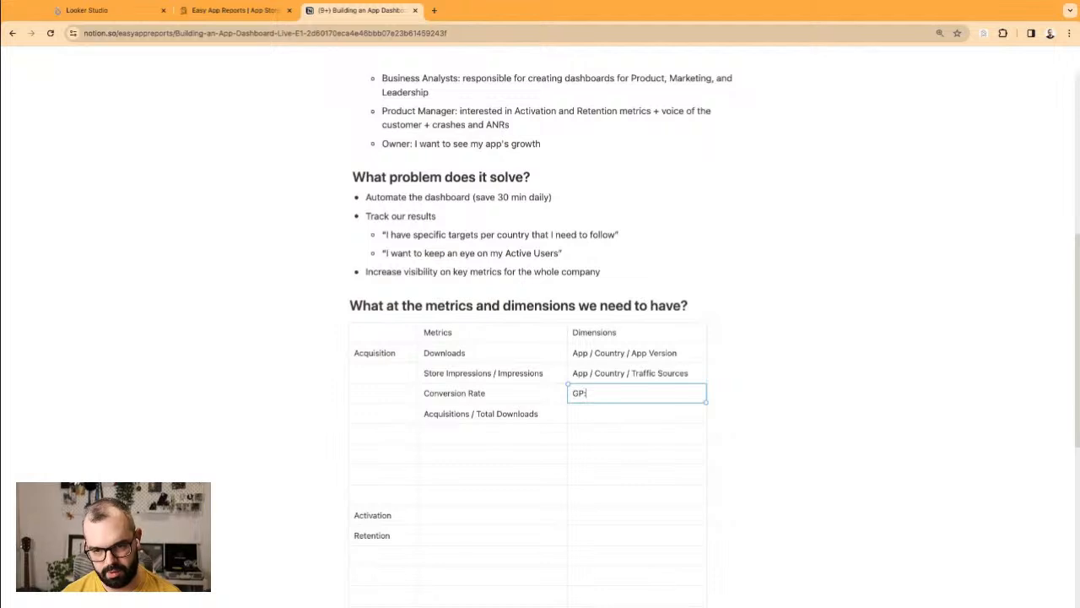
pyautogui.write(': Search Term')
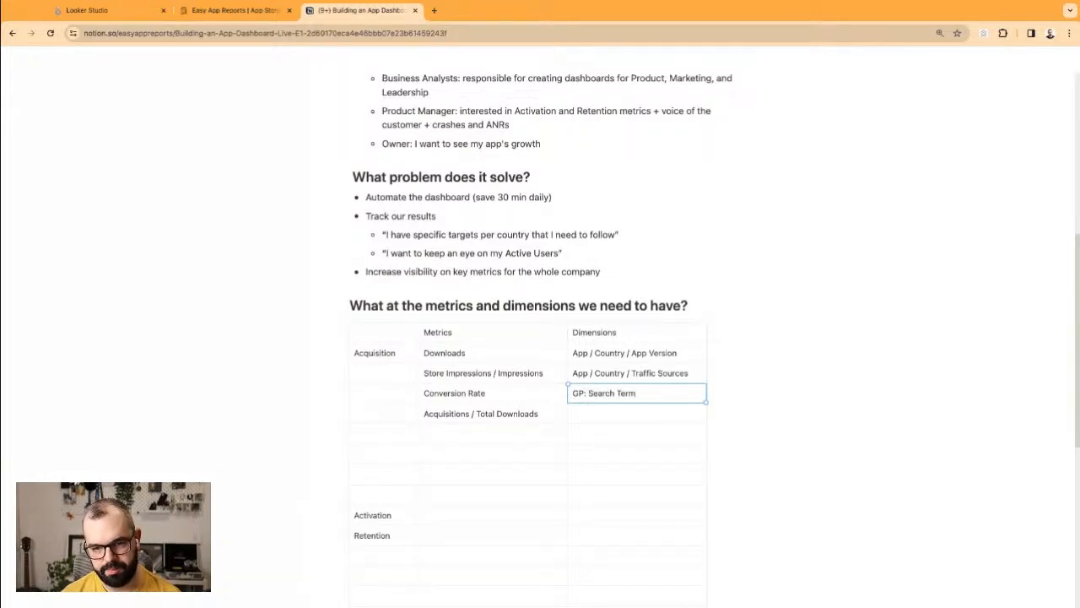
pyautogui.write(' / UTMs')
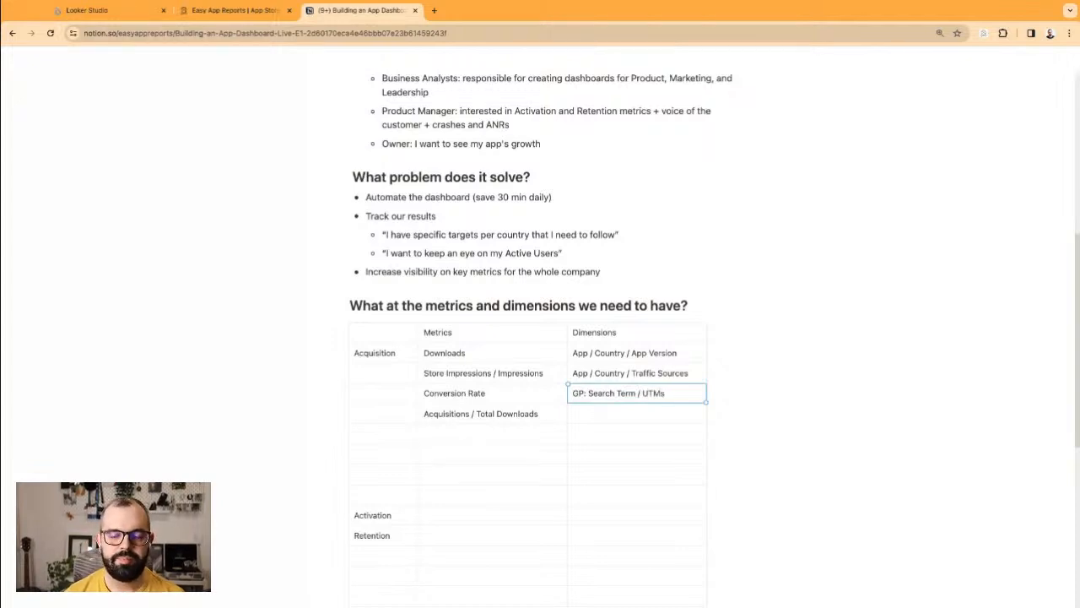
# Step: Enter 'AS: Product Pages' as the dimensions for Acquisitions / Total Downloads
pyautogui.click(634, 413)
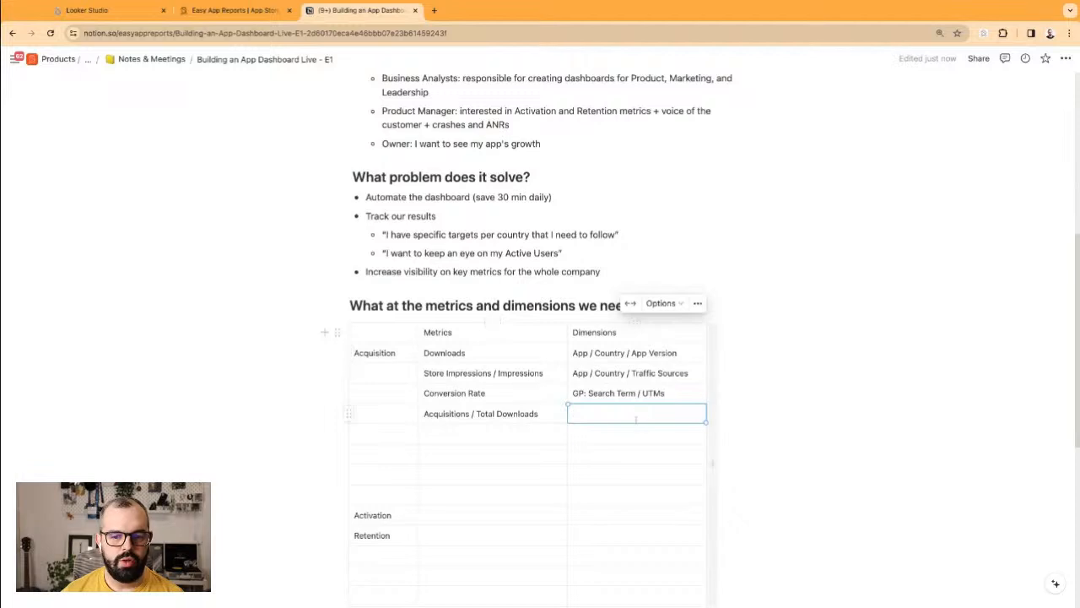
pyautogui.write('AS')
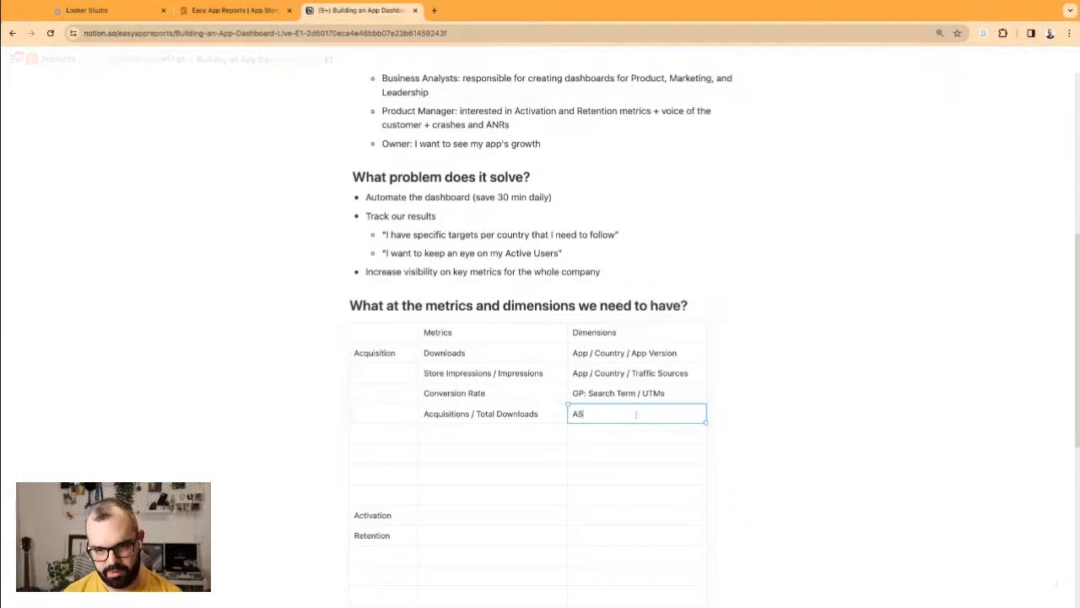
pyautogui.write(': Product page')
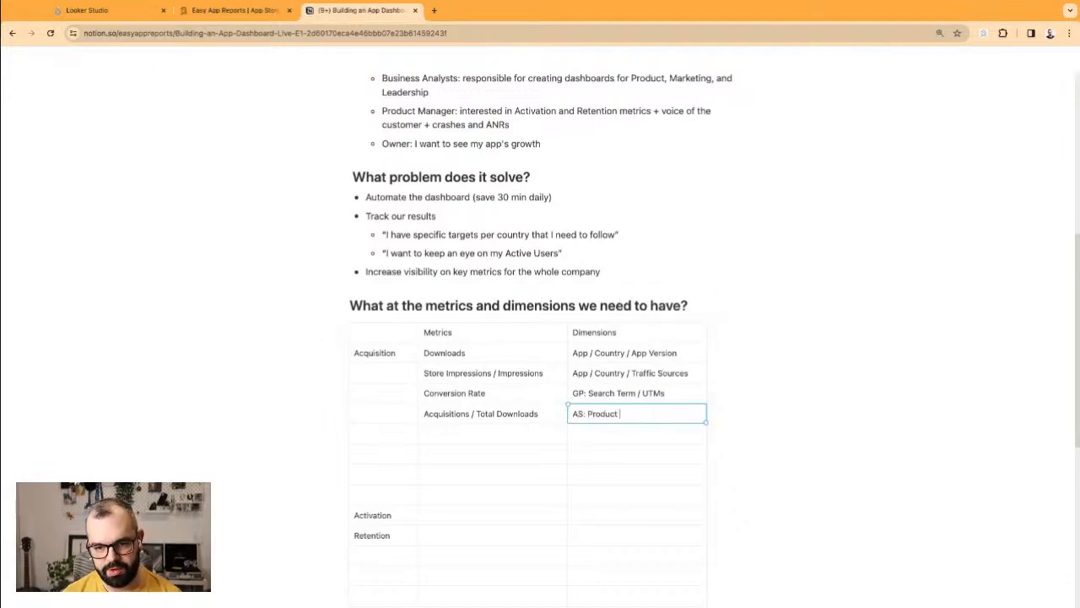
pyautogui.press('BackSpace')
pyautogui.press('BackSpace')
pyautogui.press('BackSpace')
pyautogui.press('BackSpace')
pyautogui.write('Pages')
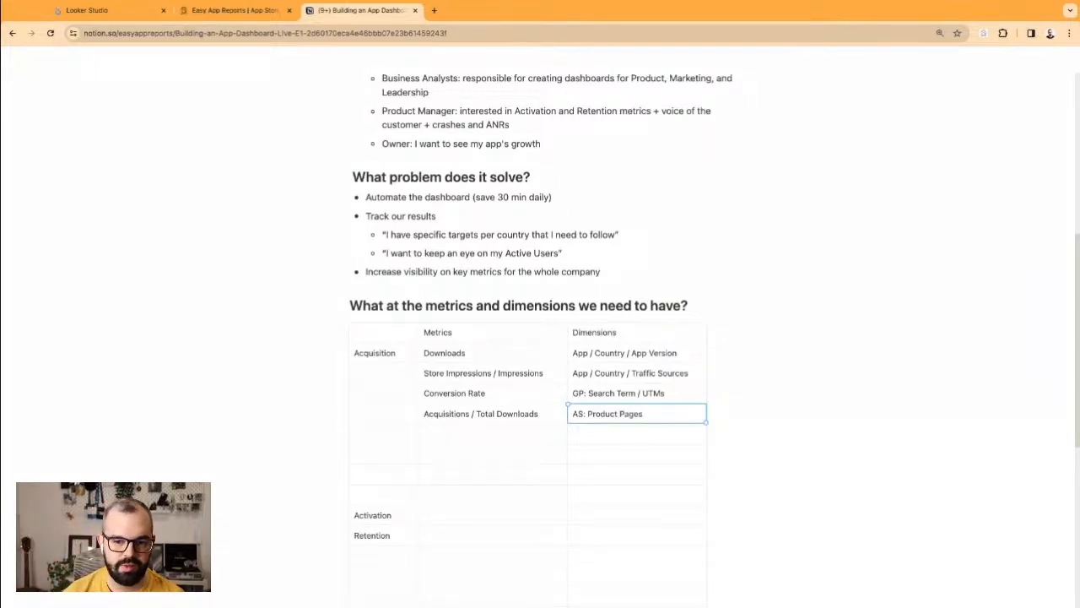
pyautogui.click(627, 434)
pyautogui.tripleClick(592, 412)
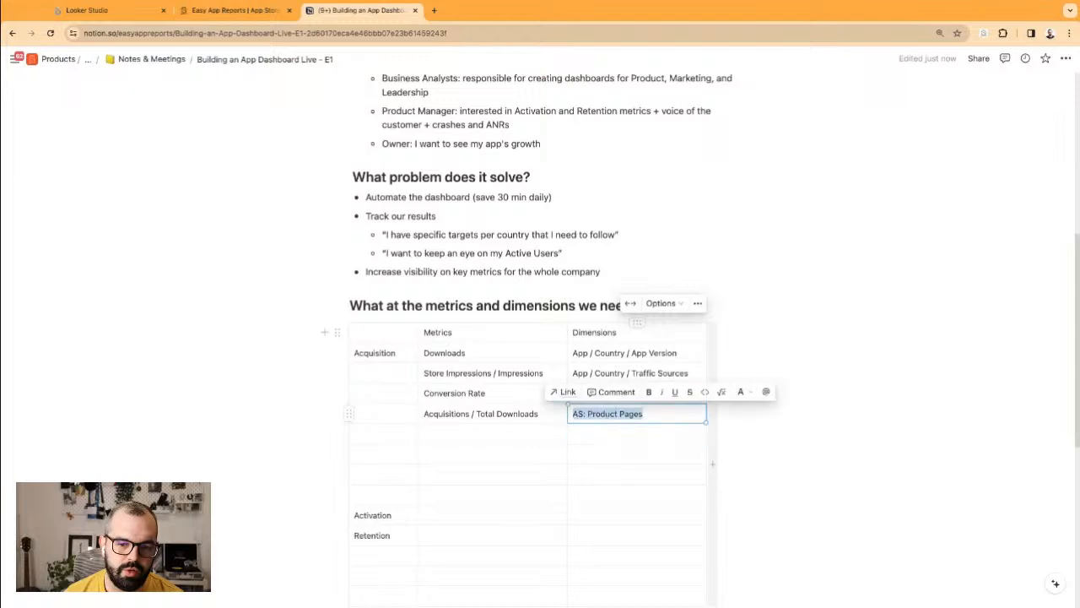
pyautogui.click(631, 413)
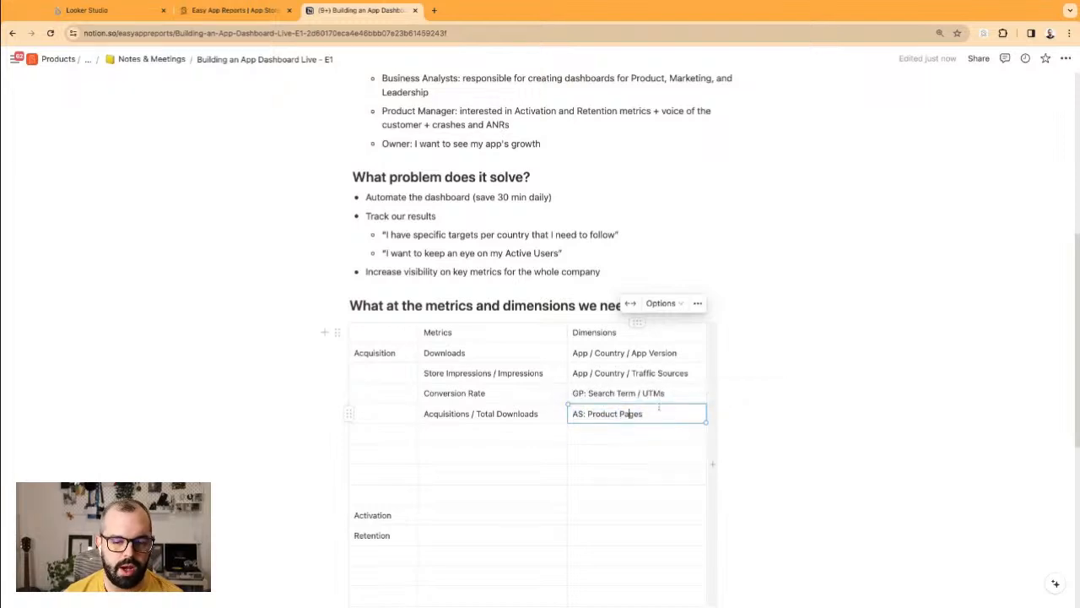
pyautogui.click(617, 308)
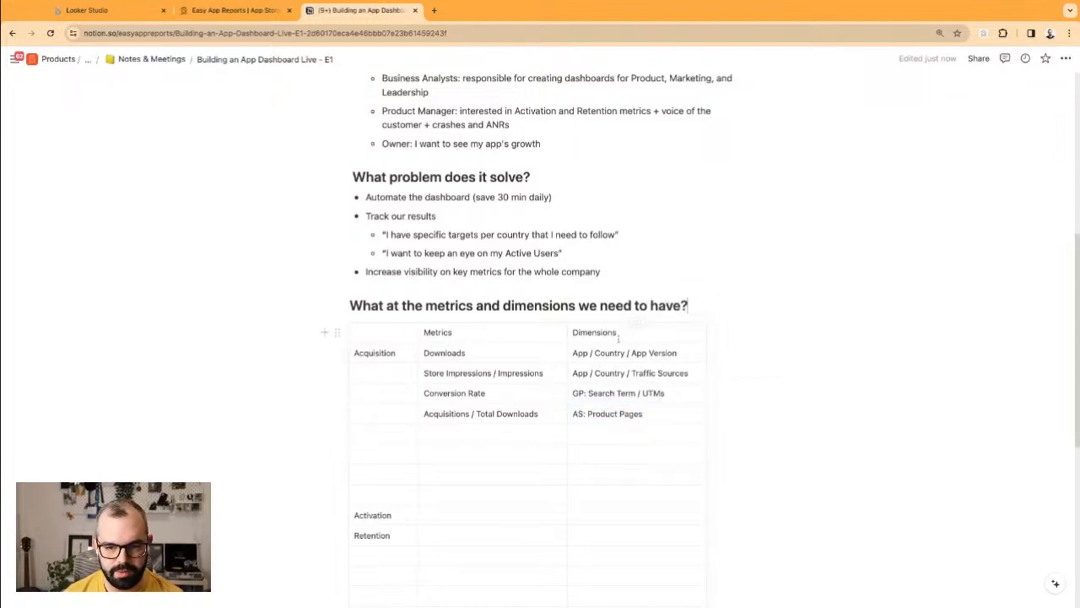
pyautogui.click(483, 434)
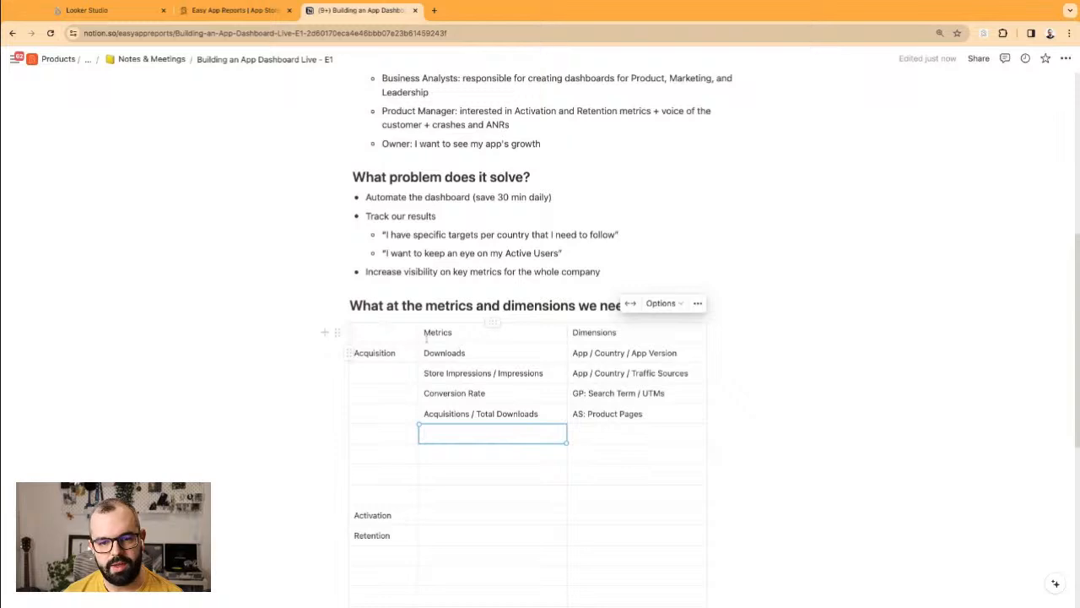
# Step: Turn the table's first row into a header row and its first column into a header column
pyautogui.click(348, 331)
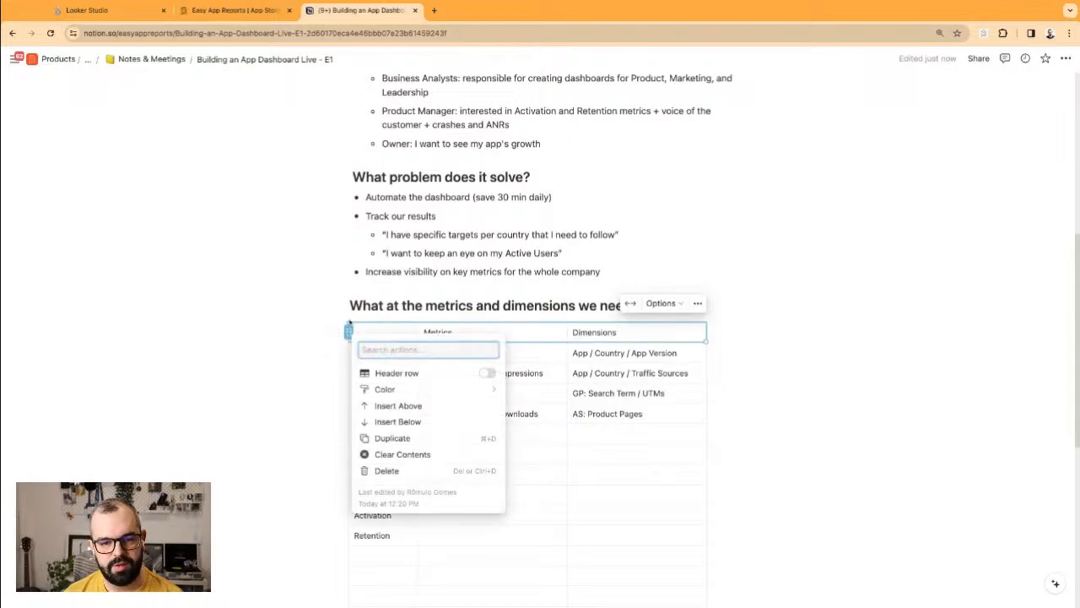
pyautogui.click(489, 373)
pyautogui.press('Escape')
pyautogui.click(384, 322)
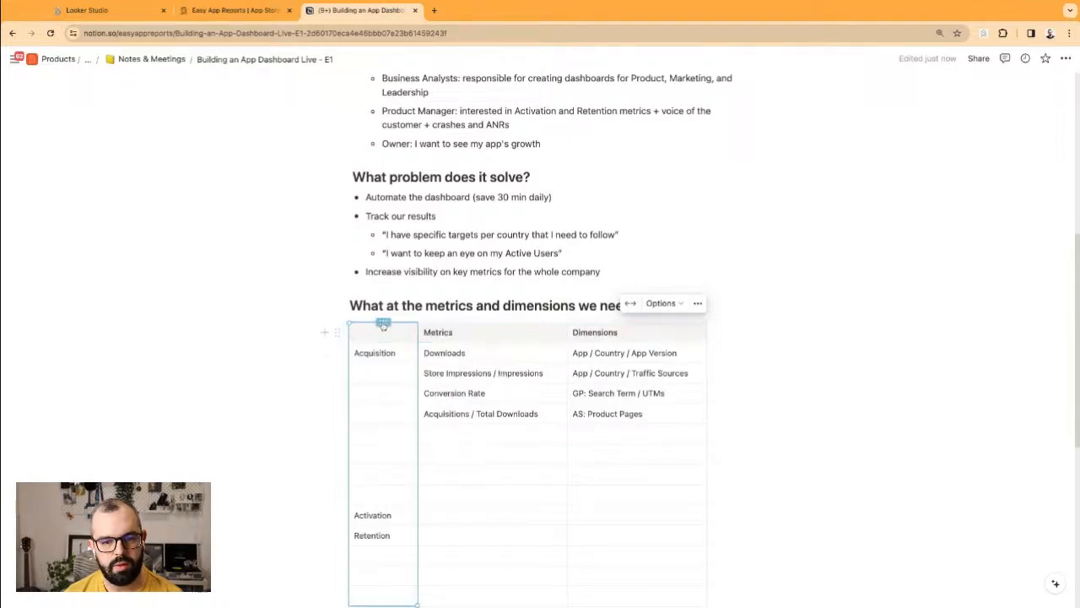
pyautogui.click(517, 361)
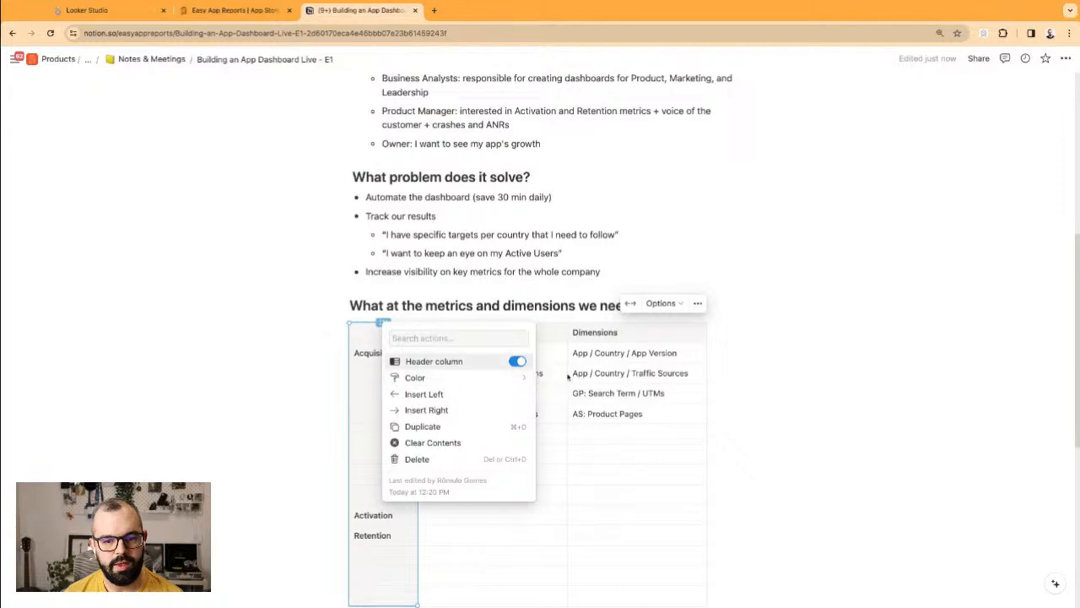
pyautogui.click(616, 392)
pyautogui.moveTo(460, 353); pyautogui.dragTo(637, 394)
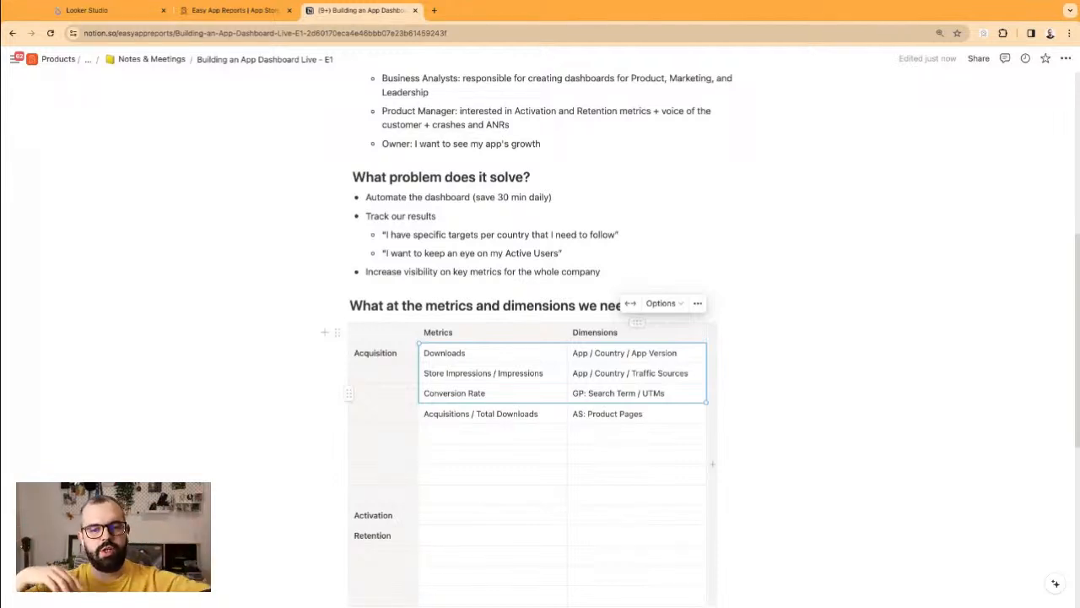
# Step: Try moving the Store Impressions to AS: Product Pages cells down one row, then undo it
pyautogui.moveTo(624, 414); pyautogui.dragTo(522, 377)
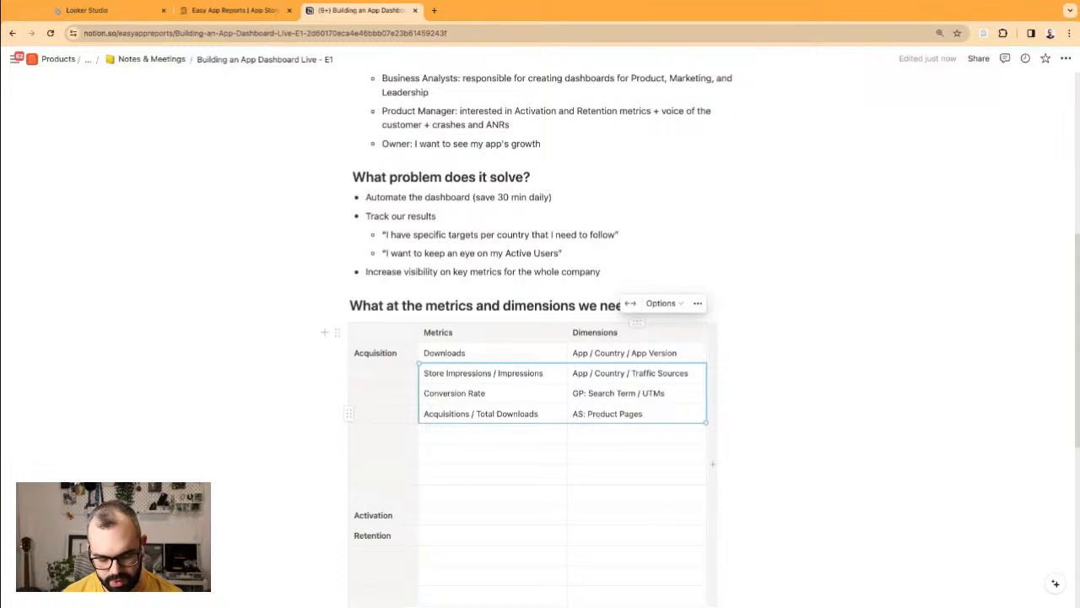
pyautogui.press('super+x')
pyautogui.click(531, 386)
pyautogui.press('super+v')
pyautogui.press('super+z')
pyautogui.press('super+v')
pyautogui.press('super+z')
pyautogui.press('super+z')
# Step: Shift the Conversion Rate and Acquisitions / Total Downloads rows down one row, clearing the freed row
pyautogui.moveTo(493, 391); pyautogui.dragTo(635, 414)
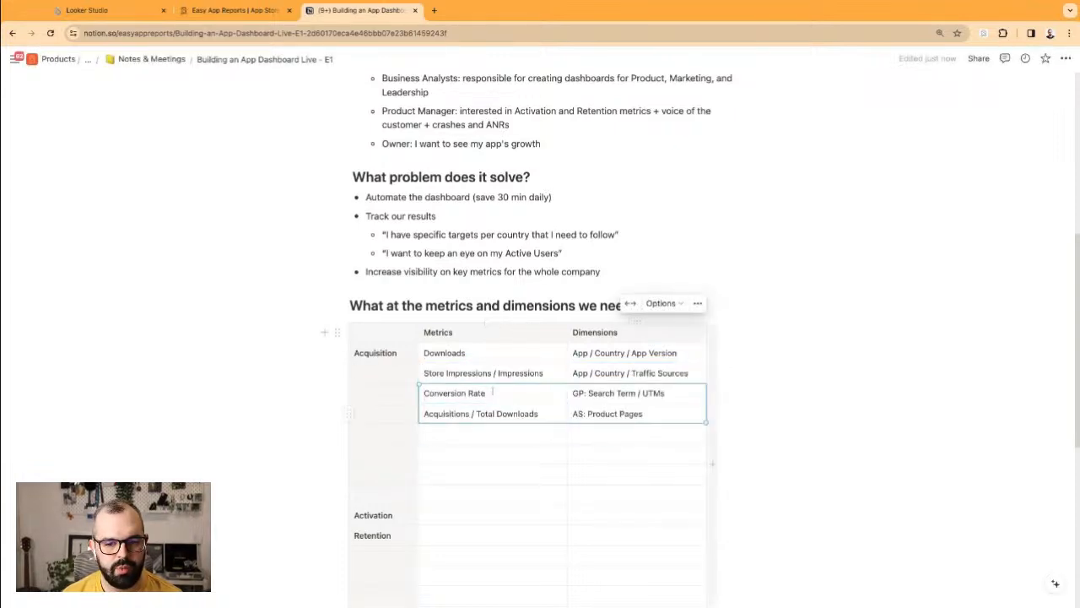
pyautogui.press('super+x')
pyautogui.click(535, 394)
pyautogui.press('super+v')
pyautogui.click(528, 402)
pyautogui.click(506, 413)
pyautogui.hotkey('shift', 'Right')
pyautogui.press('BackSpace')
pyautogui.press('super+v')
pyautogui.click(514, 394)
pyautogui.hotkey('shift', 'Right')
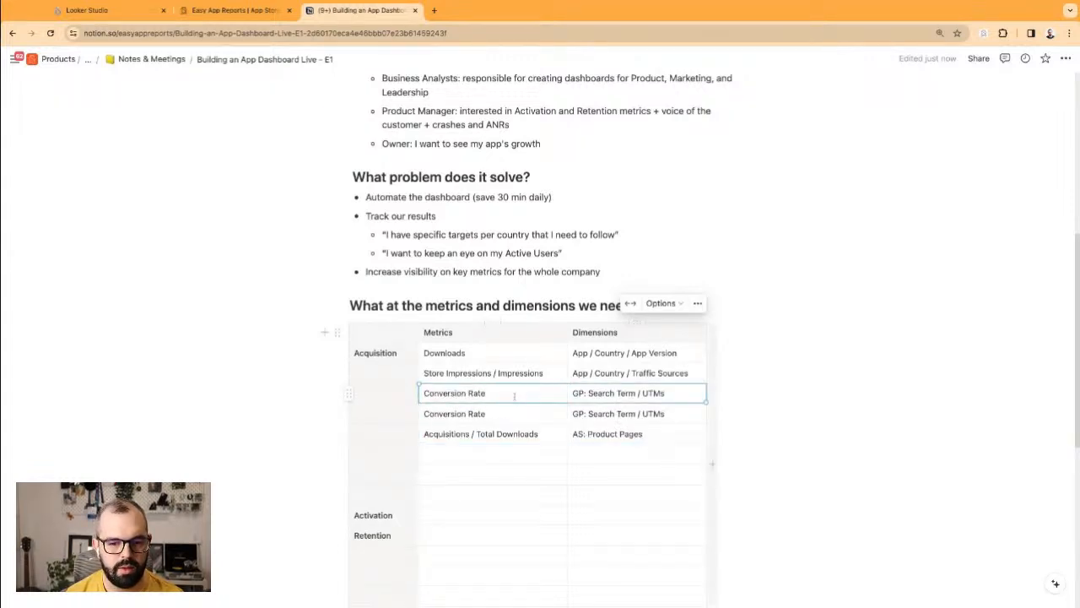
pyautogui.press('BackSpace')
# Step: Add metrics Product Page Views, Promotional Content and Updates and Redownloads
pyautogui.click(515, 394)
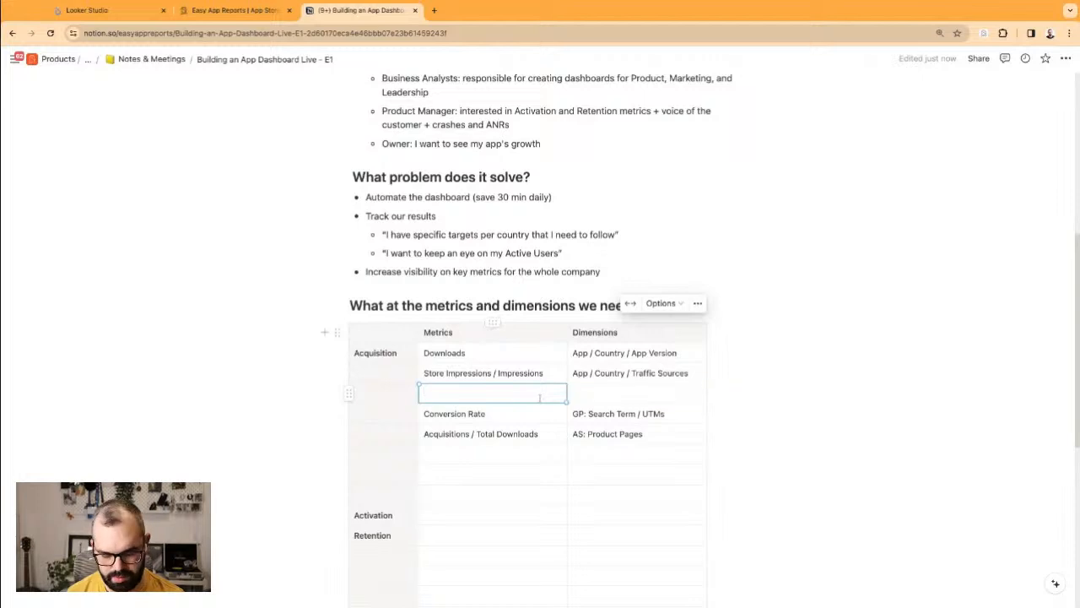
pyautogui.write('Product Page Views')
pyautogui.click(497, 457)
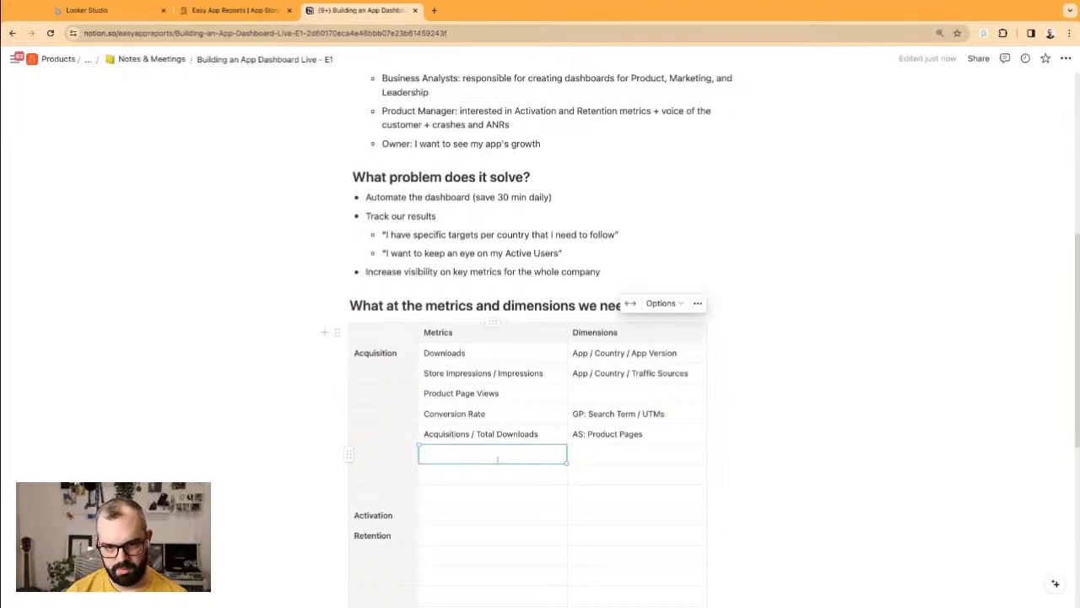
pyautogui.write('P')
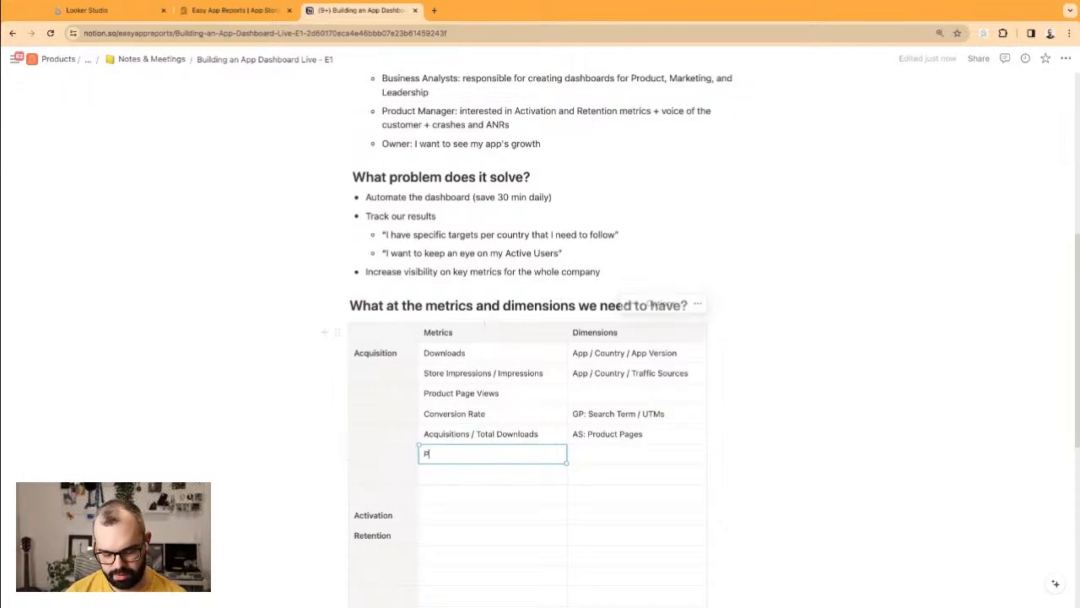
pyautogui.write('romotional COntent')
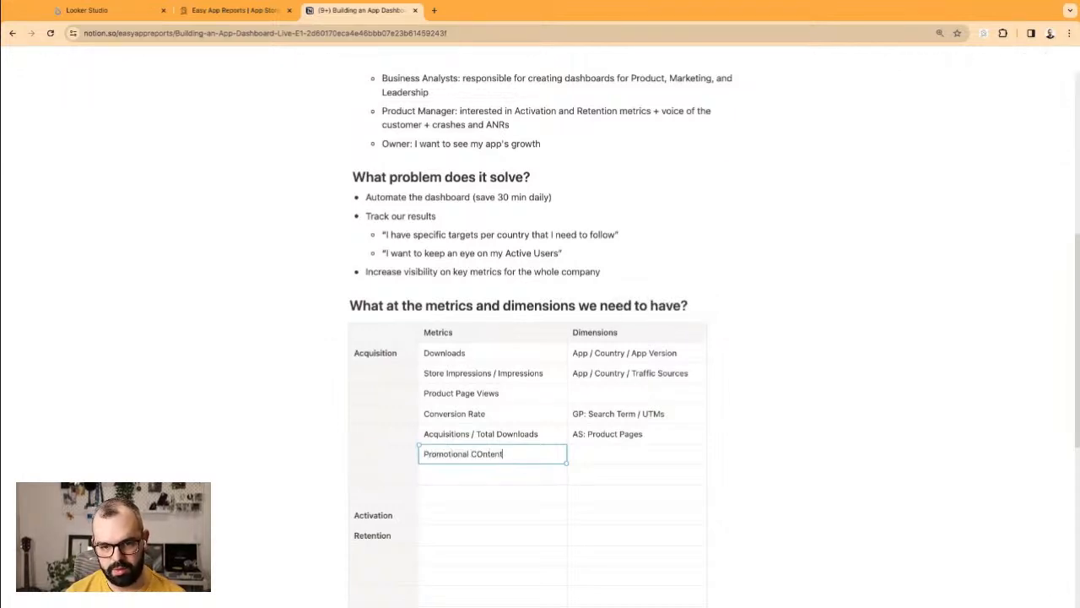
pyautogui.hotkey('alt', 'BackSpace')
pyautogui.write('Content')
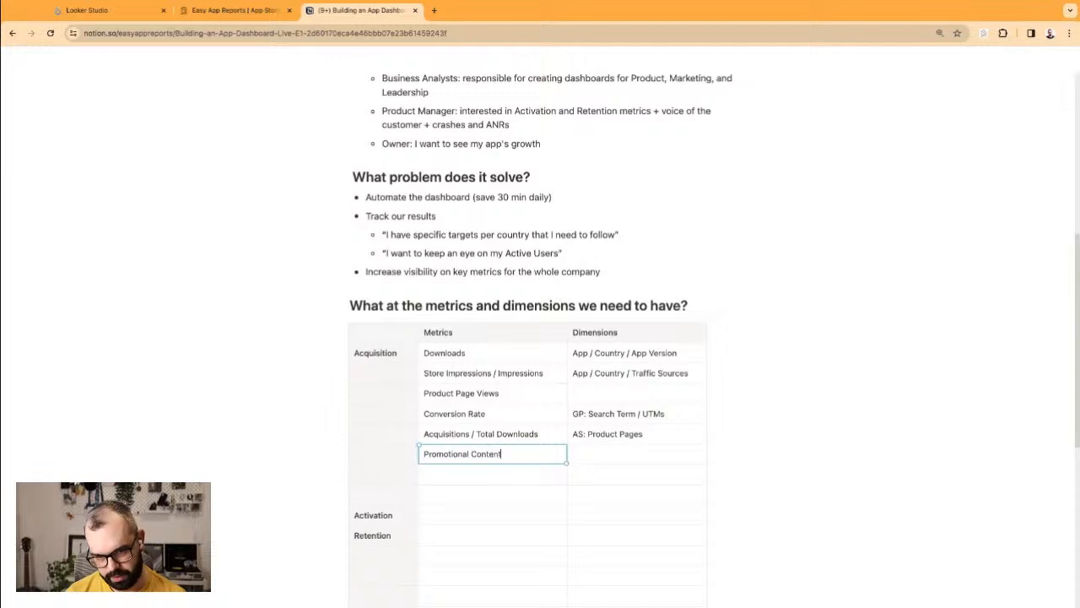
pyautogui.click(488, 476)
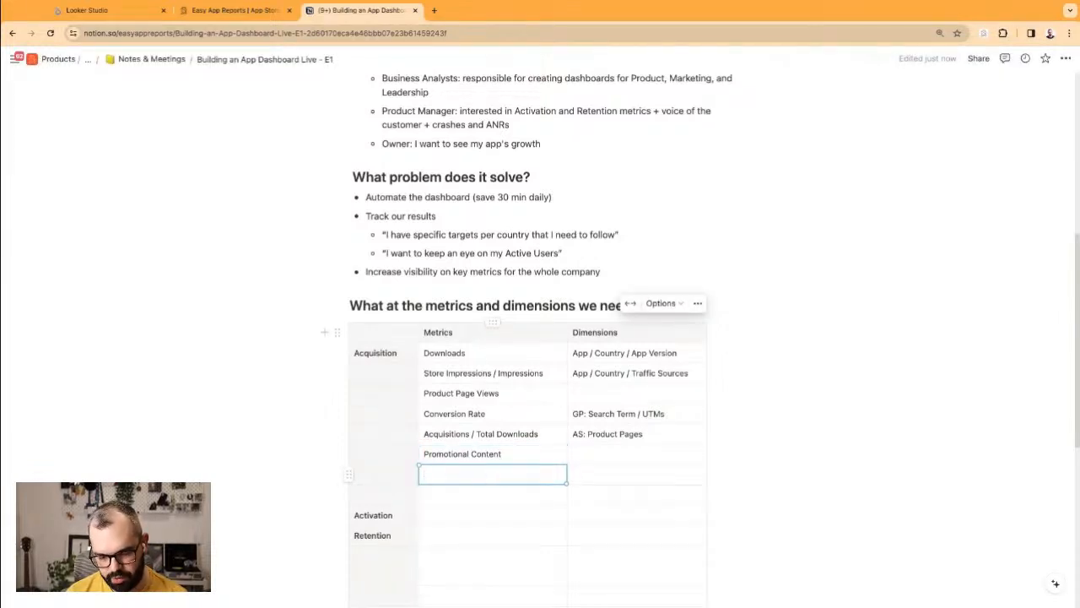
pyautogui.write('Updates')
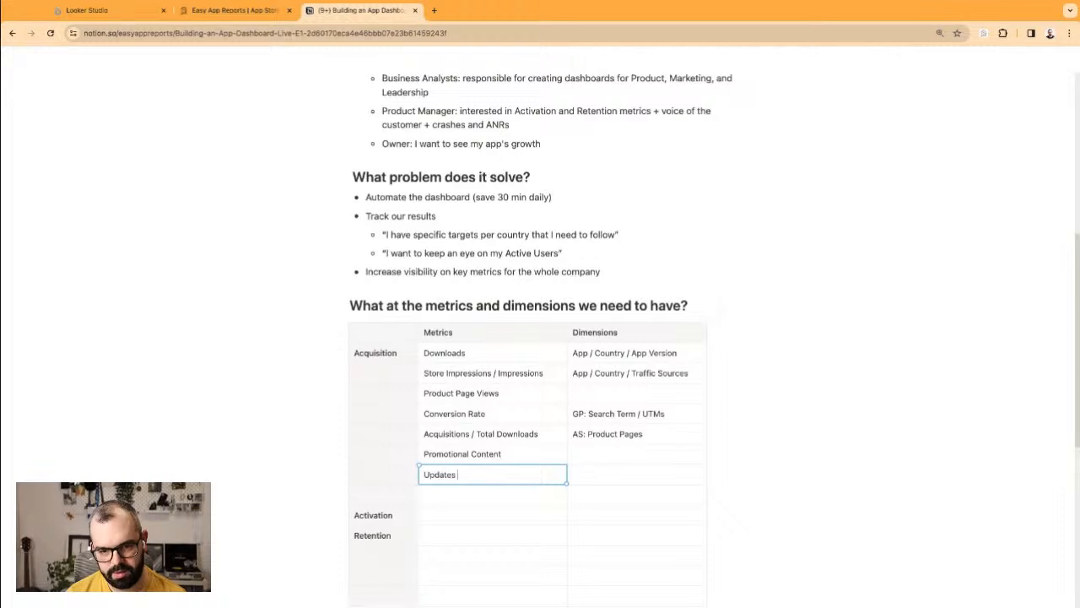
pyautogui.write(' and Redownloads')
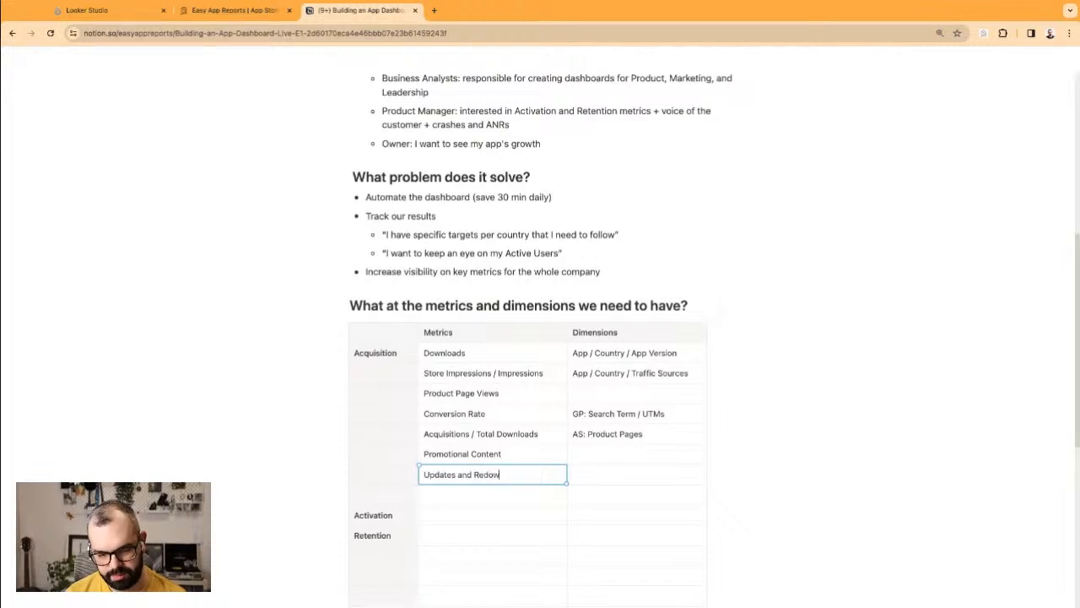
pyautogui.tripleClick(616, 352)
# Step: Copy 'App / Country / App Version' into the Updates and Redownloads dimensions cell
pyautogui.hotkey('ctrl', 'c')
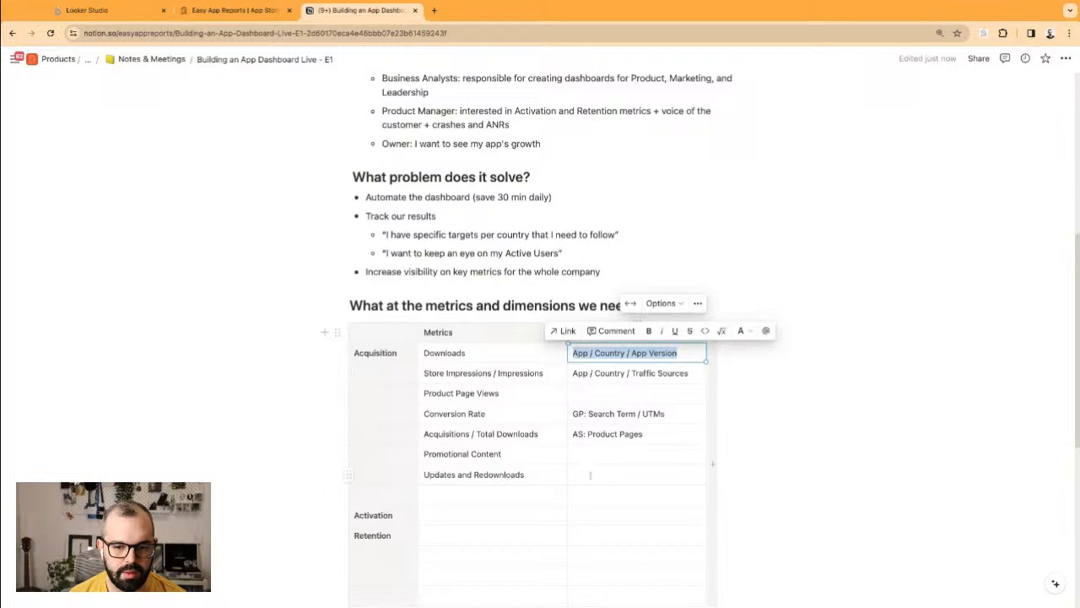
pyautogui.click(625, 475)
pyautogui.hotkey('ctrl', 'v')
pyautogui.doubleClick(611, 475)
pyautogui.doubleClick(639, 475)
pyautogui.tripleClick(641, 474)
pyautogui.click(625, 474)
pyautogui.moveTo(625, 475); pyautogui.dragTo(678, 474)
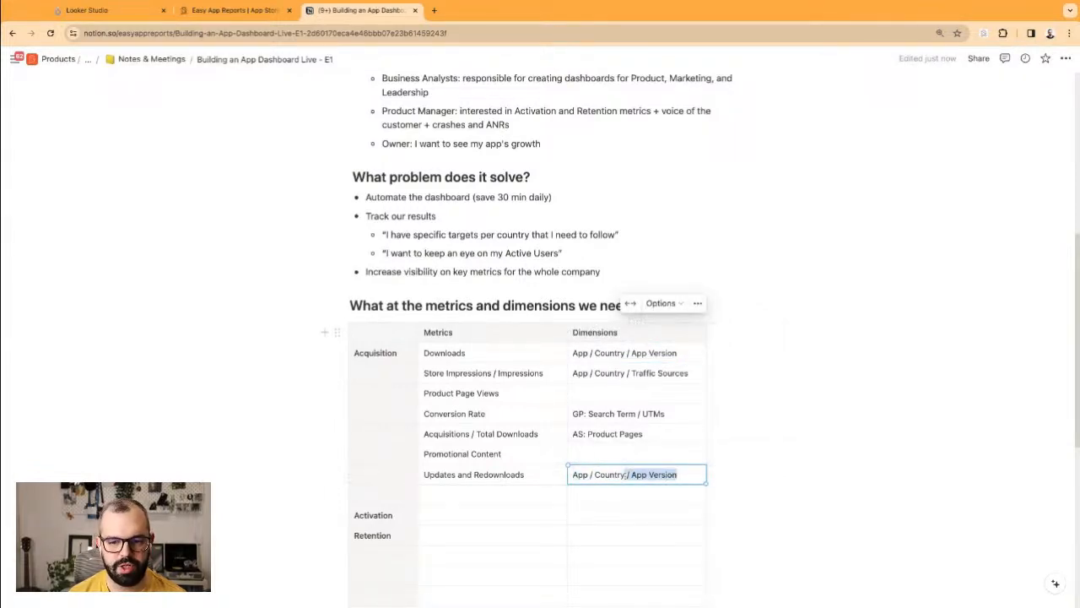
pyautogui.doubleClick(637, 474)
pyautogui.tripleClick(635, 474)
pyautogui.tripleClick(632, 474)
pyautogui.doubleClick(625, 474)
pyautogui.click(629, 475)
pyautogui.click(597, 535)
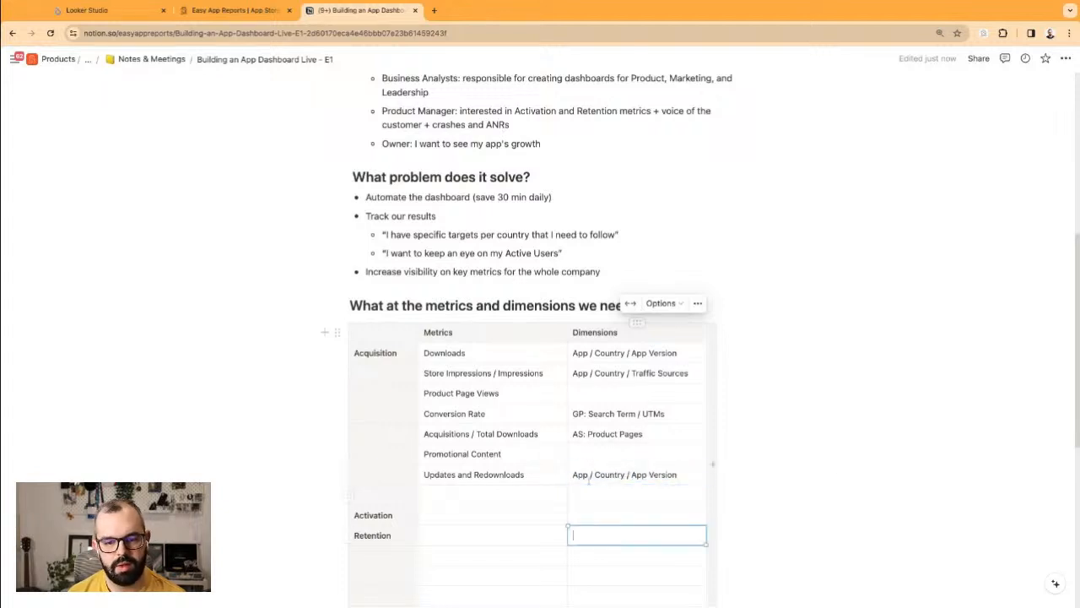
# Step: Give Promotional Content the dimensions 'App / Country / Promotional Content' and narrow the Metrics column
pyautogui.click(590, 454)
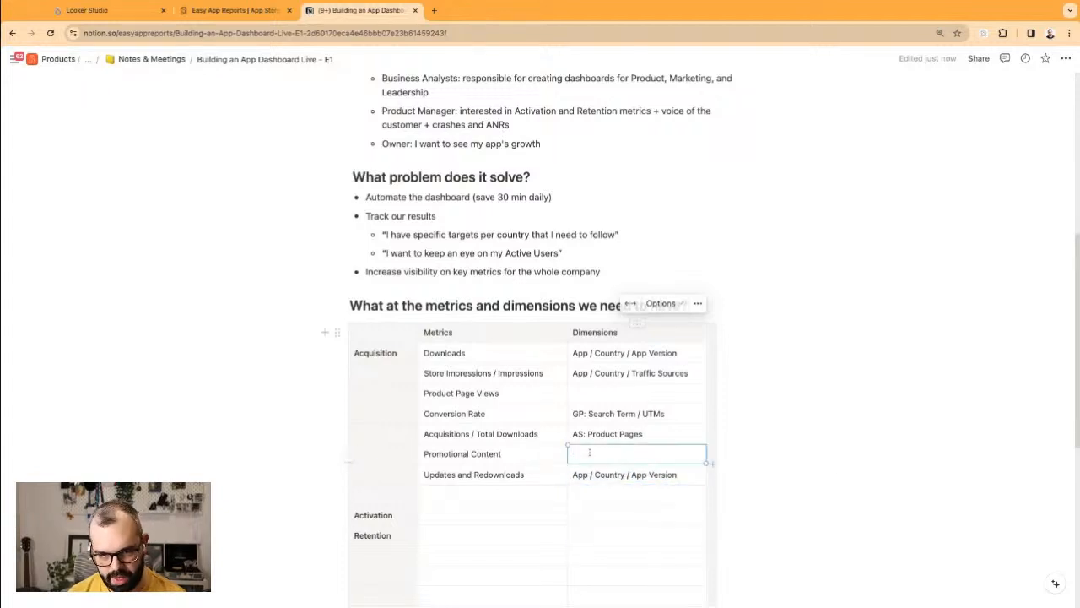
pyautogui.write('App / COuntr')
pyautogui.press('BackSpace')
pyautogui.press('BackSpace')
pyautogui.press('BackSpace')
pyautogui.press('BackSpace')
pyautogui.press('BackSpace')
pyautogui.press('BackSpace')
pyautogui.write('Country / Prod')
pyautogui.write('otional COnrte')
pyautogui.press('BackSpace')
pyautogui.press('BackSpace')
pyautogui.press('BackSpace')
pyautogui.press('BackSpace')
pyautogui.press('BackSpace')
pyautogui.write('ontent')
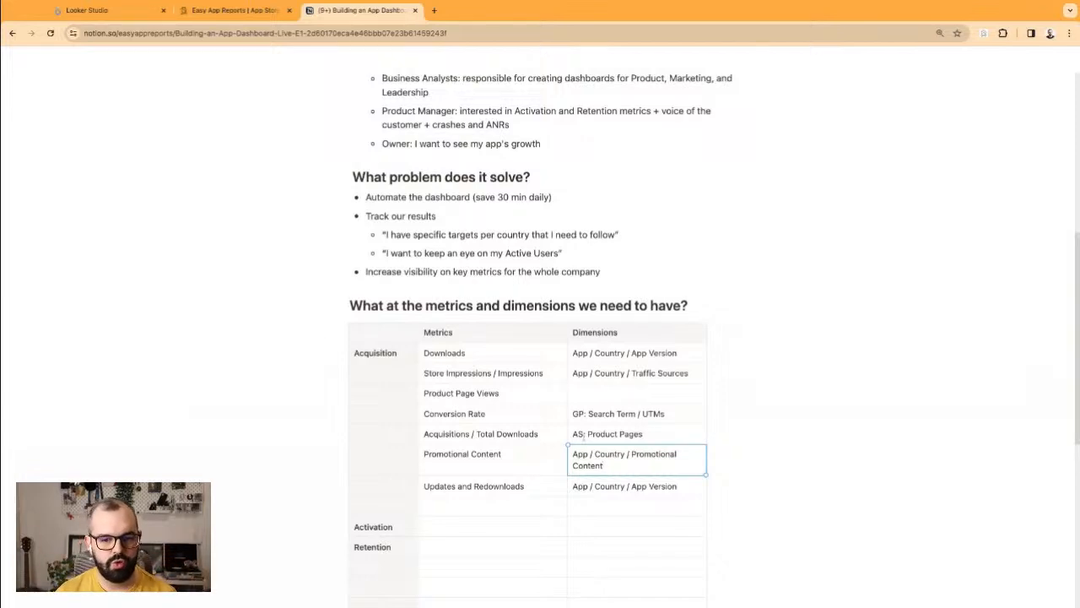
pyautogui.moveTo(569, 333); pyautogui.dragTo(557, 333)
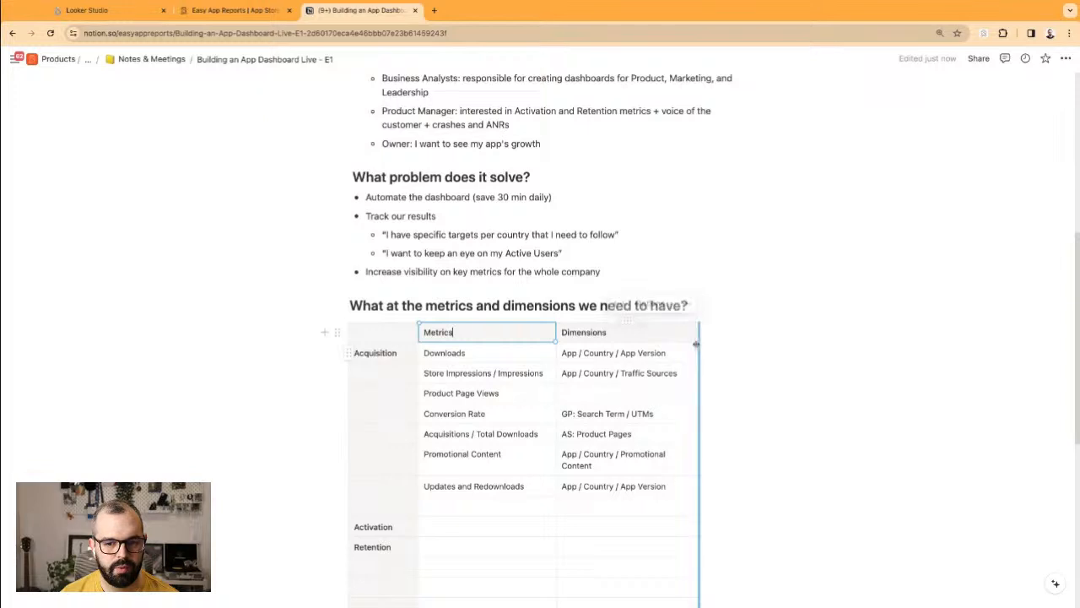
# Step: Rename the Activation row label to 'Activation & Retention'
pyautogui.click(540, 496)
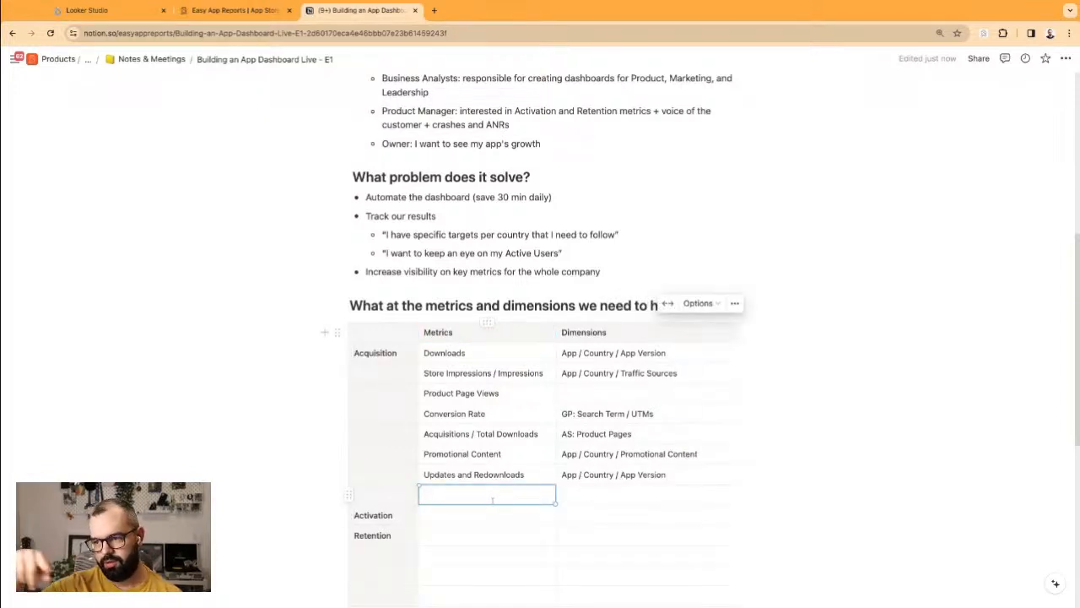
pyautogui.doubleClick(391, 516)
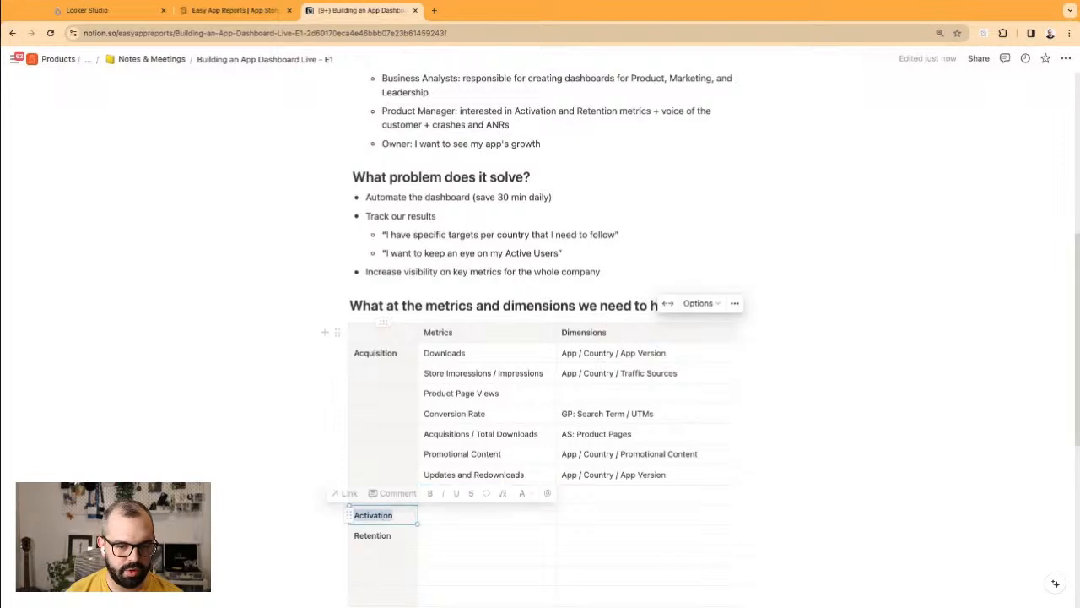
pyautogui.click(445, 522)
pyautogui.click(401, 515)
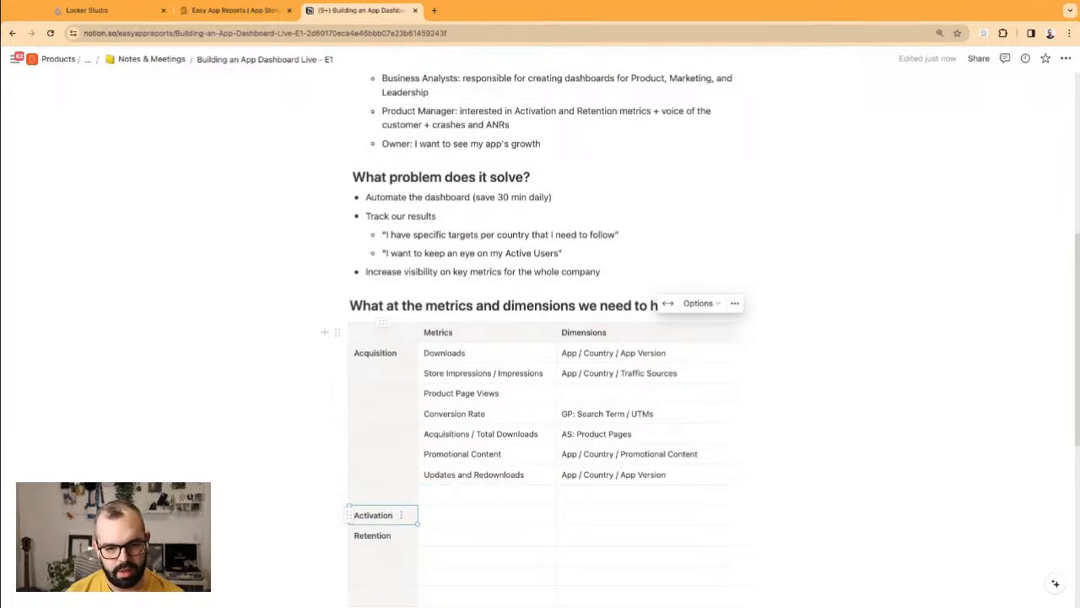
pyautogui.write('/ Retention')
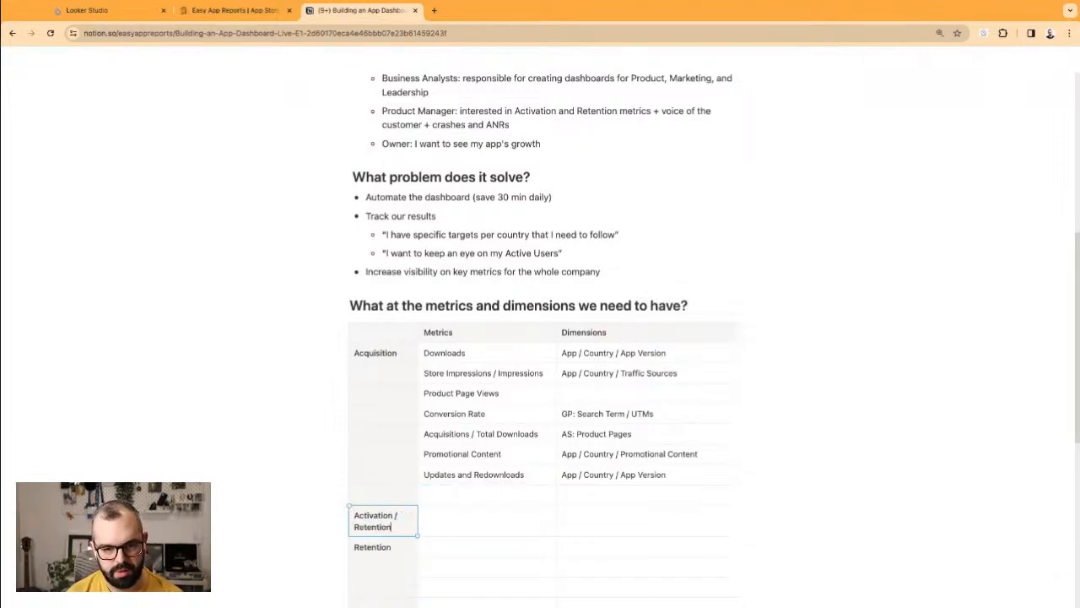
pyautogui.hotkey('shift', 'Right')
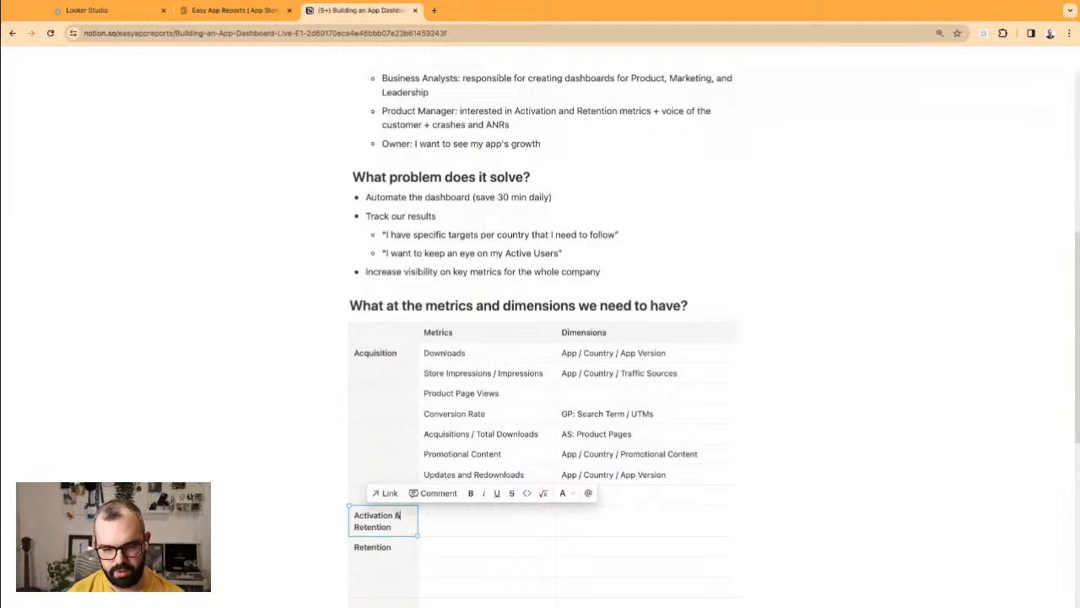
pyautogui.write('&')
# Step: Enter Active Devices / Active Users as the first Activation & Retention metric
pyautogui.click(456, 524)
pyautogui.write('Acti')
pyautogui.write('ve users')
pyautogui.press('BackSpace')
pyautogui.press('BackSpace')
pyautogui.press('BackSpace')
pyautogui.press('BackSpace')
pyautogui.press('BackSpace')
pyautogui.press('BackSpace')
pyautogui.write('Use')
pyautogui.press('BackSpace')
pyautogui.press('BackSpace')
pyautogui.press('BackSpace')
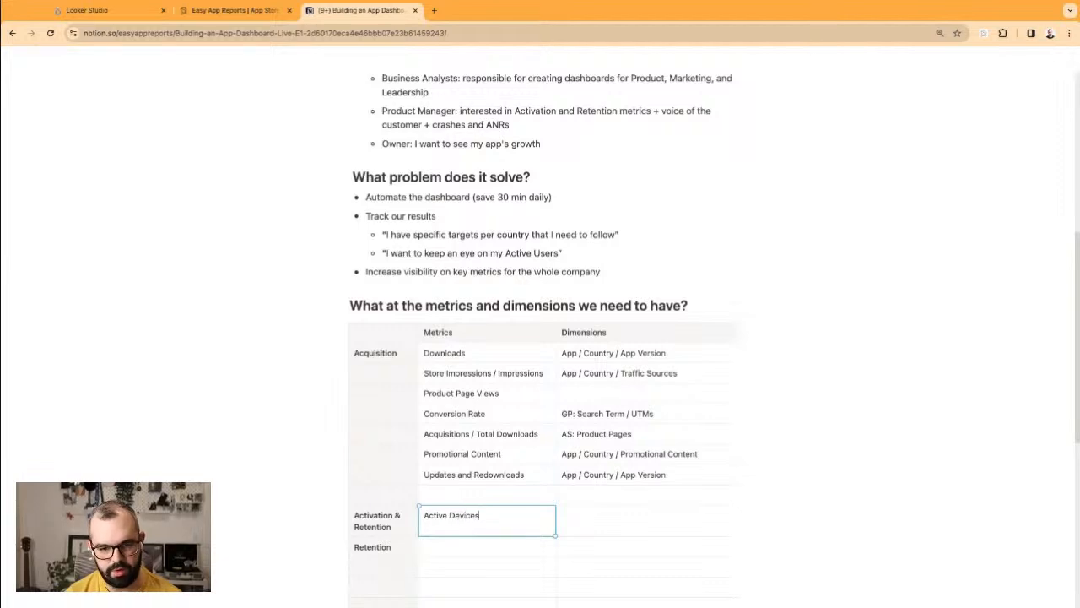
pyautogui.write('ive Users')
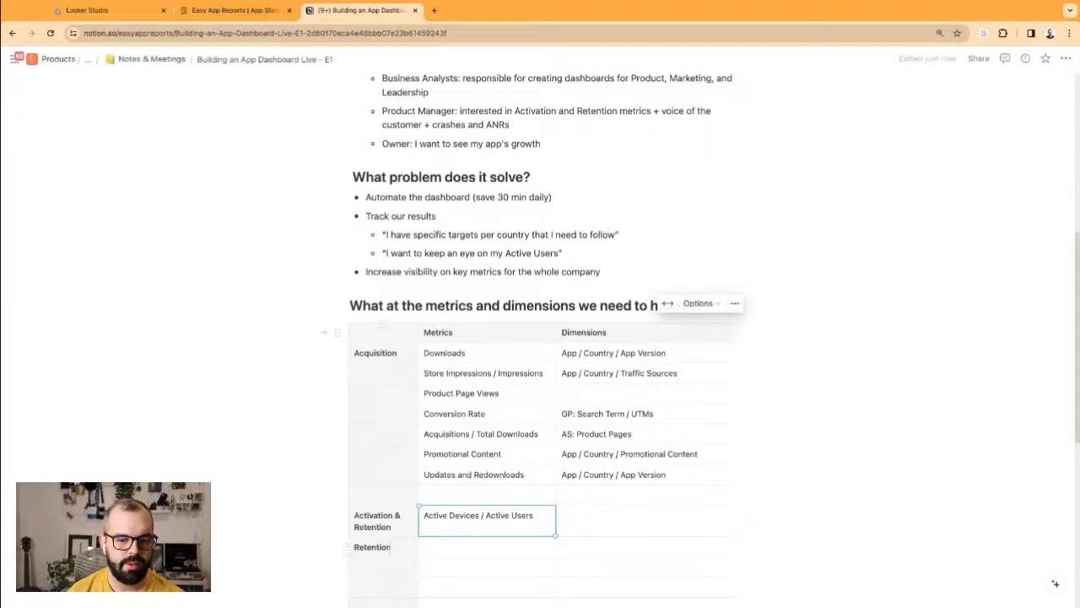
# Step: Delete the leftover Retention label, add Ratings & Reviews, then go to the Easy App Reports wiki
pyautogui.doubleClick(374, 547)
pyautogui.press('BackSpace')
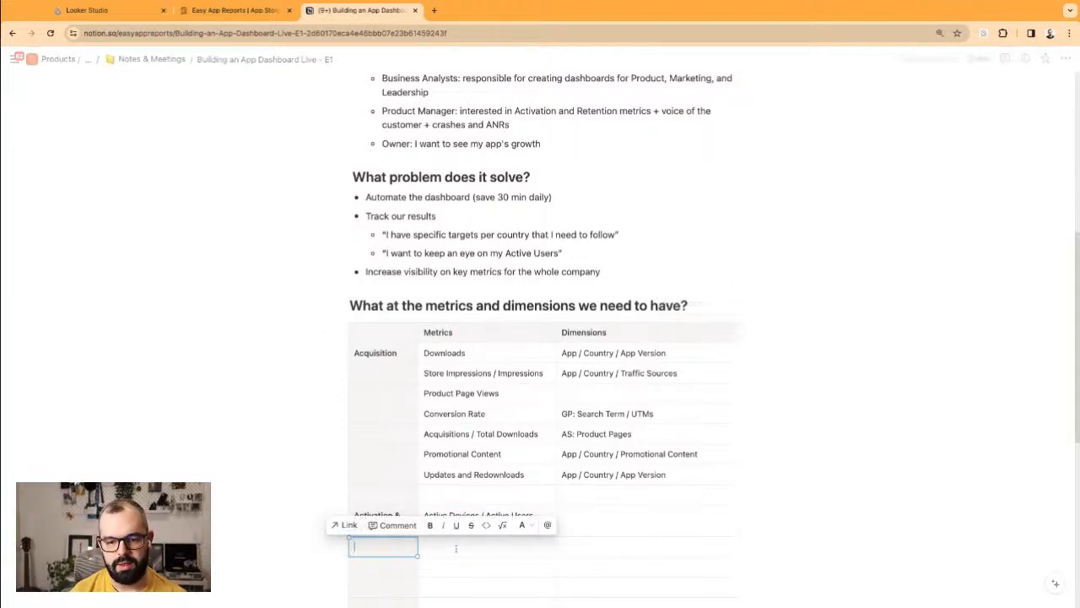
pyautogui.click(533, 548)
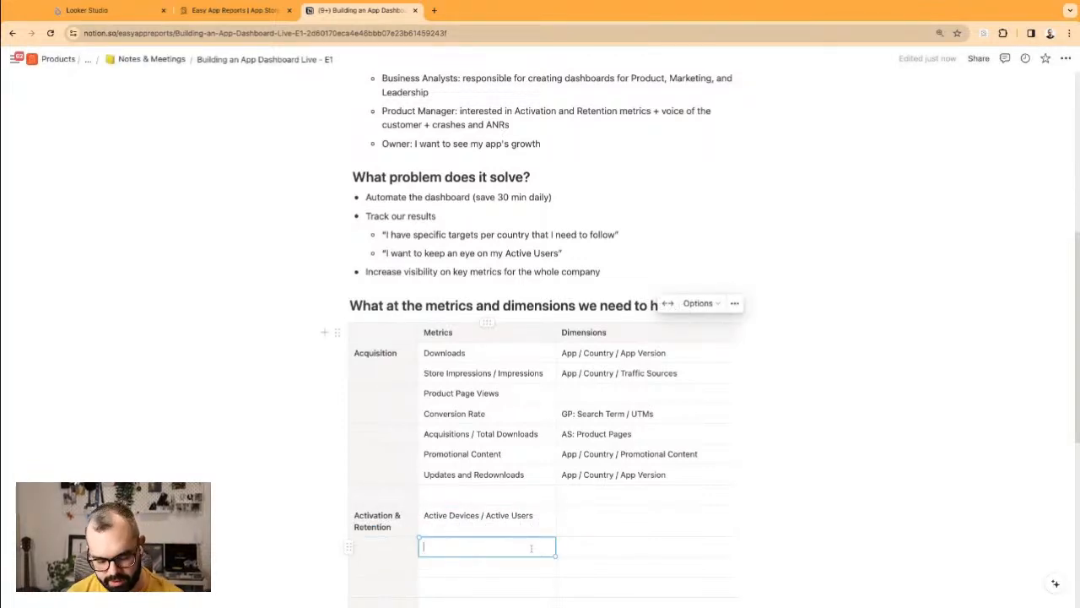
pyautogui.write('Ratings')
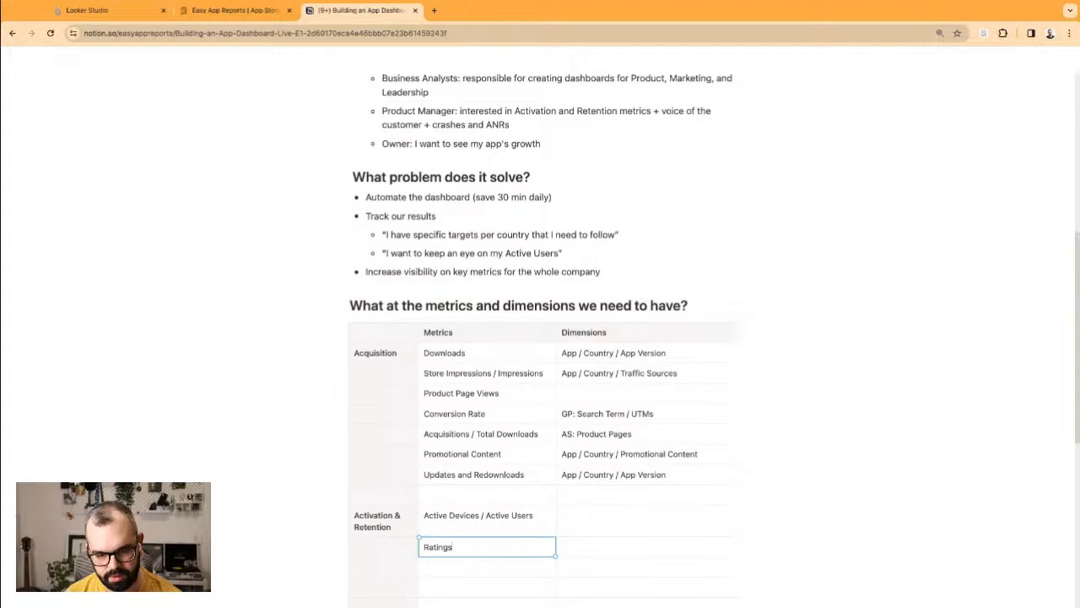
pyautogui.write(' & Reviews')
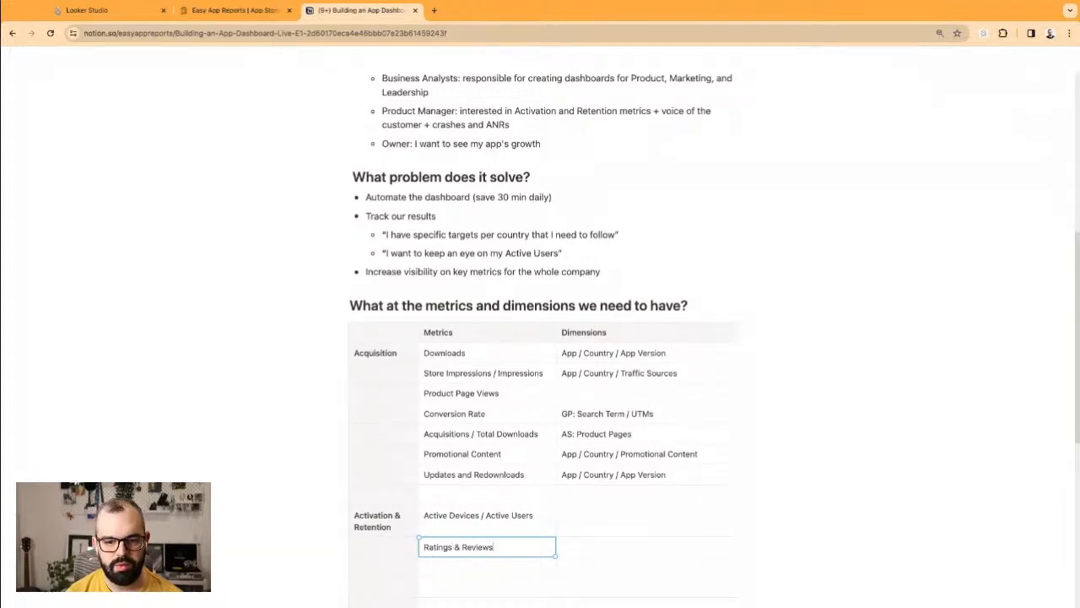
pyautogui.tripleClick(517, 548)
pyautogui.click(532, 548)
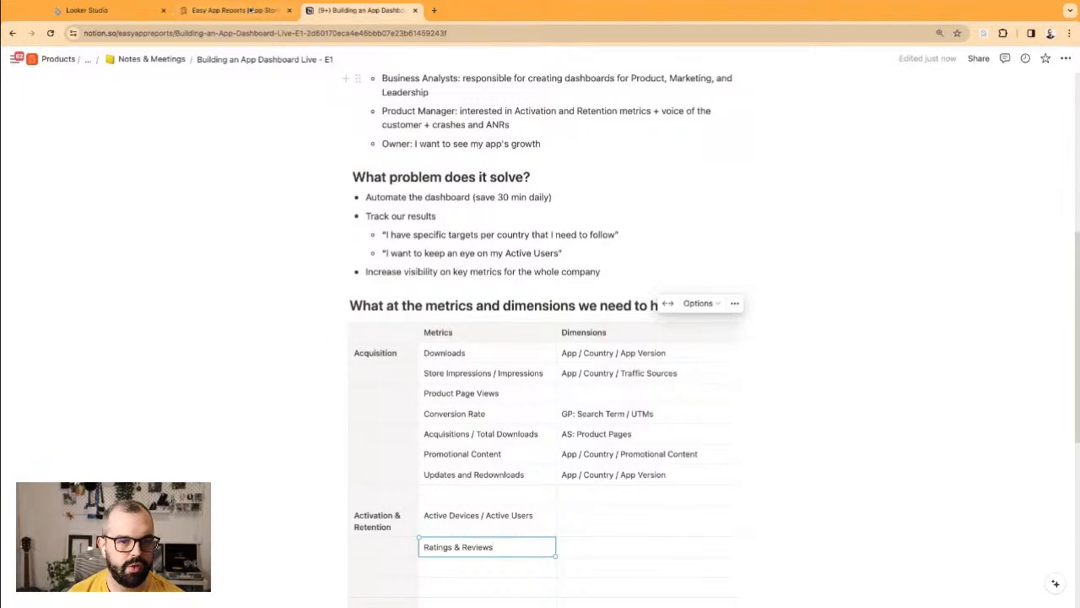
pyautogui.click(251, 10)
pyautogui.click(515, 65)
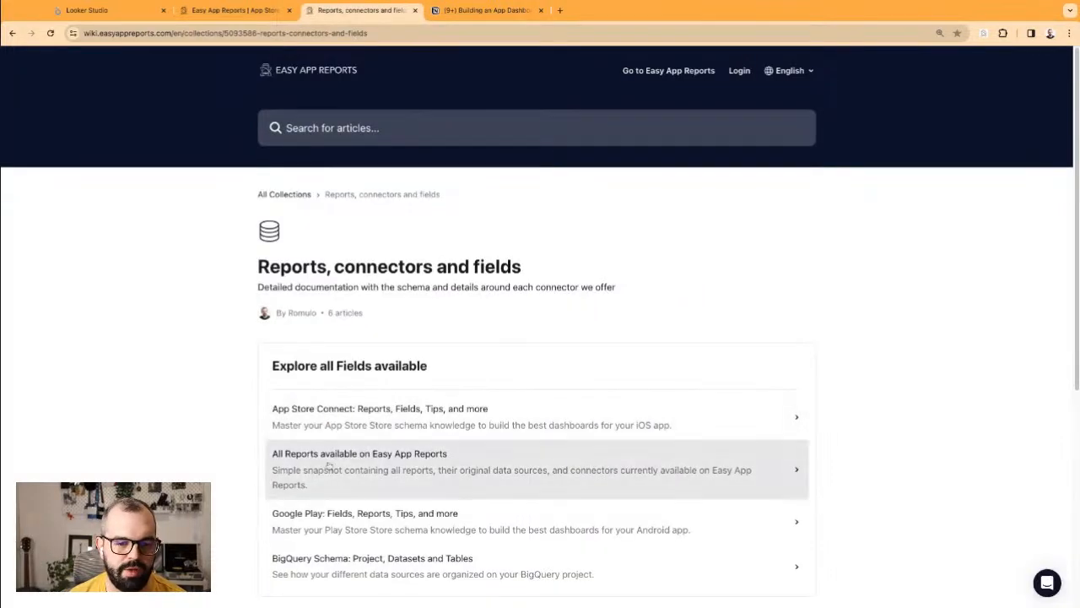
# Step: Read the Reports Overview table in 'All Reports available on Easy App Reports', then return to the homepage
pyautogui.click(363, 463)
pyautogui.scroll(-3, 261, 473)
pyautogui.scroll(-6, 206, 422)
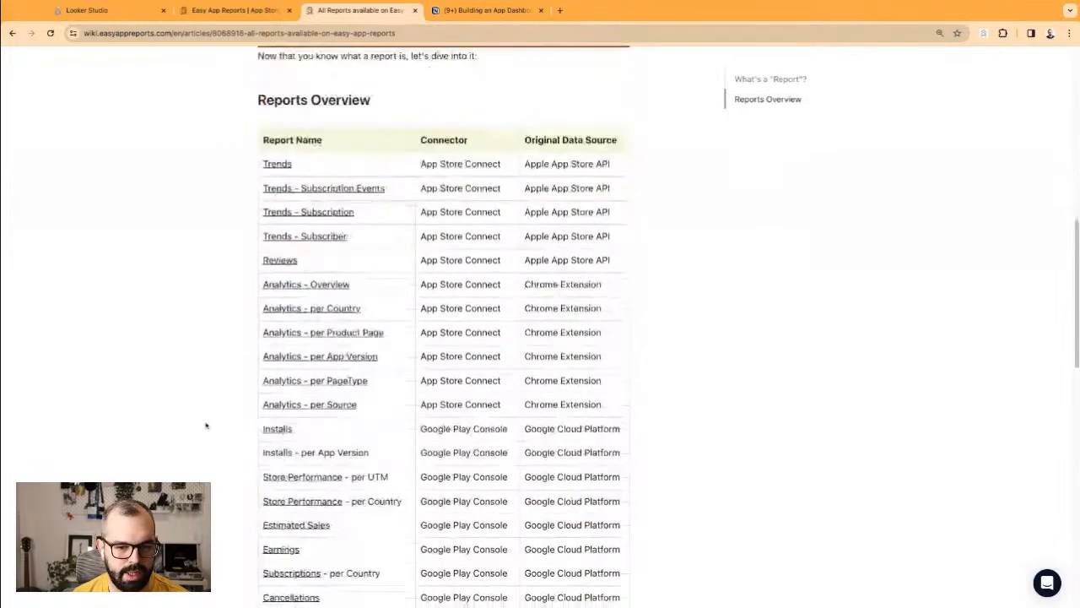
pyautogui.scroll(-1, 206, 425)
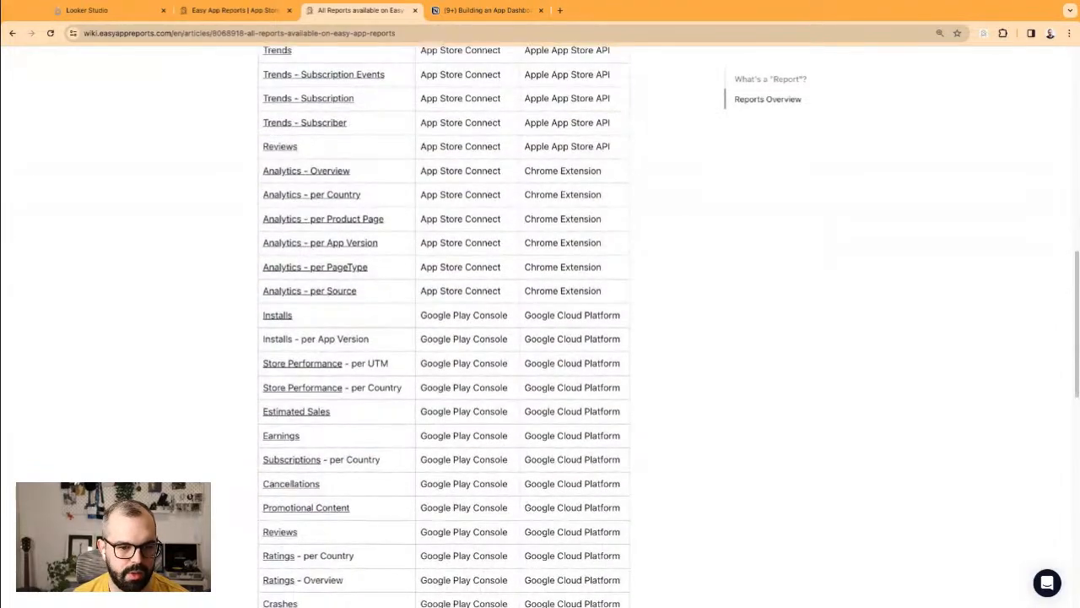
pyautogui.scroll(3, 229, 410)
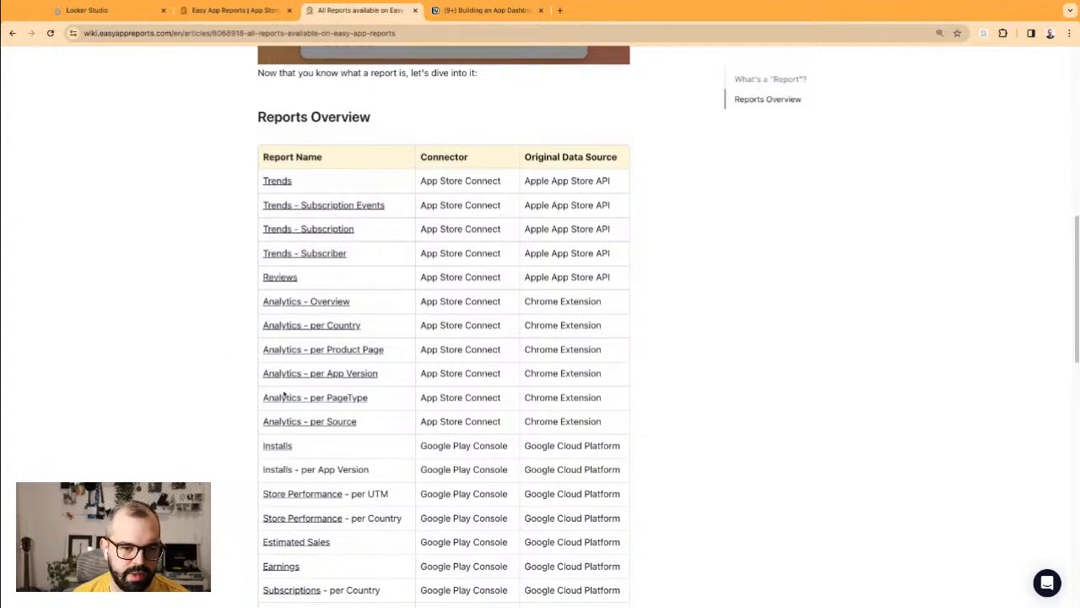
pyautogui.scroll(-2, 253, 426)
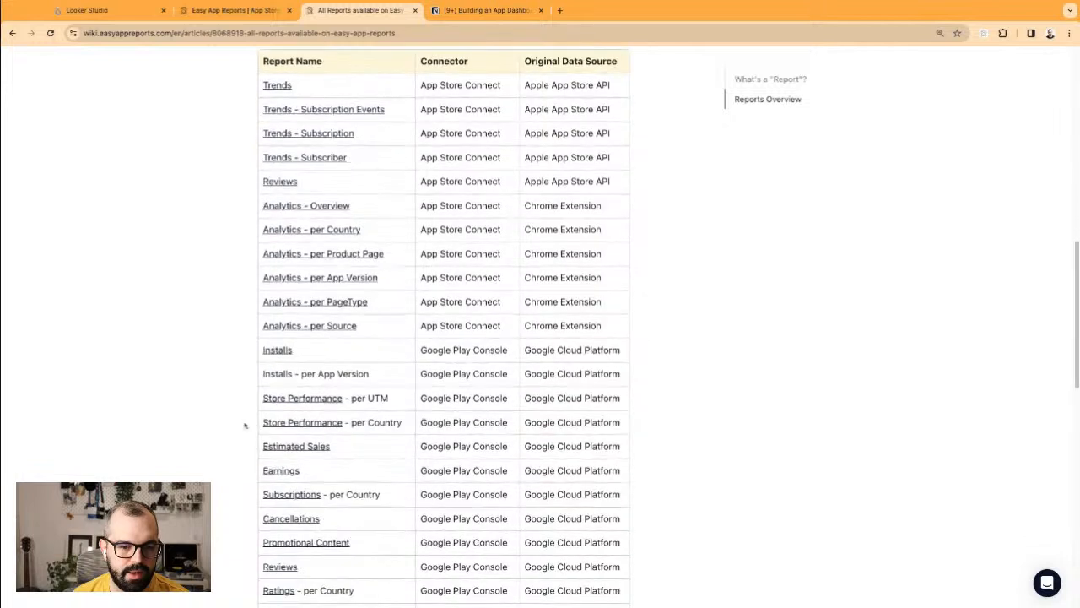
pyautogui.scroll(-2, 248, 334)
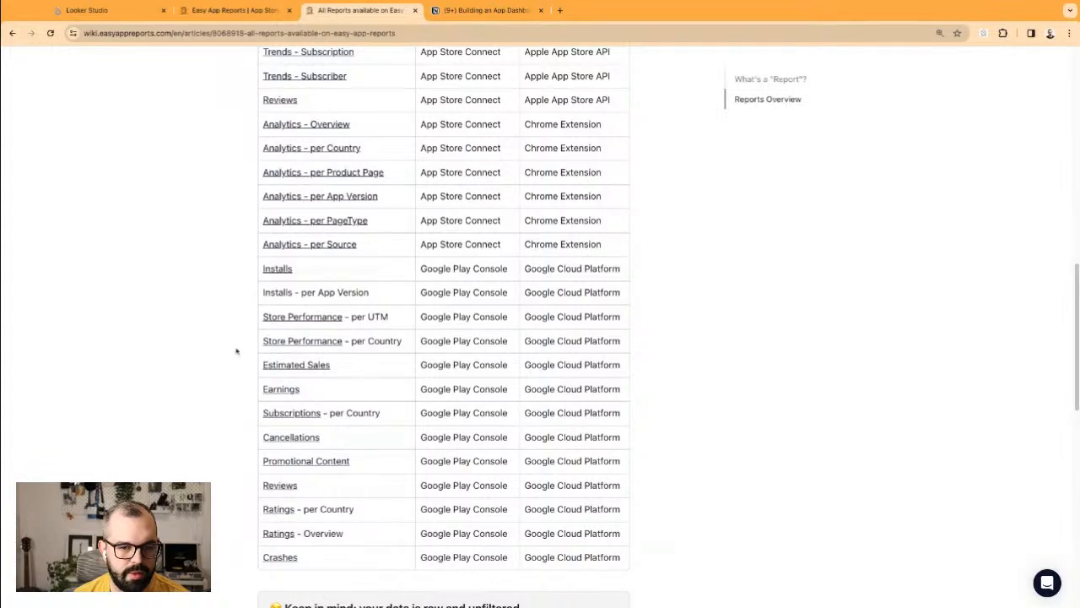
pyautogui.click(253, 12)
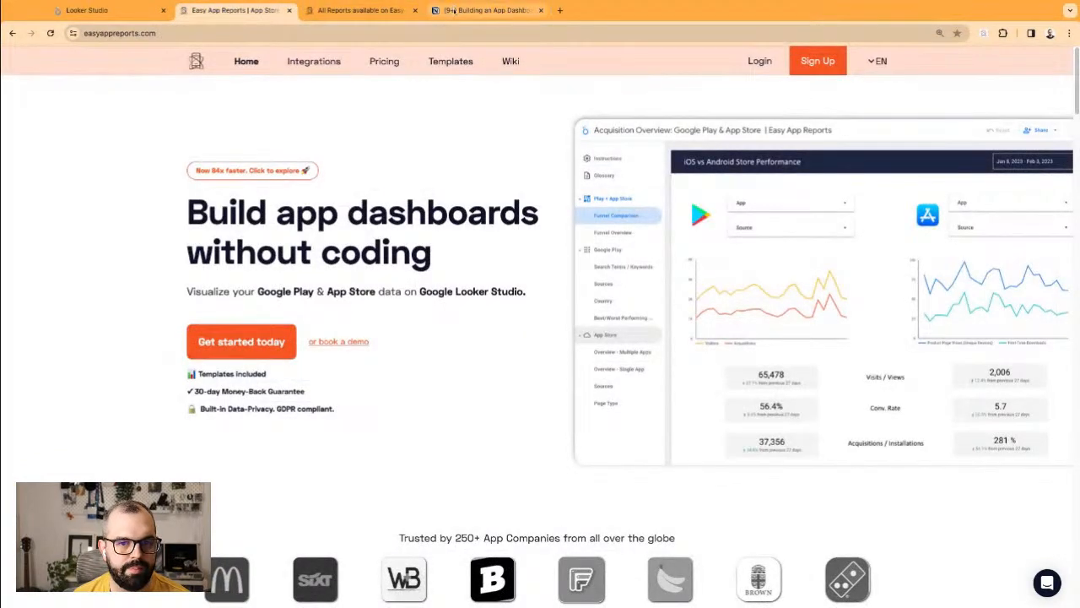
# Step: Back in Notion, enter 'Crashes & ANR' as a metric below Ratings & Reviews
pyautogui.click(485, 10)
pyautogui.click(518, 568)
pyautogui.write('C')
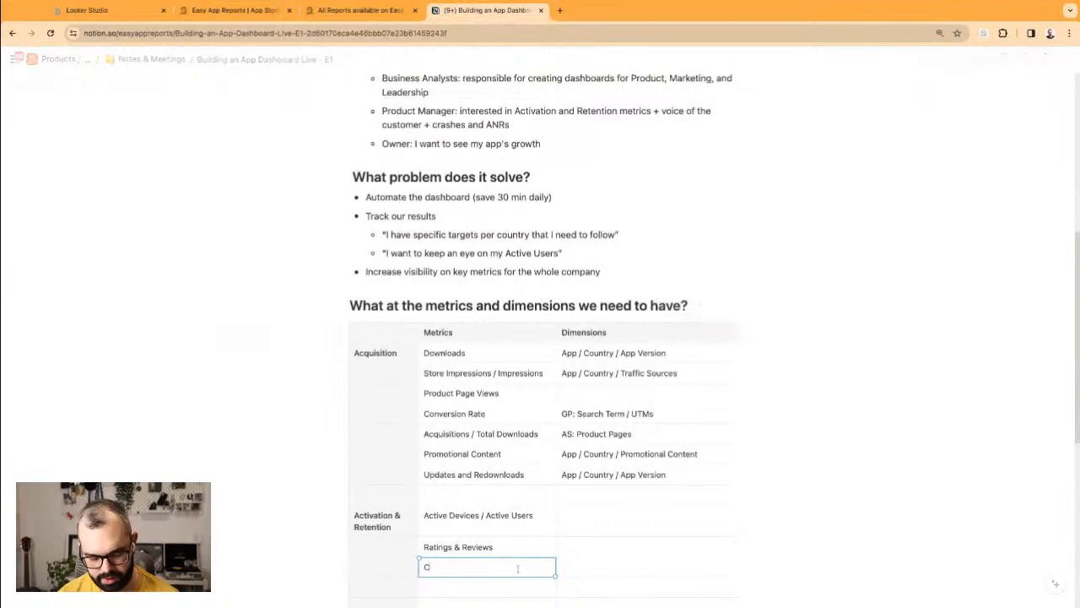
pyautogui.write('rashes & ANR')
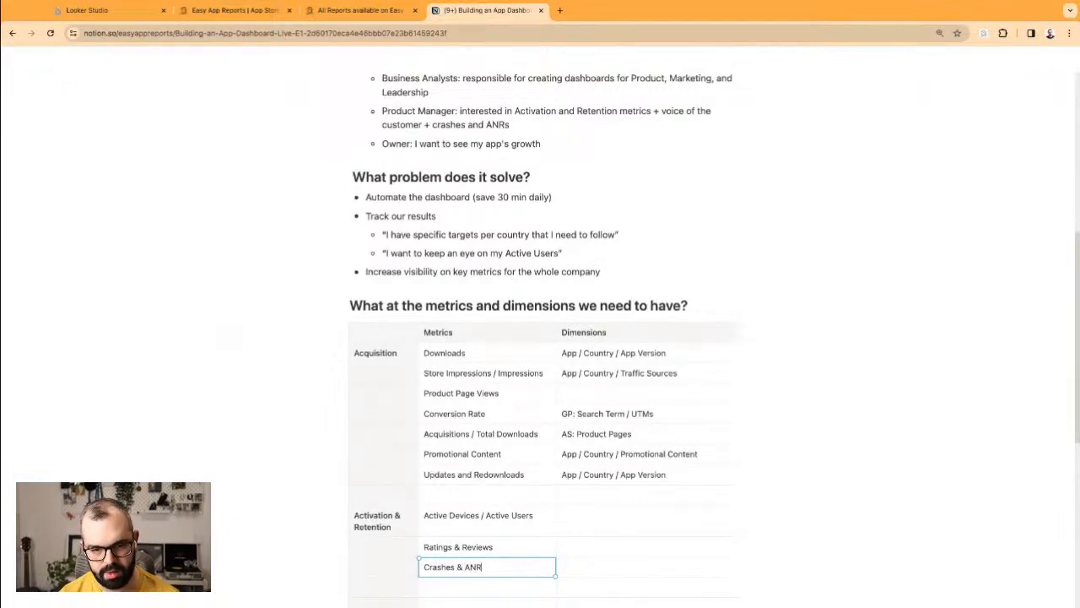
pyautogui.click(603, 510)
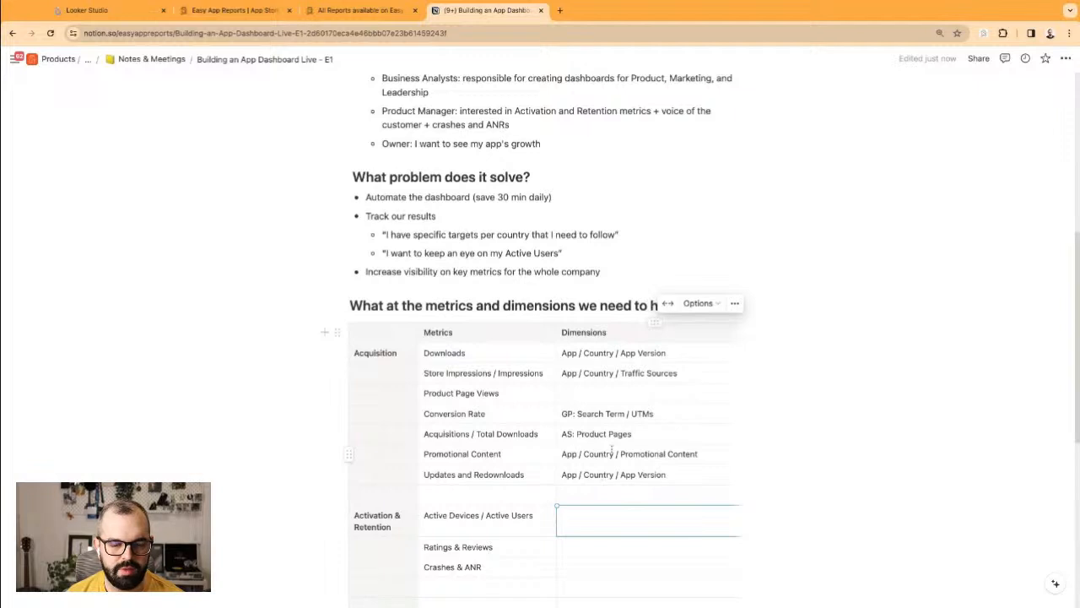
# Step: Copy 'App / Country' from the Downloads row into the three new metrics' Dimensions cells
pyautogui.tripleClick(610, 351)
pyautogui.click(610, 352)
pyautogui.moveTo(604, 353)
pyautogui.mouseDown()
pyautogui.moveTo(536, 371)
pyautogui.moveTo(571, 351)
pyautogui.moveTo(615, 353)
pyautogui.mouseUp()
pyautogui.hotkey('ctrl', 'c')
pyautogui.click(586, 521)
pyautogui.hotkey('ctrl', 'v')
pyautogui.click(583, 545)
pyautogui.hotkey('ctrl', 'v')
pyautogui.click(598, 565)
pyautogui.hotkey('ctrl', 'v')
pyautogui.click(637, 547)
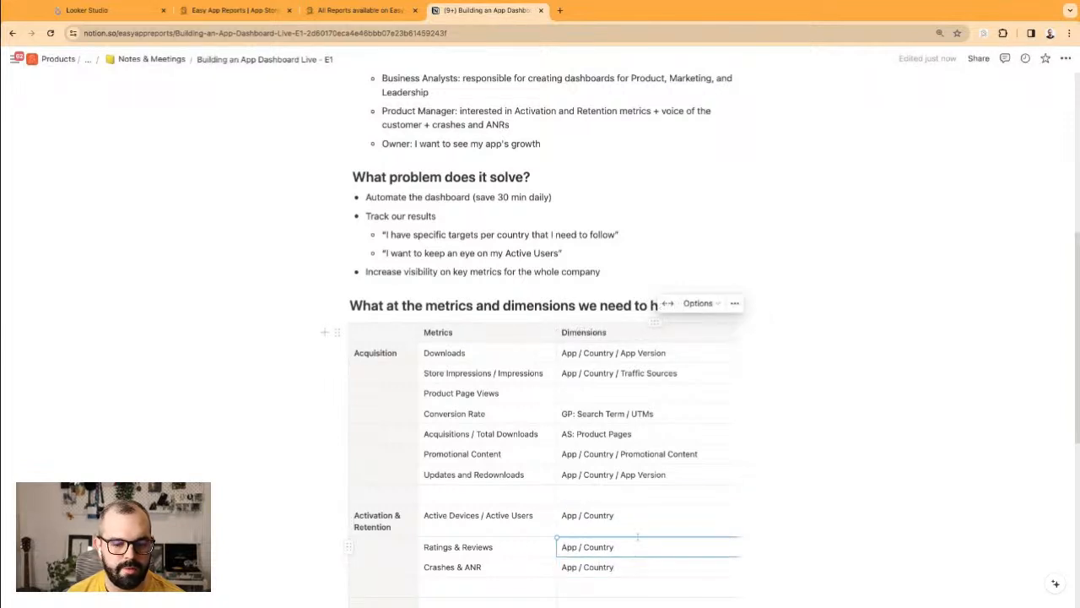
# Step: Append '/ App Version' to the Active Devices / Active Users dimensions
pyautogui.click(641, 516)
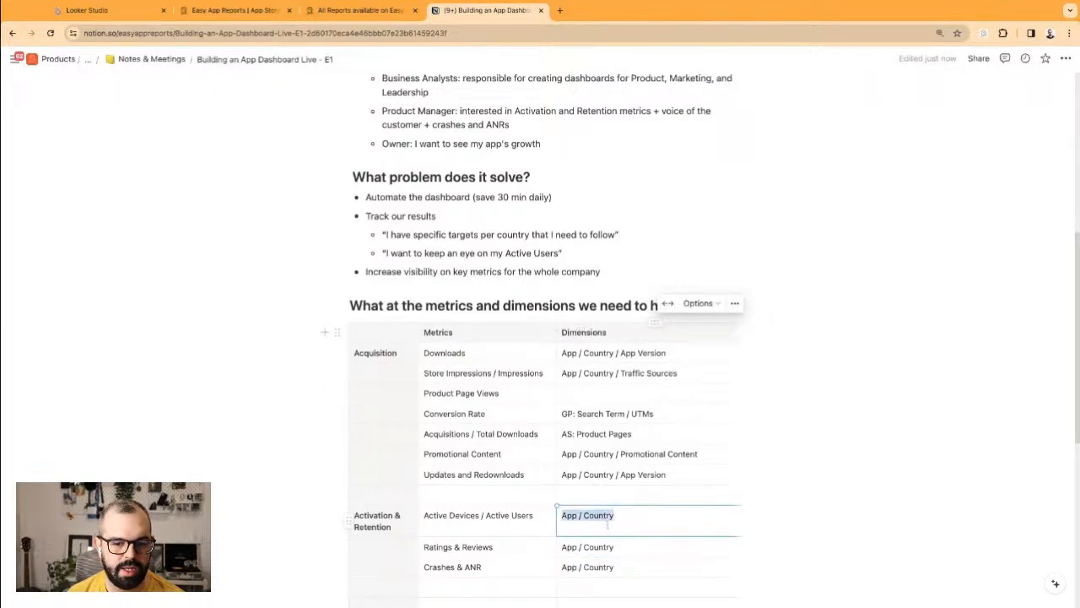
pyautogui.write('/ App Version')
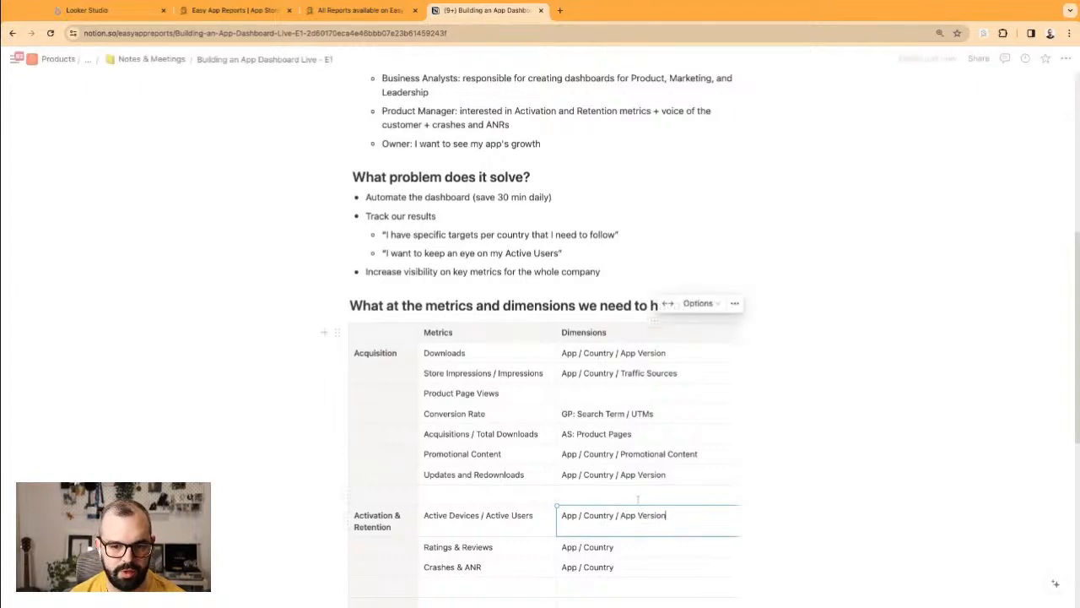
pyautogui.scroll(-1, 536, 531)
pyautogui.click(536, 531)
pyautogui.click(680, 497)
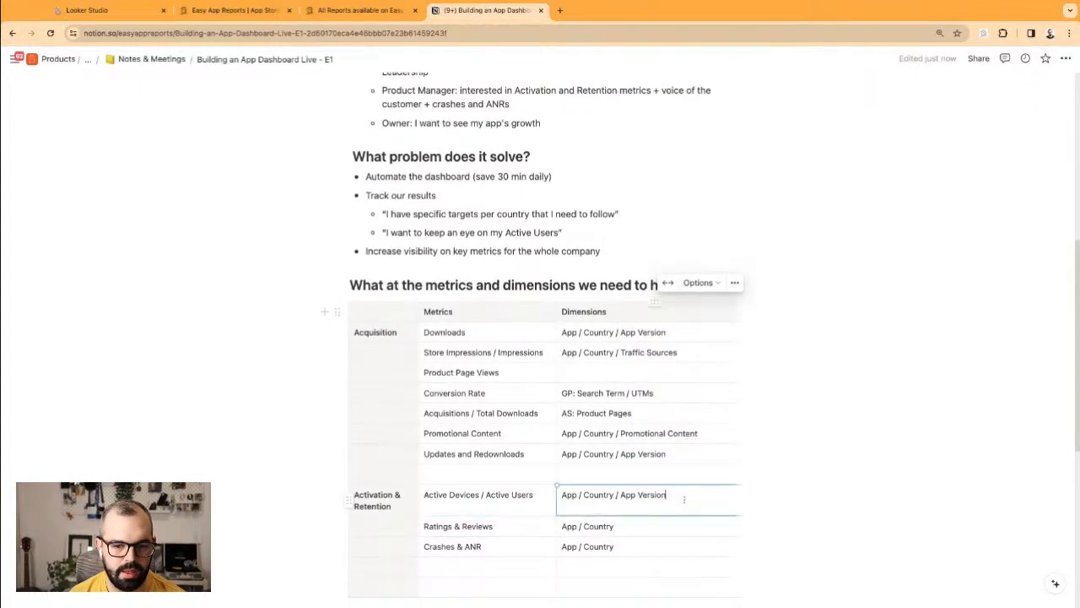
pyautogui.click(738, 335)
pyautogui.click(744, 321)
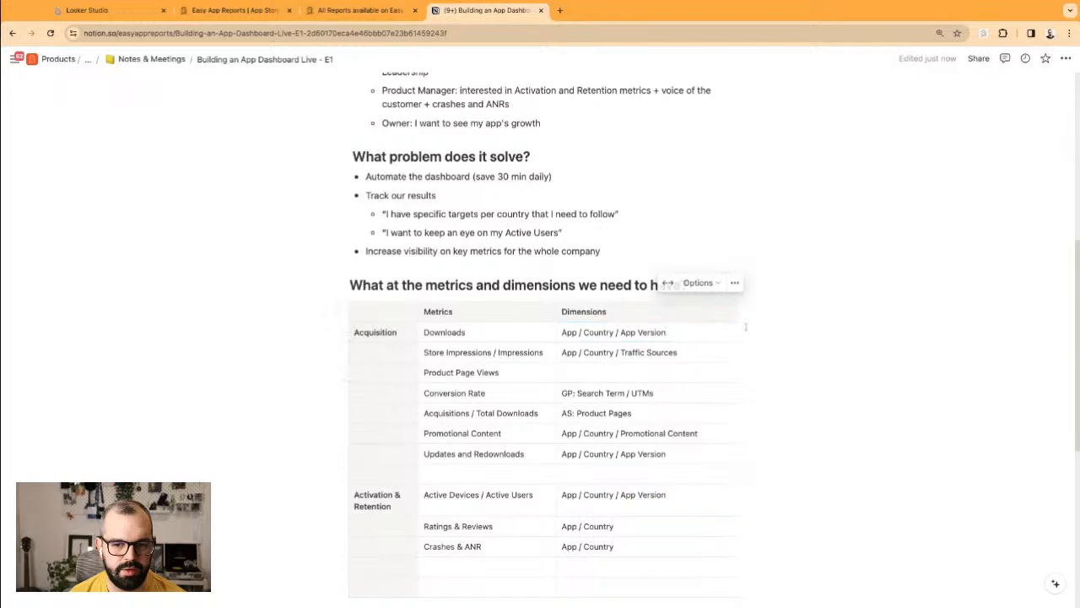
pyautogui.click(672, 529)
pyautogui.click(674, 546)
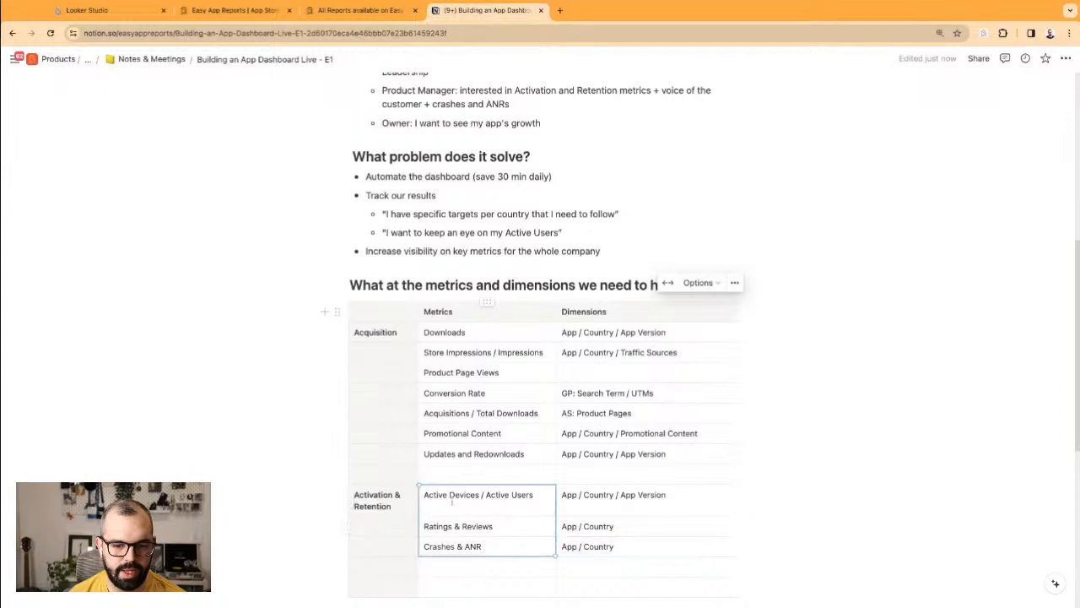
pyautogui.click(497, 495)
pyautogui.press('Down')
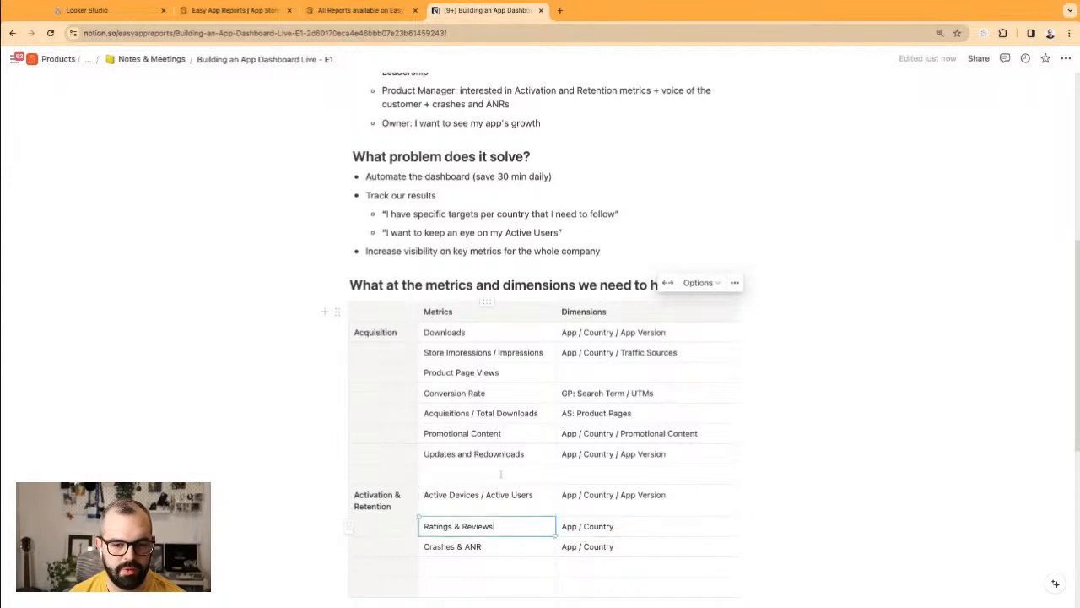
# Step: Select the two empty rows at the bottom of the table and bring up its block actions
pyautogui.tripleClick(444, 525)
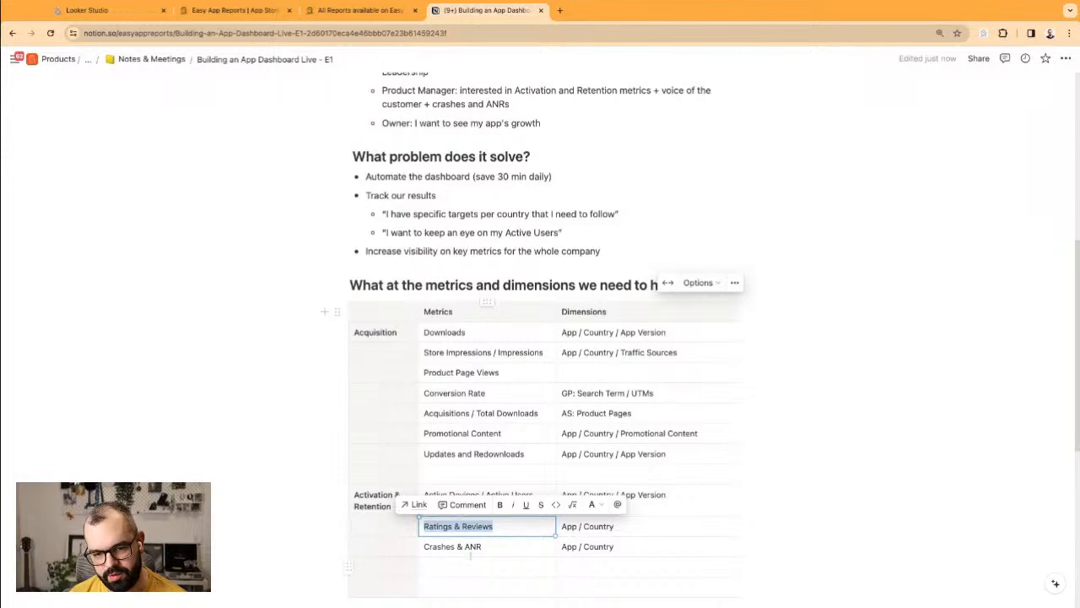
pyautogui.tripleClick(471, 549)
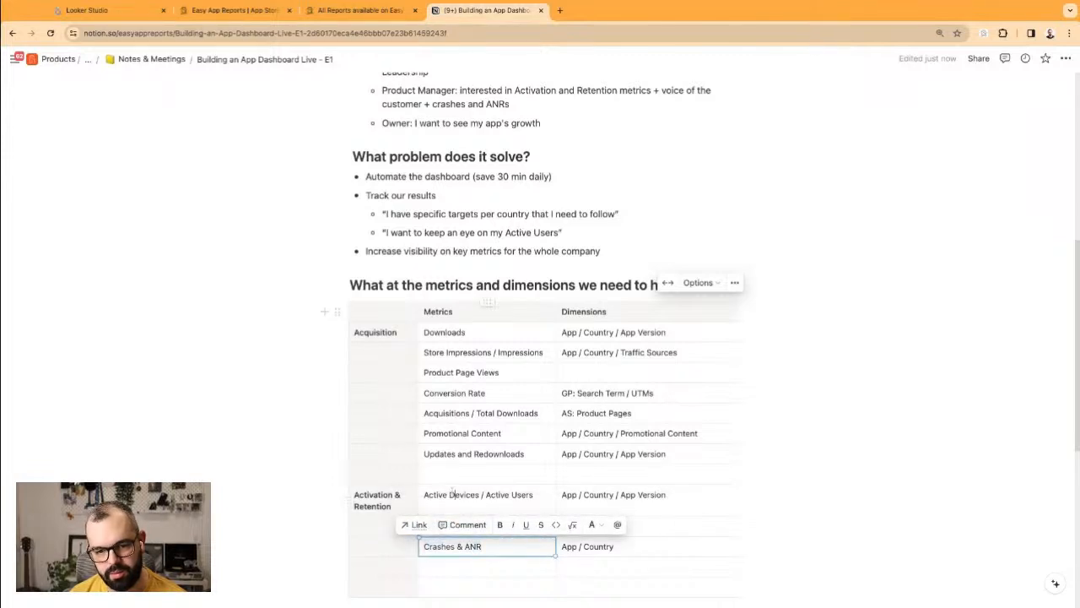
pyautogui.click(451, 493)
pyautogui.scroll(-3, 451, 492)
pyautogui.moveTo(366, 457); pyautogui.dragTo(615, 475)
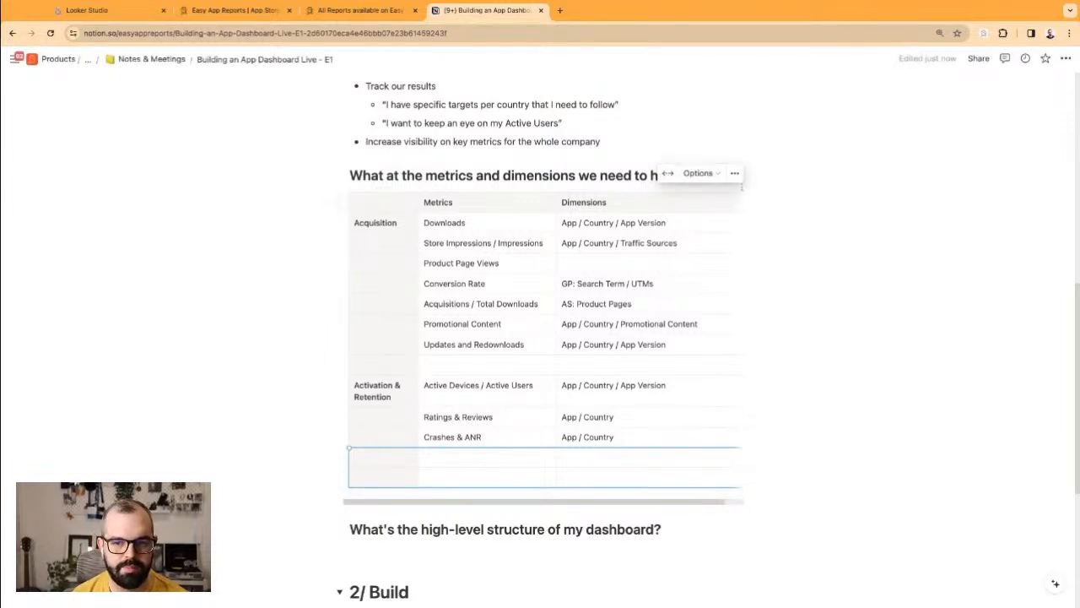
pyautogui.click(734, 173)
# Step: Start a numbered list with 'Home Page' and a nested 'Summary of all metrics that I have' sub-item
pyautogui.click(769, 481)
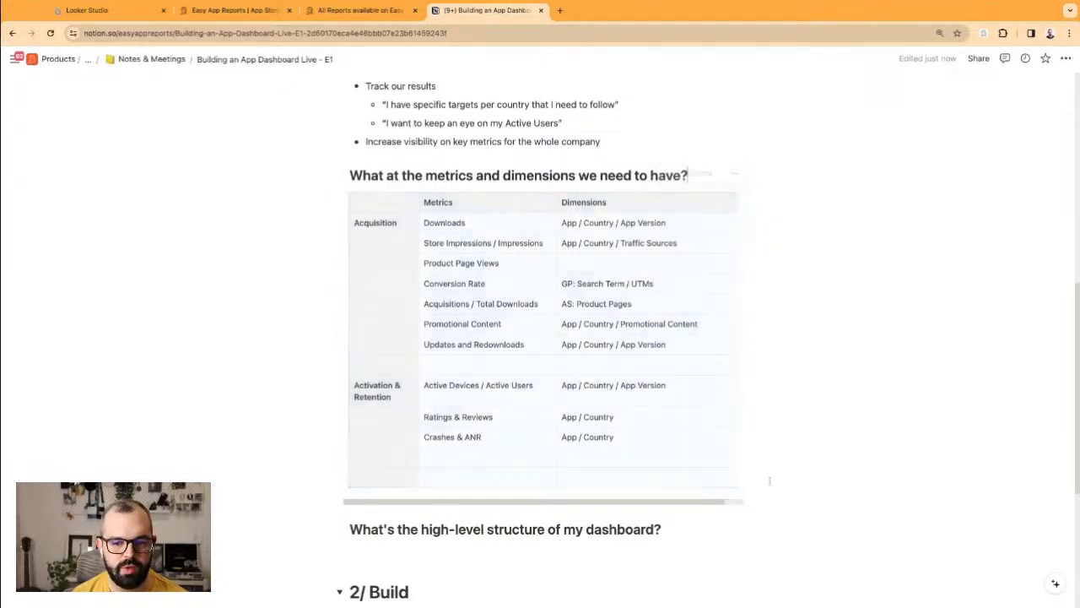
pyautogui.scroll(1, 452, 349)
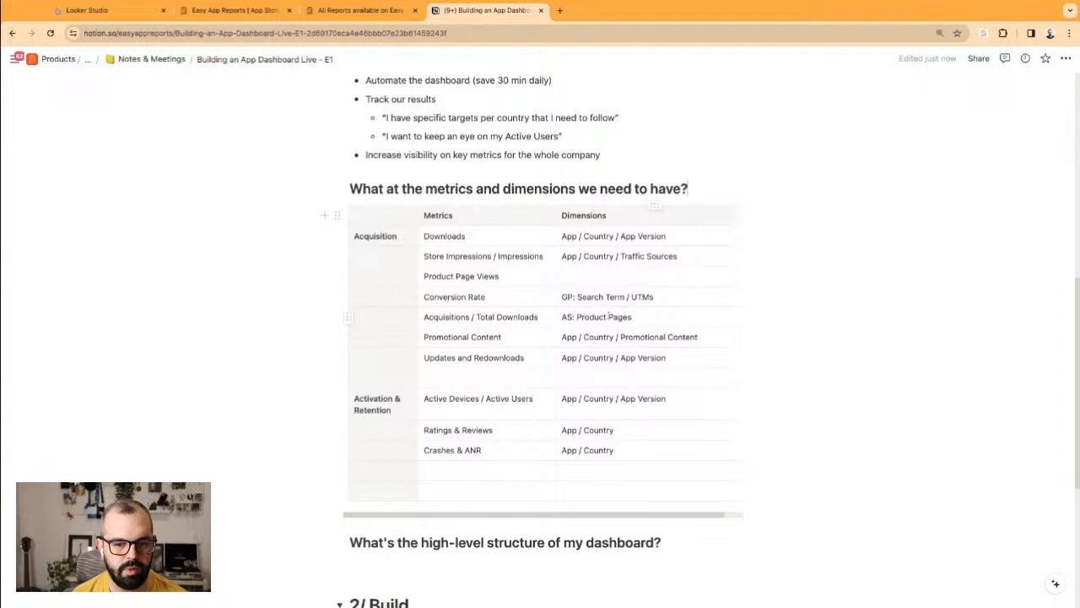
pyautogui.scroll(-2, 495, 412)
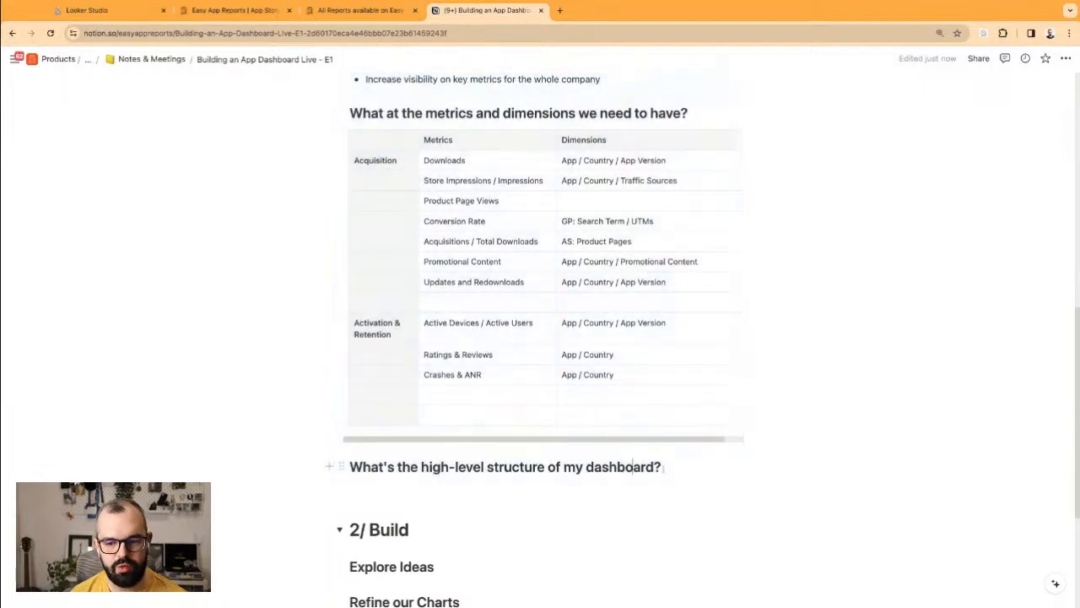
pyautogui.press('Return')
pyautogui.write('1. ')
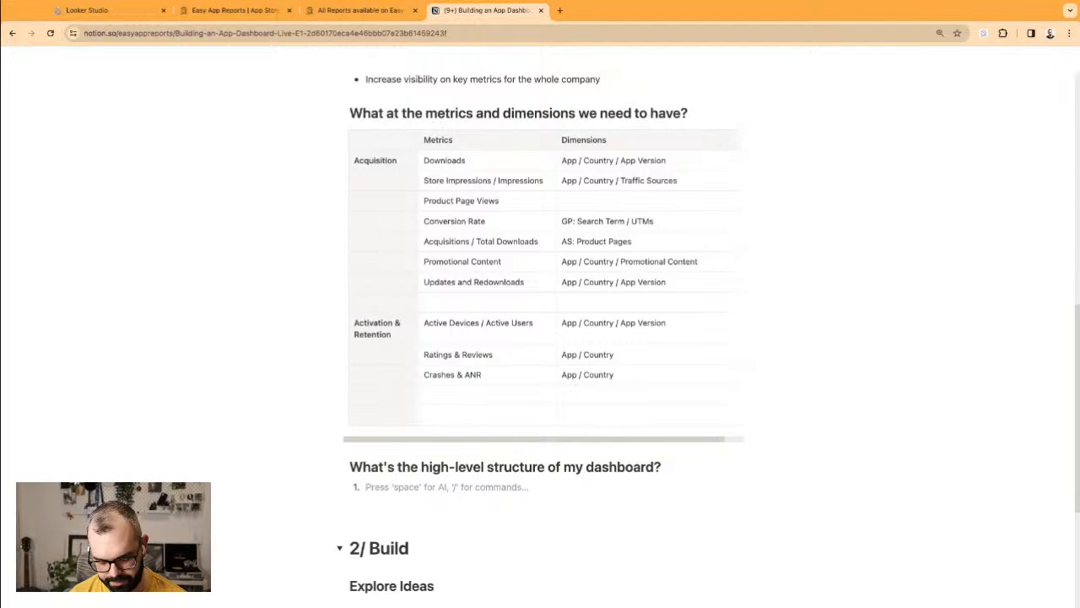
pyautogui.write('"Home Page')
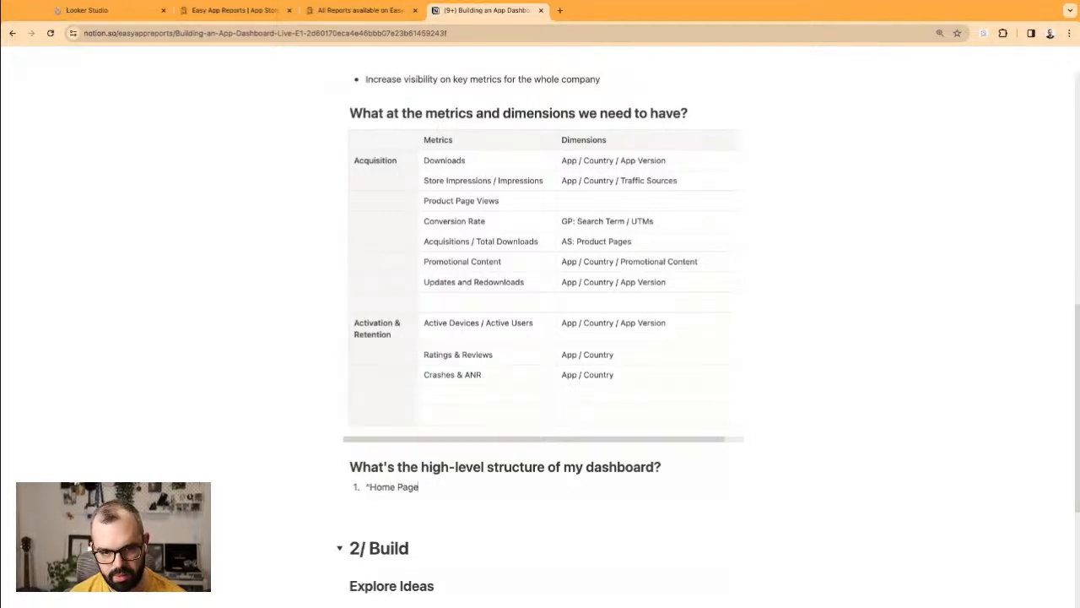
pyautogui.press('Return')
pyautogui.press('Tab')
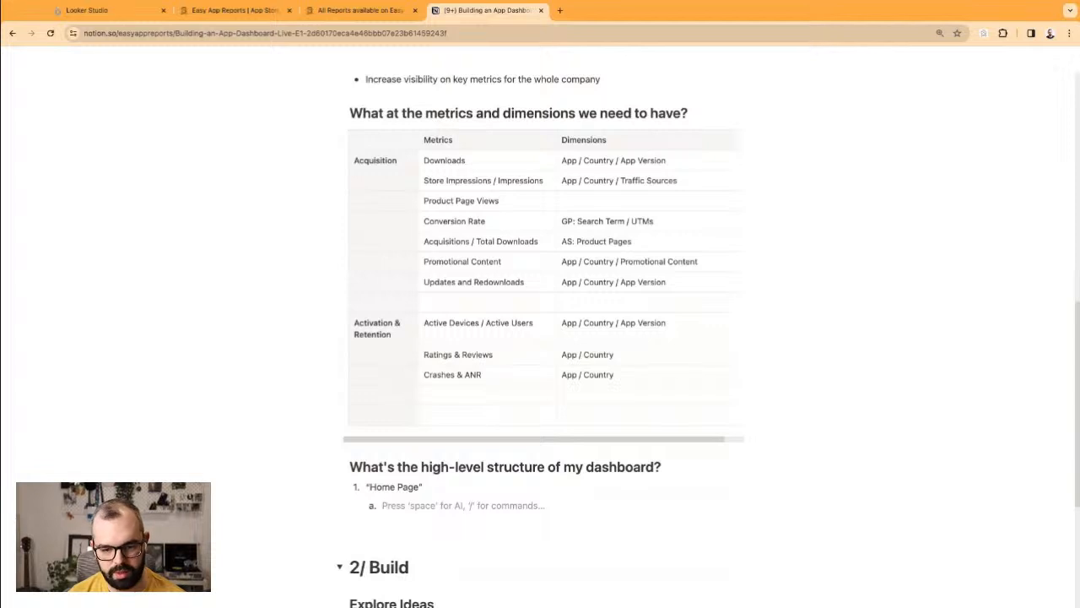
pyautogui.write('Summary of ')
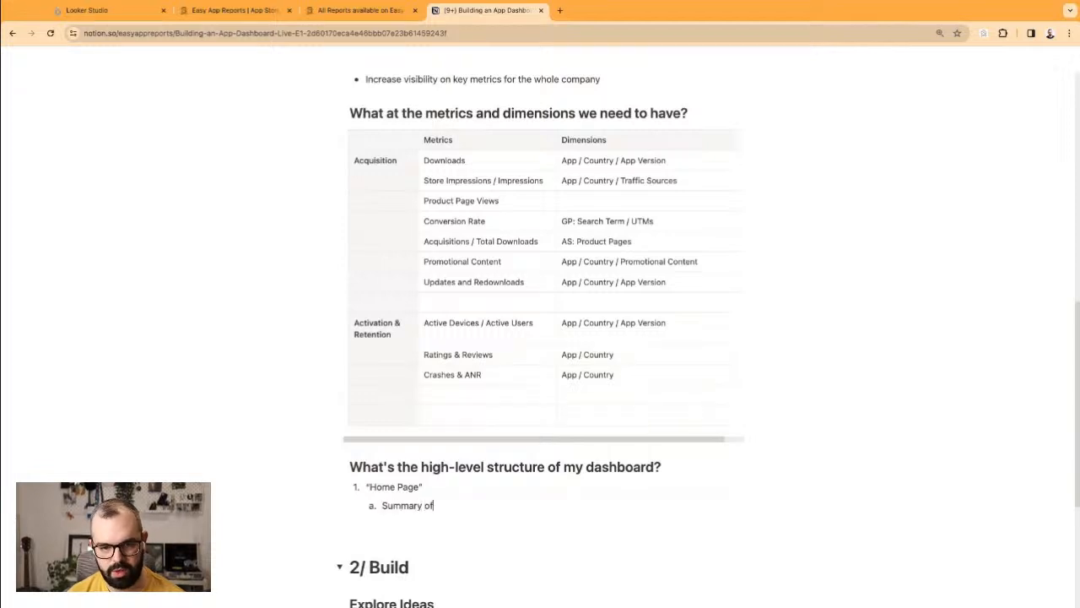
pyautogui.write('all metrics')
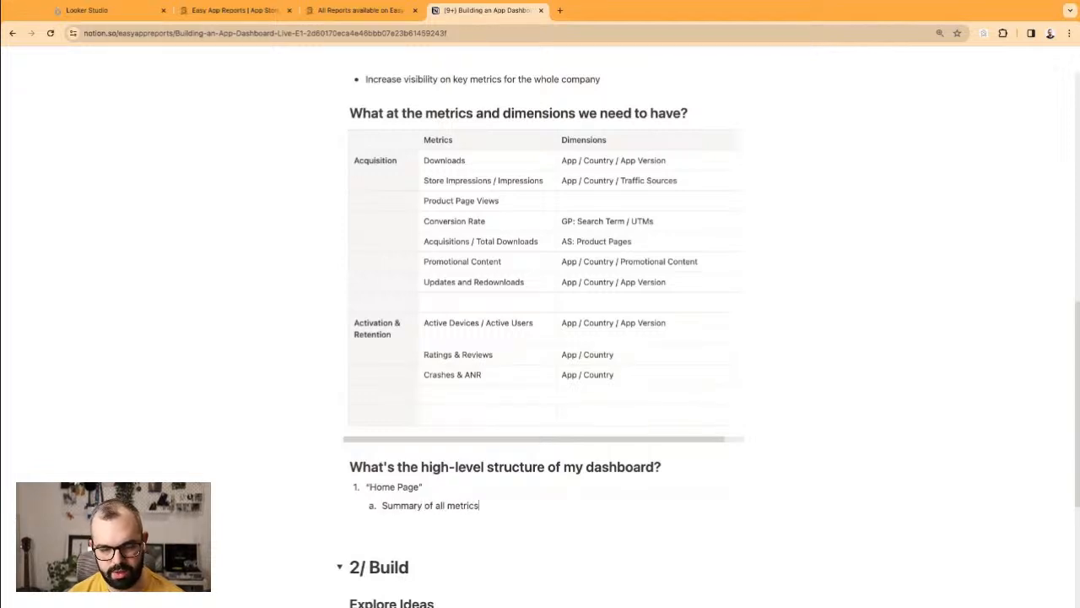
pyautogui.write(' that I have')
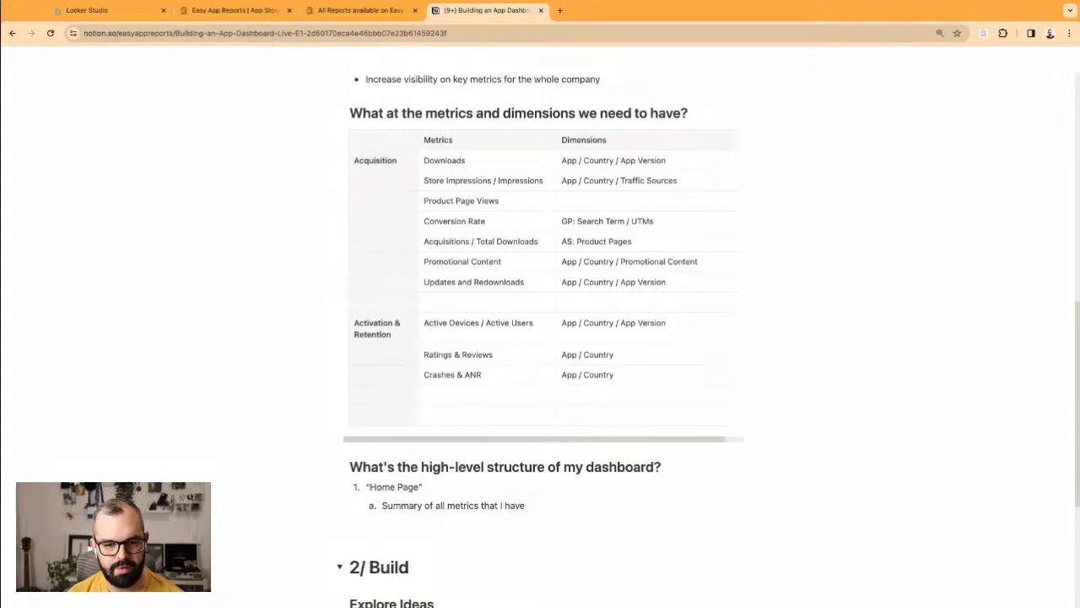
# Step: Add top-level items 'Acquisition' and 'Activation and Retention', each with an empty nested sub-item
pyautogui.press('Return')
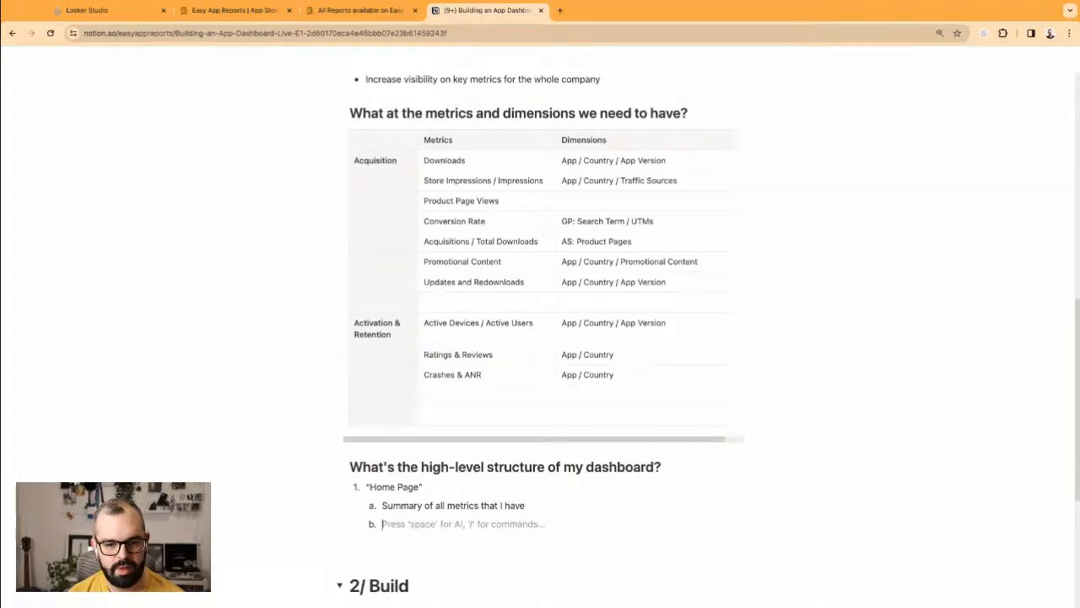
pyautogui.hotkey('shift', 'Tab')
pyautogui.write('Acquisition')
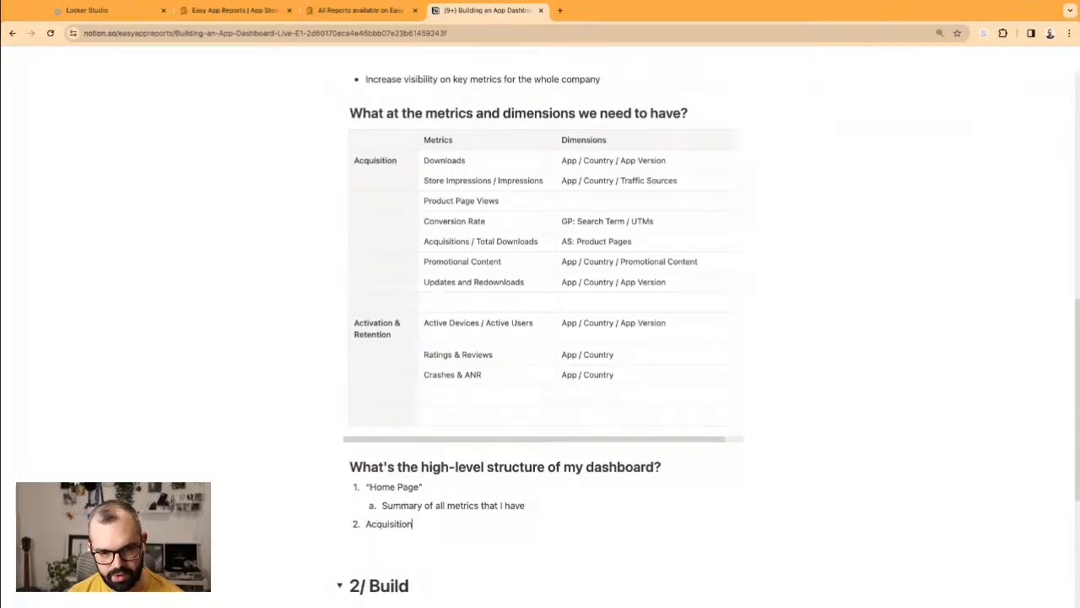
pyautogui.press('Return')
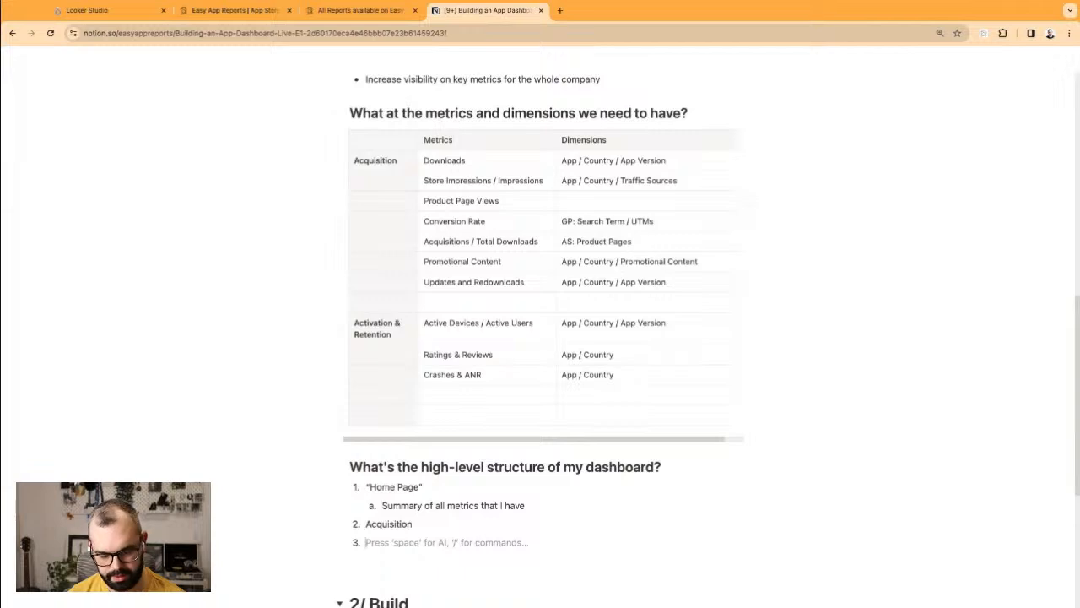
pyautogui.write('Retentio')
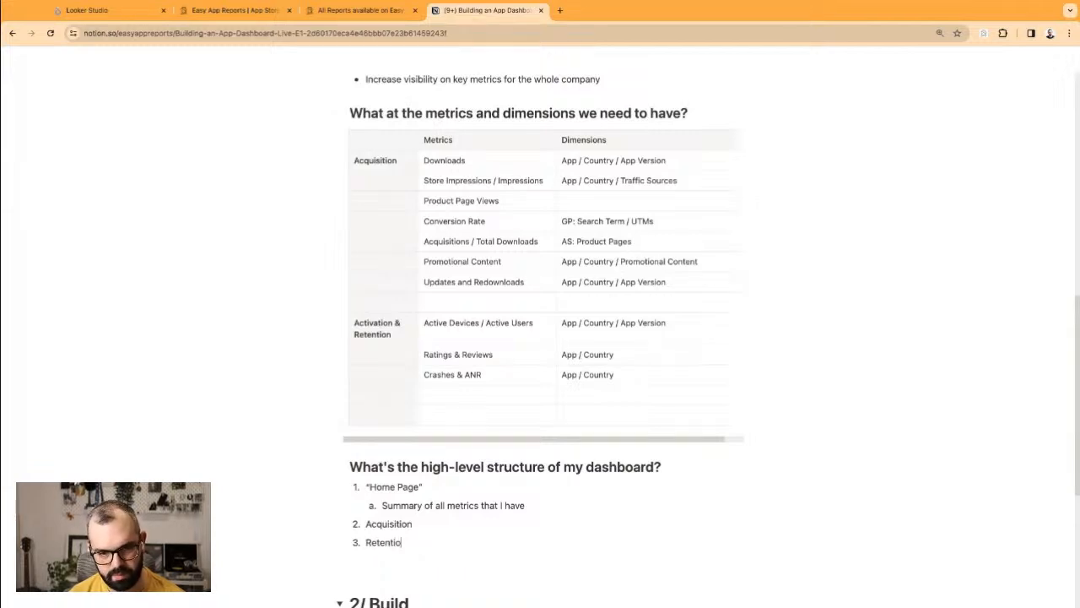
pyautogui.write('n')
pyautogui.press('Home')
pyautogui.write('Activation and')
pyautogui.press('Up')
pyautogui.press('Return')
pyautogui.press('Tab')
pyautogui.press('Down')
pyautogui.press('Down')
pyautogui.press('Up')
pyautogui.press('Return')
pyautogui.press('Tab')
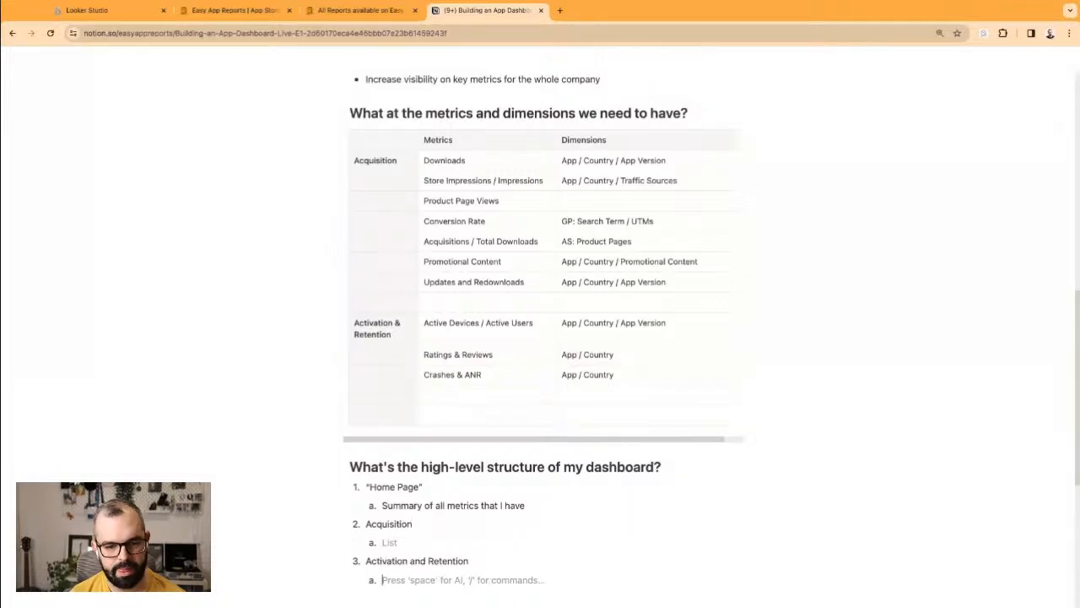
# Step: Enter 'Store funnel' and 'Acquisition per Source' as the first Acquisition sub-items
pyautogui.click(396, 542)
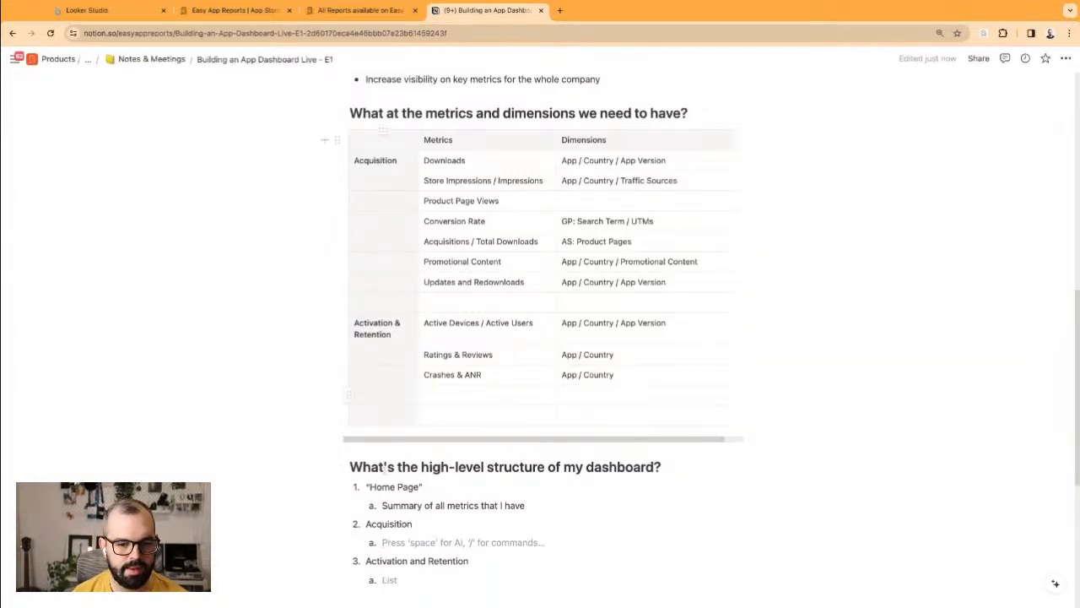
pyautogui.moveTo(371, 525); pyautogui.dragTo(414, 528)
pyautogui.click(415, 542)
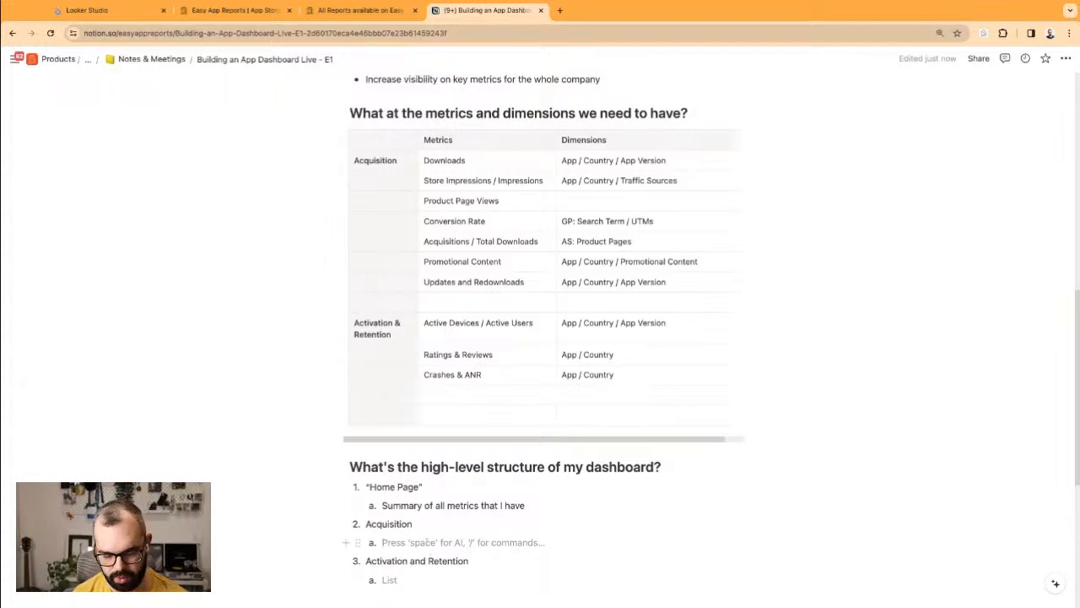
pyautogui.write('Store funn')
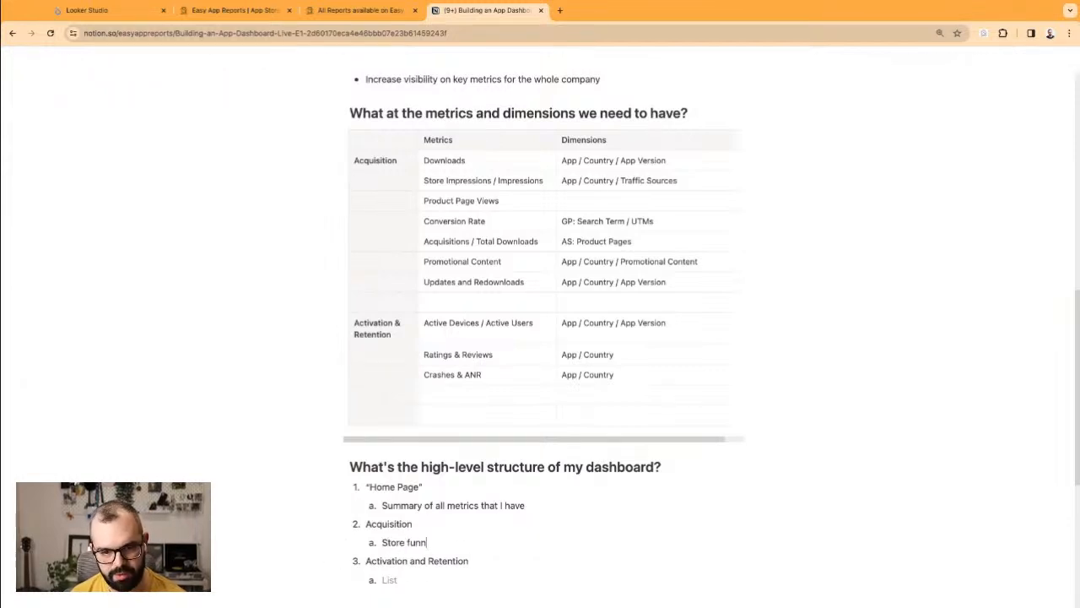
pyautogui.write('el')
pyautogui.press('Return')
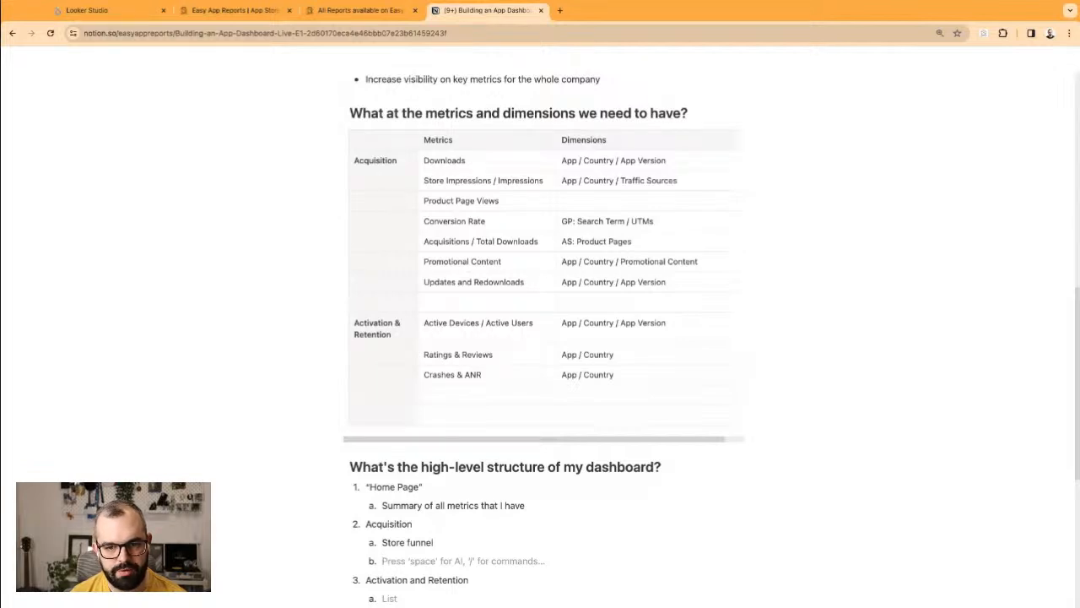
pyautogui.write('Ac')
pyautogui.press('BackSpace')
pyautogui.press('BackSpace')
pyautogui.write('Acquisition ')
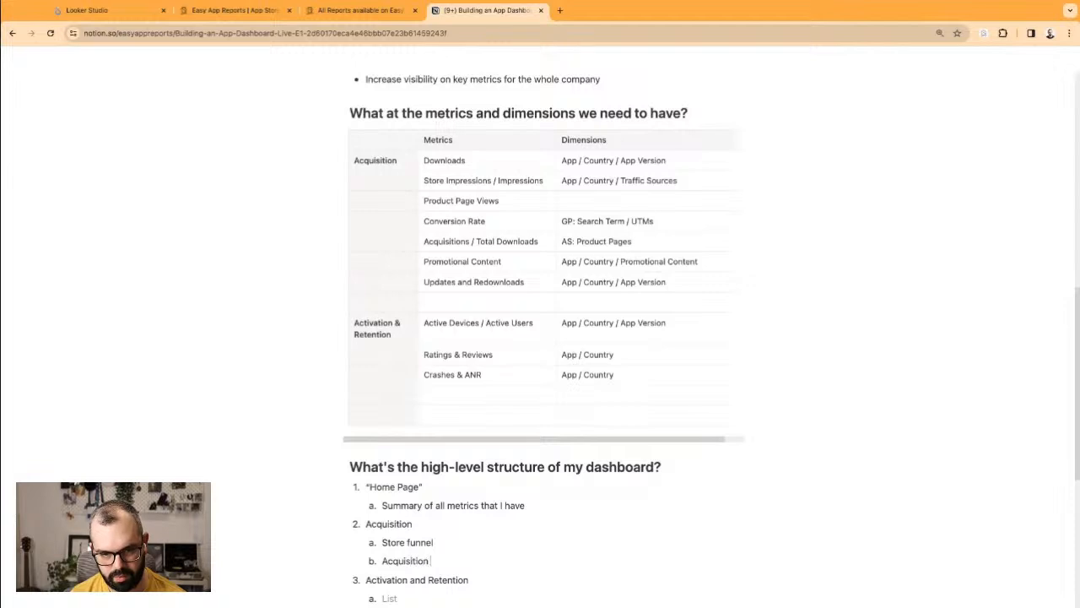
pyautogui.write('per Sourc')
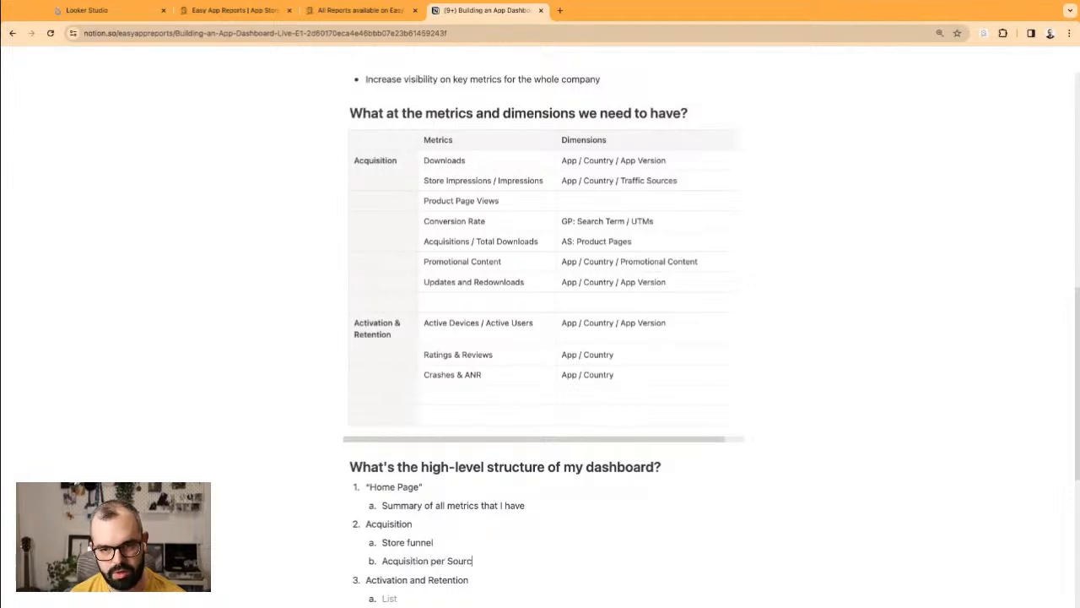
pyautogui.write('e')
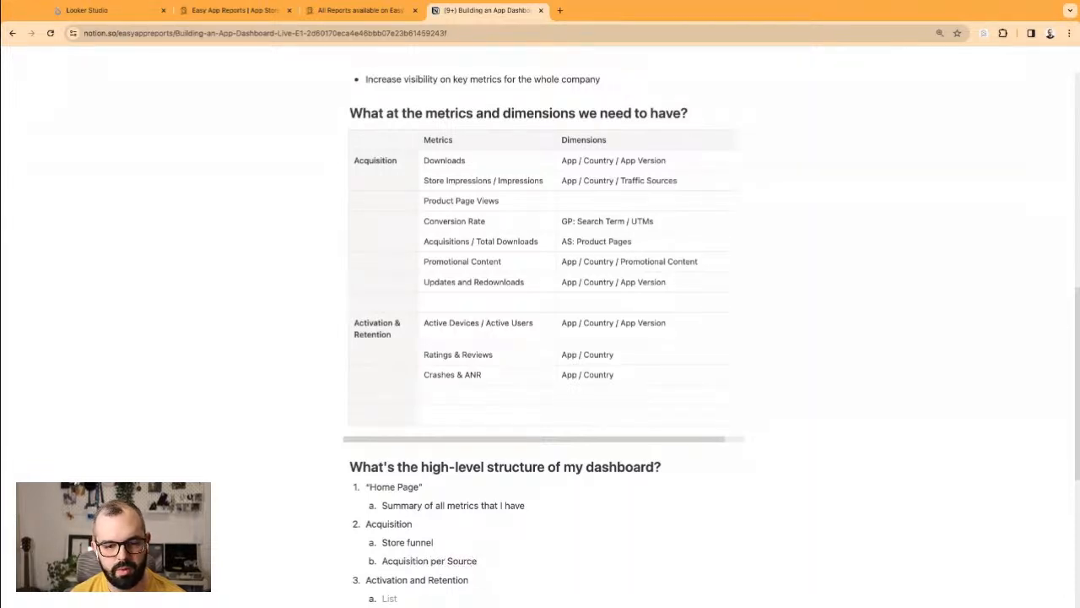
pyautogui.press('Return')
# Step: Add 'Acquisition per PageType' and 'Acquisition per Product Page' by copying the previous line and editing its last word
pyautogui.scroll(-2, 414, 540)
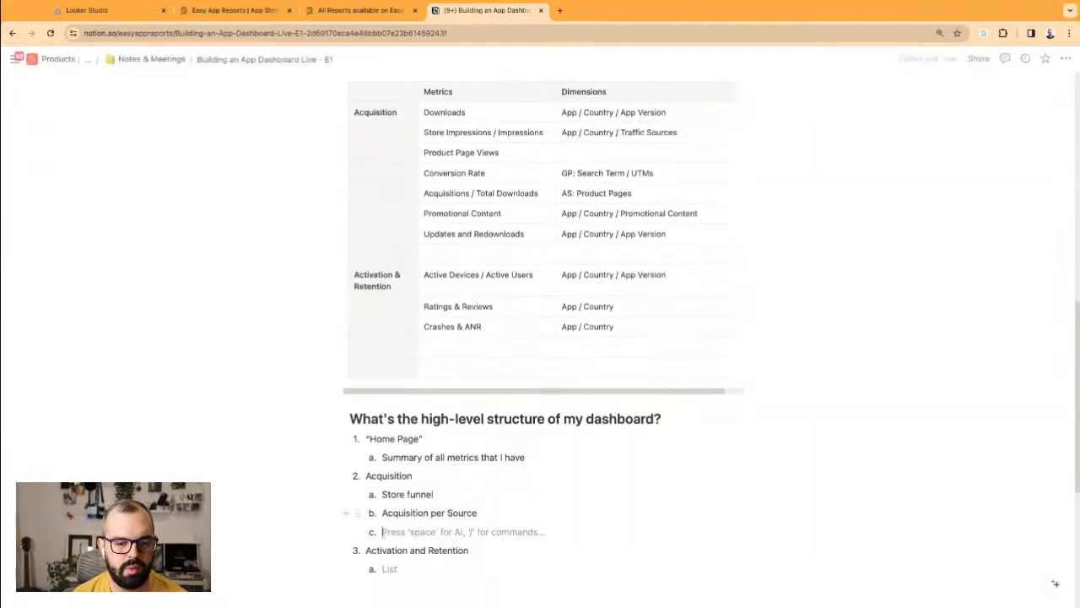
pyautogui.tripleClick(413, 513)
pyautogui.hotkey('ctrl', 'c')
pyautogui.click(414, 531)
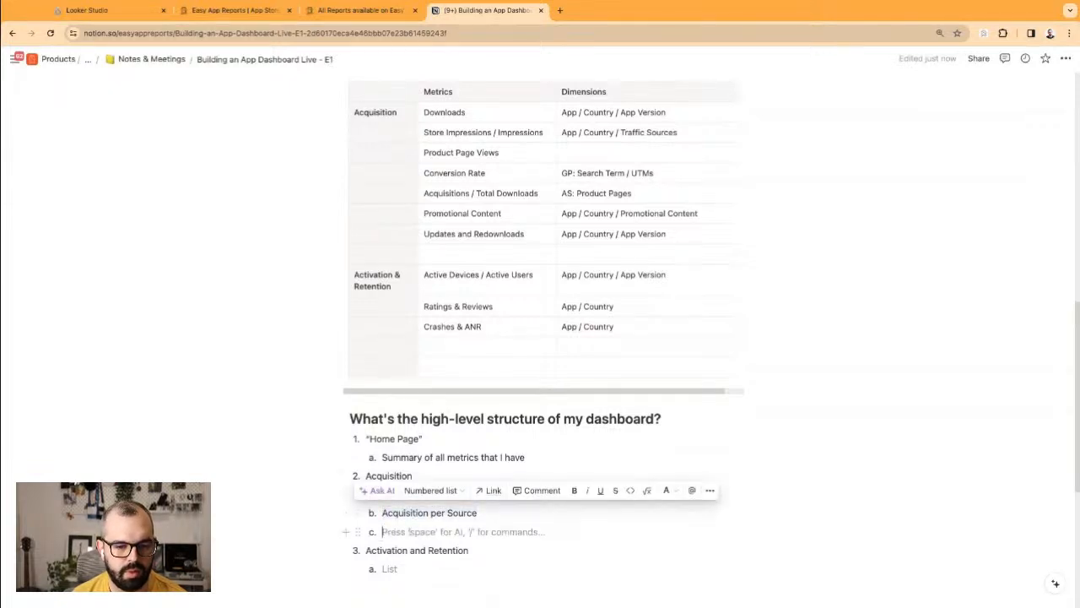
pyautogui.hotkey('ctrl', 'v')
pyautogui.doubleClick(461, 532)
pyautogui.write('PageType')
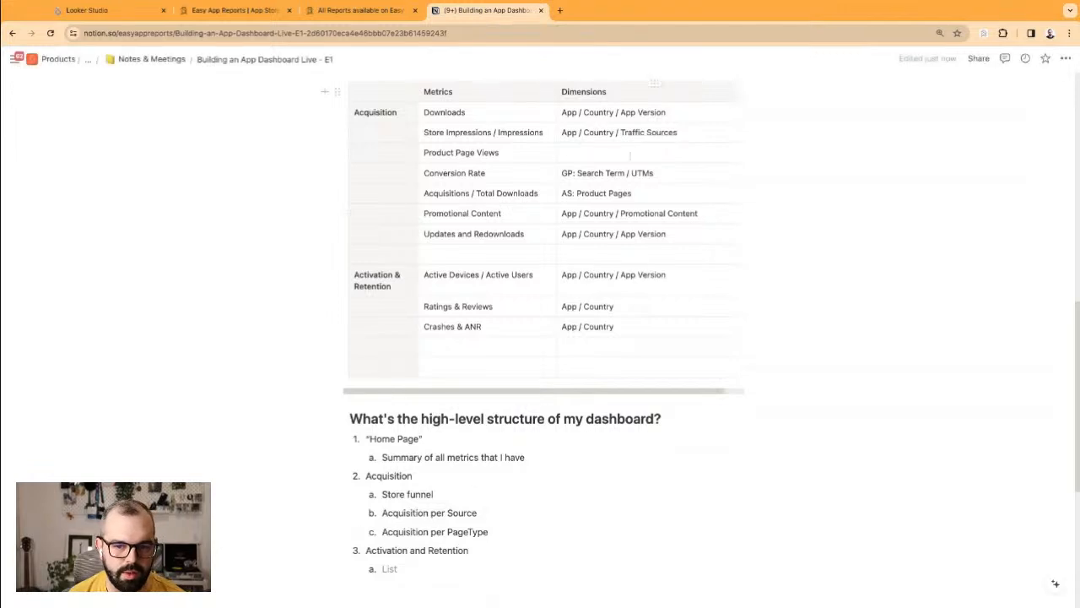
pyautogui.click(669, 194)
pyautogui.moveTo(502, 533); pyautogui.dragTo(382, 532)
pyautogui.hotkey('ctrl', 'c')
pyautogui.press('End')
pyautogui.press('Return')
pyautogui.hotkey('ctrl', 'v')
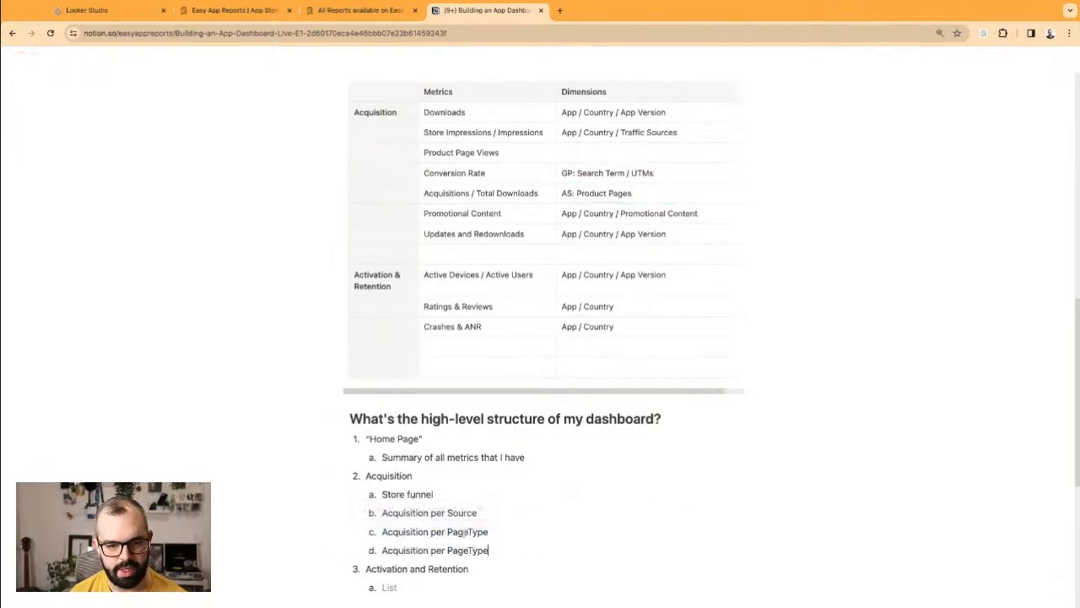
pyautogui.doubleClick(462, 549)
pyautogui.write('Product Page')
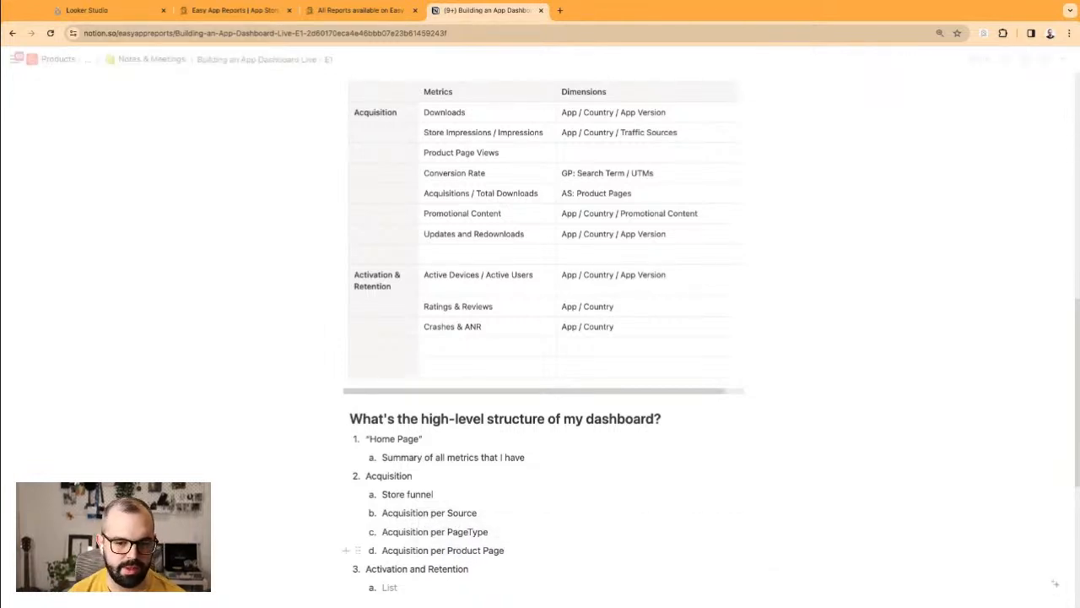
# Step: Insert a 'per Country' item after Store funnel, correcting the capitalisation typo
pyautogui.tripleClick(406, 550)
pyautogui.click(447, 551)
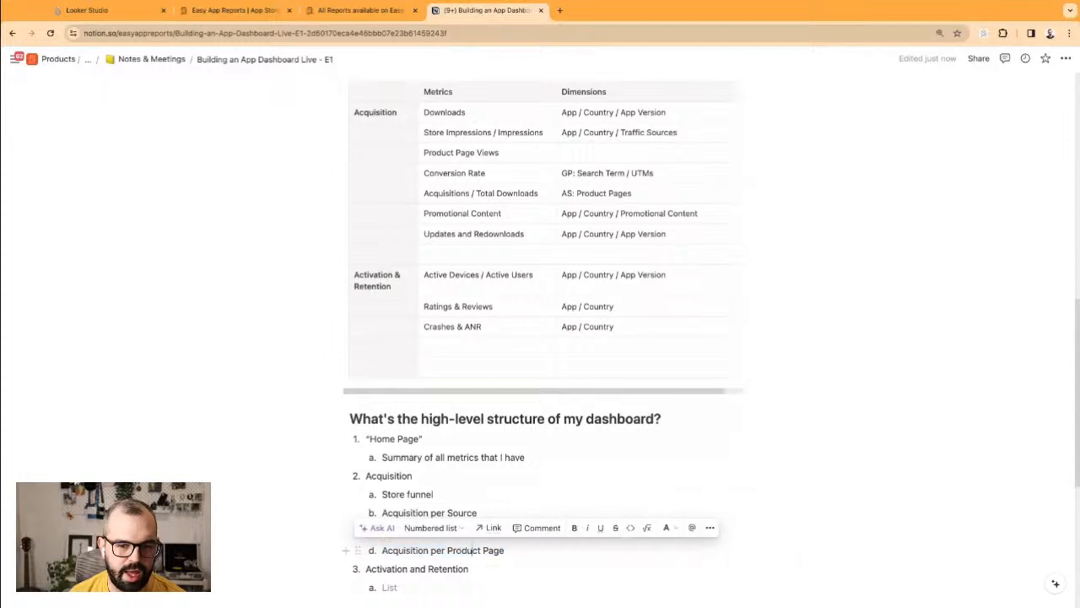
pyautogui.tripleClick(448, 550)
pyautogui.click(432, 493)
pyautogui.tripleClick(432, 493)
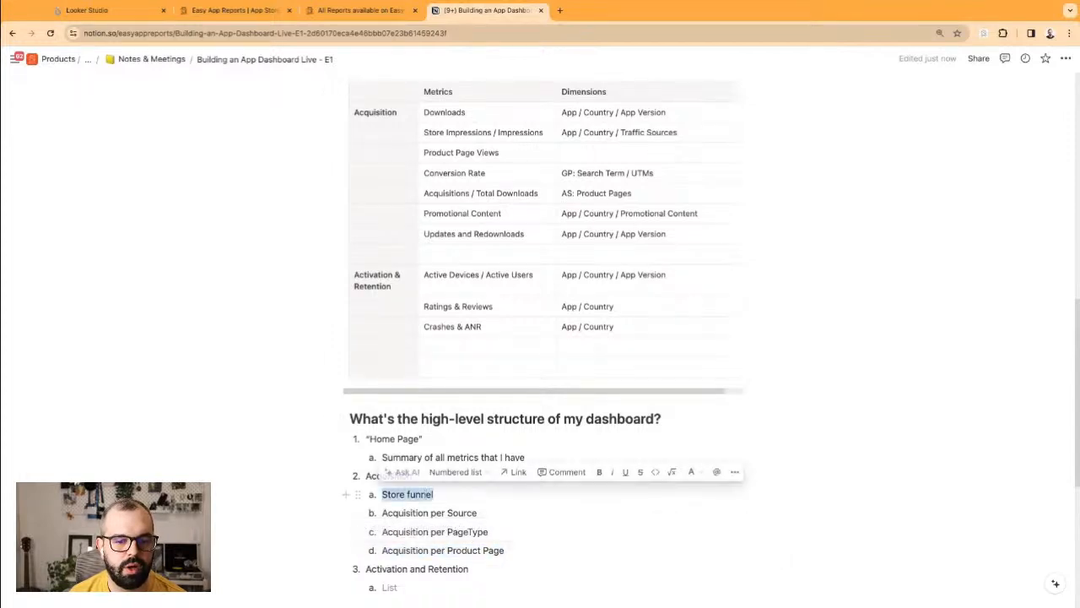
pyautogui.click(432, 494)
pyautogui.press('Return')
pyautogui.hotkey('ctrl', 'v')
pyautogui.hotkey('ctrl', 'shift', 'Left')
pyautogui.hotkey('ctrl', 'shift', 'Left')
pyautogui.write('Count')
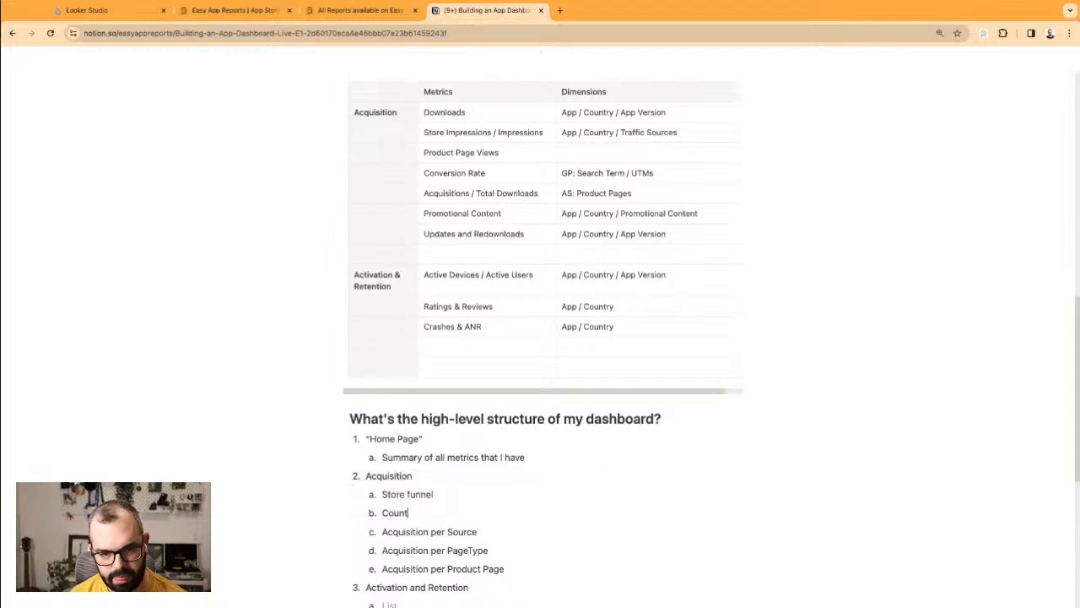
pyautogui.write('r')
pyautogui.hotkey('ctrl', 'BackSpace')
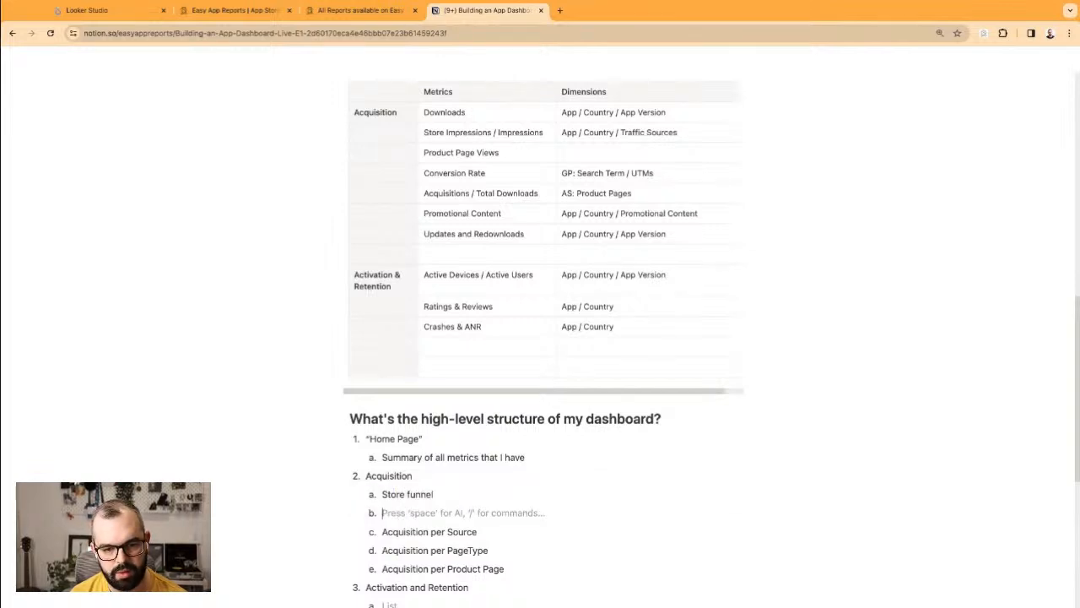
pyautogui.write('per COuntr')
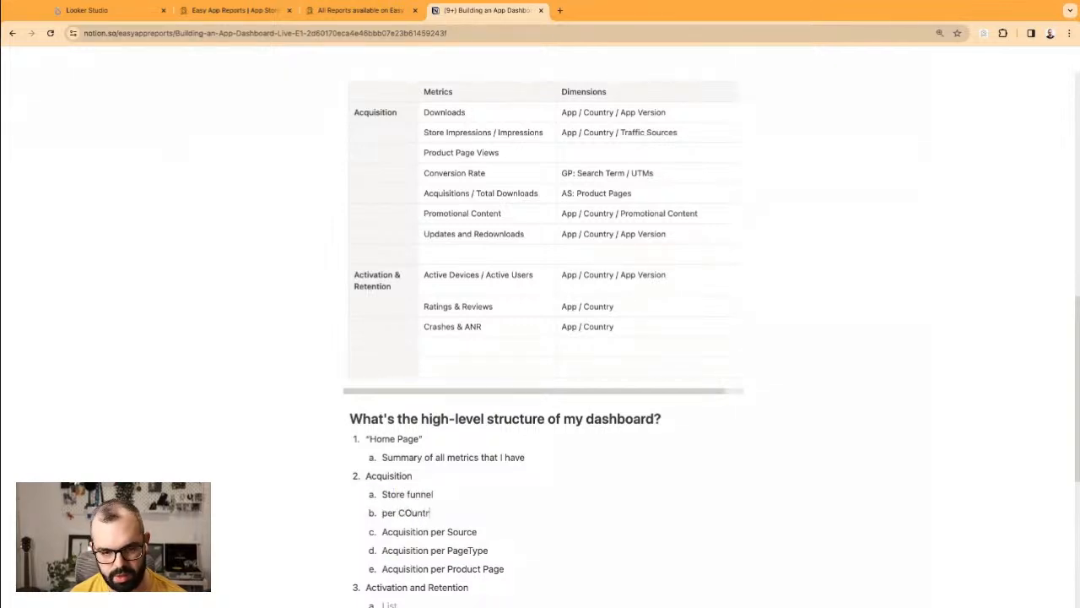
pyautogui.write('y')
pyautogui.moveTo(404, 512); pyautogui.dragTo(411, 513)
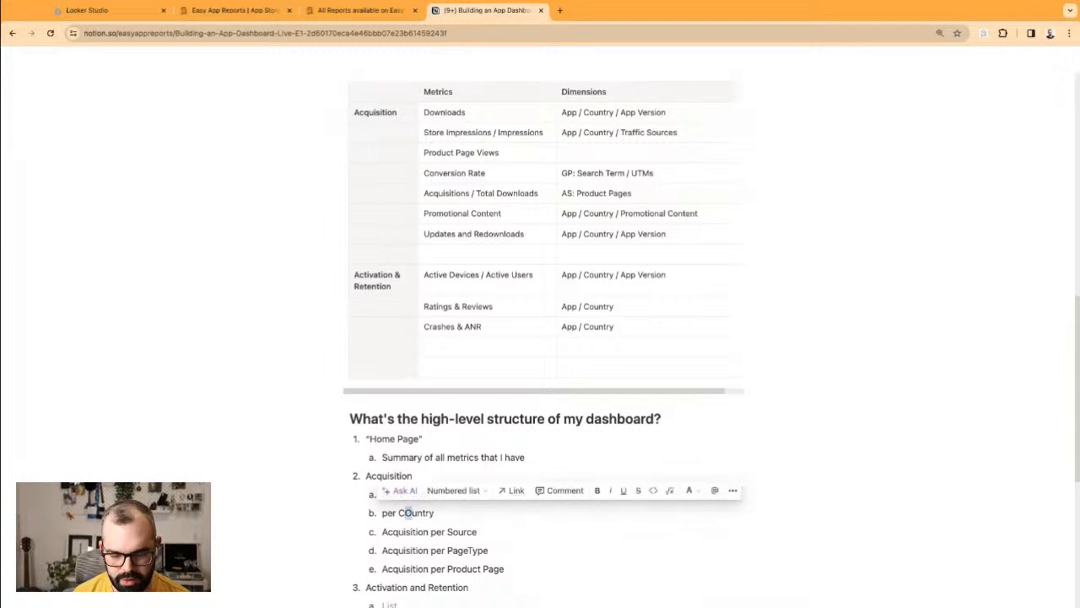
pyautogui.write('o')
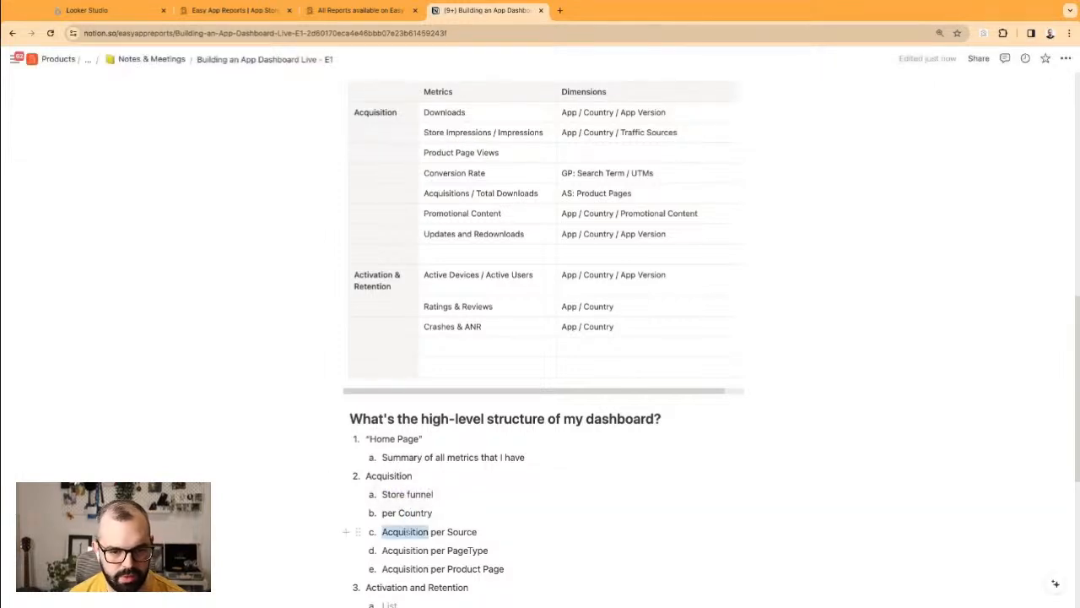
# Step: Delete the repeated 'Acquisition' words so items read per Source, per PageType, per Product Page
pyautogui.doubleClick(415, 530)
pyautogui.press('BackSpace')
pyautogui.moveTo(432, 549); pyautogui.dragTo(380, 494)
pyautogui.press('BackSpace')
pyautogui.press('BackSpace')
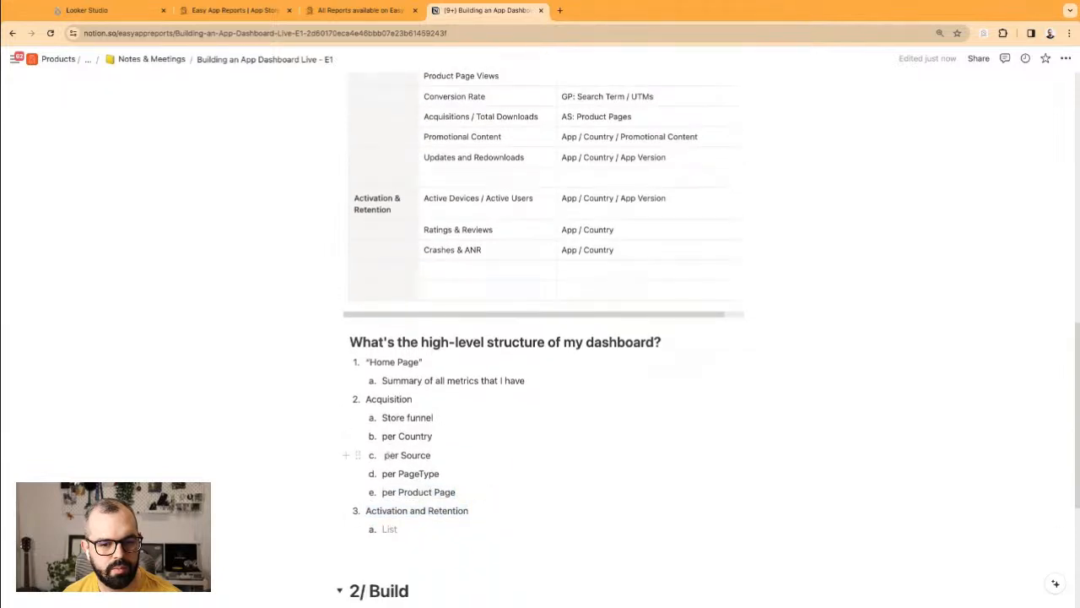
# Step: Add a 'Specific Country or Set of Countries' item below per Country
pyautogui.moveTo(397, 436); pyautogui.dragTo(432, 436)
pyautogui.click(449, 437)
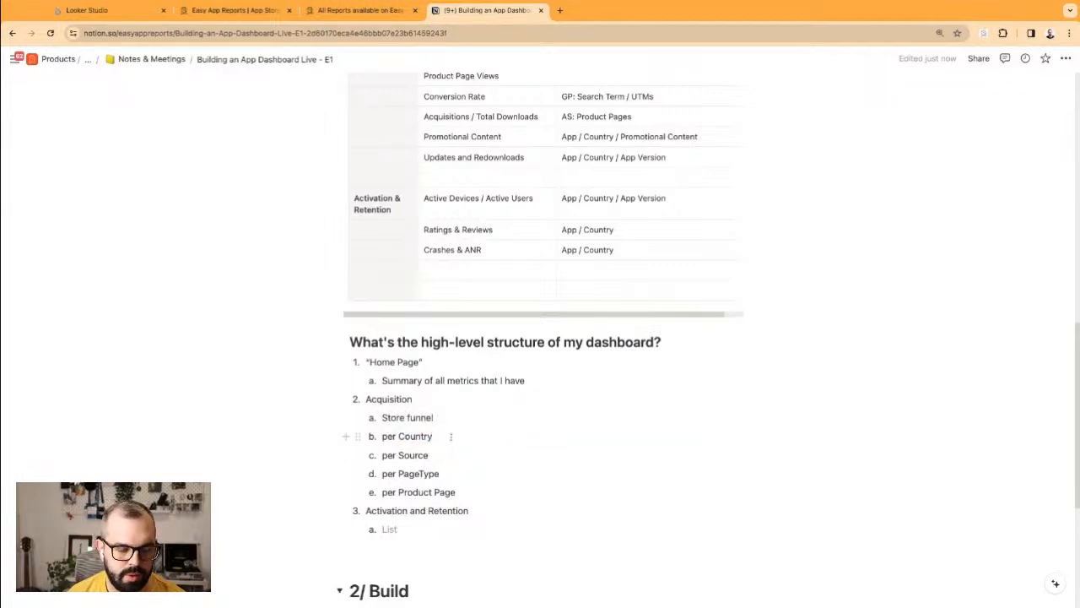
pyautogui.press('Return')
pyautogui.write('Spe')
pyautogui.write('ed')
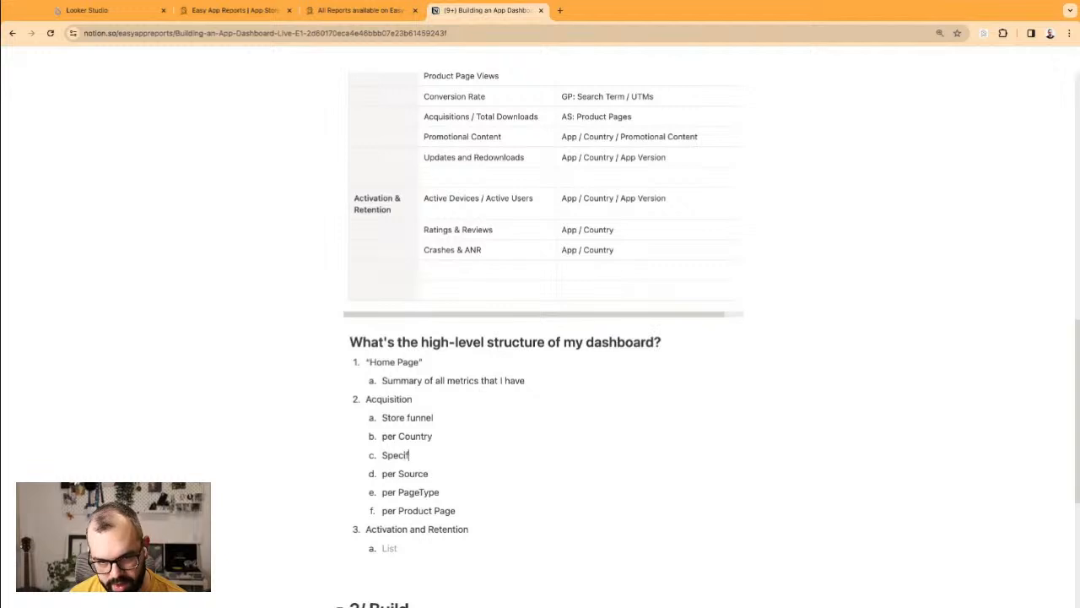
pyautogui.press('BackSpace')
pyautogui.press('BackSpace')
pyautogui.write('ci')
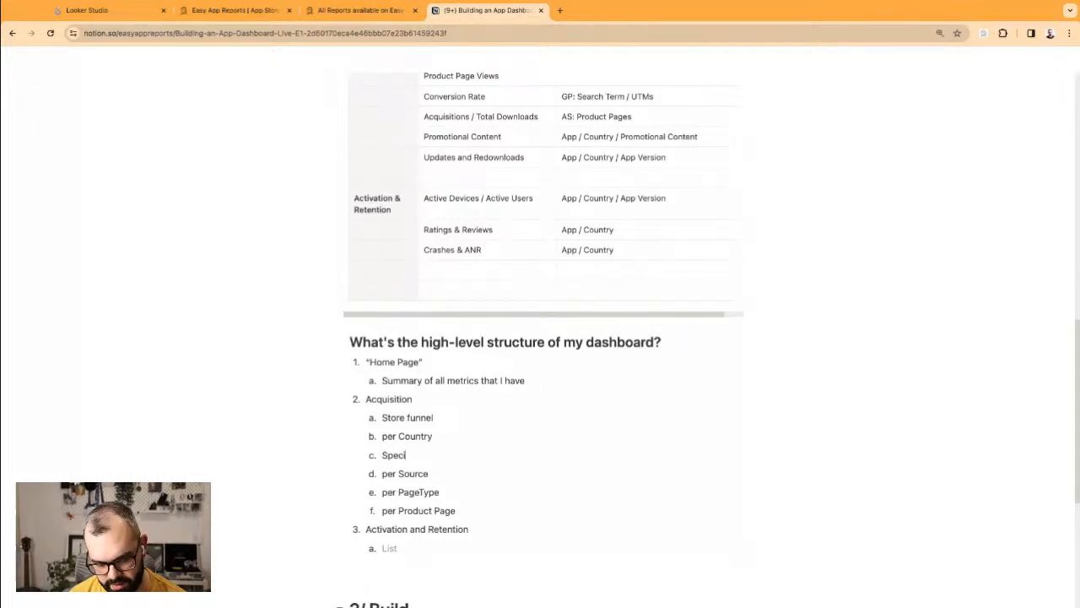
pyautogui.write('fic Country')
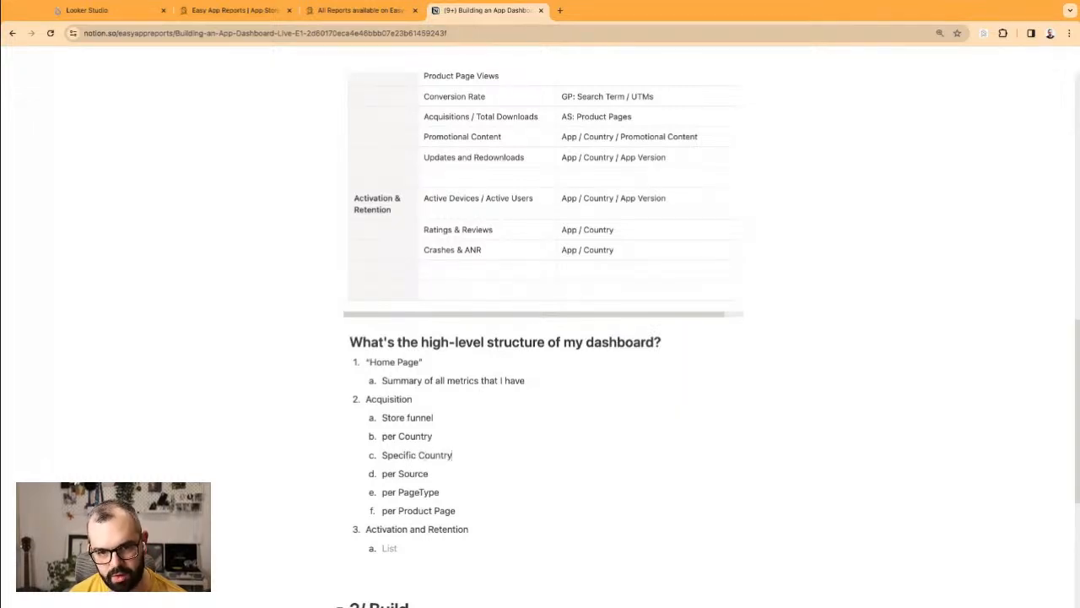
pyautogui.write(' or Set ')
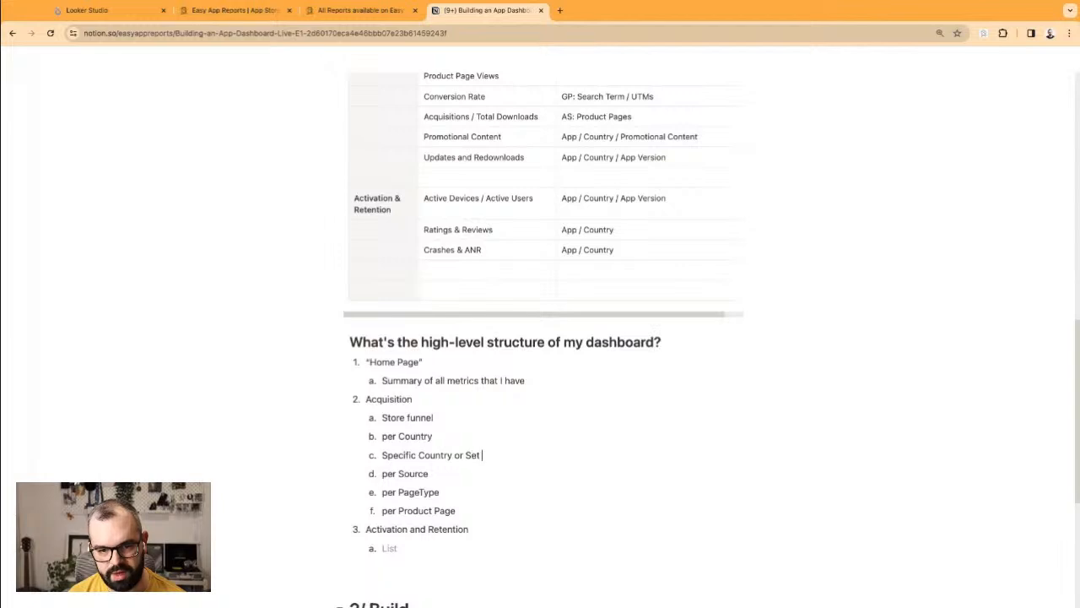
pyautogui.write('of Counti')
pyautogui.write('i')
pyautogui.write('es')
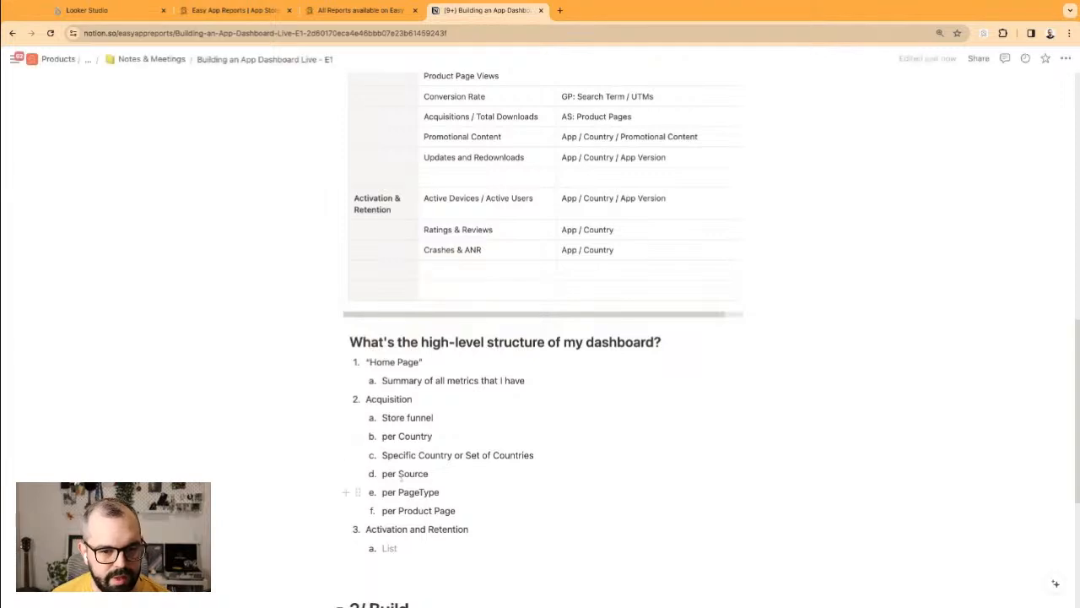
# Step: Enter 'Active Devices' and 'Ratings & Reviews' under Activation and Retention
pyautogui.tripleClick(386, 454)
pyautogui.click(429, 547)
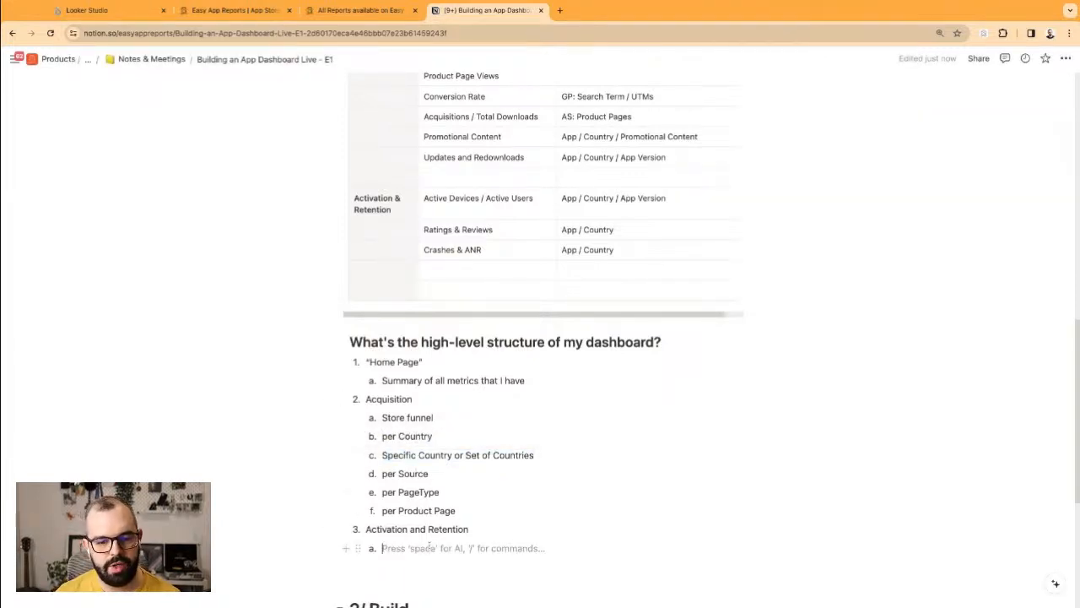
pyautogui.write('Act')
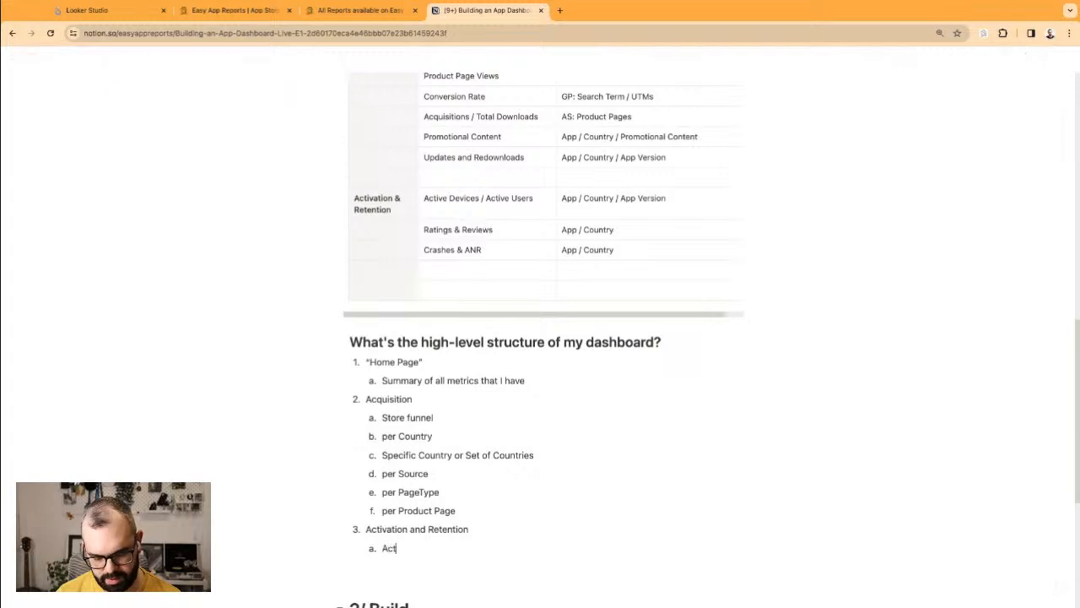
pyautogui.write('ive Devices')
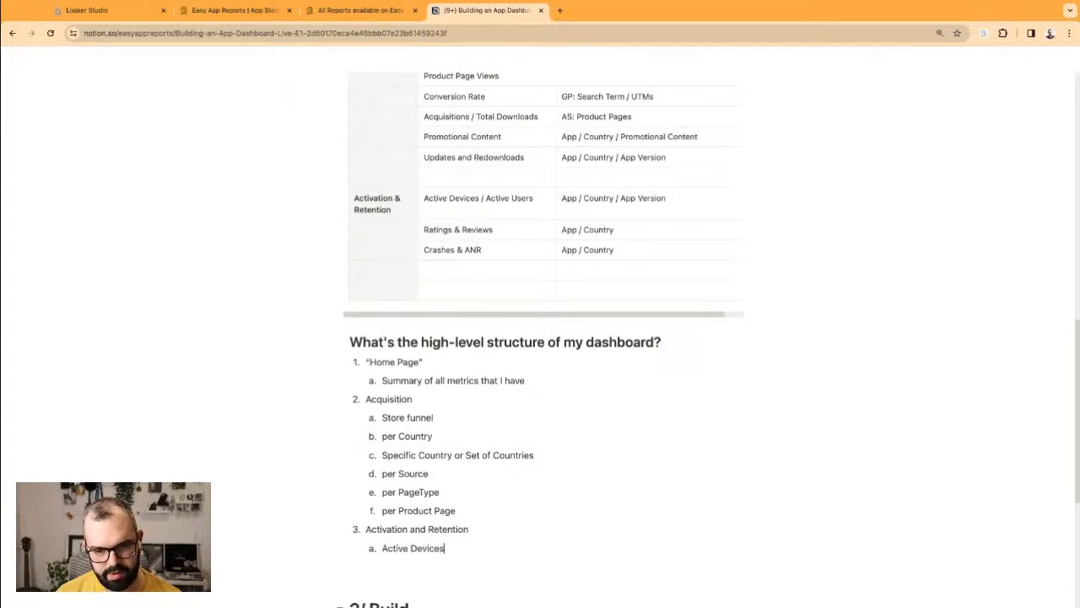
pyautogui.press('Return')
pyautogui.write('Rait')
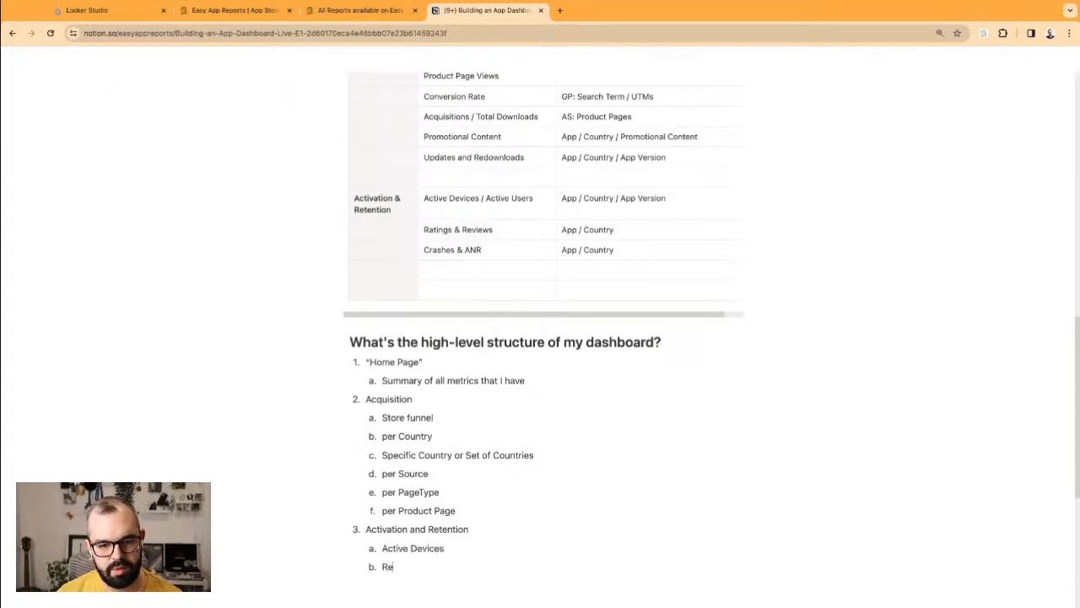
pyautogui.press('BackSpace')
pyautogui.press('BackSpace')
pyautogui.write('ting')
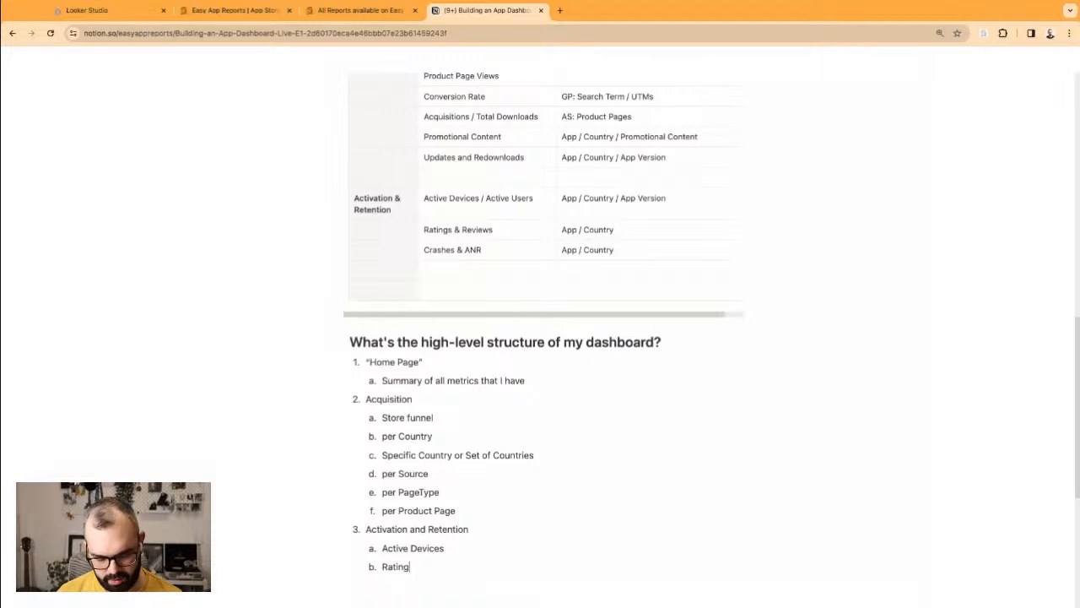
pyautogui.write('s & Reviews')
# Step: Add 'Crashes & ANR' as the third Activation and Retention item
pyautogui.press('Return')
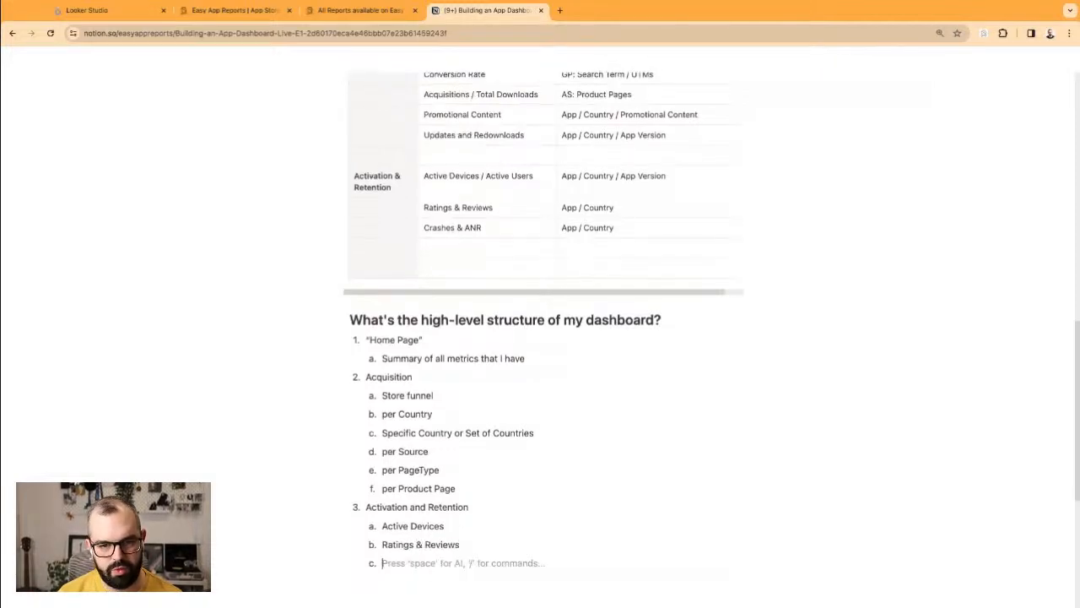
pyautogui.write('Crashes')
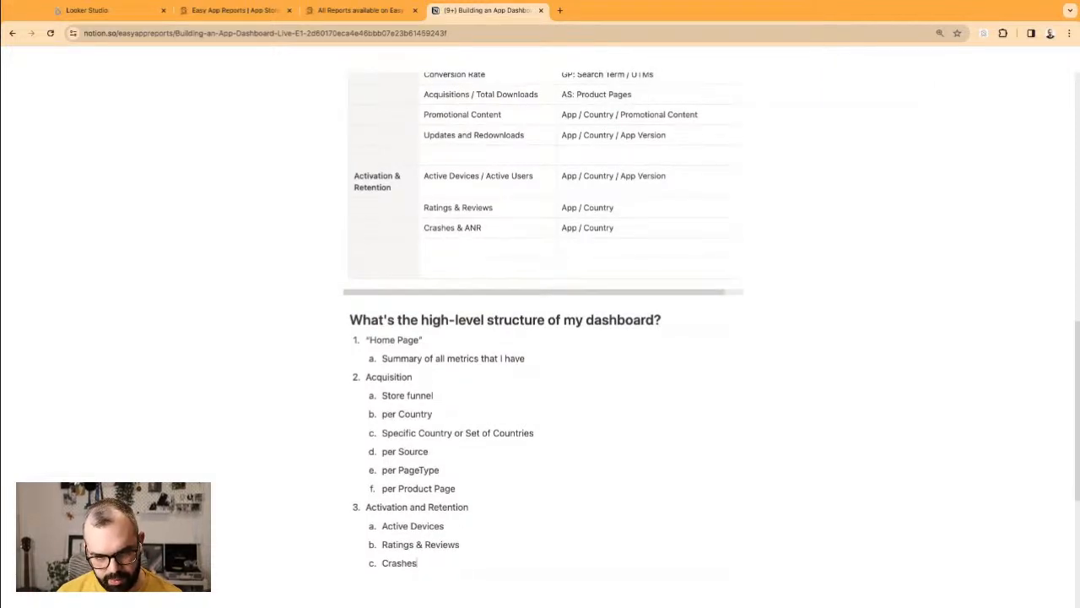
pyautogui.press('BackSpace')
pyautogui.press('BackSpace')
pyautogui.press('BackSpace')
pyautogui.write('shes & ANR')
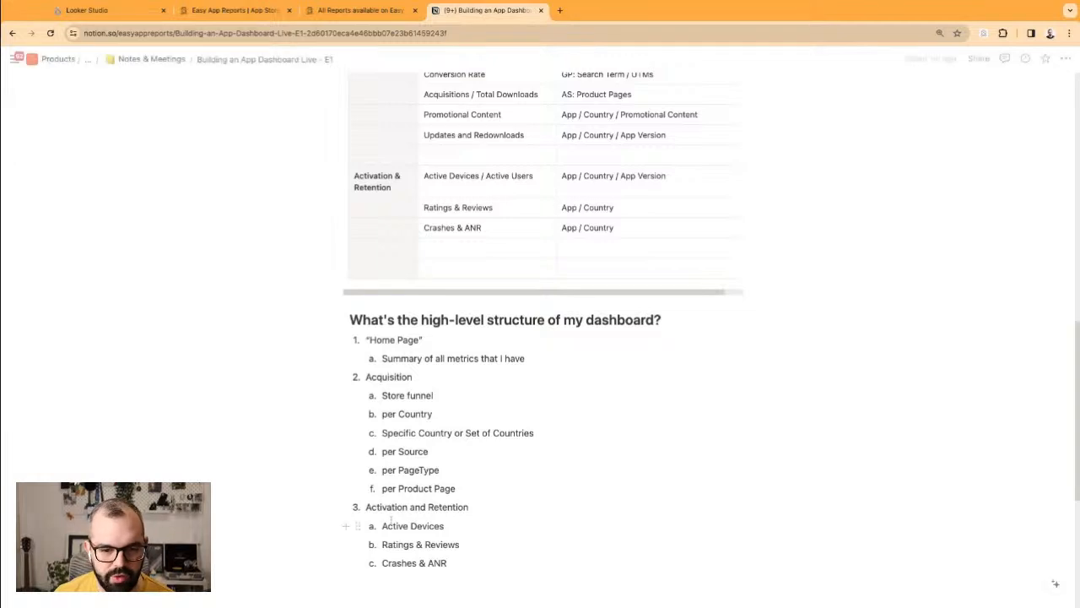
pyautogui.tripleClick(471, 565)
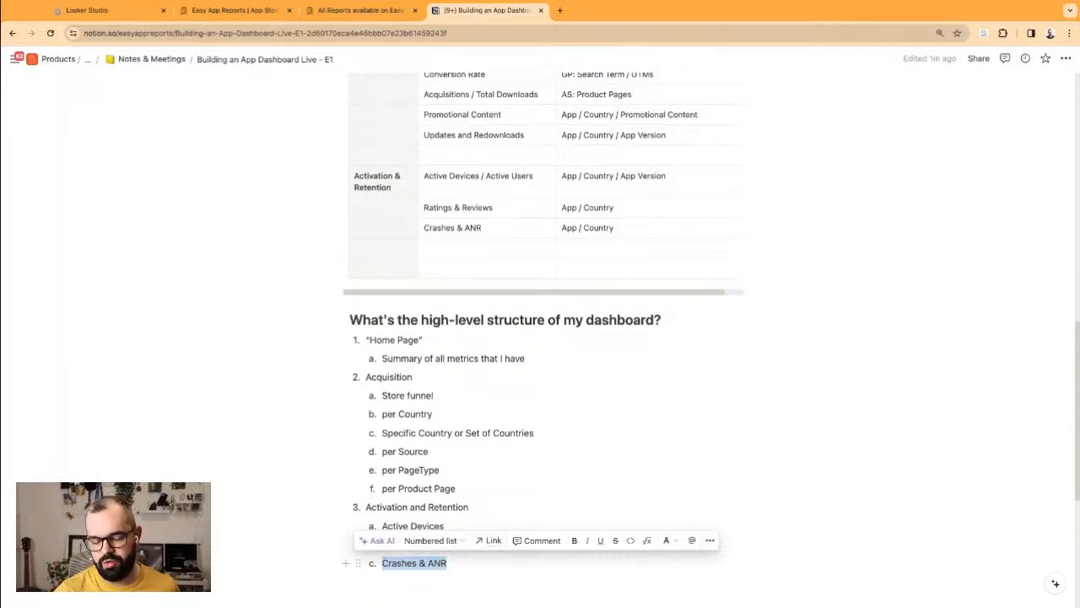
pyautogui.press('Right')
pyautogui.moveTo(461, 564); pyautogui.dragTo(382, 563)
pyautogui.click(531, 565)
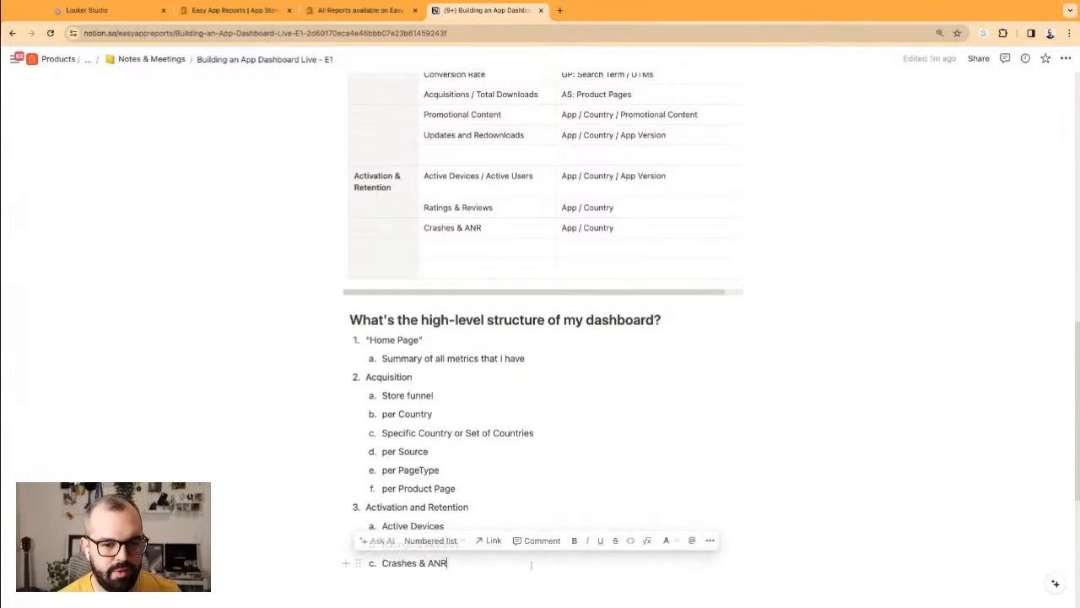
pyautogui.click(468, 389)
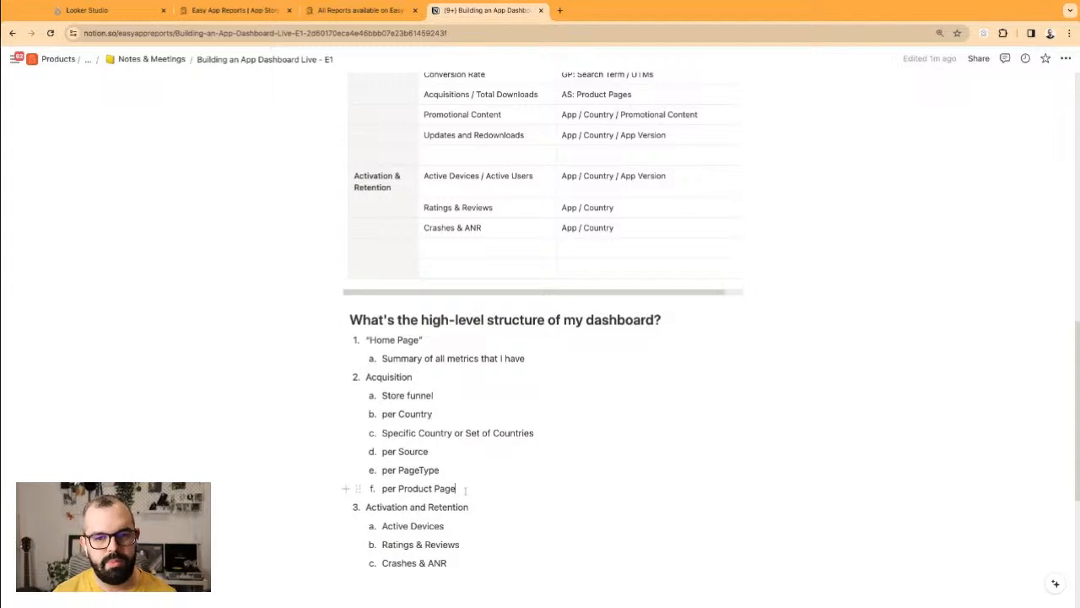
# Step: Add an 'Updates and Redownloads' item after per Product Page in the Acquisition section
pyautogui.press('Return')
pyautogui.write('Updat')
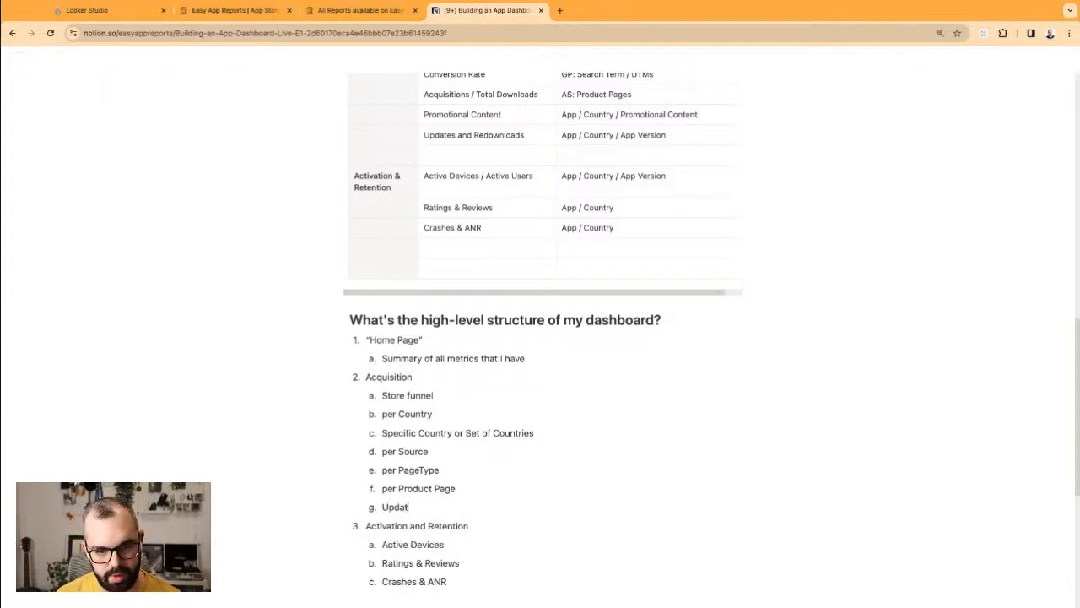
pyautogui.write('es and Redown')
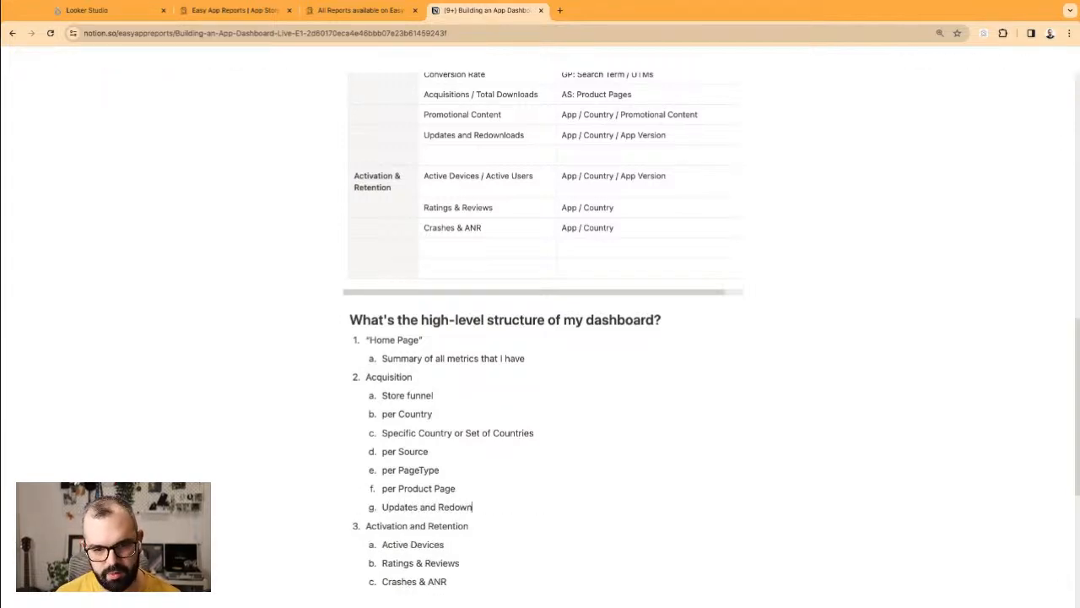
pyautogui.write('loads')
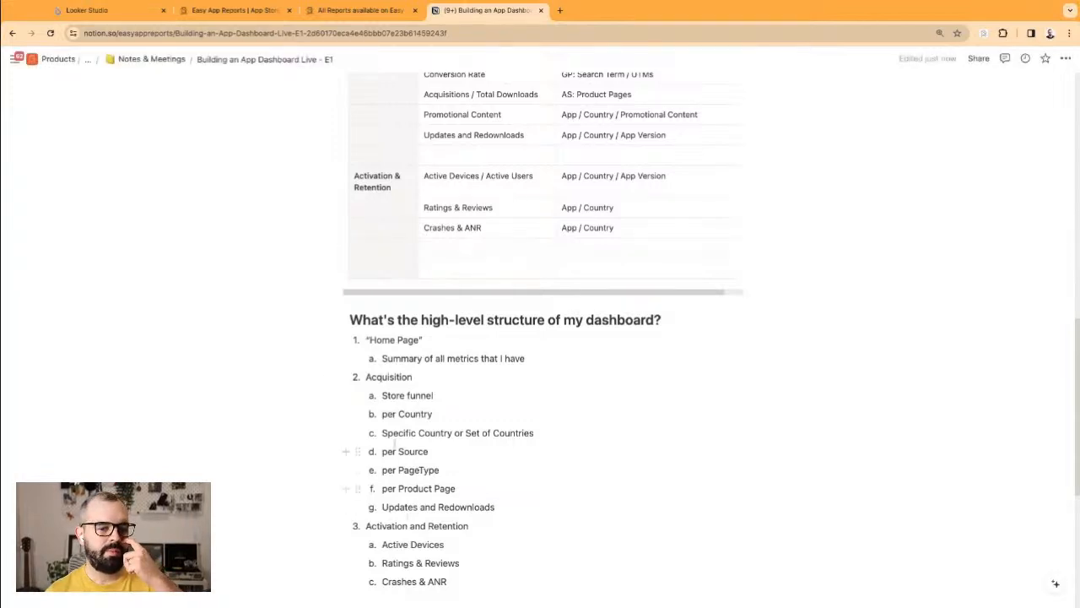
pyautogui.moveTo(383, 395); pyautogui.dragTo(522, 515)
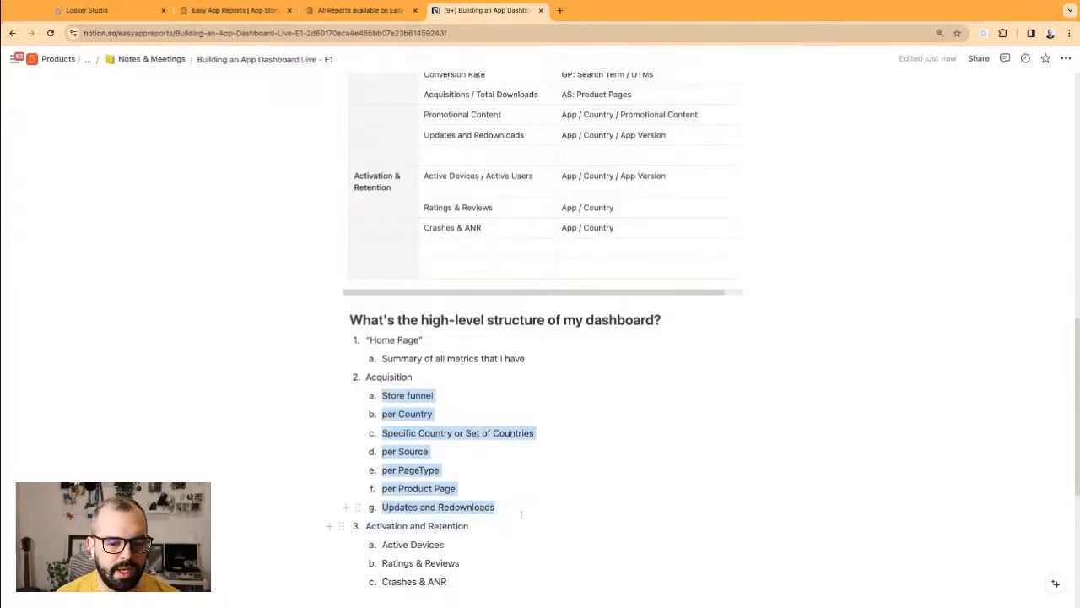
pyautogui.click(521, 514)
pyautogui.moveTo(383, 414); pyautogui.dragTo(487, 412)
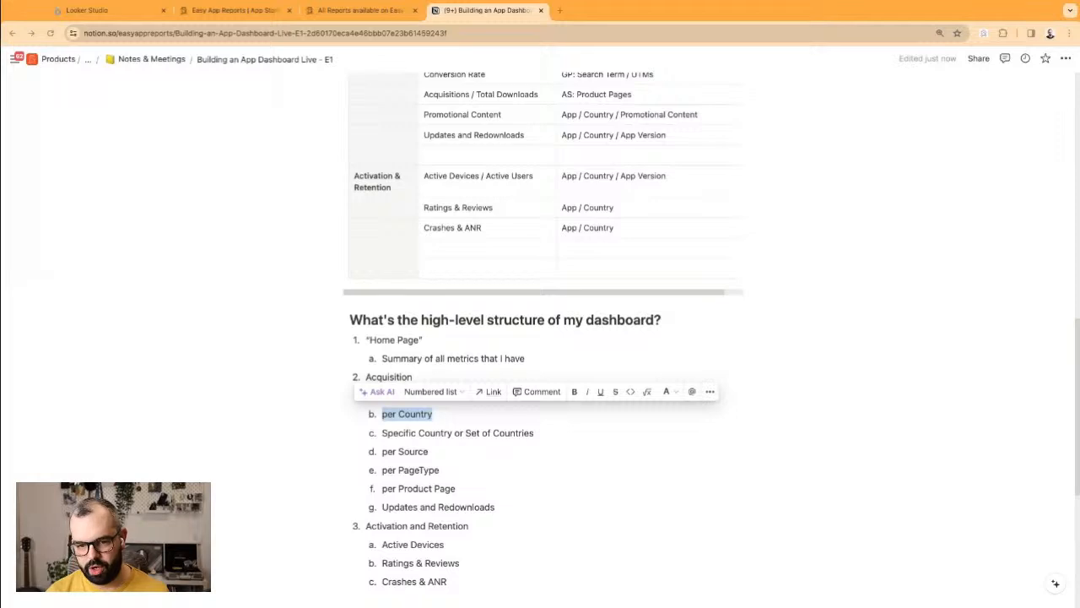
pyautogui.click(396, 341)
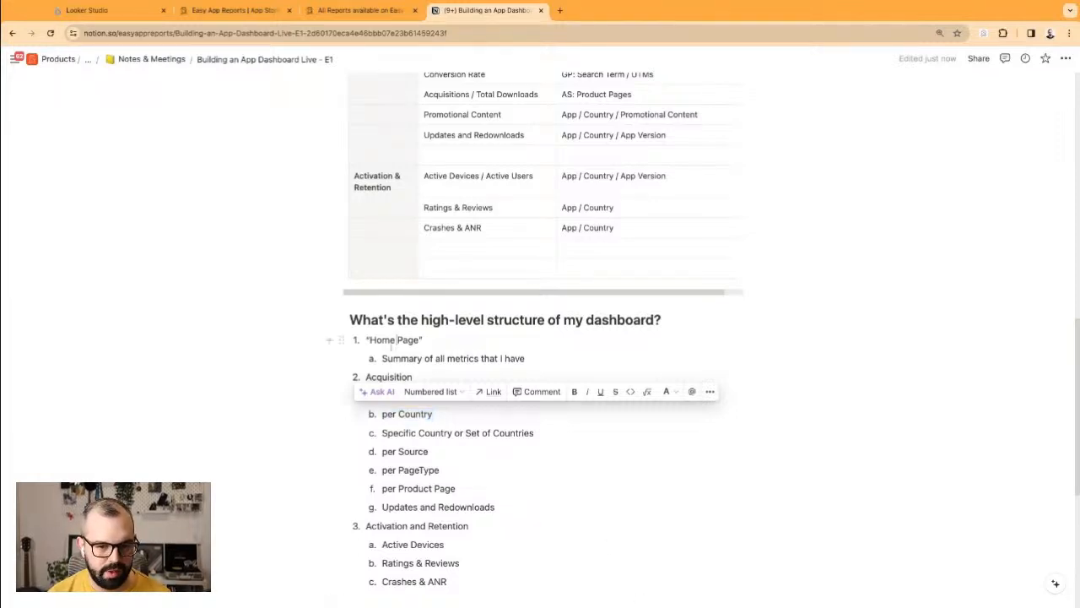
# Step: Review the finished outline, then switch to the wiki's All Reports available article
pyautogui.moveTo(369, 339); pyautogui.dragTo(508, 462)
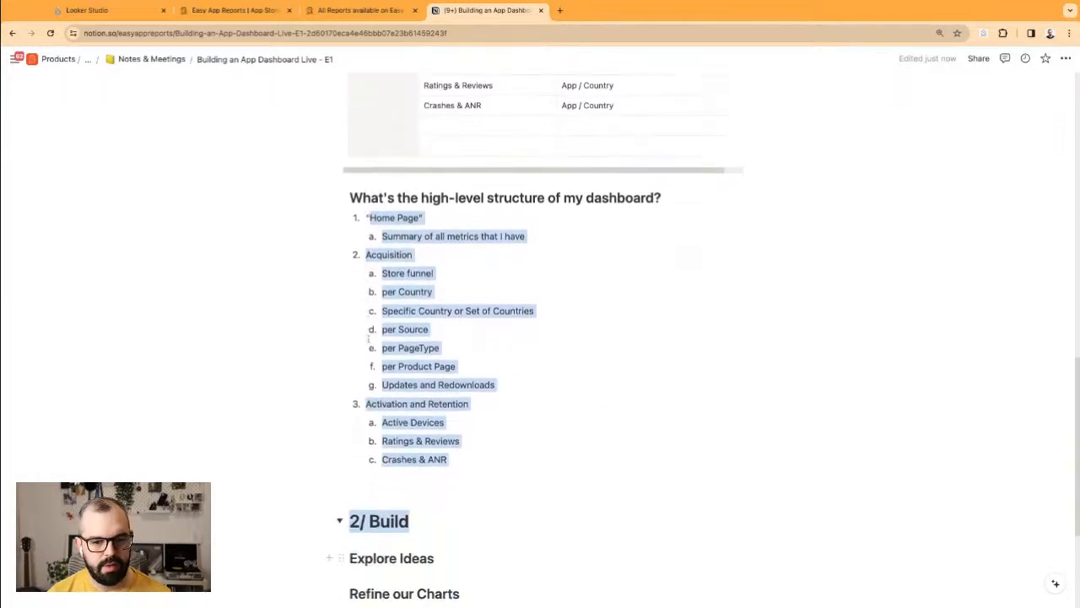
pyautogui.scroll(2, 507, 462)
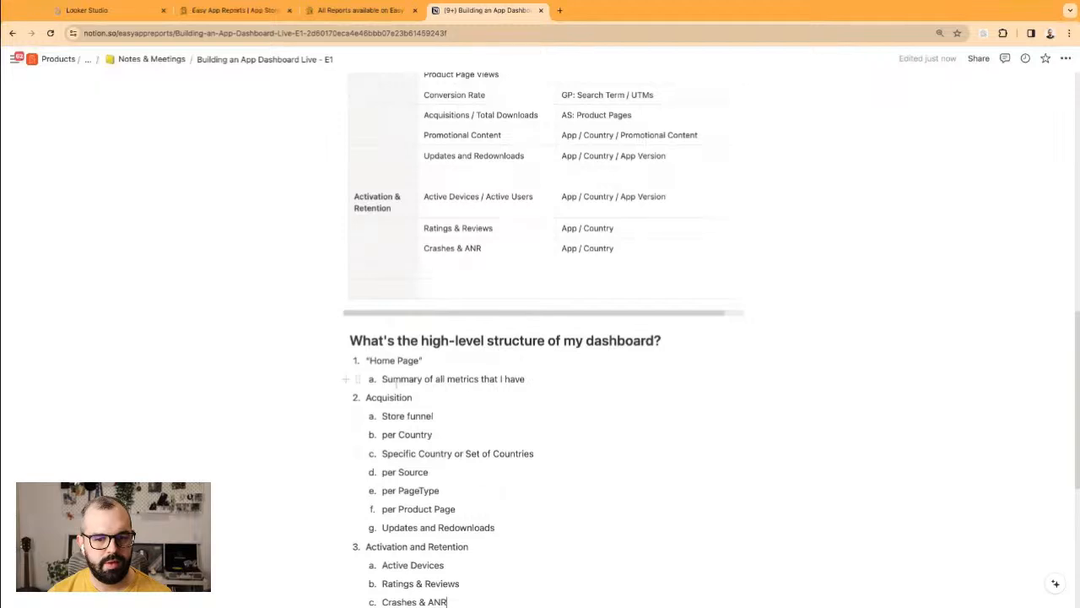
pyautogui.moveTo(403, 380); pyautogui.dragTo(496, 527)
pyautogui.click(495, 527)
pyautogui.scroll(-1, 506, 507)
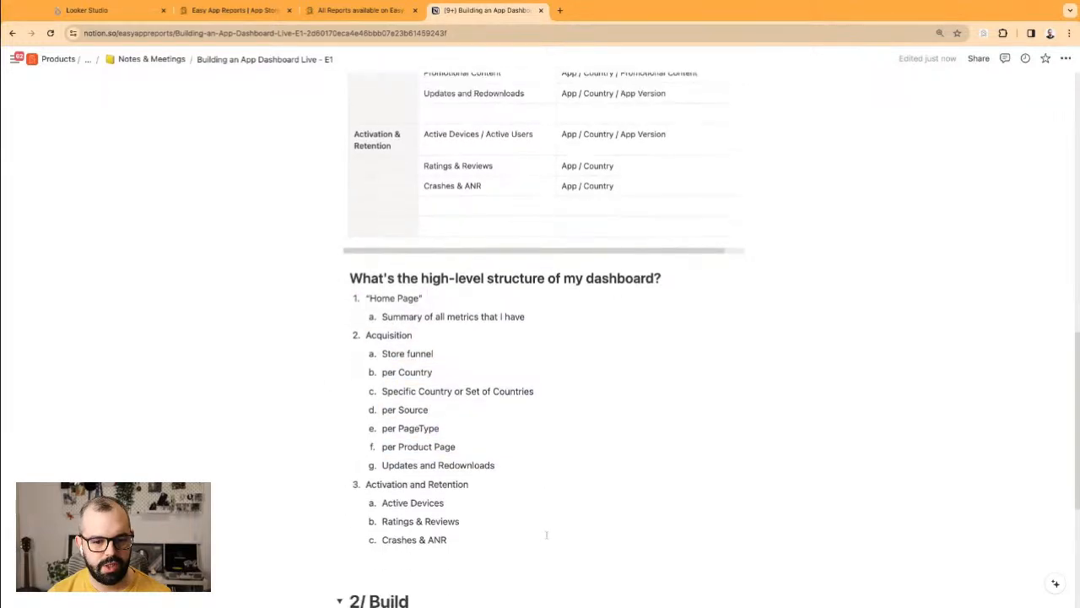
pyautogui.click(517, 515)
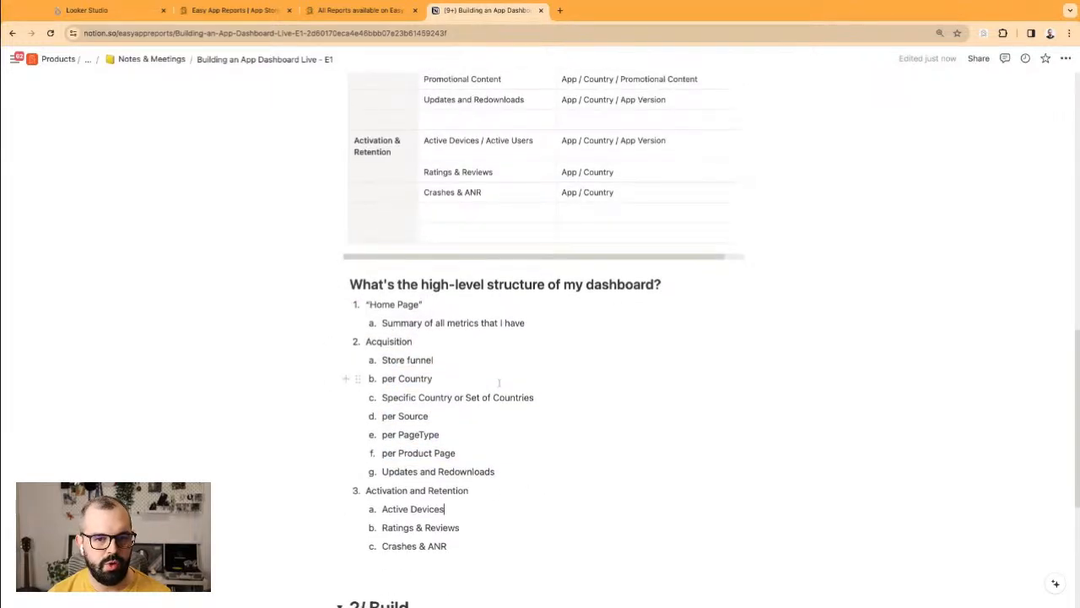
pyautogui.scroll(1, 500, 392)
pyautogui.click(371, 11)
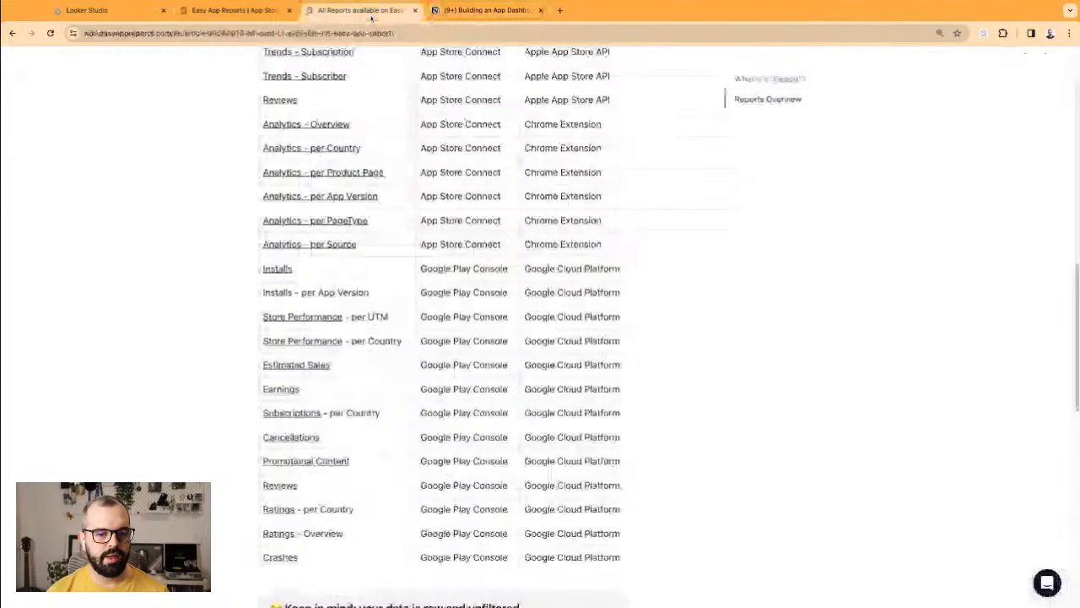
# Step: Return to the Notion plan page and highlight the free (non-monetized) app or game use case in 1/ Plan
pyautogui.click(454, 14)
pyautogui.scroll(5, 455, 189)
pyautogui.scroll(5, 455, 189)
pyautogui.moveTo(409, 299); pyautogui.dragTo(556, 299)
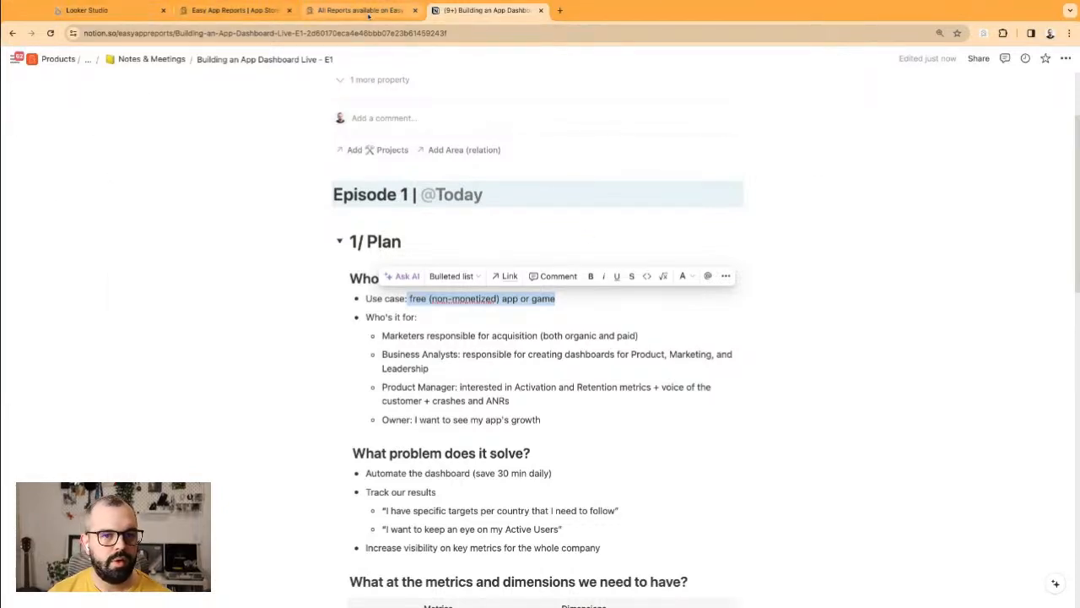
# Step: Review the 2/ Build section's Explore Ideas heading, then switch to Looker Studio's reports home
pyautogui.scroll(-5, 540, 338)
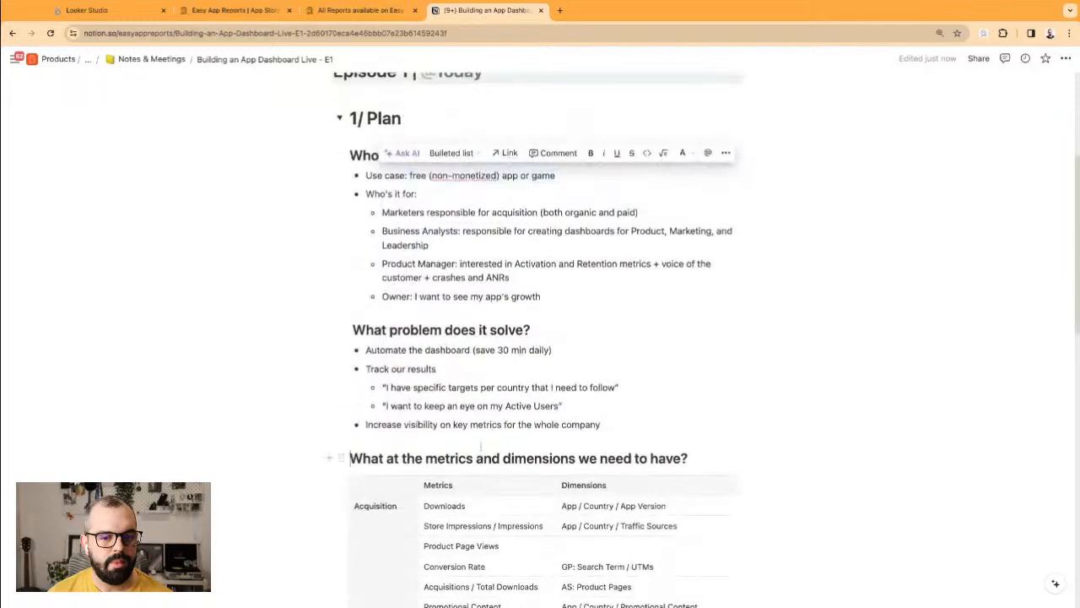
pyautogui.scroll(-7, 427, 321)
pyautogui.click(427, 313)
pyautogui.tripleClick(391, 351)
pyautogui.click(451, 352)
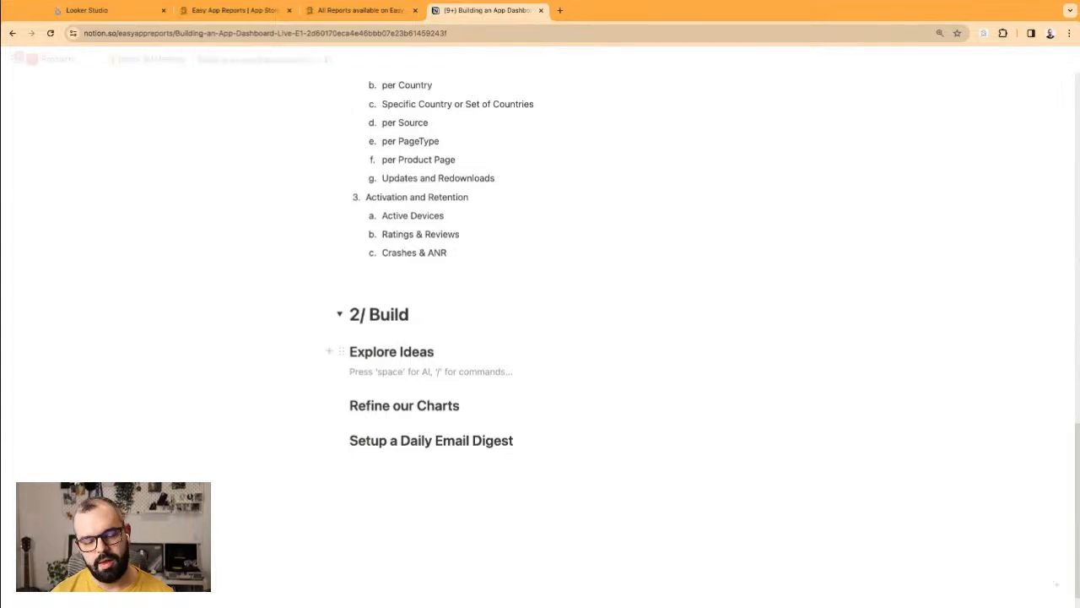
pyautogui.click(114, 13)
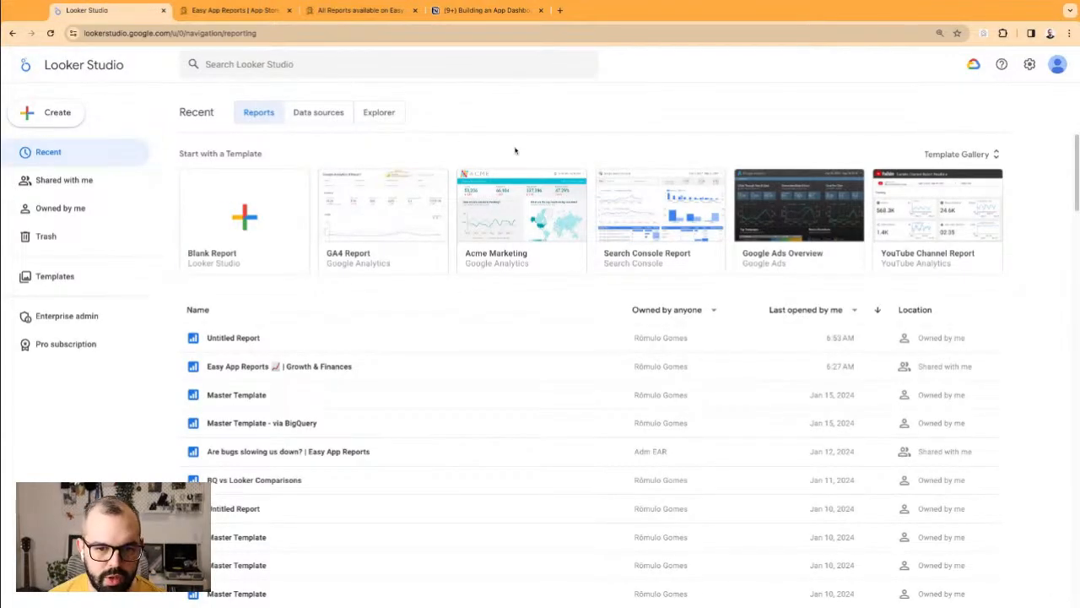
# Step: Switch to the easyappreports.com homepage tab
pyautogui.click(235, 10)
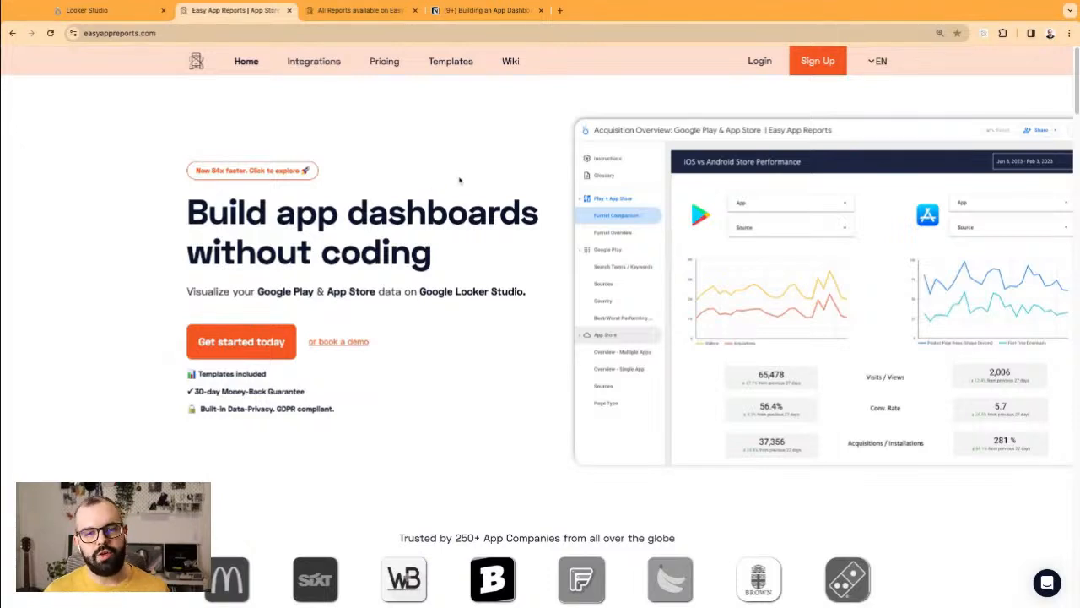
# Step: Attempt to sign in on the subscriber login page, going back after the error page
pyautogui.click(759, 62)
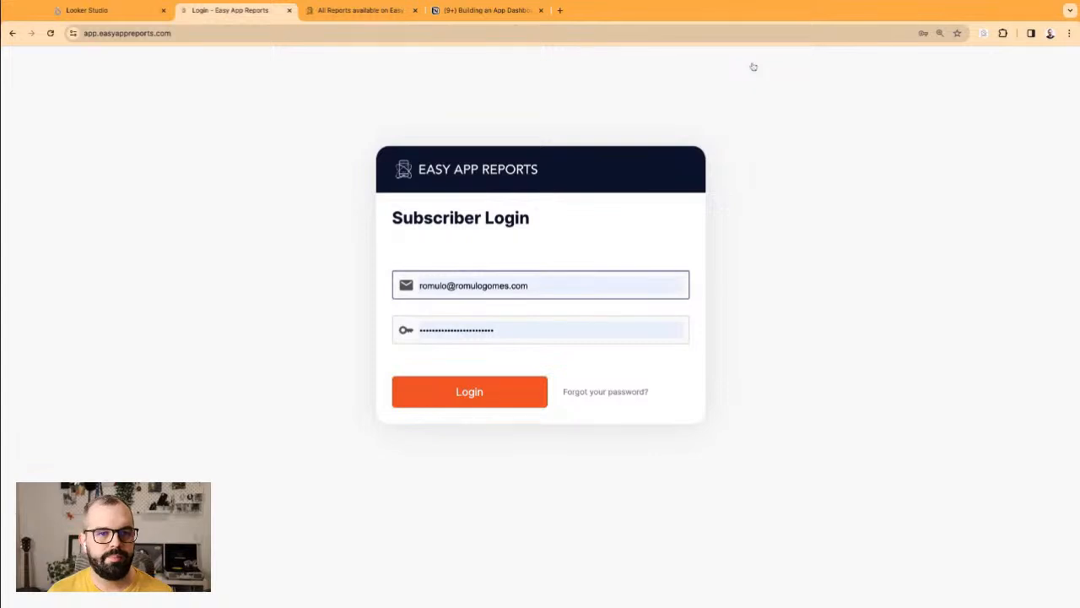
pyautogui.click(470, 398)
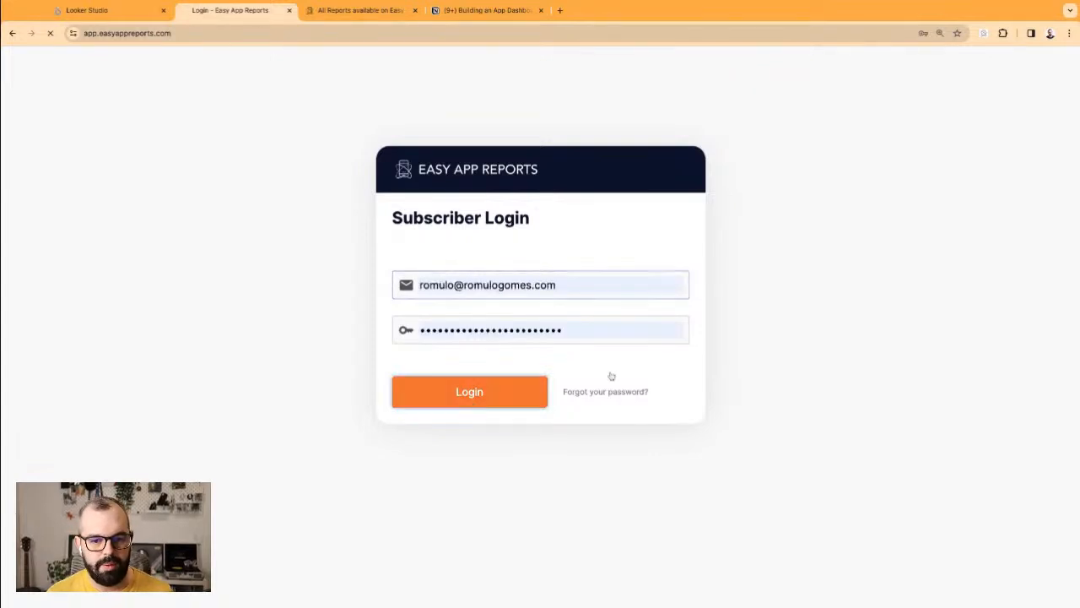
pyautogui.click(12, 33)
pyautogui.click(828, 181)
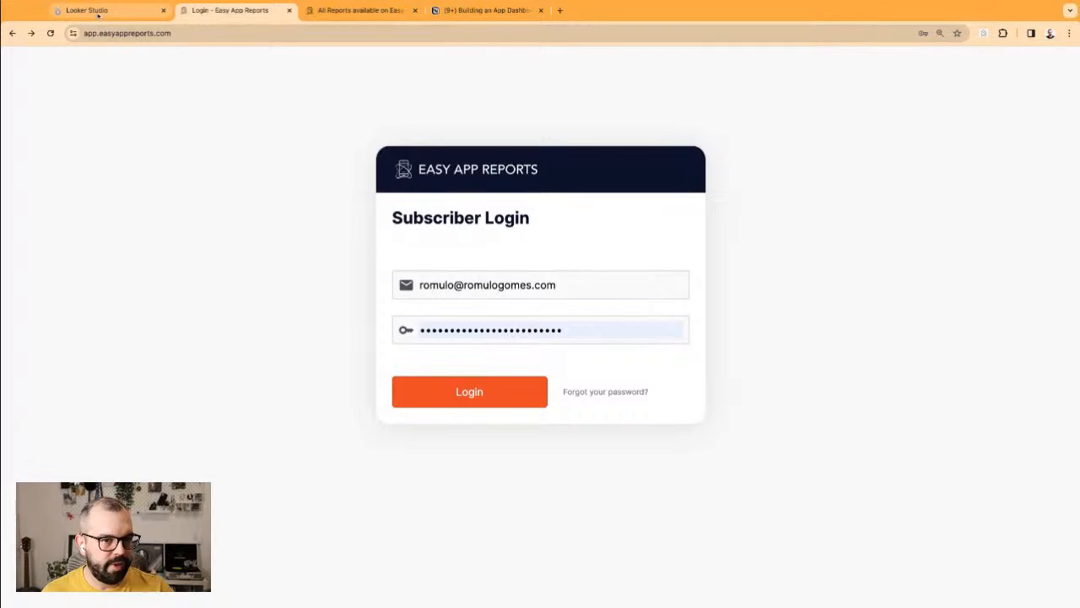
# Step: Glance at the reports list, return to Looker Studio, then move to the reports wiki
pyautogui.click(345, 17)
pyautogui.click(244, 12)
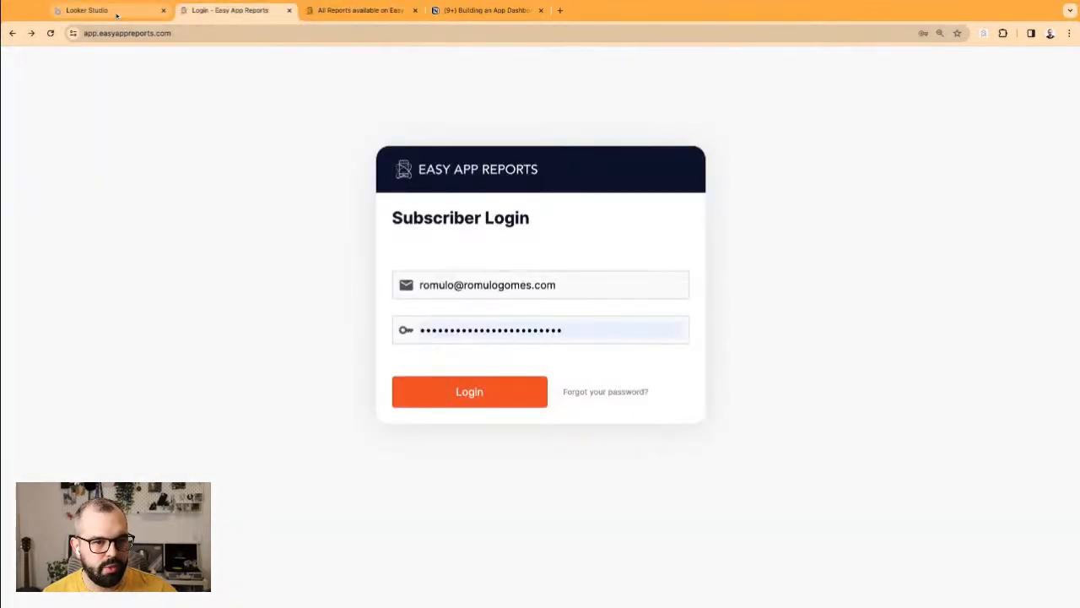
pyautogui.click(116, 14)
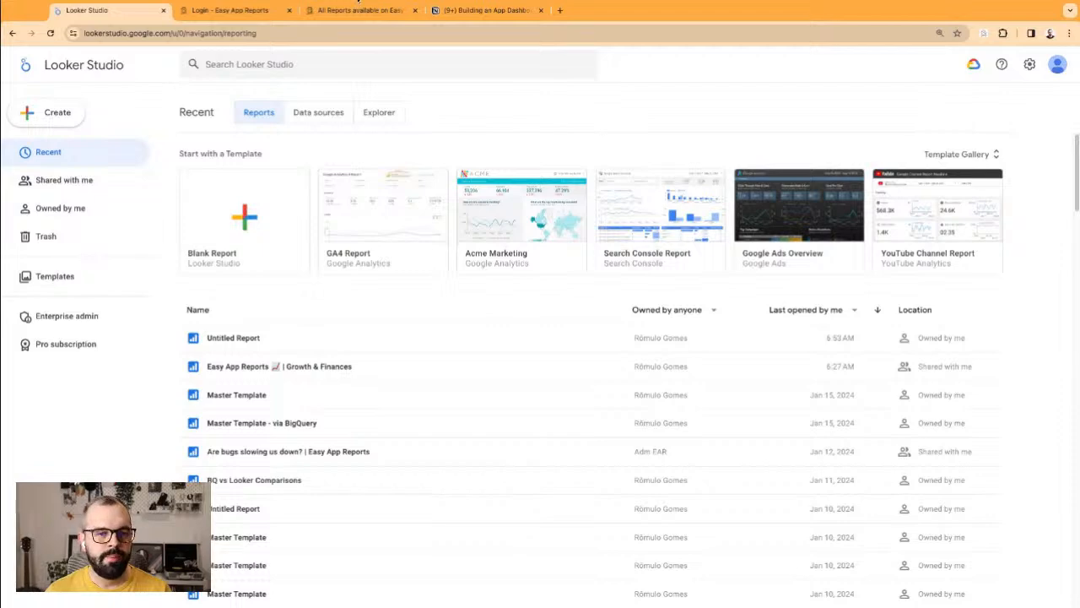
pyautogui.click(363, 10)
pyautogui.click(437, 10)
pyautogui.scroll(3, 340, 239)
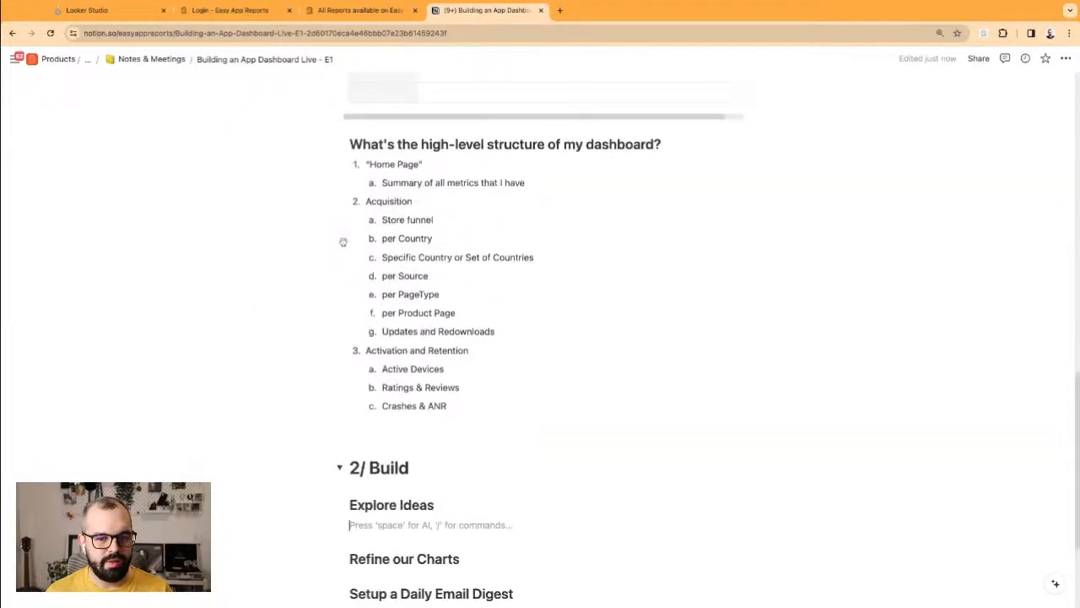
pyautogui.click(434, 180)
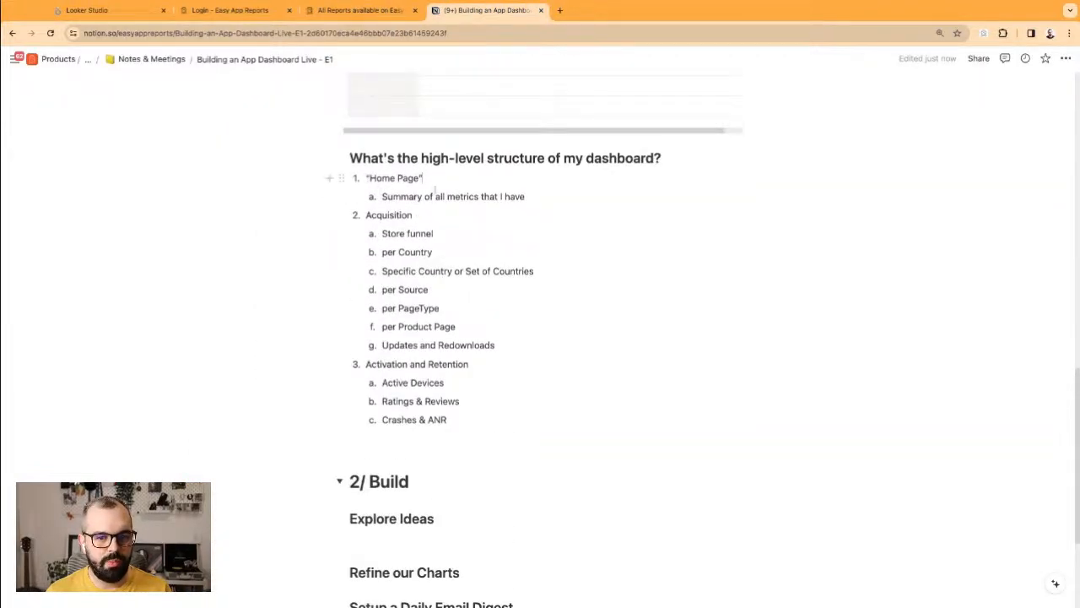
pyautogui.tripleClick(424, 197)
pyautogui.moveTo(366, 215); pyautogui.dragTo(448, 420)
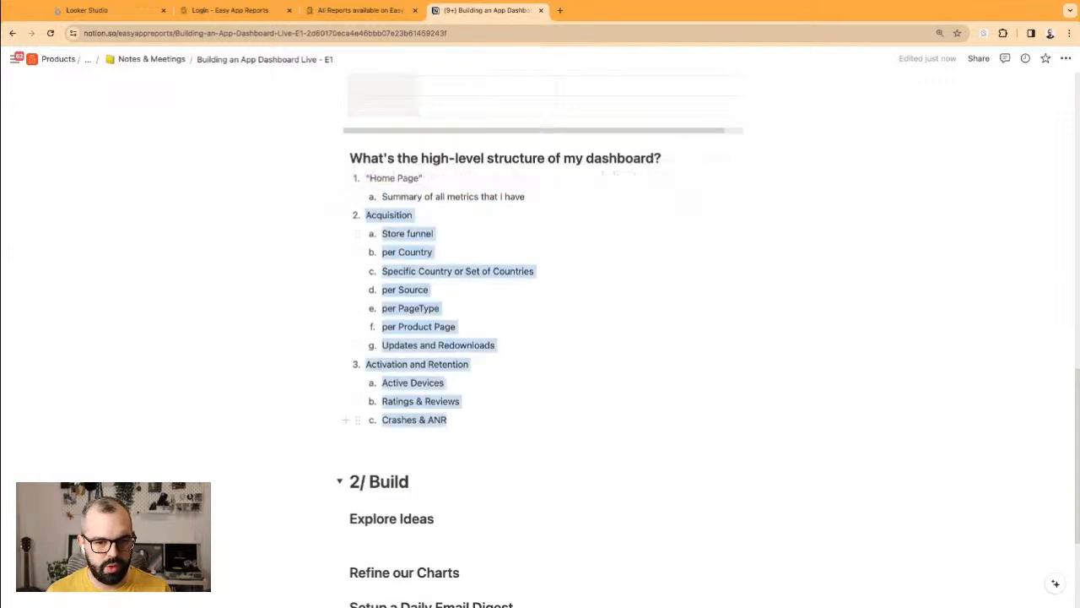
pyautogui.tripleClick(401, 179)
pyautogui.moveTo(389, 197); pyautogui.dragTo(366, 178)
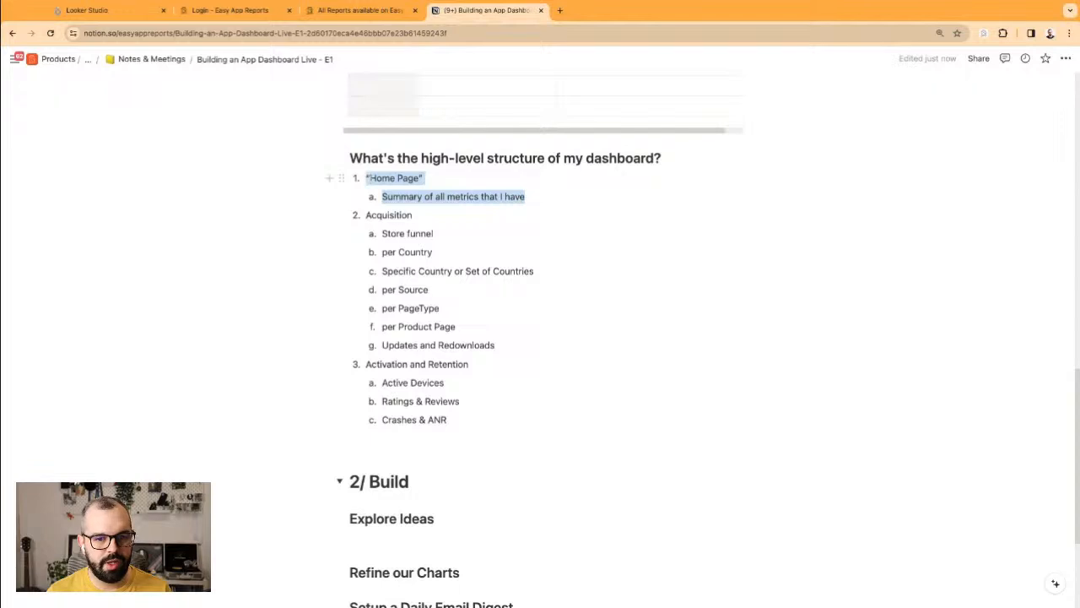
pyautogui.click(422, 196)
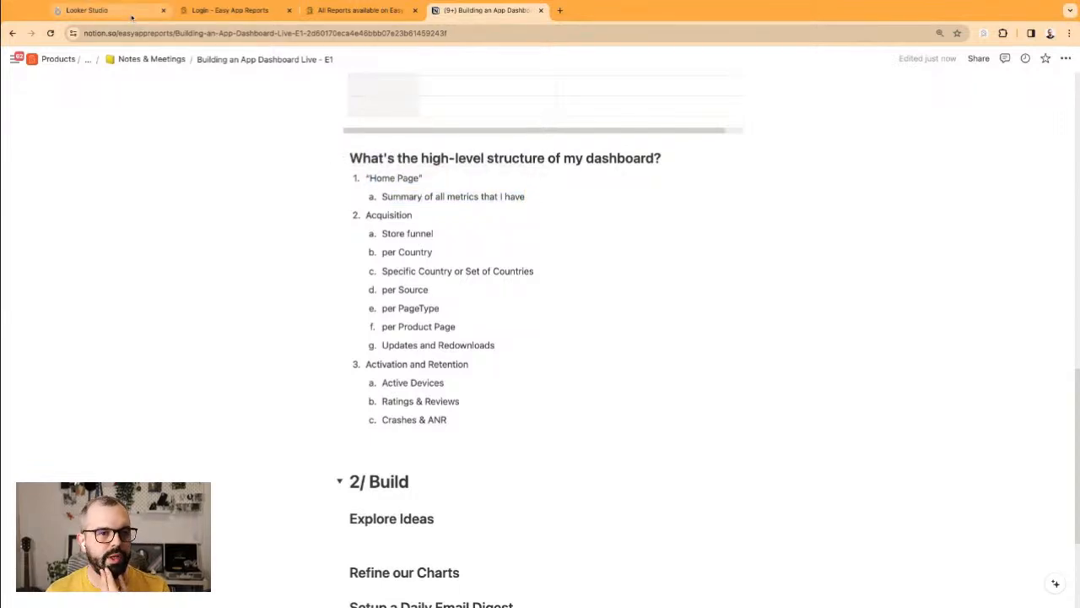
pyautogui.click(131, 16)
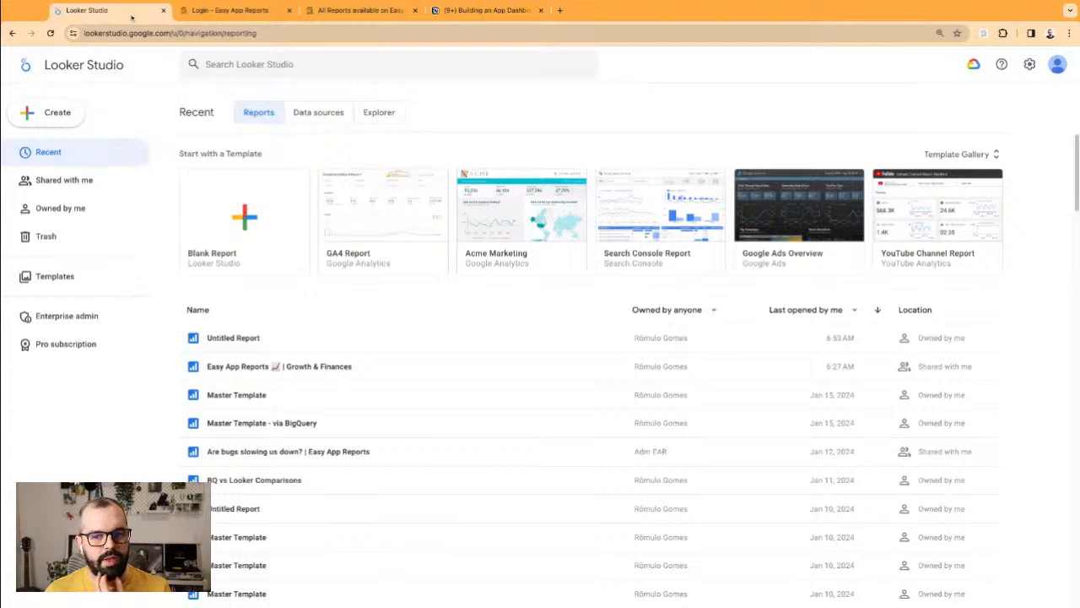
# Step: Choose Create > Data source to open a new Untitled Data Source with the connector gallery
pyautogui.click(59, 115)
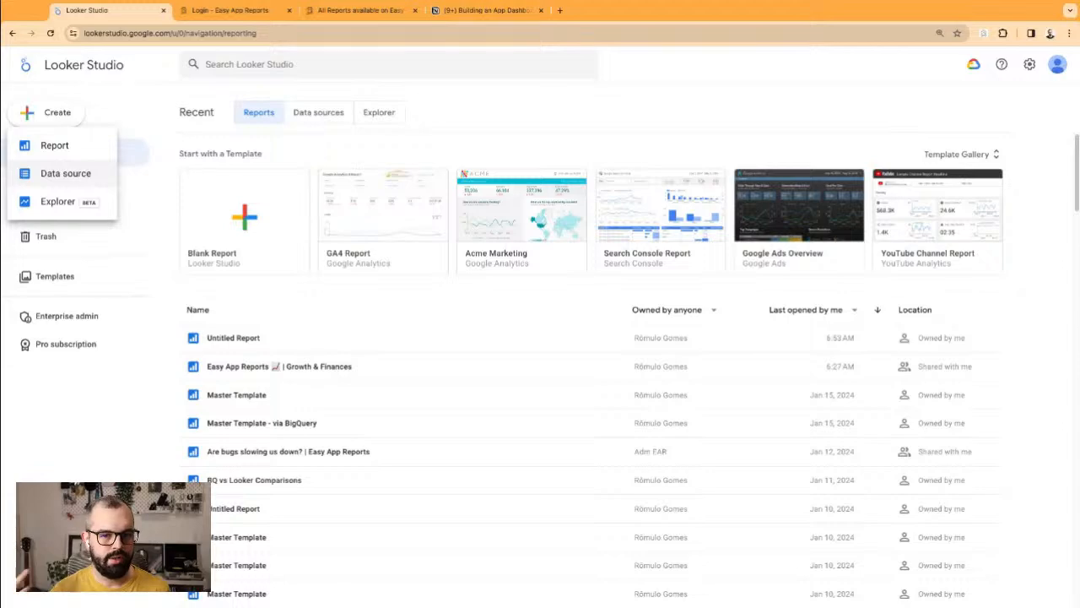
pyautogui.click(66, 173)
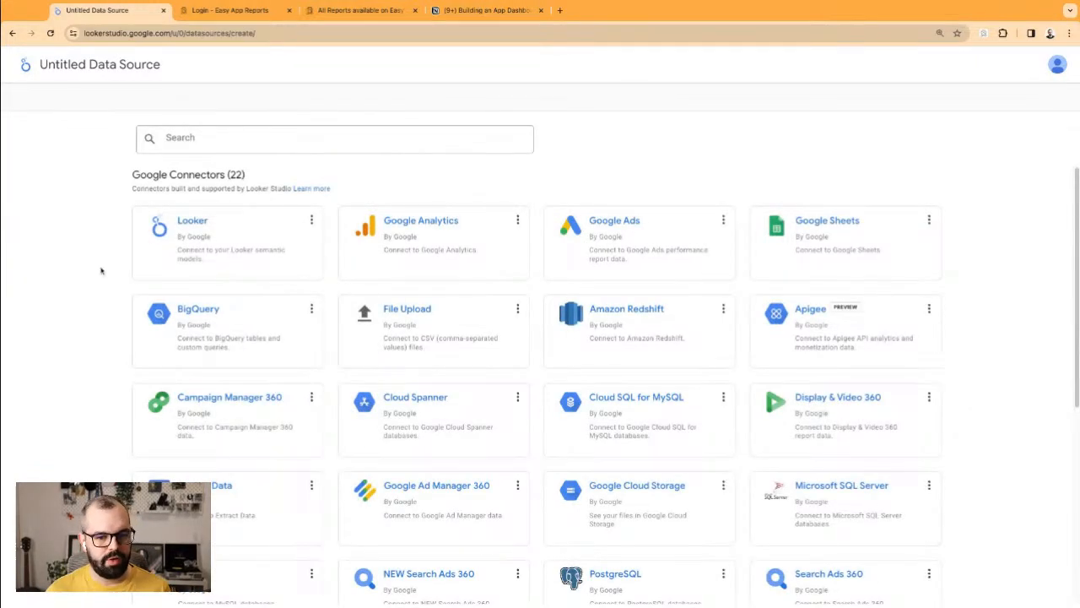
# Step: Search the Looker Studio connector list for 'easy app r'
pyautogui.scroll(-5, 99, 270)
pyautogui.scroll(5, 104, 299)
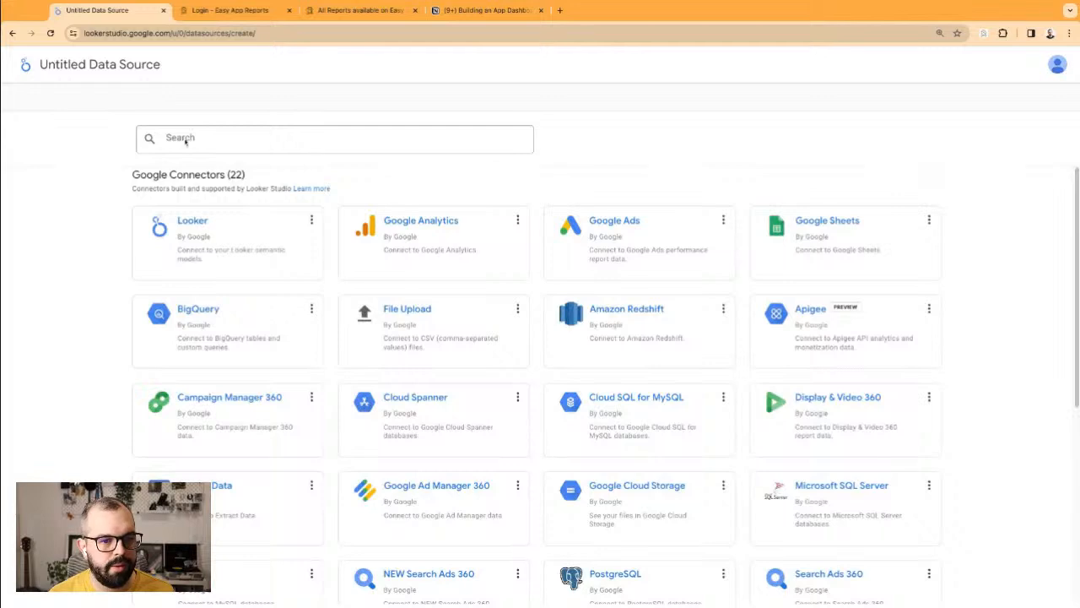
pyautogui.moveTo(65, 226); pyautogui.dragTo(233, 295)
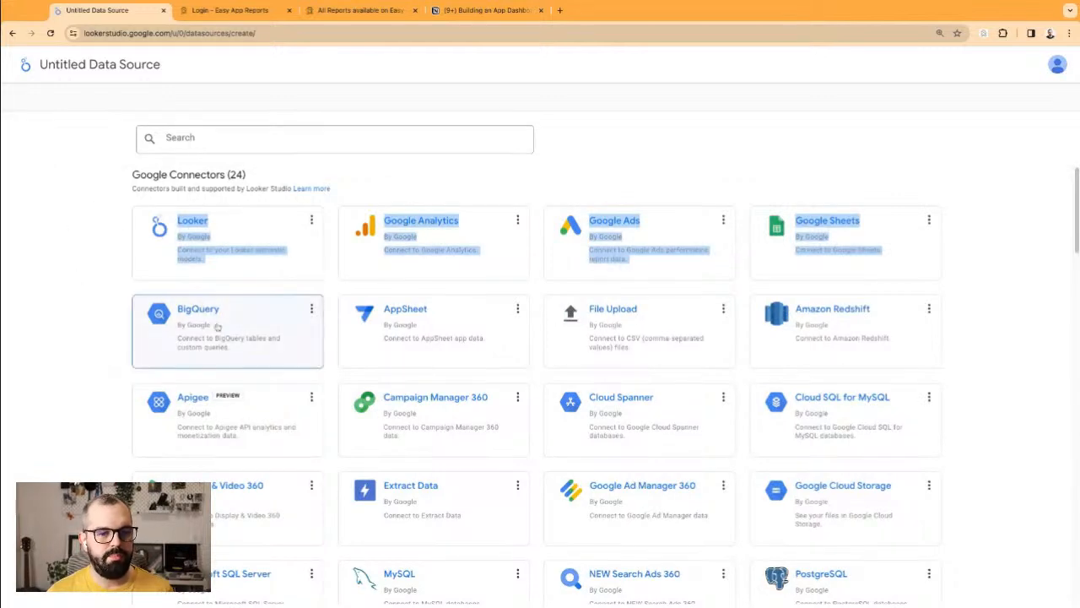
pyautogui.click(227, 144)
pyautogui.write('easy app r')
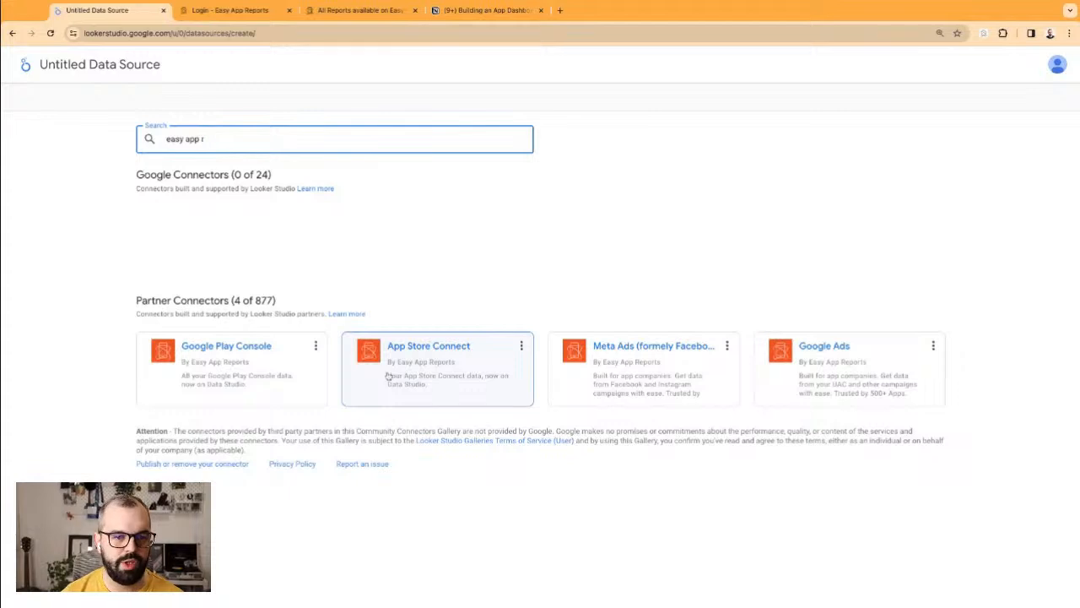
# Step: Clear the connector search and select the BigQuery connector
pyautogui.tripleClick(245, 139)
pyautogui.press('BackSpace')
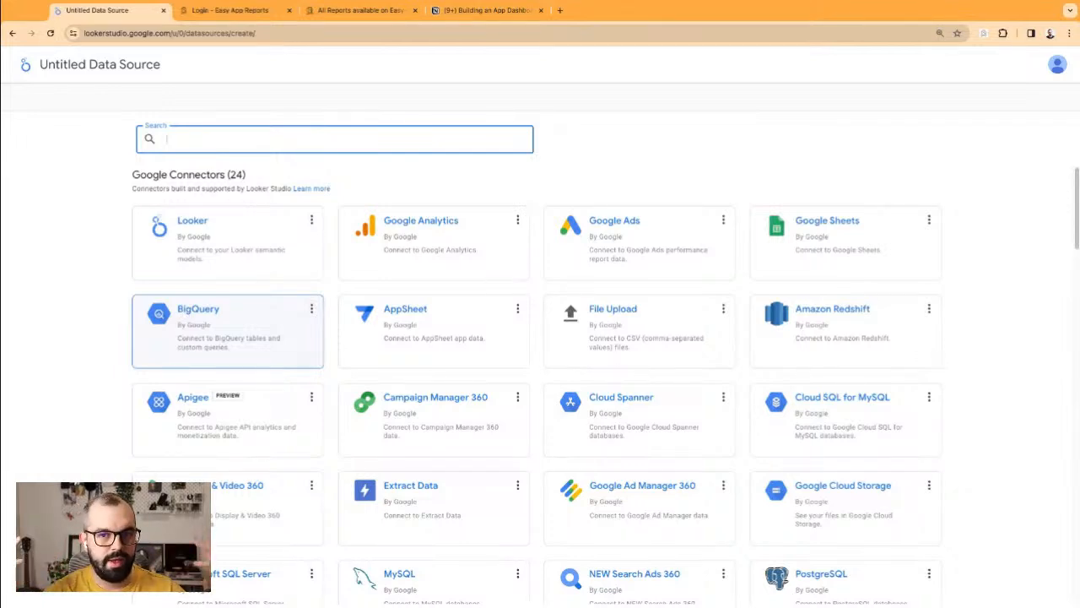
pyautogui.click(178, 318)
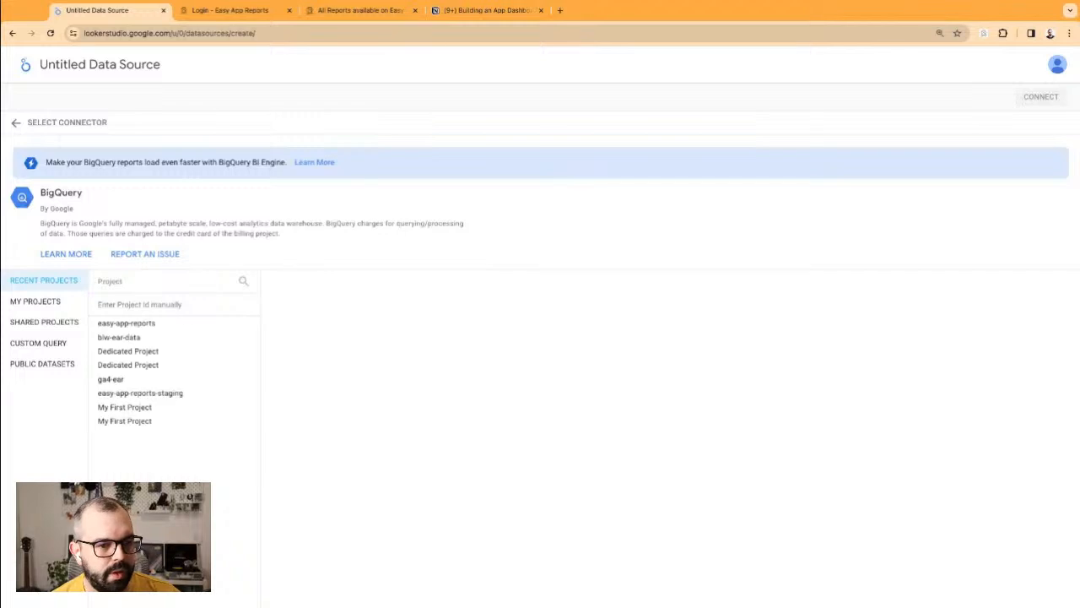
# Step: Pick project easy-app-reports, compare its App Store and ear3_googleads_goog_ads datasets, then settle on ear0_googleplay_goog_play
pyautogui.click(128, 322)
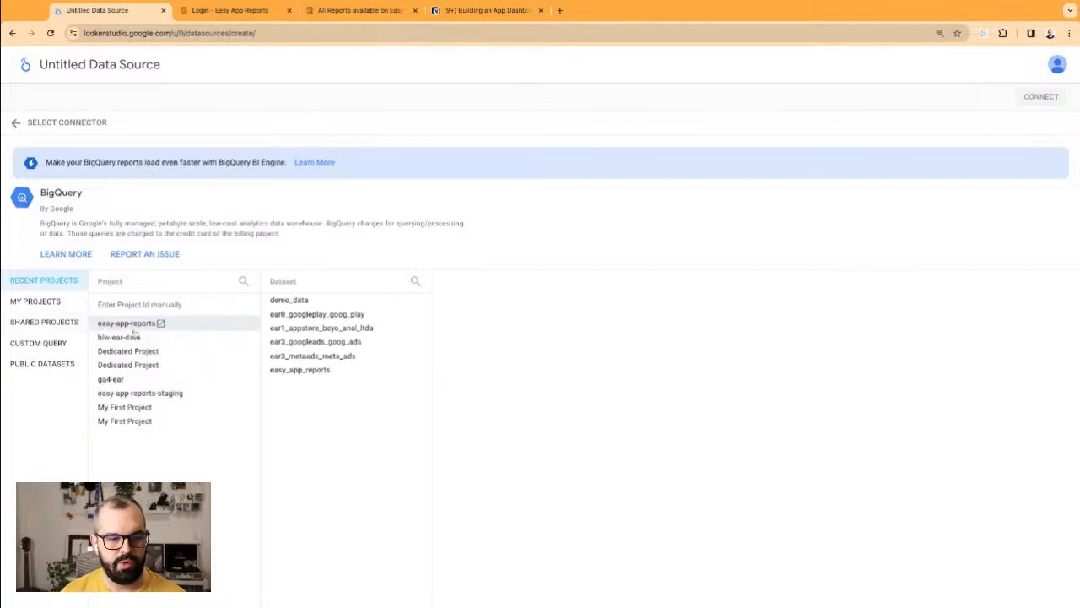
pyautogui.click(355, 314)
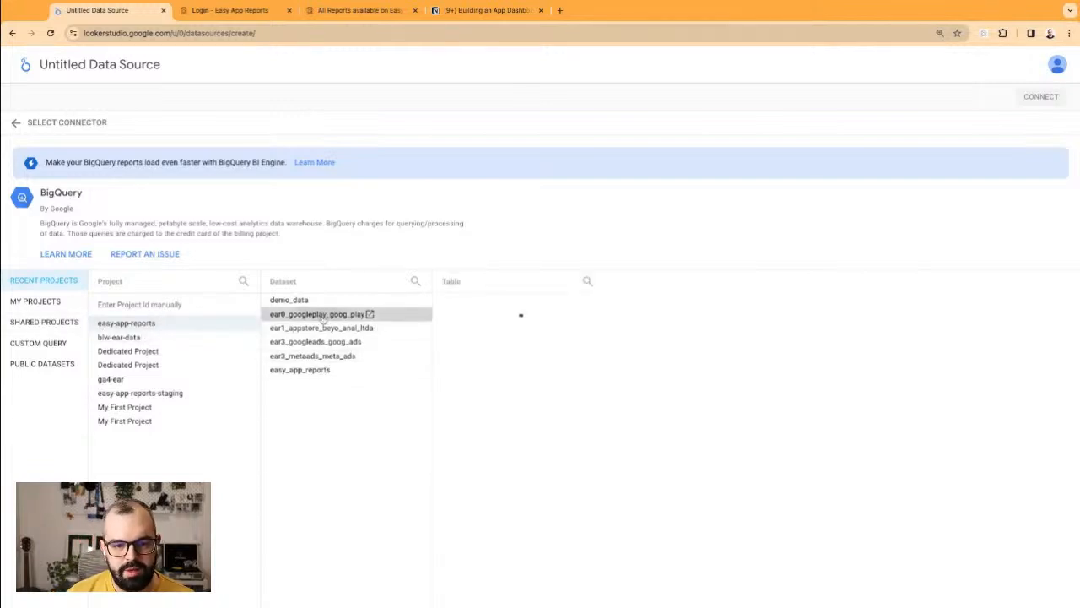
pyautogui.click(320, 329)
pyautogui.click(314, 341)
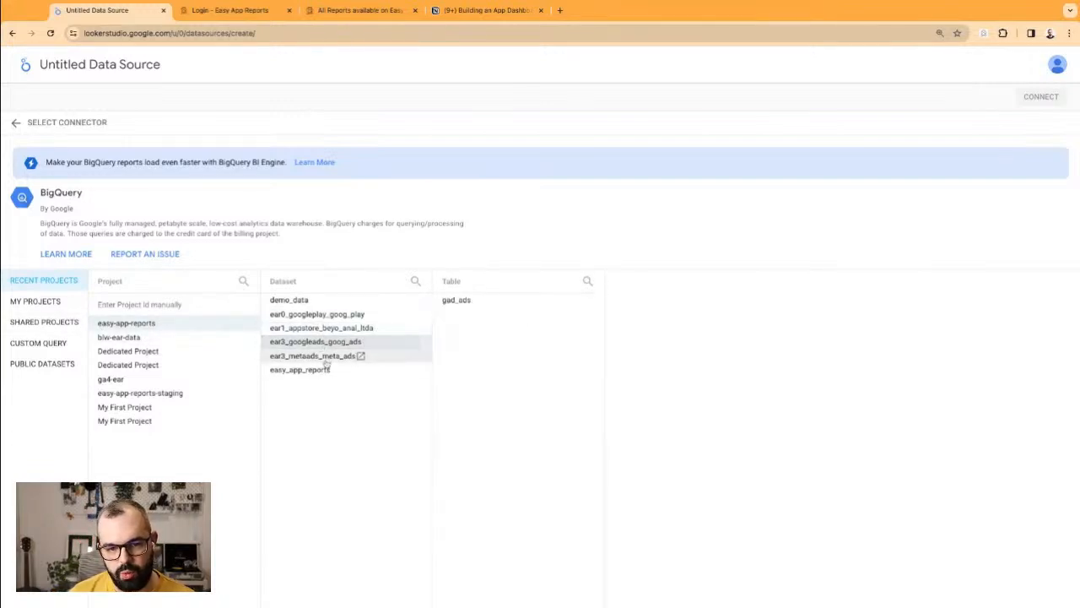
pyautogui.click(302, 314)
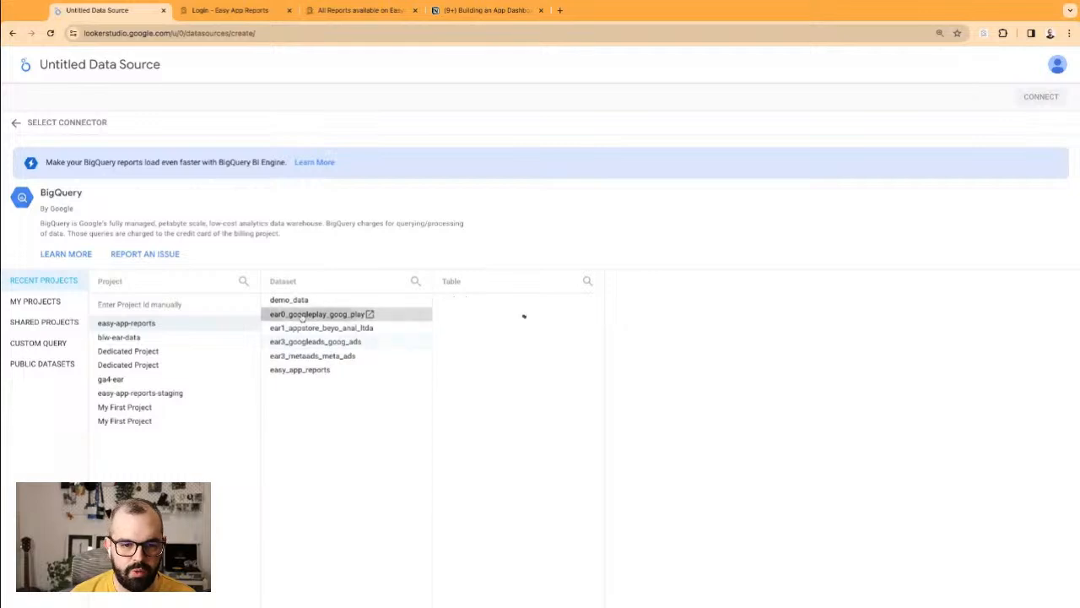
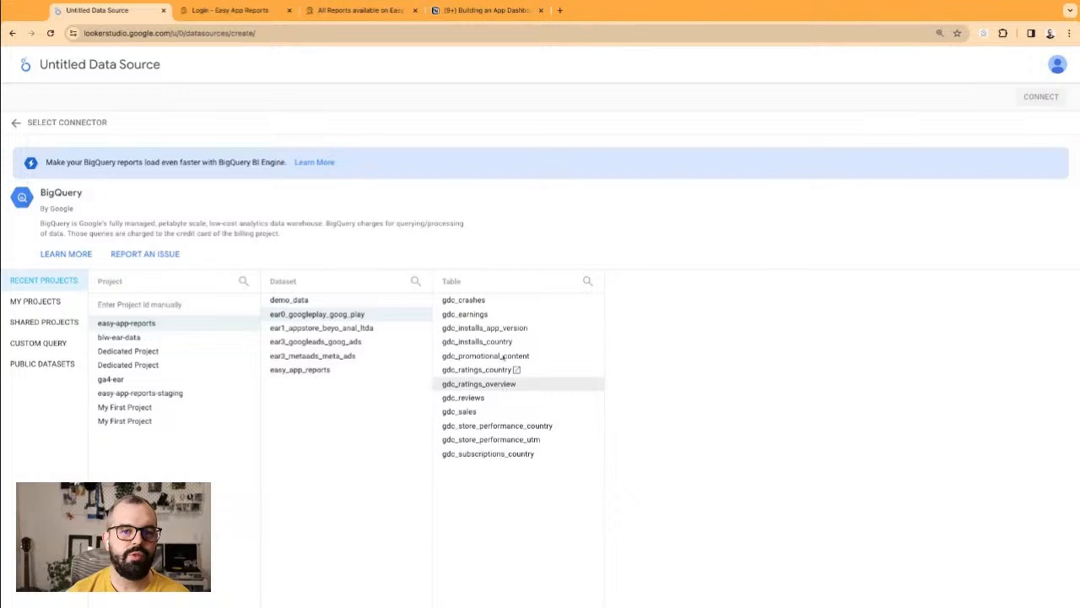
# Step: In the Easy App Reports wiki, open the Google Play Installs Report and review its install fields
pyautogui.click(361, 10)
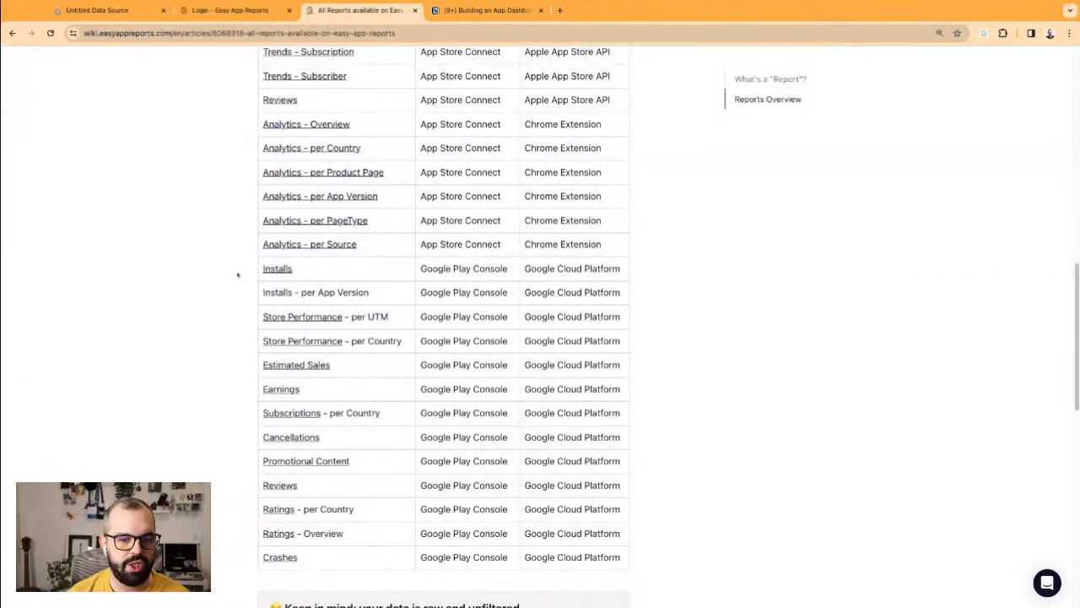
pyautogui.click(270, 225)
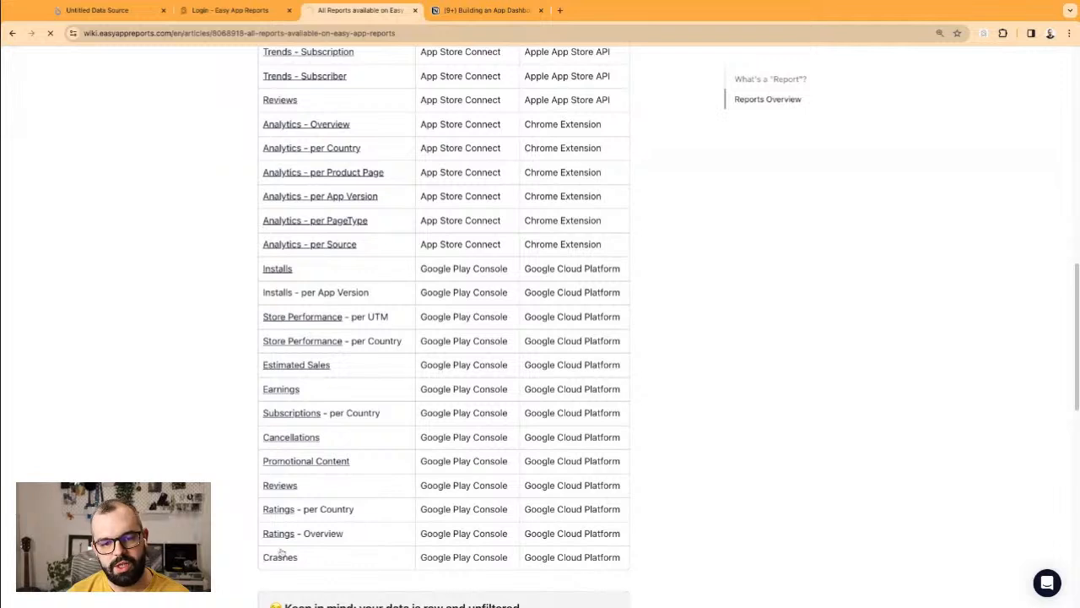
pyautogui.click(277, 268)
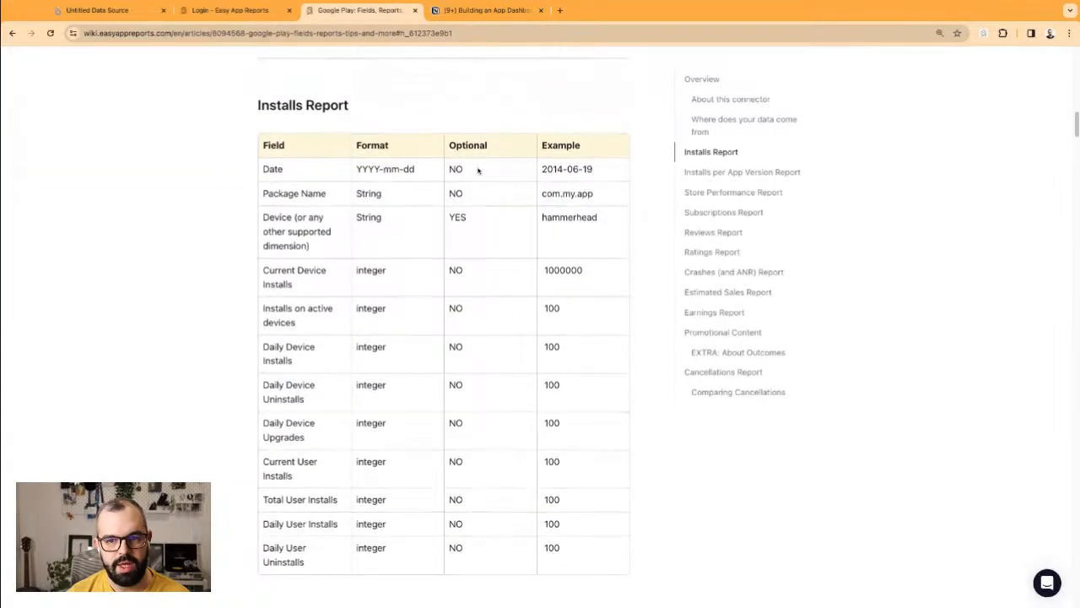
pyautogui.moveTo(279, 98); pyautogui.dragTo(349, 99)
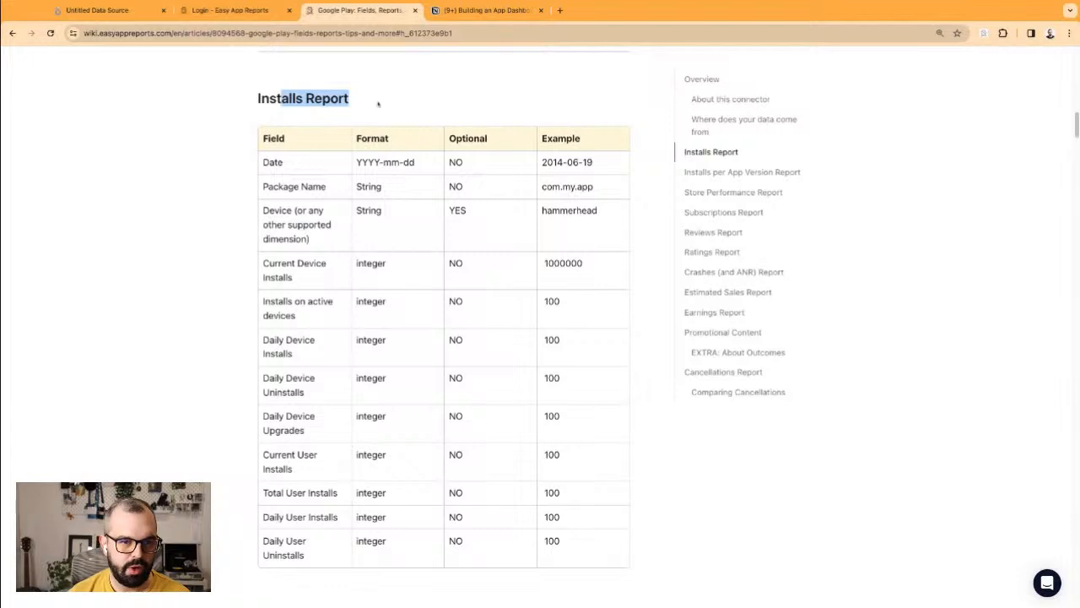
pyautogui.moveTo(281, 184); pyautogui.dragTo(293, 516)
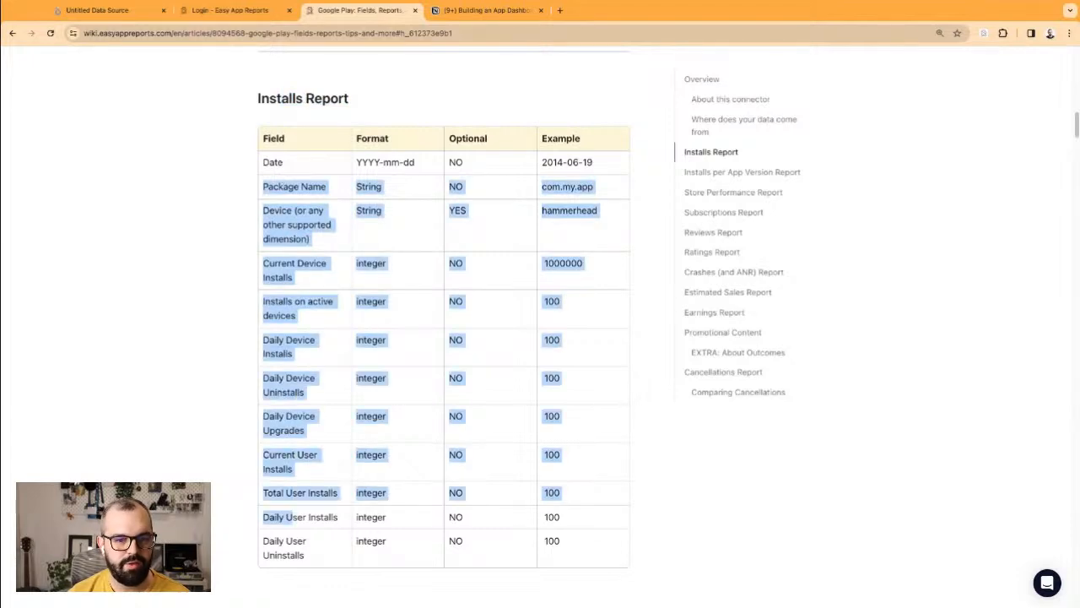
pyautogui.click(272, 183)
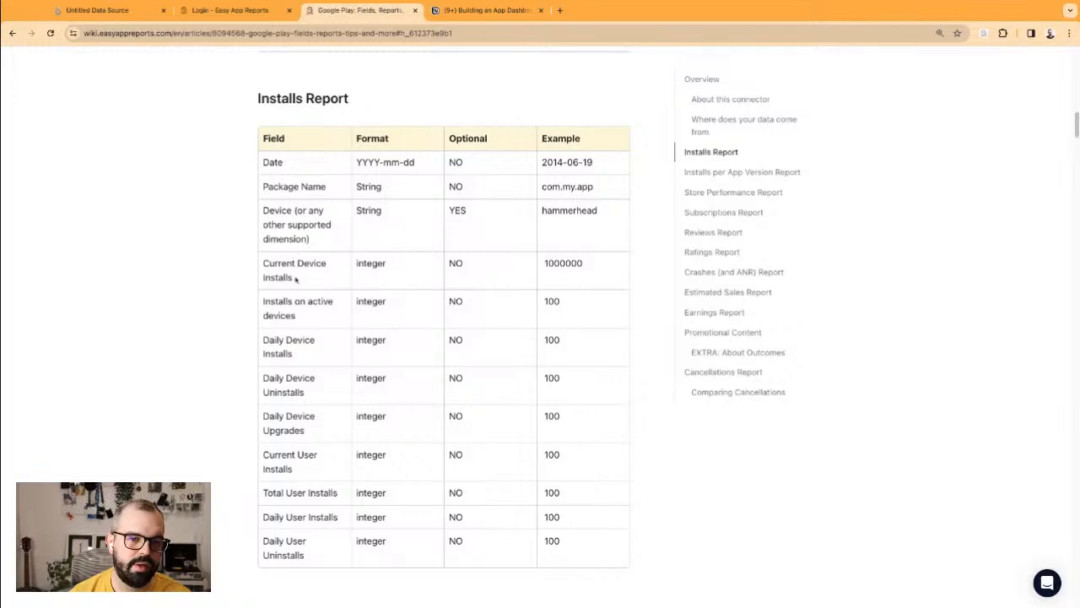
pyautogui.moveTo(297, 239); pyautogui.dragTo(306, 544)
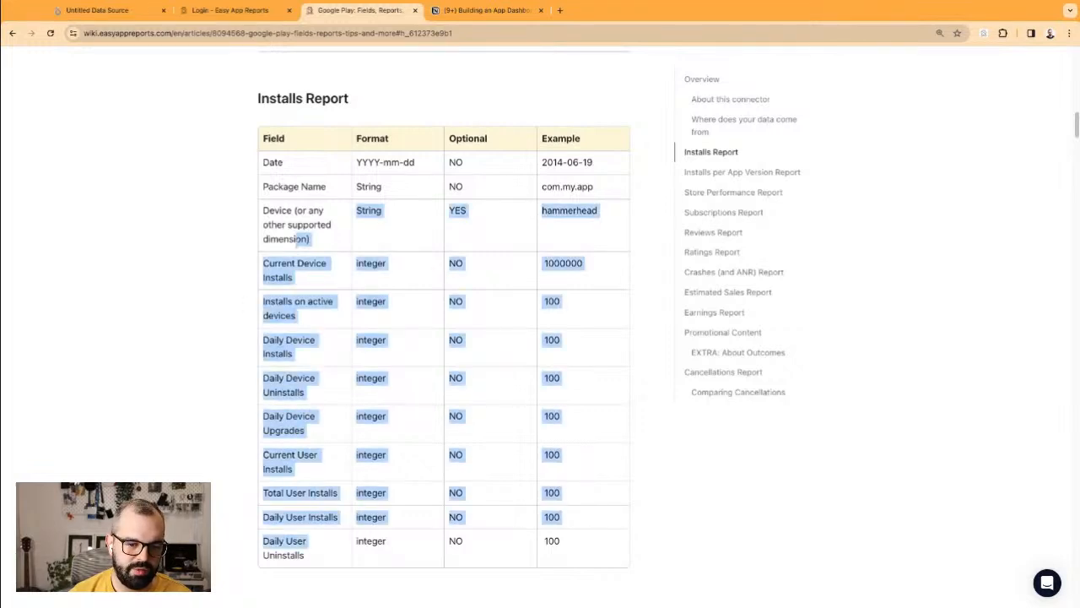
# Step: Jump to the Ratings Report section and review its heading, description and field table
pyautogui.click(713, 254)
pyautogui.moveTo(272, 143); pyautogui.dragTo(565, 244)
pyautogui.click(584, 246)
pyautogui.scroll(1, 581, 253)
pyautogui.scroll(1, 581, 255)
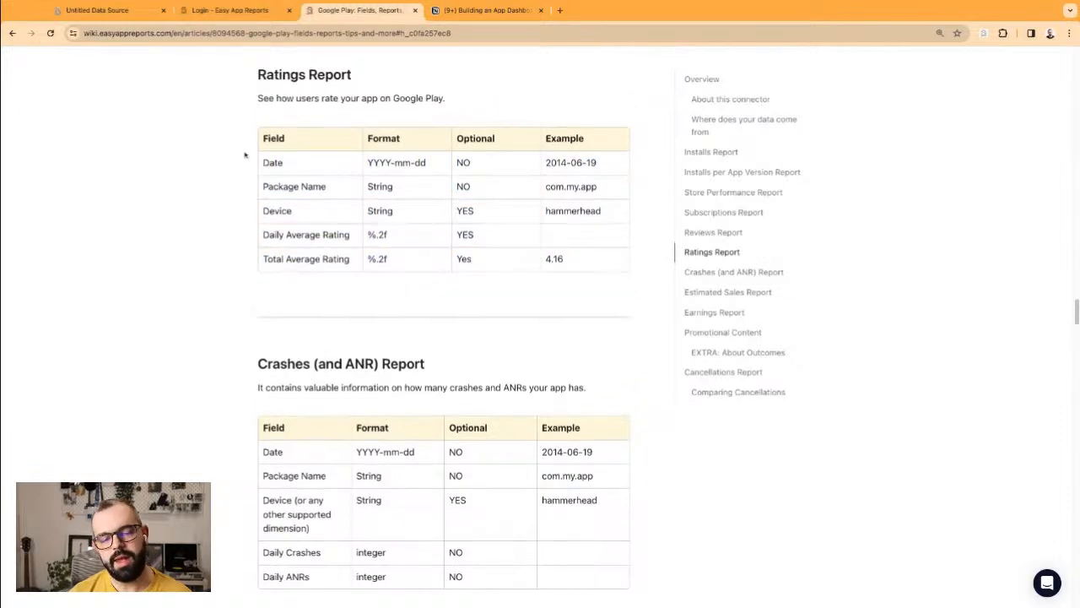
pyautogui.moveTo(265, 74); pyautogui.dragTo(446, 99)
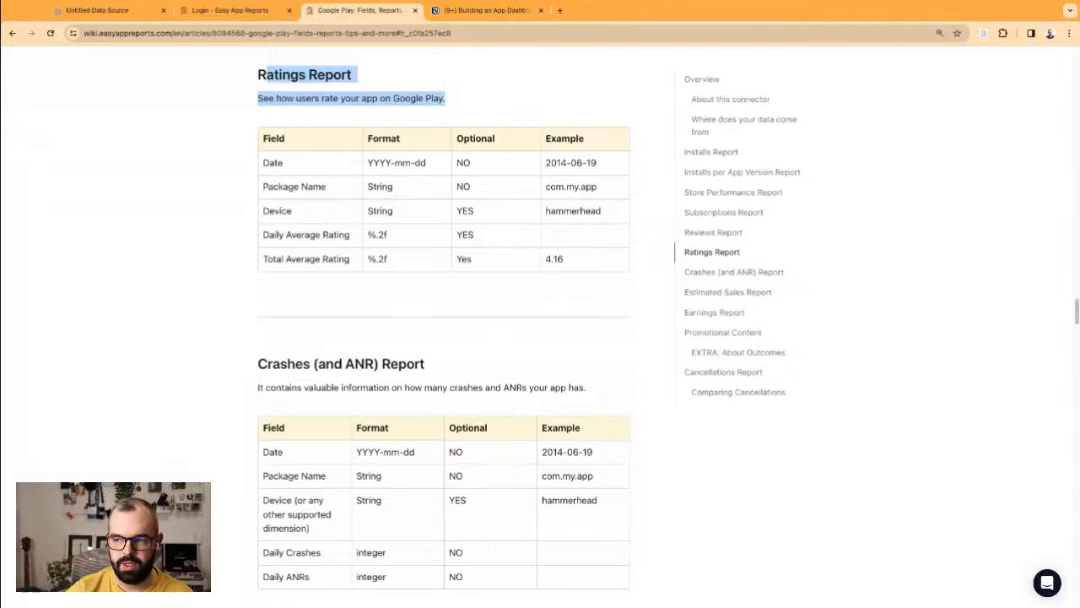
pyautogui.click(322, 110)
# Step: Back in the BigQuery connector, pick the ear0_googleplay_goog_play table gdc_installs_country
pyautogui.click(113, 13)
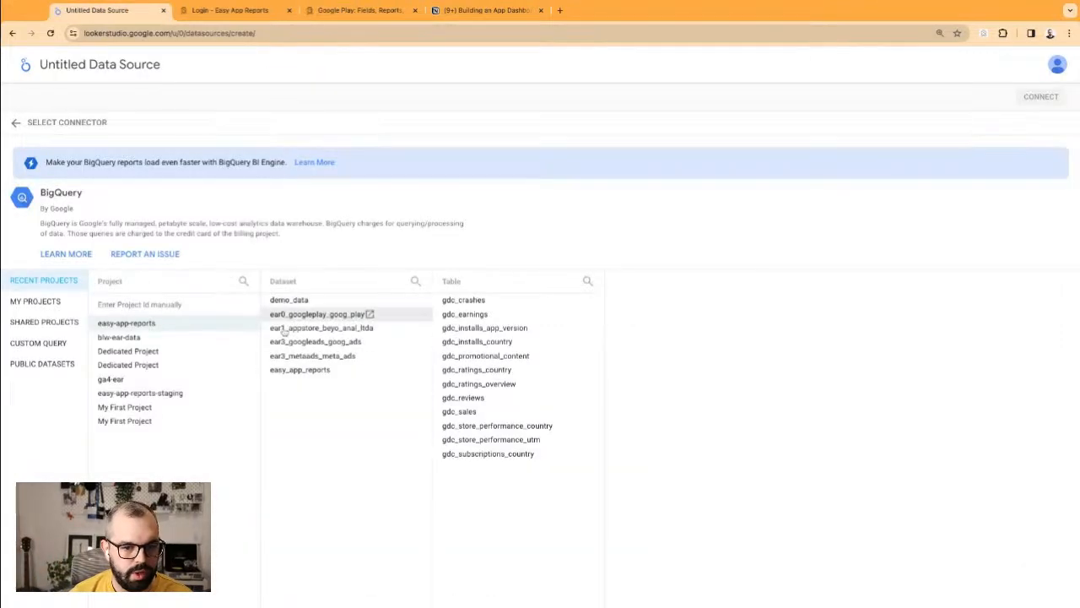
pyautogui.click(318, 330)
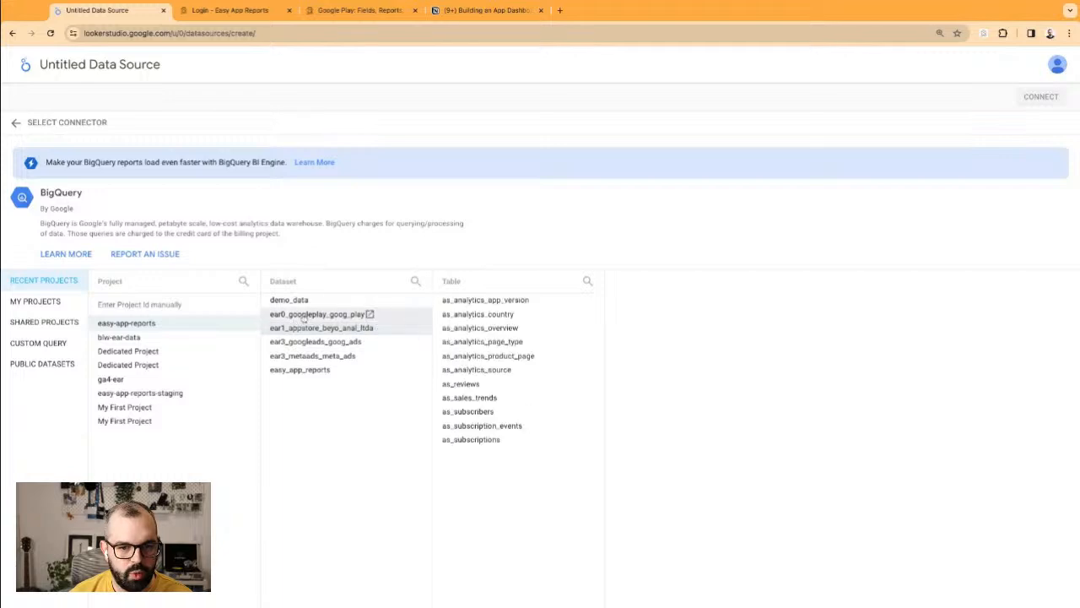
pyautogui.click(297, 315)
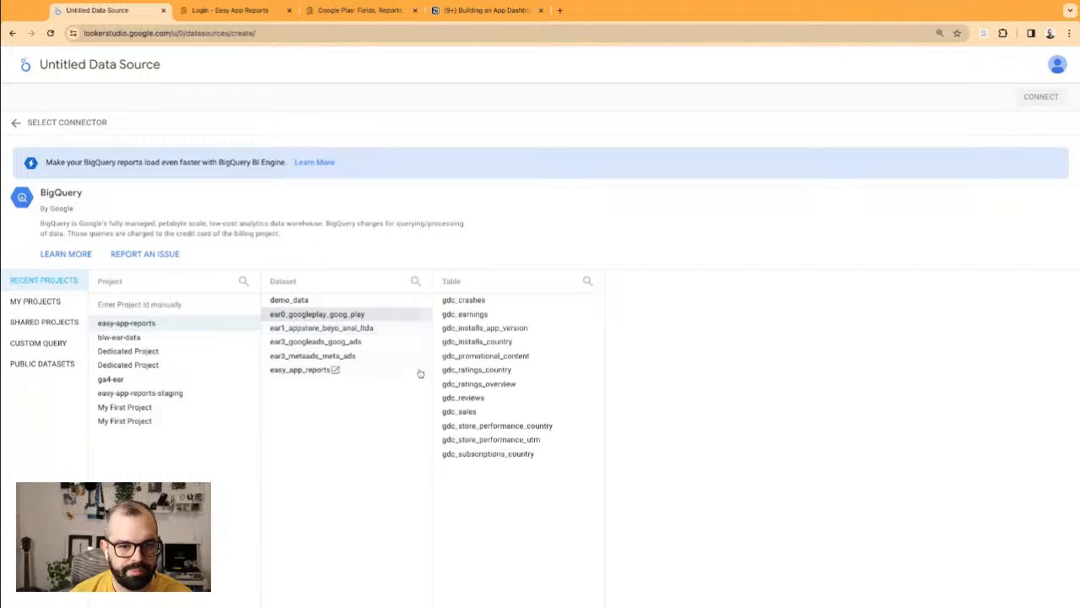
pyautogui.click(469, 341)
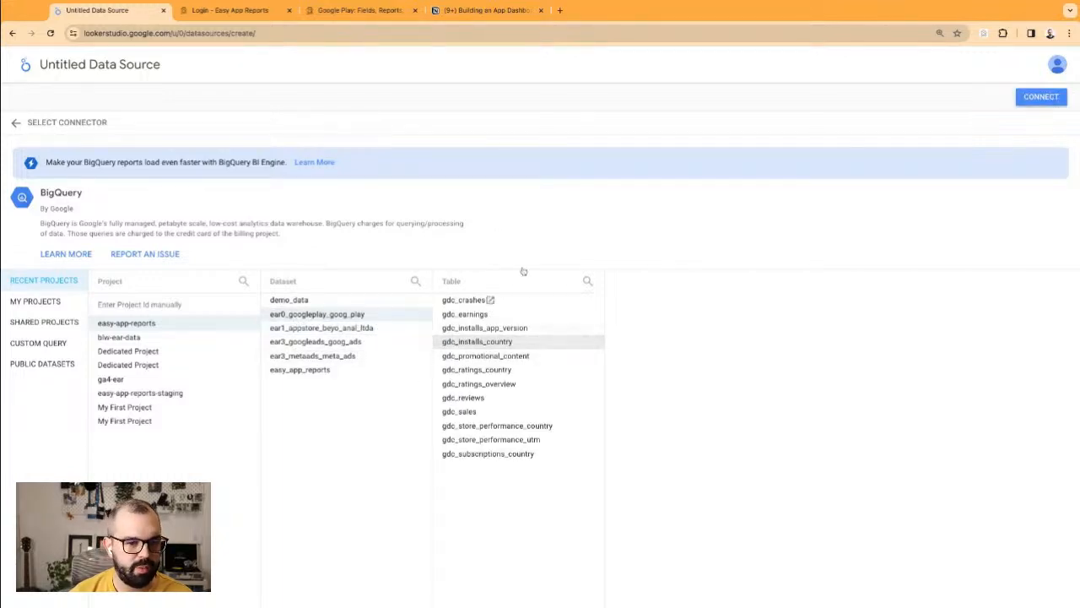
# Step: Name the data source '[demo] gdc_installs_country' and connect it
pyautogui.click(99, 65)
pyautogui.write('[dame')
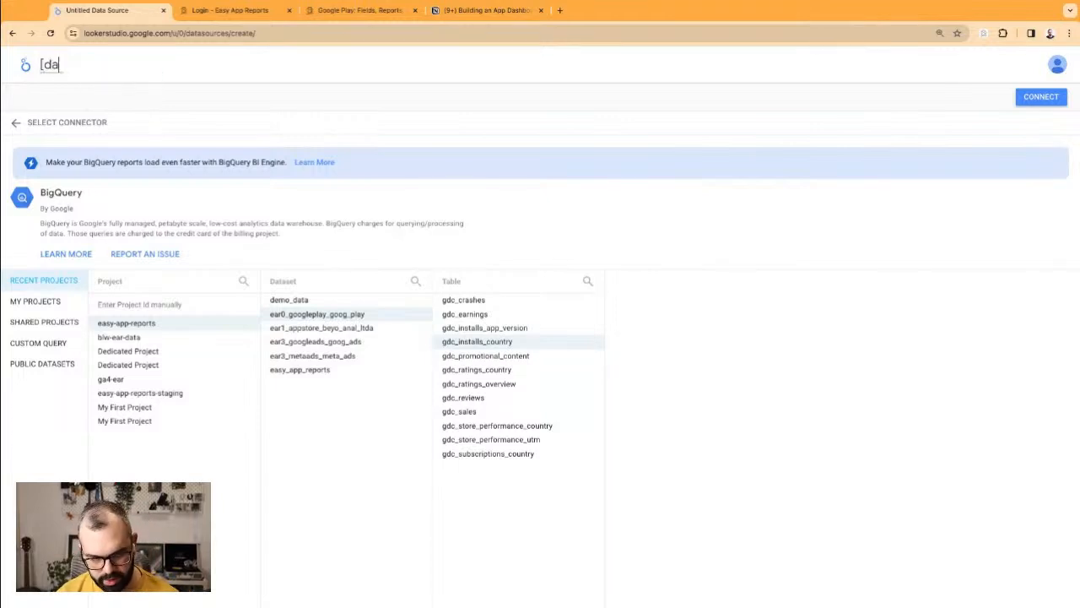
pyautogui.press('BackSpace')
pyautogui.press('BackSpace')
pyautogui.write('emp')
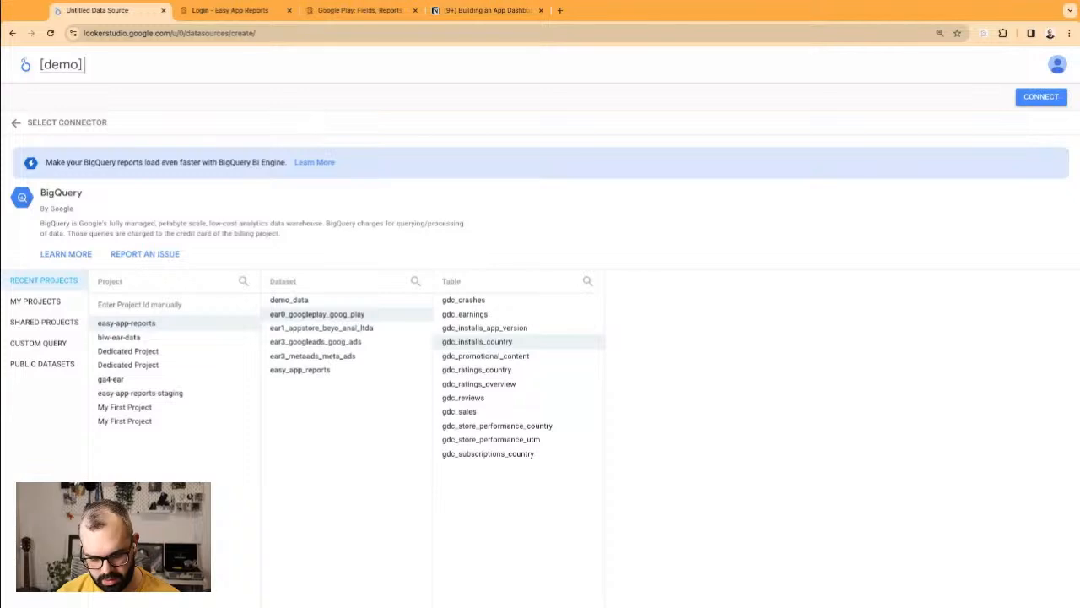
pyautogui.write('o] gdc_insta')
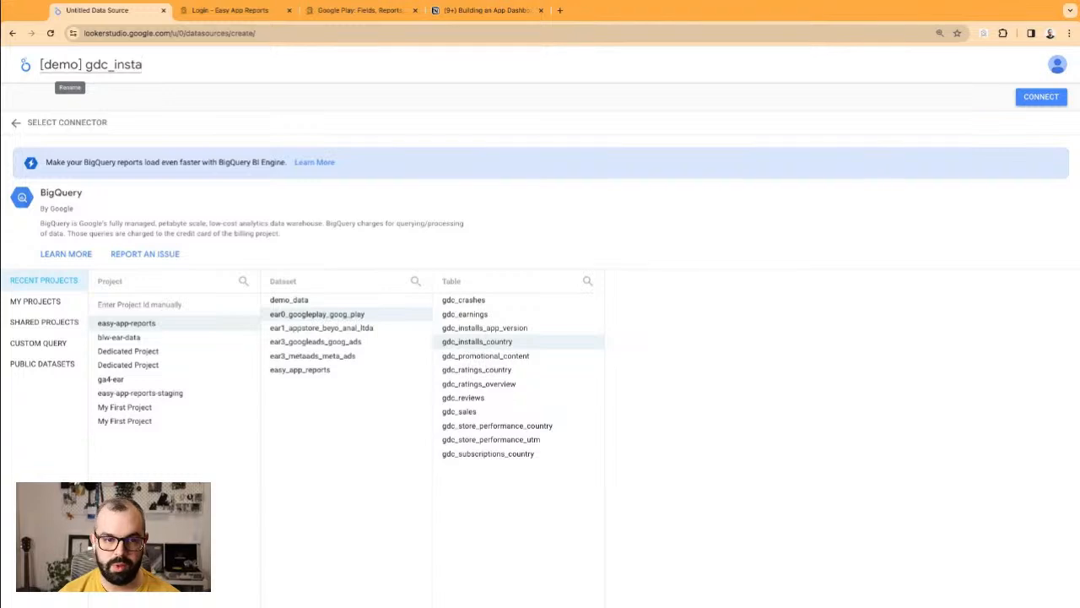
pyautogui.write('lls_country')
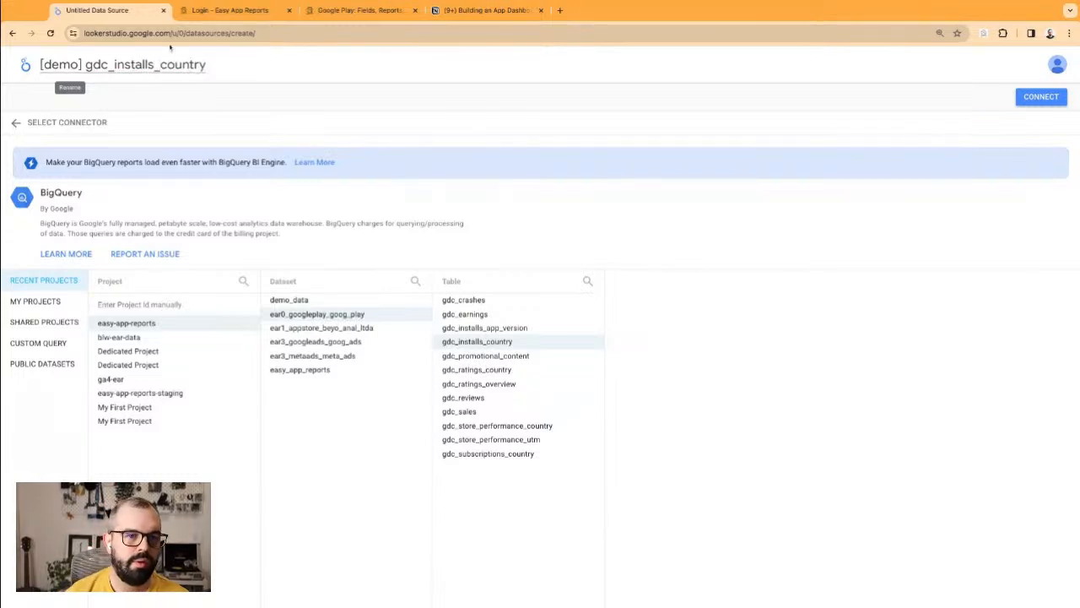
pyautogui.click(1041, 96)
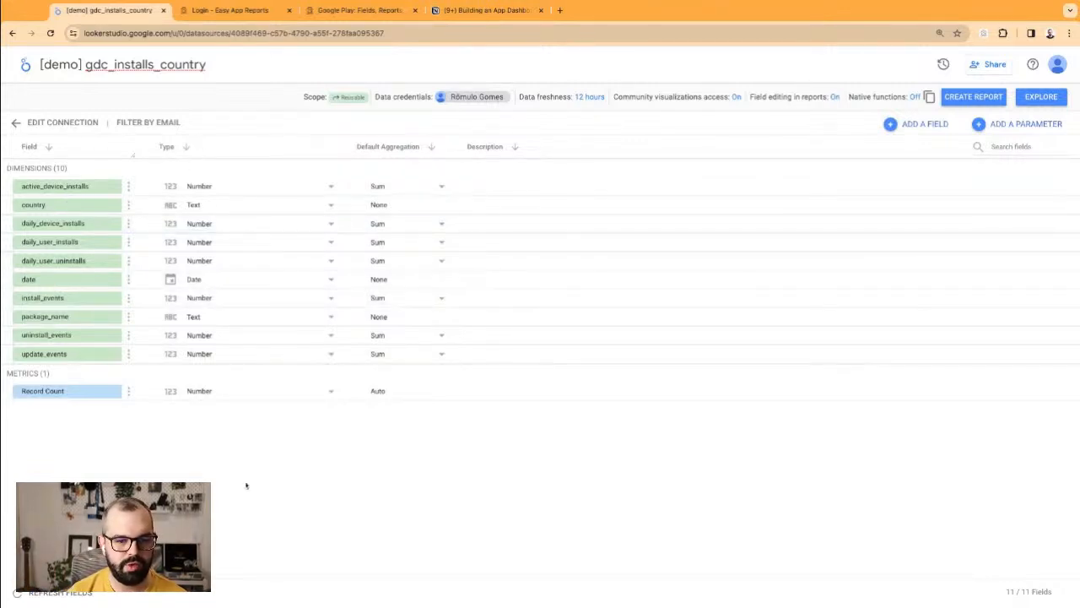
# Step: Zoom in, create a report from [demo] gdc_installs_country, and move its default table lower
pyautogui.press('super+plus')
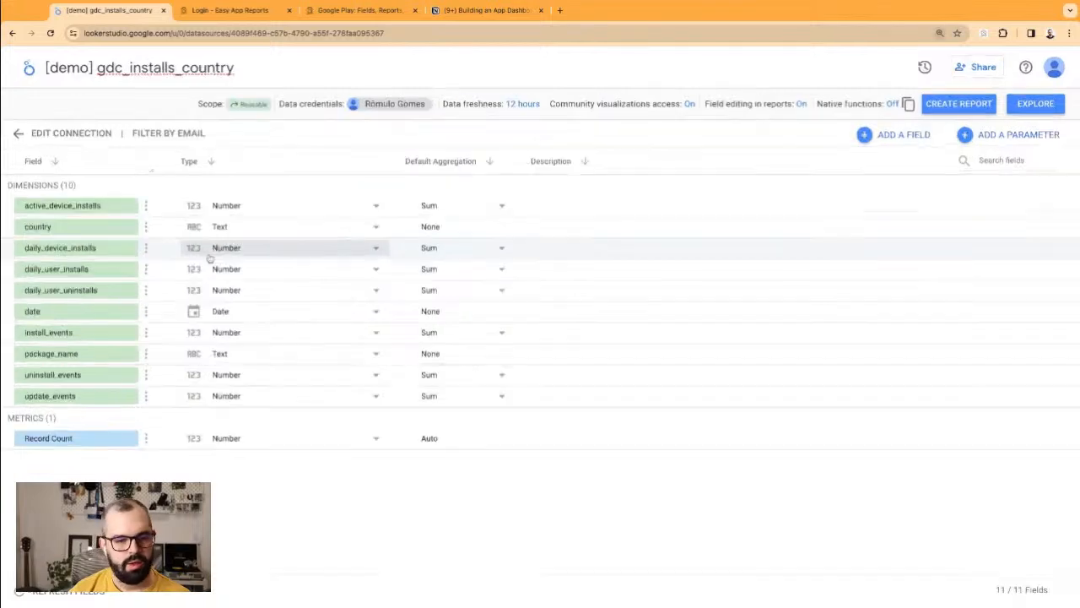
pyautogui.press('super+plus')
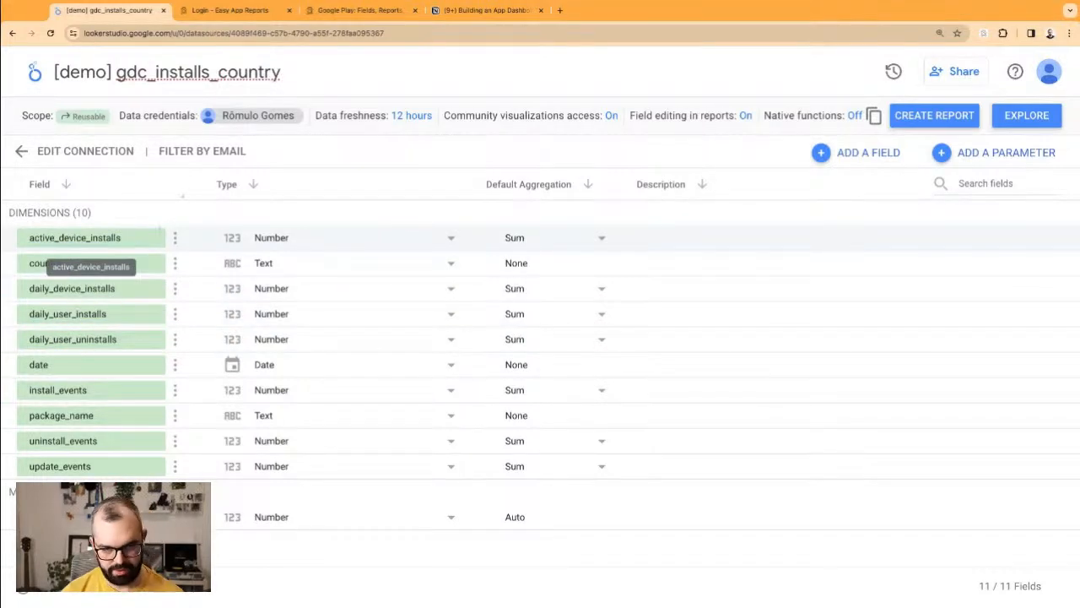
pyautogui.click(41, 238)
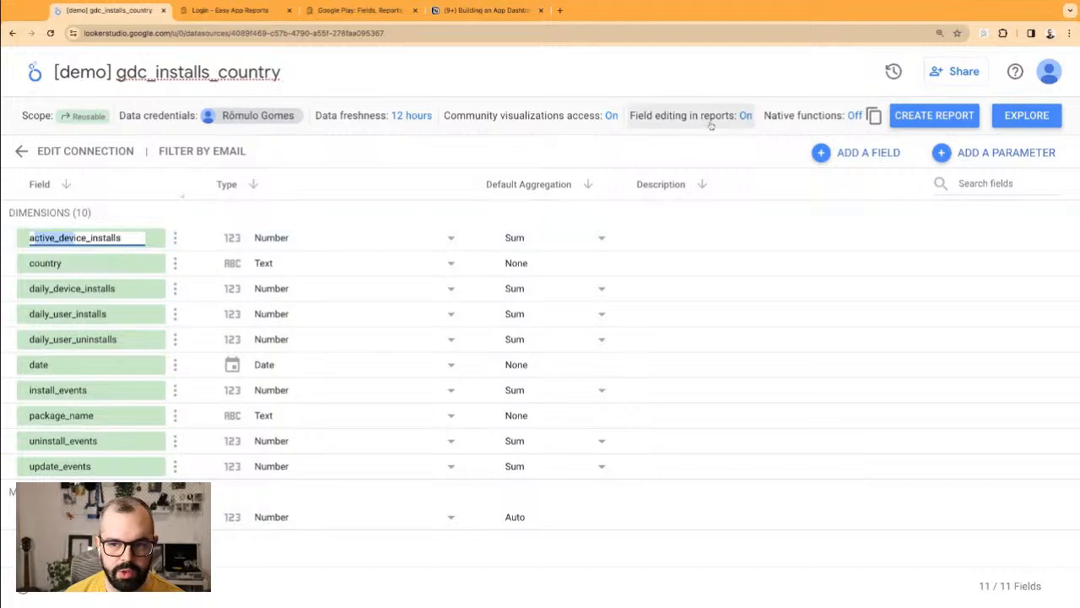
pyautogui.click(935, 116)
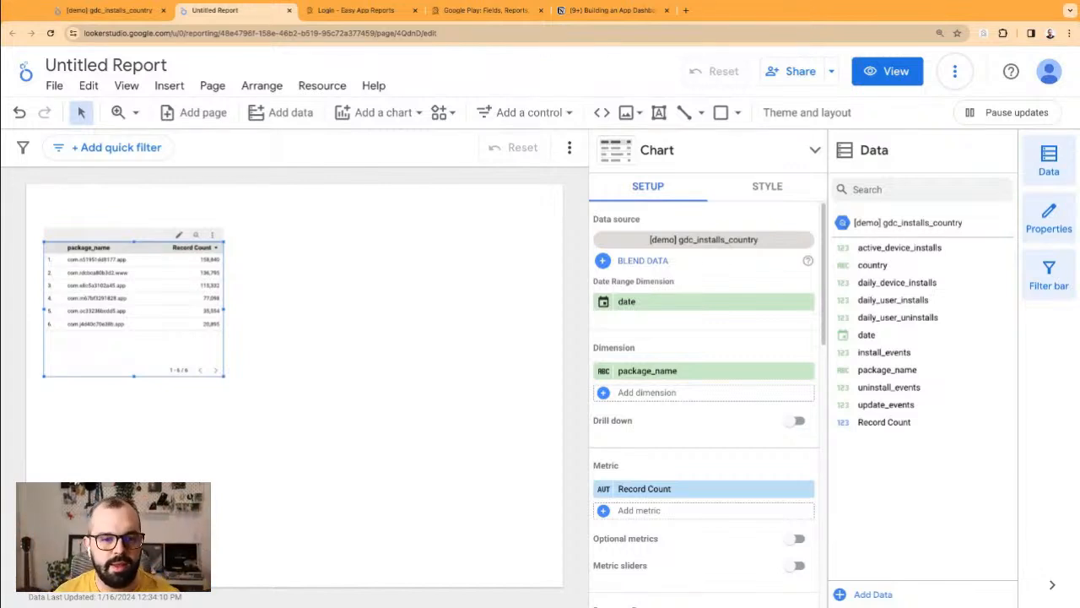
pyautogui.moveTo(158, 238); pyautogui.dragTo(162, 265)
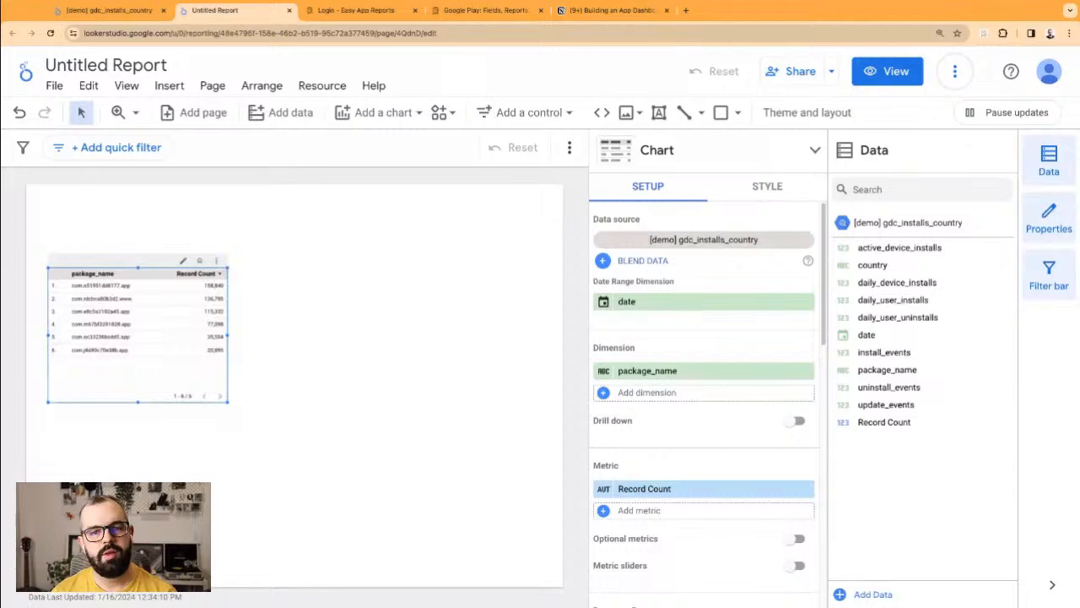
# Step: In Notion, add the indented note 'and I have an Android AND iOS' under the use case
pyautogui.click(573, 12)
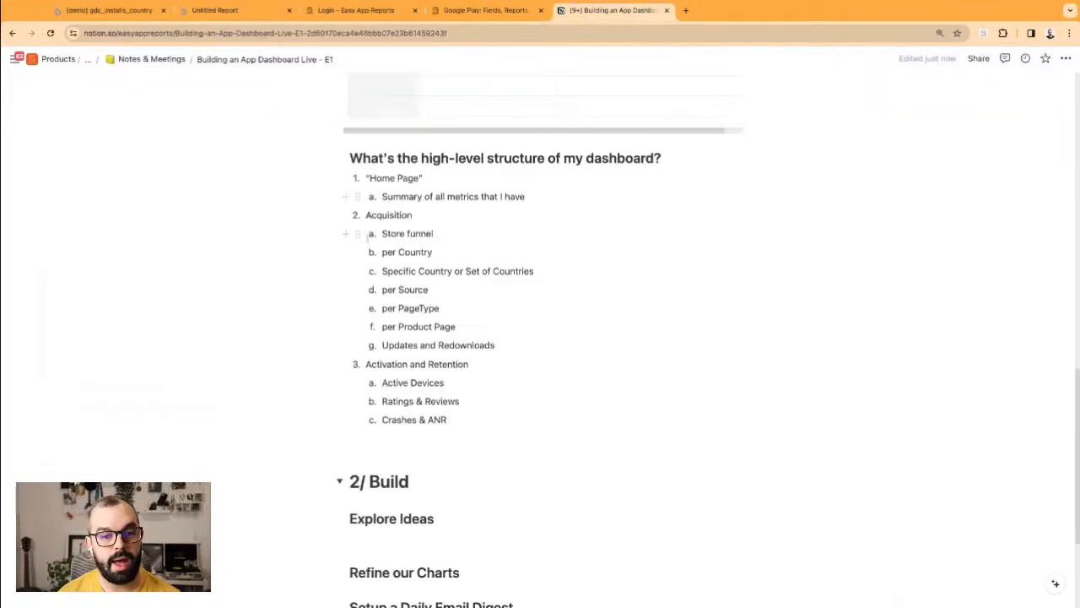
pyautogui.scroll(10, 369, 237)
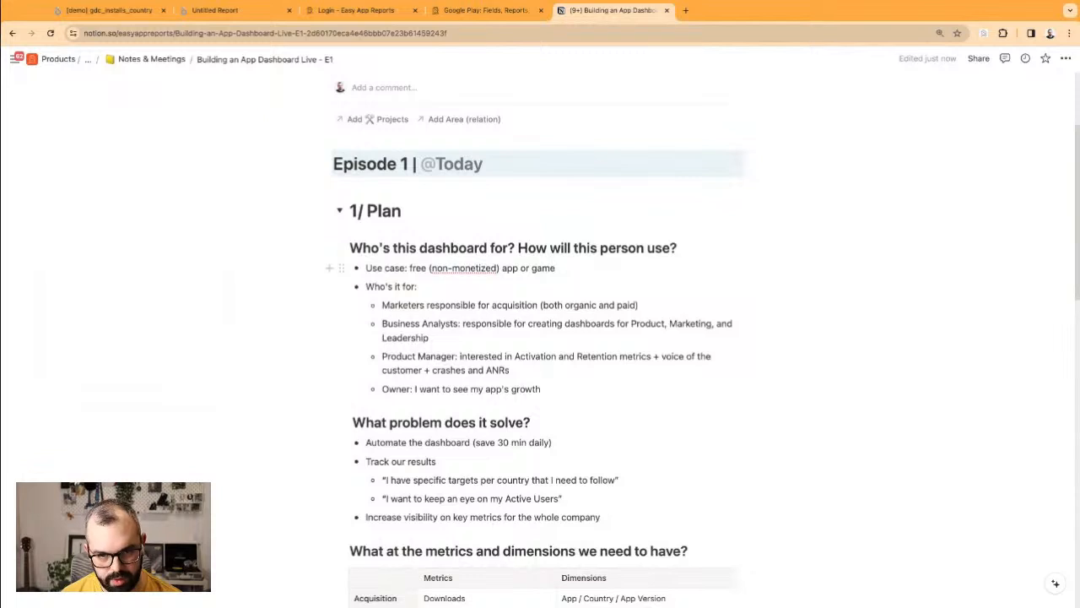
pyautogui.press('Return')
pyautogui.press('Tab')
pyautogui.write('and I have an A')
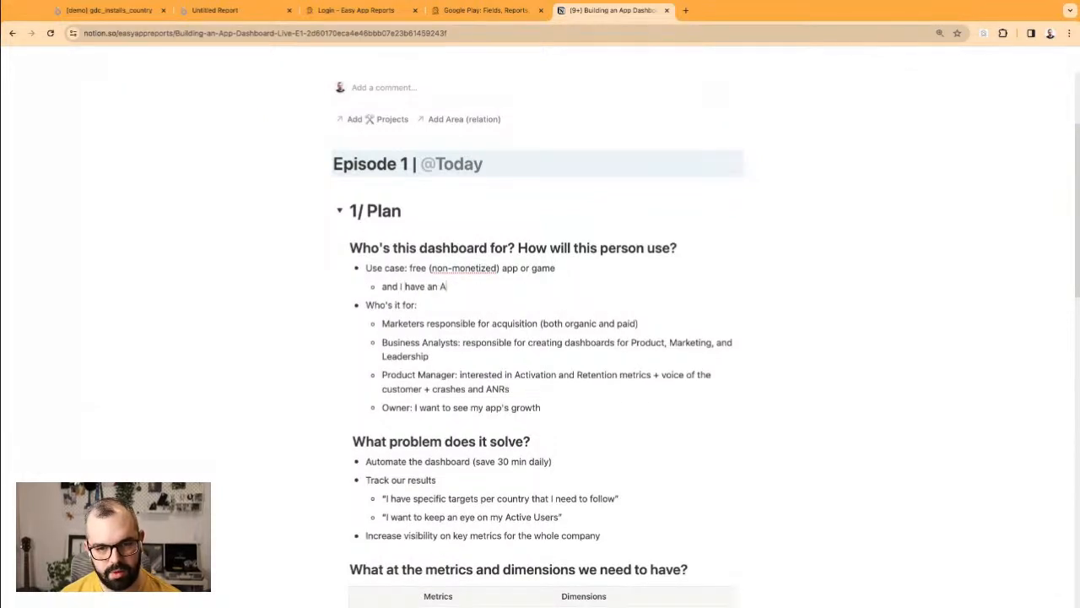
pyautogui.write('ndroid AND iOS')
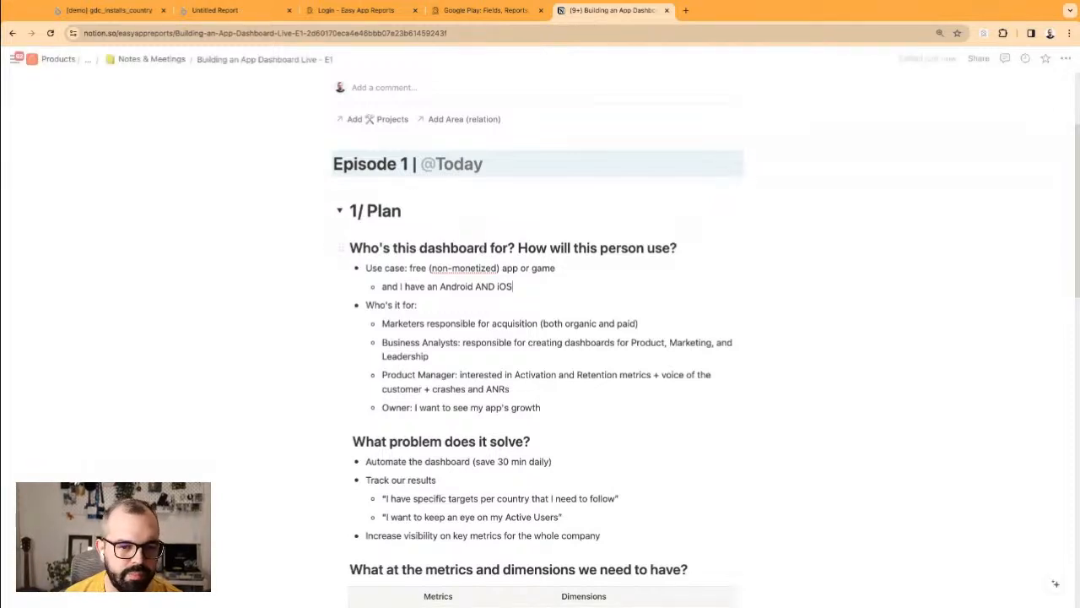
pyautogui.doubleClick(466, 287)
pyautogui.click(466, 287)
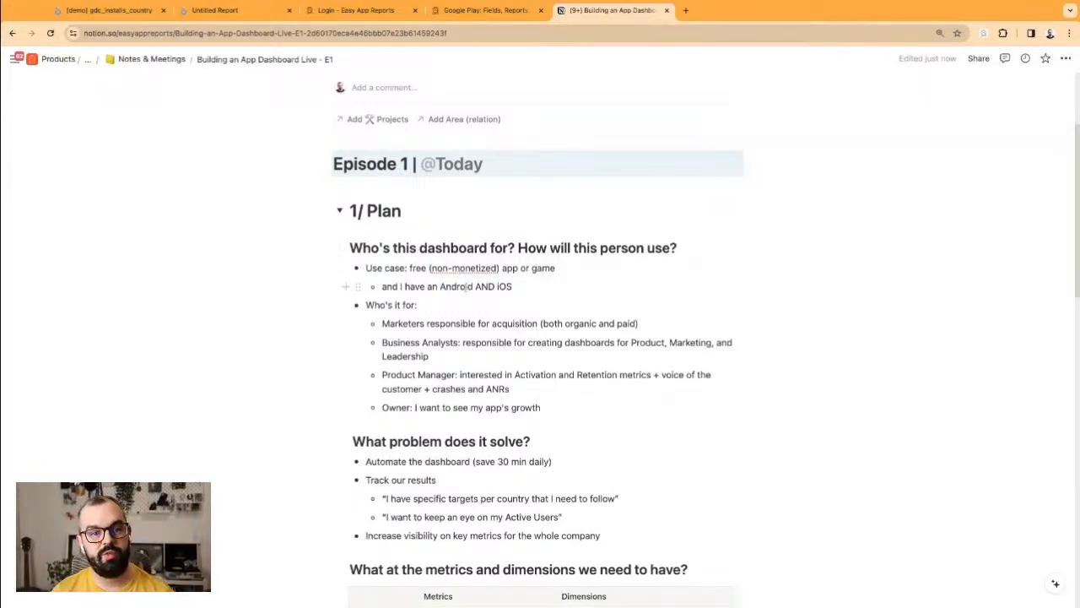
# Step: Back in the report, reposition the package_name table and widen it to about twice its width
pyautogui.click(177, 11)
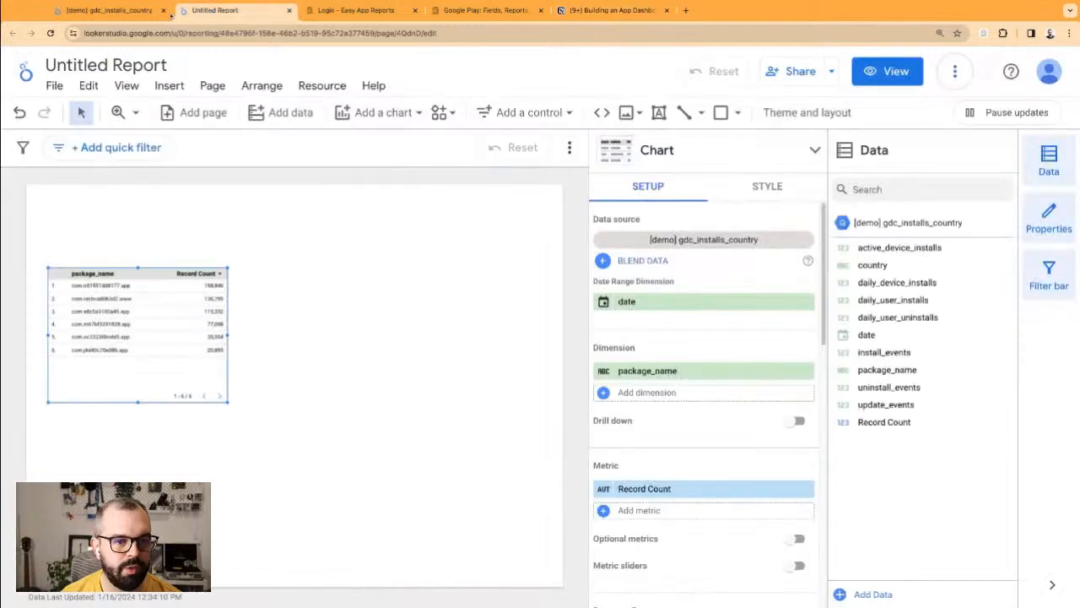
pyautogui.click(285, 292)
pyautogui.moveTo(102, 292)
pyautogui.mouseDown()
pyautogui.moveTo(118, 285)
pyautogui.moveTo(108, 274)
pyautogui.mouseUp()
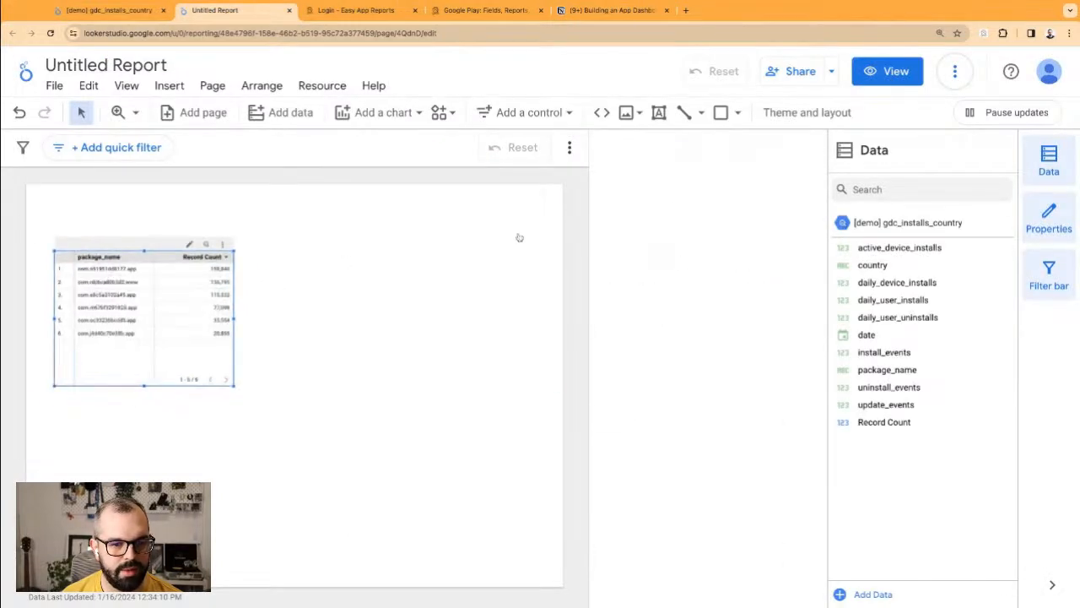
pyautogui.click(127, 257)
pyautogui.moveTo(139, 238); pyautogui.dragTo(160, 218)
pyautogui.moveTo(257, 302); pyautogui.dragTo(520, 301)
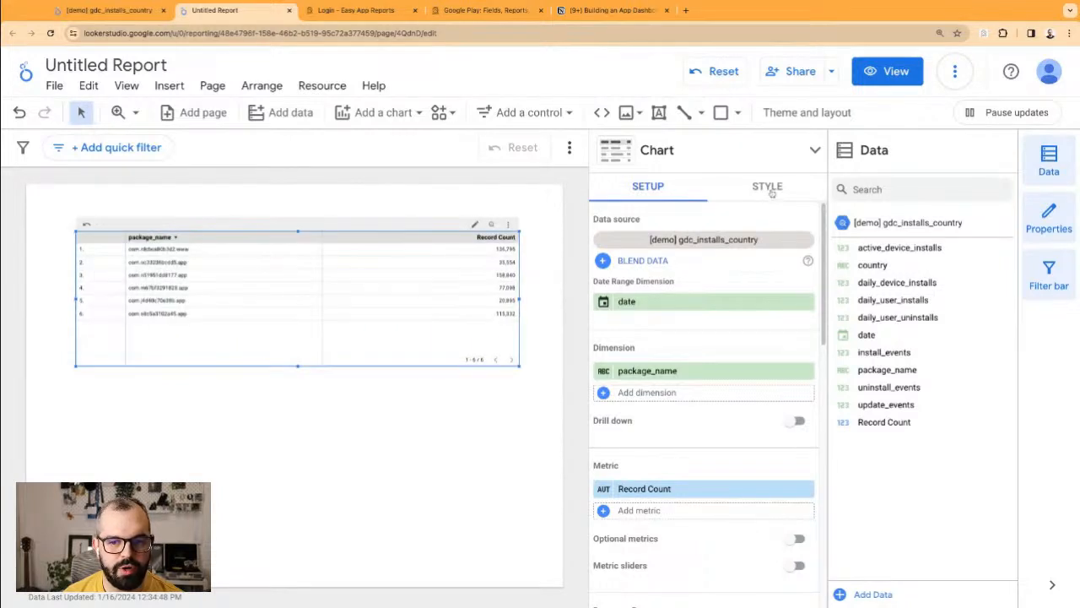
# Step: Set the table's header labels to 18px and settle its position on the page
pyautogui.click(770, 188)
pyautogui.scroll(-3, 764, 355)
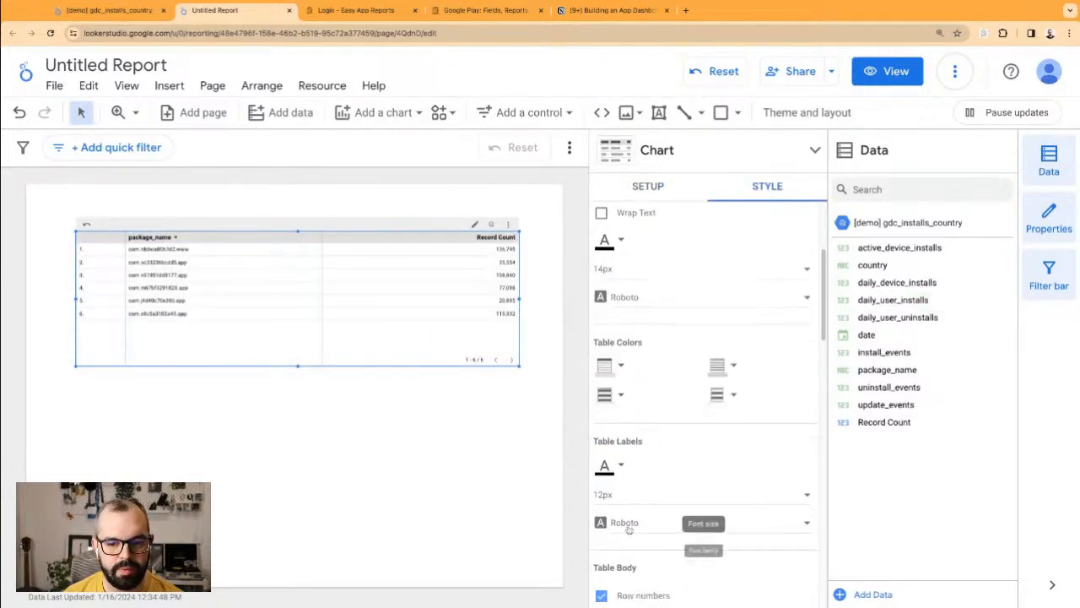
pyautogui.click(632, 498)
pyautogui.scroll(-2, 646, 547)
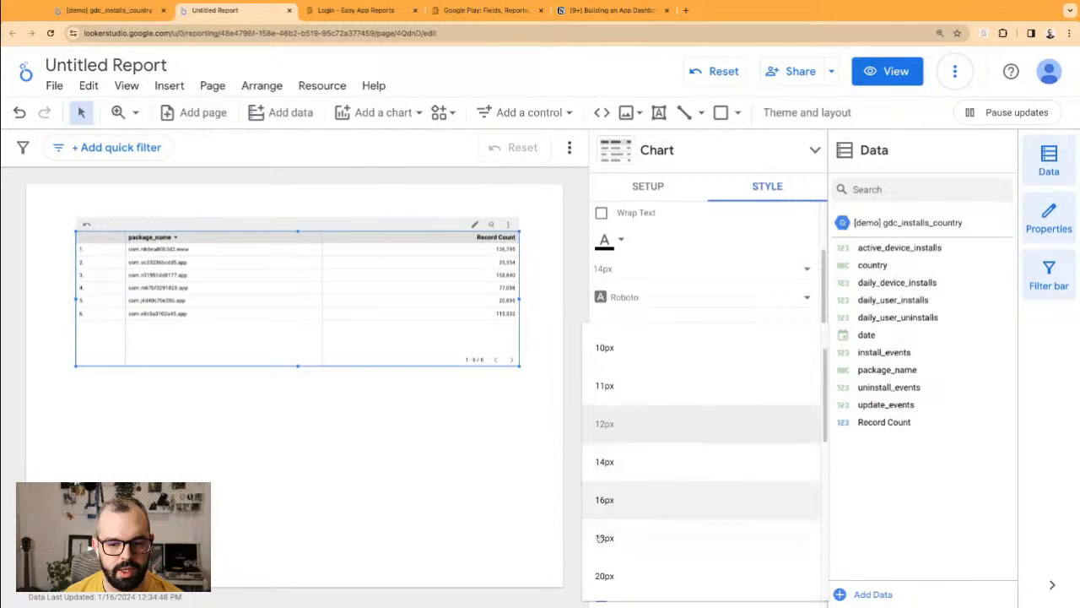
pyautogui.click(601, 538)
pyautogui.moveTo(391, 250); pyautogui.dragTo(377, 239)
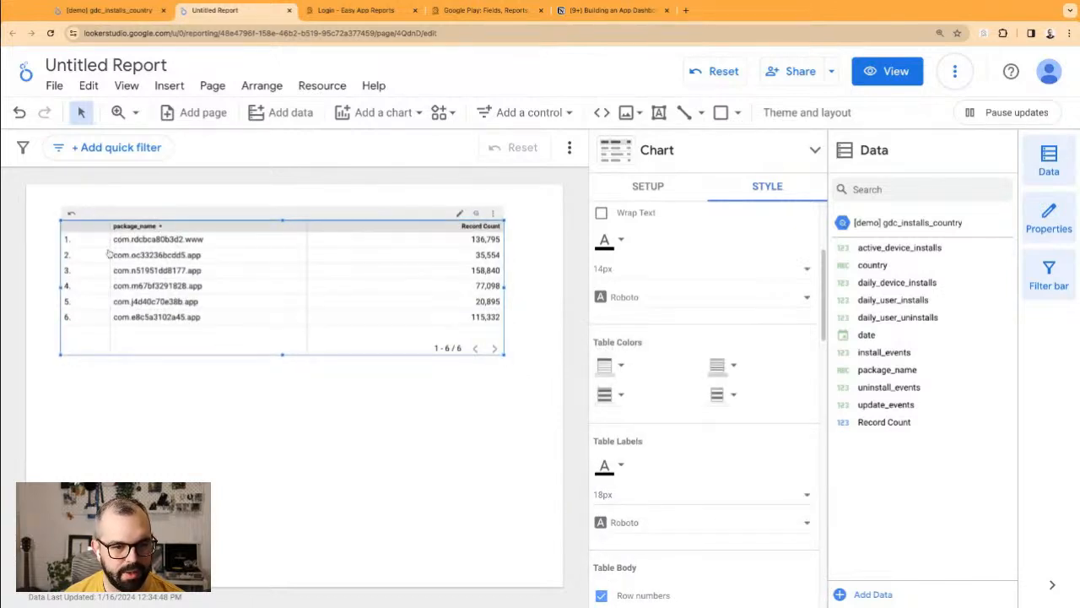
pyautogui.moveTo(353, 217); pyautogui.dragTo(358, 218)
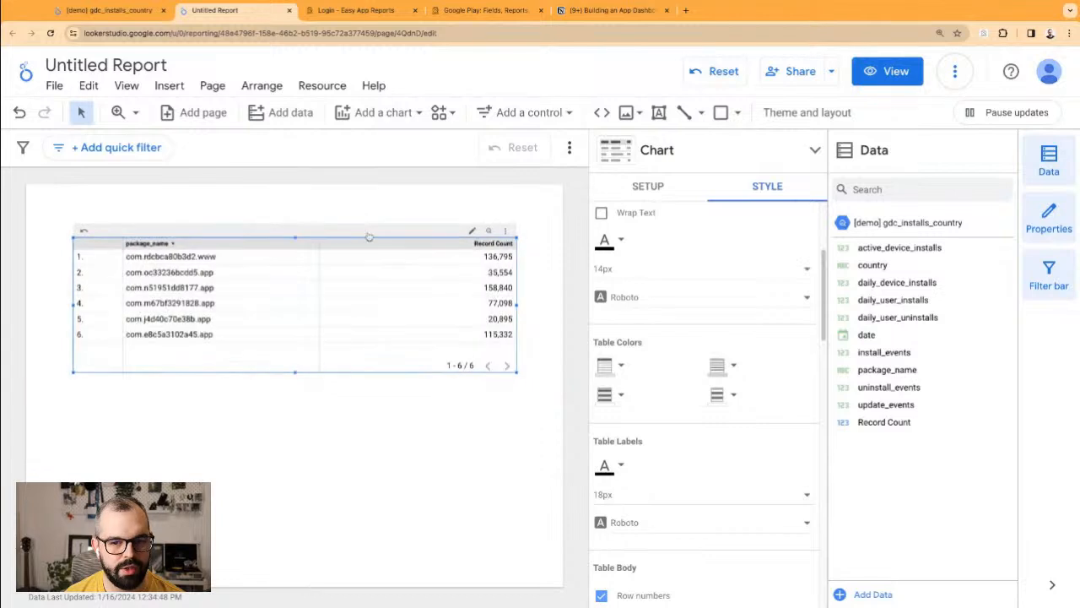
pyautogui.click(647, 188)
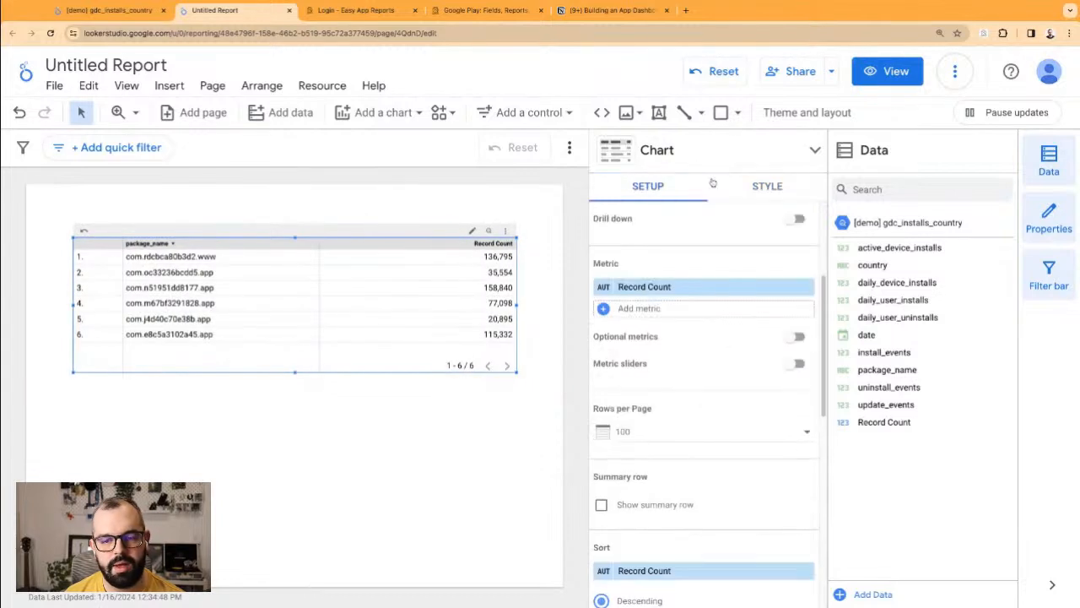
# Step: Add a new BigQuery data source to the table, opening easy-app-reports' demo_data dataset
pyautogui.click(719, 243)
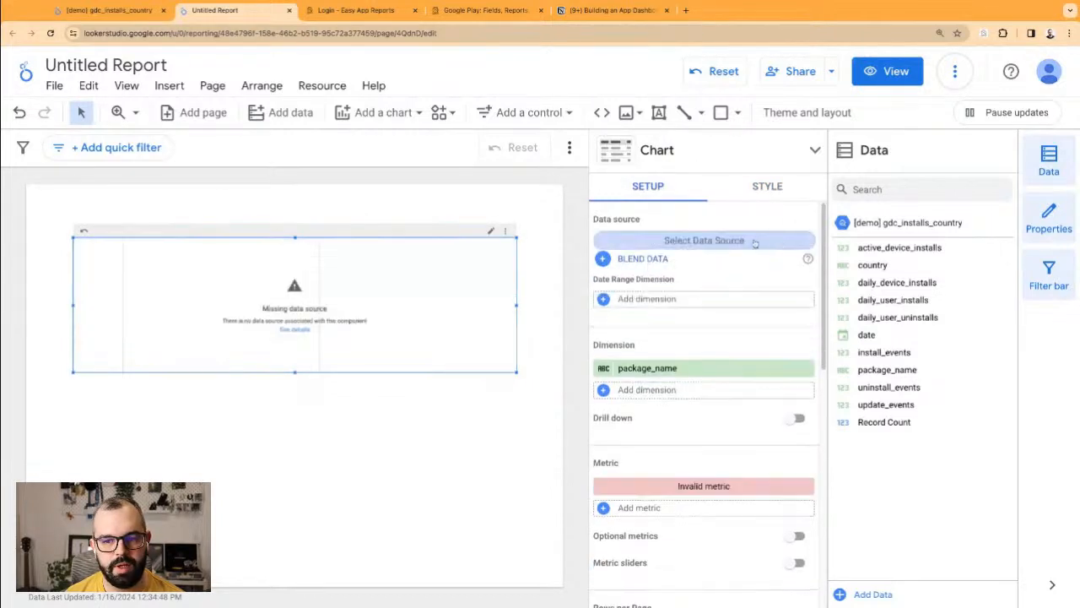
pyautogui.write('demo')
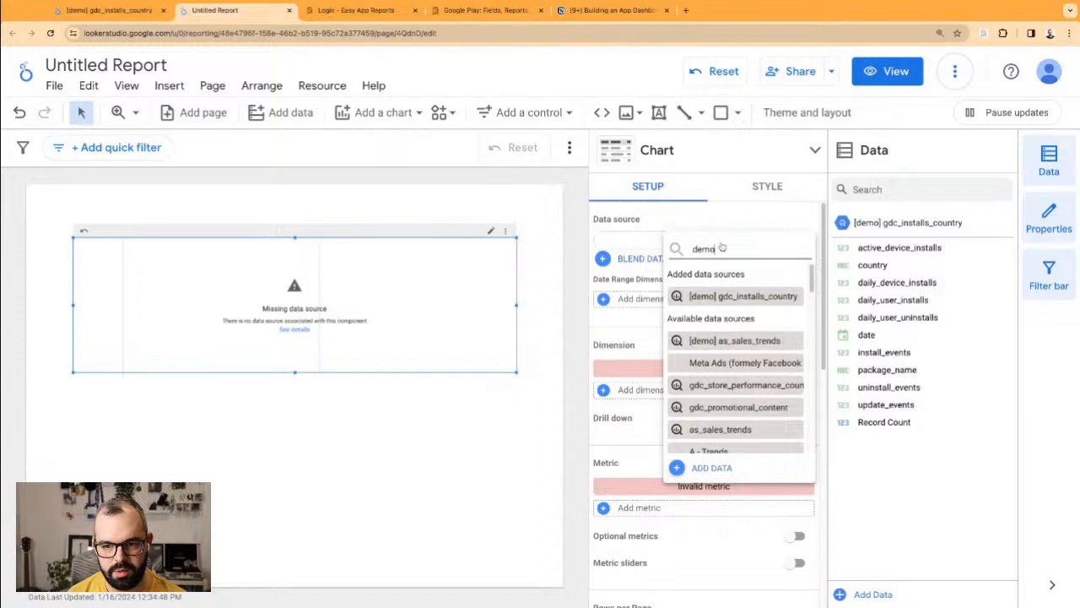
pyautogui.click(713, 469)
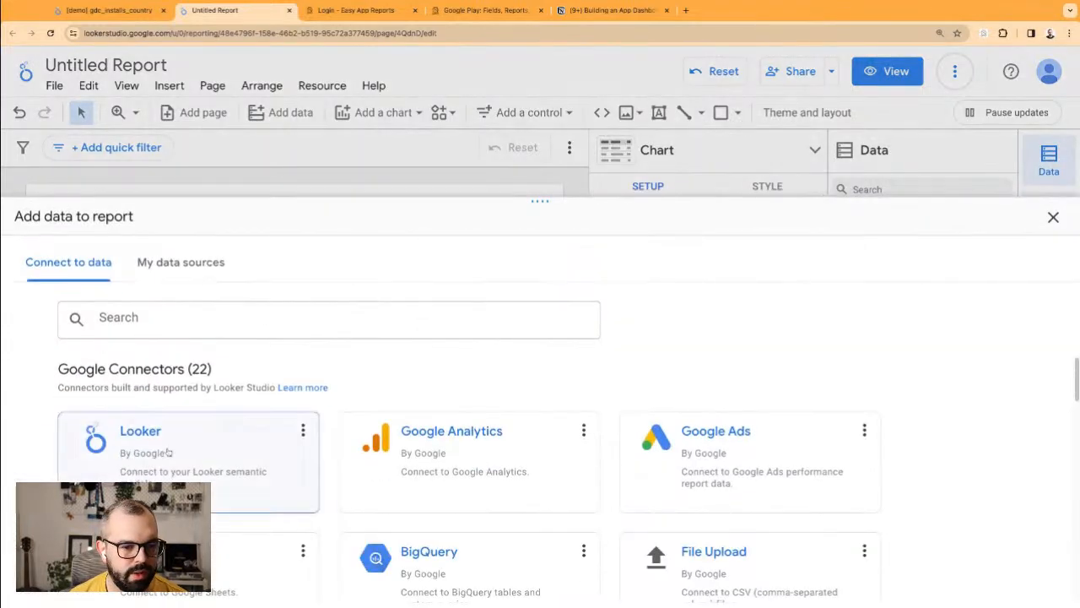
pyautogui.click(404, 549)
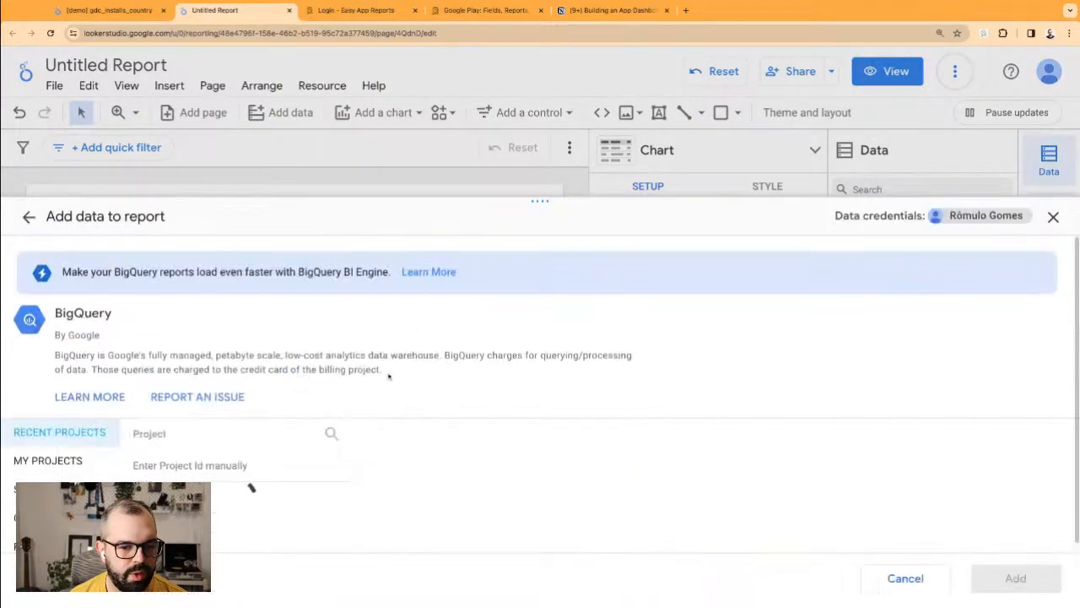
pyautogui.click(226, 499)
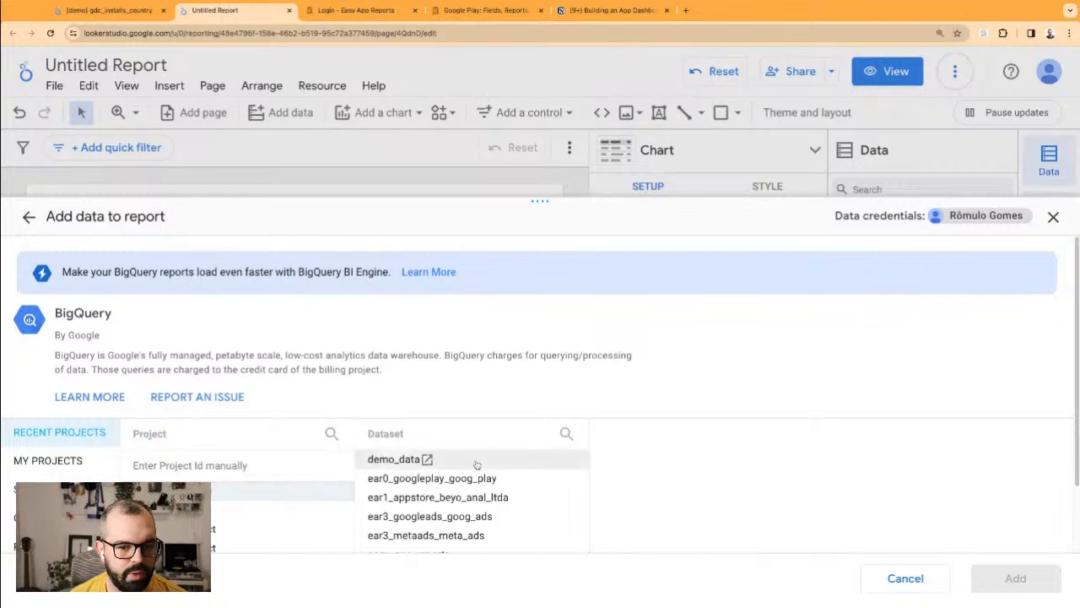
pyautogui.click(391, 461)
# Step: Add the gdc_installs_country table to the report and nudge the table up and left
pyautogui.scroll(-3, 675, 507)
pyautogui.scroll(-2, 675, 512)
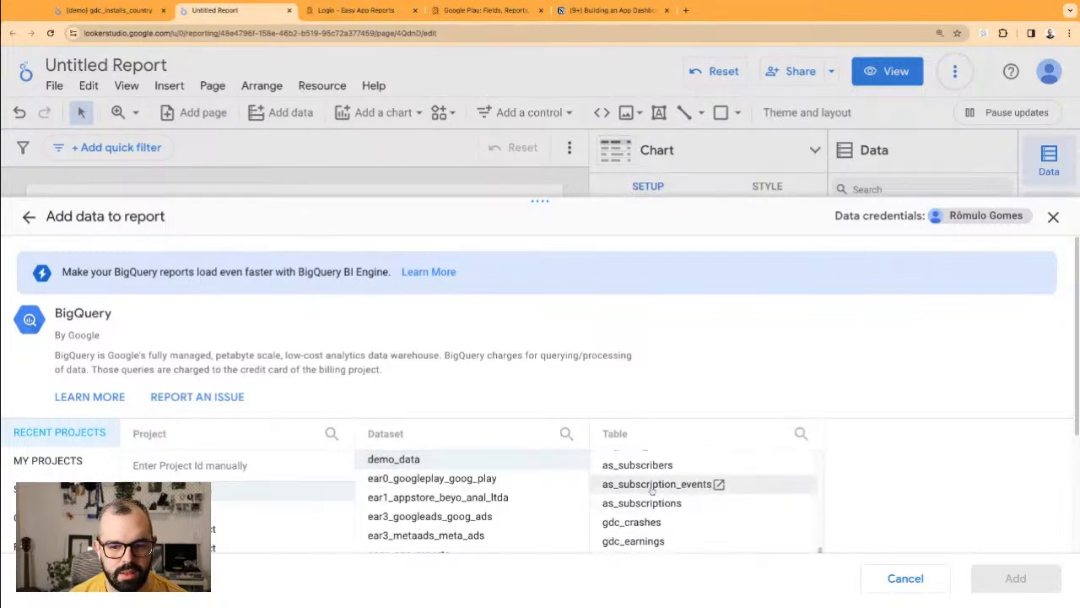
pyautogui.scroll(-2, 669, 512)
pyautogui.scroll(-1, 669, 512)
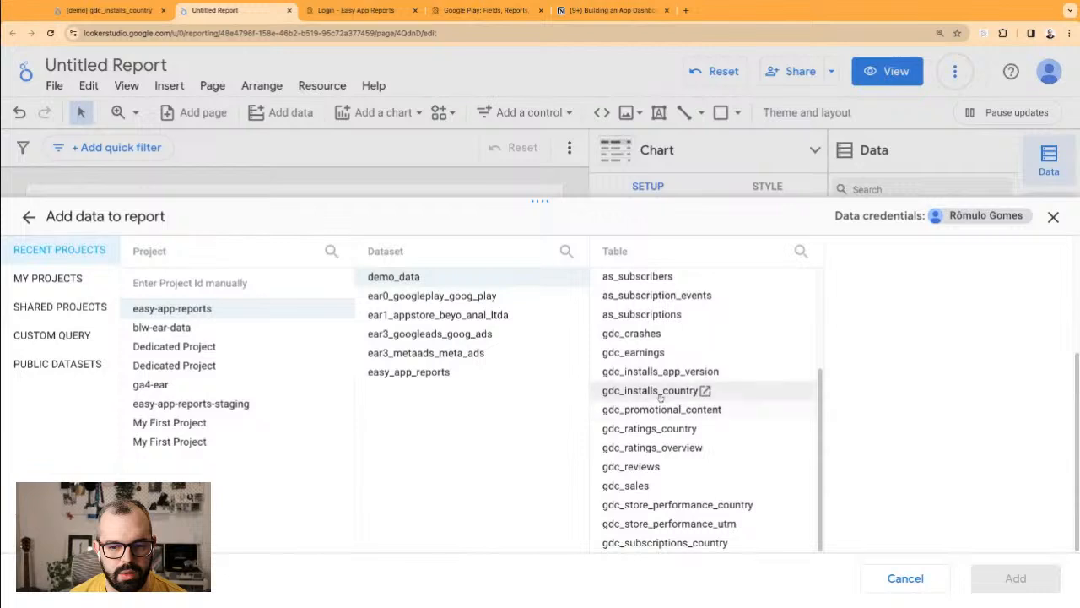
pyautogui.click(659, 389)
pyautogui.click(1017, 579)
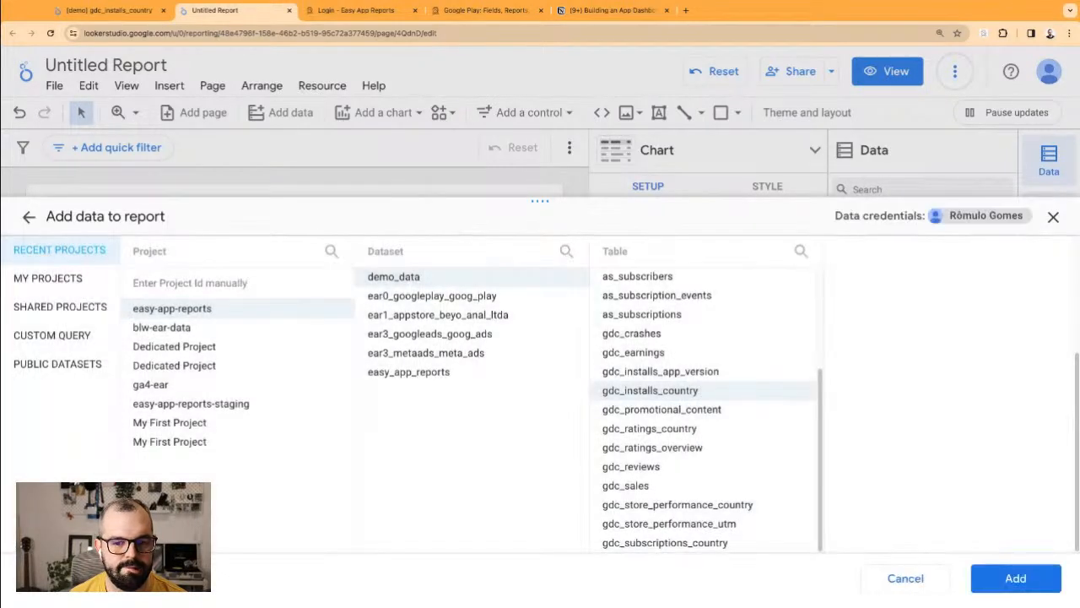
pyautogui.click(1016, 578)
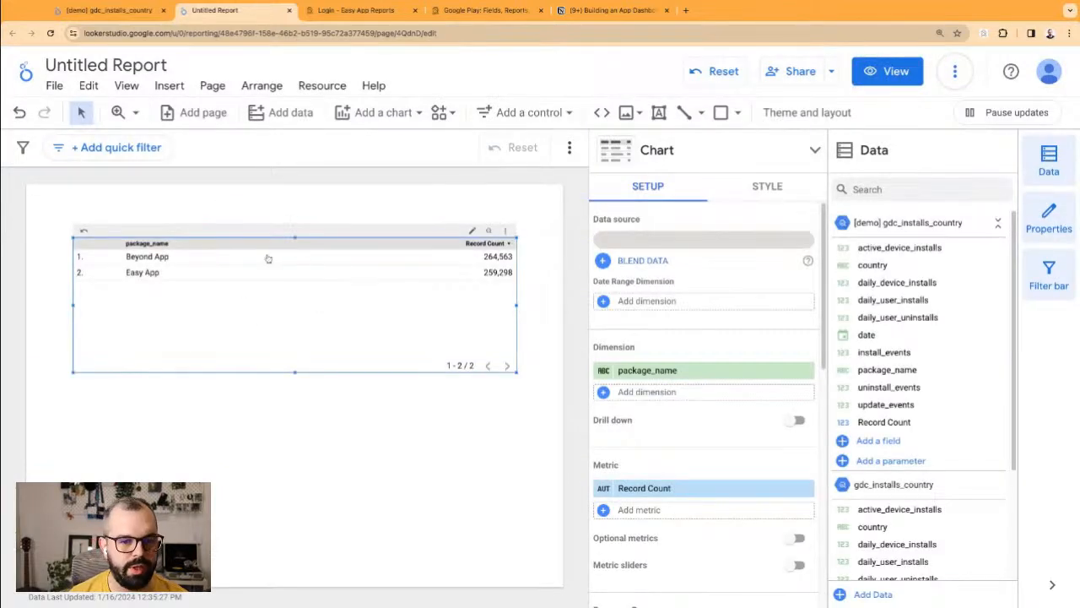
pyautogui.moveTo(263, 261); pyautogui.dragTo(251, 249)
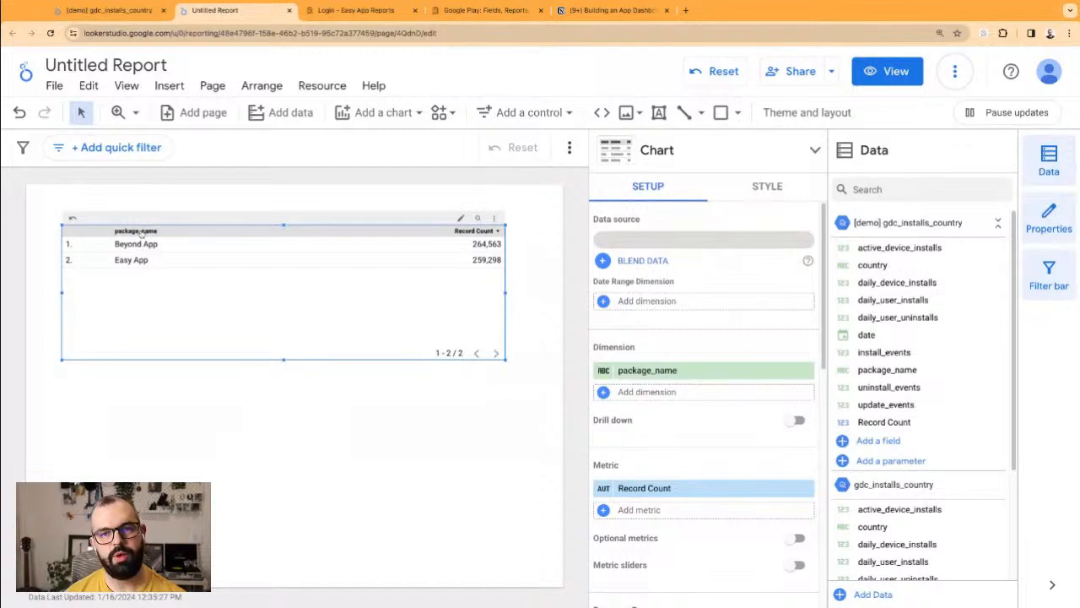
pyautogui.click(498, 11)
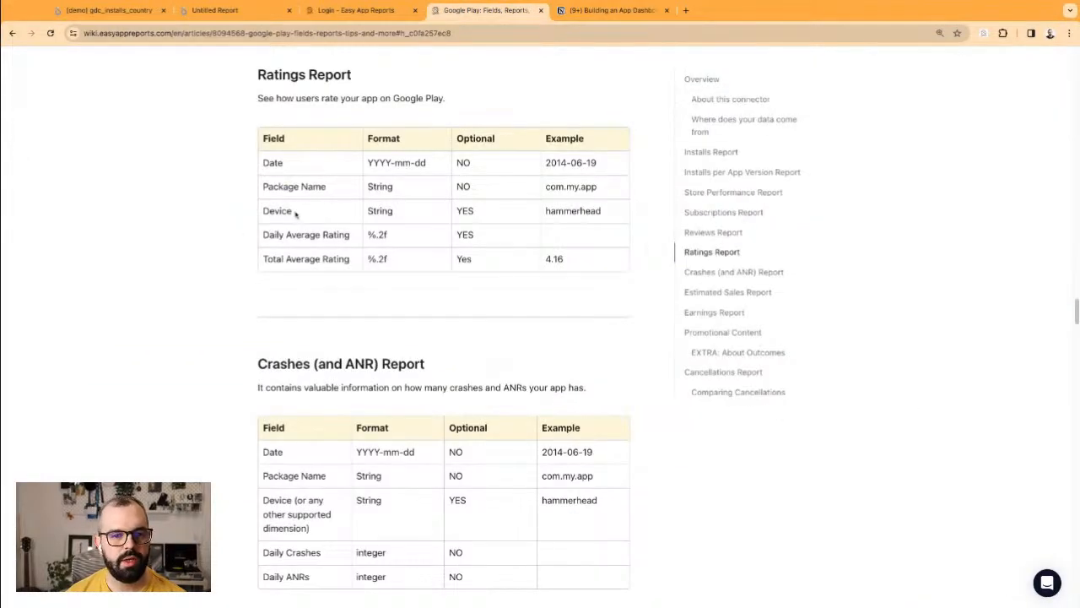
pyautogui.moveTo(287, 186); pyautogui.dragTo(404, 188)
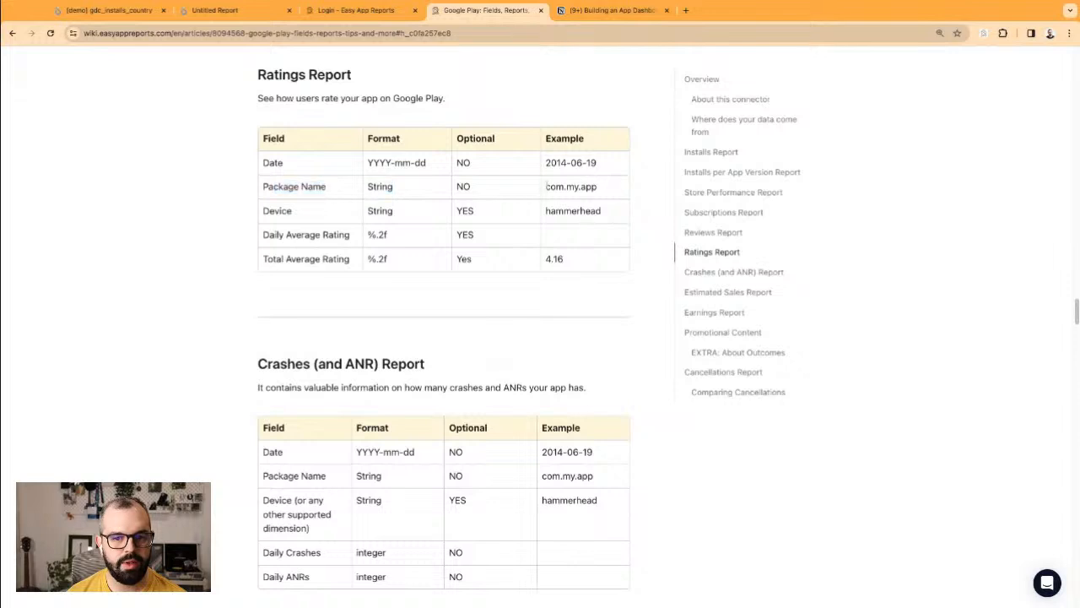
pyautogui.doubleClick(557, 187)
pyautogui.tripleClick(584, 187)
pyautogui.tripleClick(572, 187)
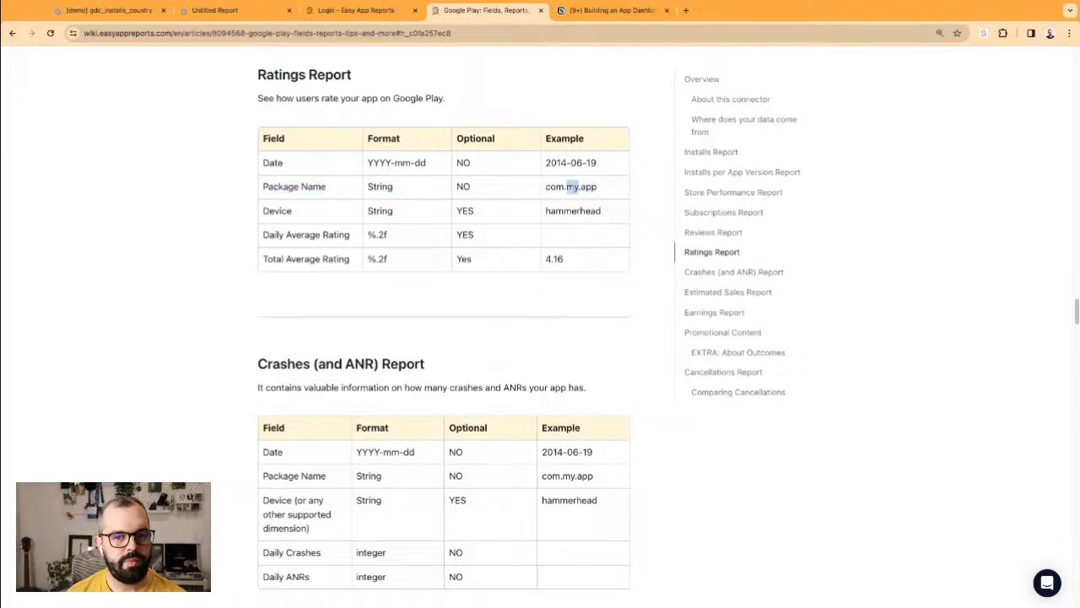
pyautogui.tripleClick(590, 187)
pyautogui.tripleClick(589, 187)
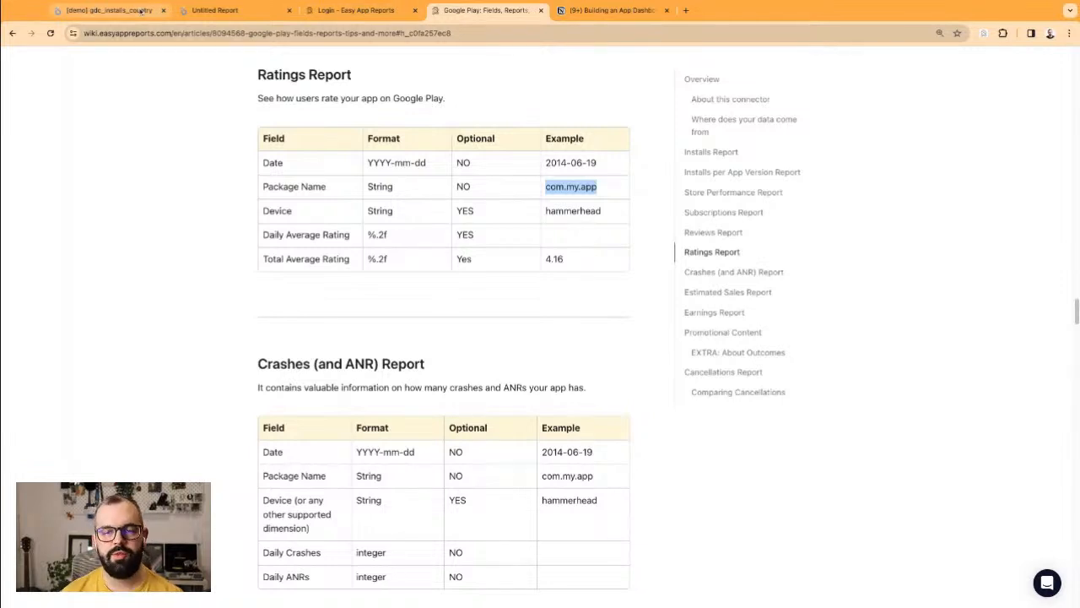
pyautogui.click(139, 10)
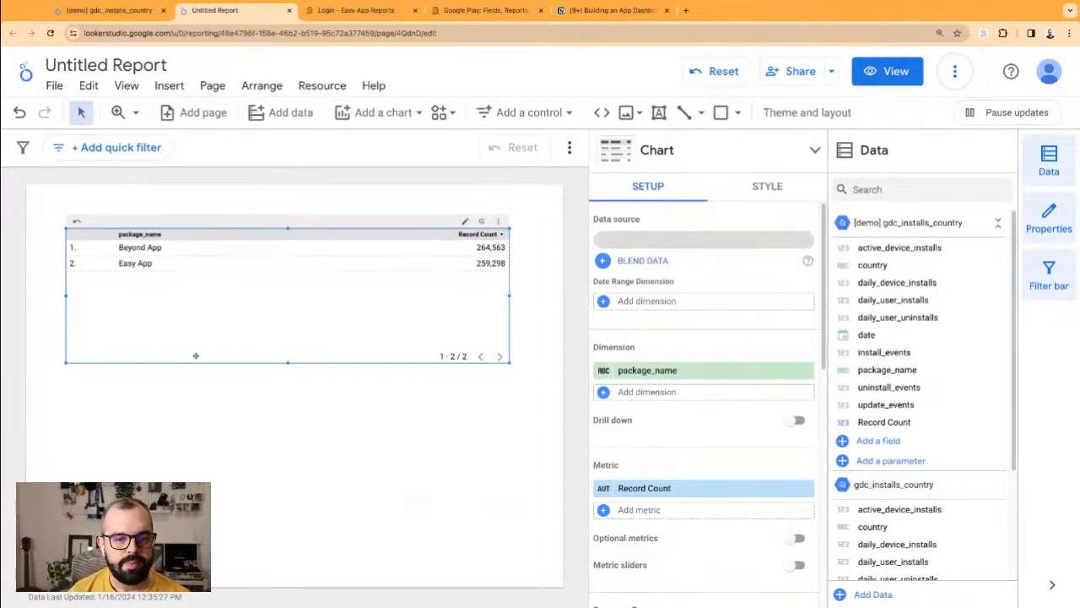
# Step: Reposition the table, add date as a dimension and install_events as a metric, and drop Record Count
pyautogui.moveTo(227, 250); pyautogui.dragTo(282, 261)
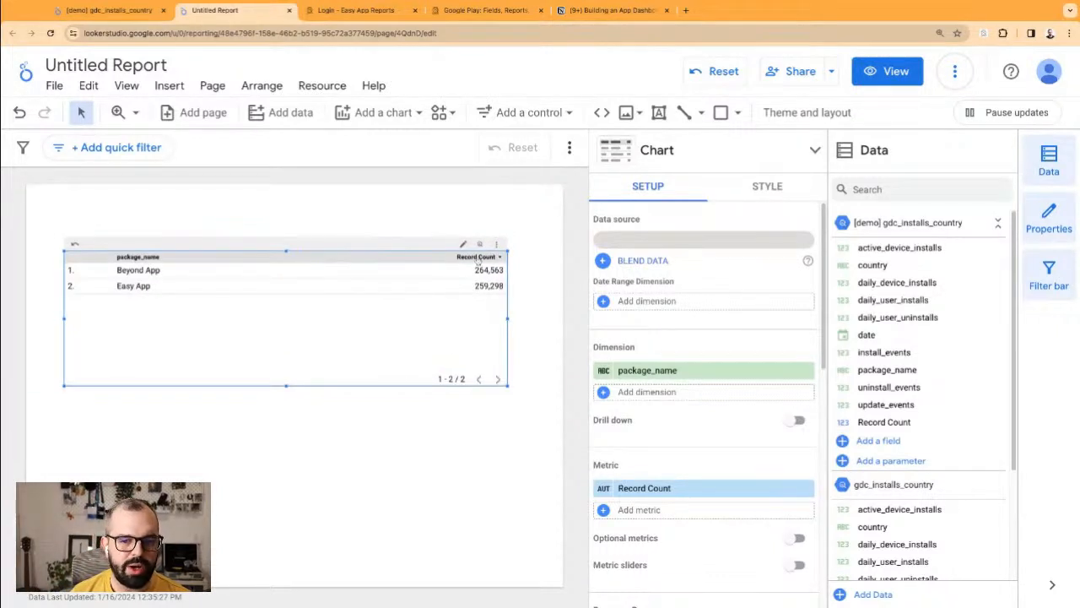
pyautogui.moveTo(398, 252); pyautogui.dragTo(407, 264)
pyautogui.click(394, 232)
pyautogui.moveTo(366, 303); pyautogui.dragTo(367, 307)
pyautogui.click(393, 298)
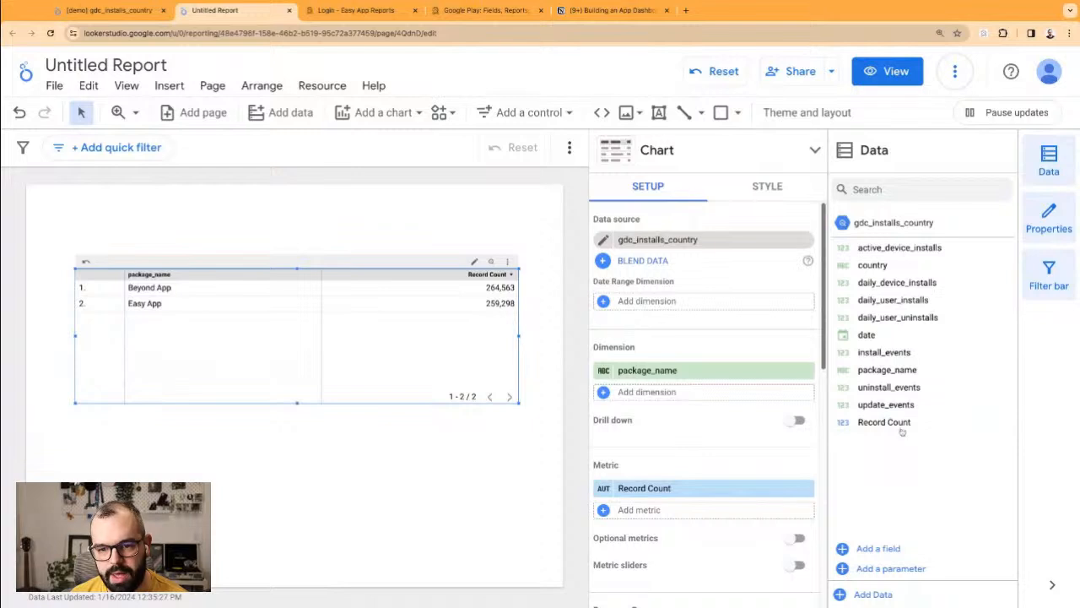
pyautogui.moveTo(875, 335); pyautogui.dragTo(874, 336)
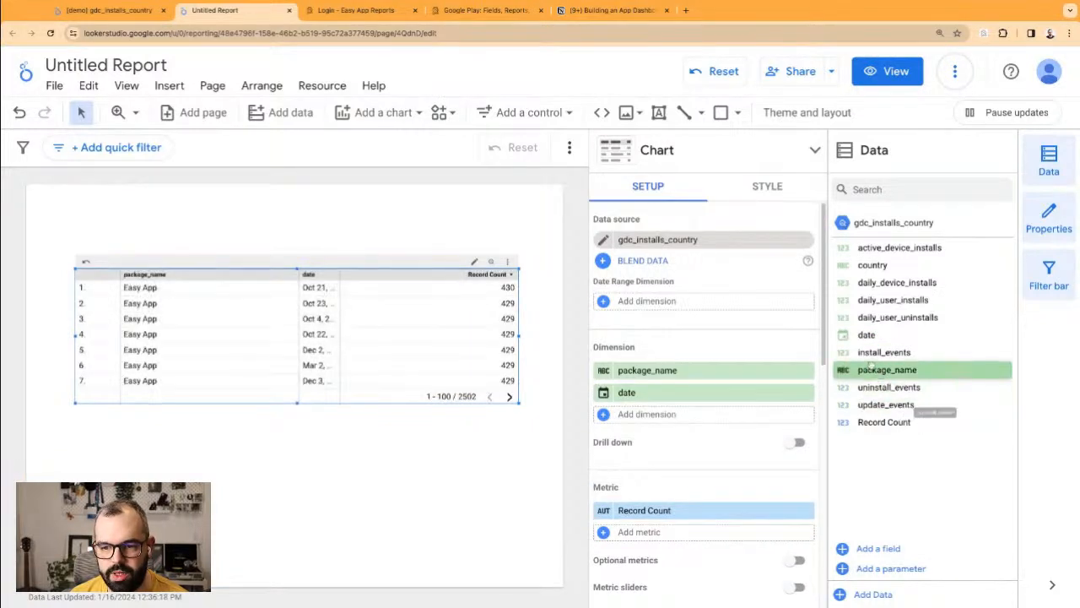
pyautogui.moveTo(884, 352); pyautogui.dragTo(755, 512)
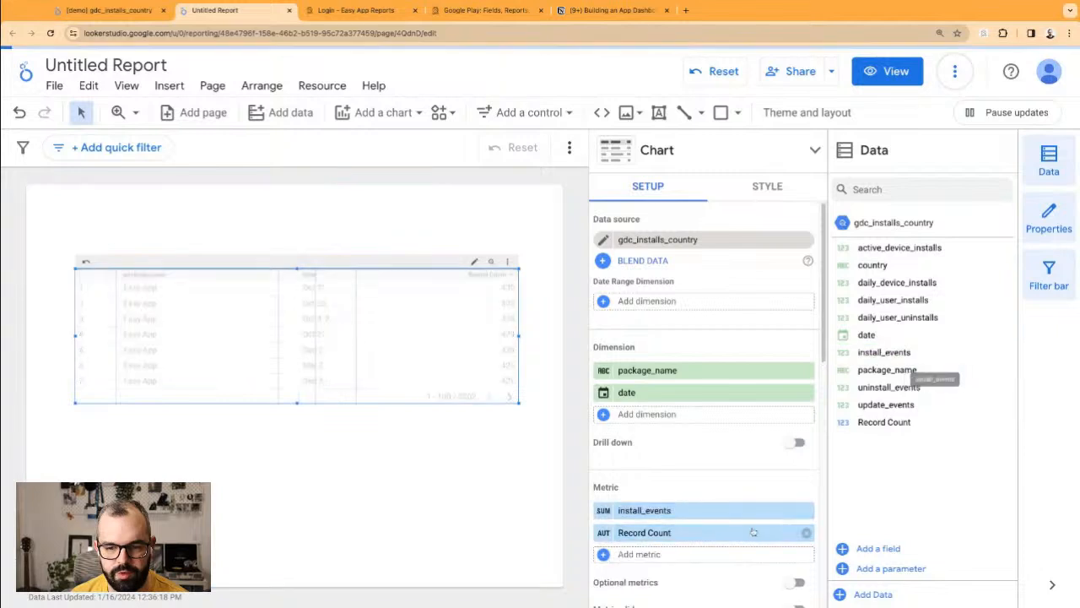
pyautogui.click(807, 534)
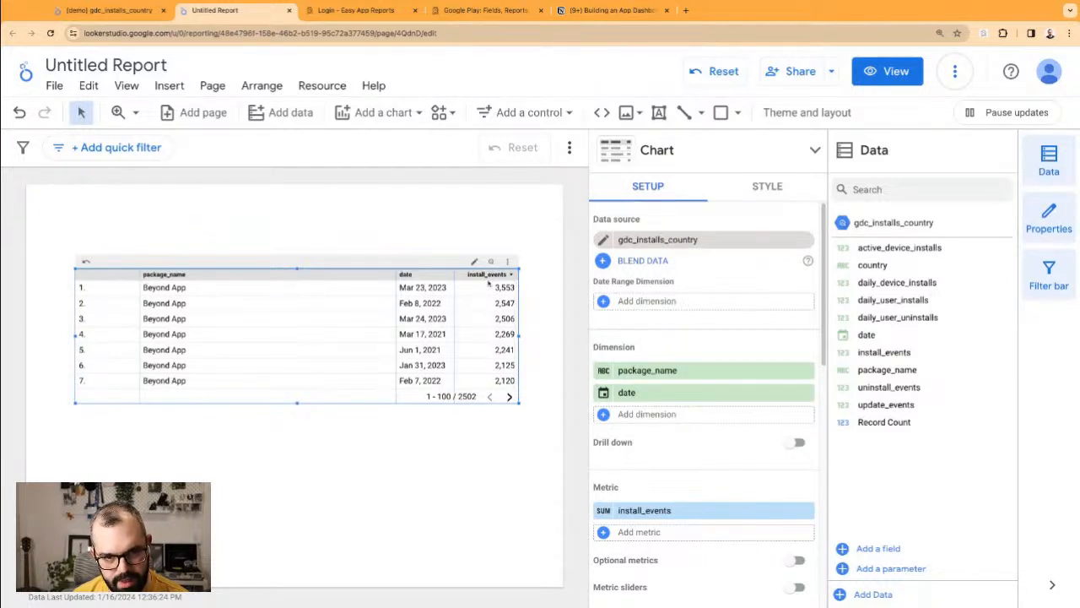
# Step: Narrow the package_name column and move the table up
pyautogui.moveTo(395, 274); pyautogui.dragTo(251, 275)
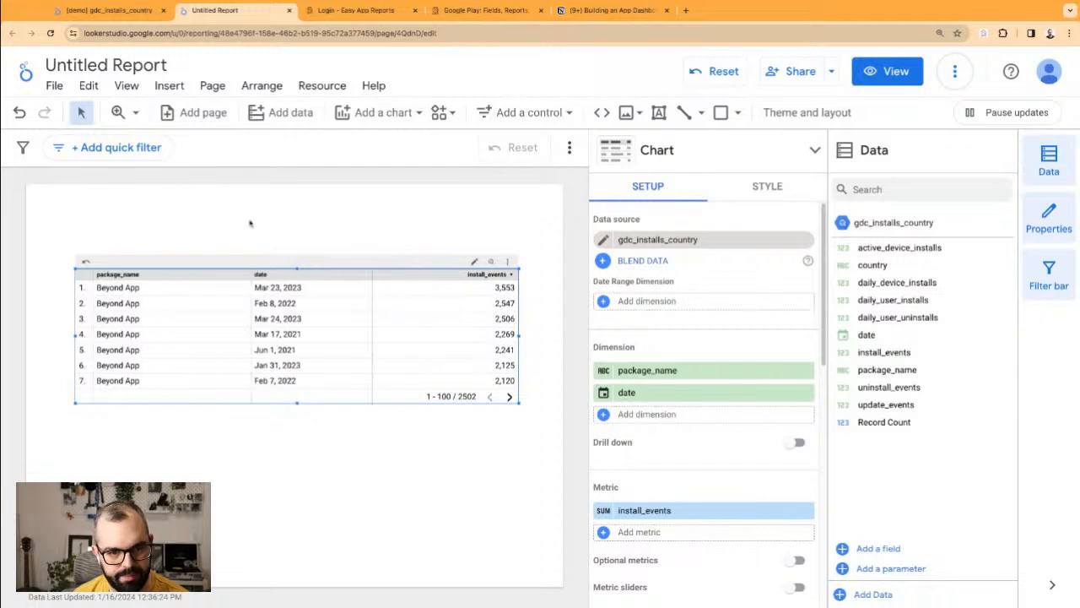
pyautogui.moveTo(174, 263); pyautogui.dragTo(146, 273)
pyautogui.scroll(-5, 270, 366)
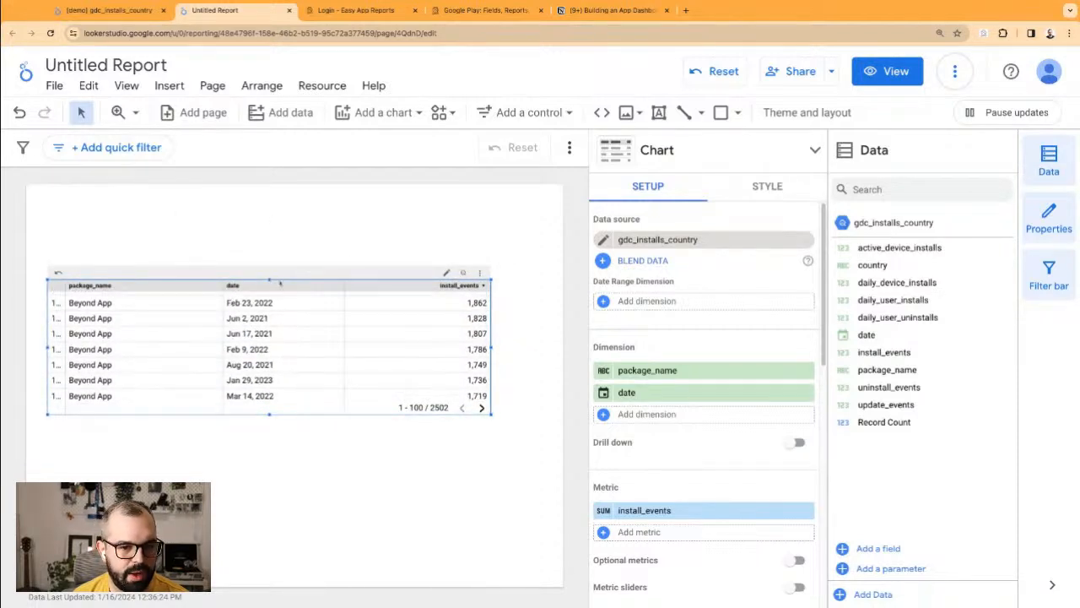
pyautogui.moveTo(287, 299); pyautogui.dragTo(287, 287)
# Step: Sort the table by date, newest first, and shorten it to six rows
pyautogui.click(243, 272)
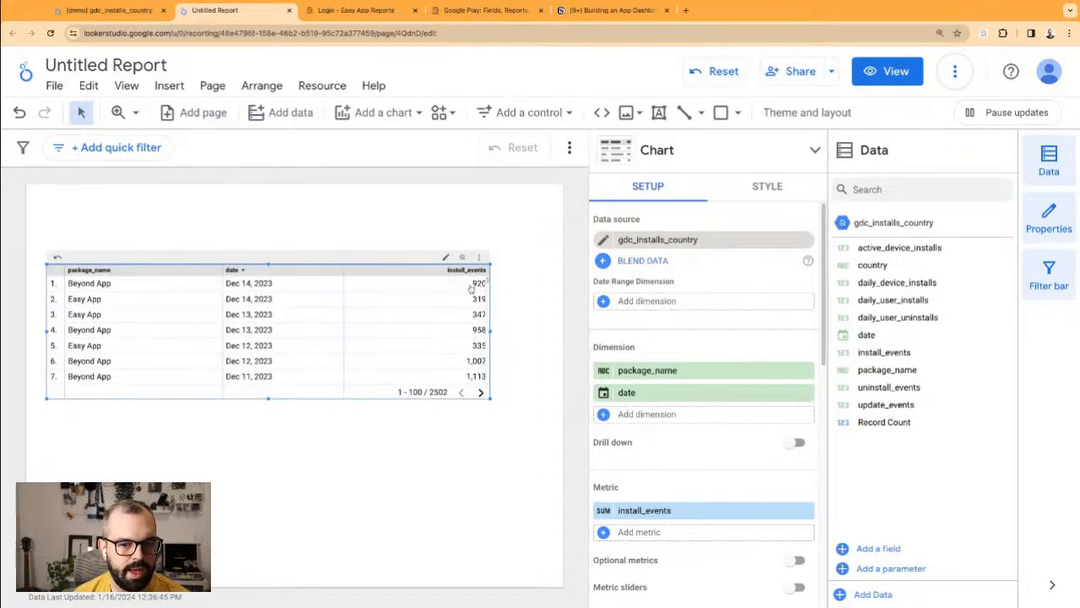
pyautogui.click(92, 271)
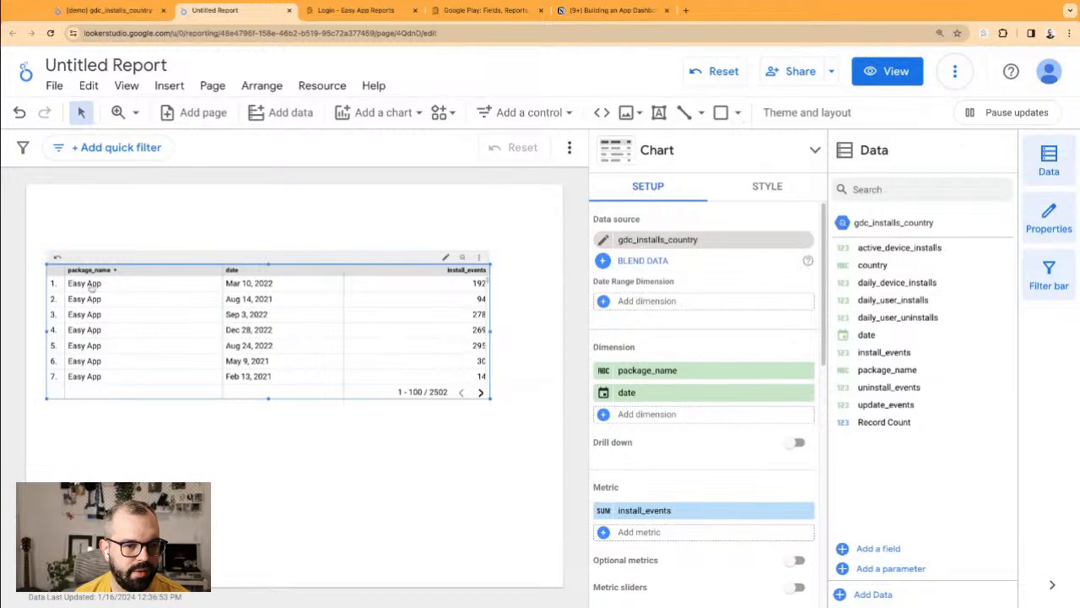
pyautogui.click(462, 270)
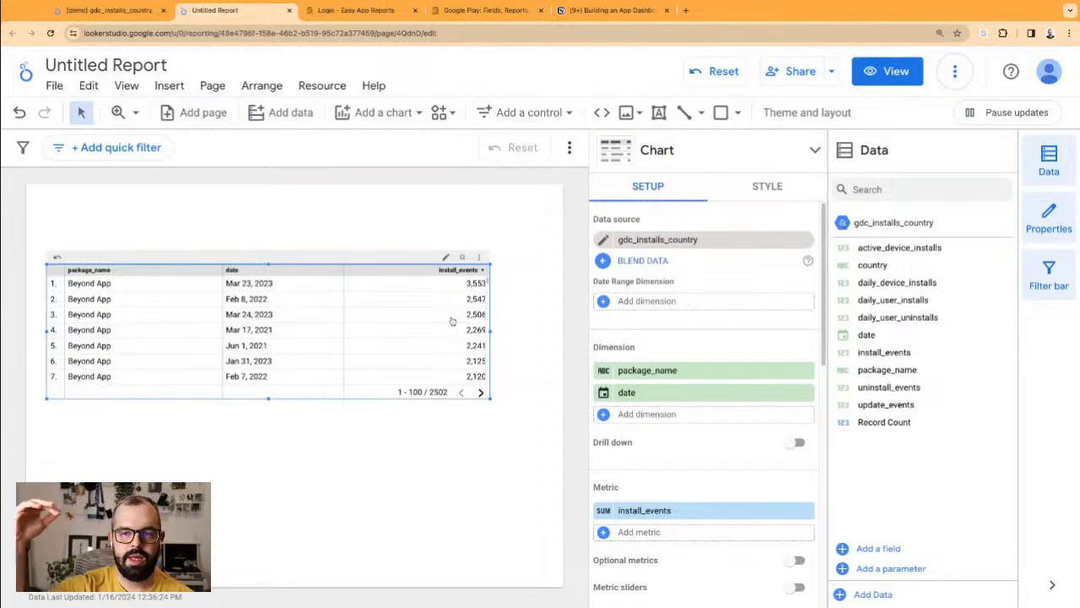
pyautogui.click(232, 270)
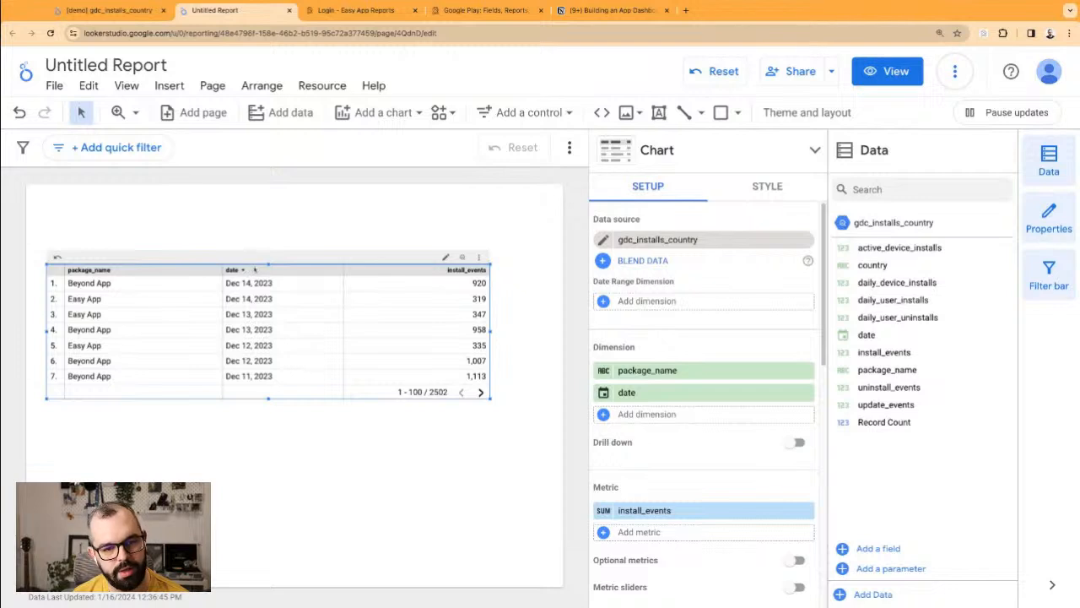
pyautogui.moveTo(268, 264); pyautogui.dragTo(274, 314)
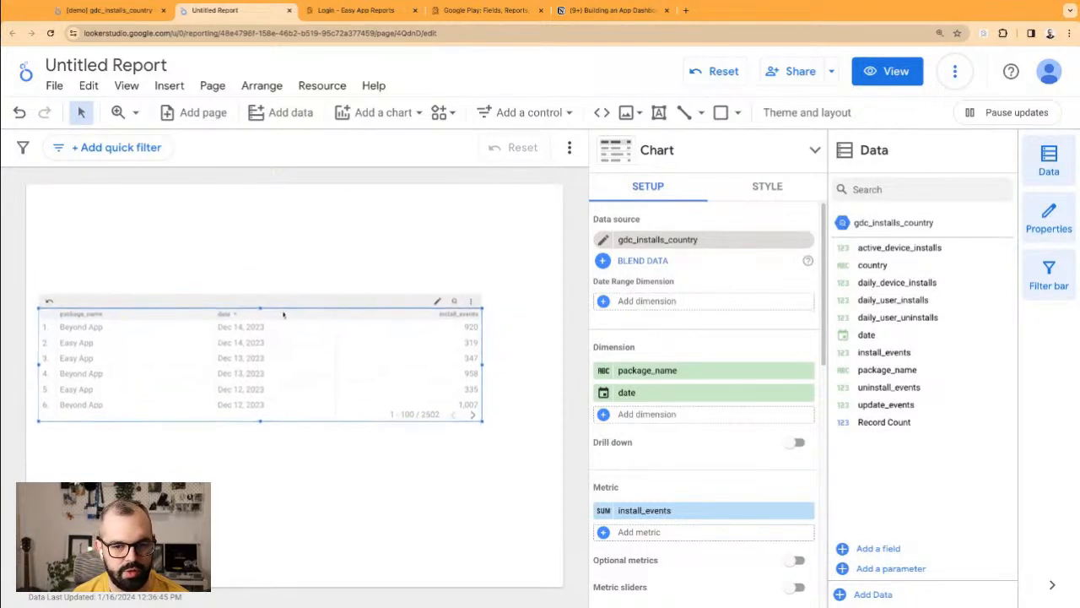
# Step: Make the installs table narrower and move it slightly down the page
pyautogui.click(766, 188)
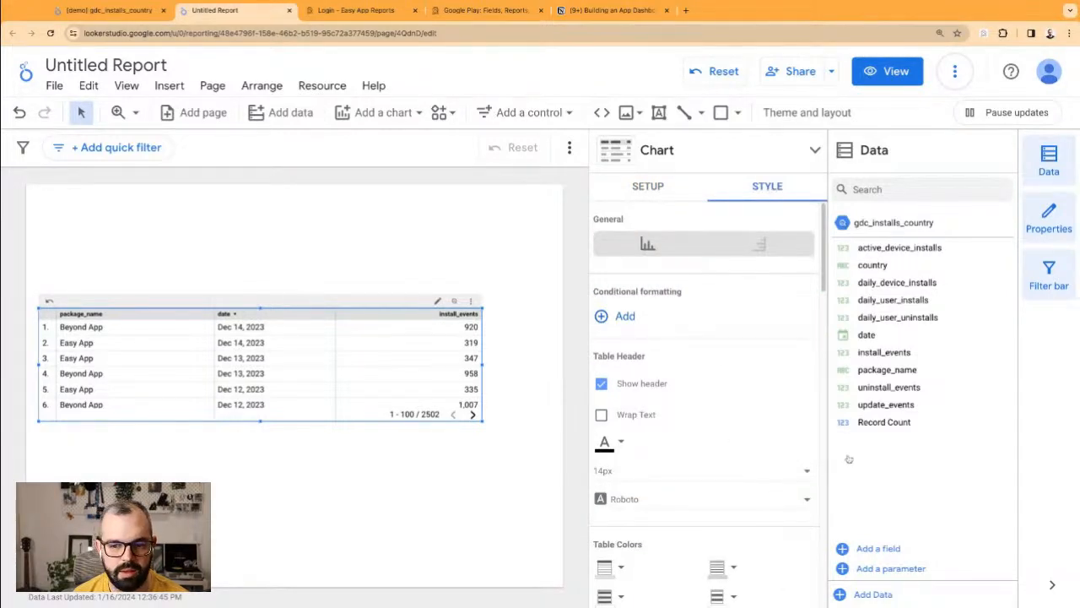
pyautogui.scroll(-5, 724, 395)
pyautogui.scroll(-3, 658, 411)
pyautogui.scroll(8, 660, 411)
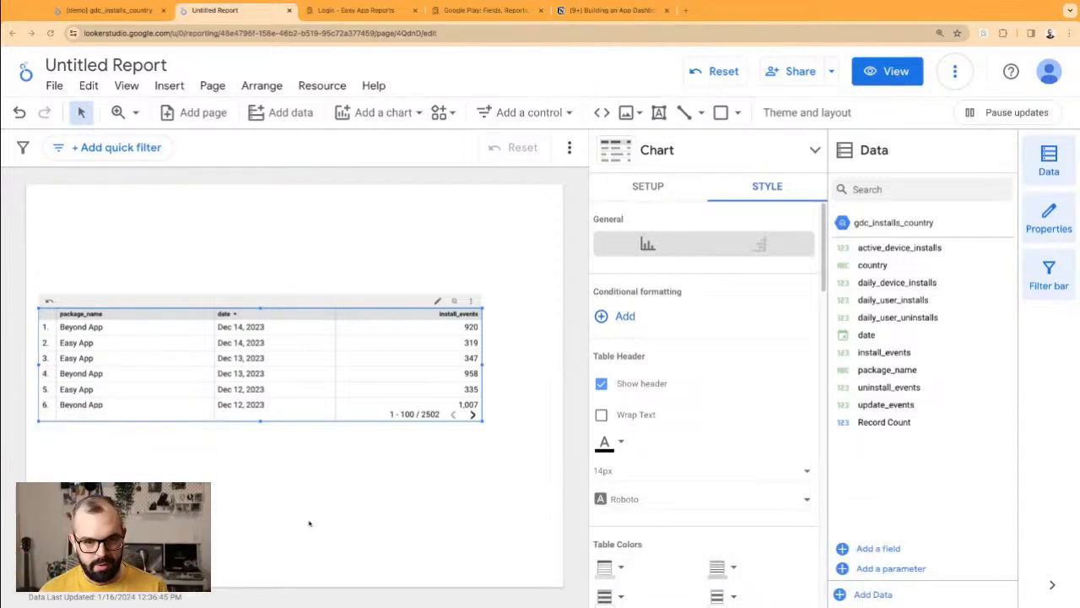
pyautogui.moveTo(483, 365); pyautogui.dragTo(325, 365)
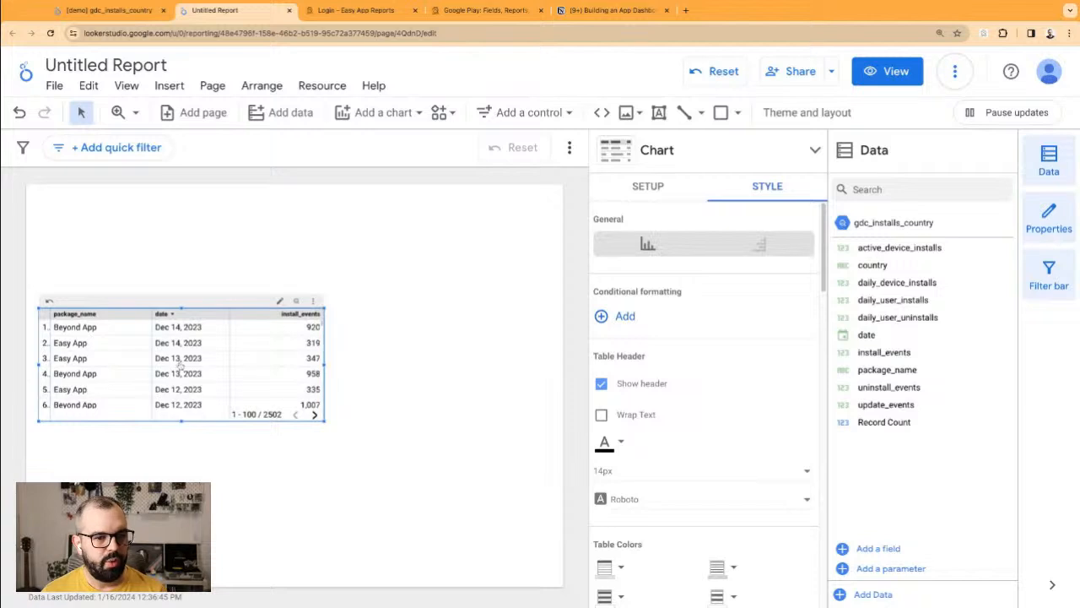
pyautogui.moveTo(140, 305); pyautogui.dragTo(143, 330)
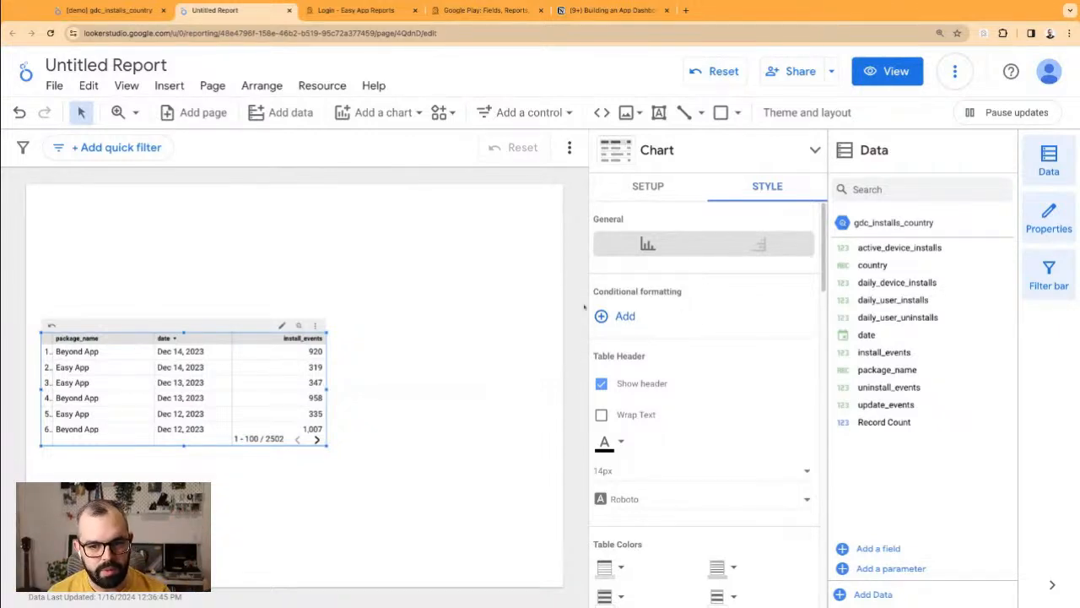
# Step: Turn off the table's row numbers and narrow its columns further
pyautogui.click(631, 191)
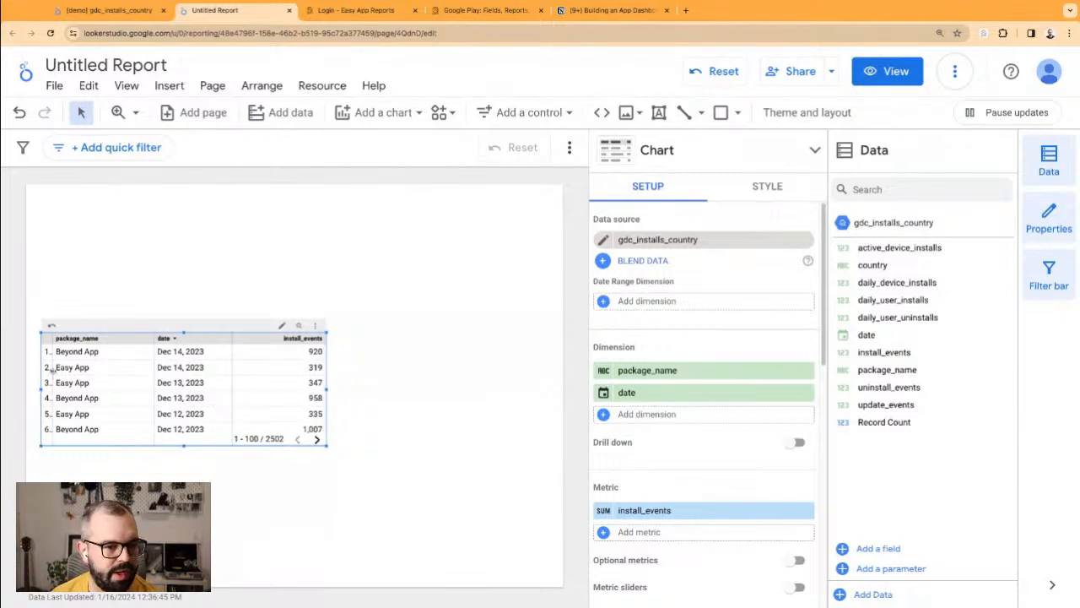
pyautogui.click(766, 186)
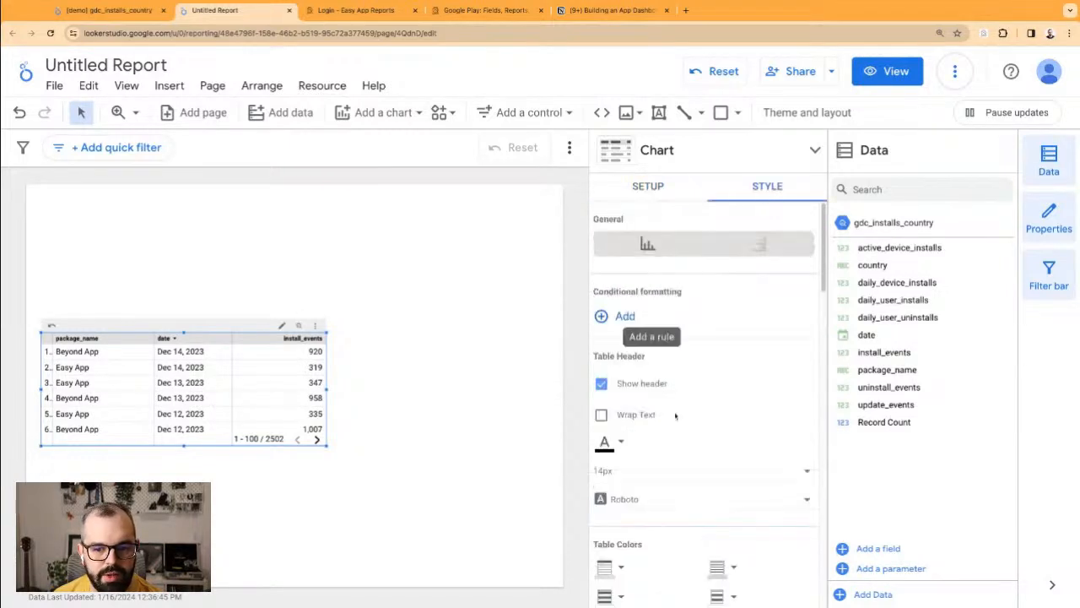
pyautogui.scroll(-1, 672, 454)
pyautogui.scroll(-4, 673, 453)
pyautogui.click(601, 429)
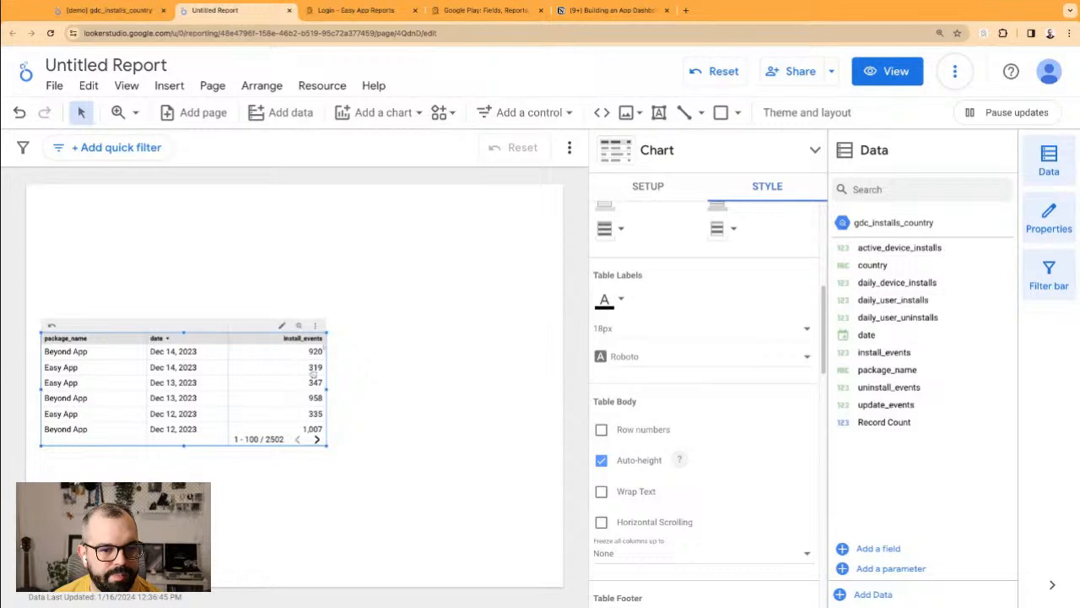
pyautogui.moveTo(327, 389); pyautogui.dragTo(277, 389)
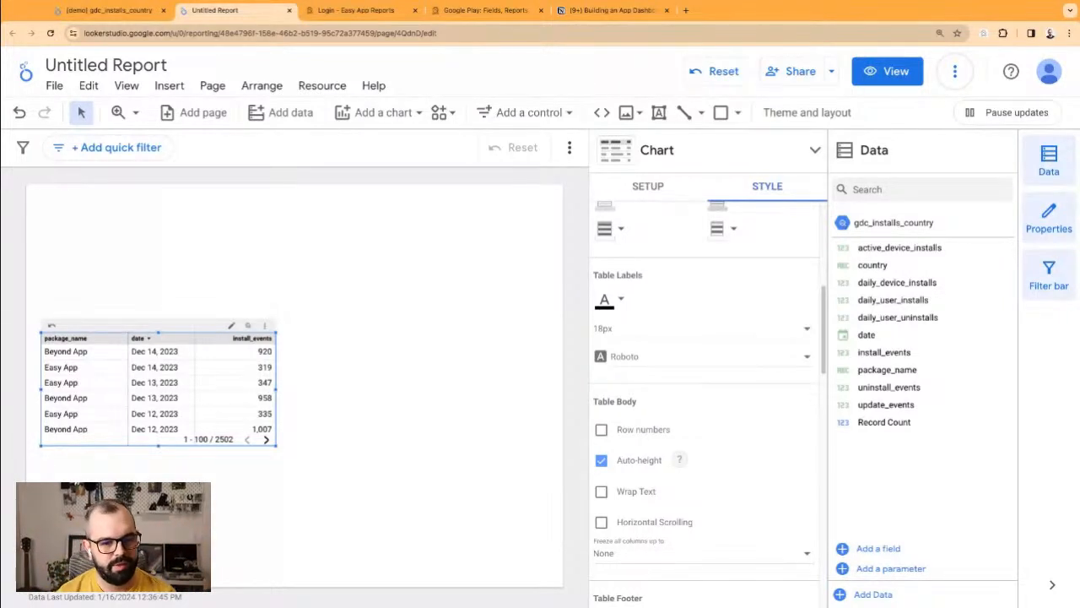
pyautogui.click(282, 242)
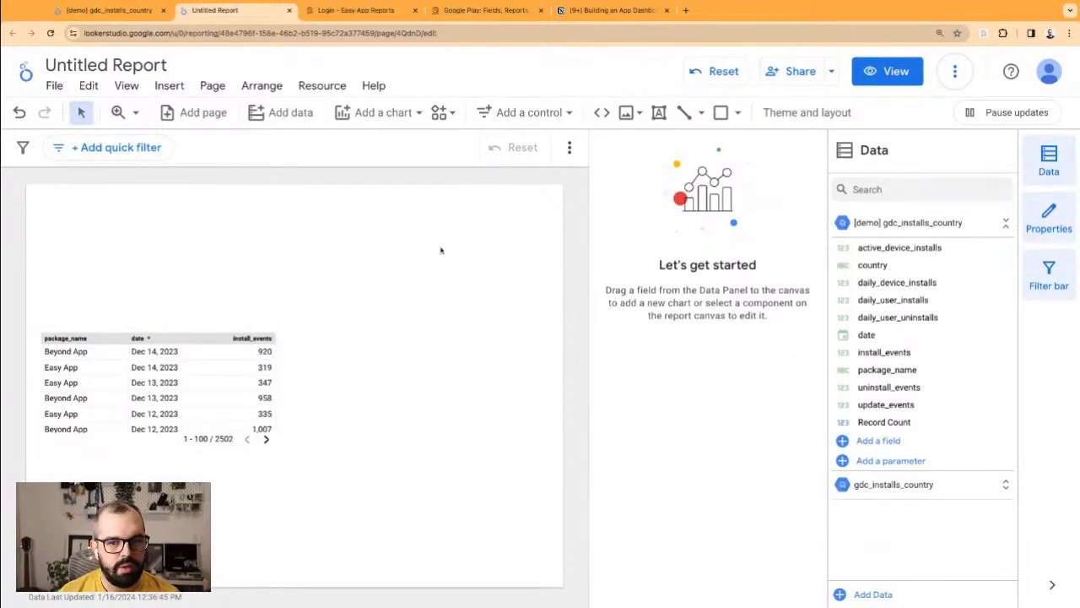
# Step: Draw a text box above the table with a 28px font size
pyautogui.click(659, 113)
pyautogui.moveTo(77, 198); pyautogui.dragTo(258, 220)
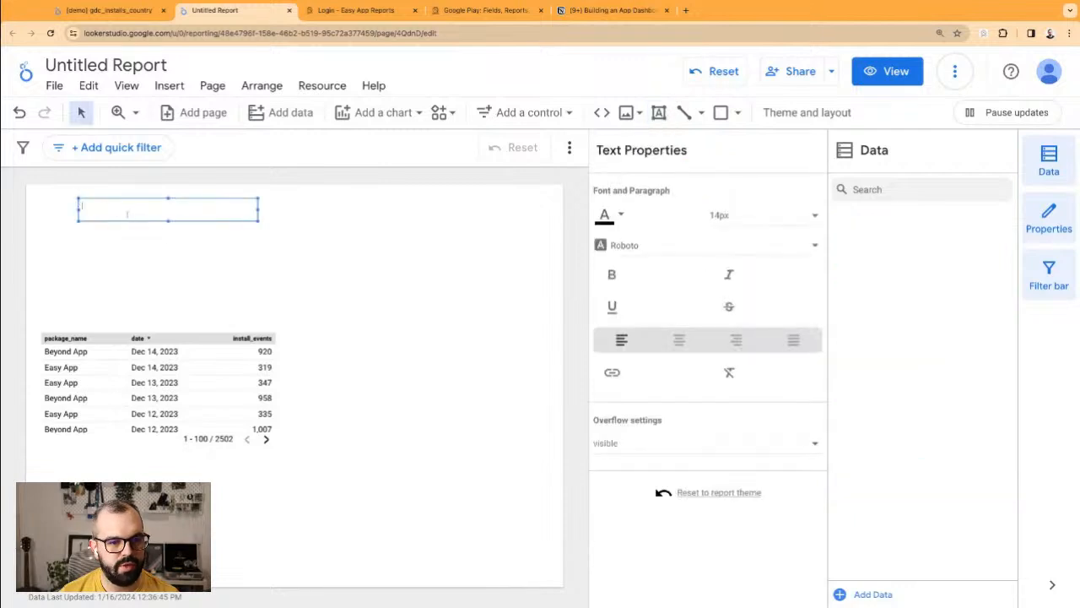
pyautogui.click(731, 218)
pyautogui.scroll(-5, 734, 219)
pyautogui.scroll(3, 726, 202)
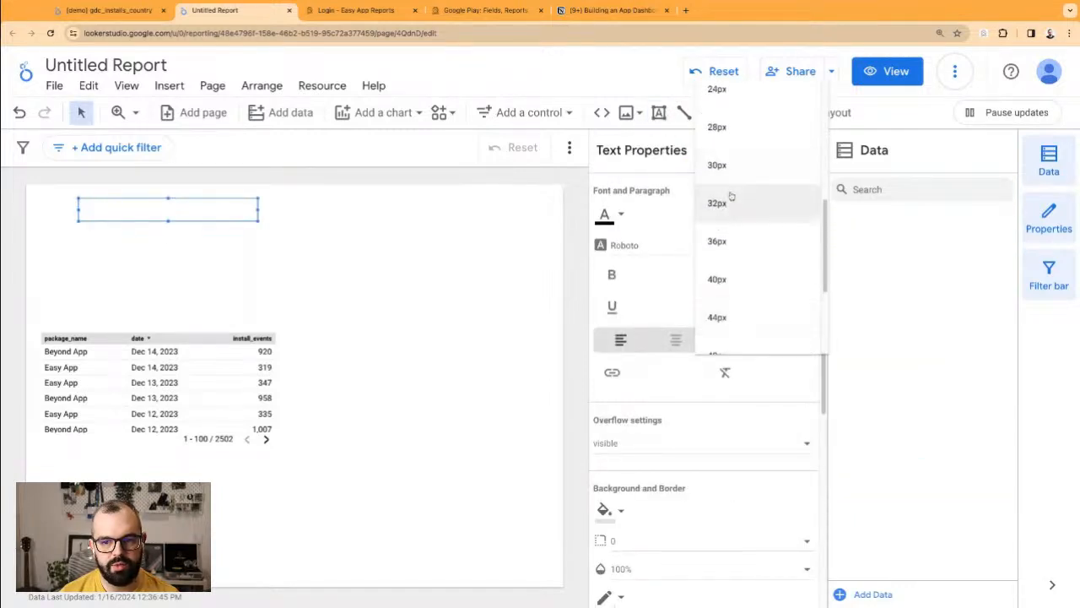
pyautogui.click(722, 127)
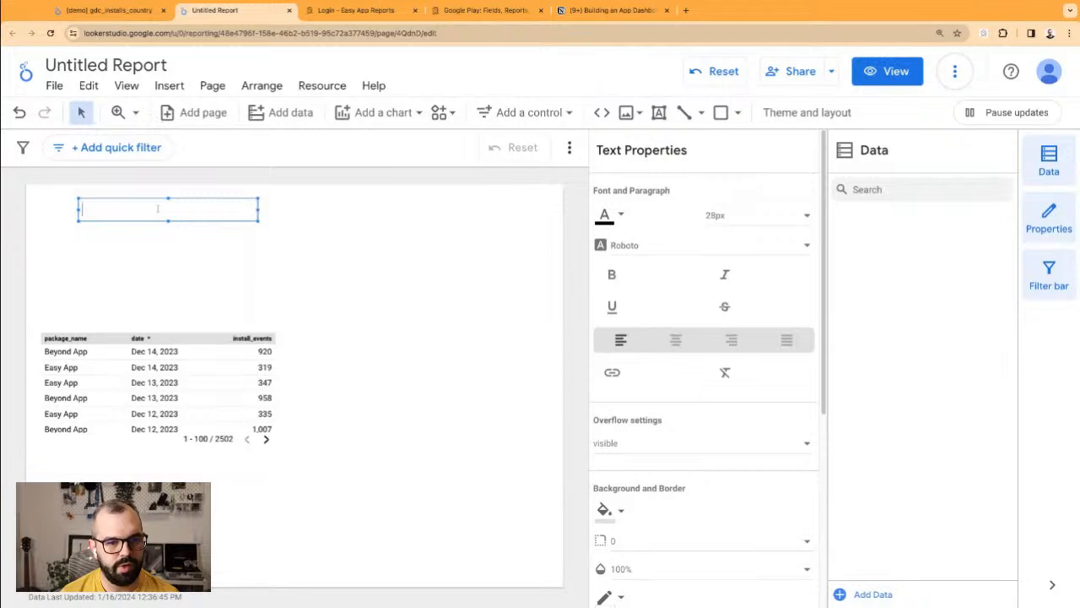
# Step: Type the title 'Free App Dashboard'
pyautogui.write('App')
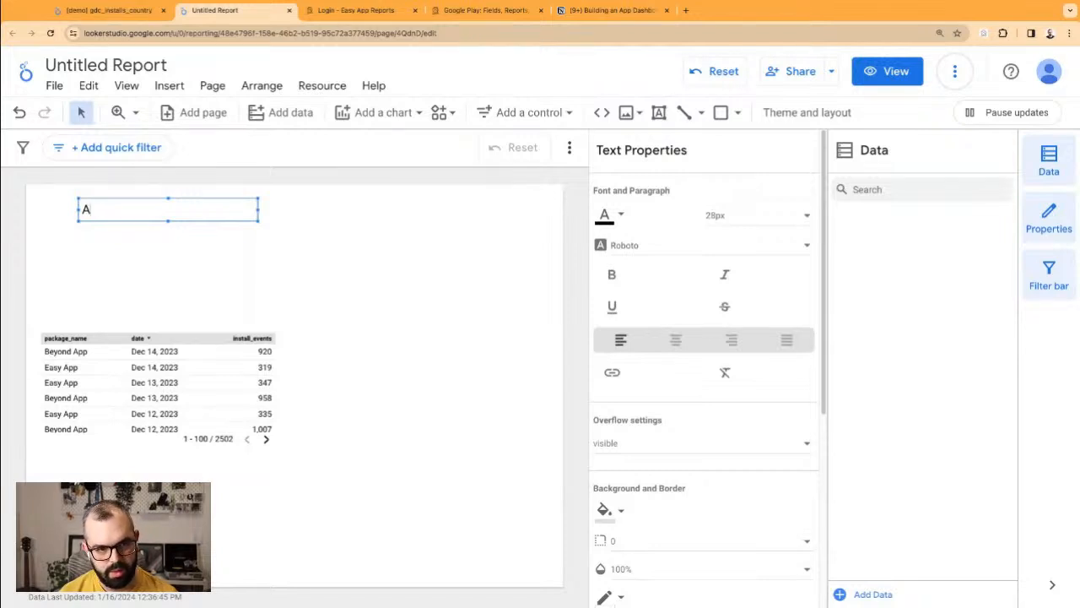
pyautogui.press('BackSpace')
pyautogui.press('BackSpace')
pyautogui.press('BackSpace')
pyautogui.write('Free App ')
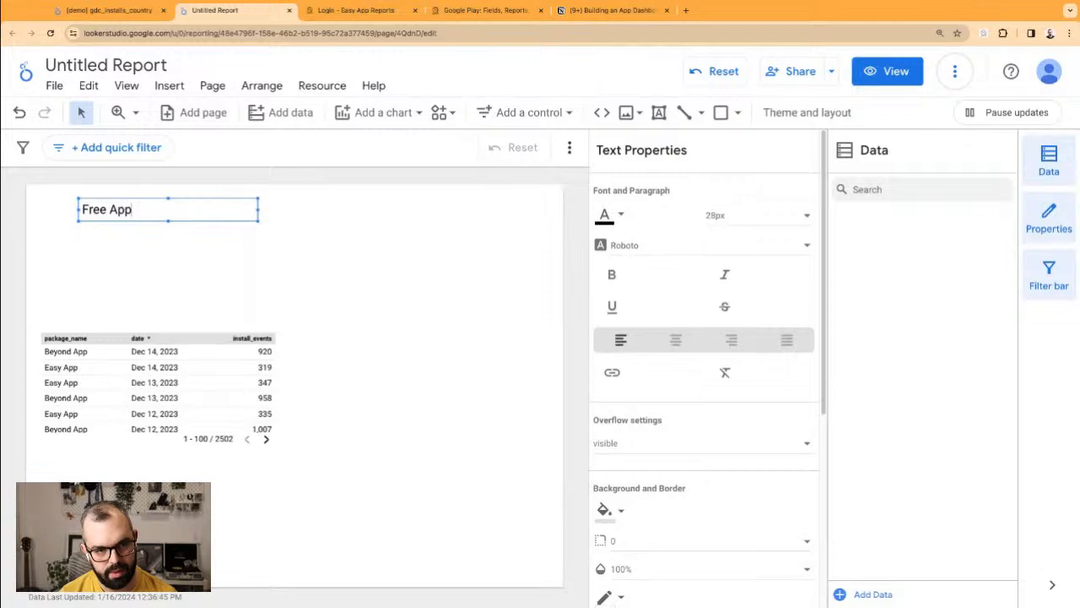
pyautogui.write('Dashboard')
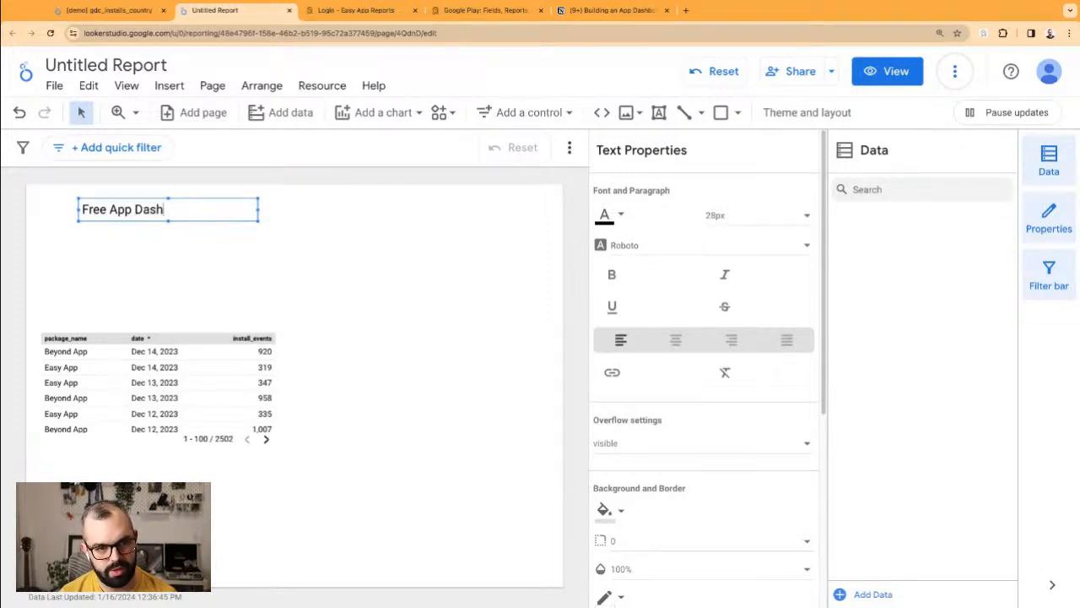
# Step: Align the title left with the table and move the table slightly lower
pyautogui.click(174, 254)
pyautogui.moveTo(198, 210); pyautogui.dragTo(187, 208)
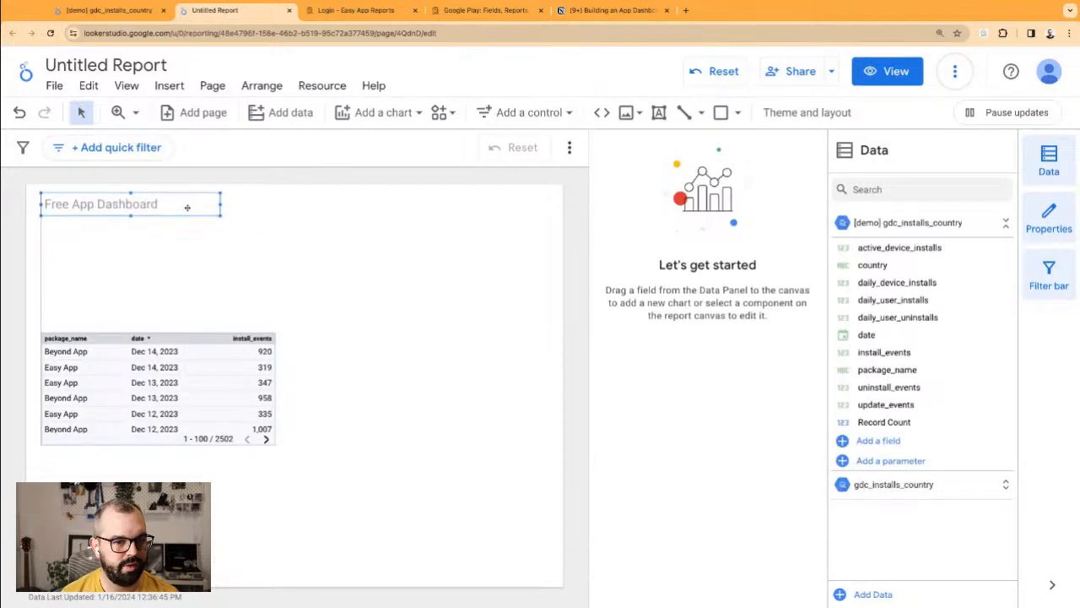
pyautogui.click(178, 241)
pyautogui.click(143, 204)
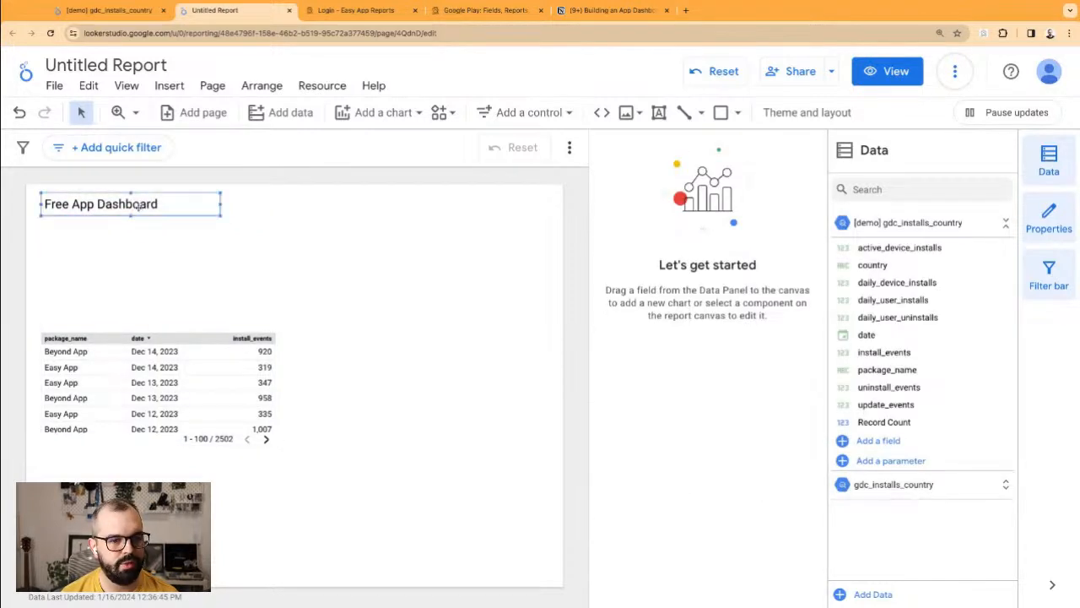
pyautogui.click(162, 247)
pyautogui.click(173, 340)
pyautogui.moveTo(175, 338); pyautogui.dragTo(176, 354)
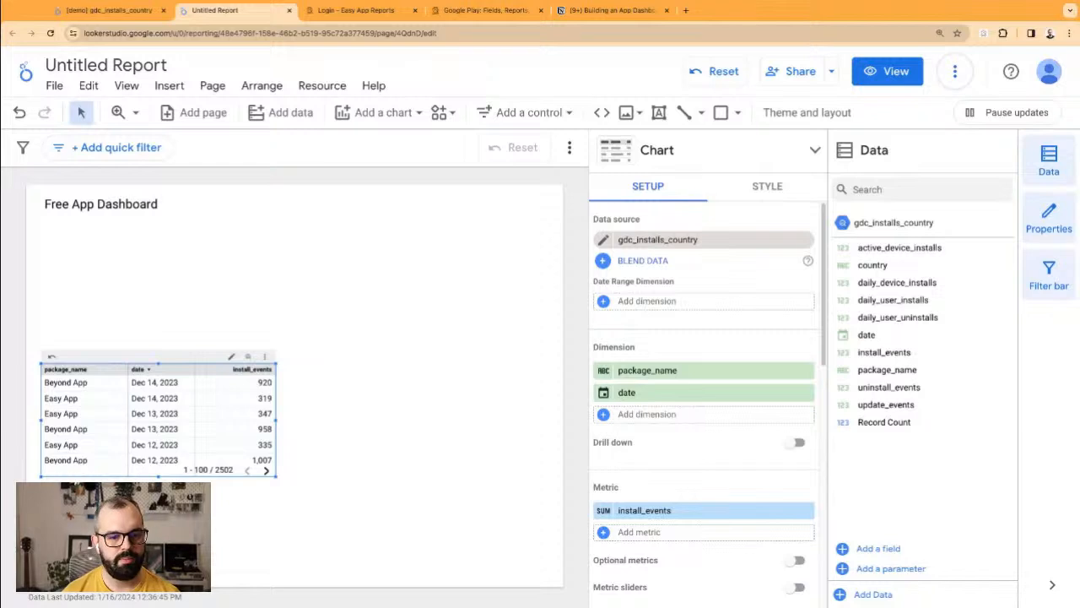
pyautogui.click(291, 270)
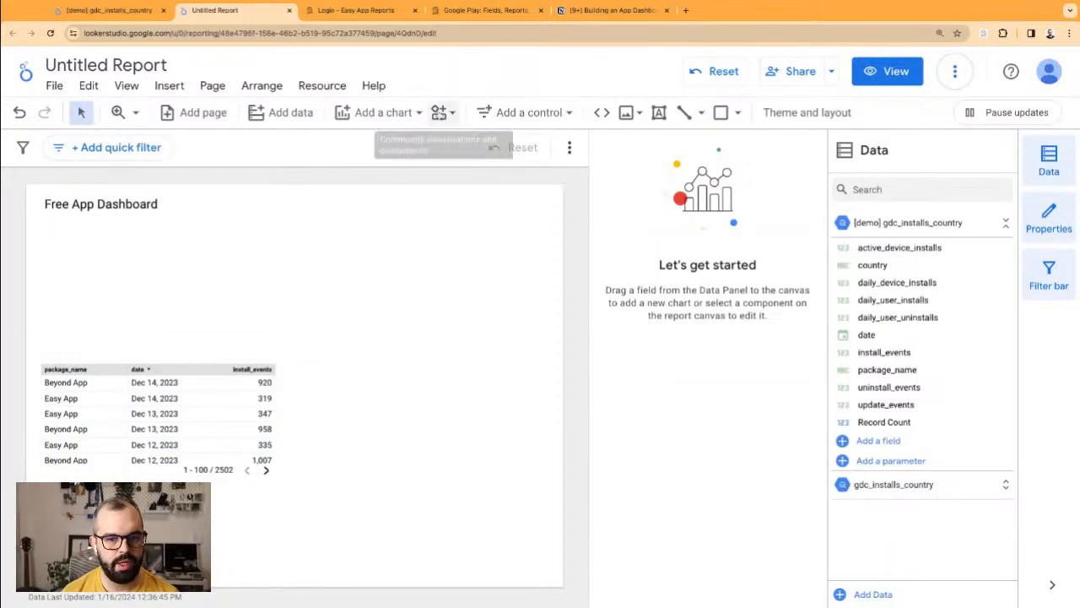
pyautogui.click(382, 112)
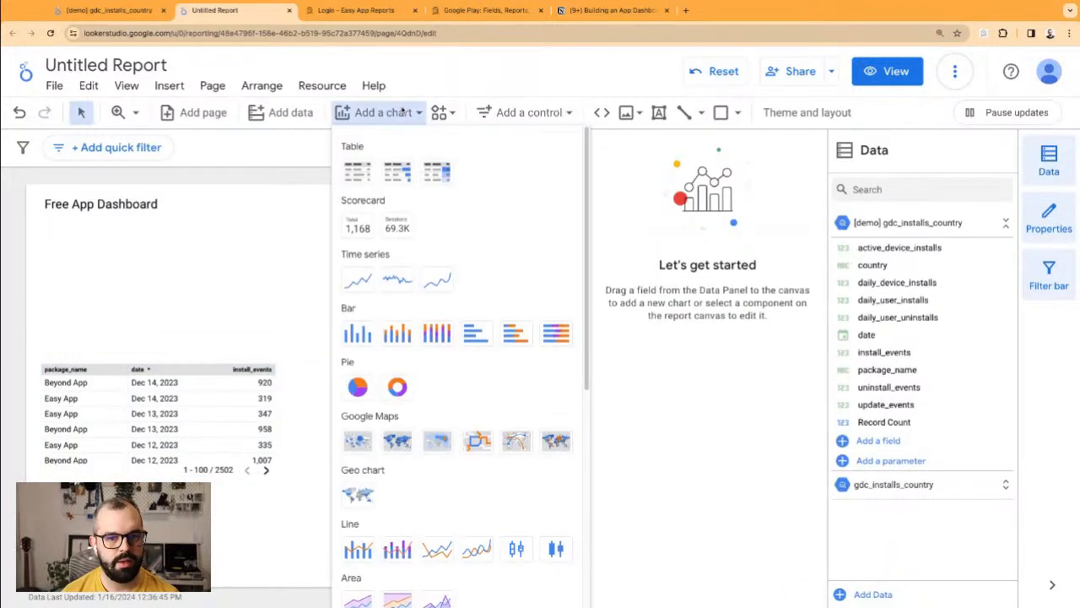
pyautogui.click(355, 238)
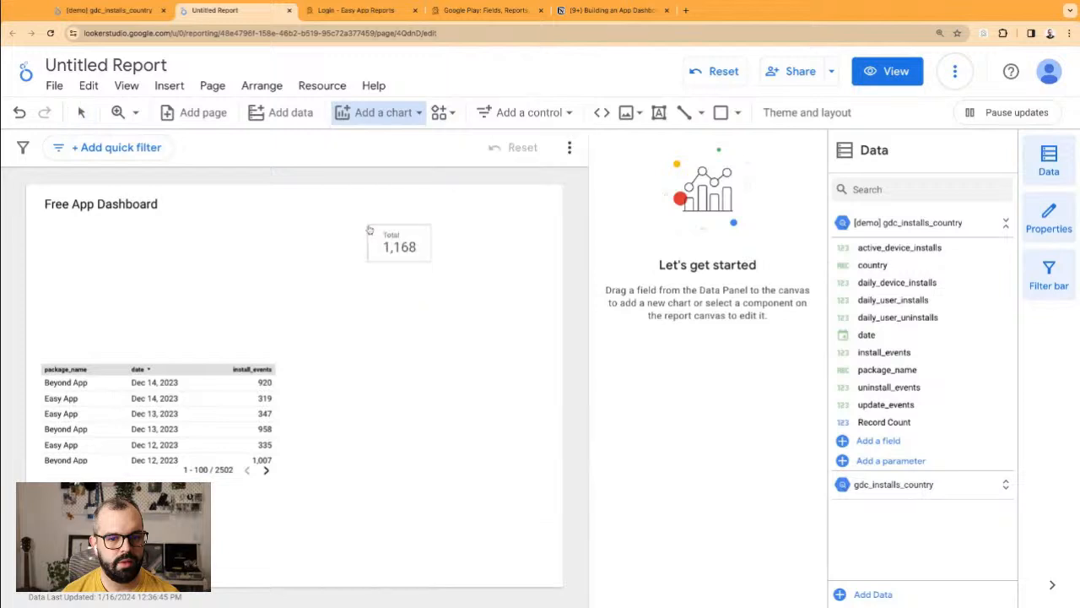
pyautogui.click(264, 289)
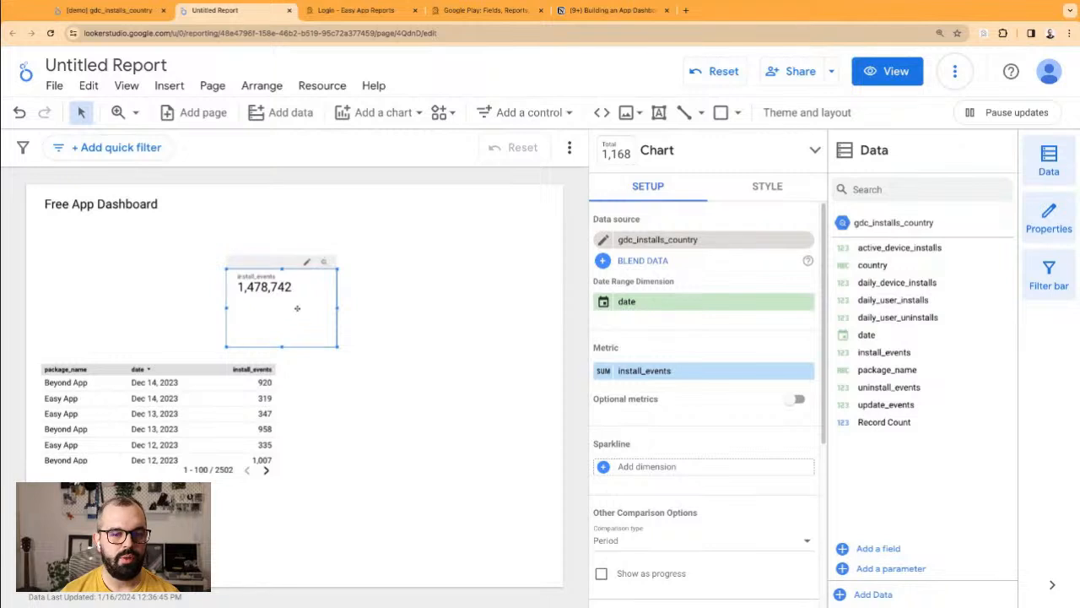
pyautogui.press('Delete')
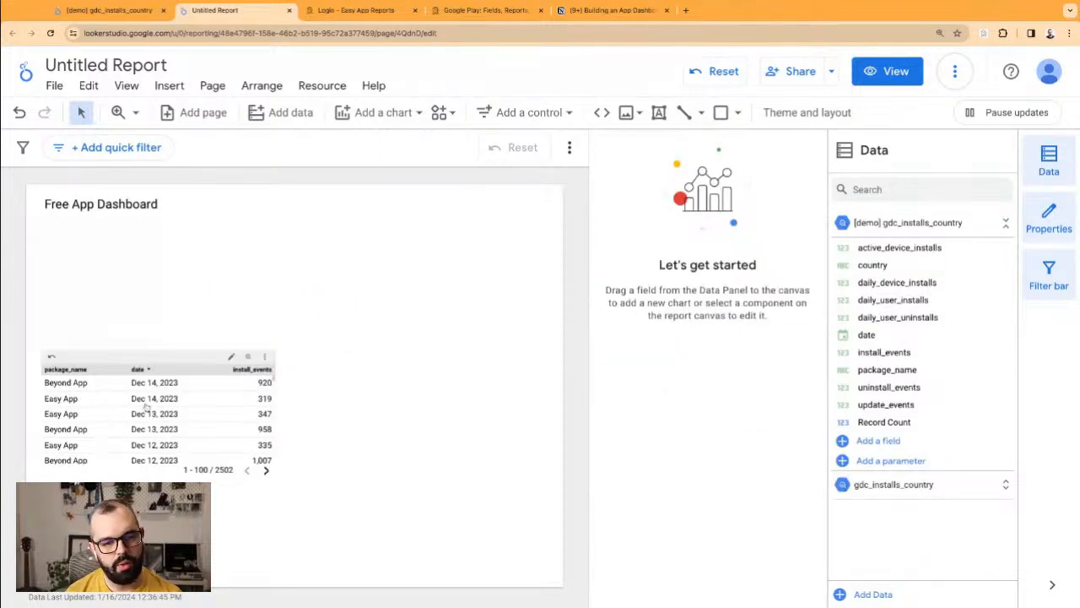
pyautogui.click(181, 409)
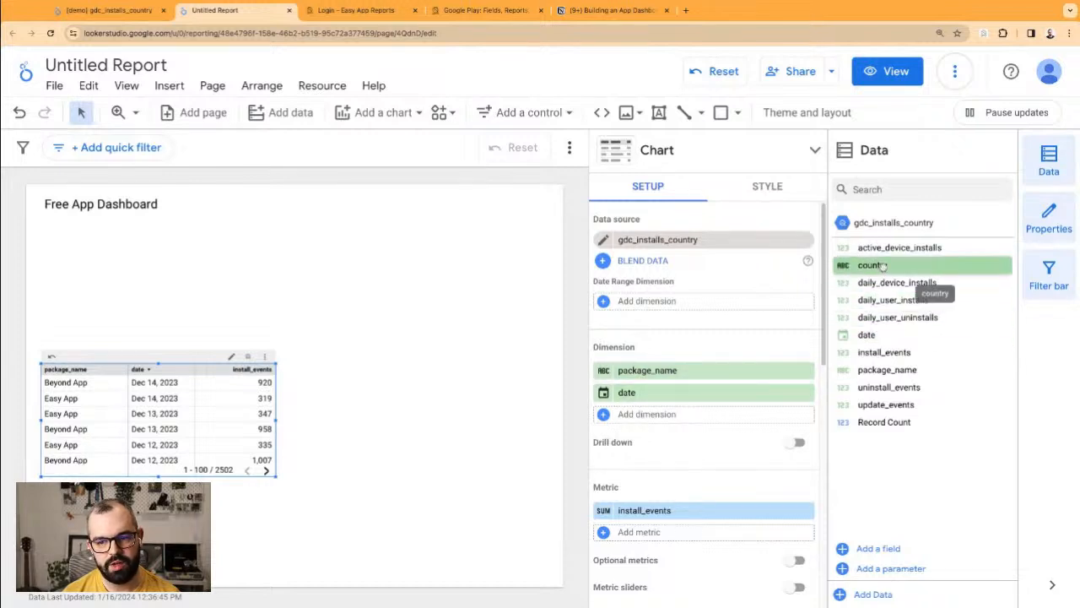
# Step: Try a country breakdown in the installs table and stretch the table taller to show nine rows
pyautogui.moveTo(882, 267); pyautogui.dragTo(629, 414)
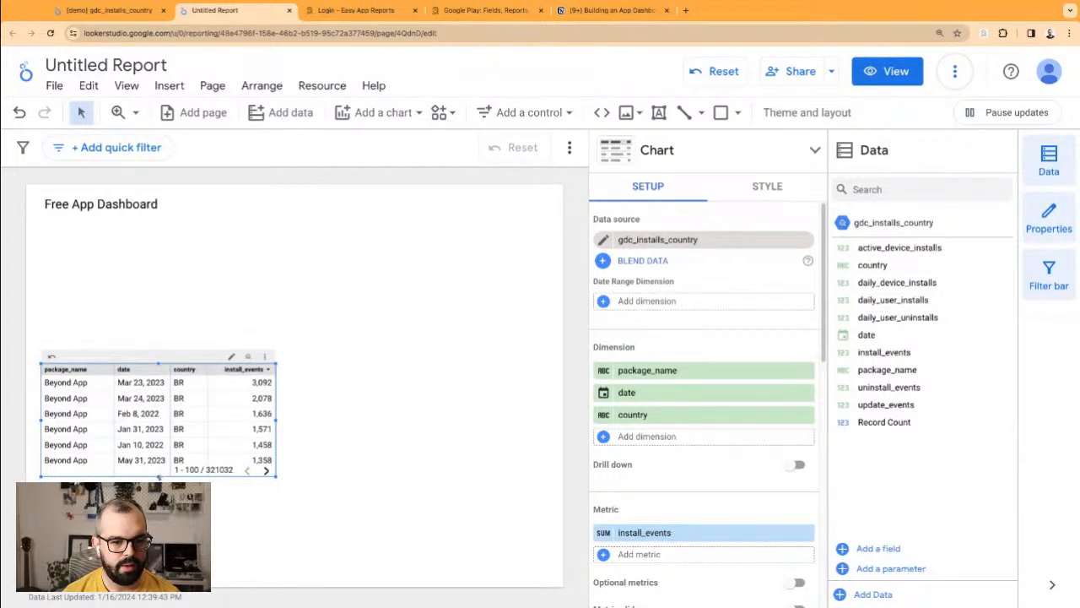
pyautogui.moveTo(159, 477); pyautogui.dragTo(159, 530)
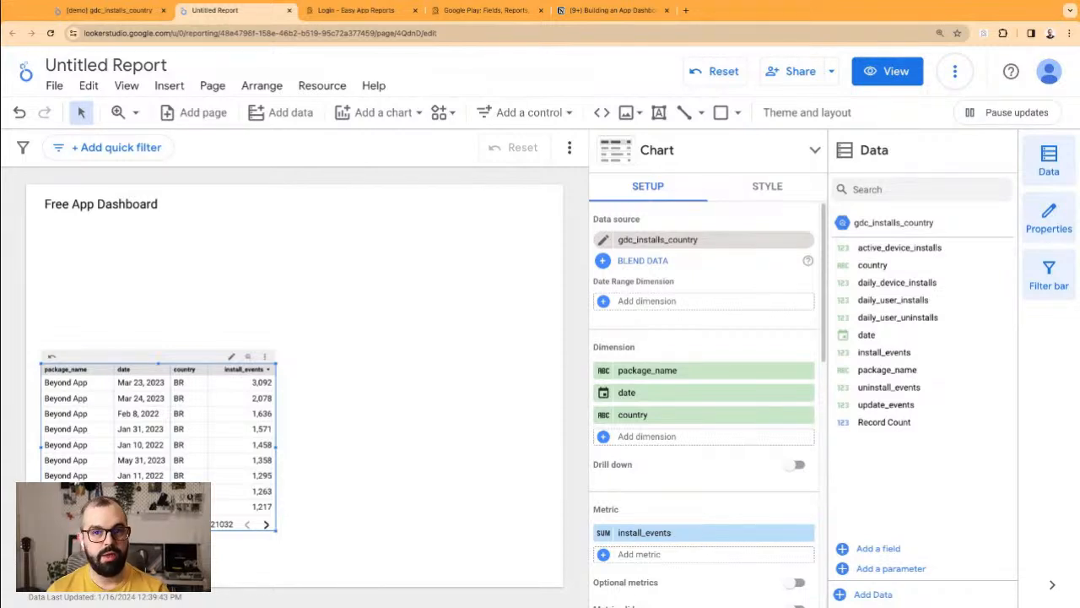
pyautogui.click(655, 152)
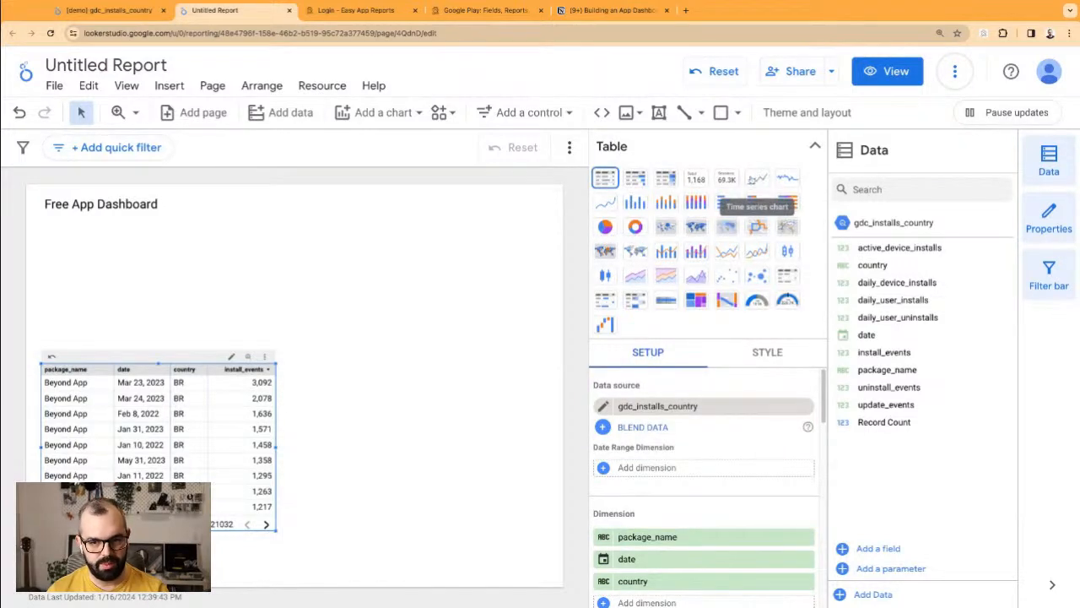
pyautogui.click(352, 463)
pyautogui.click(264, 439)
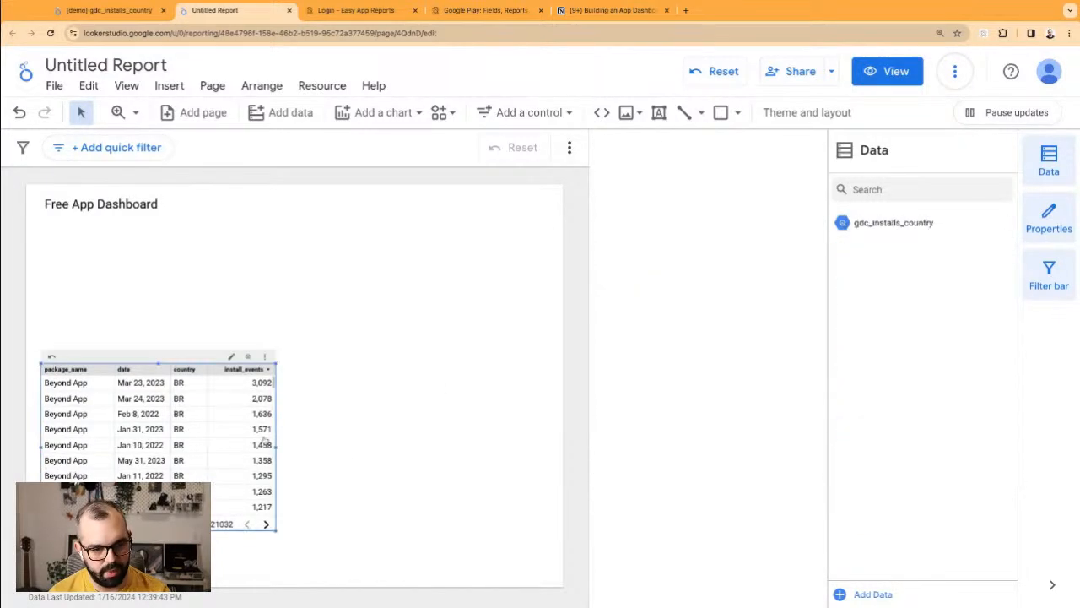
# Step: Remove the country column, shorten the installs table, and sort it by date, newest first
pyautogui.click(808, 414)
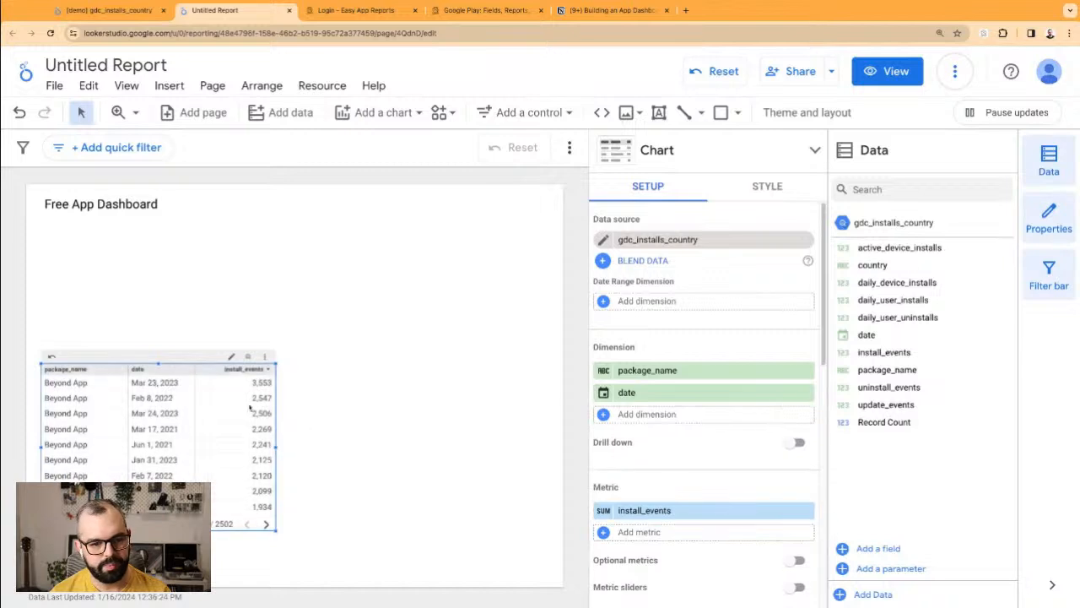
pyautogui.moveTo(158, 531); pyautogui.dragTo(158, 501)
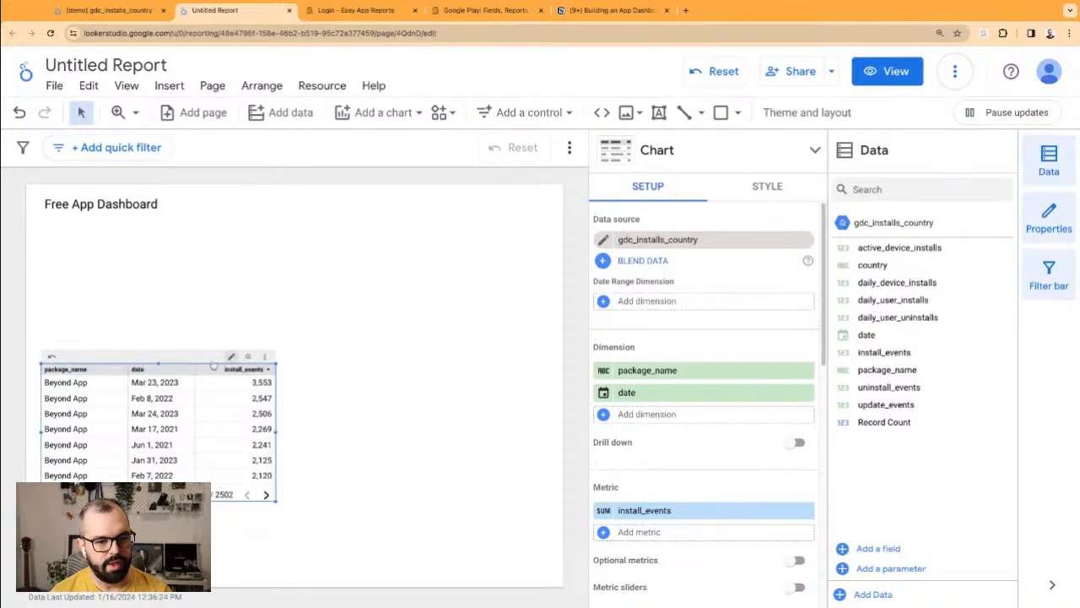
pyautogui.click(172, 371)
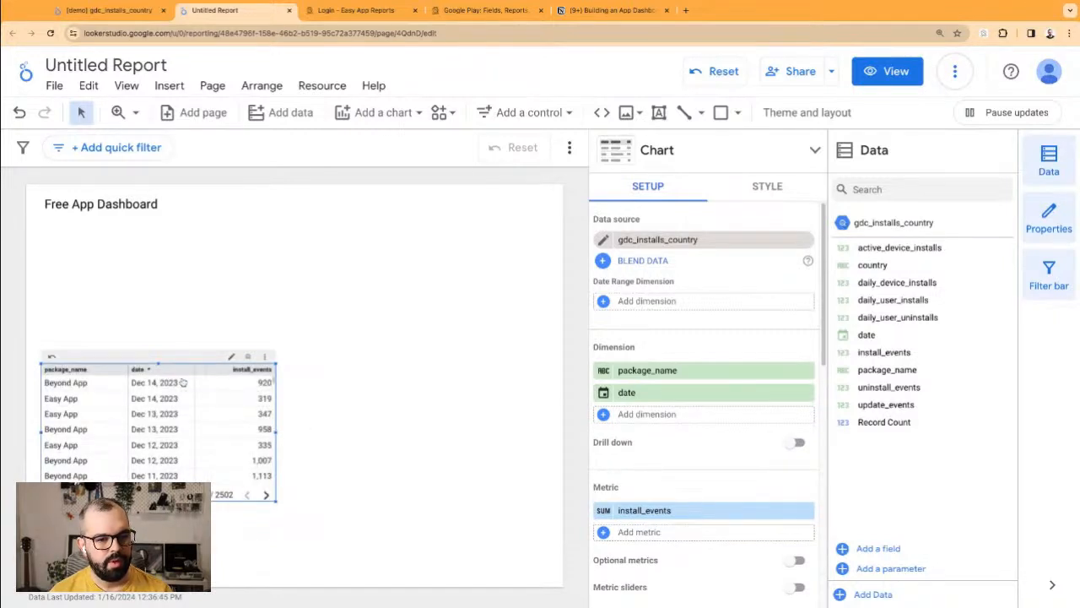
# Step: Duplicate the installs table with copy and paste
pyautogui.hotkey('ctrl', 'c')
pyautogui.hotkey('ctrl', 'v')
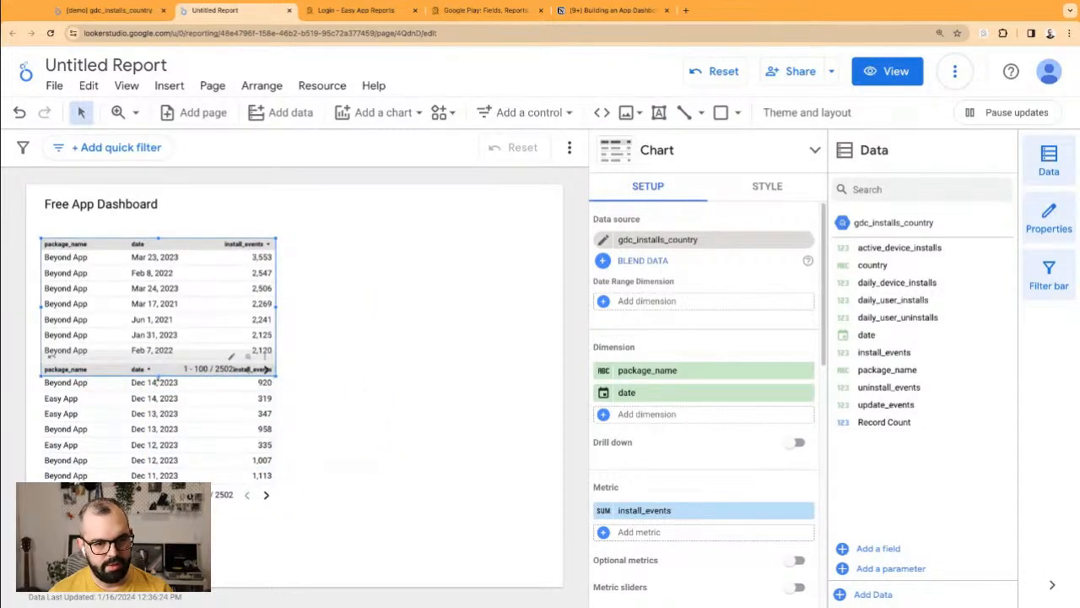
pyautogui.click(673, 147)
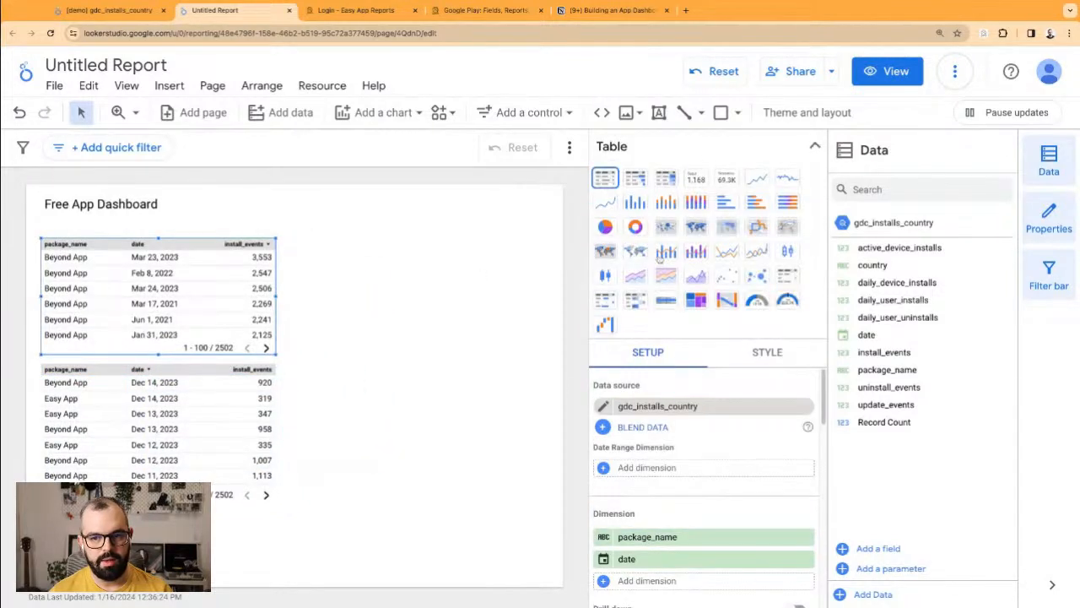
# Step: Convert the copied table into a Time series of install_events with Beyond App and Easy App lines
pyautogui.click(757, 177)
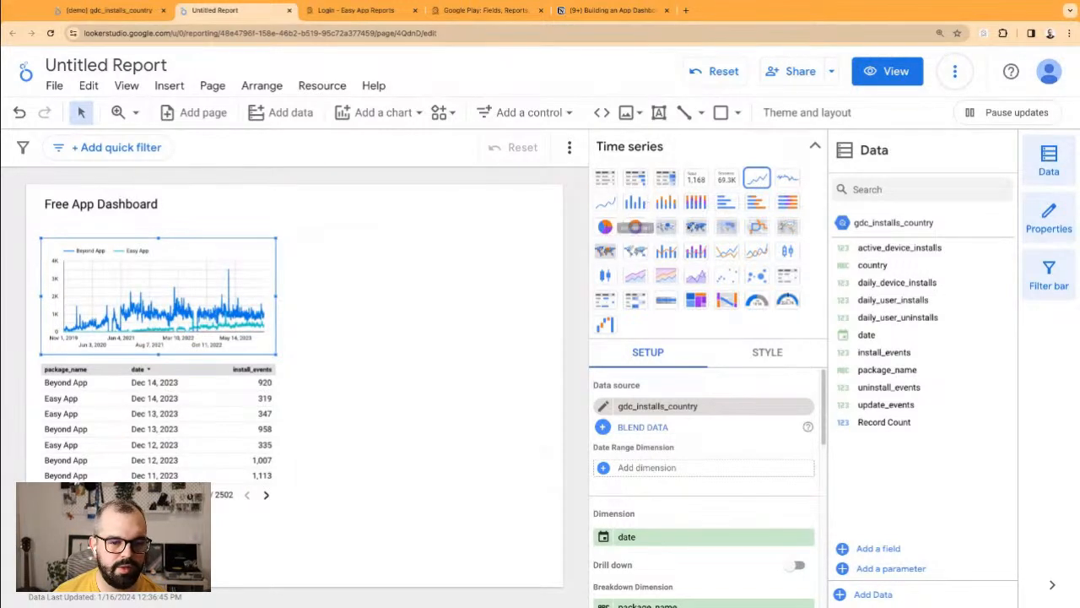
pyautogui.click(378, 387)
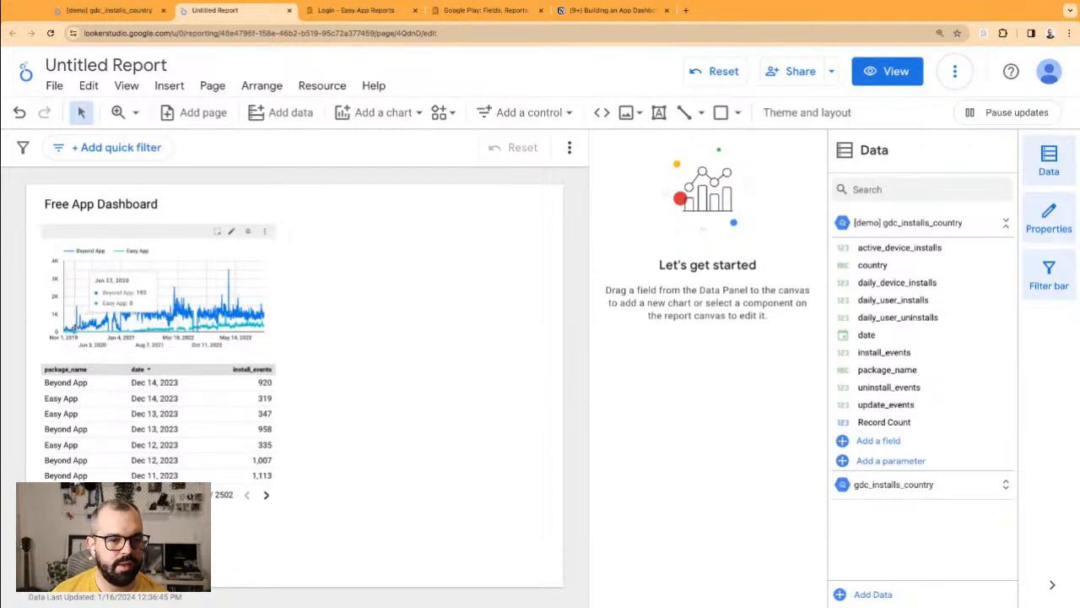
pyautogui.click(202, 308)
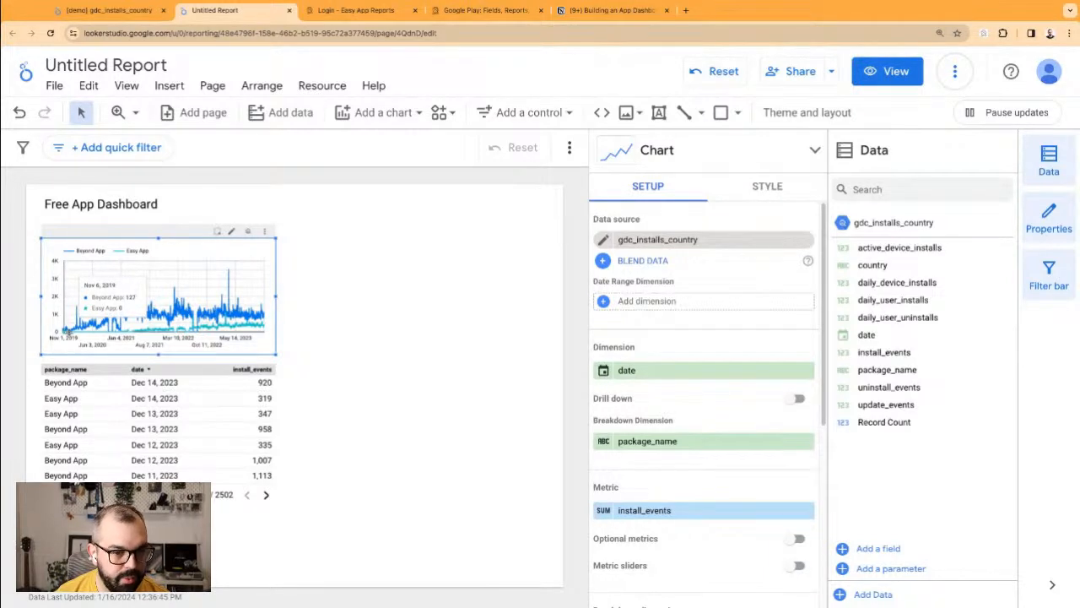
pyautogui.click(290, 331)
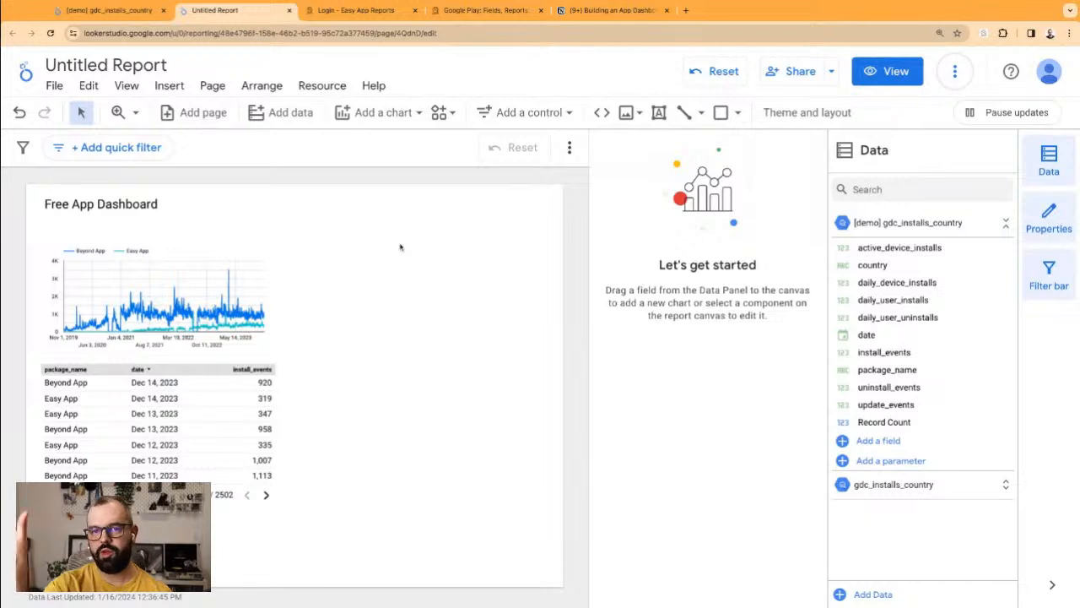
# Step: Place a date range control at the dashboard's top right and narrow it
pyautogui.click(521, 115)
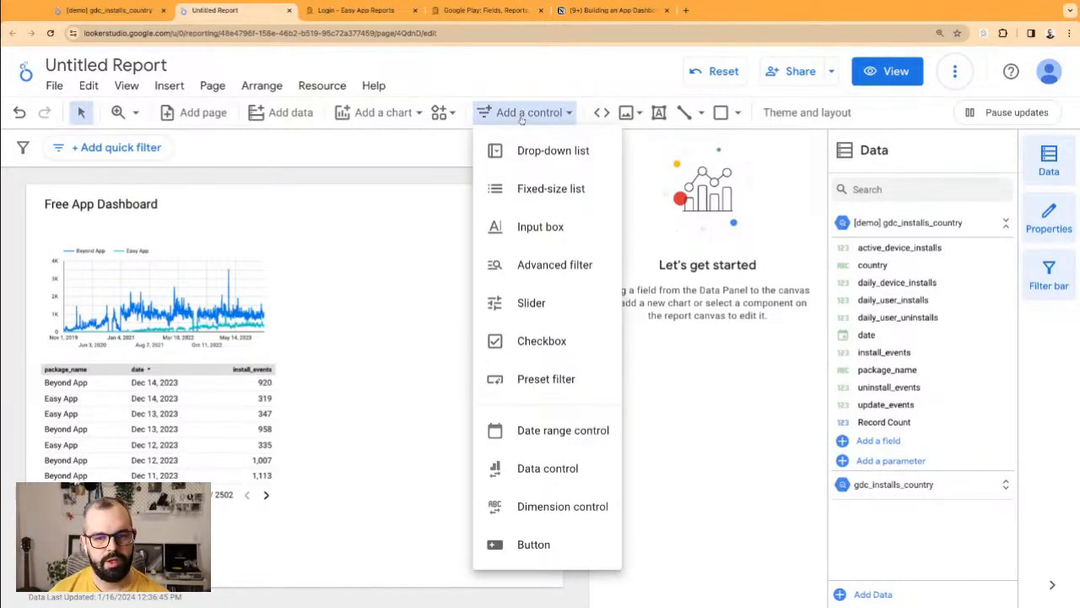
pyautogui.click(493, 113)
pyautogui.click(495, 113)
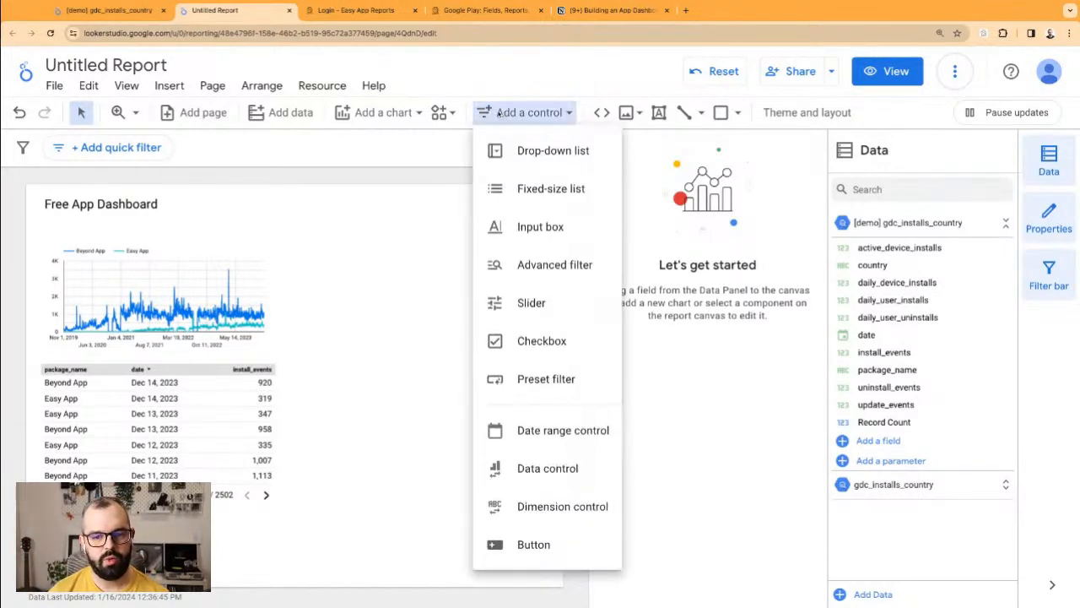
pyautogui.click(541, 441)
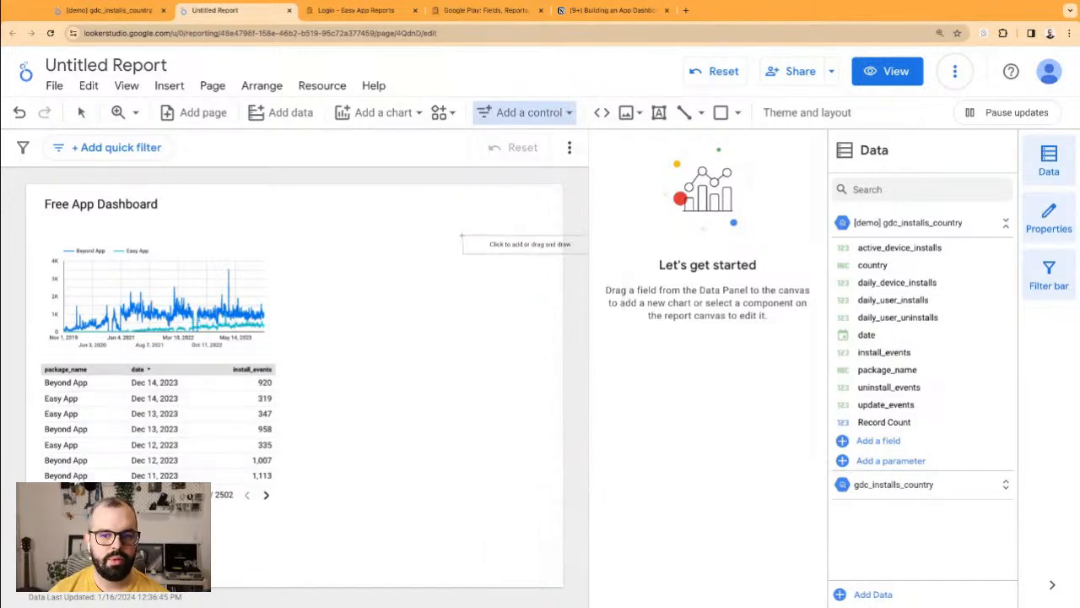
pyautogui.click(416, 192)
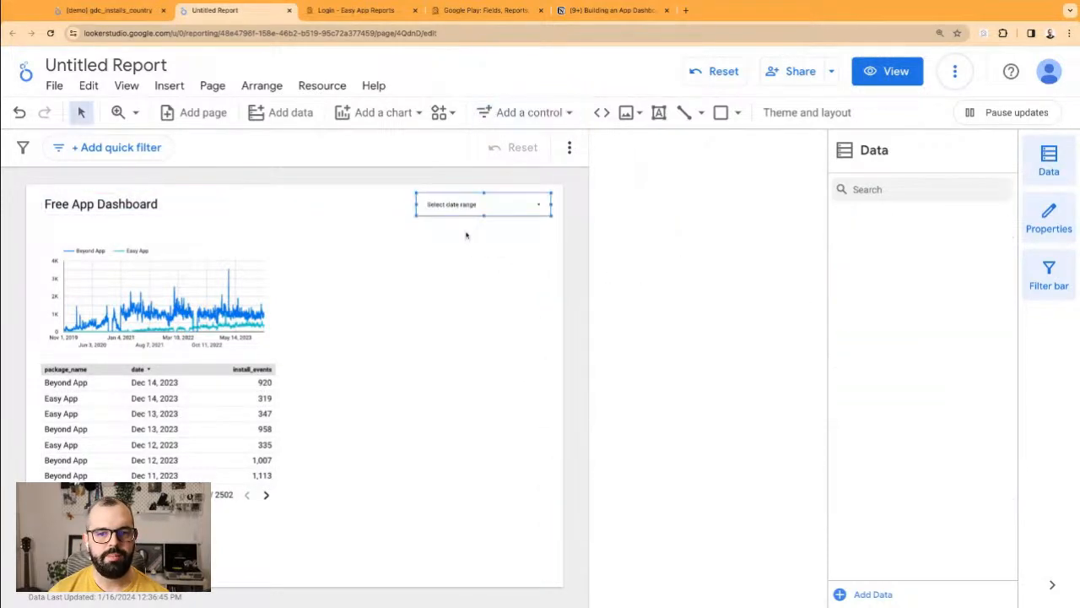
pyautogui.moveTo(416, 204); pyautogui.dragTo(449, 204)
# Step: Set the date range control's default to Last year, Jan 1 – Dec 31, 2023
pyautogui.click(534, 208)
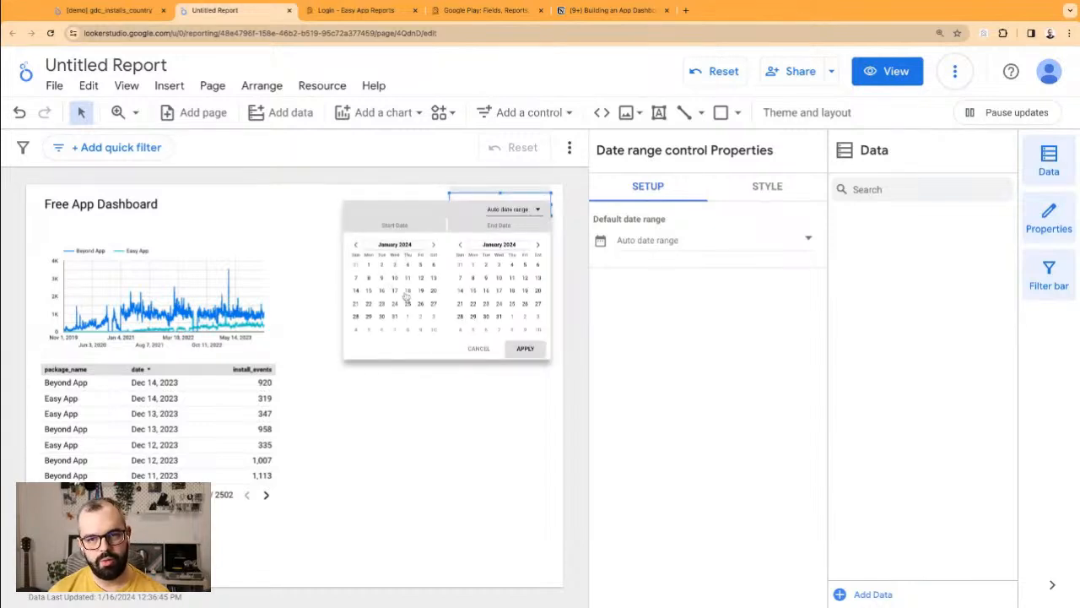
pyautogui.click(436, 462)
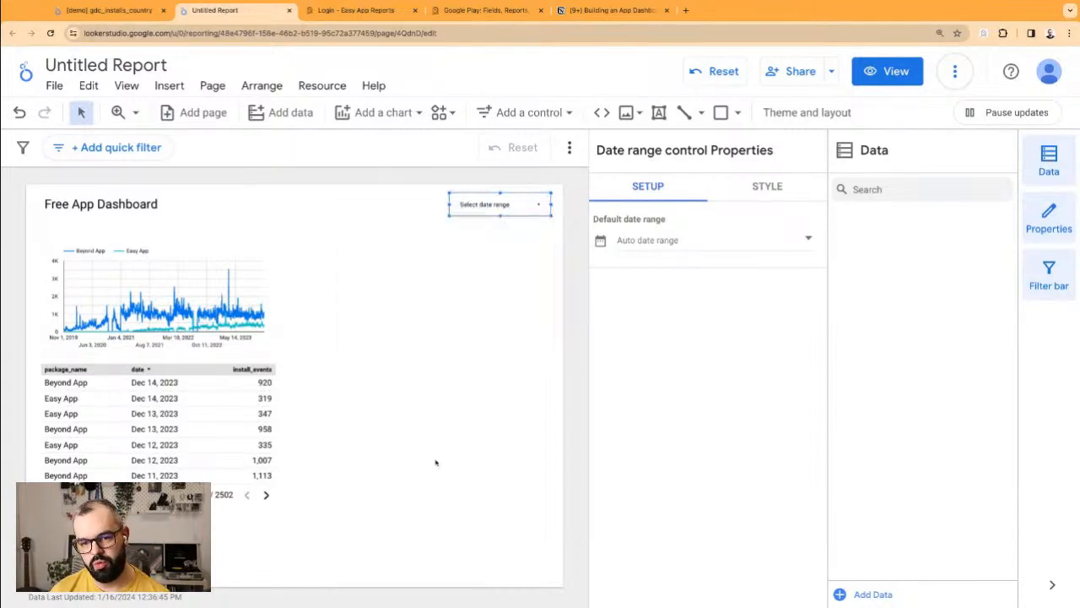
pyautogui.click(654, 246)
pyautogui.click(722, 247)
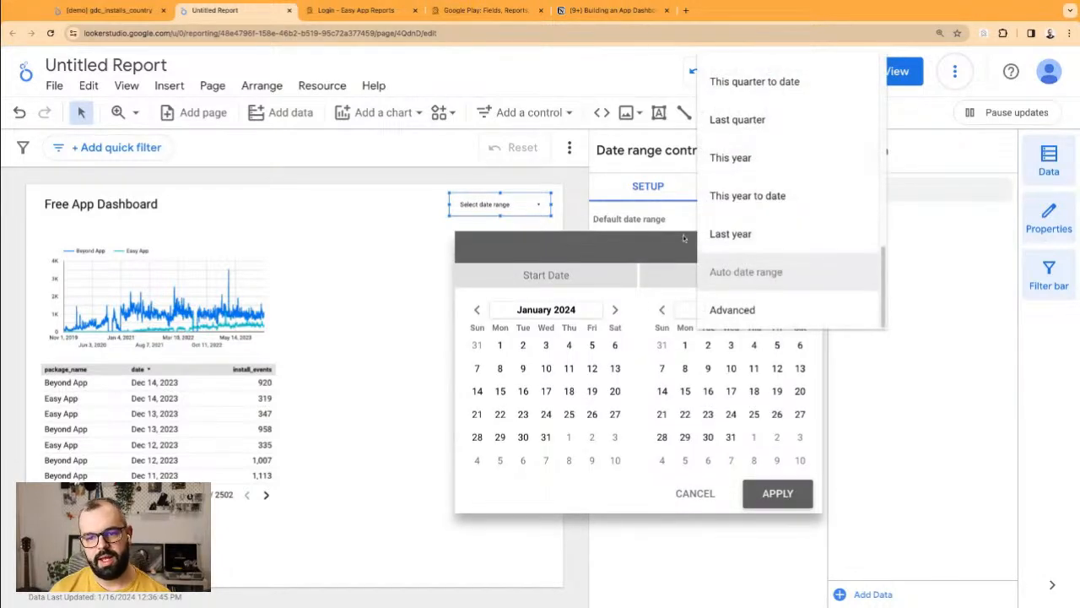
pyautogui.click(731, 234)
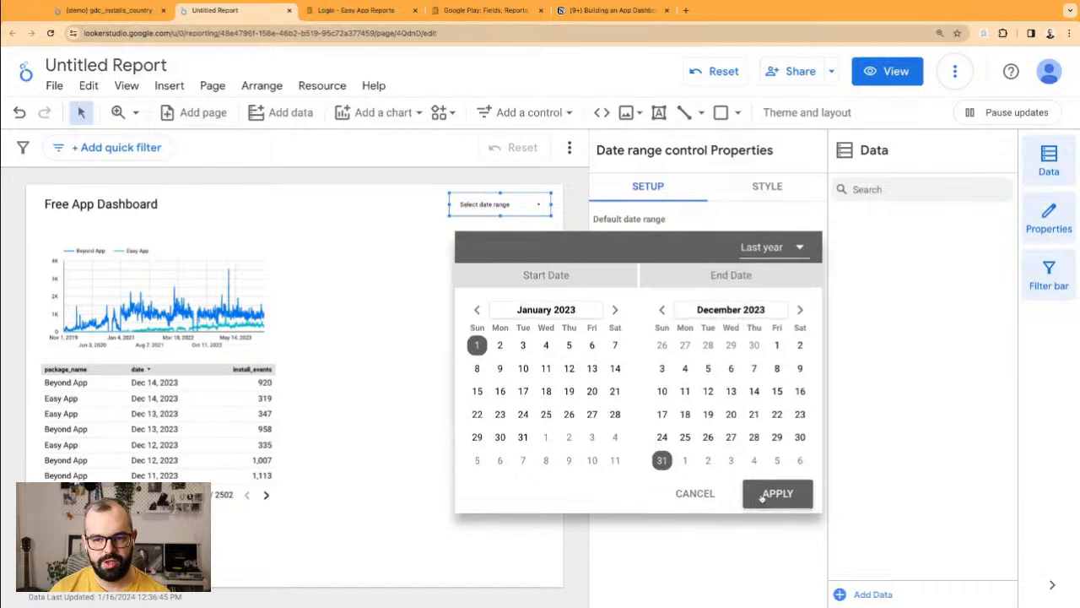
pyautogui.click(769, 495)
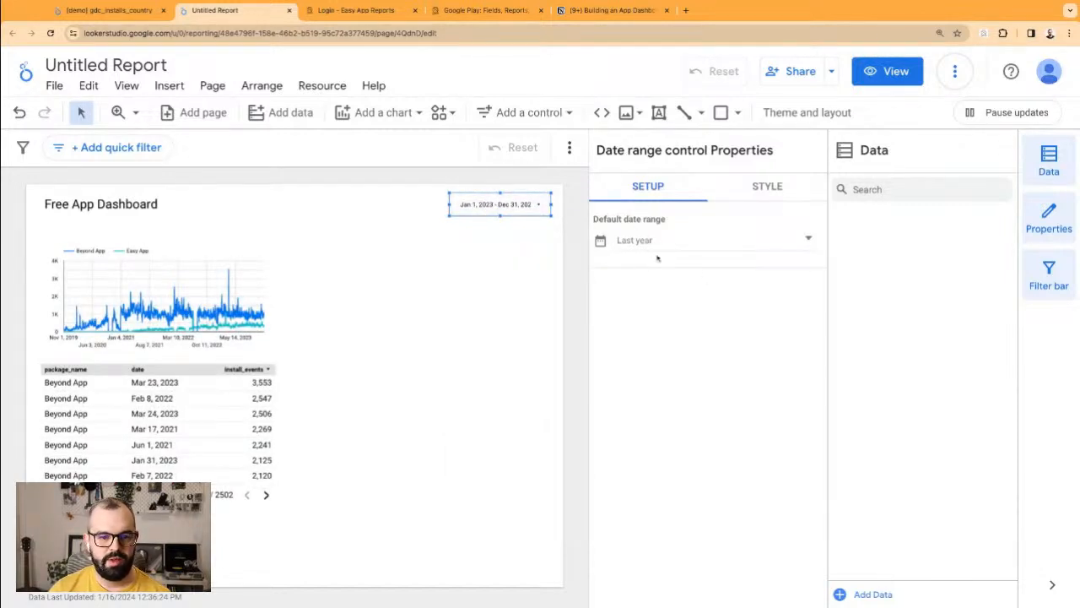
pyautogui.click(476, 318)
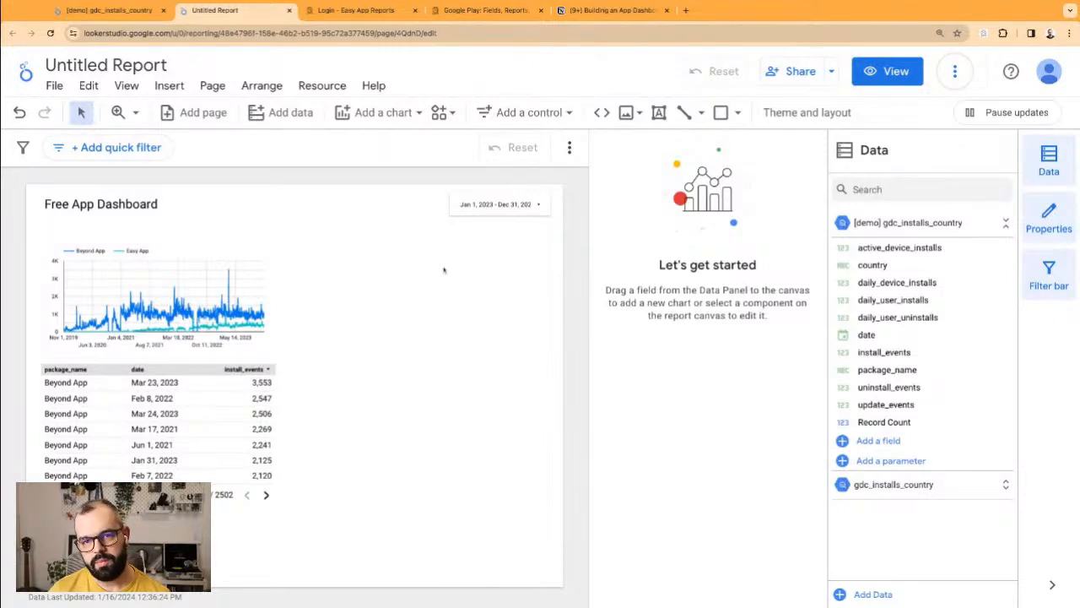
# Step: Widen the date range control so the full dates show
pyautogui.click(449, 207)
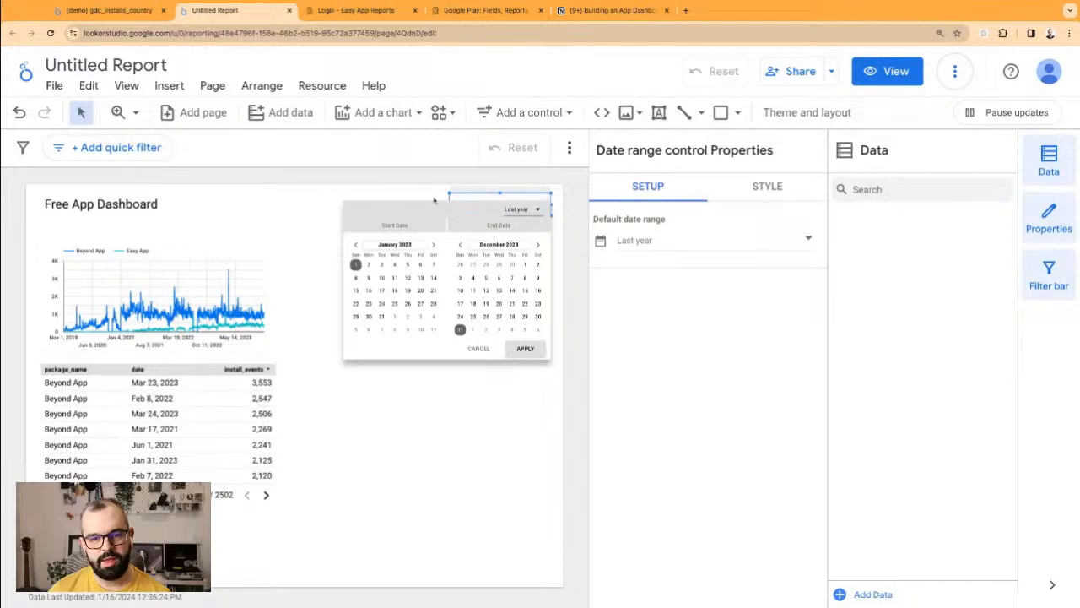
pyautogui.click(438, 200)
pyautogui.moveTo(448, 204); pyautogui.dragTo(426, 204)
pyautogui.click(411, 309)
# Step: Set date as the Date Range Dimension for both the time series chart and the table
pyautogui.click(53, 348)
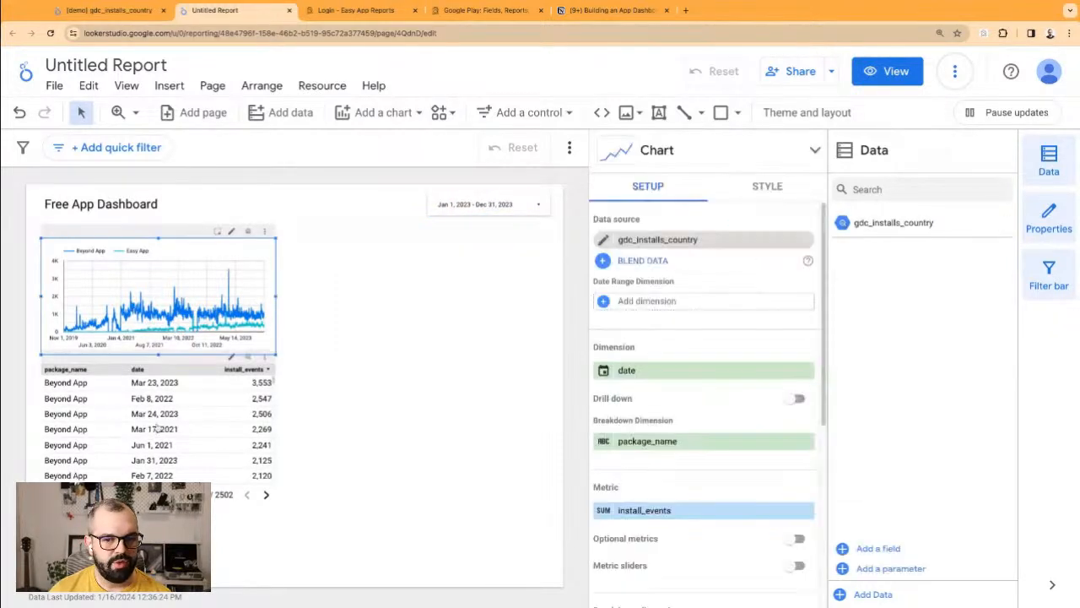
pyautogui.click(216, 398)
pyautogui.moveTo(302, 302); pyautogui.dragTo(220, 449)
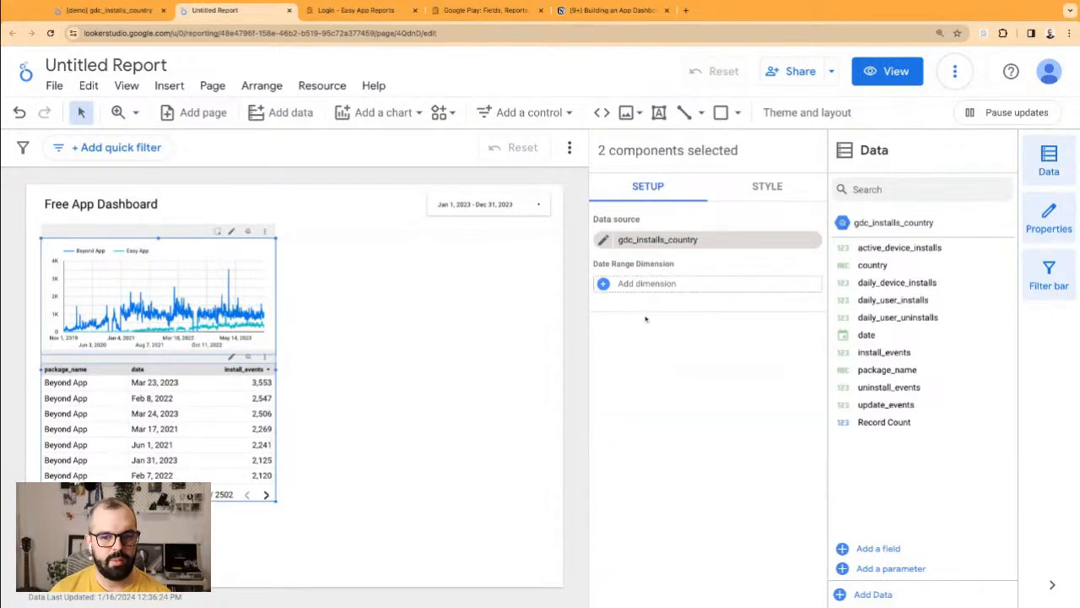
pyautogui.click(653, 289)
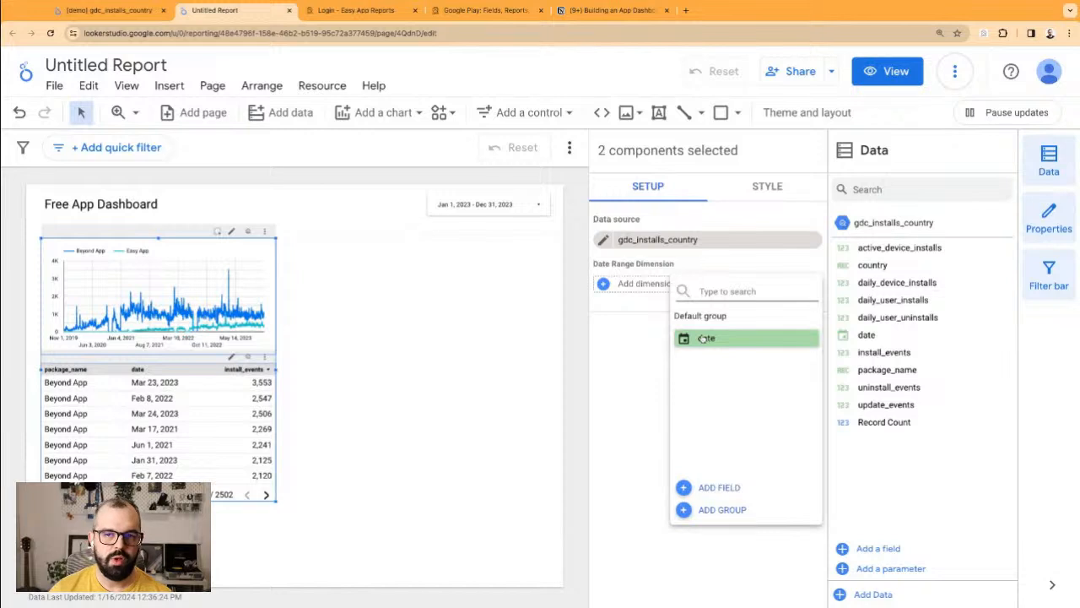
pyautogui.click(703, 338)
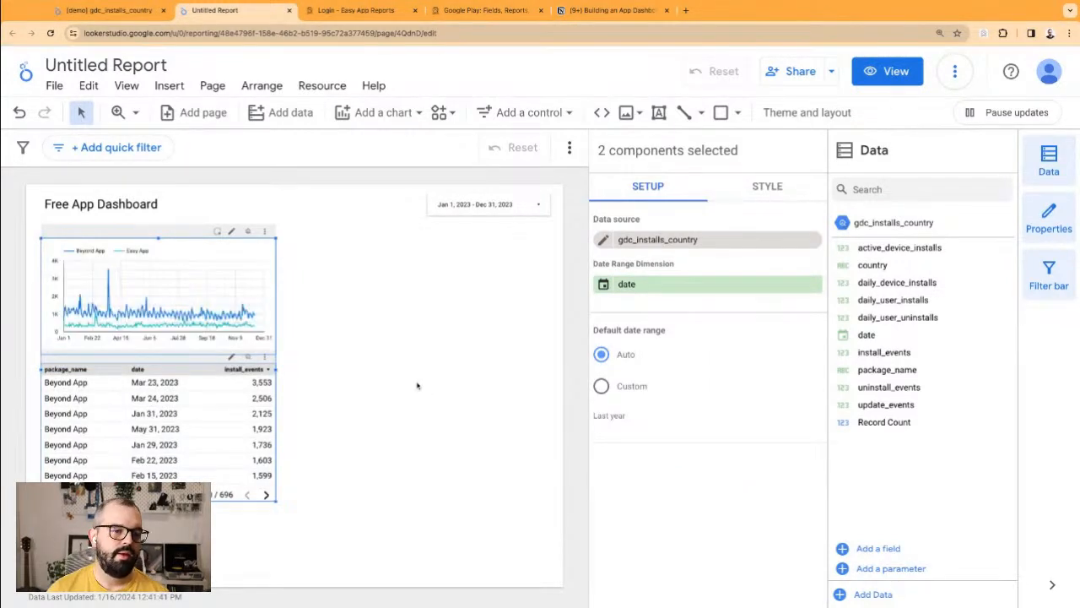
pyautogui.click(415, 382)
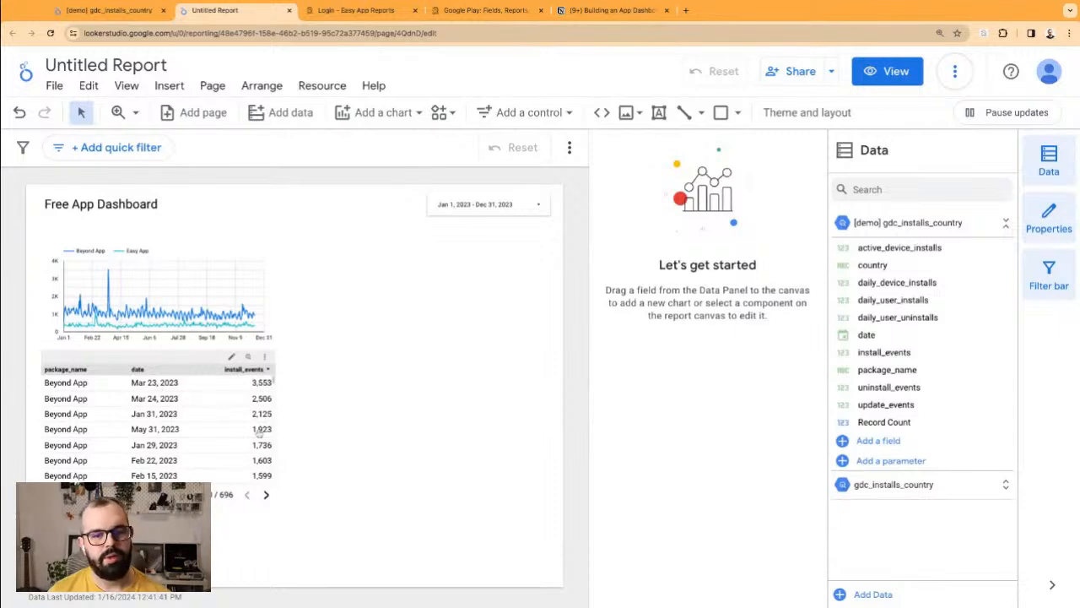
# Step: Sort the installs table by date, newest first
pyautogui.click(142, 373)
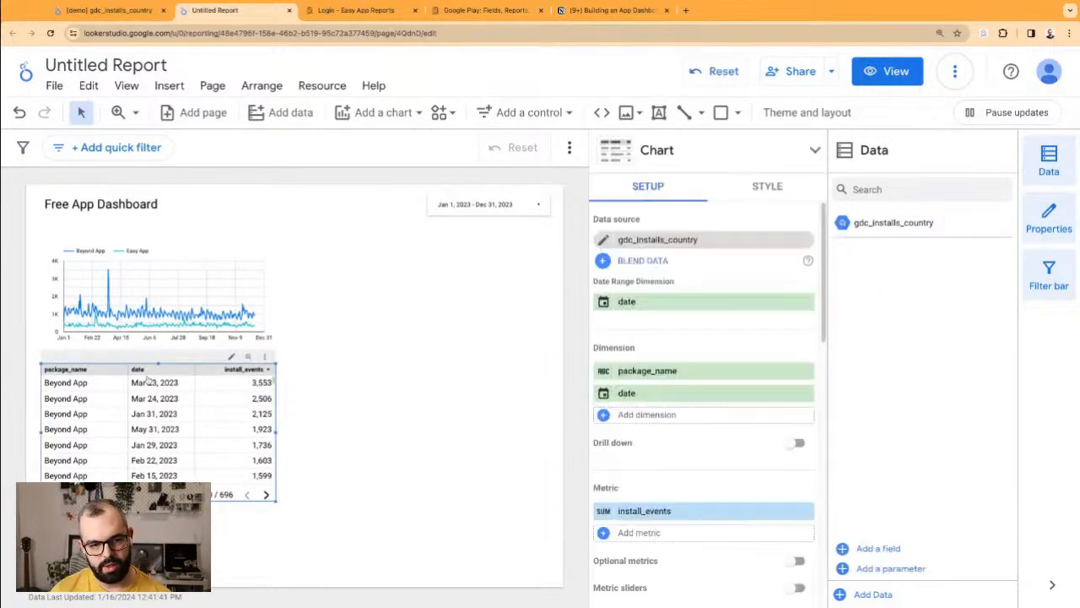
pyautogui.click(135, 370)
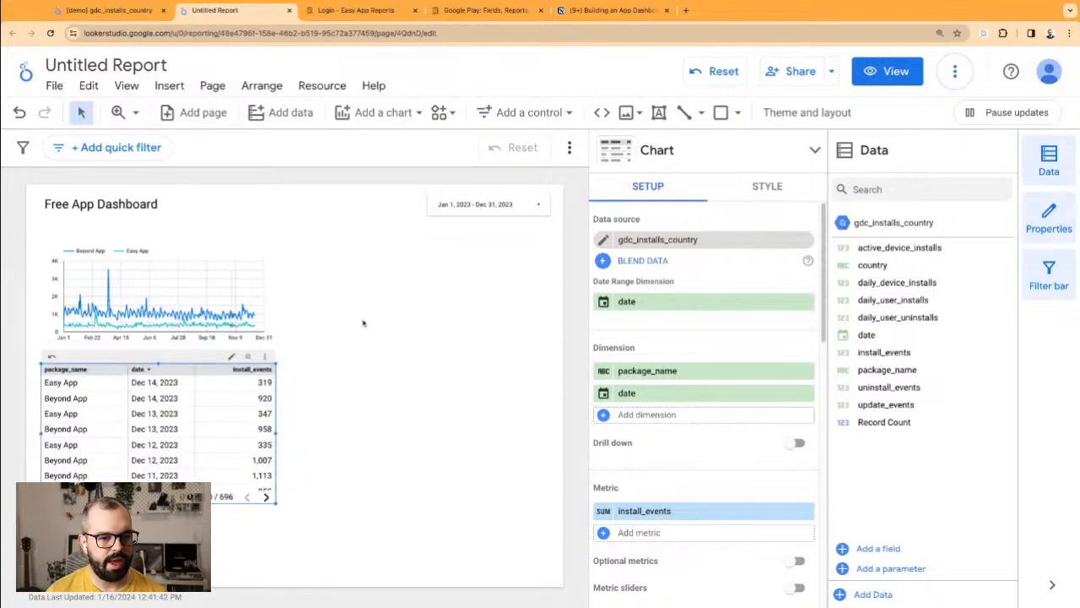
pyautogui.click(360, 279)
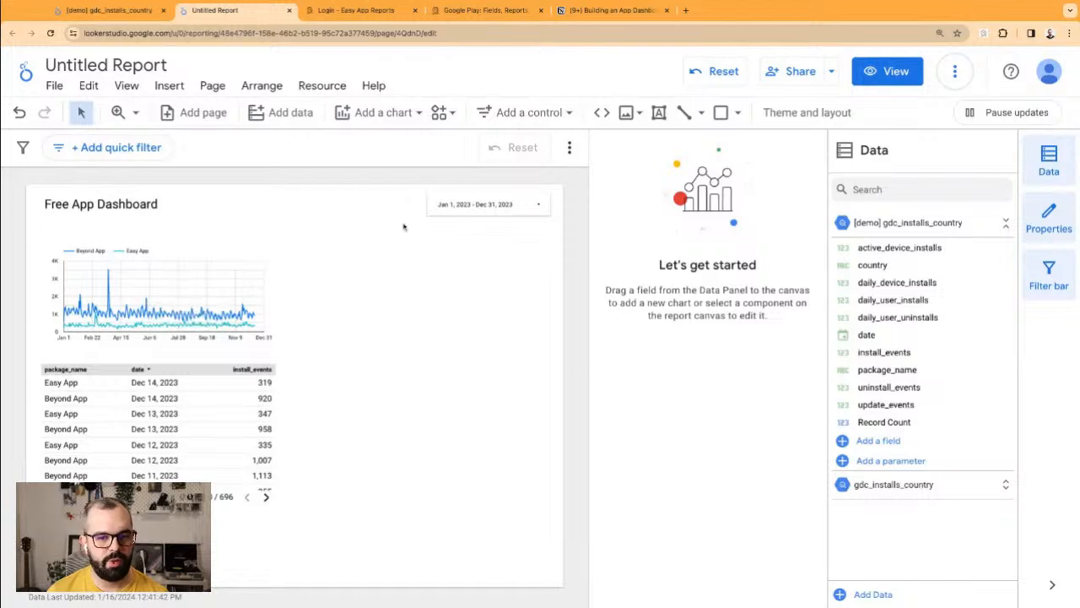
# Step: Add a drop-down list control beside the date range selector in the title row
pyautogui.click(517, 114)
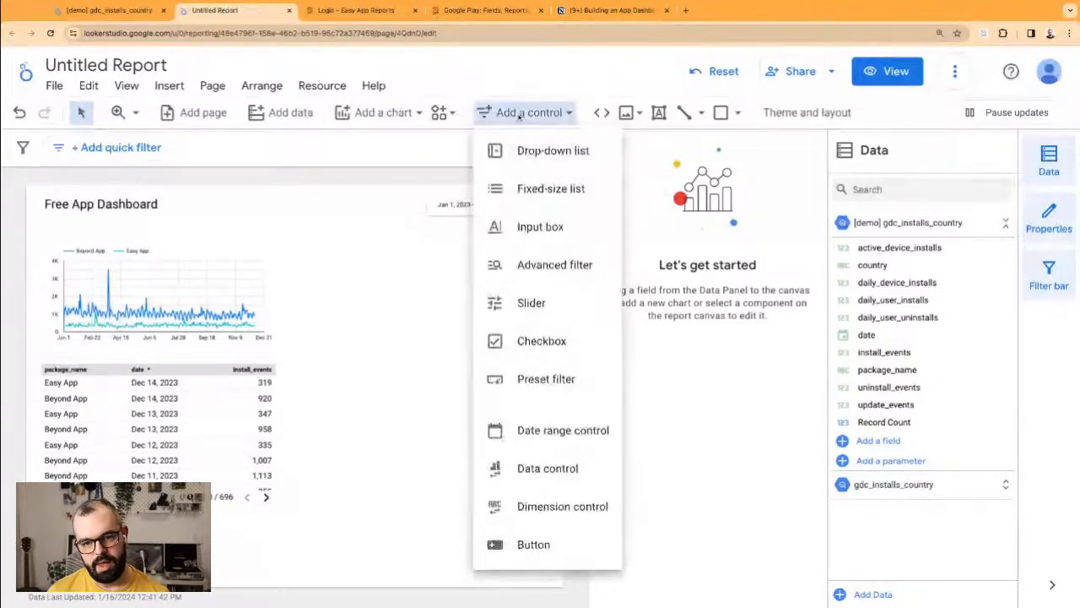
pyautogui.click(545, 161)
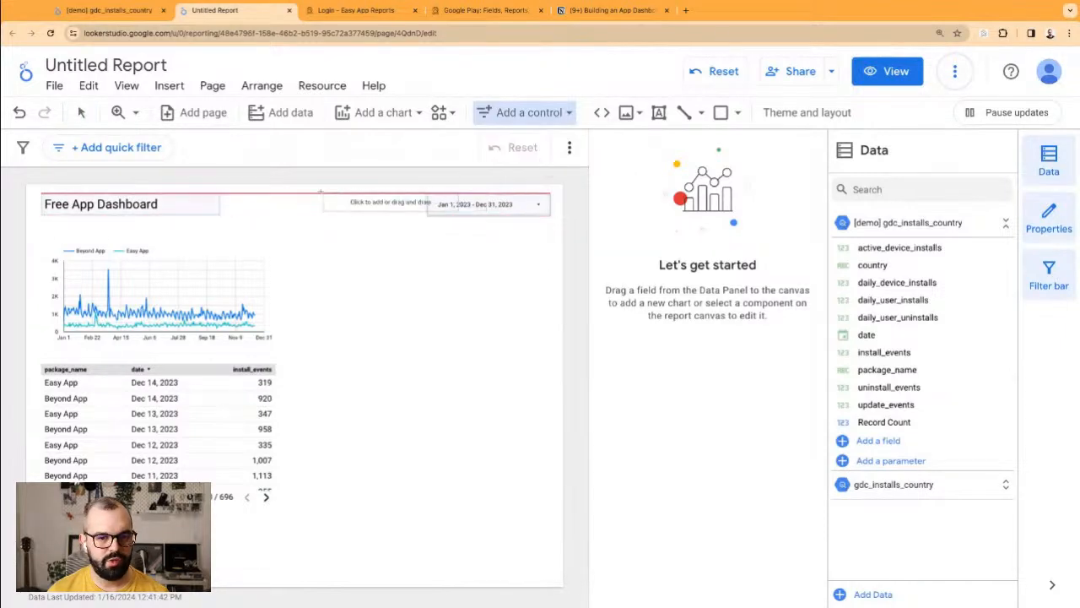
pyautogui.click(286, 197)
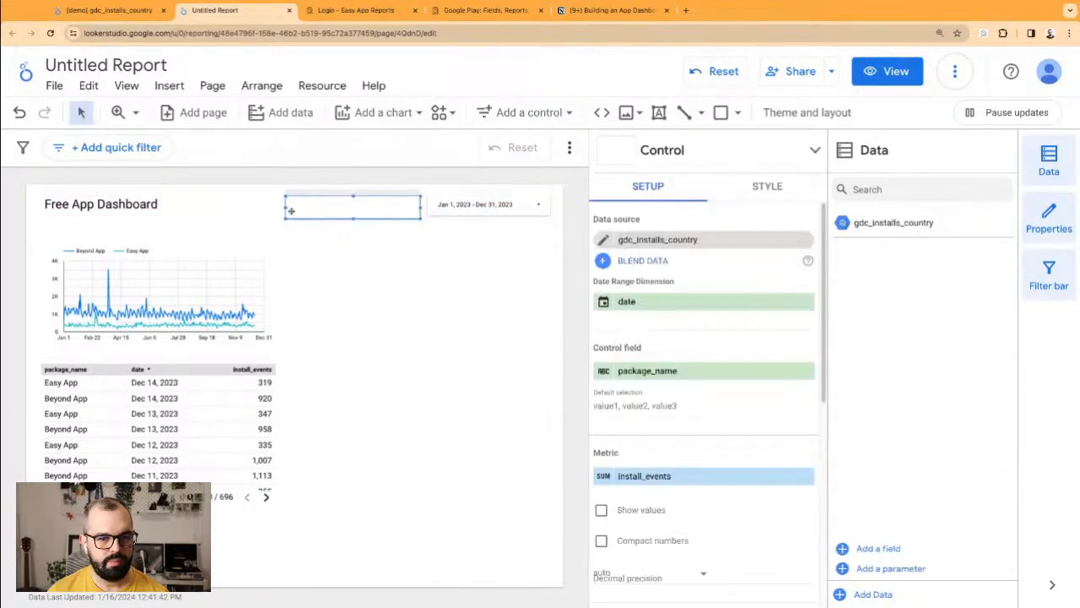
pyautogui.moveTo(285, 207); pyautogui.dragTo(387, 192)
pyautogui.click(254, 222)
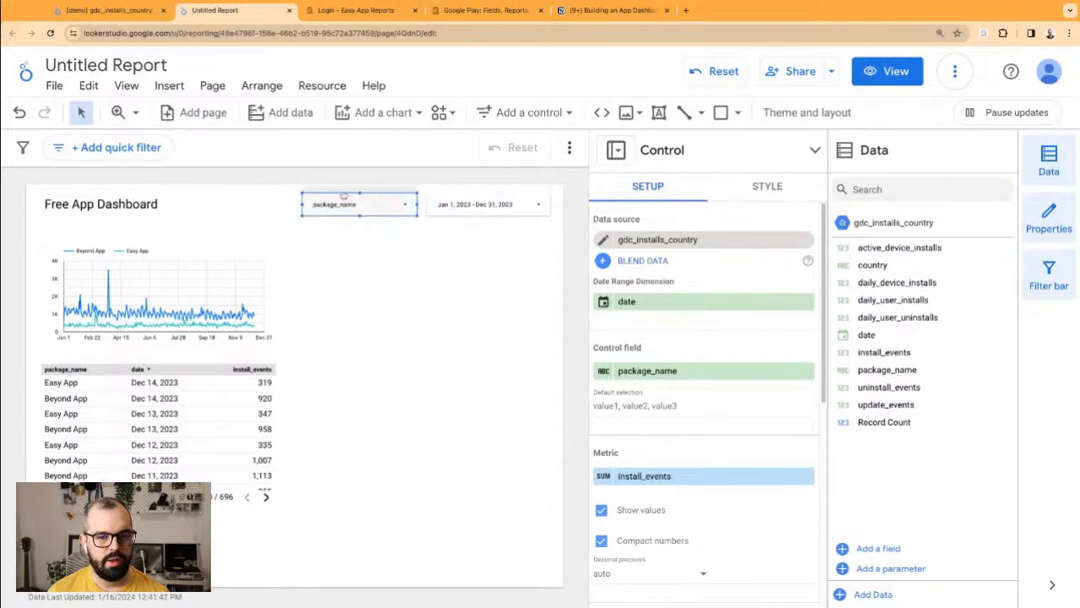
# Step: Change the drop-down's control field to package_name, found by searching 'pack'
pyautogui.click(681, 371)
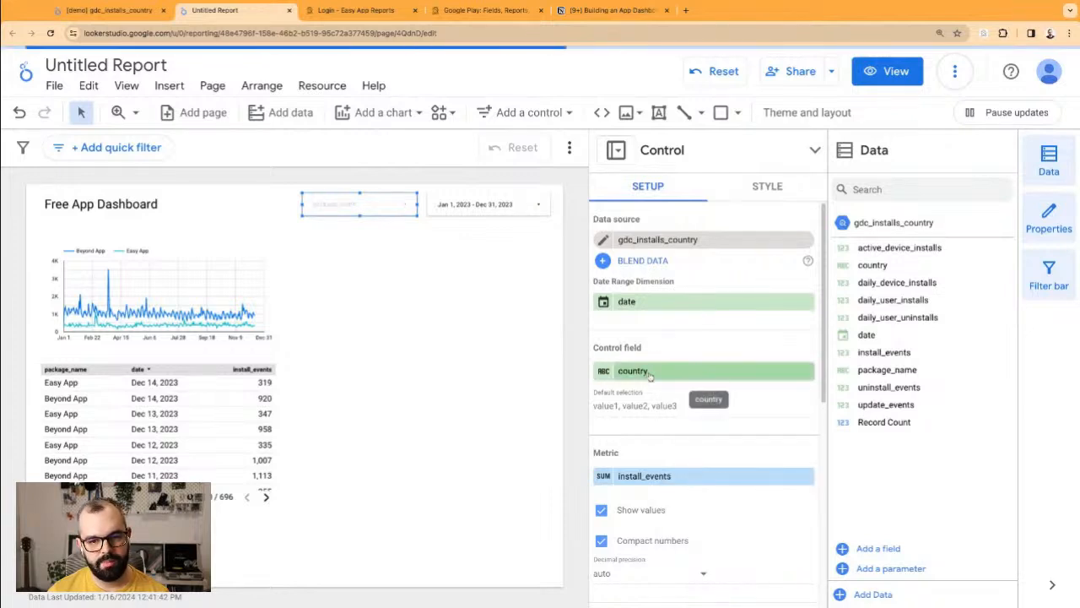
pyautogui.click(648, 371)
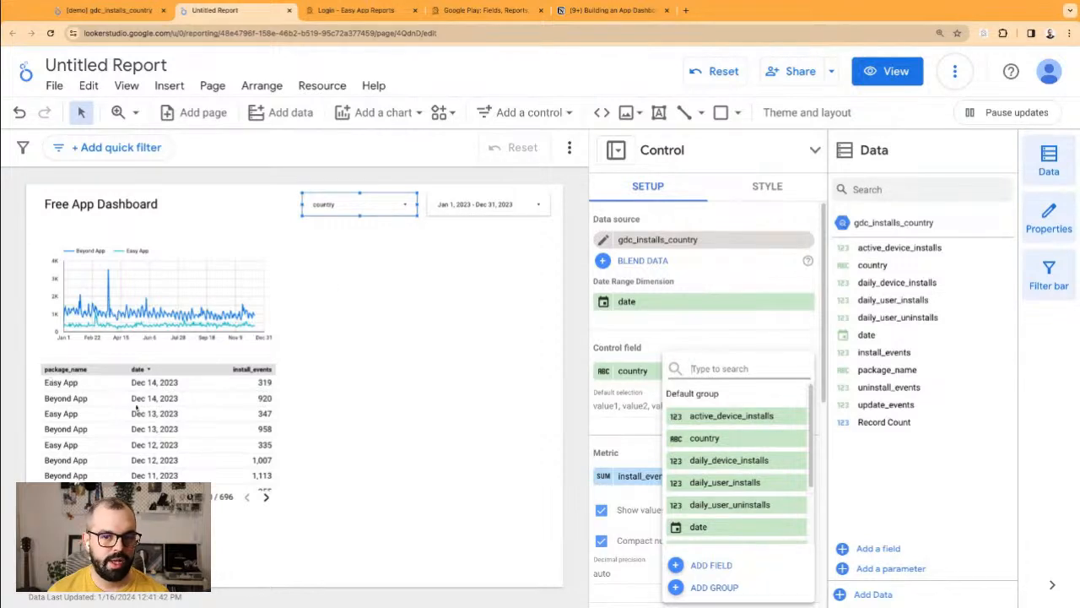
pyautogui.scroll(-2, 719, 481)
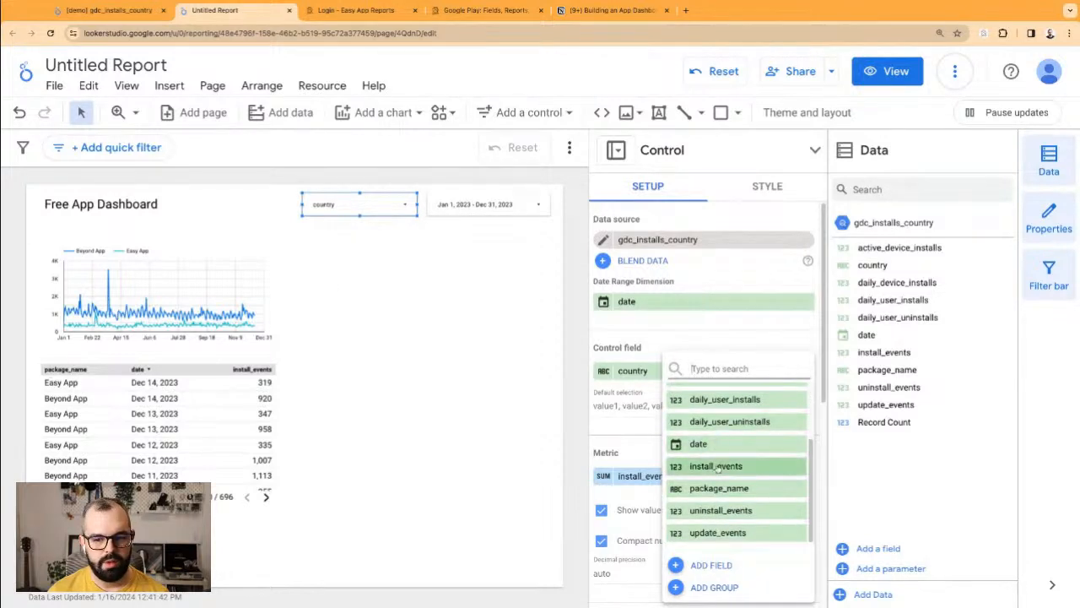
pyautogui.scroll(2, 736, 431)
pyautogui.write('packag')
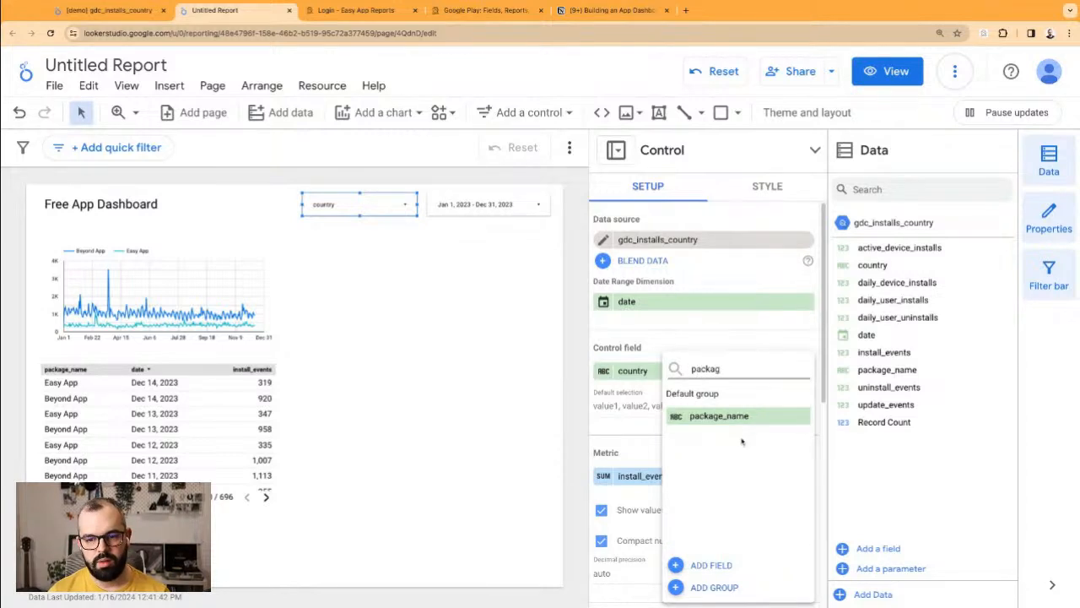
pyautogui.click(742, 417)
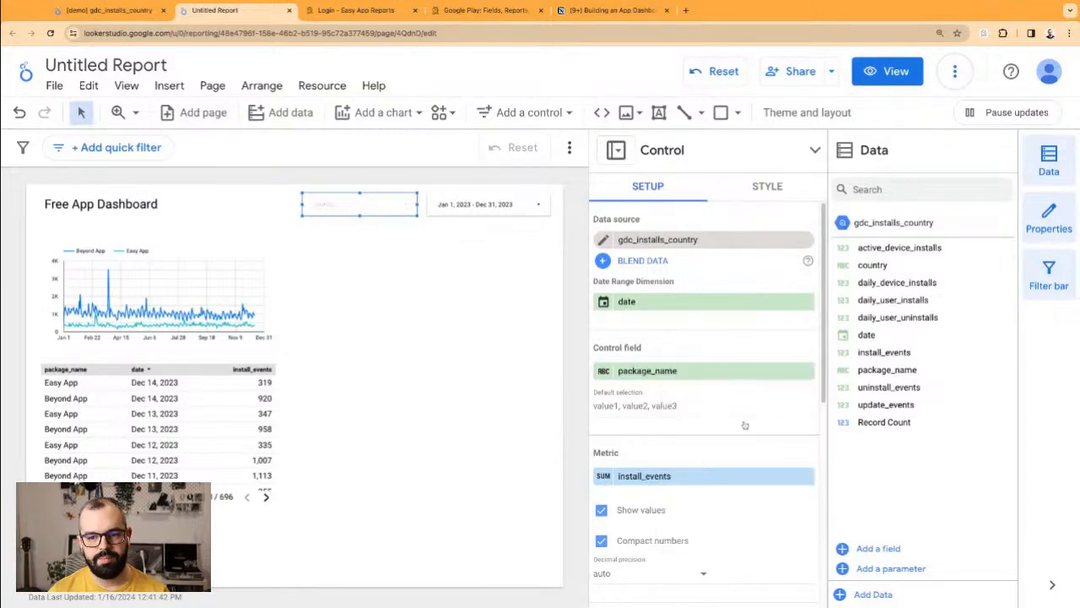
pyautogui.click(513, 315)
pyautogui.click(363, 204)
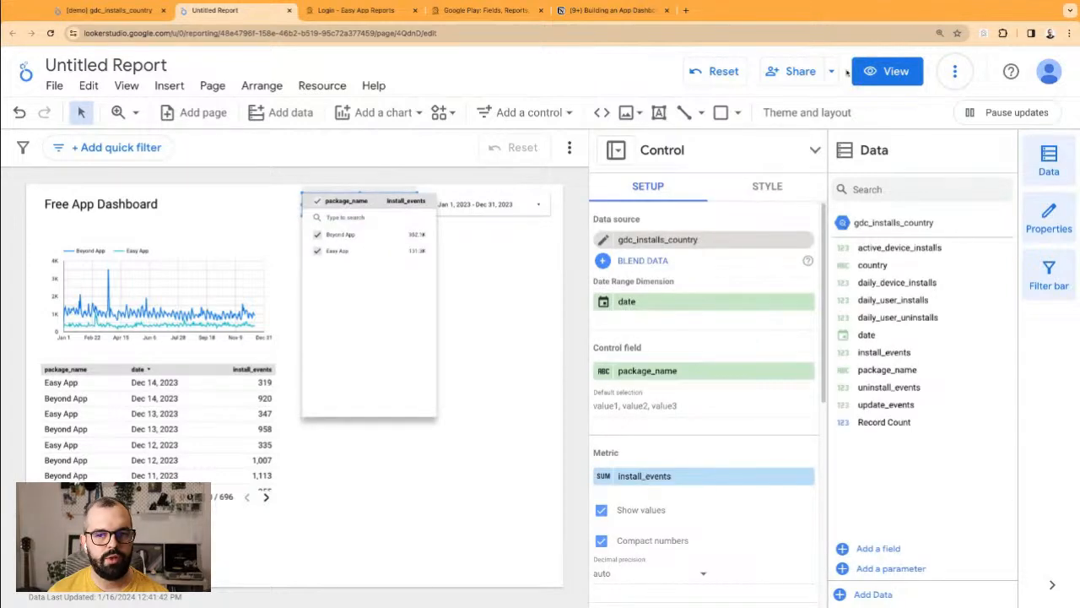
# Step: Preview the report in View mode filtered to Beyond App only, then return to Edit mode
pyautogui.click(887, 71)
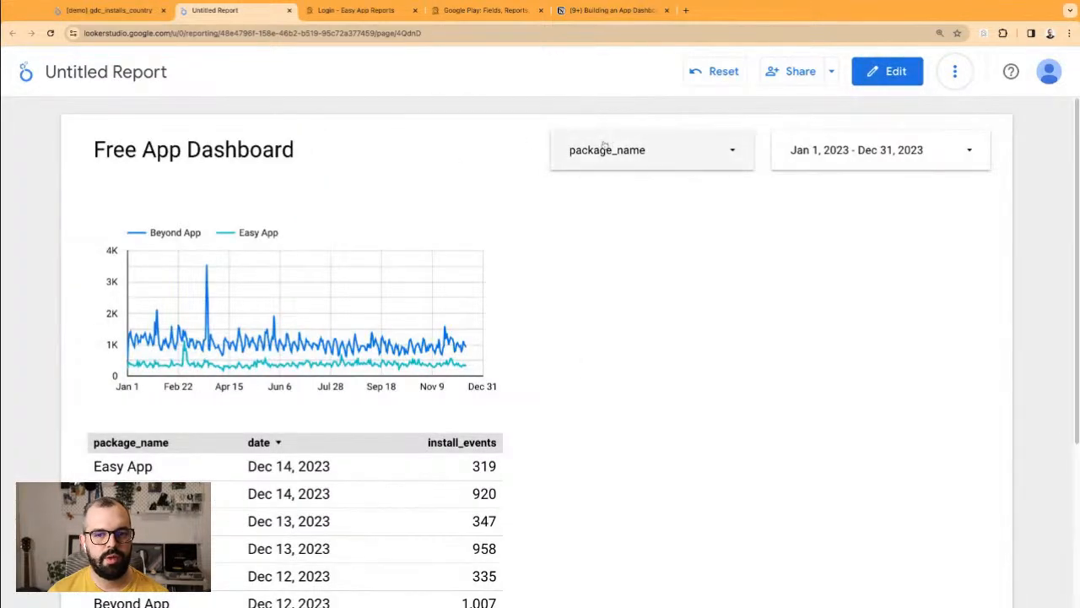
pyautogui.click(603, 149)
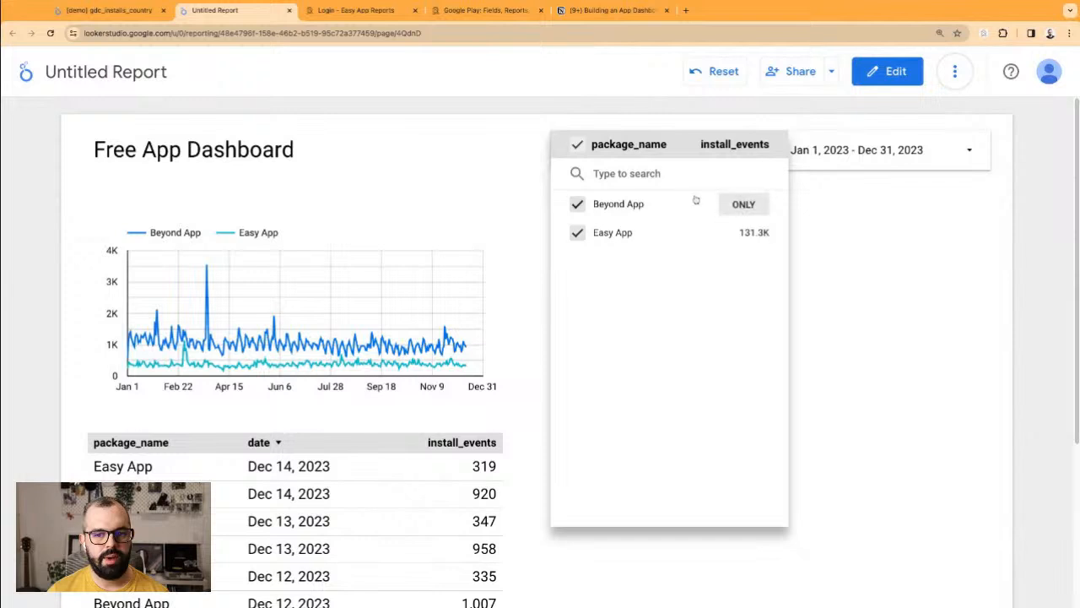
pyautogui.click(741, 205)
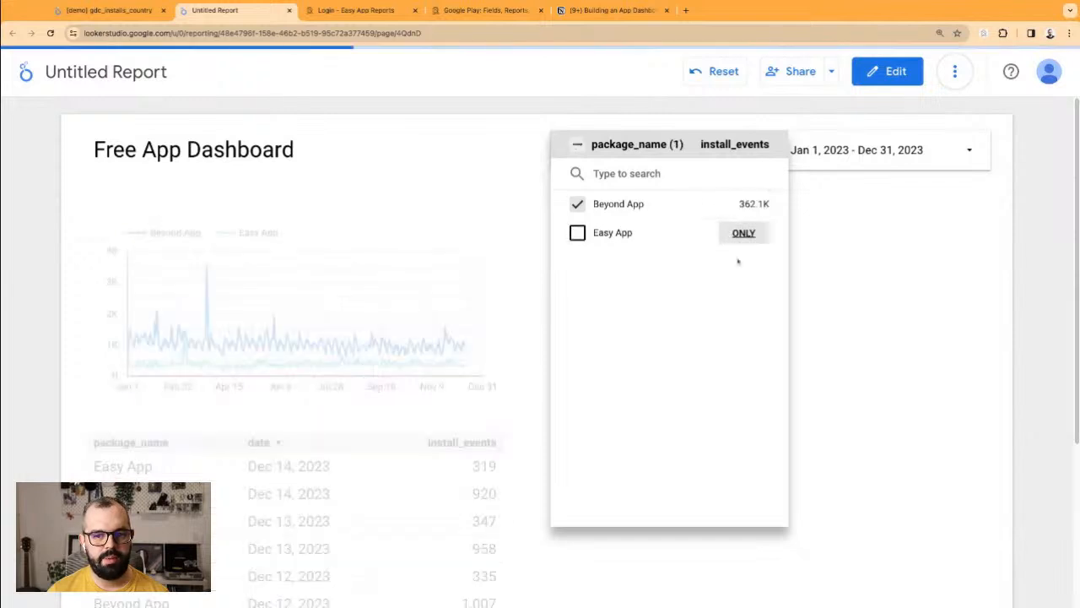
pyautogui.click(821, 281)
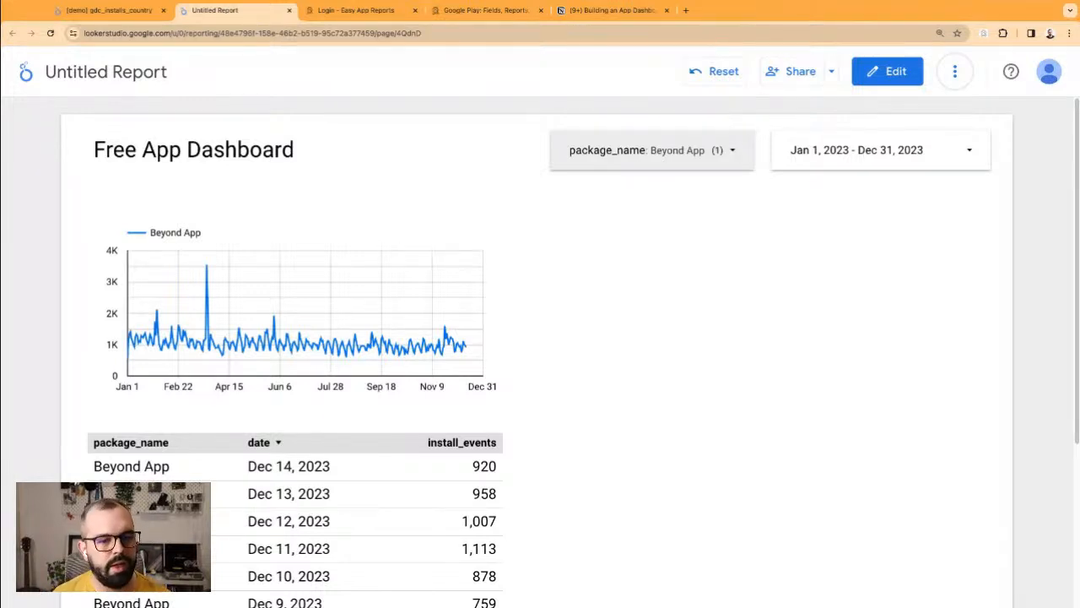
pyautogui.click(887, 71)
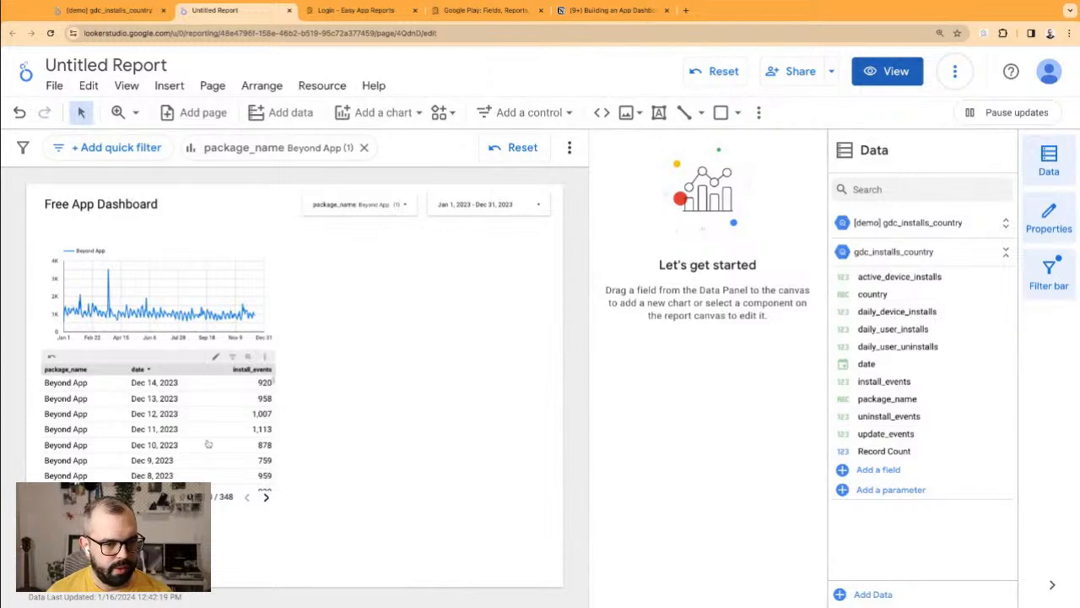
# Step: Narrow the table's package_name column and recheck Easy App in the filter so both apps show
pyautogui.click(134, 396)
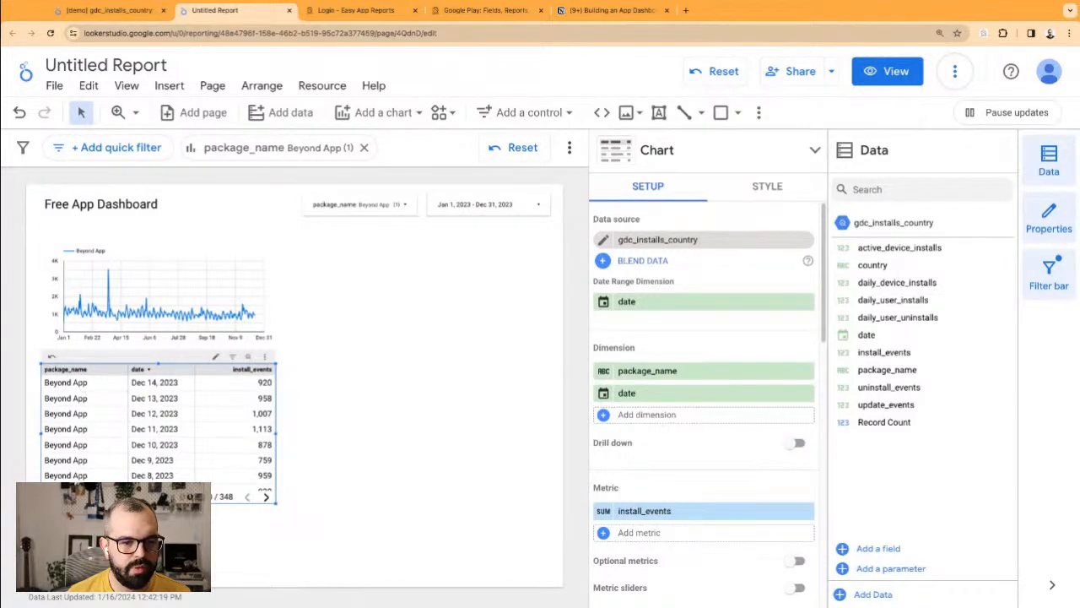
pyautogui.moveTo(127, 368); pyautogui.dragTo(112, 369)
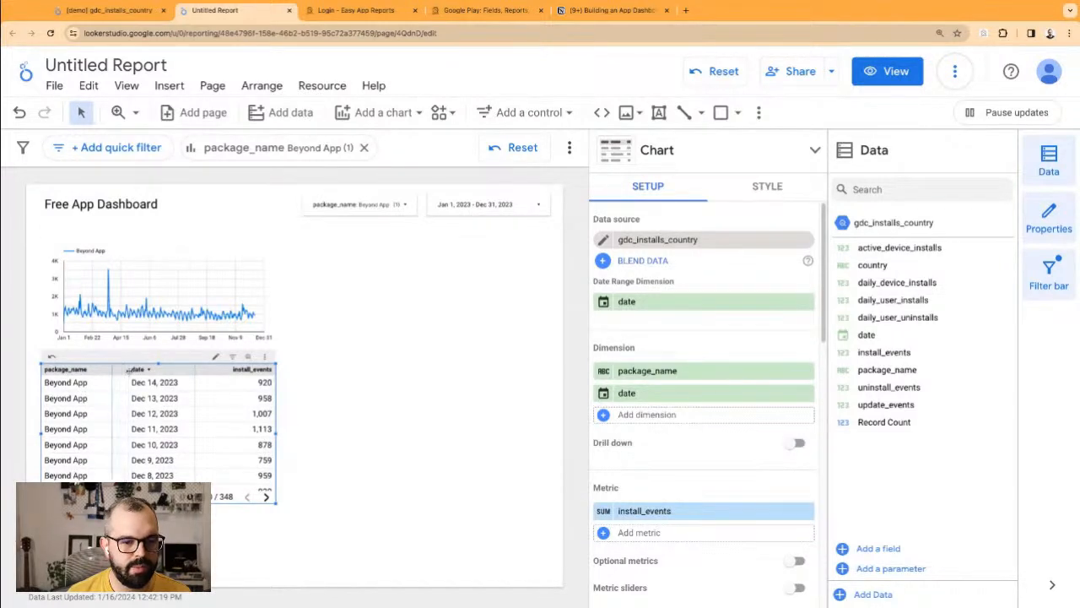
pyautogui.click(379, 205)
pyautogui.click(389, 251)
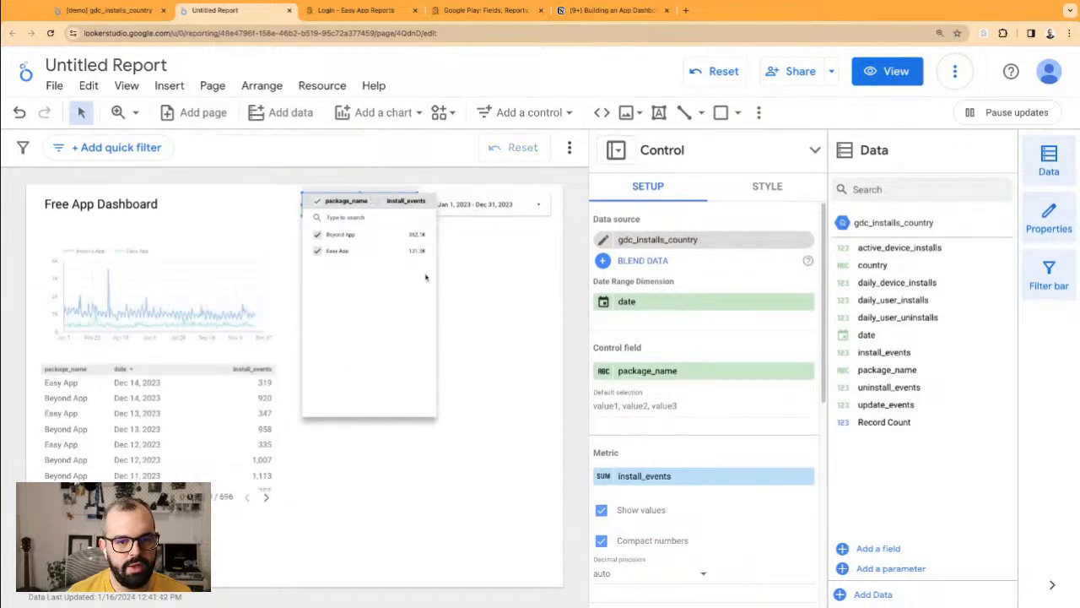
pyautogui.click(514, 342)
pyautogui.click(234, 447)
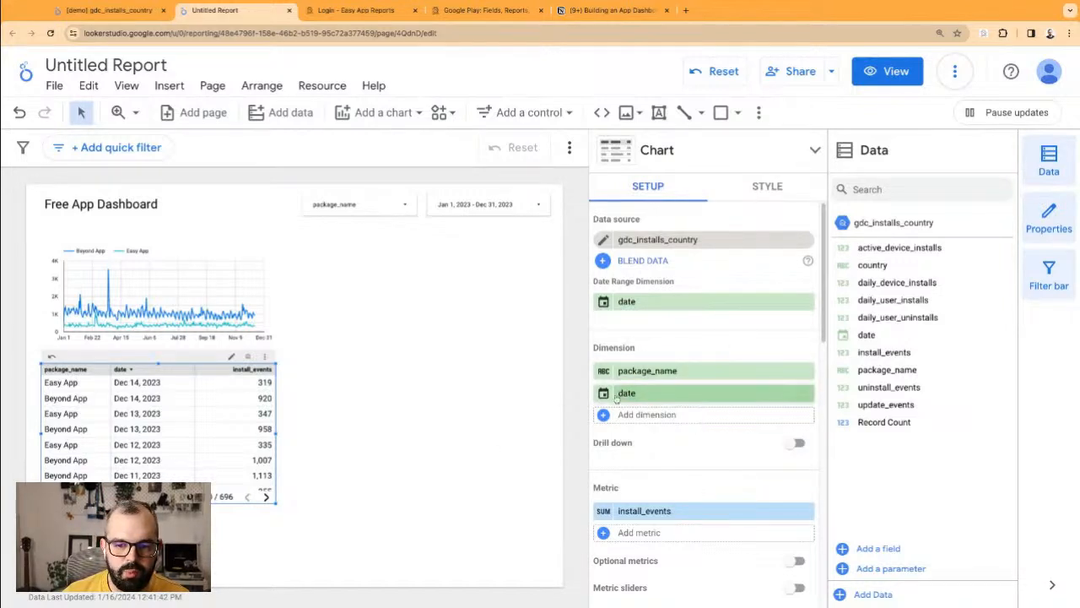
# Step: Remove date from the table so it totals install_events per app, and shrink it to two rows
pyautogui.click(806, 394)
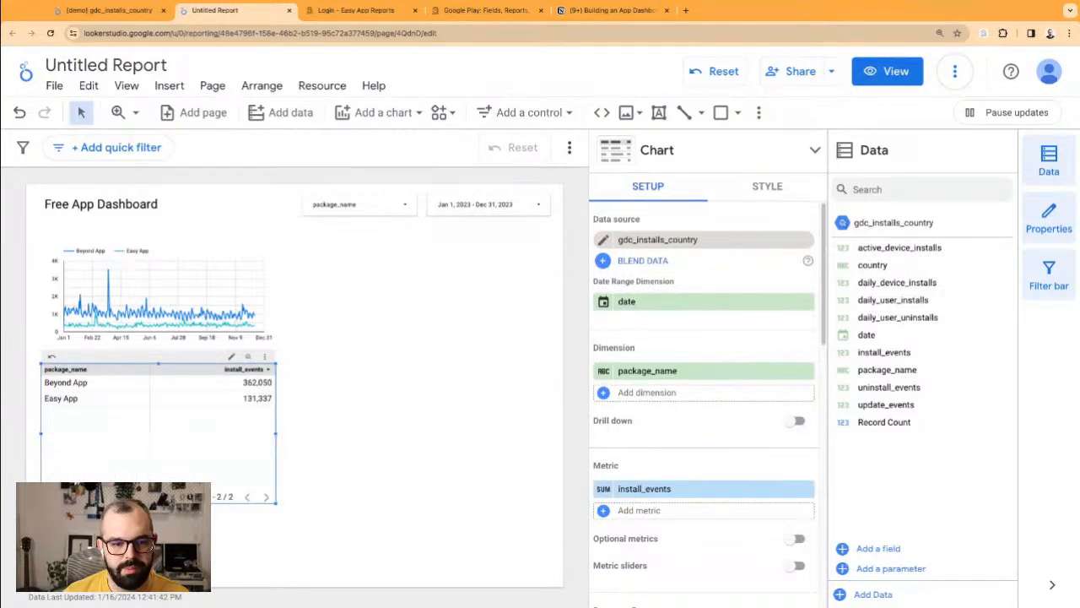
pyautogui.moveTo(168, 504); pyautogui.dragTo(169, 428)
pyautogui.moveTo(41, 398); pyautogui.dragTo(47, 398)
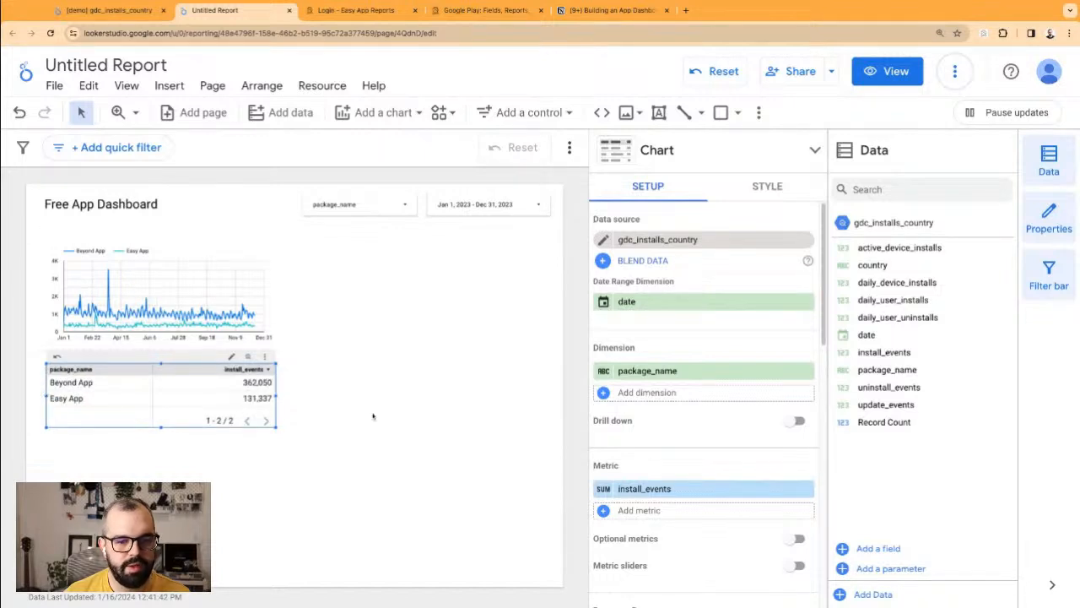
pyautogui.moveTo(277, 396); pyautogui.dragTo(270, 396)
pyautogui.click(335, 406)
pyautogui.click(189, 394)
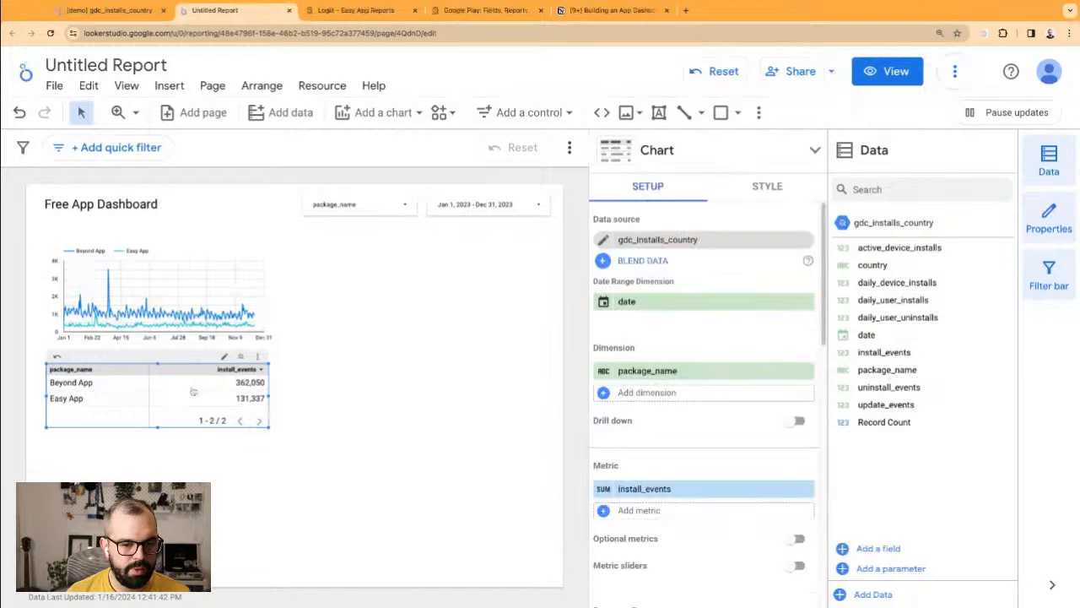
pyautogui.scroll(-5, 700, 445)
pyautogui.scroll(3, 683, 363)
pyautogui.scroll(-4, 689, 397)
pyautogui.scroll(-3, 689, 409)
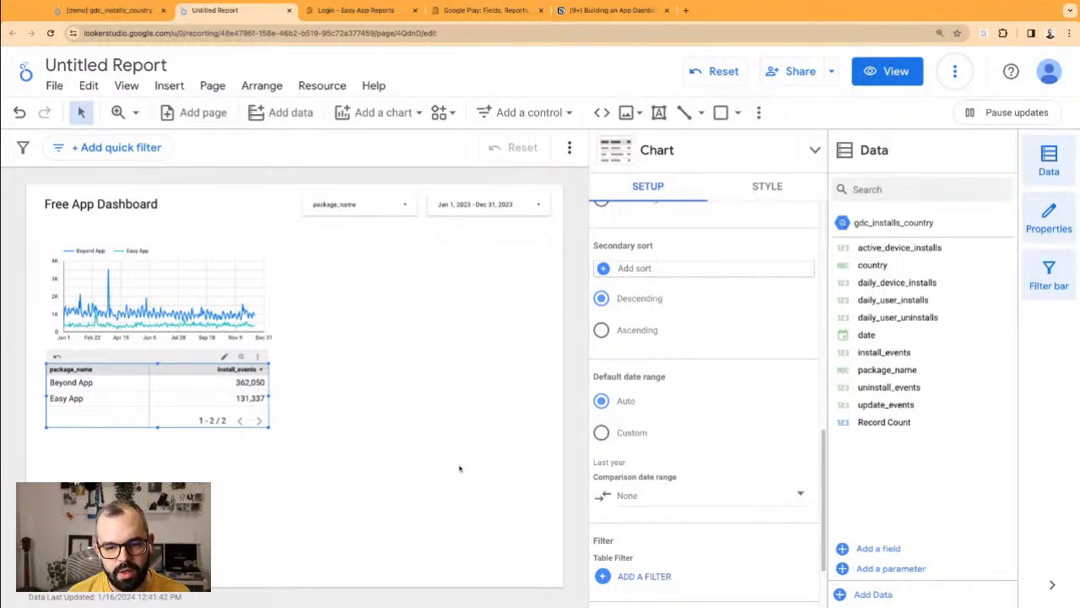
# Step: Set the table's comparison date range to Previous period and make the table slightly taller
pyautogui.scroll(-1, 738, 455)
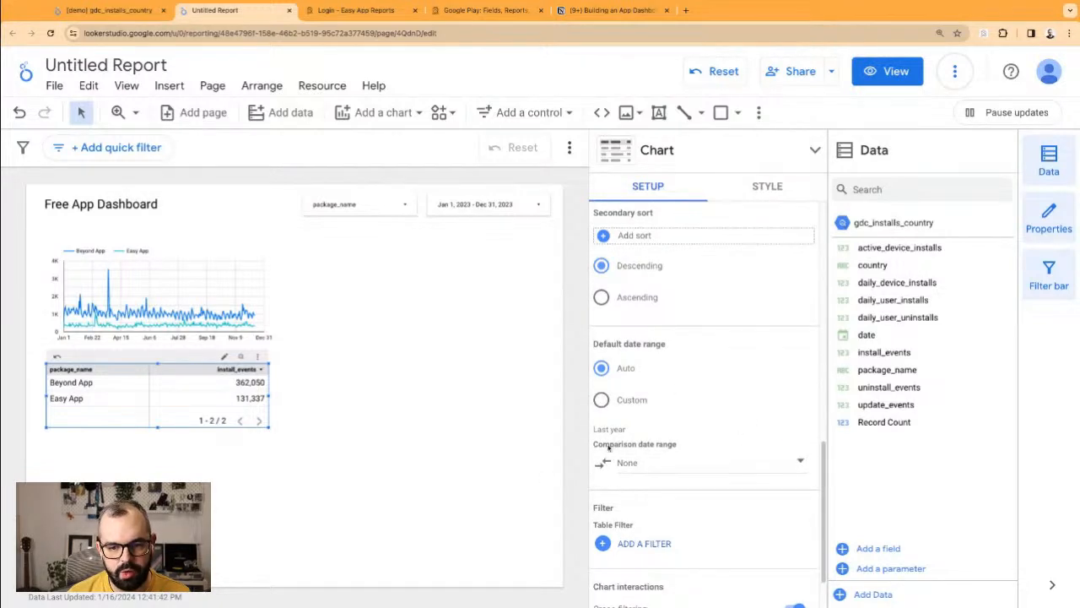
pyautogui.click(676, 462)
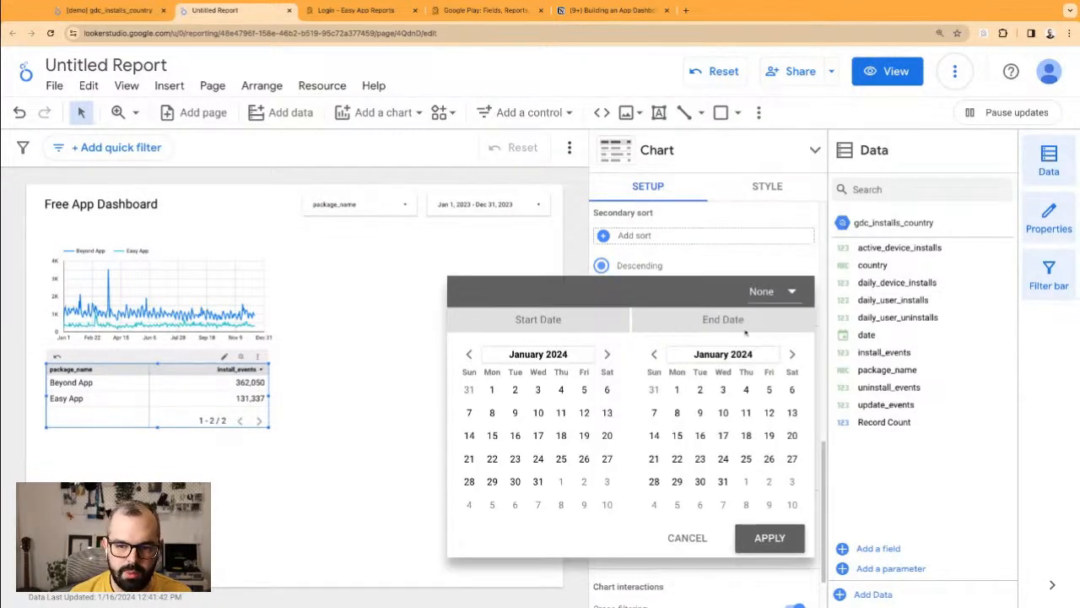
pyautogui.click(783, 292)
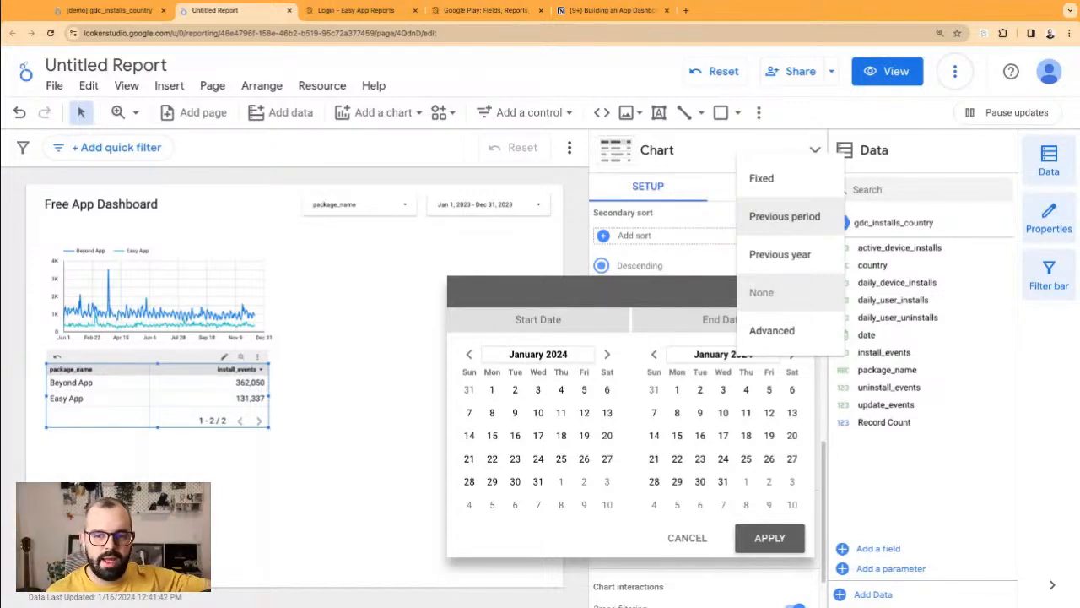
pyautogui.click(785, 216)
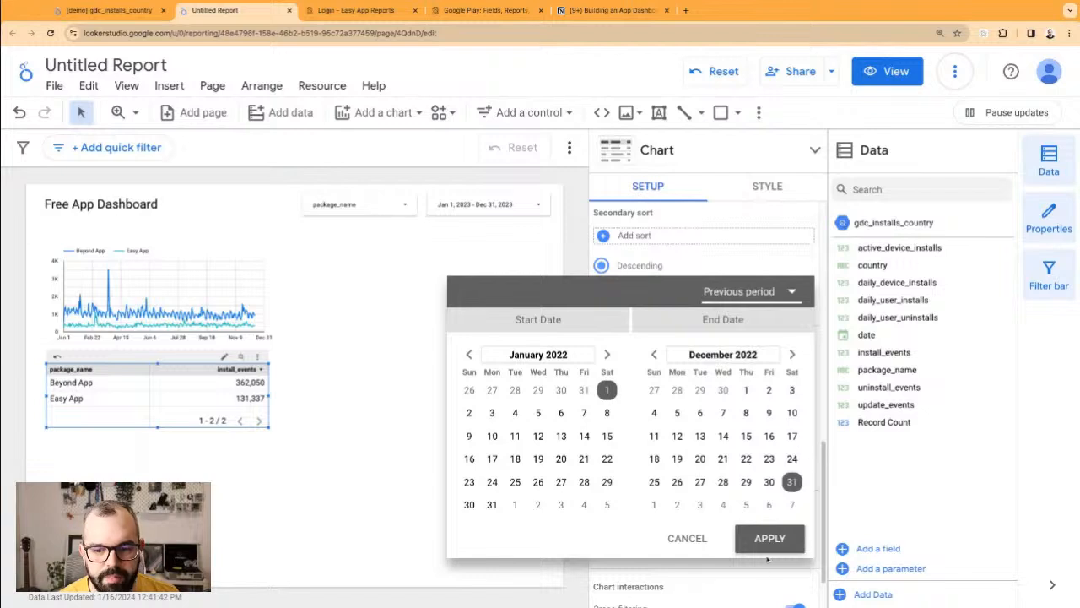
pyautogui.click(768, 544)
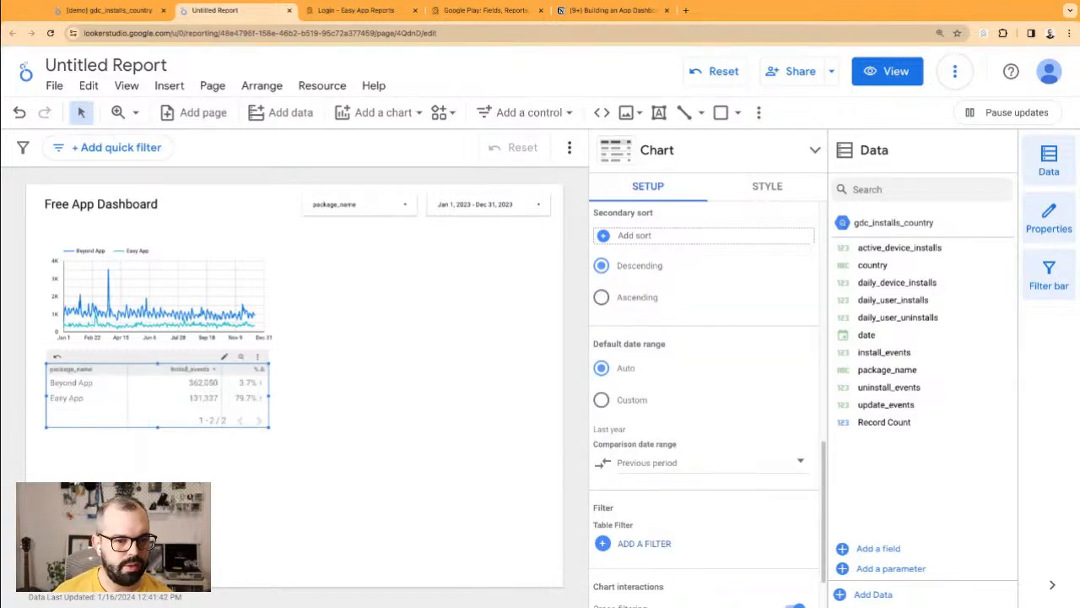
pyautogui.moveTo(157, 428); pyautogui.dragTo(157, 434)
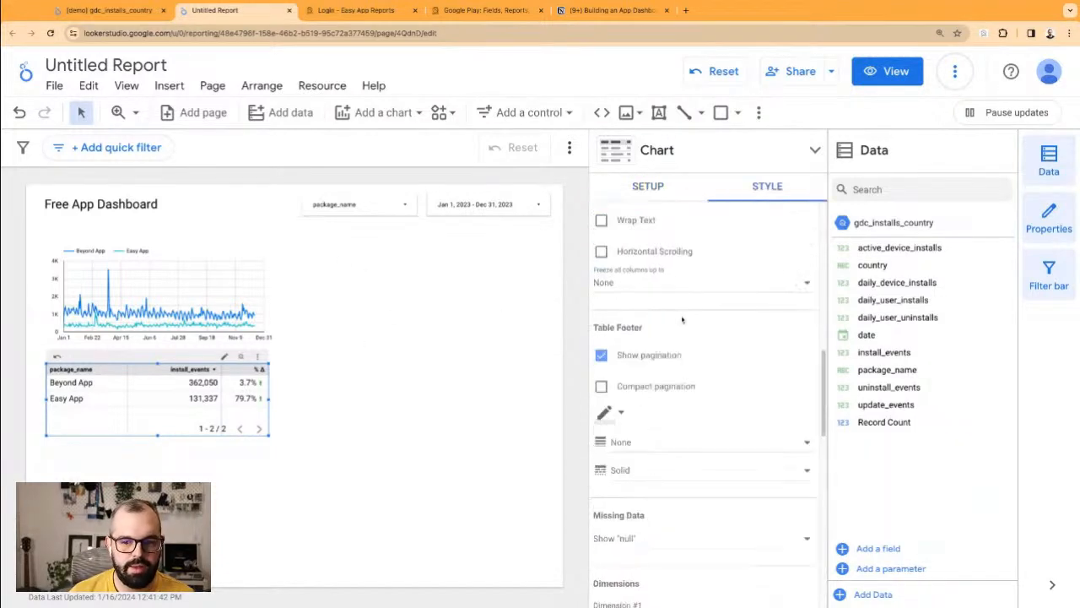
# Step: Browse the table's Style options, leaving the positive change colour unchanged
pyautogui.scroll(8, 667, 325)
pyautogui.scroll(-4, 662, 348)
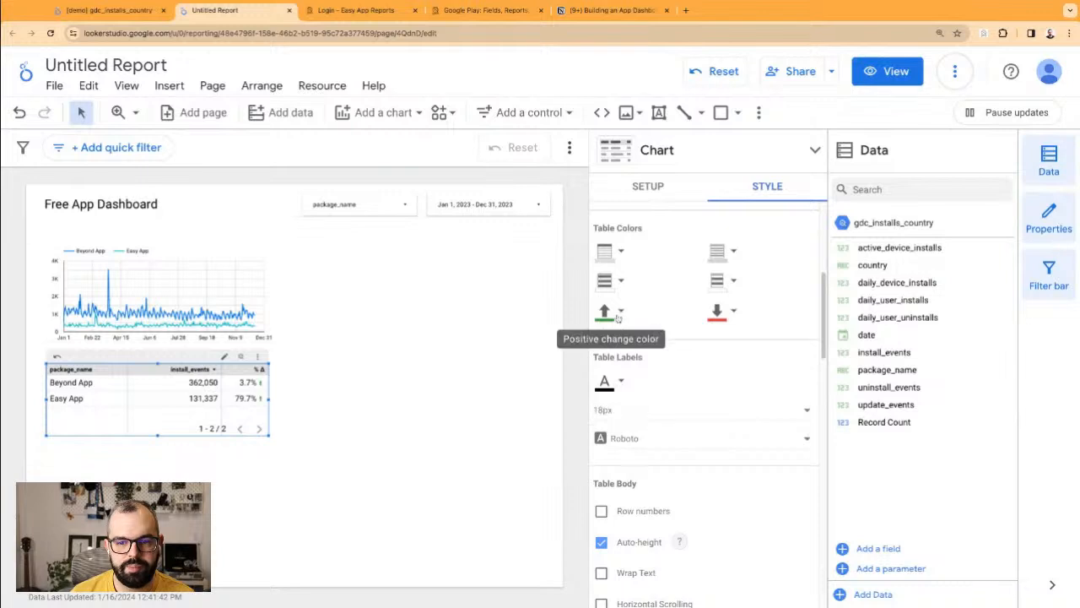
pyautogui.click(620, 311)
pyautogui.click(627, 315)
pyautogui.scroll(-3, 661, 388)
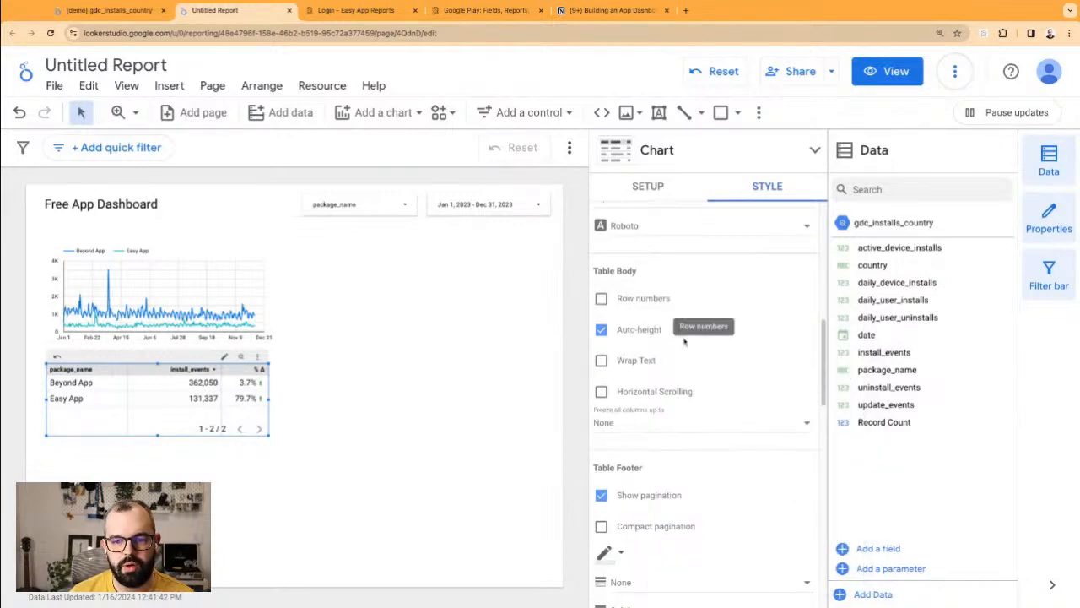
pyautogui.scroll(-3, 654, 350)
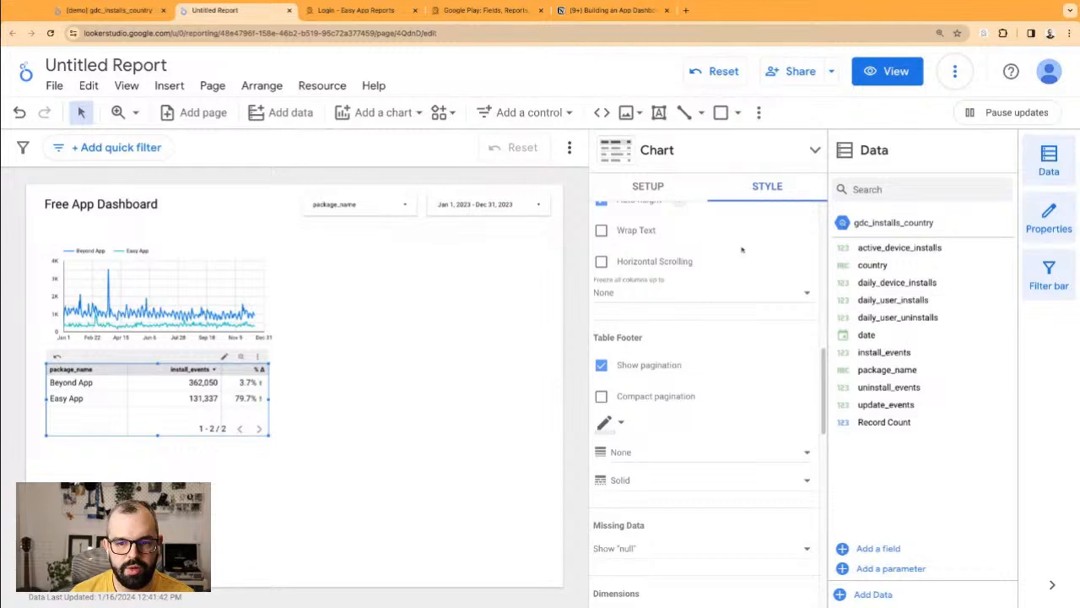
pyautogui.scroll(10, 741, 232)
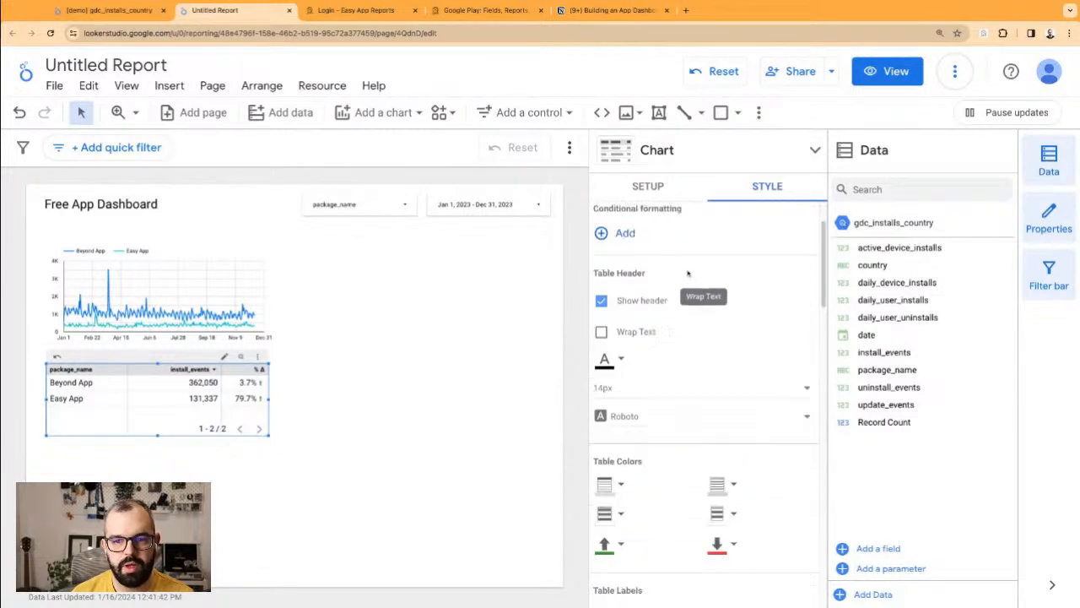
pyautogui.scroll(3, 692, 279)
pyautogui.click(414, 394)
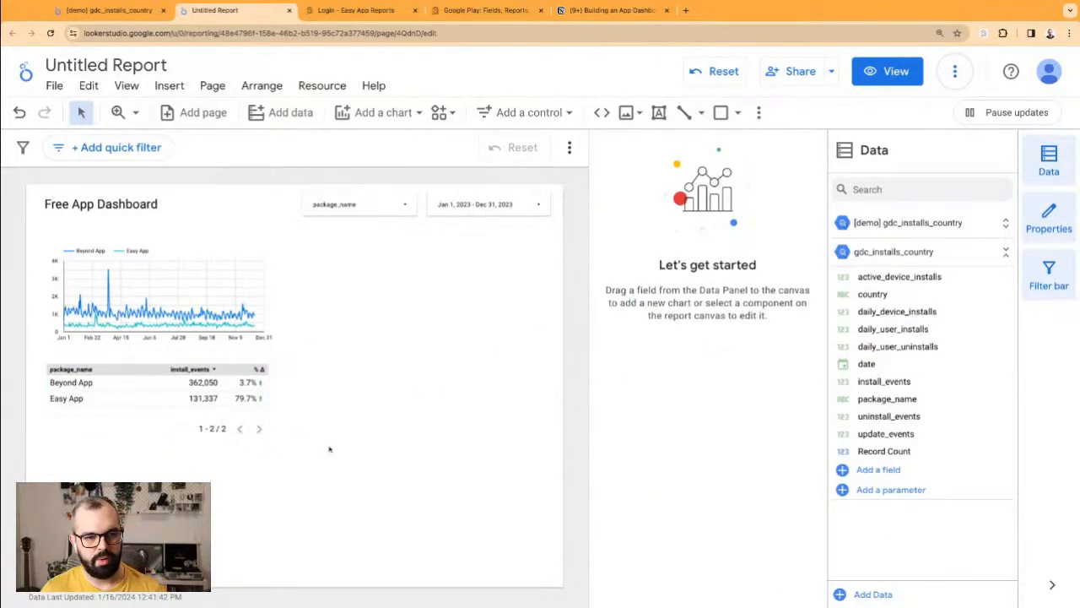
# Step: Move the installs chart and table down, keeping the Free App Dashboard title unchanged
pyautogui.moveTo(320, 497); pyautogui.dragTo(95, 309)
pyautogui.click(107, 203)
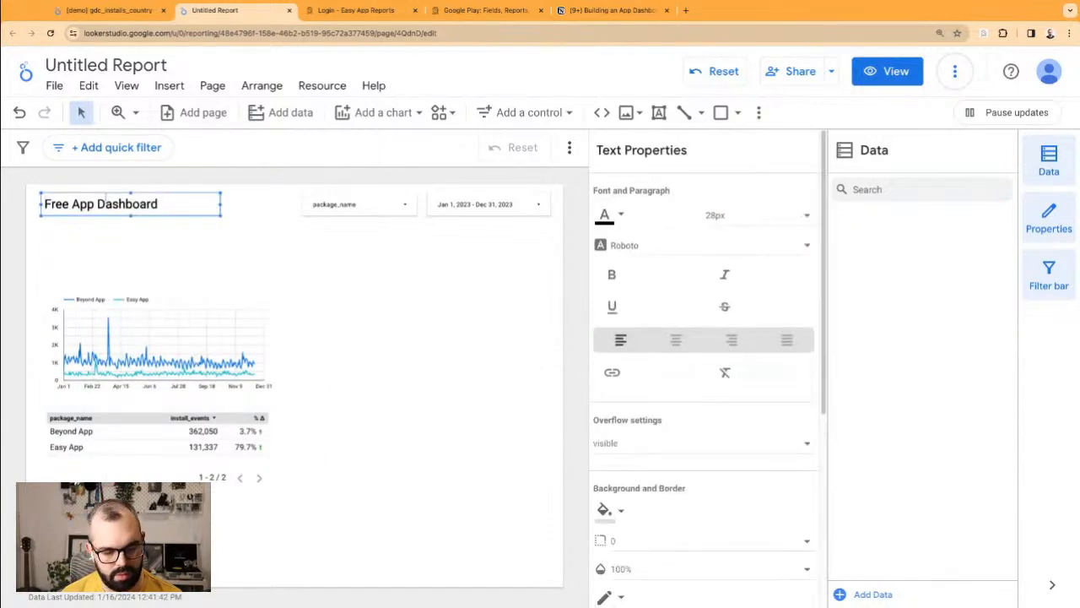
pyautogui.write('Store funnel')
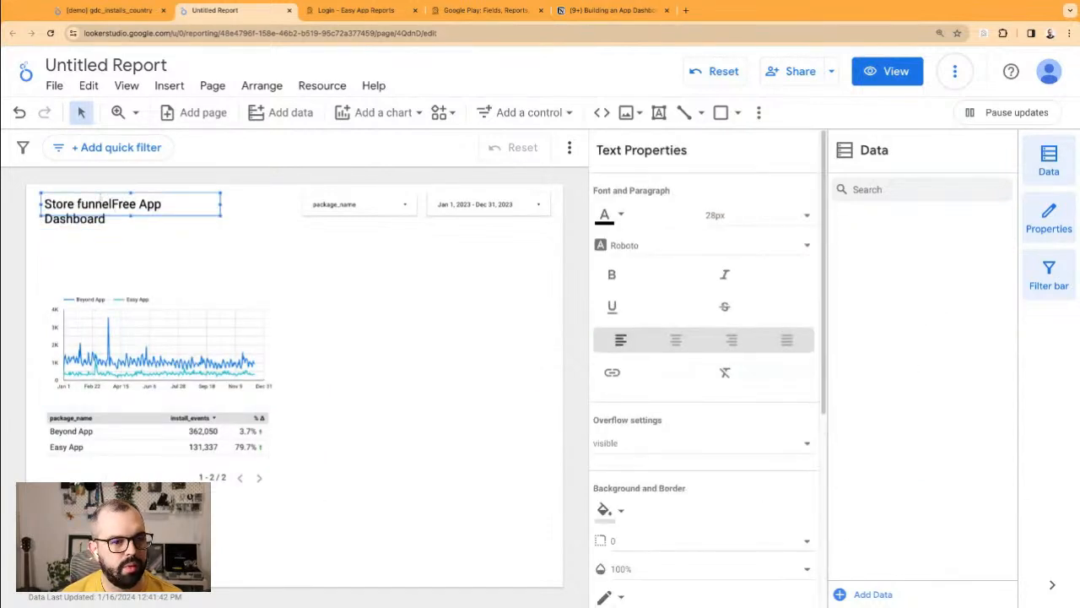
pyautogui.hotkey('ctrl', 'z')
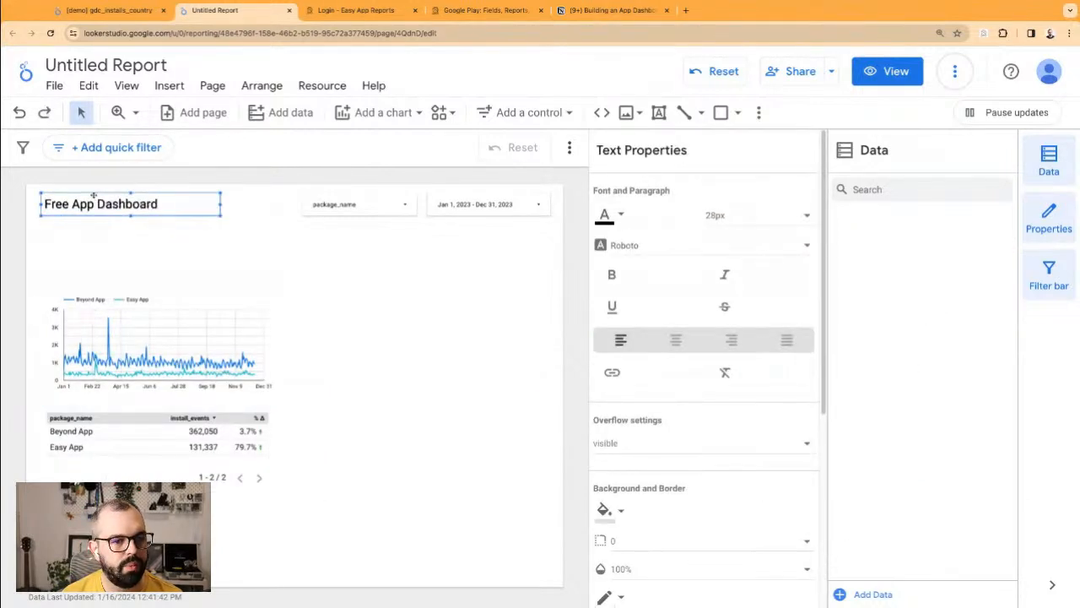
# Step: Duplicate the Free App Dashboard title below itself and retype the copy as 'Google Play'
pyautogui.hotkey('ctrl', 'd')
pyautogui.moveTo(95, 202); pyautogui.dragTo(100, 246)
pyautogui.doubleClick(95, 248)
pyautogui.write('Google Play')
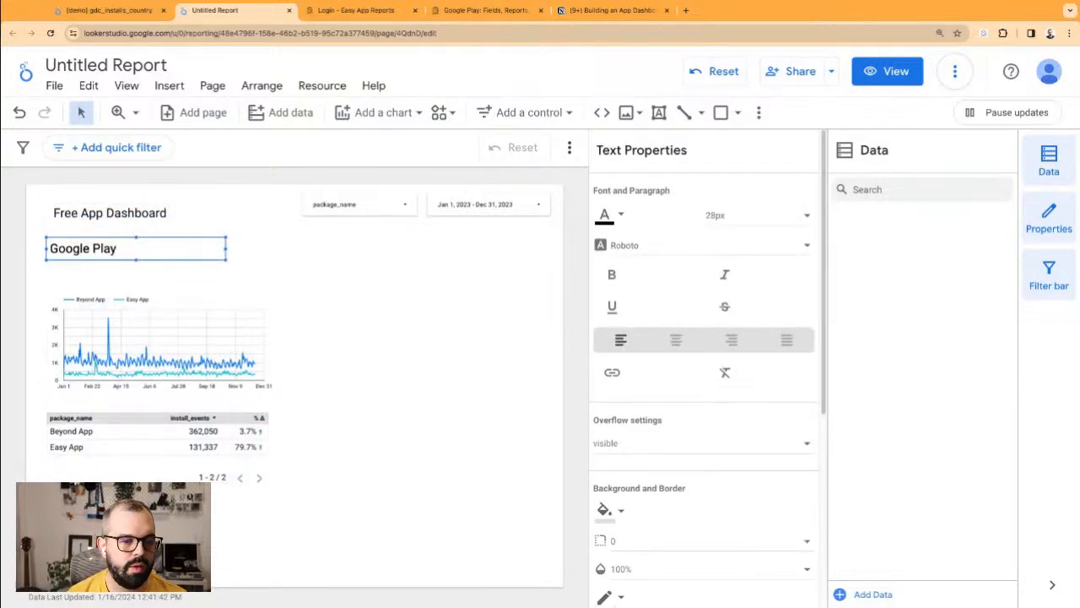
pyautogui.click(138, 204)
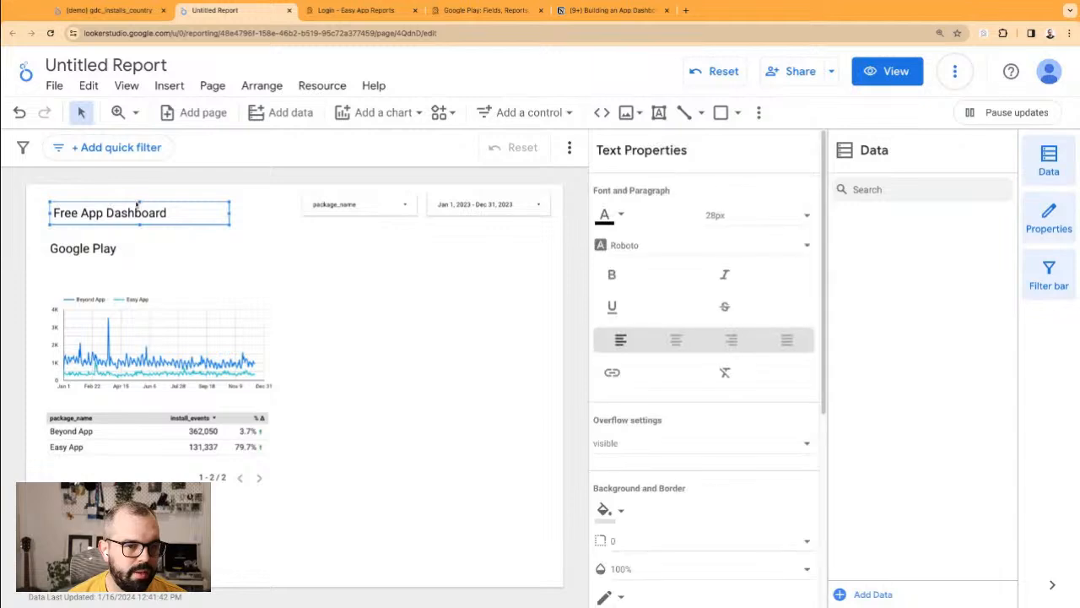
pyautogui.moveTo(128, 204); pyautogui.dragTo(125, 195)
# Step: Make the Google Play text bold and set its font size to 18px
pyautogui.click(175, 252)
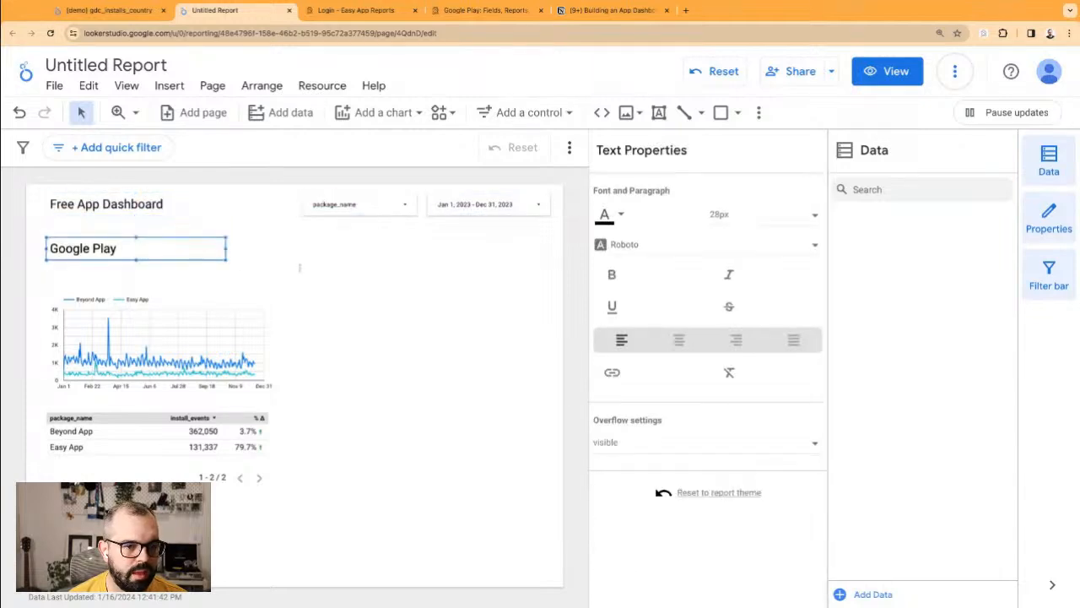
pyautogui.click(611, 274)
pyautogui.click(760, 218)
pyautogui.scroll(1, 770, 198)
pyautogui.click(769, 161)
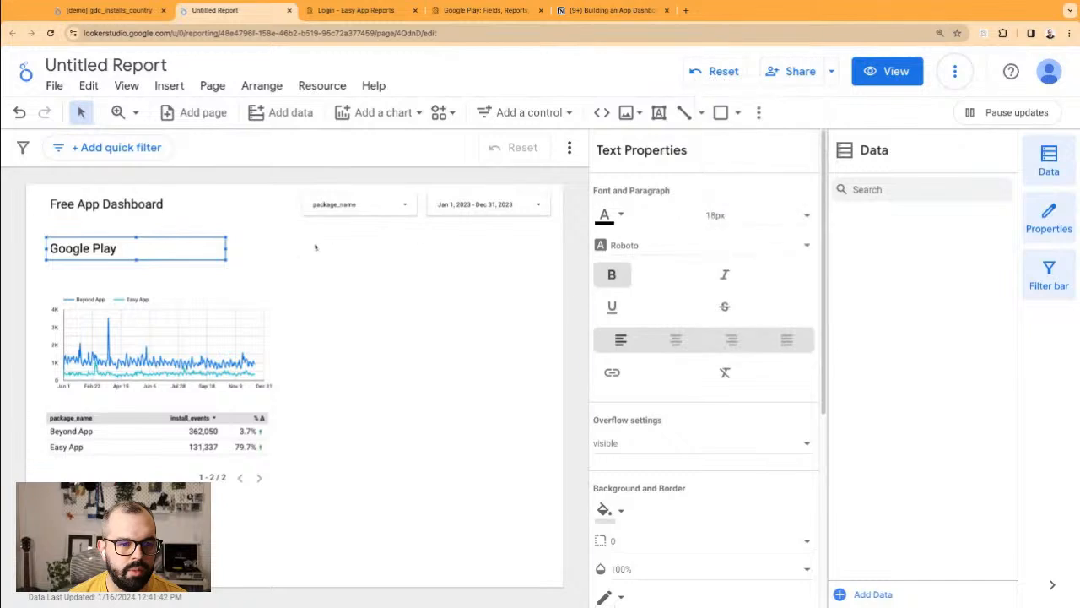
pyautogui.doubleClick(192, 242)
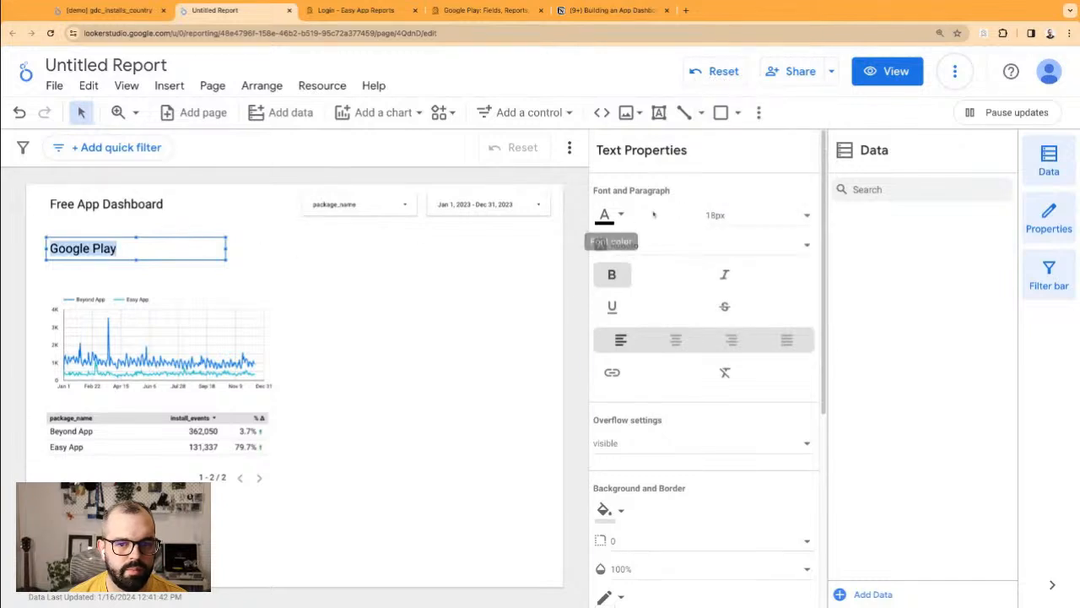
pyautogui.click(748, 216)
pyautogui.click(748, 217)
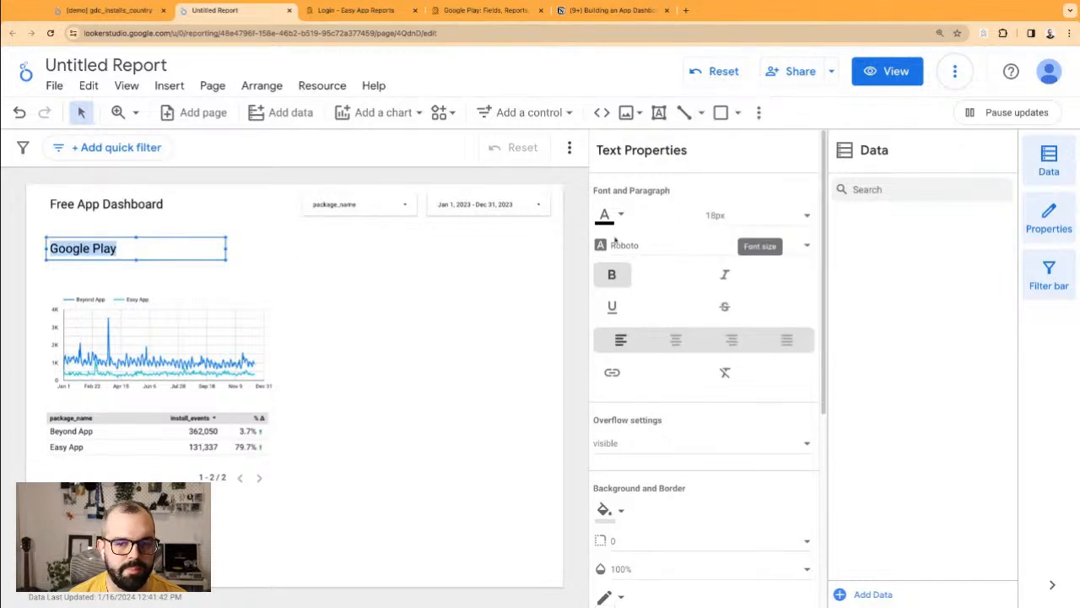
pyautogui.click(262, 257)
# Step: Reapply 18px to the Google Play heading and shift it slightly down-left
pyautogui.doubleClick(198, 249)
pyautogui.click(748, 219)
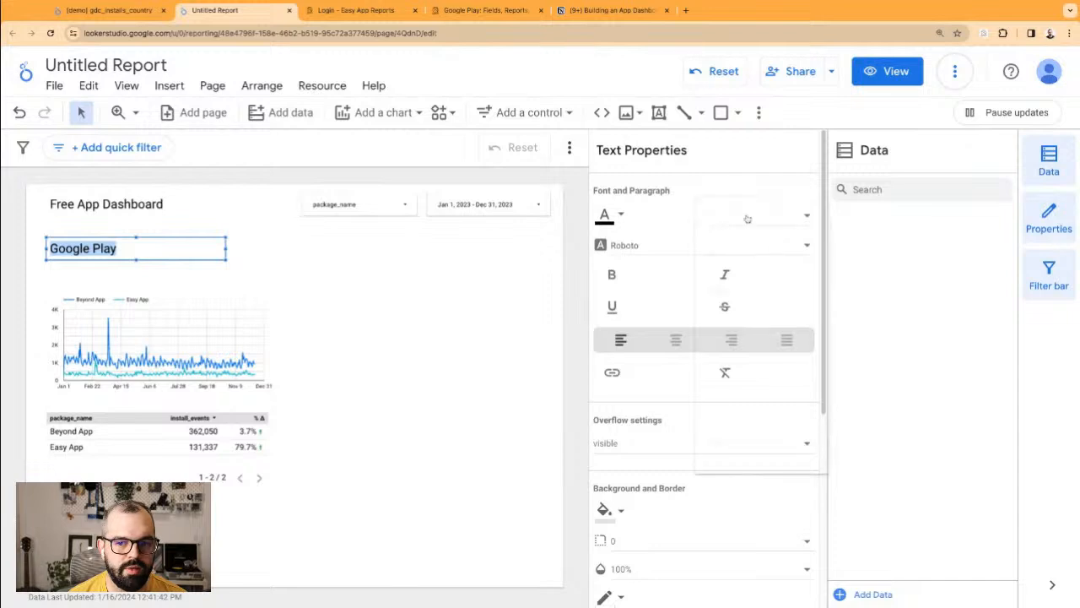
pyautogui.click(751, 463)
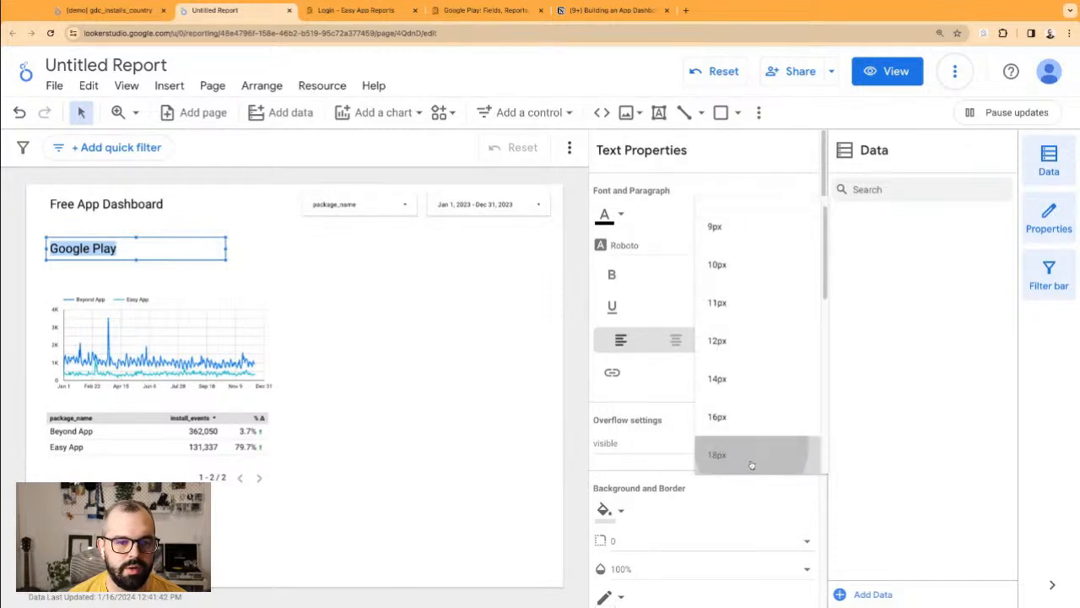
pyautogui.click(312, 276)
pyautogui.doubleClick(126, 250)
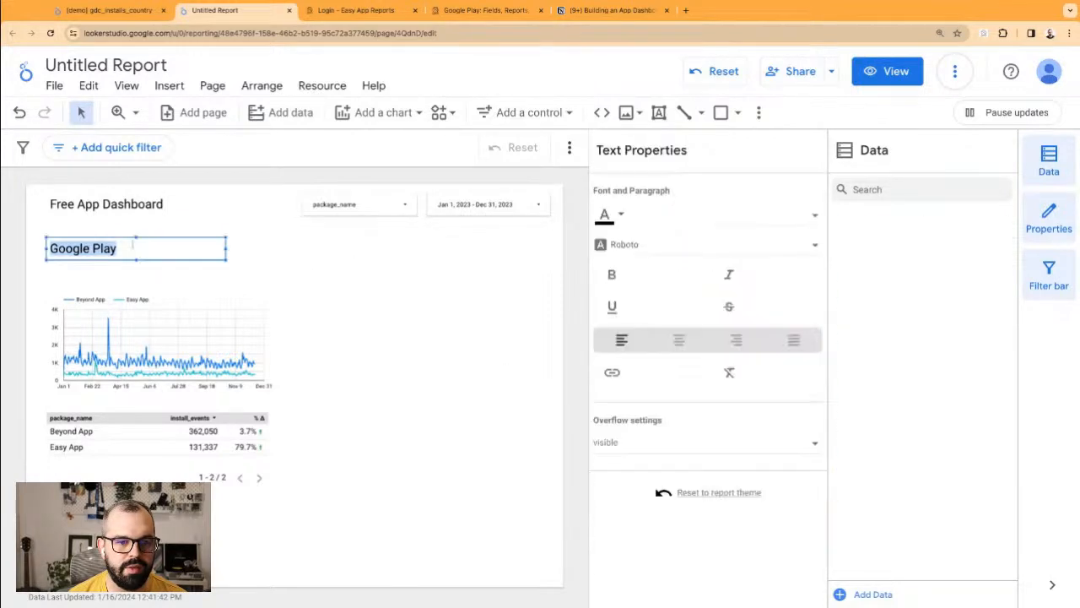
pyautogui.click(743, 216)
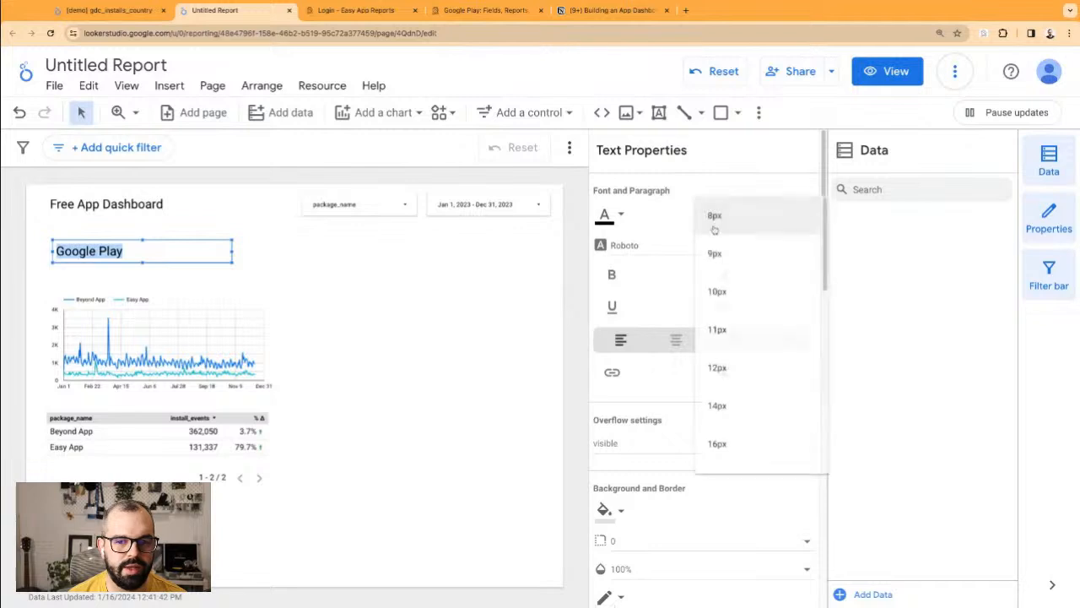
pyautogui.click(742, 467)
pyautogui.click(184, 271)
pyautogui.doubleClick(150, 242)
pyautogui.moveTo(149, 239); pyautogui.dragTo(144, 248)
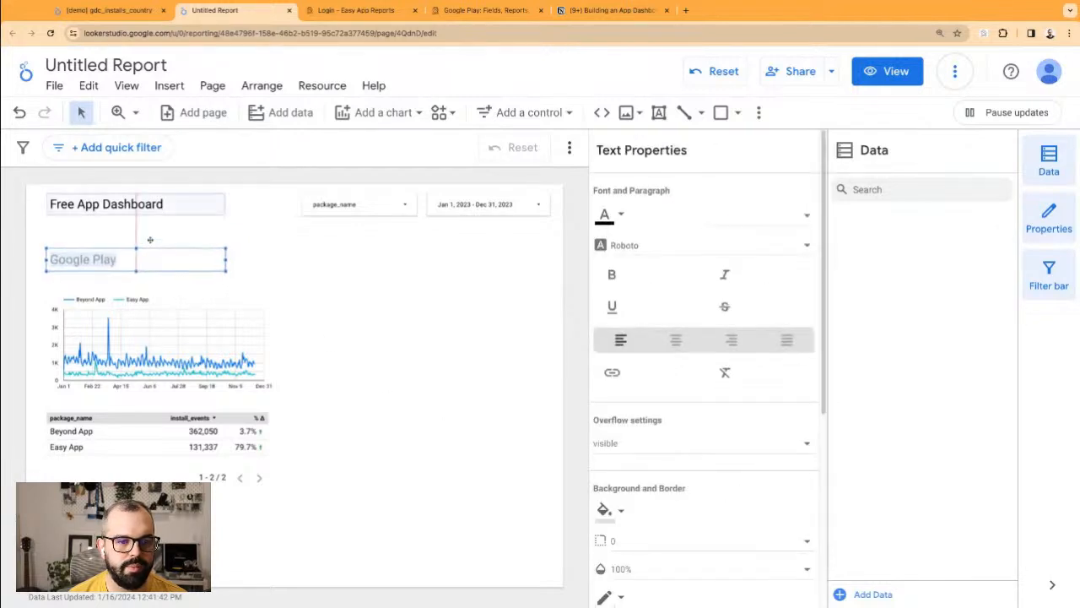
pyautogui.click(295, 289)
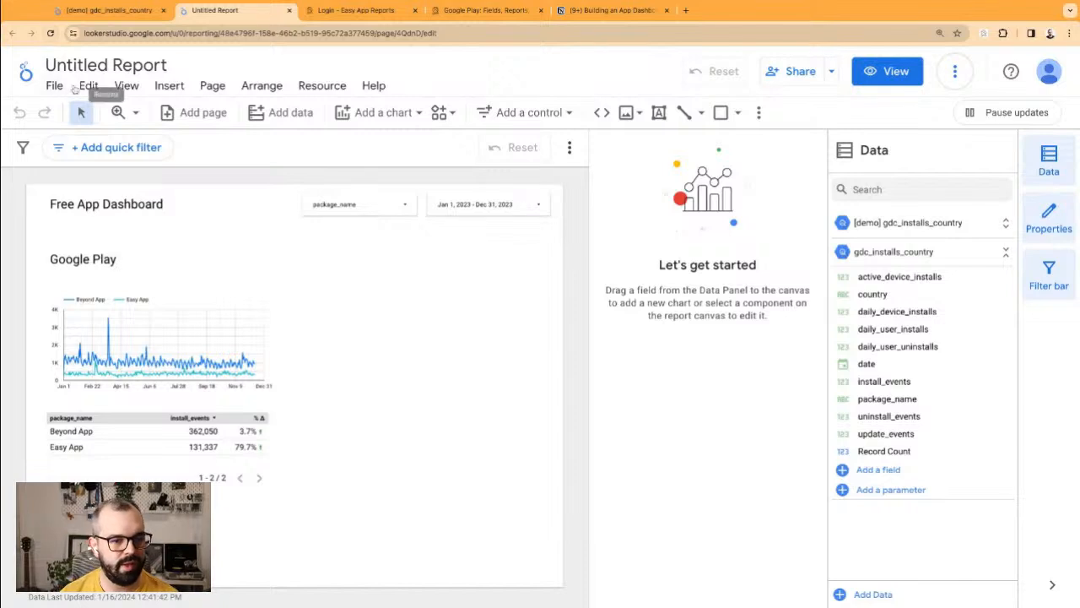
# Step: Settle the Google Play heading at 18px bold and shorten its box from the bottom
pyautogui.click(109, 265)
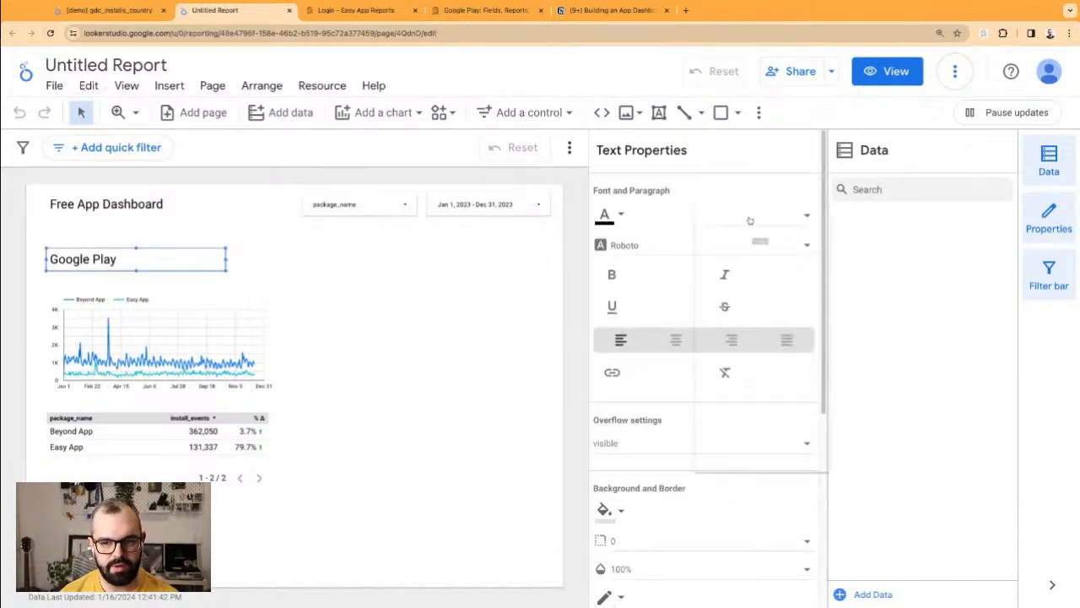
pyautogui.click(751, 216)
pyautogui.click(759, 442)
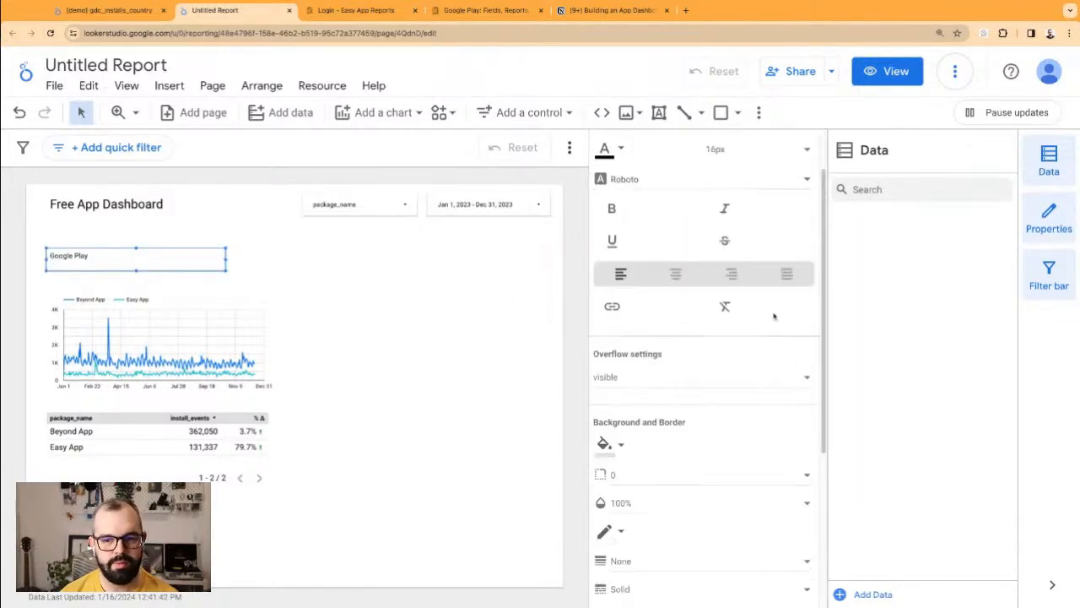
pyautogui.click(758, 225)
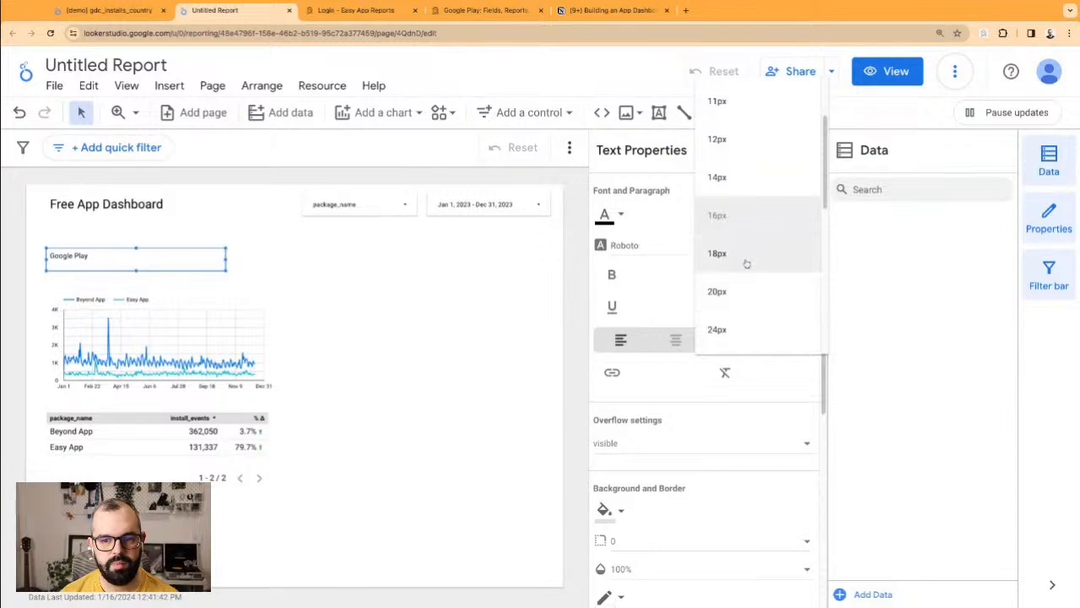
pyautogui.click(748, 262)
pyautogui.moveTo(136, 271); pyautogui.dragTo(137, 267)
pyautogui.press('super+b')
# Step: Undo a trial narrowing of the heading box and nudge the installs table up under the chart
pyautogui.click(245, 285)
pyautogui.click(88, 257)
pyautogui.moveTo(46, 256); pyautogui.dragTo(64, 257)
pyautogui.click(20, 264)
pyautogui.press('super+z')
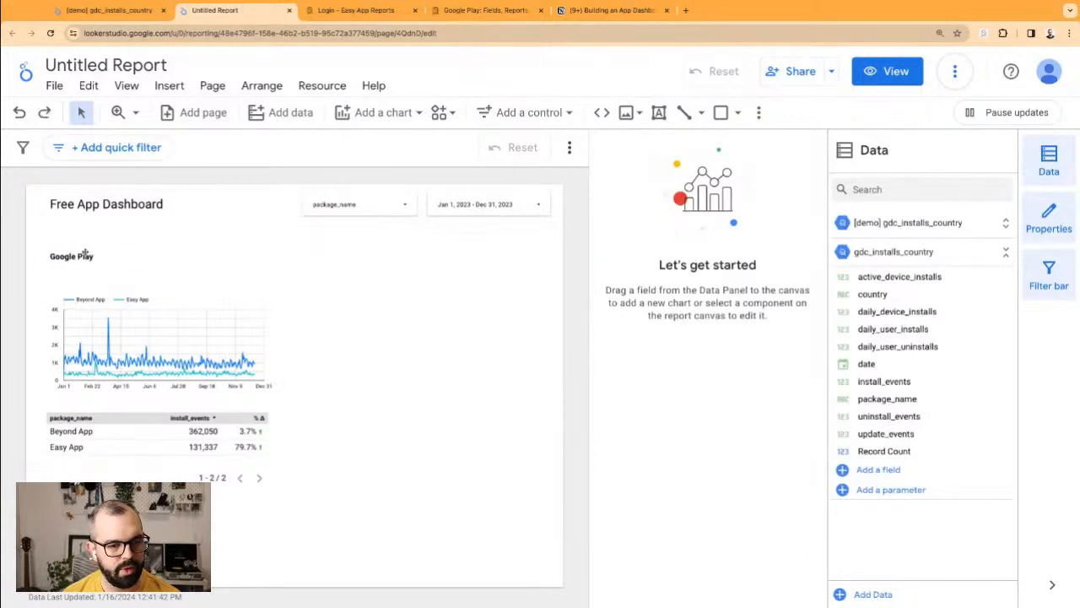
pyautogui.click(170, 470)
pyautogui.moveTo(169, 471); pyautogui.dragTo(171, 468)
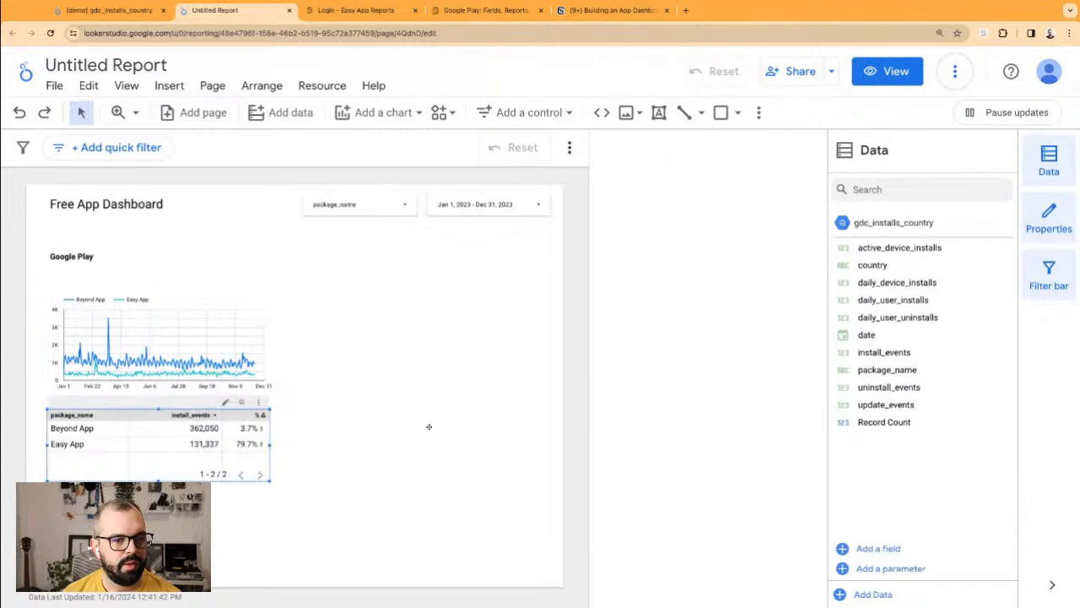
# Step: Copy the Google Play heading, chart and table together into the right half of the page
pyautogui.click(430, 437)
pyautogui.moveTo(309, 545); pyautogui.dragTo(40, 246)
pyautogui.moveTo(133, 344); pyautogui.dragTo(397, 352)
pyautogui.click(259, 207)
# Step: Rename the right-hand heading 'App Store' and switch to the Easy App Reports wiki tab
pyautogui.click(336, 256)
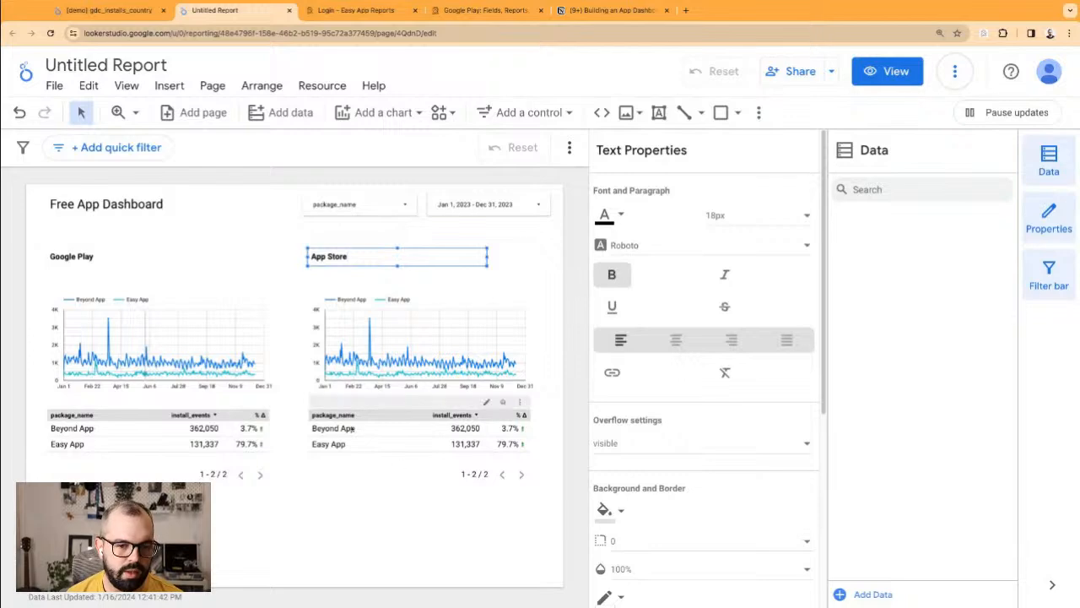
pyautogui.click(380, 515)
pyautogui.click(451, 14)
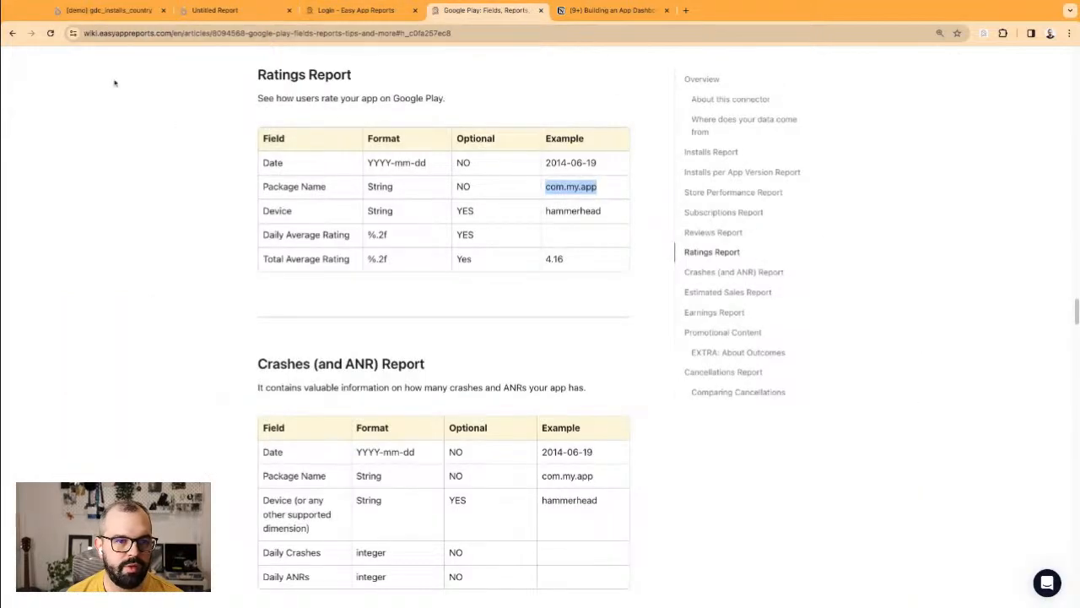
# Step: Go back to All Reports and review the App Store Connect rows of the Reports Overview table
pyautogui.click(12, 33)
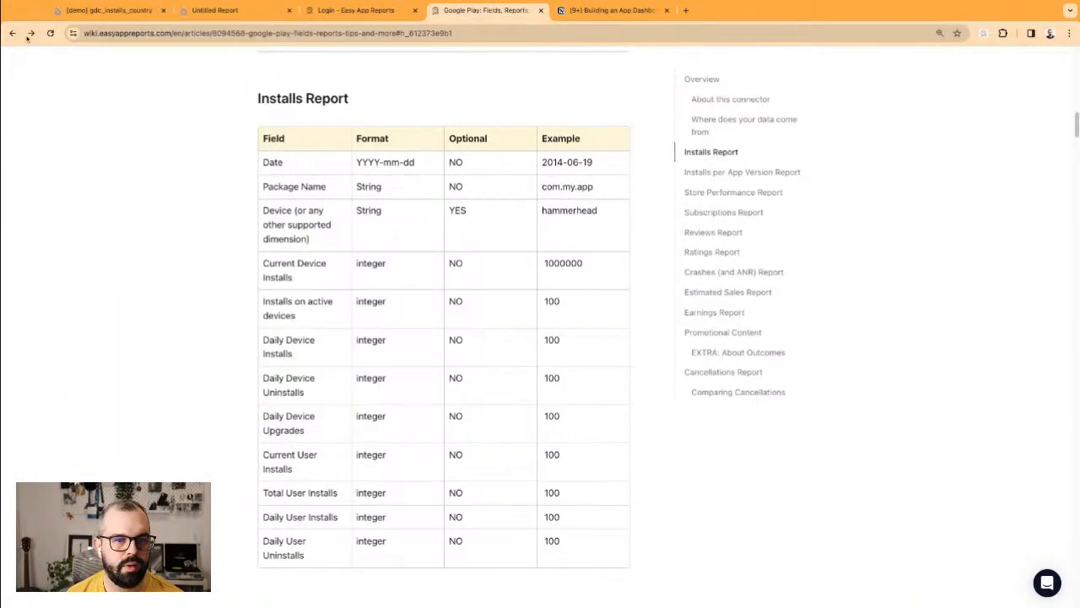
pyautogui.scroll(3, 229, 205)
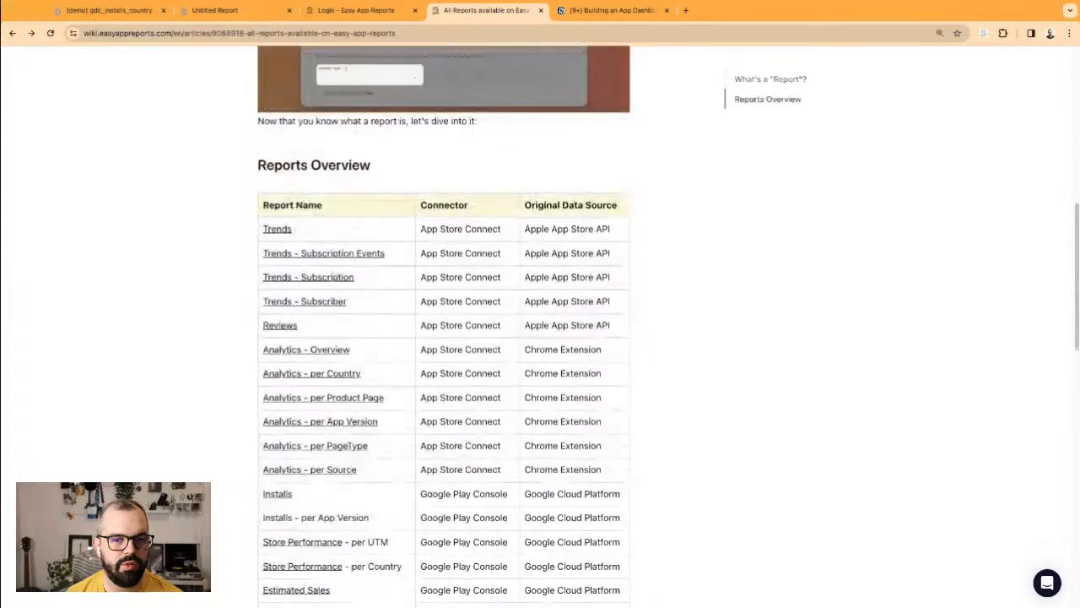
pyautogui.moveTo(441, 229); pyautogui.dragTo(508, 345)
pyautogui.click(508, 319)
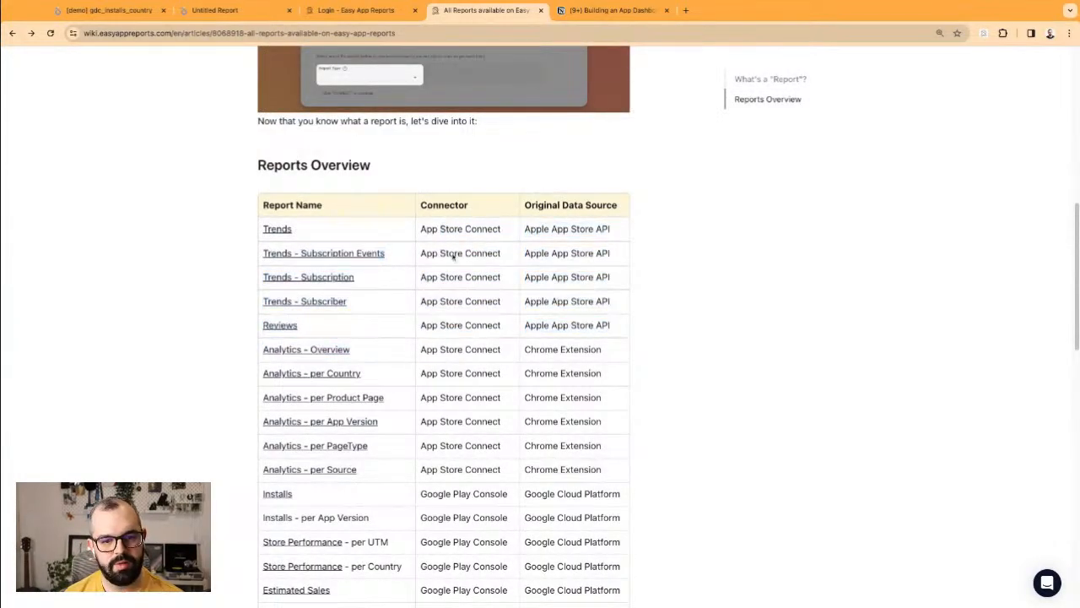
pyautogui.scroll(-3, 464, 301)
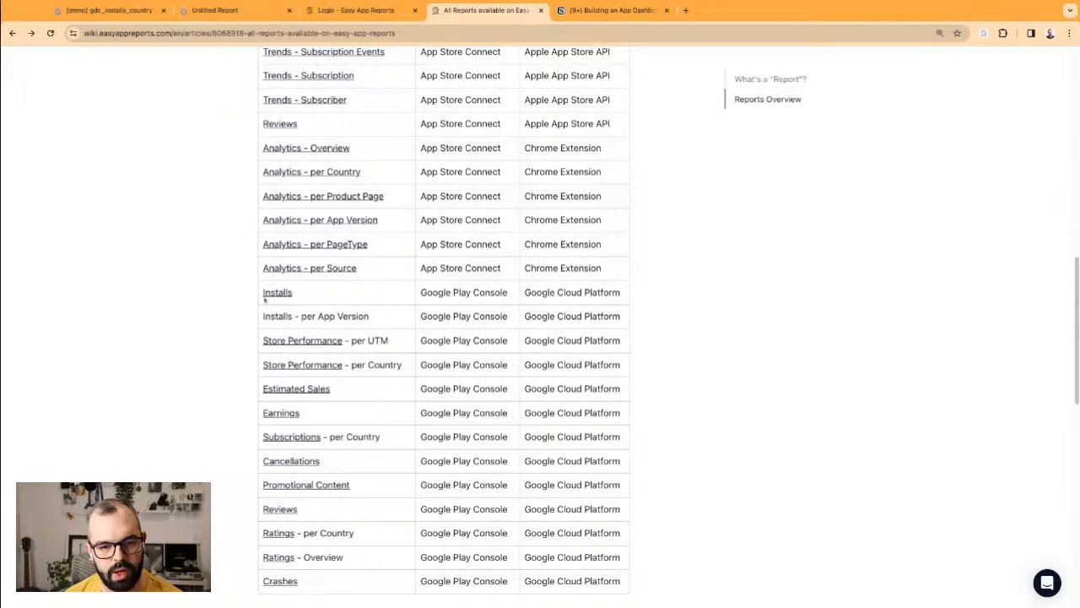
pyautogui.scroll(-1, 321, 351)
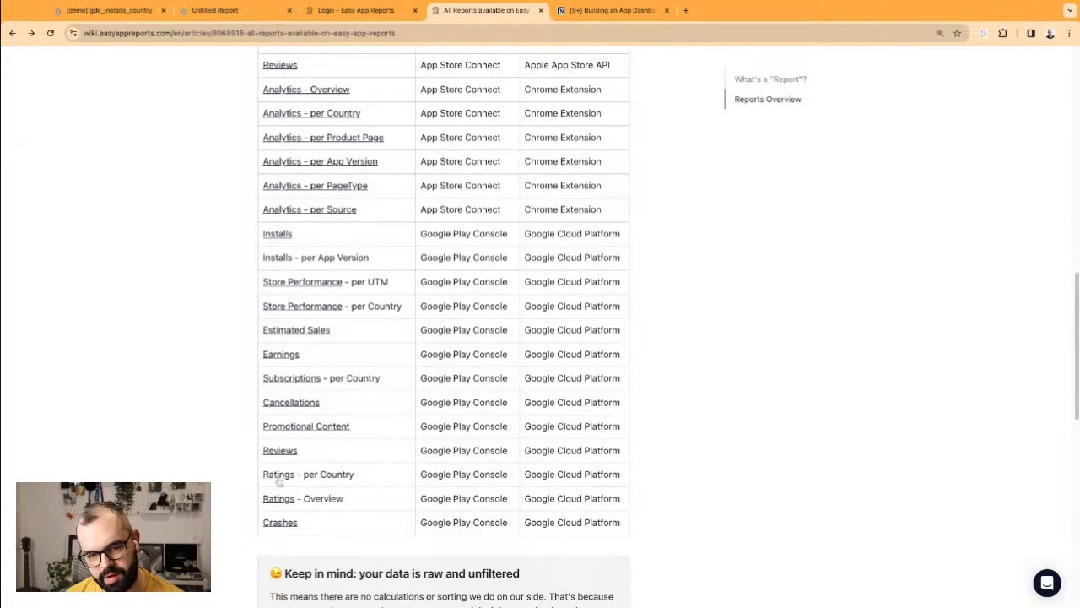
pyautogui.scroll(4, 283, 500)
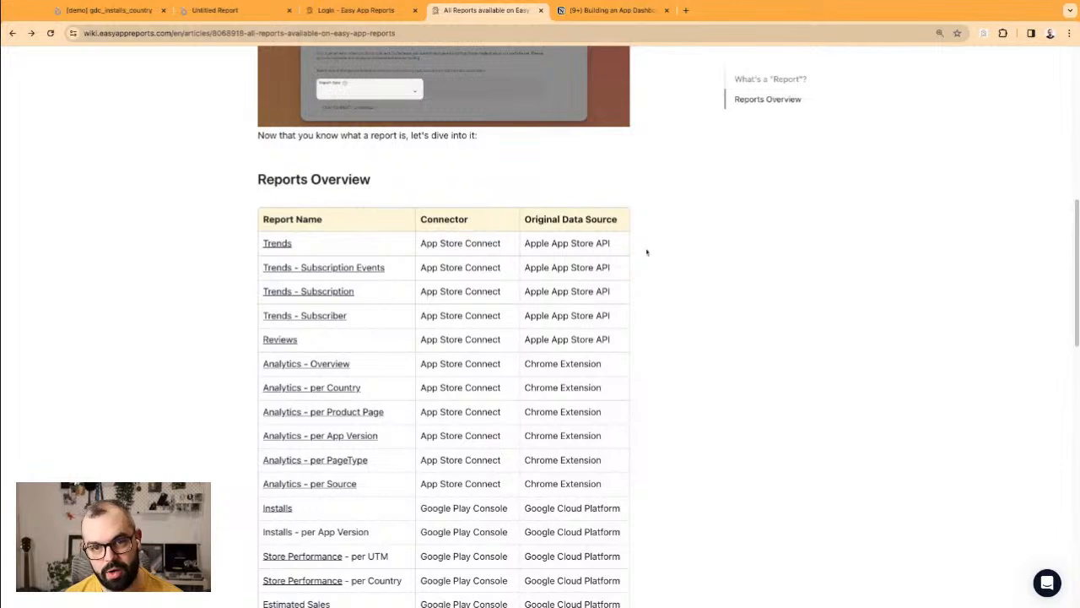
# Step: Open appstoreconnect.apple.com in a new browser tab
pyautogui.press('super+t')
pyautogui.write('appstoreconnect.apple.com')
pyautogui.press('Return')
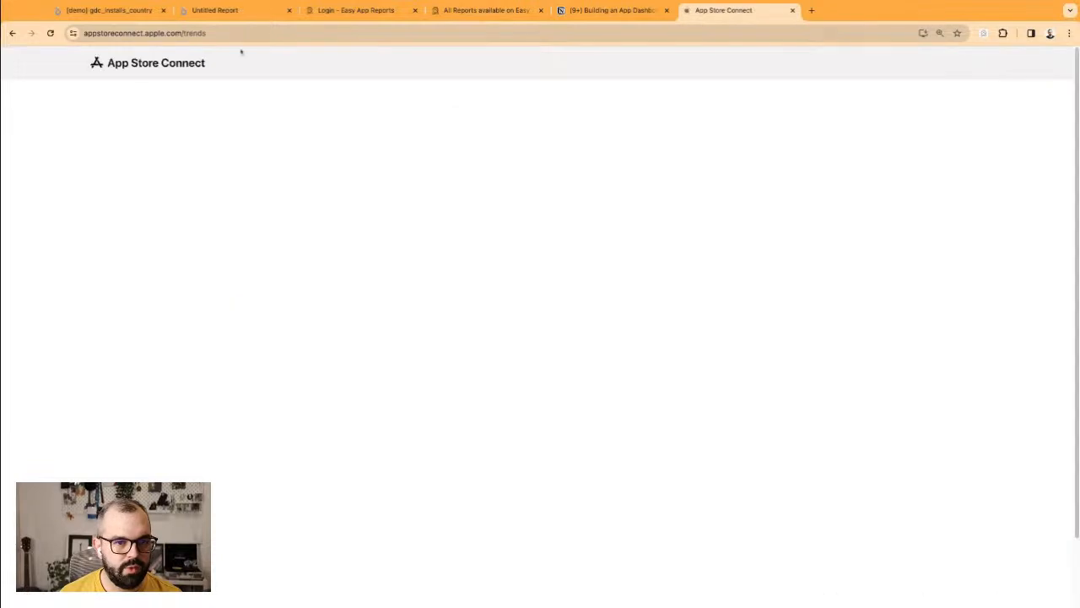
# Step: Once App Store Connect Trends has loaded, return to the Untitled Report tab
pyautogui.click(213, 10)
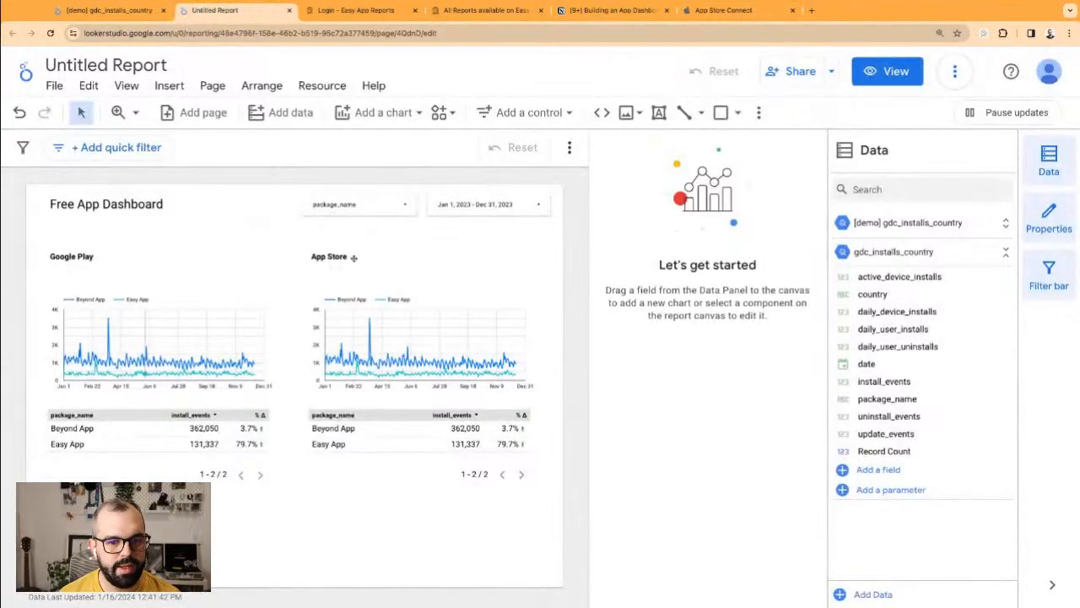
# Step: Remove the gdc_installs_country data source from both the App Store chart and table
pyautogui.click(428, 257)
pyautogui.click(442, 346)
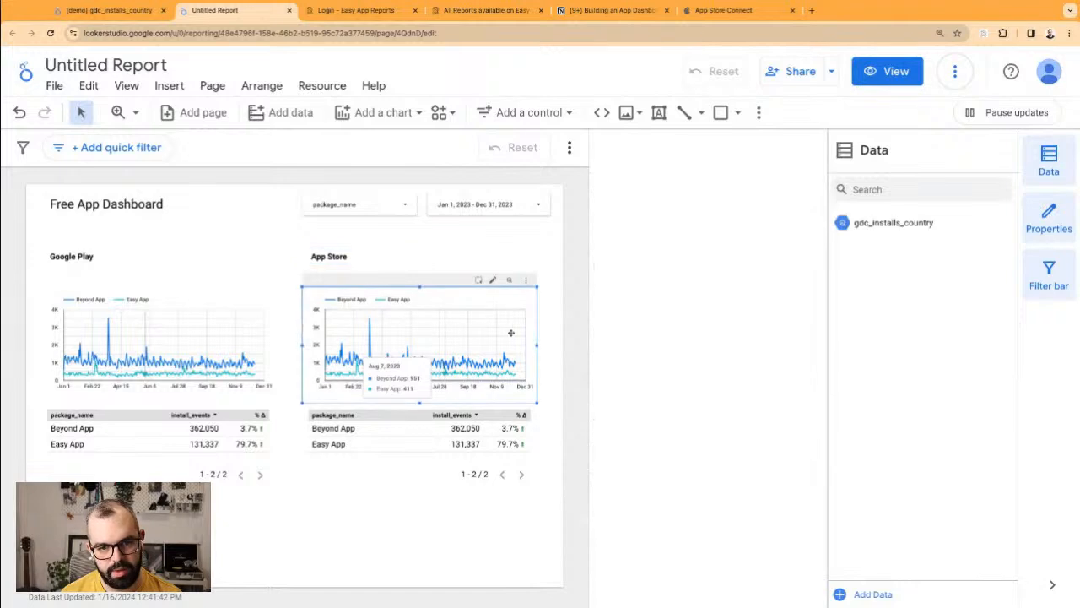
pyautogui.click(647, 187)
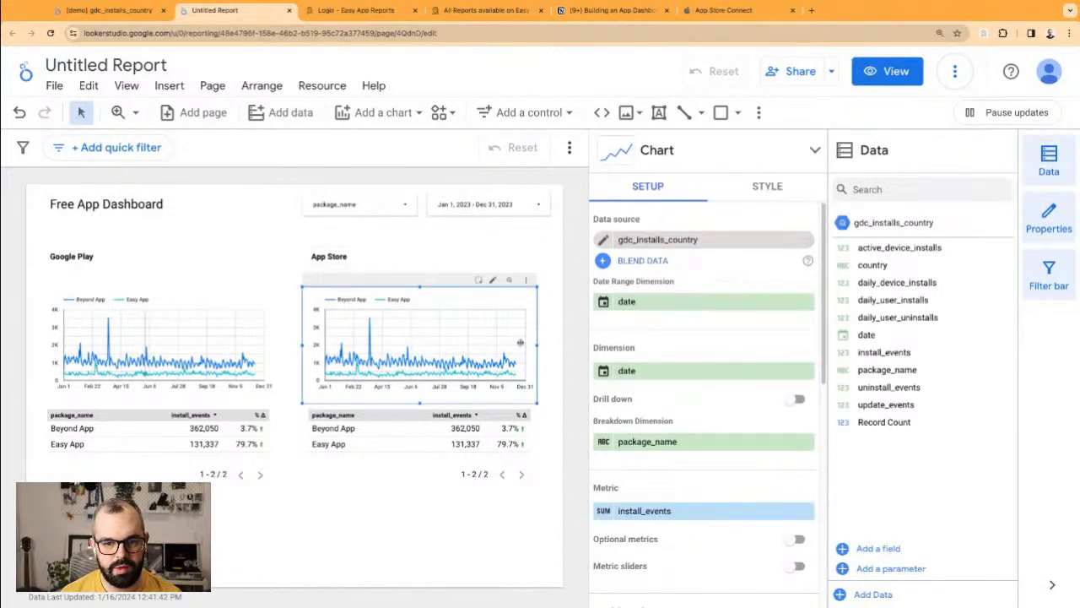
pyautogui.click(469, 427)
pyautogui.click(465, 360)
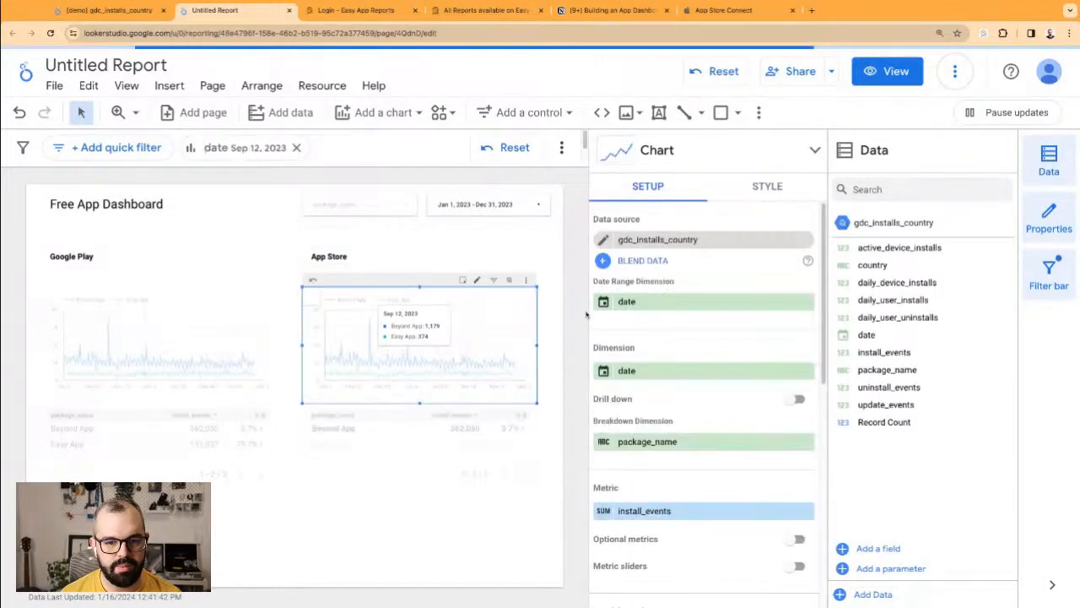
pyautogui.click(807, 239)
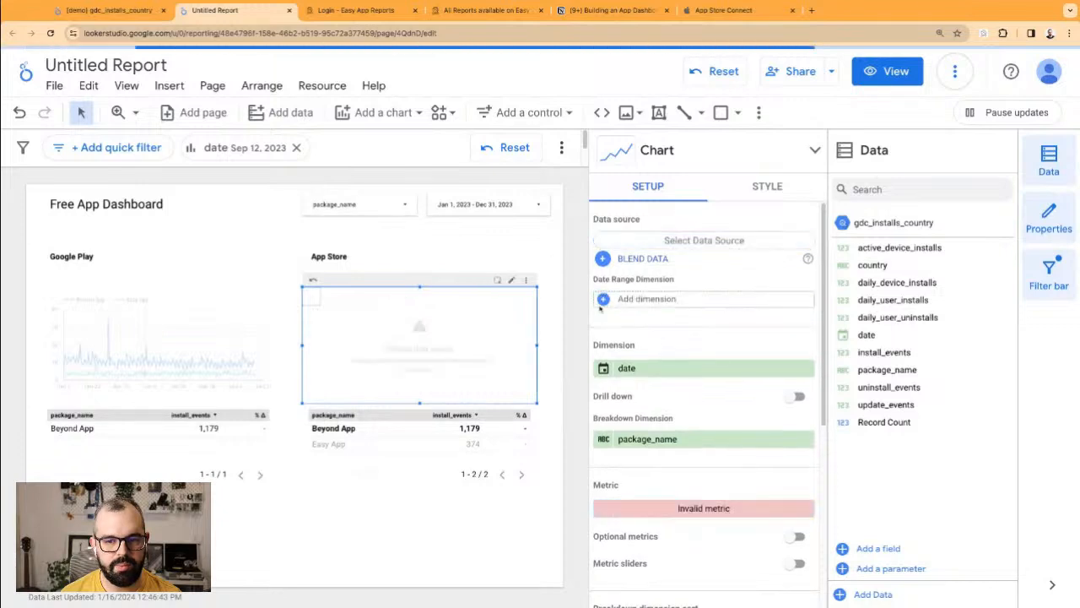
pyautogui.click(393, 439)
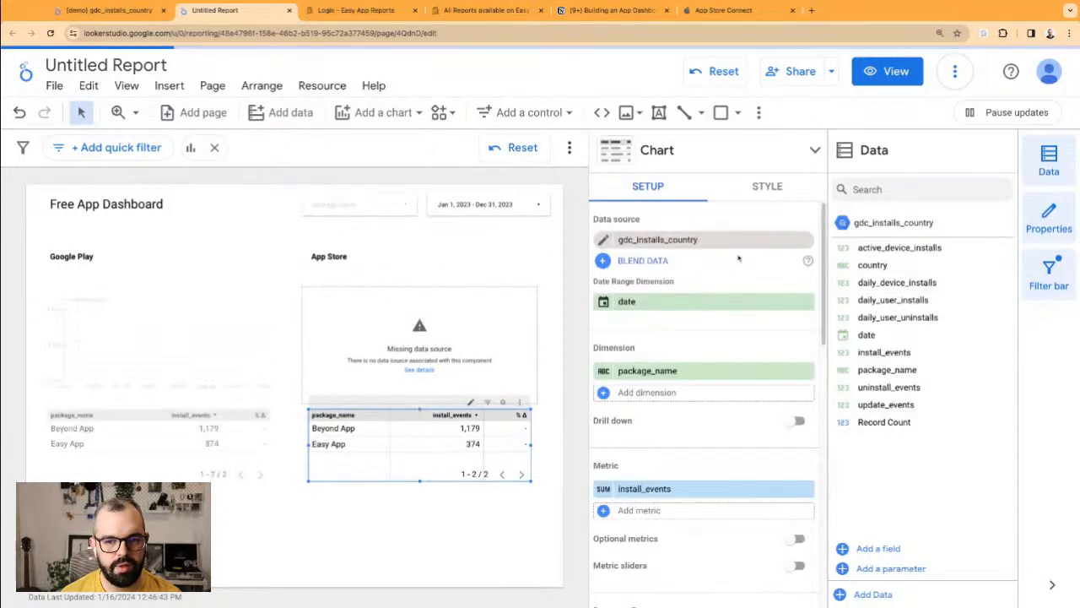
pyautogui.click(807, 240)
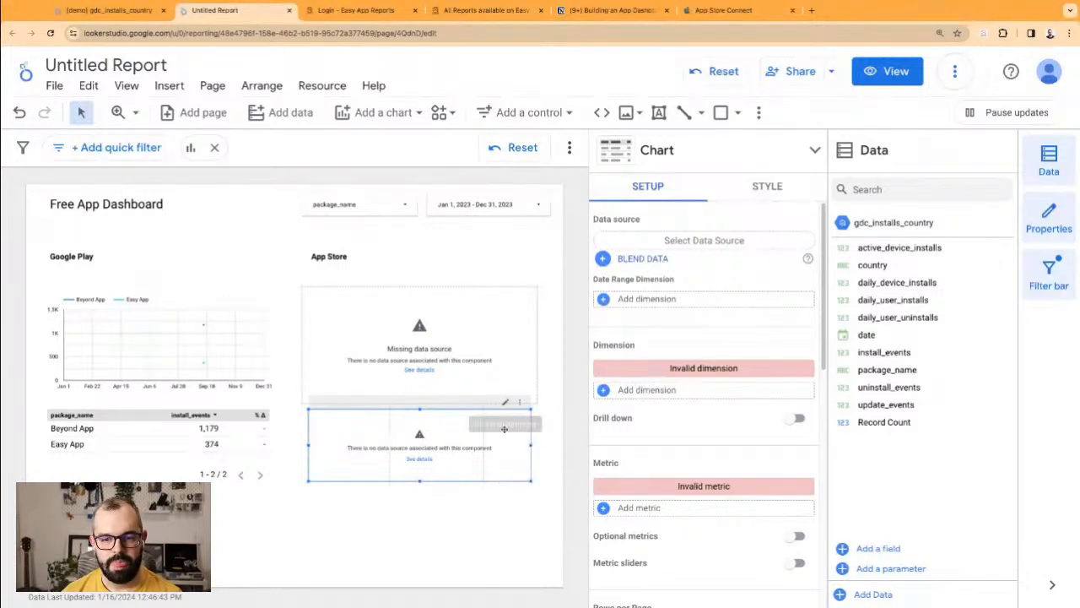
# Step: Set the App Store table's data source to [demo] as_sales_trends
pyautogui.click(643, 244)
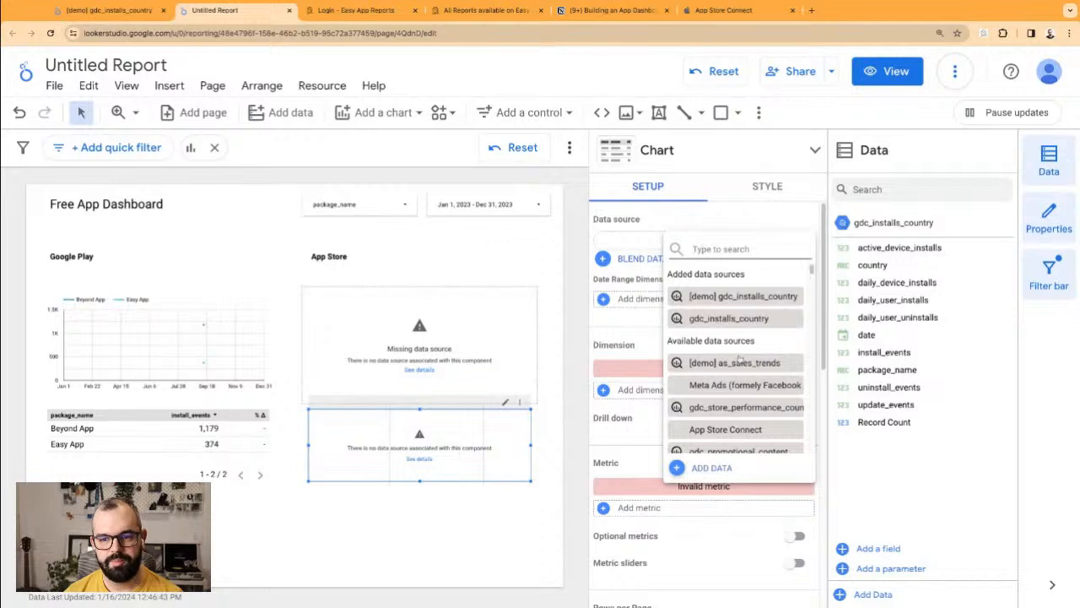
pyautogui.click(735, 364)
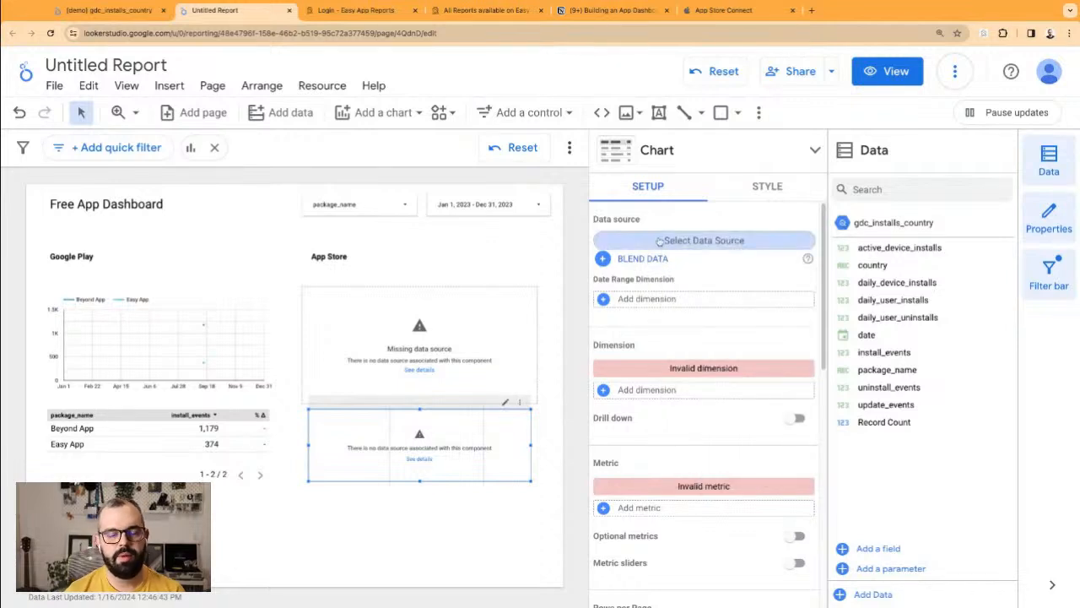
pyautogui.click(663, 241)
pyautogui.click(684, 219)
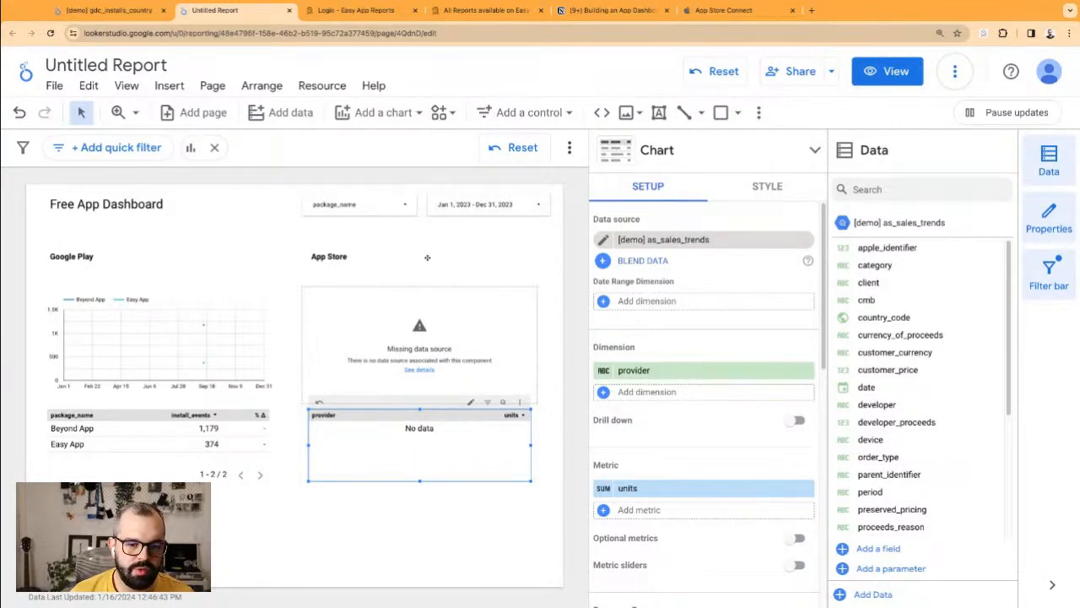
pyautogui.click(444, 259)
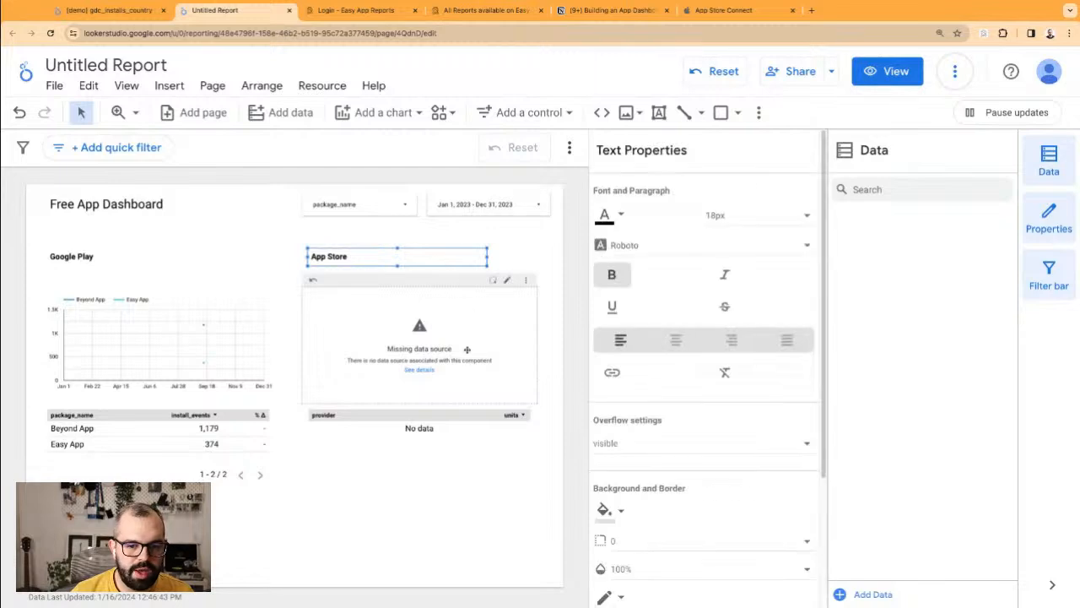
# Step: Set the report date range to Jul 1, 2023 – Jan 15, 2024
pyautogui.click(471, 461)
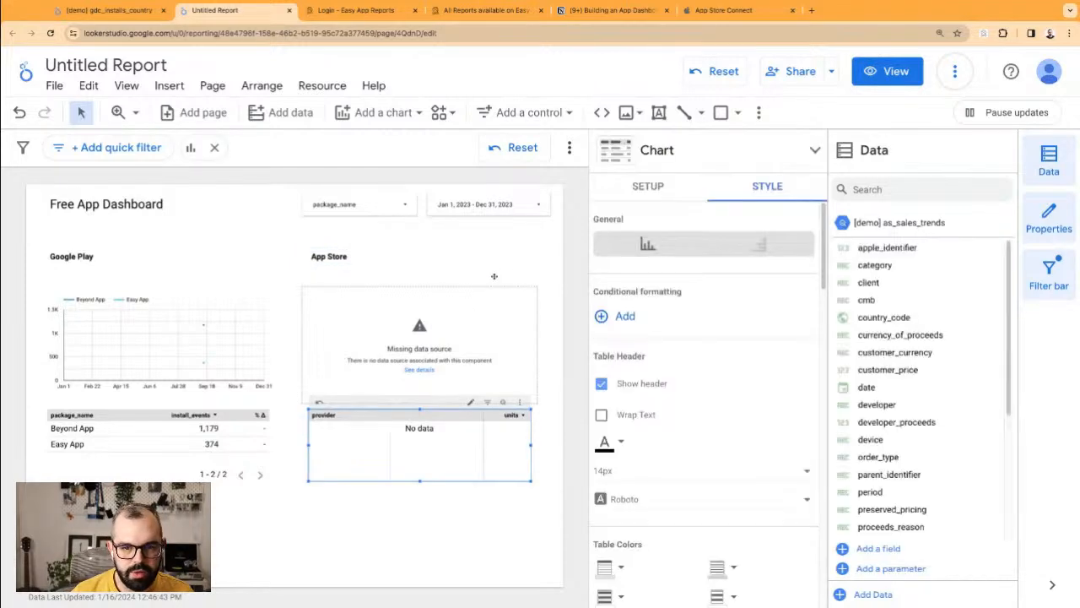
pyautogui.click(495, 241)
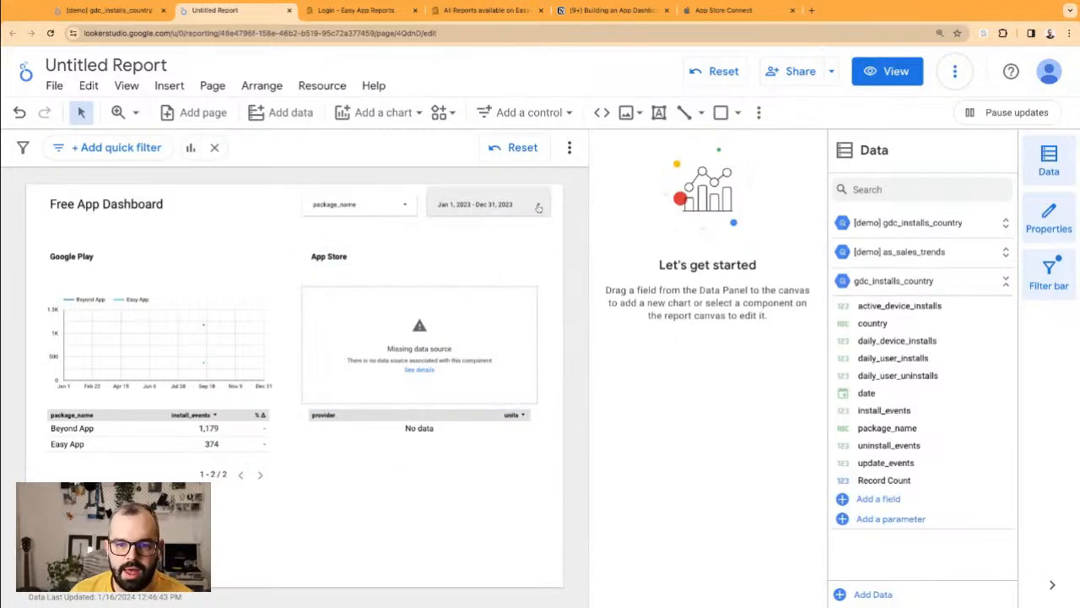
pyautogui.click(537, 208)
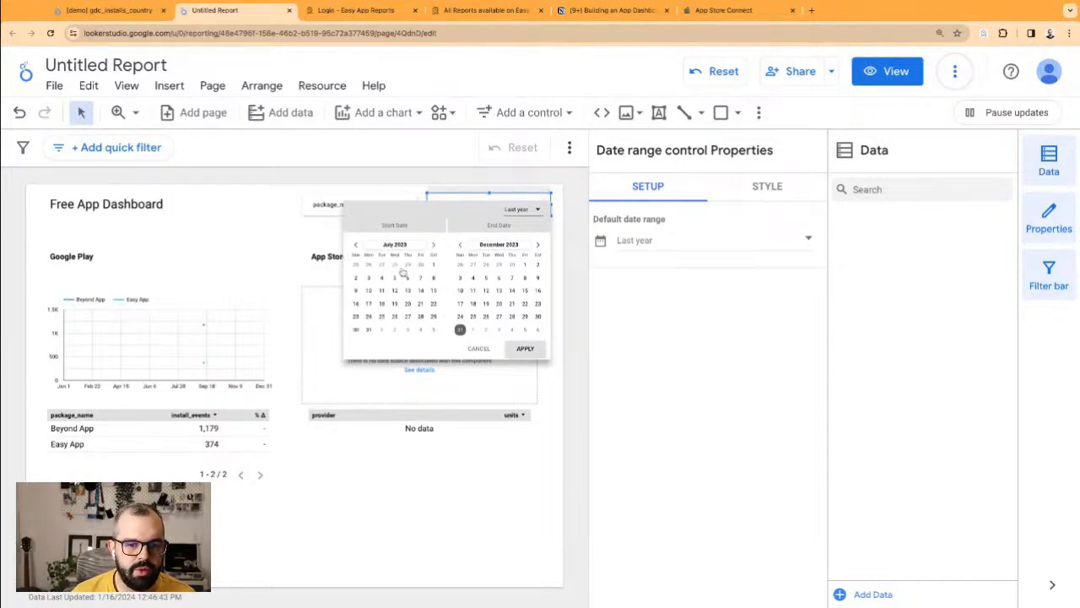
pyautogui.click(432, 265)
pyautogui.click(540, 246)
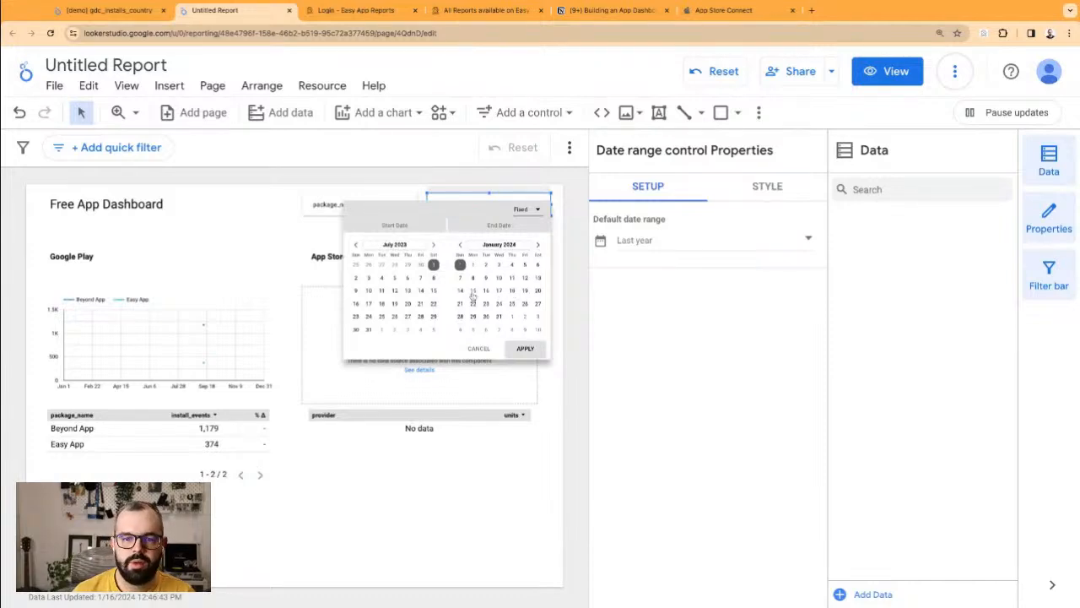
pyautogui.click(526, 349)
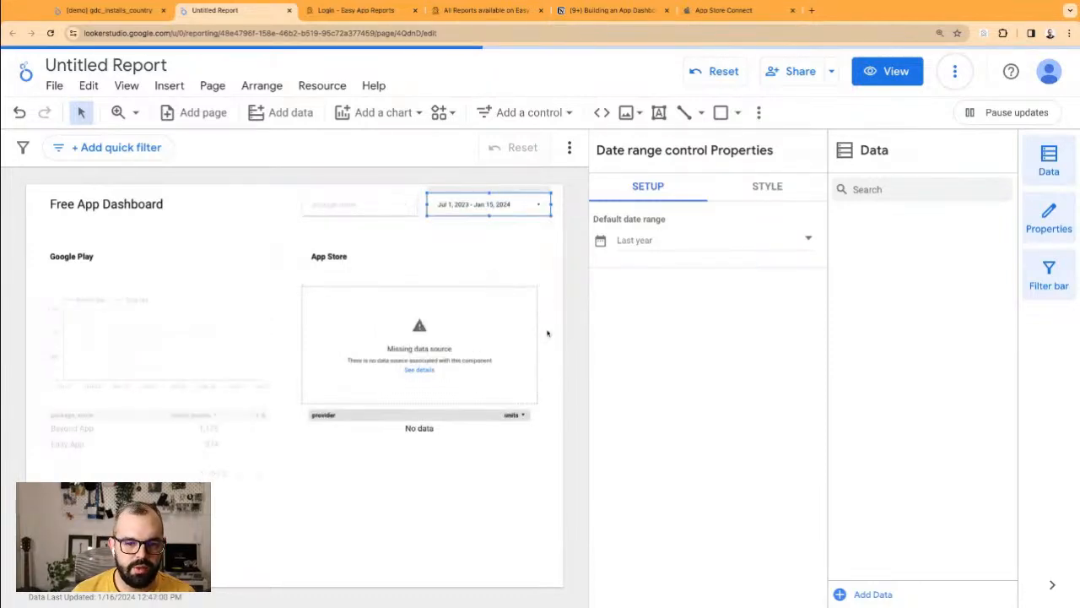
# Step: Replace provider with title as the App Store table's dimension
pyautogui.click(464, 432)
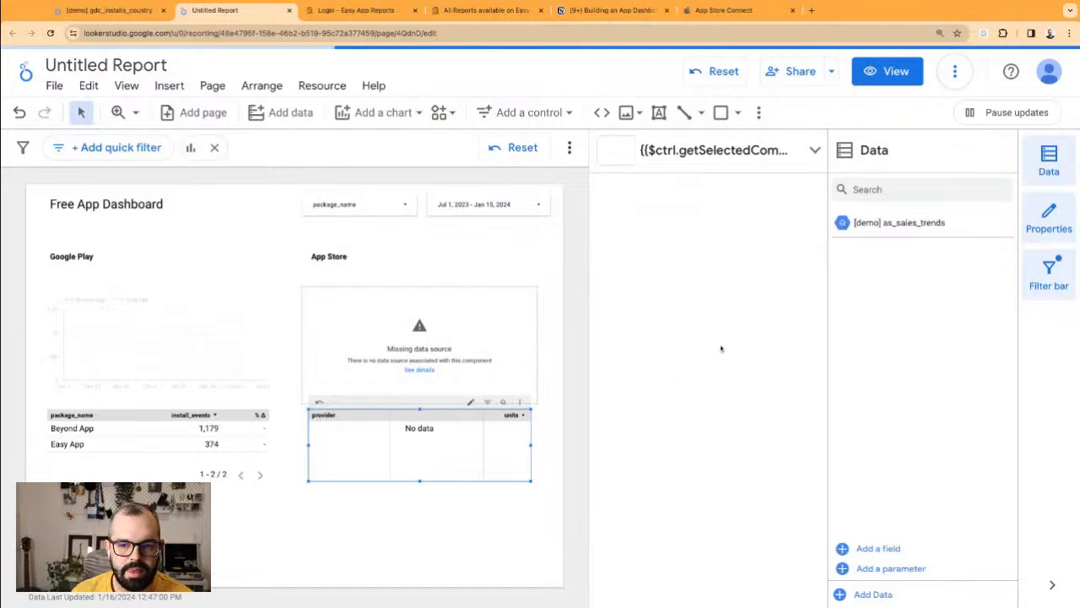
pyautogui.scroll(-3, 713, 386)
pyautogui.scroll(-4, 714, 386)
pyautogui.scroll(2, 712, 345)
pyautogui.scroll(5, 675, 371)
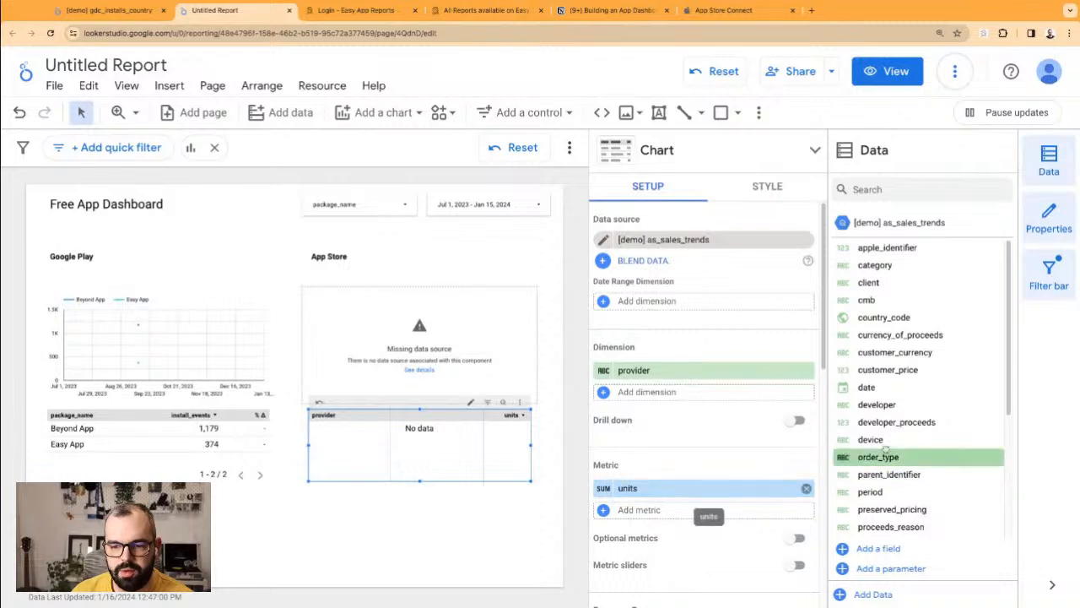
pyautogui.scroll(-2, 903, 439)
pyautogui.scroll(-1, 869, 437)
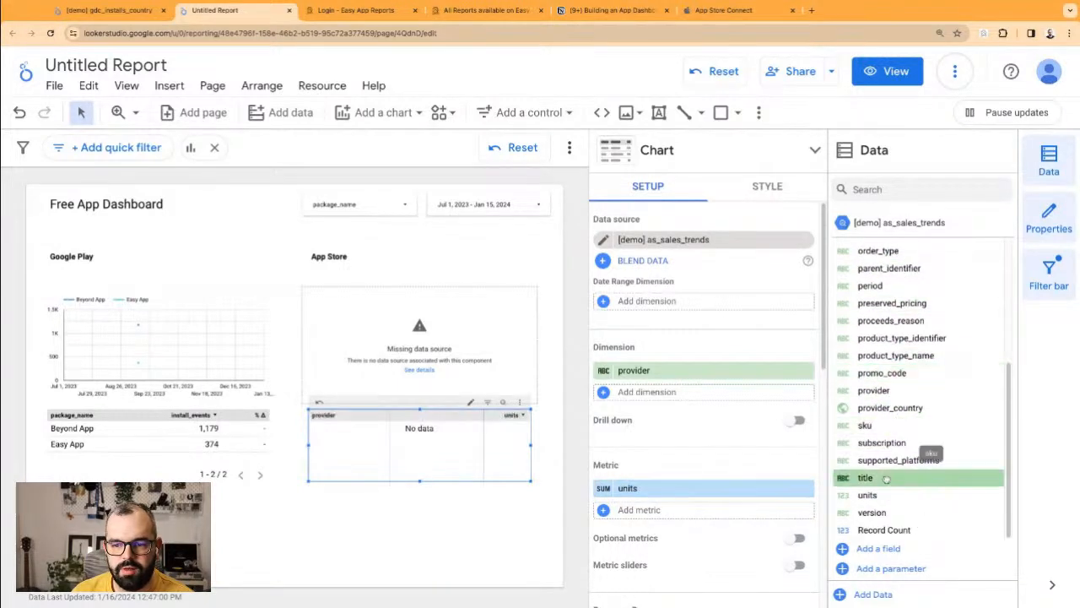
pyautogui.moveTo(886, 478); pyautogui.dragTo(688, 373)
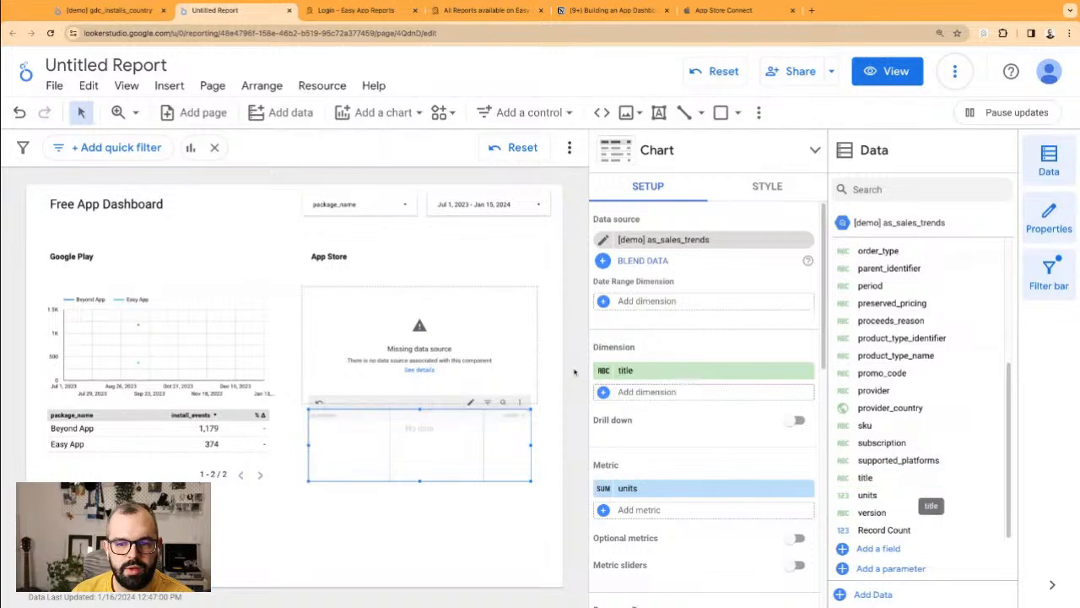
pyautogui.click(380, 574)
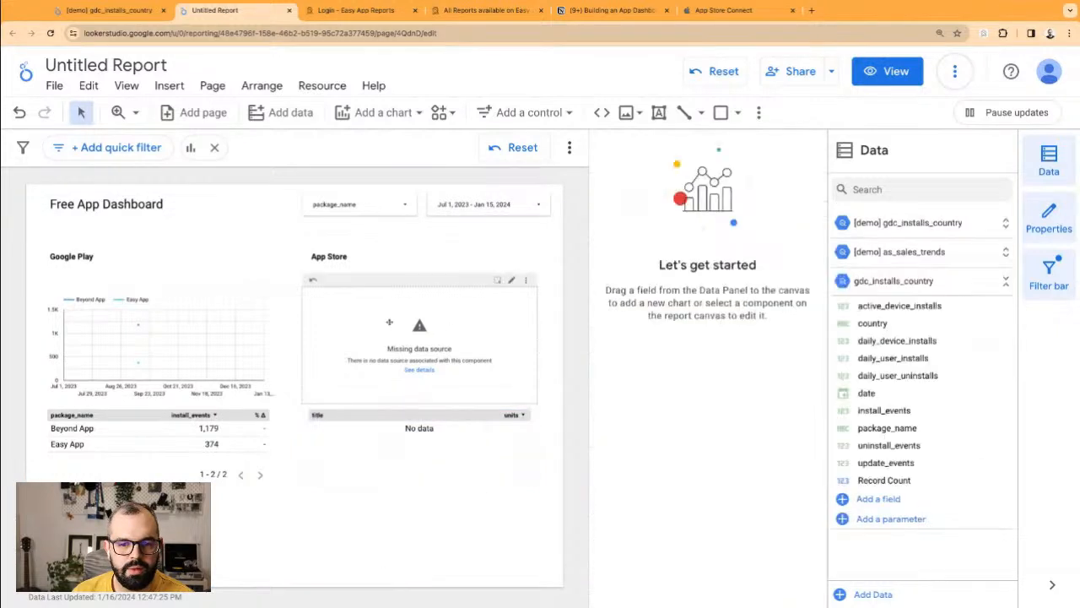
# Step: Swap the App Store table's data source from [demo] as_sales_trends to as_sales_trends
pyautogui.click(397, 256)
pyautogui.click(503, 257)
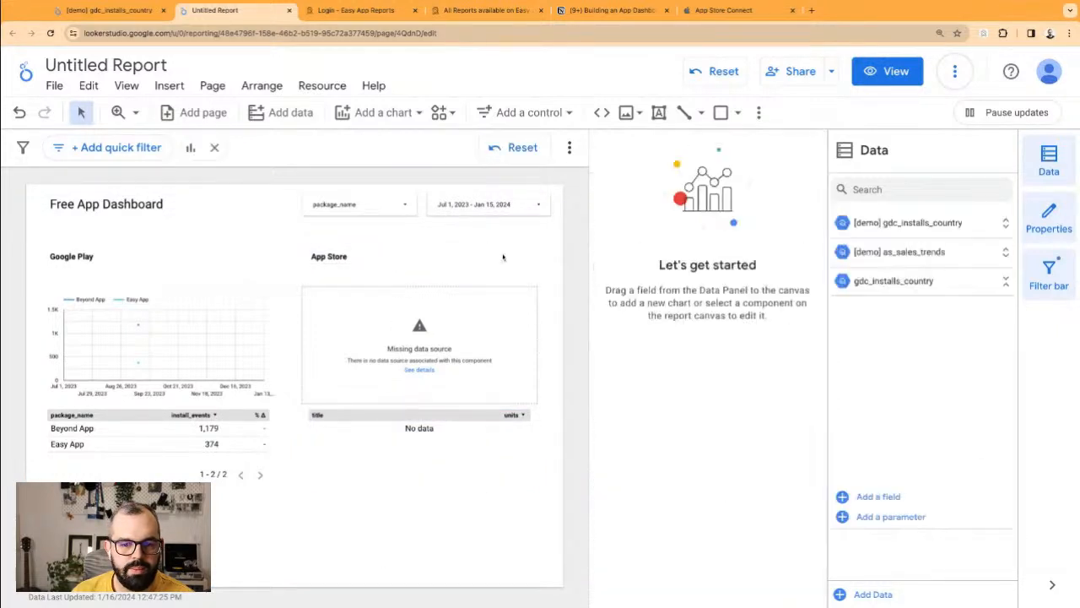
pyautogui.moveTo(279, 252); pyautogui.dragTo(506, 529)
pyautogui.click(506, 529)
pyautogui.click(480, 468)
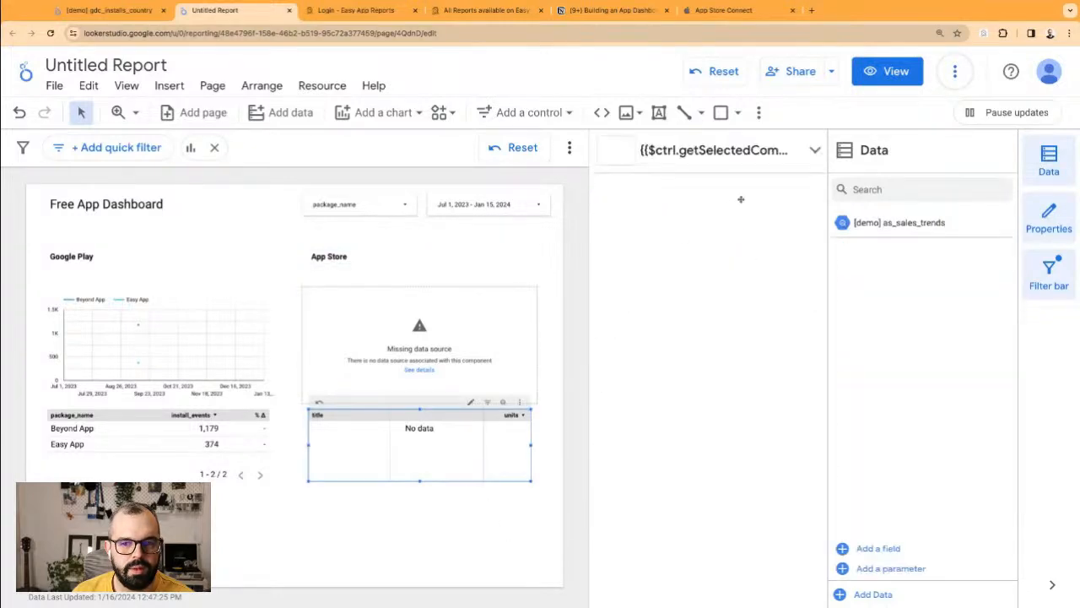
pyautogui.click(806, 240)
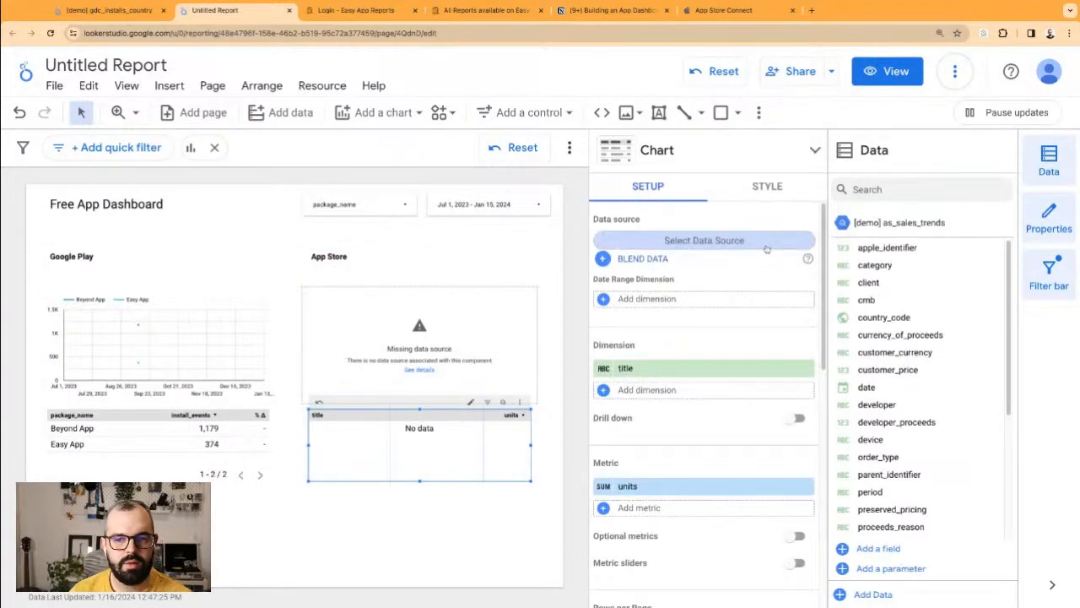
pyautogui.click(766, 247)
pyautogui.write('sale')
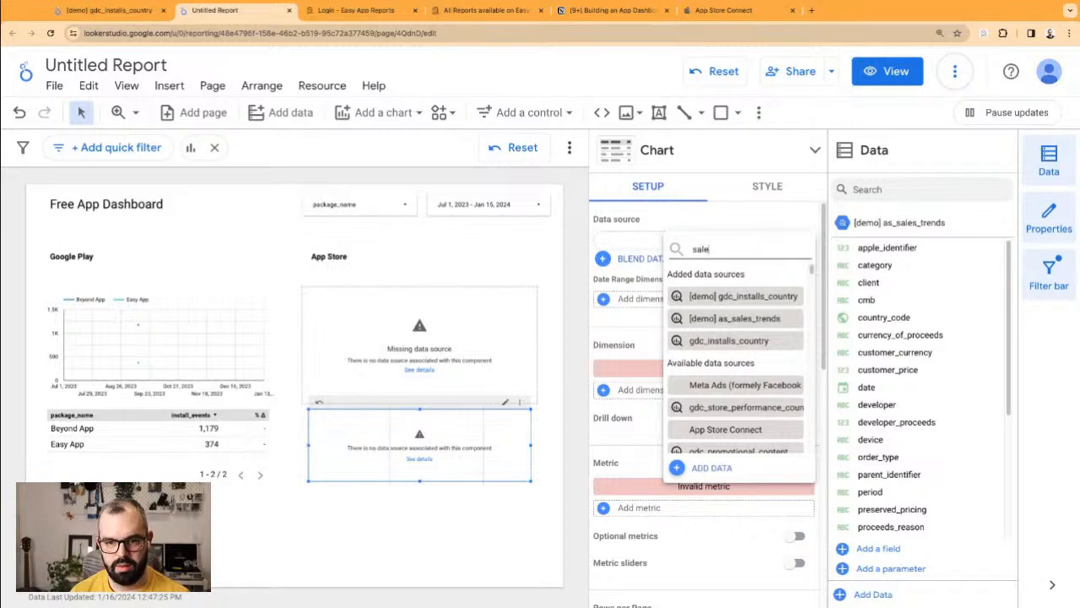
pyautogui.write('s')
pyautogui.click(765, 343)
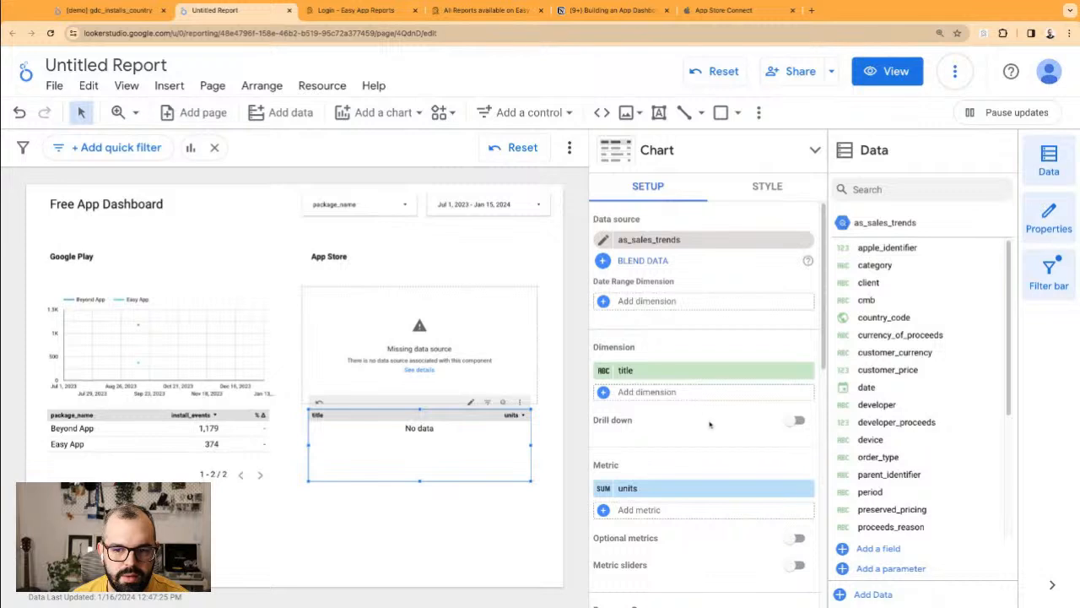
pyautogui.scroll(-7, 709, 399)
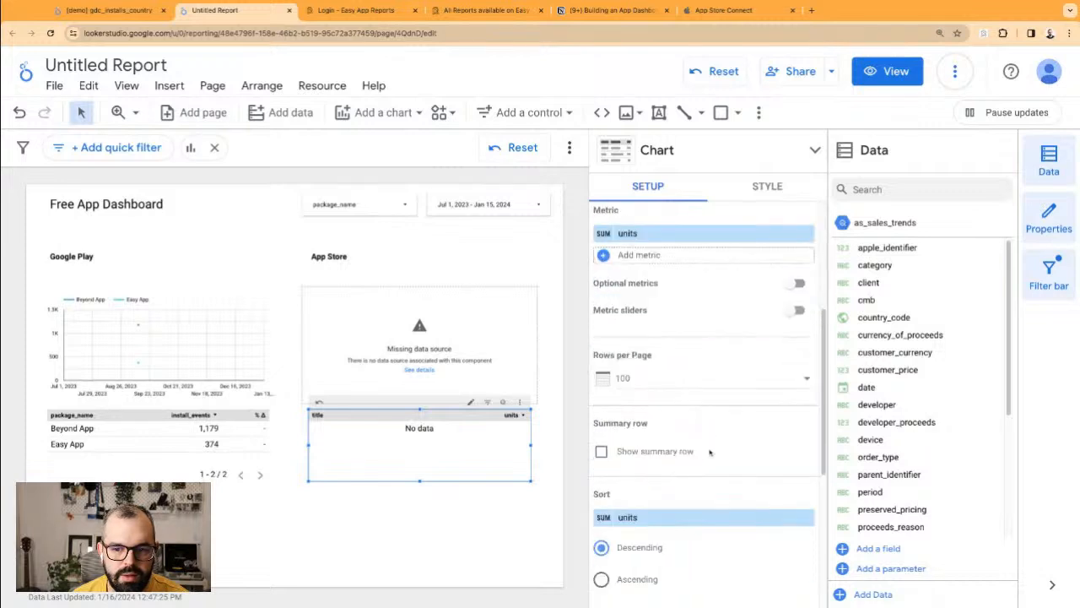
pyautogui.click(509, 253)
# Step: Move the package_name filter control beside the Google Play heading
pyautogui.click(393, 203)
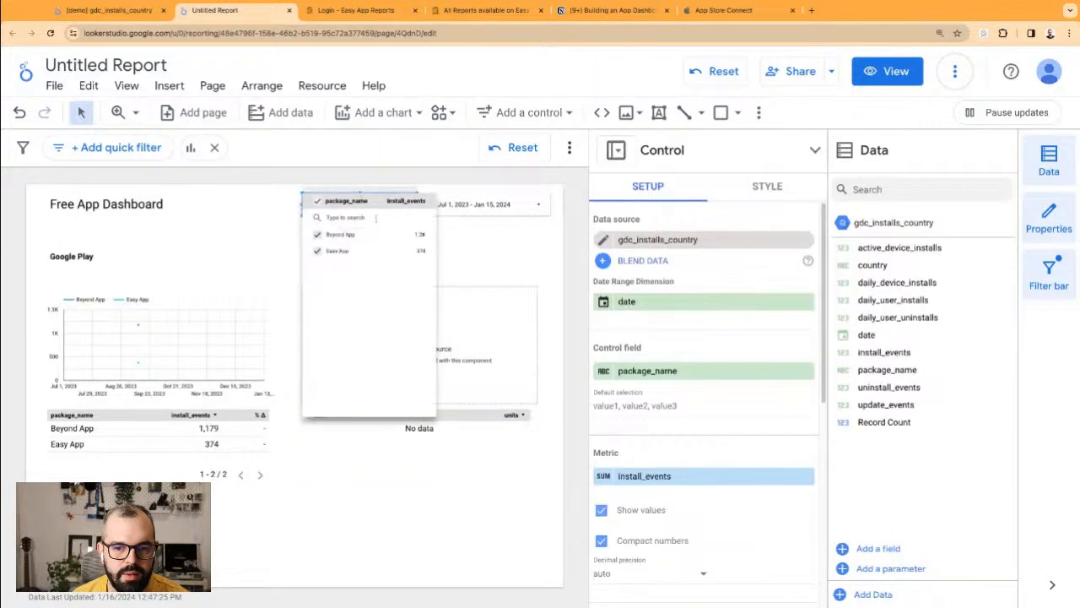
pyautogui.click(237, 229)
pyautogui.click(250, 197)
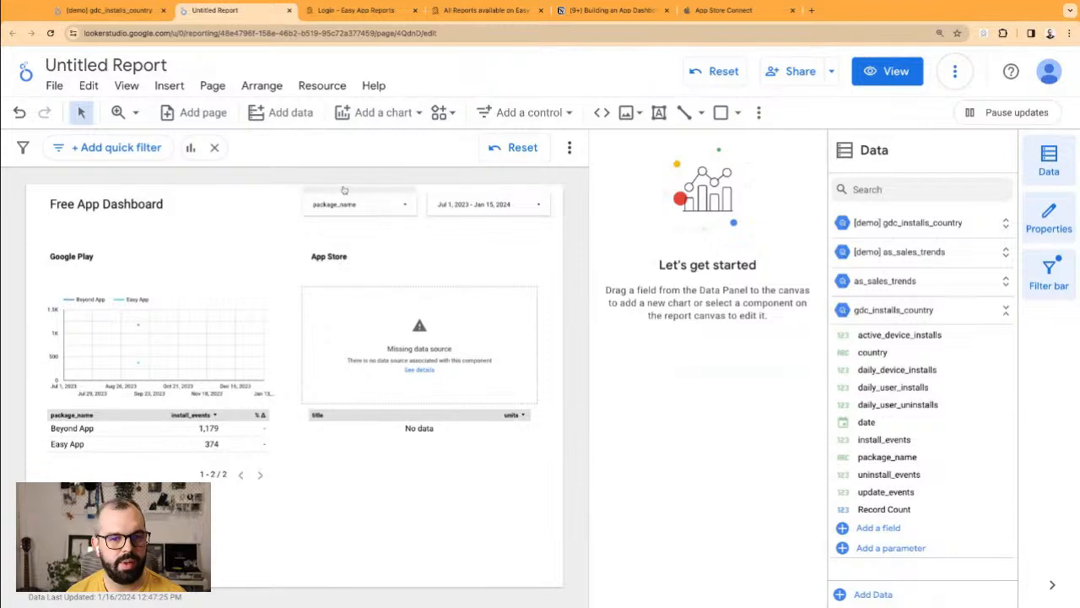
pyautogui.moveTo(343, 190); pyautogui.dragTo(181, 245)
# Step: Group the Google Play title, filter, chart and table into one component
pyautogui.moveTo(225, 541); pyautogui.dragTo(150, 255)
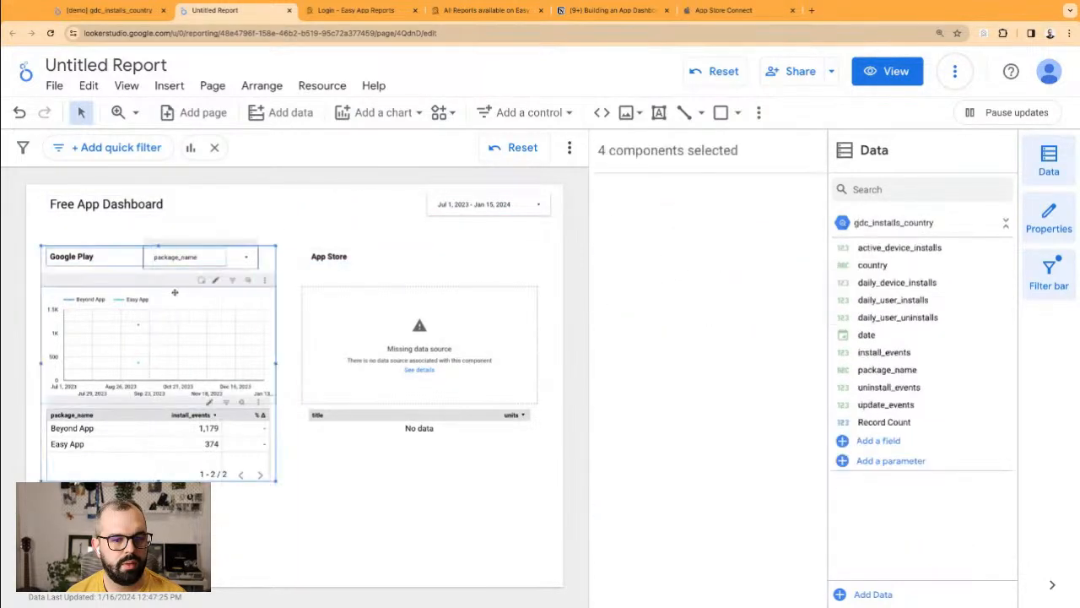
pyautogui.rightClick(194, 319)
pyautogui.click(247, 310)
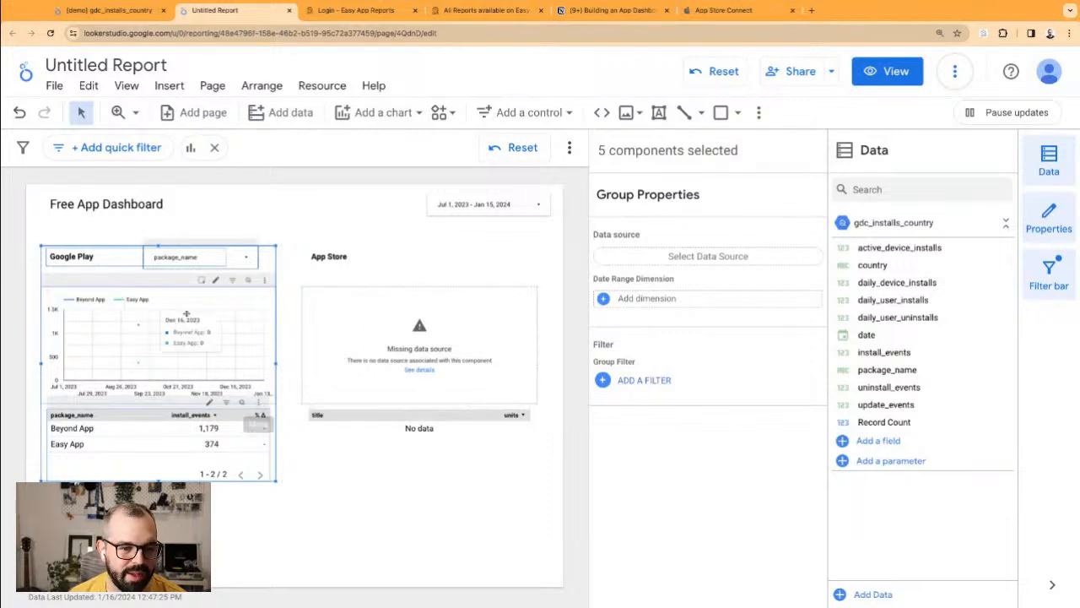
pyautogui.click(257, 236)
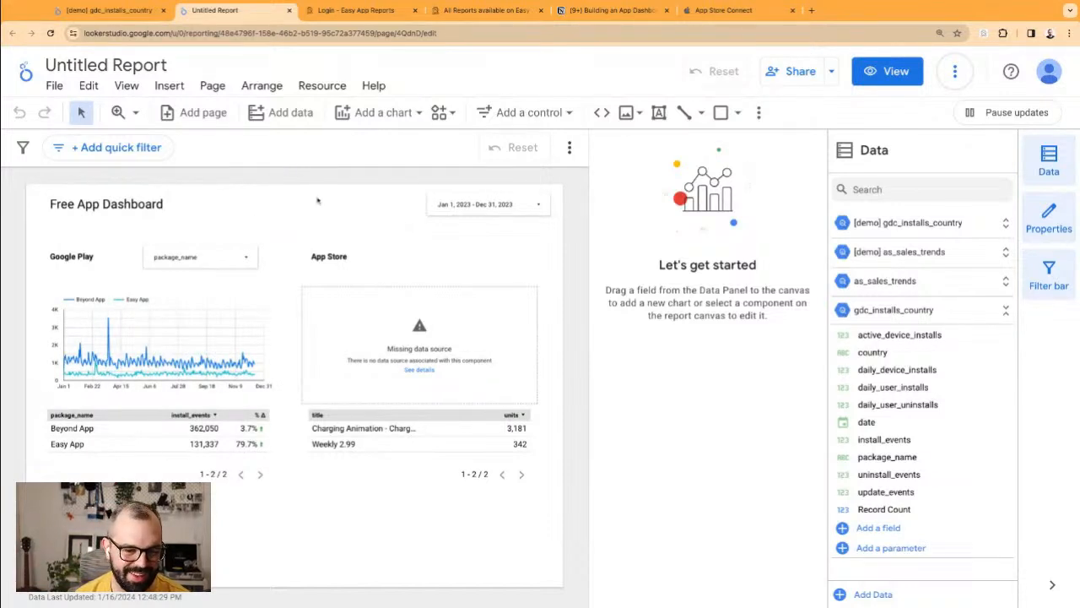
# Step: Test and clear a Charging Animation cross-filter from the App Store table
pyautogui.click(431, 448)
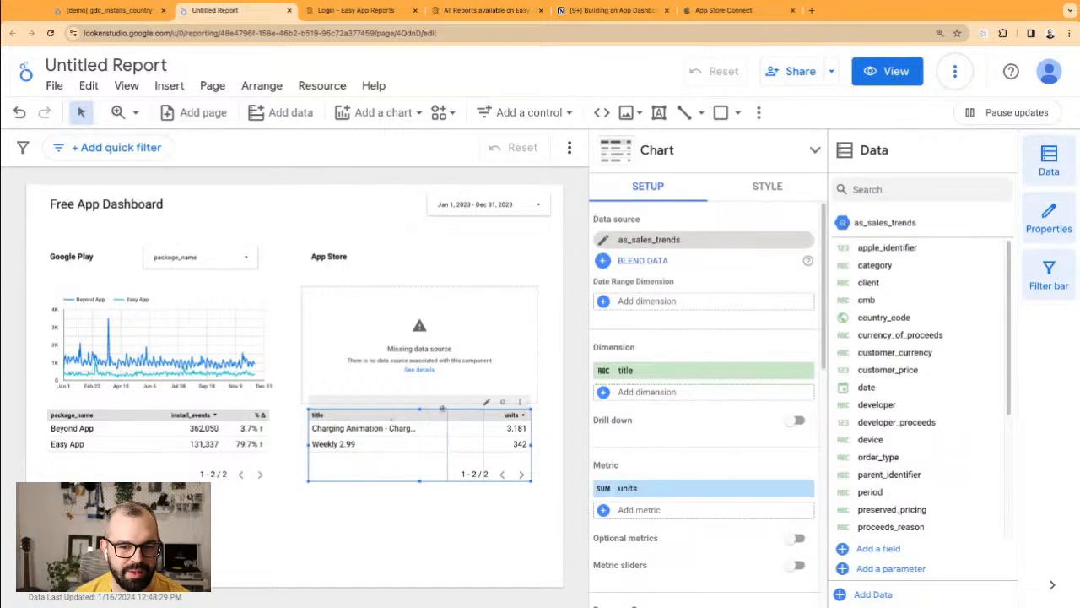
pyautogui.click(413, 429)
pyautogui.click(404, 429)
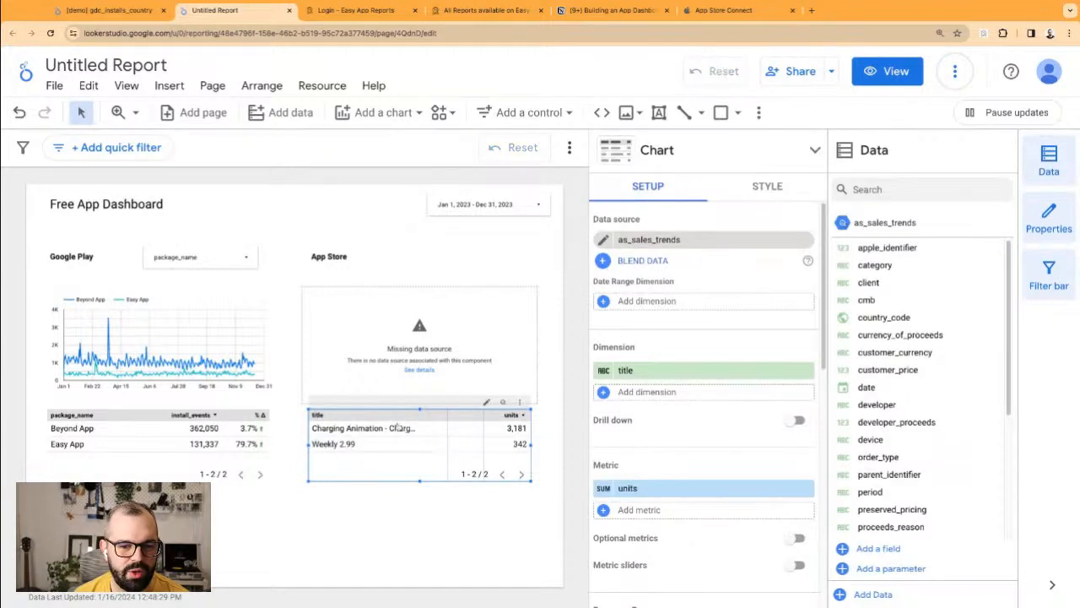
pyautogui.click(452, 542)
# Step: Connect the App Store time-series chart to as_sales_trends
pyautogui.click(491, 376)
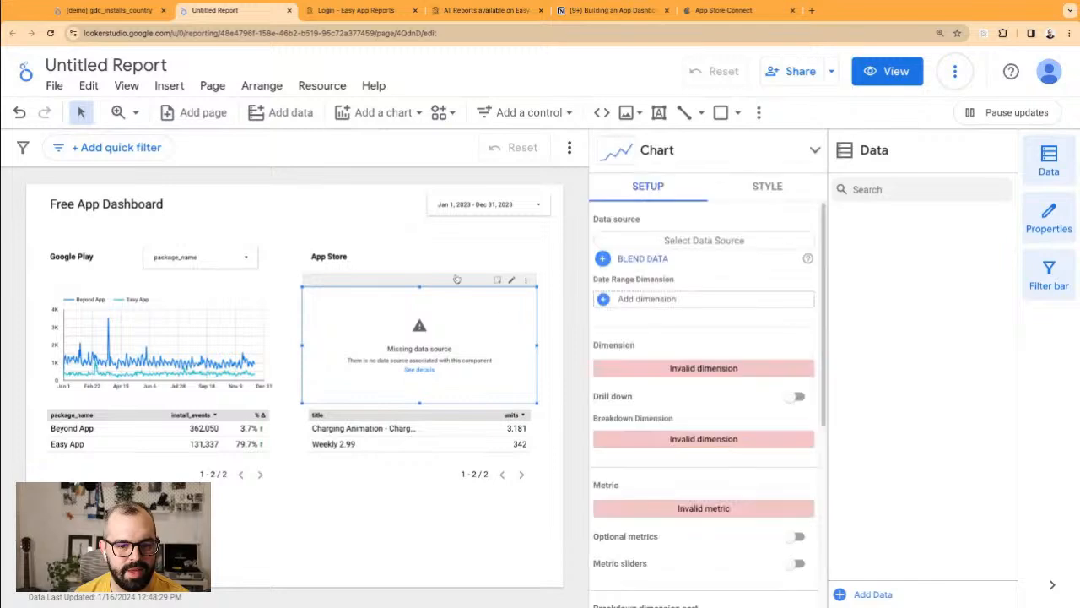
pyautogui.click(724, 242)
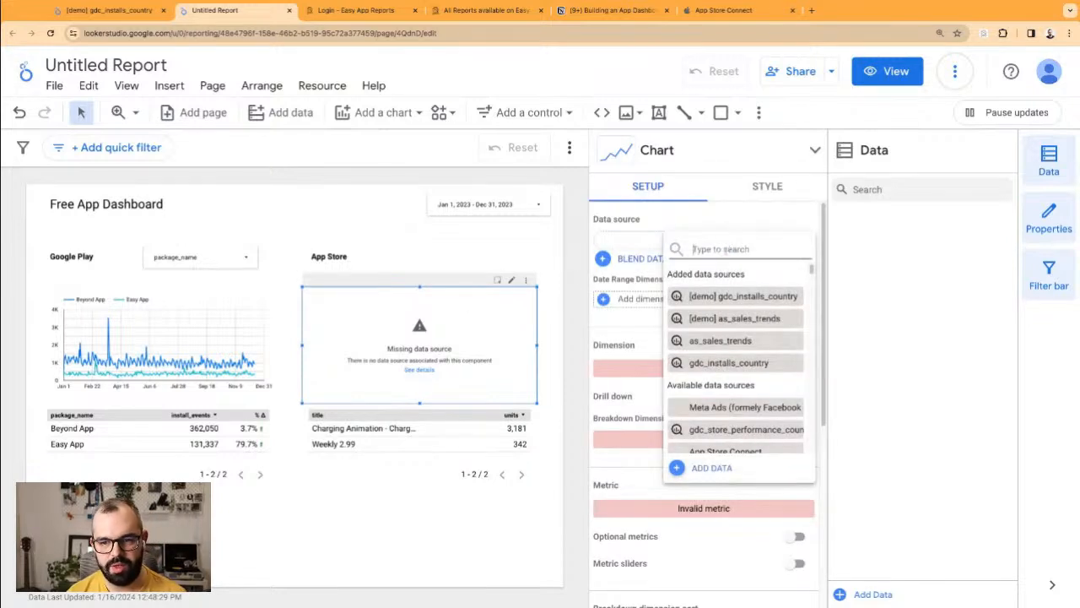
pyautogui.click(746, 342)
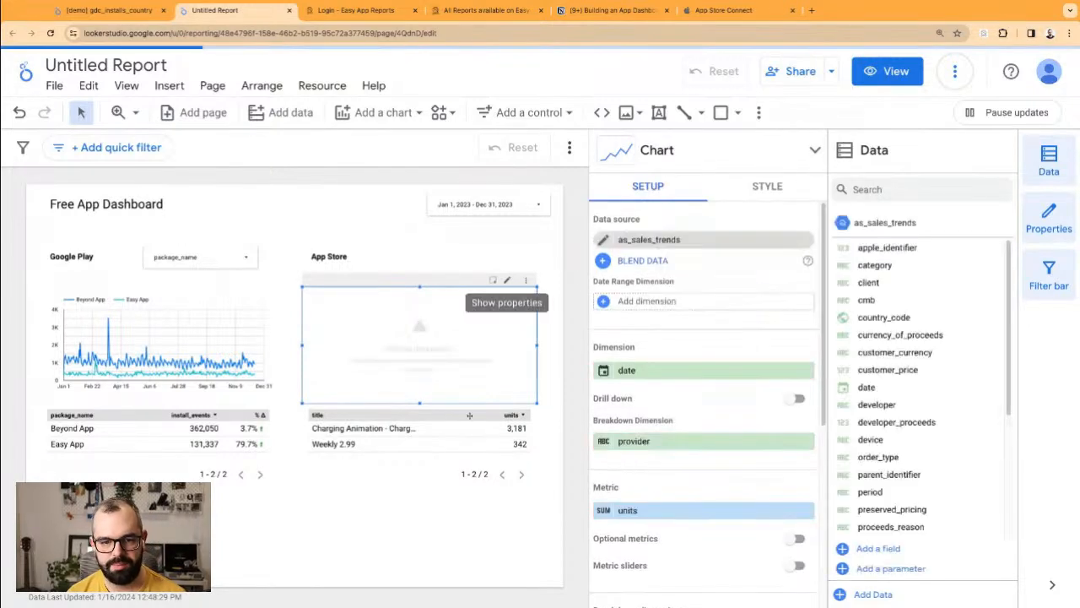
pyautogui.click(476, 526)
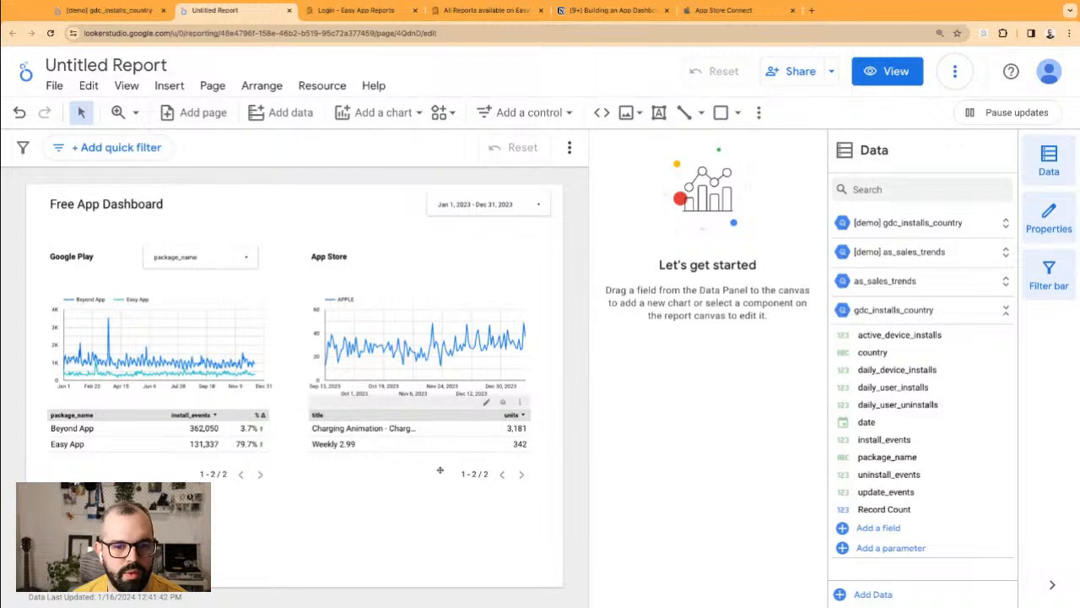
# Step: Break the App Store chart's units down by title, then check the Easy App Reports tabs
pyautogui.click(426, 371)
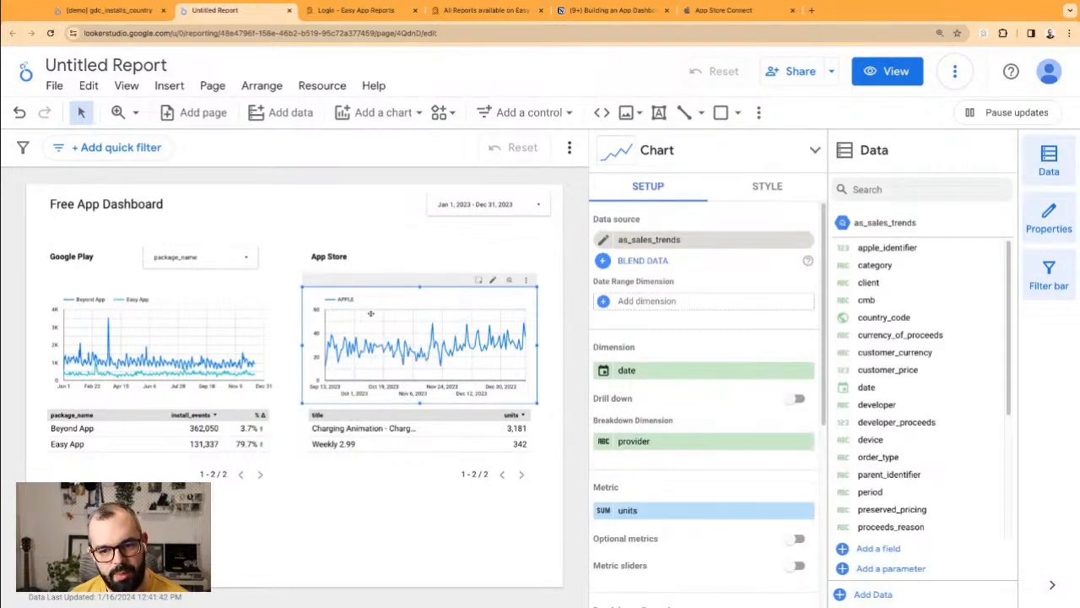
pyautogui.scroll(-1, 633, 429)
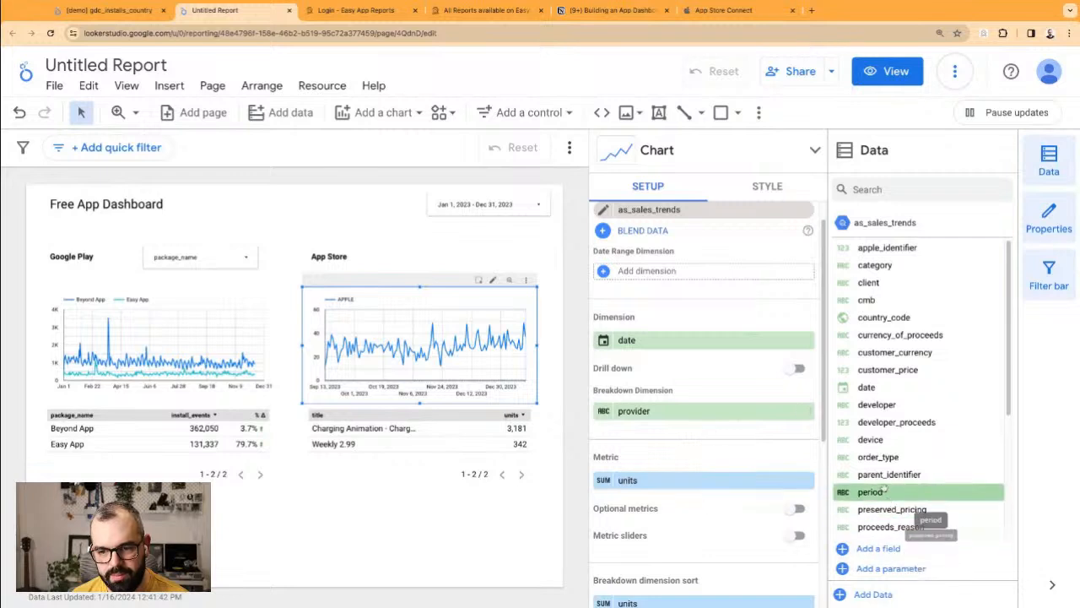
pyautogui.scroll(-1, 888, 442)
pyautogui.scroll(-3, 888, 442)
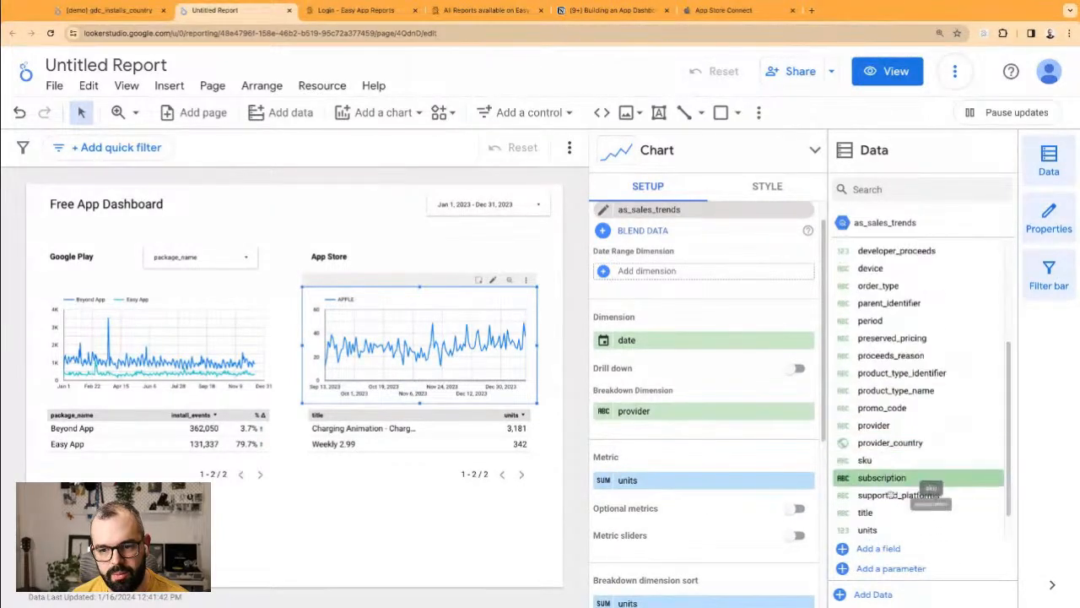
pyautogui.moveTo(876, 513); pyautogui.dragTo(641, 411)
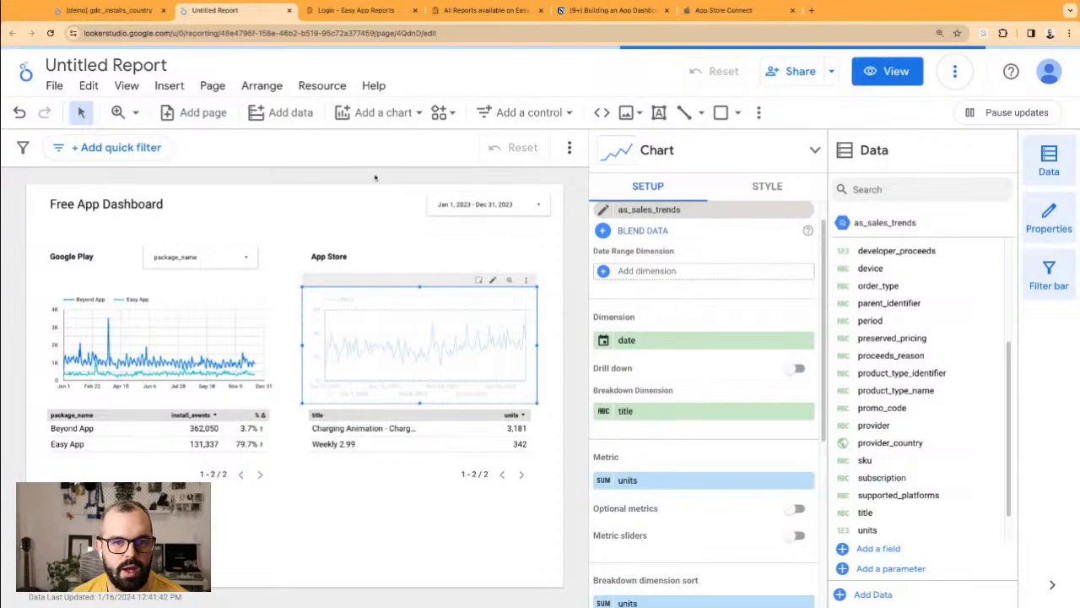
pyautogui.click(425, 8)
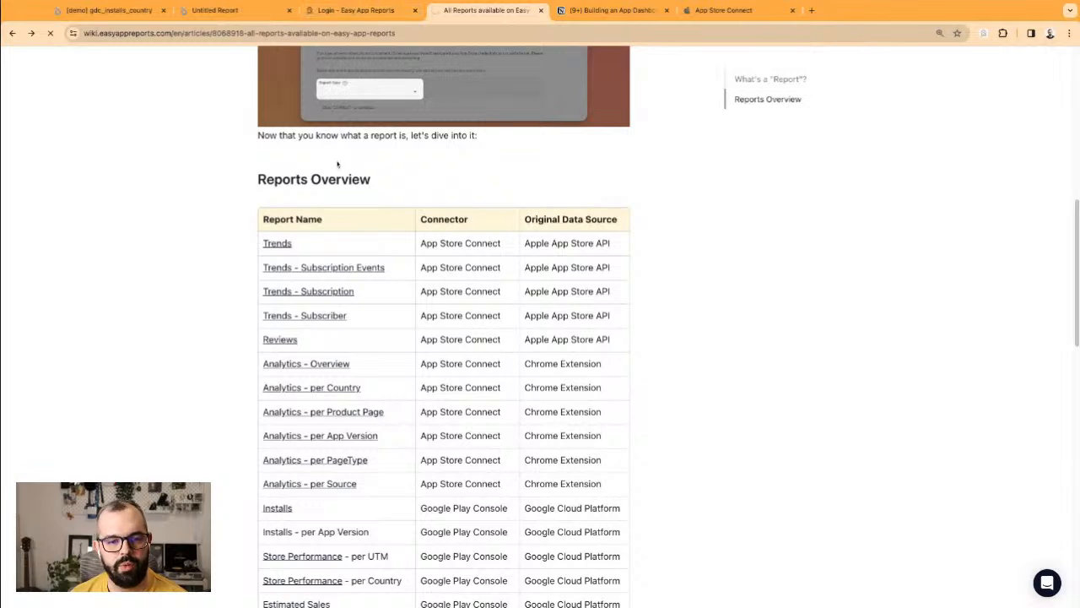
pyautogui.click(377, 11)
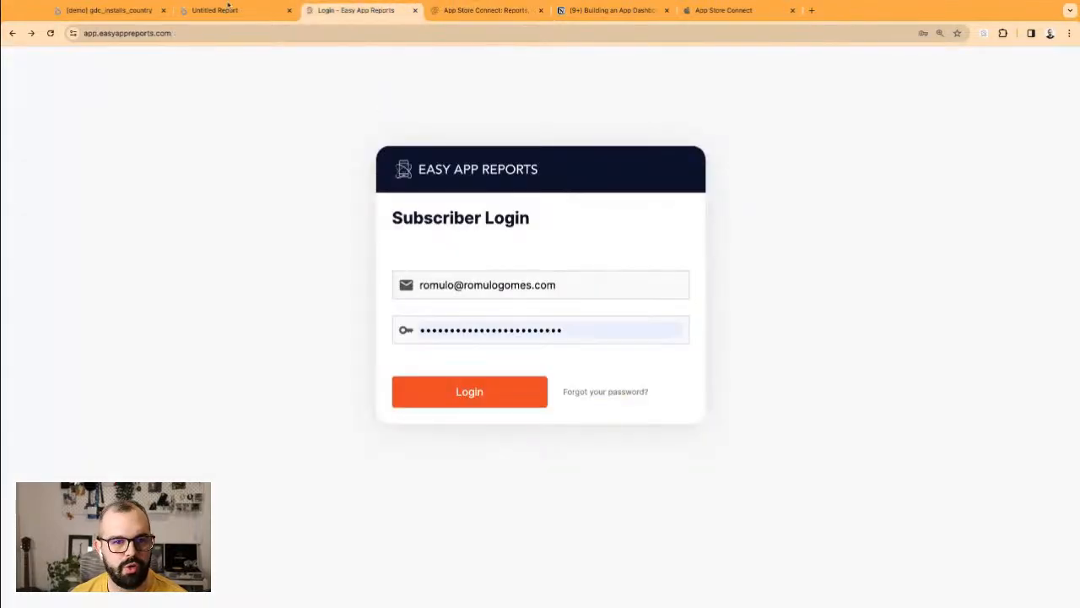
pyautogui.click(227, 8)
pyautogui.click(310, 88)
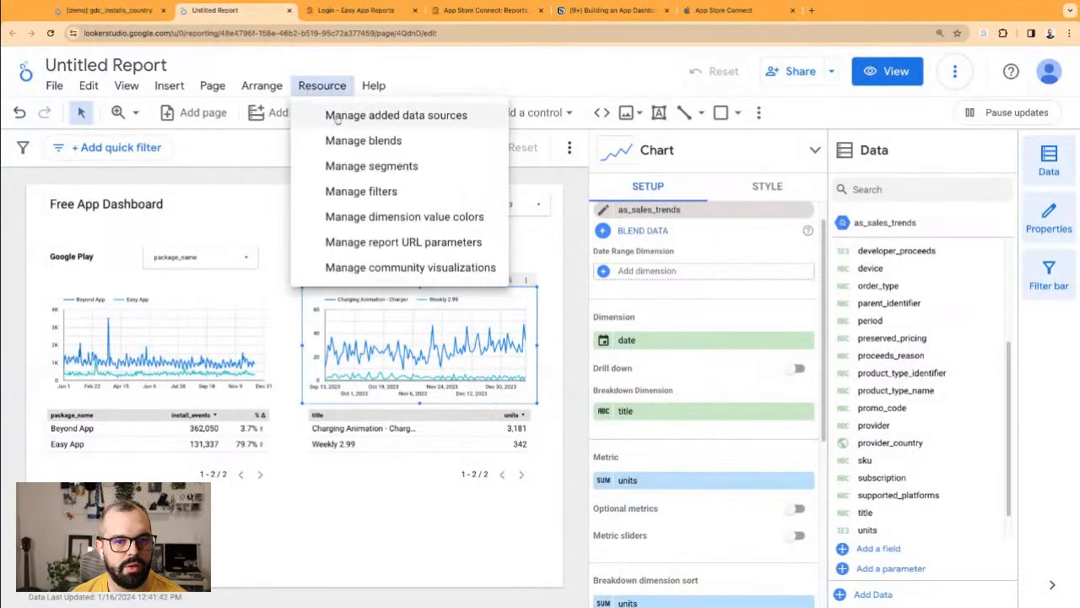
pyautogui.click(338, 115)
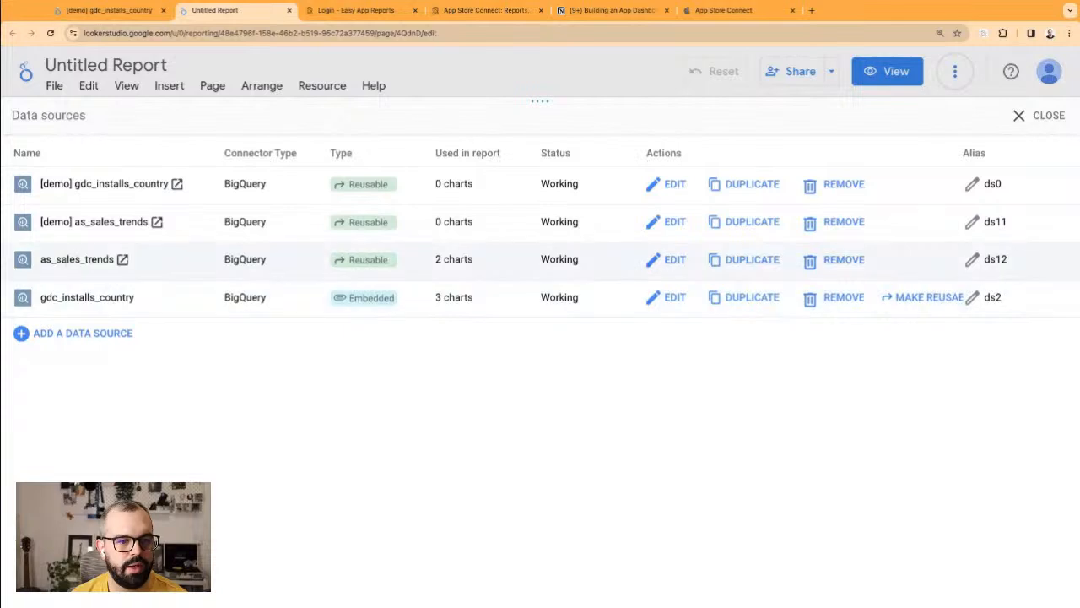
pyautogui.moveTo(55, 260); pyautogui.dragTo(111, 260)
pyautogui.click(649, 265)
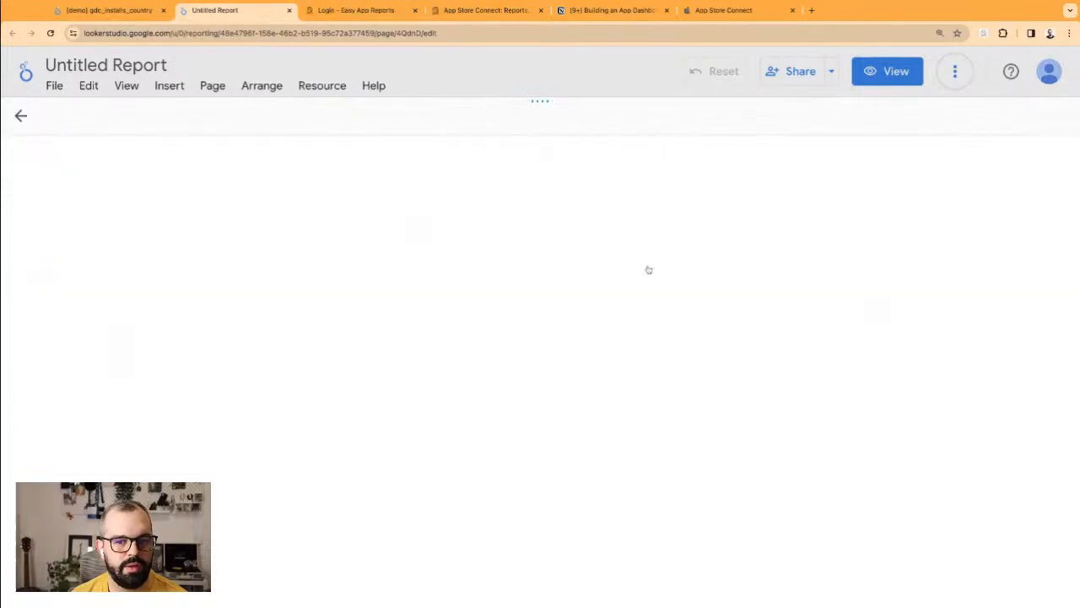
pyautogui.scroll(-5, 89, 341)
pyautogui.scroll(6, 89, 355)
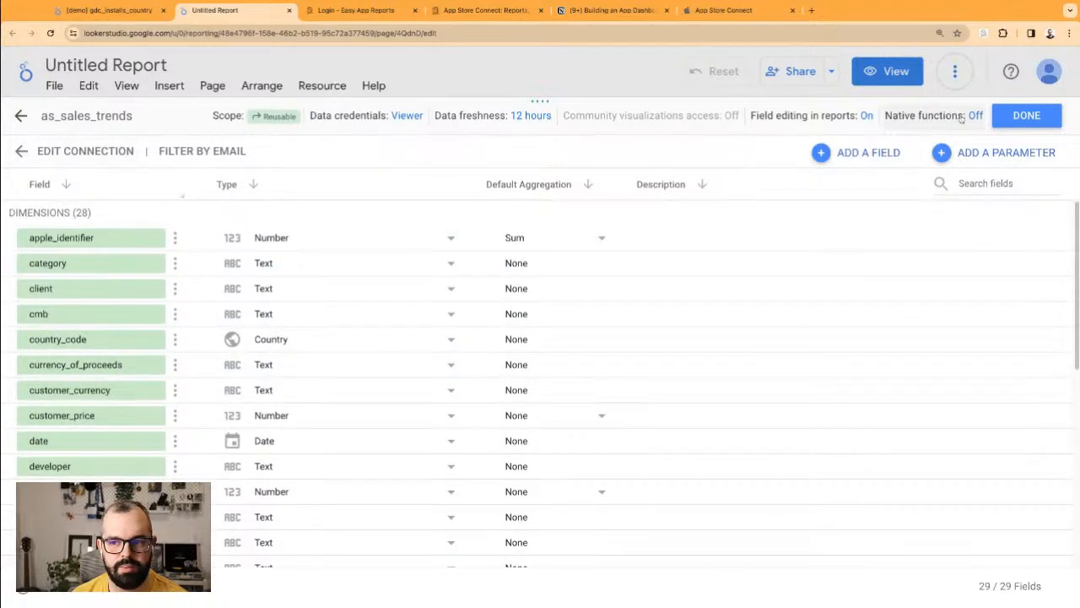
pyautogui.click(1027, 116)
pyautogui.click(1031, 124)
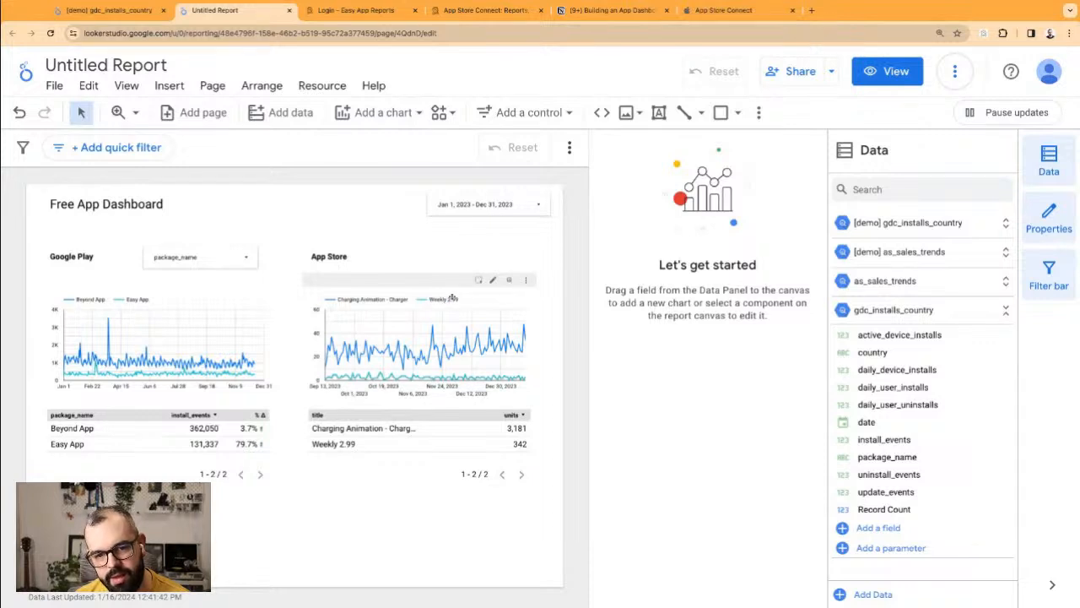
pyautogui.moveTo(454, 336)
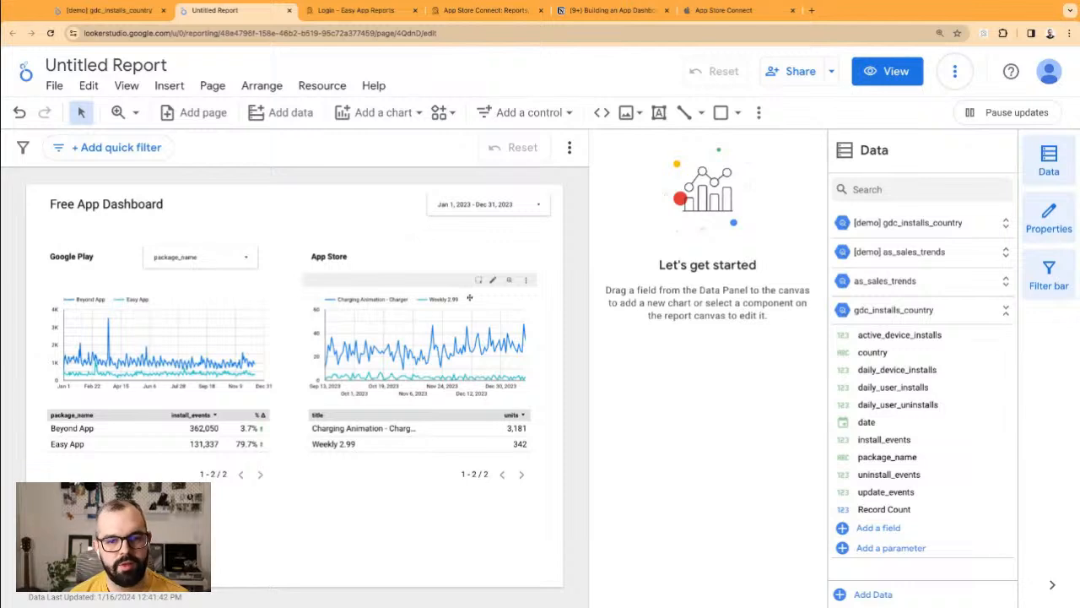
pyautogui.click(459, 257)
pyautogui.click(458, 424)
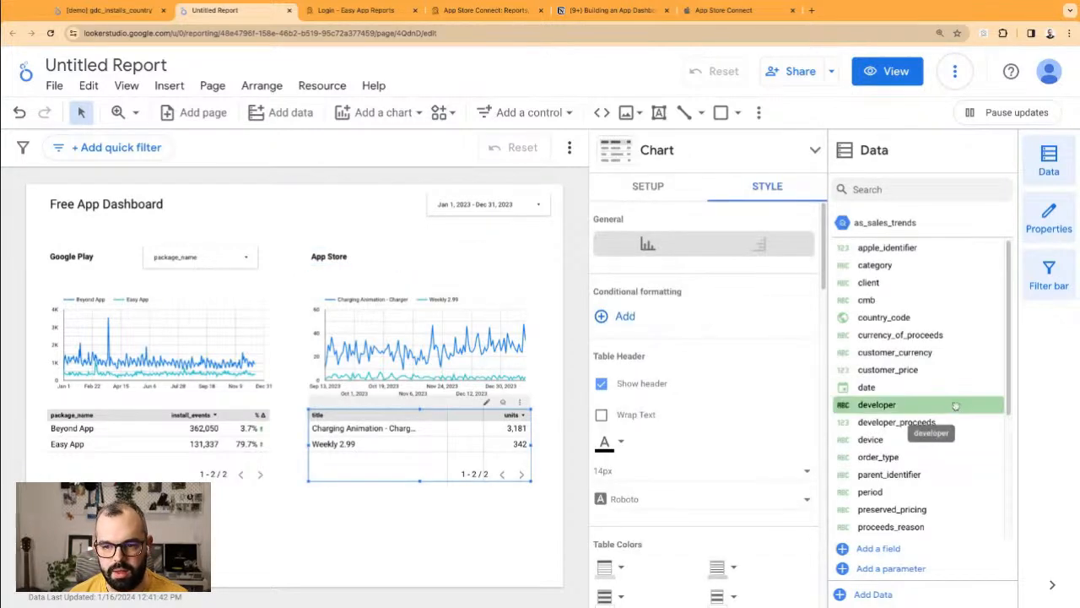
# Step: Add product_type_name as a second App Store table dimension and enlarge the table
pyautogui.scroll(-5, 897, 422)
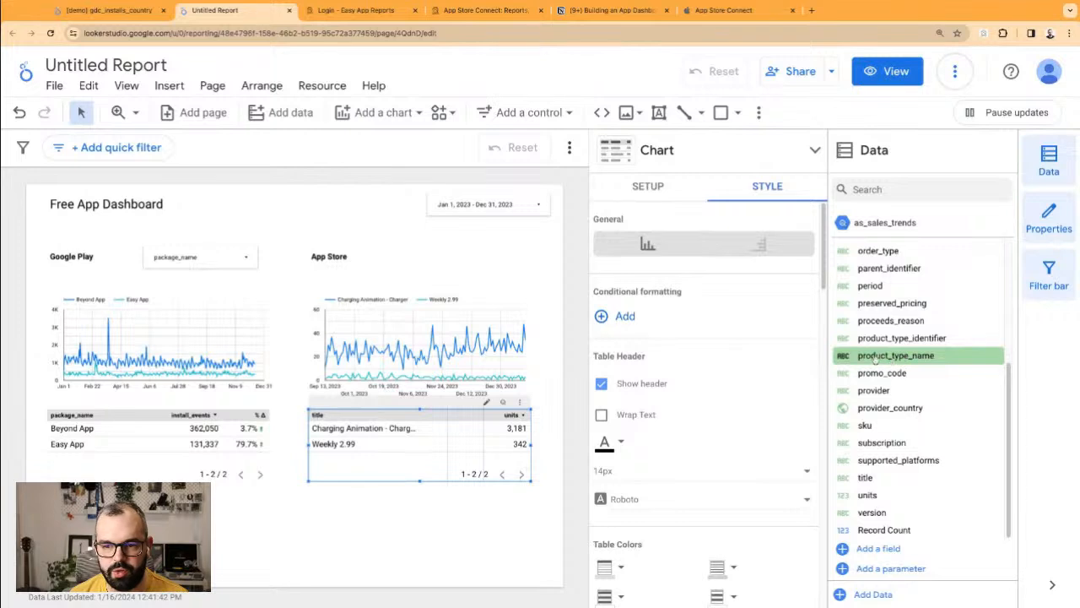
pyautogui.click(609, 189)
pyautogui.click(896, 355)
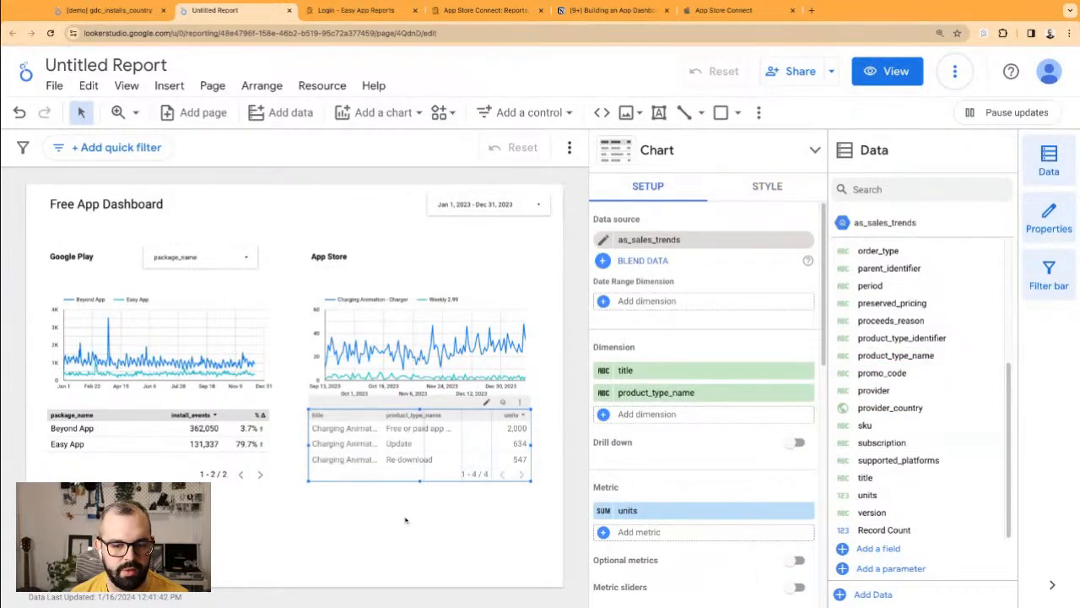
pyautogui.moveTo(419, 482); pyautogui.dragTo(418, 524)
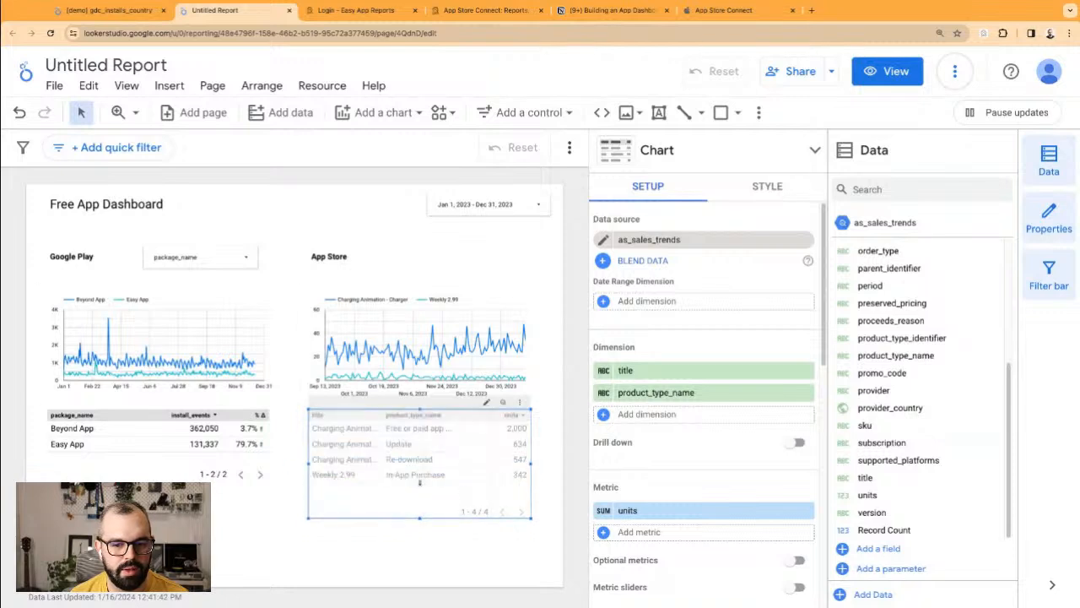
pyautogui.click(417, 574)
pyautogui.click(455, 428)
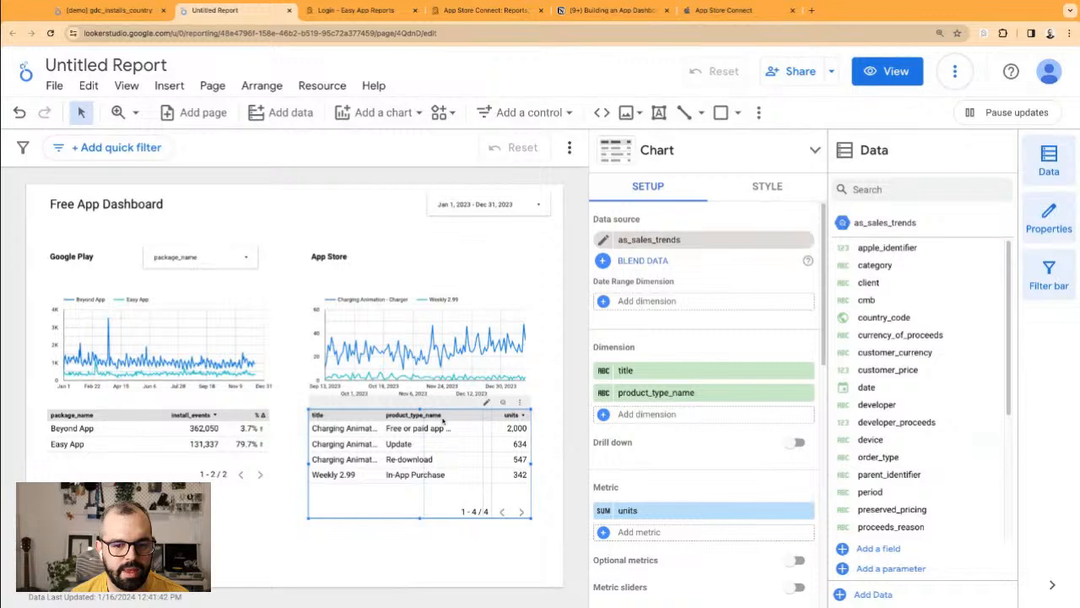
# Step: Rename the report 'Free App Dashboard', reload it, and adjust the table's title column width
pyautogui.doubleClick(102, 204)
pyautogui.hotkey('ctrl', 'a')
pyautogui.hotkey('ctrl', 'c')
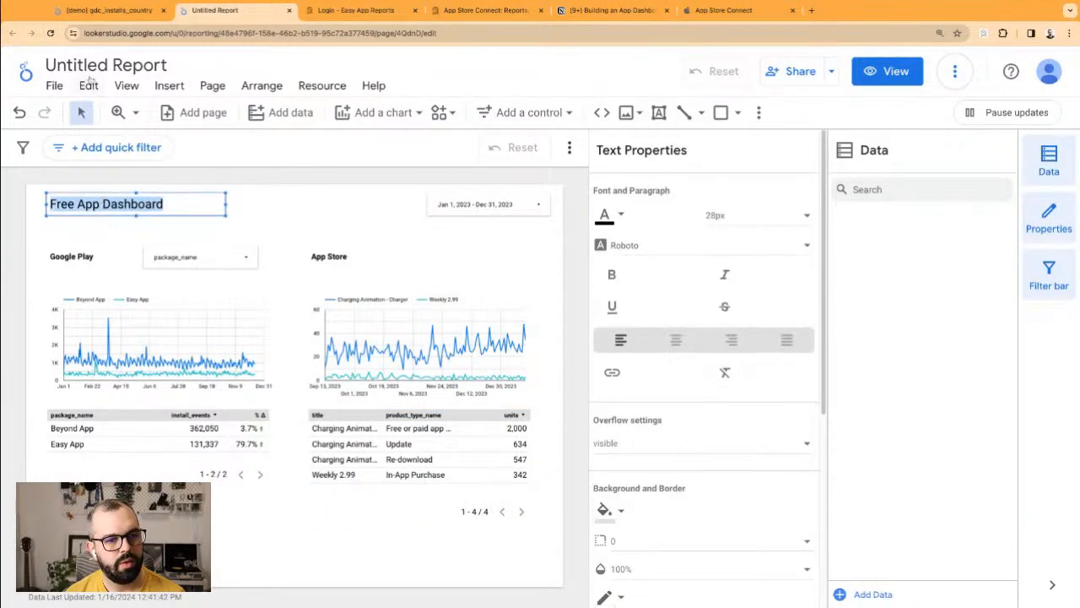
pyautogui.click(87, 65)
pyautogui.hotkey('ctrl', 'v')
pyautogui.click(50, 34)
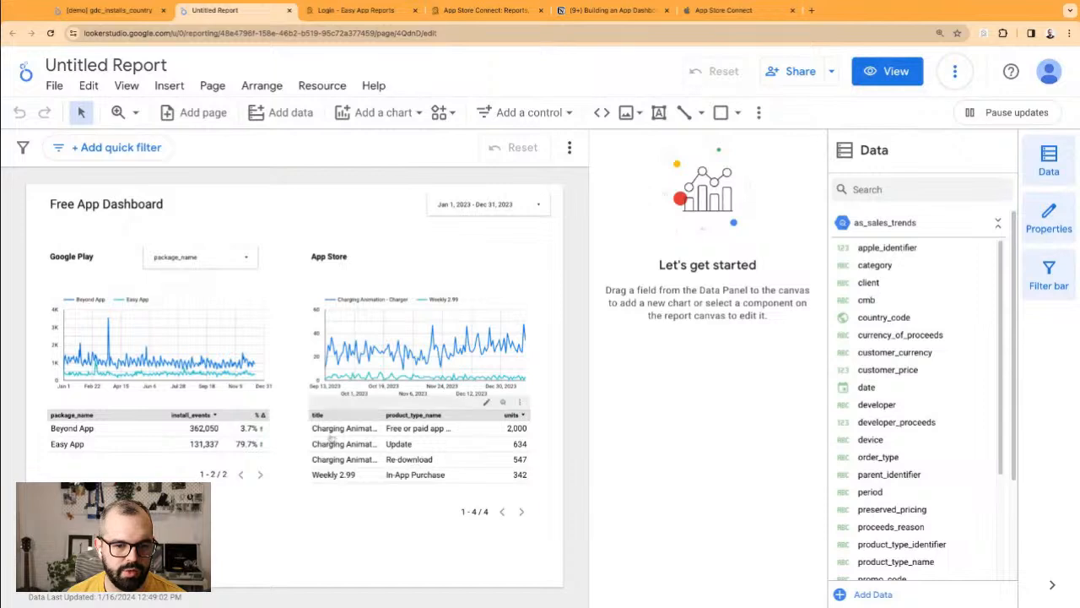
pyautogui.click(463, 437)
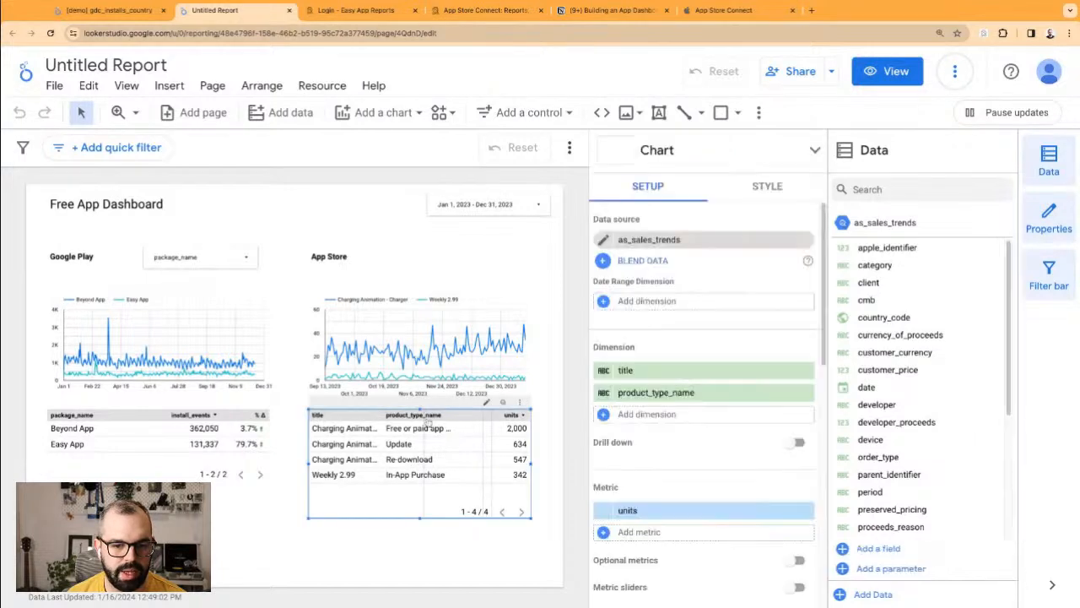
pyautogui.moveTo(425, 416); pyautogui.dragTo(383, 417)
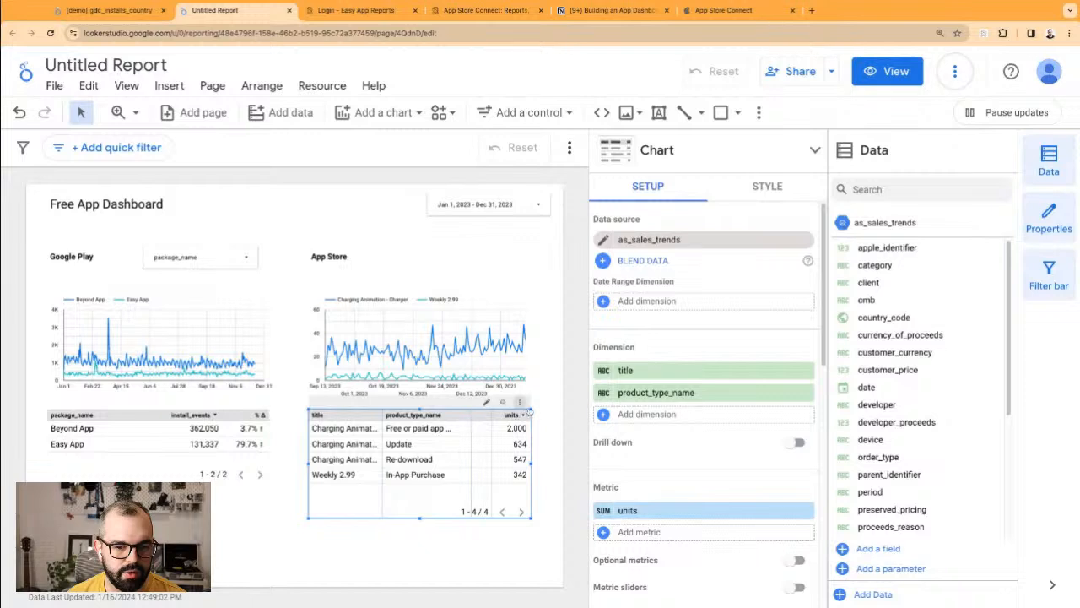
# Step: Fit the App Store table's column widths to its data
pyautogui.click(519, 402)
pyautogui.moveTo(625, 441)
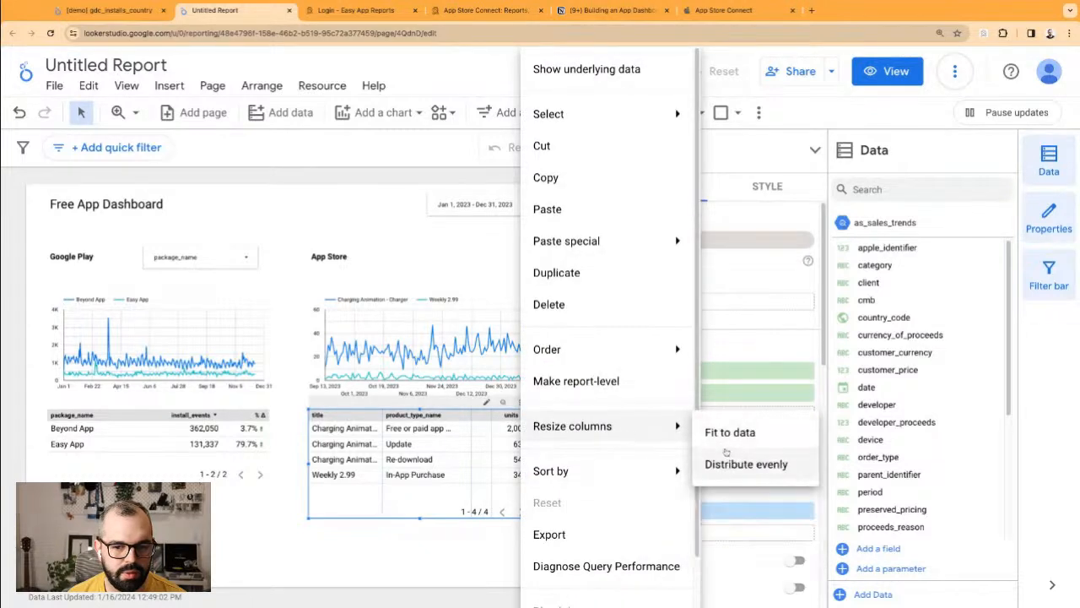
pyautogui.click(733, 432)
pyautogui.click(454, 547)
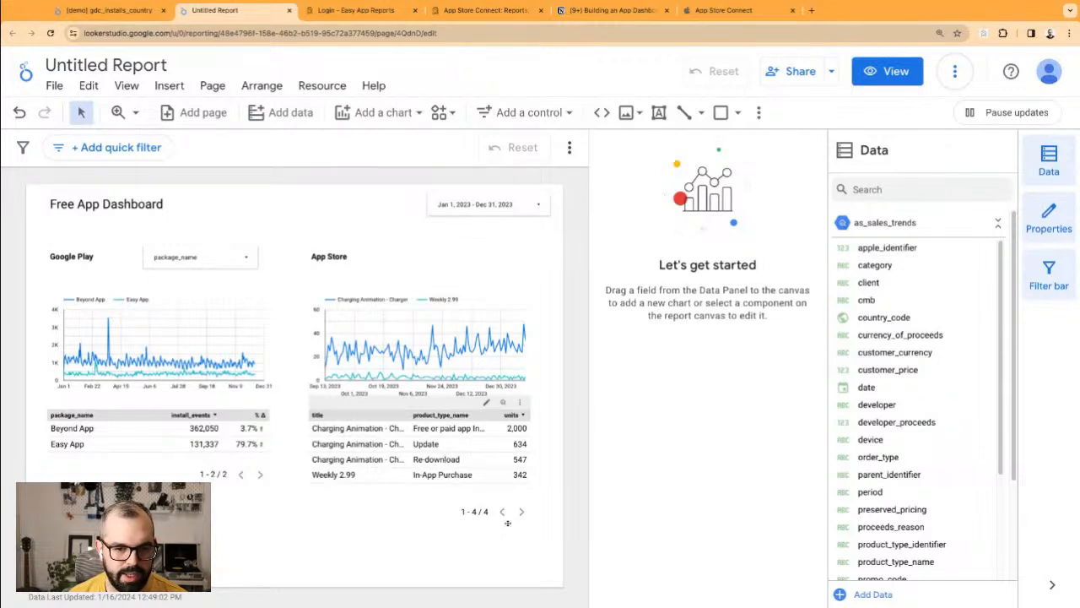
# Step: Narrow the App Store table's title column and sort it ascending by product_type_name
pyautogui.click(444, 255)
pyautogui.click(524, 274)
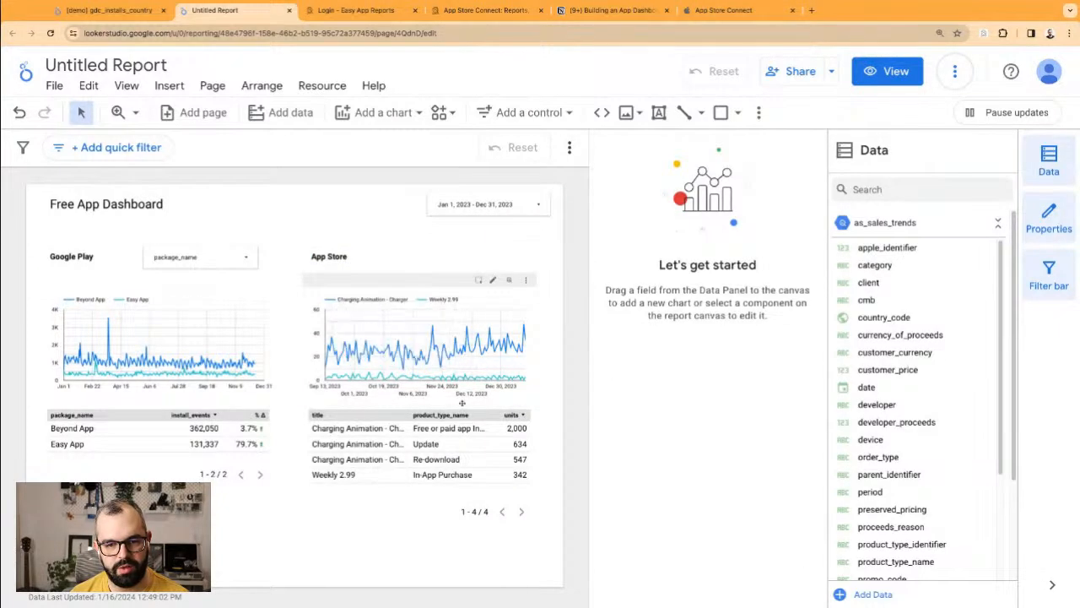
pyautogui.click(400, 428)
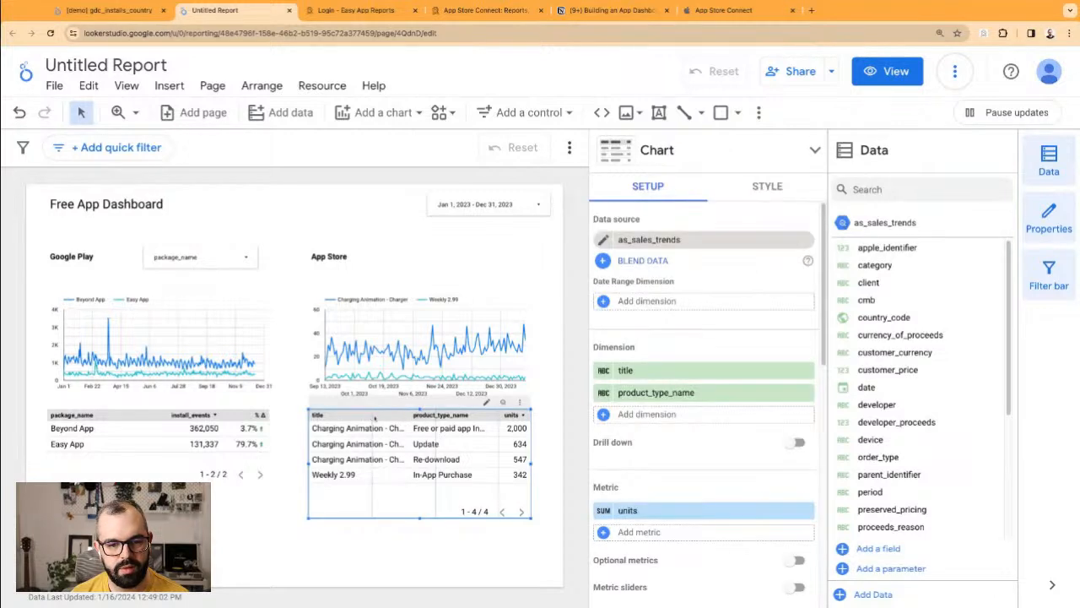
pyautogui.moveTo(373, 418); pyautogui.dragTo(338, 419)
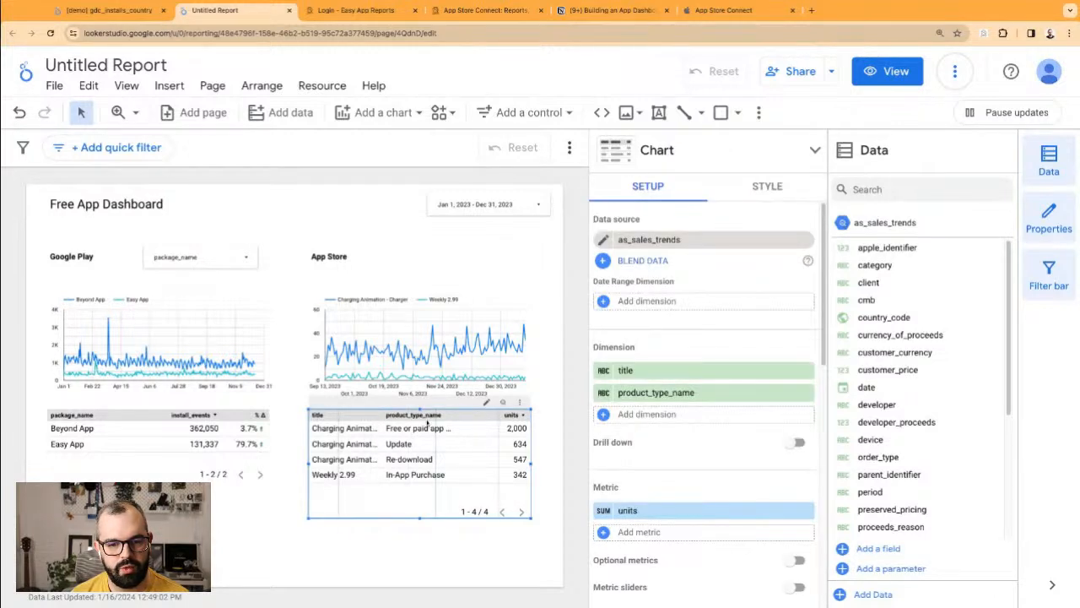
pyautogui.click(437, 420)
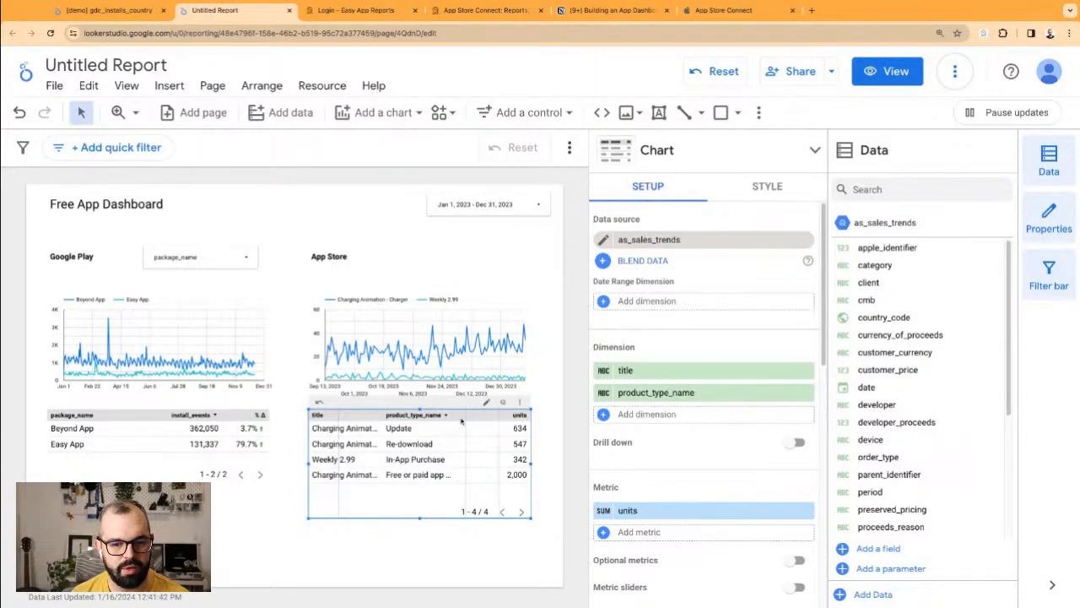
pyautogui.click(425, 417)
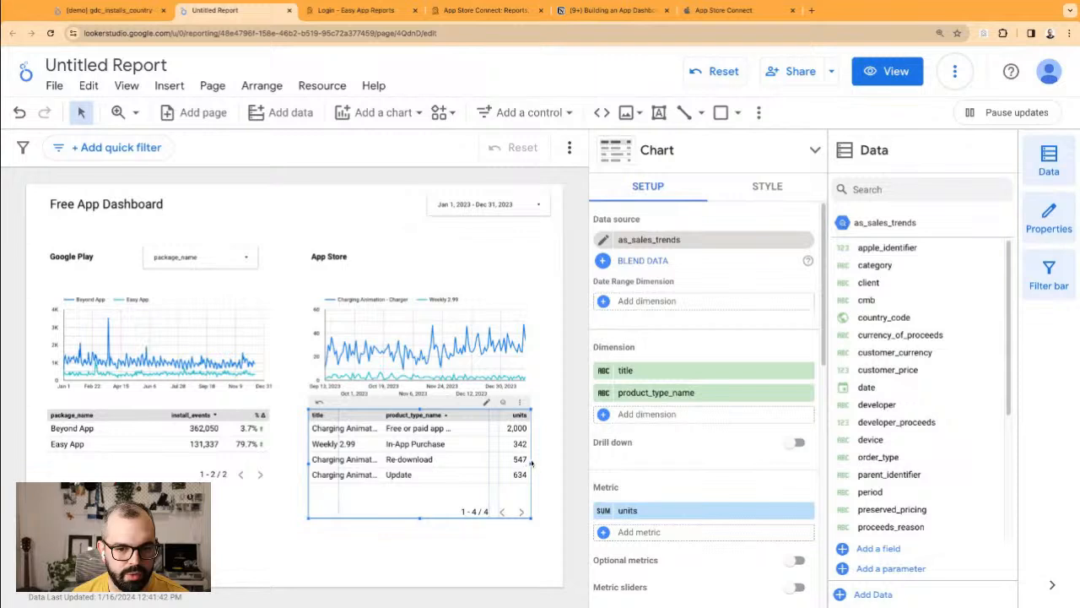
# Step: Undo the App Store table's widening, then select the App Store chart and table together
pyautogui.moveTo(532, 463); pyautogui.dragTo(556, 464)
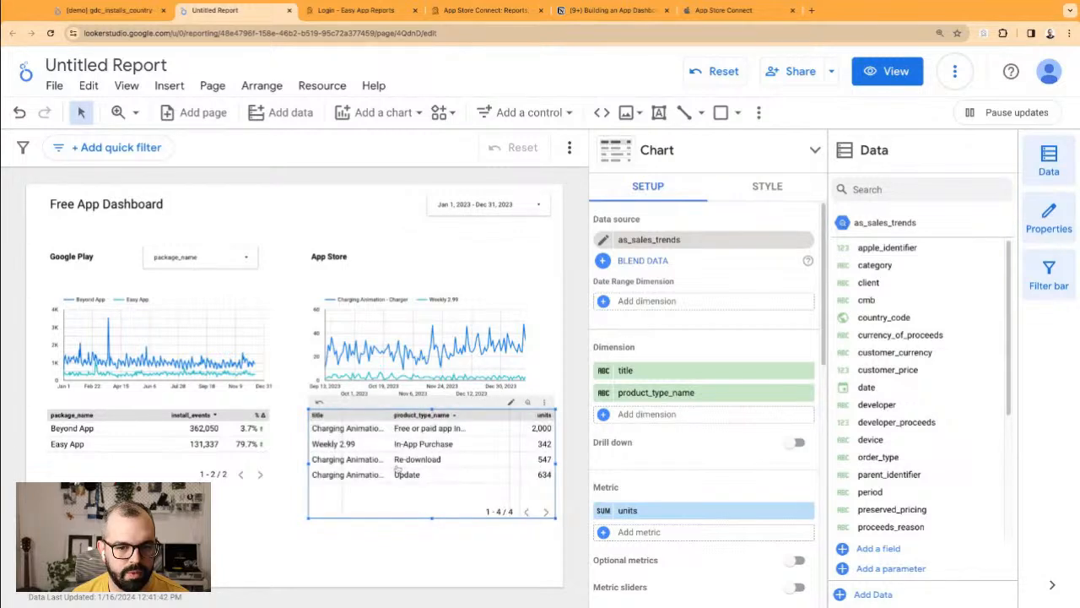
pyautogui.hotkey('ctrl', 'z')
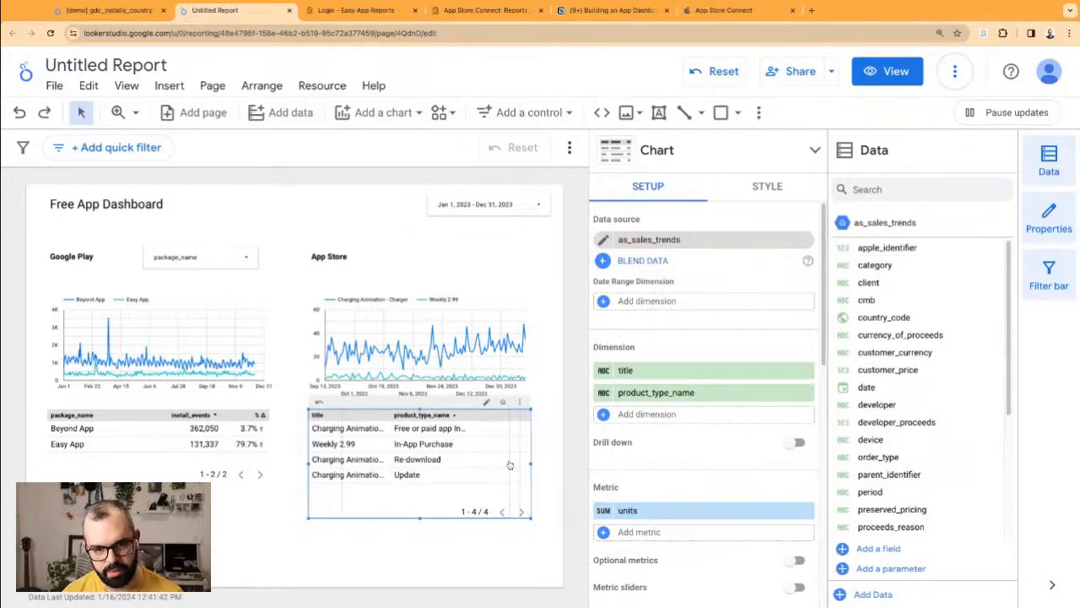
pyautogui.click(474, 549)
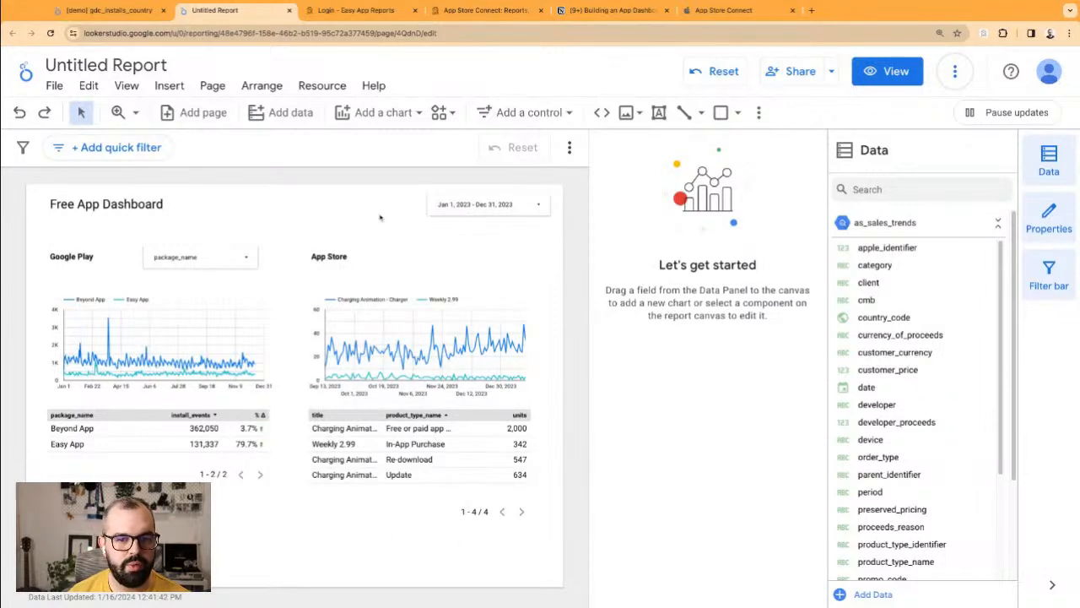
pyautogui.moveTo(491, 559); pyautogui.dragTo(407, 339)
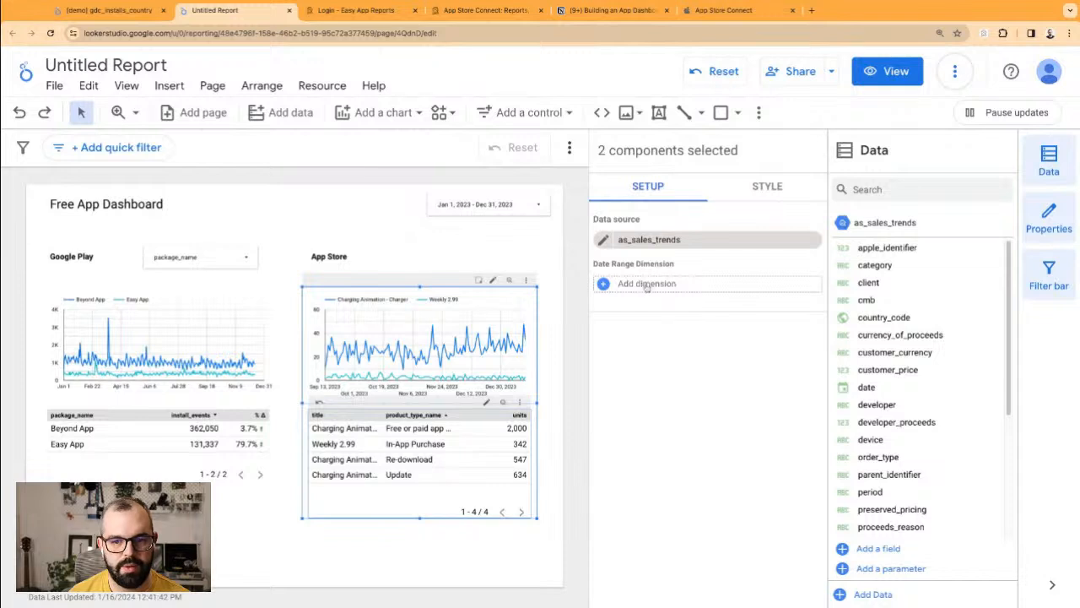
# Step: Select only the App Store table and begin a new filter named 'A - Only Installs'
pyautogui.click(545, 456)
pyautogui.click(506, 466)
pyautogui.scroll(-5, 674, 498)
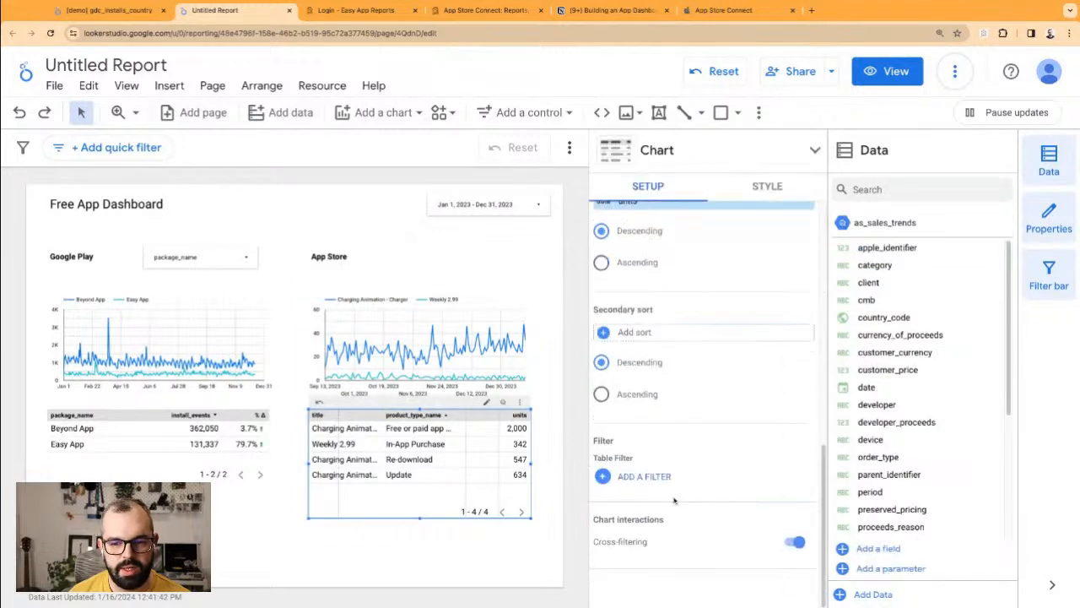
pyautogui.click(641, 478)
pyautogui.click(157, 378)
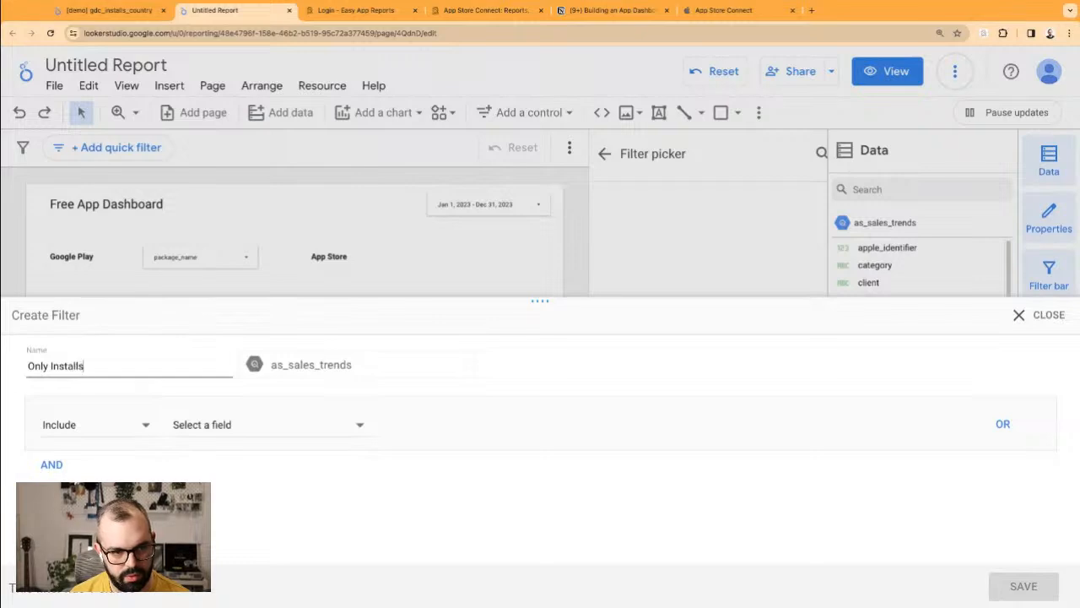
pyautogui.write('A -')
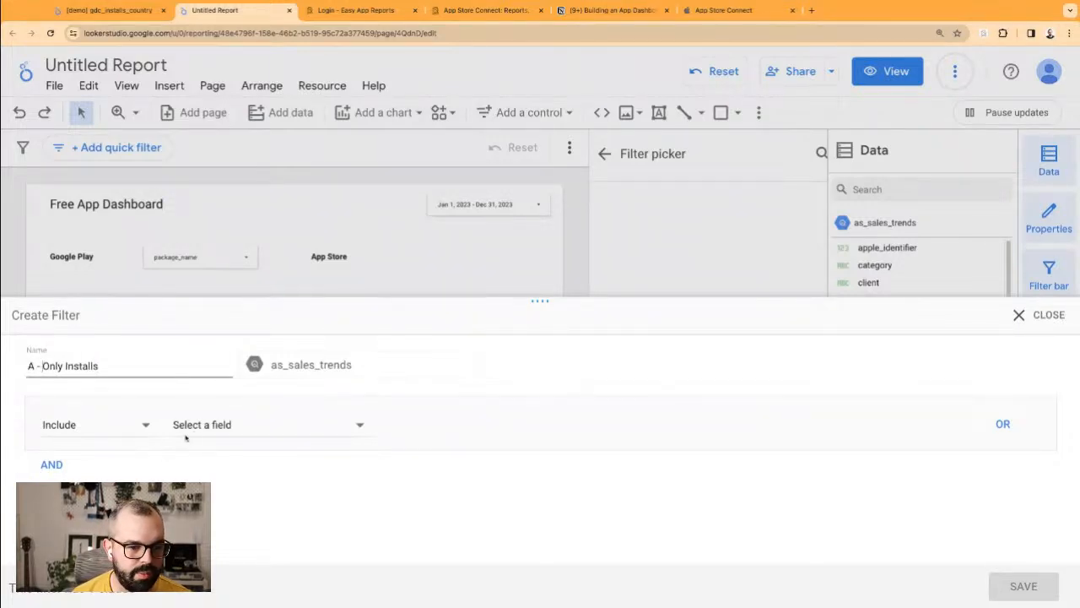
# Step: Set the filter to product_type_name Contains 'app install' and save it to the table
pyautogui.click(179, 427)
pyautogui.scroll(-5, 254, 534)
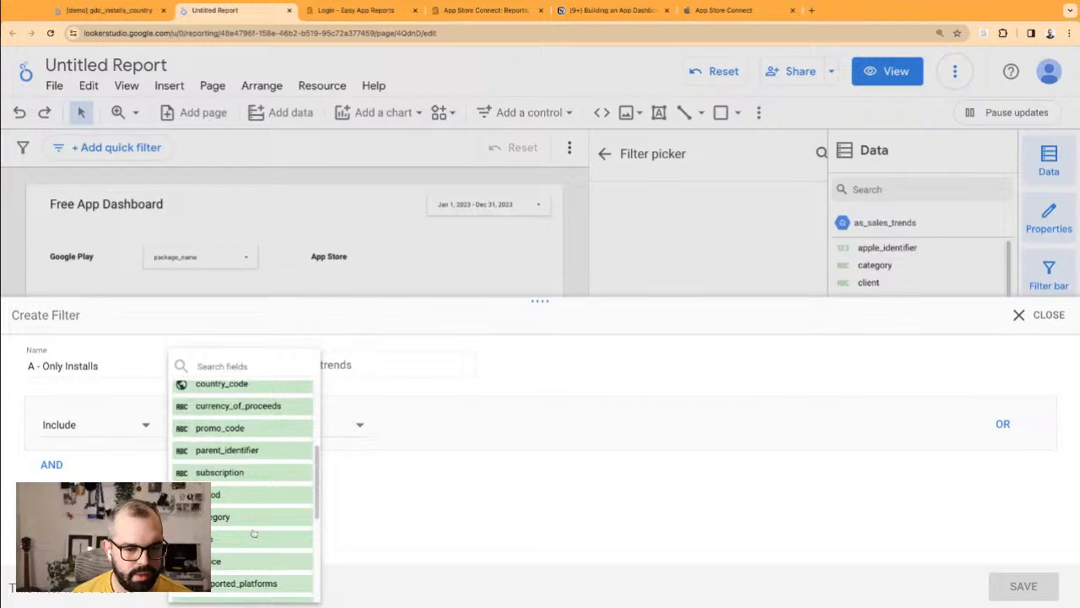
pyautogui.click(247, 367)
pyautogui.write('name')
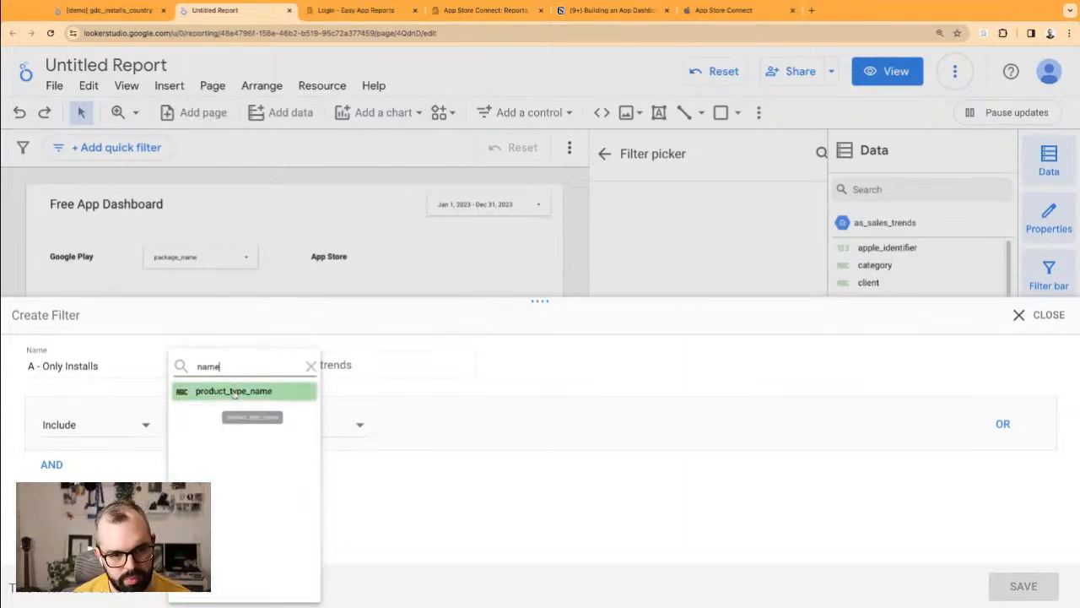
pyautogui.click(245, 389)
pyautogui.click(431, 427)
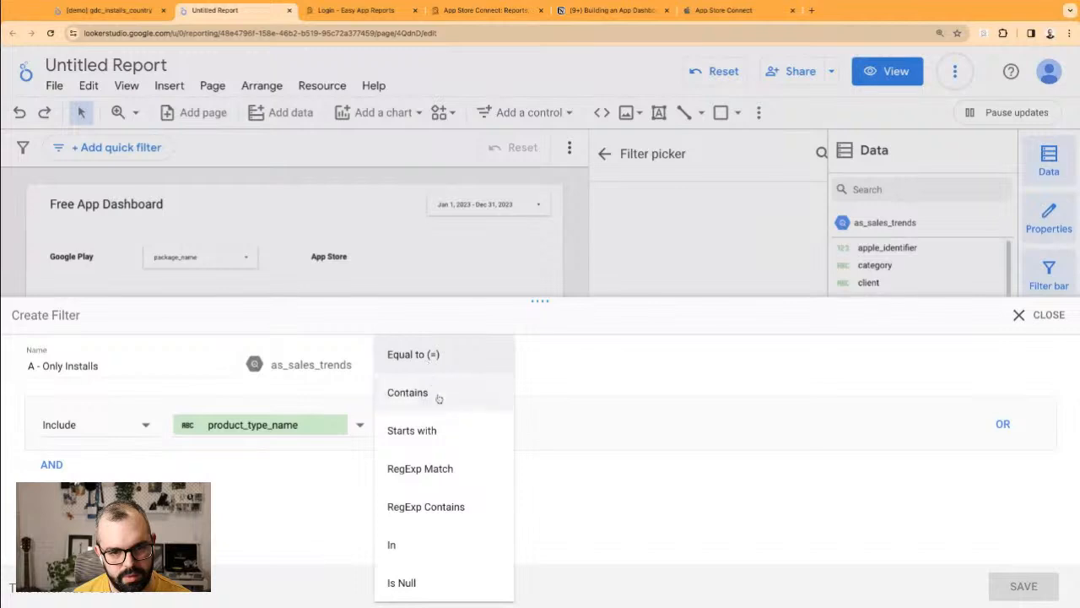
pyautogui.click(436, 394)
pyautogui.write('app install')
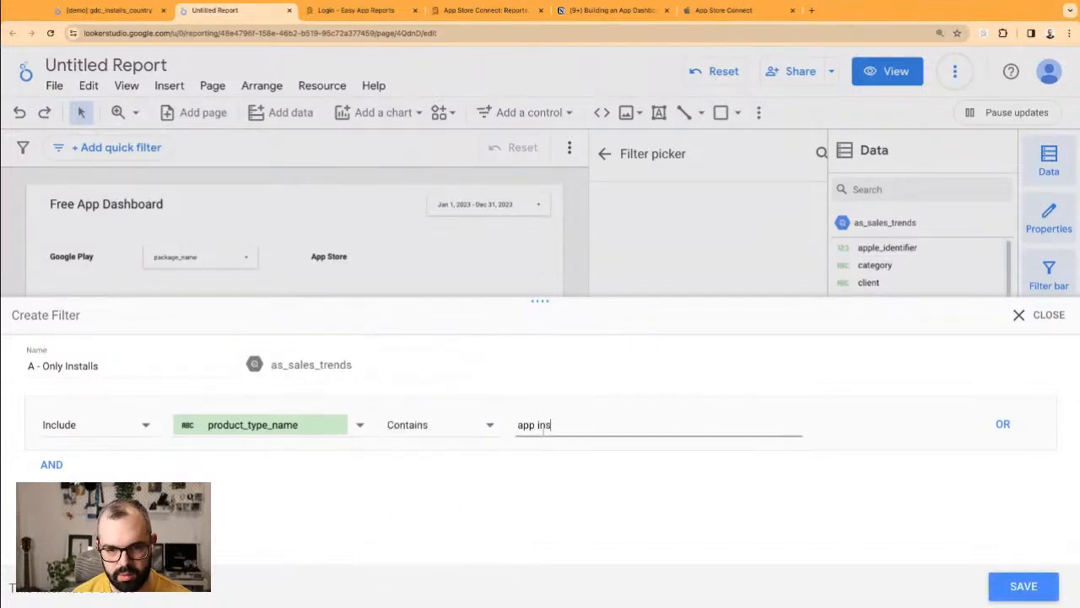
pyautogui.click(1024, 586)
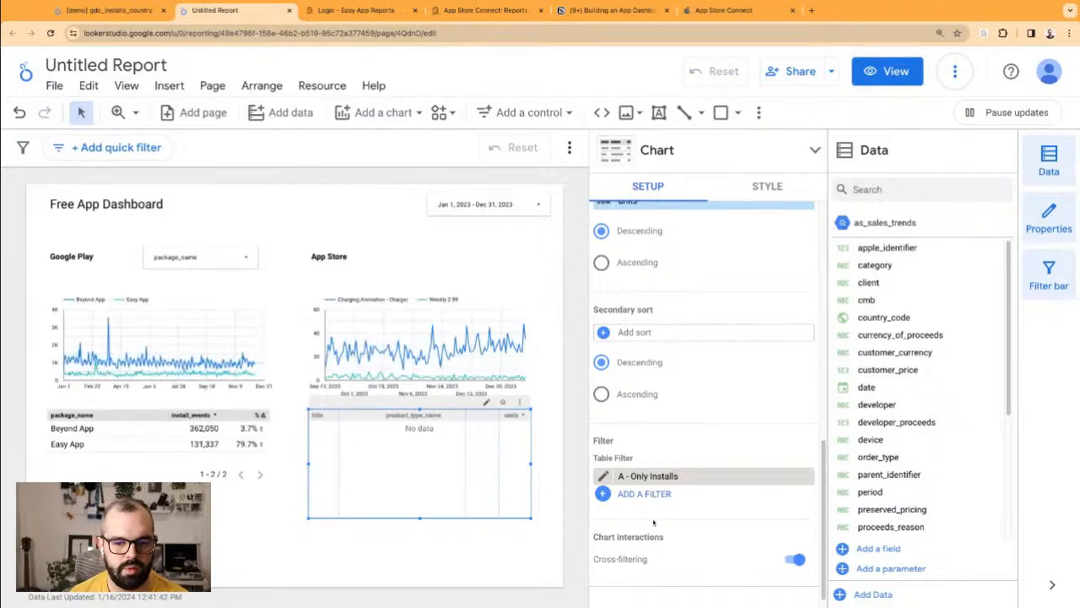
# Step: Change the A - Only Installs filter value from 'app install' to 'install', leaving the 2,000-unit row
pyautogui.click(604, 478)
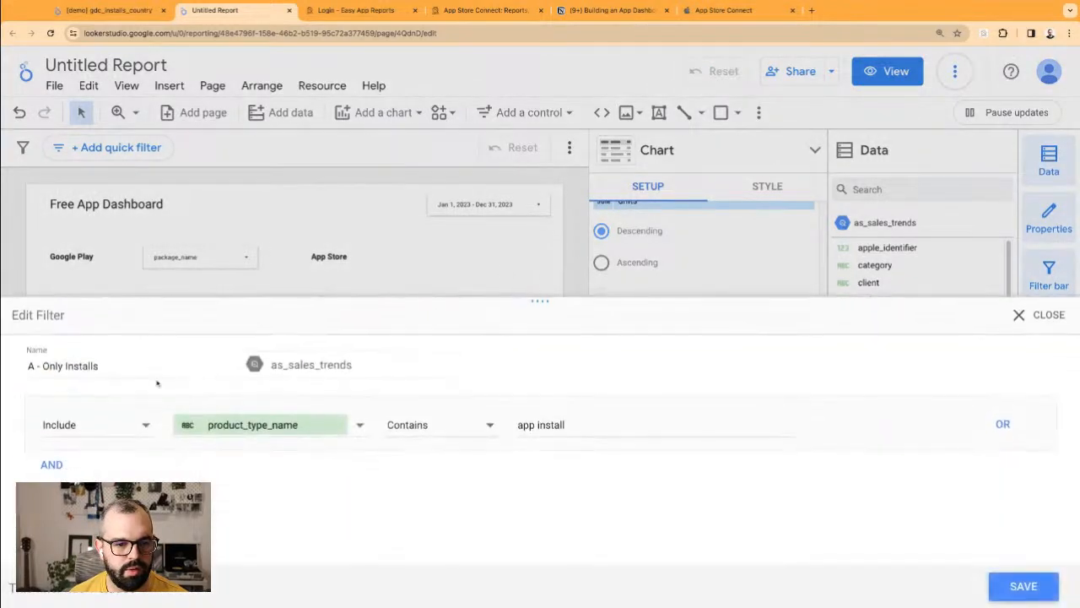
pyautogui.tripleClick(531, 426)
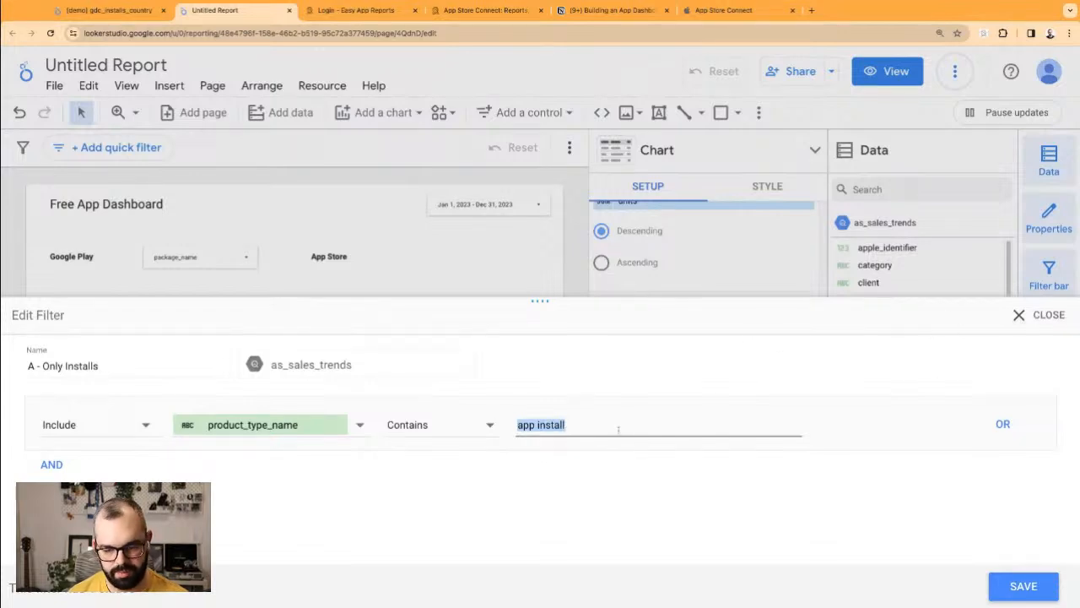
pyautogui.press('Left')
pyautogui.press('Delete')
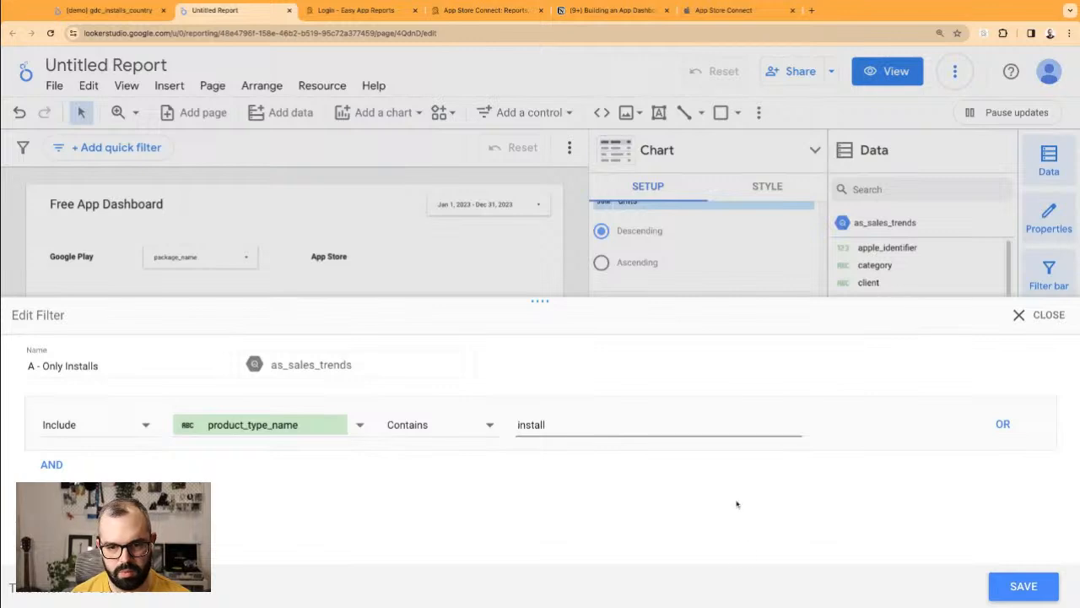
pyautogui.click(1038, 583)
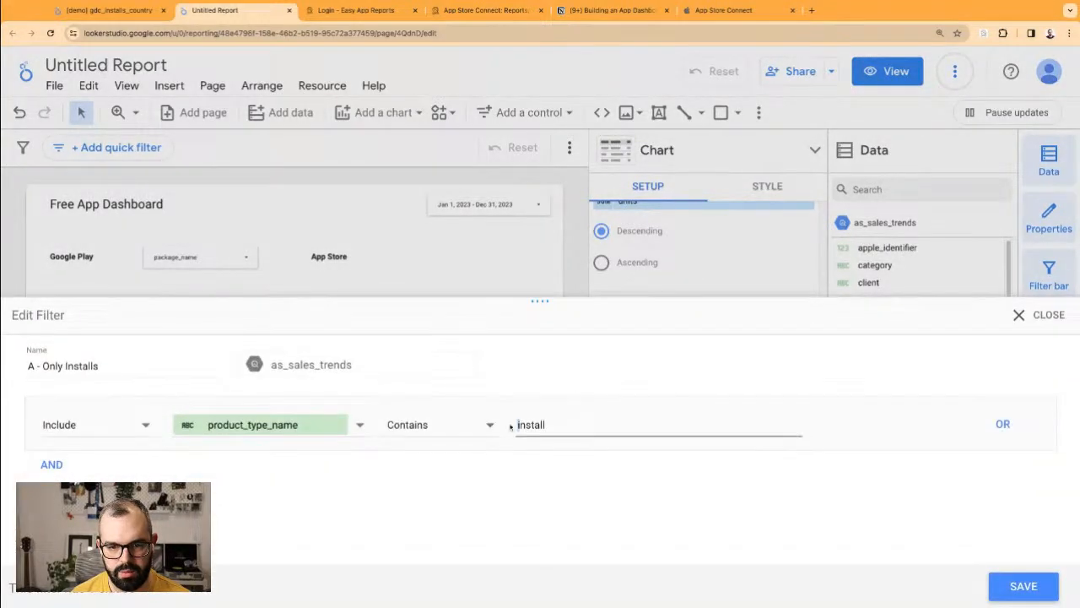
pyautogui.click(1019, 587)
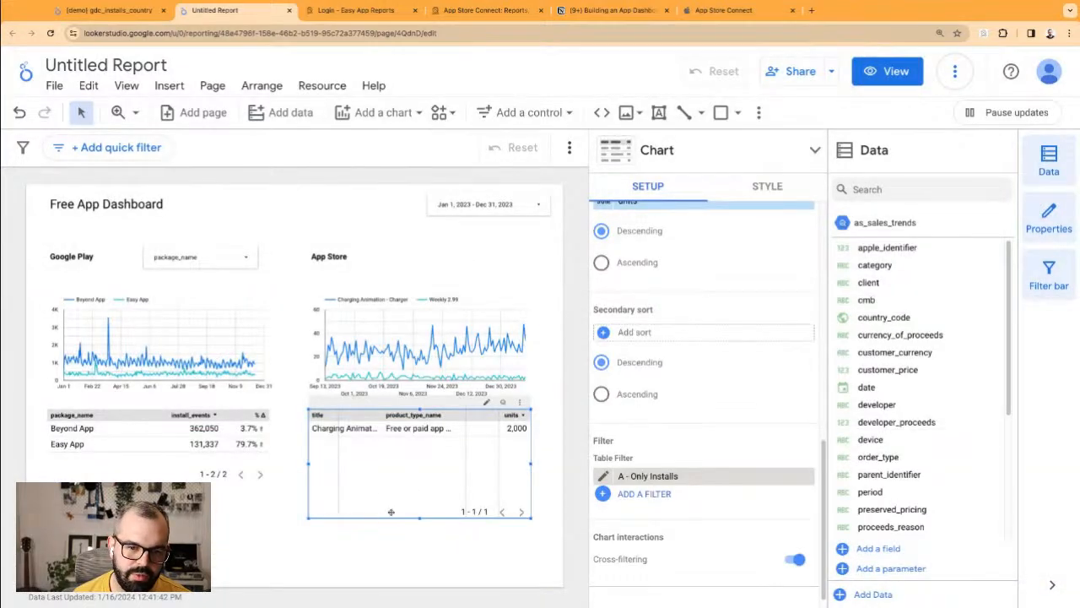
pyautogui.click(417, 573)
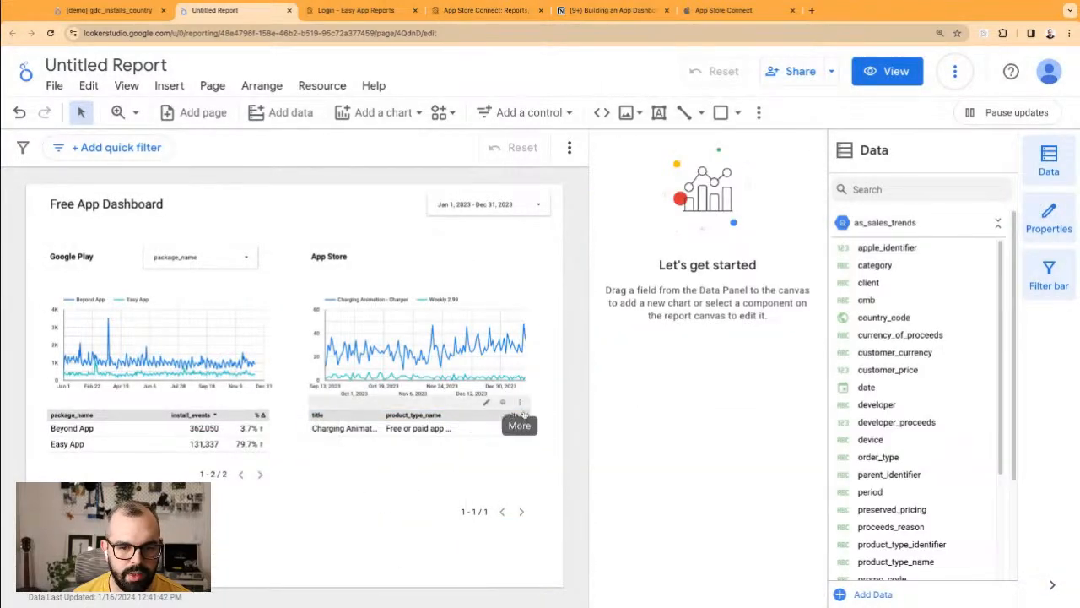
# Step: Distribute the App Store table's columns evenly and shorten the table from the bottom
pyautogui.click(521, 405)
pyautogui.click(521, 404)
pyautogui.moveTo(582, 428)
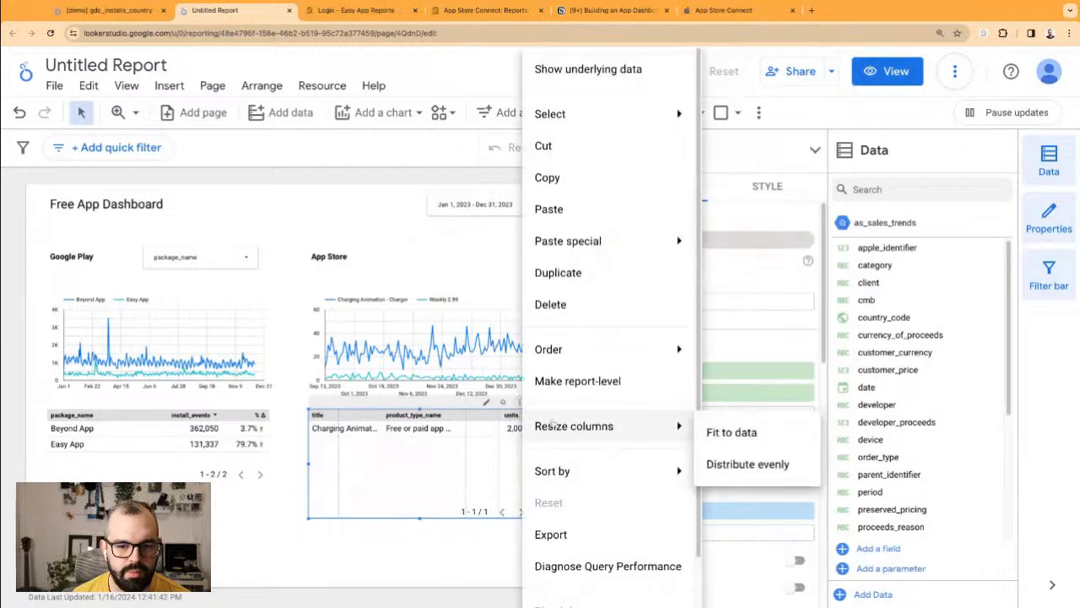
pyautogui.click(746, 463)
pyautogui.click(430, 533)
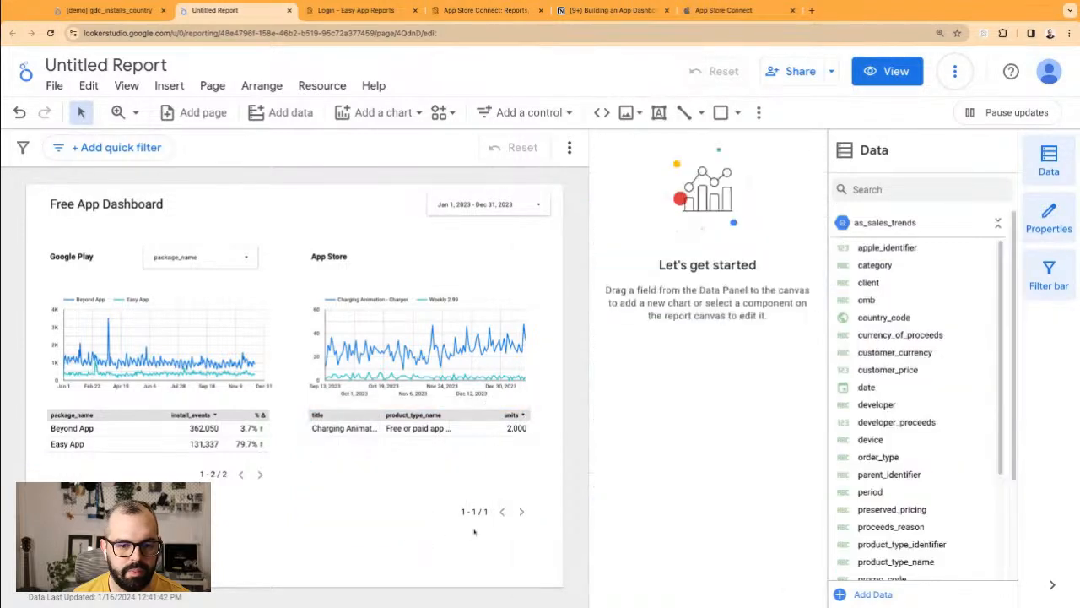
pyautogui.click(453, 481)
pyautogui.moveTo(419, 519); pyautogui.dragTo(419, 483)
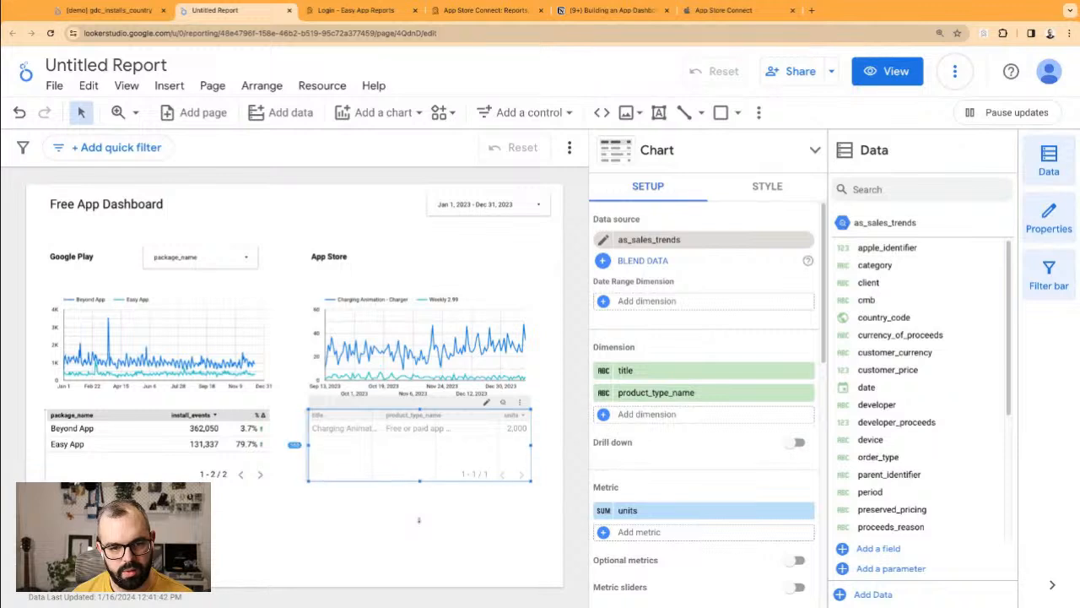
# Step: Apply the A - Only Installs filter to the App Store line chart
pyautogui.click(483, 349)
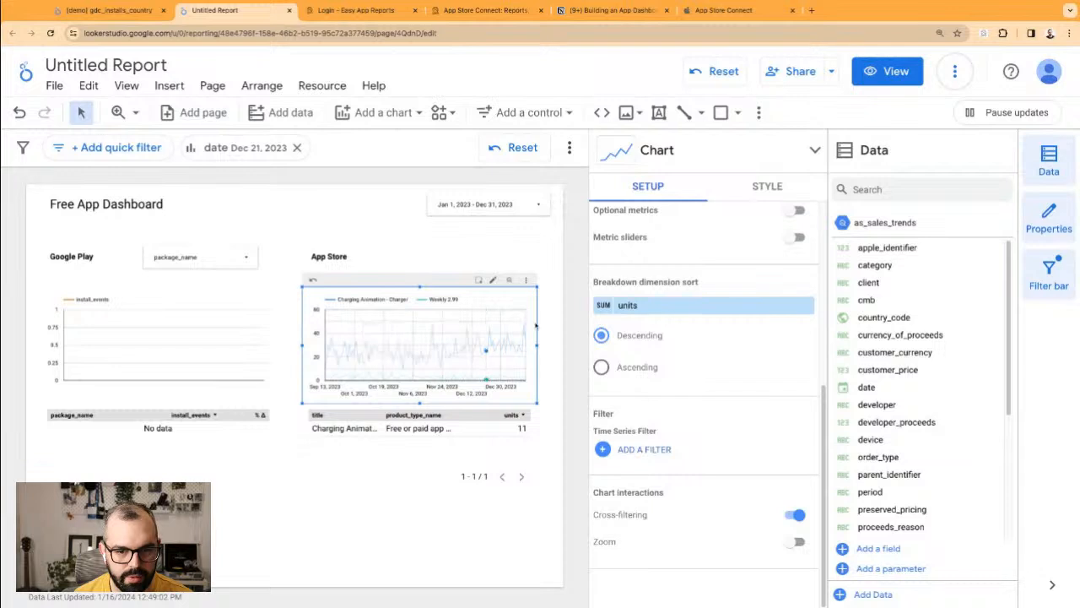
pyautogui.click(646, 449)
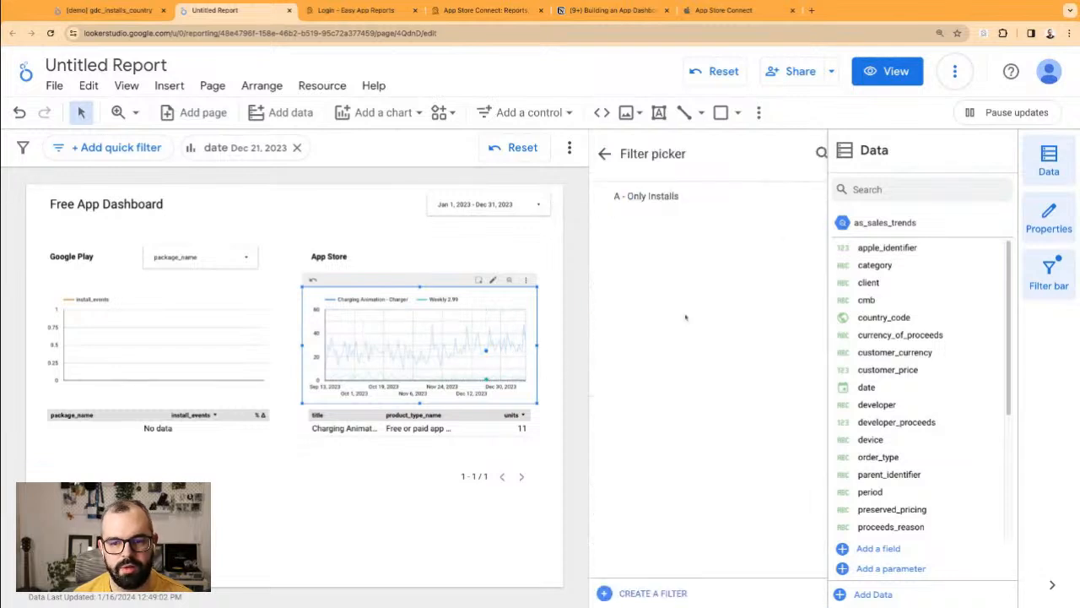
pyautogui.click(650, 196)
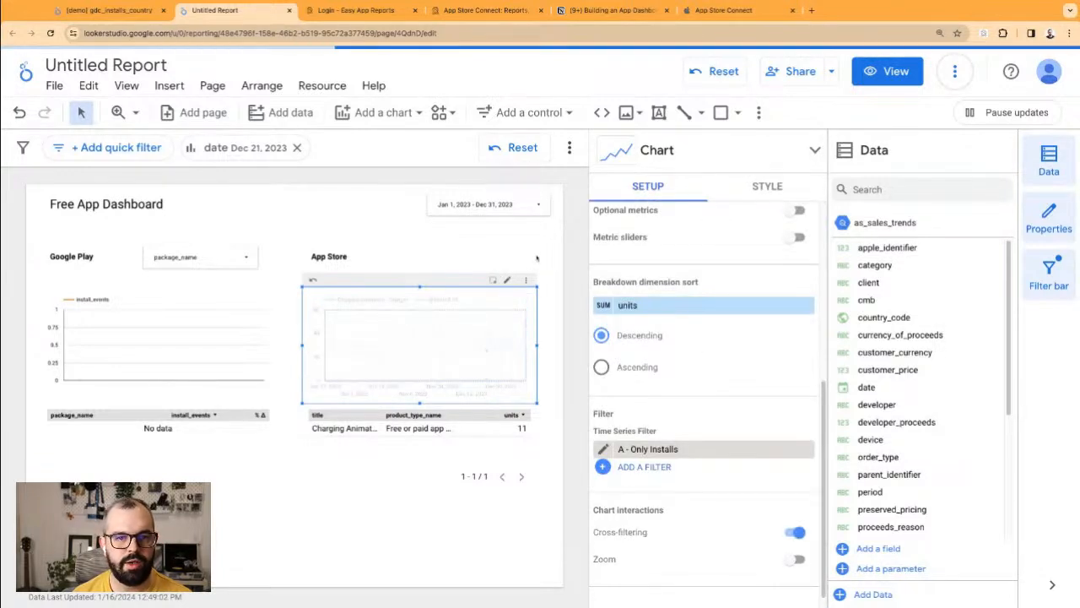
pyautogui.click(388, 218)
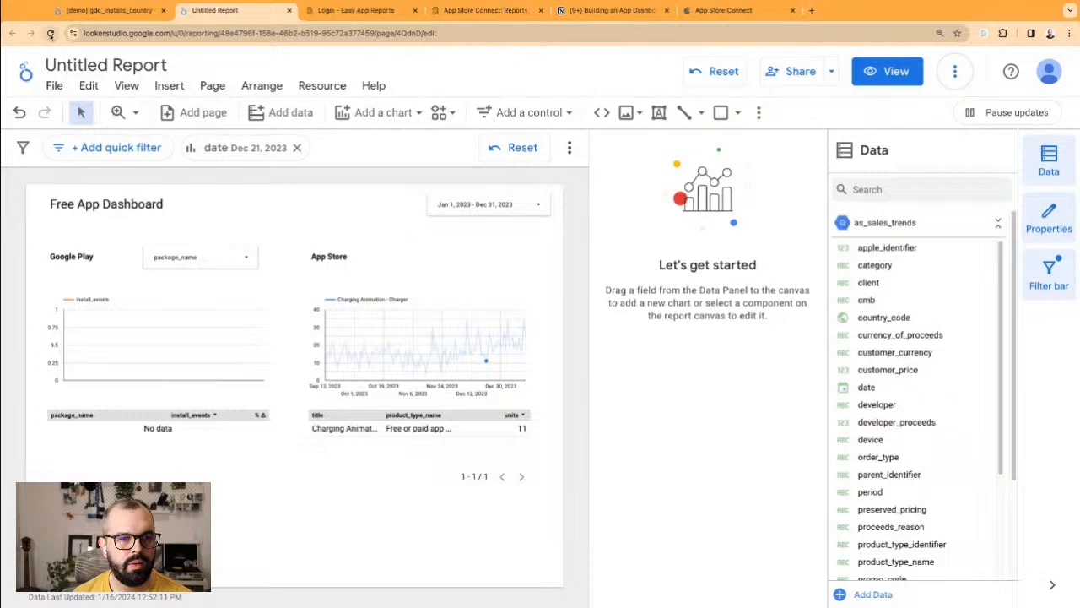
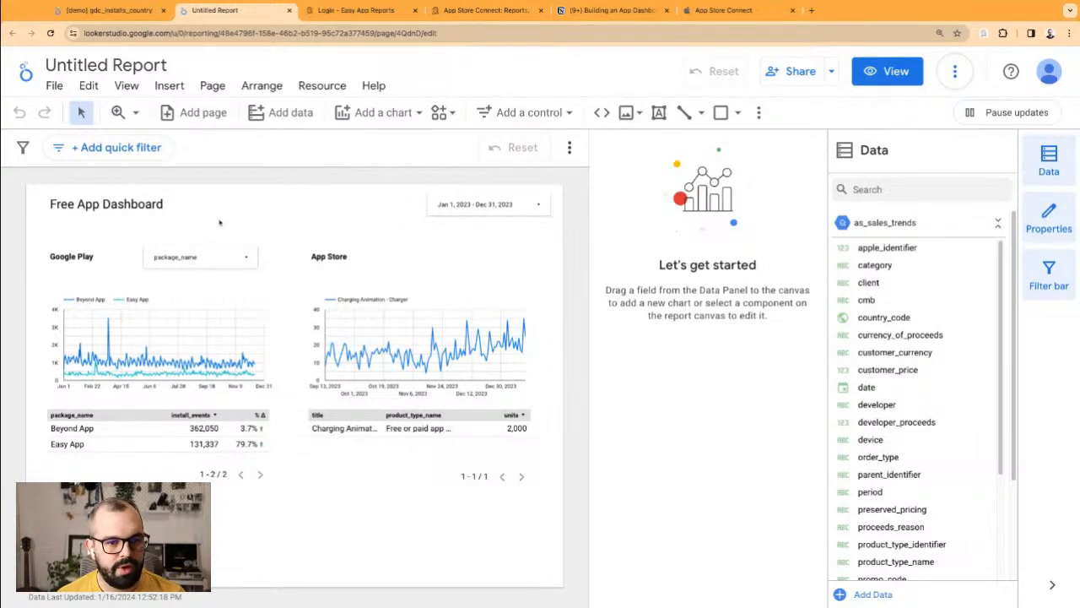
# Step: Move the Google Play and App Store sections lower and filter Google Play's package_name to Beyond App only
pyautogui.moveTo(487, 536)
pyautogui.mouseDown()
pyautogui.moveTo(40, 244)
pyautogui.moveTo(66, 262)
pyautogui.moveTo(73, 336)
pyautogui.mouseUp()
pyautogui.click(160, 189)
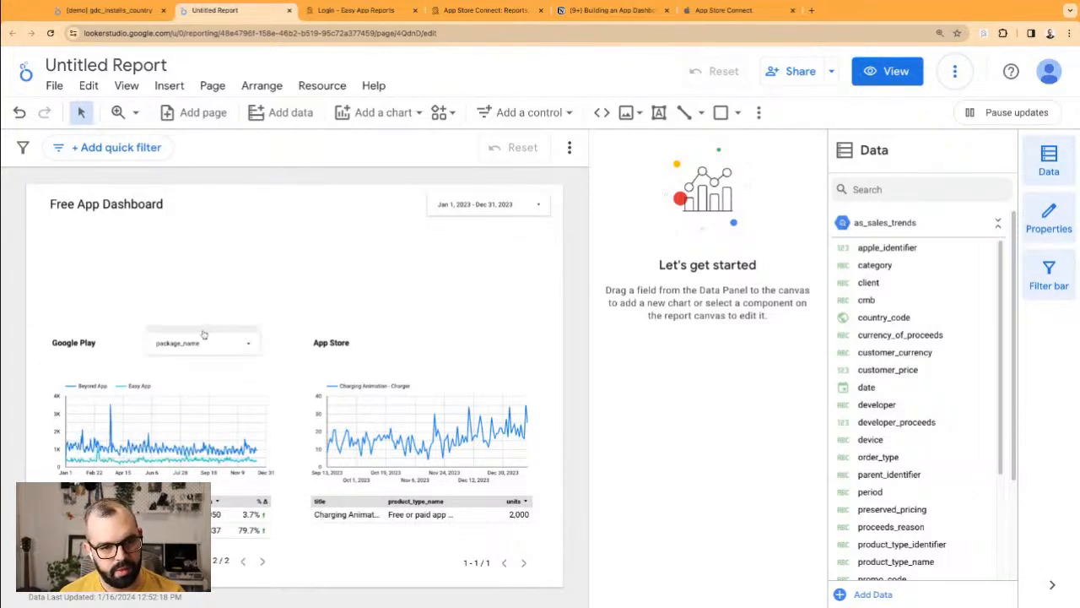
pyautogui.click(253, 336)
pyautogui.click(255, 374)
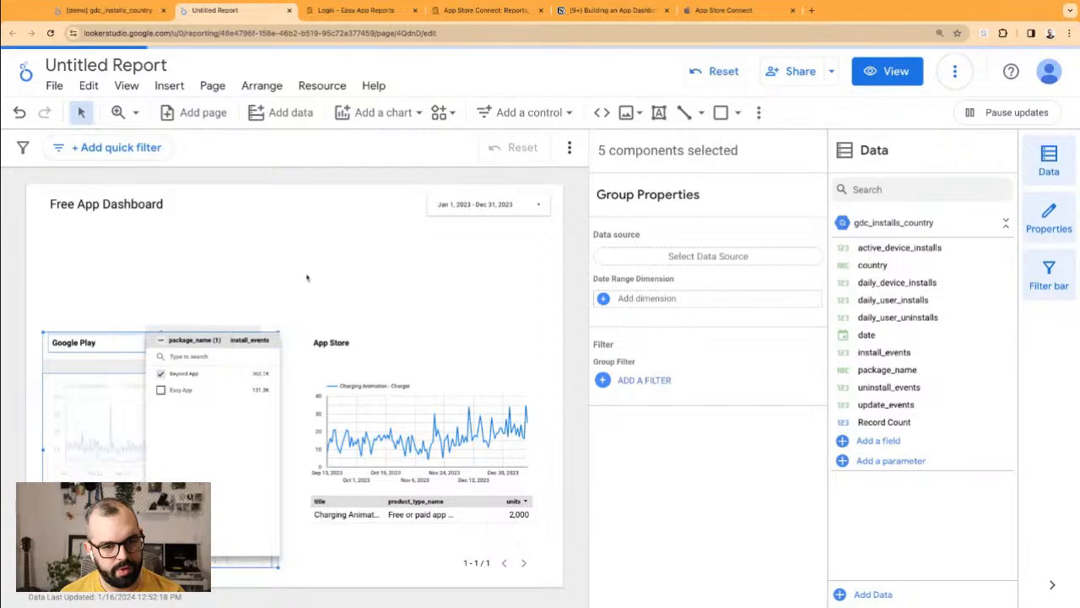
pyautogui.click(307, 277)
pyautogui.click(264, 243)
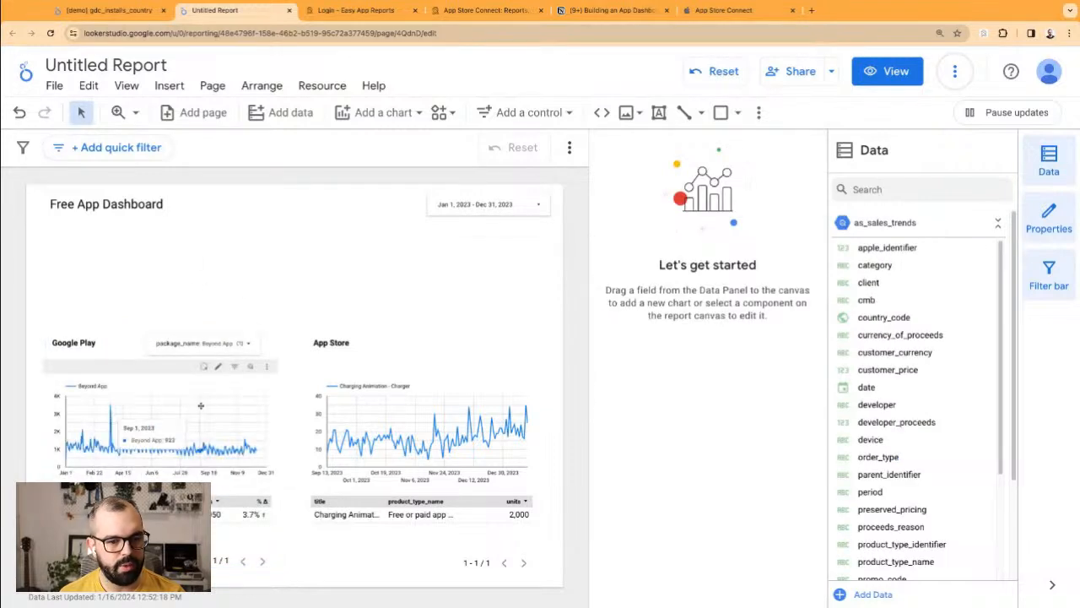
pyautogui.click(201, 405)
pyautogui.click(211, 429)
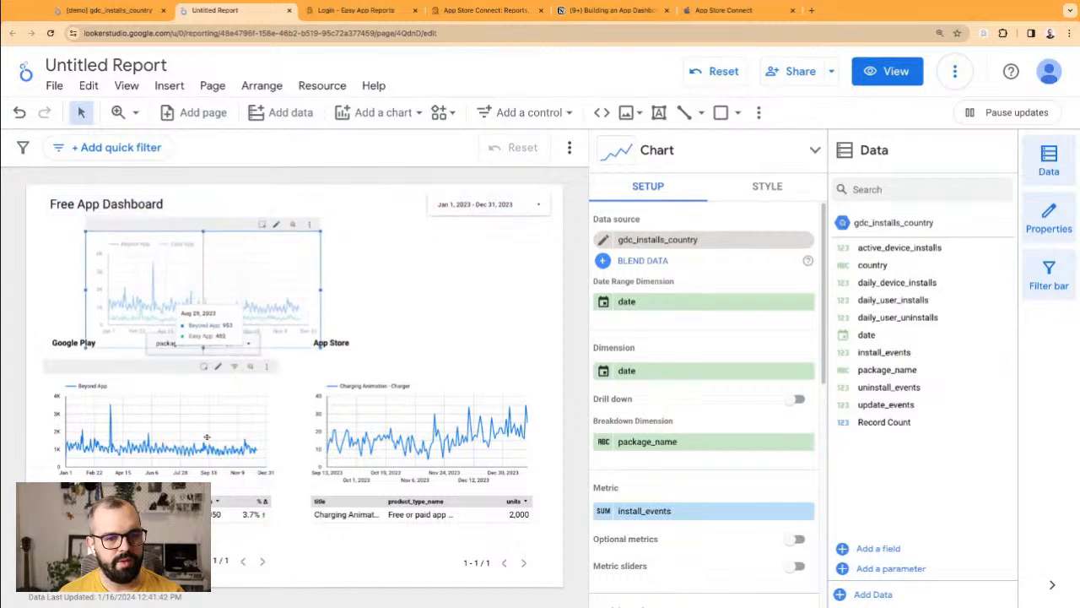
# Step: Turn the top chart into a small install_events scorecard placed under the title
pyautogui.click(672, 161)
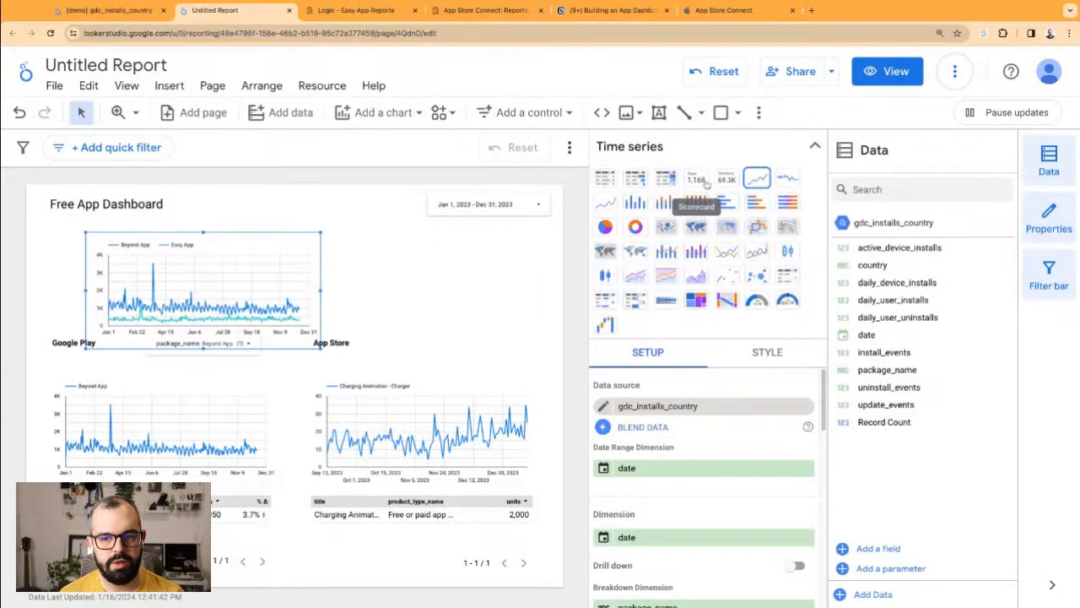
pyautogui.click(697, 178)
pyautogui.moveTo(321, 348); pyautogui.dragTo(193, 296)
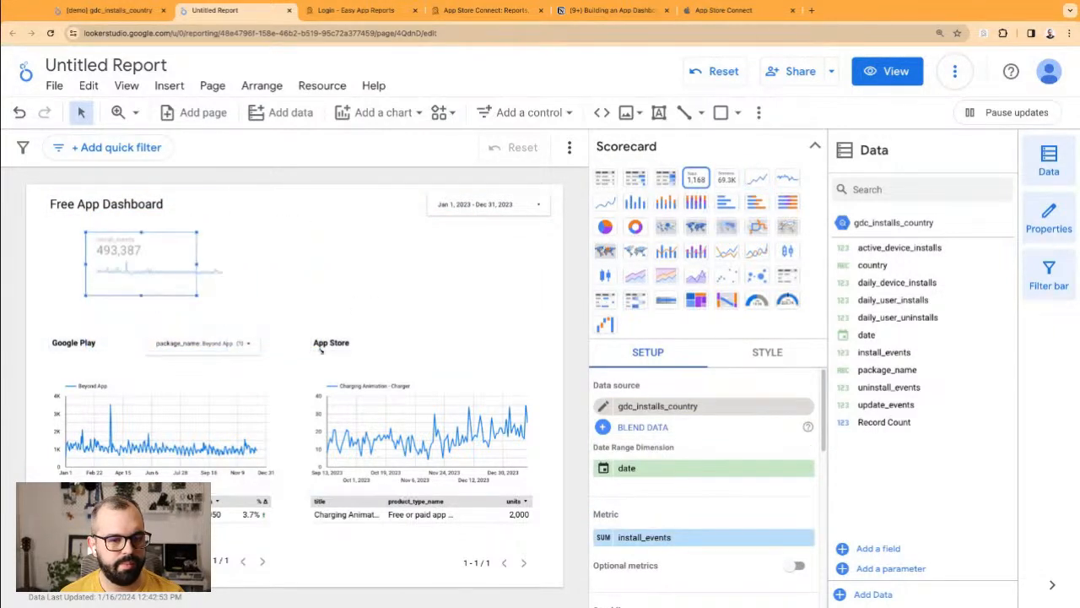
pyautogui.moveTo(166, 250); pyautogui.dragTo(130, 257)
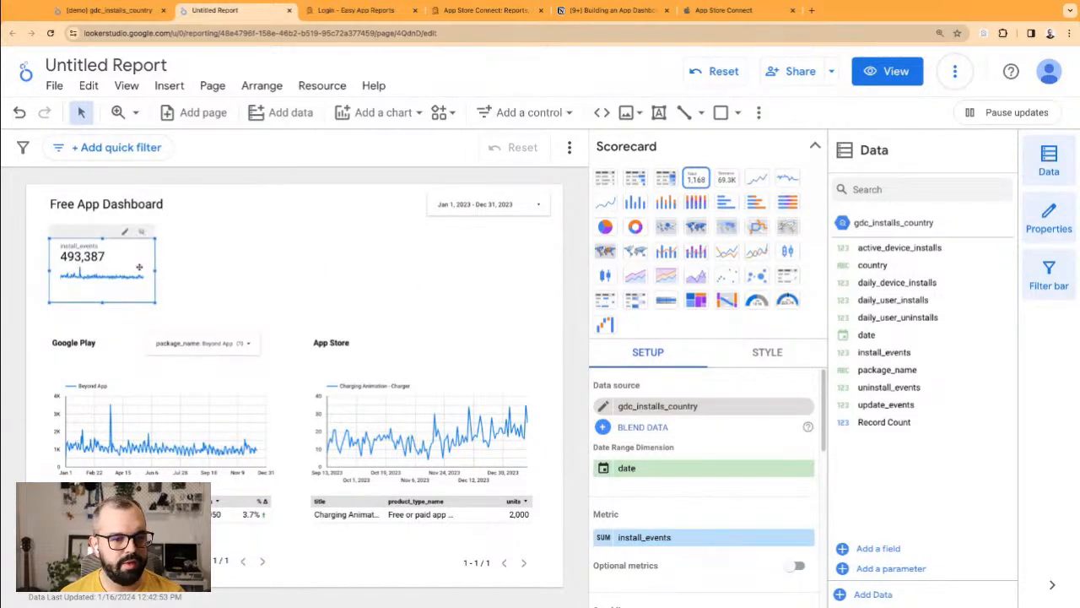
pyautogui.moveTo(156, 270); pyautogui.dragTo(139, 271)
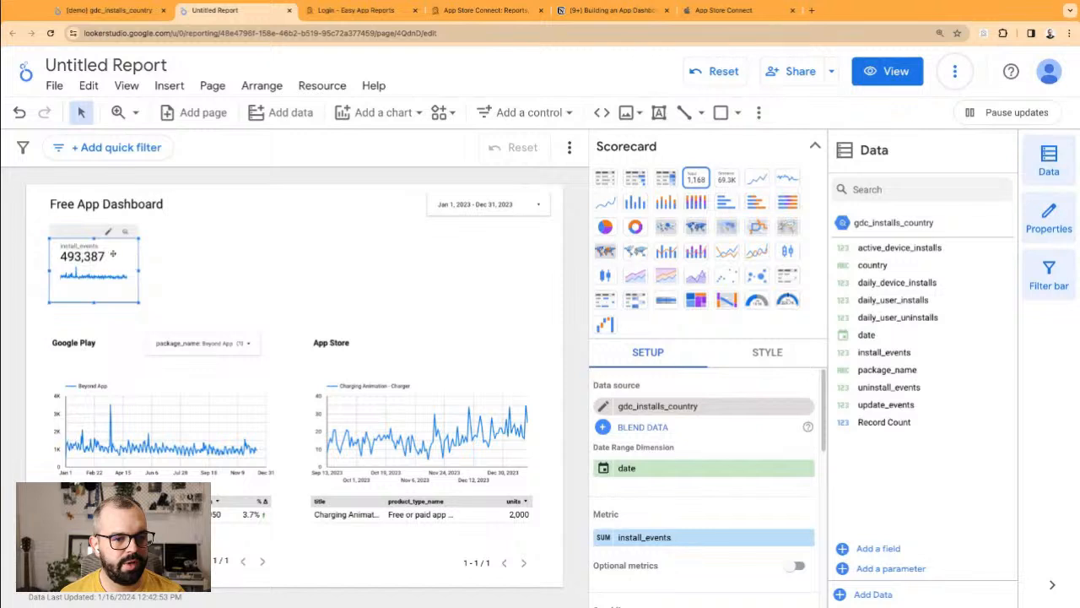
pyautogui.scroll(-5, 739, 477)
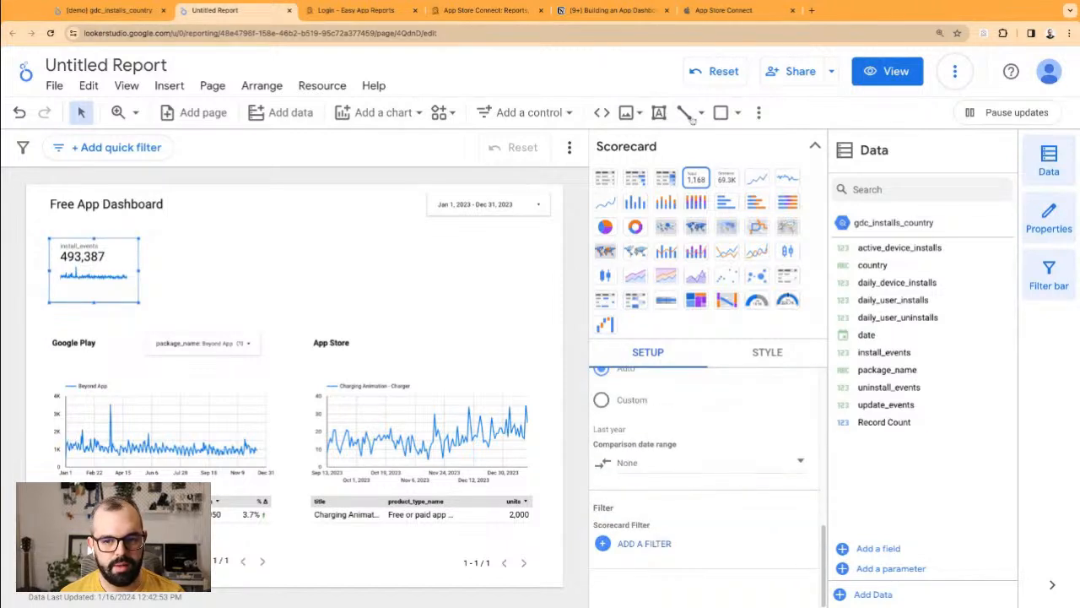
pyautogui.click(355, 257)
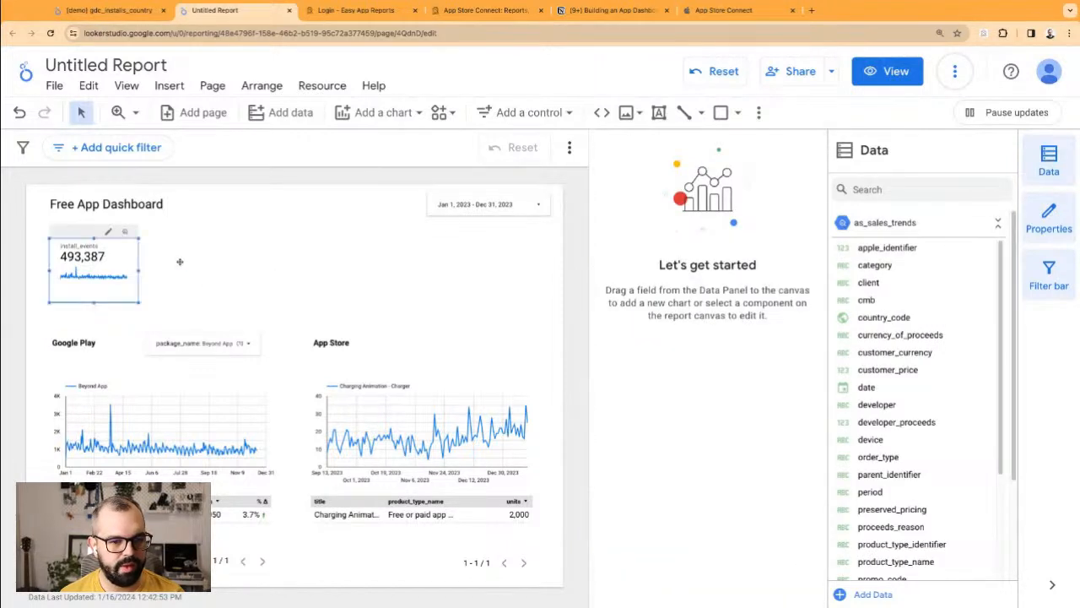
pyautogui.click(127, 269)
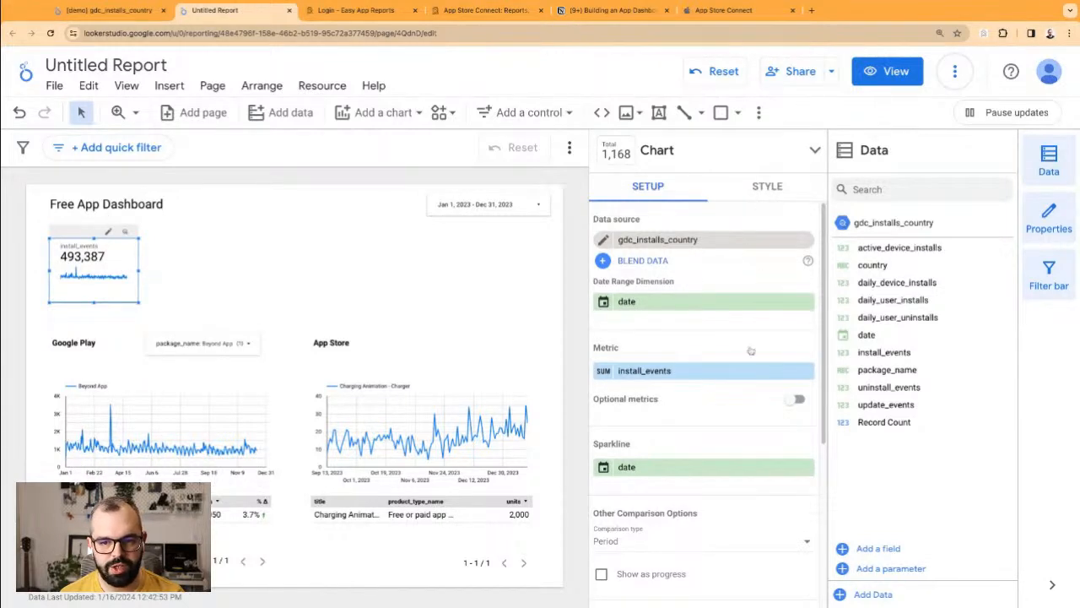
# Step: Give the install_events scorecard a border shadow and align its edge
pyautogui.click(767, 185)
pyautogui.scroll(-3, 675, 372)
pyautogui.scroll(2, 659, 371)
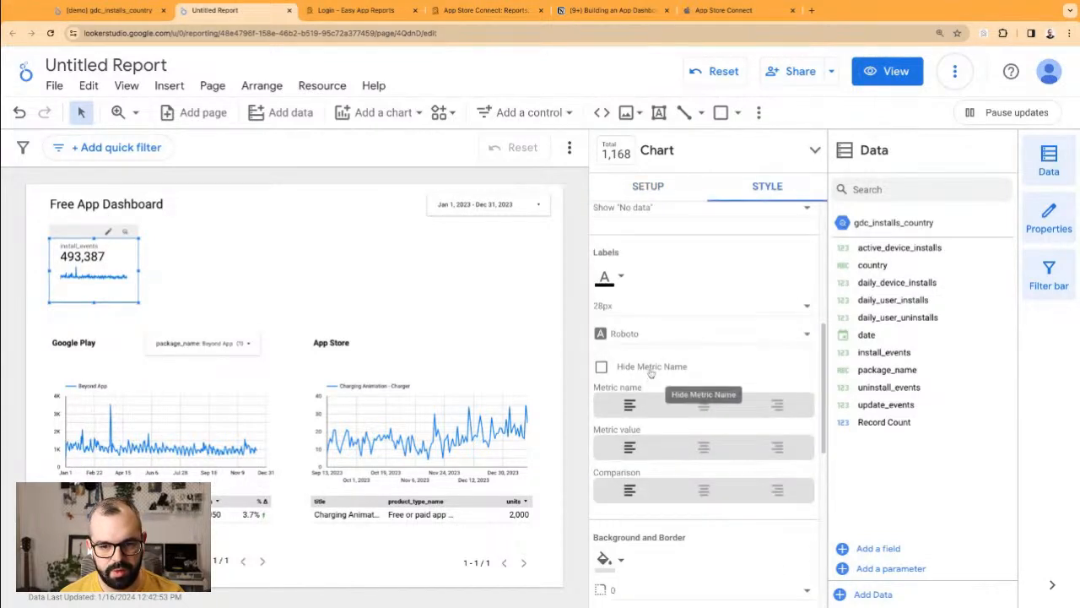
pyautogui.scroll(3, 663, 371)
pyautogui.scroll(-8, 675, 422)
pyautogui.scroll(3, 676, 304)
pyautogui.scroll(-3, 671, 354)
pyautogui.click(633, 270)
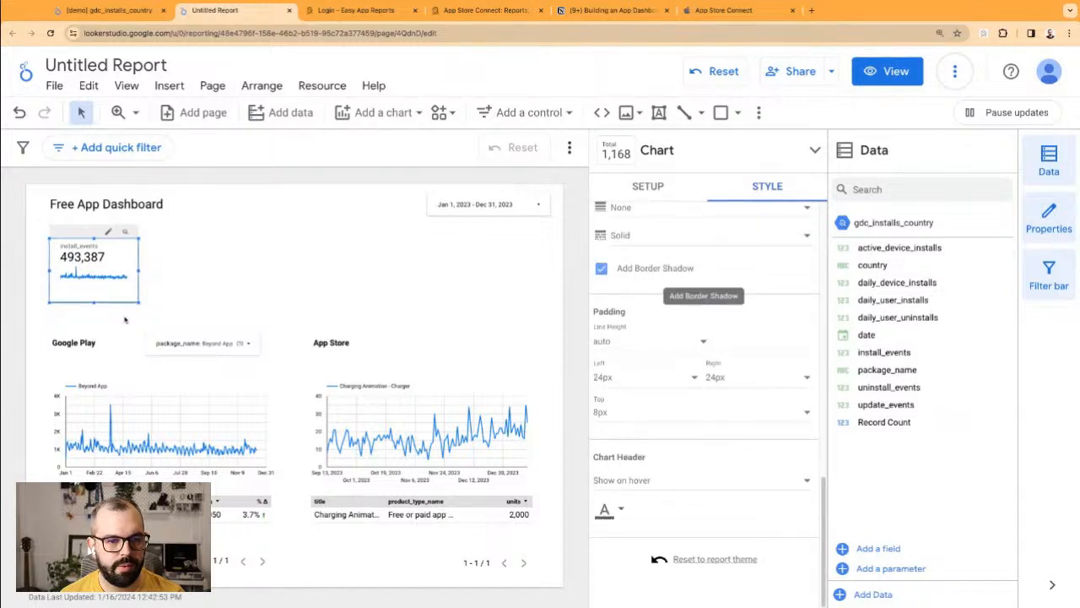
pyautogui.moveTo(139, 303); pyautogui.dragTo(140, 306)
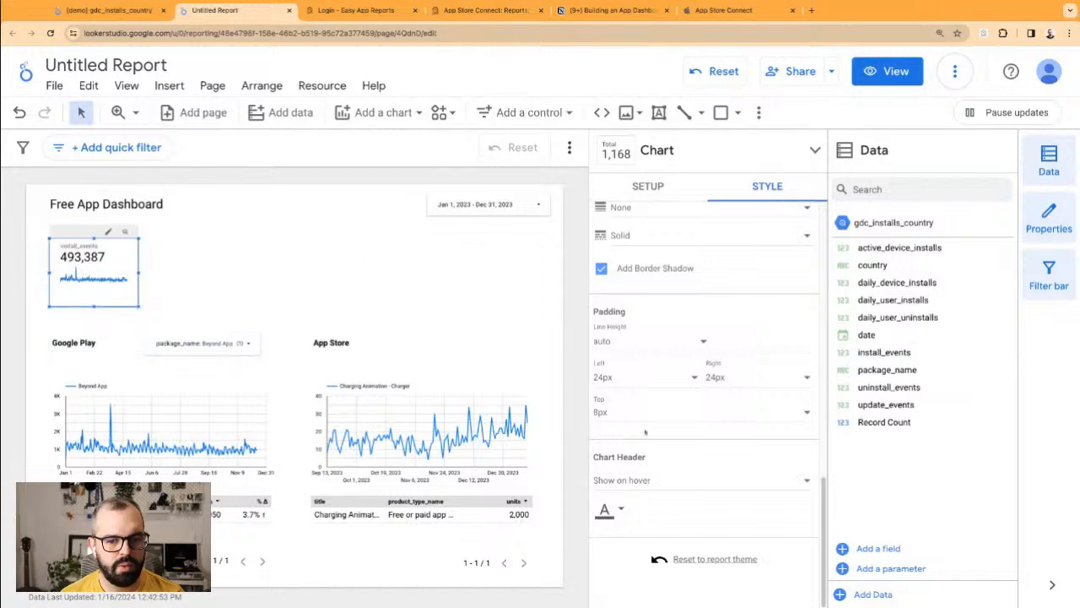
# Step: Duplicate the scorecard and place the copy right beside the original
pyautogui.click(371, 305)
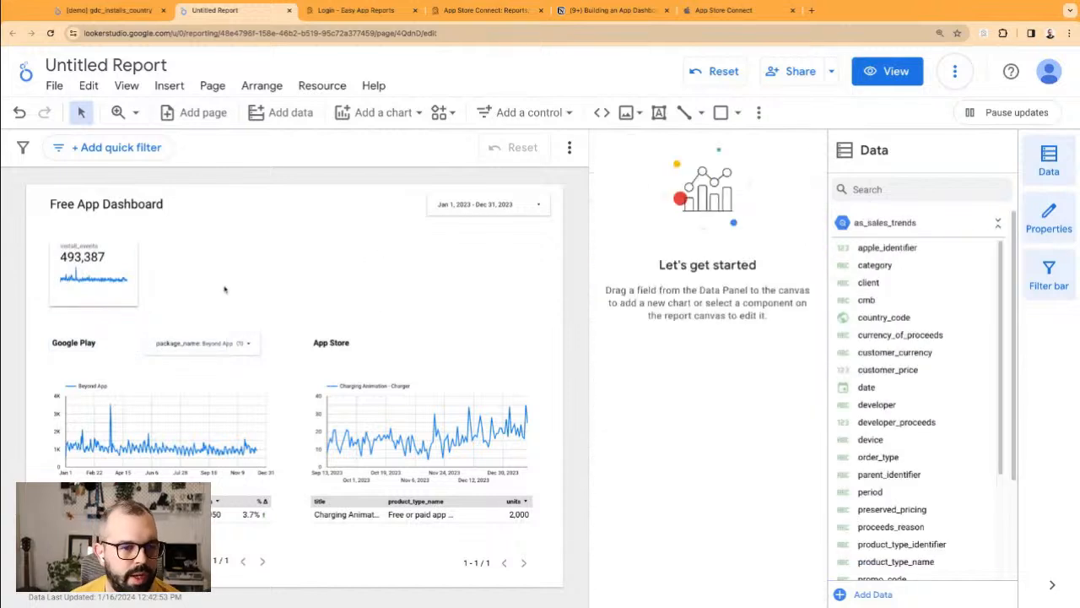
pyautogui.click(126, 255)
pyautogui.press('super+v')
pyautogui.moveTo(119, 270); pyautogui.dragTo(205, 260)
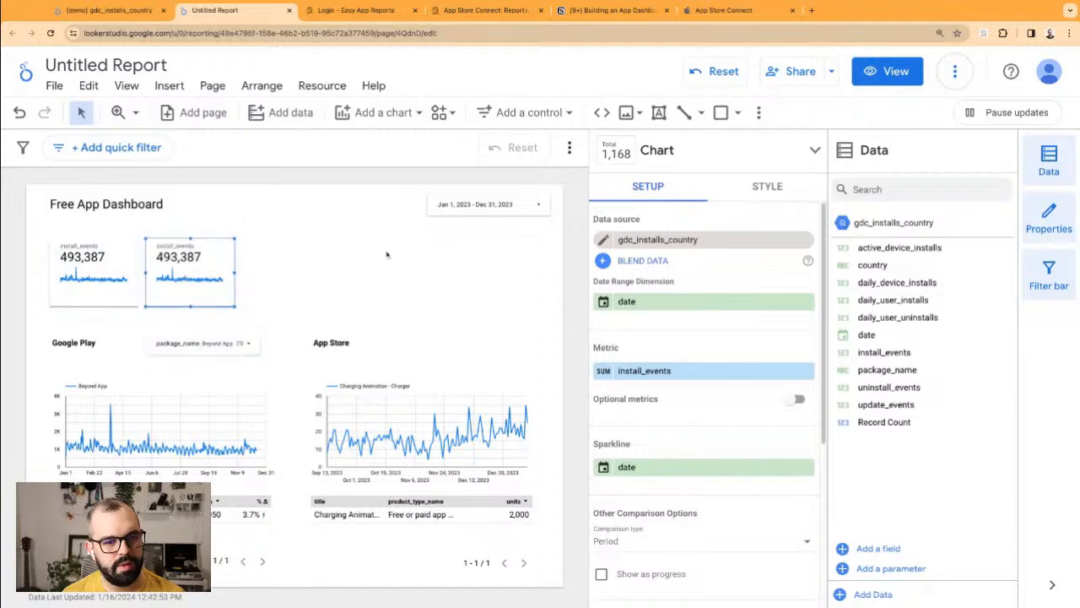
pyautogui.click(609, 11)
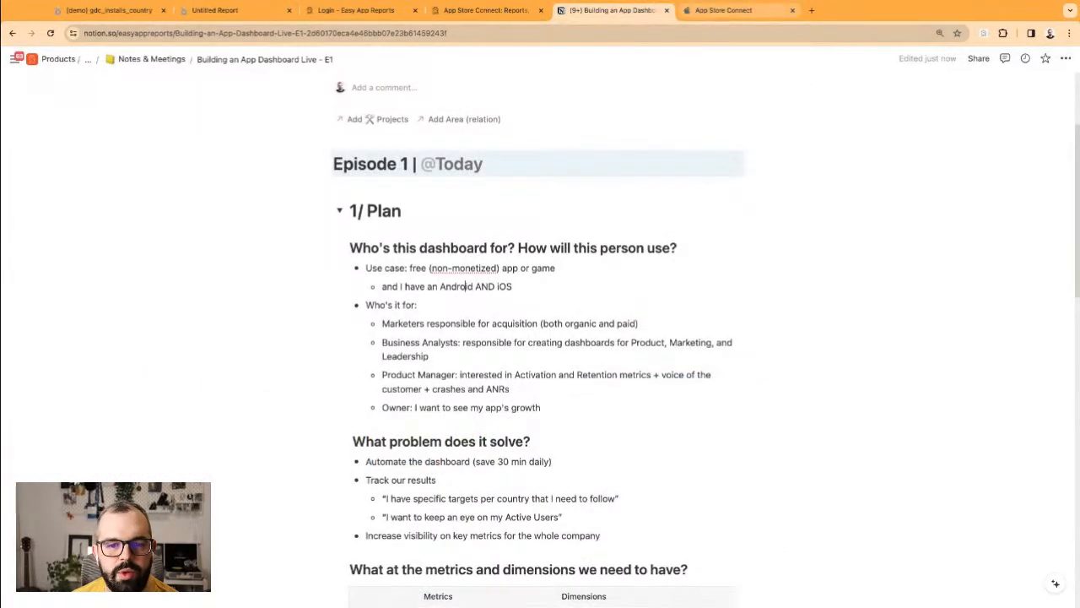
pyautogui.scroll(-10, 531, 346)
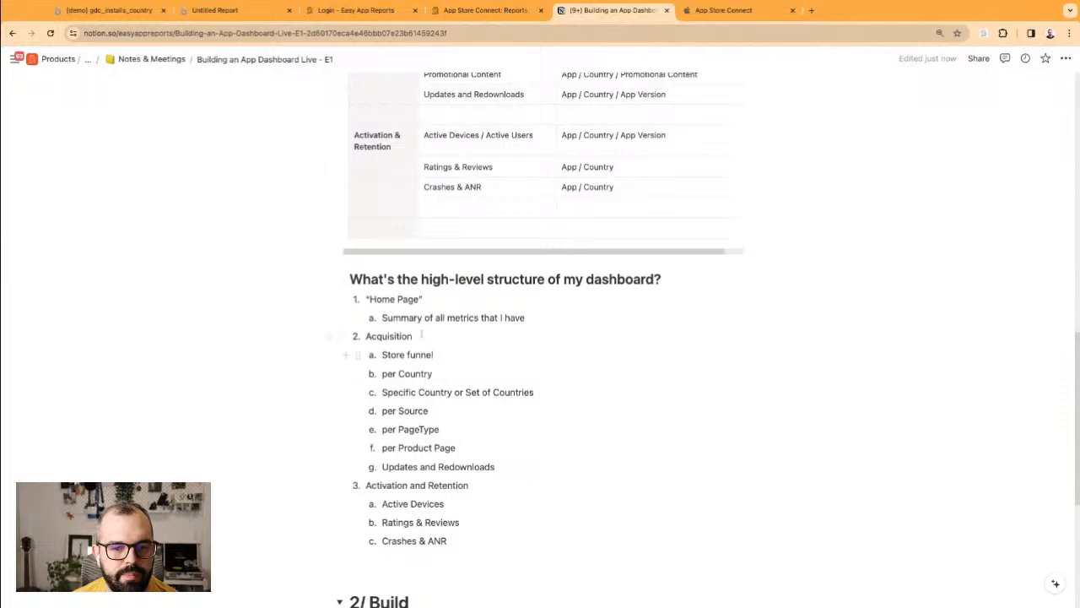
pyautogui.scroll(2, 421, 335)
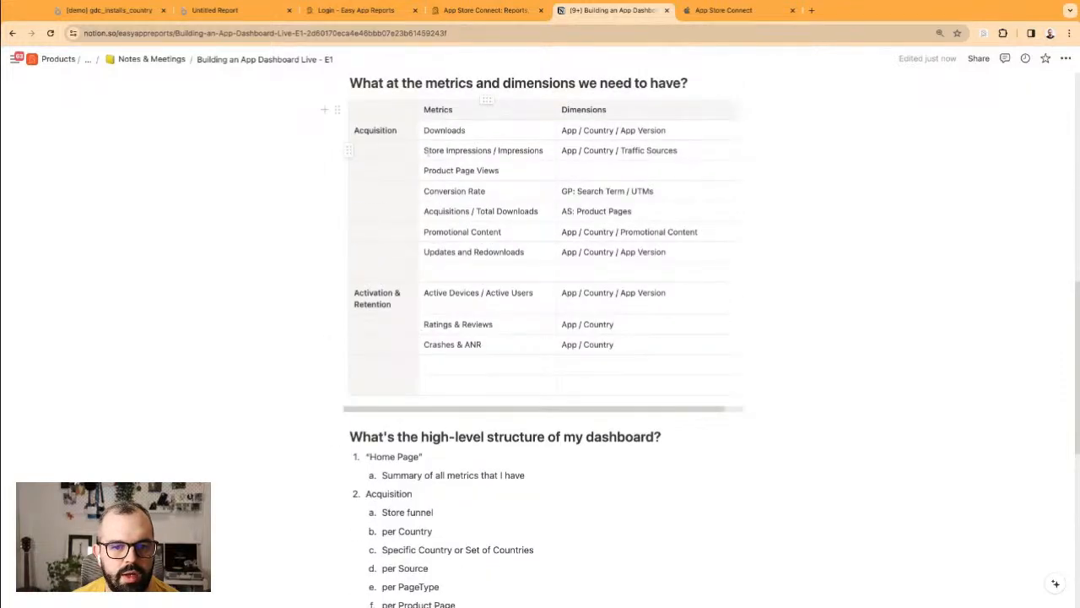
pyautogui.moveTo(438, 128); pyautogui.dragTo(504, 258)
pyautogui.click(462, 220)
pyautogui.click(467, 258)
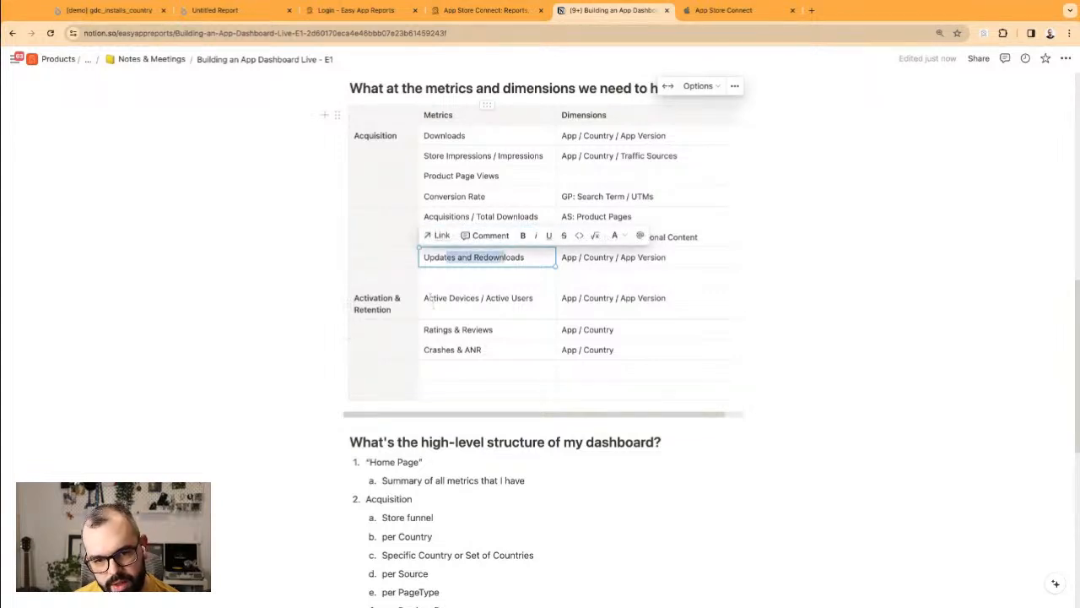
pyautogui.click(447, 299)
pyautogui.click(459, 350)
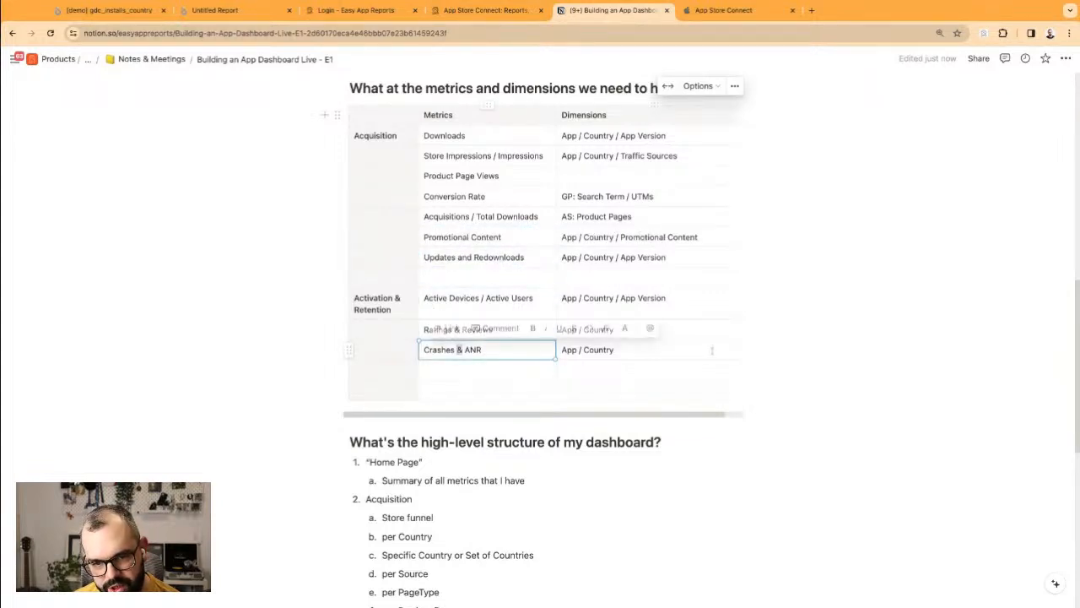
pyautogui.click(778, 89)
pyautogui.click(483, 10)
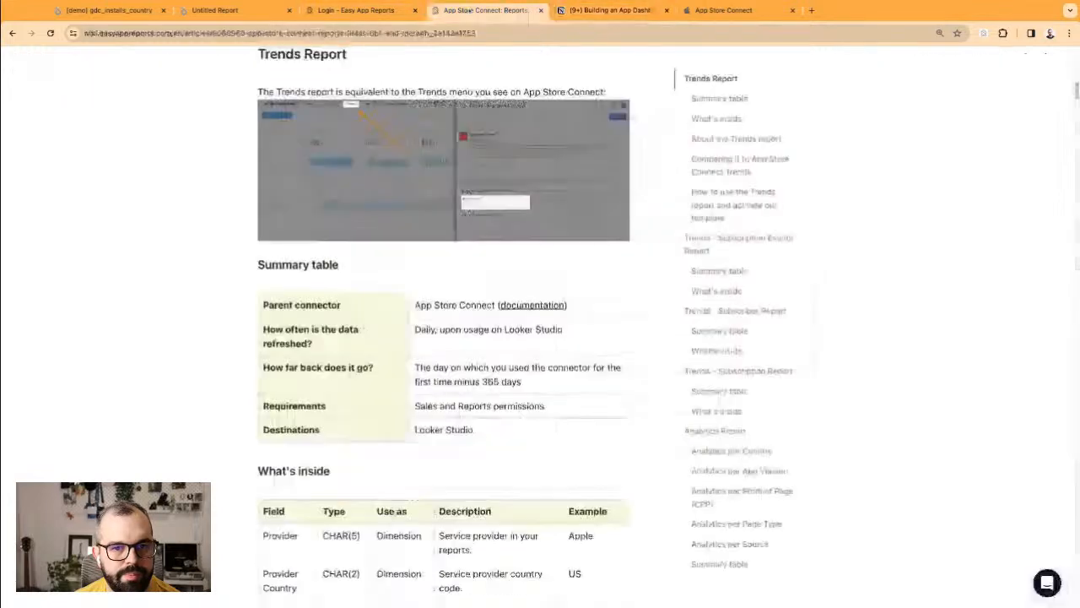
pyautogui.click(232, 12)
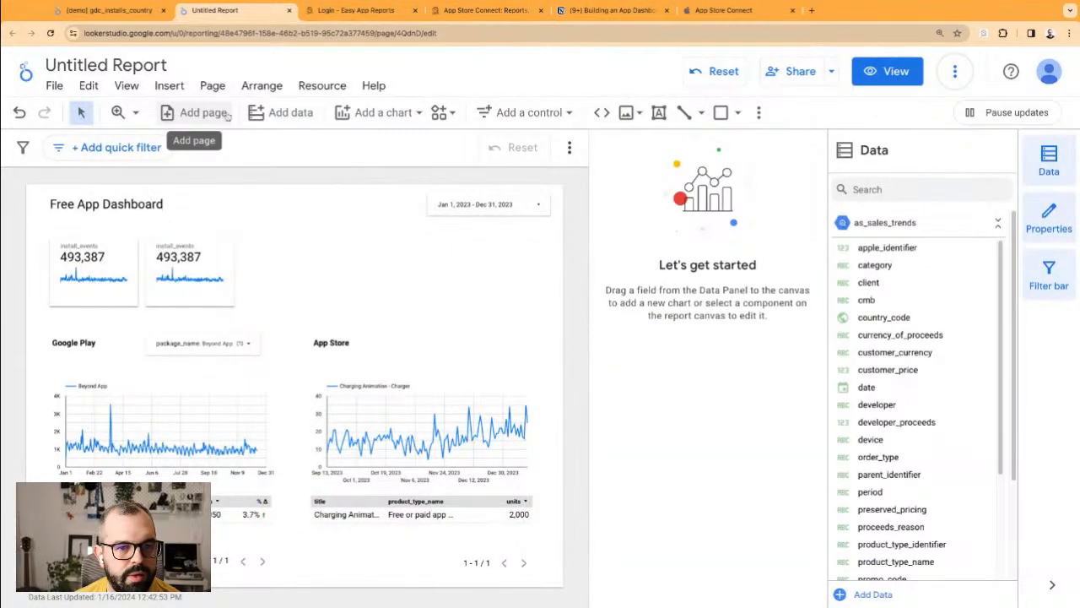
# Step: Set the report page to a custom canvas of 1420 × 1200 px
pyautogui.click(754, 115)
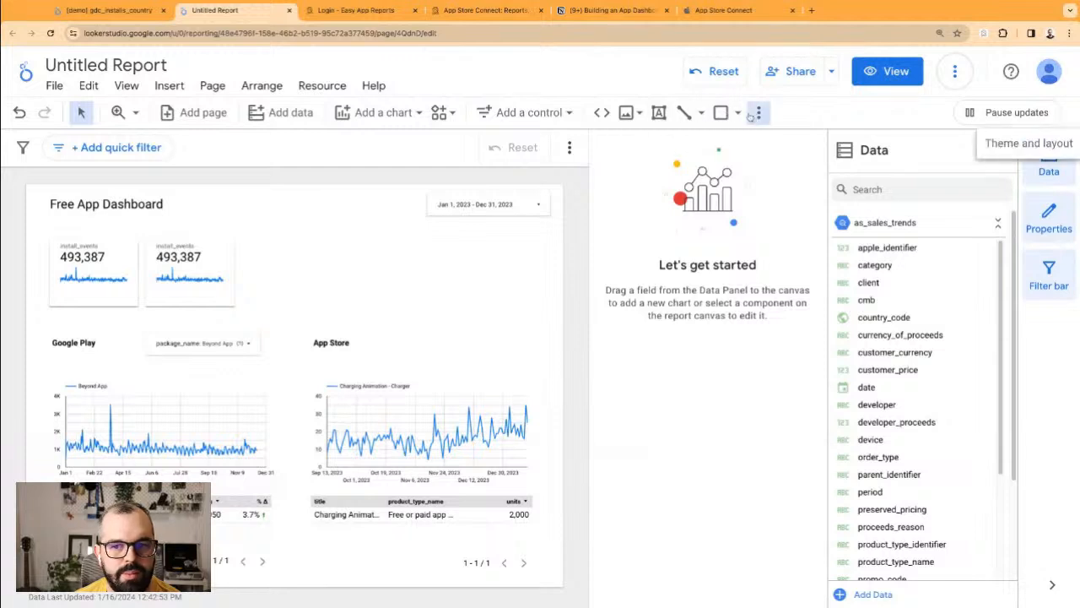
pyautogui.click(991, 145)
pyautogui.click(781, 183)
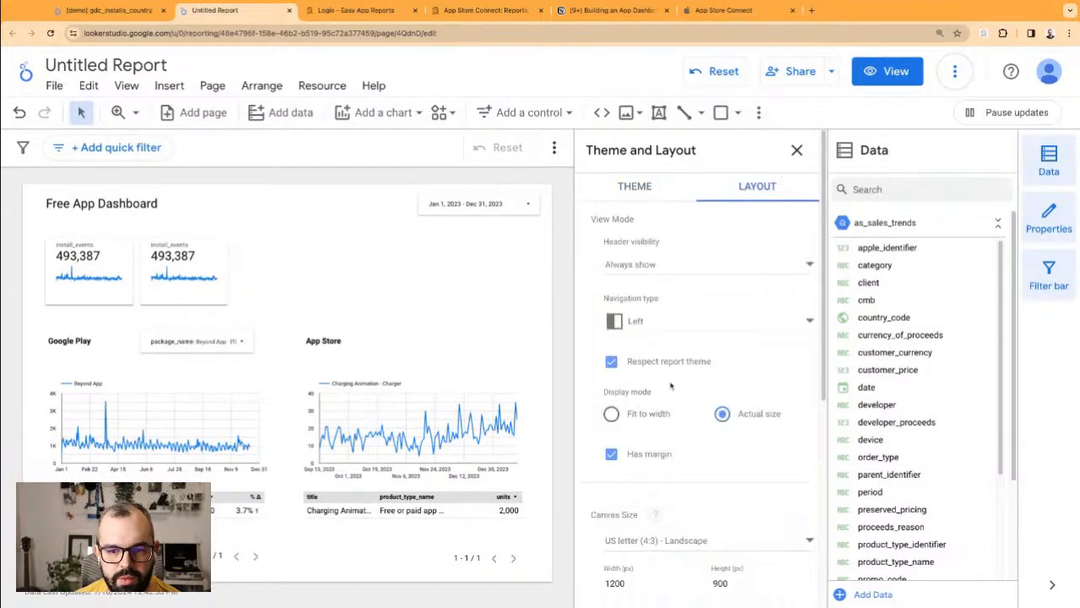
pyautogui.scroll(-3, 664, 413)
pyautogui.doubleClick(626, 399)
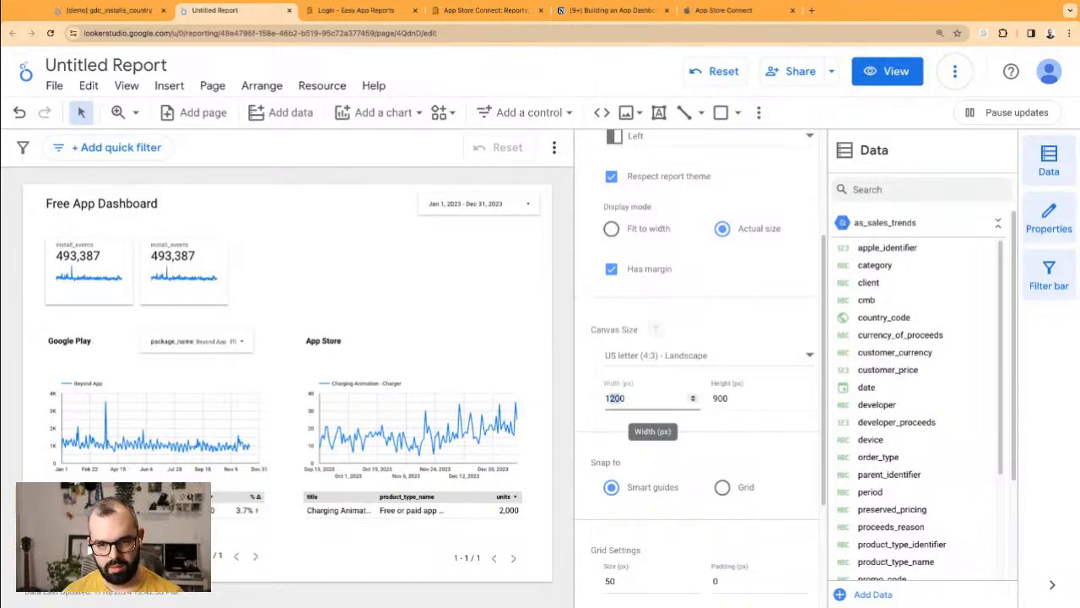
pyautogui.write('120')
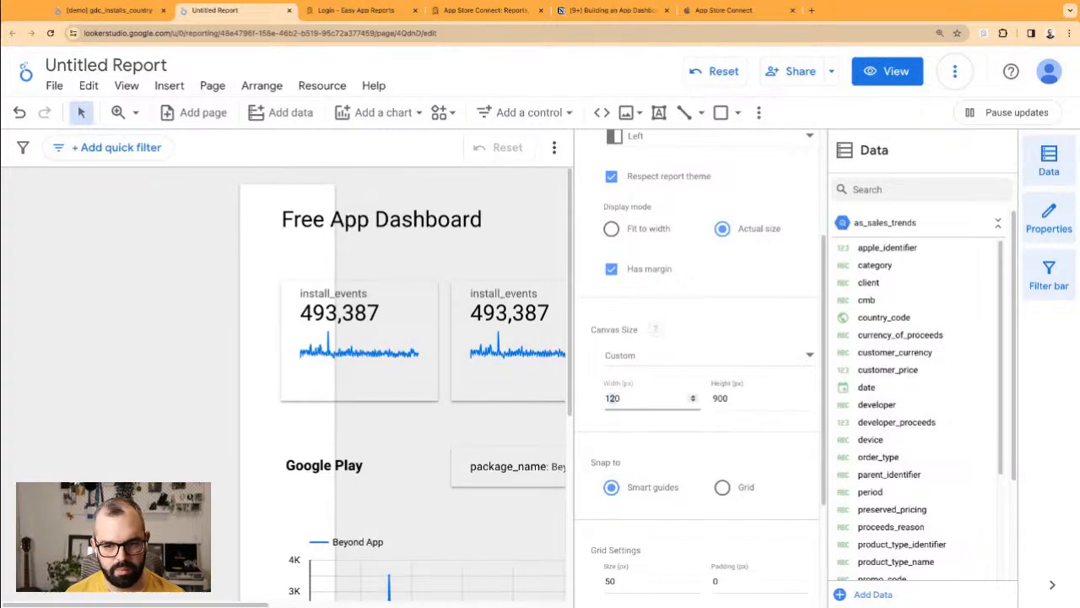
pyautogui.write('042')
pyautogui.press('Tab')
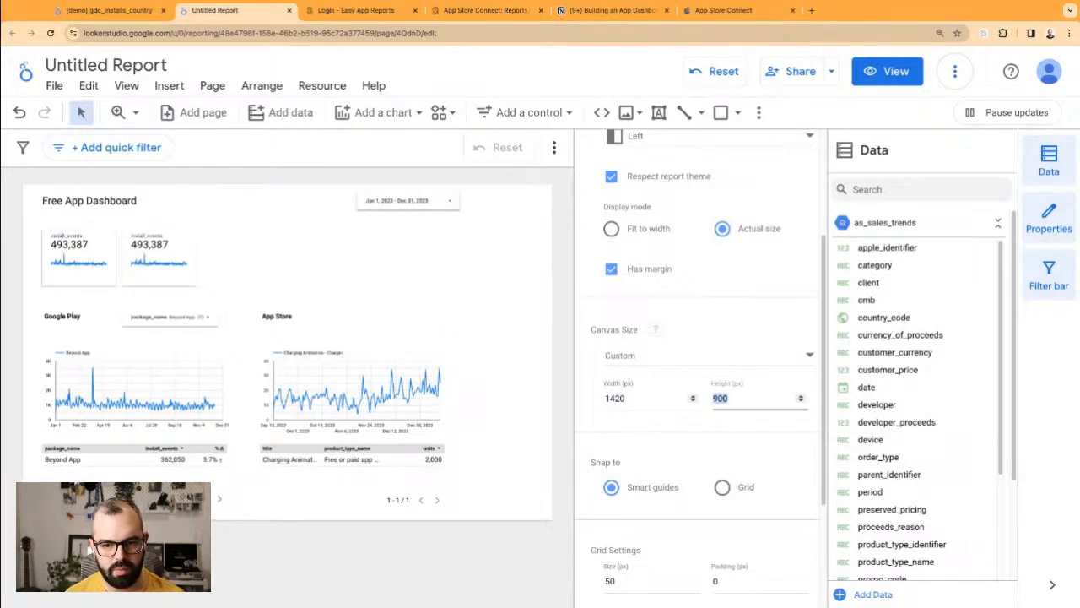
pyautogui.click(718, 399)
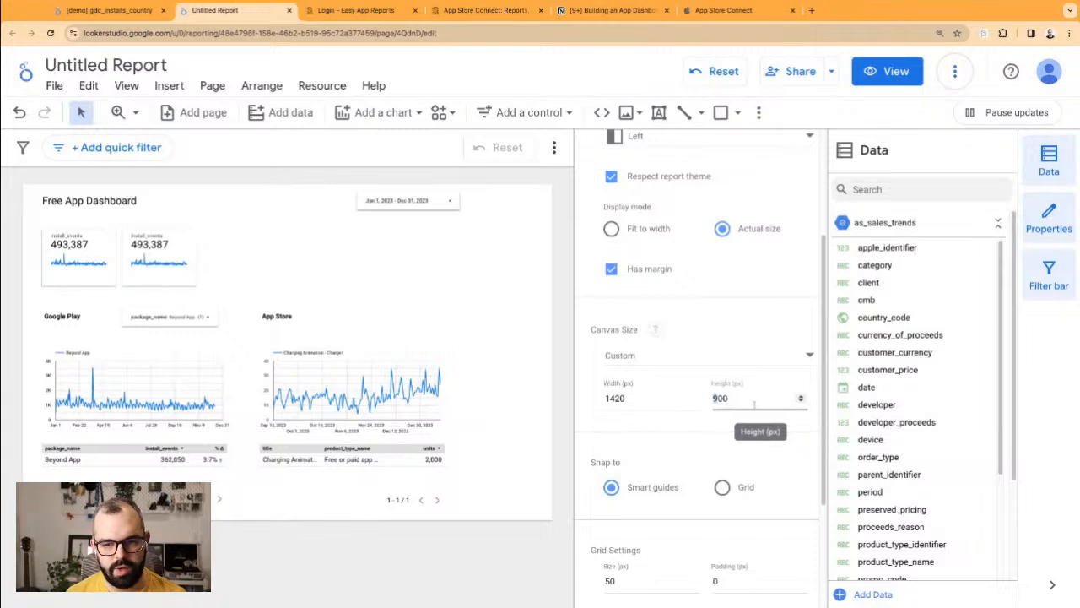
pyautogui.press('BackSpace')
pyautogui.write('120')
pyautogui.scroll(-3, 420, 400)
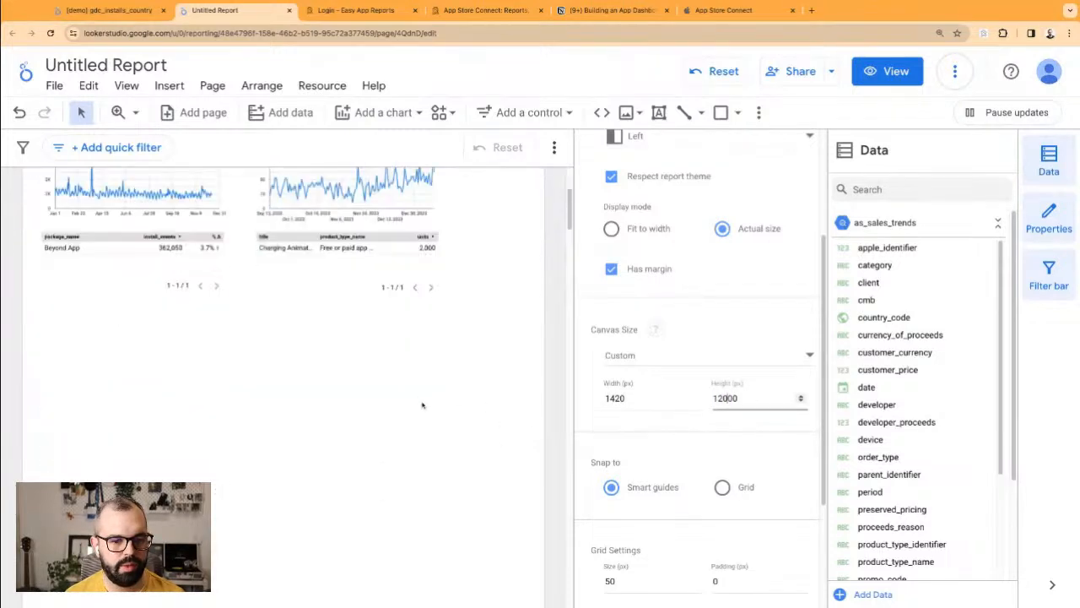
pyautogui.click(716, 398)
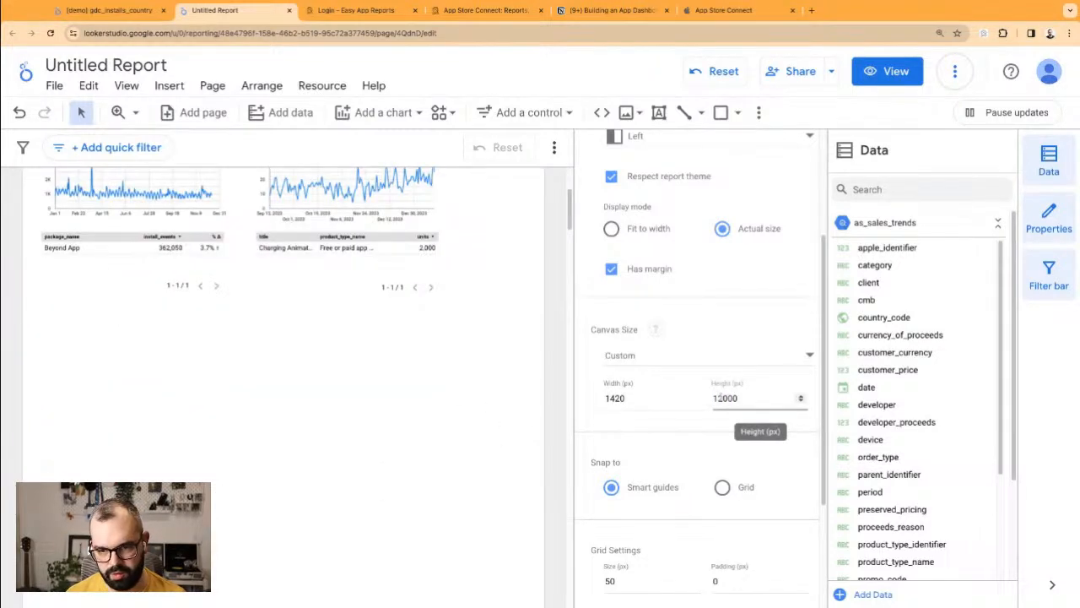
pyautogui.press('BackSpace')
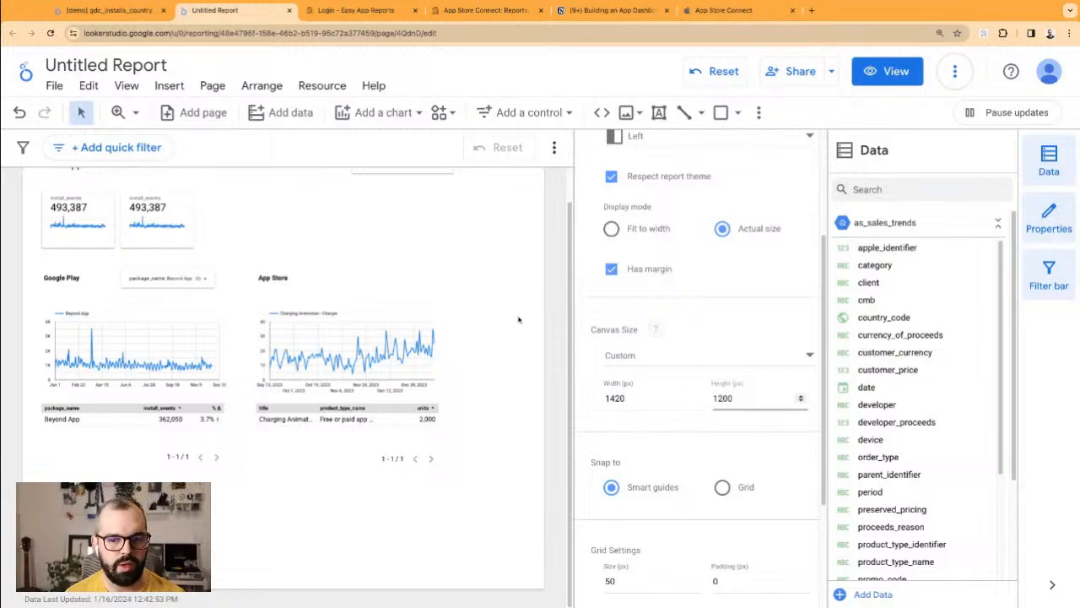
pyautogui.click(488, 323)
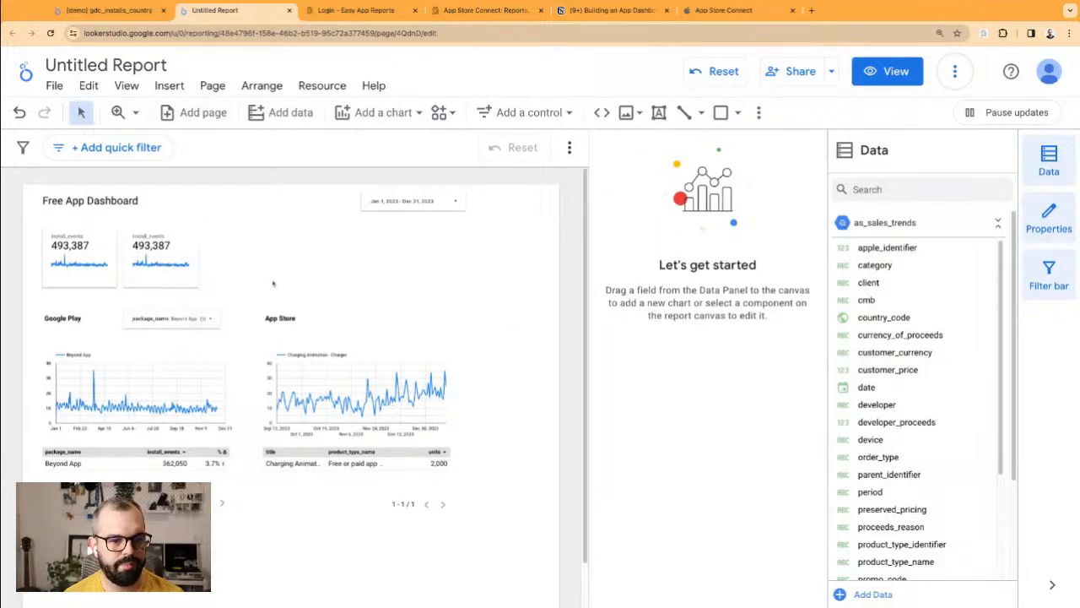
# Step: Move the App Store and Google Play sections into the right column, Google Play above App Store
pyautogui.moveTo(451, 567); pyautogui.dragTo(343, 432)
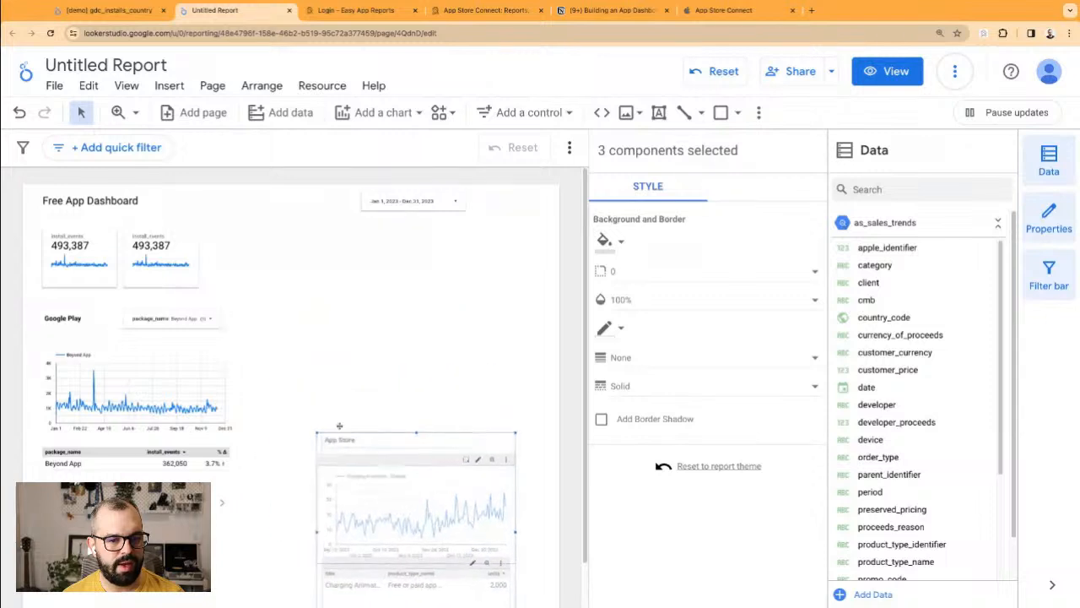
pyautogui.click(248, 537)
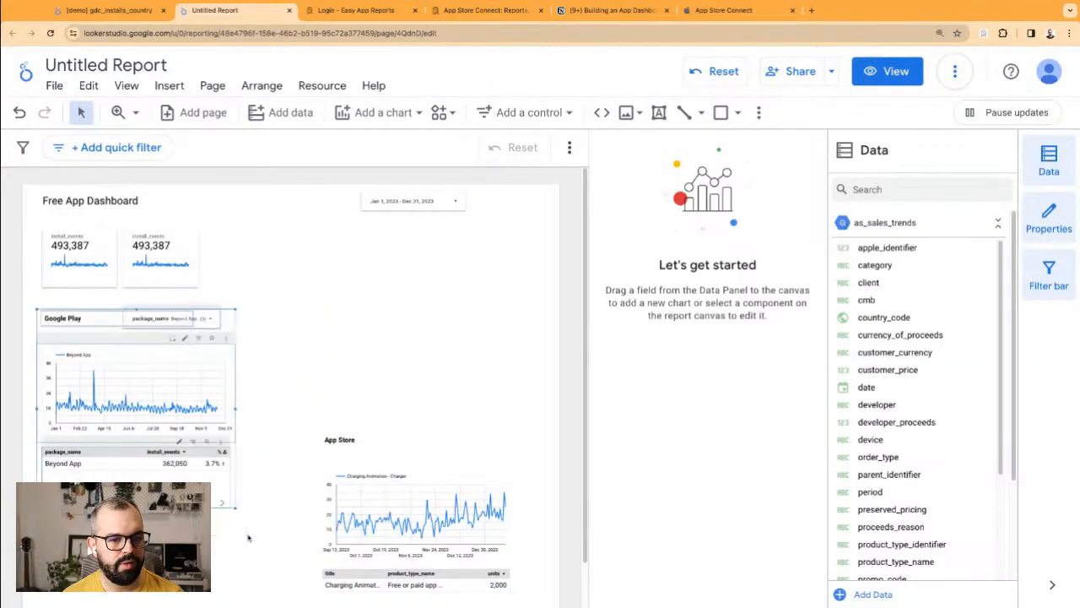
pyautogui.moveTo(248, 537); pyautogui.dragTo(35, 305)
pyautogui.moveTo(68, 356); pyautogui.dragTo(368, 273)
pyautogui.click(273, 309)
# Step: Switch the second scorecard's metric to uninstall_events, now reading 362,308
pyautogui.click(160, 252)
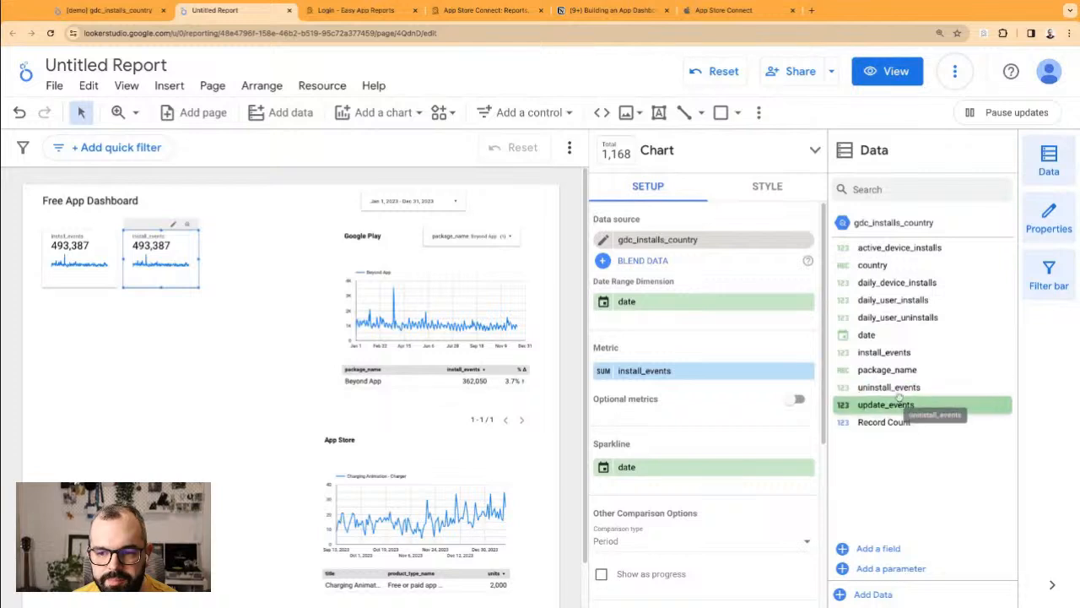
pyautogui.moveTo(891, 387); pyautogui.dragTo(700, 370)
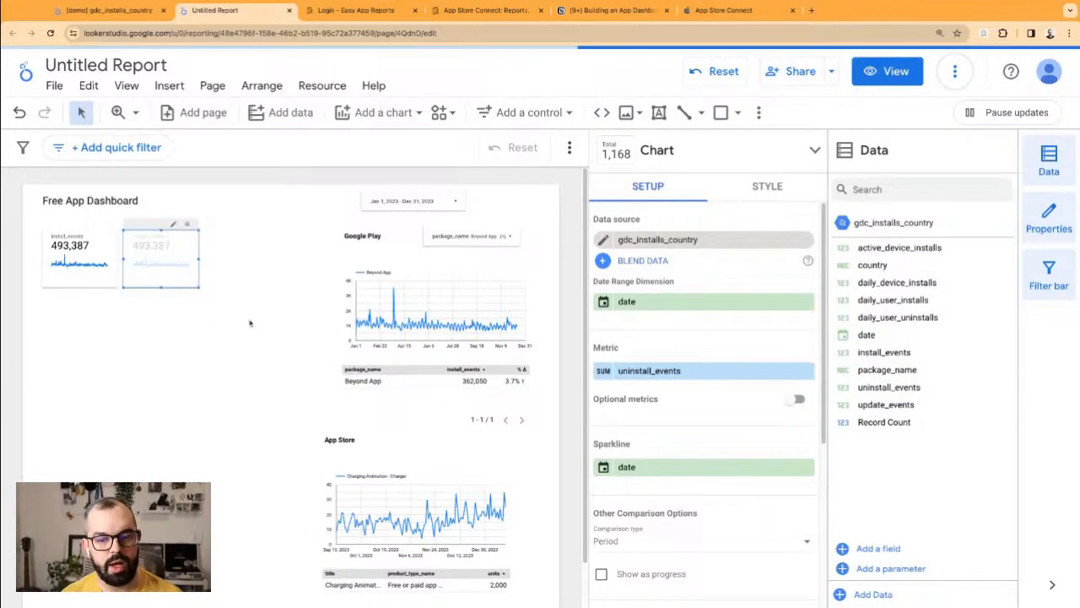
pyautogui.click(200, 353)
pyautogui.click(169, 282)
# Step: Place a new scorecard beside the second one and clear its data source
pyautogui.moveTo(169, 284); pyautogui.dragTo(246, 284)
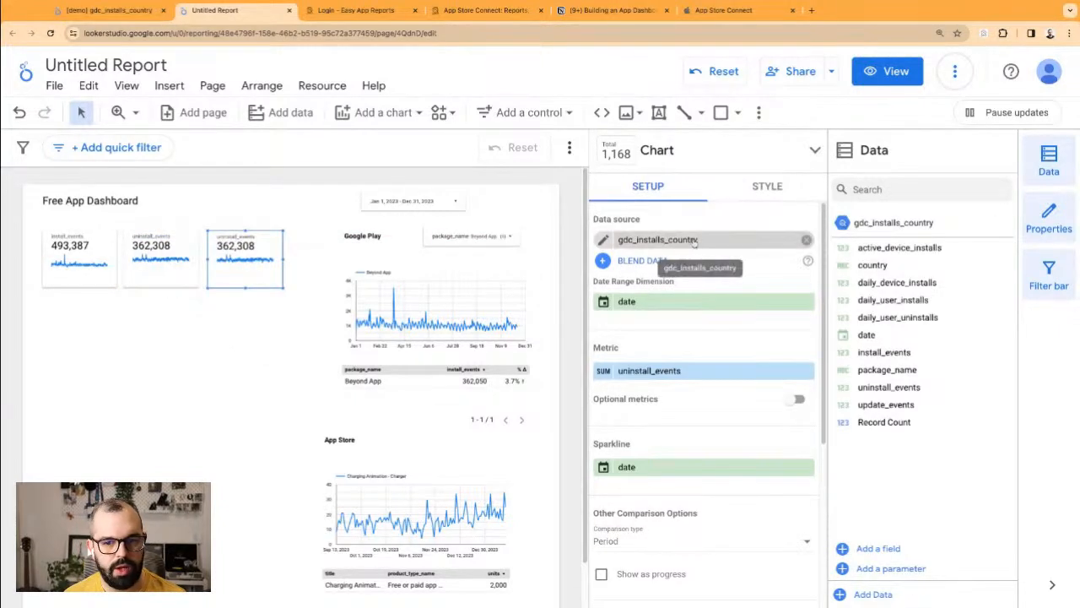
pyautogui.click(806, 241)
pyautogui.click(718, 243)
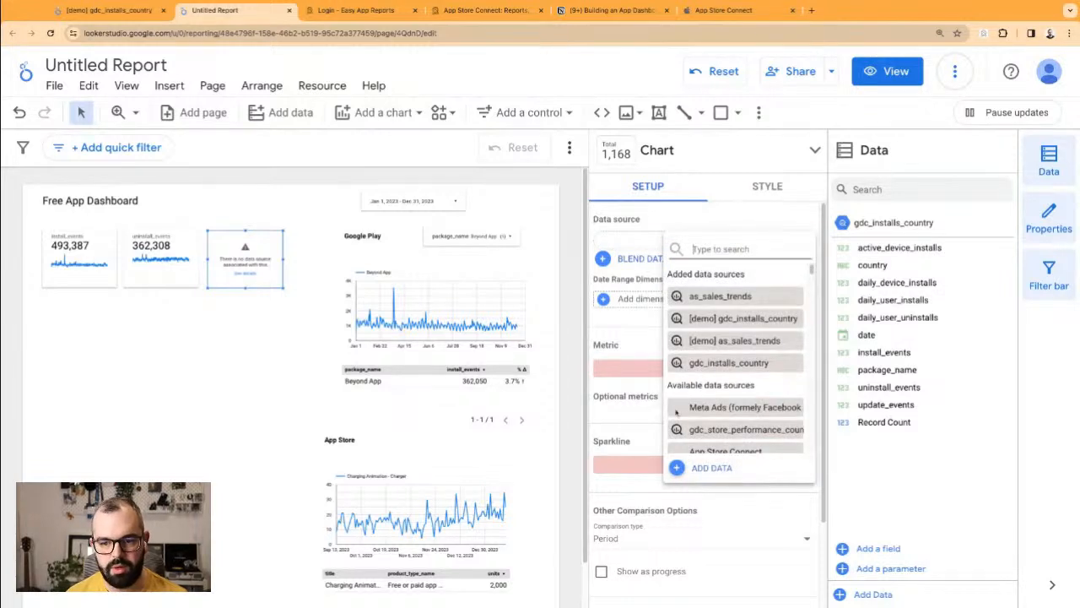
pyautogui.click(712, 470)
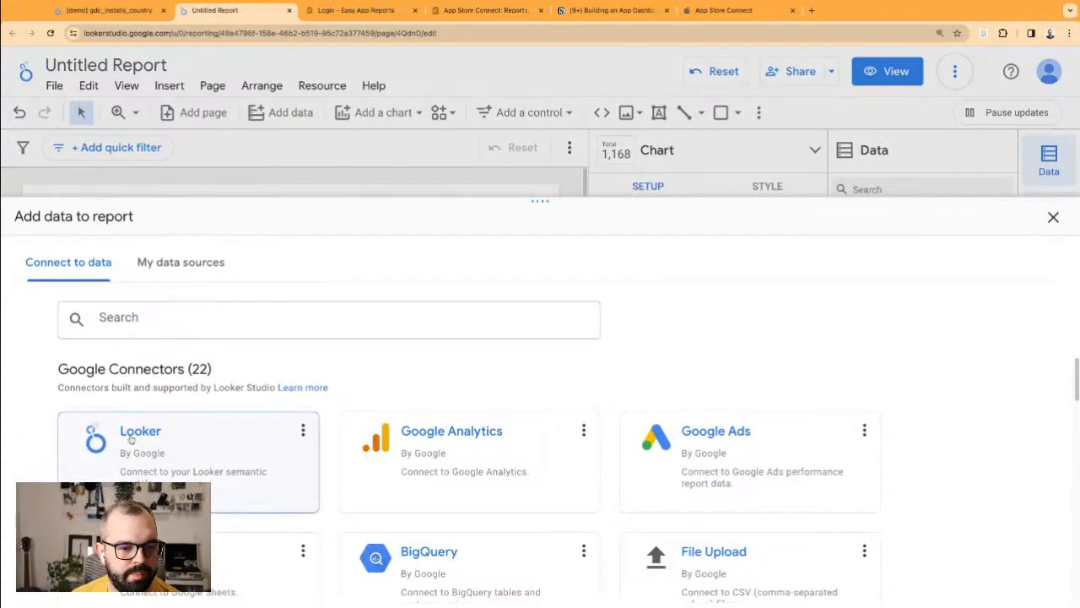
# Step: Connect the BigQuery table demo_data › gdc_store_performance_utm to the new scorecard
pyautogui.click(126, 434)
pyautogui.click(29, 218)
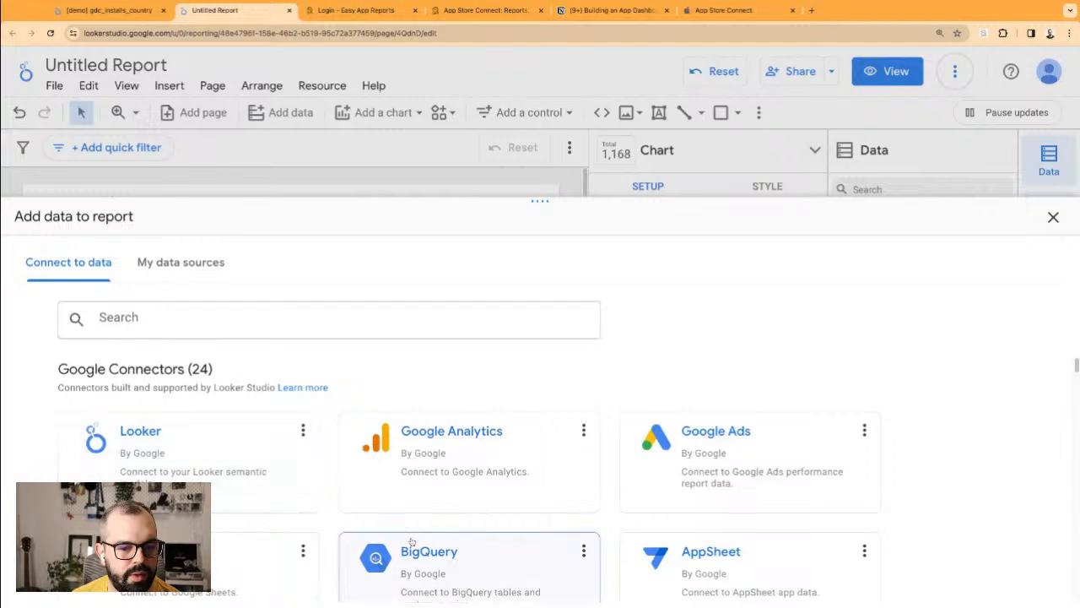
pyautogui.click(411, 550)
pyautogui.click(253, 491)
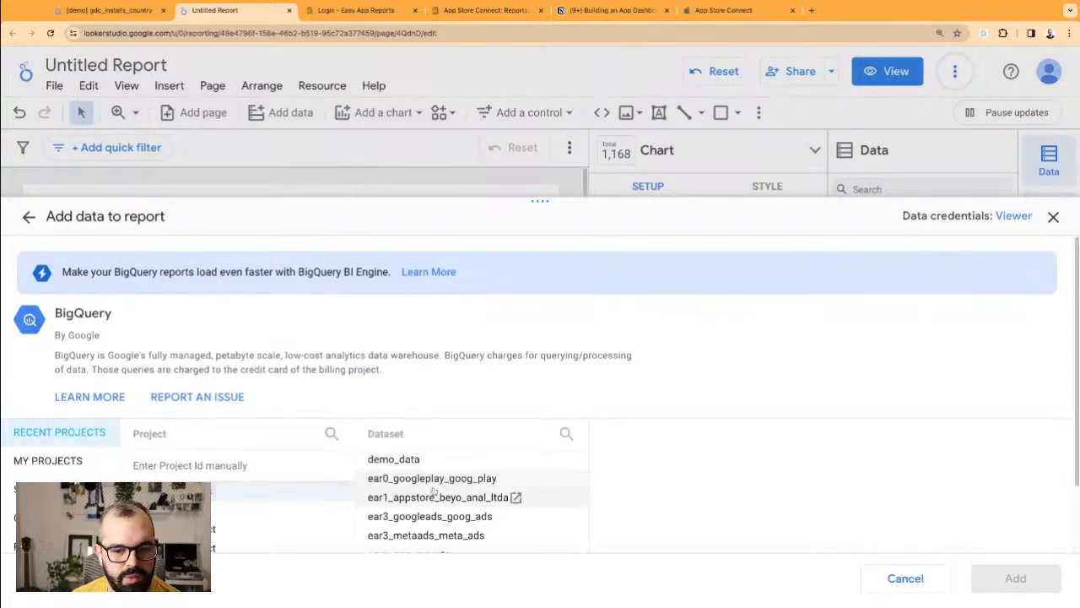
pyautogui.click(439, 459)
pyautogui.scroll(-8, 722, 515)
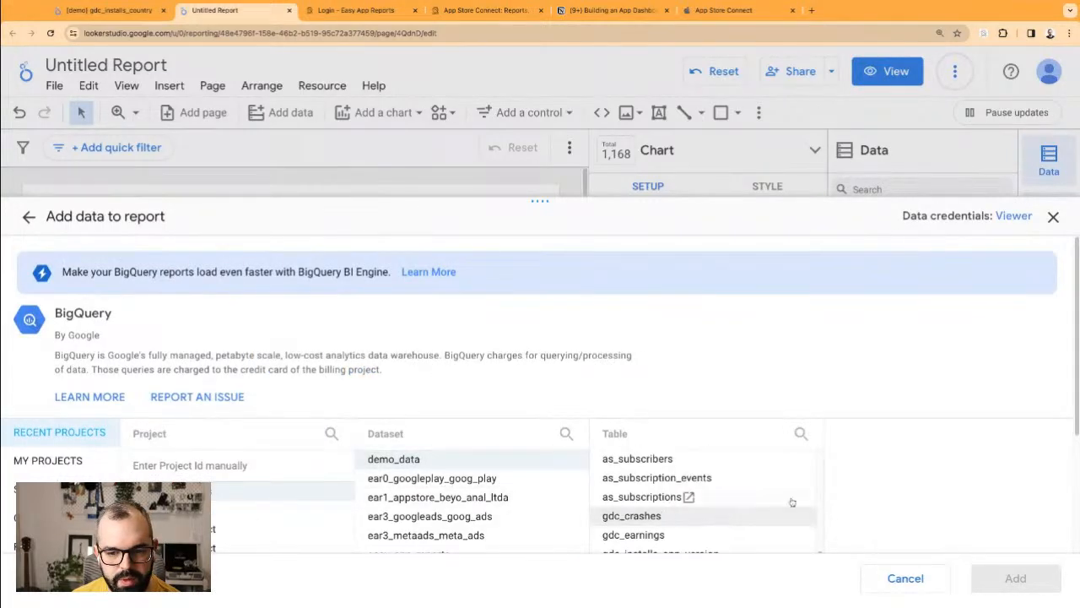
pyautogui.click(676, 525)
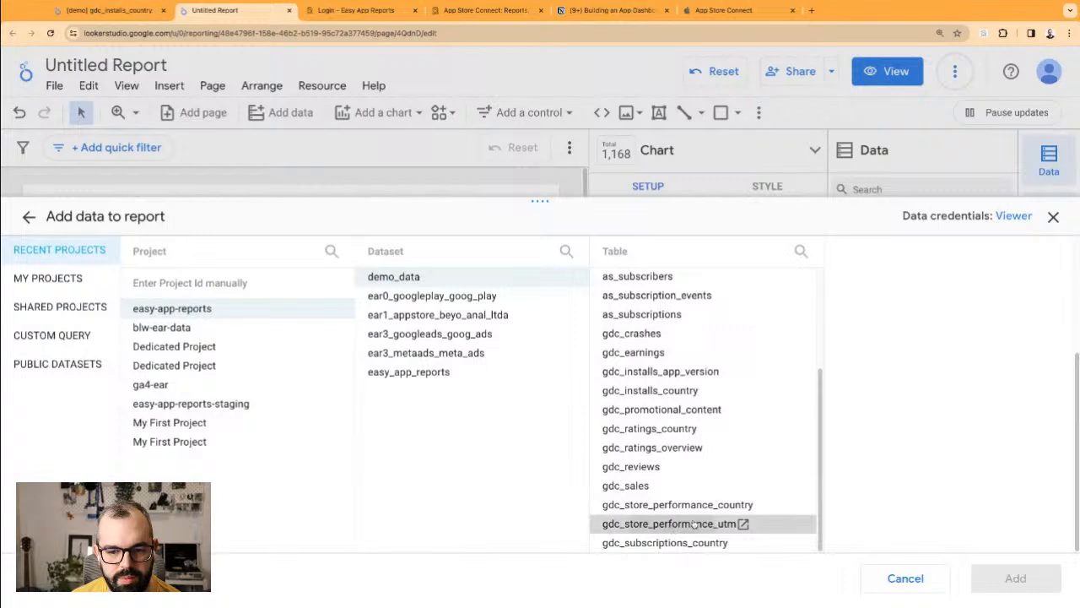
pyautogui.click(995, 580)
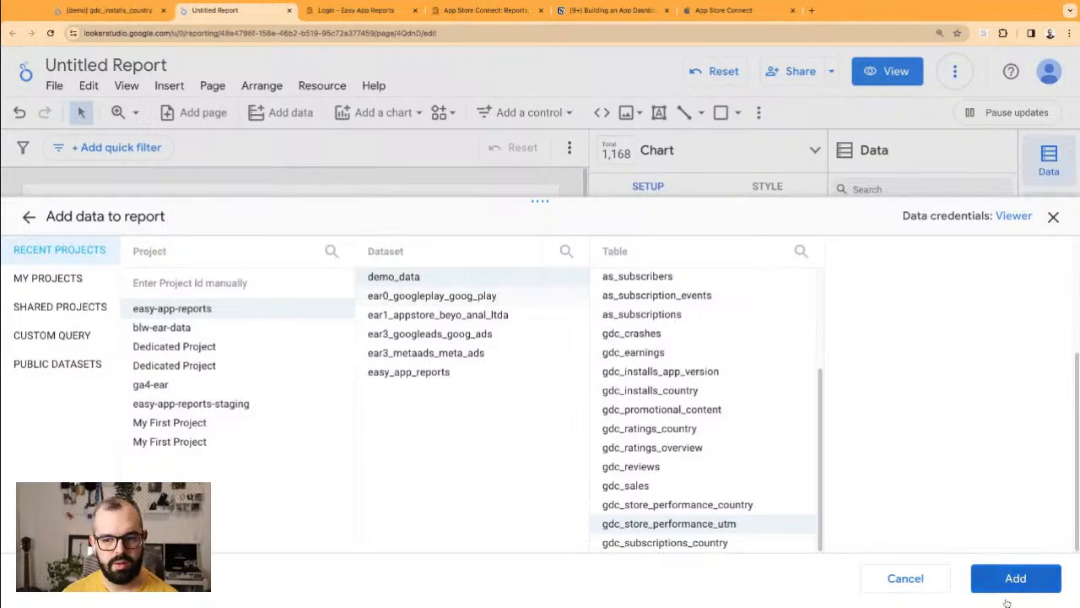
pyautogui.click(1015, 579)
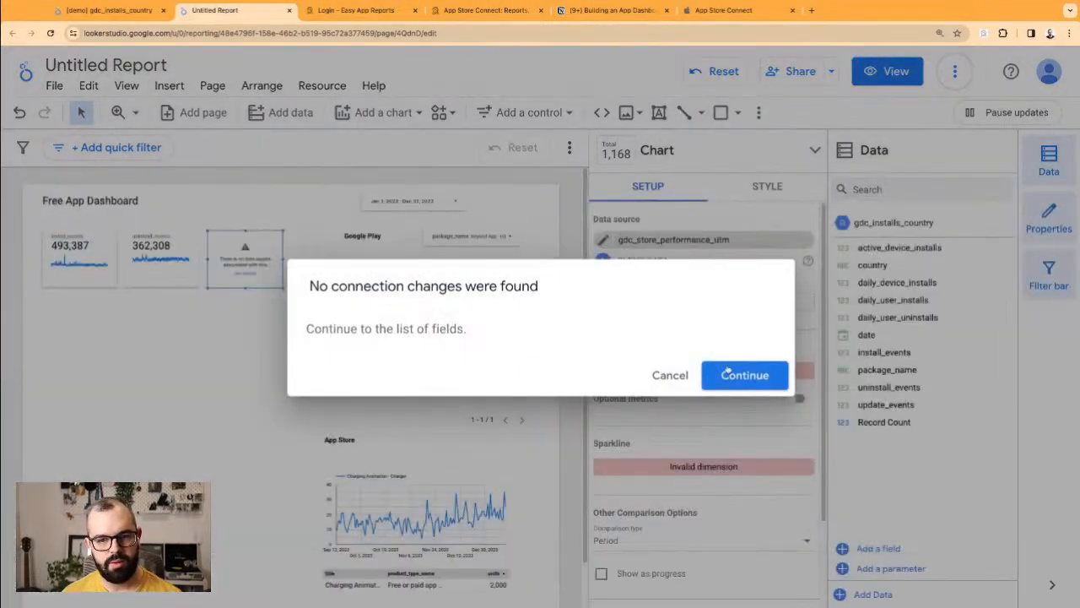
pyautogui.click(743, 374)
# Step: Move the new scorecard under the 493,387 card and set its date range dimension to date
pyautogui.moveTo(268, 243); pyautogui.dragTo(103, 294)
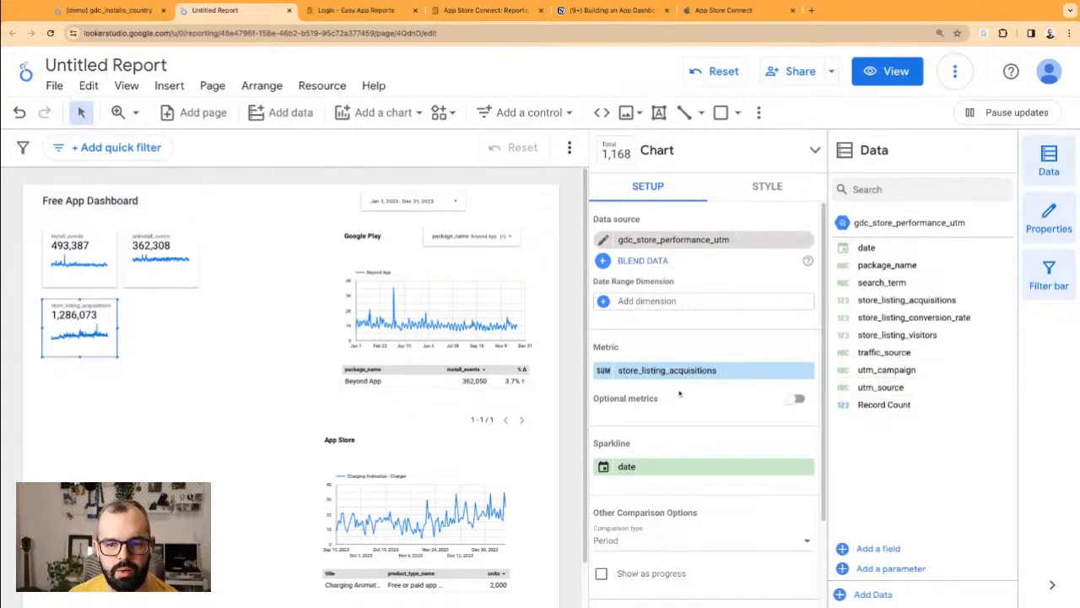
pyautogui.click(648, 301)
pyautogui.click(694, 355)
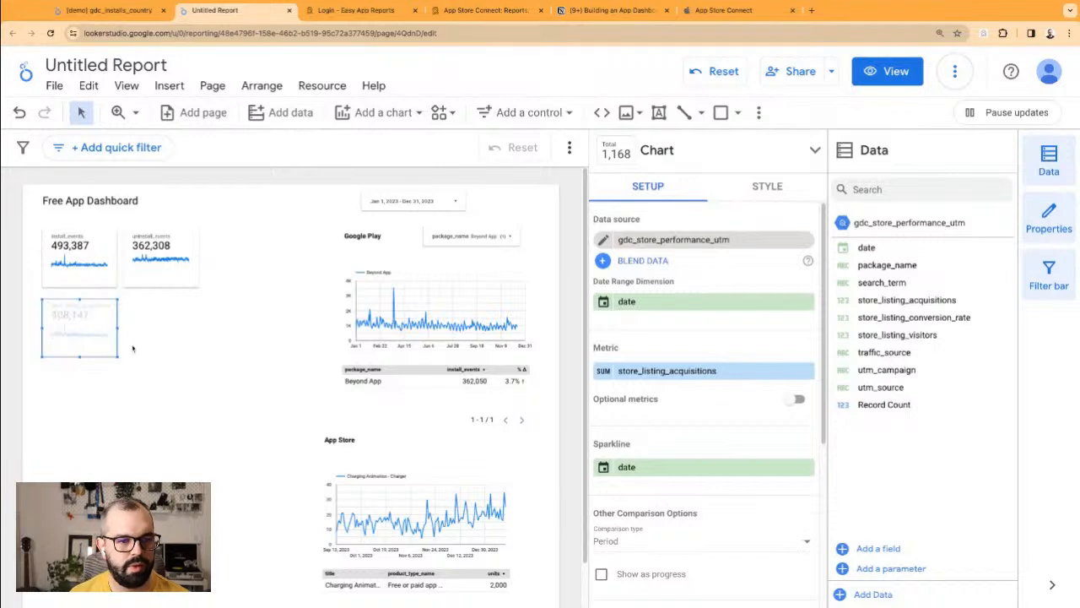
# Step: Duplicate the acquisitions scorecard twice to form a row of three cards
pyautogui.moveTo(87, 331); pyautogui.dragTo(256, 328)
pyautogui.press('super+v')
pyautogui.moveTo(254, 332)
pyautogui.mouseDown()
pyautogui.moveTo(153, 319)
pyautogui.moveTo(164, 321)
pyautogui.moveTo(89, 328)
pyautogui.moveTo(174, 324)
pyautogui.mouseUp()
pyautogui.press('super+v')
# Step: Make the left card show store_listing_visitors and the middle card store_listing_conversion_rate
pyautogui.click(89, 337)
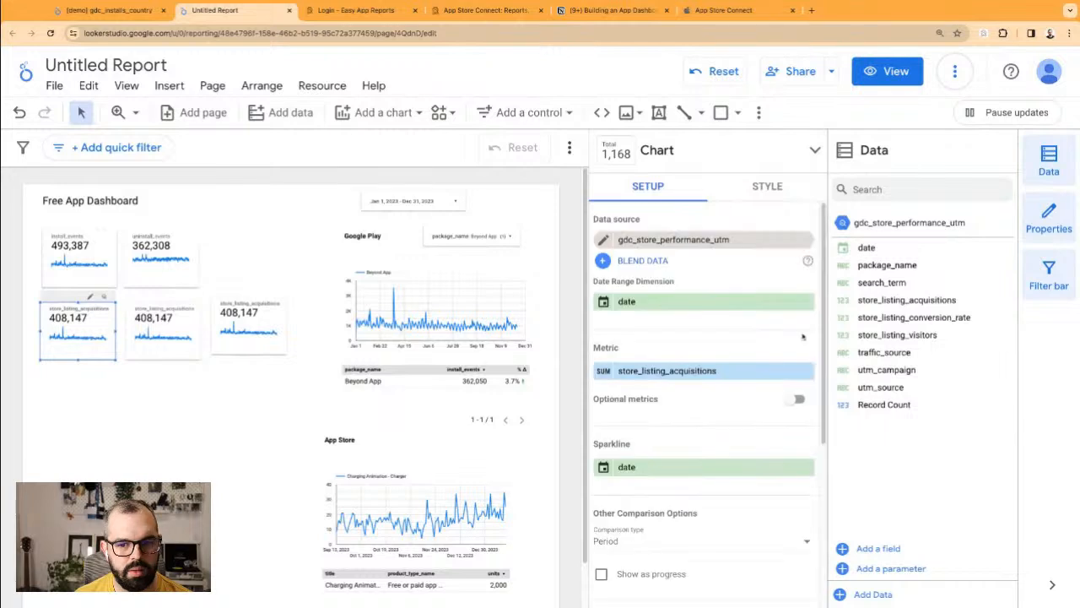
pyautogui.moveTo(897, 335); pyautogui.dragTo(704, 371)
pyautogui.click(156, 337)
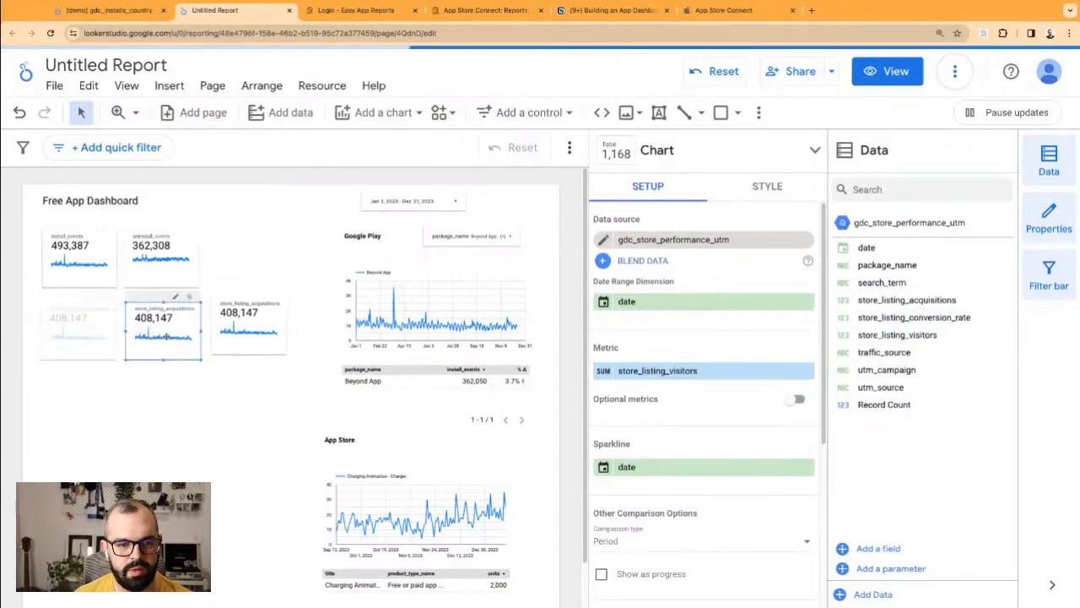
pyautogui.moveTo(891, 319); pyautogui.dragTo(717, 371)
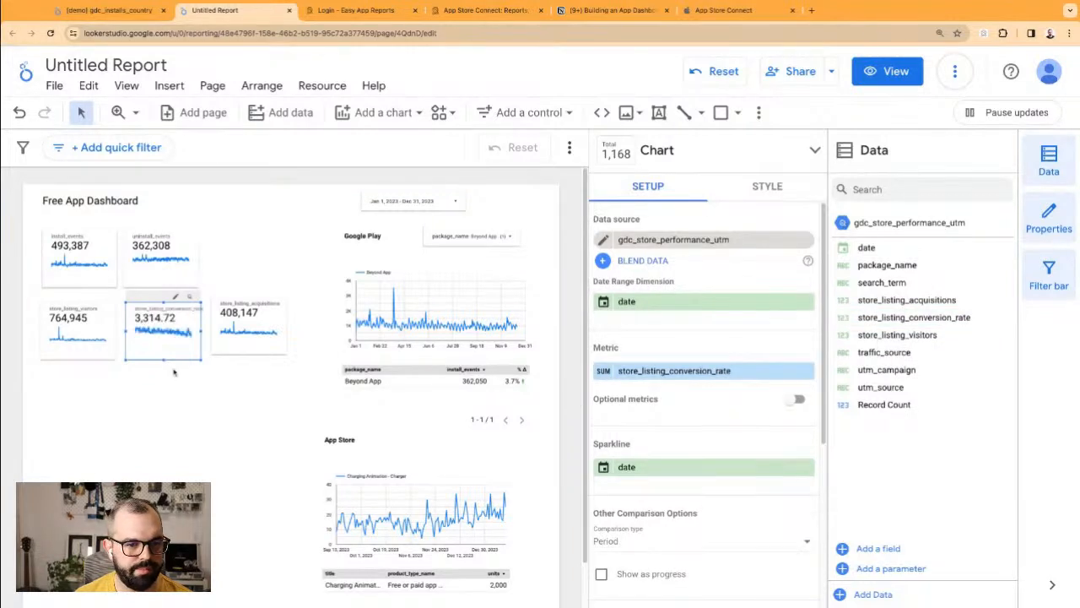
# Step: Average the conversion rate as a percent, reading 52.03%, and widen that card
pyautogui.click(611, 371)
pyautogui.click(541, 350)
pyautogui.click(247, 387)
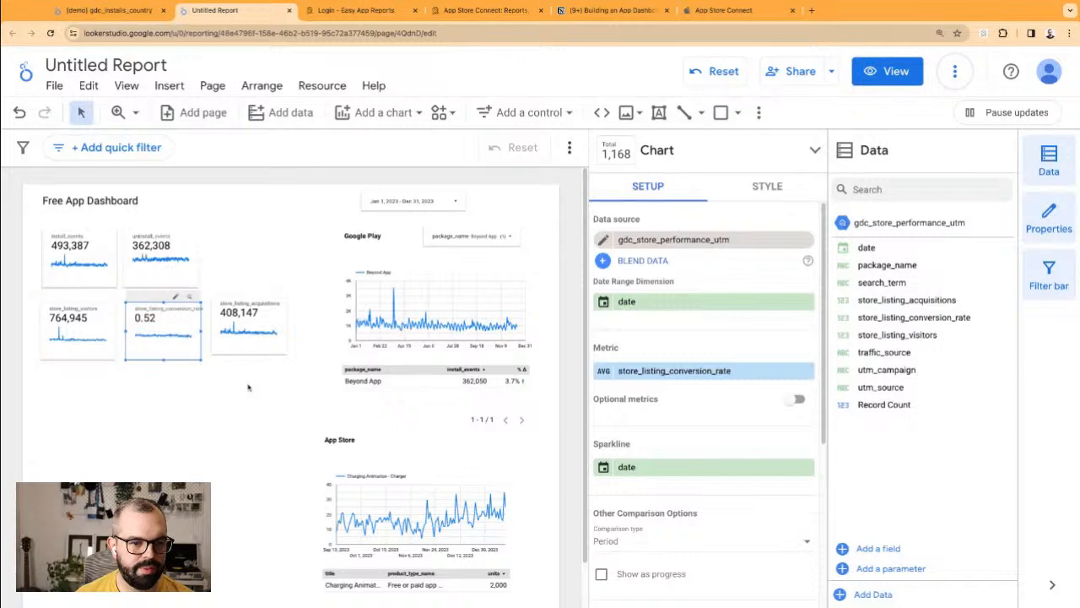
pyautogui.click(667, 371)
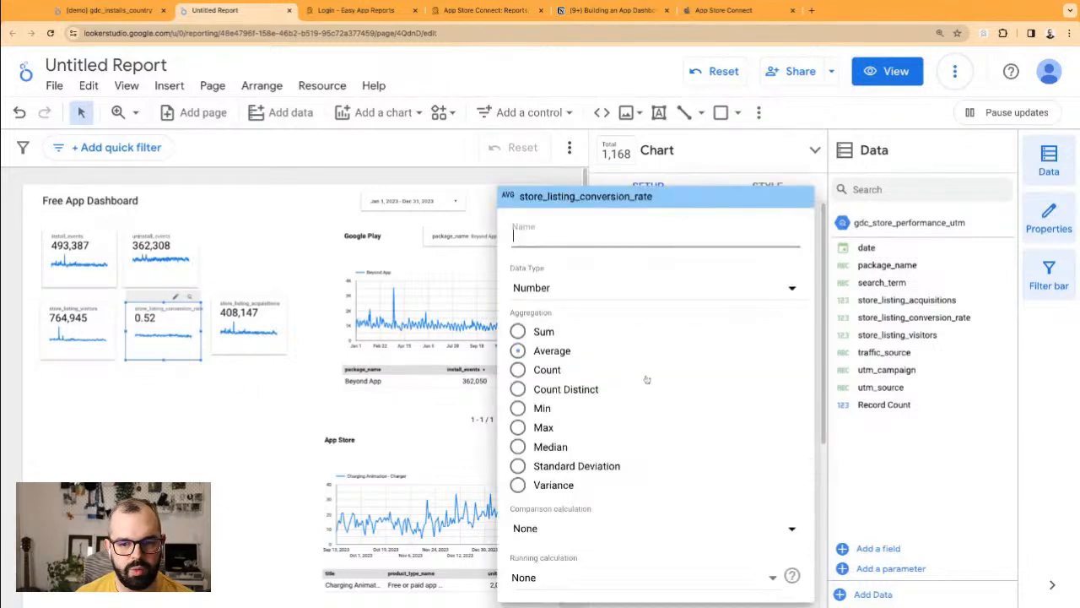
pyautogui.click(628, 296)
pyautogui.moveTo(734, 302)
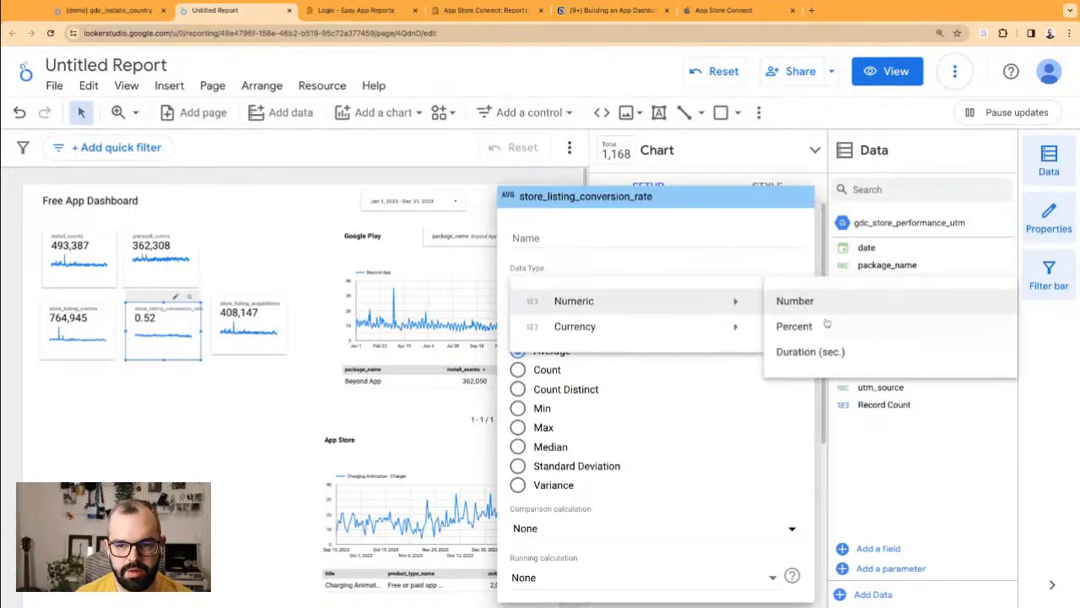
pyautogui.click(824, 327)
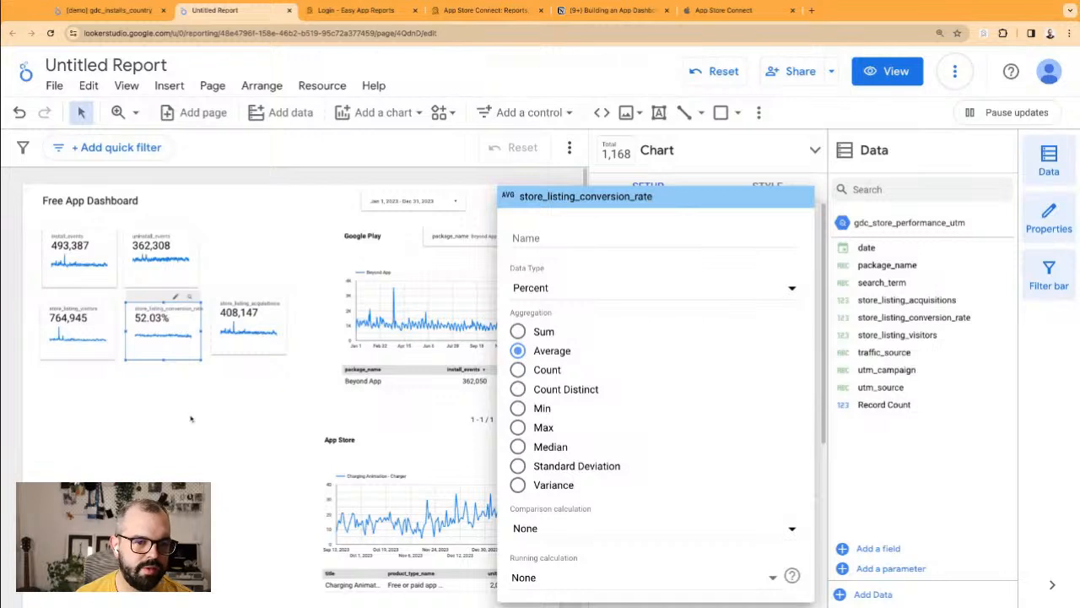
pyautogui.click(190, 418)
pyautogui.moveTo(201, 333); pyautogui.dragTo(264, 318)
# Step: Give the three store listing scorecards a new sparkline colour
pyautogui.click(169, 403)
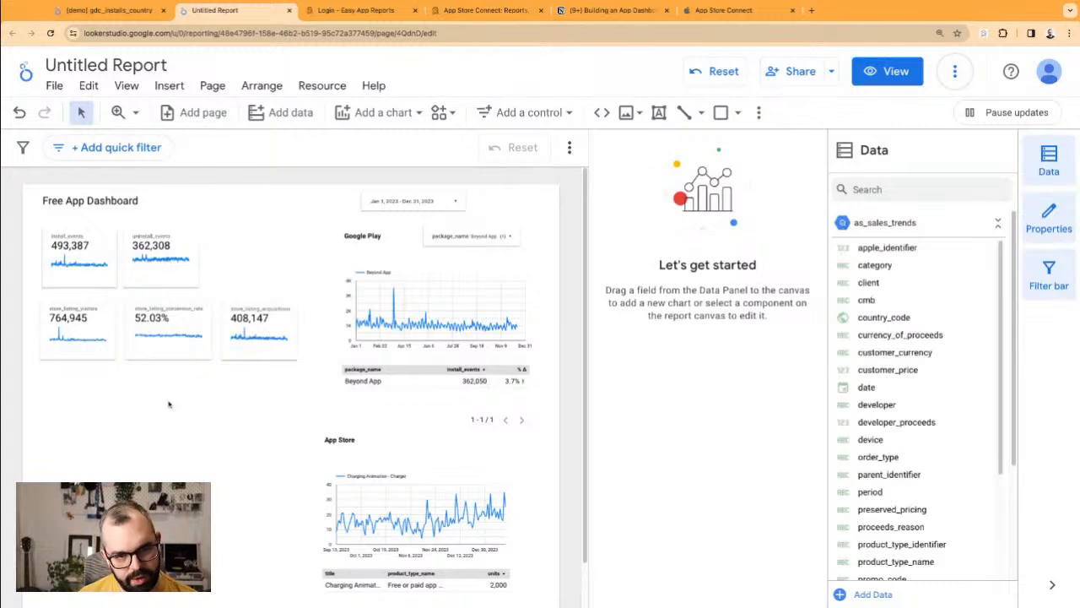
pyautogui.moveTo(32, 297); pyautogui.dragTo(265, 382)
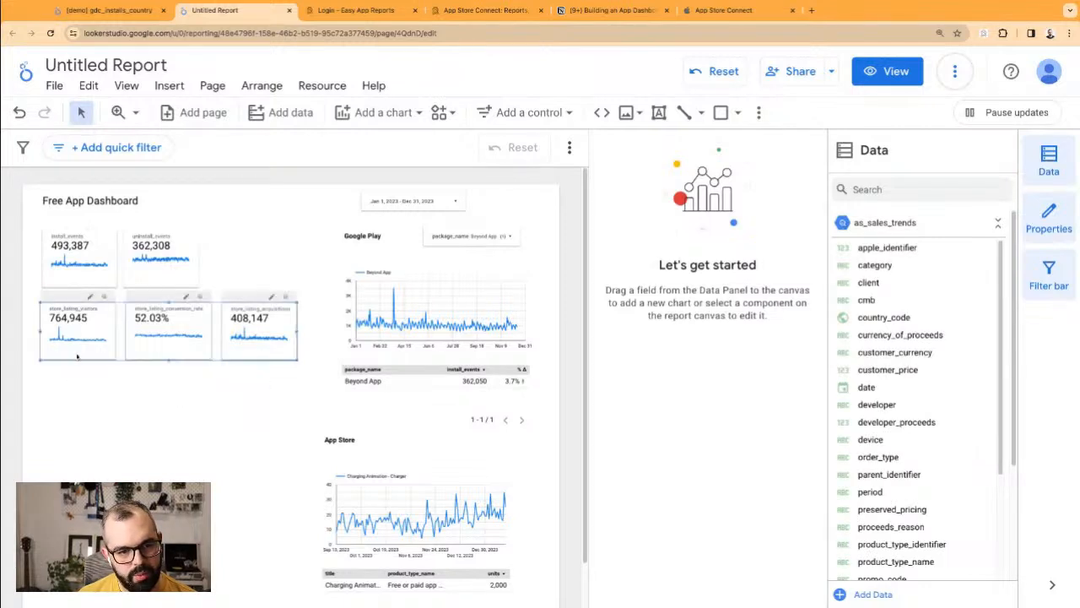
pyautogui.click(767, 186)
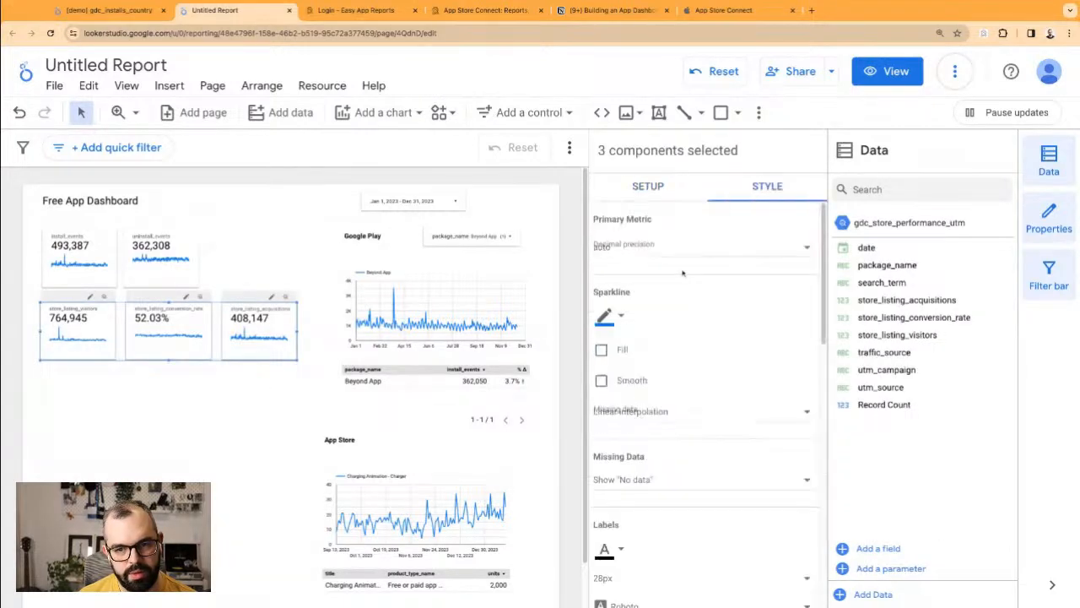
pyautogui.click(609, 318)
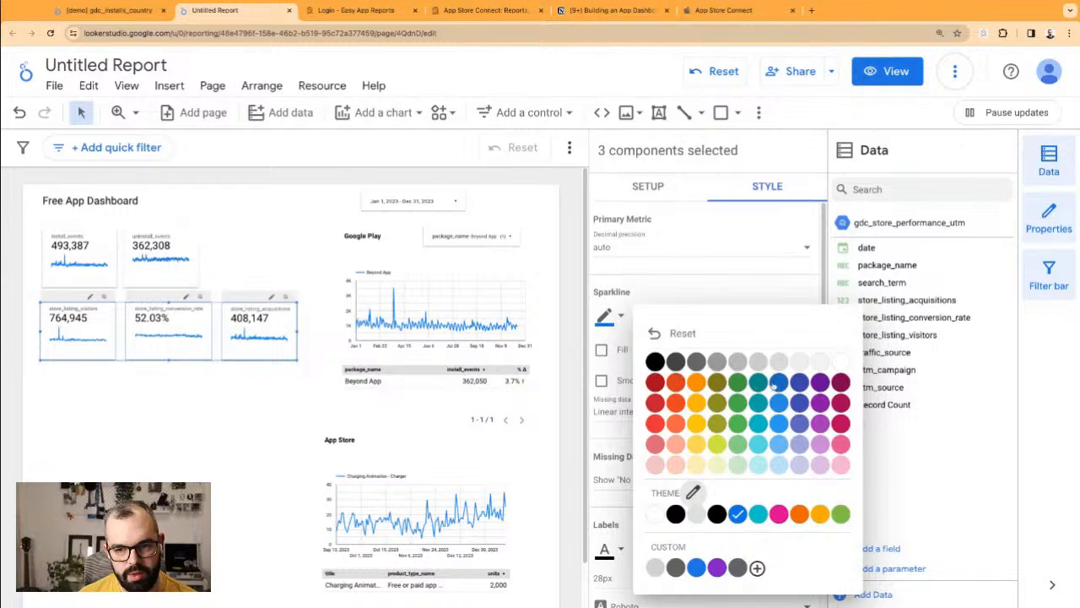
pyautogui.click(799, 383)
pyautogui.click(239, 412)
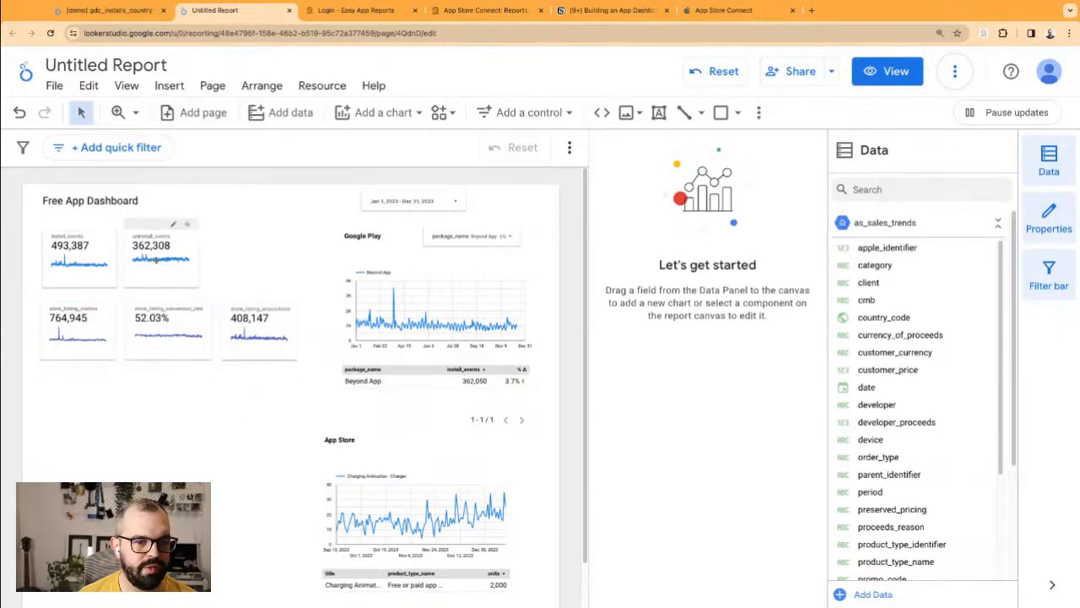
# Step: Duplicate the three store listing scorecards into a third row below
pyautogui.moveTo(257, 403); pyautogui.dragTo(89, 338)
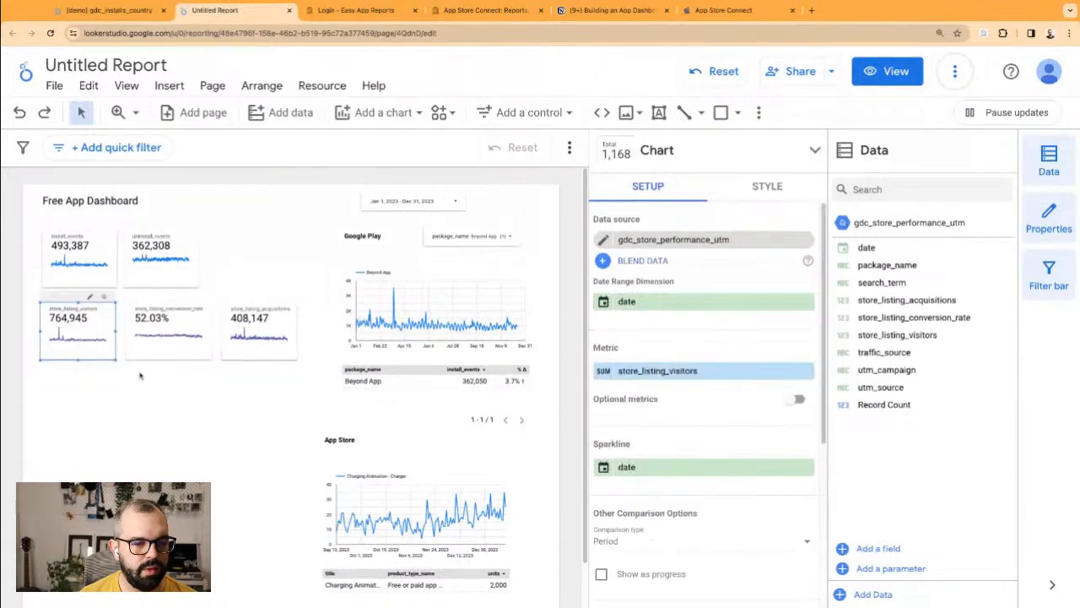
pyautogui.press('super+v')
pyautogui.moveTo(87, 341)
pyautogui.mouseDown()
pyautogui.moveTo(78, 405)
pyautogui.moveTo(86, 339)
pyautogui.mouseUp()
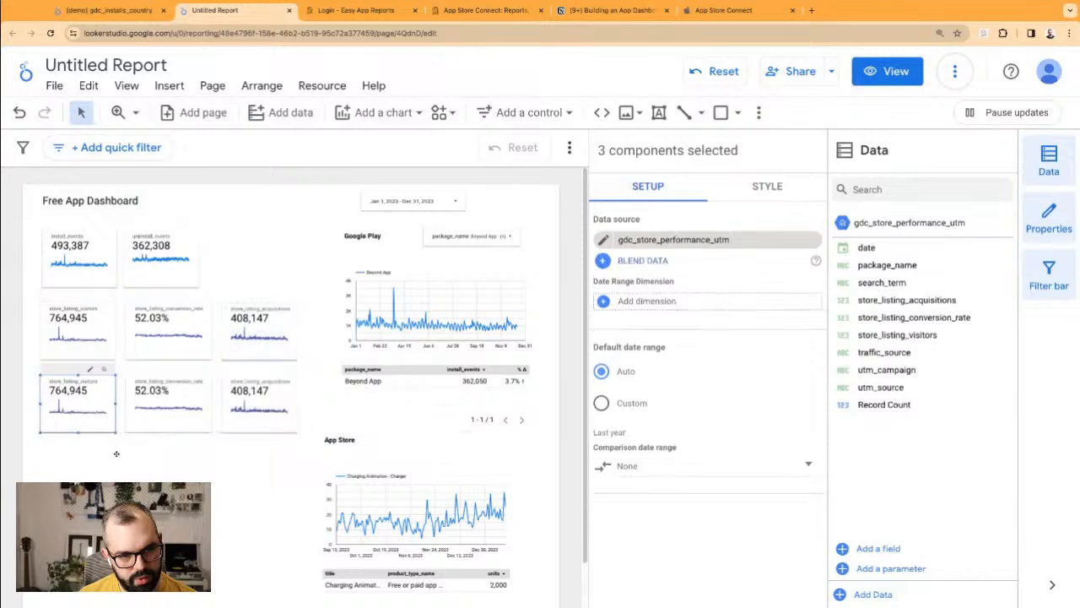
pyautogui.click(208, 465)
pyautogui.moveTo(259, 463); pyautogui.dragTo(65, 413)
# Step: Remove the third row's left scorecard data source and start adding new data
pyautogui.click(67, 412)
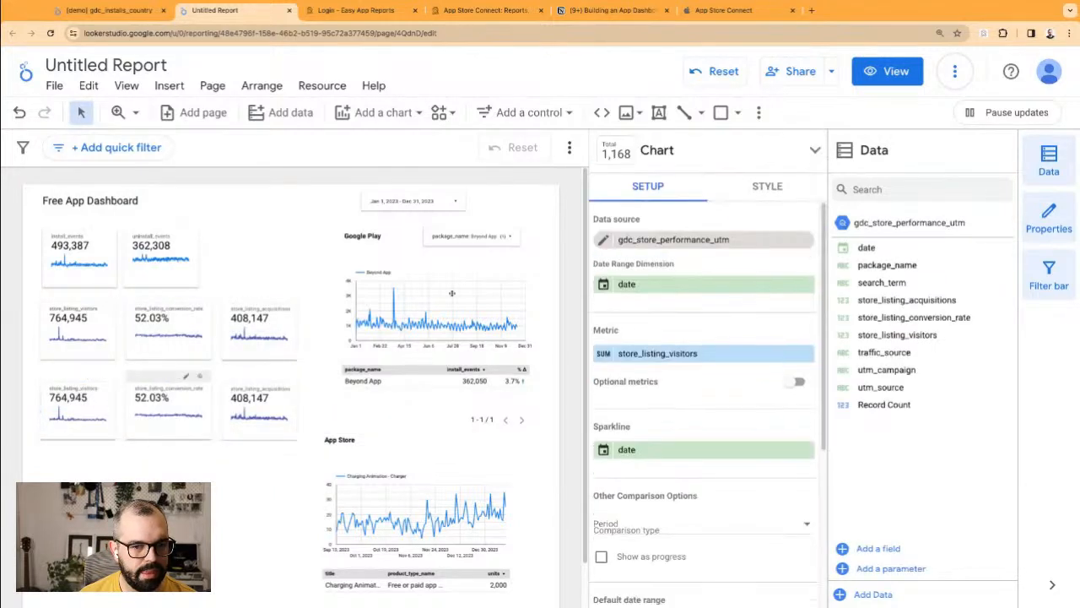
pyautogui.click(77, 417)
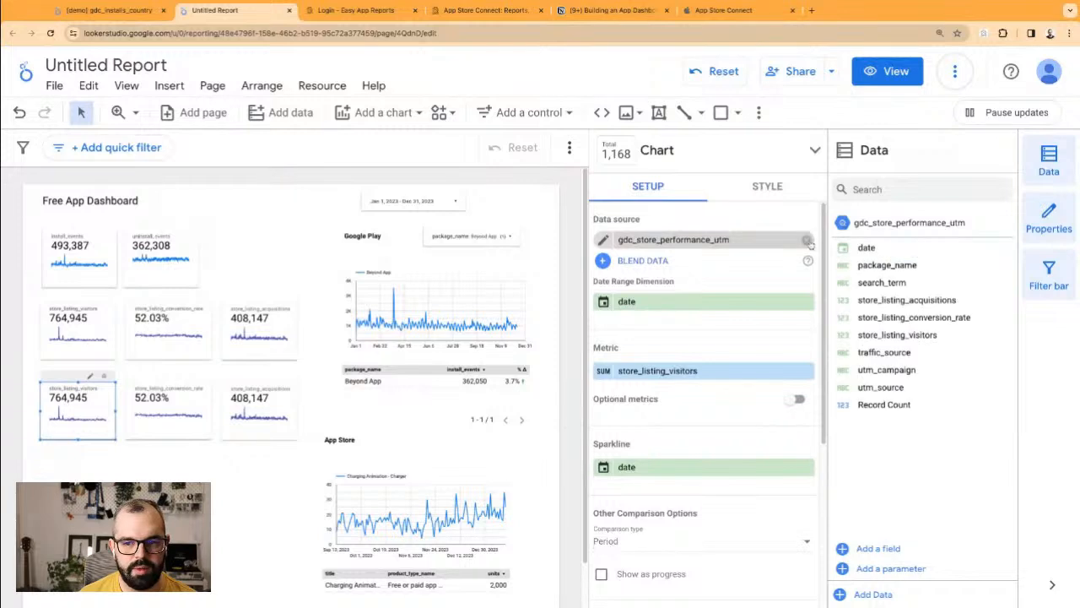
pyautogui.click(811, 243)
pyautogui.click(761, 246)
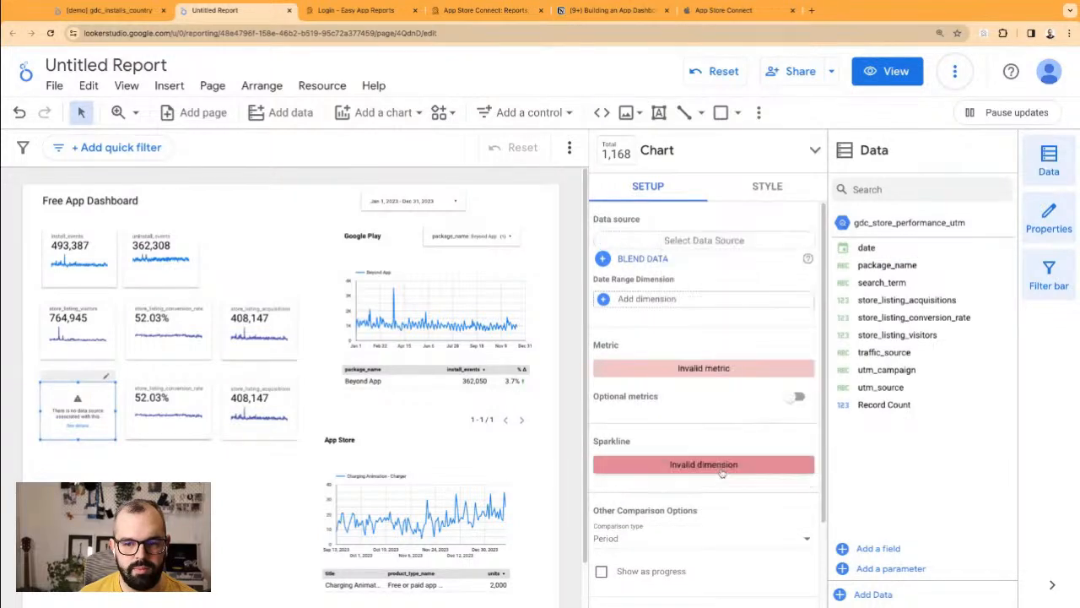
pyautogui.click(722, 472)
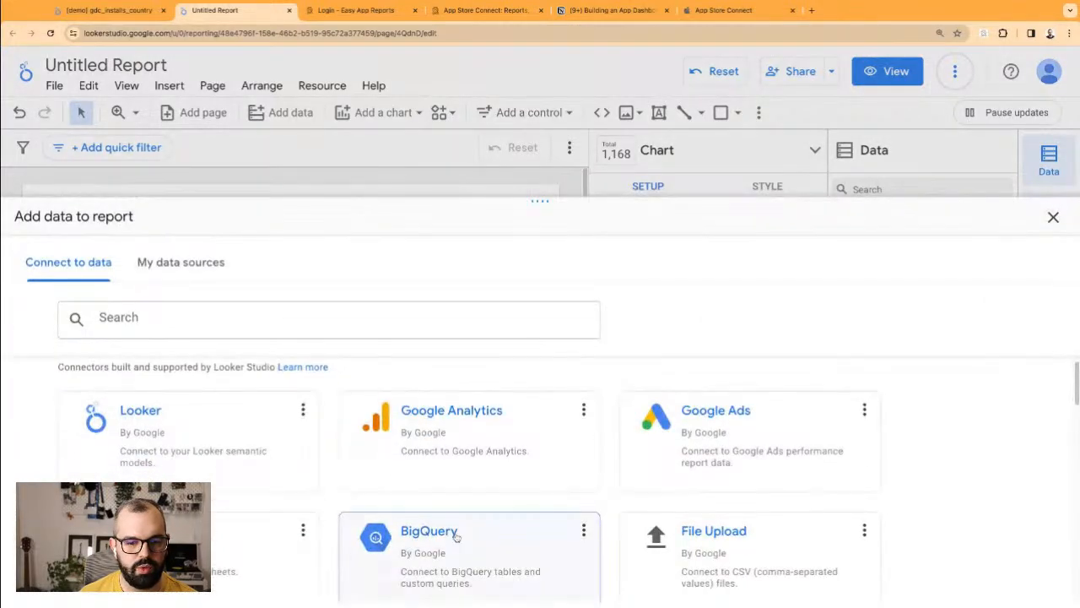
# Step: Connect the BigQuery table easy-app-reports › demo_data › gdc_ratings_overview, showing Record Count 5,008
pyautogui.click(464, 523)
pyautogui.click(244, 491)
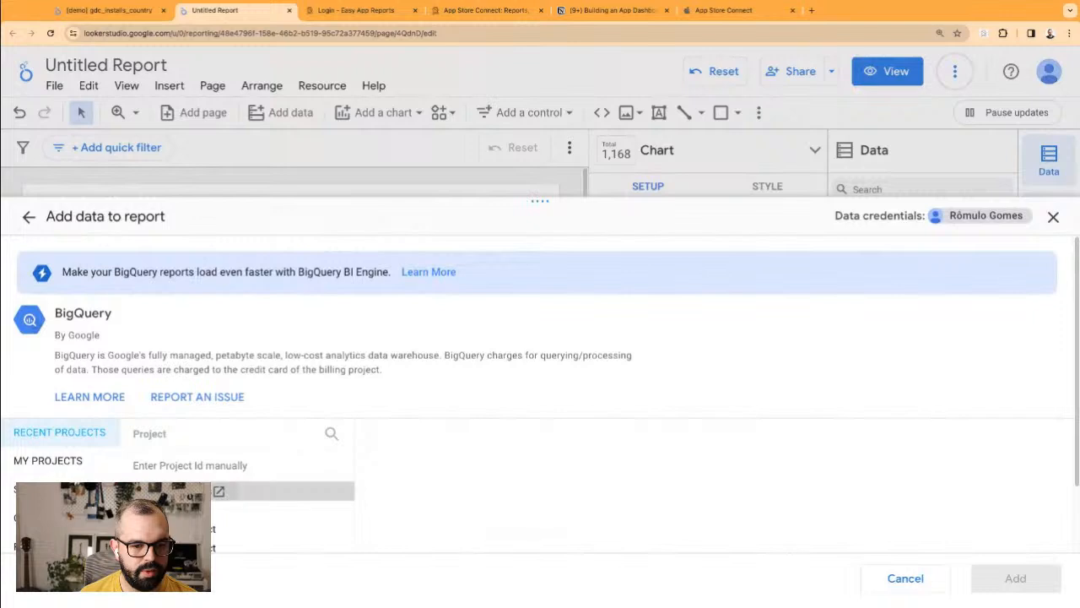
pyautogui.click(471, 458)
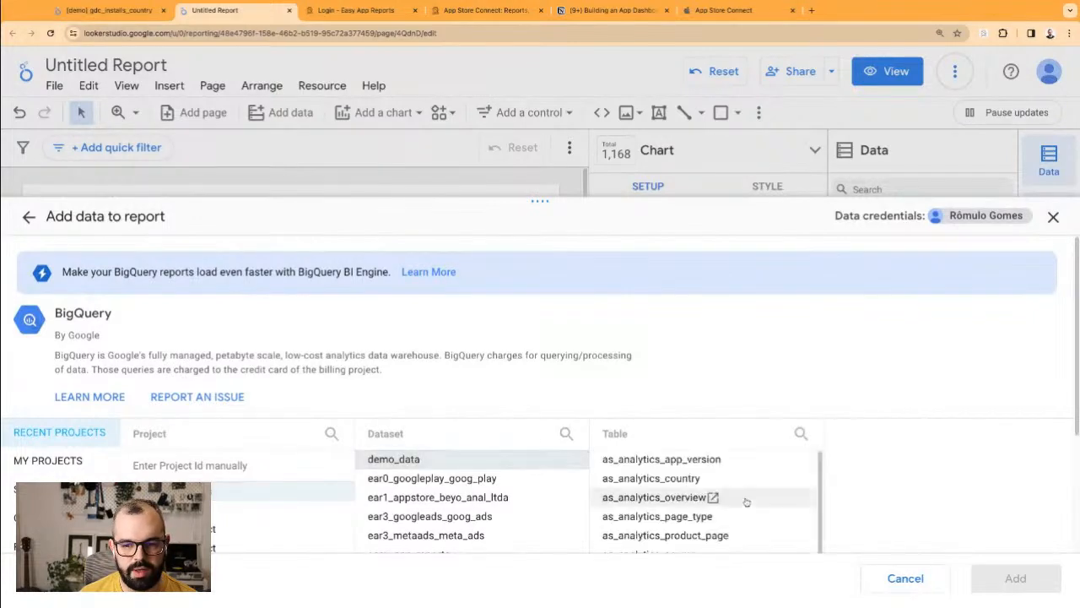
pyautogui.scroll(-5, 739, 519)
pyautogui.scroll(-3, 739, 525)
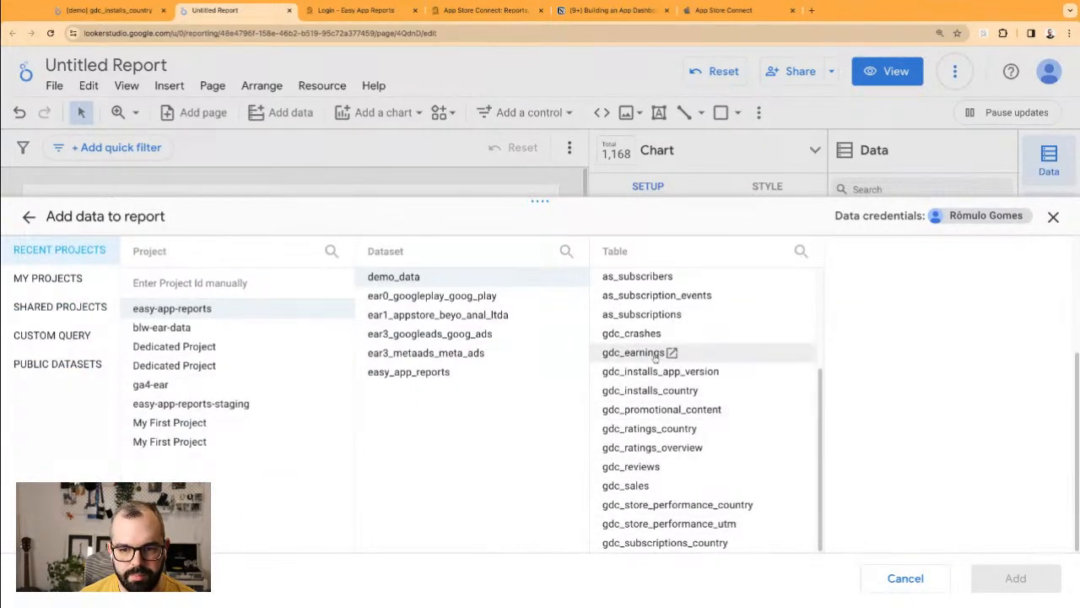
pyautogui.click(656, 448)
pyautogui.click(1016, 578)
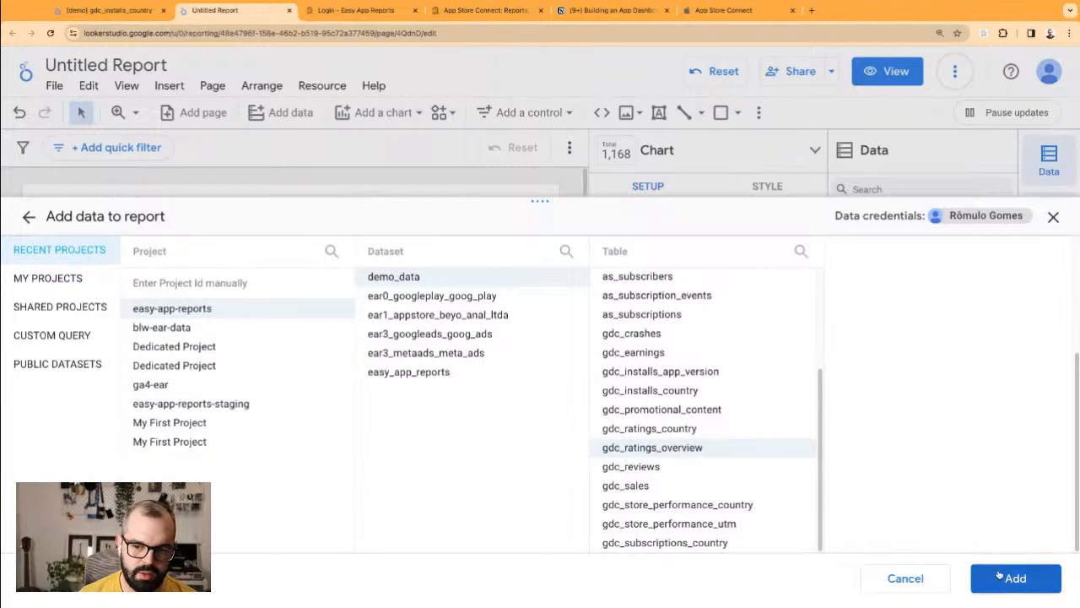
pyautogui.click(992, 579)
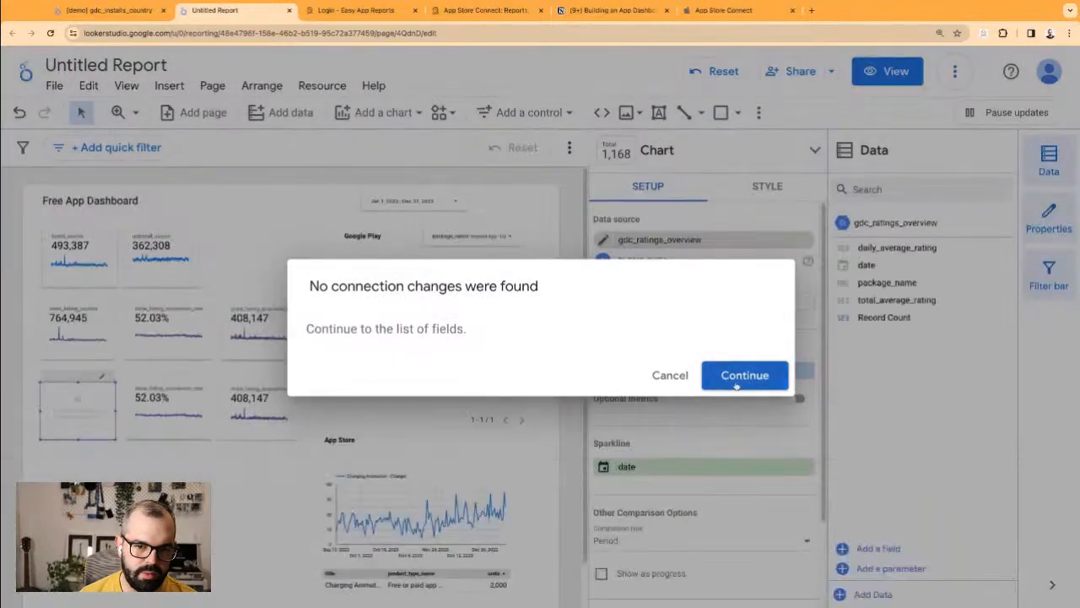
pyautogui.click(744, 374)
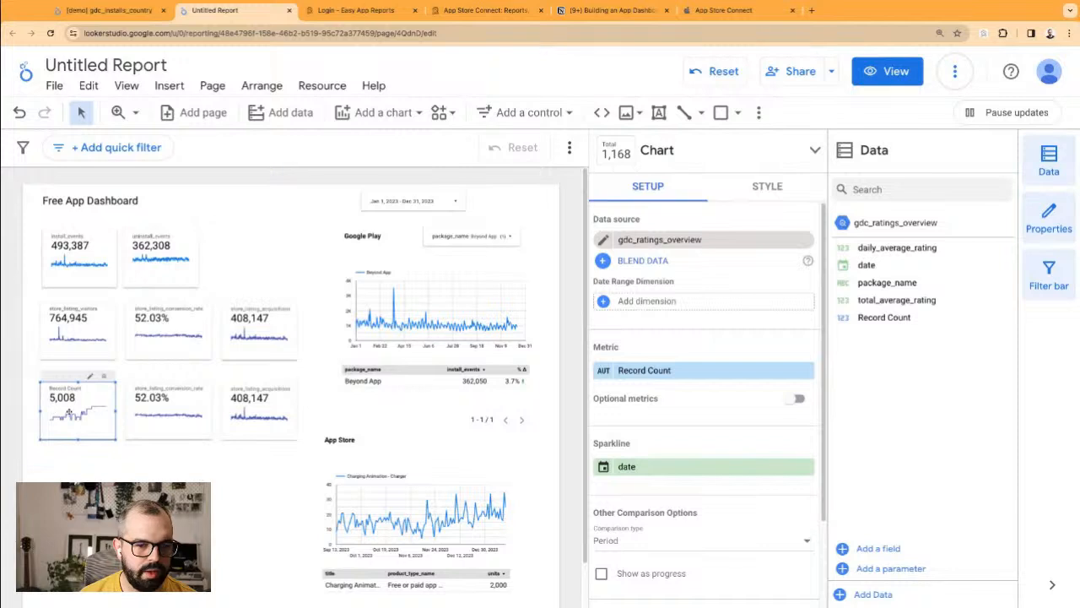
# Step: Set the scorecard's date range to date and show average daily_average_rating, reading 0.95
pyautogui.click(741, 306)
pyautogui.click(759, 356)
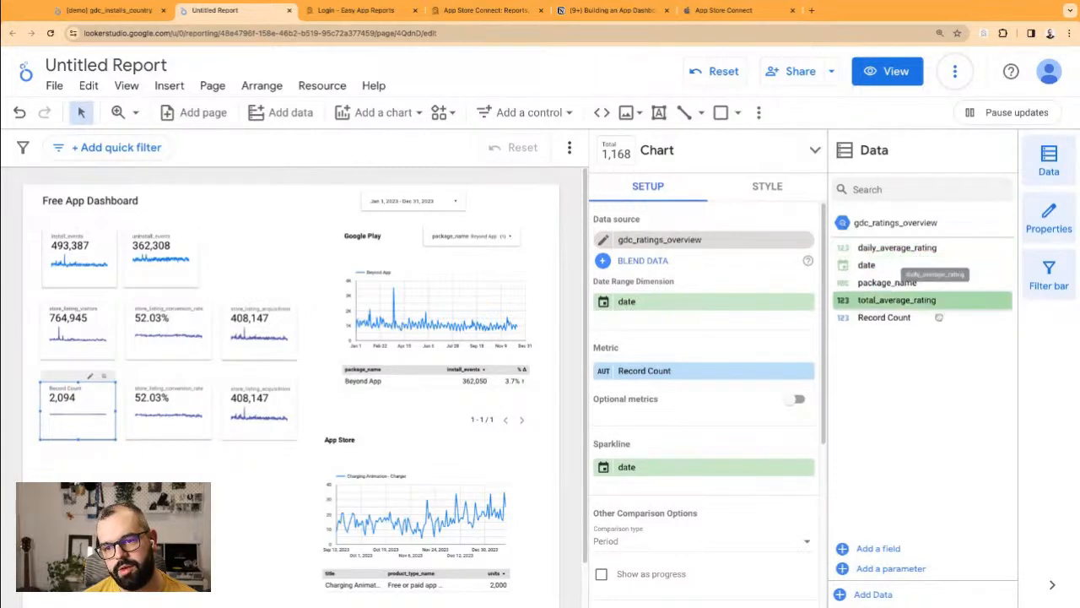
pyautogui.moveTo(898, 247); pyautogui.dragTo(703, 371)
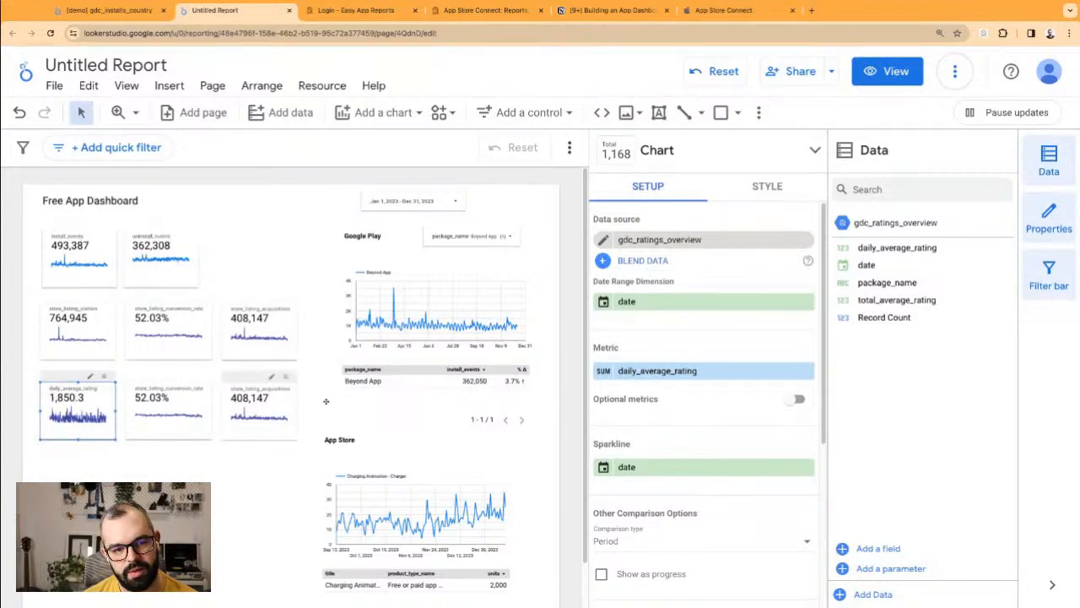
pyautogui.click(617, 374)
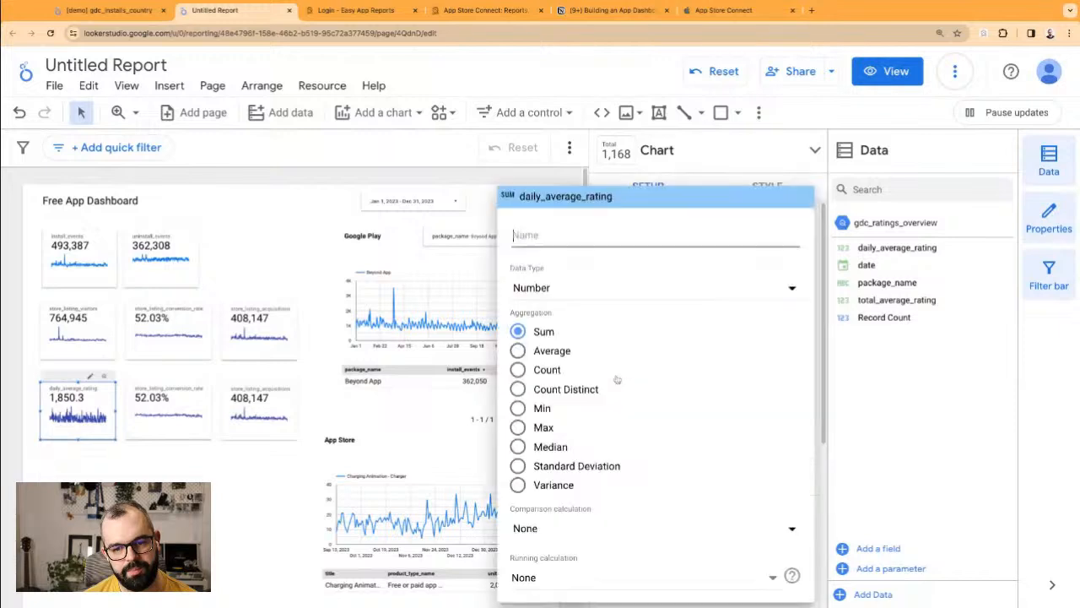
pyautogui.click(517, 351)
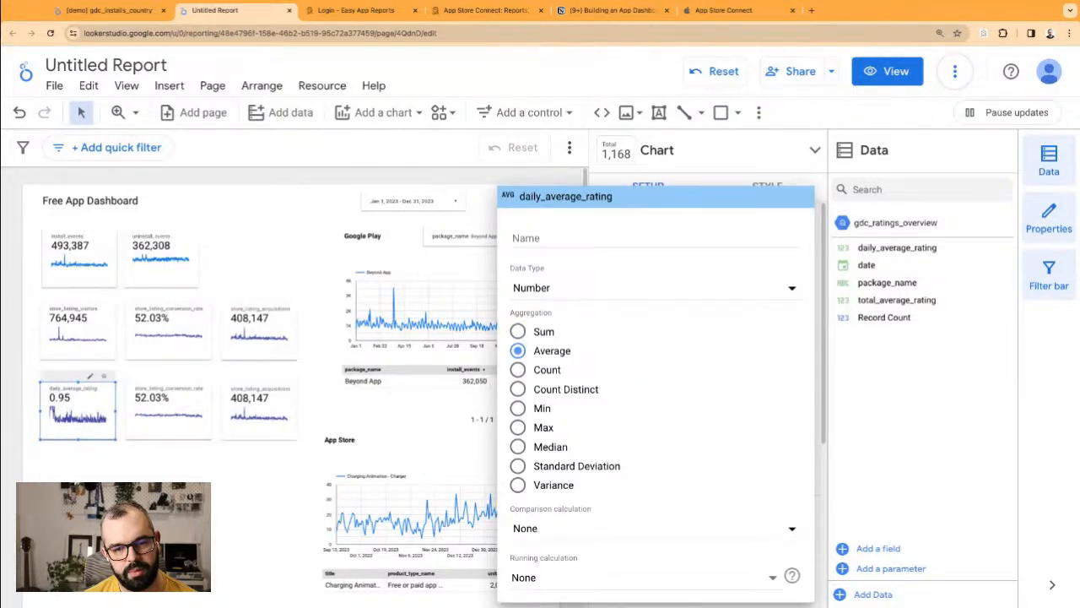
pyautogui.click(177, 434)
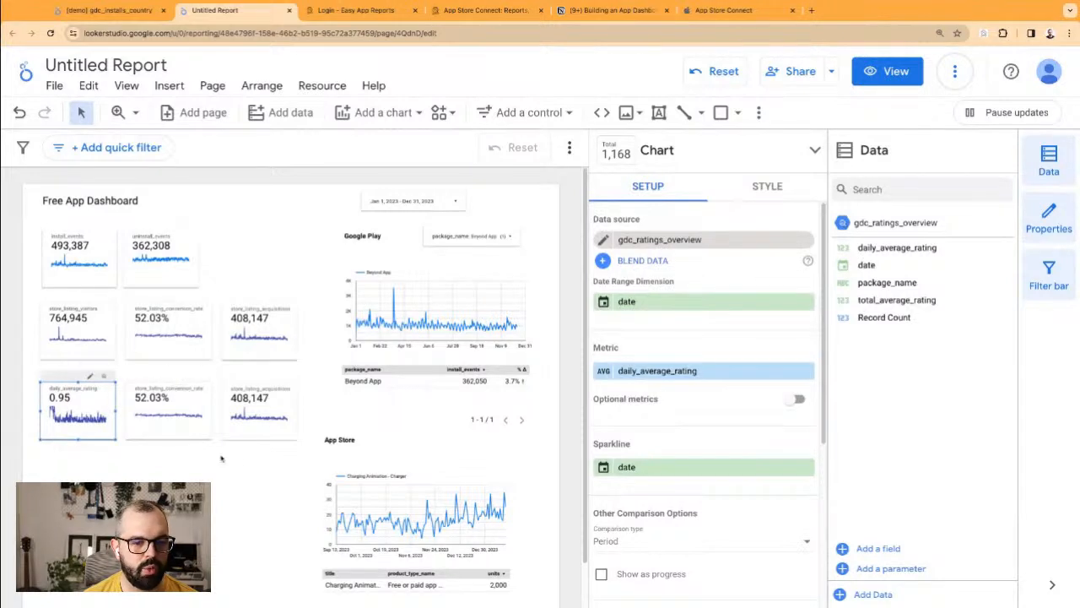
# Step: Delete the 52.03% and 408,147 scorecards from the third row
pyautogui.moveTo(252, 466); pyautogui.dragTo(252, 466)
pyautogui.press('Delete')
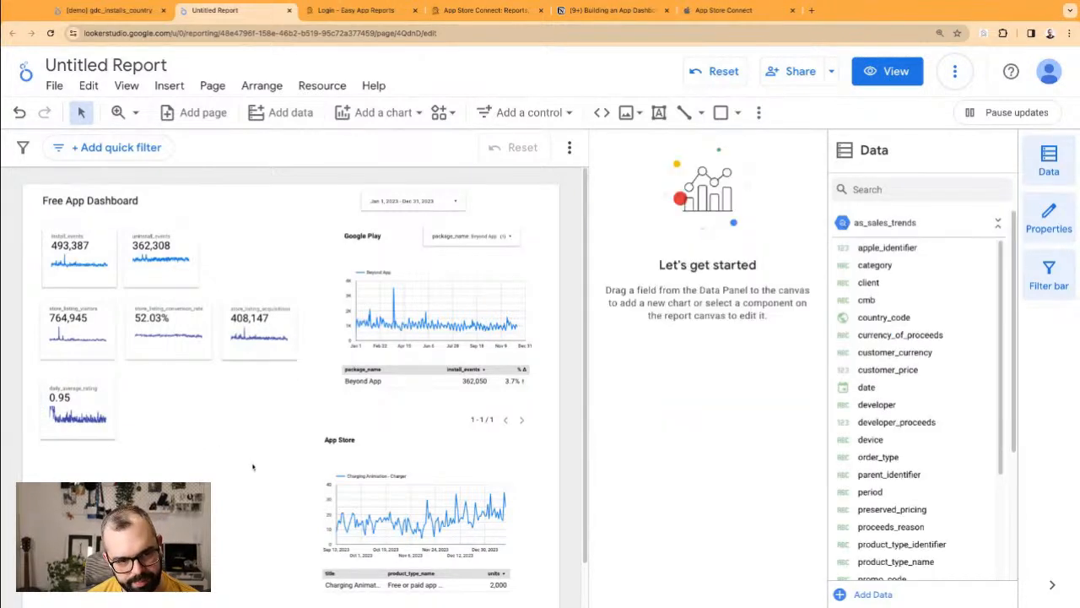
pyautogui.click(86, 396)
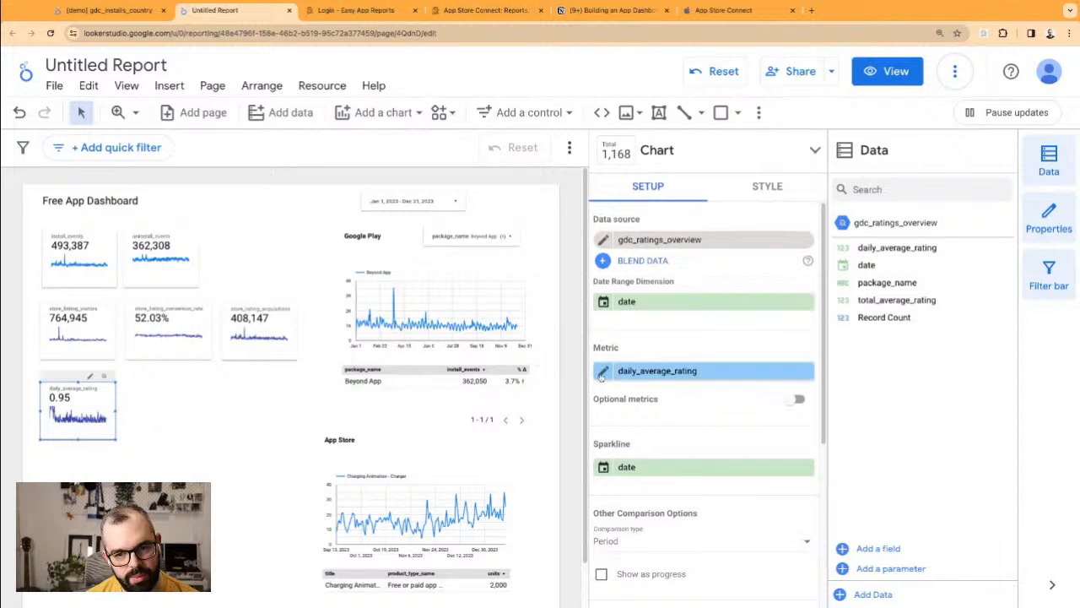
pyautogui.click(622, 373)
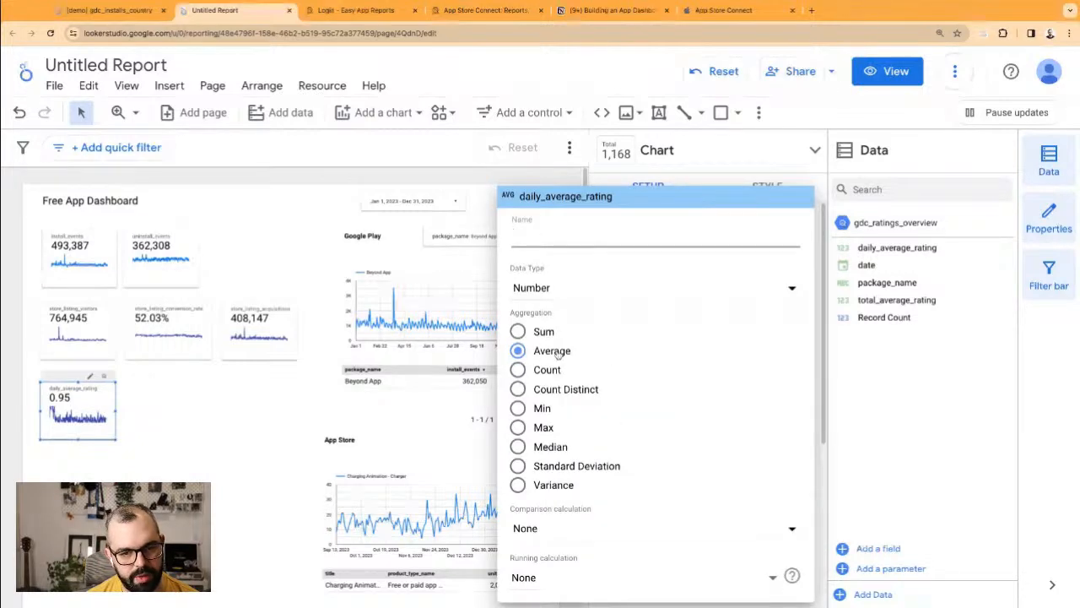
pyautogui.click(305, 460)
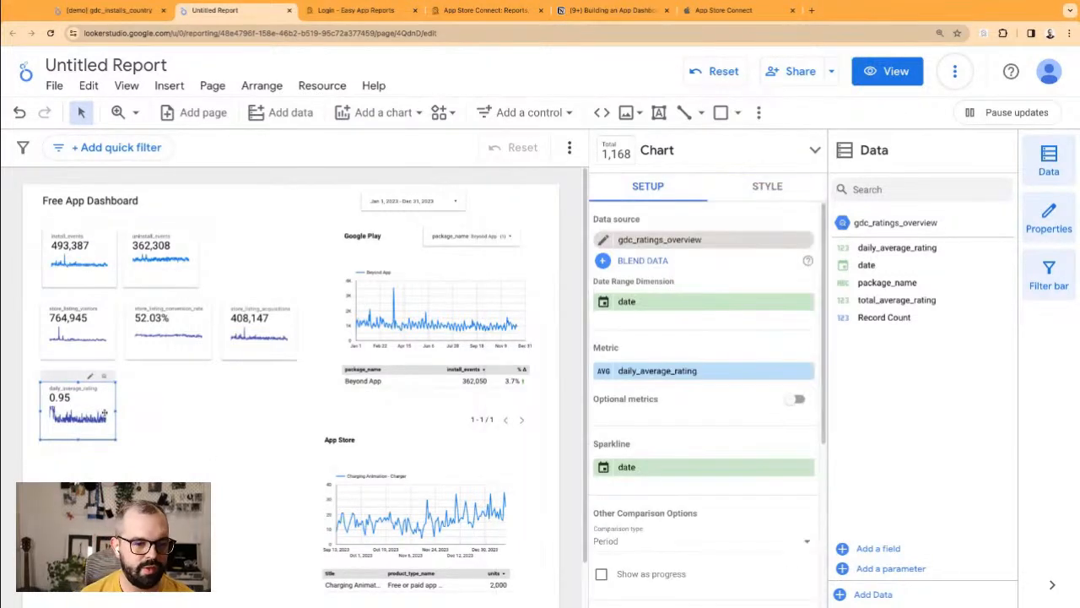
# Step: Copy the 0.95 scorecard, convert the copy into a table beside it, and stretch it down
pyautogui.press('super+v')
pyautogui.moveTo(97, 410); pyautogui.dragTo(197, 402)
pyautogui.click(657, 144)
pyautogui.click(610, 178)
pyautogui.moveTo(224, 441); pyautogui.dragTo(301, 477)
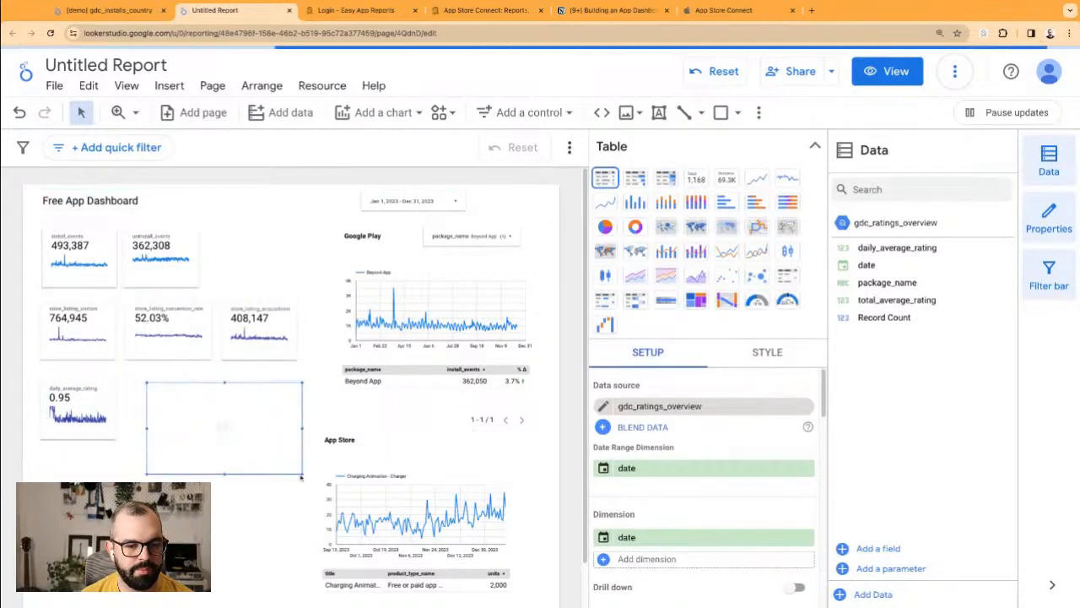
pyautogui.moveTo(252, 415); pyautogui.dragTo(240, 420)
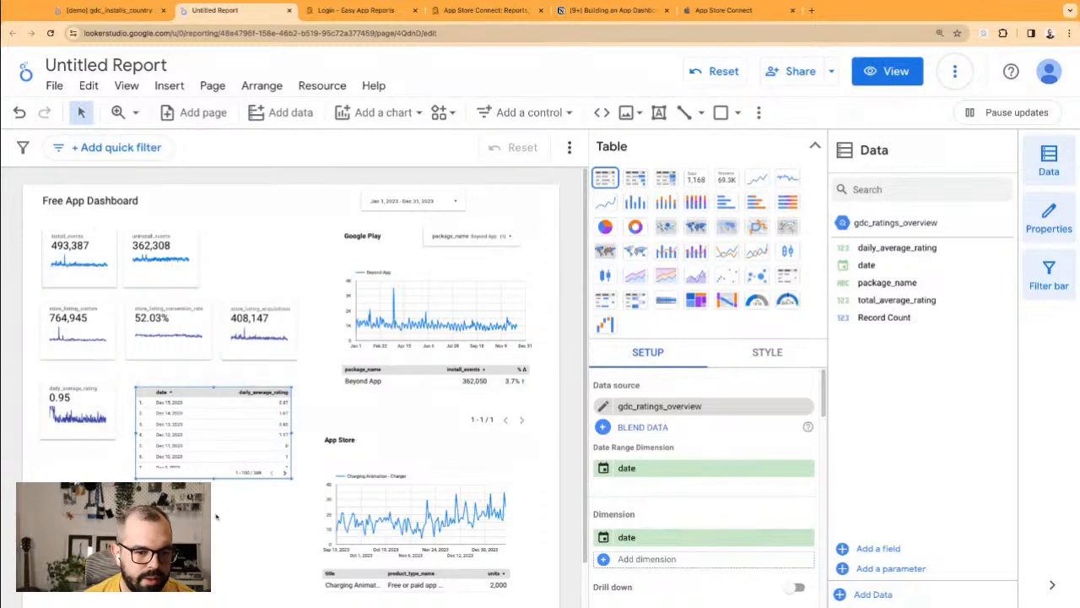
pyautogui.moveTo(213, 480); pyautogui.dragTo(213, 568)
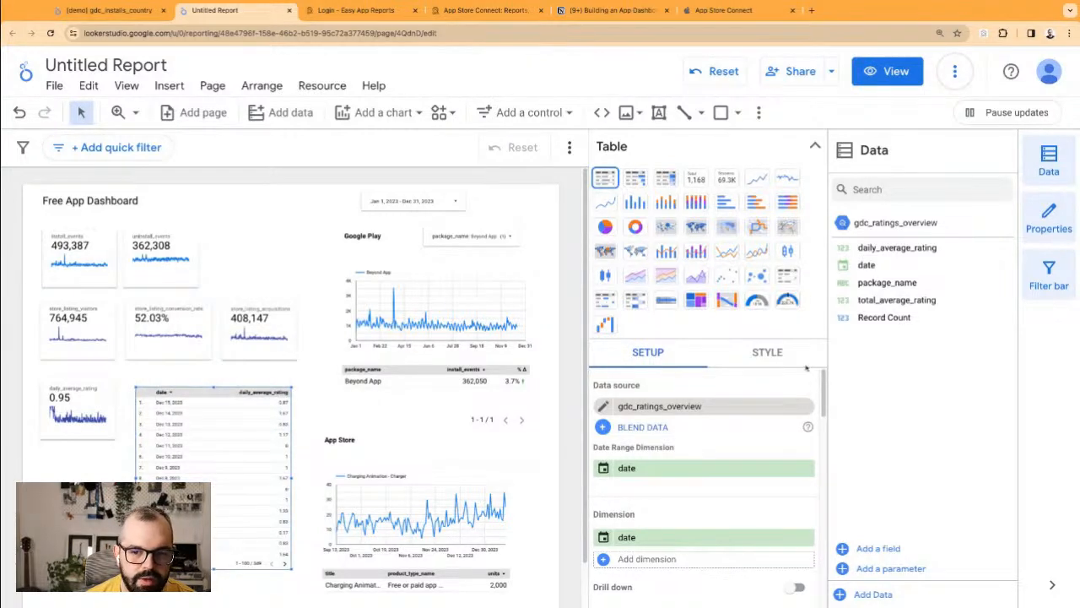
# Step: Set the daily rating table's label font size to 18px
pyautogui.click(766, 353)
pyautogui.scroll(-4, 667, 448)
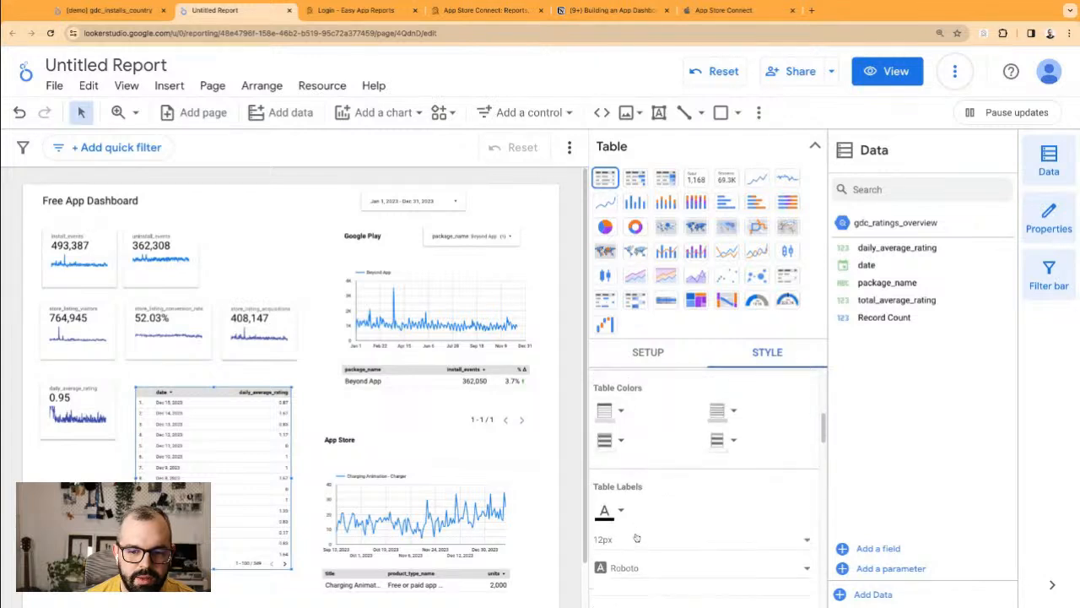
pyautogui.click(637, 546)
pyautogui.scroll(-3, 639, 532)
pyautogui.click(636, 448)
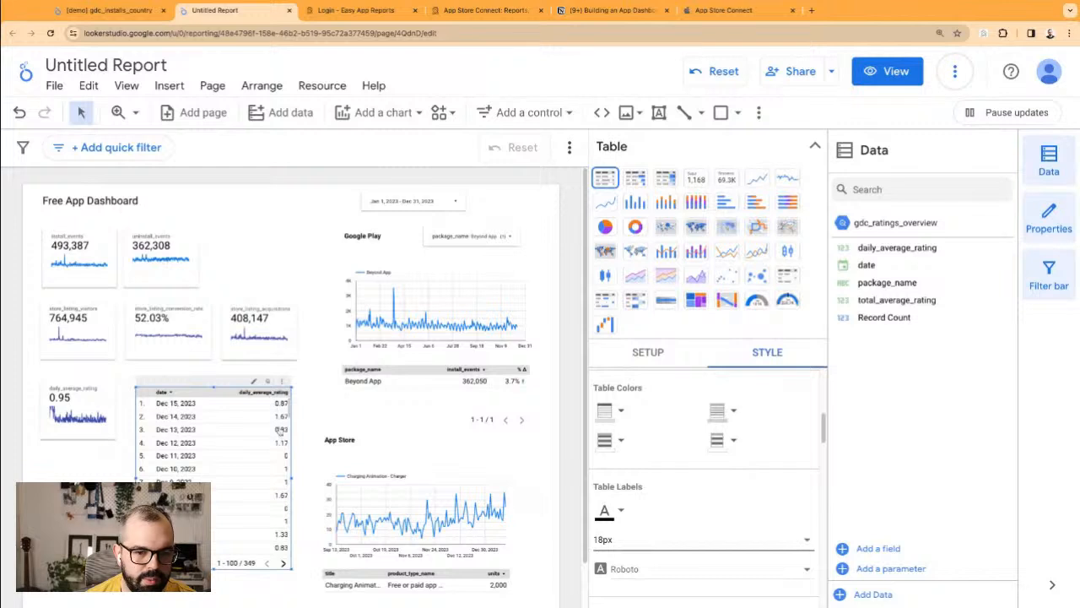
# Step: Check that the 0.95 scorecard still averages daily_average_rating, then reselect the table
pyautogui.click(91, 408)
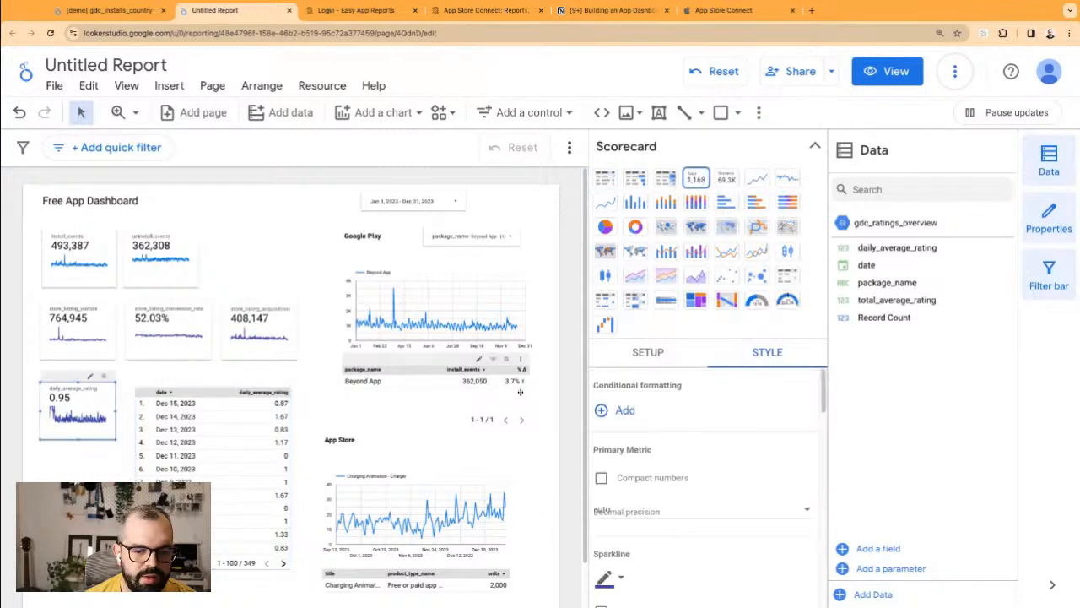
pyautogui.click(638, 365)
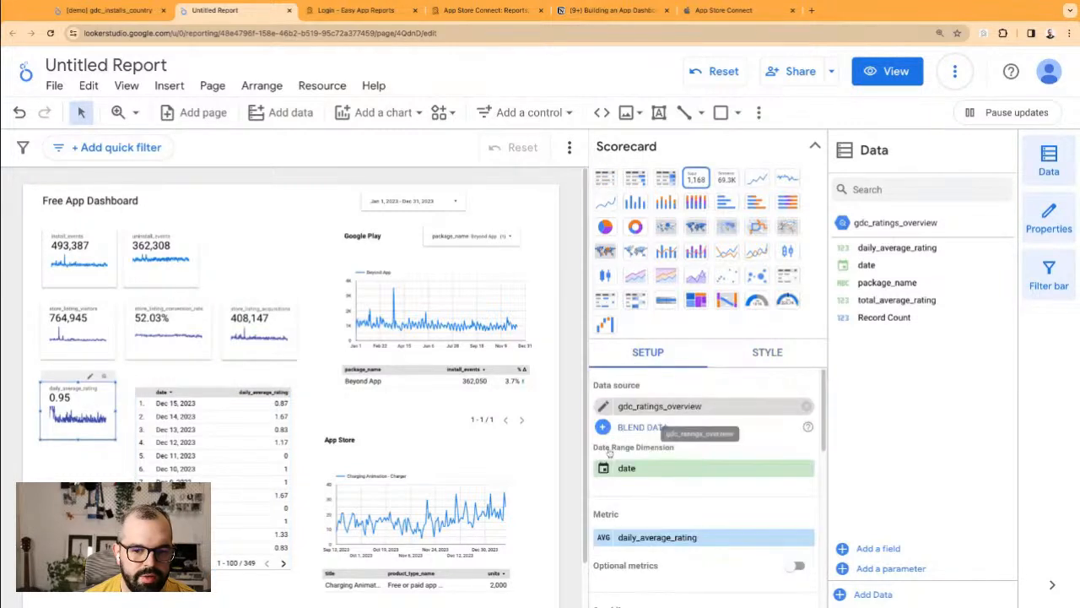
pyautogui.click(606, 539)
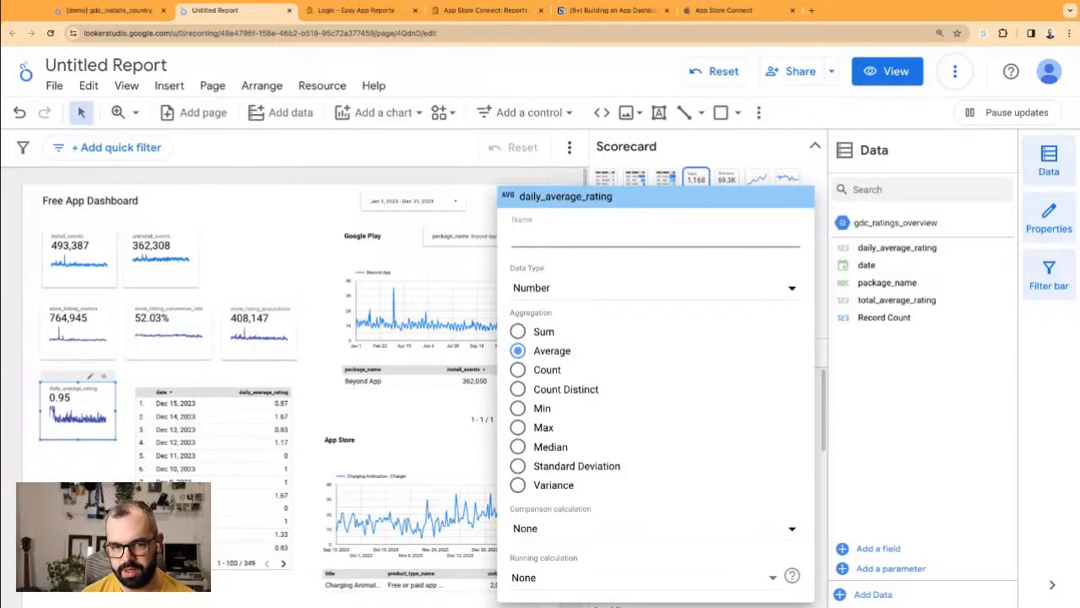
pyautogui.click(108, 421)
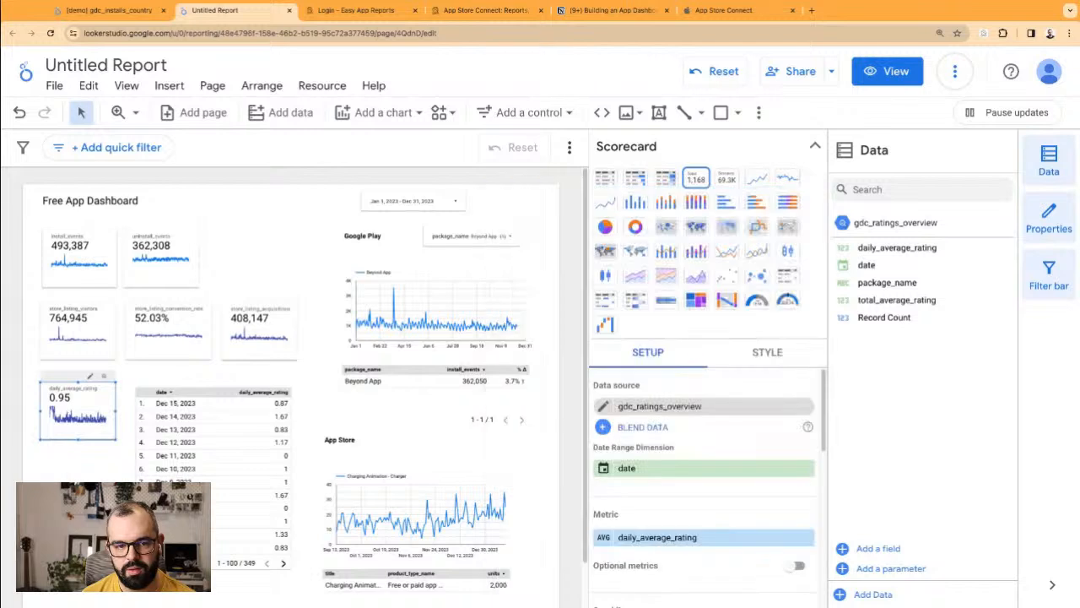
pyautogui.click(117, 379)
pyautogui.click(156, 498)
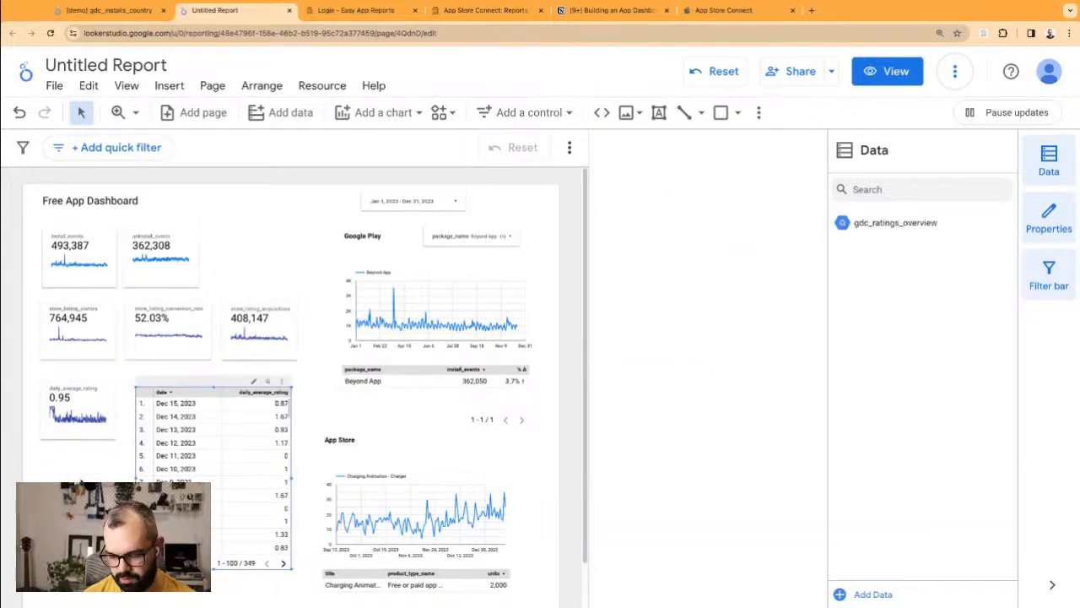
# Step: Delete the daily rating table and duplicate the 0.95 scorecard. Give the copy total_average_rating and clear its source
pyautogui.press('Delete')
pyautogui.moveTo(102, 406); pyautogui.dragTo(177, 393)
pyautogui.press('super+v')
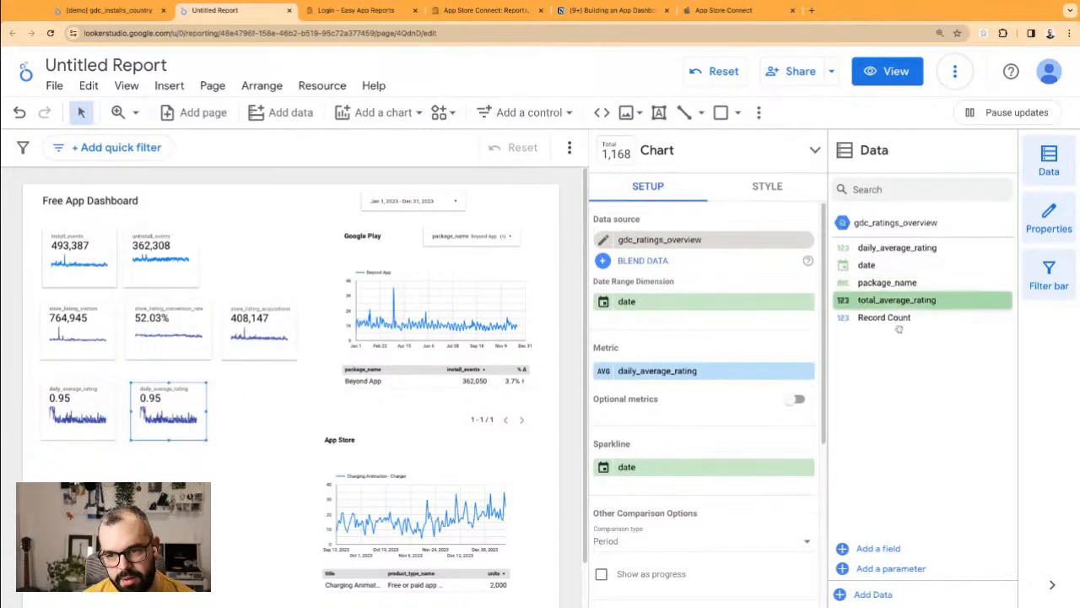
pyautogui.moveTo(884, 303); pyautogui.dragTo(669, 369)
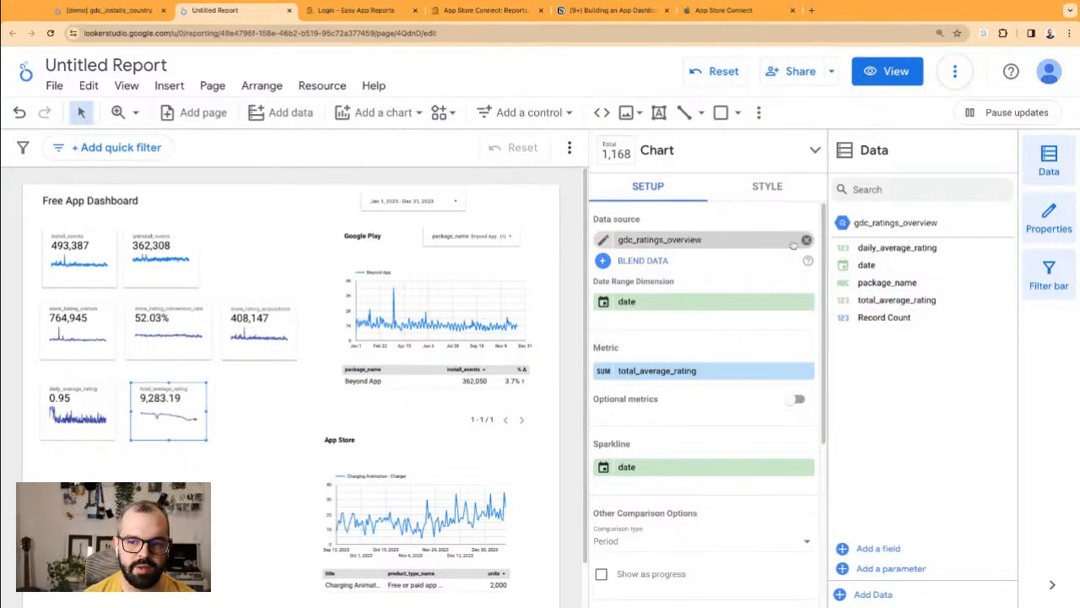
pyautogui.click(806, 240)
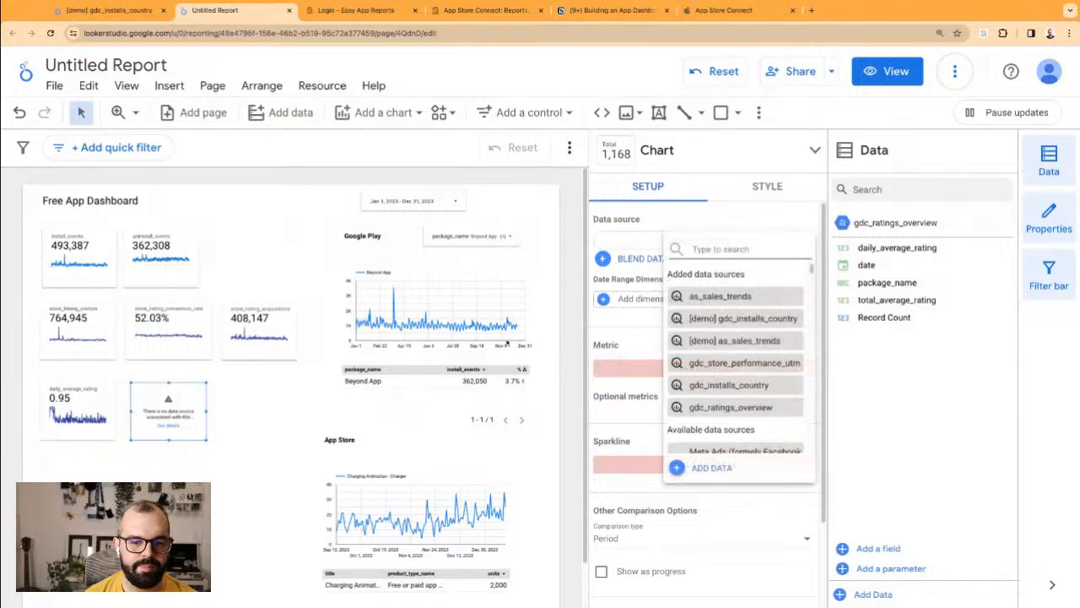
# Step: Add the BigQuery table gdc_reviews from dataset demo_data (project easy-app-reports) to the report
pyautogui.click(717, 469)
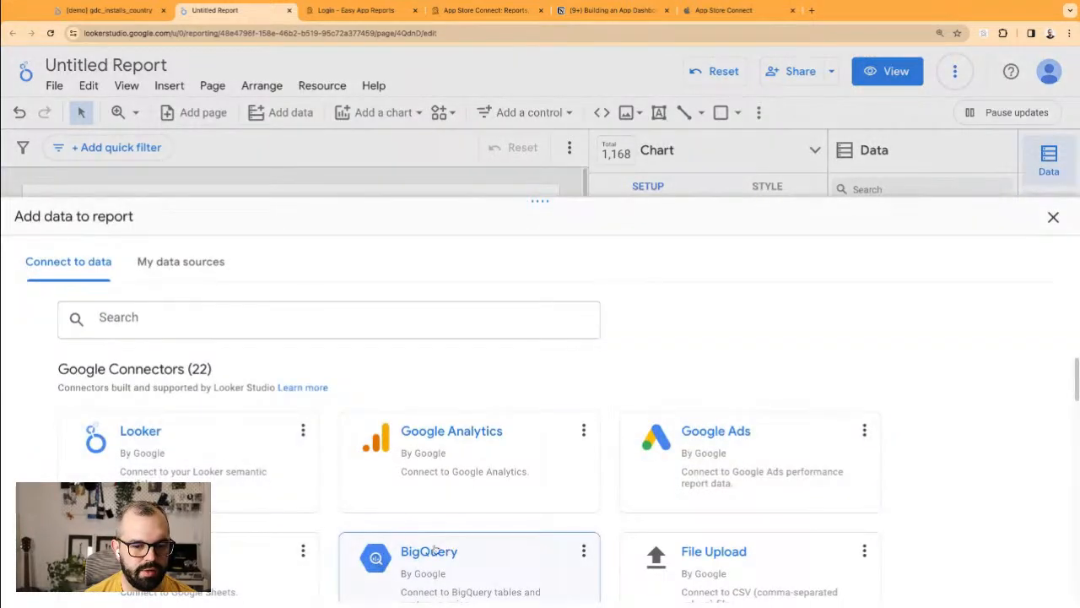
pyautogui.click(409, 551)
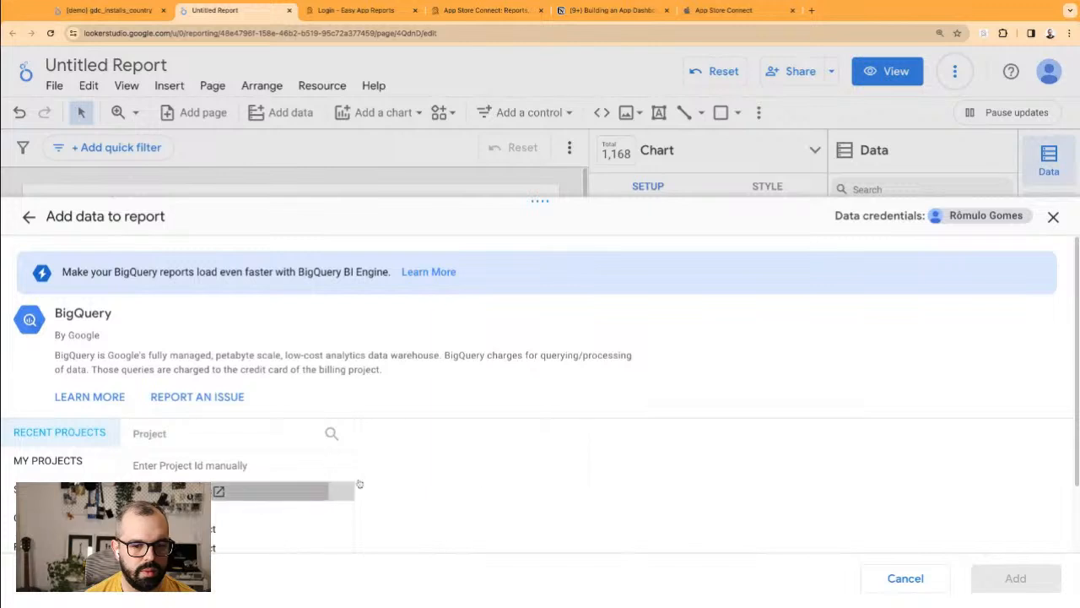
pyautogui.scroll(-1, 490, 456)
pyautogui.click(405, 377)
pyautogui.scroll(-5, 716, 482)
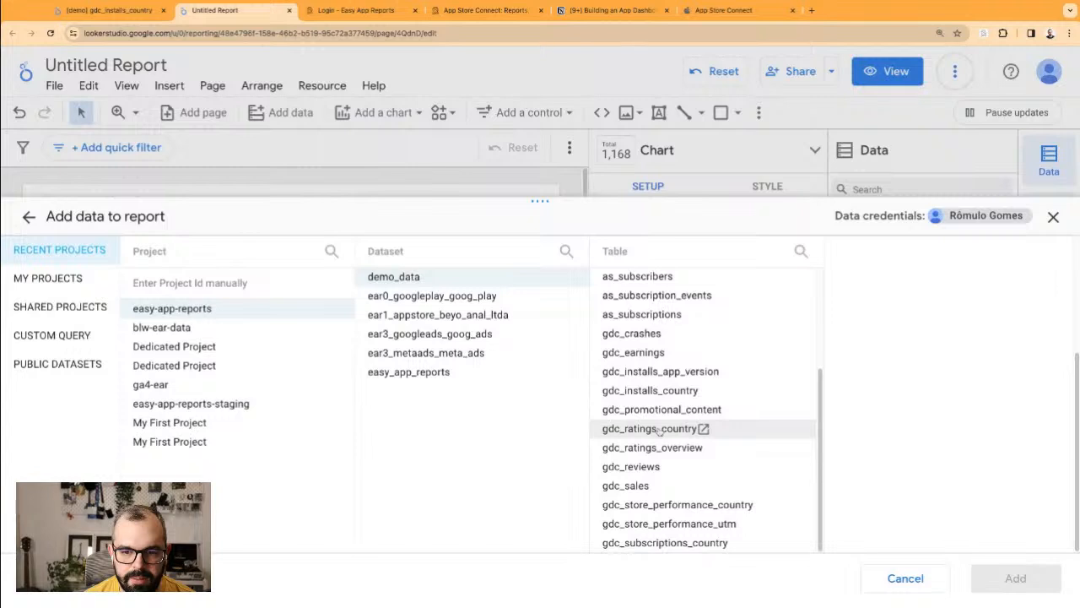
pyautogui.click(650, 469)
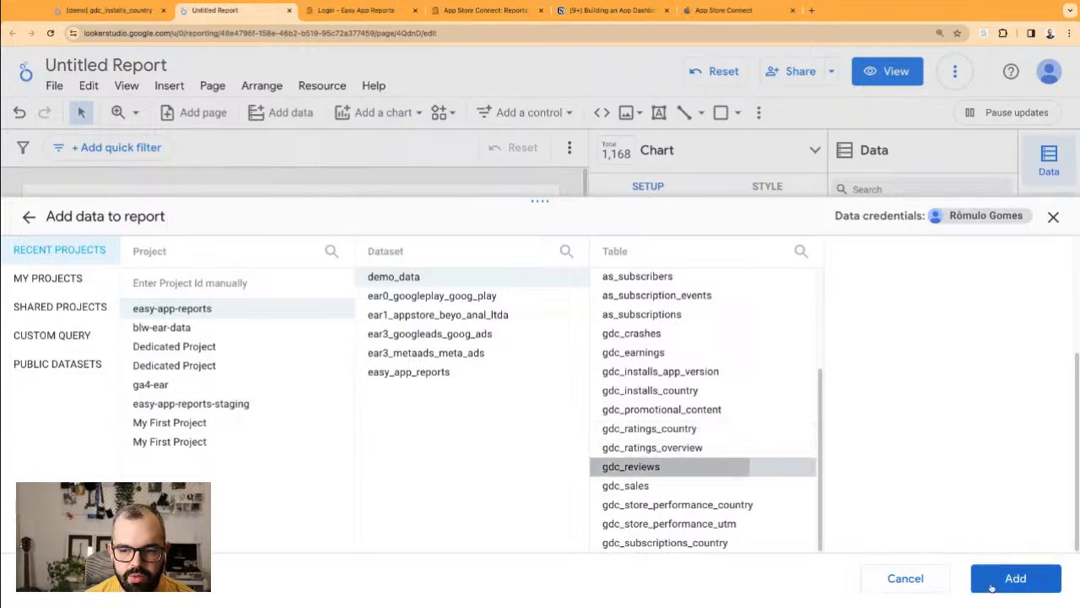
pyautogui.click(1018, 579)
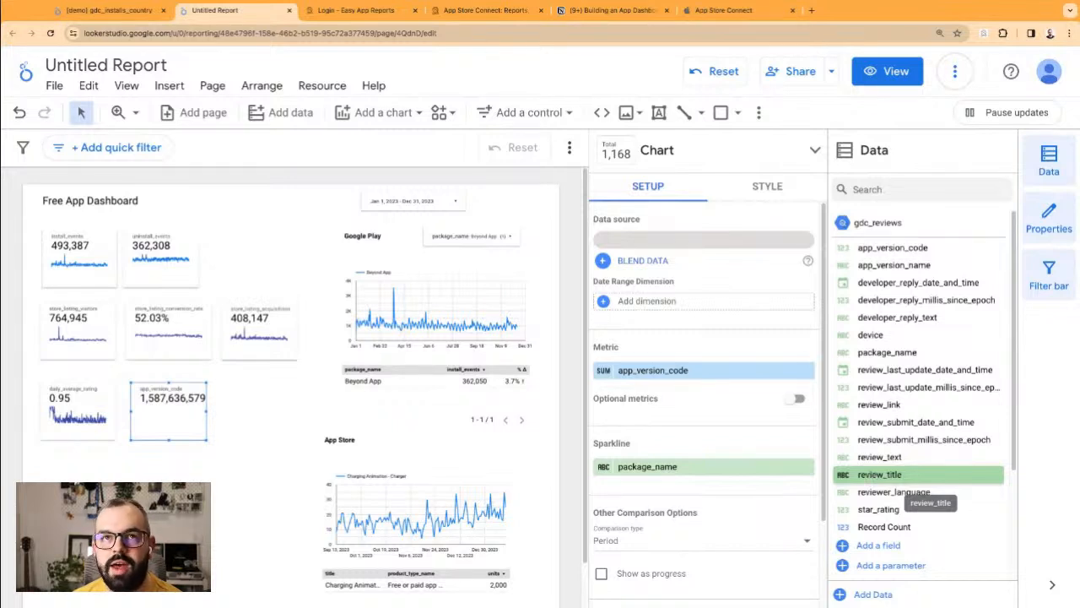
# Step: Make star_rating the scorecard metric with review_submit_date_and_time as date range dimension
pyautogui.moveTo(880, 510); pyautogui.dragTo(701, 371)
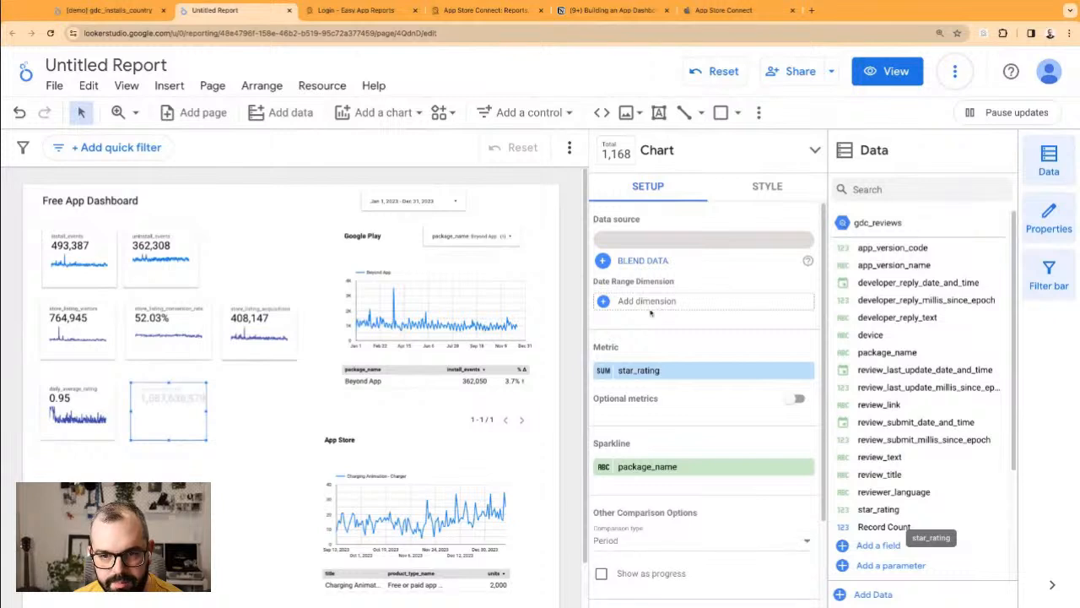
pyautogui.click(647, 309)
pyautogui.click(661, 325)
pyautogui.click(650, 306)
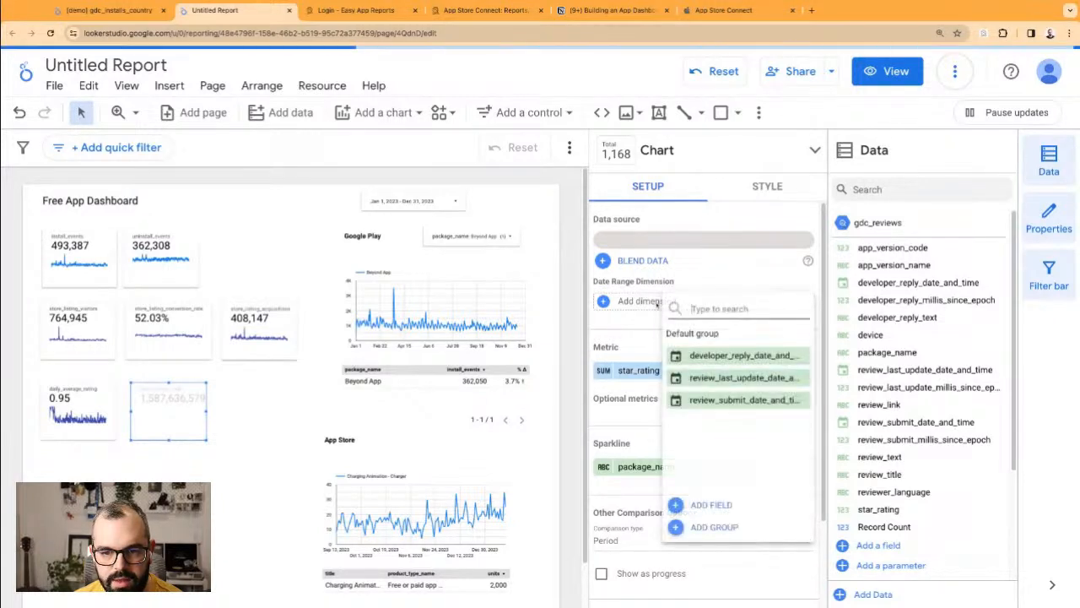
pyautogui.click(735, 400)
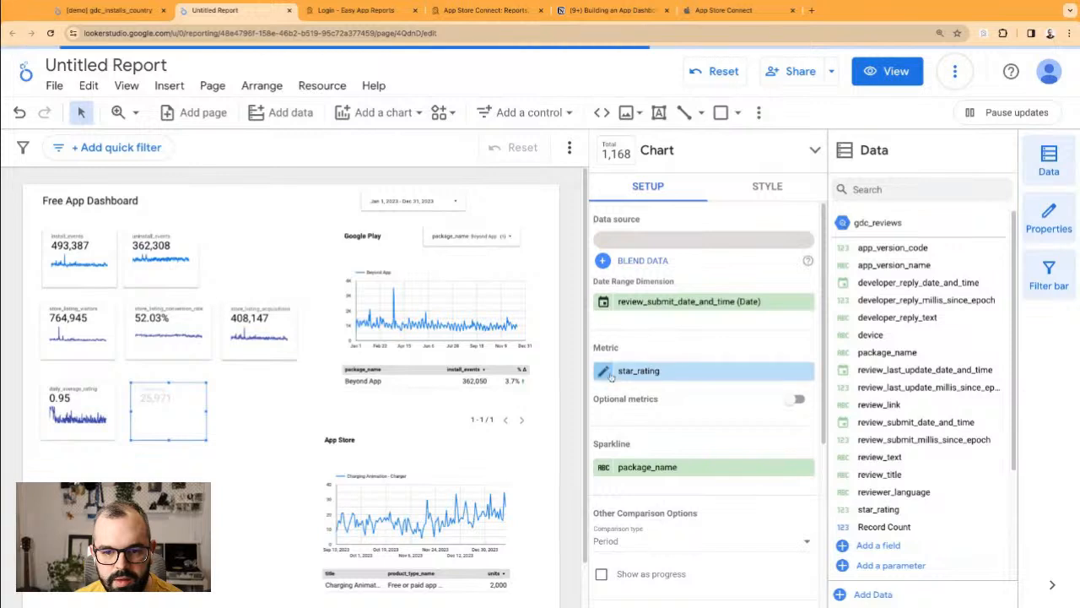
# Step: Change the star_rating aggregation to Count
pyautogui.click(607, 370)
pyautogui.click(518, 350)
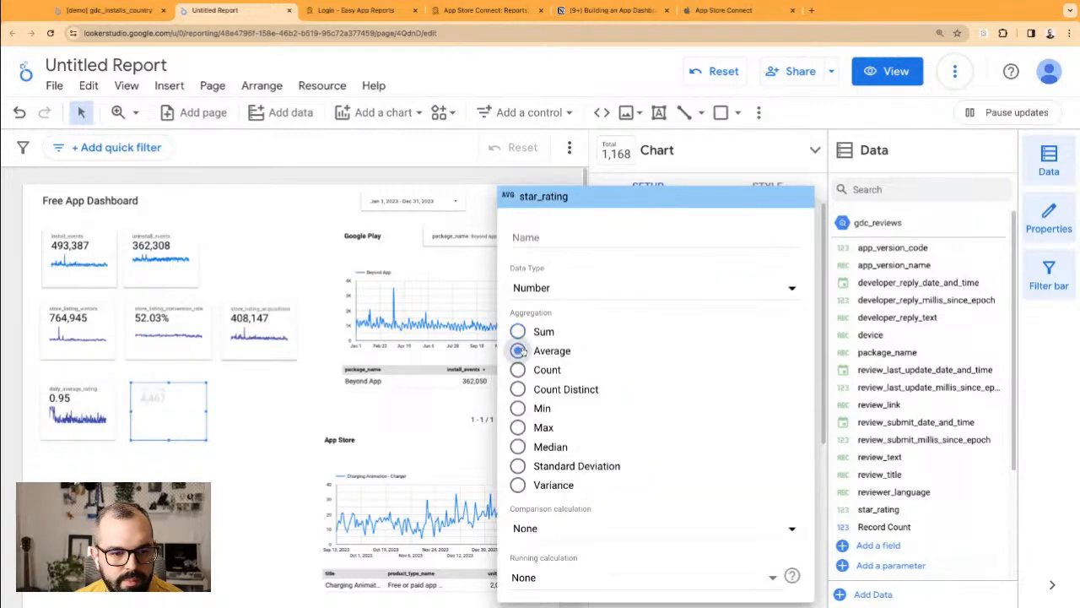
pyautogui.click(518, 331)
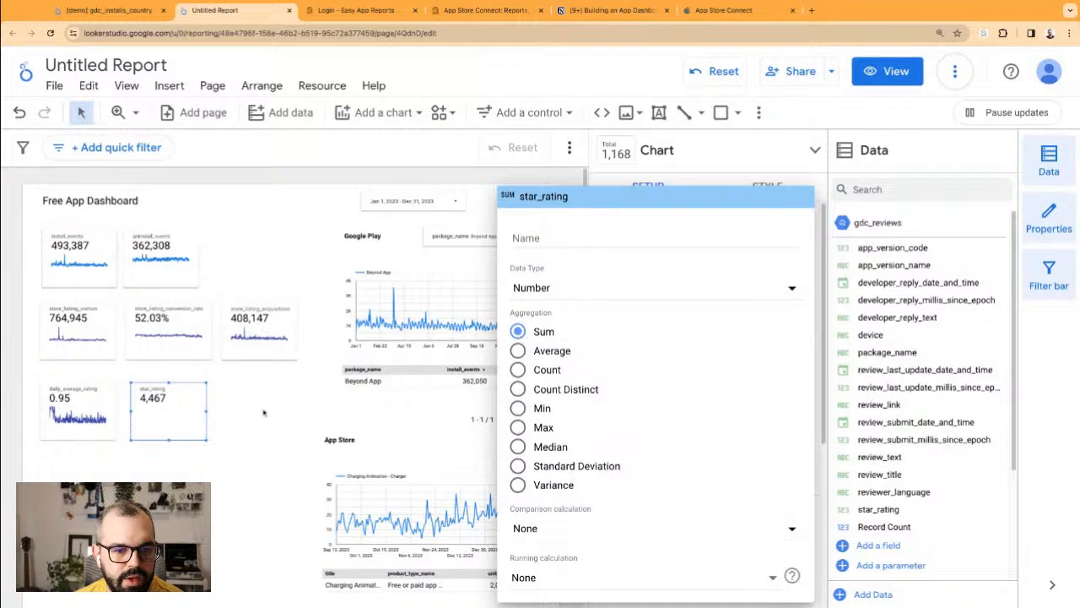
pyautogui.click(517, 370)
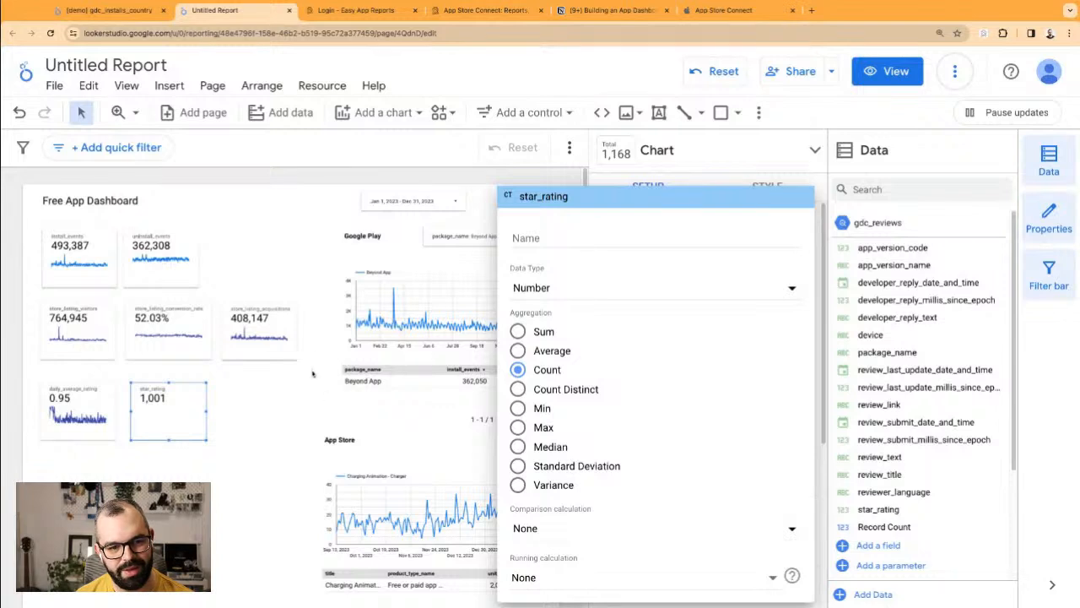
# Step: Rename the star_rating metric to 'Ratings'
pyautogui.click(552, 232)
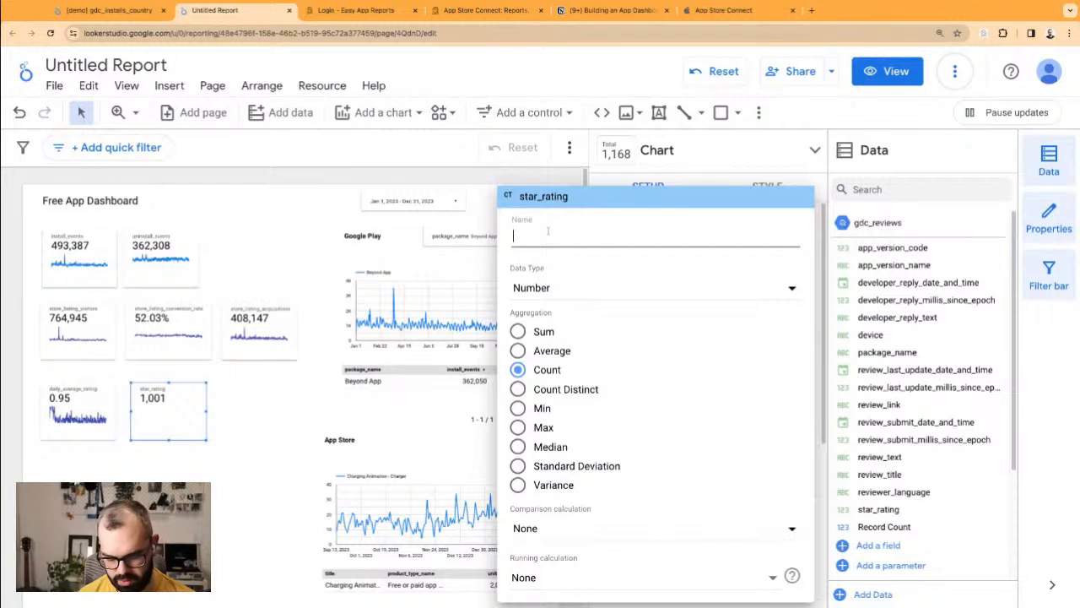
pyautogui.write('Ratings')
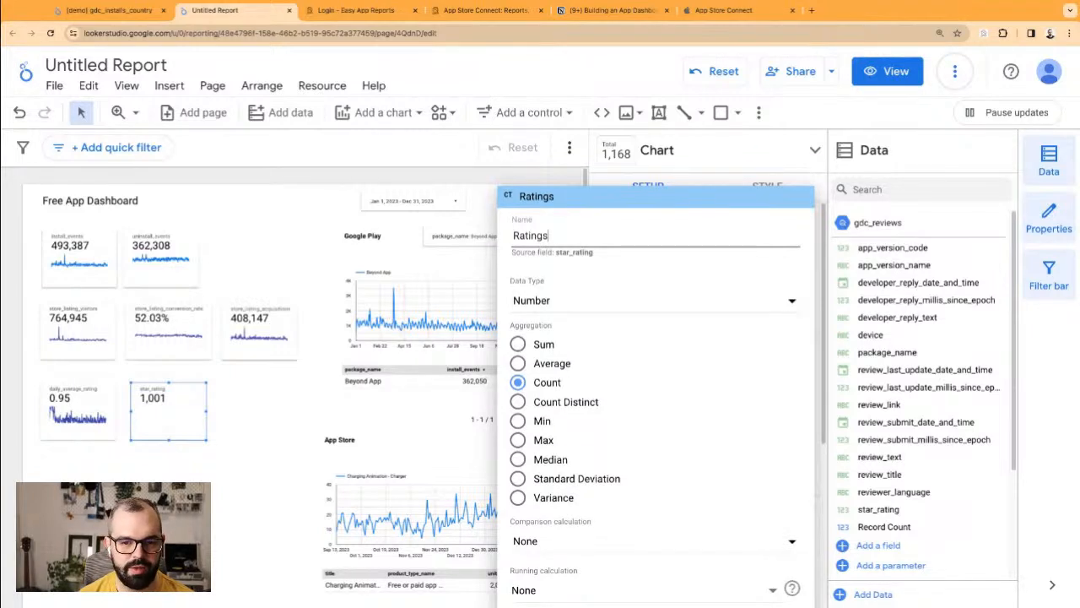
pyautogui.write('Ratings')
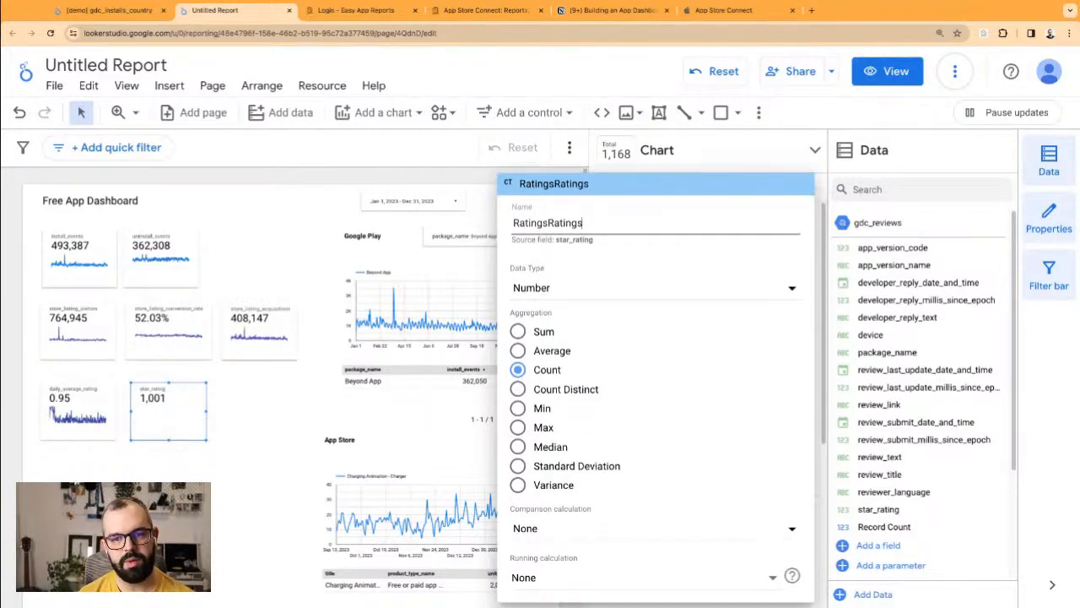
pyautogui.press('BackSpace')
pyautogui.press('BackSpace')
pyautogui.press('BackSpace')
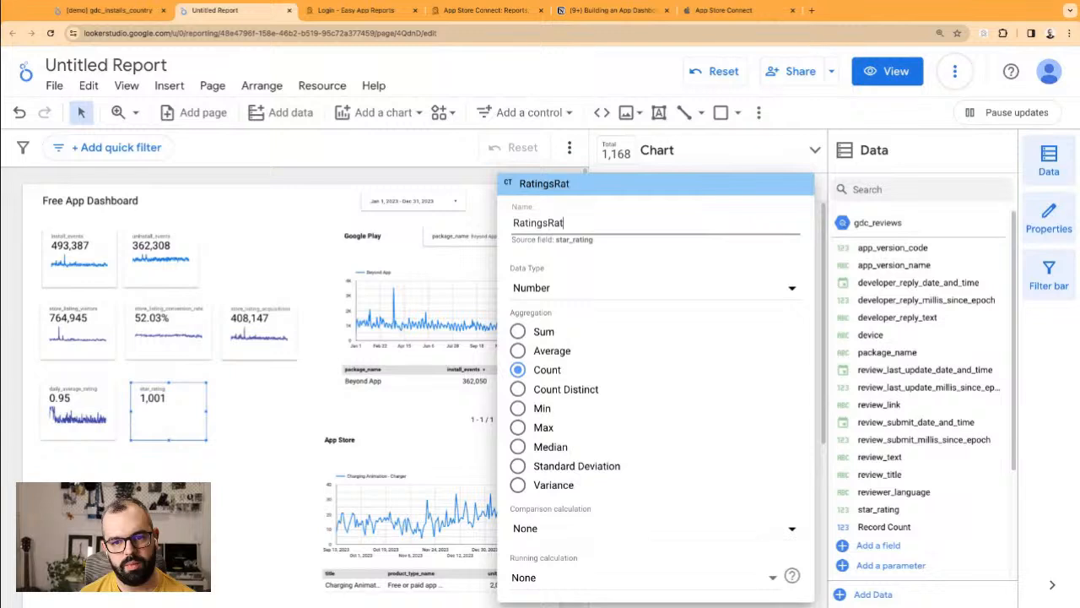
pyautogui.press('BackSpace')
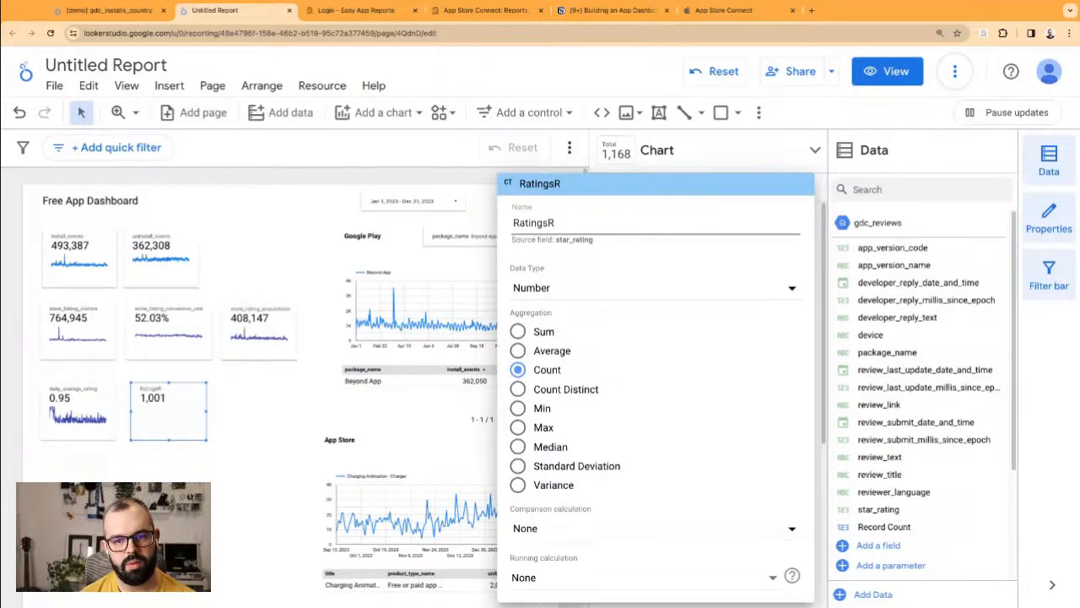
pyautogui.press('BackSpace')
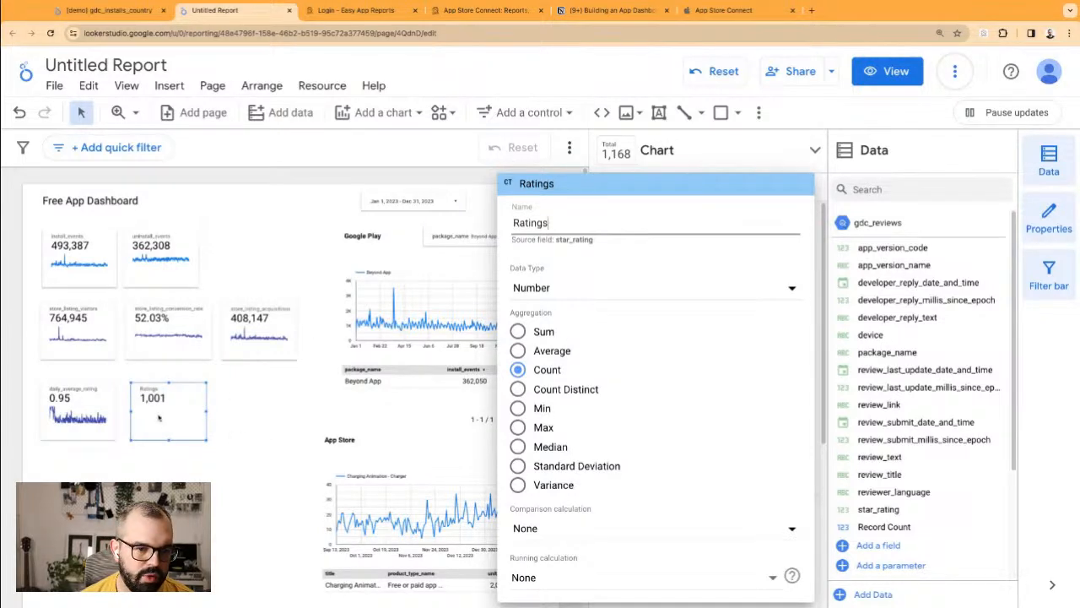
pyautogui.click(218, 432)
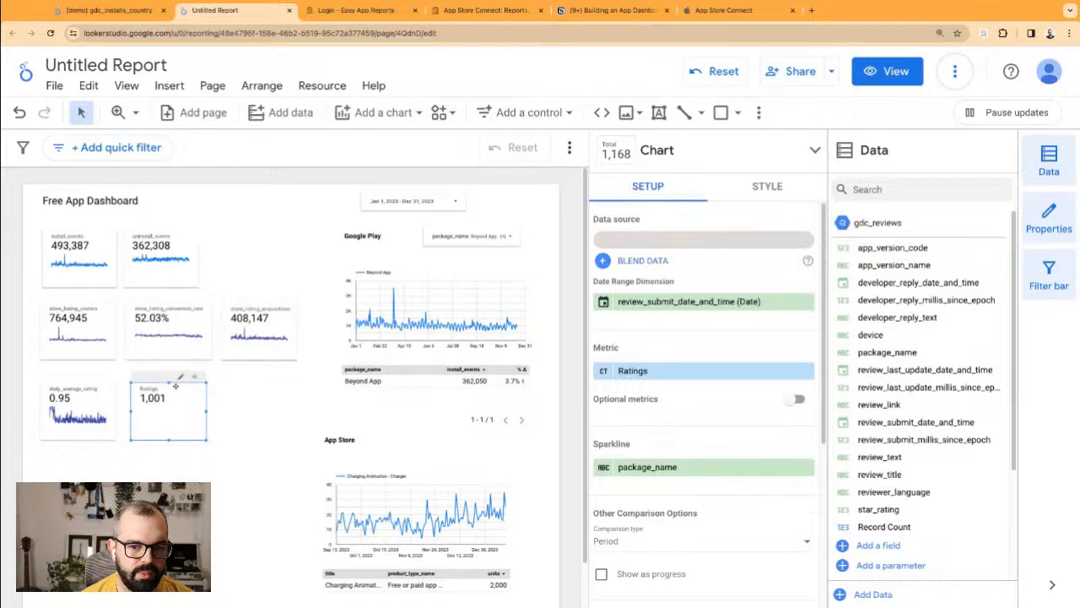
# Step: Move the Ratings scorecard to the start of the third row, with the daily average rating card beside it
pyautogui.moveTo(177, 413); pyautogui.dragTo(178, 415)
pyautogui.click(236, 406)
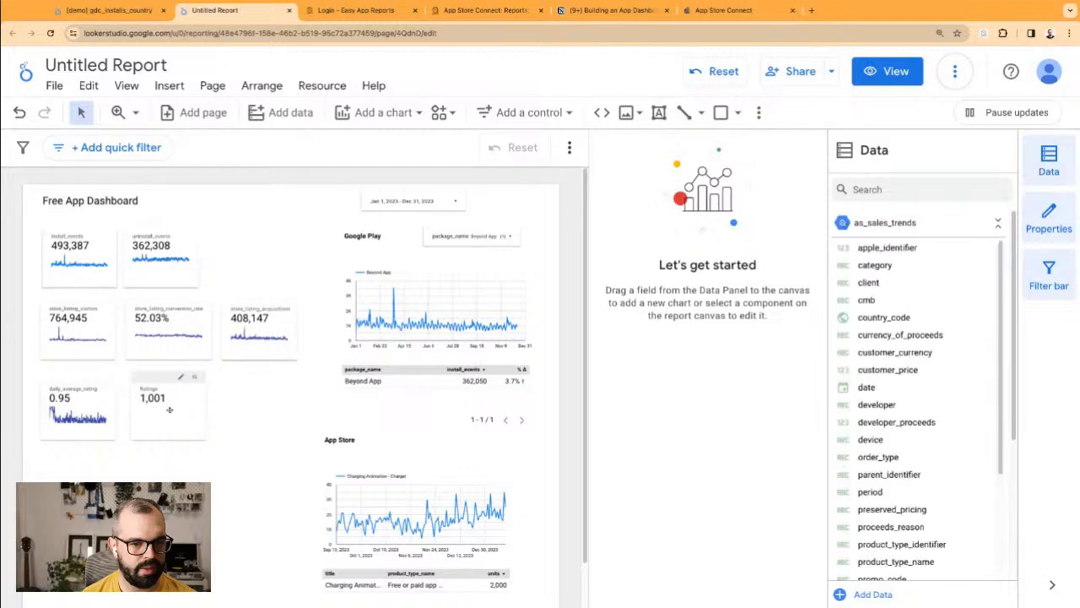
pyautogui.moveTo(79, 416); pyautogui.dragTo(260, 415)
pyautogui.moveTo(180, 413); pyautogui.dragTo(90, 414)
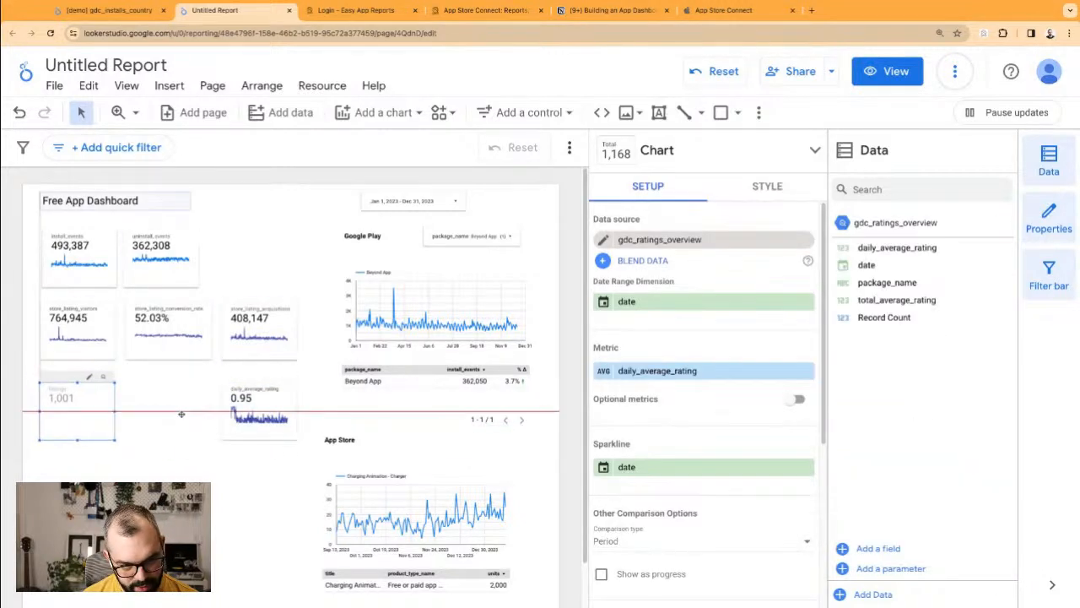
pyautogui.moveTo(271, 403); pyautogui.dragTo(177, 398)
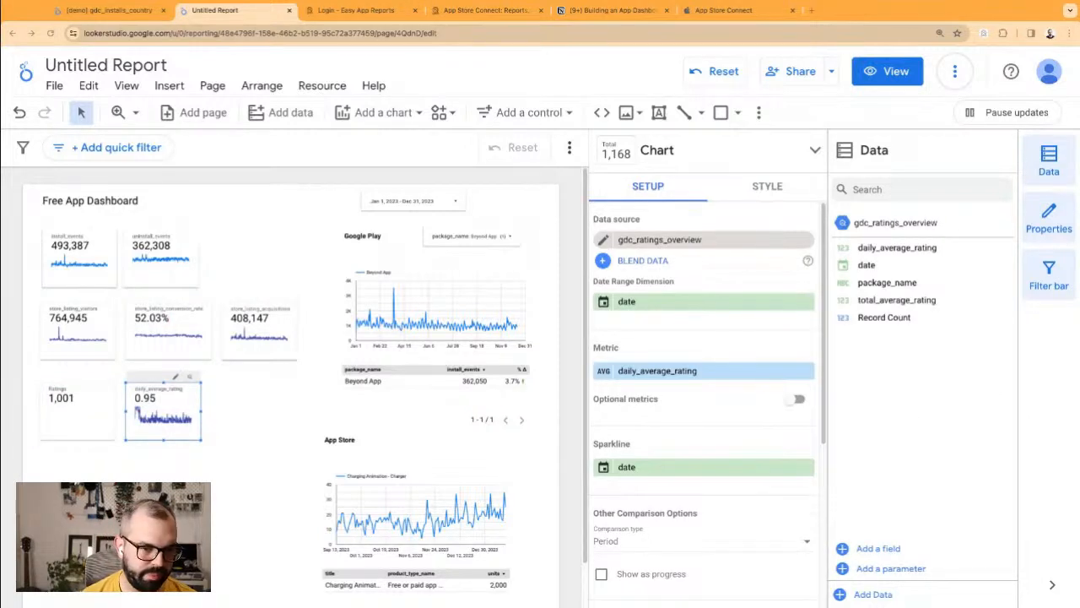
# Step: Shift the App Store title, chart and table slightly down and right
pyautogui.scroll(-1, 287, 477)
pyautogui.moveTo(290, 383); pyautogui.dragTo(487, 530)
pyautogui.moveTo(435, 471); pyautogui.dragTo(445, 500)
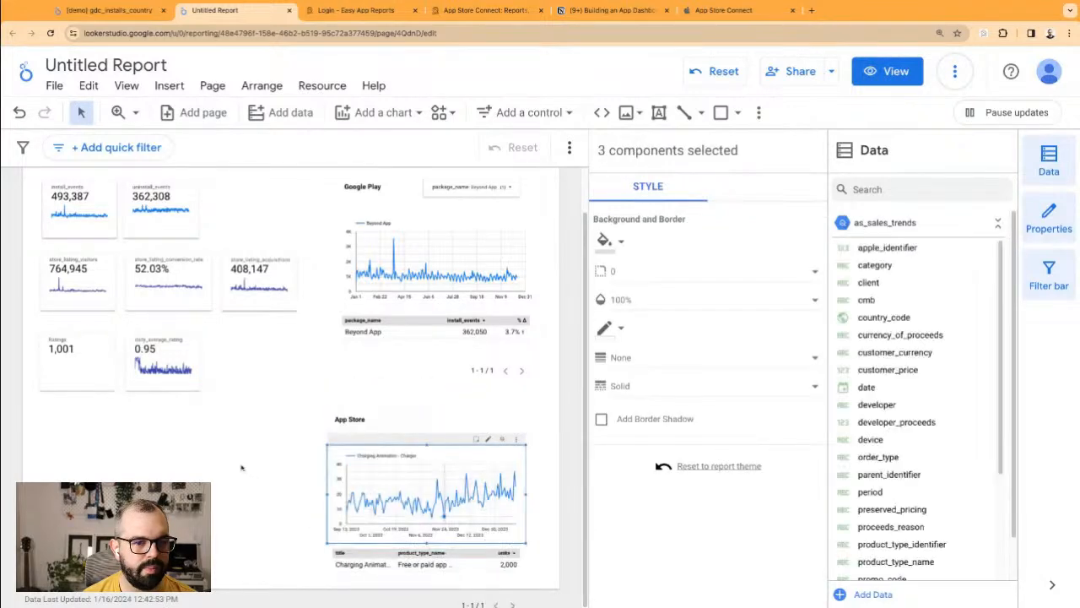
pyautogui.click(255, 345)
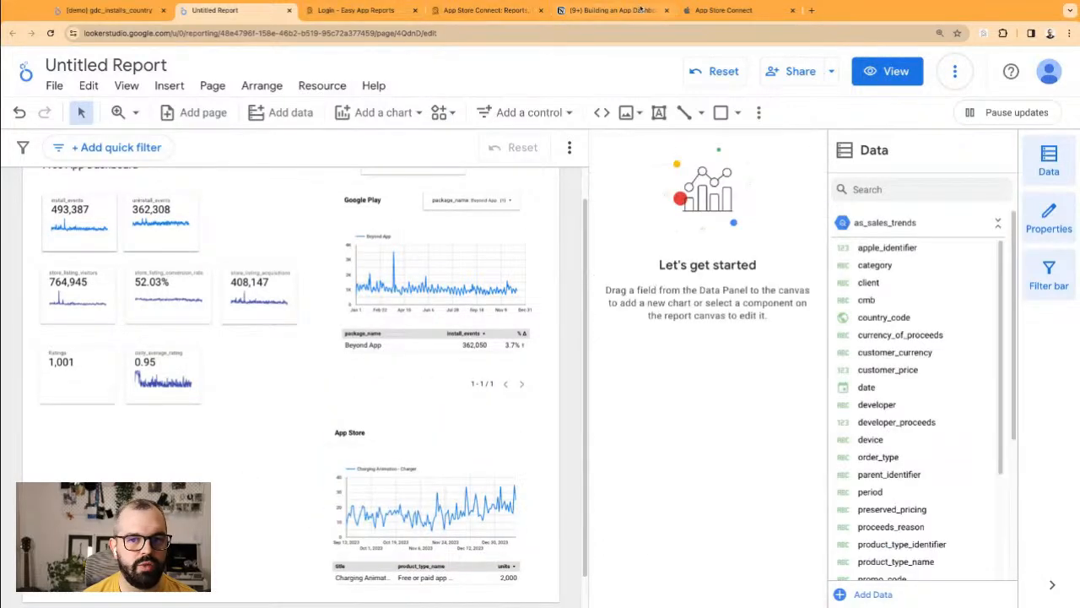
# Step: Check the Ratings & Reviews and Crashes & ANR lines in the Notion dashboard plan
pyautogui.click(713, 10)
pyautogui.click(485, 10)
pyautogui.click(572, 11)
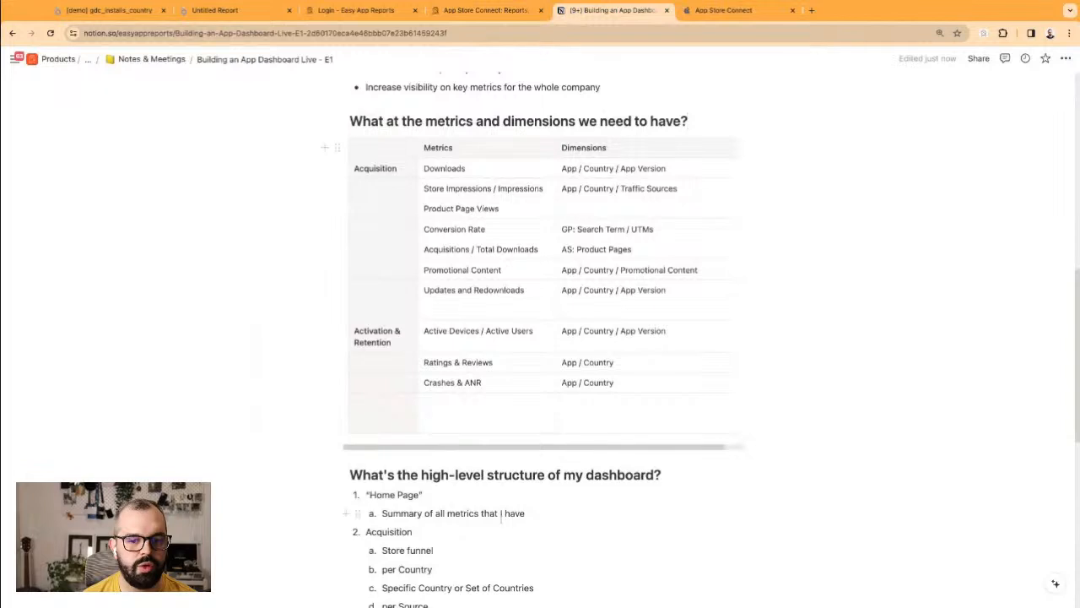
pyautogui.scroll(-3, 502, 414)
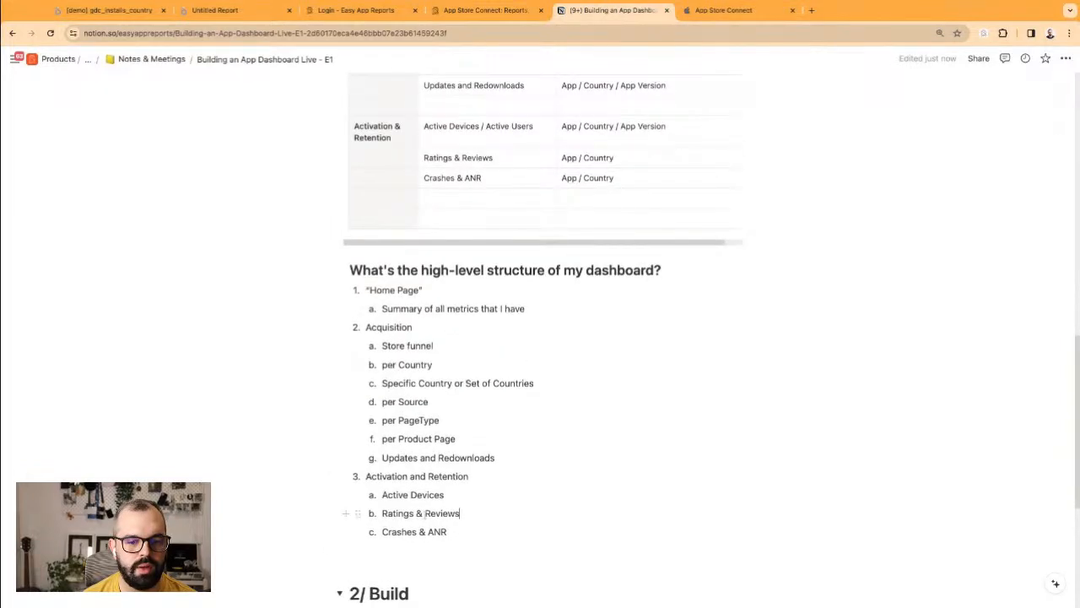
pyautogui.tripleClick(427, 514)
pyautogui.tripleClick(410, 533)
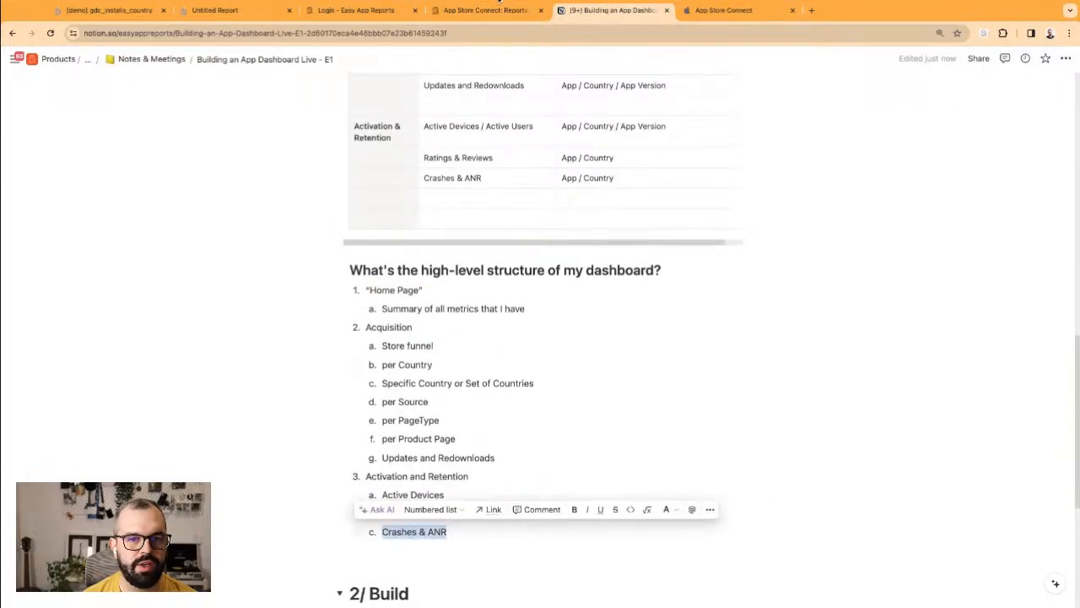
pyautogui.click(110, 11)
# Step: Copy the Ratings scorecard and place the duplicate in the third slot of its row
pyautogui.click(221, 10)
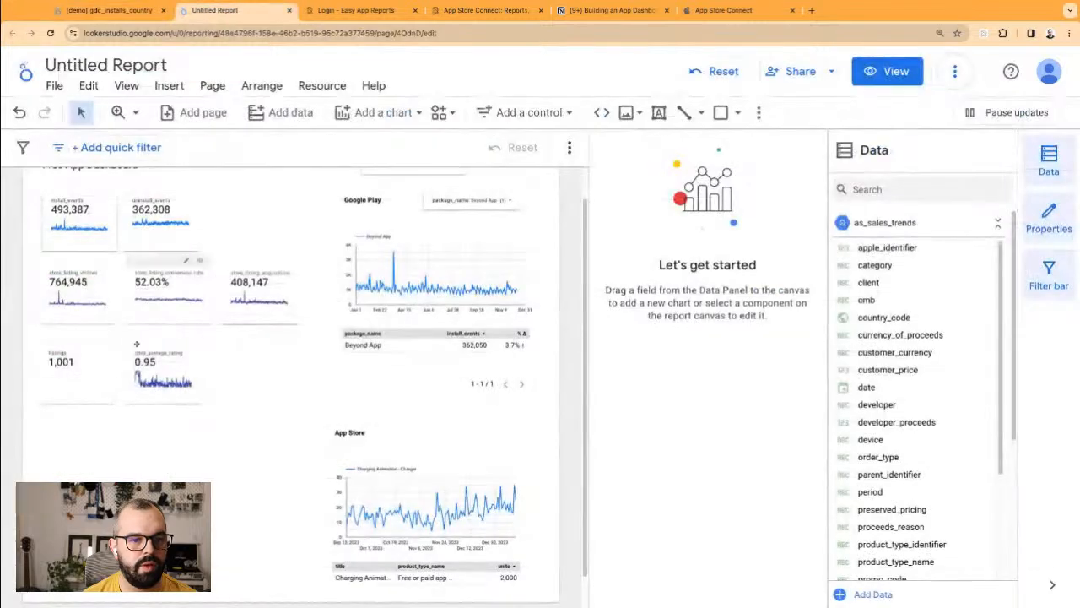
pyautogui.click(71, 394)
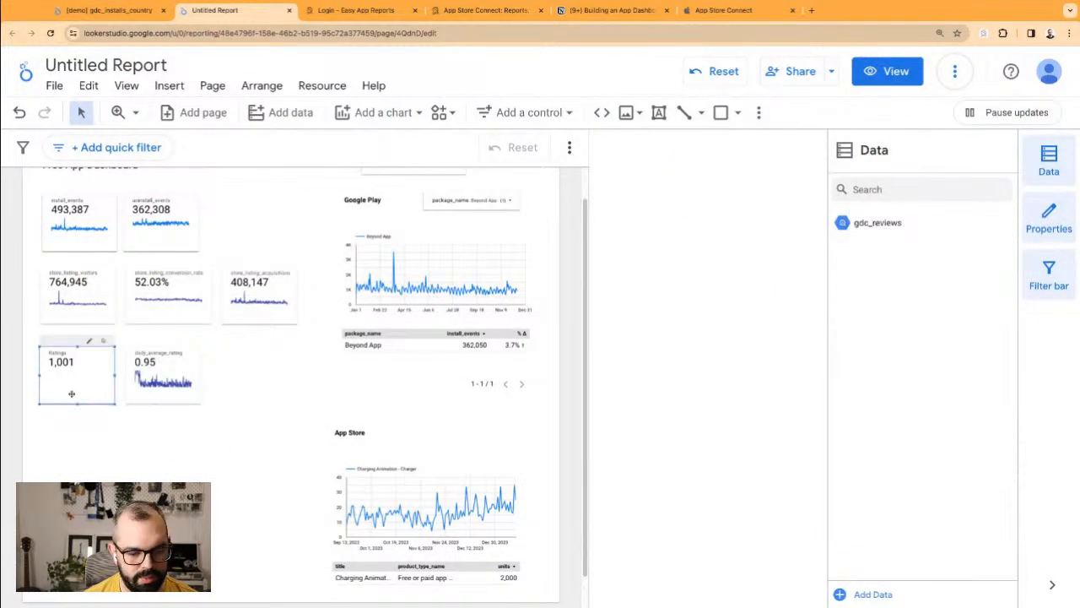
pyautogui.press('super+c')
pyautogui.press('super+v')
pyautogui.press('Right')
pyautogui.press('Right')
pyautogui.press('Right')
pyautogui.press('Right')
pyautogui.press('Right')
pyautogui.press('Right')
pyautogui.press('Right')
pyautogui.press('Right')
pyautogui.press('Right')
pyautogui.press('Right')
pyautogui.press('Right')
pyautogui.press('Right')
pyautogui.press('Right')
pyautogui.press('Right')
pyautogui.press('Right')
pyautogui.press('Right')
pyautogui.press('Right')
pyautogui.press('Right')
pyautogui.press('Right')
pyautogui.press('Right')
pyautogui.press('Up')
pyautogui.press('Up')
pyautogui.press('Up')
pyautogui.press('Left')
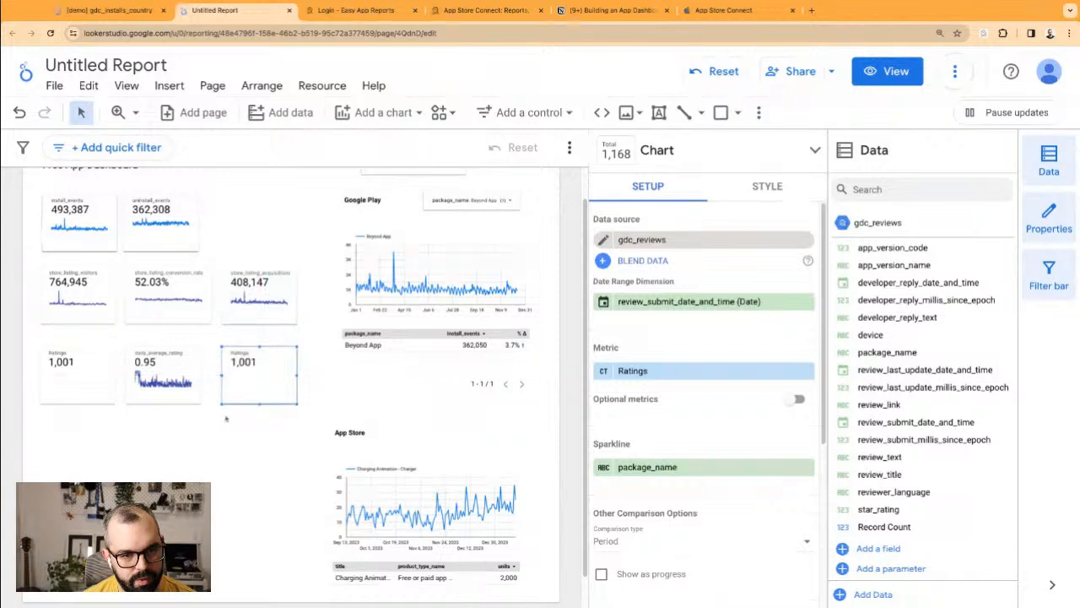
pyautogui.moveTo(259, 389); pyautogui.dragTo(249, 390)
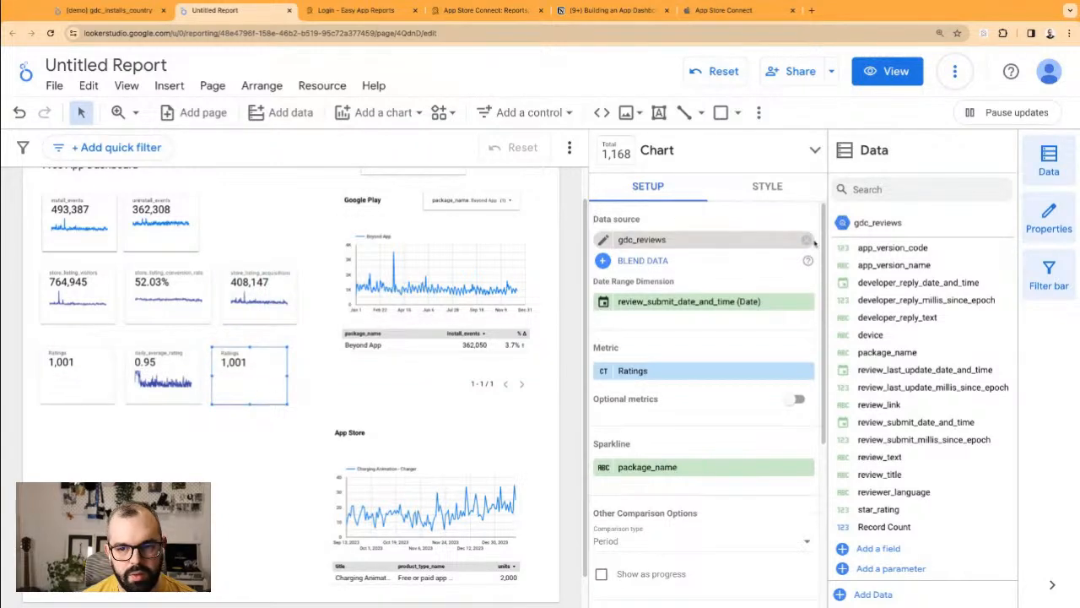
# Step: Remove the copy's gdc_reviews data source and begin adding new data
pyautogui.click(809, 240)
pyautogui.click(724, 243)
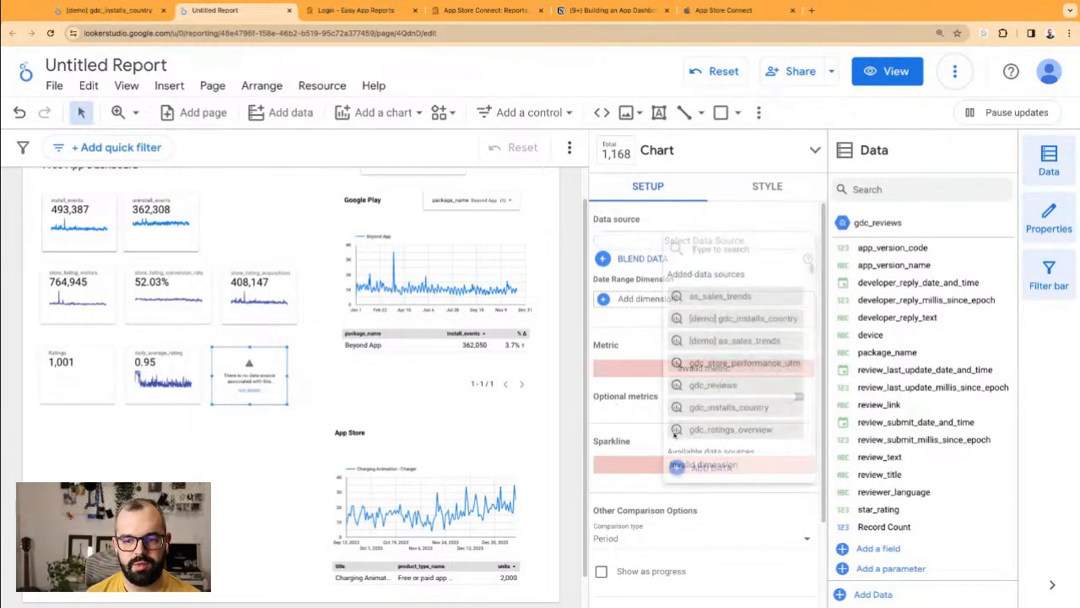
pyautogui.click(712, 467)
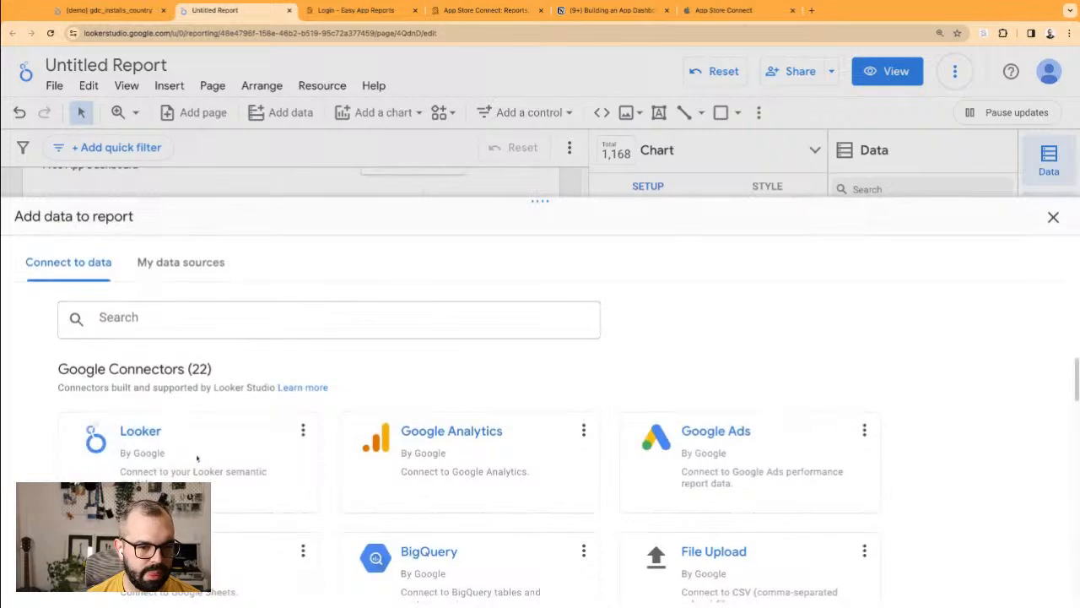
# Step: Add the BigQuery table gdc_crashes from easy-app-reports demo_data as the scorecard's source
pyautogui.click(439, 549)
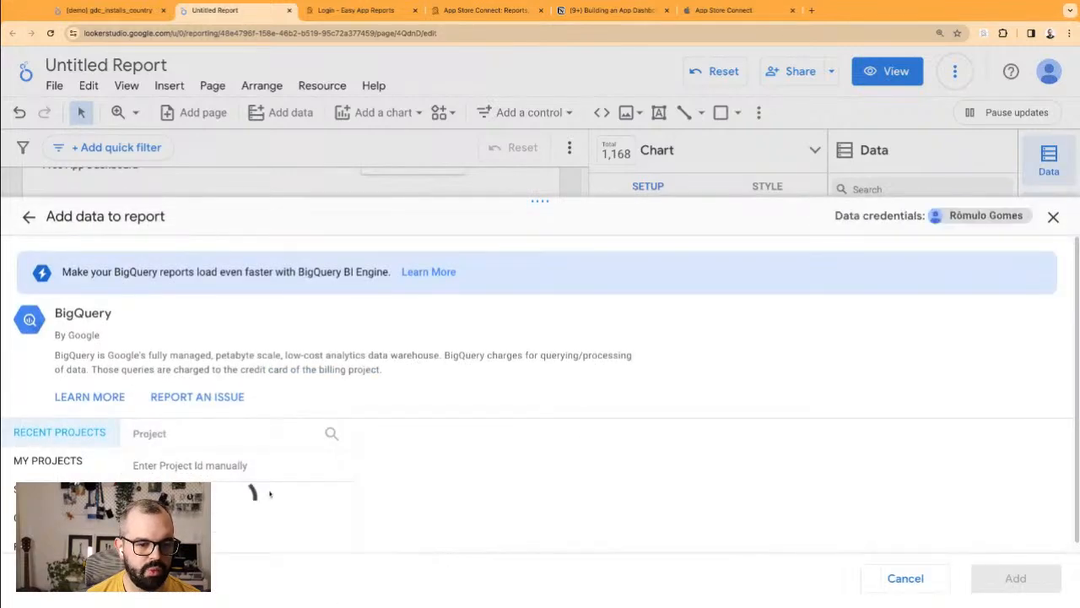
pyautogui.click(201, 491)
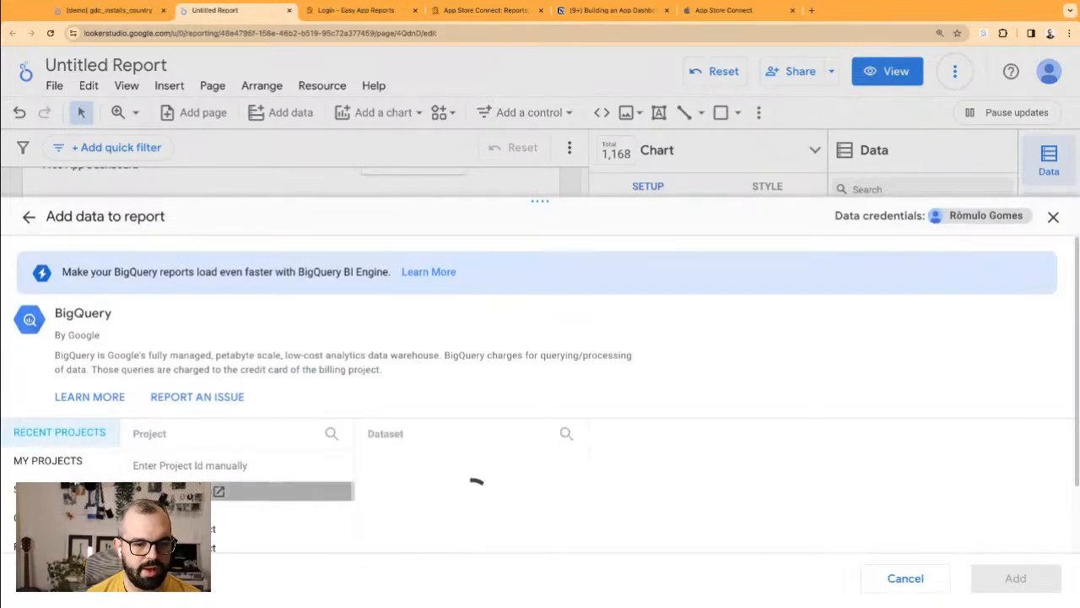
pyautogui.click(423, 464)
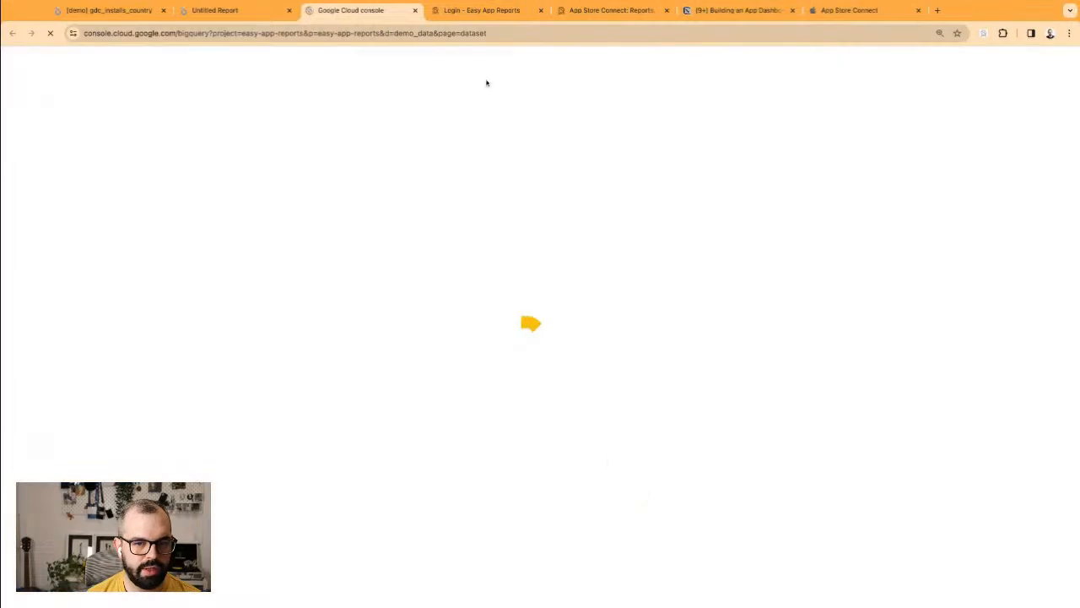
pyautogui.click(253, 10)
pyautogui.scroll(-10, 687, 487)
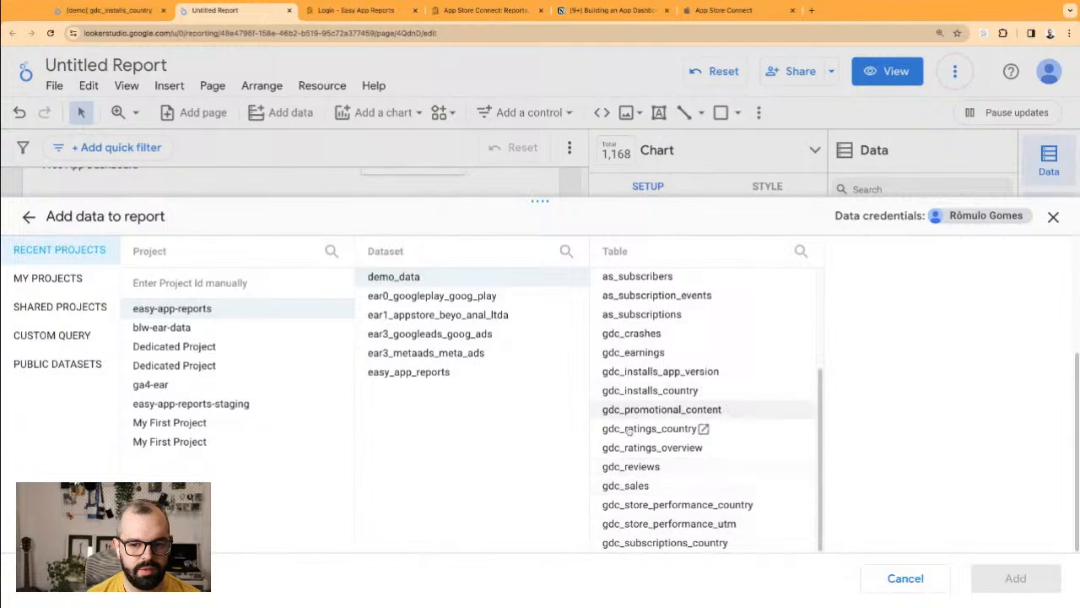
pyautogui.scroll(1, 718, 373)
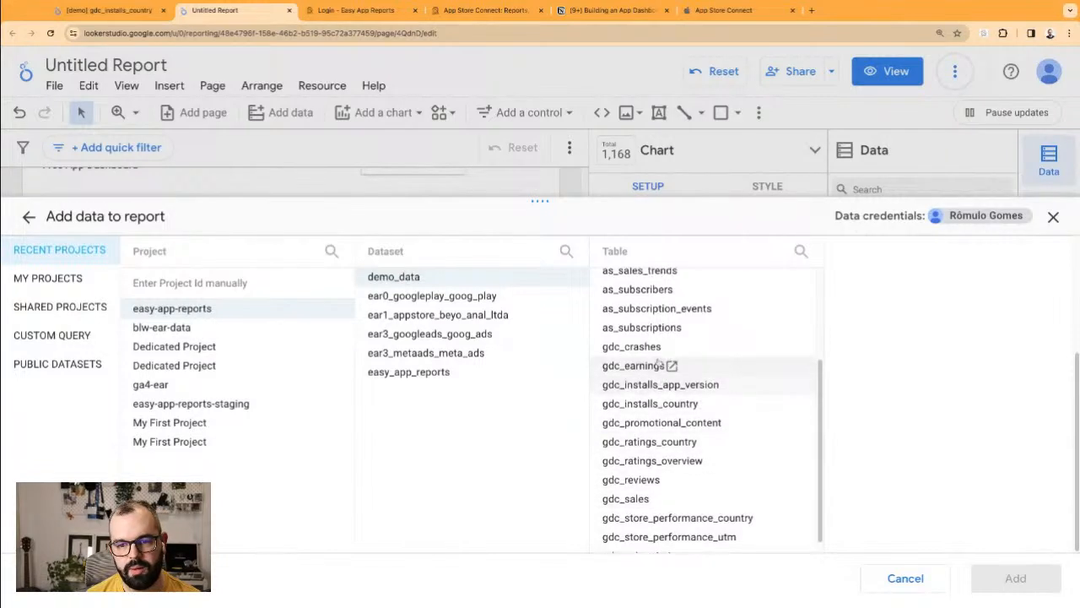
pyautogui.click(632, 347)
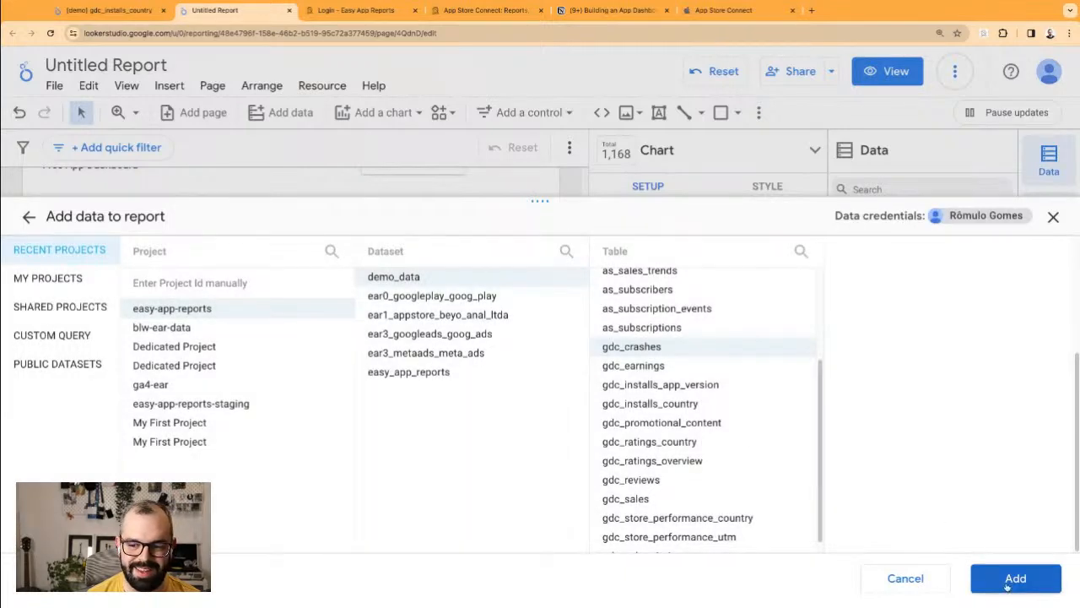
pyautogui.click(1015, 579)
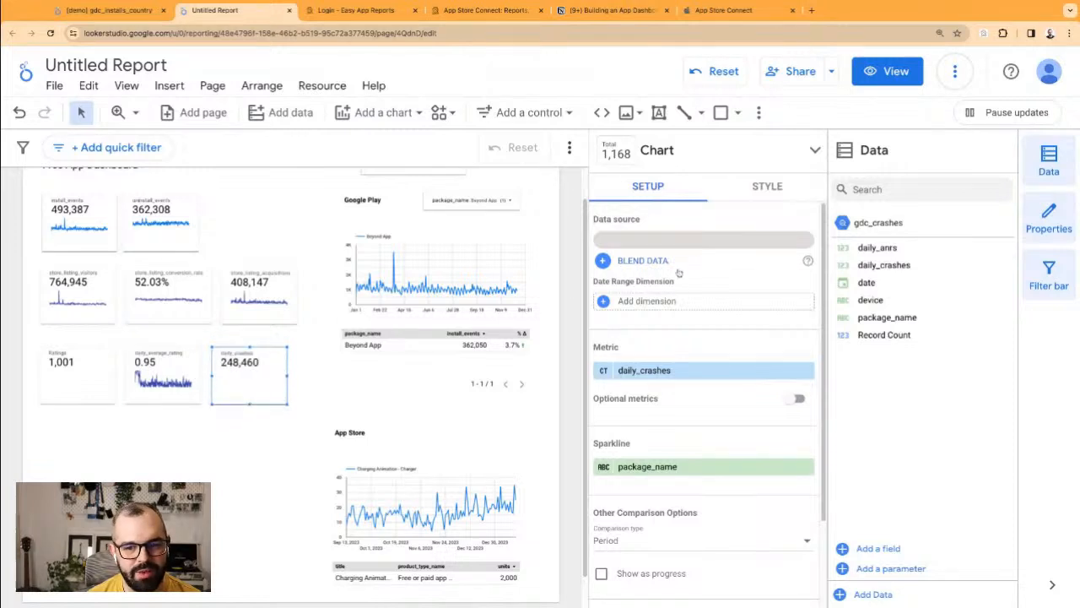
# Step: Set the daily_crashes scorecard's date range dimension to date. Add a copy beside it showing daily_anrs
pyautogui.click(675, 302)
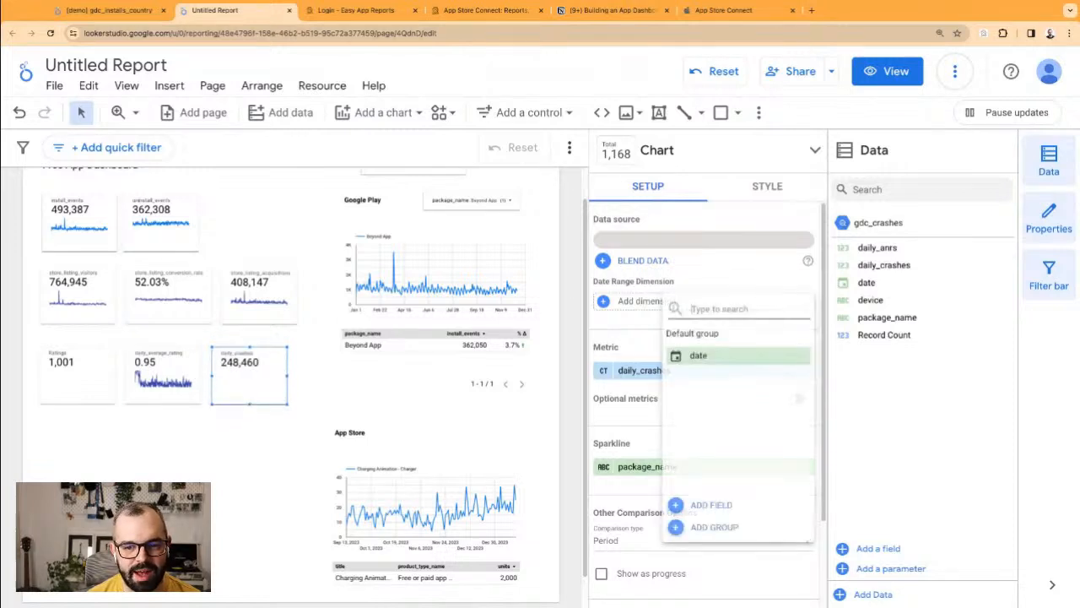
pyautogui.click(698, 356)
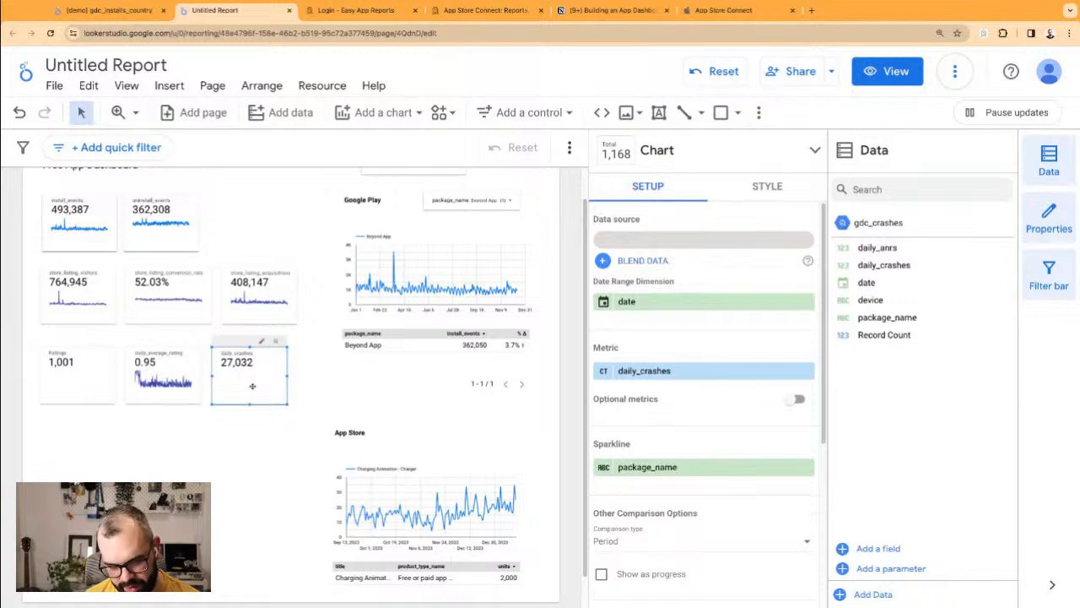
pyautogui.press('super+v')
pyautogui.press('Left')
pyautogui.press('Left')
pyautogui.press('Left')
pyautogui.press('Left')
pyautogui.press('Left')
pyautogui.press('Left')
pyautogui.press('Left')
pyautogui.press('Left')
pyautogui.press('Right')
pyautogui.press('Right')
pyautogui.press('Right')
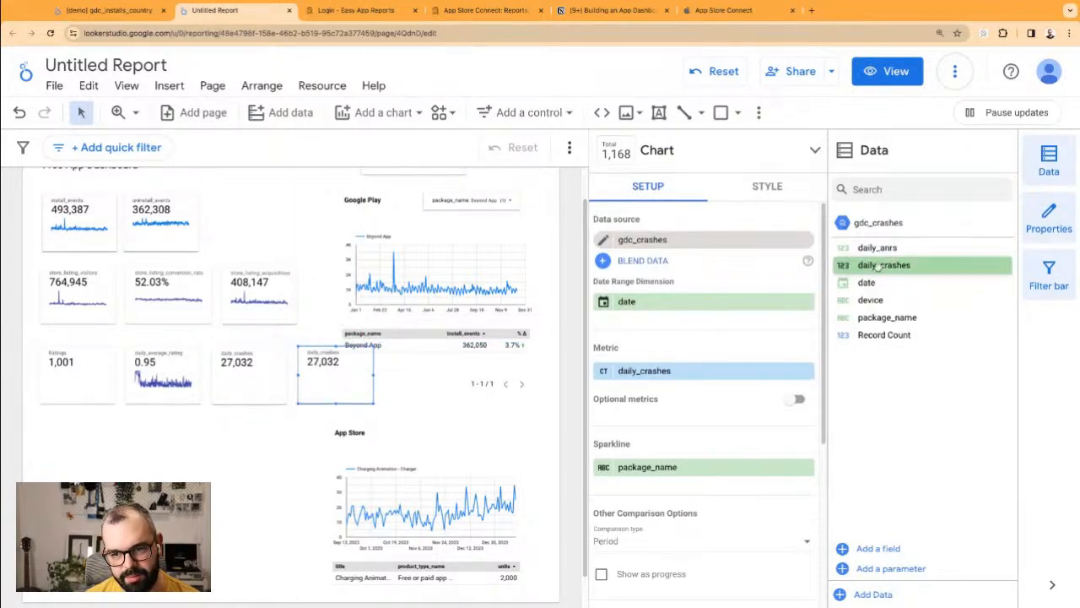
pyautogui.moveTo(881, 247); pyautogui.dragTo(362, 369)
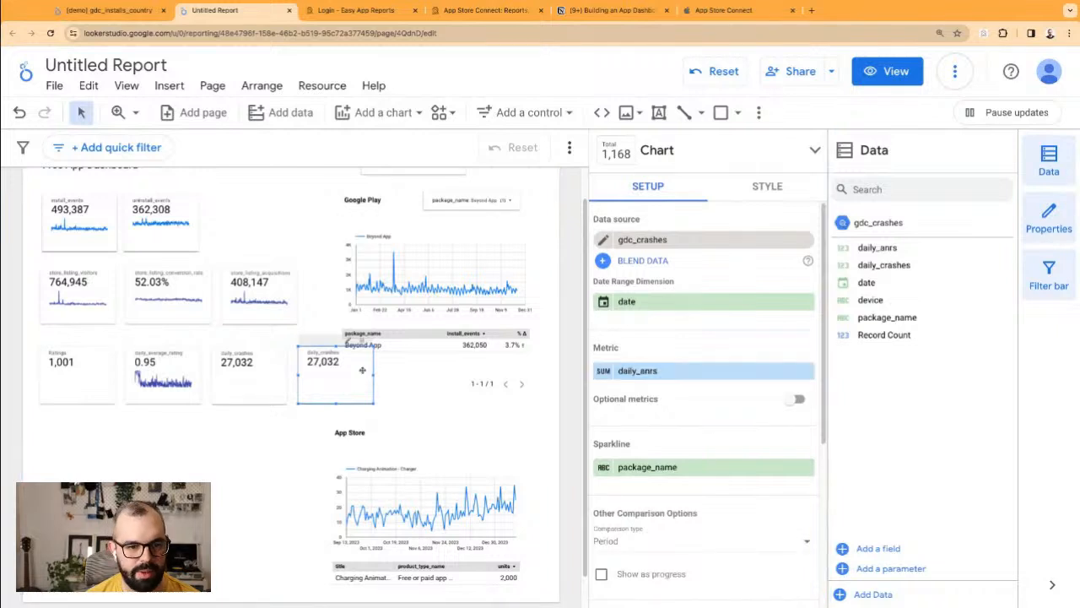
# Step: Duplicate the uninstall_events scorecard to the end of the top row and switch it to active_device_installs
pyautogui.click(180, 205)
pyautogui.press('super+c')
pyautogui.press('super+v')
pyautogui.moveTo(178, 221); pyautogui.dragTo(256, 212)
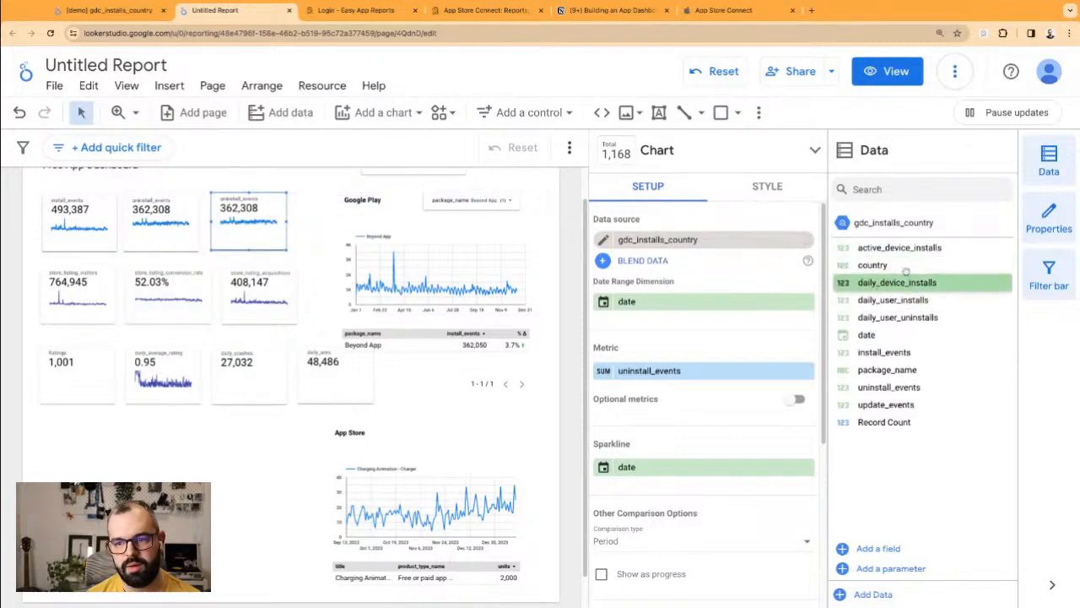
pyautogui.moveTo(900, 250); pyautogui.dragTo(676, 373)
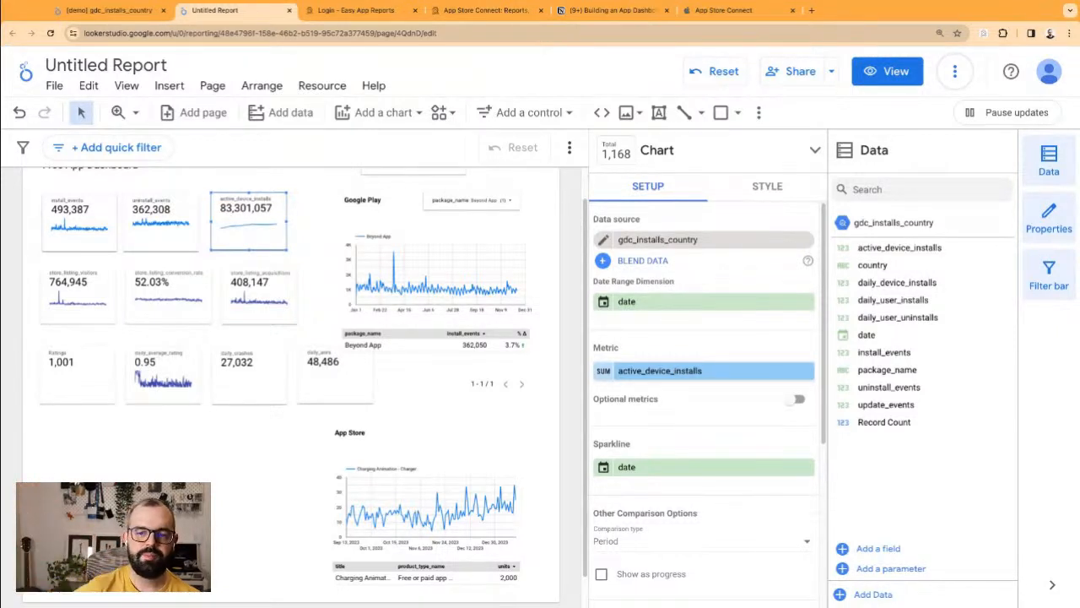
pyautogui.click(603, 371)
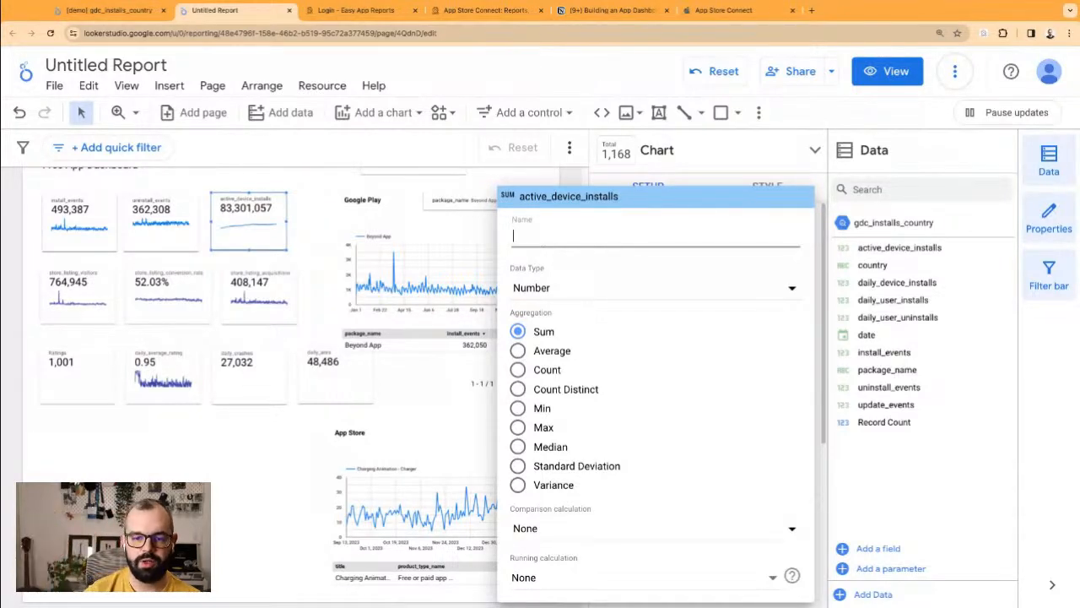
pyautogui.click(269, 221)
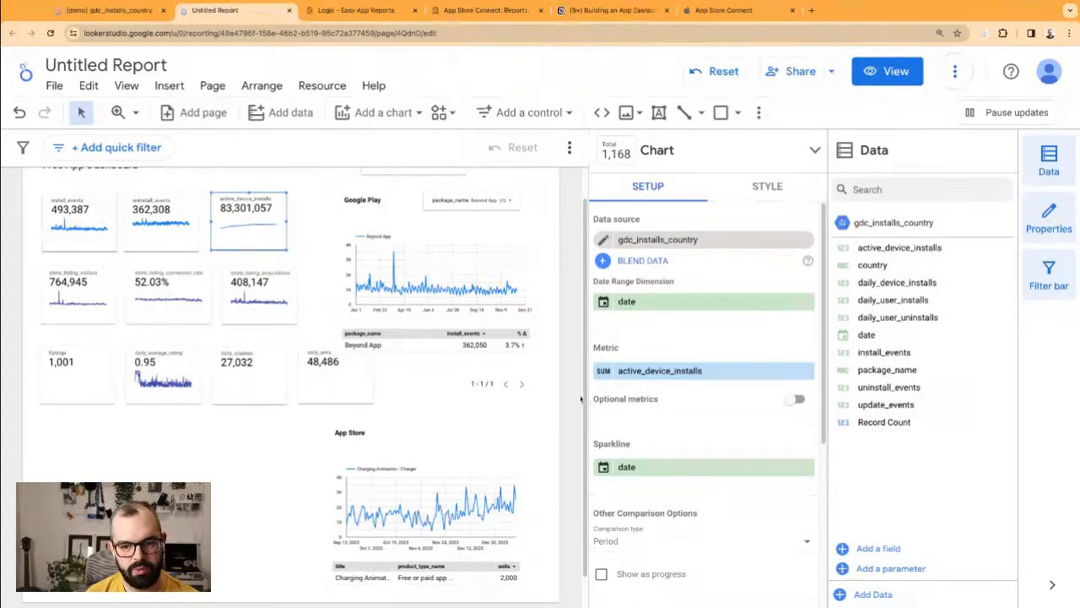
# Step: Give the active_device_installs scorecard a custom date range of Dec 14, 2019 – Dec 31, 2023
pyautogui.moveTo(254, 222); pyautogui.dragTo(255, 222)
pyautogui.scroll(-3, 705, 481)
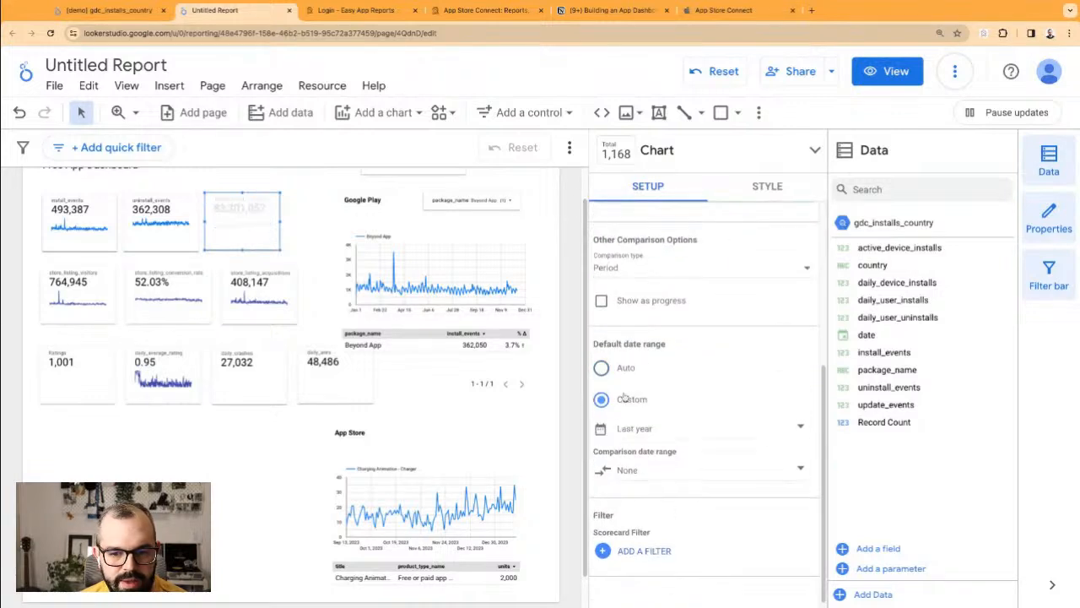
pyautogui.click(642, 429)
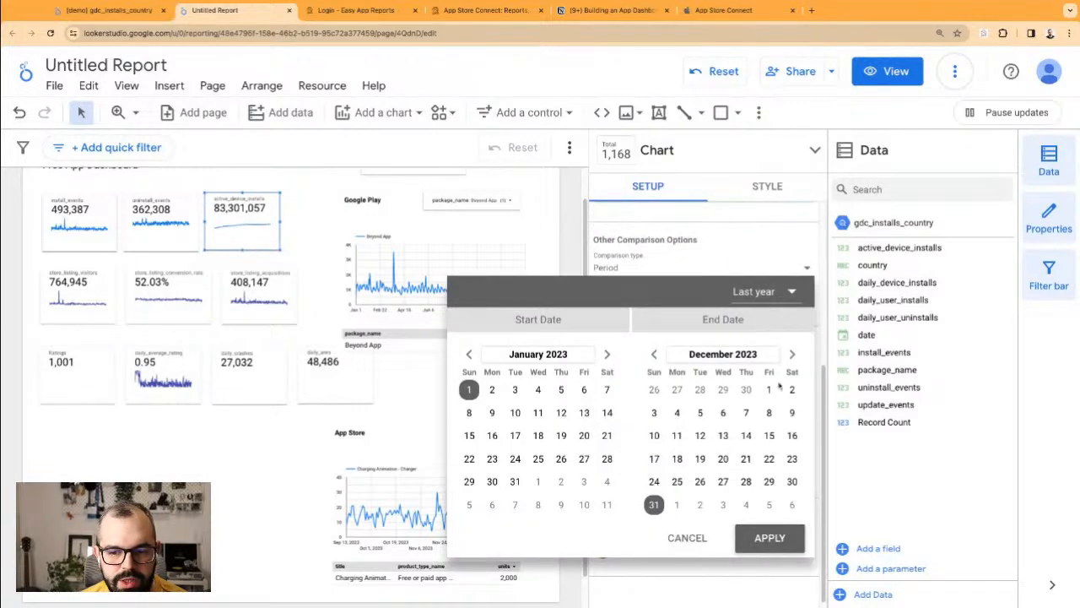
pyautogui.click(792, 293)
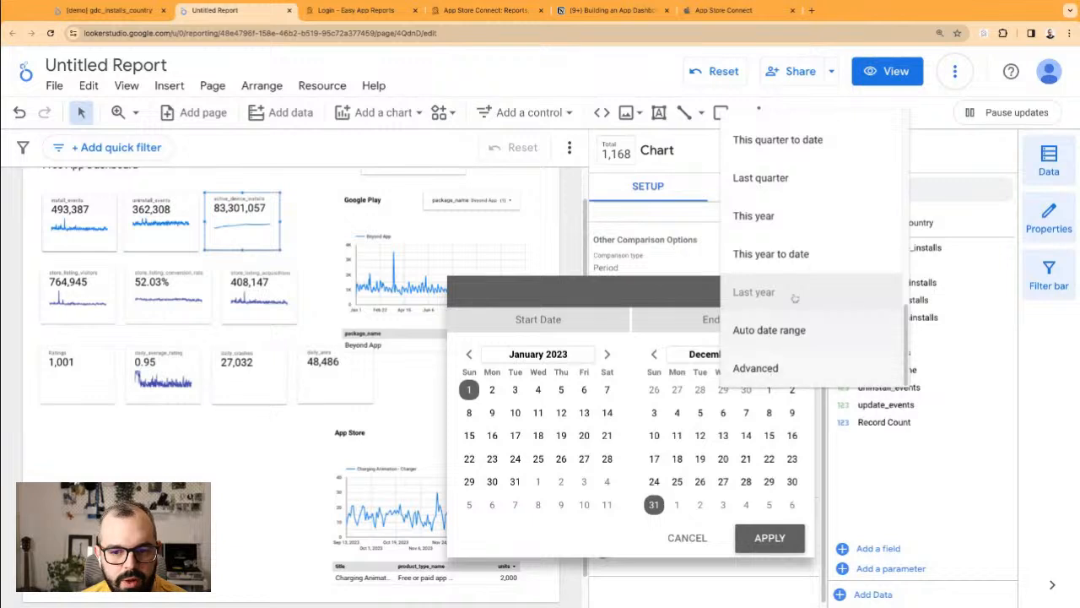
pyautogui.click(756, 369)
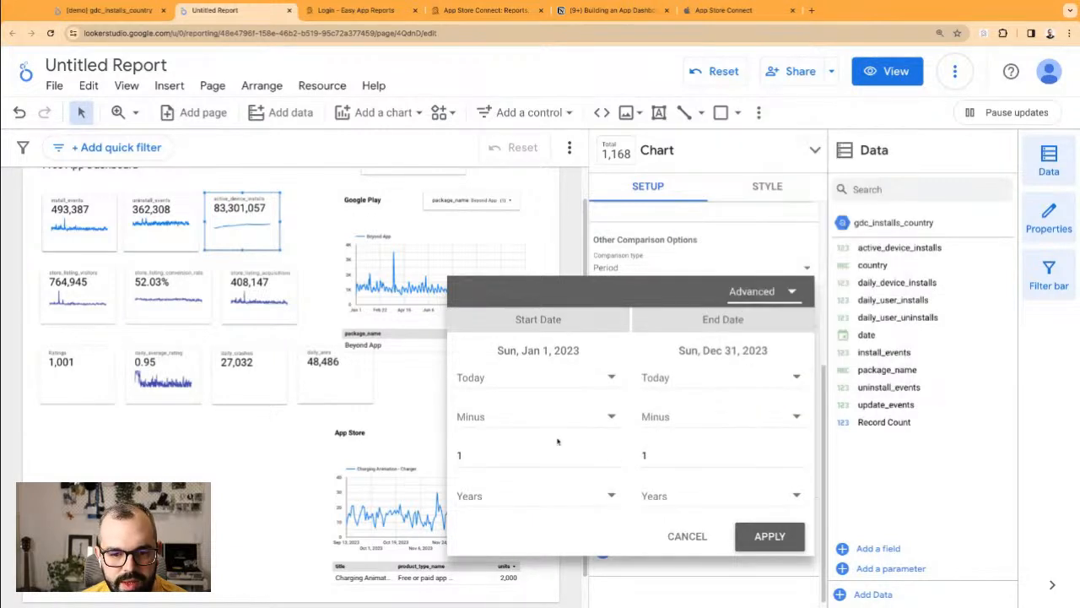
pyautogui.tripleClick(614, 453)
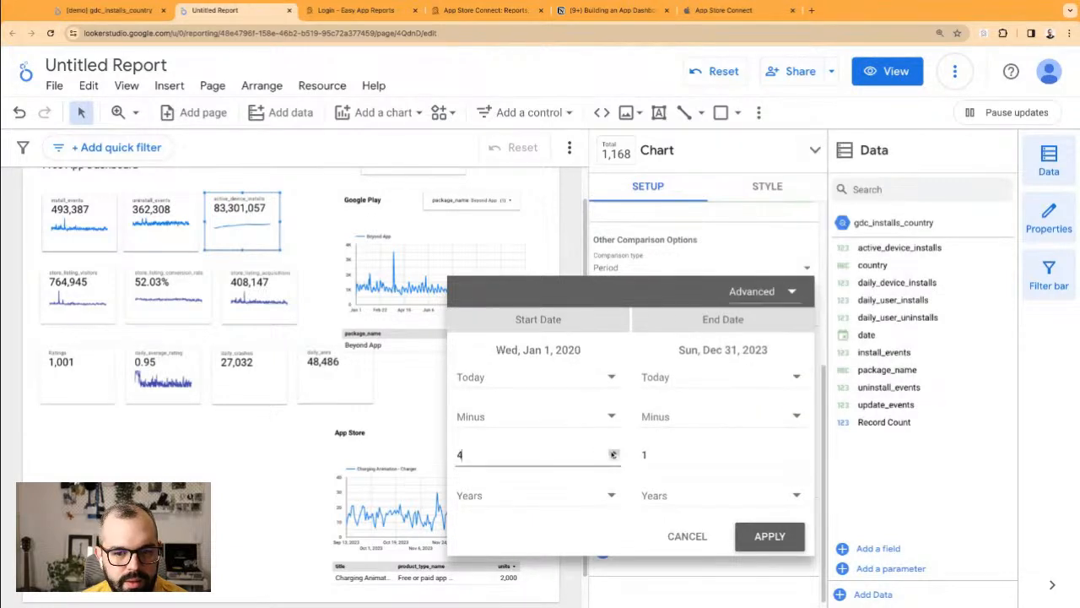
pyautogui.click(506, 380)
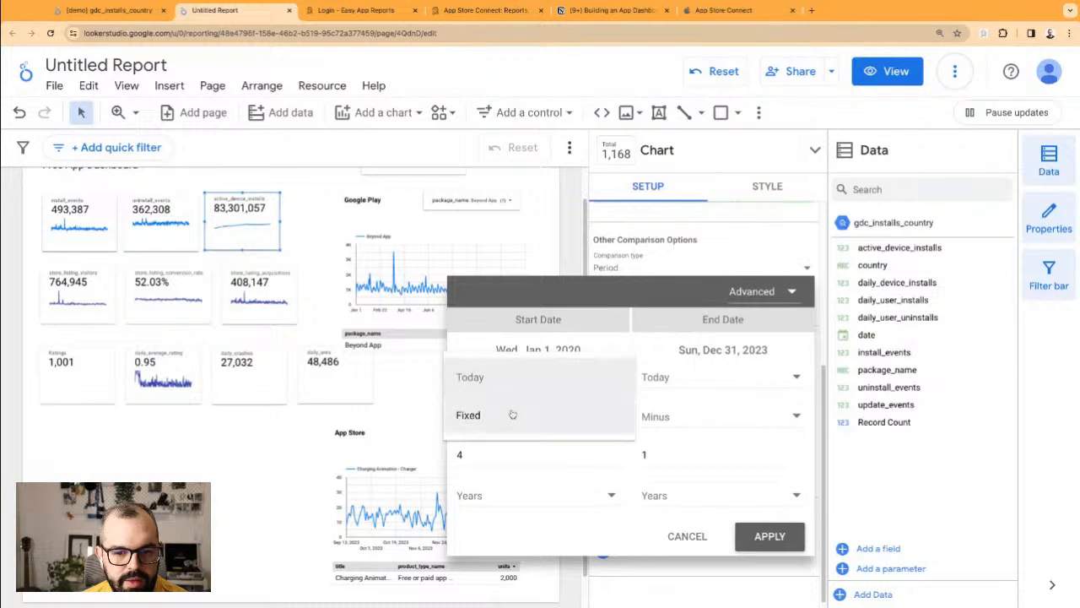
pyautogui.click(469, 406)
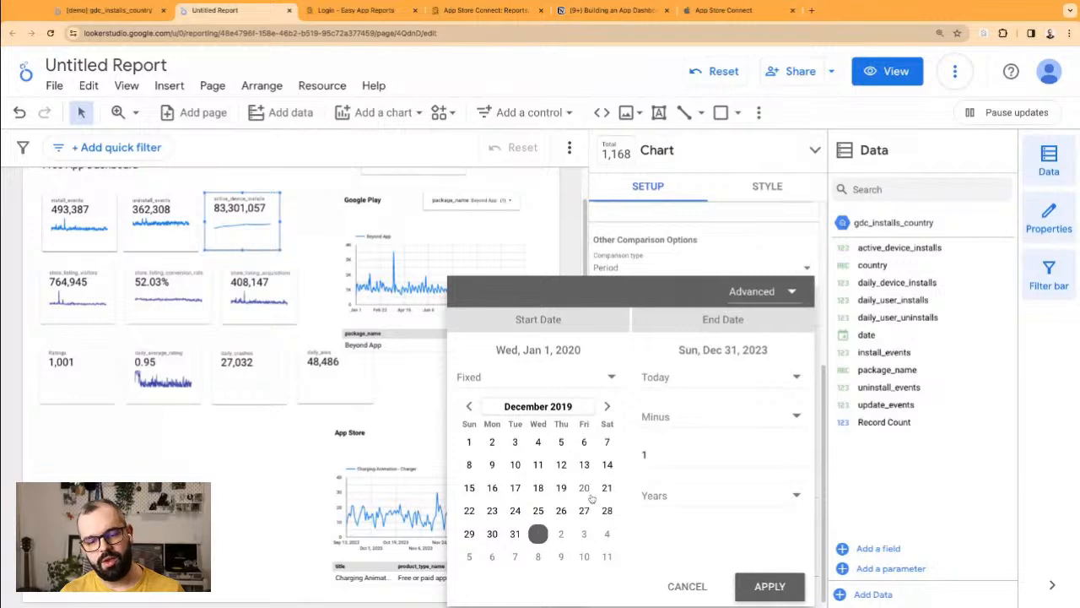
pyautogui.click(606, 464)
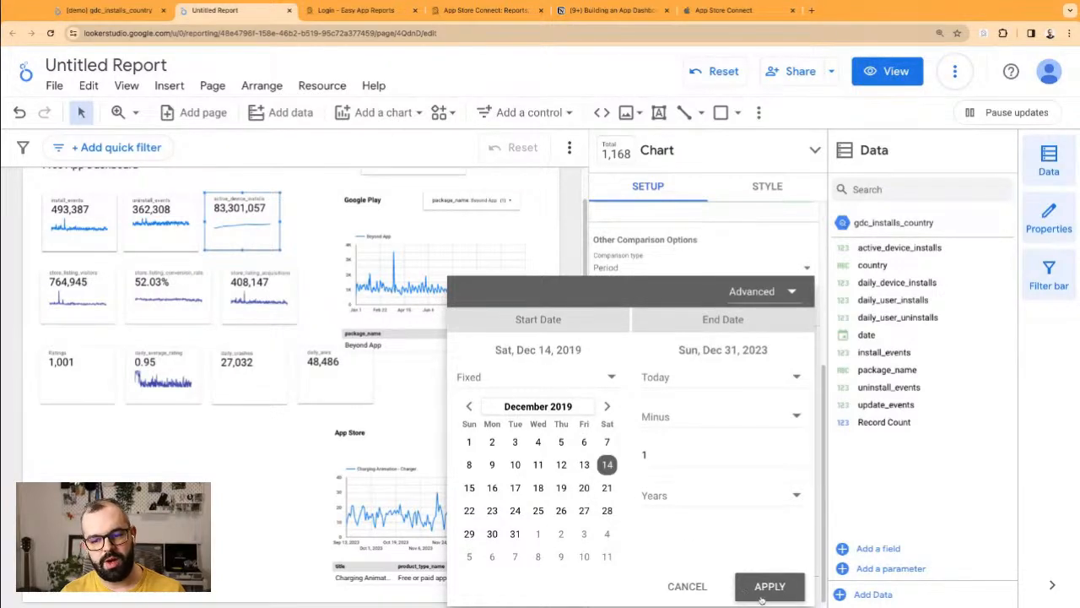
pyautogui.click(769, 587)
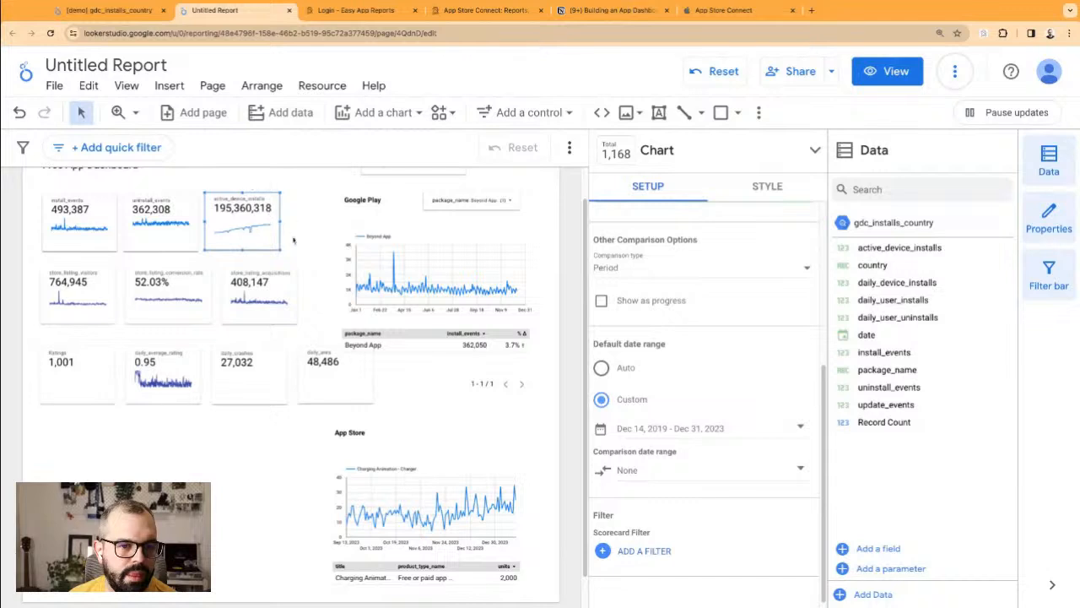
# Step: Fix the range's end date to Dec 14, 2023
pyautogui.scroll(3, 612, 288)
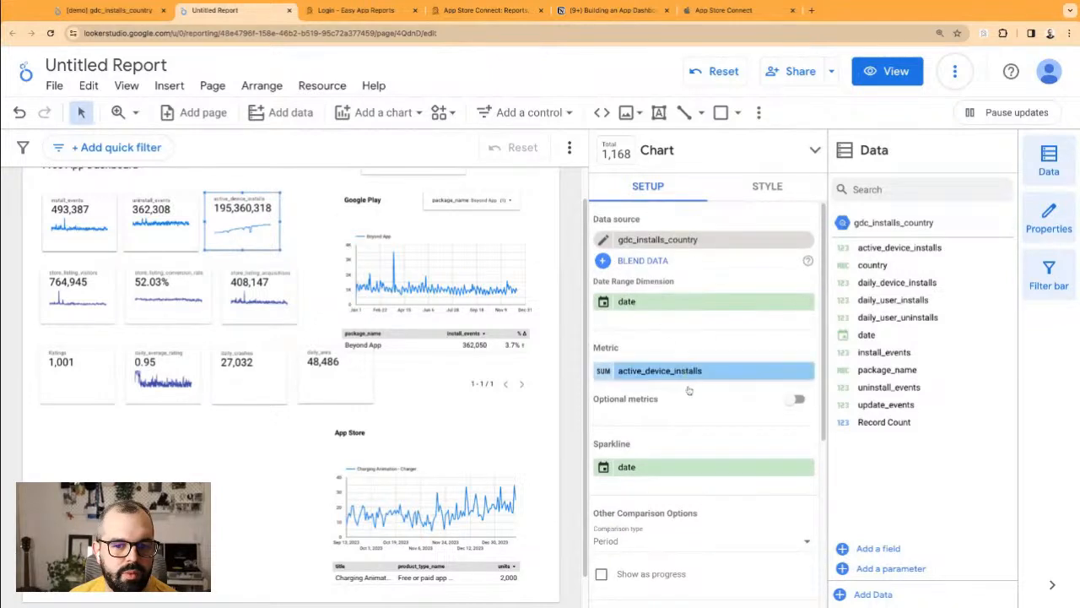
pyautogui.scroll(-3, 680, 439)
pyautogui.click(675, 460)
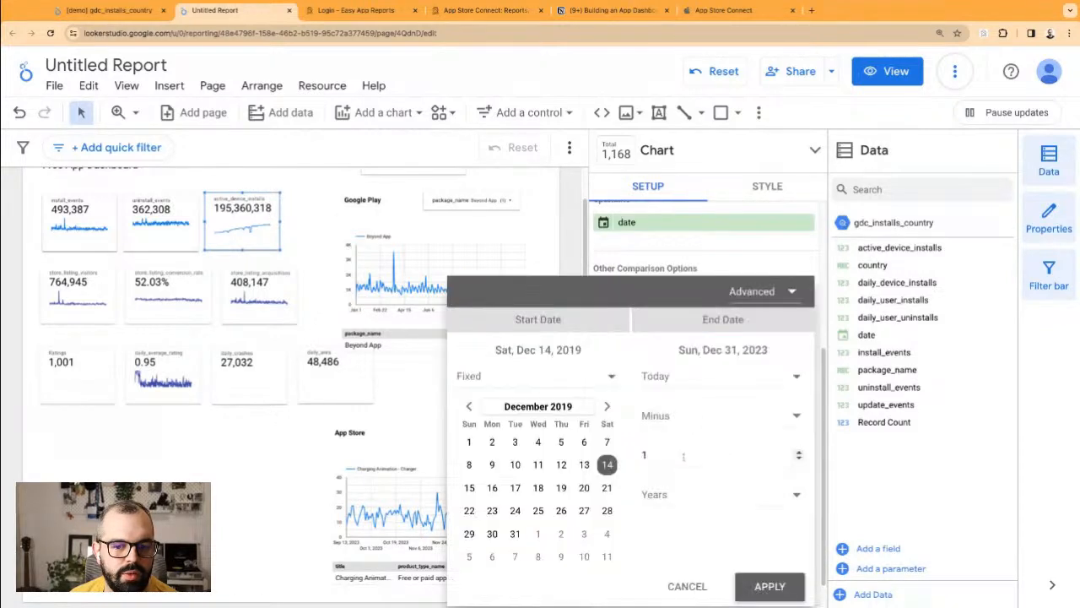
pyautogui.click(714, 379)
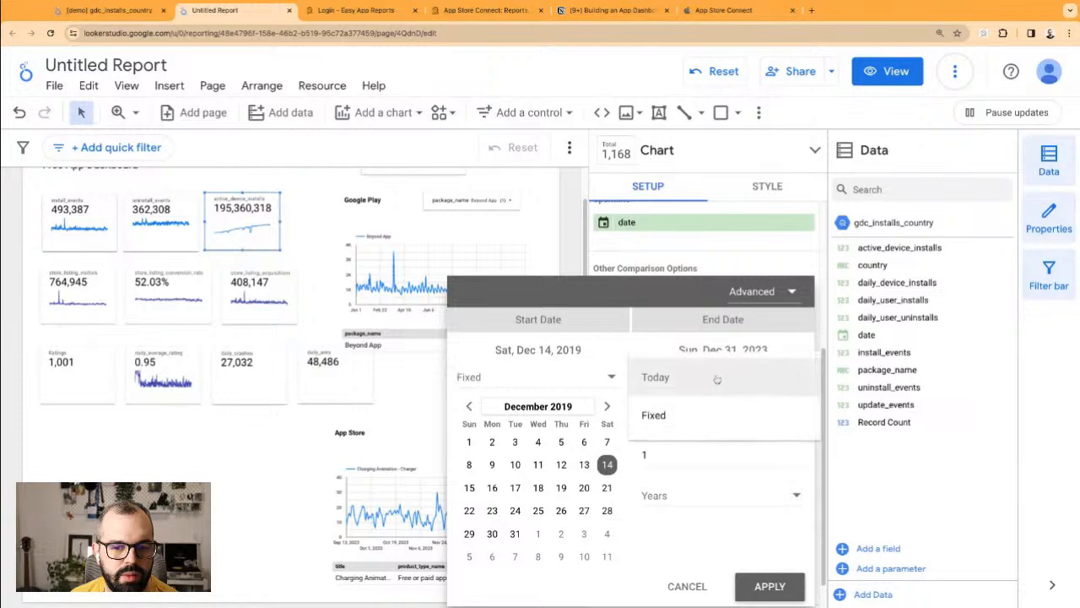
pyautogui.click(719, 477)
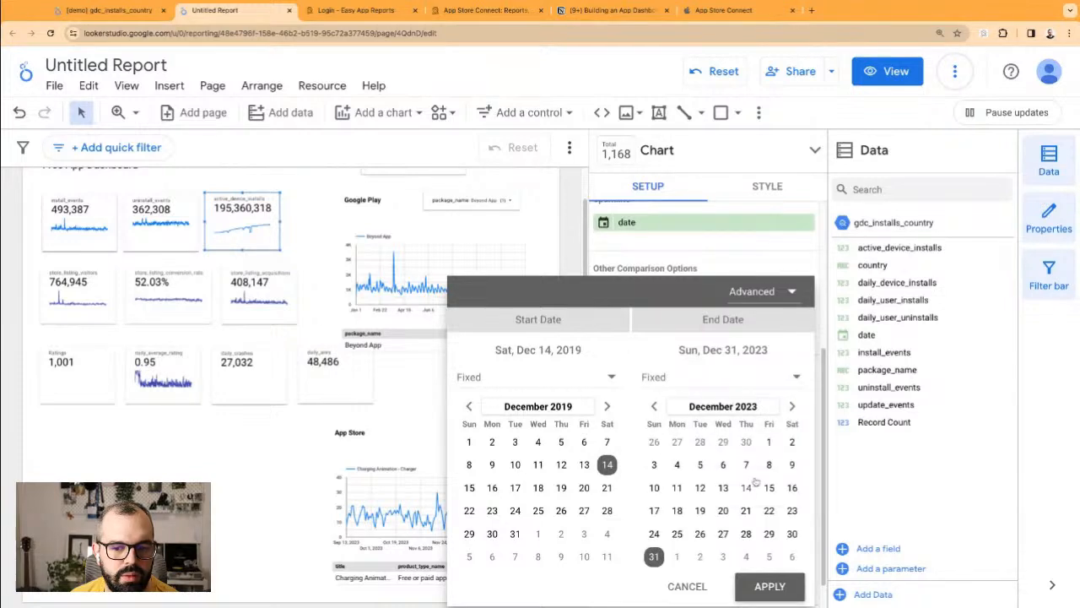
pyautogui.click(770, 587)
# Step: Move the start date to Dec 14, 2023, making a single-day range
pyautogui.click(655, 457)
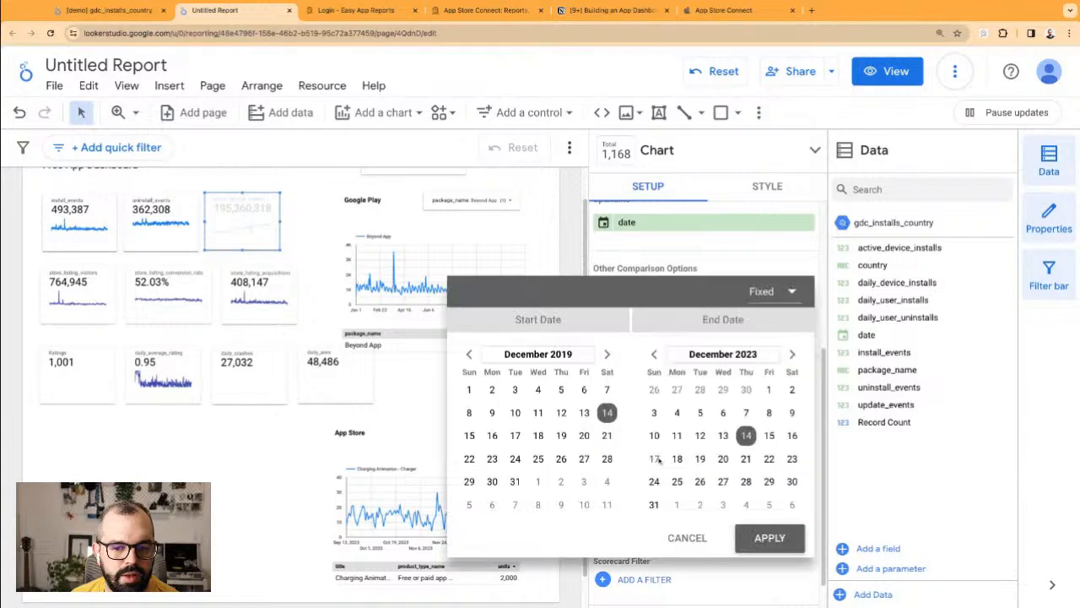
pyautogui.click(607, 354)
pyautogui.click(607, 354)
pyautogui.click(566, 354)
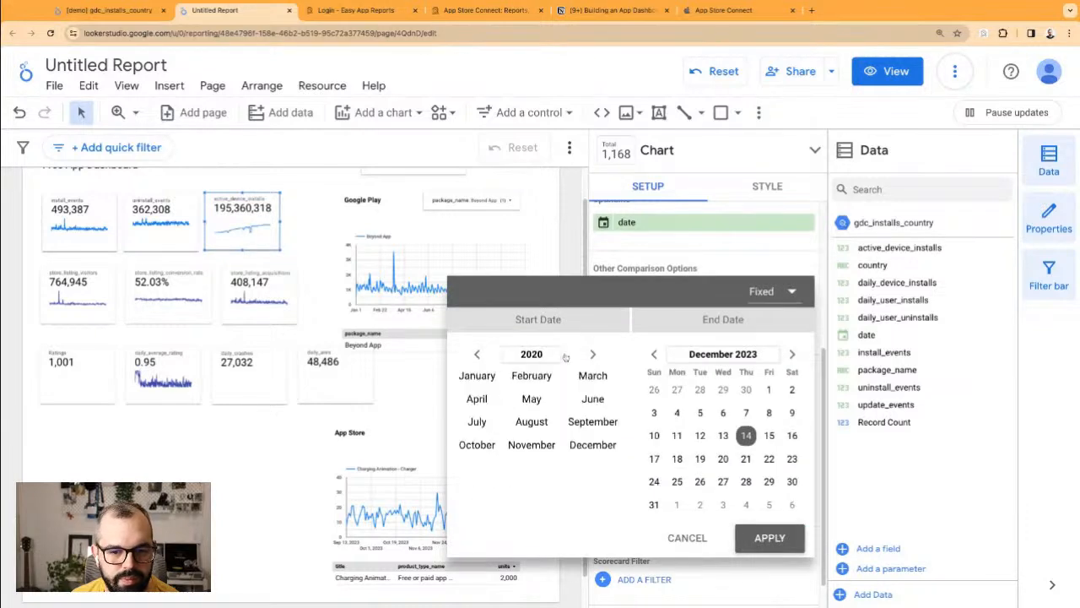
pyautogui.click(562, 355)
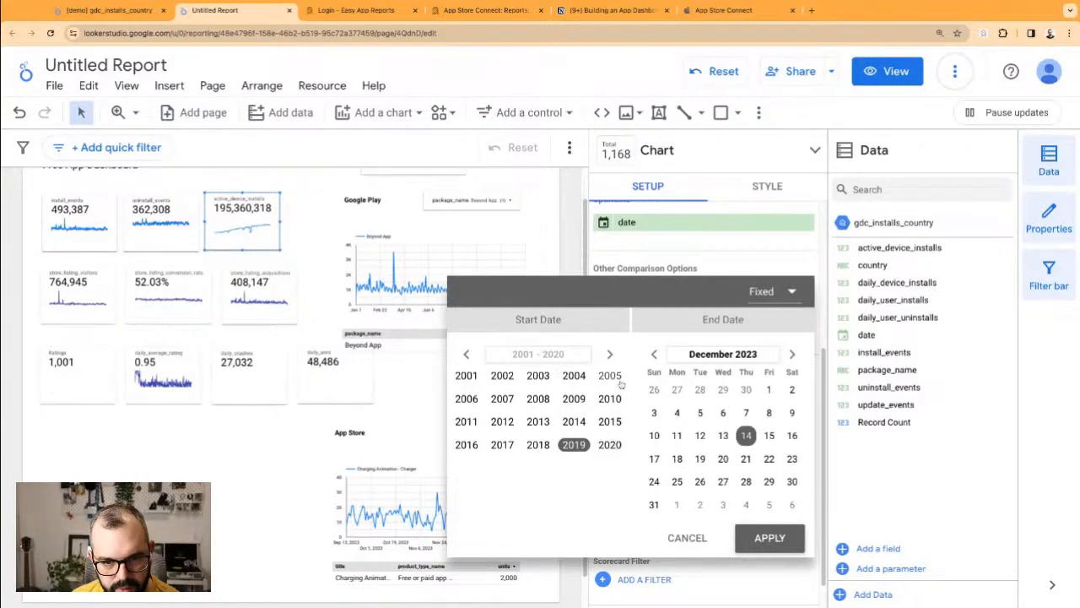
pyautogui.click(610, 354)
pyautogui.click(537, 376)
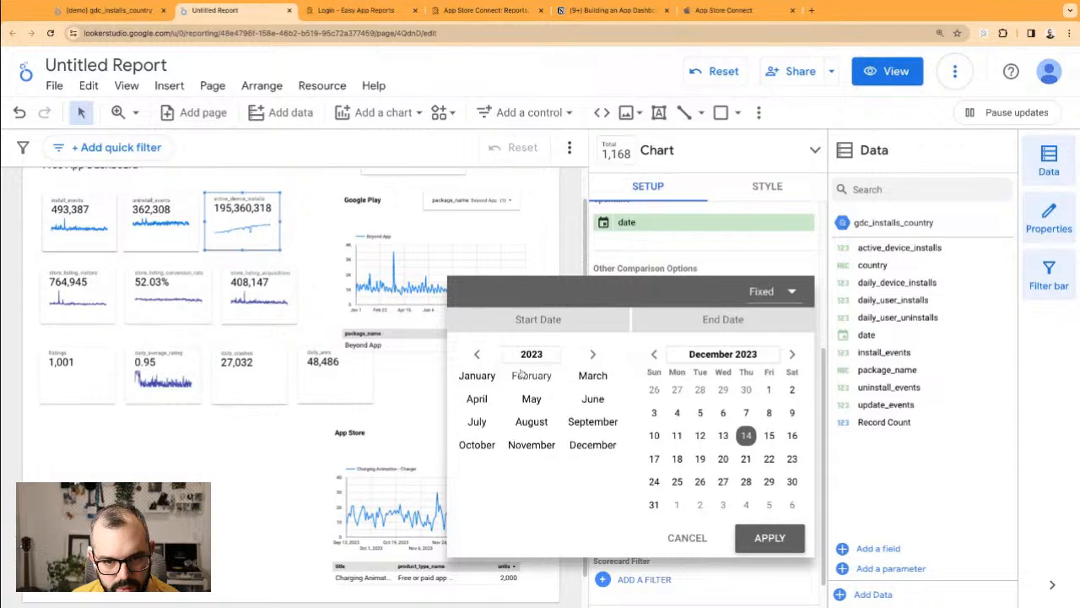
pyautogui.click(577, 445)
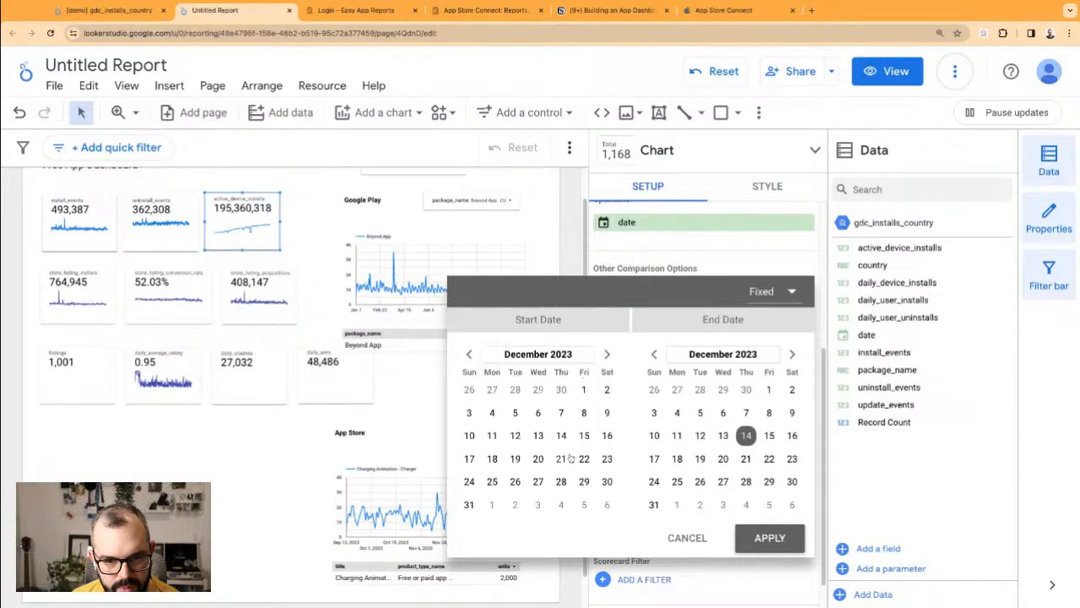
pyautogui.click(563, 435)
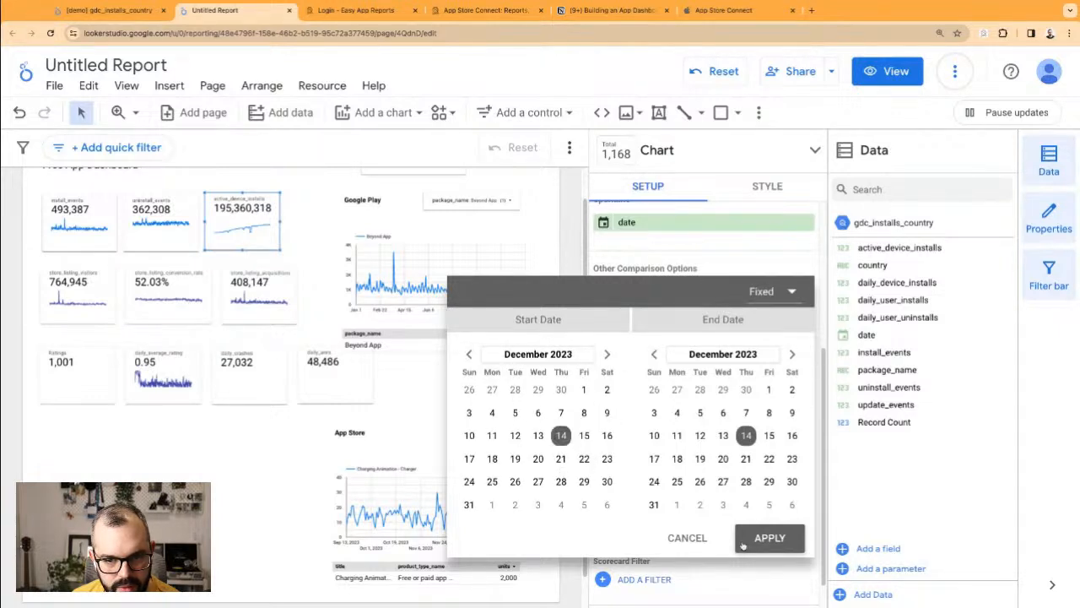
pyautogui.click(765, 538)
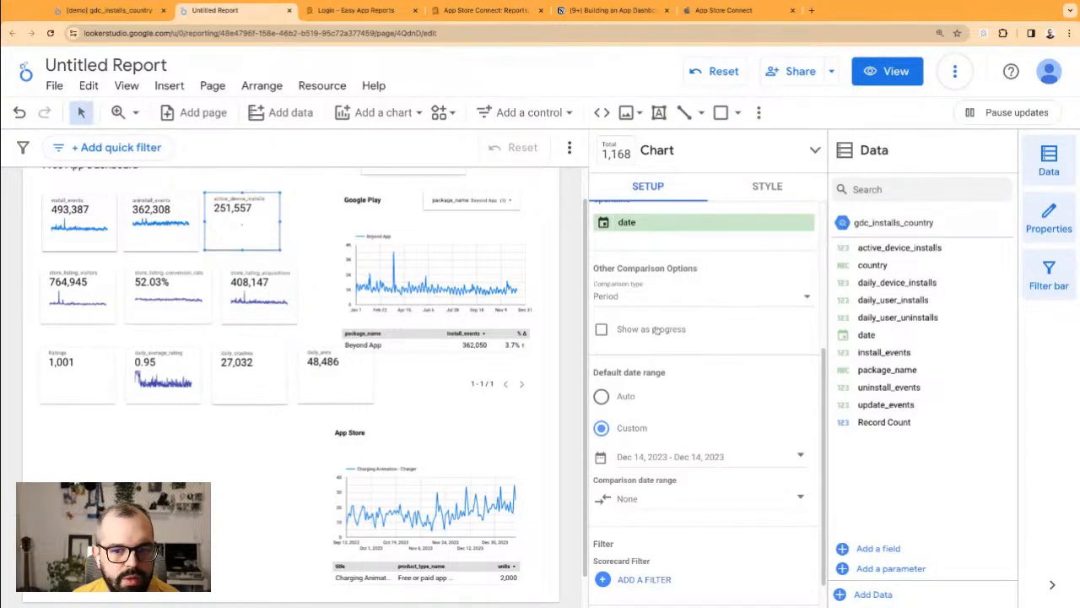
# Step: Switch the active_device_installs chart type to Scorecard with compact numbers
pyautogui.scroll(5, 659, 346)
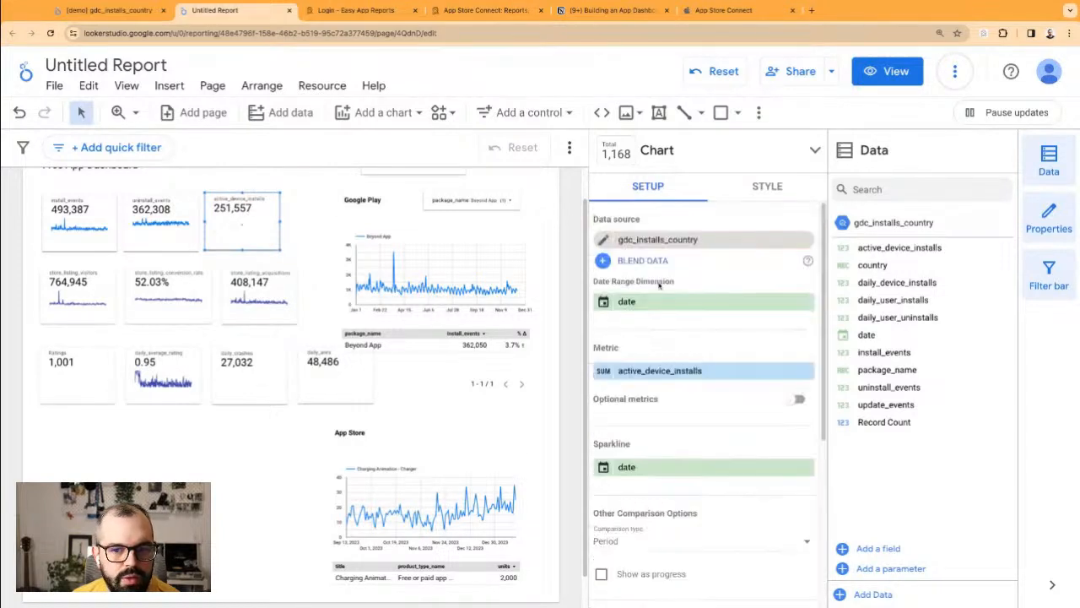
pyautogui.click(765, 187)
pyautogui.scroll(-3, 750, 392)
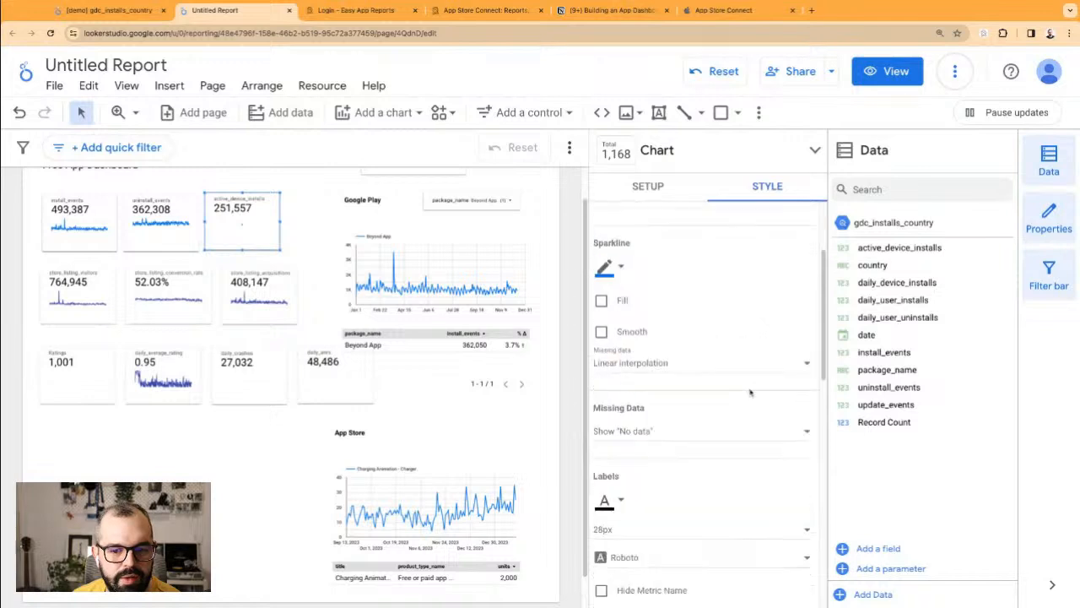
pyautogui.scroll(-5, 747, 396)
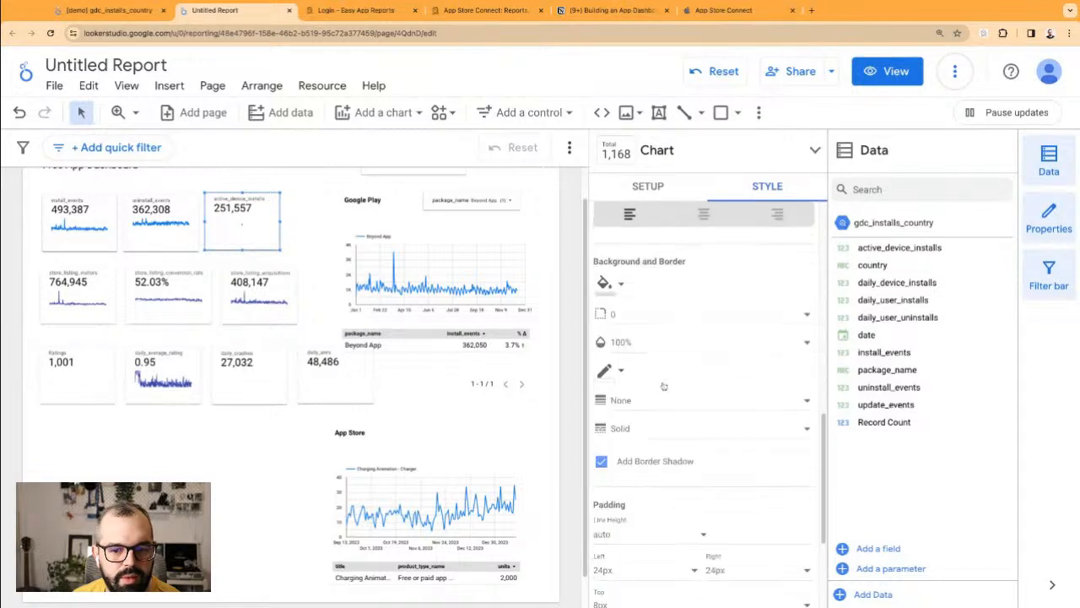
pyautogui.click(232, 412)
pyautogui.click(247, 213)
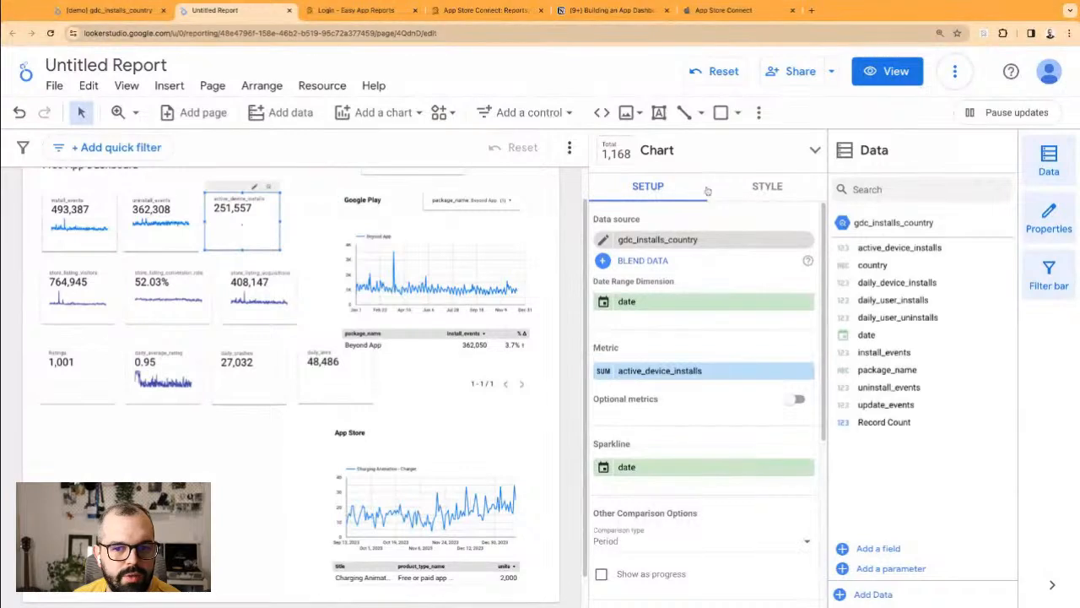
pyautogui.click(682, 152)
pyautogui.click(727, 178)
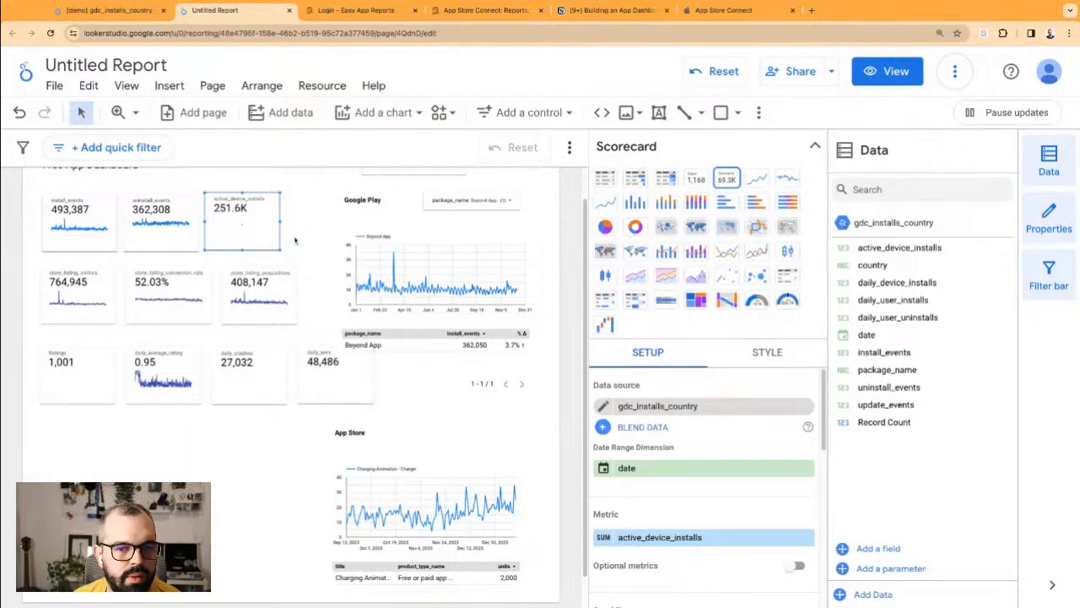
# Step: Set the scorecard's sparkline colour to white so it is hidden, leaving 251.6K displayed
pyautogui.click(768, 355)
pyautogui.scroll(-8, 697, 448)
pyautogui.scroll(-10, 697, 448)
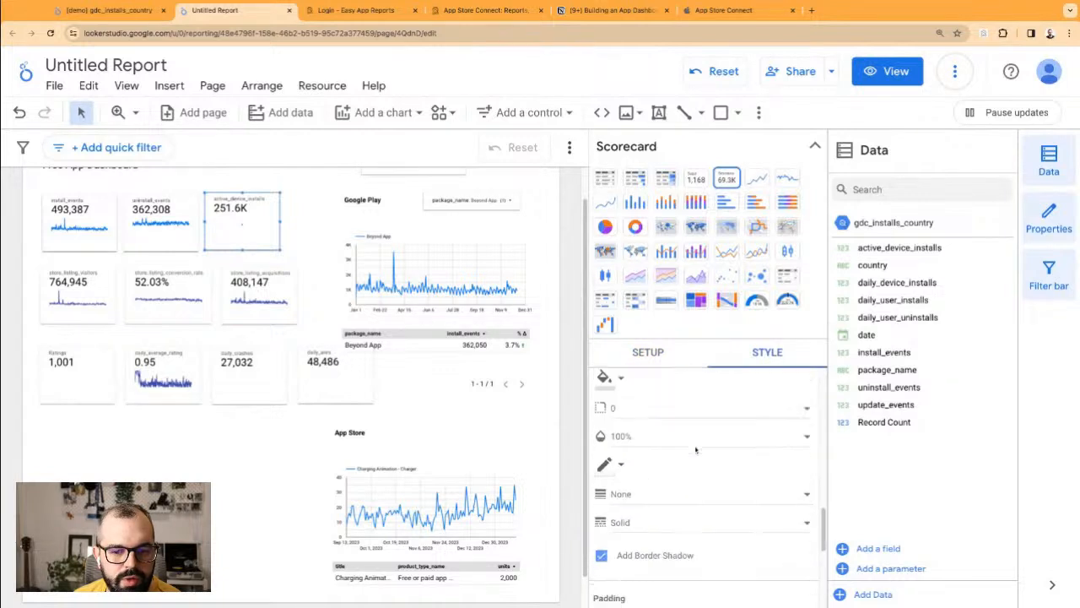
pyautogui.scroll(20, 697, 448)
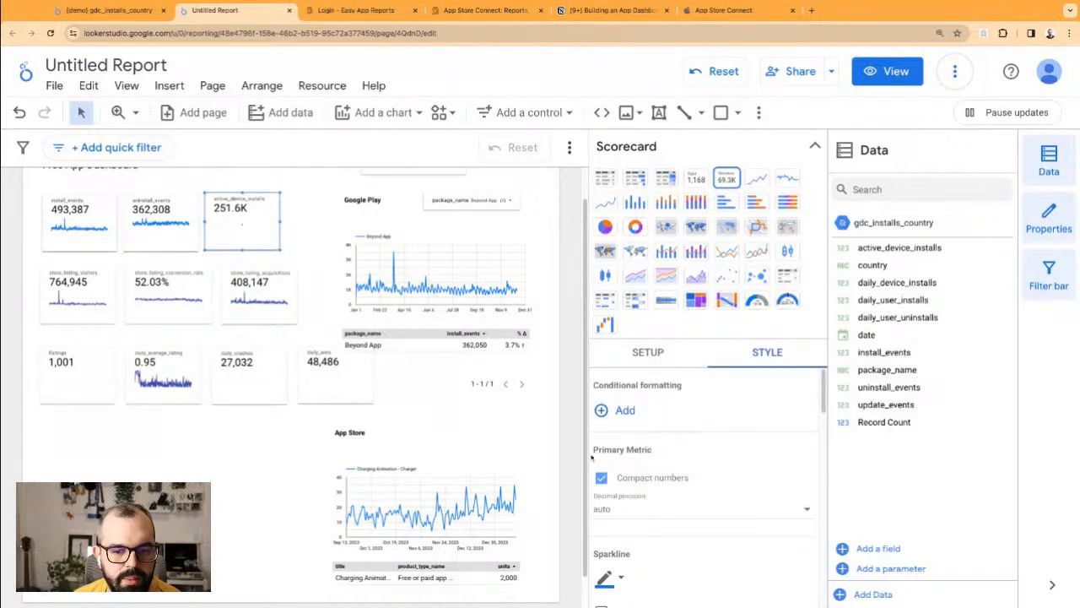
pyautogui.click(621, 579)
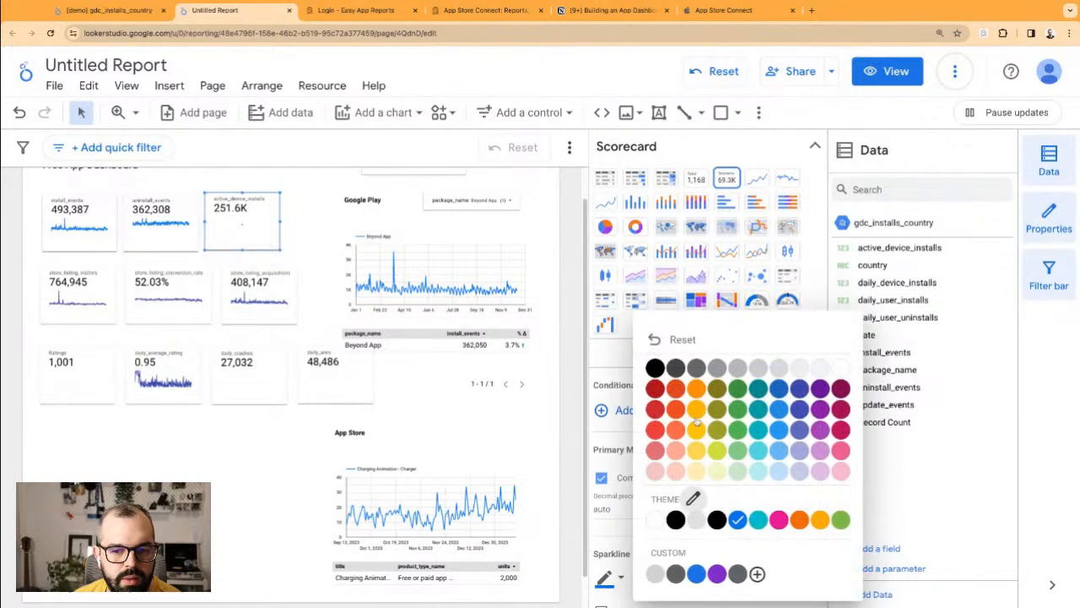
pyautogui.click(835, 369)
pyautogui.click(309, 211)
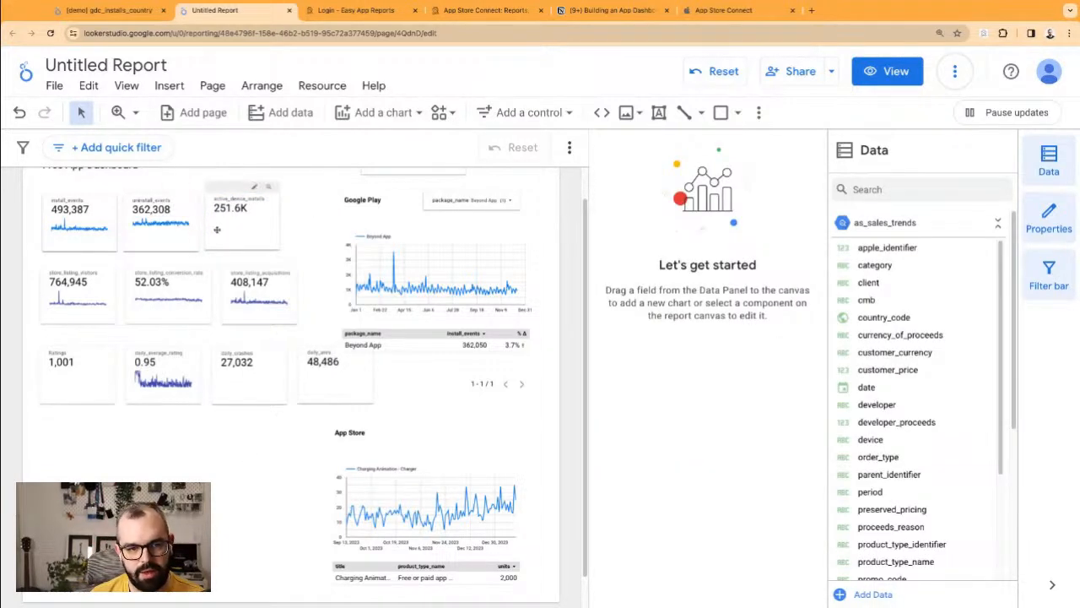
pyautogui.scroll(1, 168, 236)
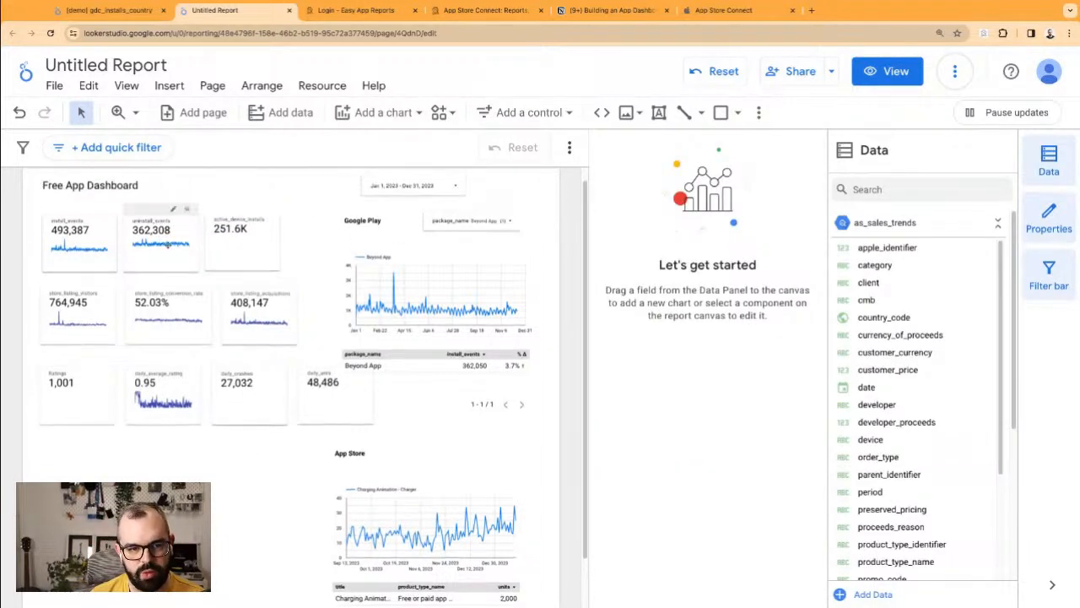
pyautogui.click(260, 242)
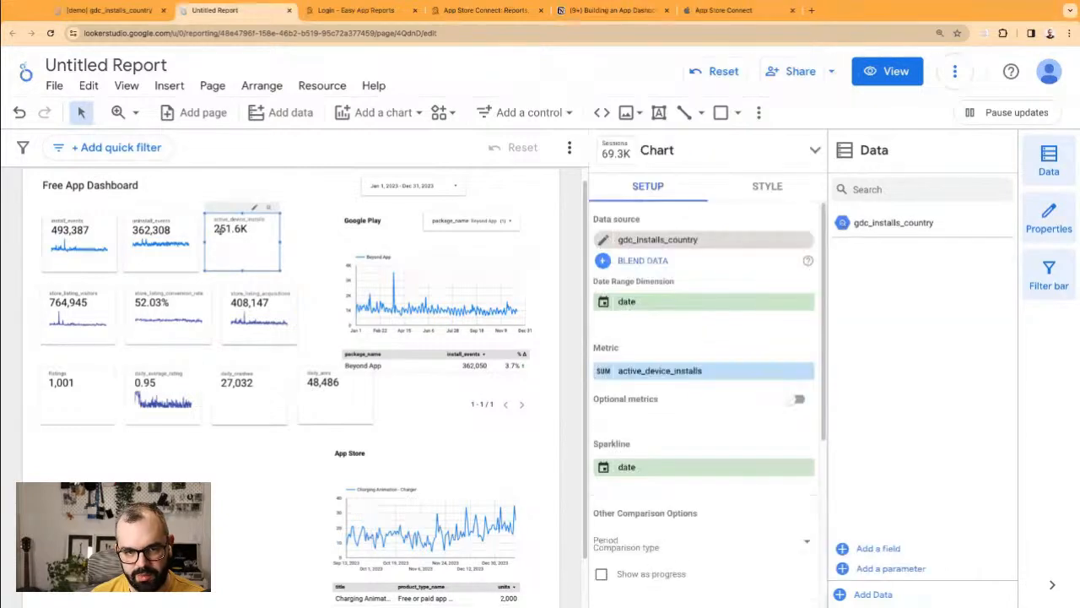
pyautogui.click(299, 252)
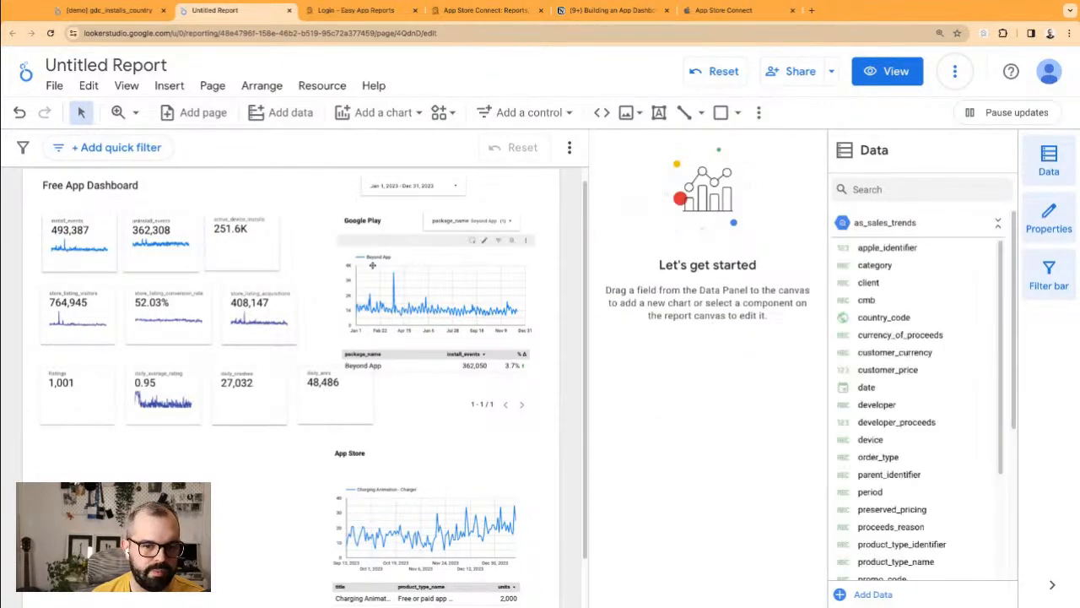
pyautogui.scroll(-1, 300, 475)
# Step: Delete the Google Play title, filter, chart and table from the dashboard
pyautogui.click(357, 392)
pyautogui.moveTo(366, 394); pyautogui.dragTo(370, 410)
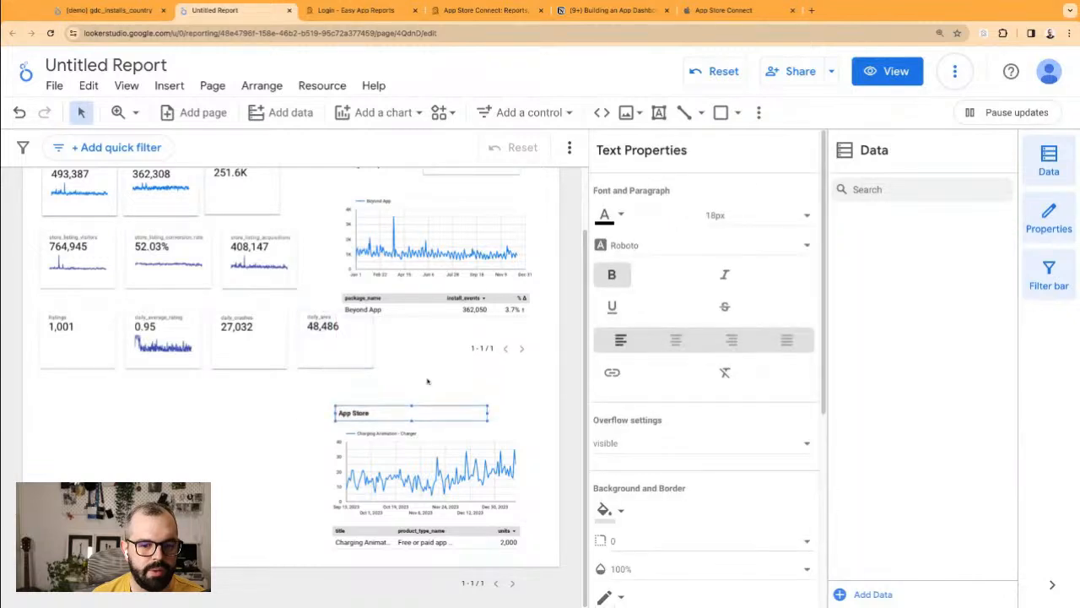
pyautogui.click(427, 382)
pyautogui.scroll(1, 498, 405)
pyautogui.moveTo(510, 454); pyautogui.dragTo(509, 455)
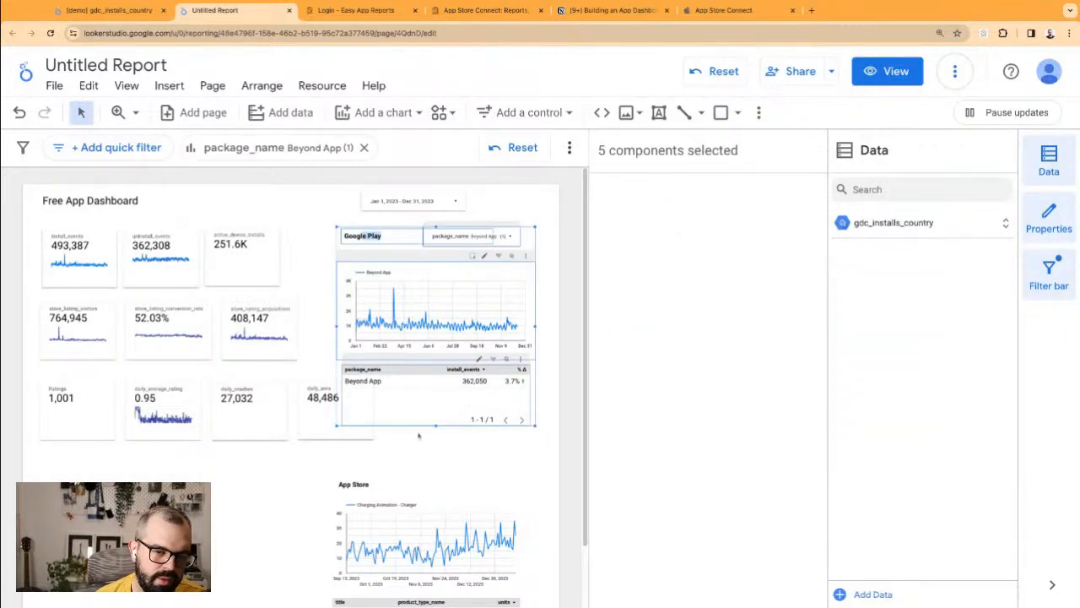
pyautogui.press('Delete')
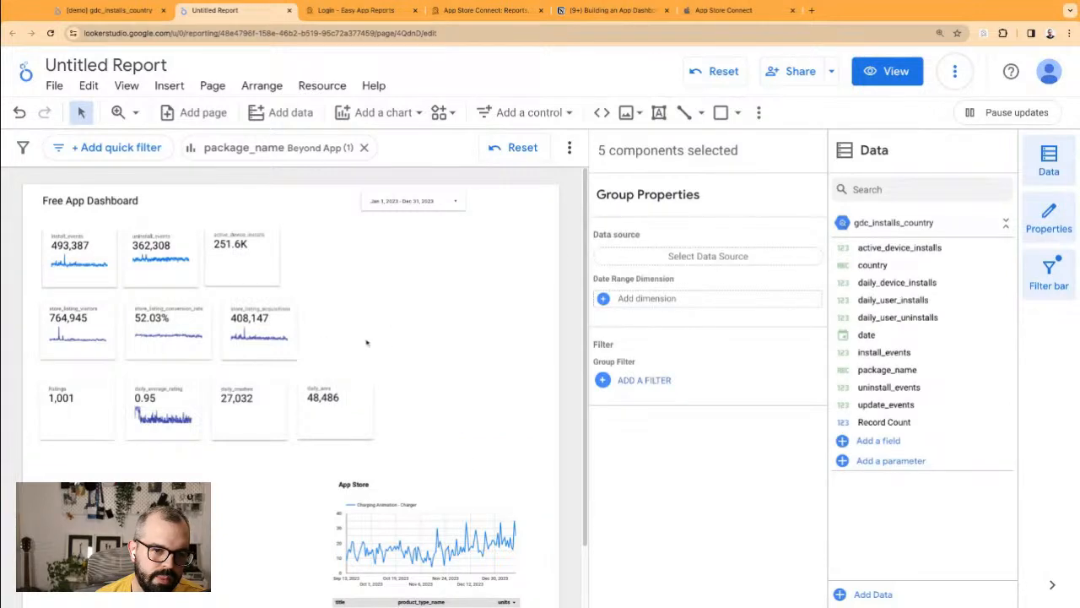
# Step: Delete the App Store title, chart and table, leaving only the scorecards
pyautogui.scroll(-2, 402, 408)
pyautogui.click(285, 485)
pyautogui.moveTo(298, 411)
pyautogui.mouseDown()
pyautogui.moveTo(503, 544)
pyautogui.moveTo(298, 410)
pyautogui.mouseUp()
pyautogui.press('Delete')
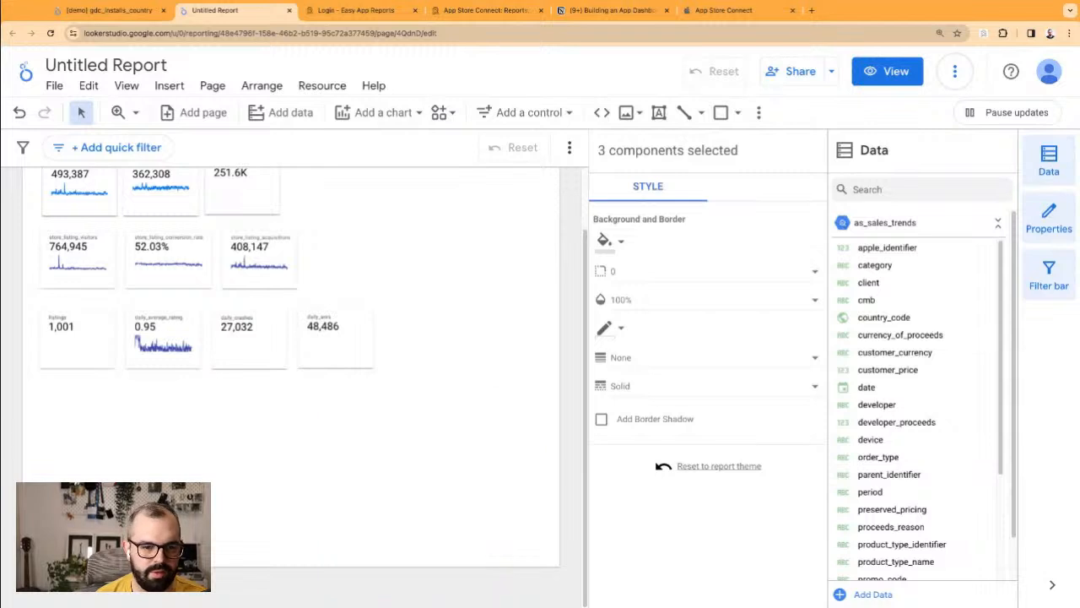
pyautogui.scroll(1, 380, 442)
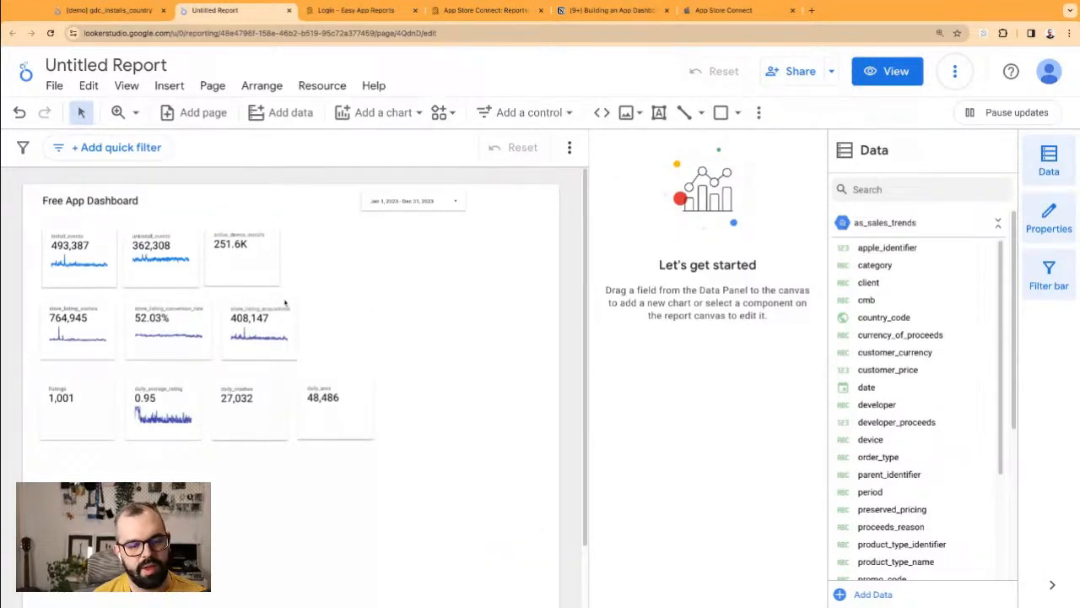
# Step: Move the four bottom-row scorecards up and line up the 251.6K scorecard in the first row
pyautogui.moveTo(372, 481); pyautogui.dragTo(81, 394)
pyautogui.moveTo(82, 431); pyautogui.dragTo(82, 401)
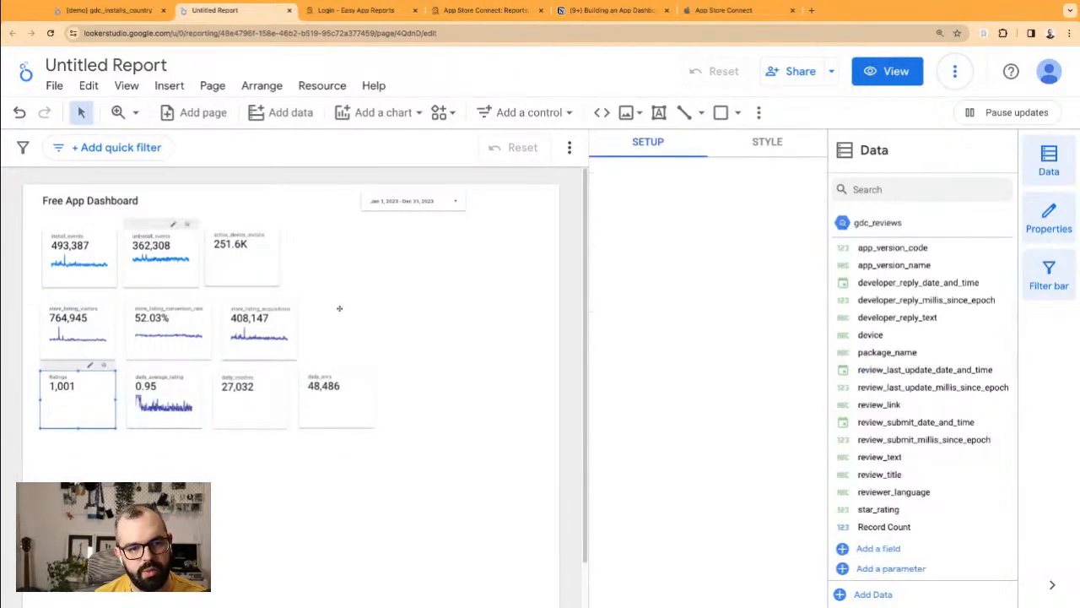
pyautogui.click(364, 313)
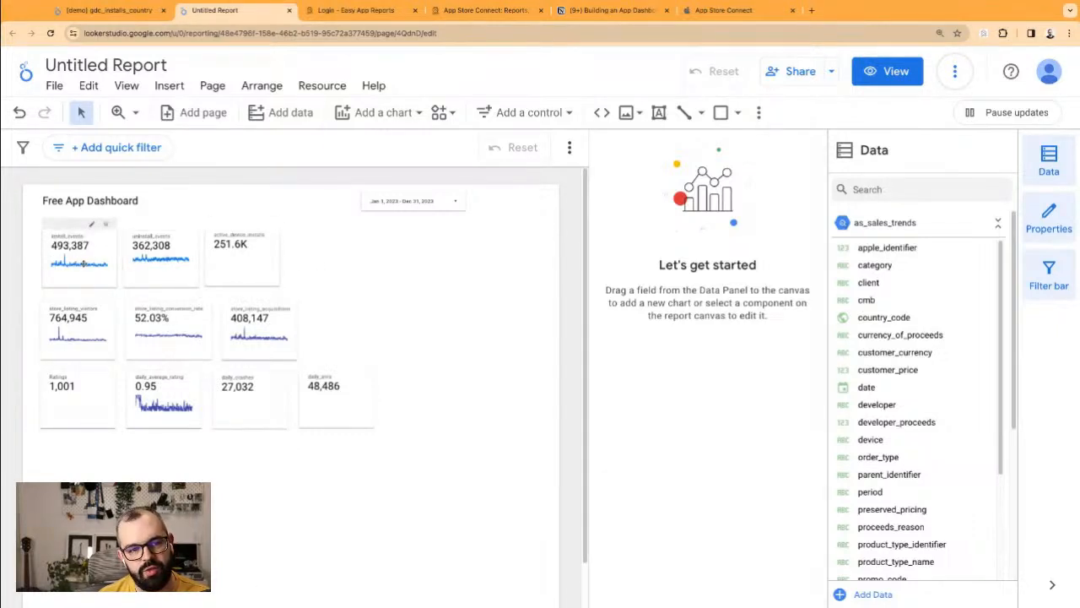
pyautogui.moveTo(415, 511); pyautogui.dragTo(72, 270)
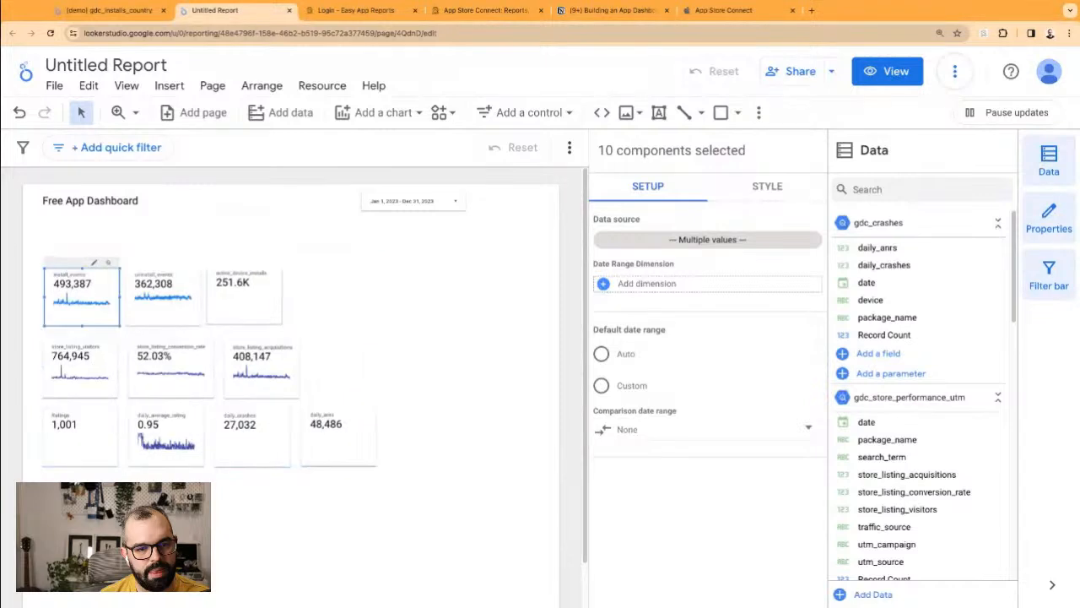
pyautogui.click(330, 383)
pyautogui.moveTo(261, 296); pyautogui.dragTo(261, 297)
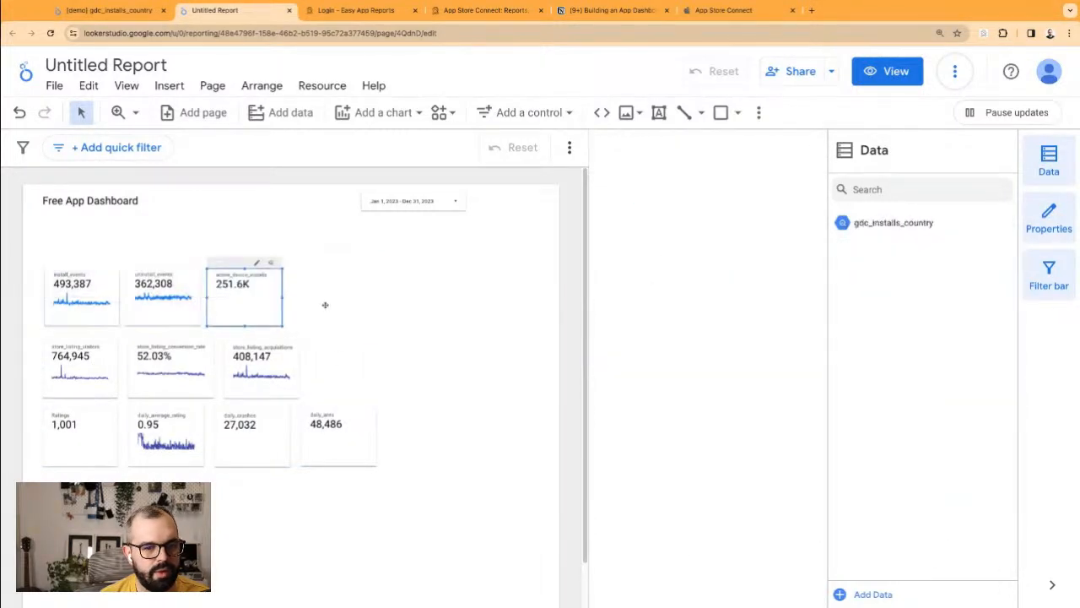
pyautogui.click(323, 304)
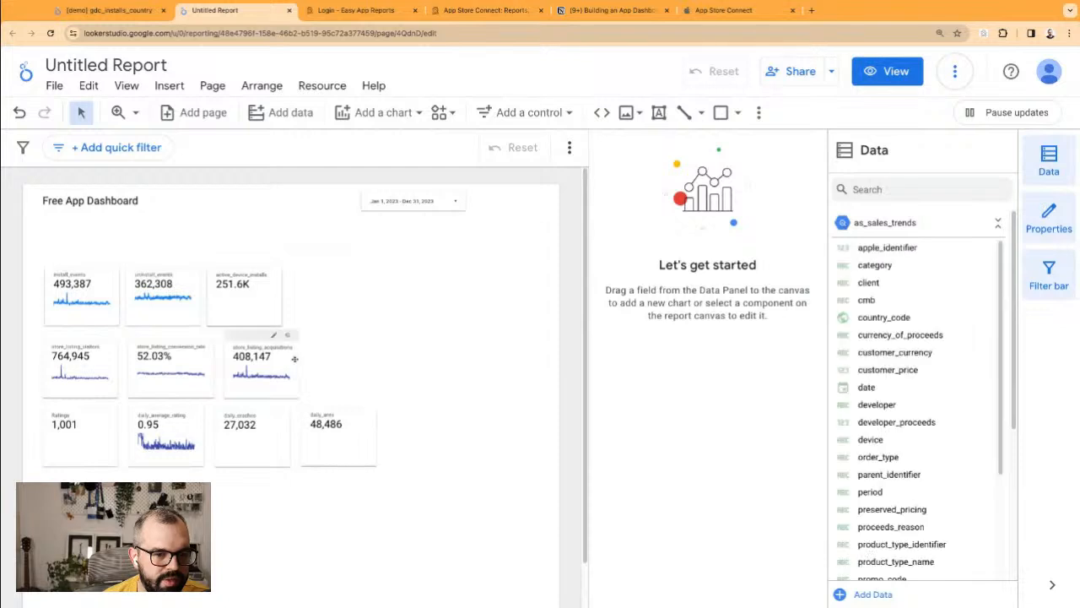
# Step: Move the three store-listing scorecards into the first row and lower the six-card top row slightly
pyautogui.click(292, 359)
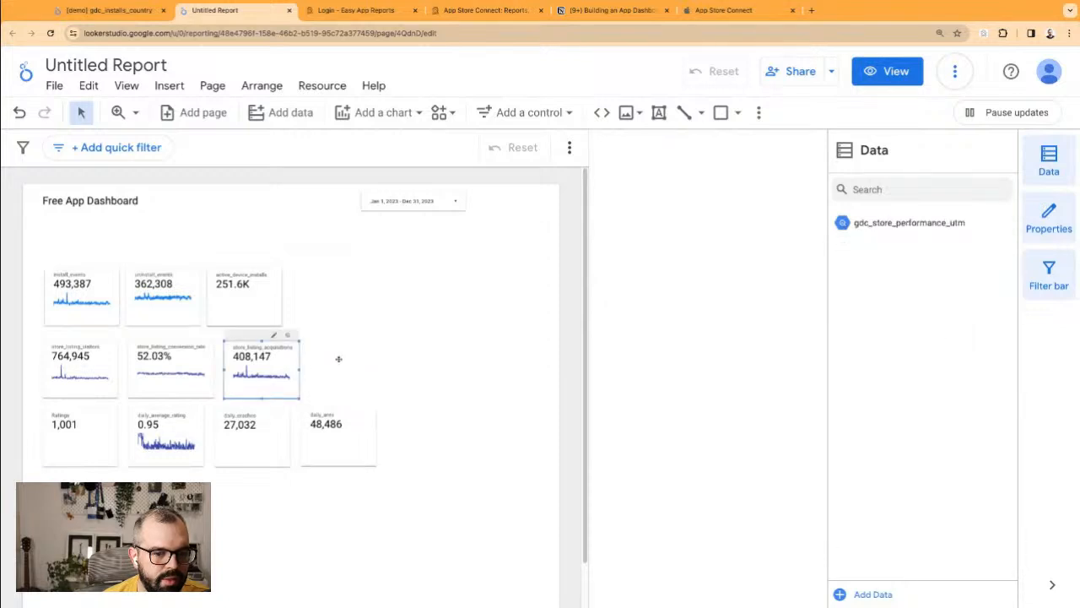
pyautogui.moveTo(338, 359)
pyautogui.mouseDown()
pyautogui.moveTo(61, 375)
pyautogui.moveTo(327, 304)
pyautogui.moveTo(312, 304)
pyautogui.mouseUp()
pyautogui.click(85, 393)
pyautogui.moveTo(58, 393); pyautogui.dragTo(334, 408)
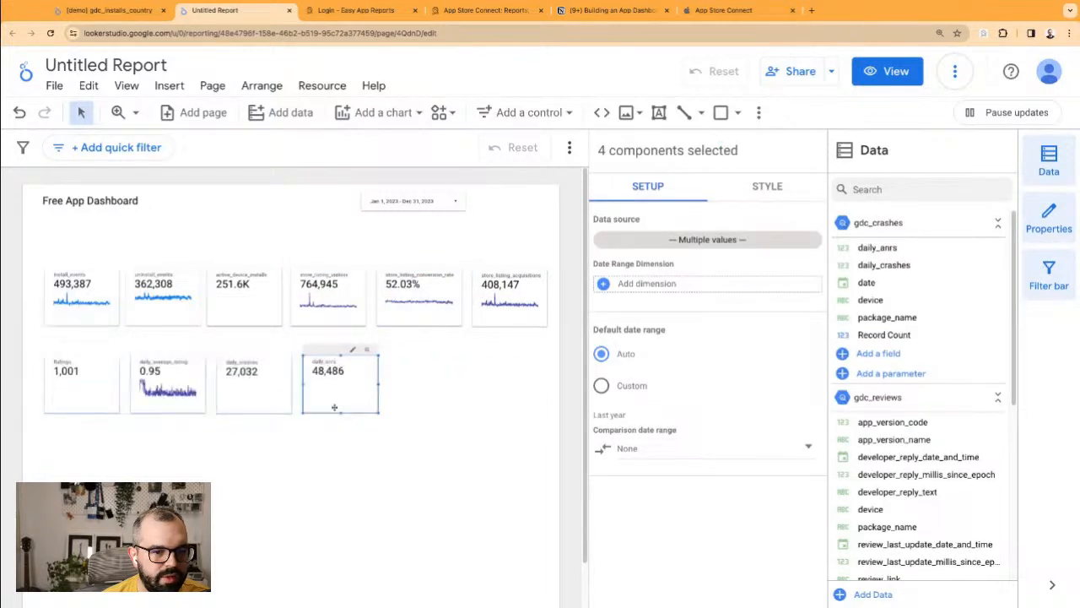
pyautogui.click(306, 471)
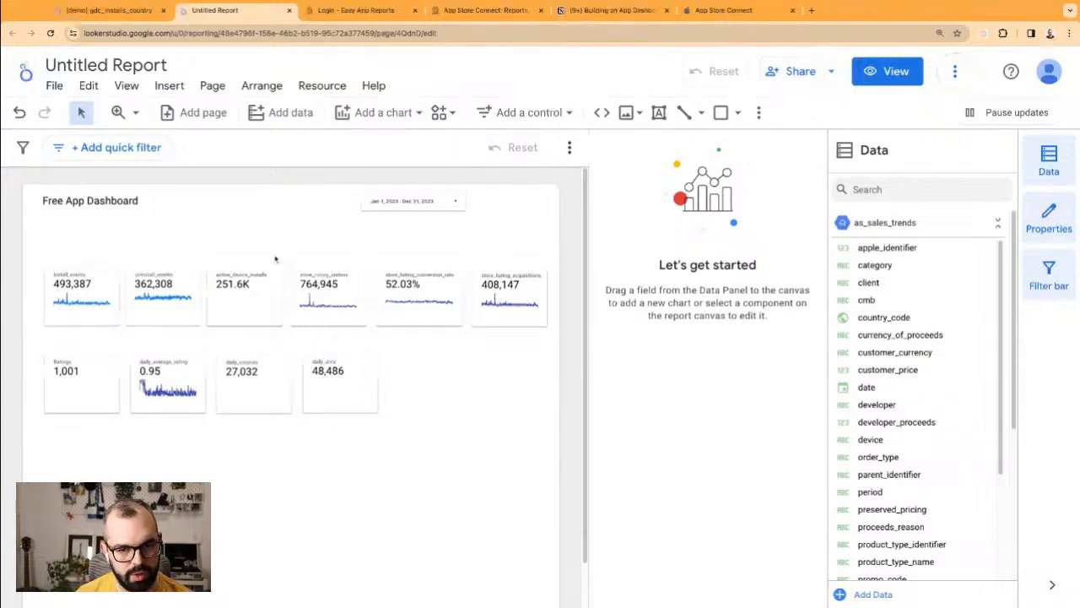
pyautogui.moveTo(88, 255); pyautogui.dragTo(532, 298)
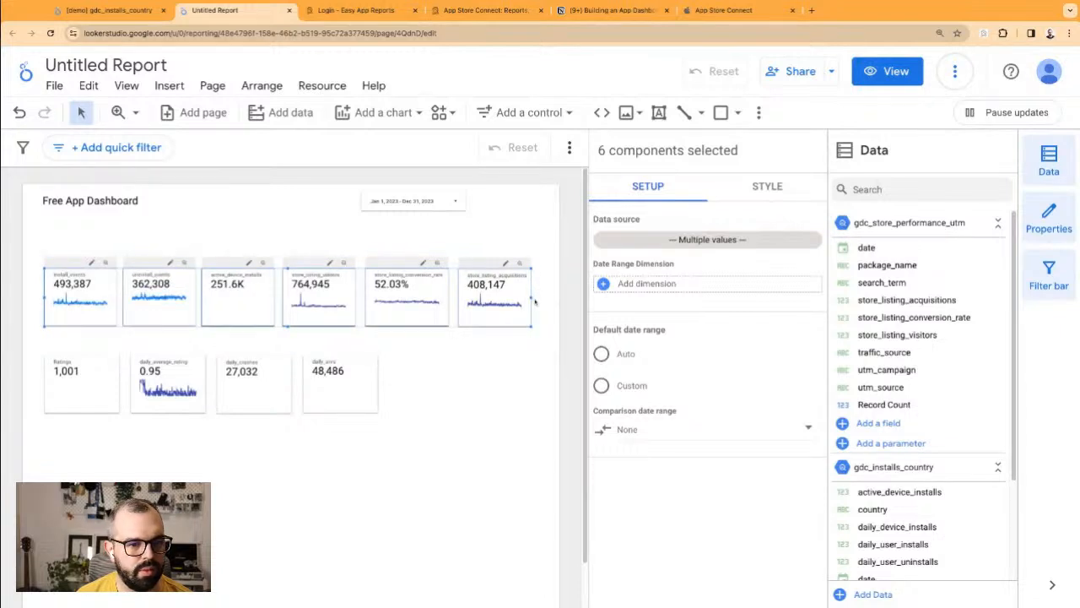
pyautogui.moveTo(64, 266); pyautogui.dragTo(64, 272)
# Step: Add an 'Acquisition' text box at 20px and align it above the six-card first row
pyautogui.click(660, 113)
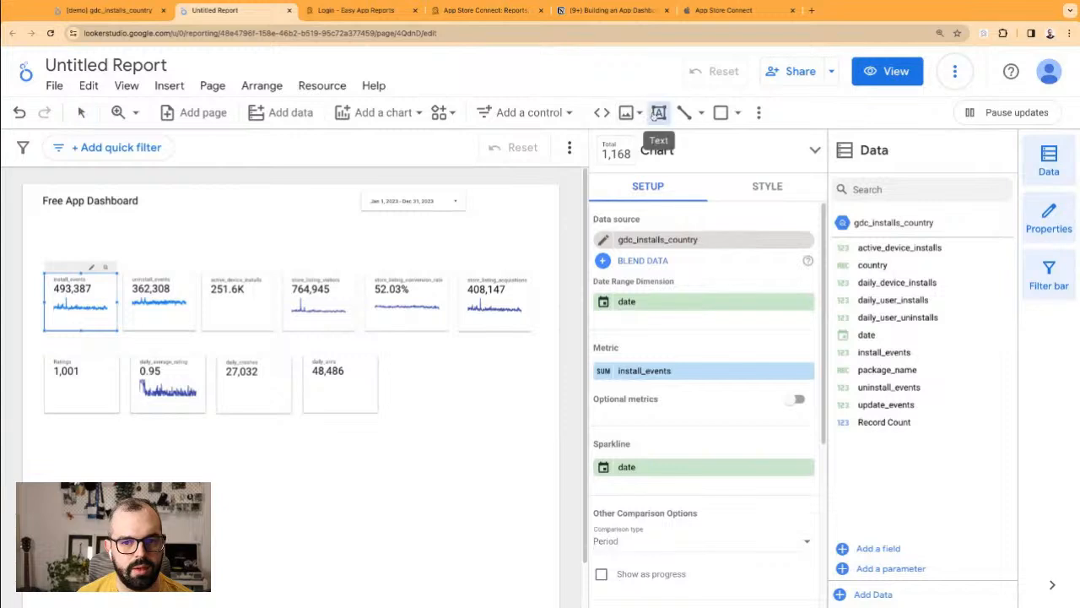
pyautogui.moveTo(41, 250); pyautogui.dragTo(194, 270)
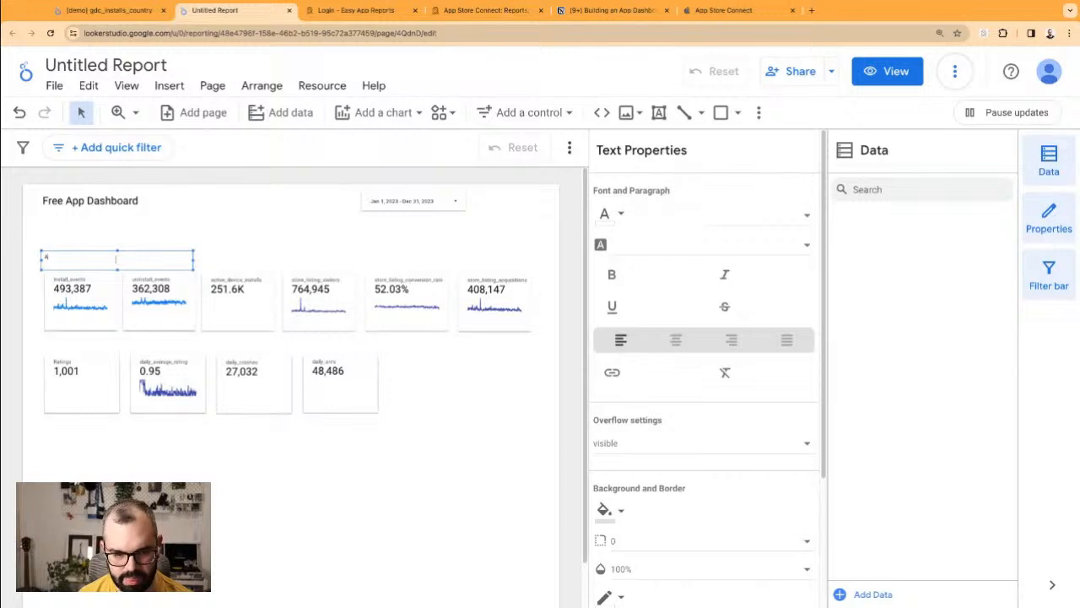
pyautogui.hotkey('ctrl', 'a')
pyautogui.click(760, 217)
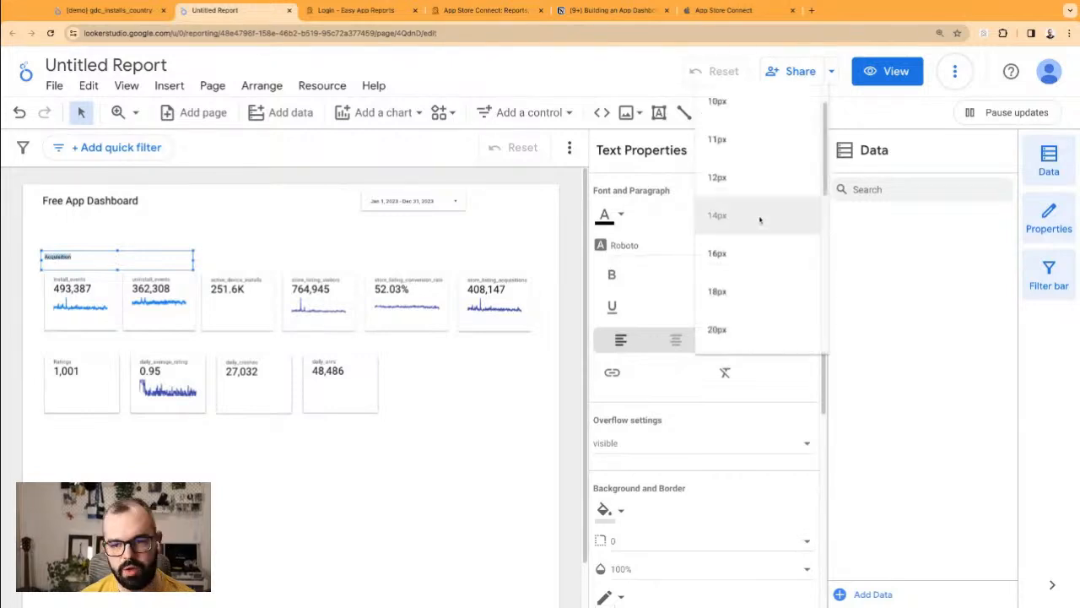
pyautogui.click(752, 307)
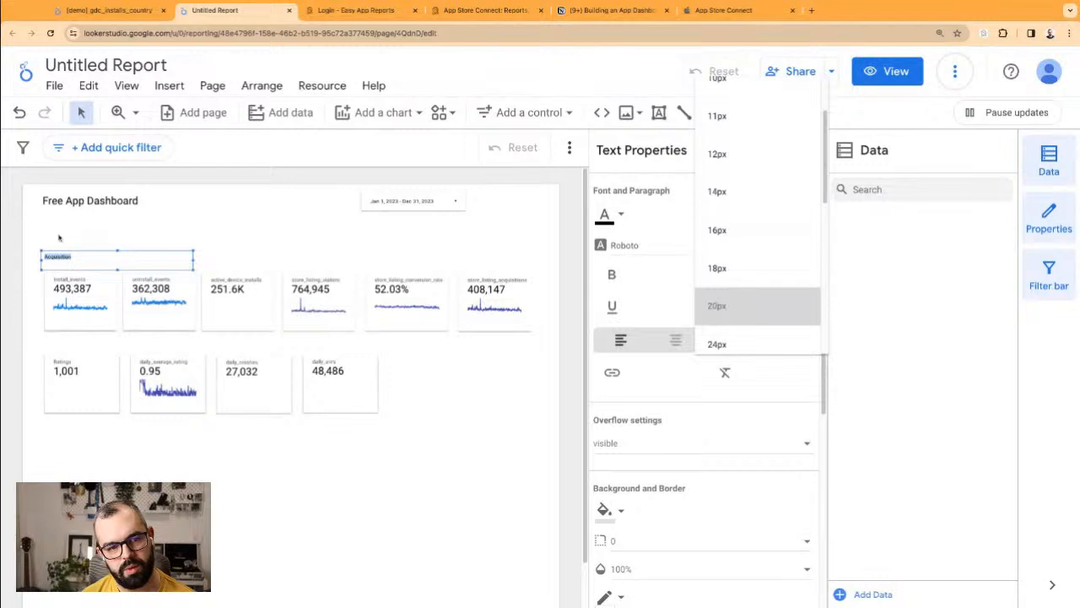
pyautogui.click(104, 236)
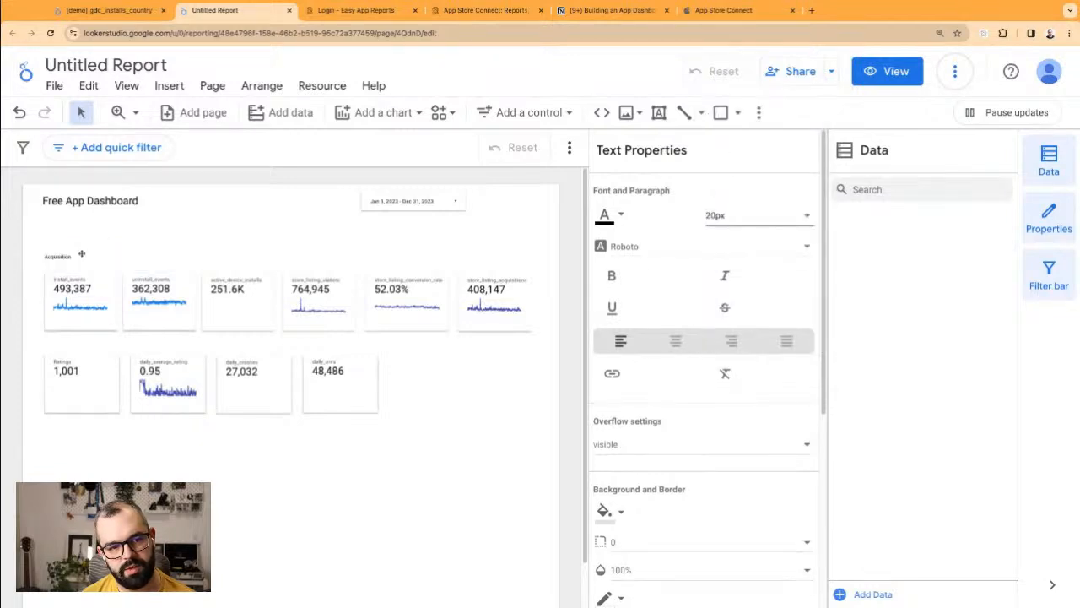
pyautogui.doubleClick(79, 256)
pyautogui.moveTo(64, 251); pyautogui.dragTo(68, 251)
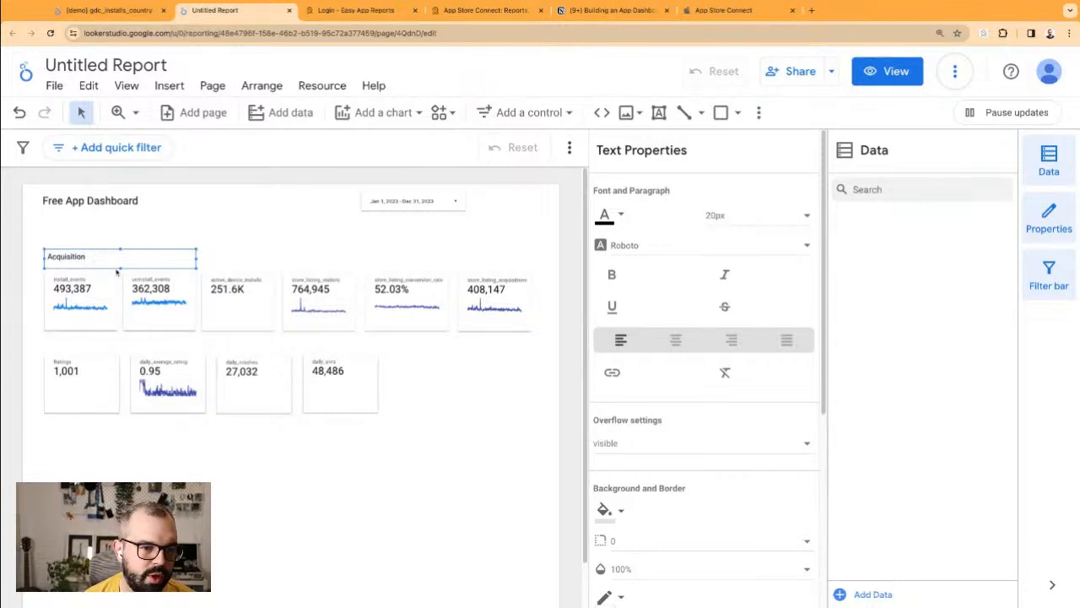
pyautogui.click(284, 257)
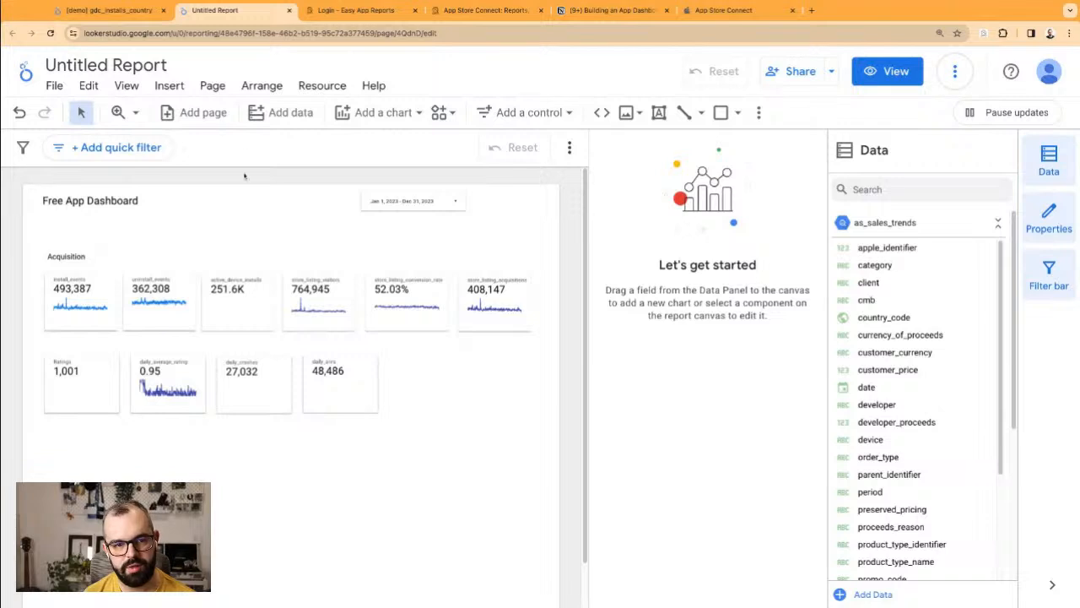
# Step: Try picking the Rectangle shape from the Shape tool menu for the Acquisition row
pyautogui.click(721, 112)
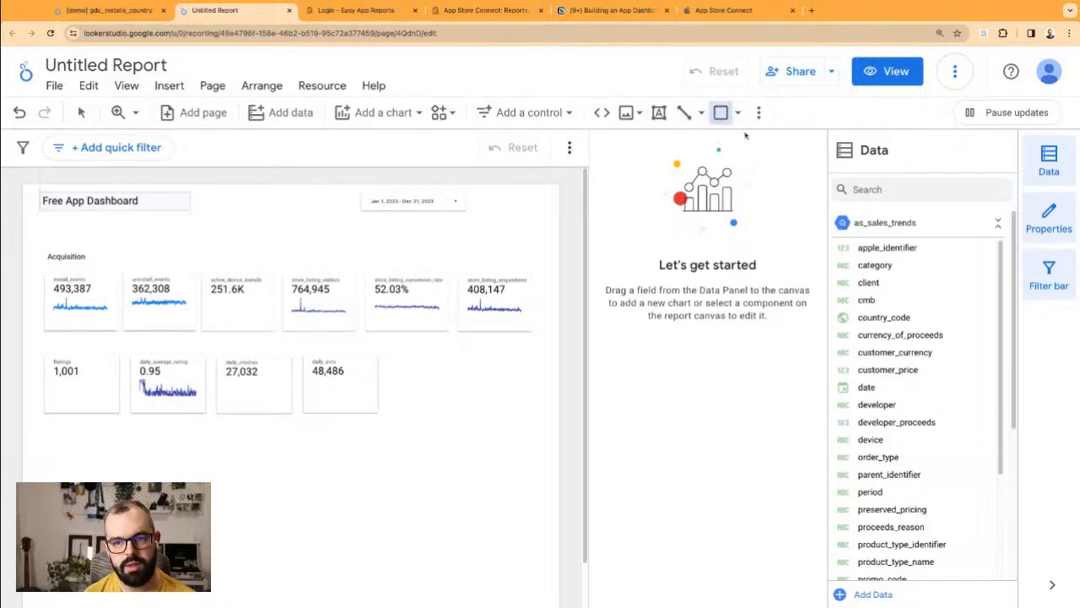
pyautogui.click(739, 116)
pyautogui.click(766, 150)
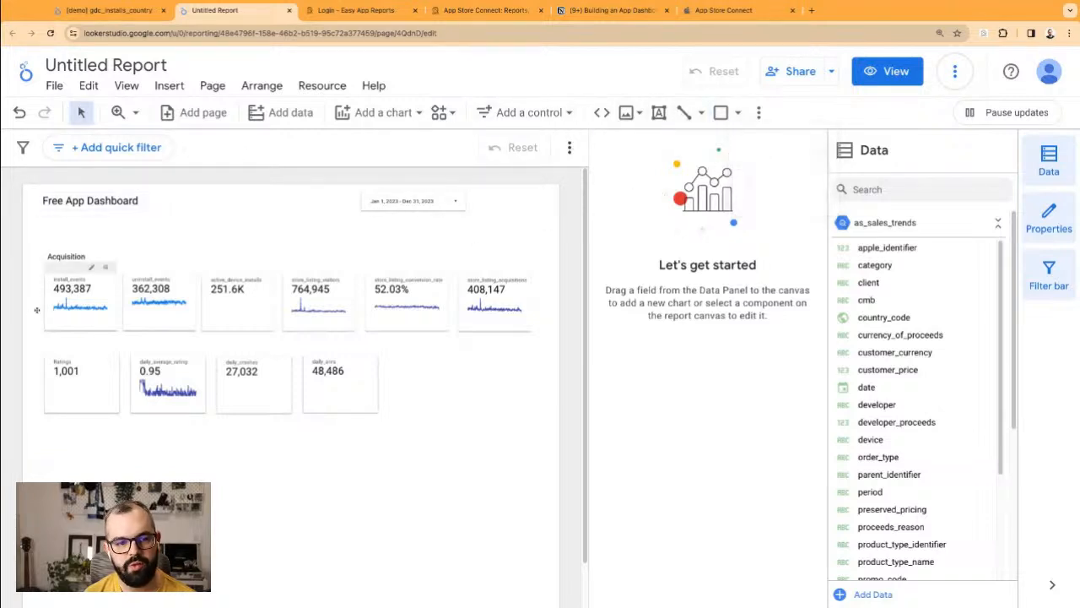
pyautogui.moveTo(35, 257); pyautogui.dragTo(544, 343)
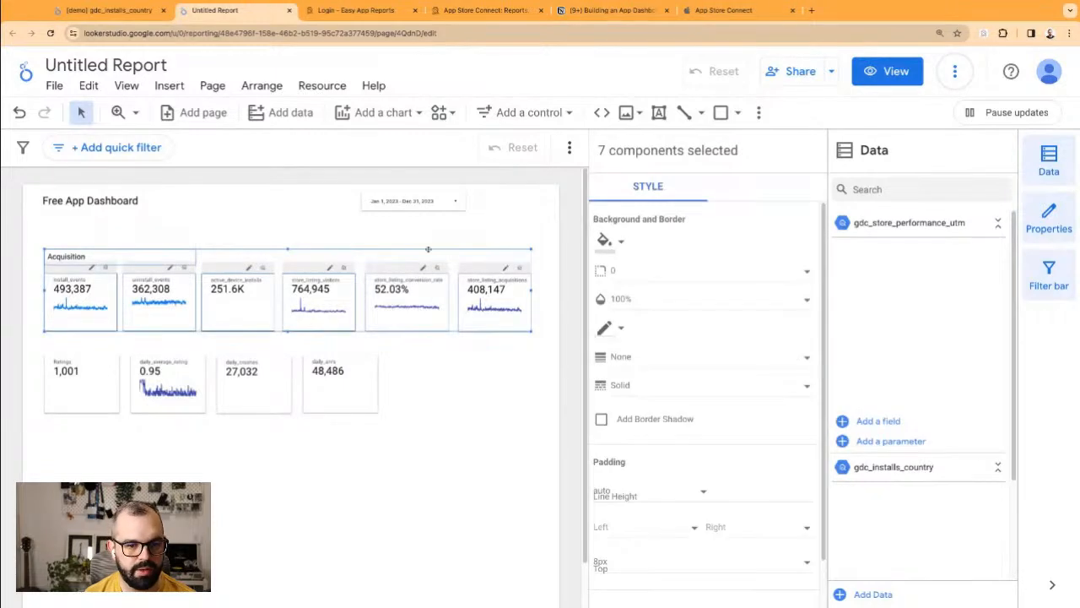
pyautogui.press('Escape')
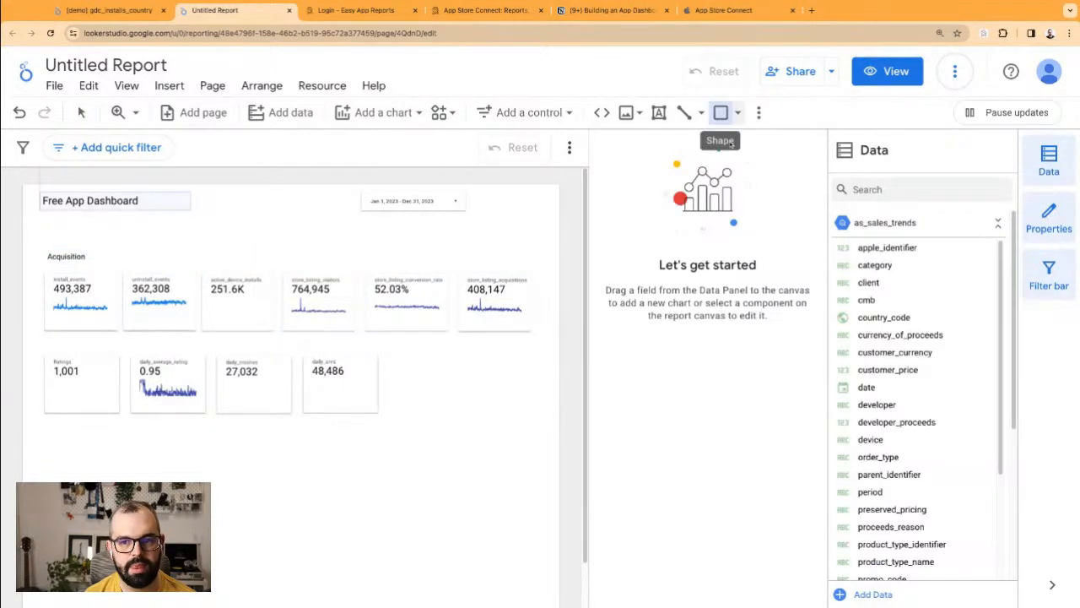
pyautogui.click(739, 113)
pyautogui.click(744, 150)
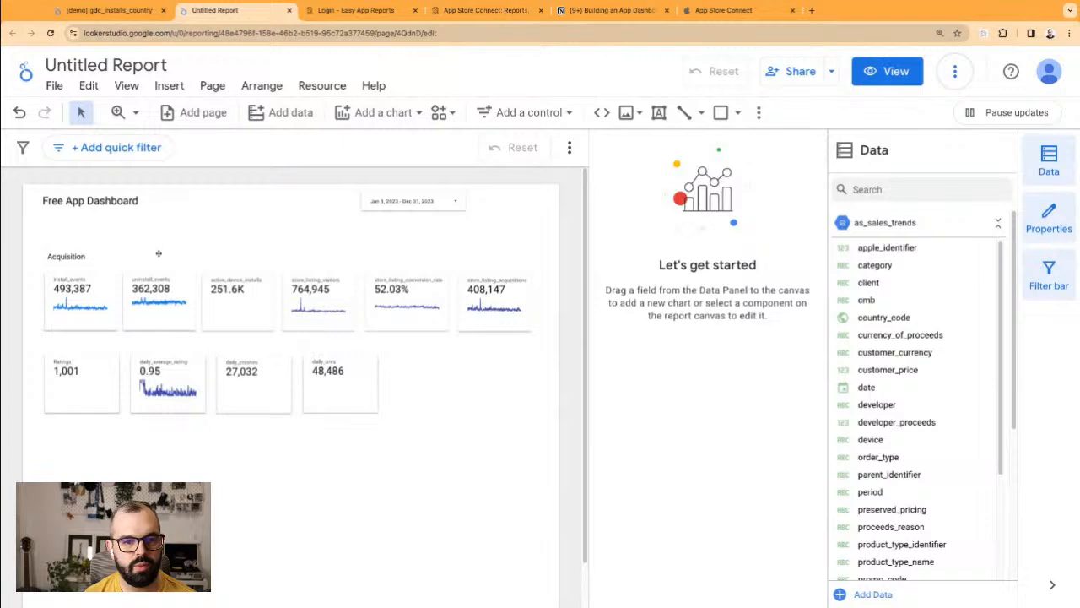
pyautogui.click(720, 112)
pyautogui.click(739, 113)
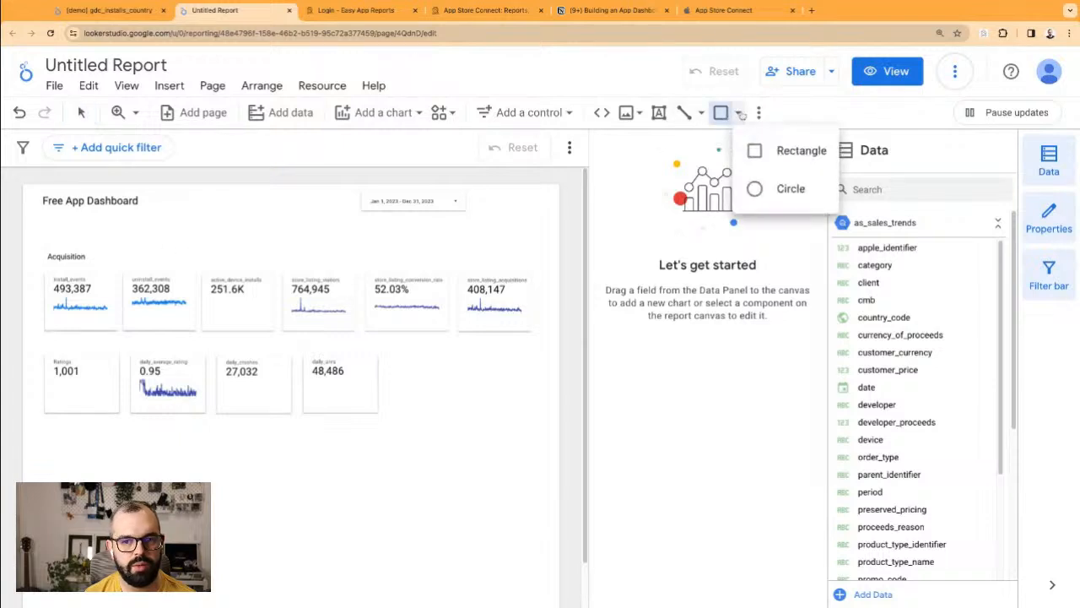
pyautogui.click(792, 152)
pyautogui.moveTo(251, 238); pyautogui.dragTo(433, 285)
pyautogui.click(470, 242)
# Step: Reload the report and show the Shape tool's Rectangle and Circle choices
pyautogui.click(51, 34)
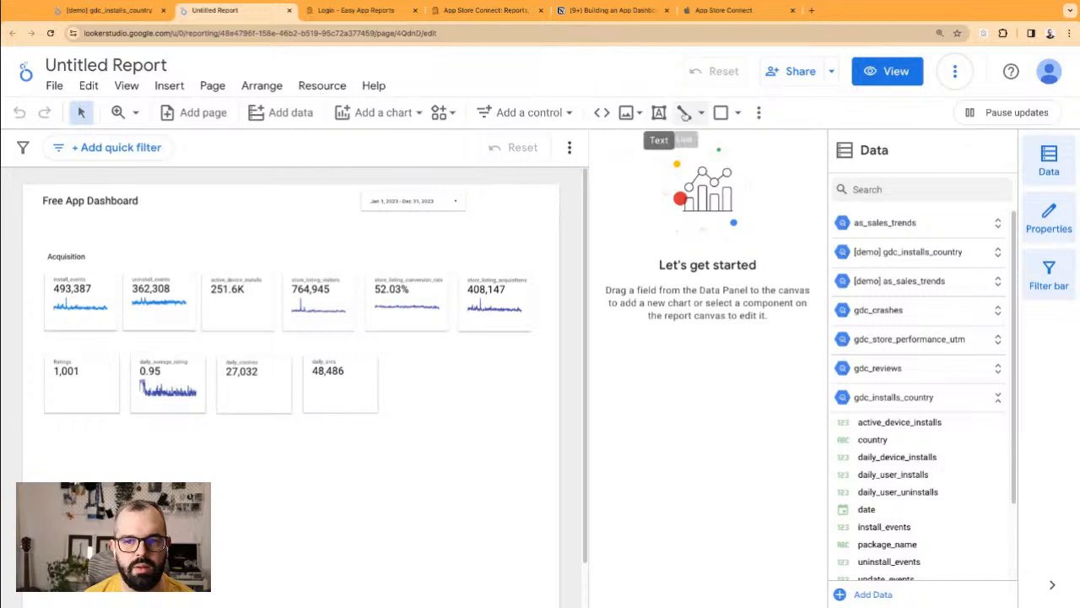
pyautogui.click(738, 115)
pyautogui.click(751, 148)
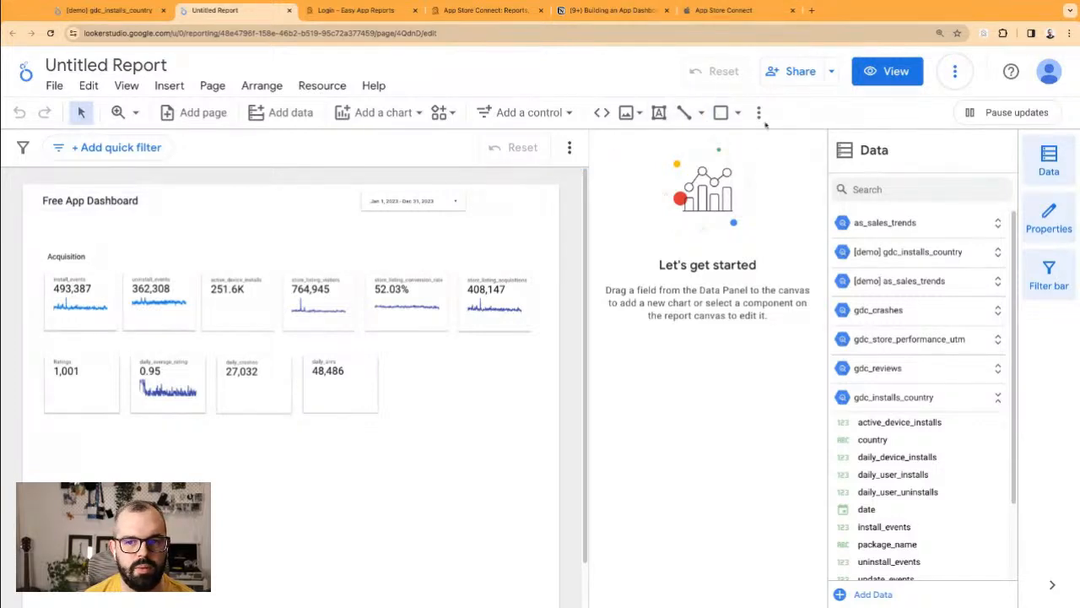
pyautogui.click(739, 118)
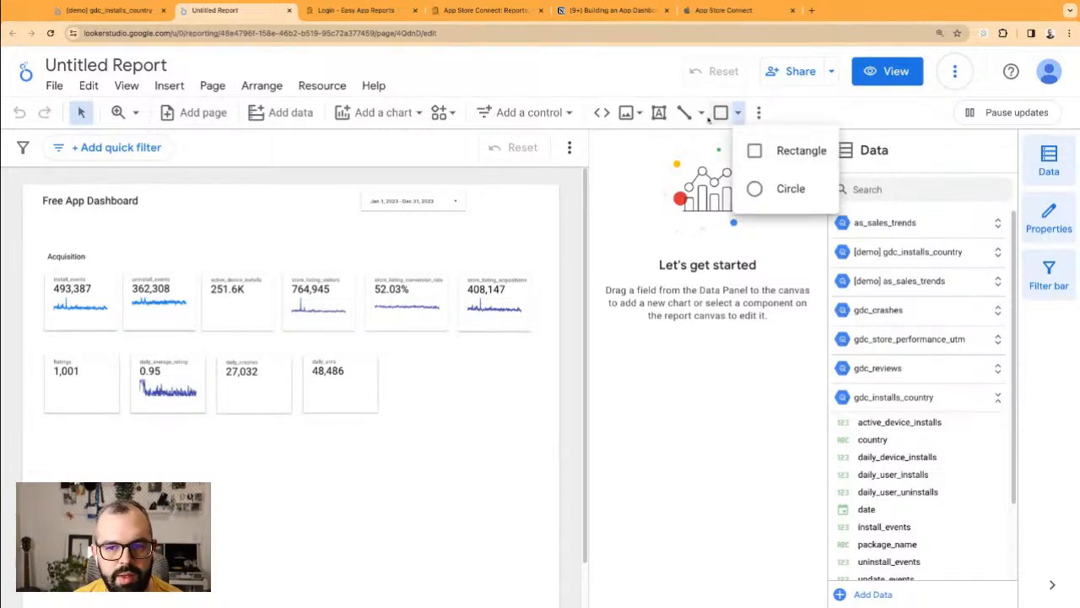
# Step: Draw a rectangle over the first scorecard row with a light border and transparent background
pyautogui.click(720, 113)
pyautogui.moveTo(41, 249)
pyautogui.mouseDown()
pyautogui.moveTo(197, 338)
pyautogui.moveTo(552, 345)
pyautogui.mouseUp()
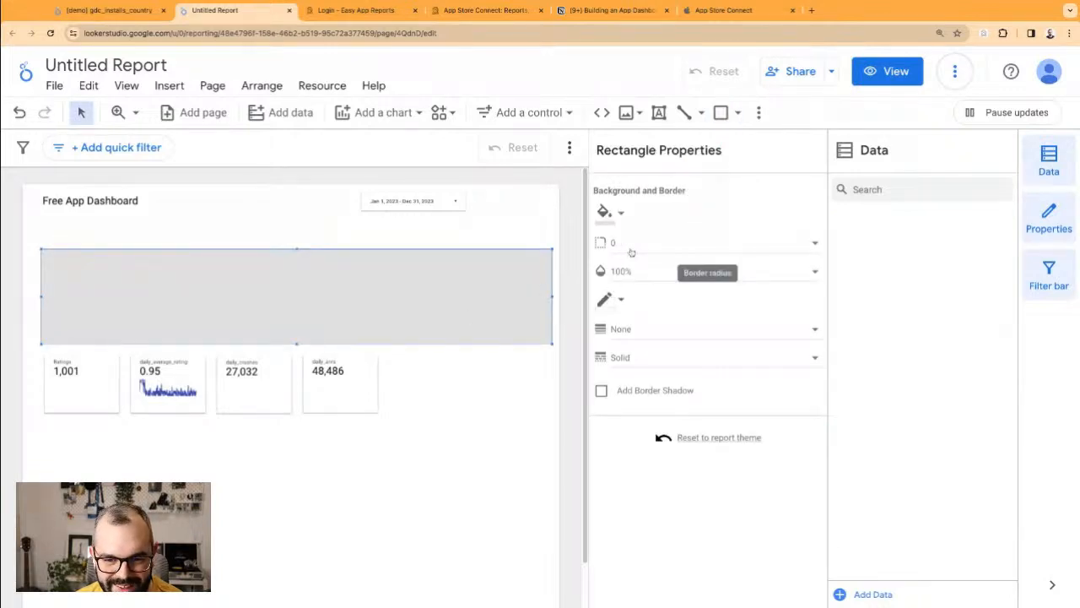
pyautogui.click(622, 302)
pyautogui.click(655, 348)
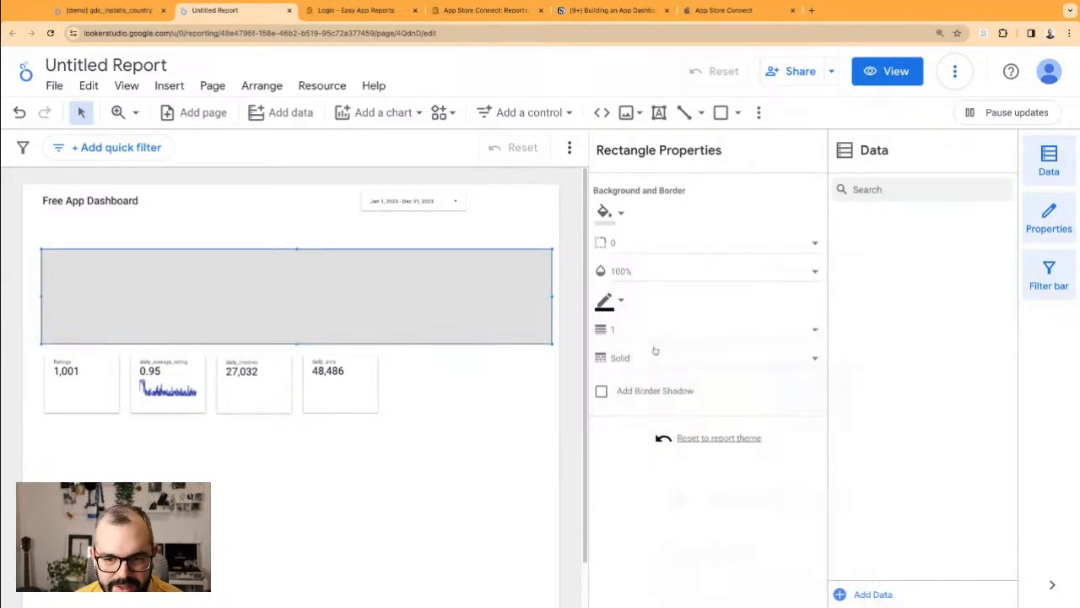
pyautogui.click(621, 306)
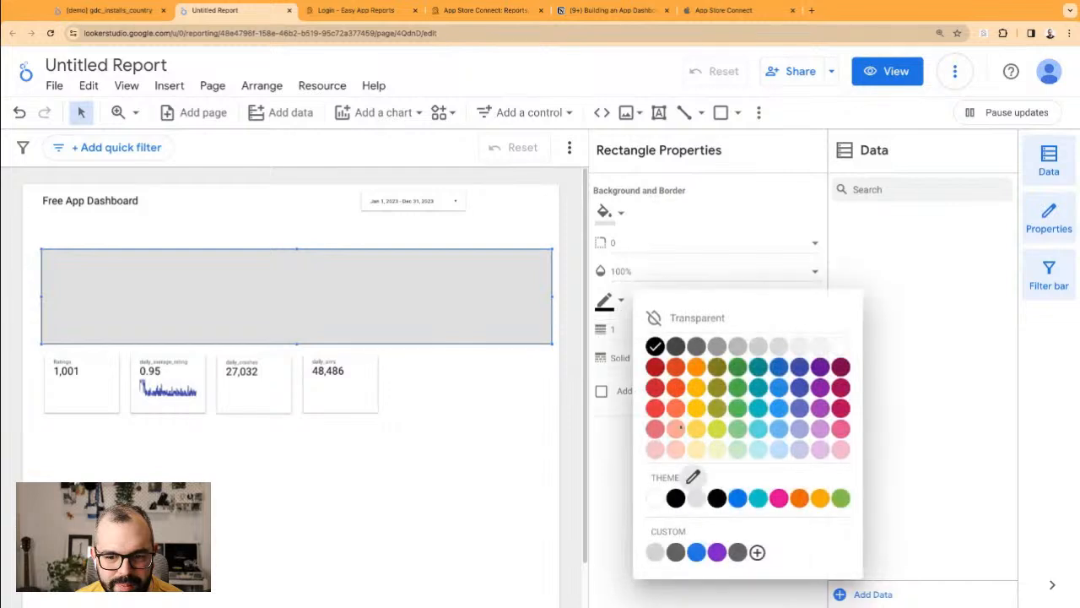
pyautogui.click(694, 482)
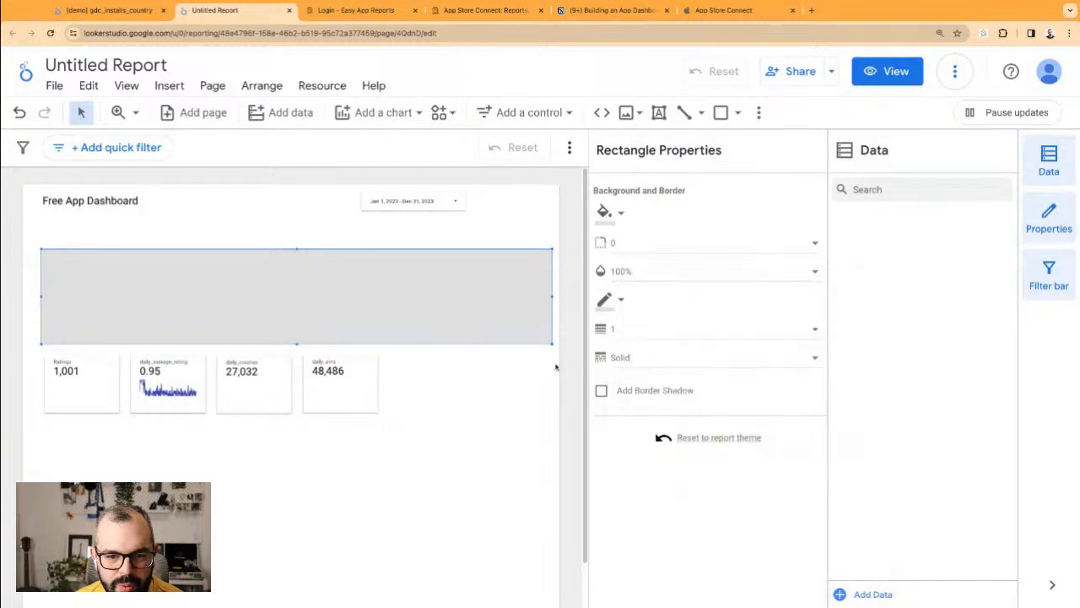
pyautogui.click(616, 213)
pyautogui.click(772, 231)
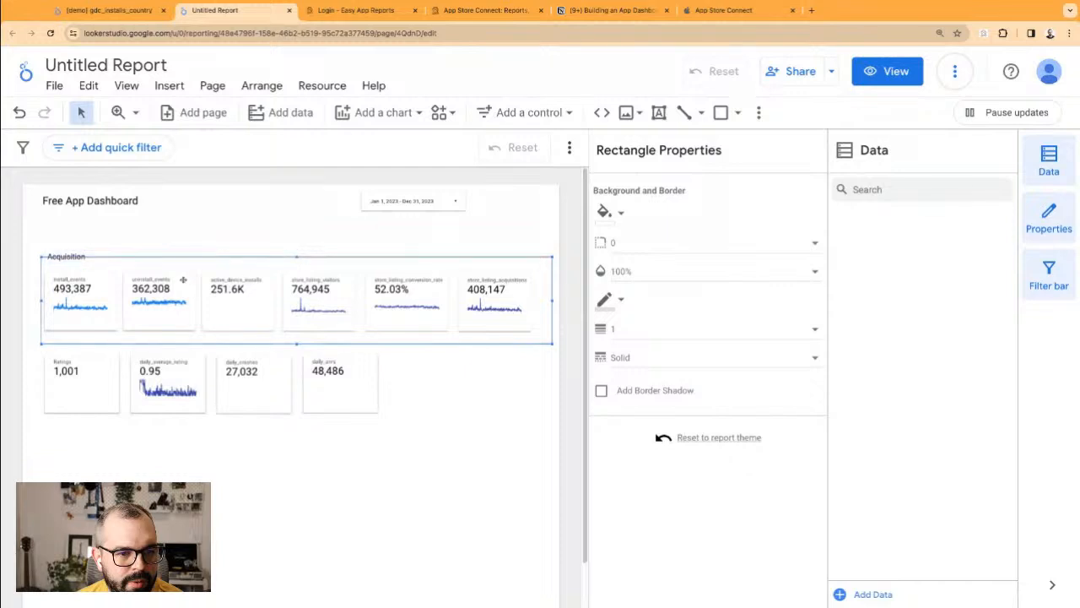
pyautogui.click(90, 230)
pyautogui.click(39, 275)
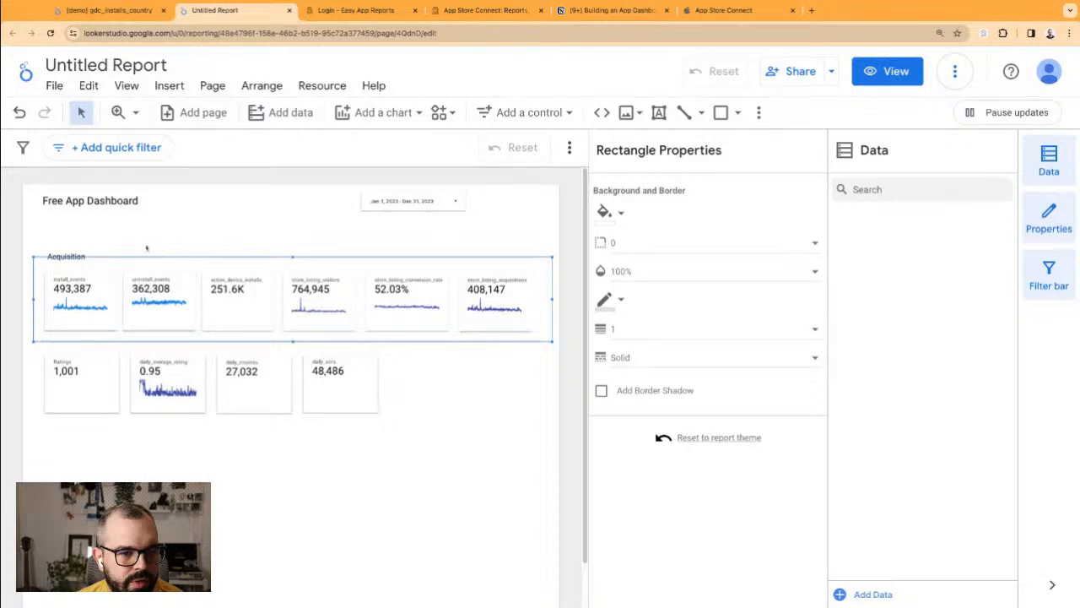
pyautogui.click(98, 226)
# Step: Send the Acquisition label one layer backward
pyautogui.click(72, 255)
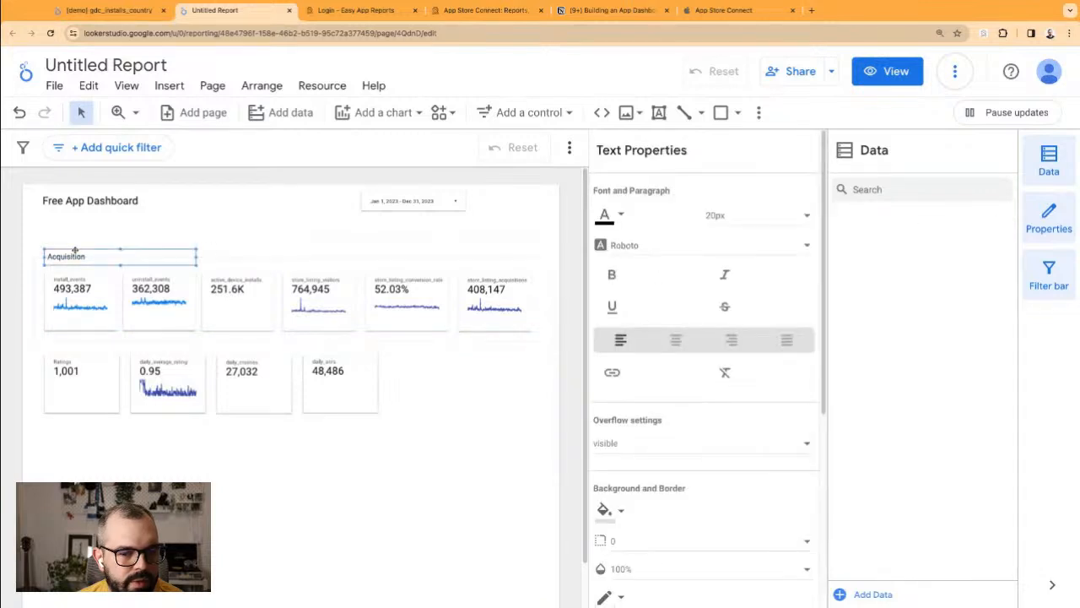
pyautogui.rightClick(76, 257)
pyautogui.moveTo(169, 493)
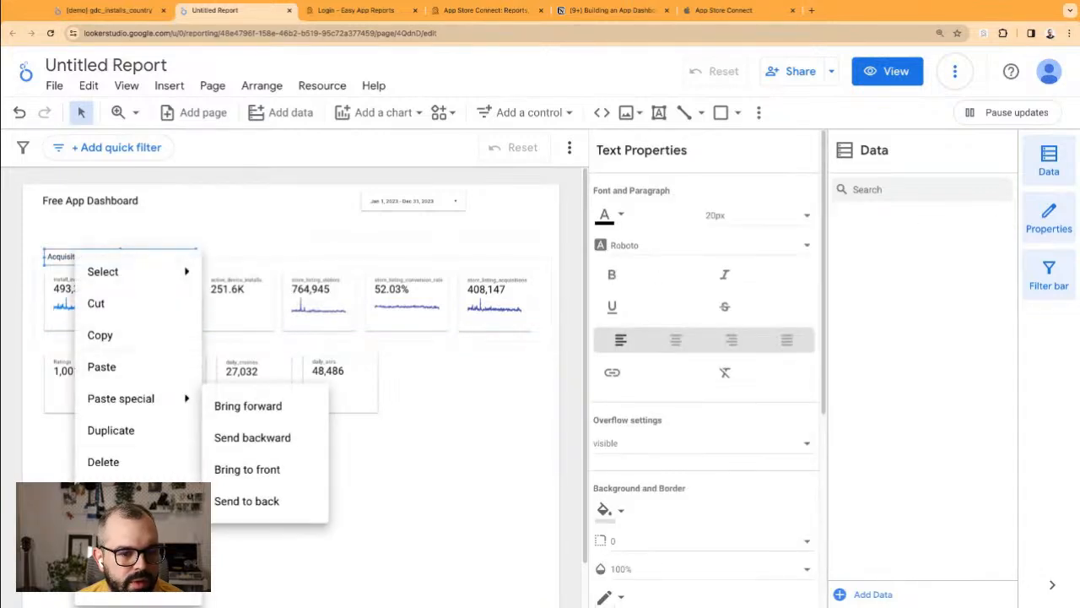
pyautogui.click(246, 435)
pyautogui.click(195, 228)
pyautogui.click(79, 255)
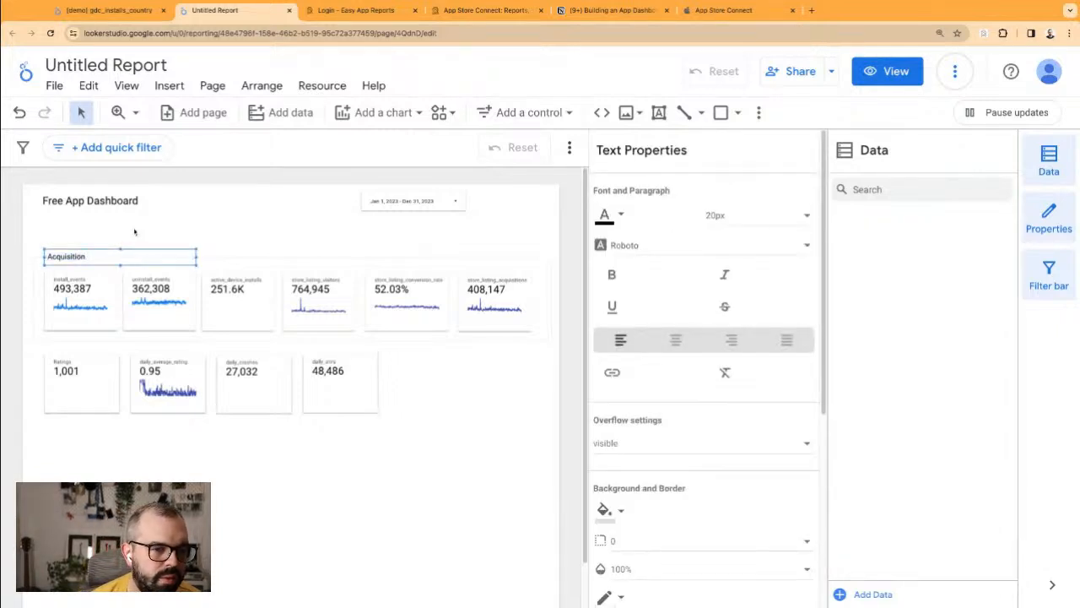
pyautogui.click(135, 223)
pyautogui.click(187, 256)
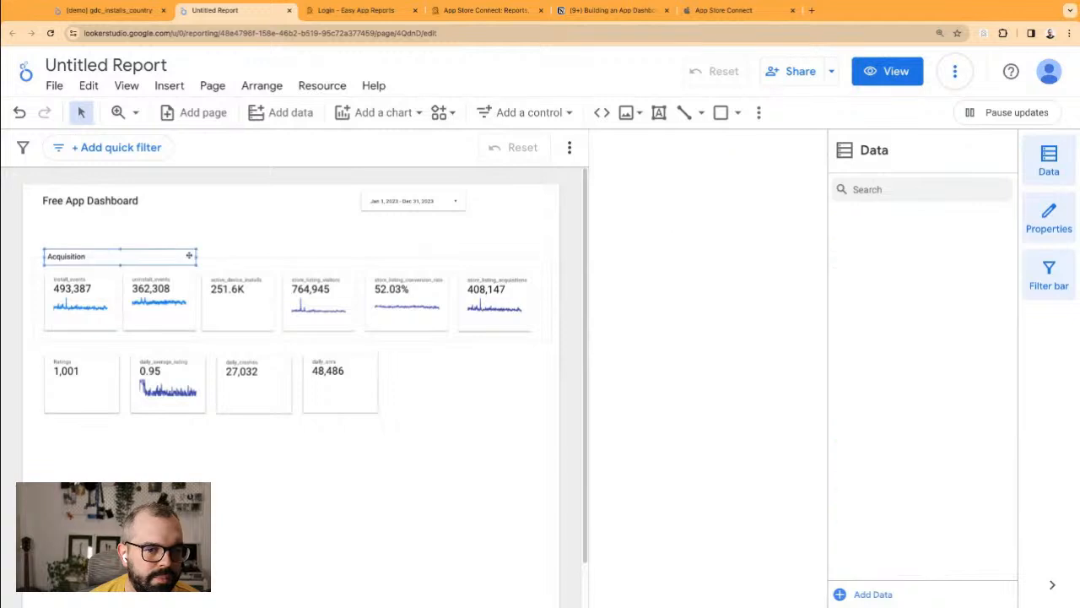
# Step: Set the Acquisition frame rectangle's border to light grey
pyautogui.click(550, 269)
pyautogui.click(609, 300)
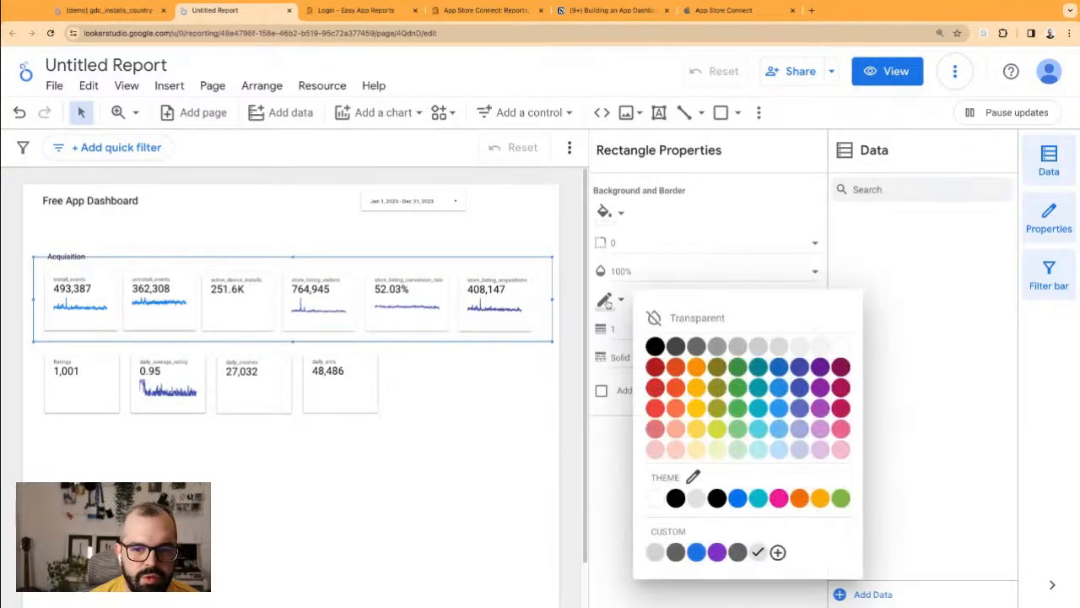
pyautogui.click(806, 349)
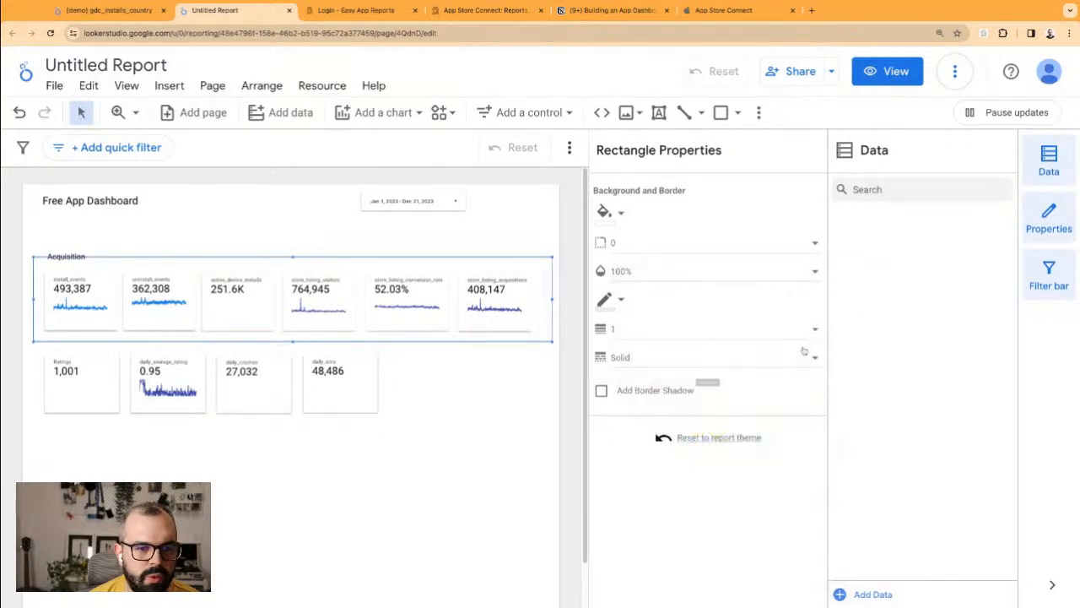
pyautogui.click(608, 300)
pyautogui.click(655, 554)
pyautogui.click(398, 241)
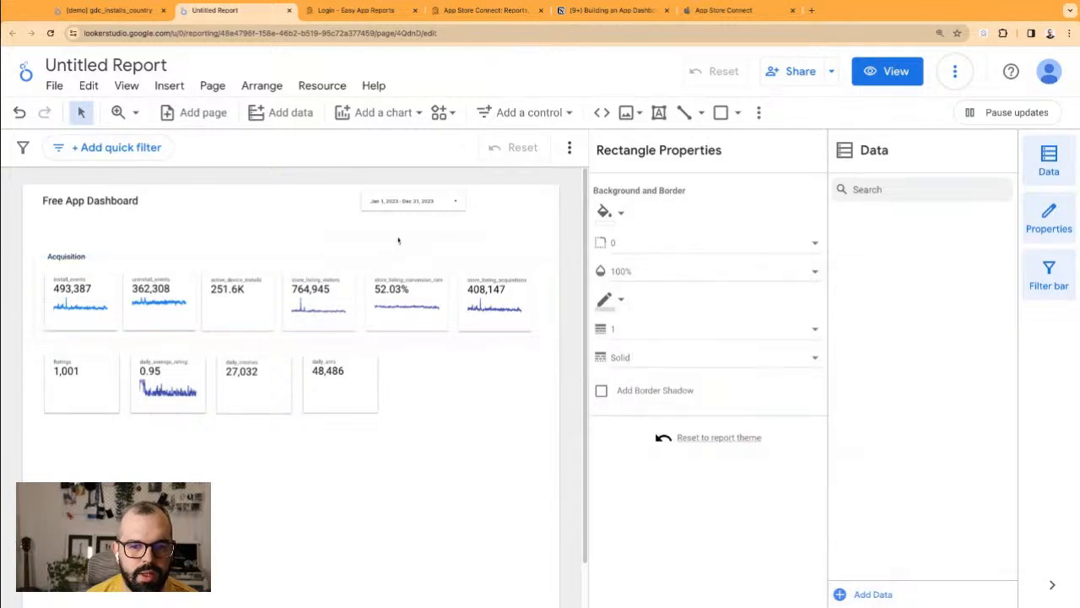
pyautogui.click(544, 322)
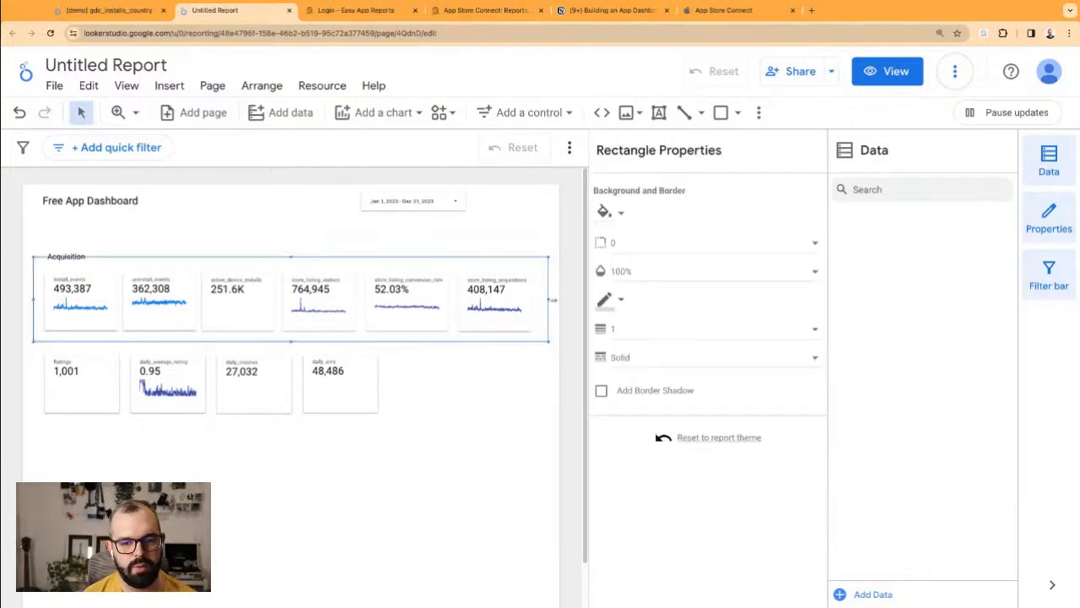
pyautogui.click(163, 229)
# Step: Move the four bottom-row scorecards lower on the page
pyautogui.click(160, 291)
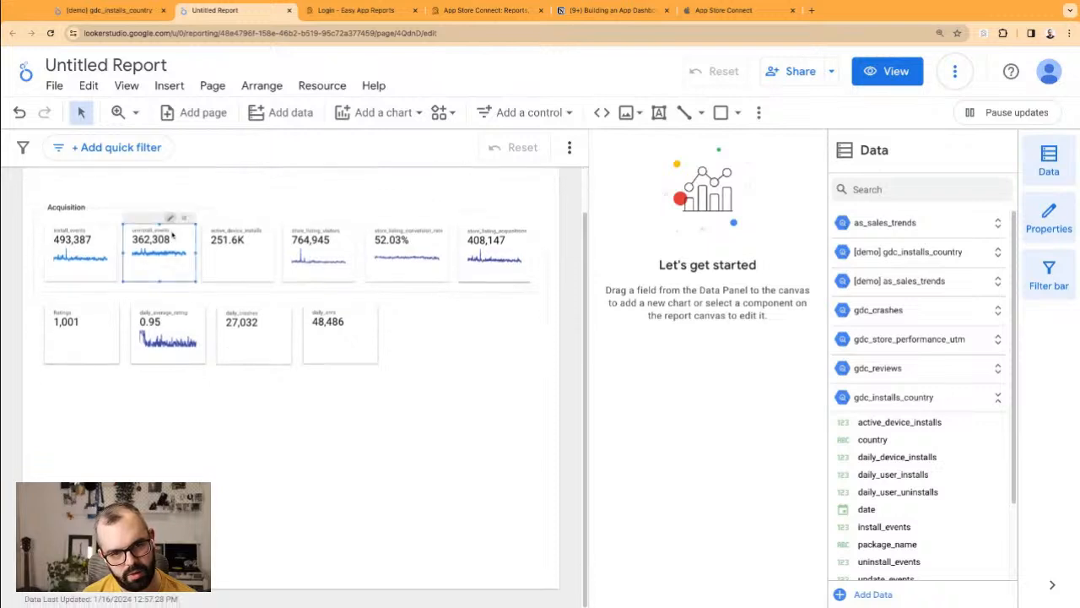
pyautogui.click(429, 381)
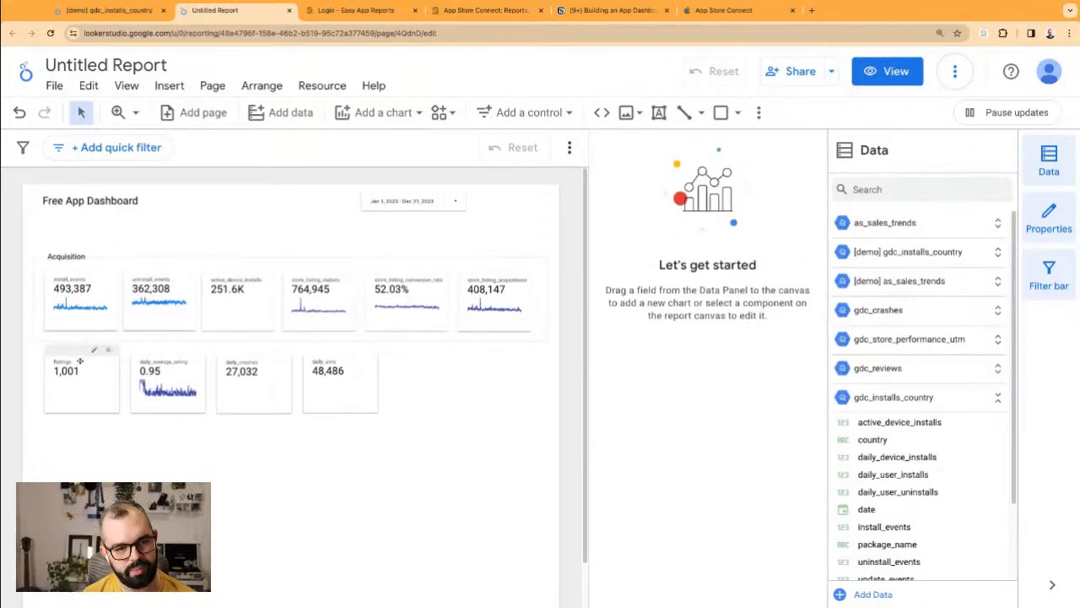
pyautogui.moveTo(375, 465); pyautogui.dragTo(111, 449)
pyautogui.click(135, 364)
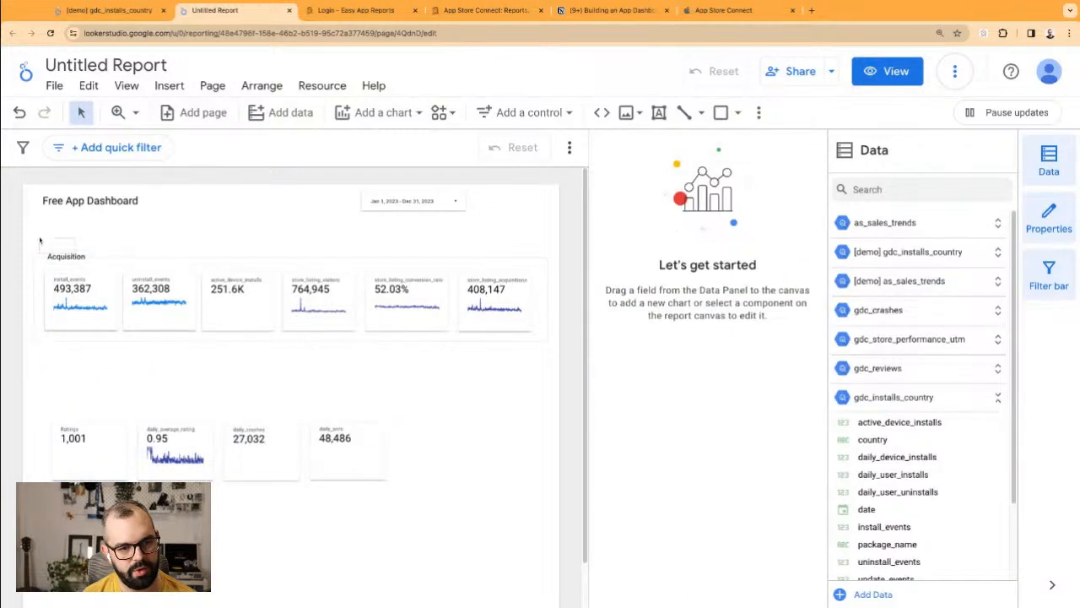
pyautogui.click(39, 241)
pyautogui.click(100, 241)
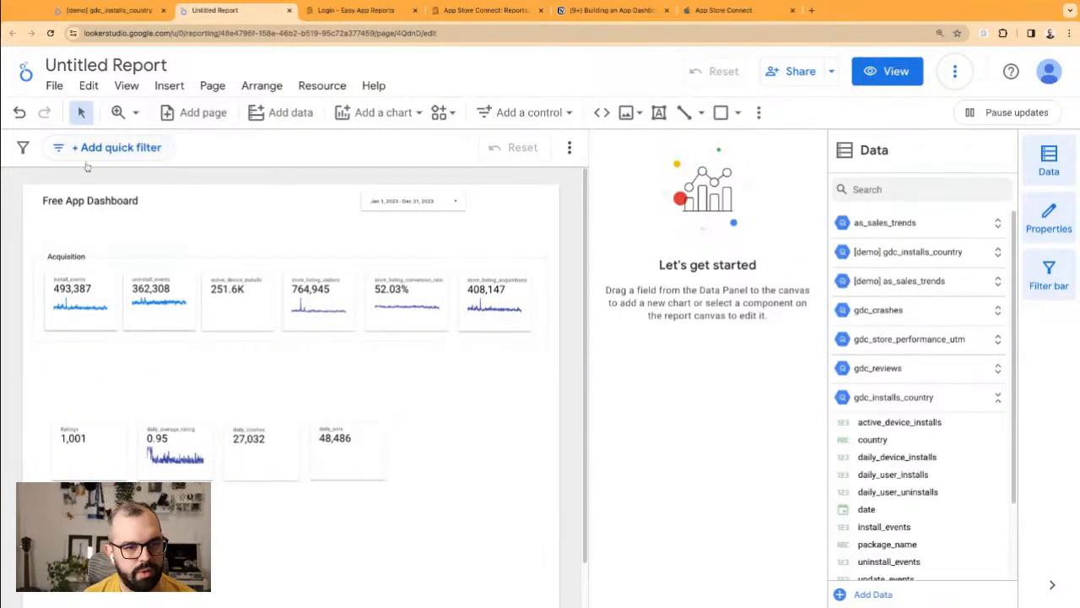
# Step: Draw a small rectangle over the Acquisition label
pyautogui.click(721, 112)
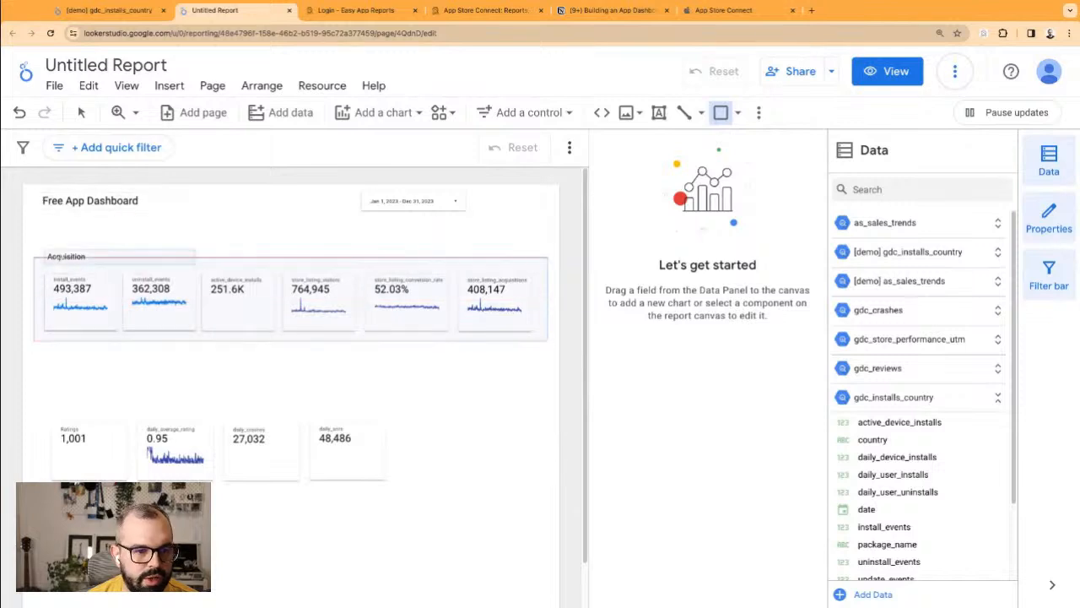
pyautogui.moveTo(41, 251); pyautogui.dragTo(120, 268)
pyautogui.click(145, 257)
pyautogui.click(246, 259)
pyautogui.rightClick(246, 259)
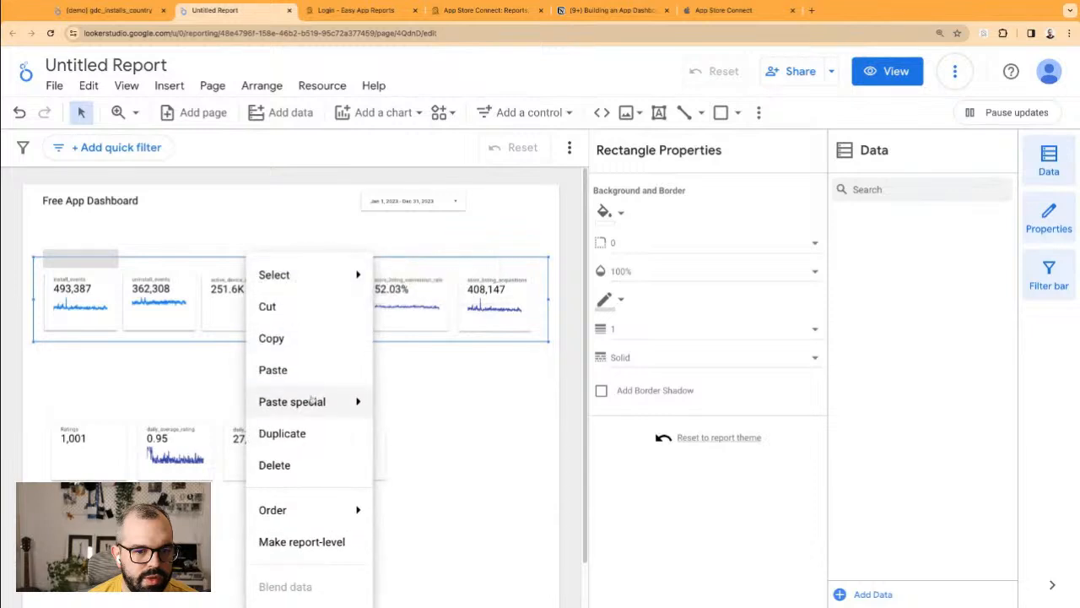
pyautogui.moveTo(279, 510)
pyautogui.click(422, 414)
pyautogui.click(197, 250)
# Step: Fill the small rectangle white and send it behind the Acquisition label
pyautogui.click(106, 254)
pyautogui.click(621, 213)
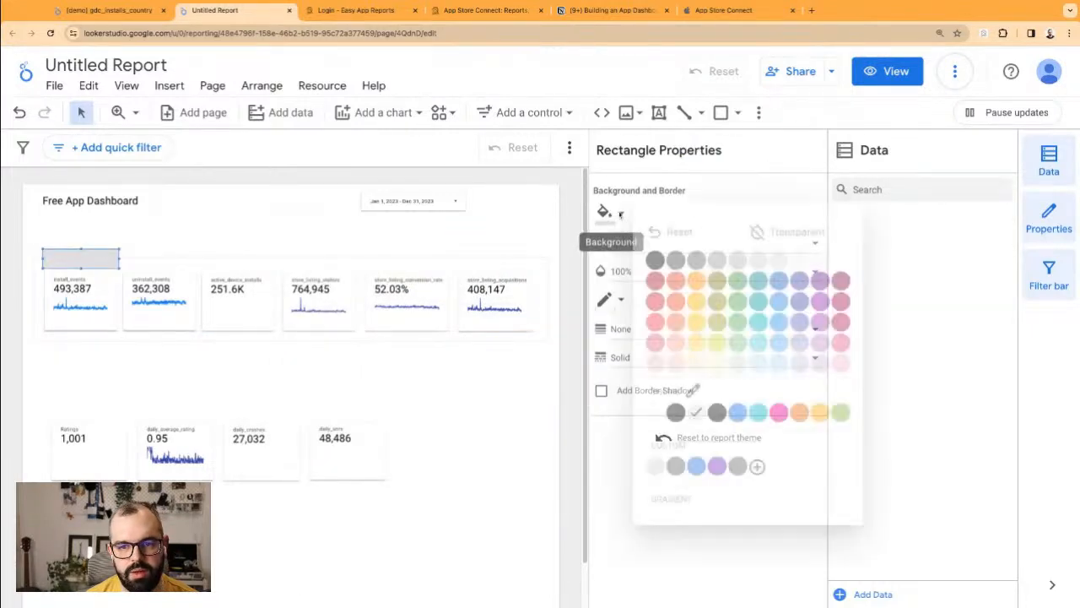
pyautogui.click(835, 261)
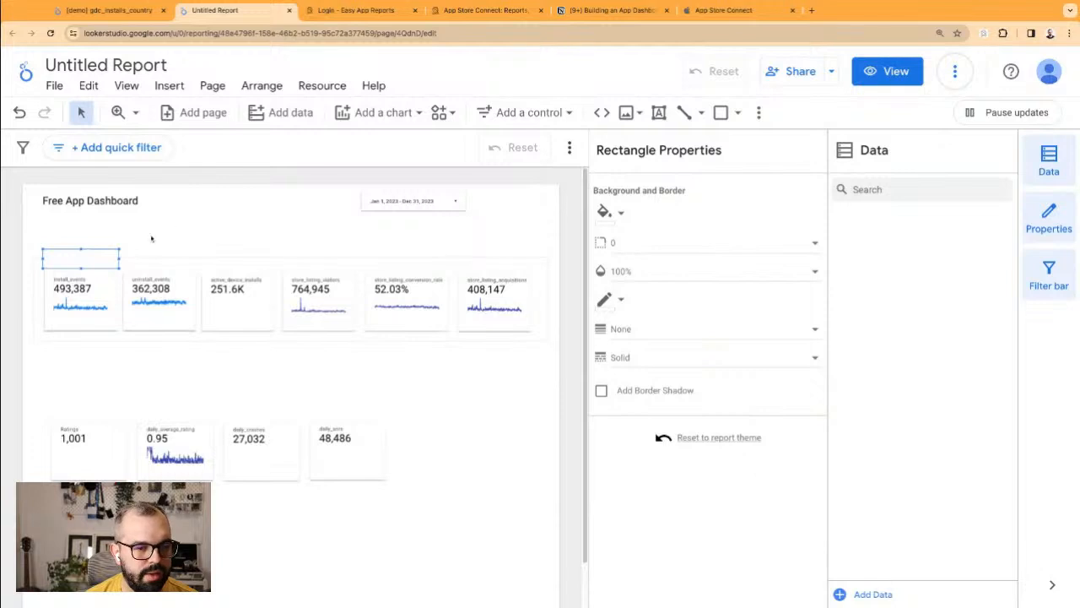
pyautogui.rightClick(114, 254)
pyautogui.moveTo(215, 507)
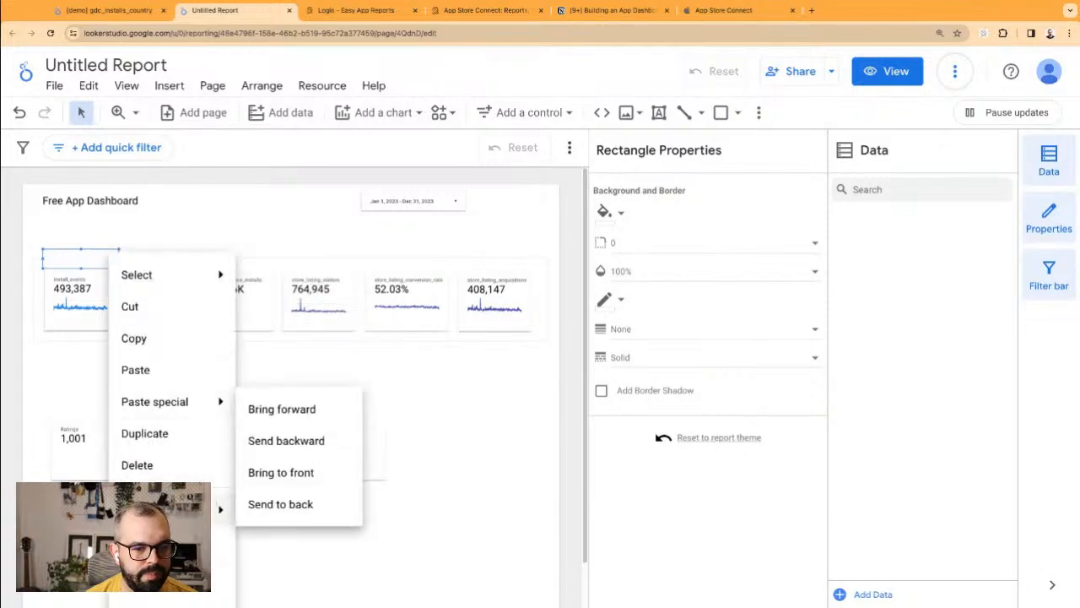
pyautogui.click(266, 507)
pyautogui.click(176, 232)
pyautogui.click(150, 257)
pyautogui.click(217, 260)
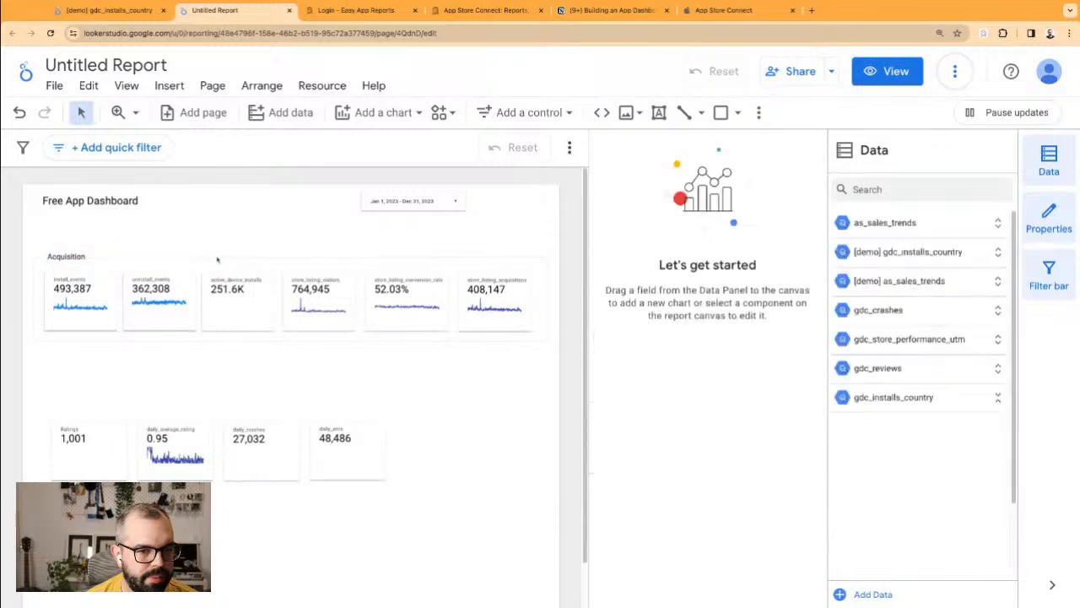
# Step: Send the frame rectangle behind the first-row scorecards
pyautogui.rightClick(221, 262)
pyautogui.moveTo(248, 278)
pyautogui.click(233, 255)
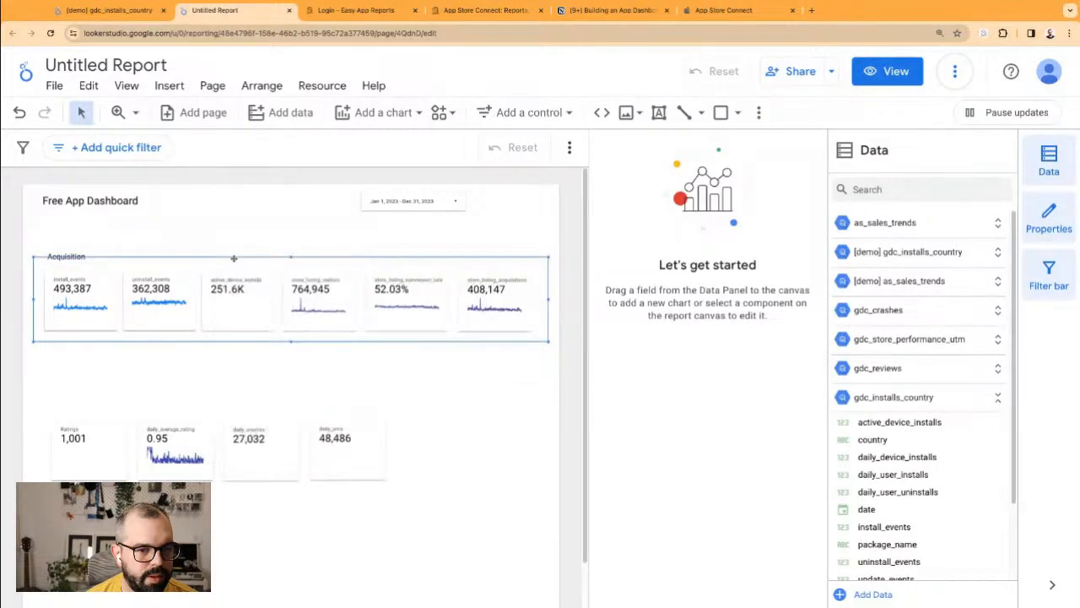
pyautogui.rightClick(234, 258)
pyautogui.moveTo(332, 512)
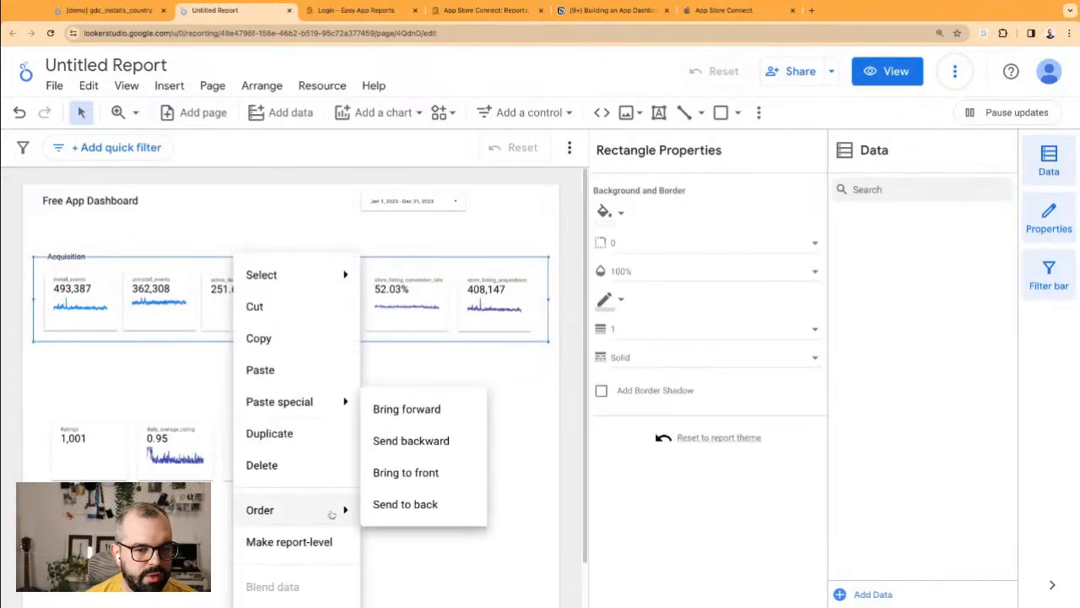
pyautogui.click(386, 504)
pyautogui.click(186, 219)
# Step: Narrow the Acquisition label box and widen the white box behind it
pyautogui.click(115, 255)
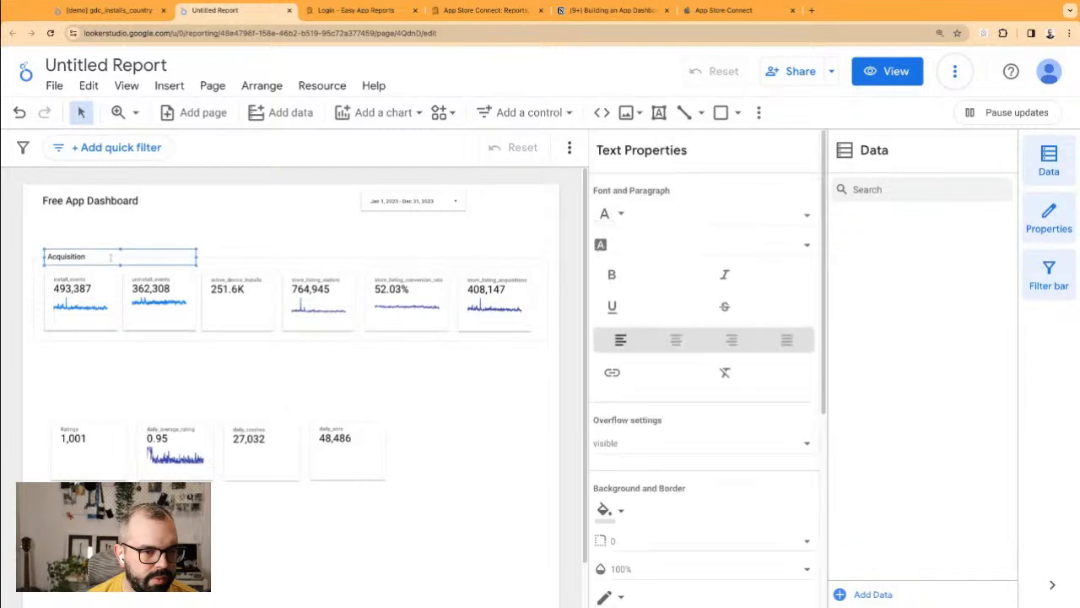
pyautogui.moveTo(198, 257); pyautogui.dragTo(39, 257)
pyautogui.click(102, 258)
pyautogui.moveTo(119, 258); pyautogui.dragTo(140, 256)
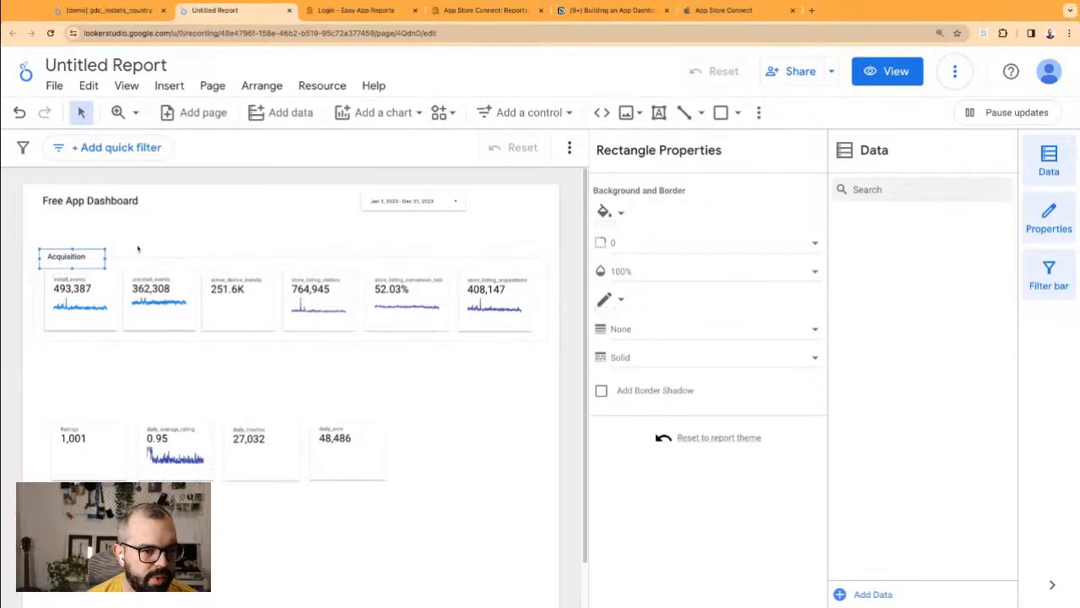
pyautogui.click(151, 246)
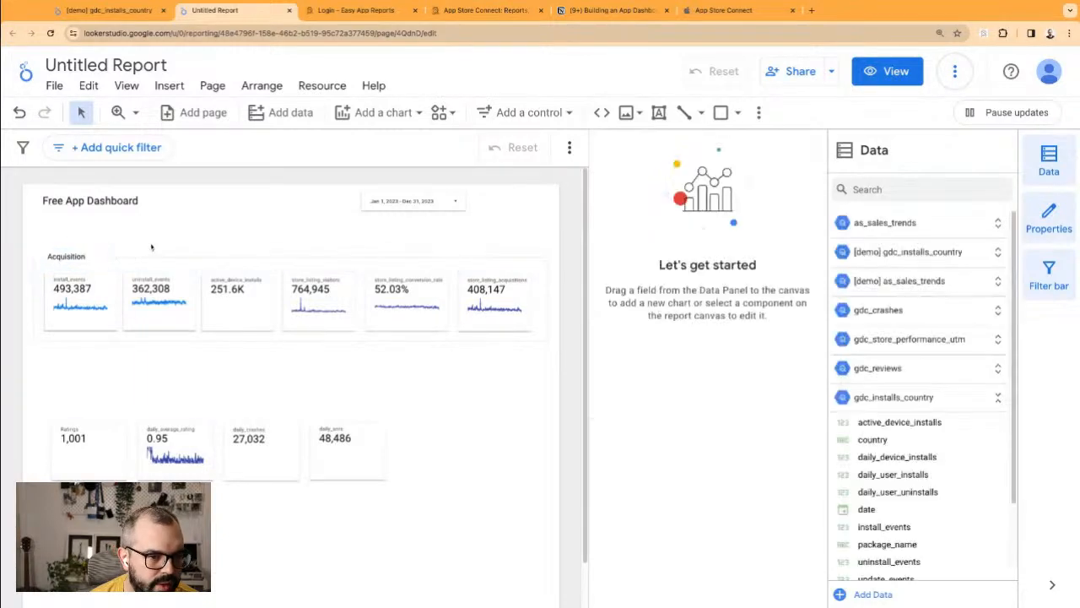
# Step: Try a 16px font size on the Acquisition label
pyautogui.click(72, 250)
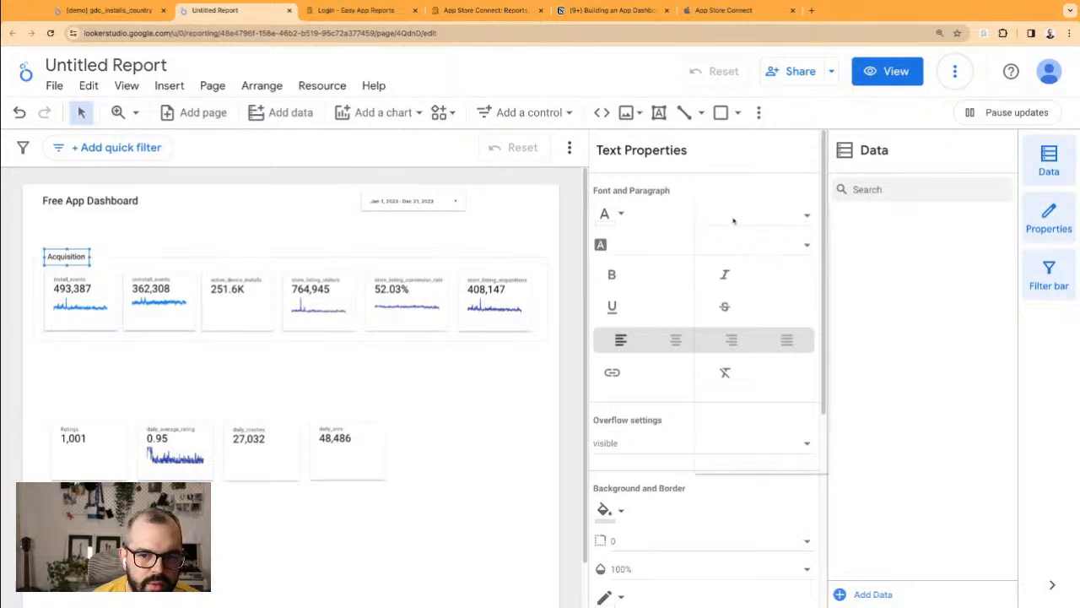
pyautogui.click(742, 249)
pyautogui.scroll(-1, 744, 434)
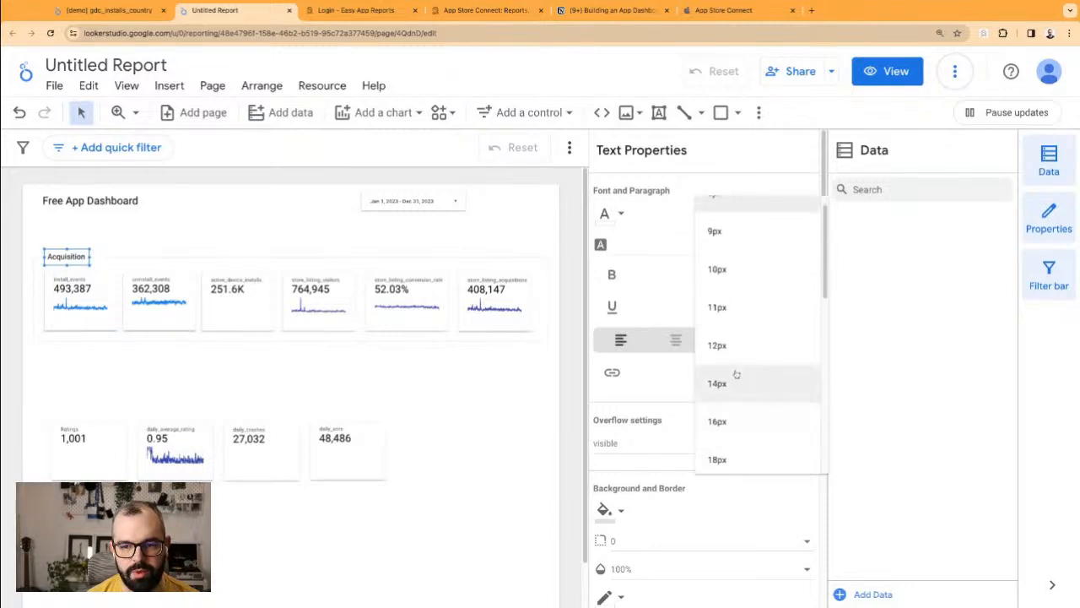
pyautogui.scroll(1, 739, 295)
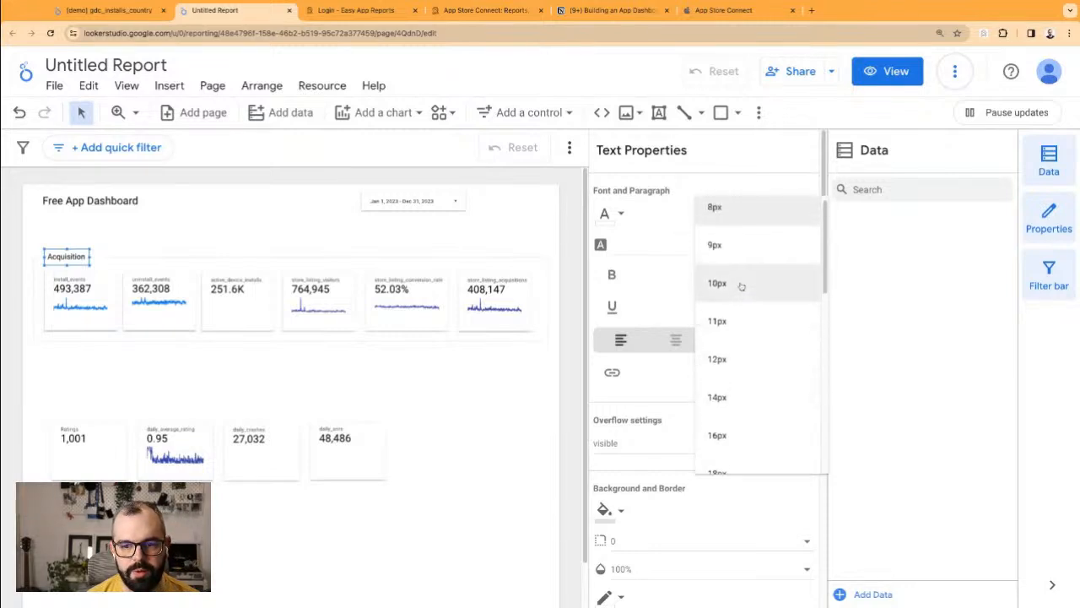
pyautogui.click(740, 427)
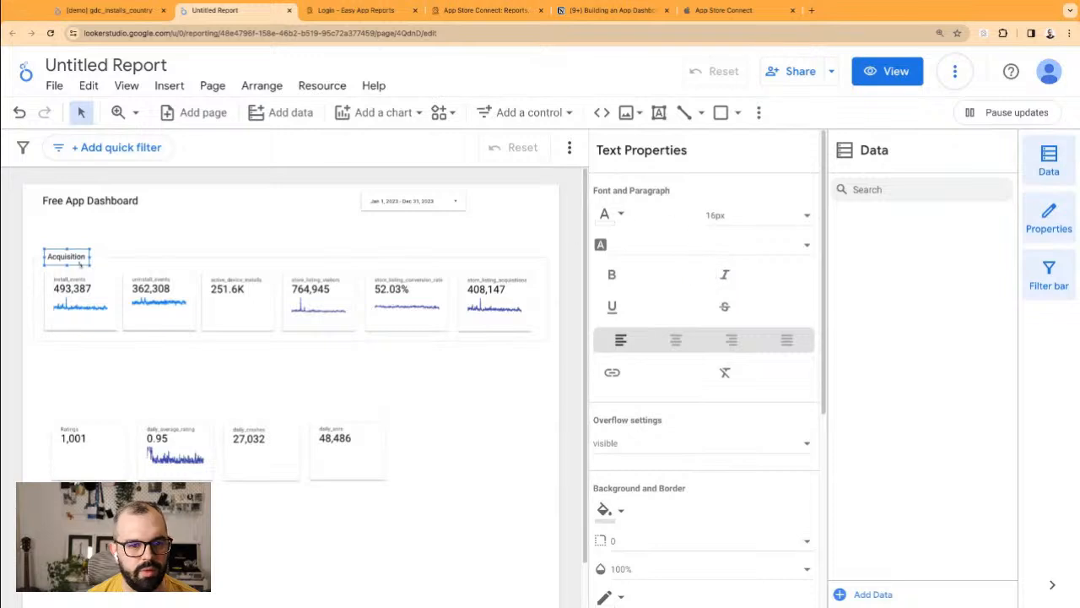
pyautogui.click(131, 262)
pyautogui.click(71, 257)
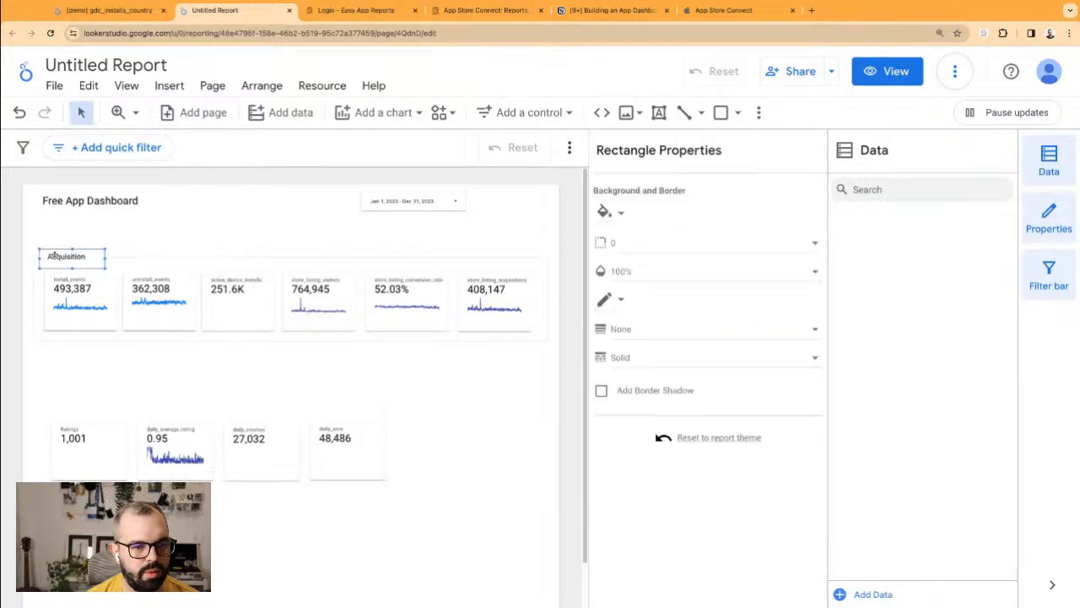
# Step: Set the Acquisition label to 20px, bold, in the Lato font
pyautogui.click(772, 218)
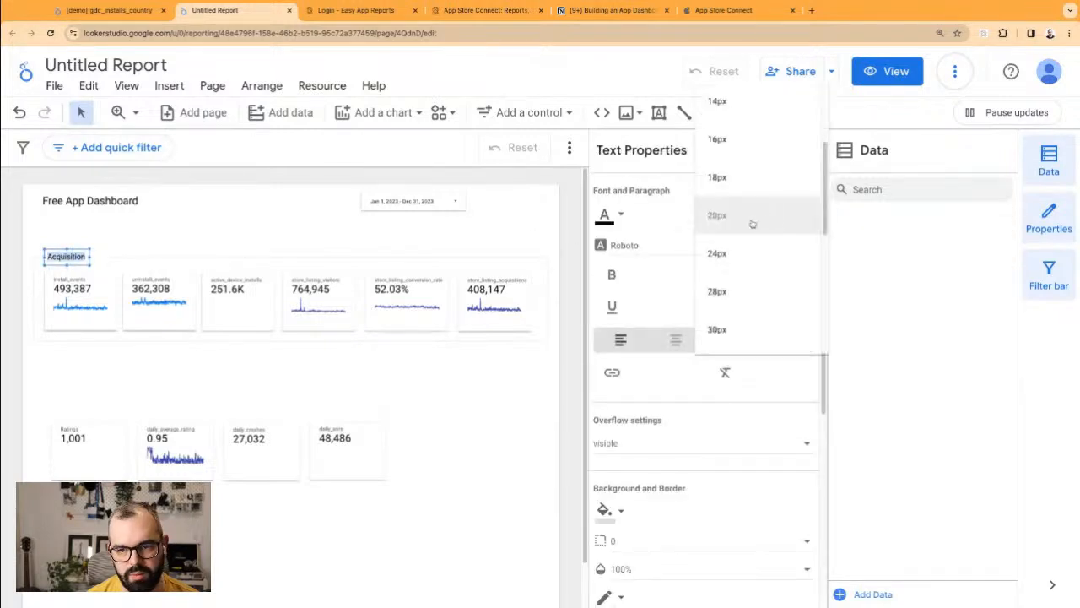
pyautogui.click(611, 274)
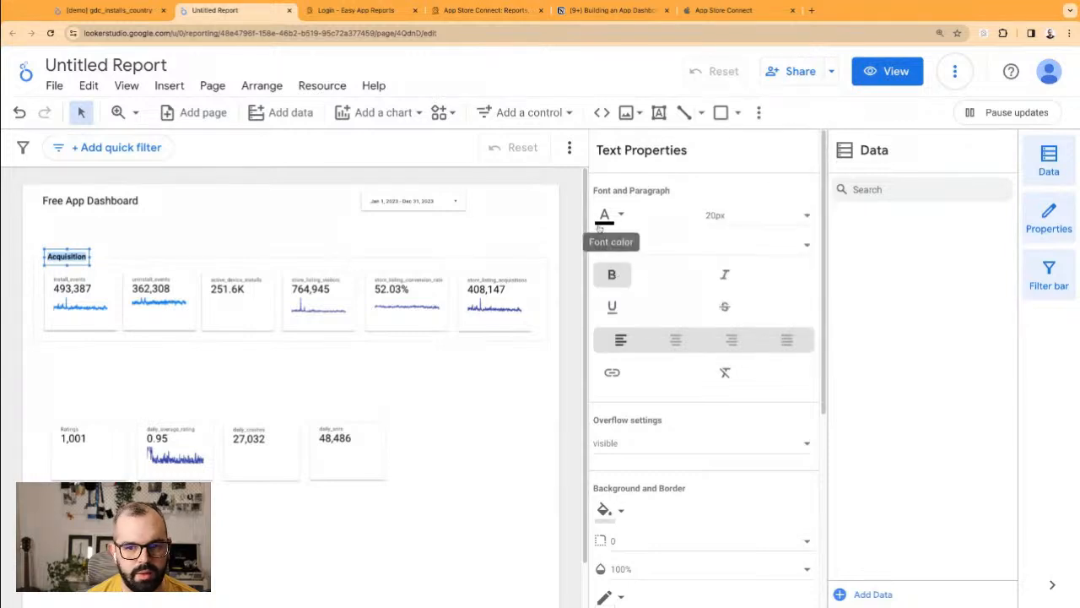
pyautogui.click(668, 245)
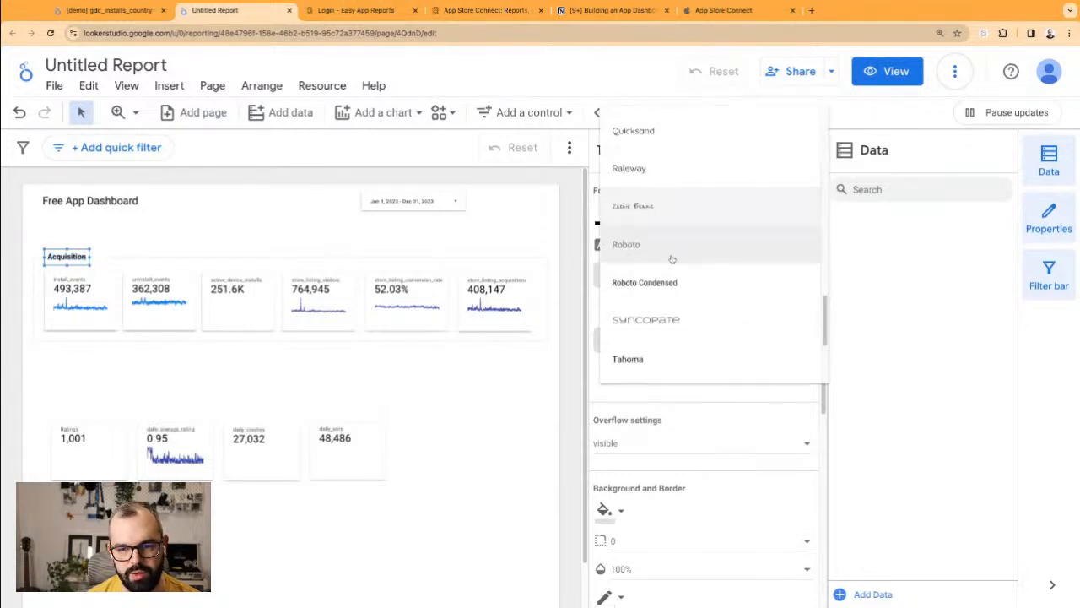
pyautogui.scroll(-3, 670, 254)
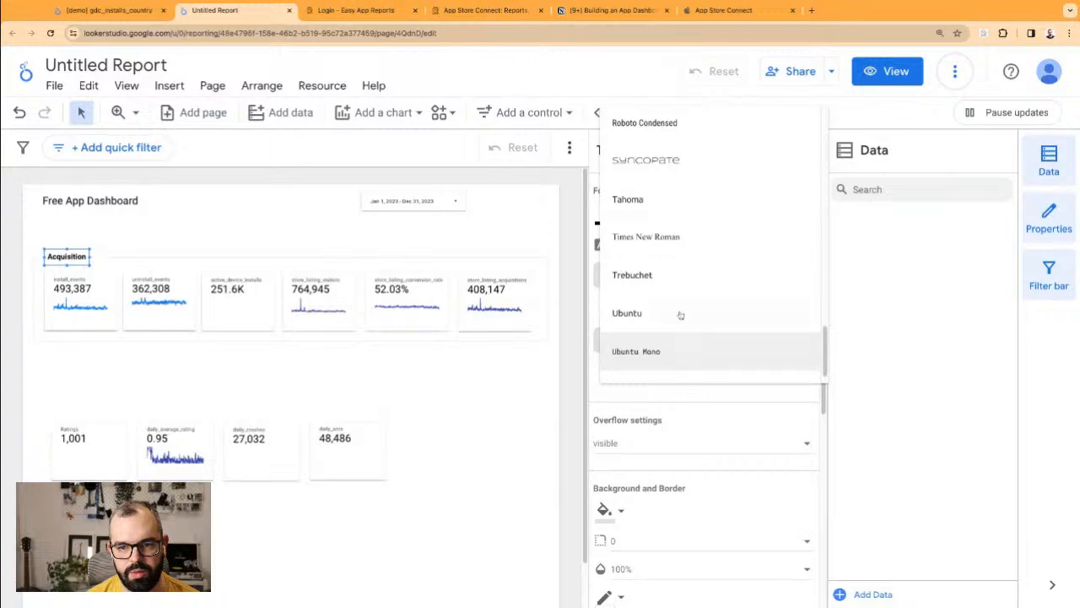
pyautogui.scroll(1, 697, 236)
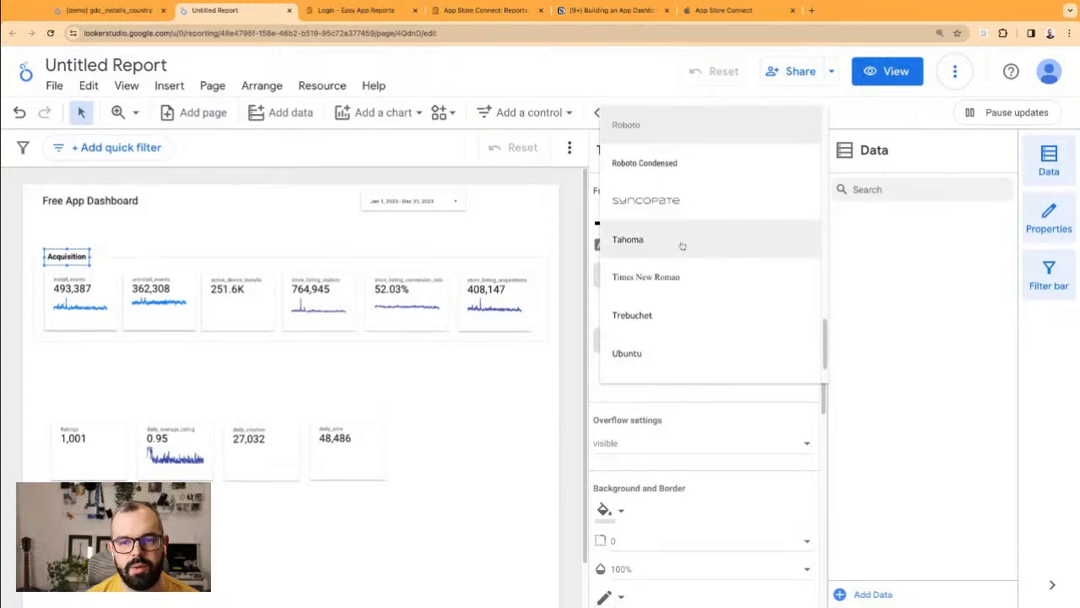
pyautogui.scroll(6, 682, 246)
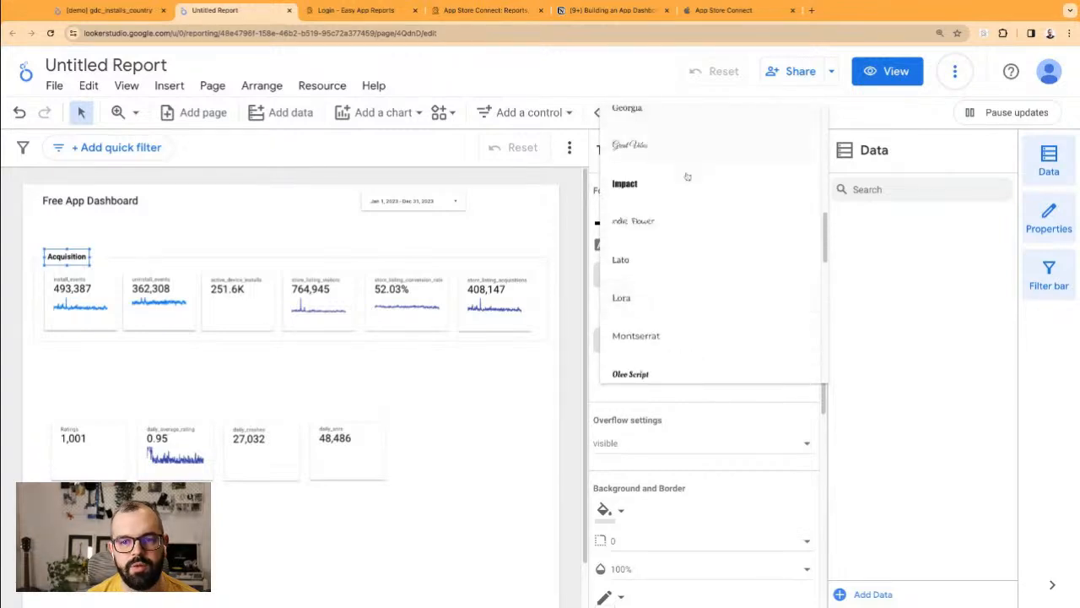
pyautogui.click(707, 260)
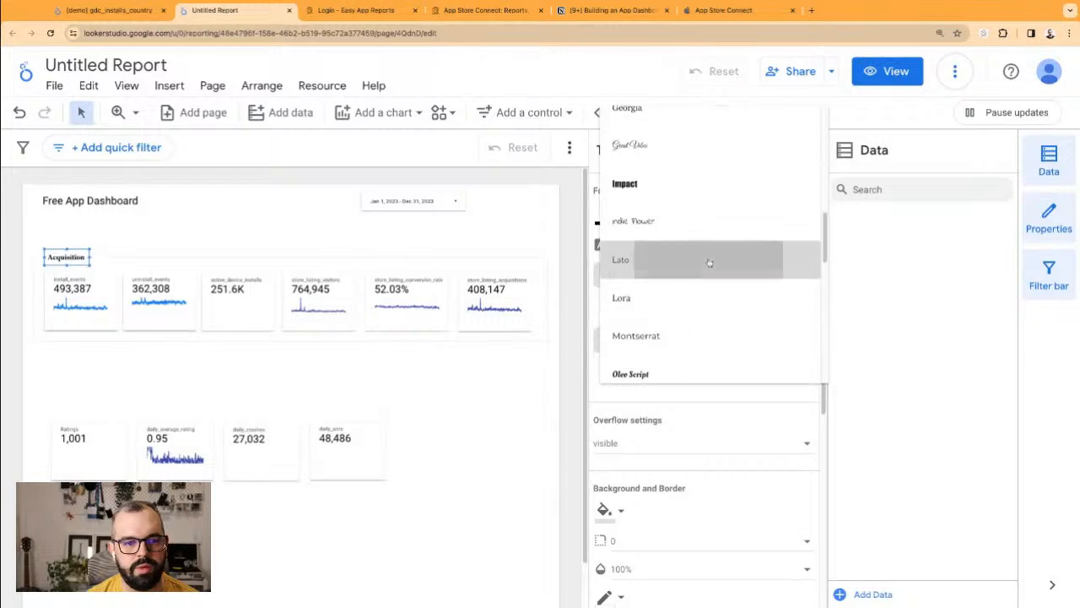
pyautogui.click(108, 227)
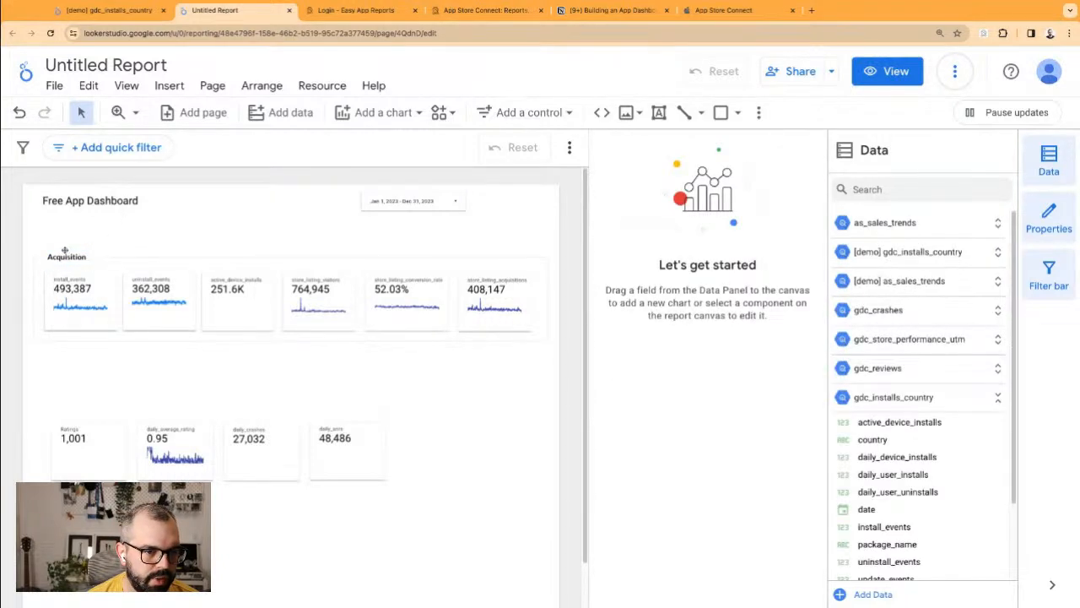
pyautogui.click(64, 251)
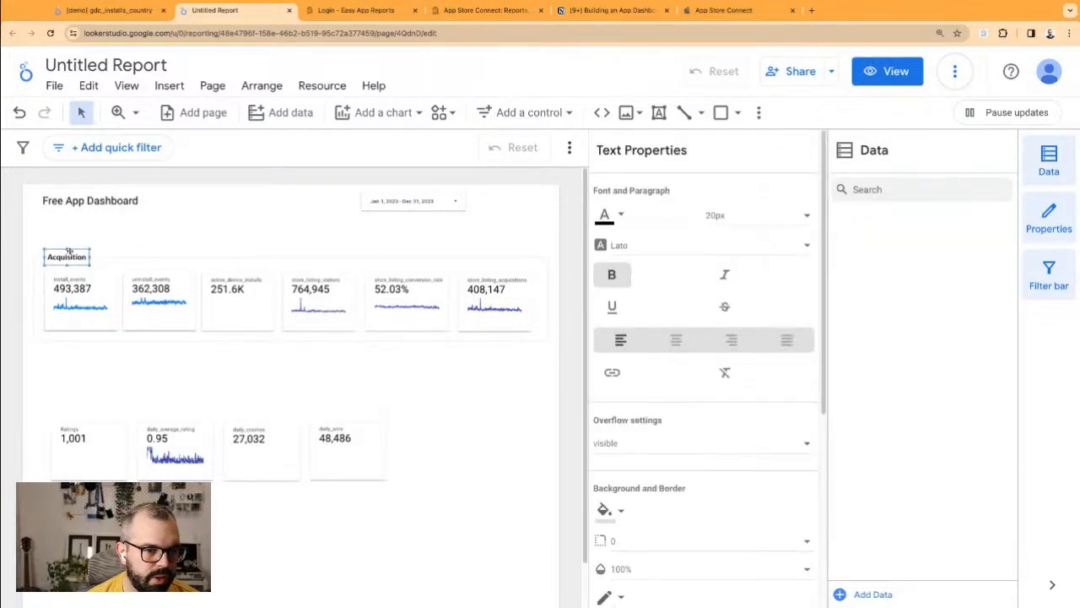
pyautogui.click(107, 242)
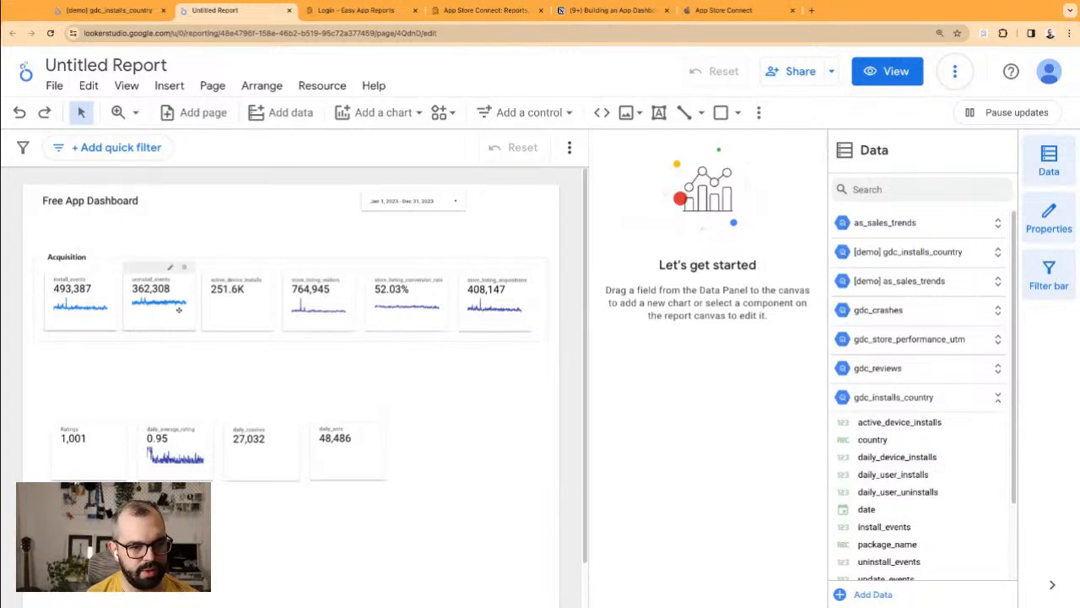
# Step: Fit the four second-row scorecards inside the copied Acquisition frame and move the 251.6K scorecard below them
pyautogui.moveTo(35, 244); pyautogui.dragTo(79, 354)
pyautogui.click(379, 540)
pyautogui.moveTo(393, 513); pyautogui.dragTo(67, 422)
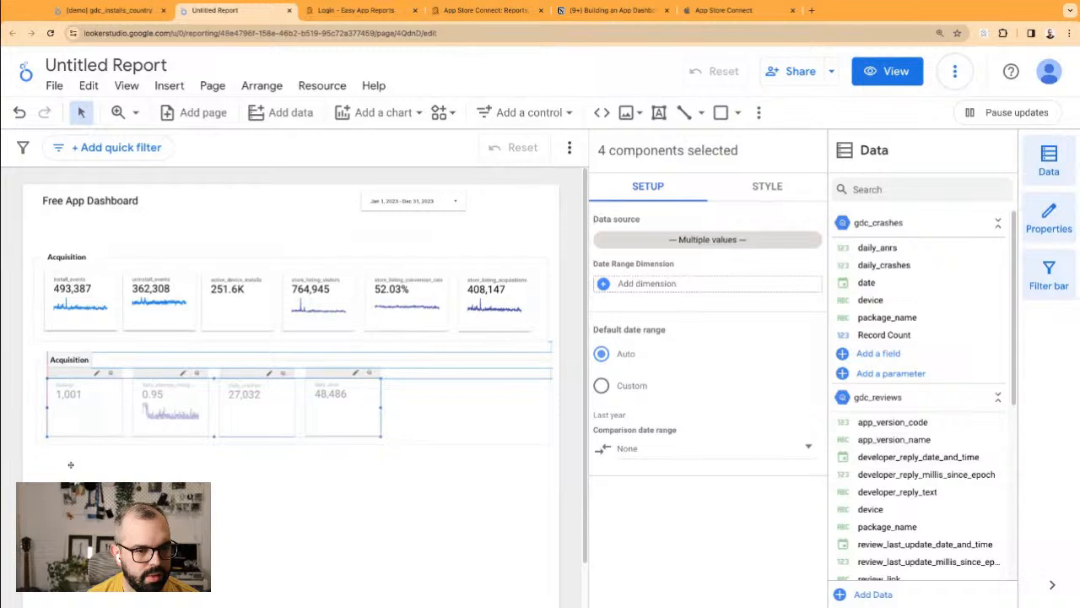
pyautogui.moveTo(71, 465); pyautogui.dragTo(71, 464)
pyautogui.click(71, 464)
pyautogui.click(61, 358)
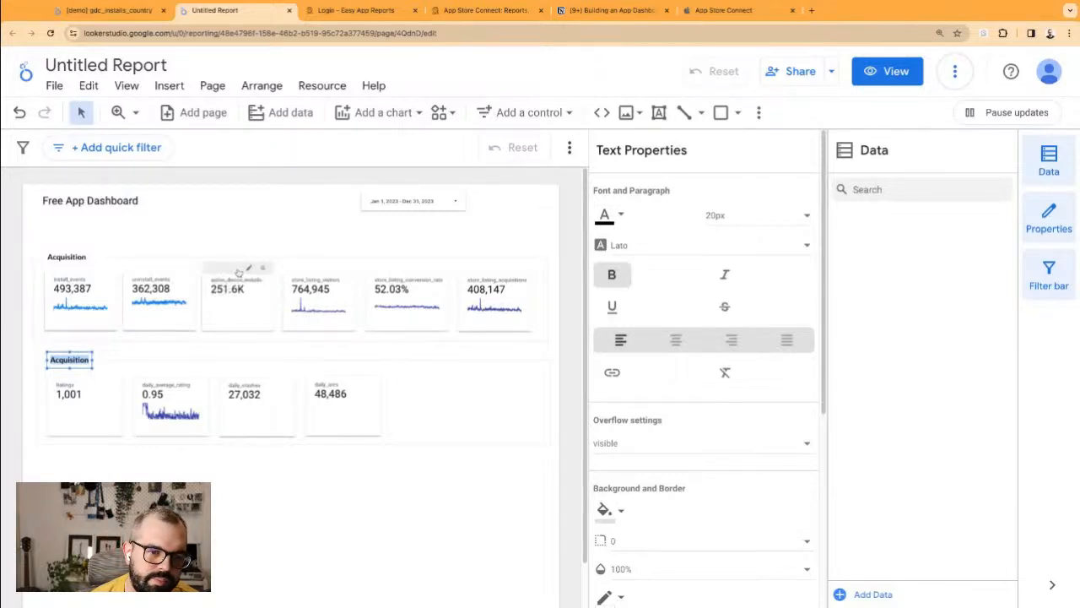
pyautogui.moveTo(239, 271); pyautogui.dragTo(107, 470)
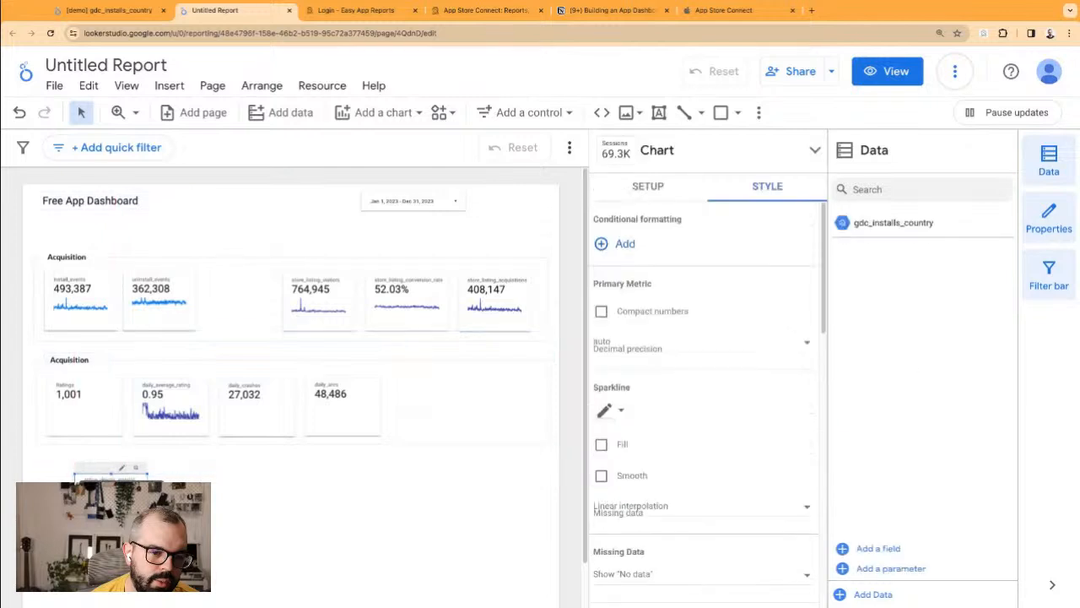
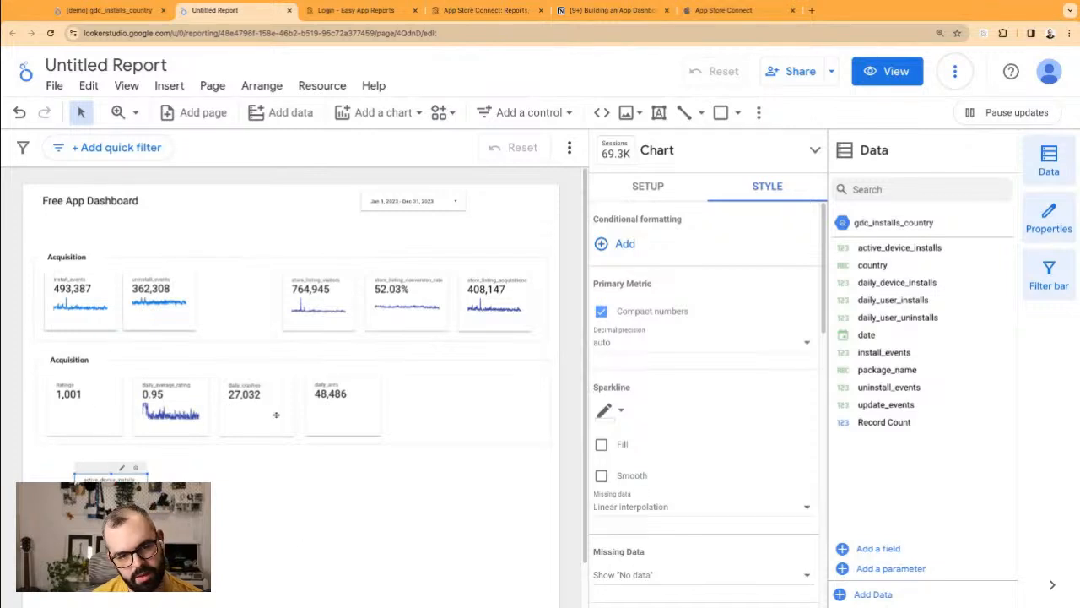
# Step: Shrink the Acquisition background box so it covers only the first two scorecards
pyautogui.click(67, 253)
pyautogui.click(188, 257)
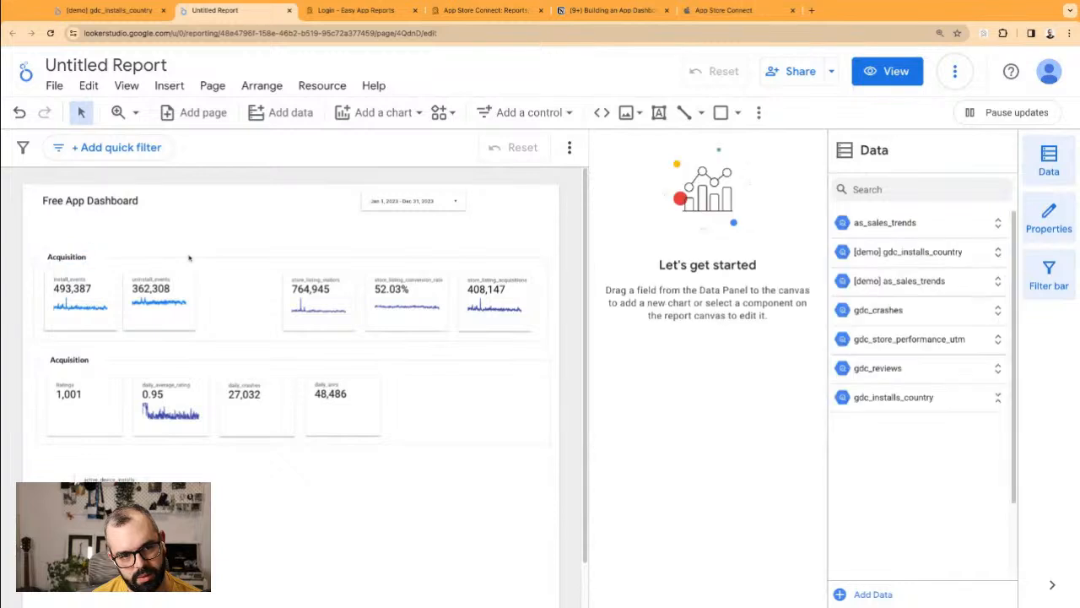
pyautogui.click(190, 255)
pyautogui.moveTo(550, 299); pyautogui.dragTo(219, 298)
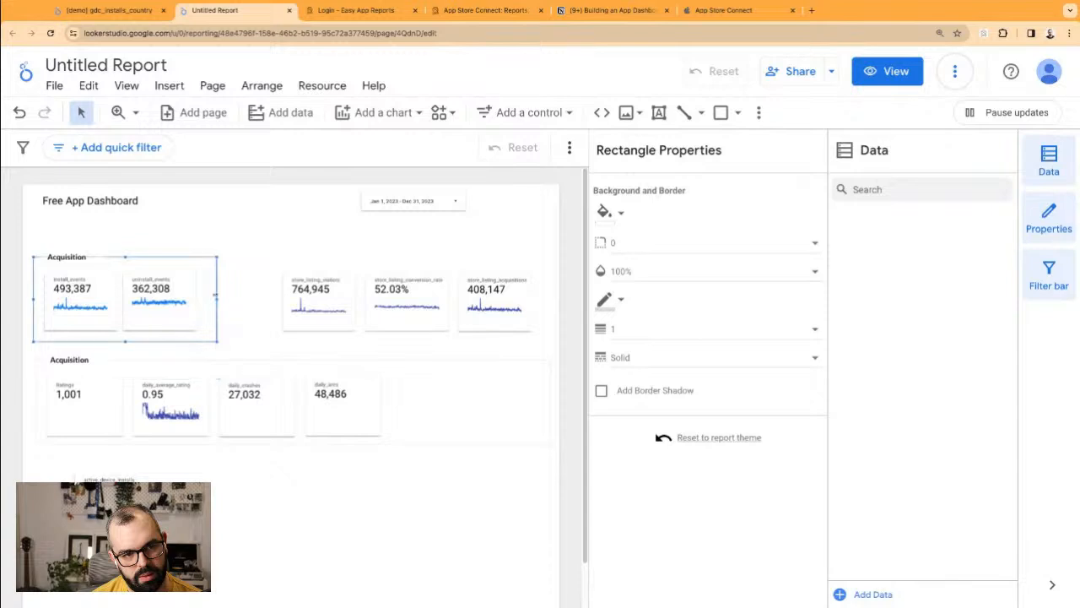
# Step: Copy the Acquisition heading and background and stretch the copy over the store listing scorecards
pyautogui.click(177, 228)
pyautogui.moveTo(39, 244); pyautogui.dragTo(330, 253)
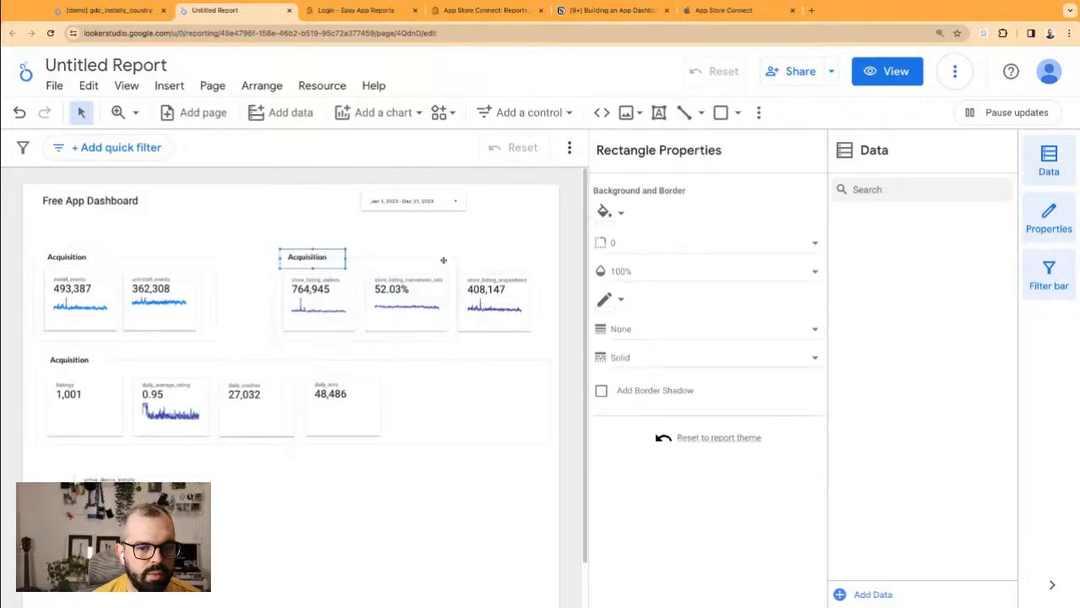
pyautogui.moveTo(460, 299); pyautogui.dragTo(546, 299)
pyautogui.click(326, 226)
# Step: Rename the copied heading to 'Store Performance' and widen it onto one line
pyautogui.click(308, 258)
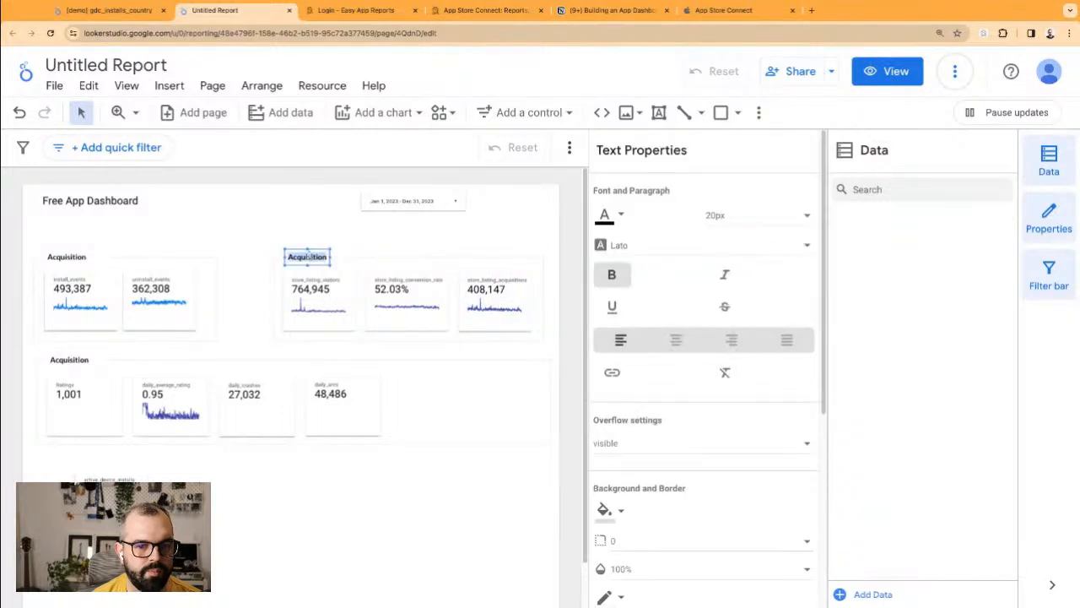
pyautogui.write('Store Performance')
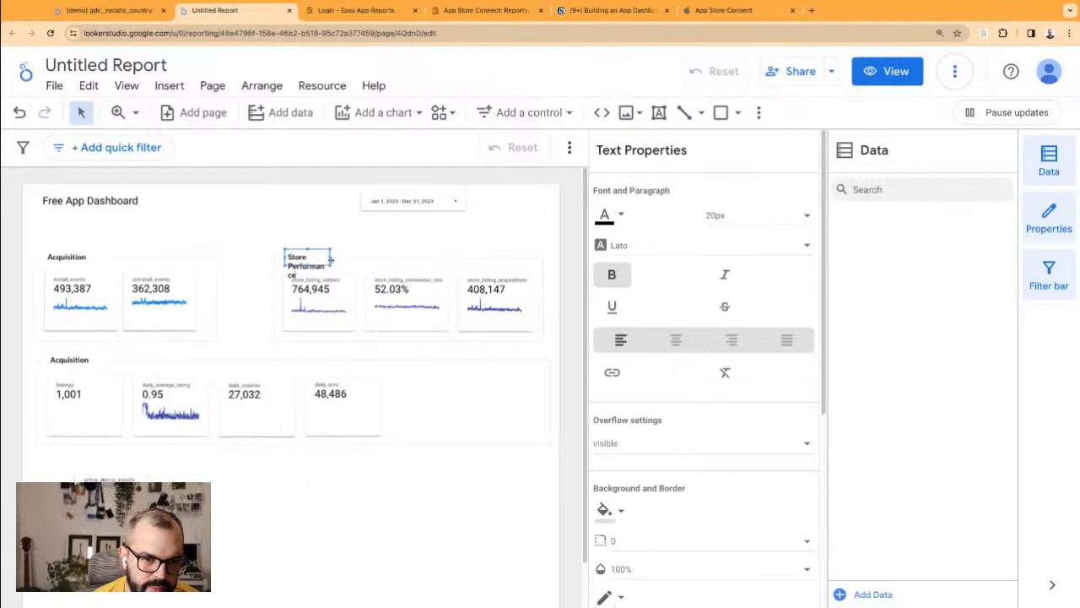
pyautogui.moveTo(332, 257); pyautogui.dragTo(368, 252)
pyautogui.click(262, 223)
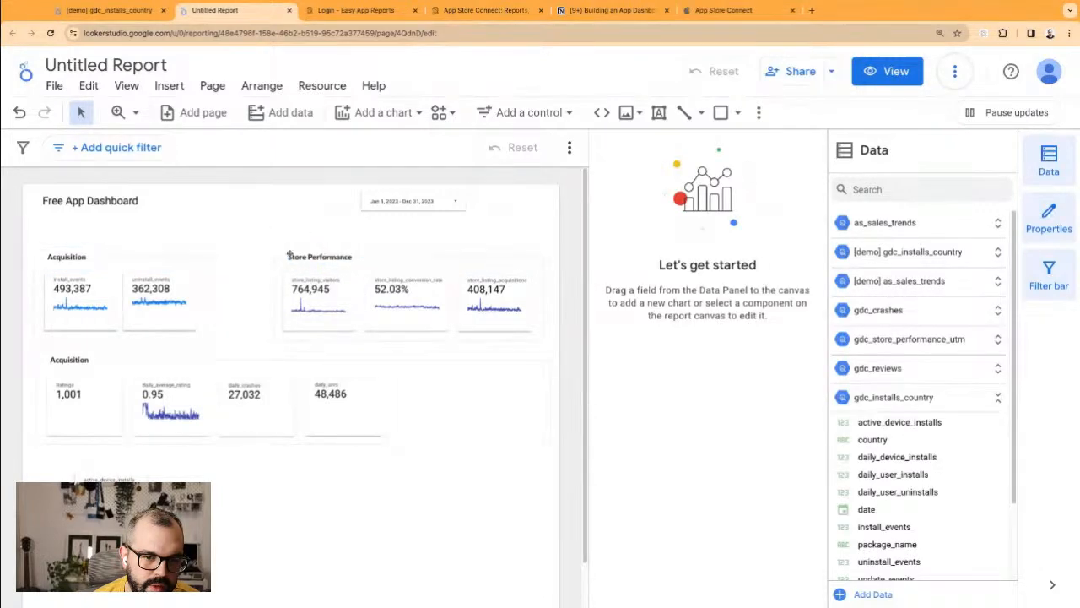
pyautogui.click(285, 255)
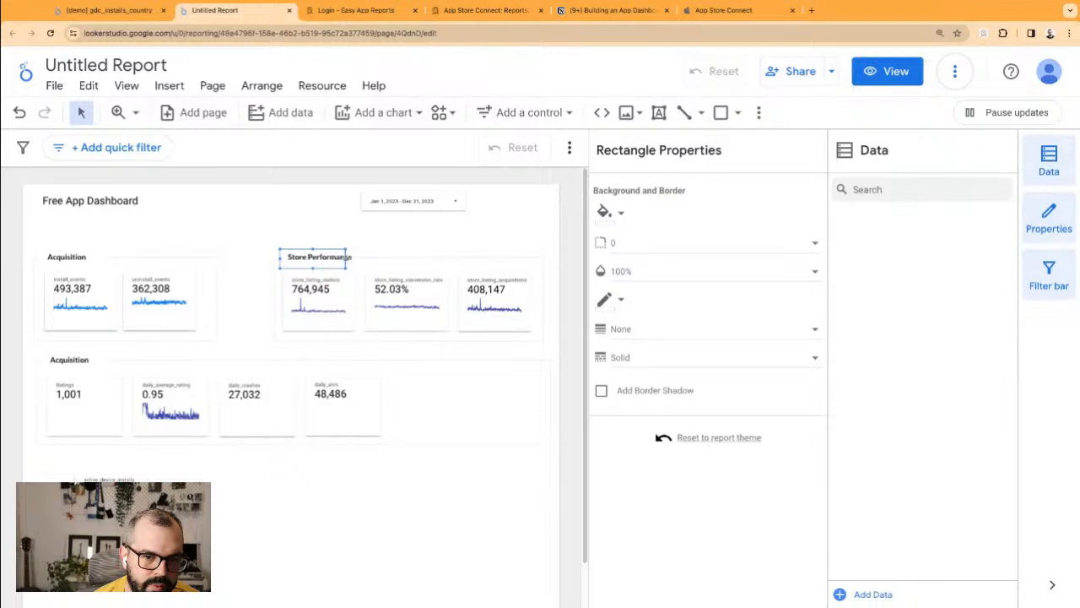
pyautogui.click(307, 234)
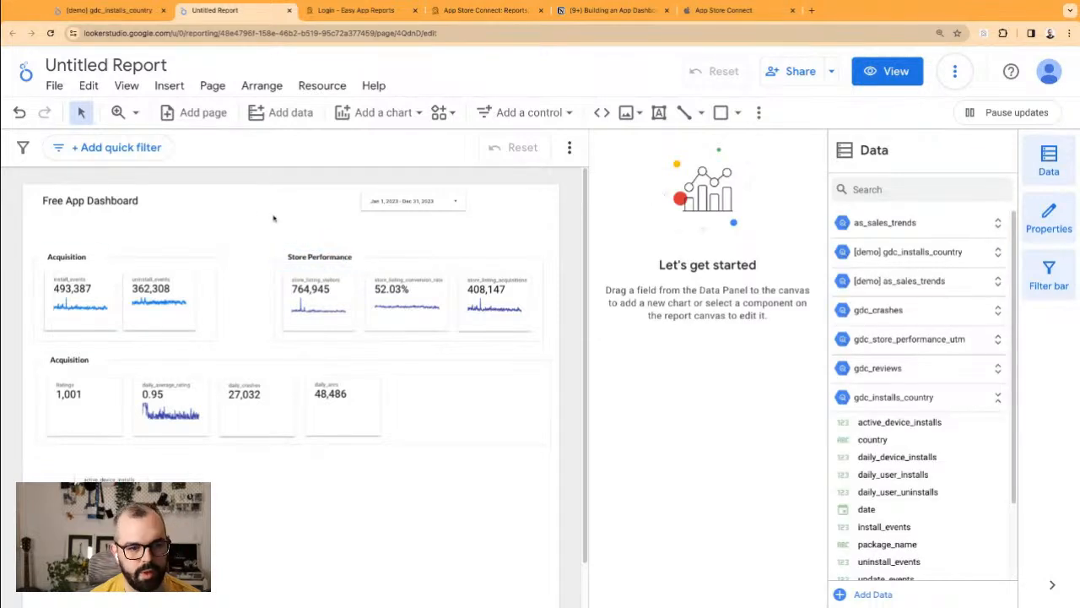
pyautogui.click(219, 311)
# Step: Add an active_device_installs scorecard (251.6K) to Acquisition and widen its background over it
pyautogui.moveTo(218, 299); pyautogui.dragTo(268, 299)
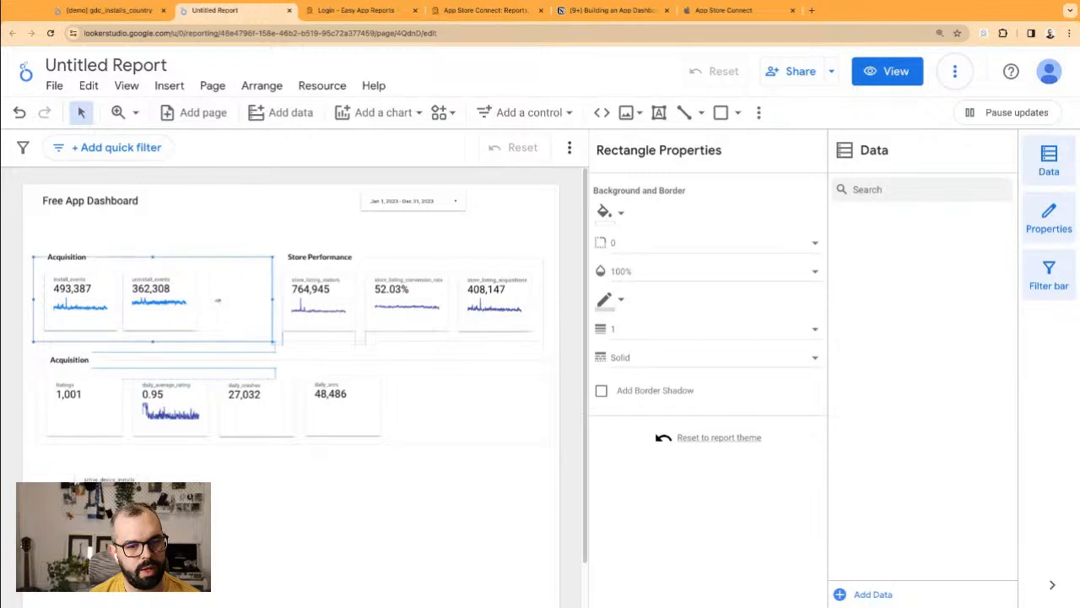
pyautogui.click(135, 478)
pyautogui.moveTo(135, 478); pyautogui.dragTo(236, 300)
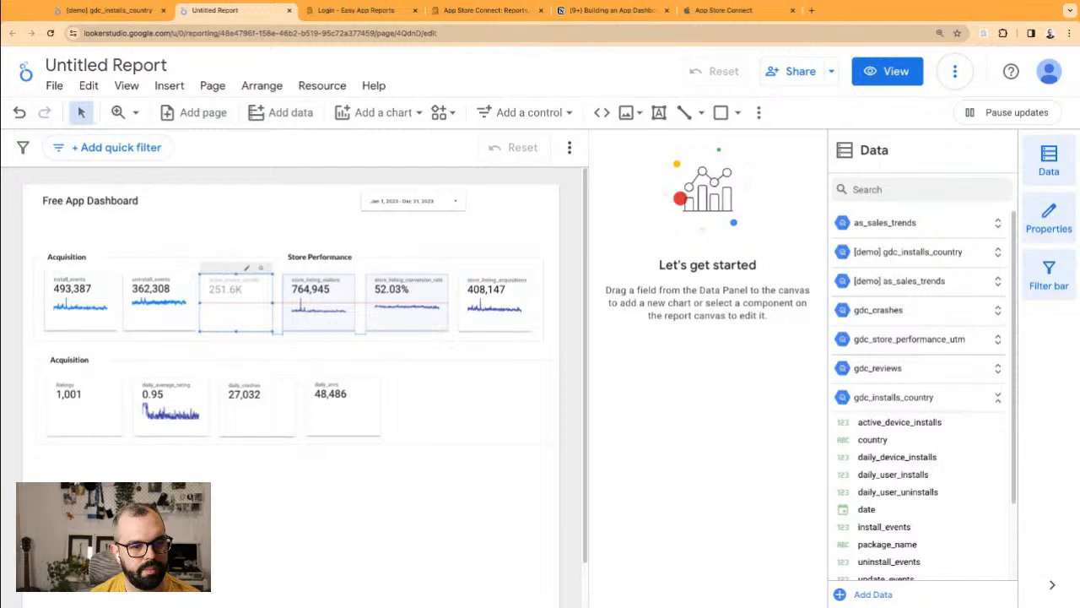
pyautogui.click(262, 279)
pyautogui.moveTo(265, 301); pyautogui.dragTo(281, 298)
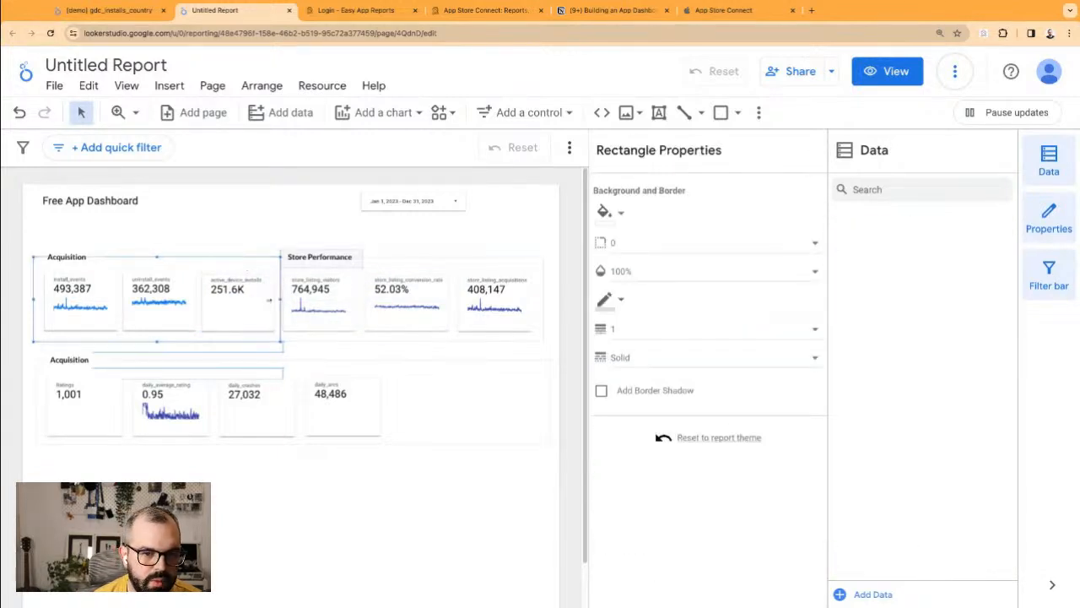
# Step: Nudge the five Store Performance components and align their background edge with the lower section
pyautogui.click(307, 236)
pyautogui.moveTo(305, 233)
pyautogui.mouseDown()
pyautogui.moveTo(446, 311)
pyautogui.moveTo(472, 314)
pyautogui.mouseUp()
pyautogui.press('Right')
pyautogui.press('Right')
pyautogui.press('Right')
pyautogui.press('Right')
pyautogui.press('Right')
pyautogui.press('Right')
pyautogui.press('Right')
pyautogui.press('Right')
pyautogui.press('Right')
pyautogui.press('Right')
pyautogui.press('Right')
pyautogui.press('Right')
pyautogui.press('Right')
pyautogui.press('Right')
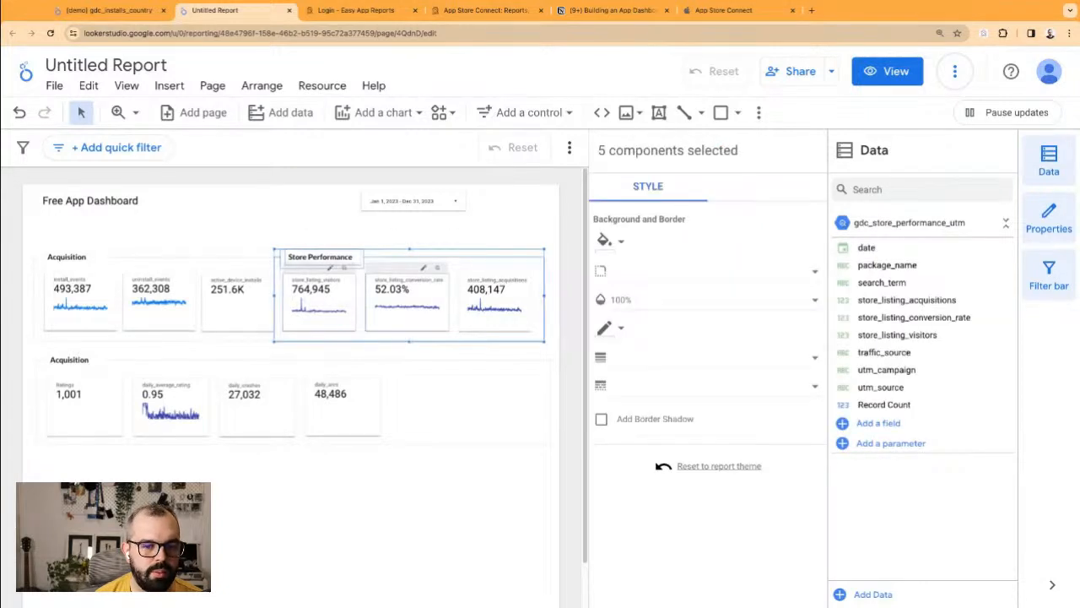
pyautogui.press('Left')
pyautogui.press('Left')
pyautogui.press('Left')
pyautogui.press('Left')
pyautogui.press('Left')
pyautogui.press('Left')
pyautogui.press('Left')
pyautogui.press('Left')
pyautogui.press('Left')
pyautogui.press('Left')
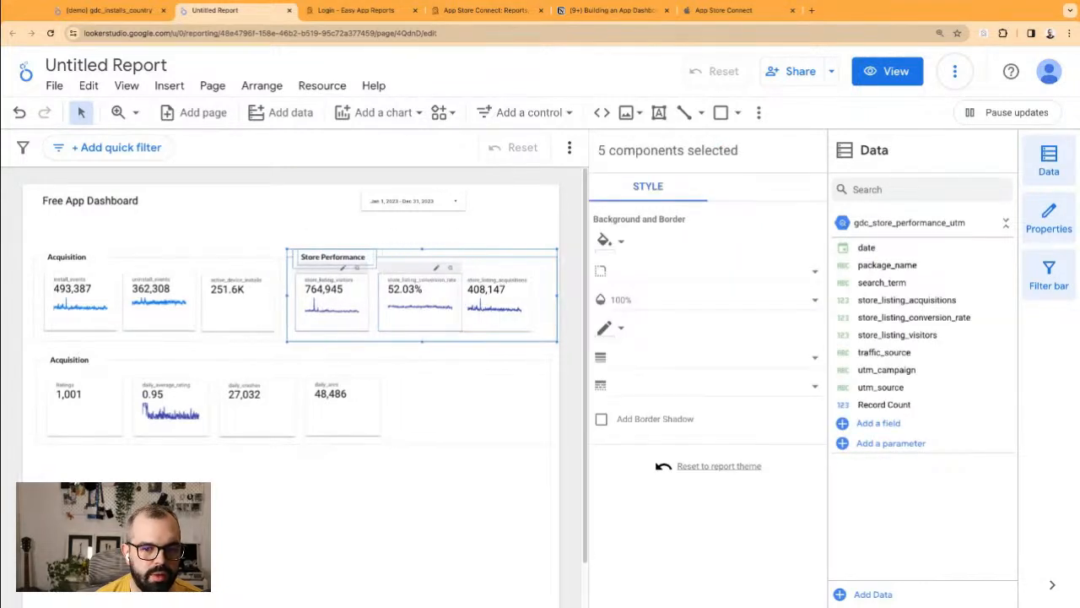
pyautogui.click(513, 244)
pyautogui.click(557, 297)
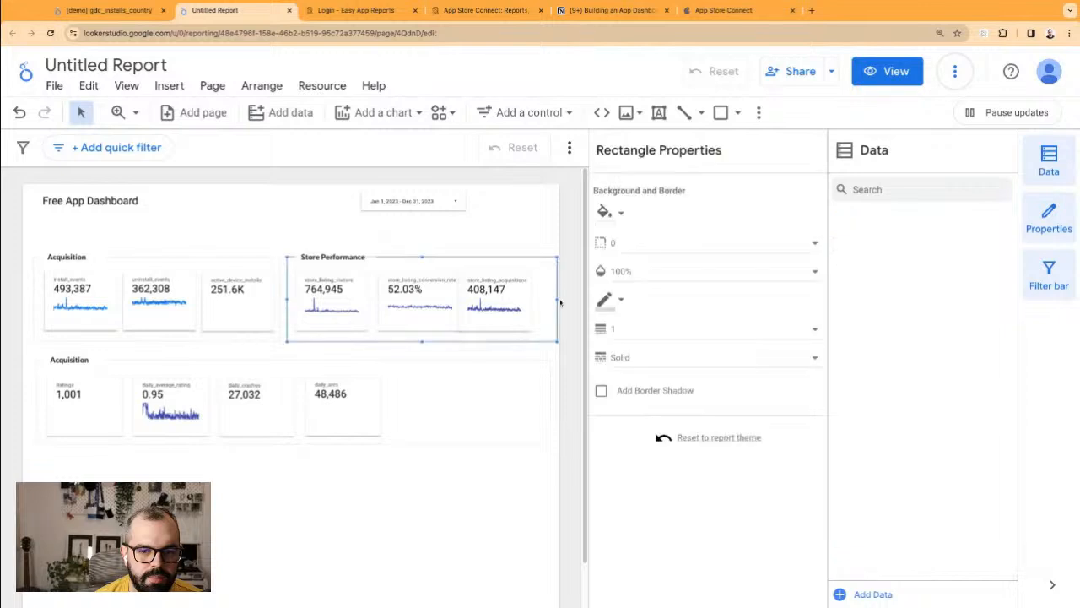
pyautogui.moveTo(557, 304); pyautogui.dragTo(557, 300)
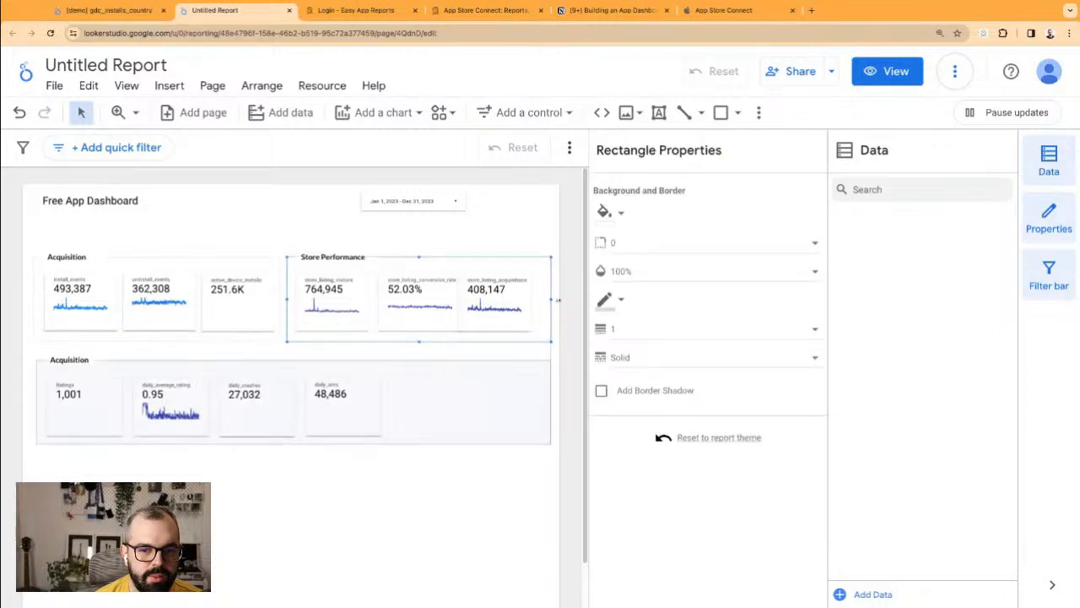
pyautogui.click(529, 226)
# Step: Retitle the lower Acquisition heading 'Quality Metrics' and widen the heading and its background box
pyautogui.click(73, 363)
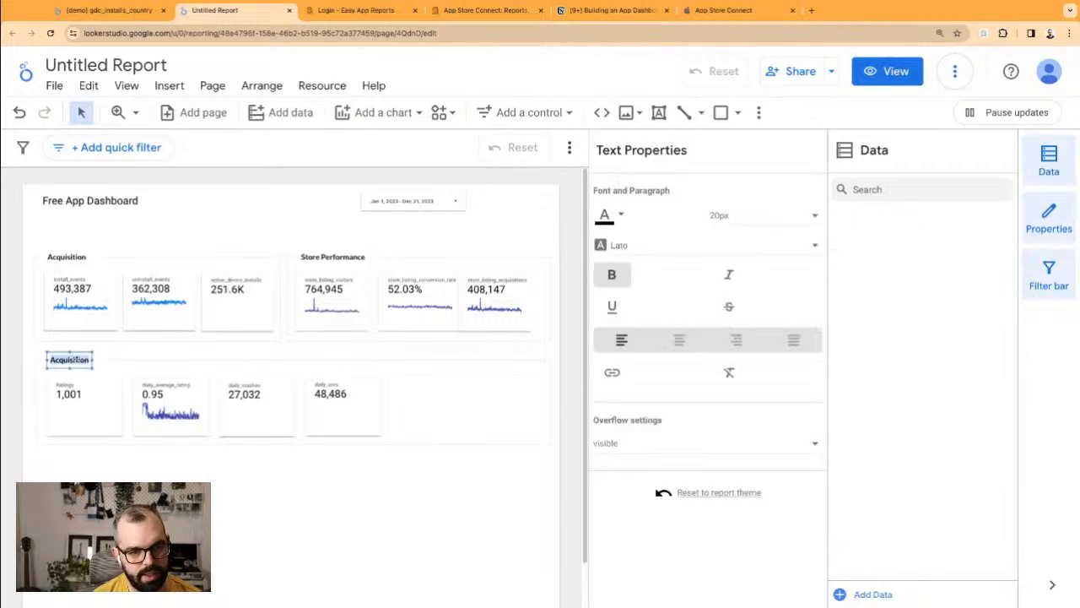
pyautogui.write('RAtings')
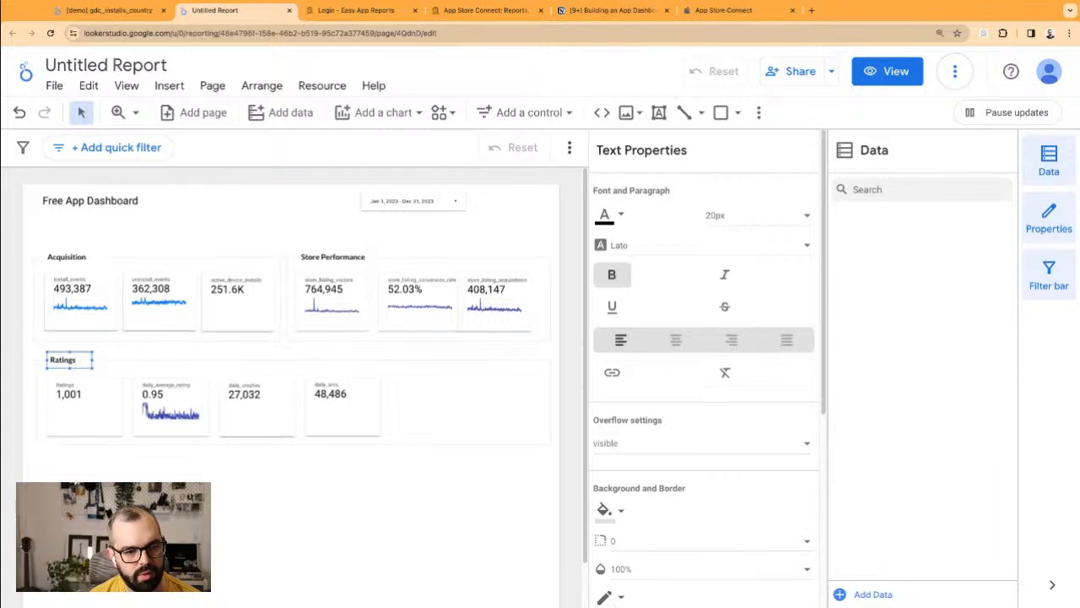
pyautogui.write('Quality Metric')
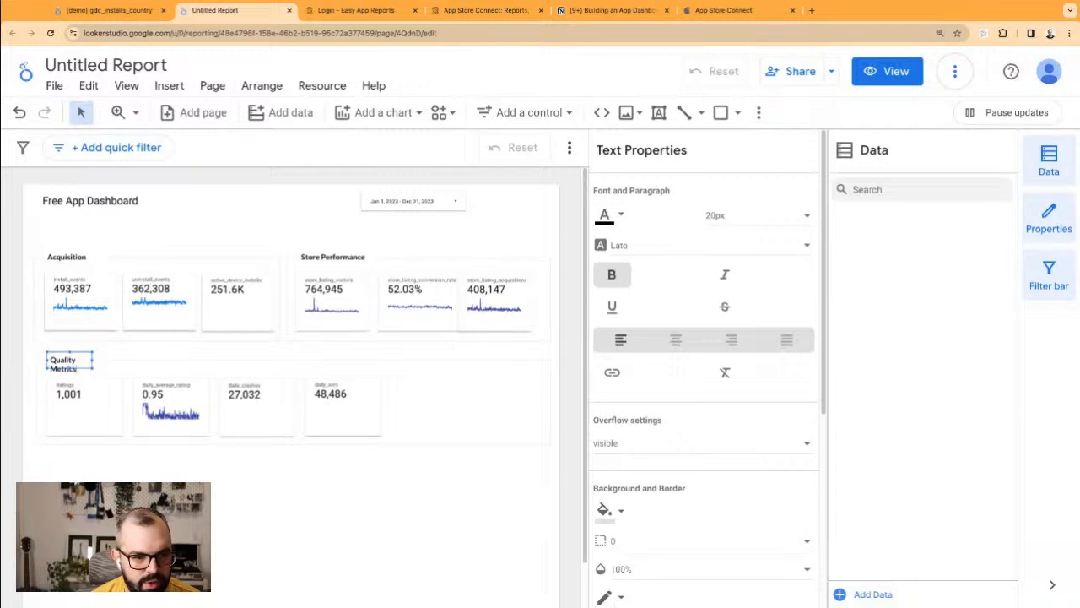
pyautogui.click(104, 360)
pyautogui.moveTo(105, 361); pyautogui.dragTo(173, 362)
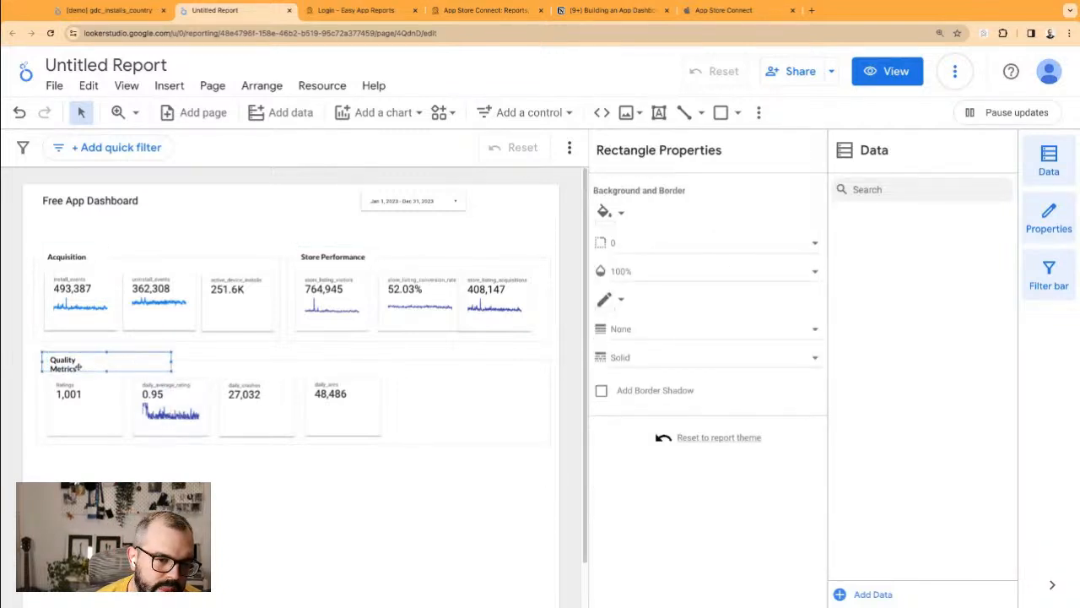
pyautogui.click(84, 365)
pyautogui.moveTo(93, 360); pyautogui.dragTo(123, 360)
# Step: Change the lower heading's first word so it reads 'Higiene Metrics'
pyautogui.click(116, 465)
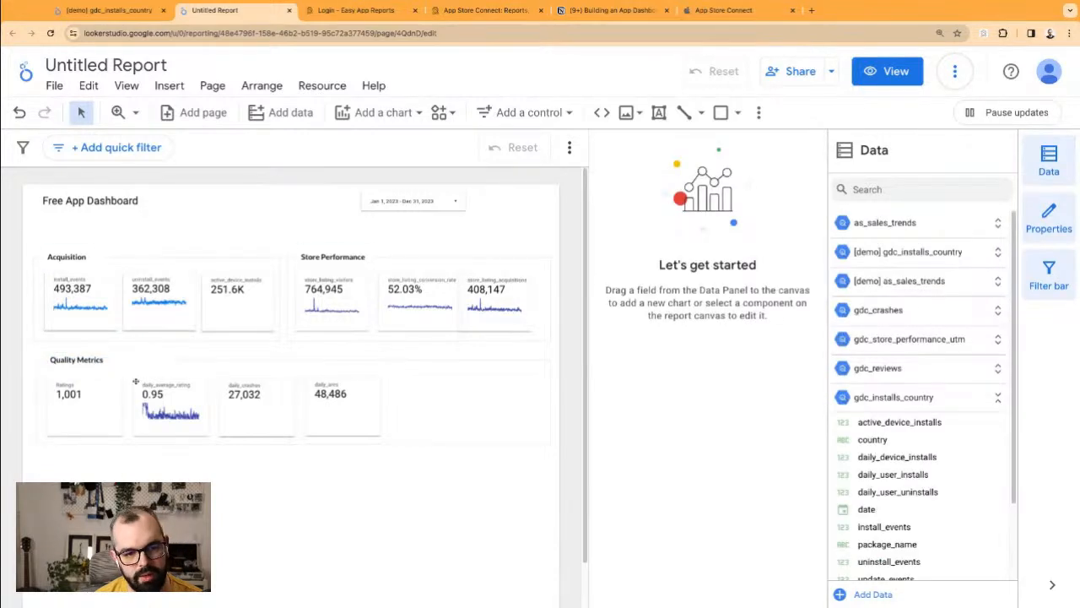
pyautogui.click(102, 361)
pyautogui.click(141, 358)
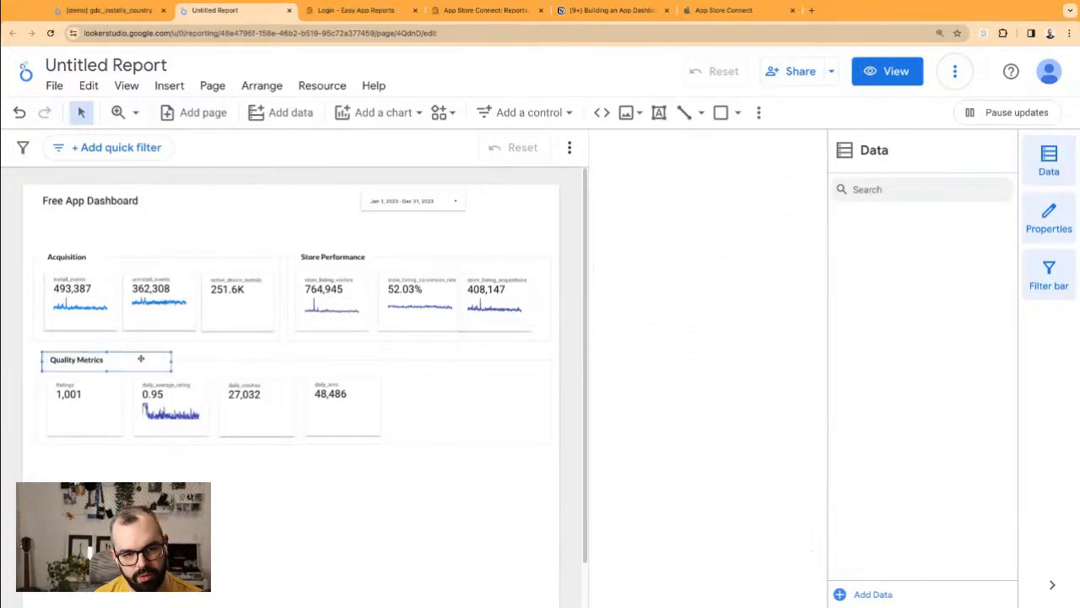
pyautogui.click(52, 359)
pyautogui.write('Hygiene')
pyautogui.press('BackSpace')
pyautogui.press('BackSpace')
pyautogui.press('BackSpace')
pyautogui.press('BackSpace')
pyautogui.write('giene')
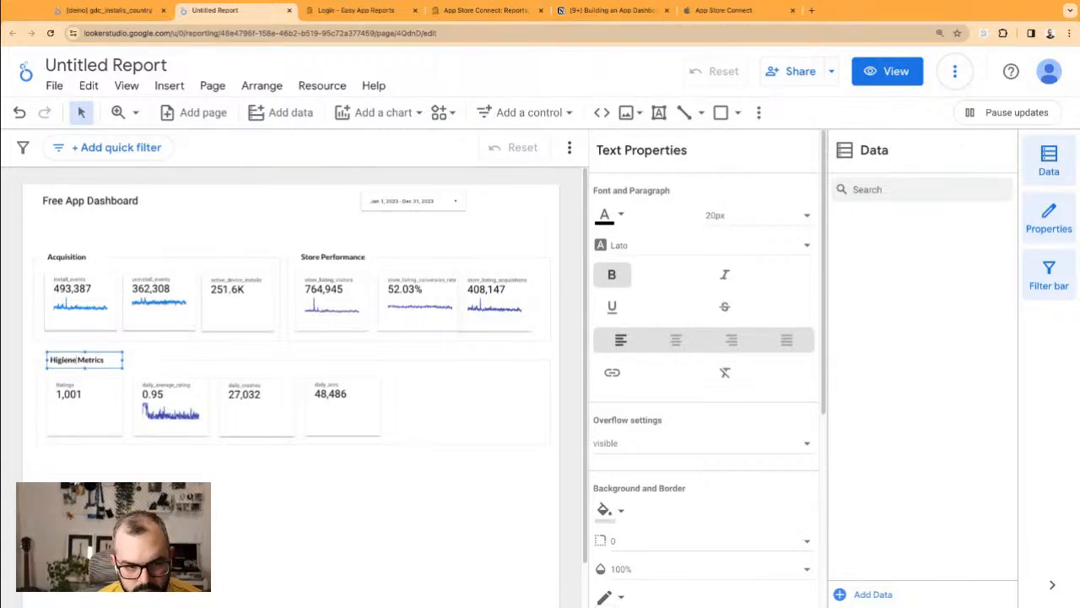
pyautogui.click(183, 246)
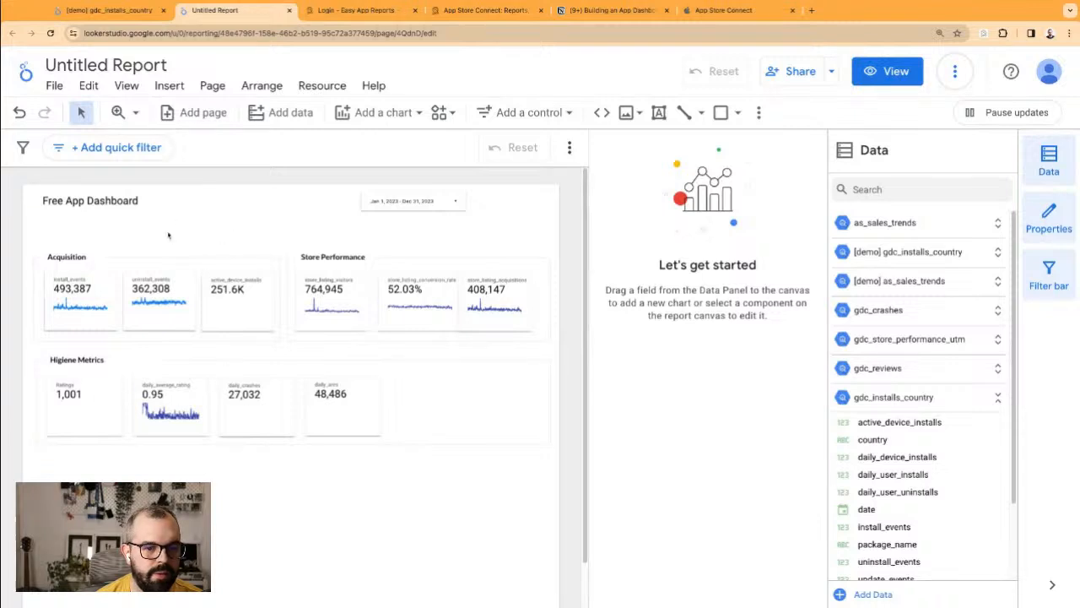
# Step: Adjust the height of the Higiene Metrics background box slightly
pyautogui.click(498, 433)
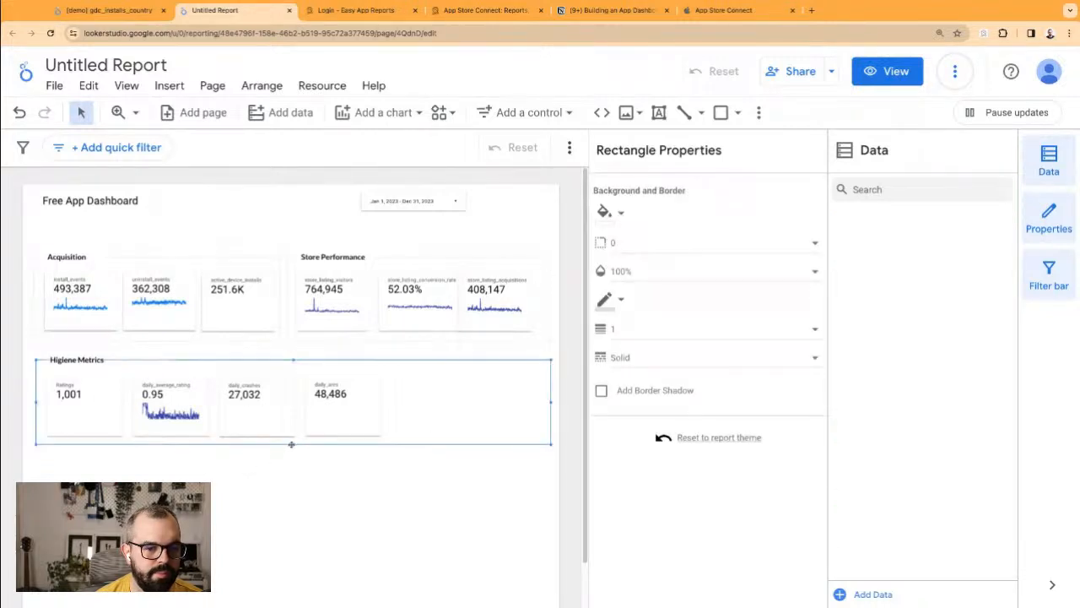
pyautogui.moveTo(293, 444); pyautogui.dragTo(294, 444)
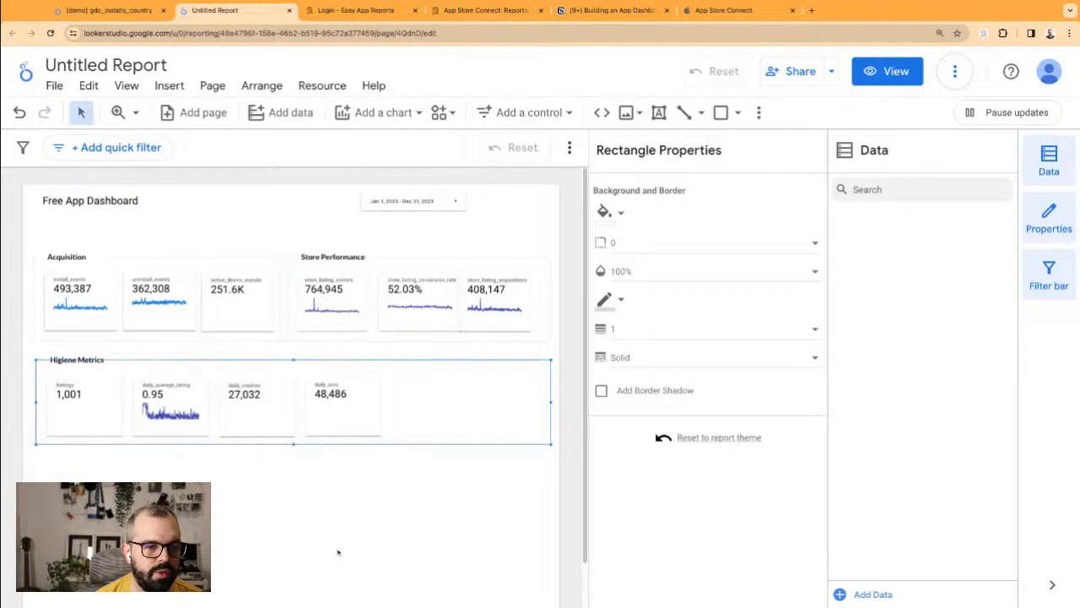
pyautogui.click(328, 546)
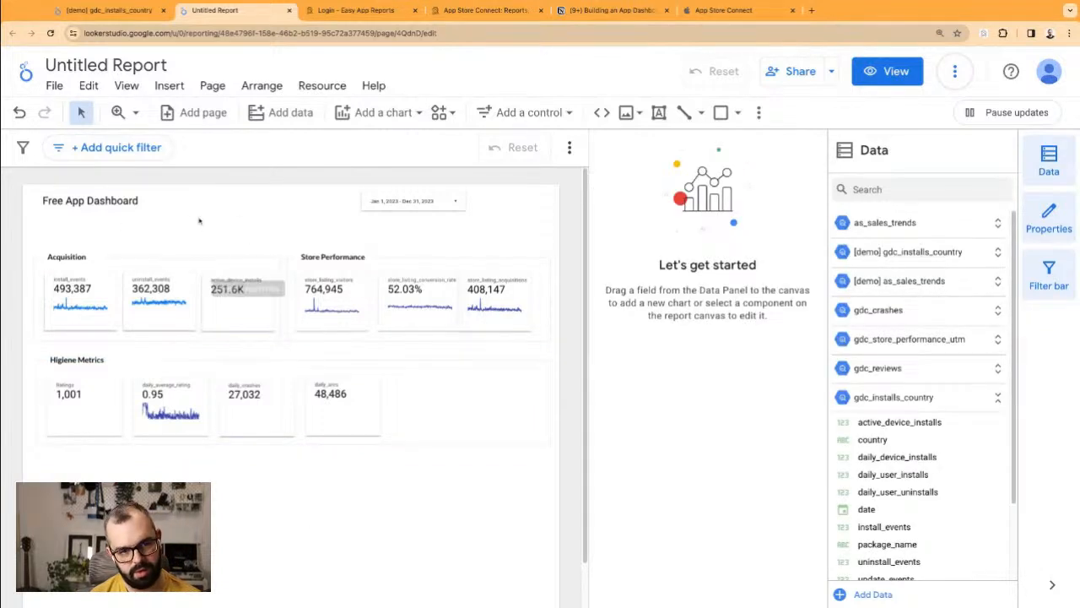
# Step: Select all three section headings together and give them an orange font colour
pyautogui.click(56, 255)
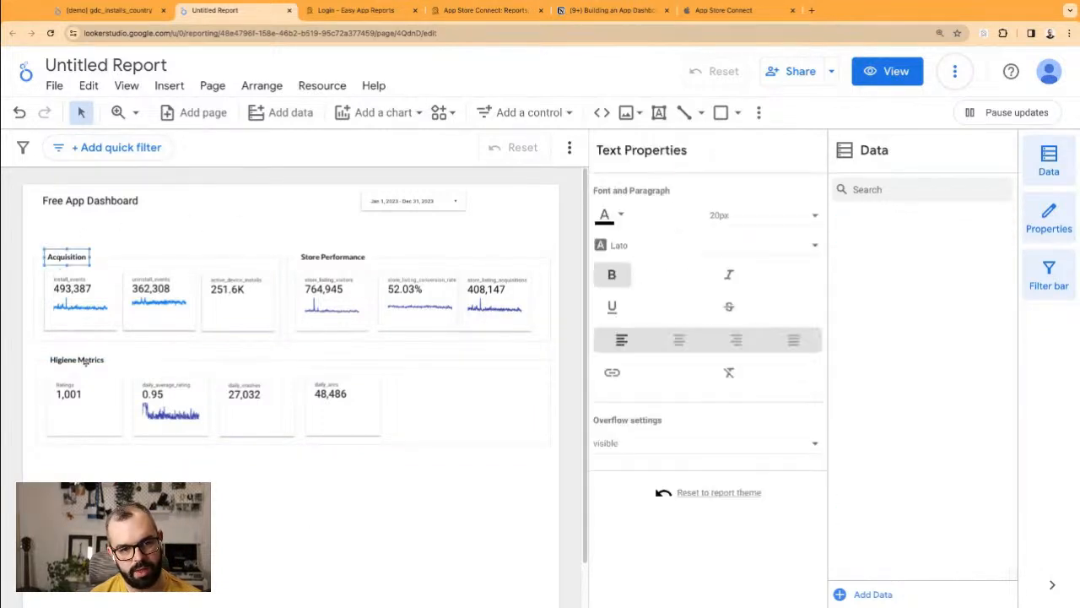
pyautogui.keyDown('shift'); pyautogui.click(76, 360); pyautogui.keyUp('shift')
pyautogui.keyDown('shift'); pyautogui.click(345, 253); pyautogui.keyUp('shift')
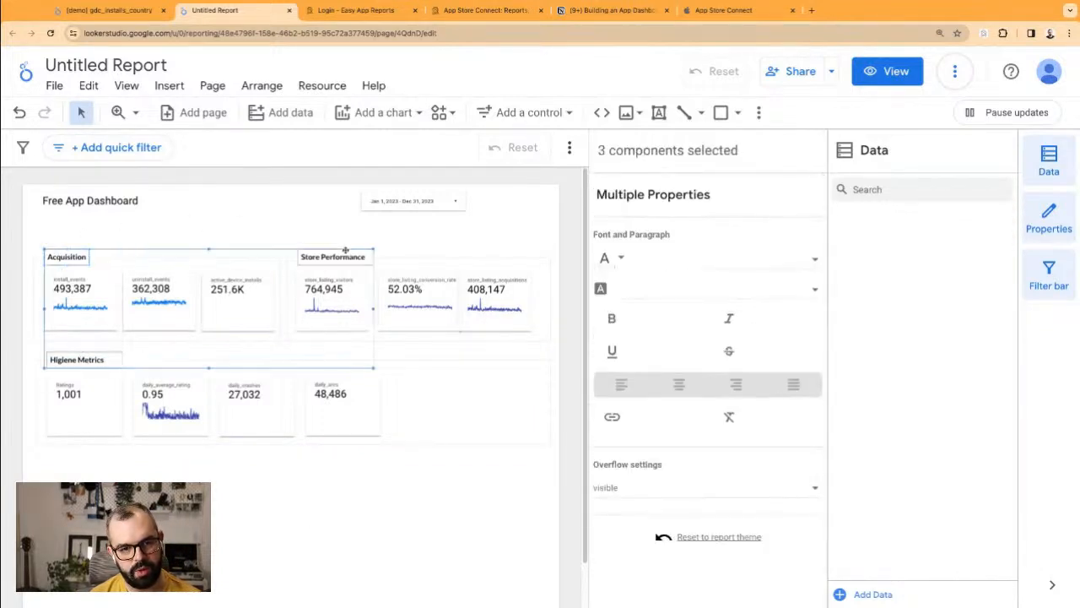
pyautogui.click(625, 258)
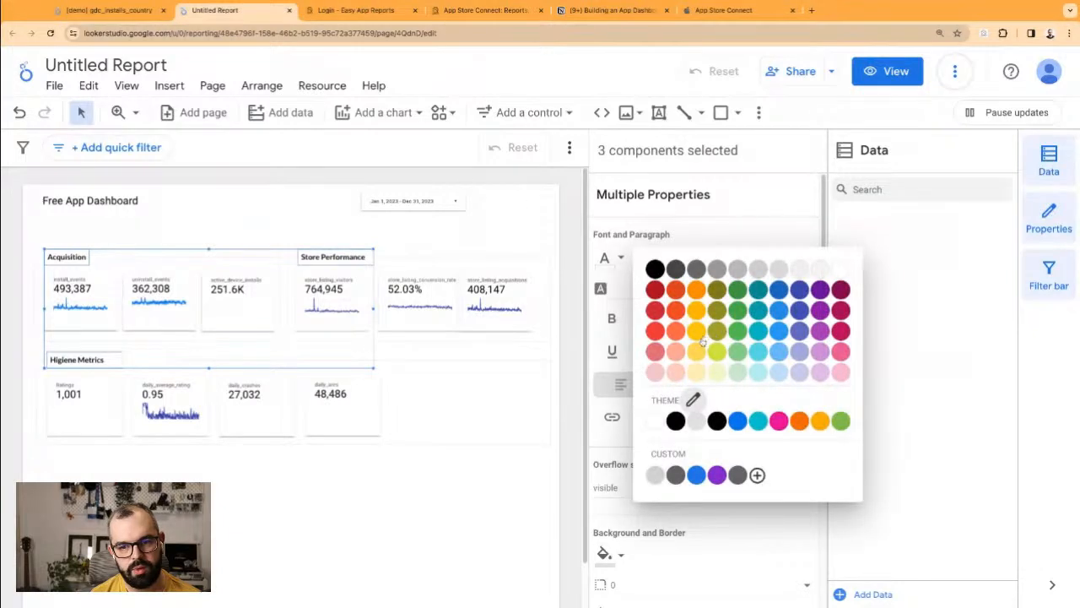
pyautogui.click(802, 422)
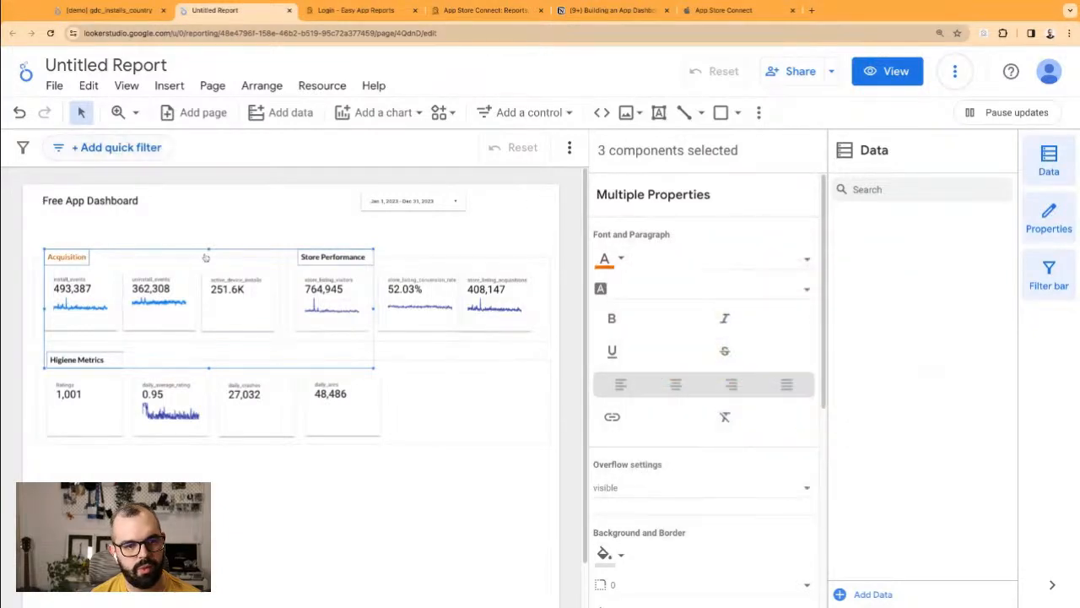
pyautogui.click(606, 260)
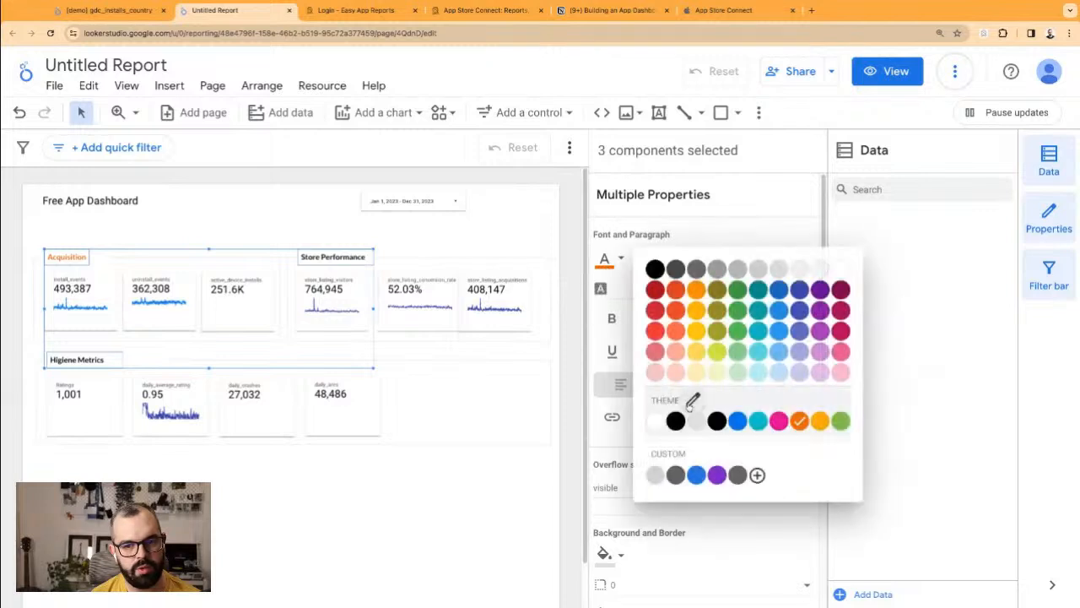
pyautogui.click(788, 425)
# Step: Turn all of the Store Performance title text orange
pyautogui.click(332, 257)
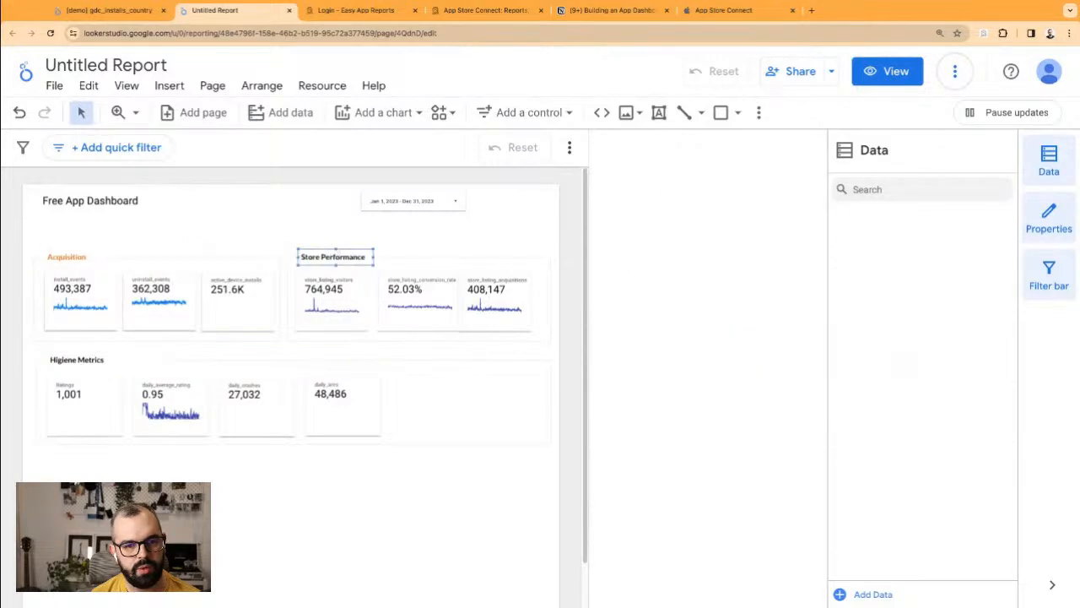
pyautogui.click(606, 216)
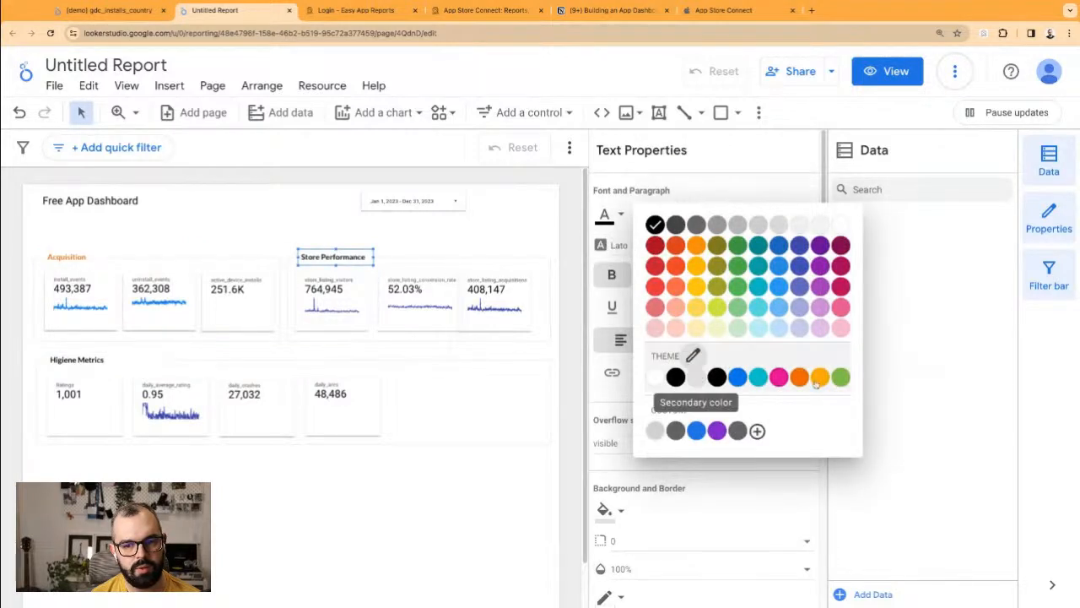
pyautogui.click(806, 379)
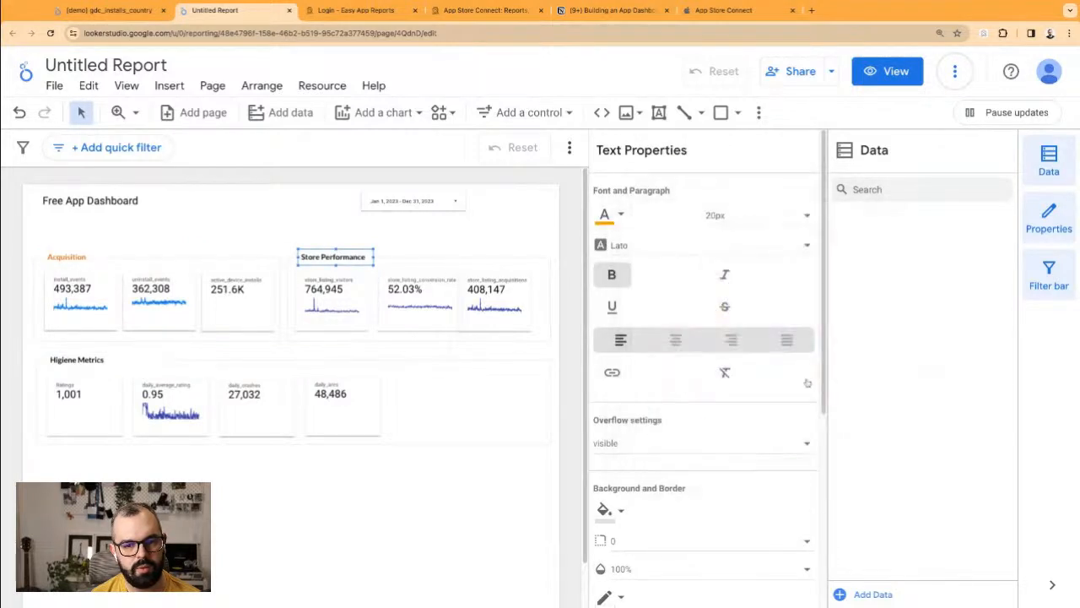
pyautogui.click(606, 215)
pyautogui.click(785, 380)
pyautogui.doubleClick(314, 257)
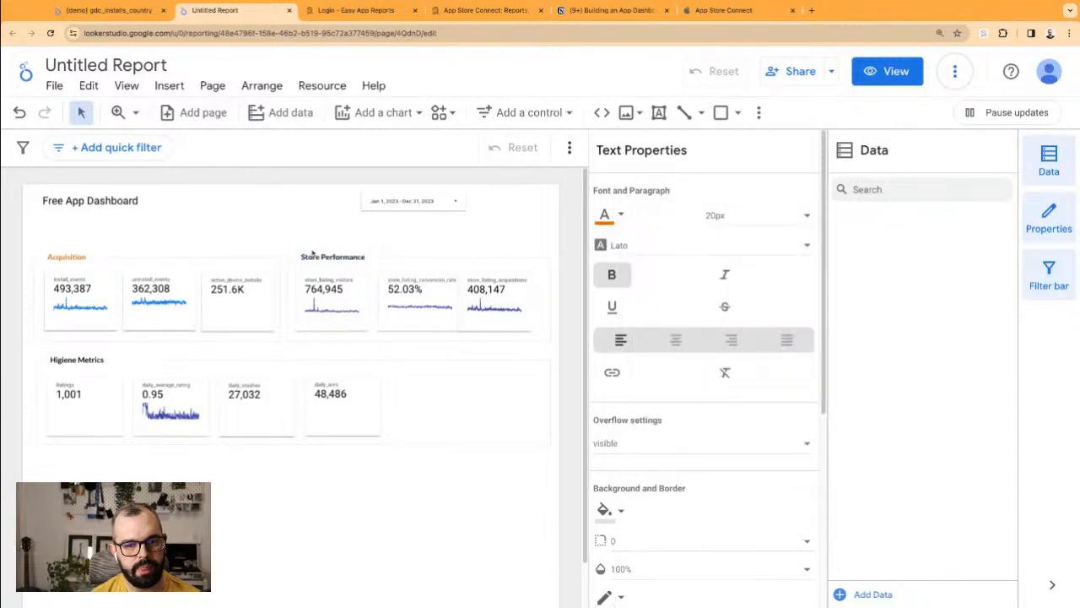
pyautogui.press('super+a')
pyautogui.click(621, 215)
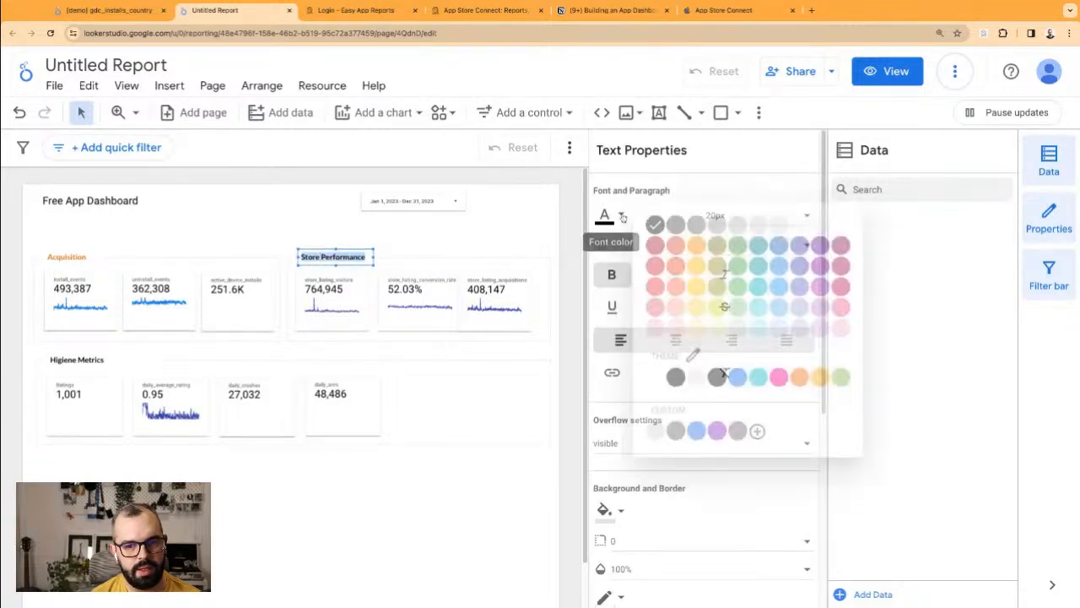
pyautogui.click(787, 382)
# Step: Turn all of the Higiene Metrics title text orange
pyautogui.doubleClick(77, 360)
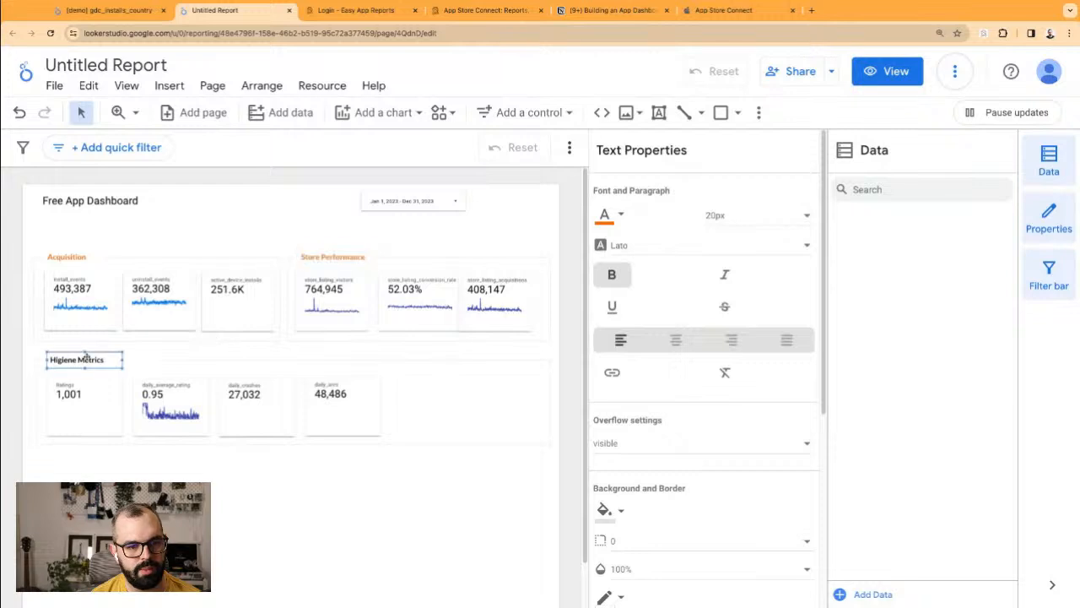
pyautogui.press('super+a')
pyautogui.click(626, 219)
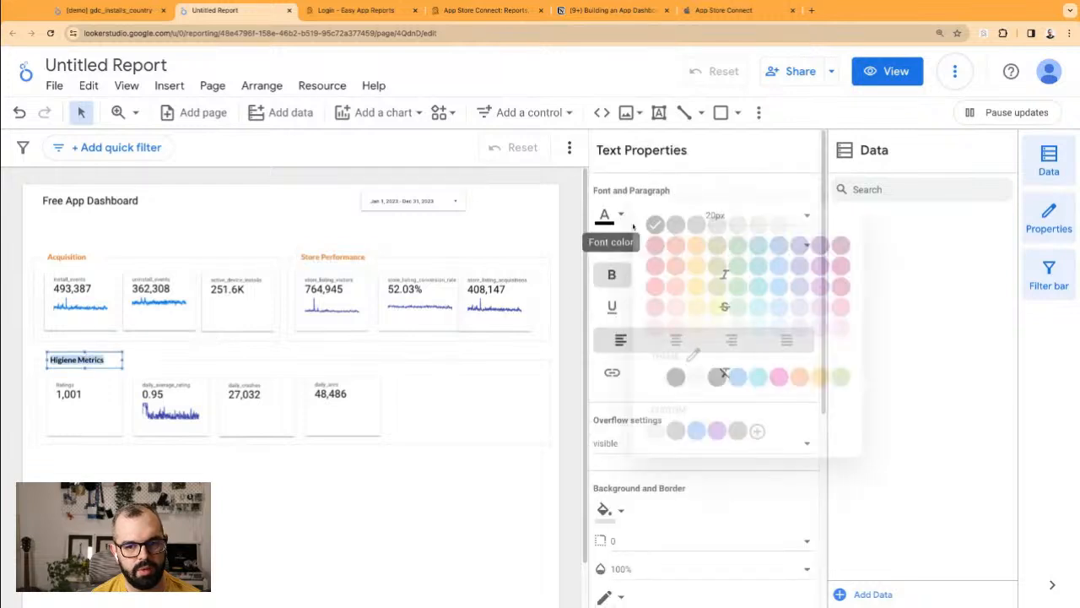
pyautogui.click(794, 376)
pyautogui.click(317, 492)
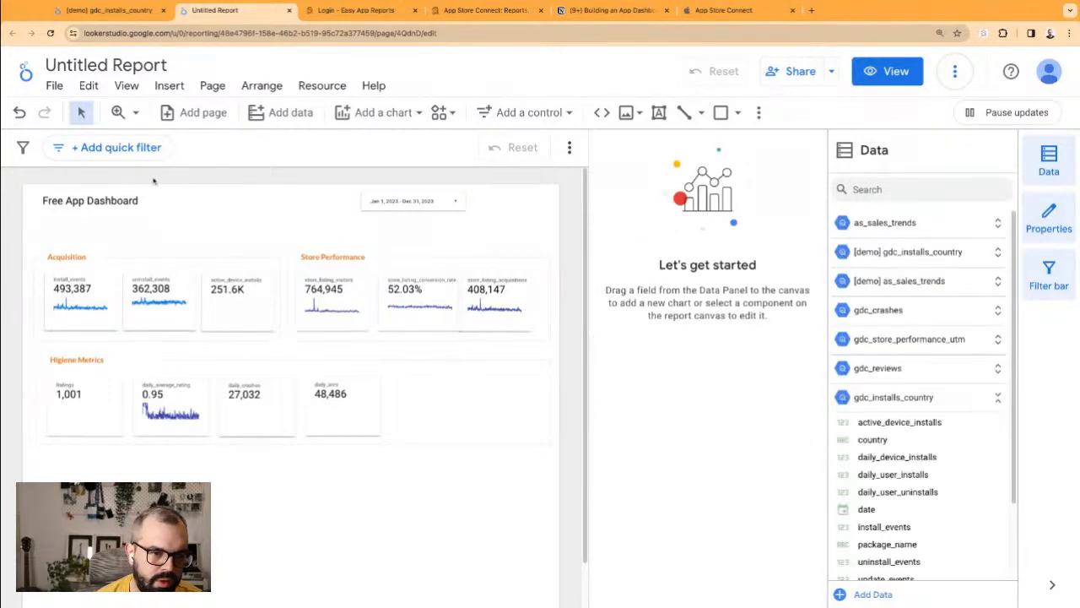
pyautogui.click(105, 193)
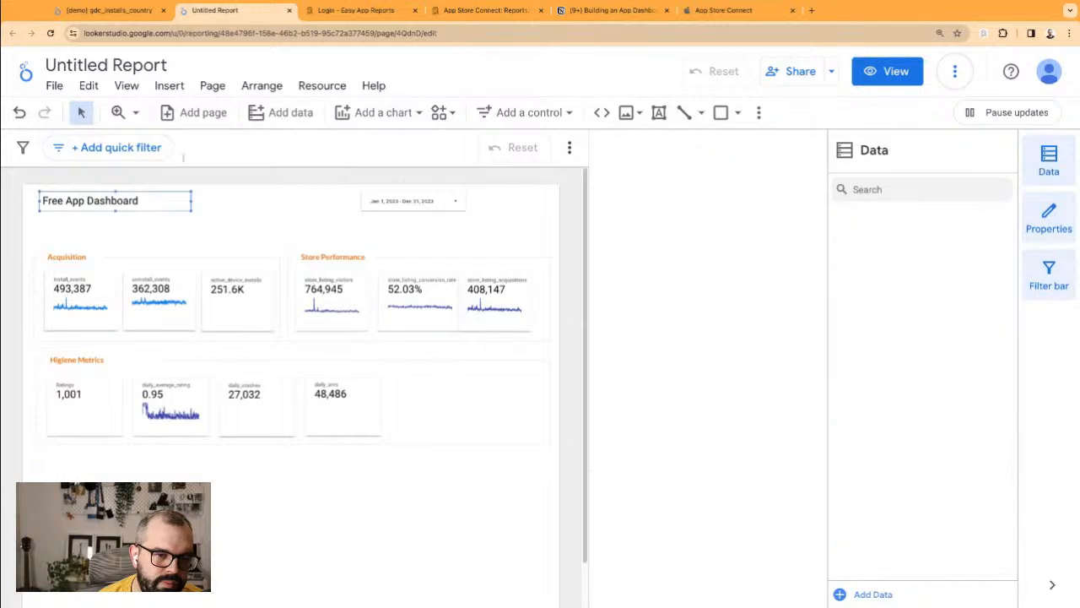
# Step: Draw a rectangle spanning the top of the report behind the dashboard title
pyautogui.click(282, 217)
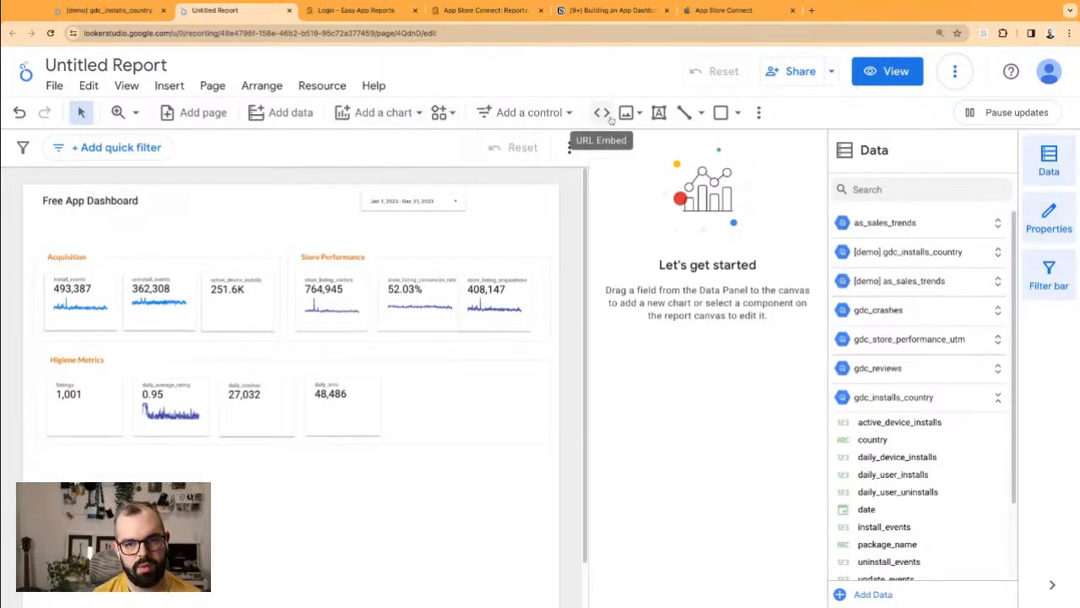
pyautogui.click(721, 112)
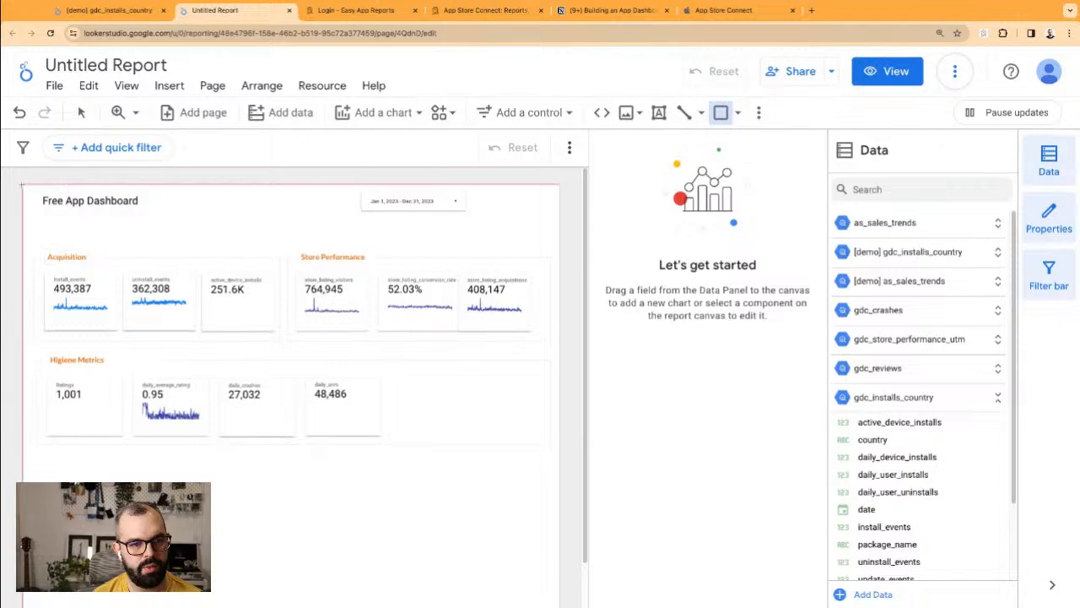
pyautogui.moveTo(165, 199)
pyautogui.mouseDown()
pyautogui.moveTo(531, 229)
pyautogui.moveTo(557, 221)
pyautogui.mouseUp()
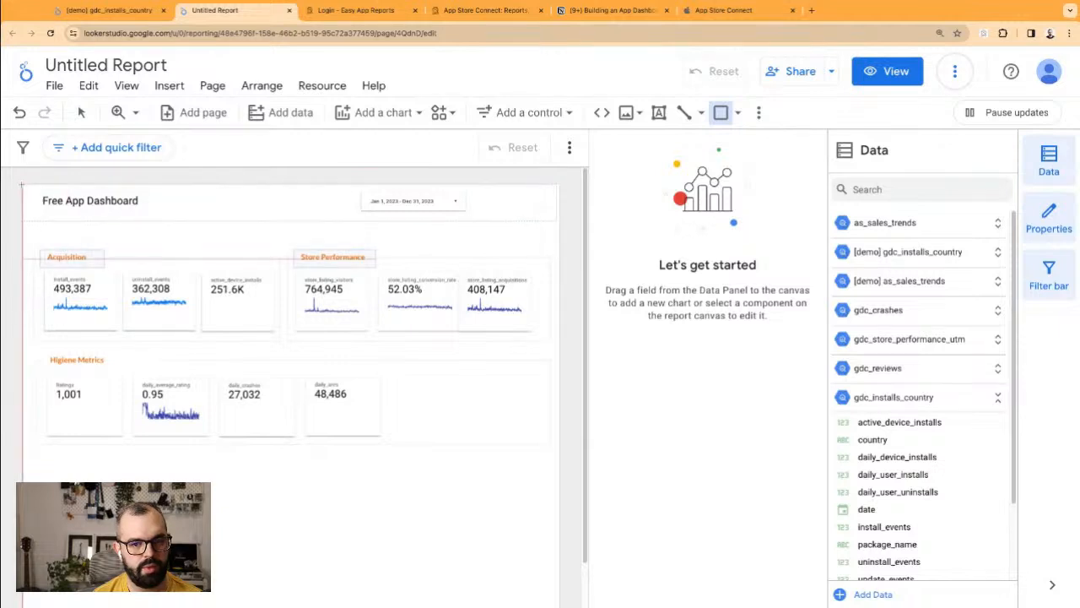
pyautogui.moveTo(21, 184); pyautogui.dragTo(572, 224)
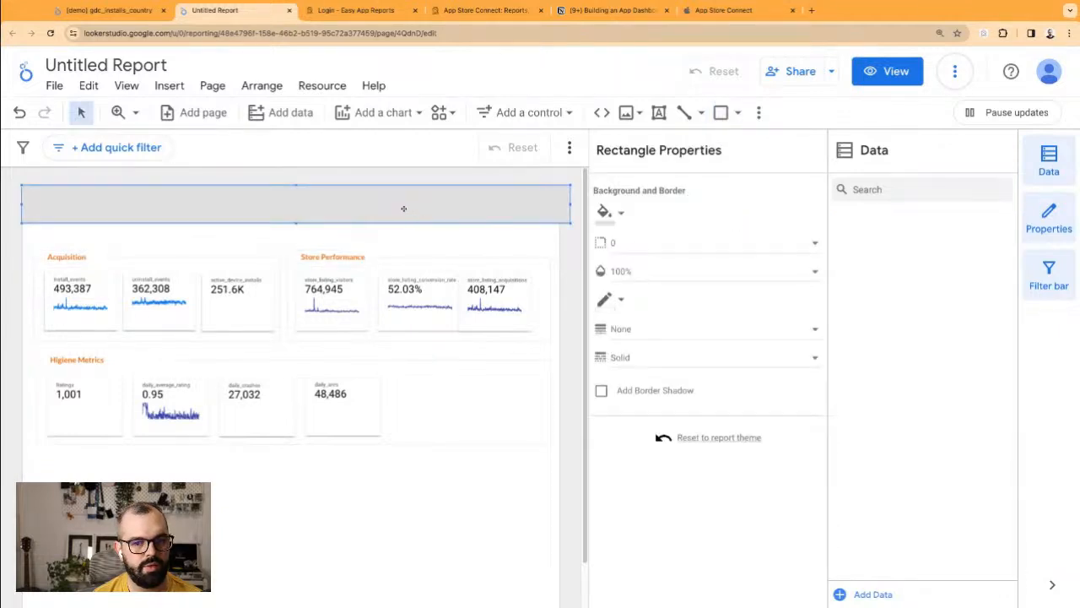
pyautogui.moveTo(567, 204); pyautogui.dragTo(561, 204)
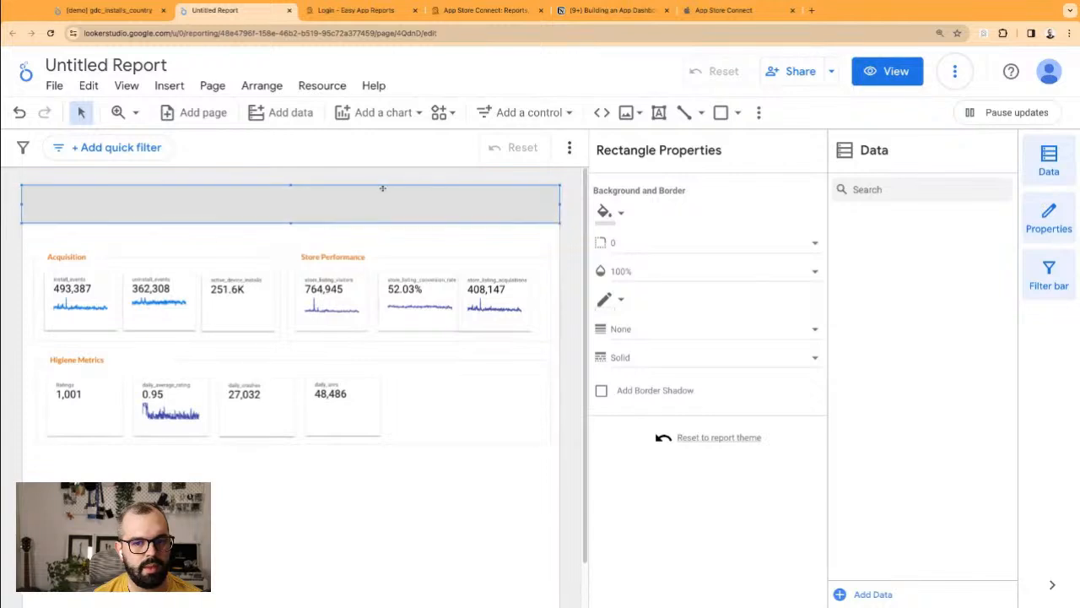
# Step: Send the header rectangle to the back and move the date range control further right
pyautogui.click(295, 184)
pyautogui.rightClick(317, 200)
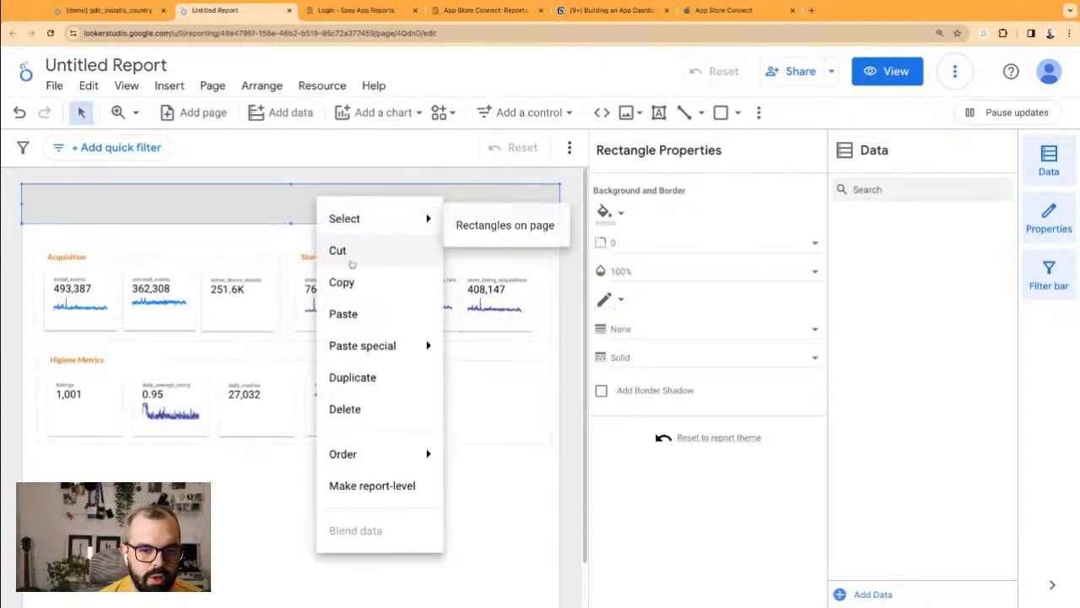
pyautogui.moveTo(426, 454)
pyautogui.click(500, 554)
pyautogui.moveTo(368, 194); pyautogui.dragTo(453, 195)
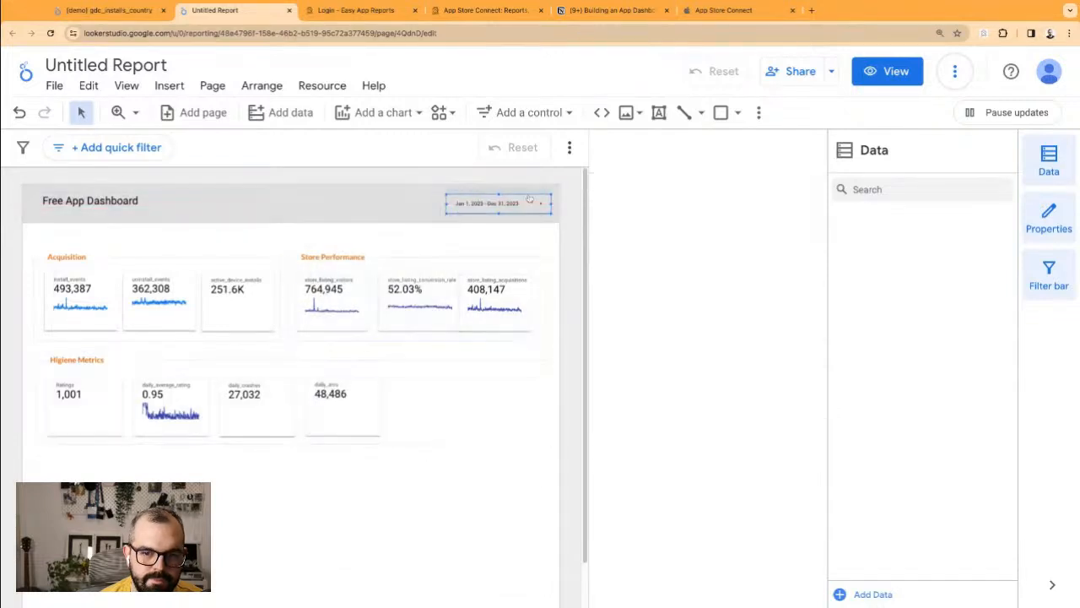
# Step: Fill the header rectangle with white and raise its bottom edge slightly
pyautogui.click(379, 209)
pyautogui.click(620, 214)
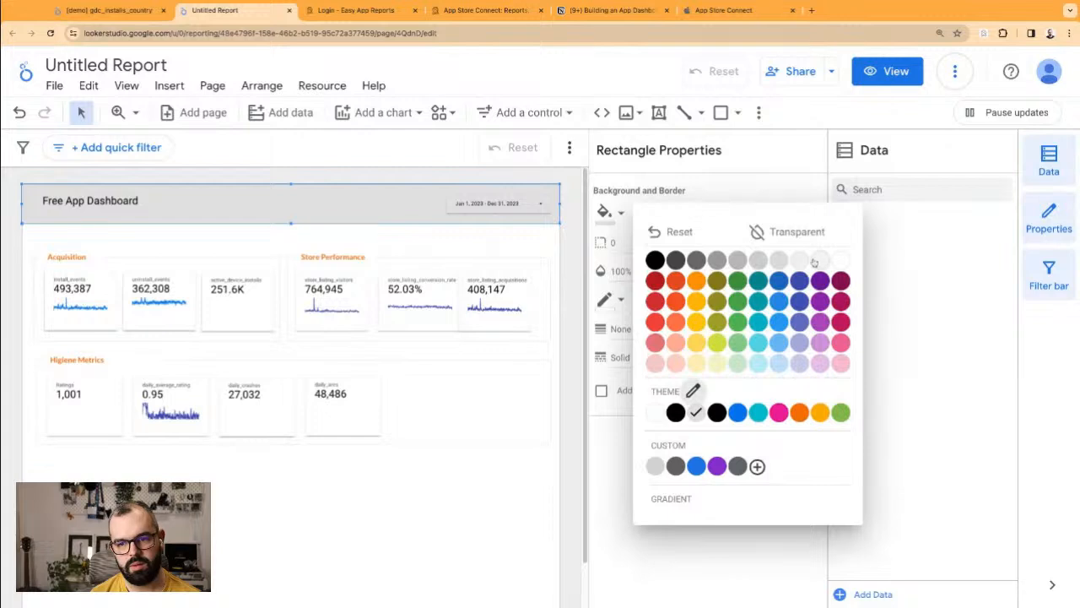
pyautogui.click(817, 261)
pyautogui.click(604, 212)
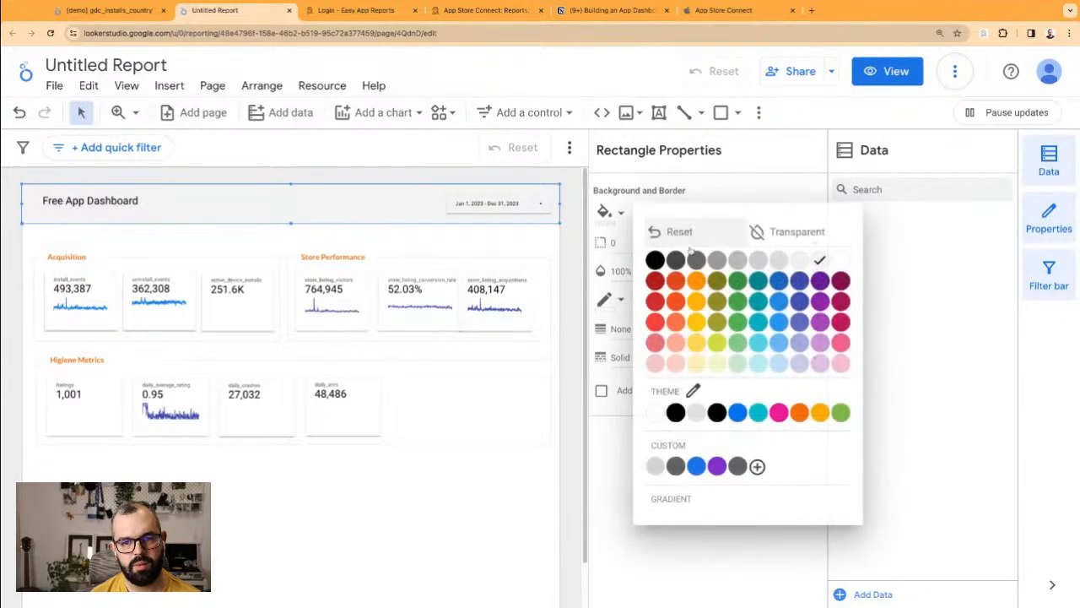
pyautogui.click(801, 261)
pyautogui.click(520, 254)
pyautogui.click(307, 220)
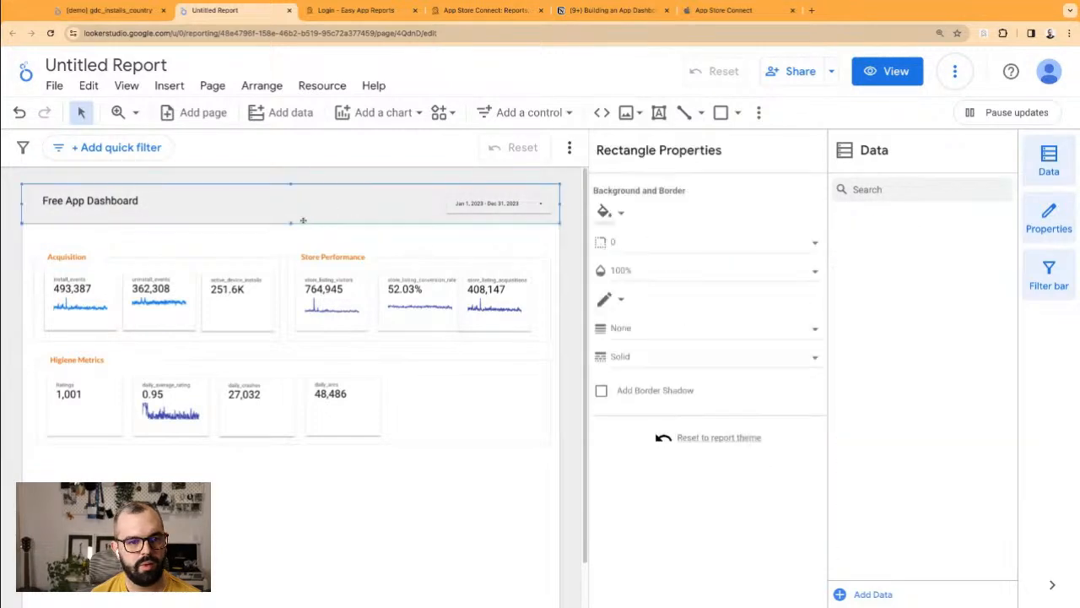
pyautogui.click(291, 226)
pyautogui.click(294, 221)
pyautogui.moveTo(291, 224); pyautogui.dragTo(292, 222)
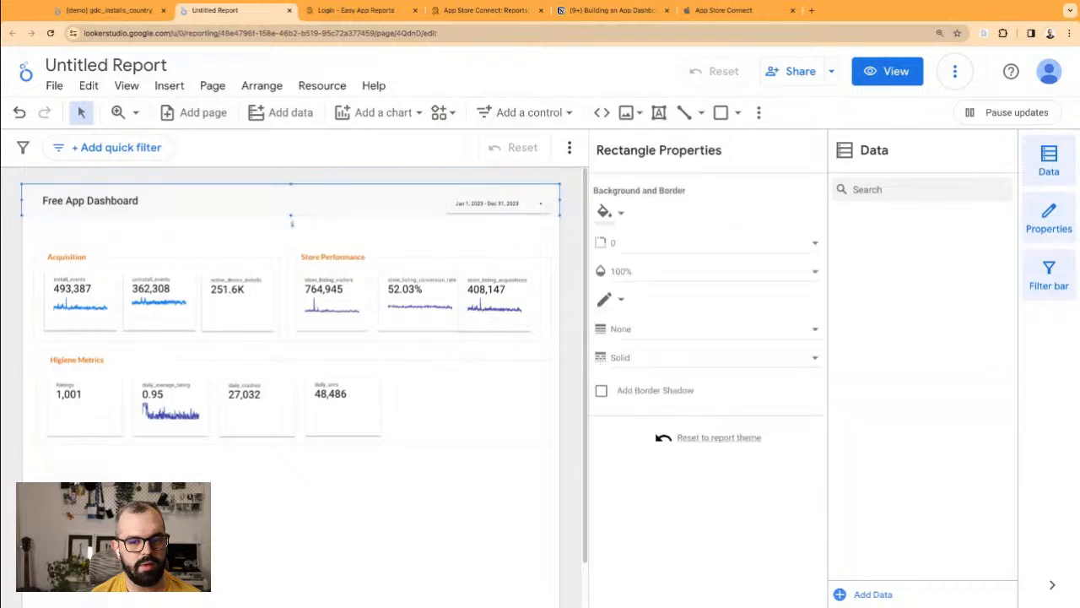
pyautogui.click(427, 233)
# Step: Give the date range control a white background
pyautogui.click(499, 197)
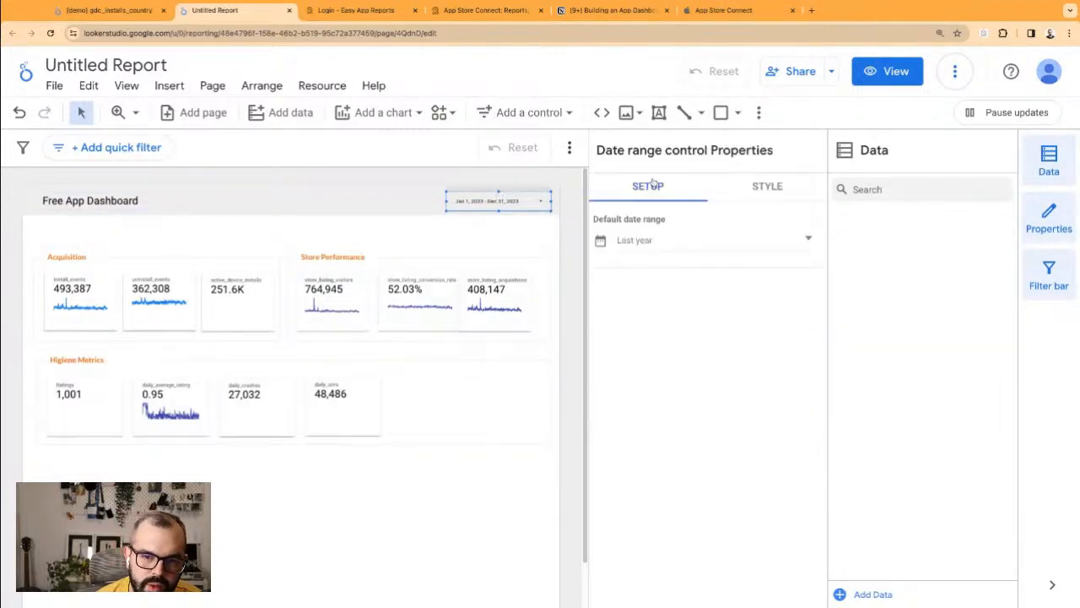
pyautogui.click(746, 184)
pyautogui.scroll(-3, 683, 294)
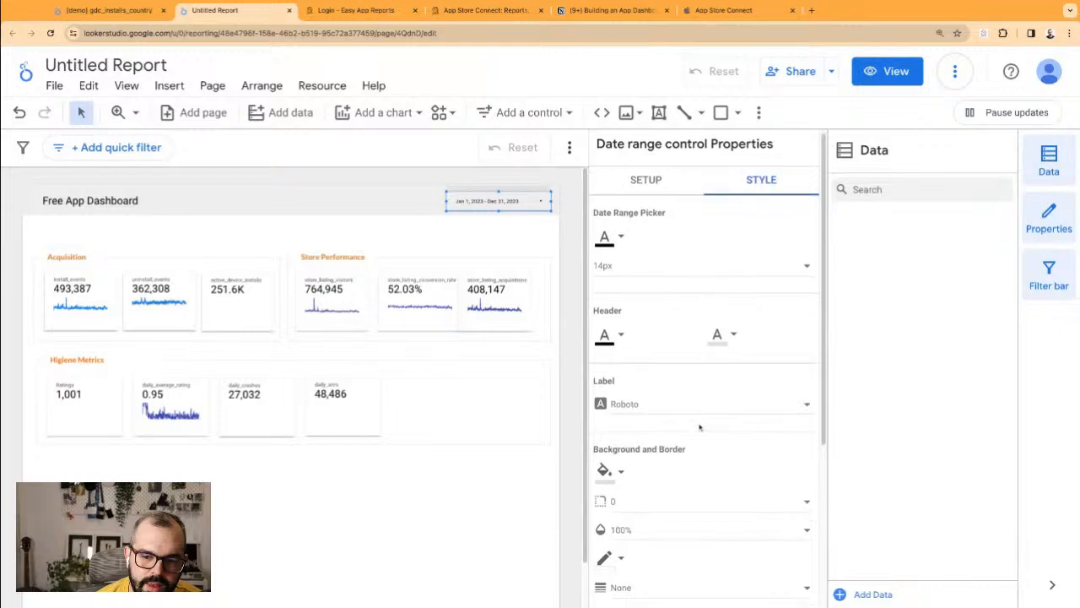
pyautogui.click(608, 219)
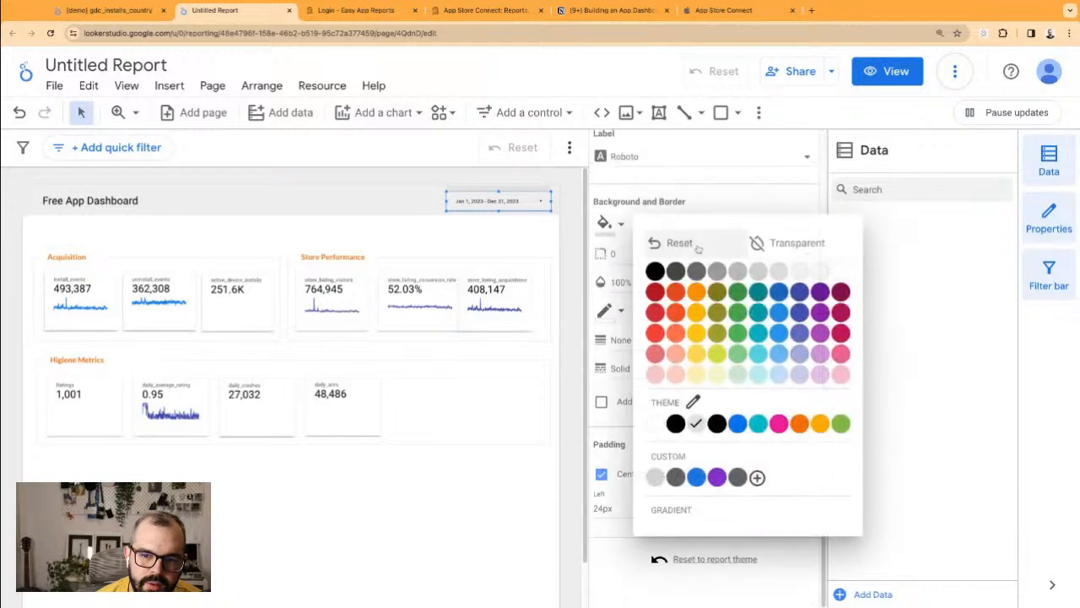
pyautogui.click(835, 271)
pyautogui.click(427, 496)
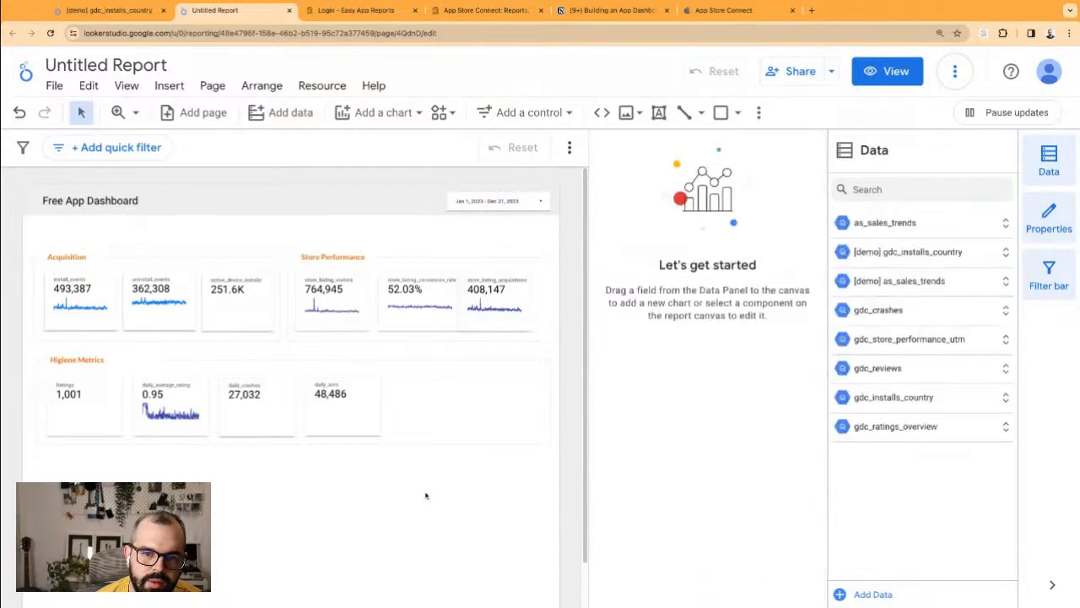
# Step: Rename the dashboard title from 'Free App Dashboard' to 'My App Dashboard'
pyautogui.click(66, 200)
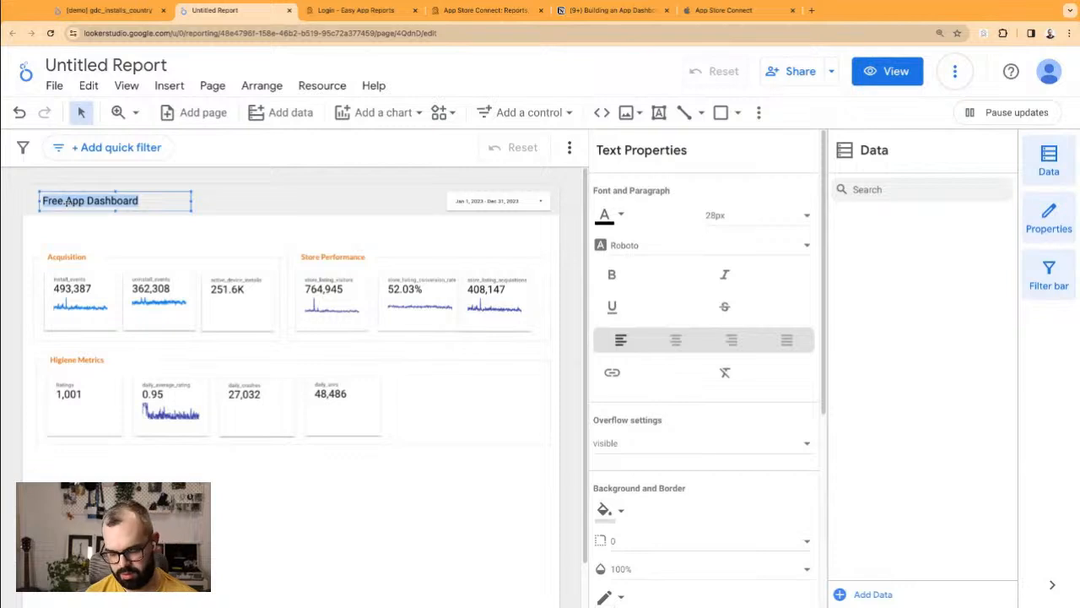
pyautogui.write('M')
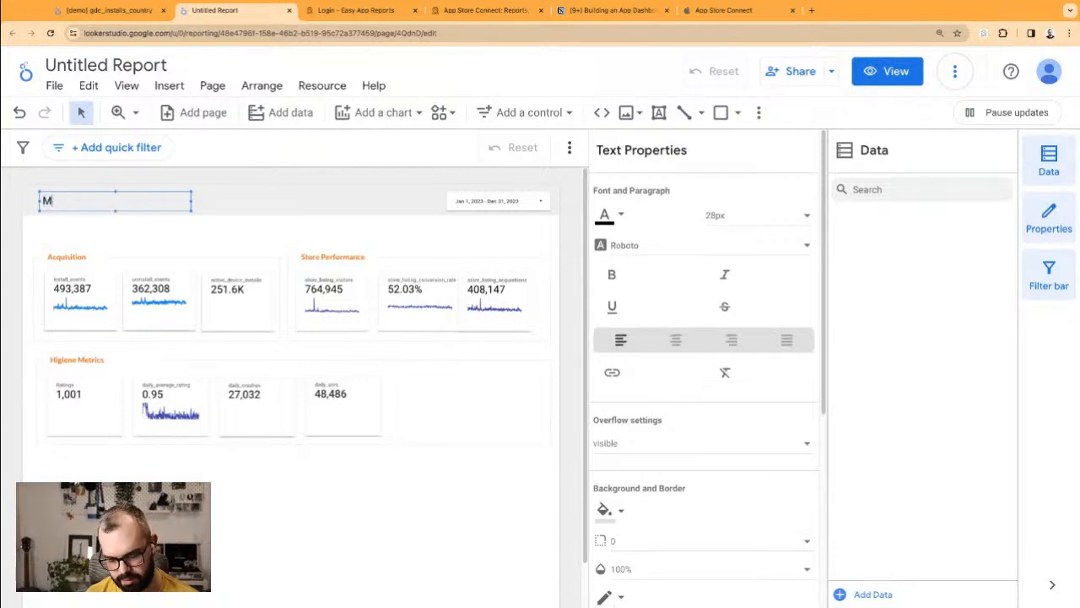
pyautogui.write('y App Dashboard')
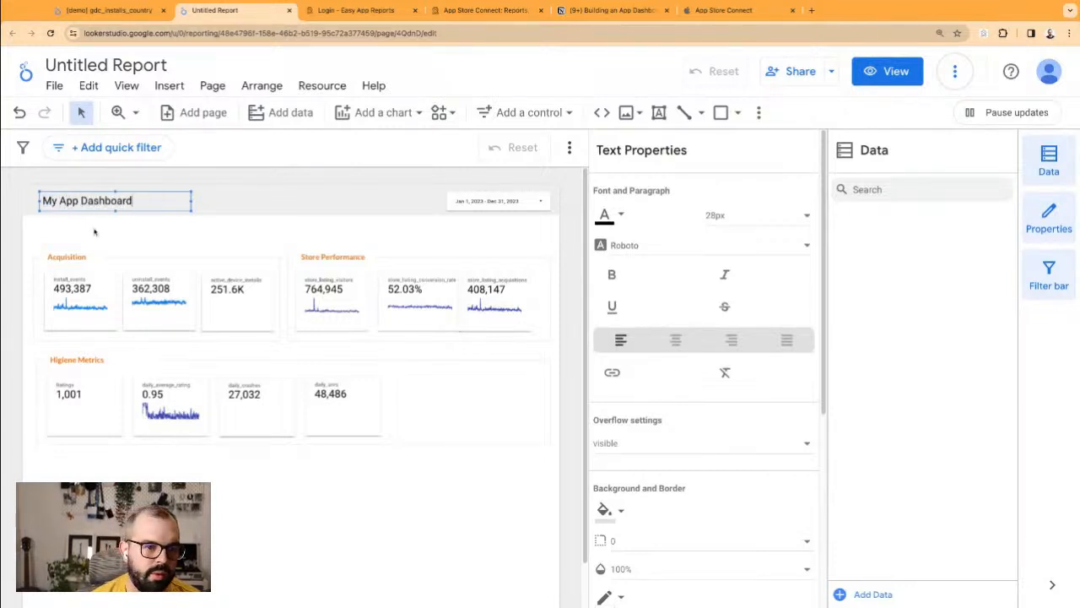
pyautogui.click(67, 246)
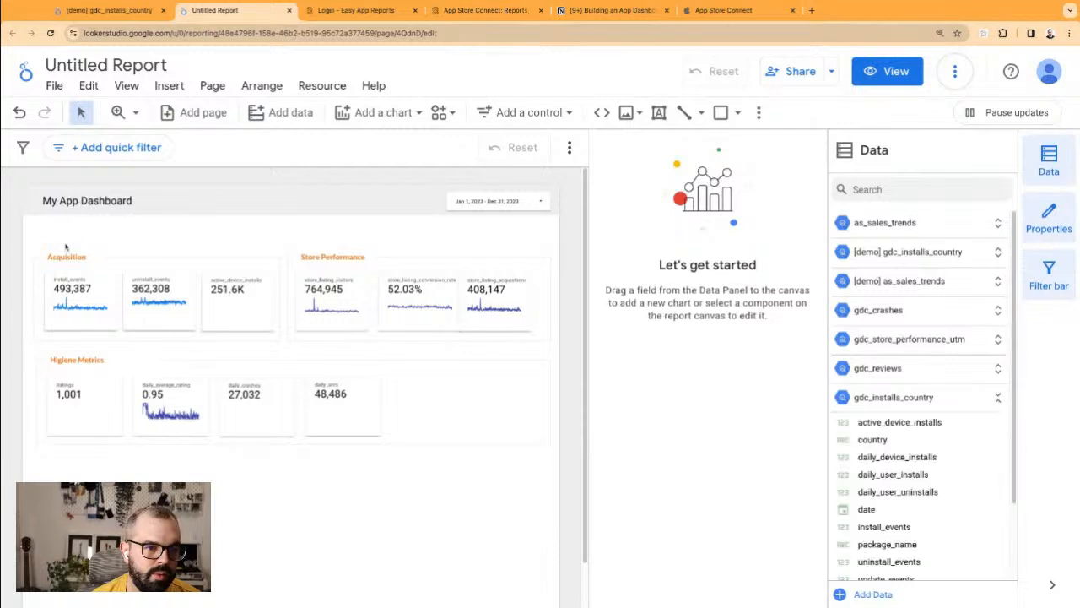
# Step: Select all section panels and scorecards and nudge them up toward the header
pyautogui.moveTo(27, 227); pyautogui.dragTo(537, 504)
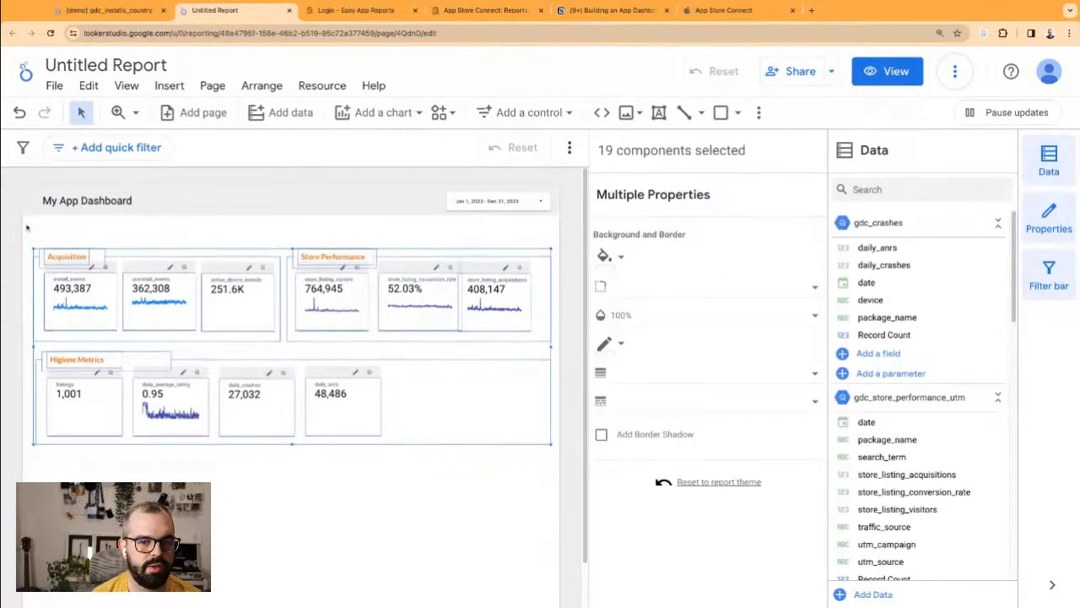
pyautogui.press('Up')
pyautogui.press('Up')
pyautogui.press('Up')
pyautogui.press('Up')
pyautogui.press('Up')
pyautogui.press('Up')
pyautogui.press('Up')
pyautogui.press('Down')
pyautogui.press('Down')
pyautogui.press('Down')
pyautogui.press('Down')
pyautogui.press('Down')
pyautogui.press('Down')
pyautogui.press('Up')
pyautogui.press('Up')
pyautogui.press('Up')
pyautogui.press('Down')
pyautogui.press('Down')
pyautogui.press('Down')
pyautogui.press('Up')
pyautogui.press('Up')
pyautogui.press('Down')
pyautogui.press('Down')
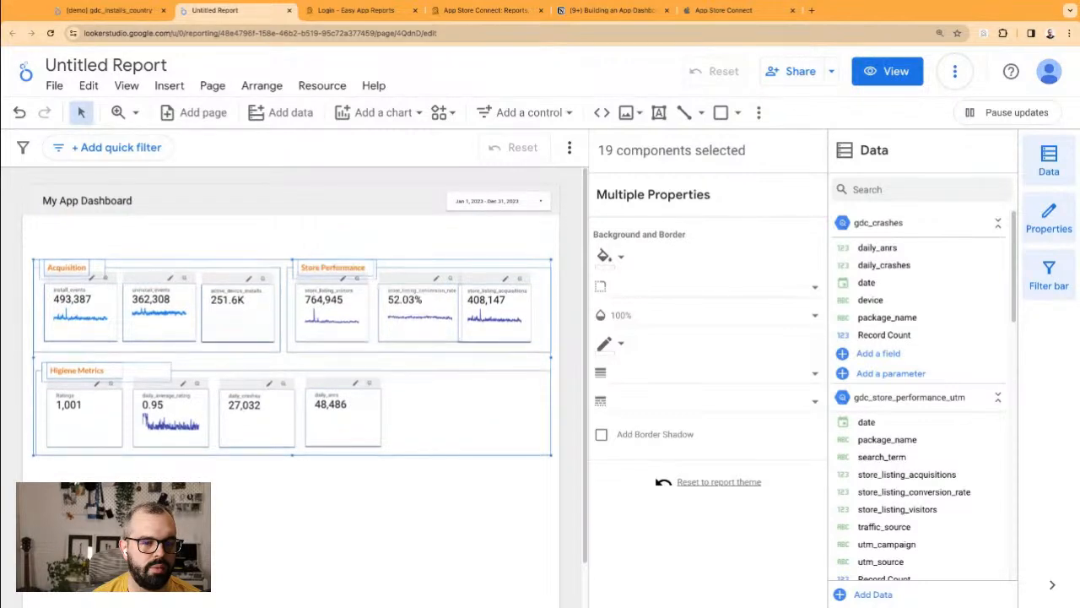
pyautogui.press('Up')
pyautogui.press('Up')
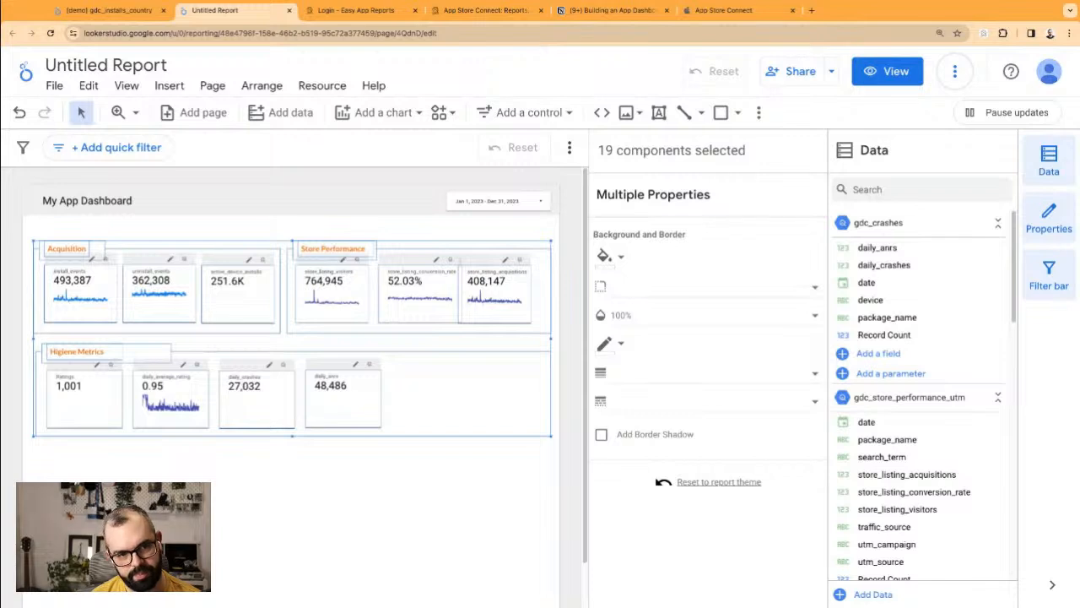
# Step: Move the top Acquisition title up, retype it as 'Google Play' and widen it
pyautogui.click(408, 478)
pyautogui.click(80, 245)
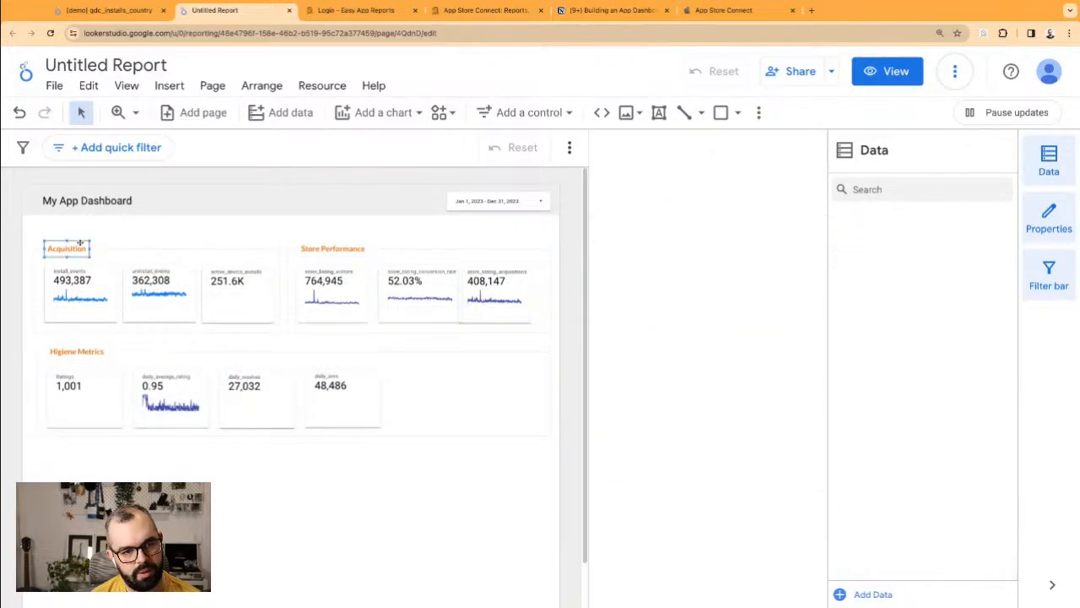
pyautogui.moveTo(80, 243); pyautogui.dragTo(81, 229)
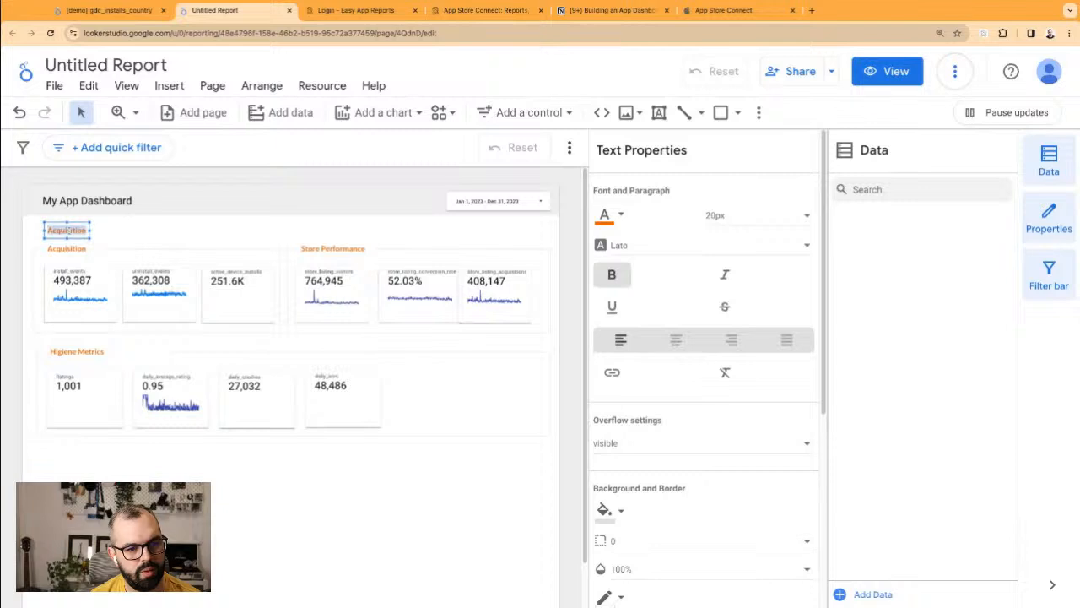
pyautogui.write('Goa')
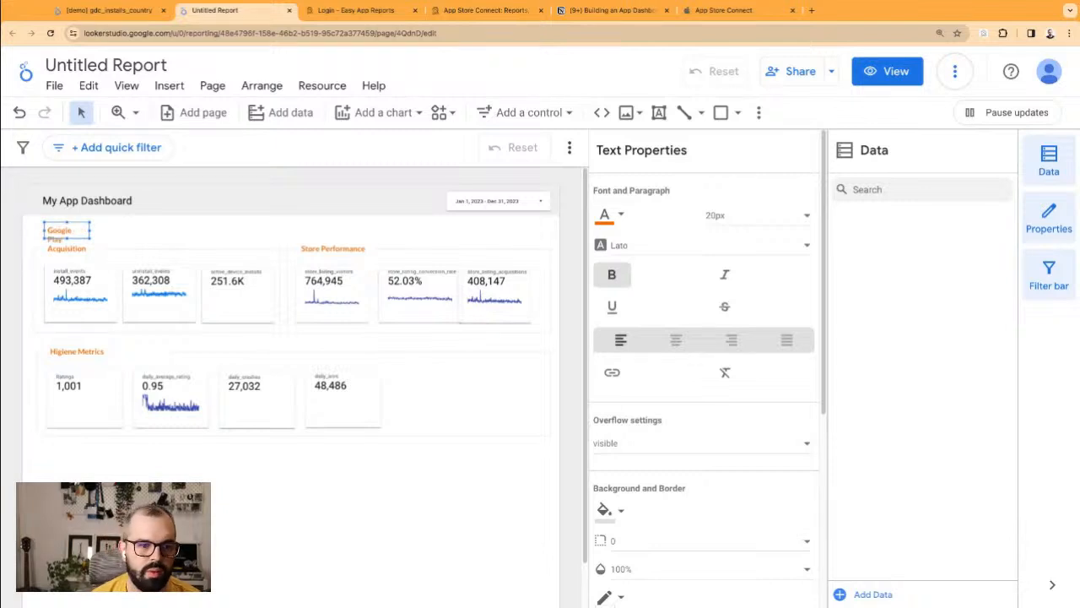
pyautogui.moveTo(90, 238); pyautogui.dragTo(113, 239)
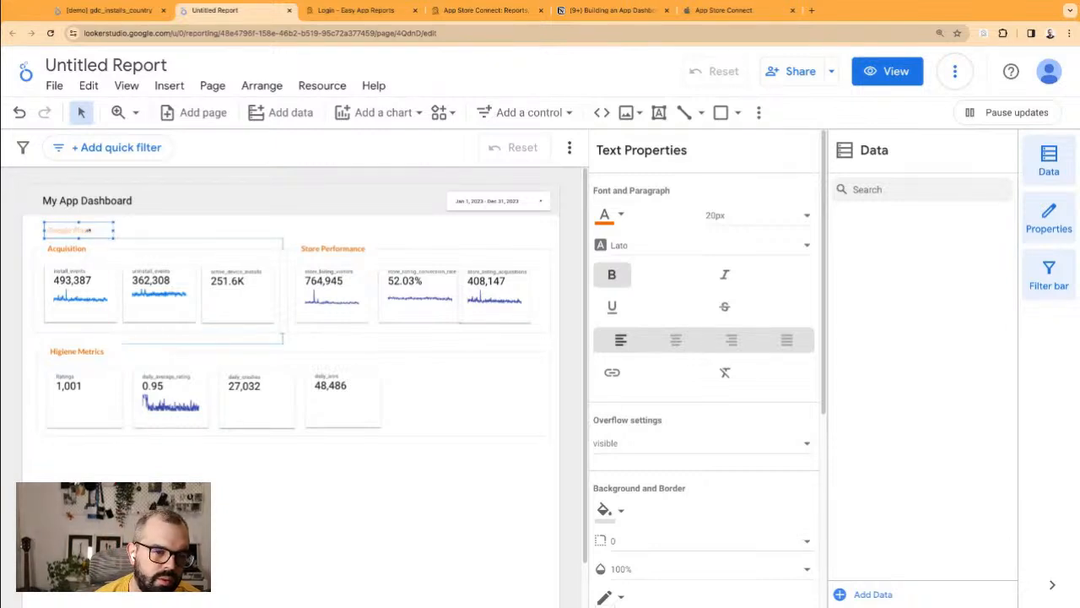
# Step: Set the Google Play heading's font size to 30px
pyautogui.click(734, 216)
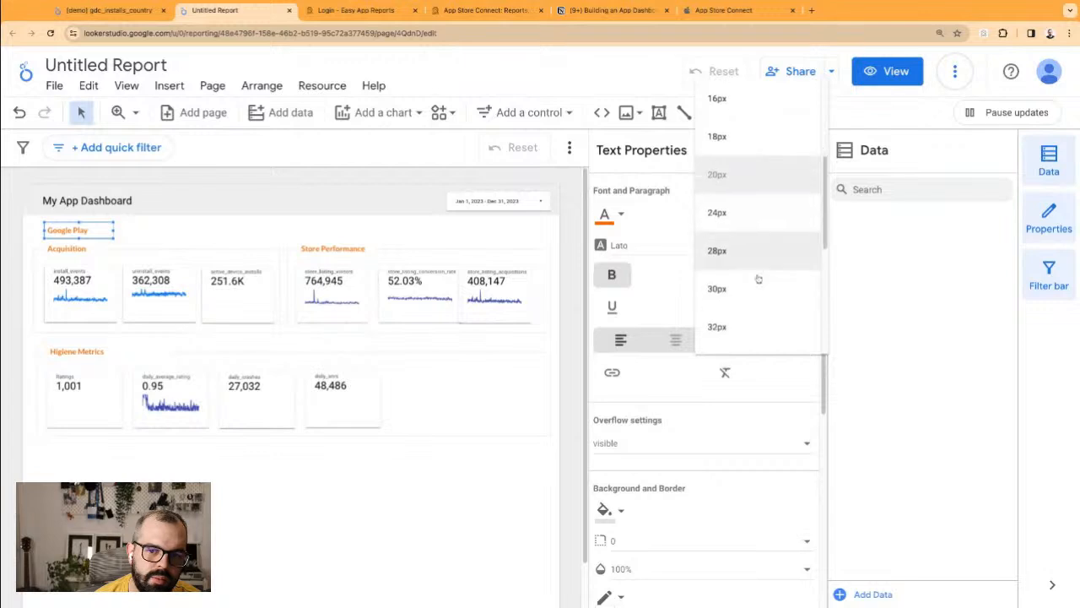
pyautogui.click(745, 287)
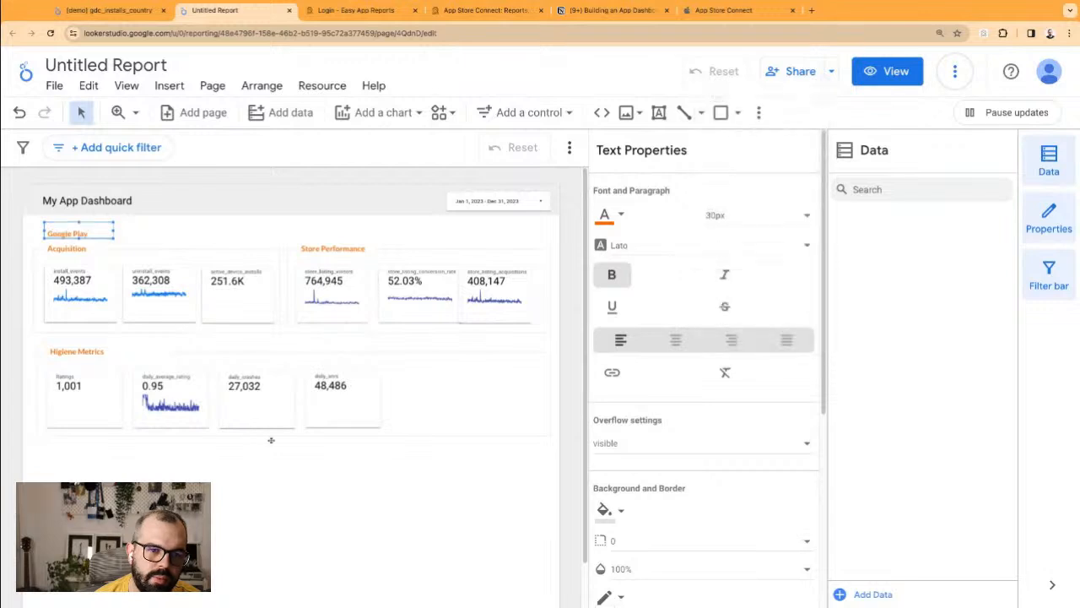
pyautogui.click(271, 228)
pyautogui.click(71, 232)
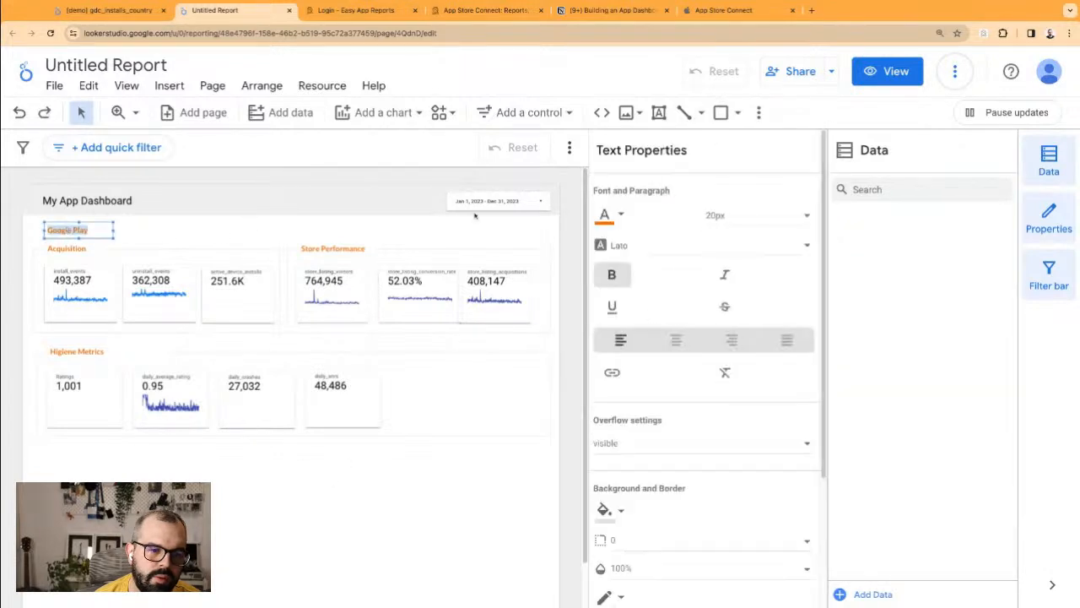
pyautogui.click(743, 216)
pyautogui.click(290, 497)
pyautogui.click(473, 507)
# Step: Nudge all sections down to make room and lower the Google Play heading slightly
pyautogui.moveTo(472, 505); pyautogui.dragTo(33, 238)
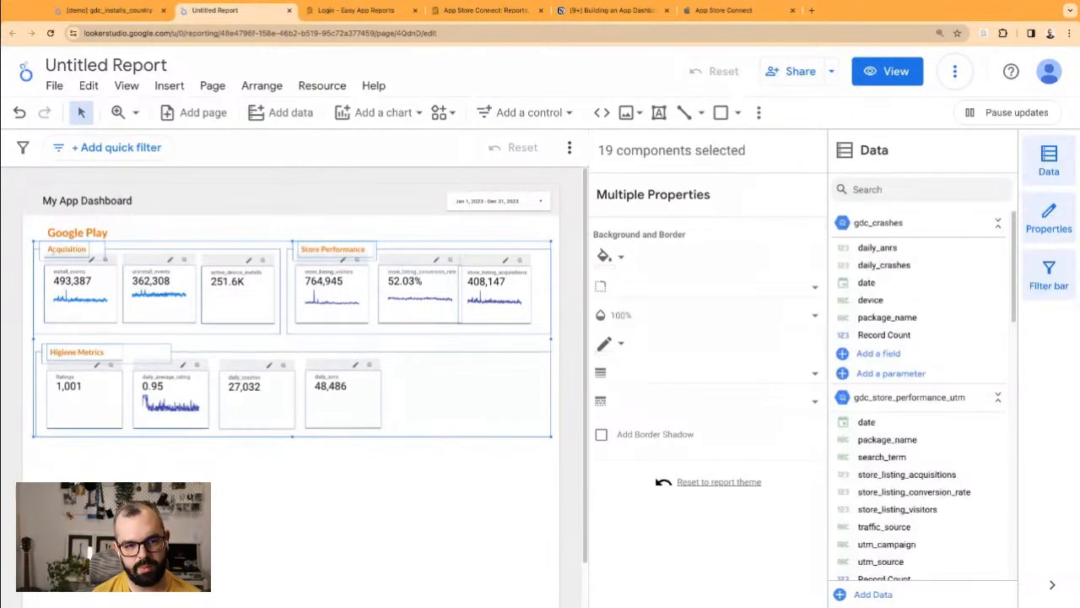
pyautogui.press('Down')
pyautogui.press('Down')
pyautogui.press('Down')
pyautogui.press('Down')
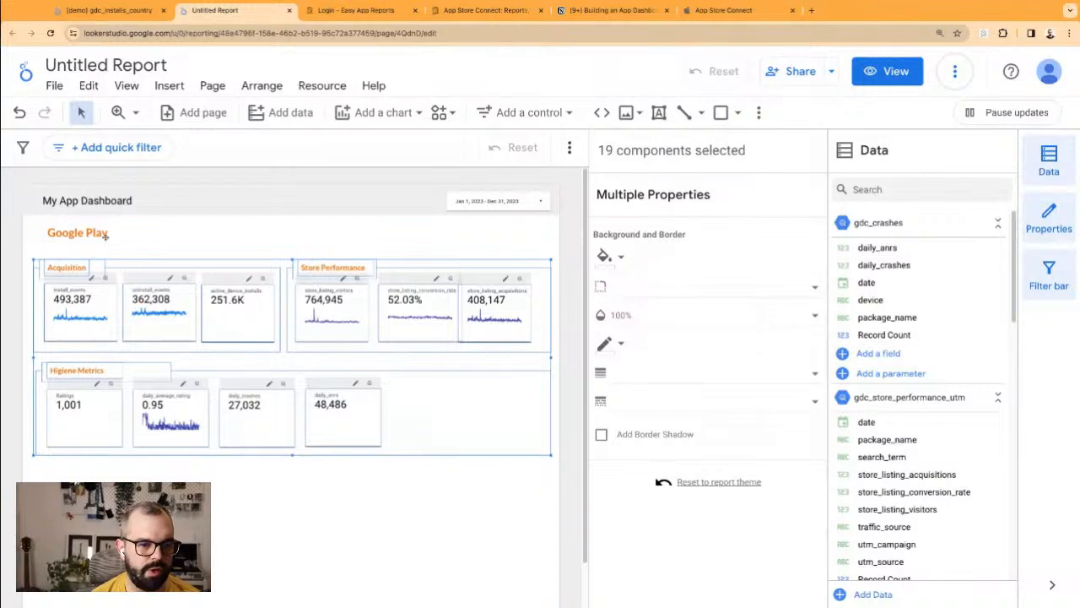
pyautogui.click(105, 235)
pyautogui.moveTo(103, 223); pyautogui.dragTo(156, 239)
# Step: Duplicate the Google Play heading and place the copy below Higiene Metrics
pyautogui.click(156, 239)
pyautogui.click(98, 234)
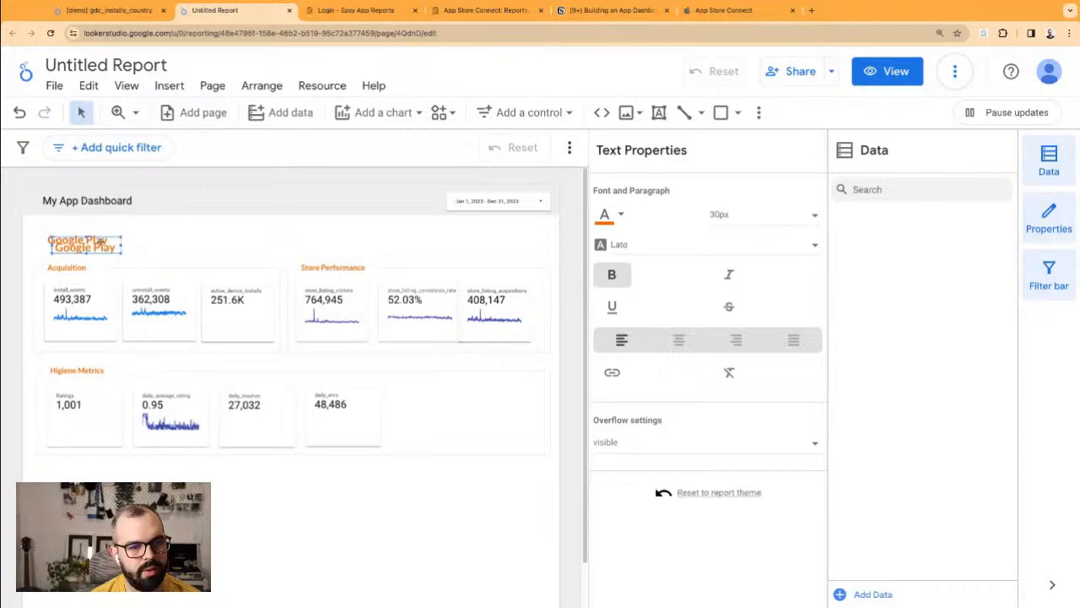
pyautogui.moveTo(96, 231); pyautogui.dragTo(97, 480)
pyautogui.click(124, 460)
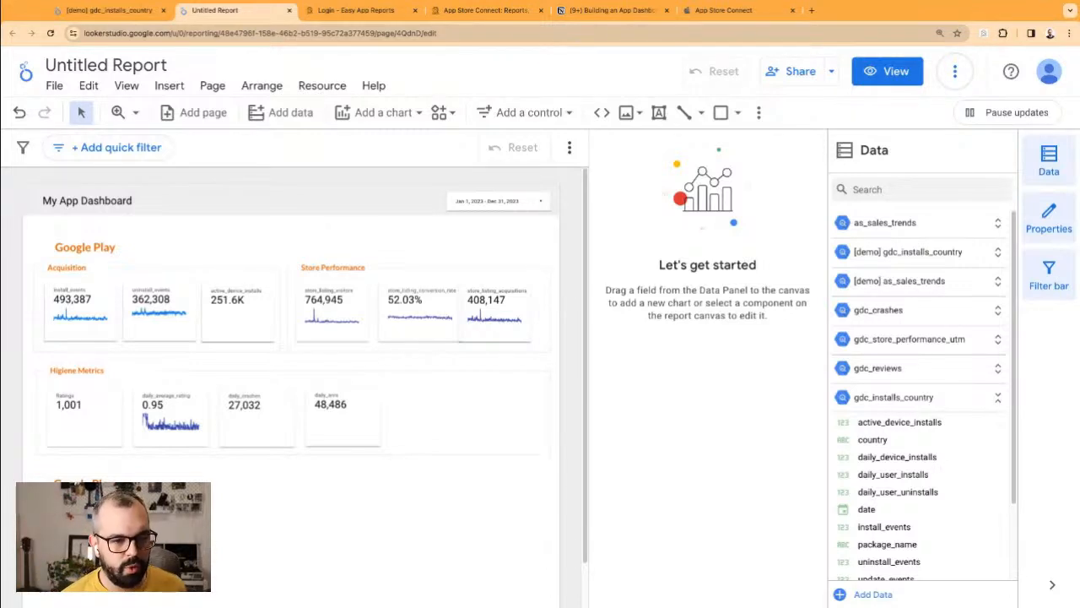
# Step: Make the lower heading blue and retitle it 'App Store'
pyautogui.scroll(-1, 304, 376)
pyautogui.click(84, 469)
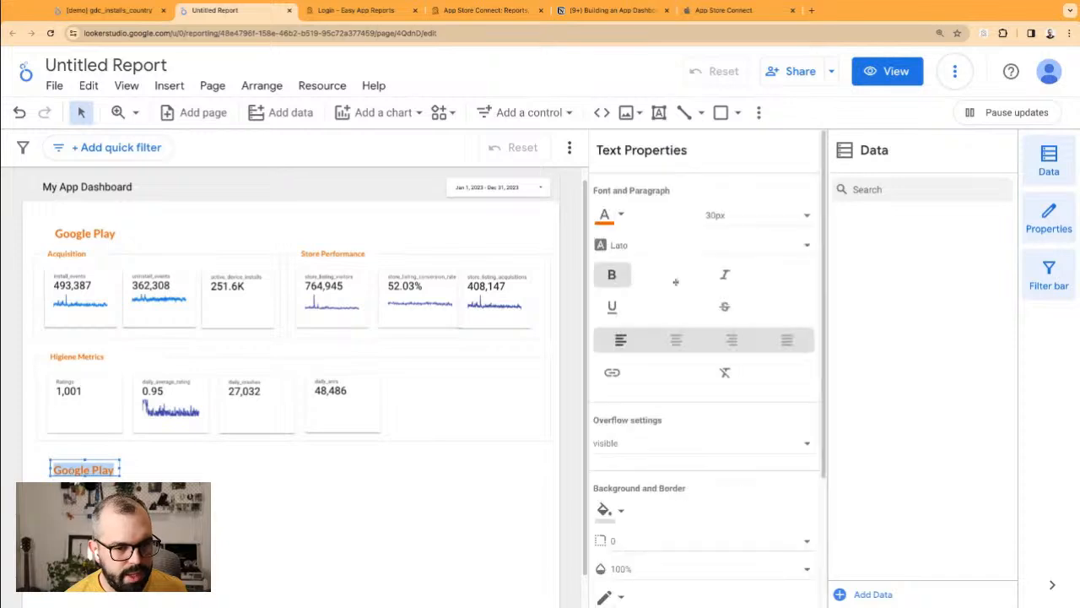
pyautogui.click(612, 221)
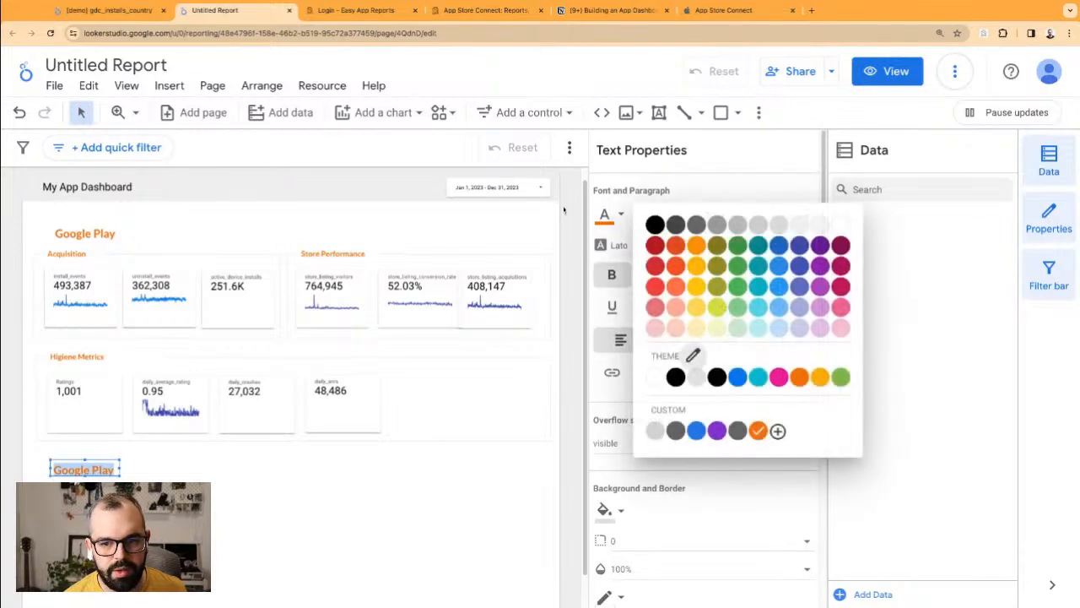
pyautogui.click(780, 251)
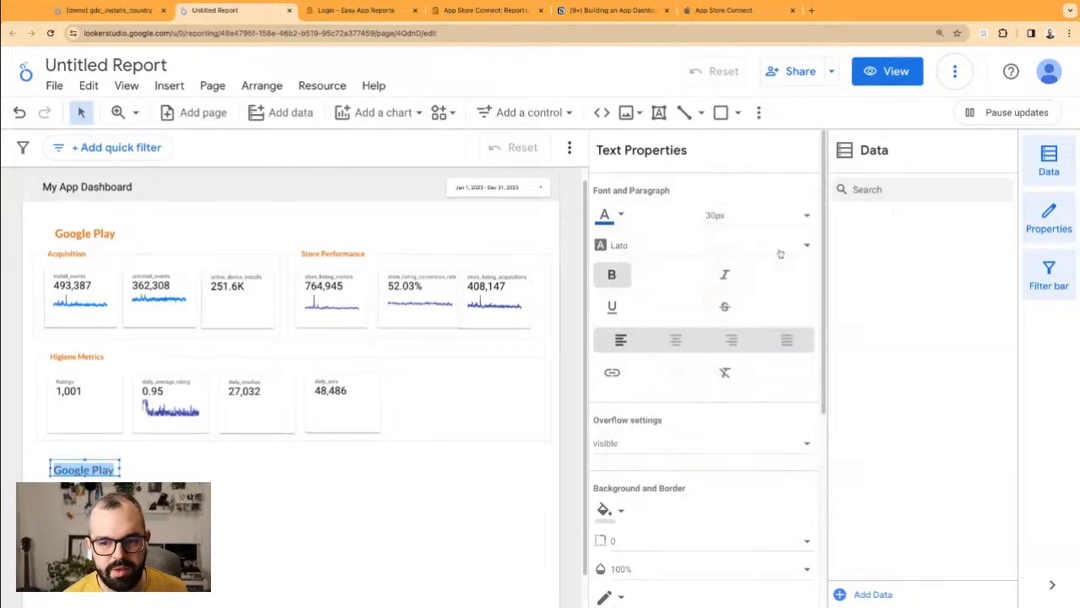
pyautogui.click(298, 508)
pyautogui.click(71, 472)
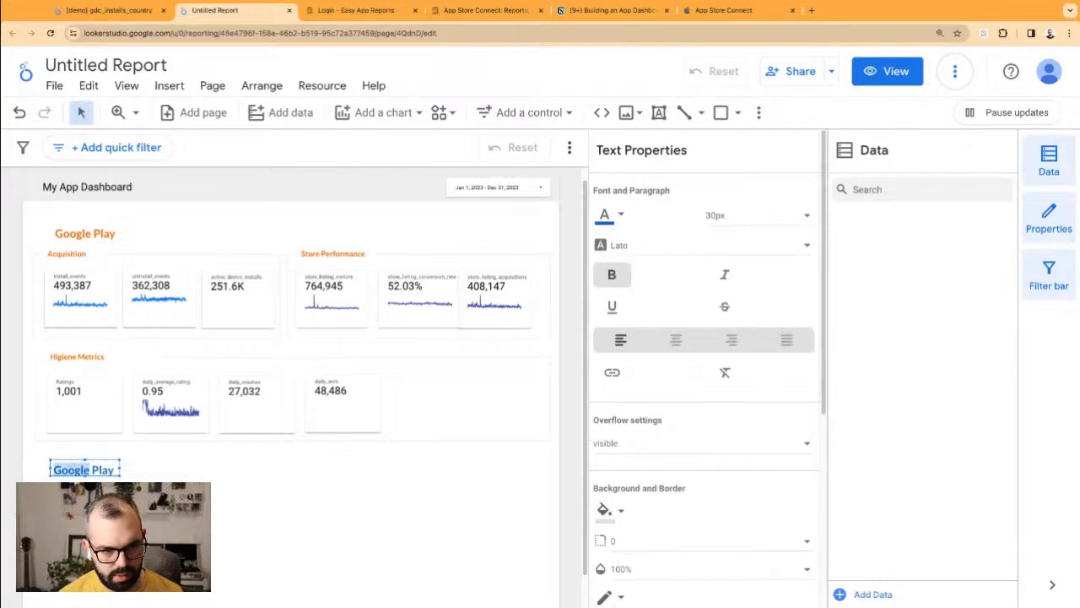
pyautogui.write('App Store')
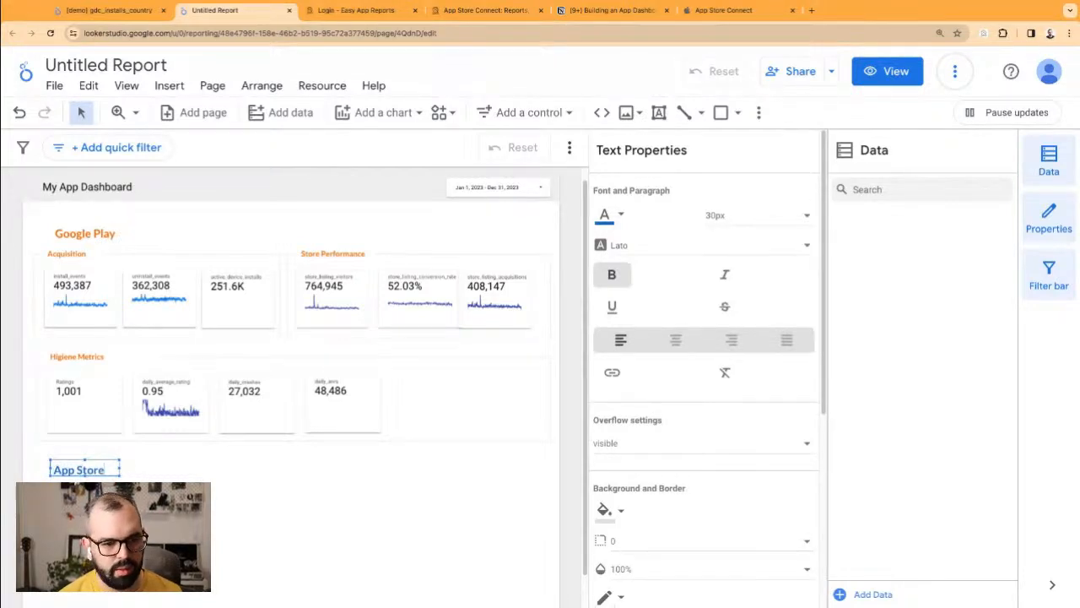
pyautogui.click(108, 458)
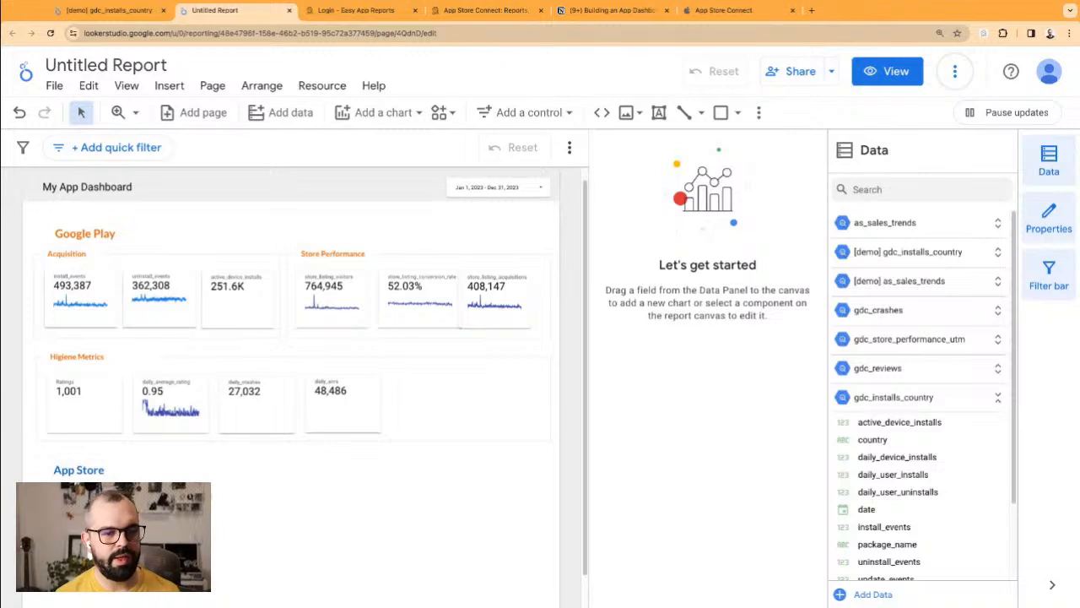
# Step: Shift the Google Play and App Store headings left to align with the sections
pyautogui.click(107, 229)
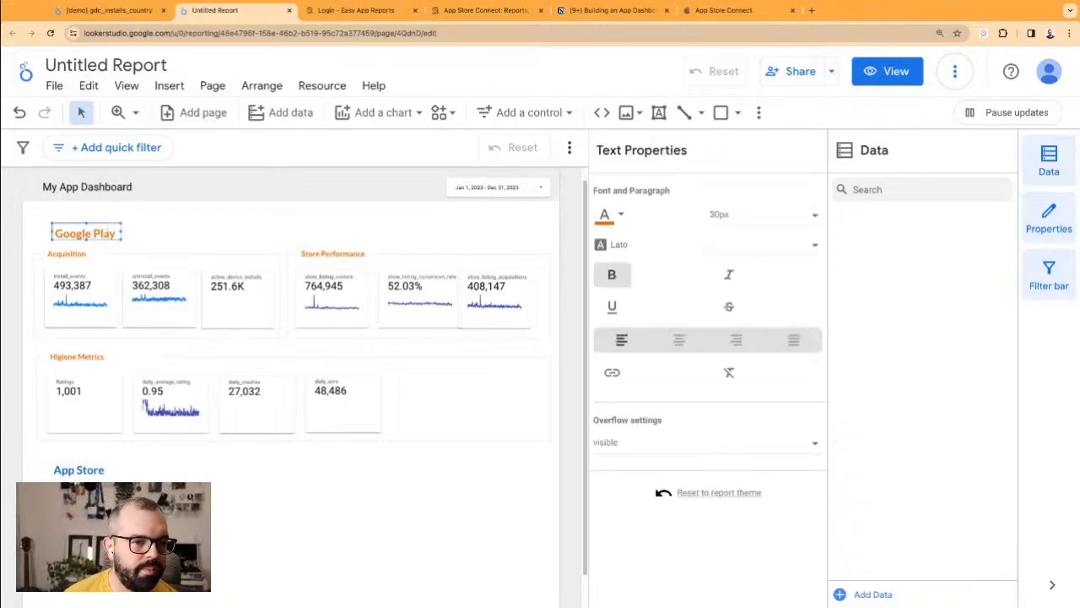
pyautogui.moveTo(107, 228); pyautogui.dragTo(95, 230)
pyautogui.click(179, 234)
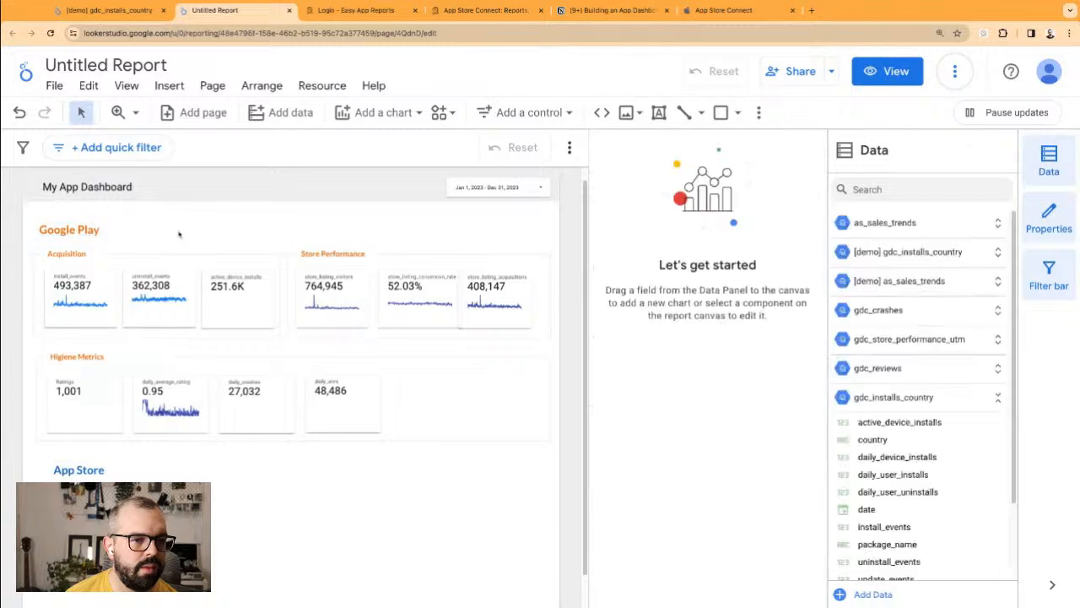
pyautogui.click(102, 463)
pyautogui.moveTo(111, 462); pyautogui.dragTo(100, 461)
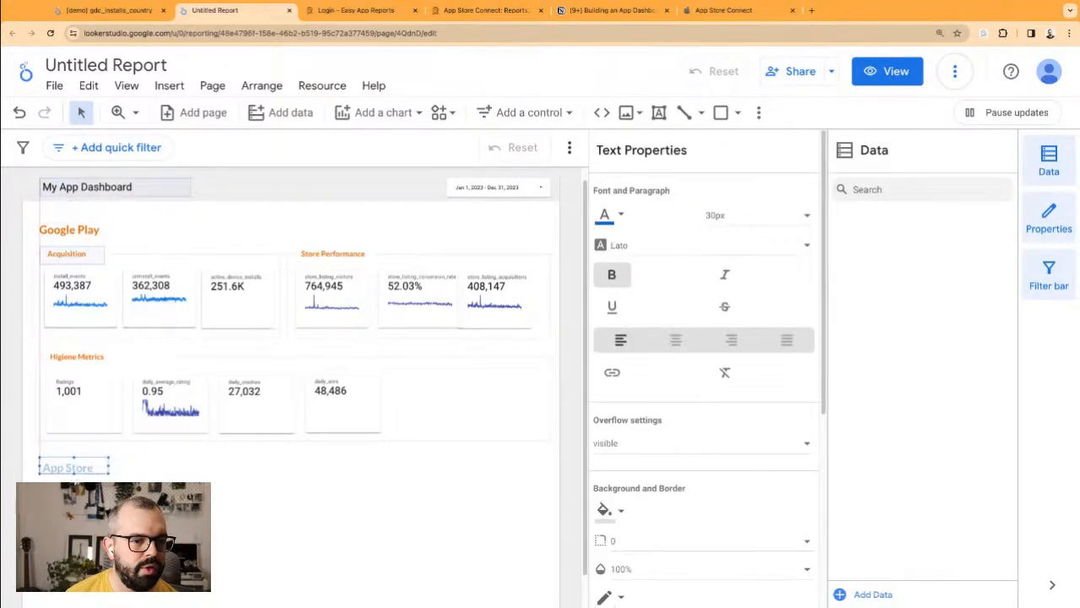
pyautogui.click(25, 256)
# Step: Fine-tune the App Store heading's position, nudging it up and then slightly down
pyautogui.moveTo(29, 251); pyautogui.dragTo(463, 394)
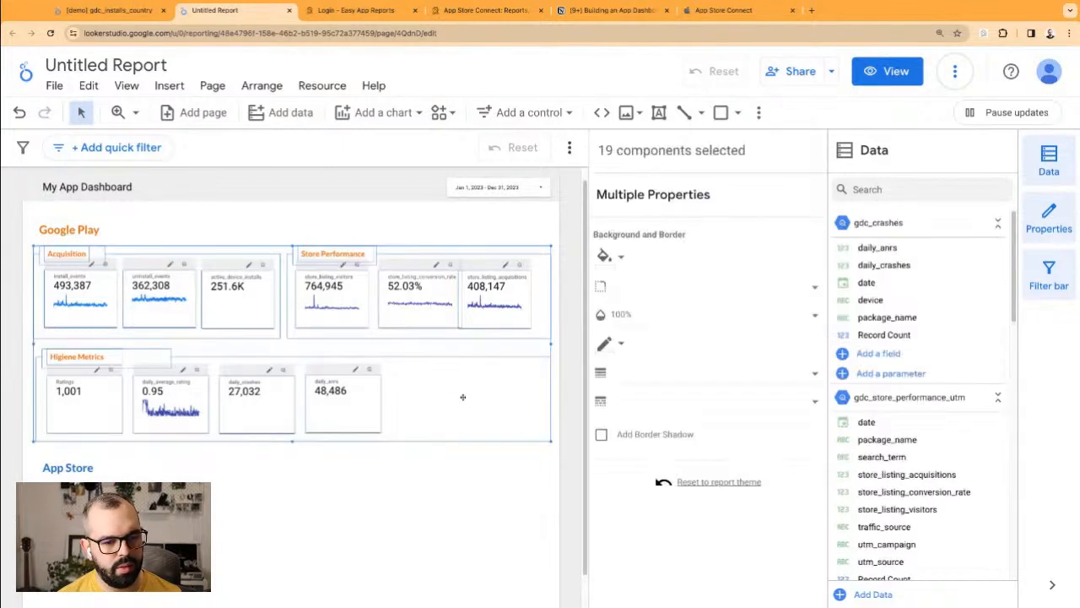
pyautogui.scroll(-1, 451, 444)
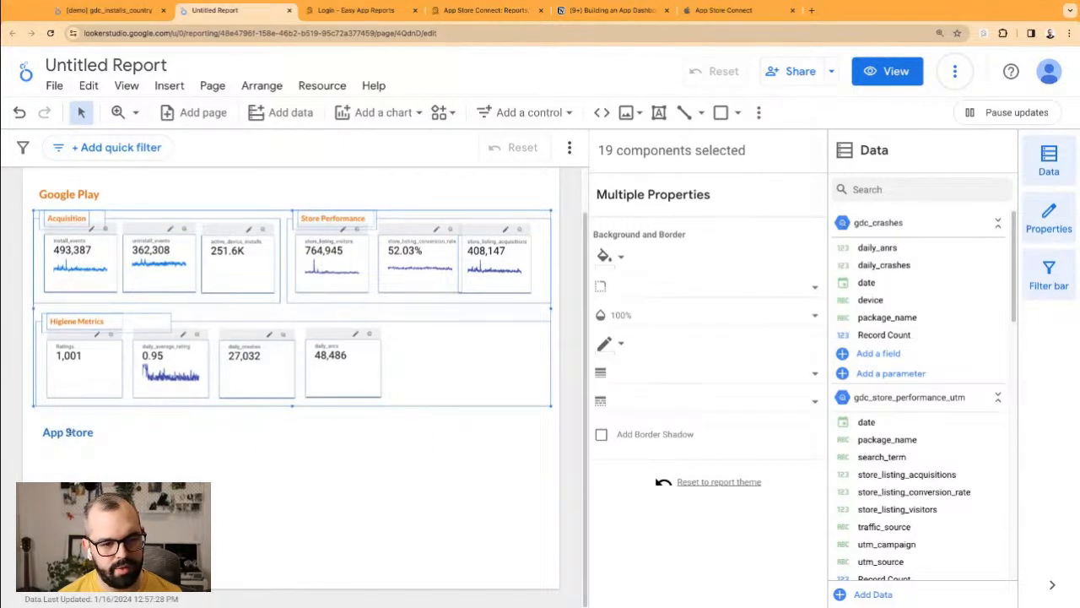
pyautogui.click(71, 433)
pyautogui.moveTo(71, 432); pyautogui.dragTo(68, 426)
pyautogui.press('Down')
pyautogui.press('Down')
pyautogui.press('Down')
pyautogui.press('Down')
pyautogui.click(308, 460)
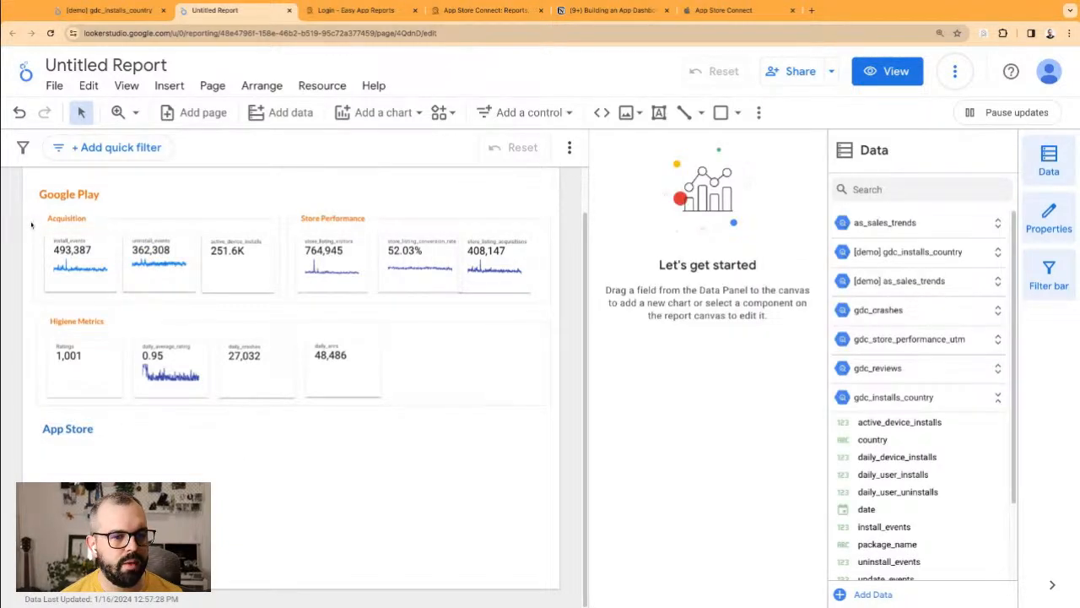
# Step: Duplicate the Acquisition and Store Performance scorecard groups and place the copy beneath the App Store heading
pyautogui.moveTo(26, 218); pyautogui.dragTo(390, 272)
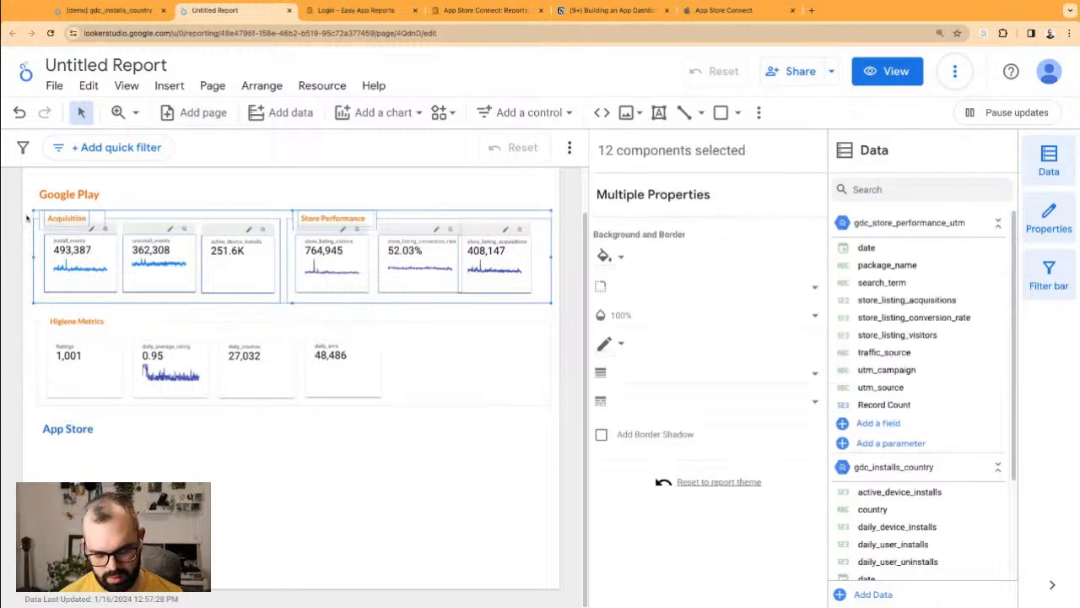
pyautogui.press('super+v')
pyautogui.moveTo(272, 226); pyautogui.dragTo(274, 455)
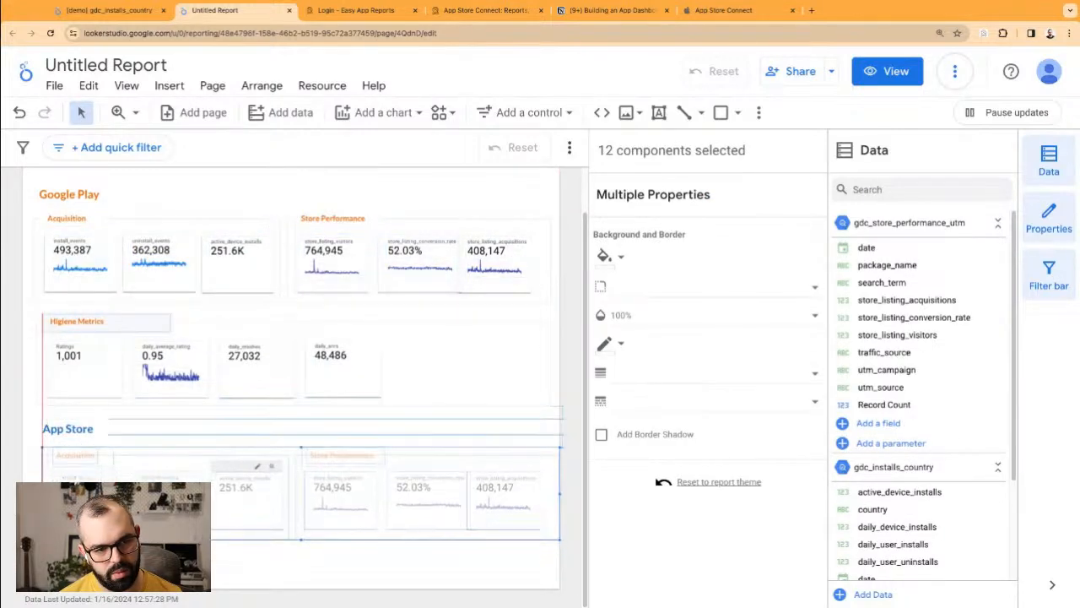
pyautogui.click(271, 538)
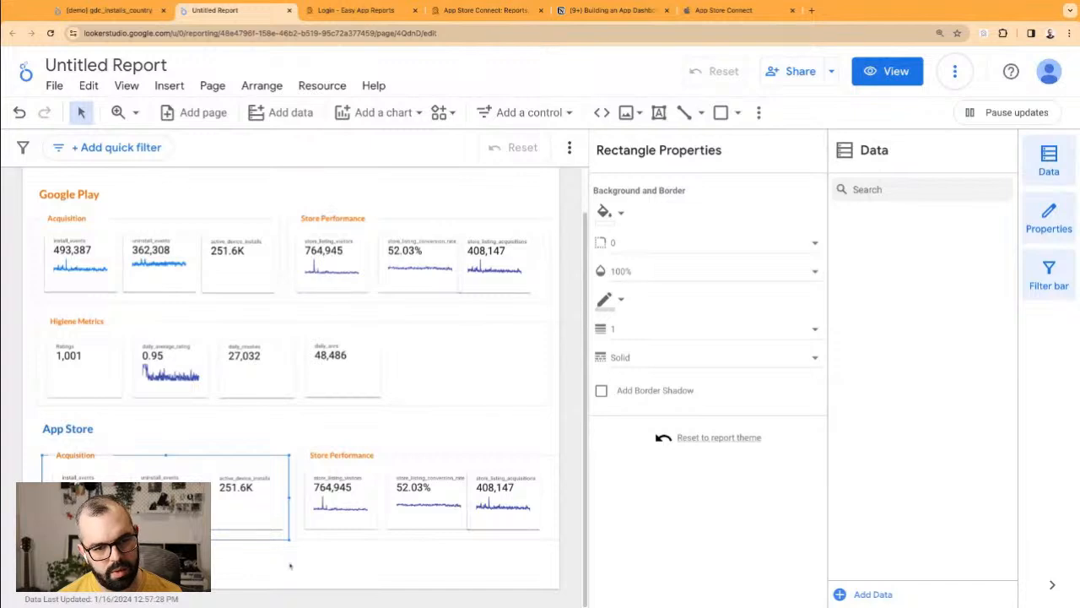
pyautogui.click(290, 567)
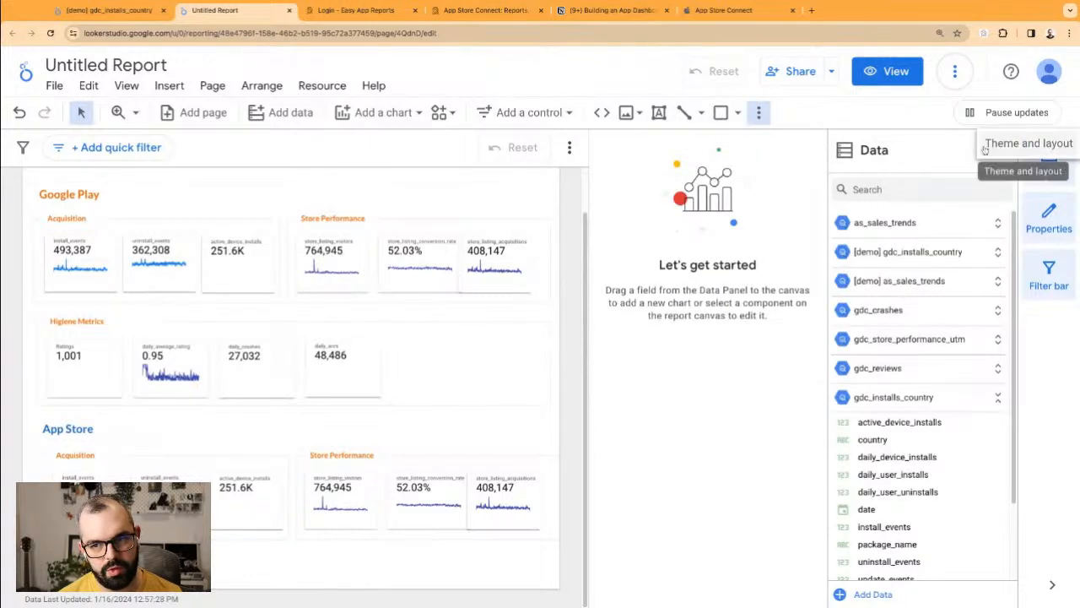
# Step: Change the canvas height from 1200 to 1300 px in Theme and layout's Layout settings
pyautogui.click(1049, 140)
pyautogui.click(759, 189)
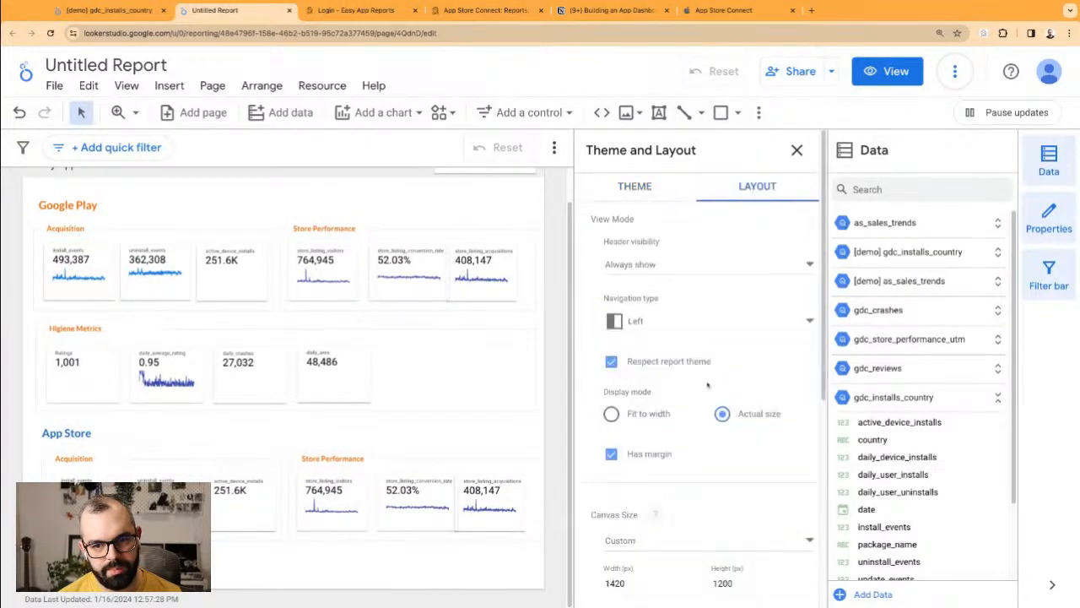
pyautogui.scroll(-1, 697, 426)
pyautogui.click(726, 523)
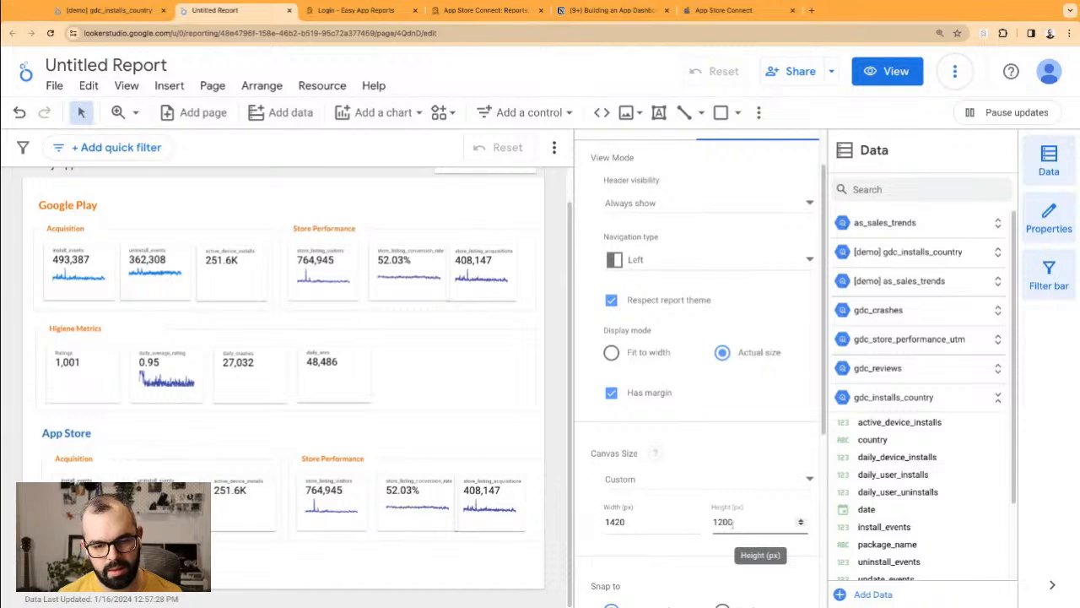
pyautogui.write('3')
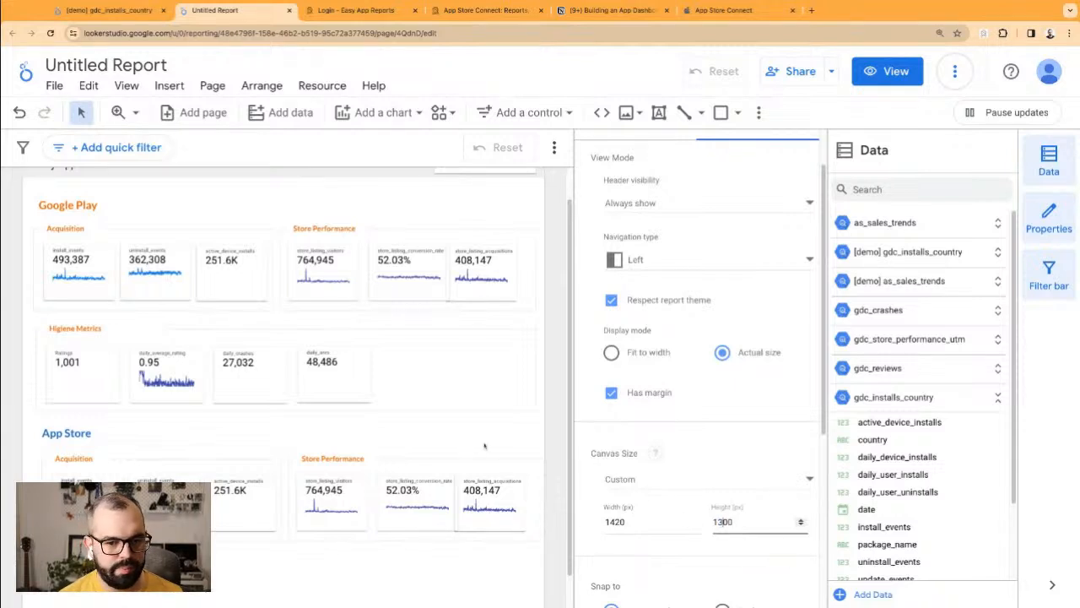
pyautogui.click(485, 446)
pyautogui.moveTo(32, 459); pyautogui.dragTo(561, 554)
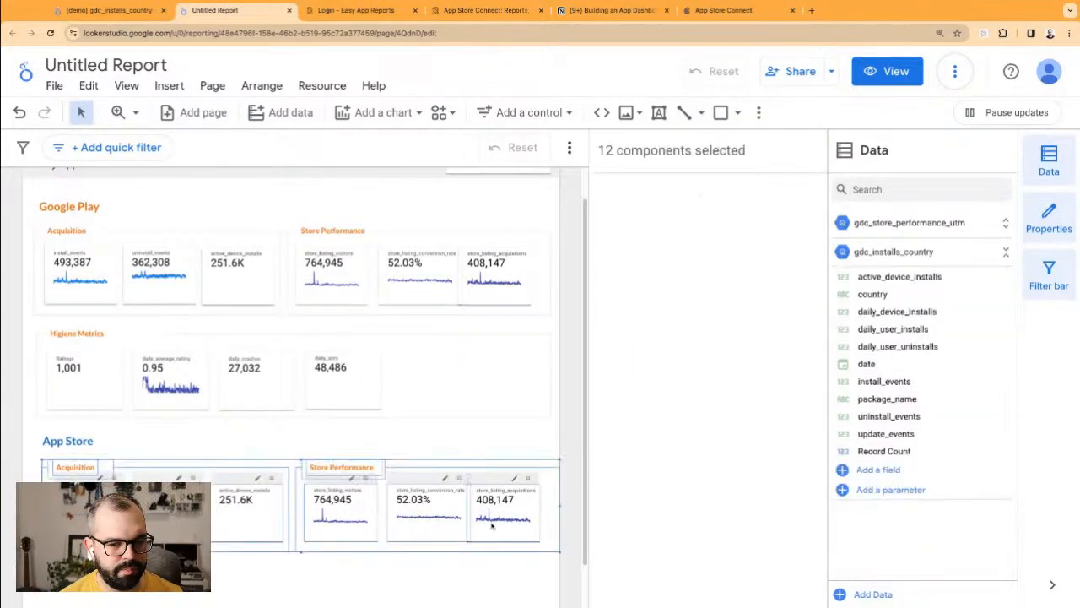
# Step: Give the App Store section's Store Performance heading the theme blue font colour
pyautogui.click(375, 464)
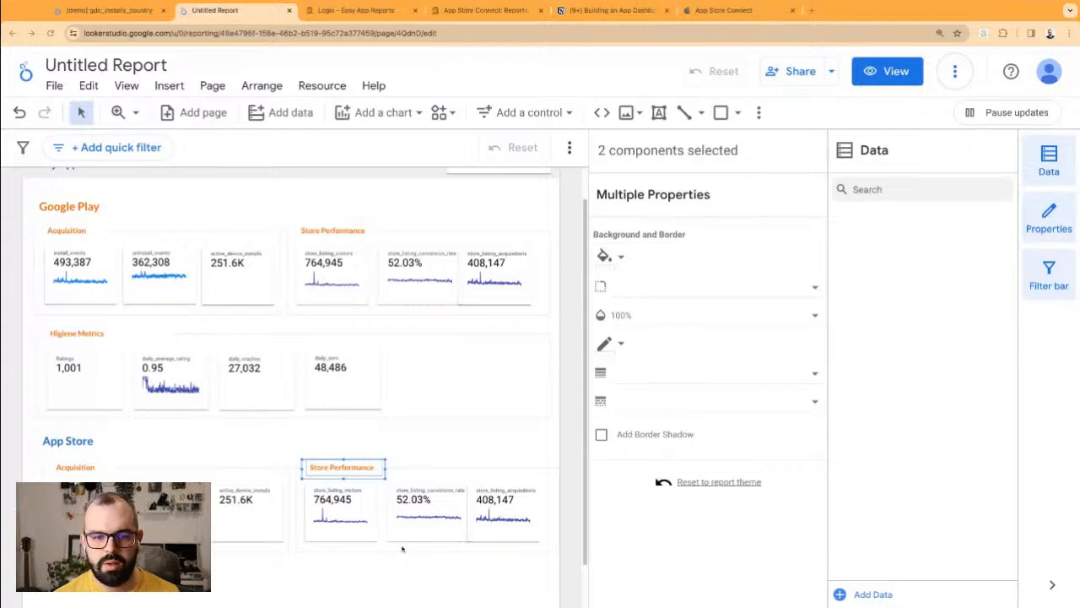
pyautogui.click(351, 454)
pyautogui.click(346, 469)
pyautogui.click(621, 215)
pyautogui.click(738, 377)
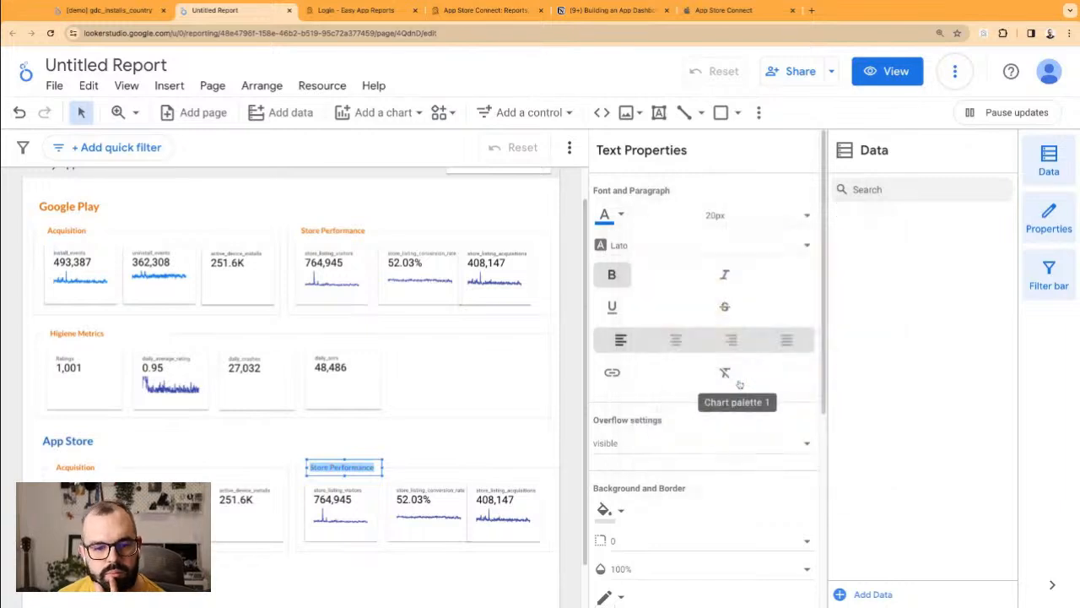
pyautogui.click(473, 456)
# Step: Set the App Store Acquisition heading's font colour to the theme blue
pyautogui.click(76, 467)
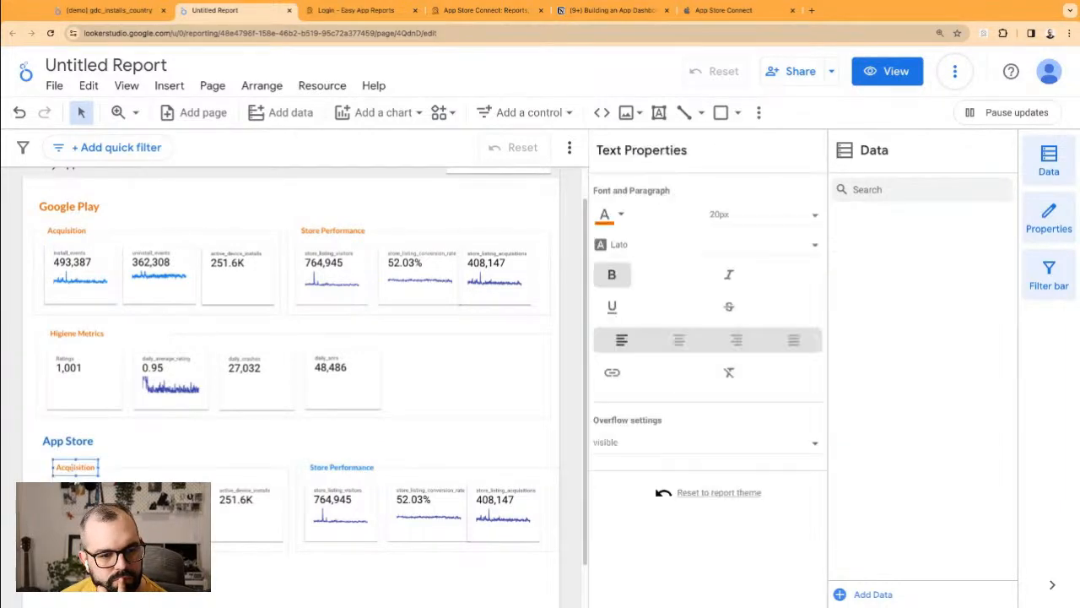
pyautogui.click(620, 216)
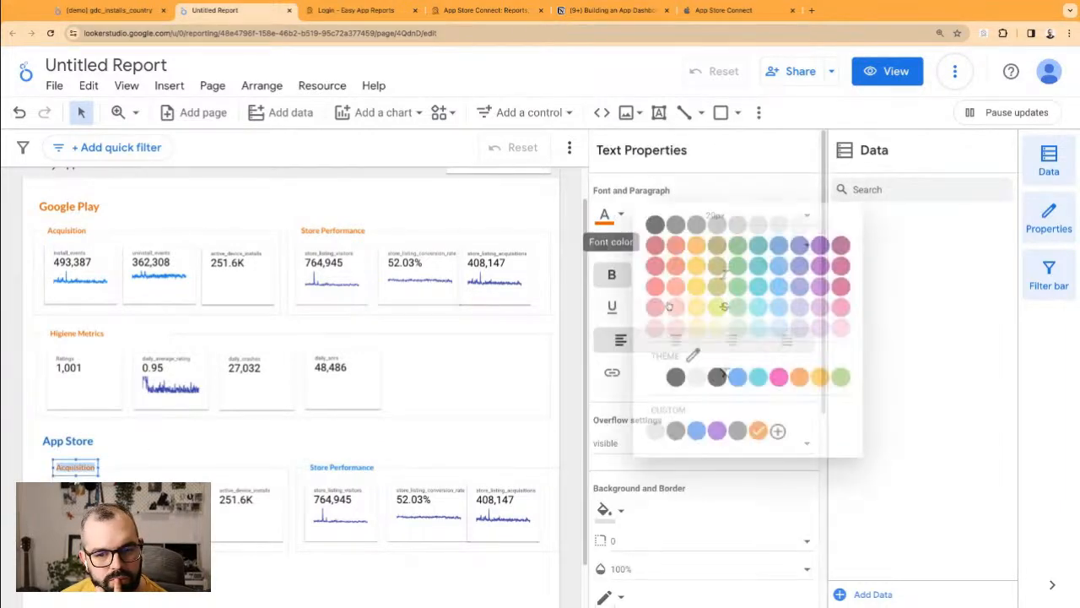
pyautogui.click(738, 378)
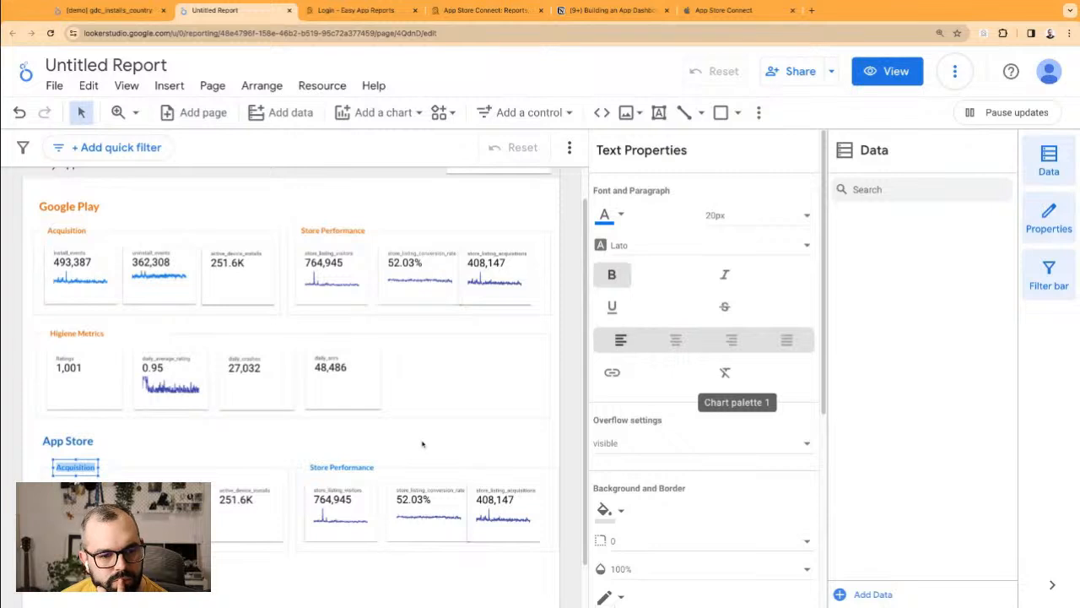
pyautogui.click(422, 444)
# Step: Shift the whole App Store scorecard row a few pixels left into alignment
pyautogui.moveTo(31, 462); pyautogui.dragTo(544, 564)
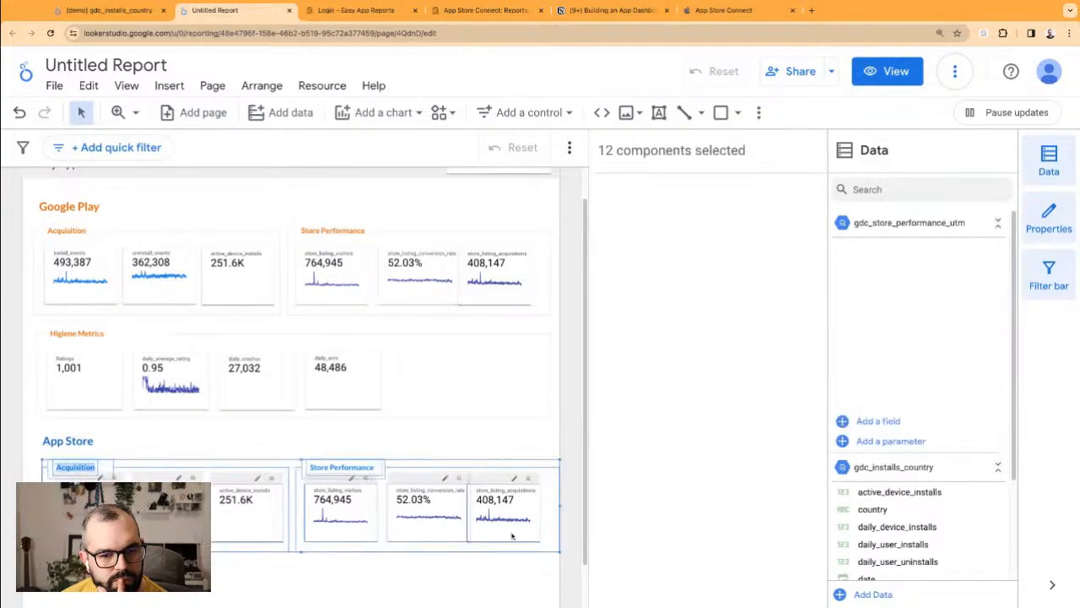
pyautogui.moveTo(369, 462); pyautogui.dragTo(365, 463)
pyautogui.click(432, 562)
pyautogui.scroll(-1, 209, 342)
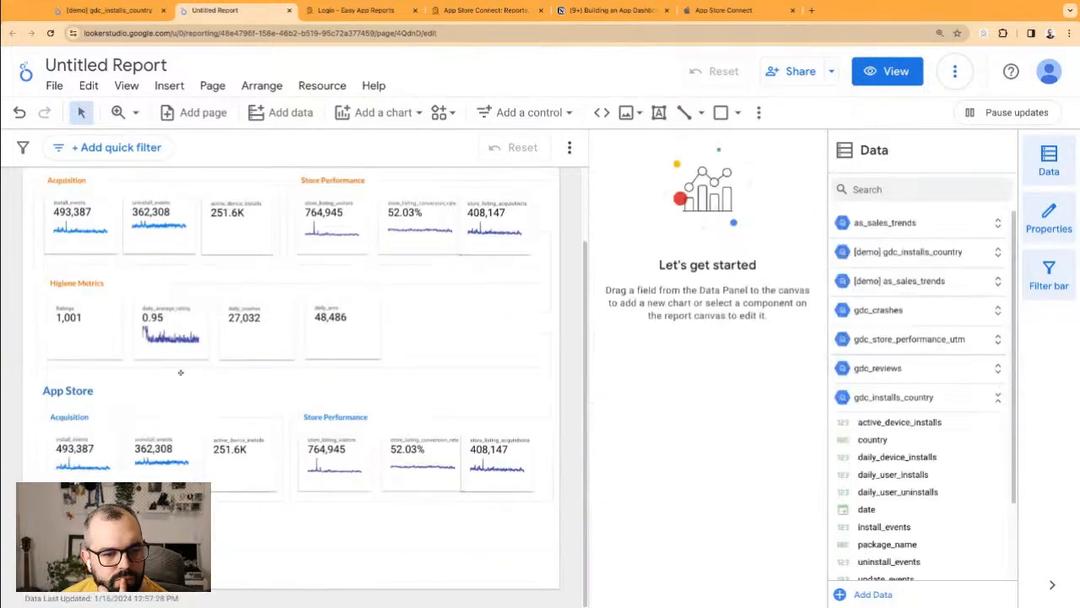
pyautogui.moveTo(33, 280); pyautogui.dragTo(378, 341)
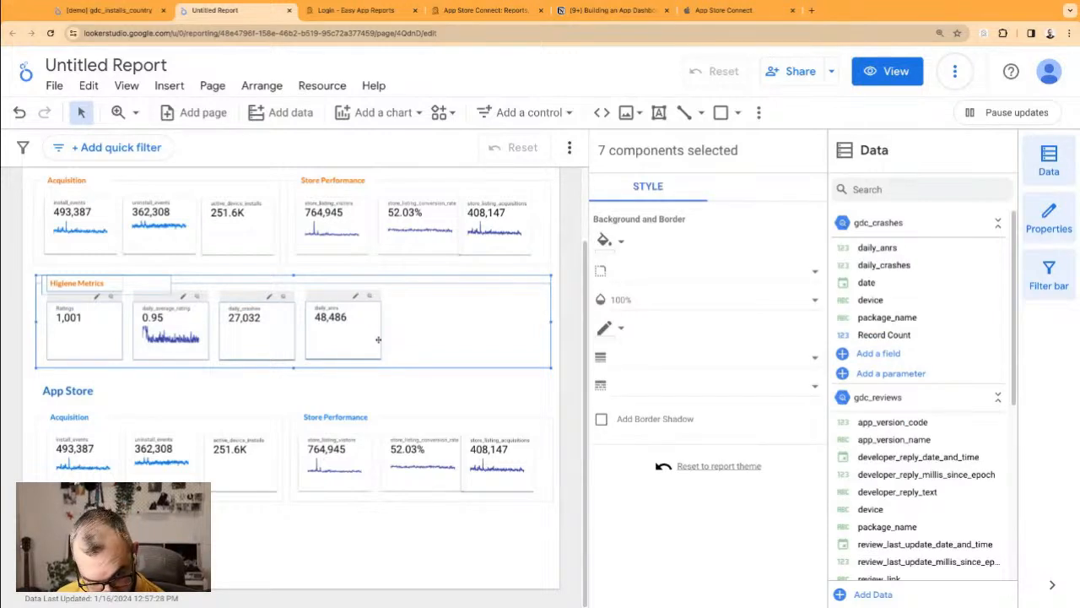
pyautogui.click(256, 404)
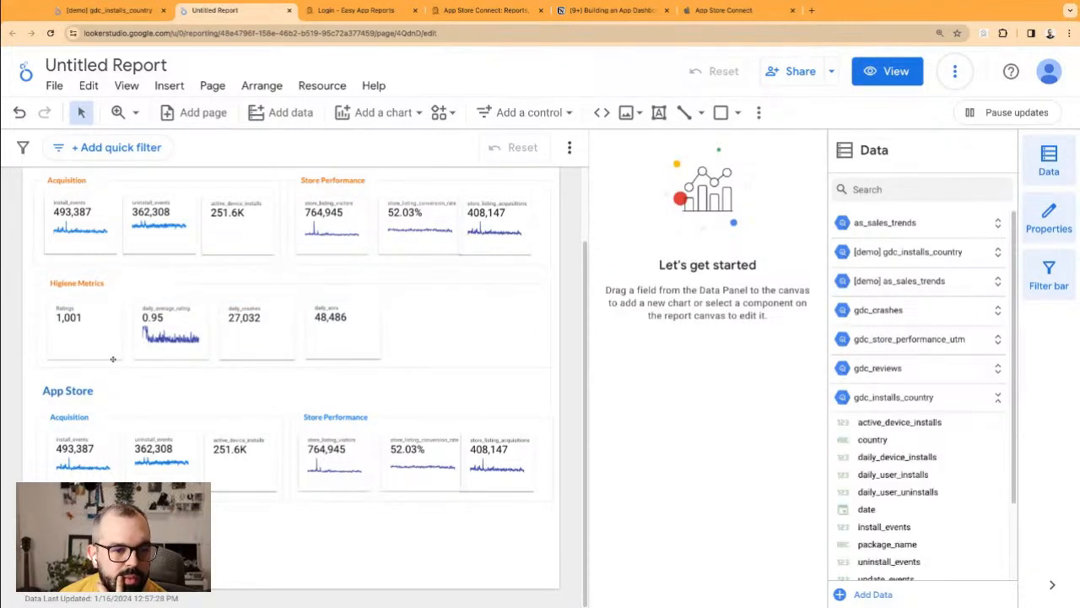
pyautogui.scroll(1, 111, 358)
pyautogui.scroll(1, 88, 335)
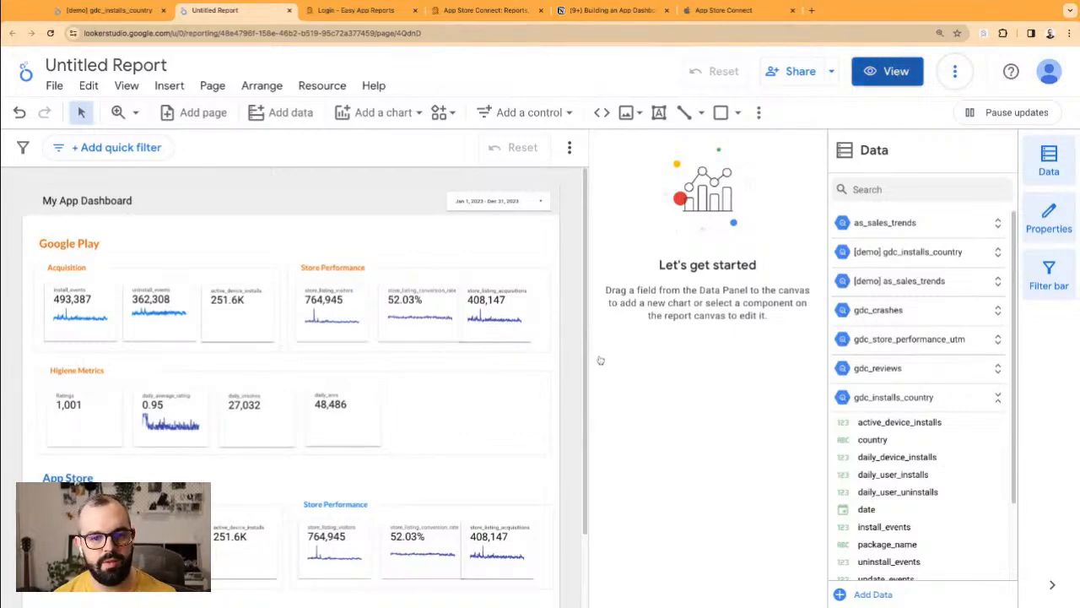
pyautogui.scroll(-2, 388, 363)
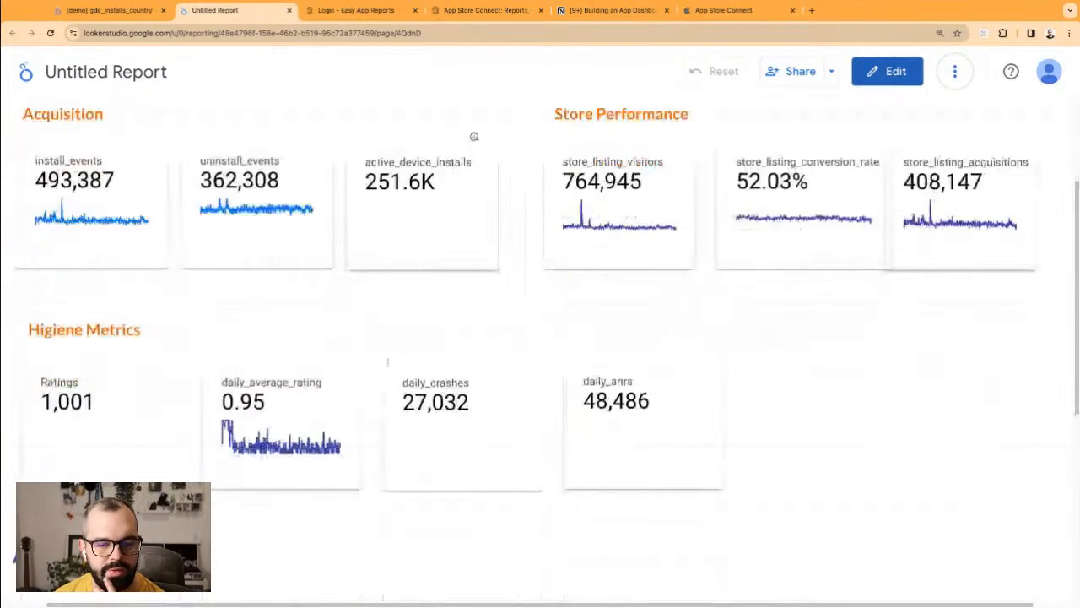
pyautogui.hotkey('ctrl', '-')
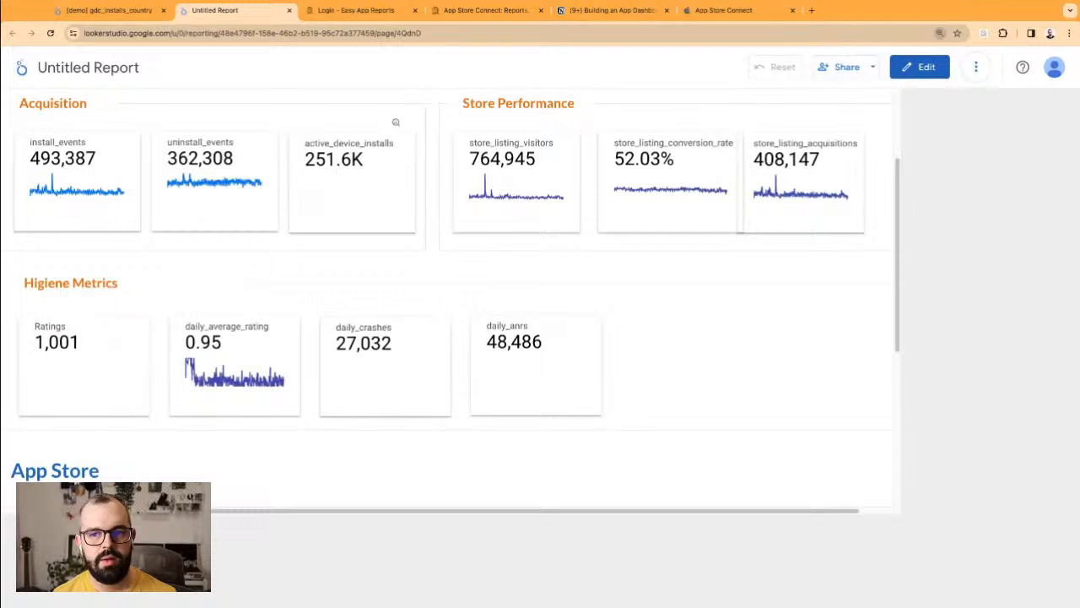
pyautogui.hotkey('ctrl', '-')
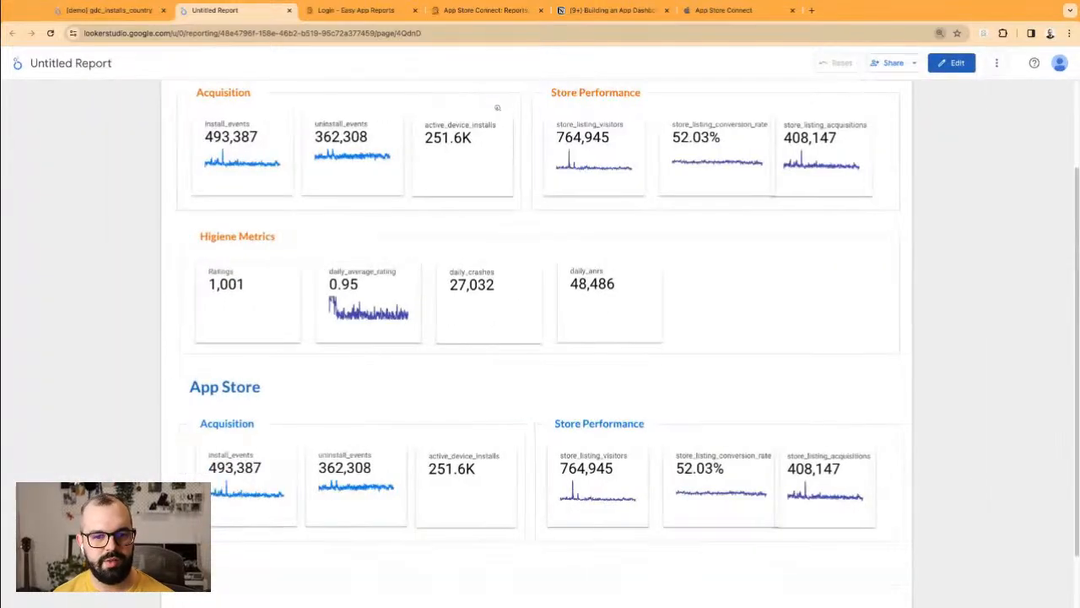
pyautogui.scroll(1, 711, 333)
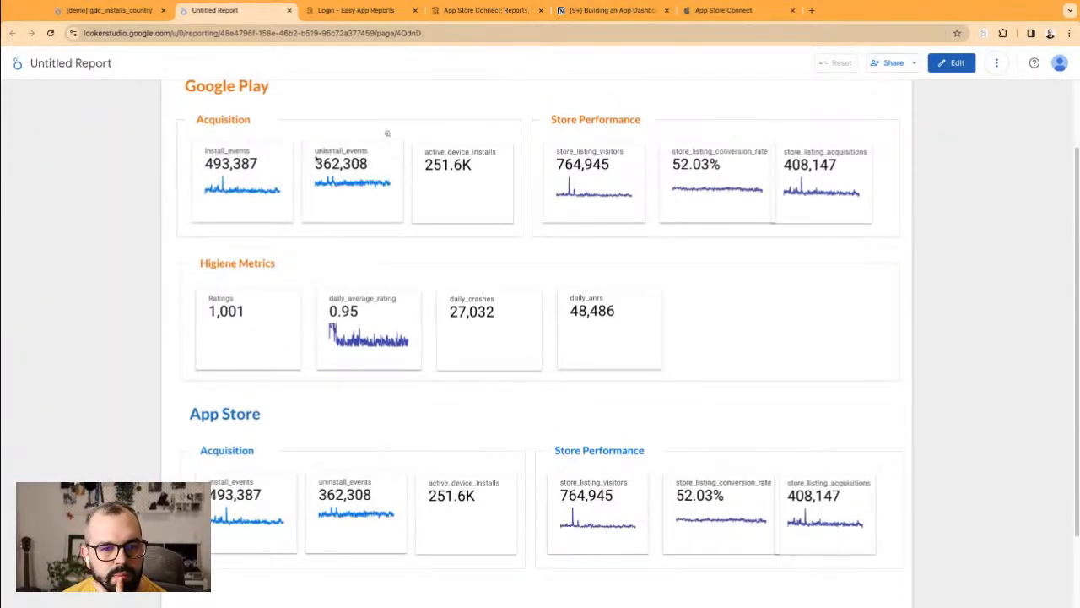
pyautogui.scroll(2, 132, 149)
pyautogui.scroll(2, 157, 165)
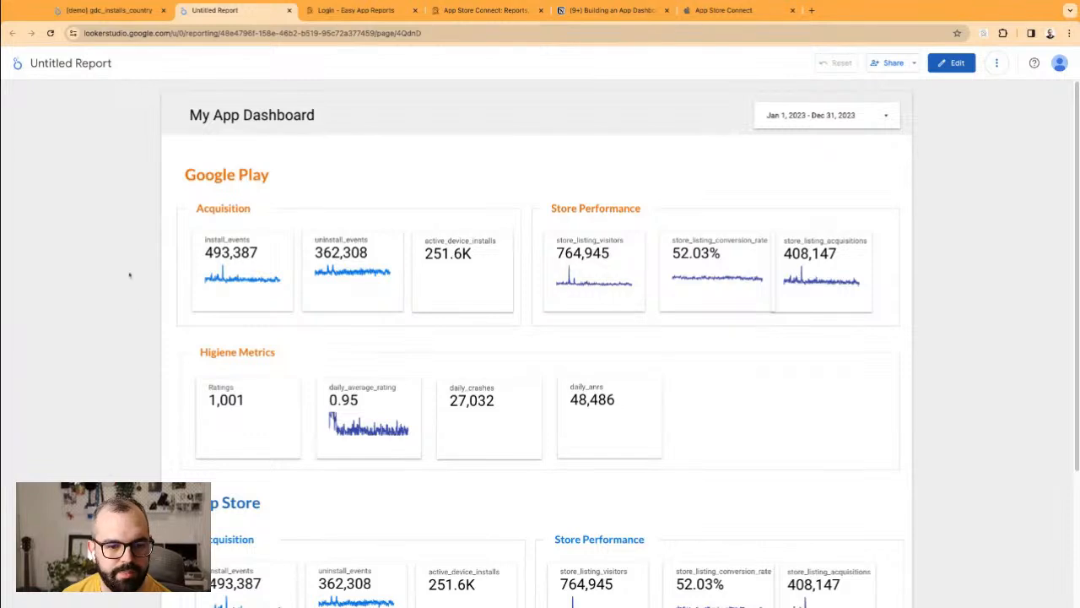
pyautogui.scroll(-3, 150, 338)
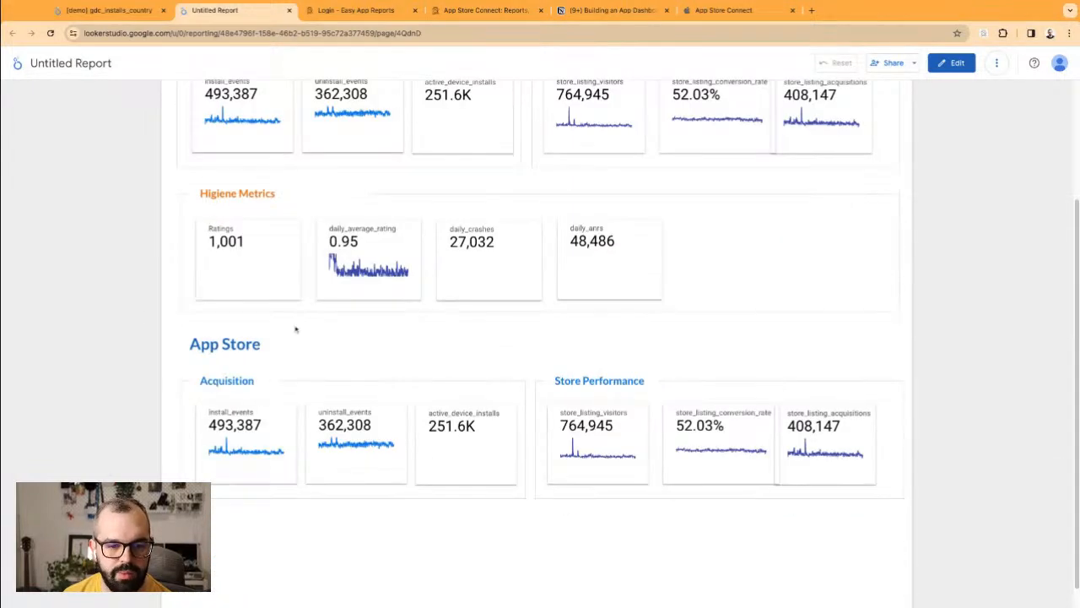
pyautogui.scroll(1, 296, 330)
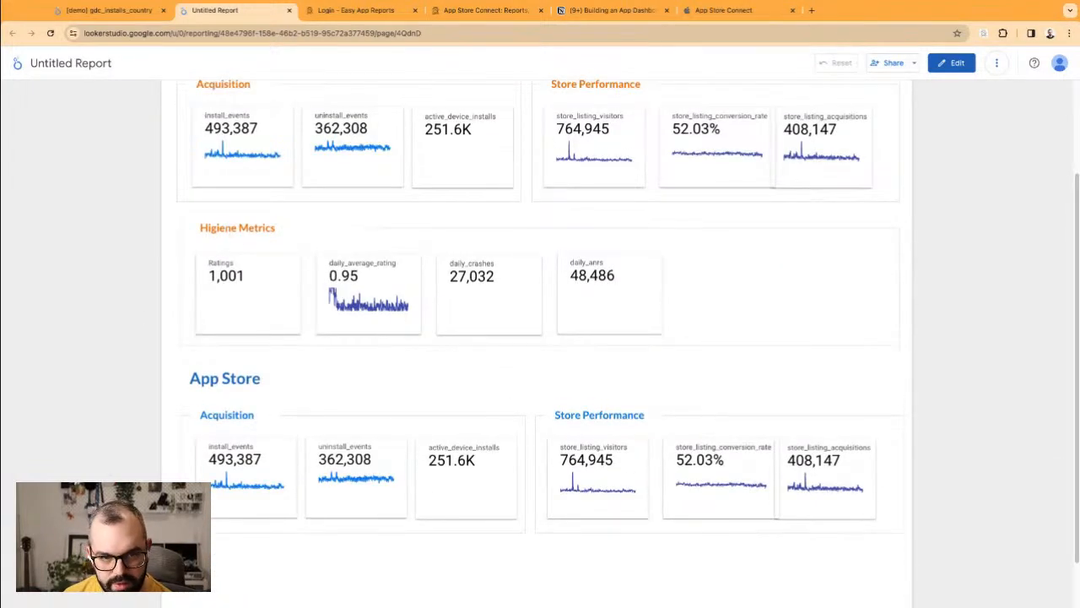
pyautogui.moveTo(225, 228); pyautogui.dragTo(298, 237)
pyautogui.click(528, 281)
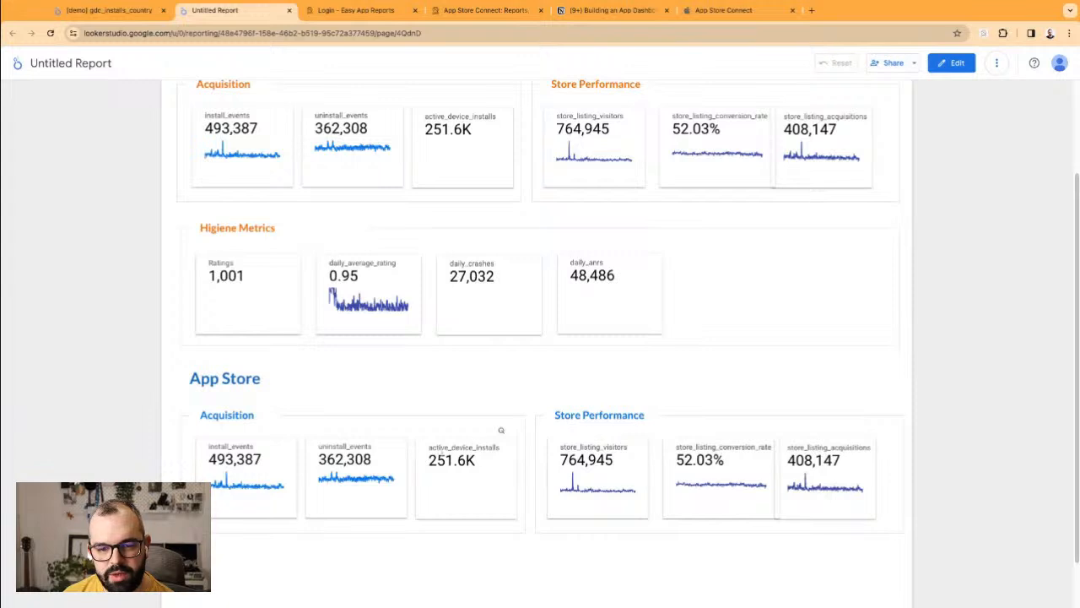
pyautogui.doubleClick(500, 430)
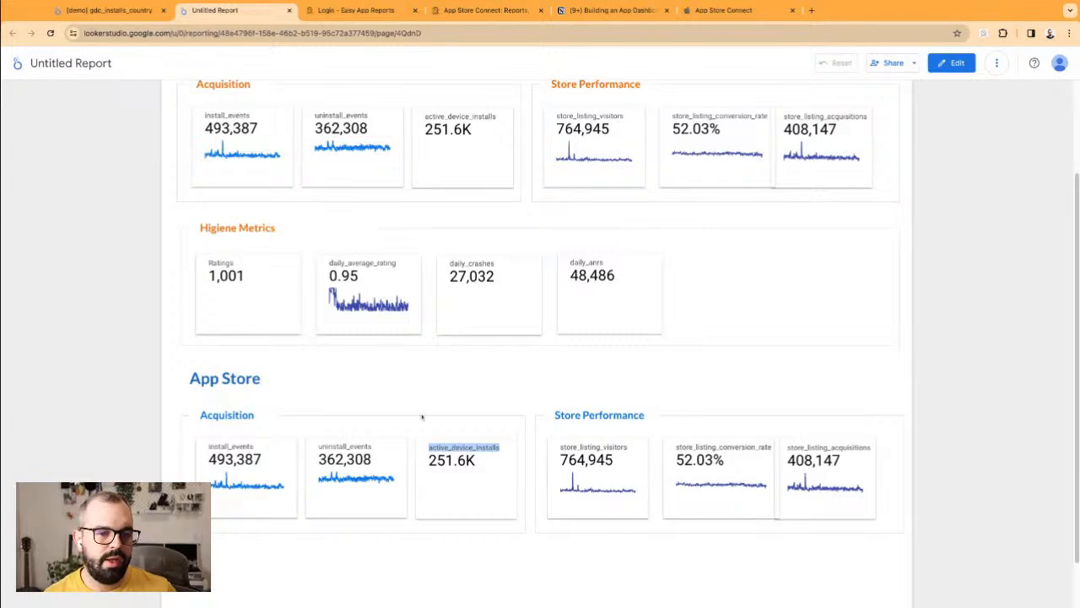
pyautogui.doubleClick(384, 428)
pyautogui.click(402, 392)
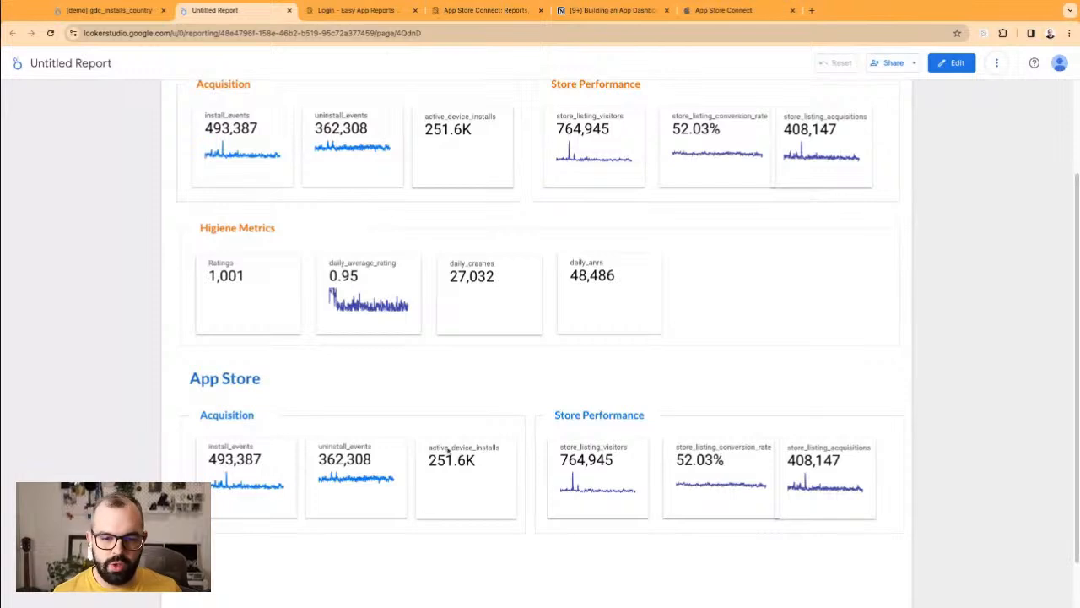
pyautogui.moveTo(604, 415); pyautogui.dragTo(555, 415)
pyautogui.click(744, 394)
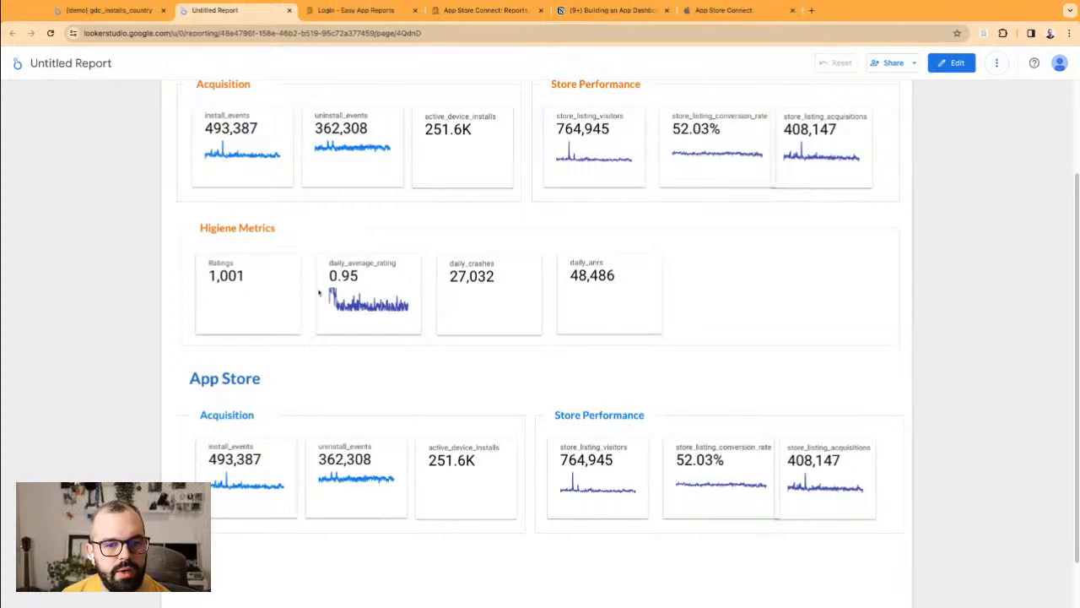
pyautogui.scroll(-1, 591, 384)
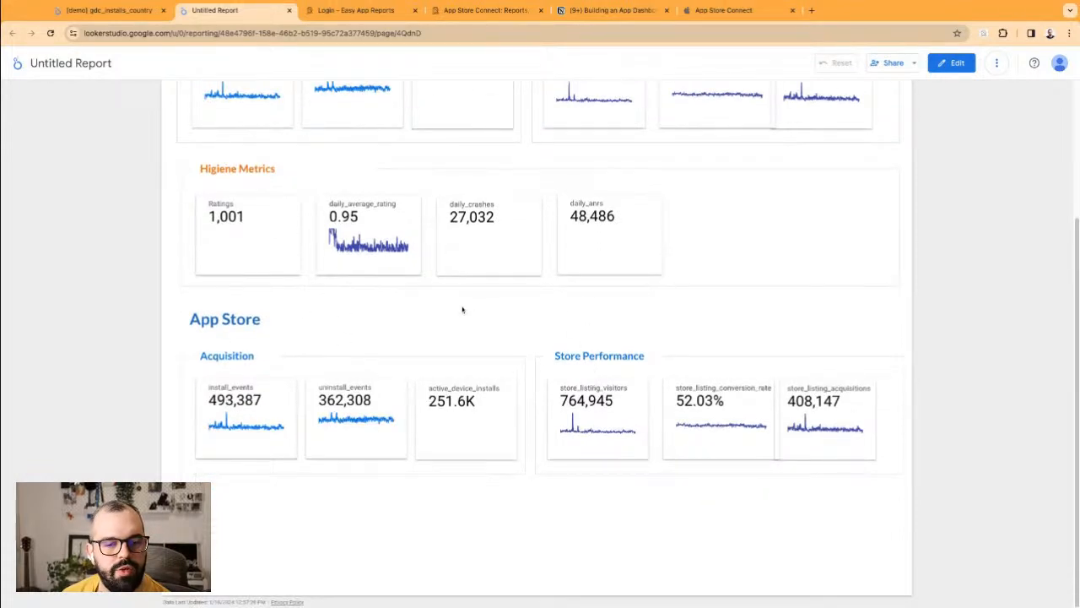
pyautogui.scroll(1, 417, 314)
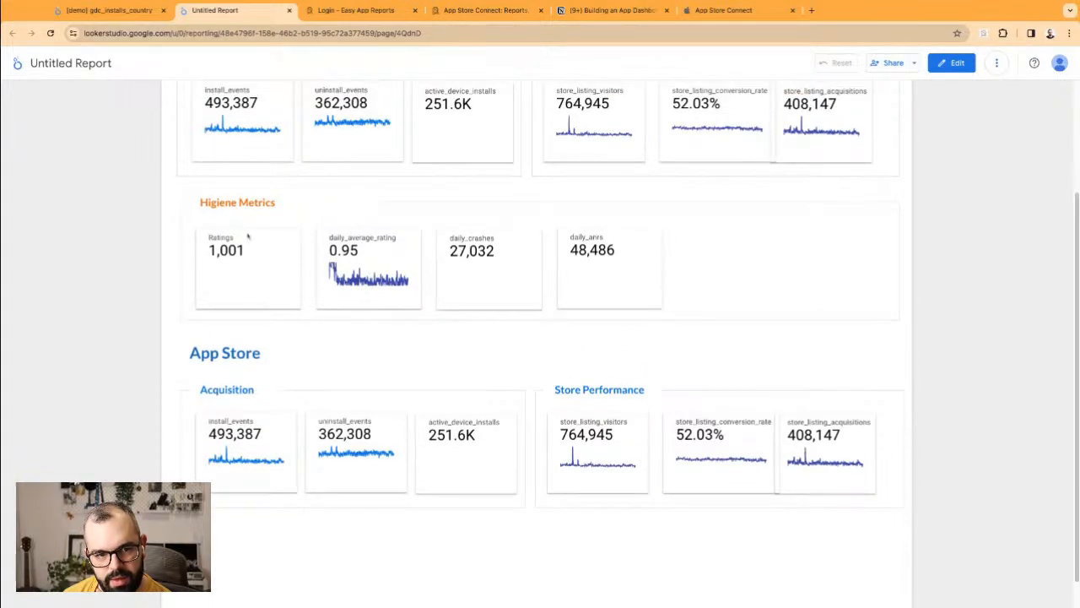
pyautogui.scroll(2, 506, 312)
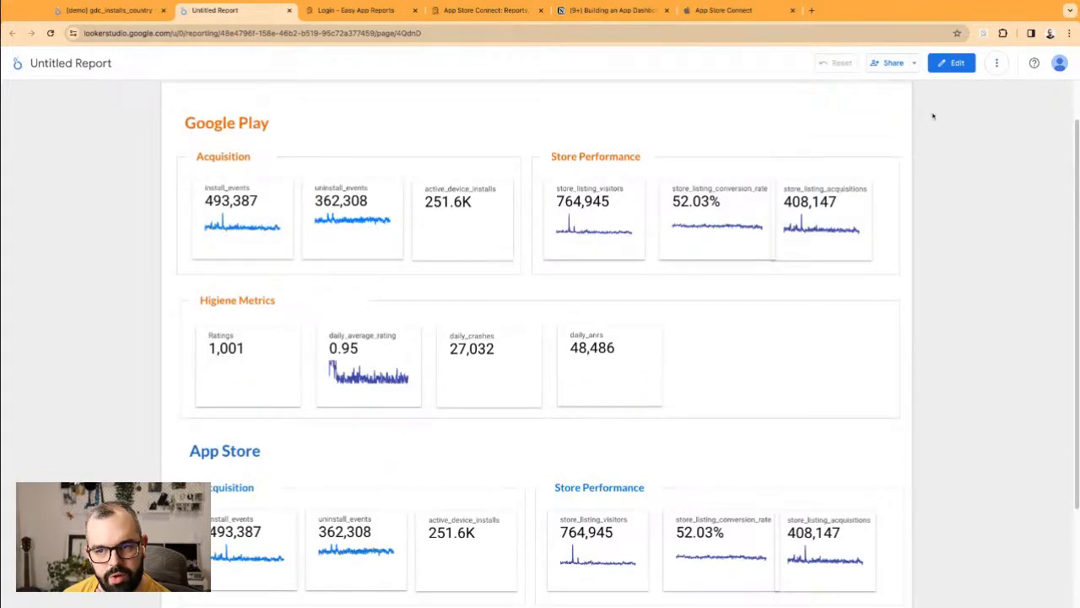
pyautogui.click(951, 64)
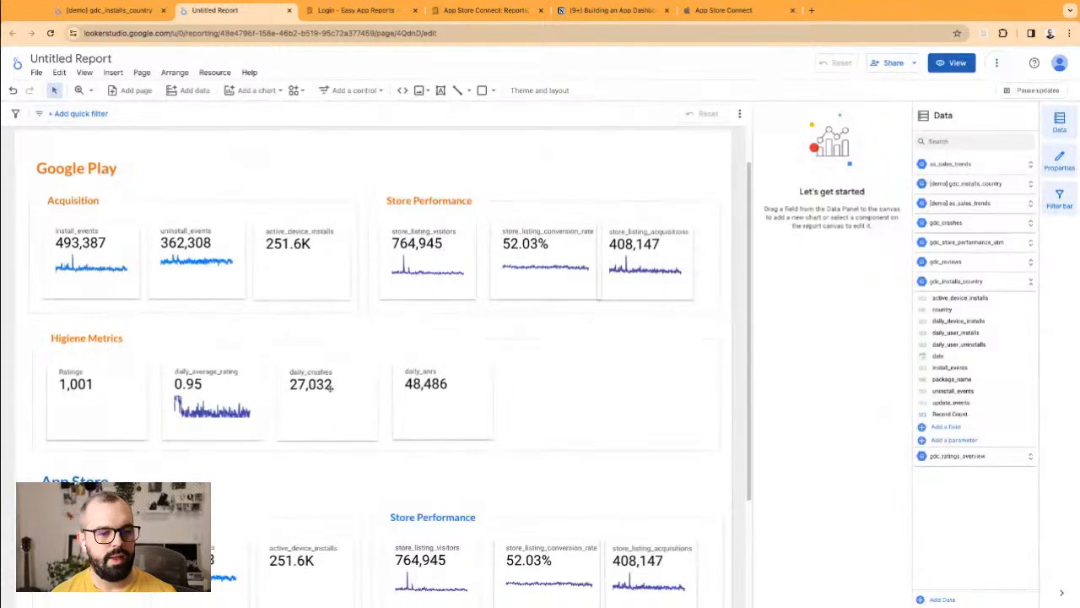
# Step: Send the App Store Store Performance background panel behind its scorecards
pyautogui.scroll(-3, 380, 363)
pyautogui.click(632, 424)
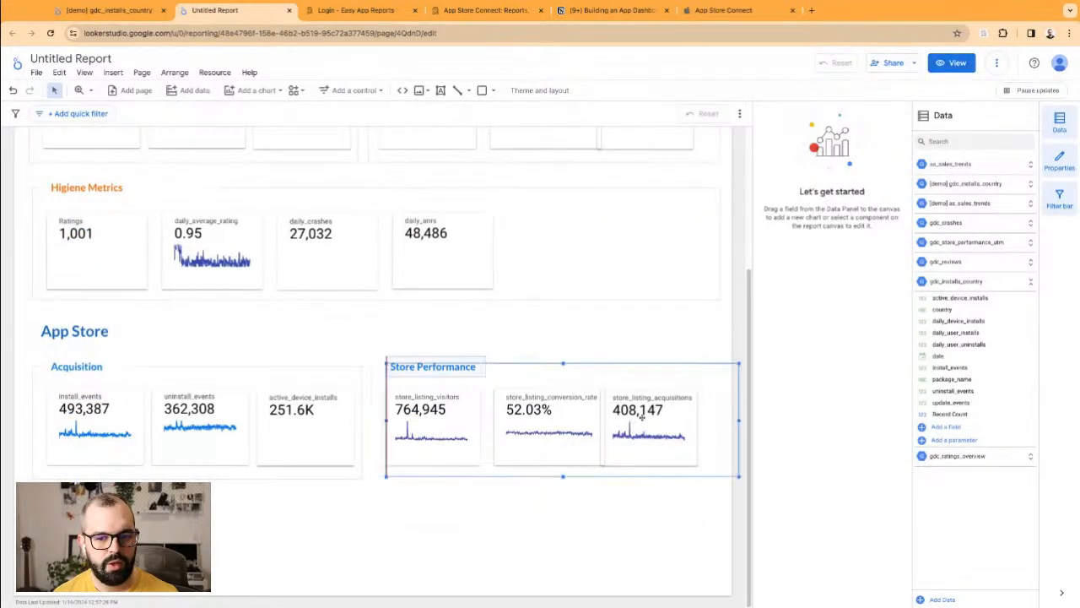
pyautogui.rightClick(650, 384)
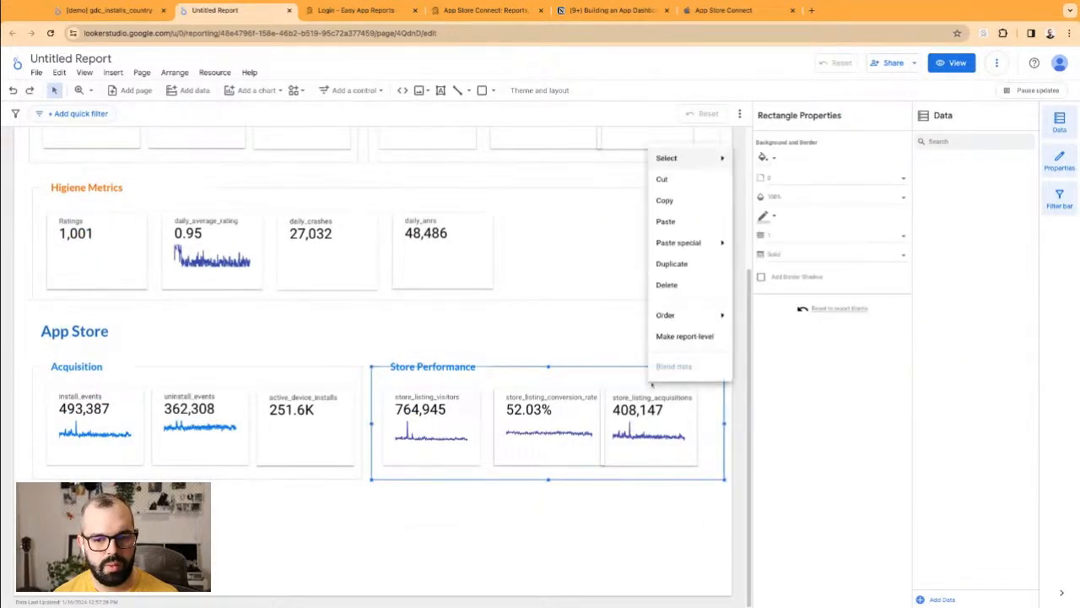
pyautogui.moveTo(684, 322)
pyautogui.click(761, 382)
# Step: Widen the Acquisition title box and nudge the acquisition and conversion-rate scorecards into alignment
pyautogui.click(114, 368)
pyautogui.moveTo(125, 369); pyautogui.dragTo(128, 370)
pyautogui.click(379, 330)
pyautogui.moveTo(639, 409); pyautogui.dragTo(653, 408)
pyautogui.moveTo(569, 398); pyautogui.dragTo(566, 398)
pyautogui.click(567, 344)
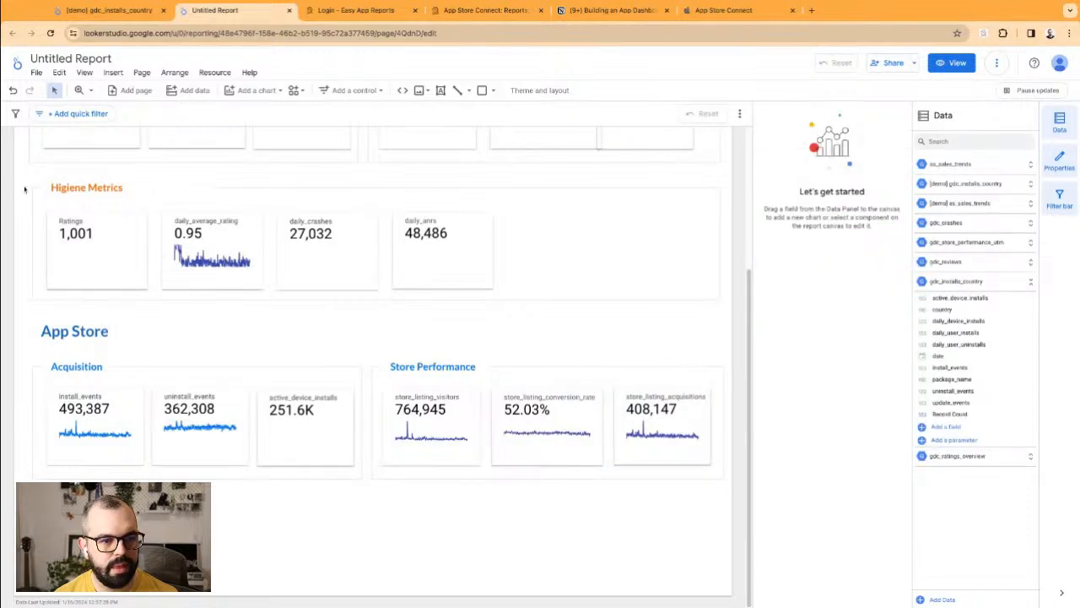
# Step: Duplicate the Higiene Metrics section and place the copy below the App Store section
pyautogui.moveTo(24, 188); pyautogui.dragTo(342, 294)
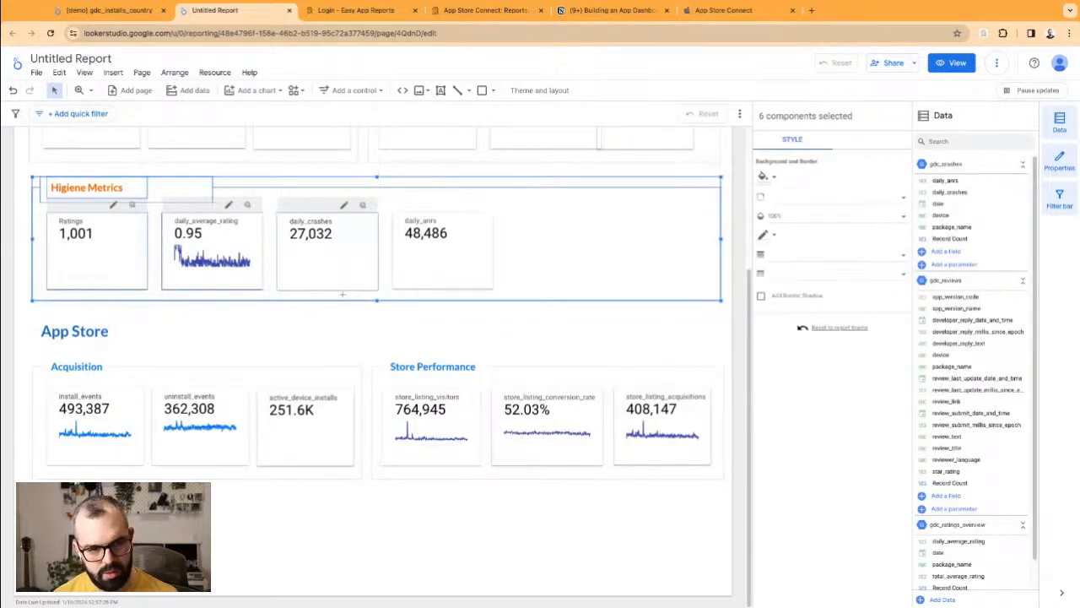
pyautogui.press('super+v')
pyautogui.moveTo(175, 192); pyautogui.dragTo(168, 496)
pyautogui.click(245, 326)
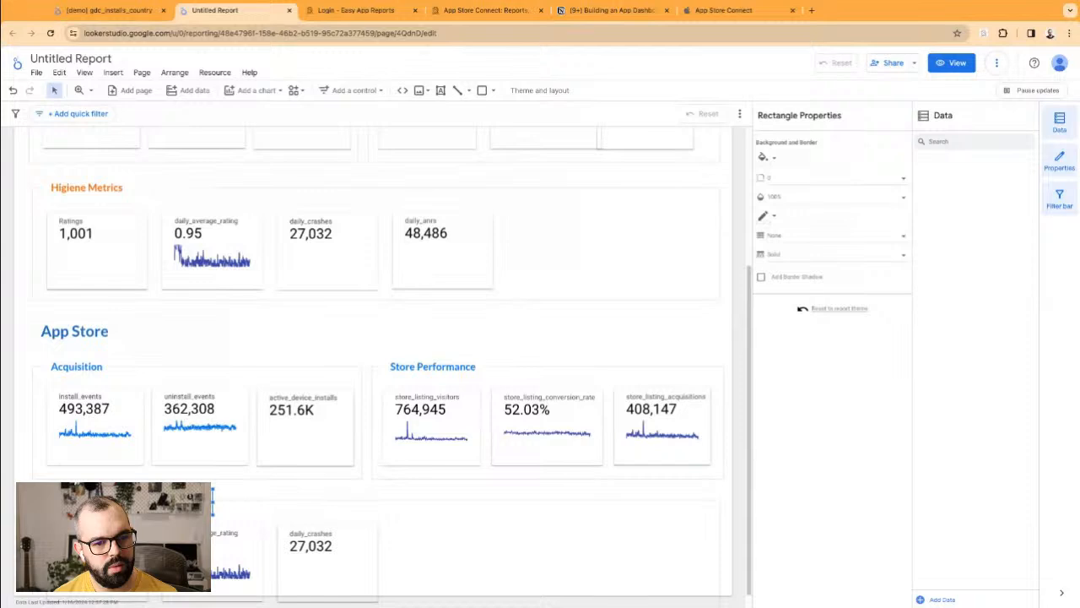
pyautogui.scroll(-1, 373, 372)
# Step: Make the copied Higiene Metrics heading blue
pyautogui.click(103, 482)
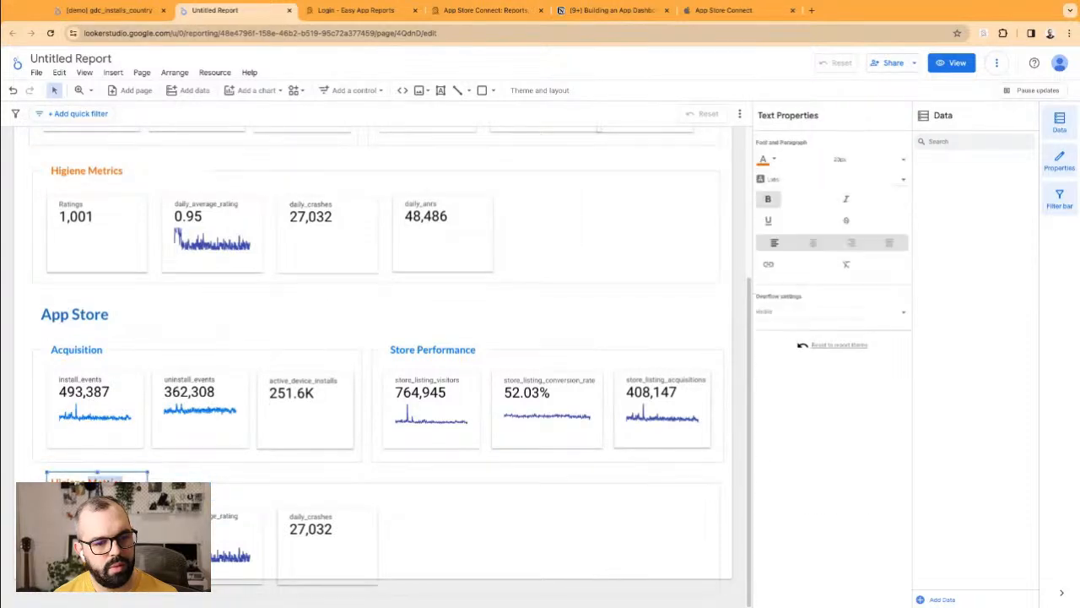
pyautogui.click(766, 160)
pyautogui.click(827, 303)
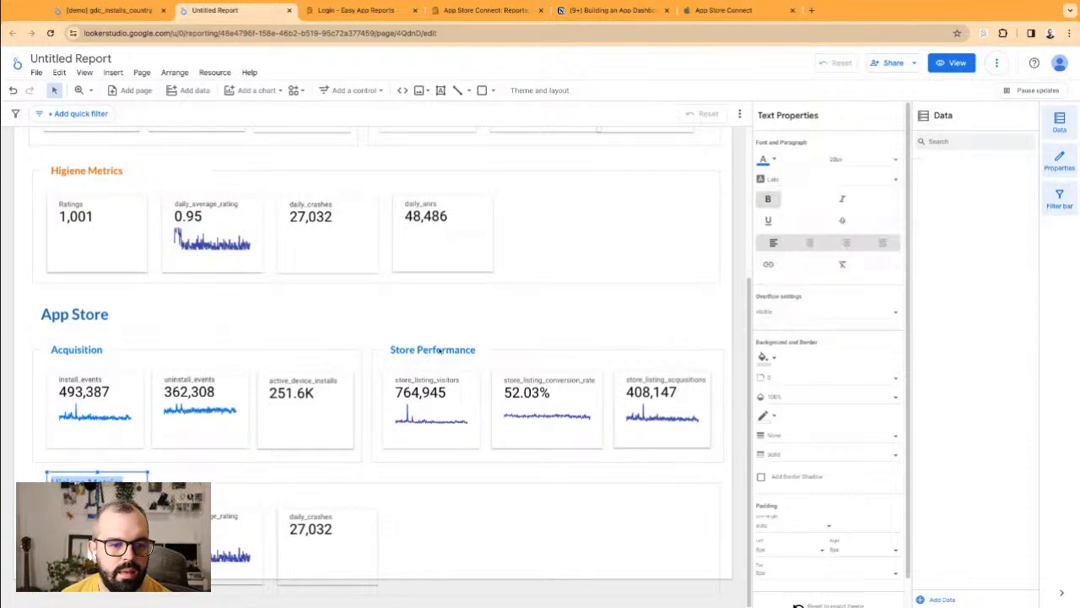
pyautogui.click(372, 335)
# Step: Send the copied section's background rectangle behind its scorecards with Order > Send to back
pyautogui.click(356, 563)
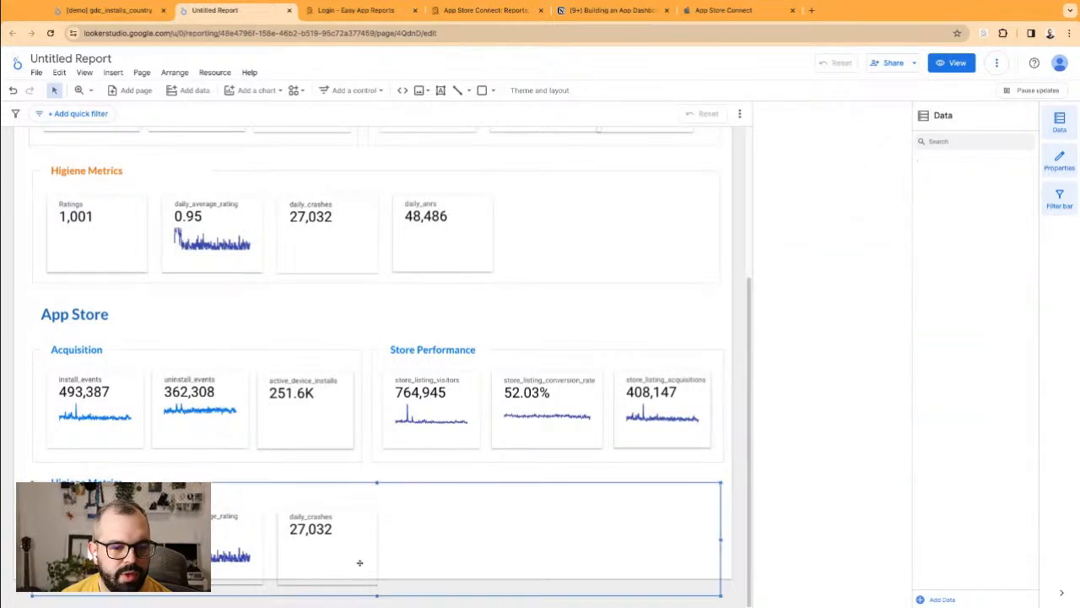
pyautogui.rightClick(413, 496)
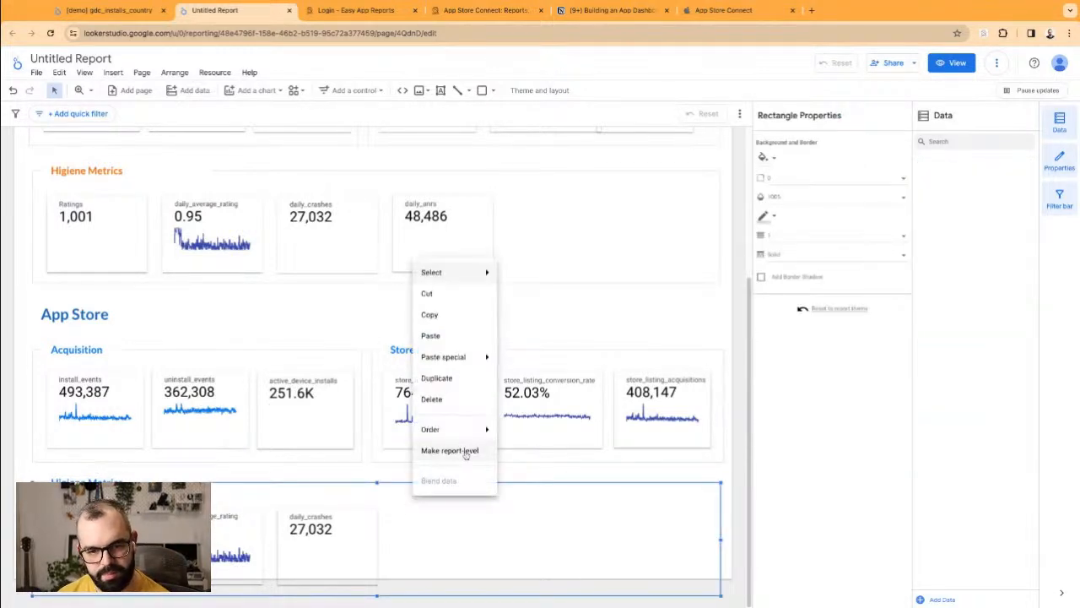
pyautogui.moveTo(461, 429)
pyautogui.click(523, 498)
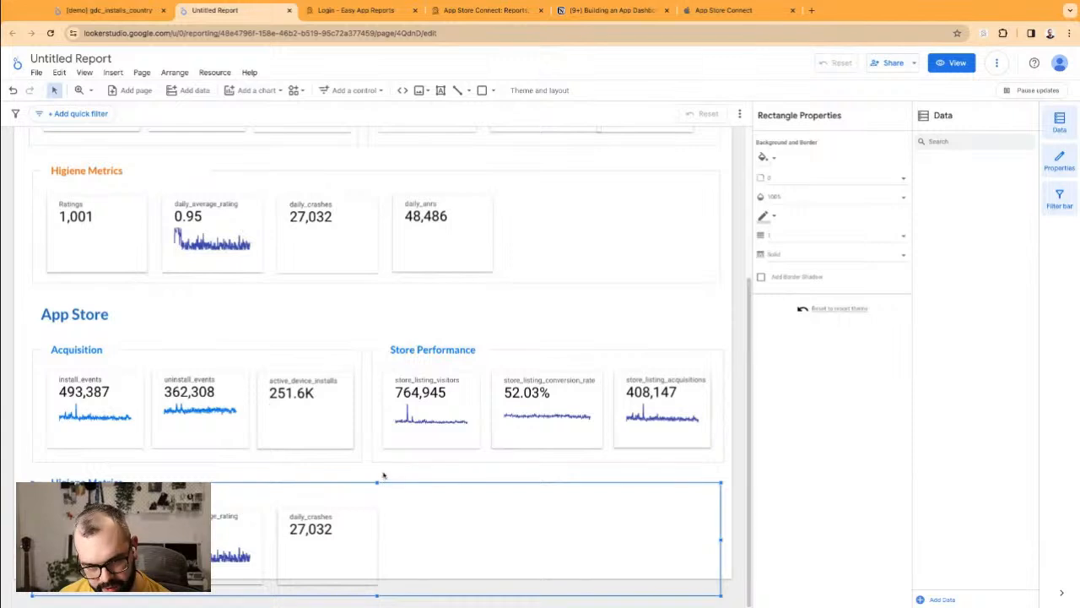
pyautogui.click(350, 531)
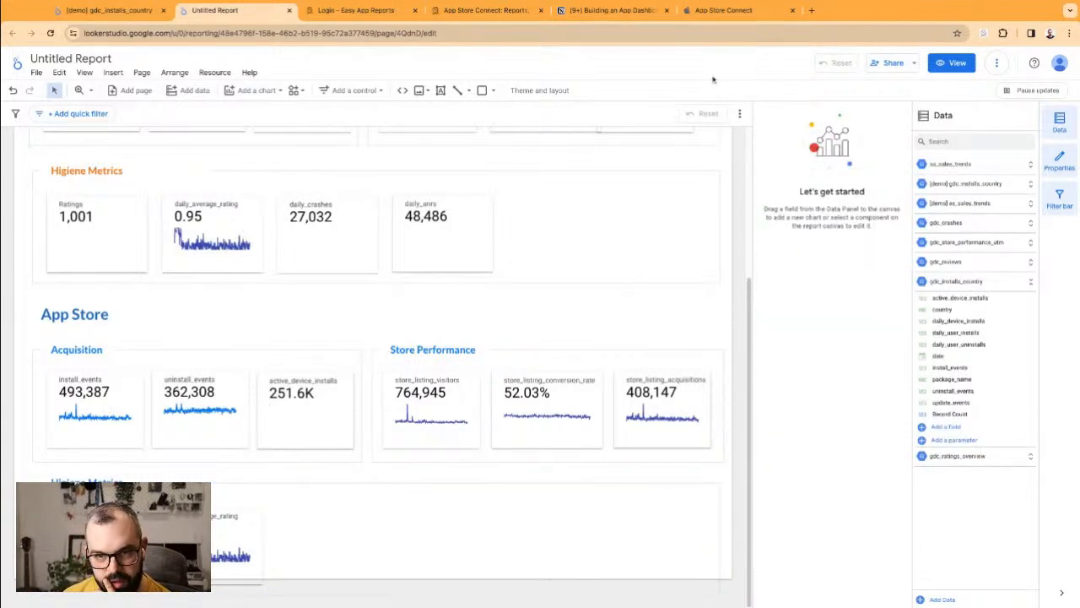
# Step: Review the Layout settings in Theme and layout and the date range control's properties
pyautogui.click(540, 91)
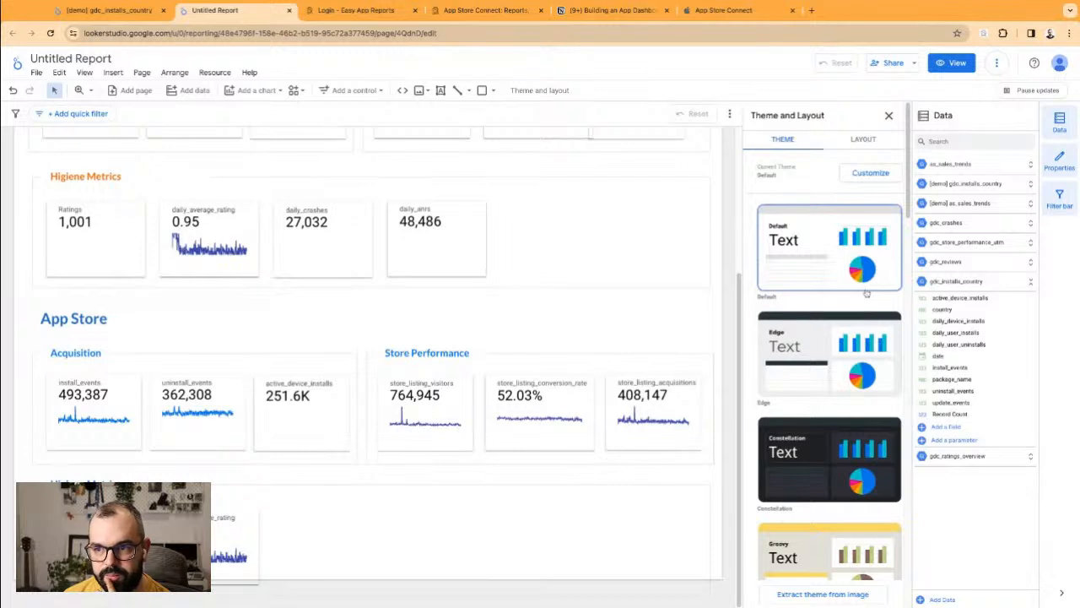
pyautogui.click(862, 142)
pyautogui.scroll(-1, 852, 254)
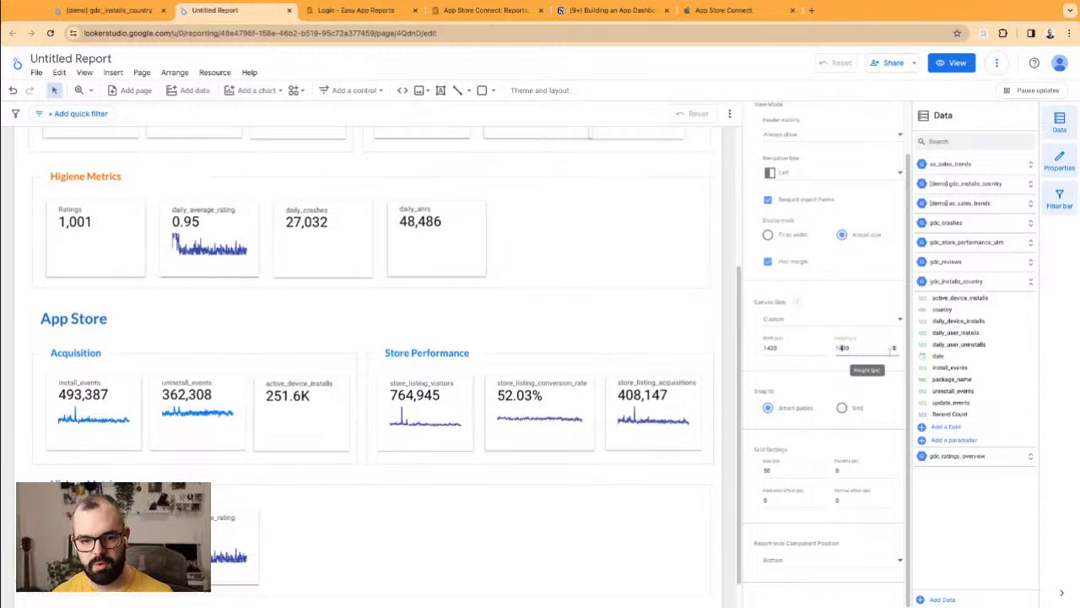
pyautogui.click(596, 341)
pyautogui.scroll(5, 596, 341)
pyautogui.scroll(1, 234, 238)
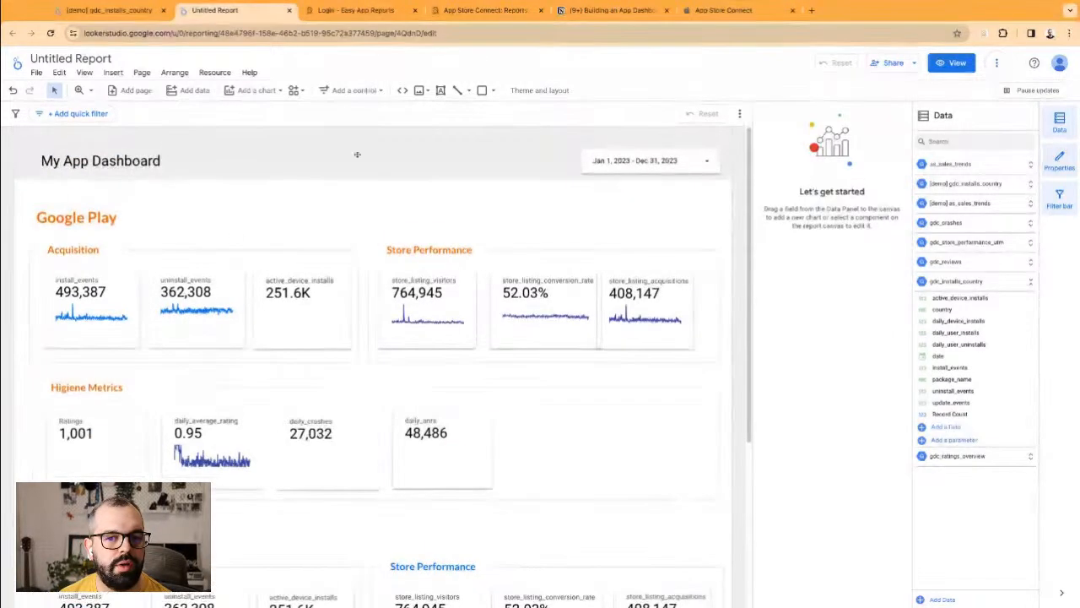
pyautogui.click(613, 152)
pyautogui.click(547, 192)
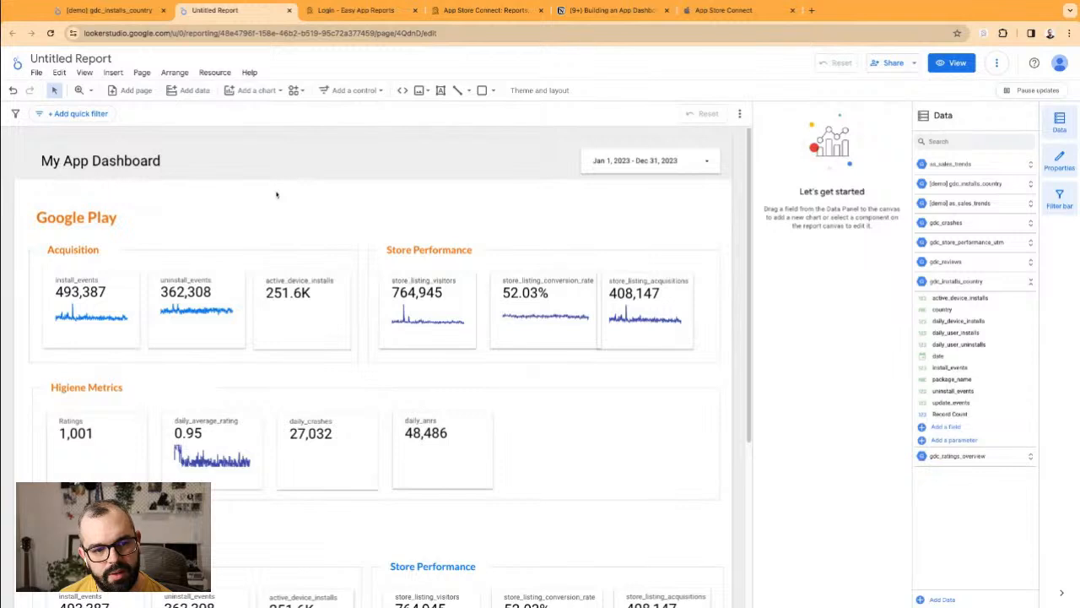
# Step: Select every App Store section component and nudge the block one step lower
pyautogui.click(413, 501)
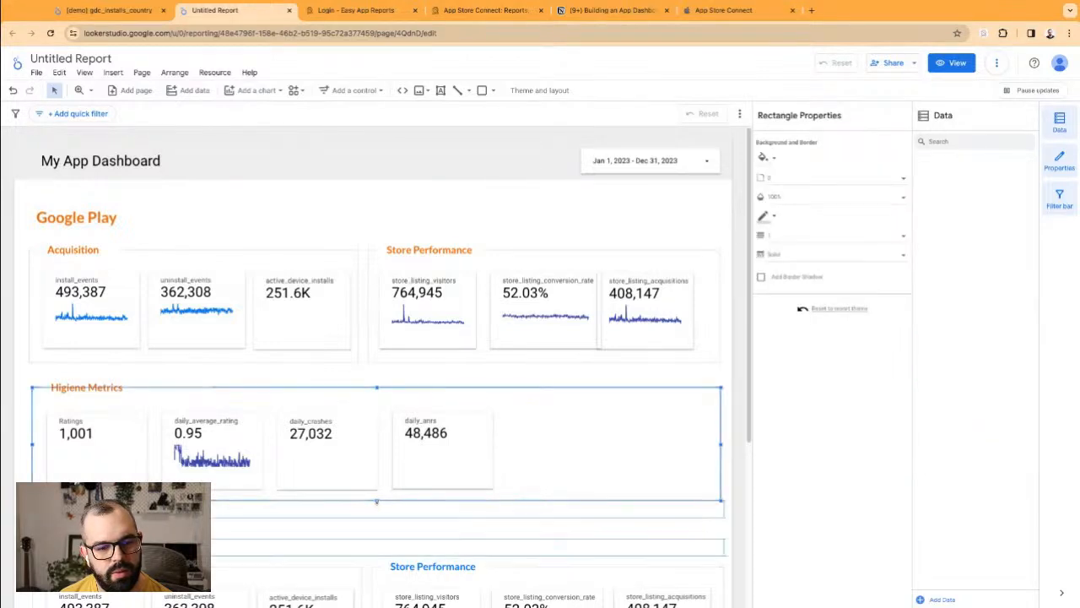
pyautogui.click(419, 221)
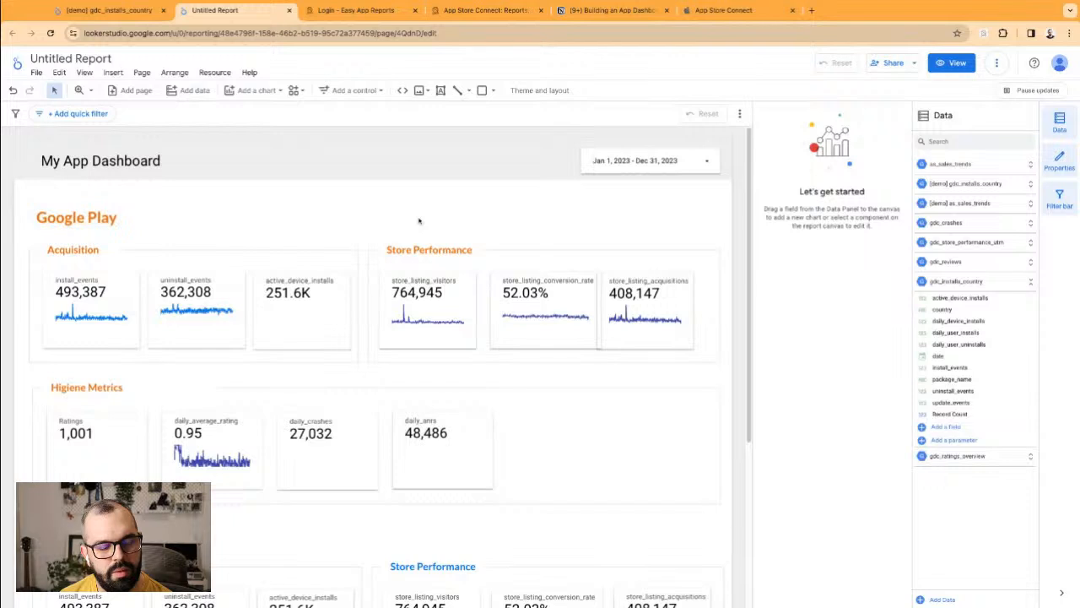
pyautogui.scroll(-2, 346, 400)
pyautogui.scroll(-2, 75, 404)
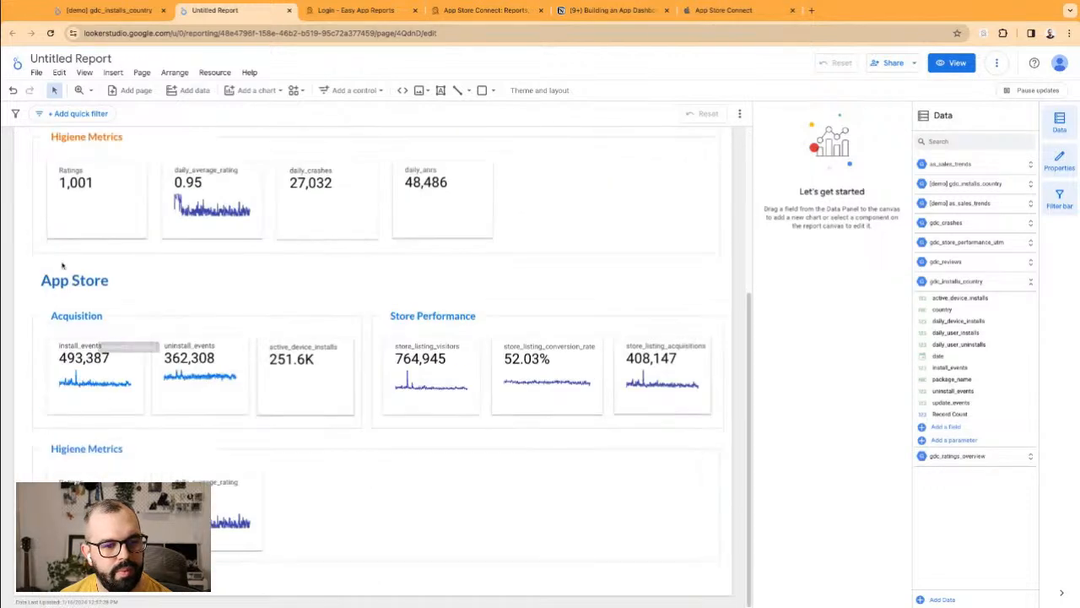
pyautogui.click(71, 272)
pyautogui.click(152, 289)
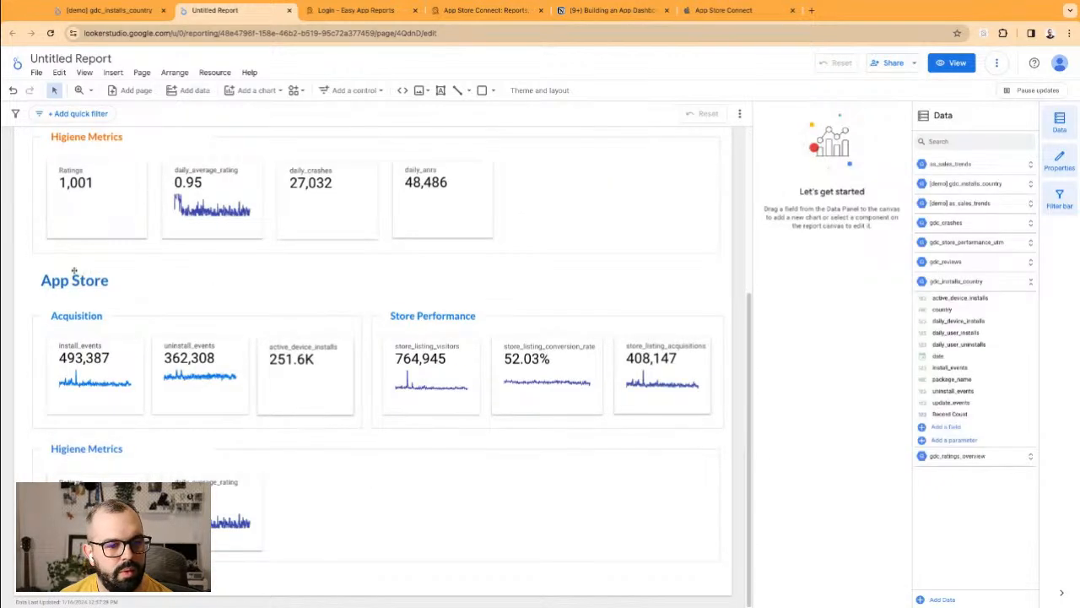
pyautogui.moveTo(40, 265); pyautogui.dragTo(564, 569)
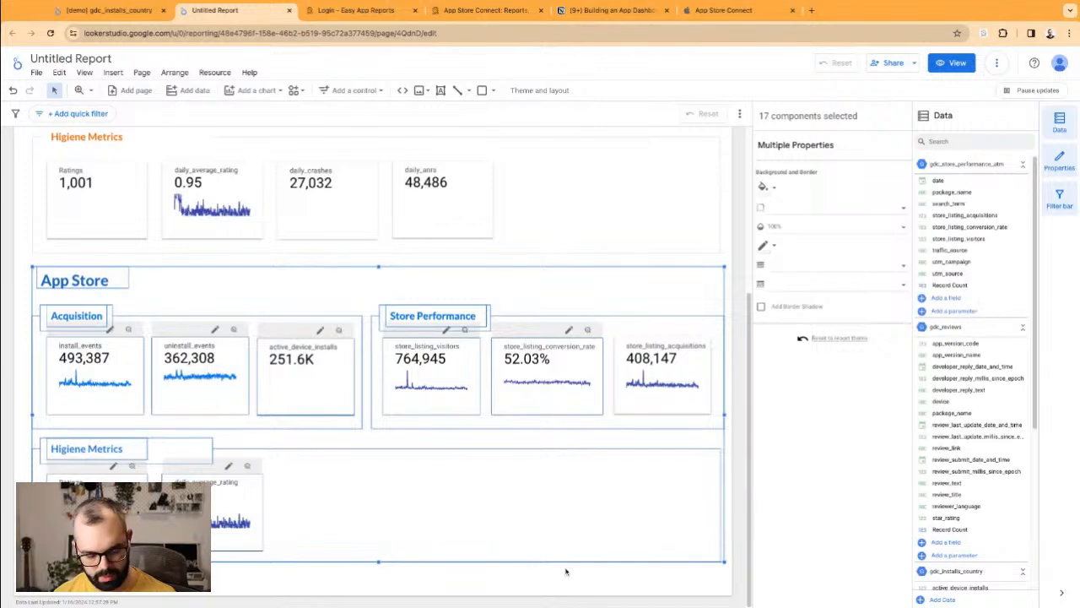
pyautogui.press('Down')
pyautogui.press('Down')
pyautogui.press('super+z')
pyautogui.press('Down')
pyautogui.press('Down')
pyautogui.press('Down')
pyautogui.press('Down')
pyautogui.press('Down')
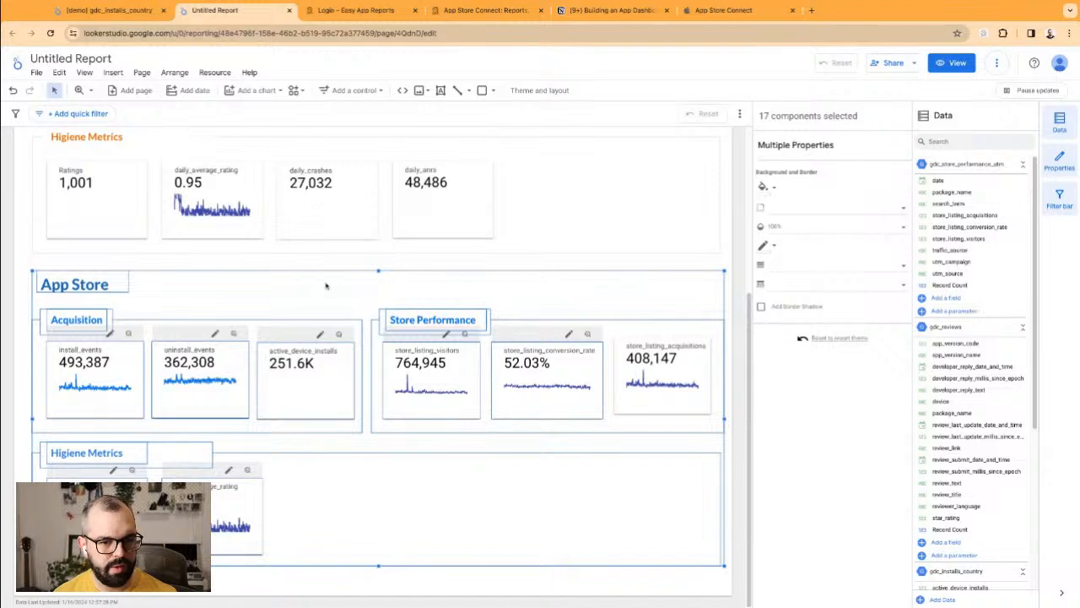
pyautogui.press('Escape')
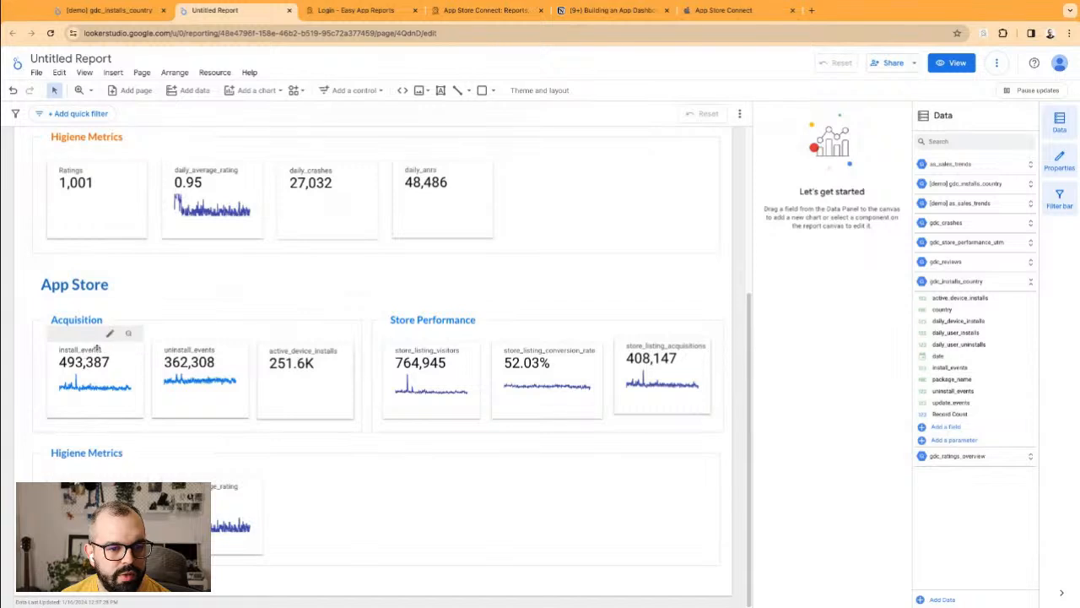
# Step: Switch the install_events scorecard's data source to as_sales_trends
pyautogui.click(98, 351)
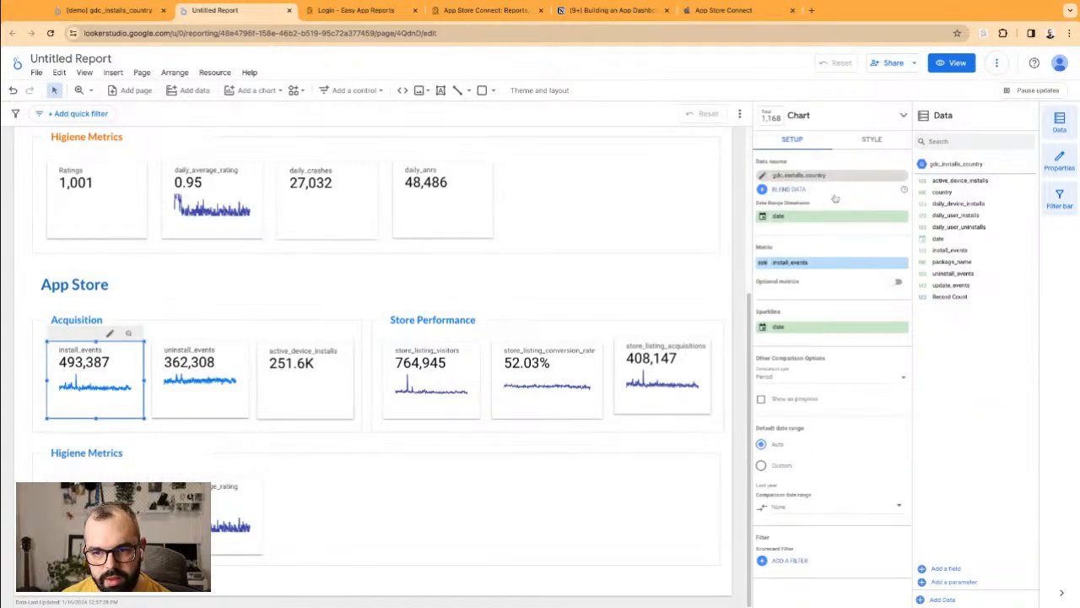
pyautogui.click(902, 176)
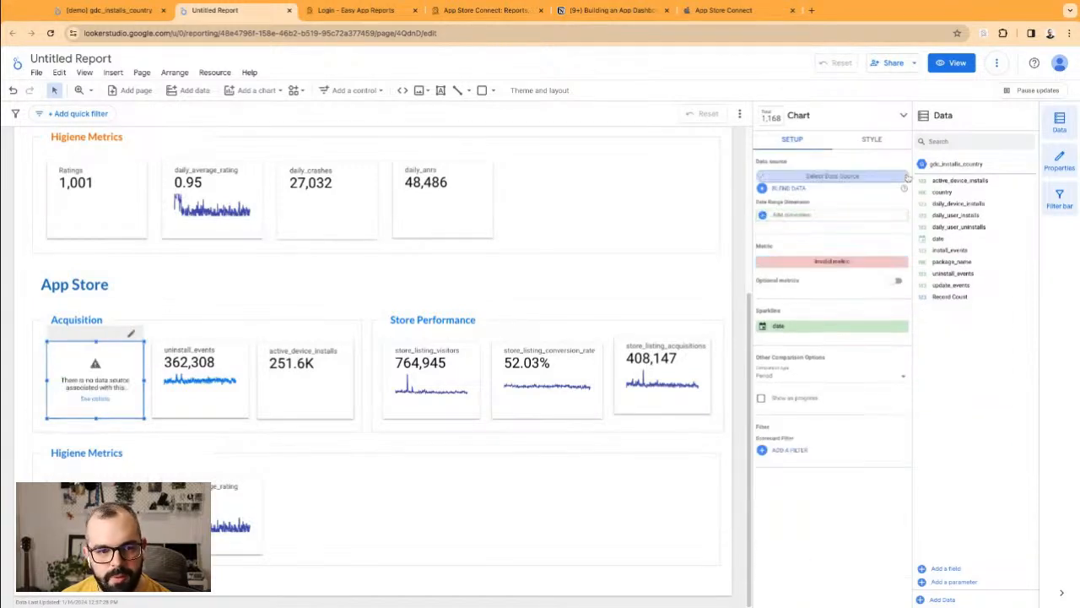
pyautogui.click(810, 179)
pyautogui.click(855, 213)
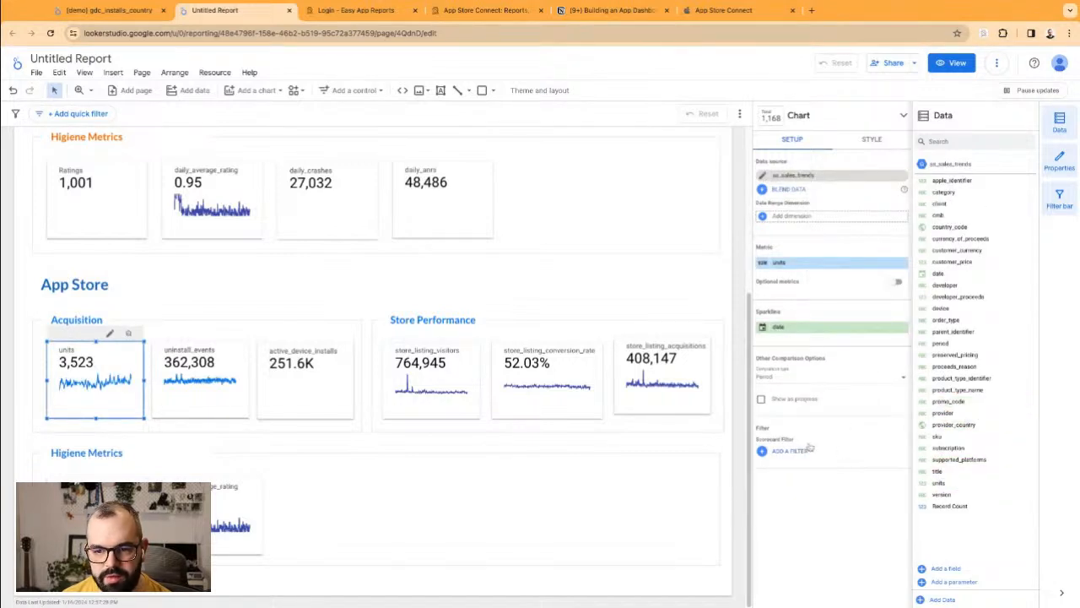
# Step: Add the A - Only Installs filter and rename the units metric to App Installs
pyautogui.click(803, 452)
pyautogui.click(784, 145)
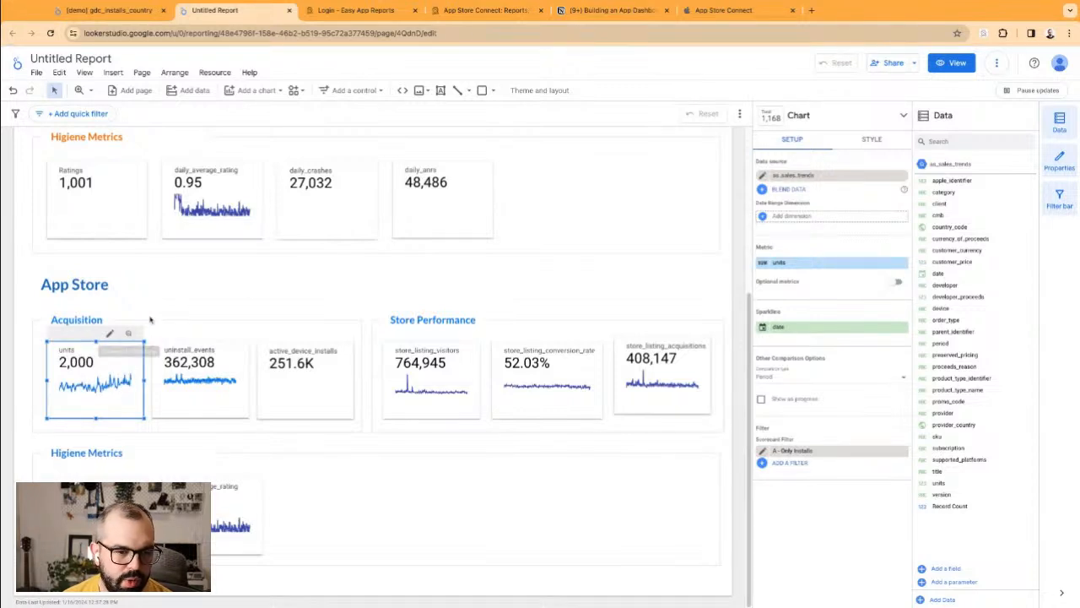
pyautogui.click(757, 263)
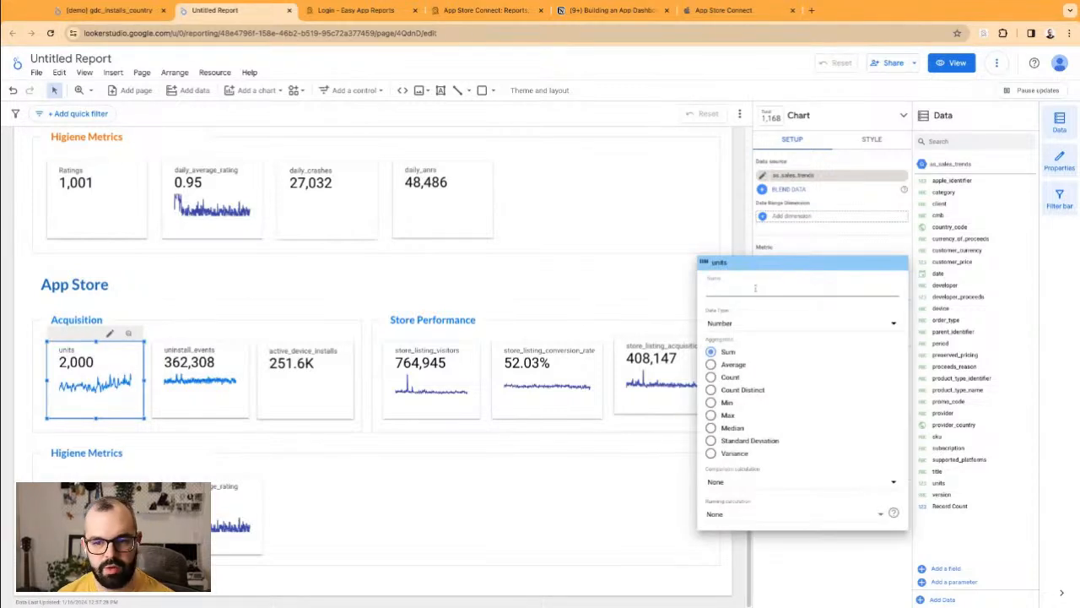
pyautogui.write('App Installs')
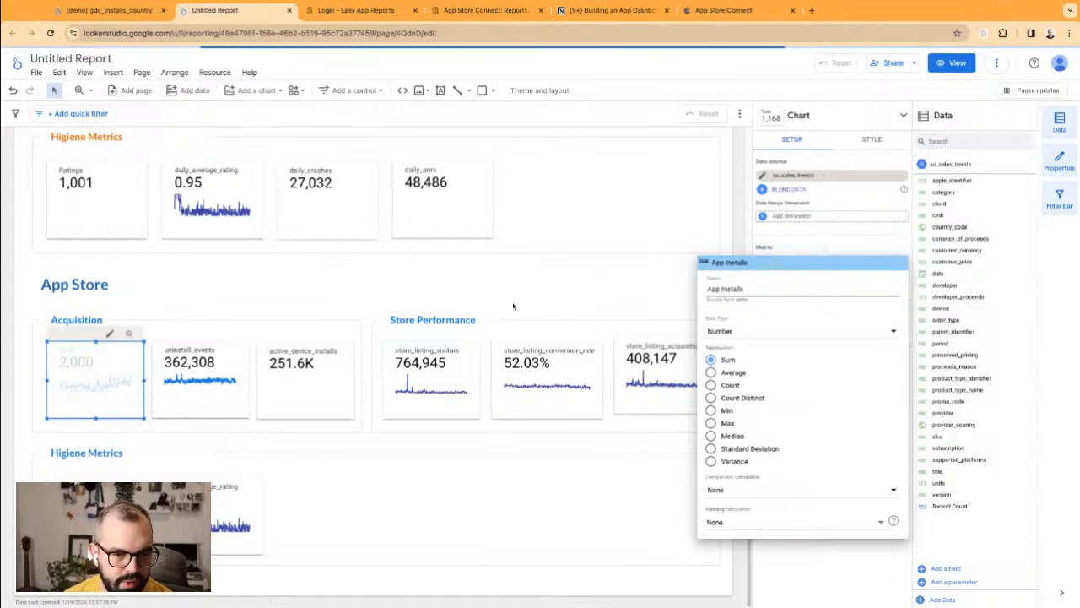
pyautogui.press('Return')
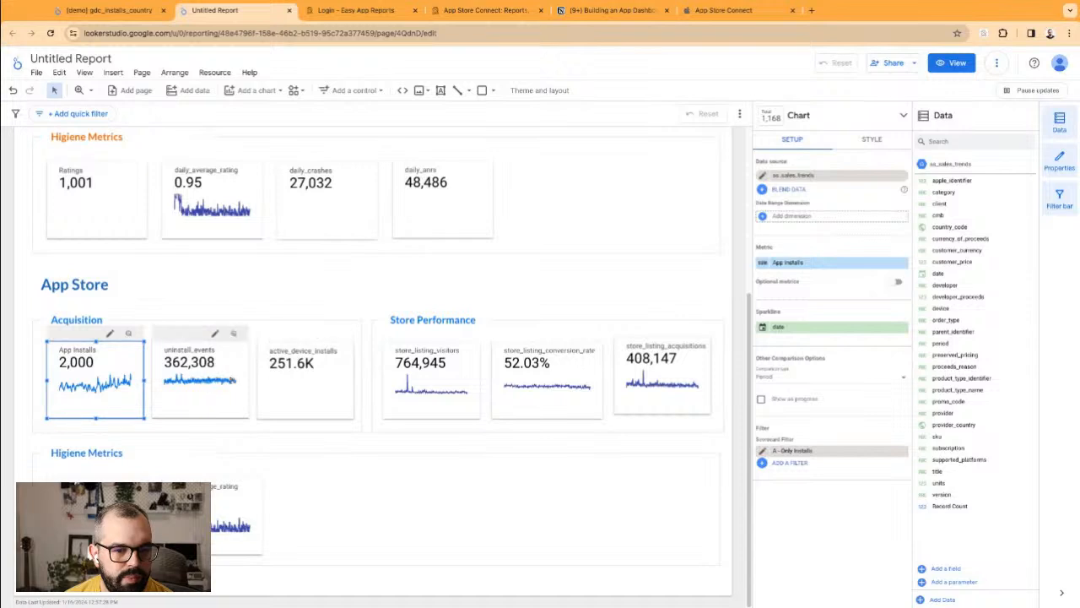
# Step: Select the uninstall_events and active_device_installs scorecards to inspect them
pyautogui.click(204, 393)
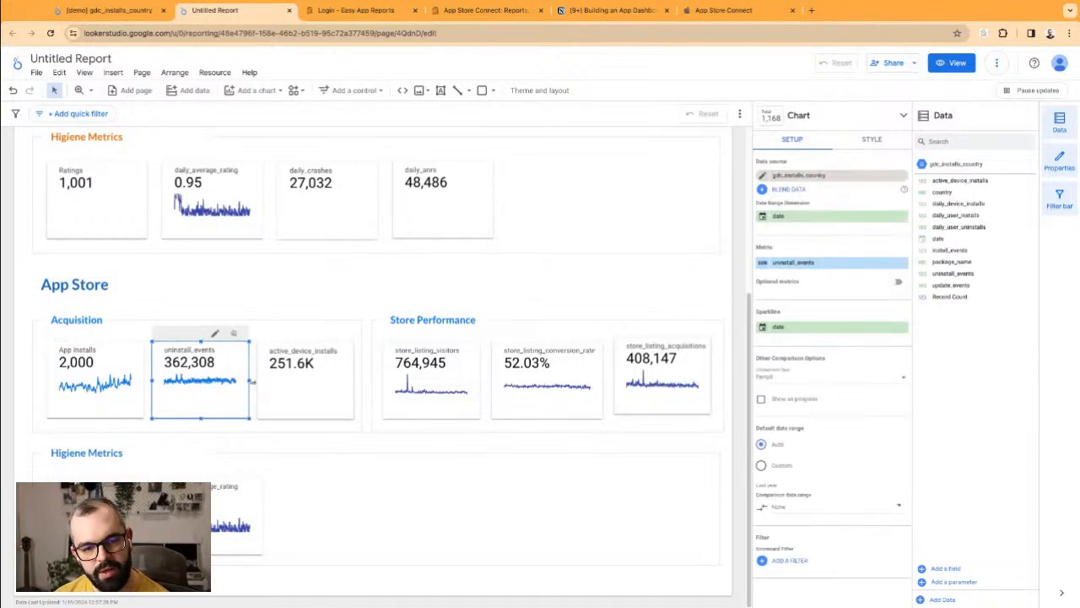
pyautogui.click(303, 380)
pyautogui.click(280, 282)
pyautogui.click(266, 384)
pyautogui.click(202, 380)
pyautogui.click(275, 270)
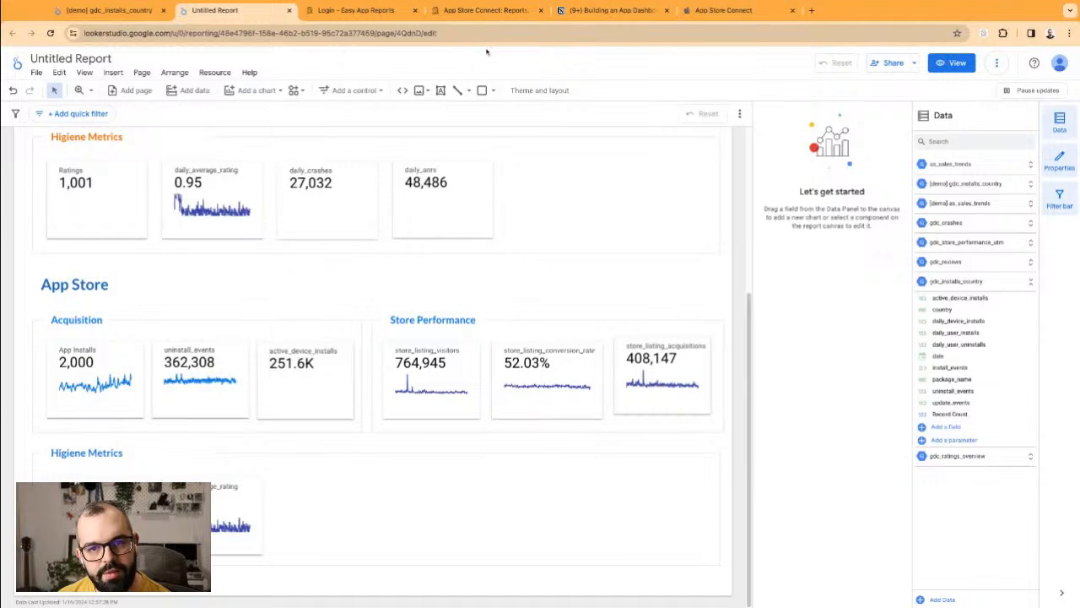
# Step: Sign in to App Store Connect with the account e-mail and password
pyautogui.click(724, 11)
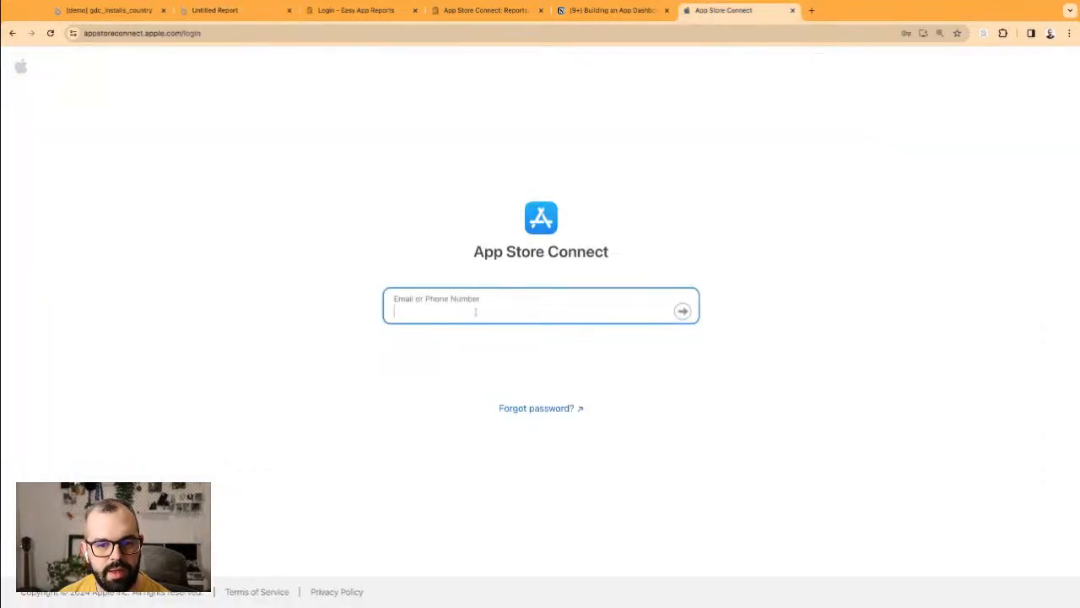
pyautogui.click(686, 313)
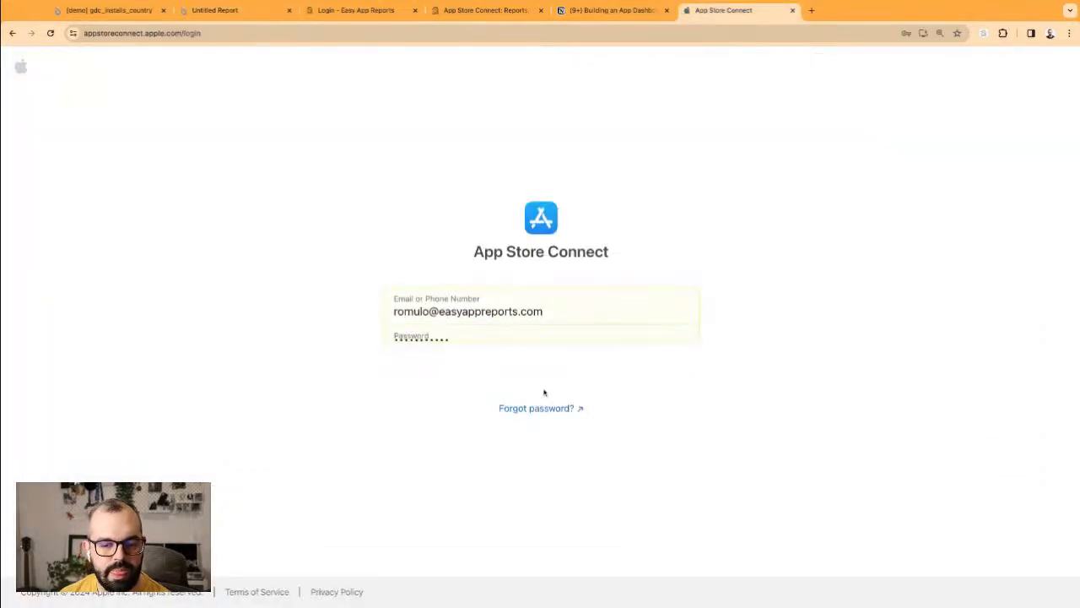
pyautogui.click(682, 349)
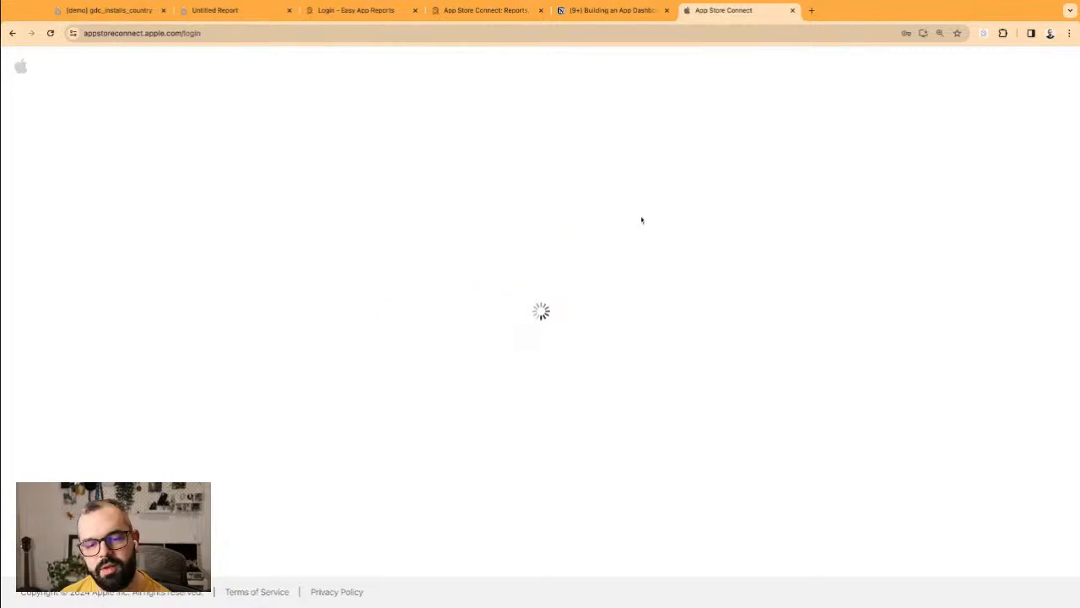
# Step: View the Charging Animation app's App Analytics overview, then return to the Looker Studio report
pyautogui.click(435, 183)
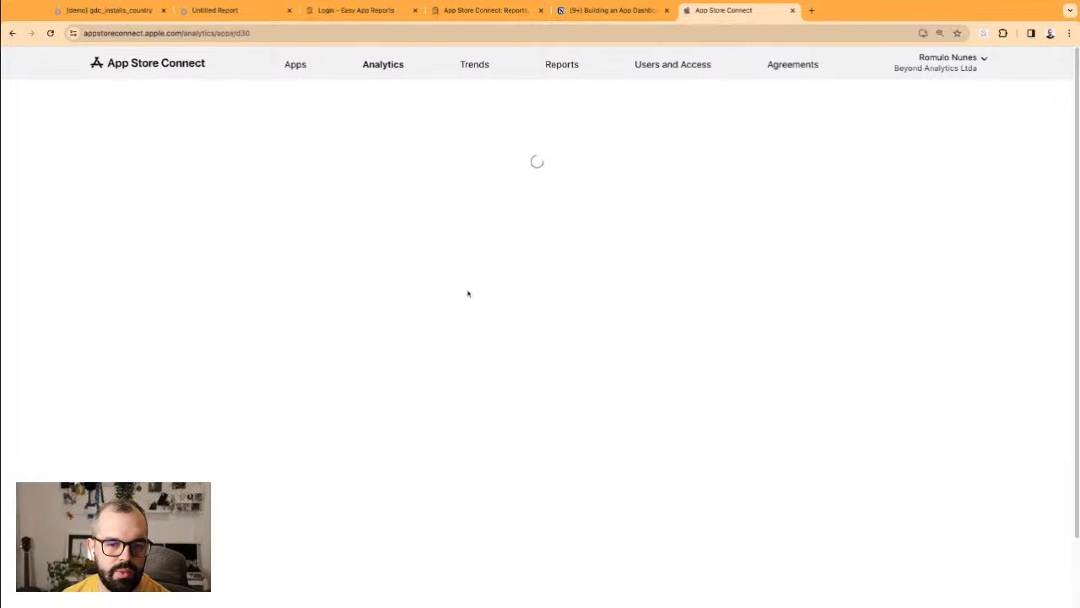
pyautogui.click(178, 233)
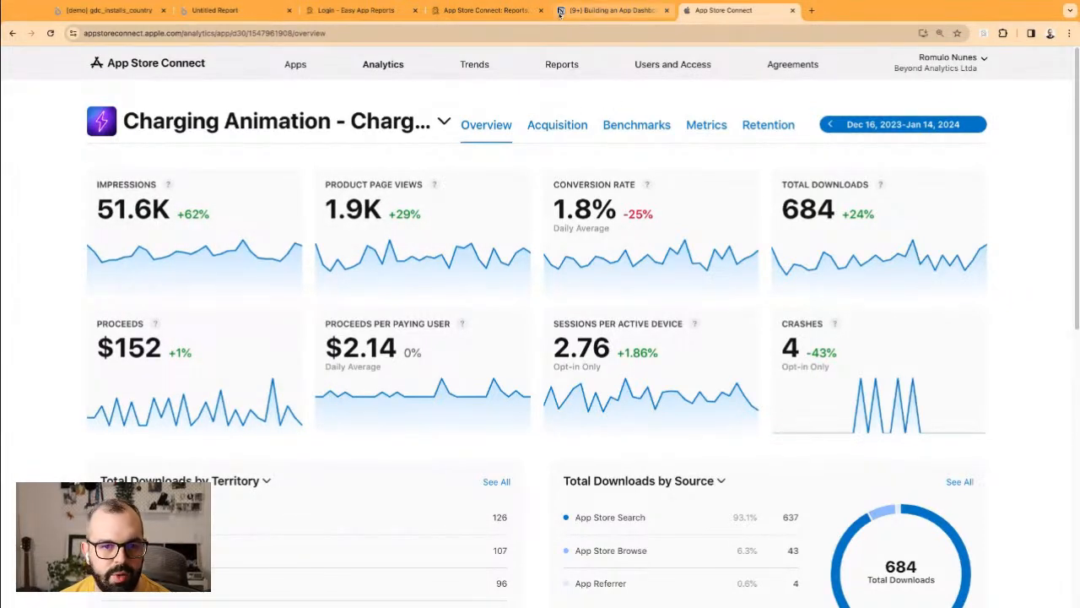
pyautogui.click(227, 10)
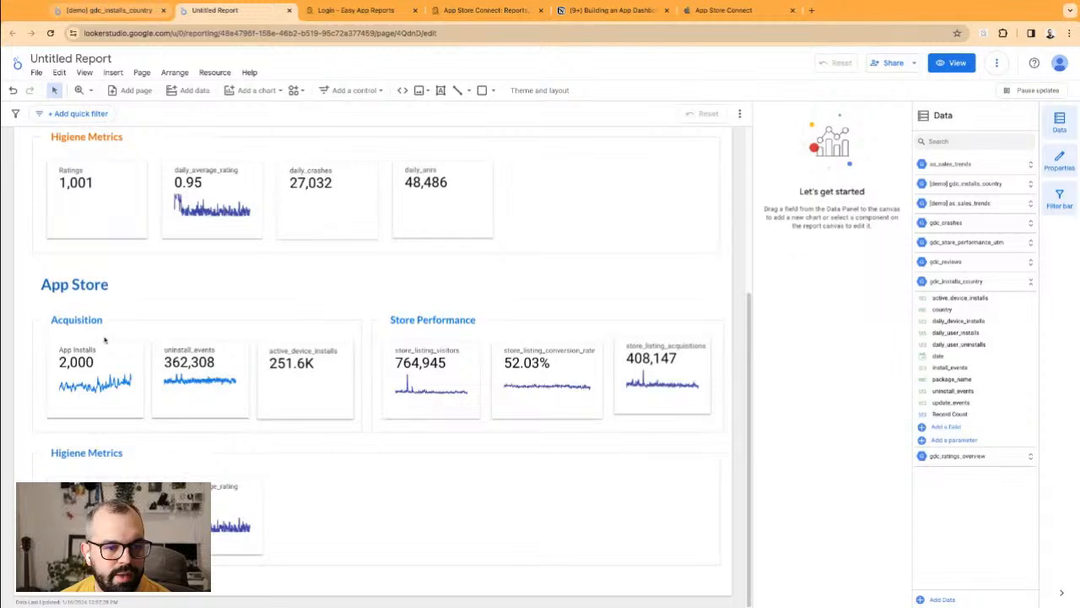
# Step: Switch the uninstall_events scorecard to aas_analytics_overview and move it into the lower Higiene Metrics section
pyautogui.click(214, 365)
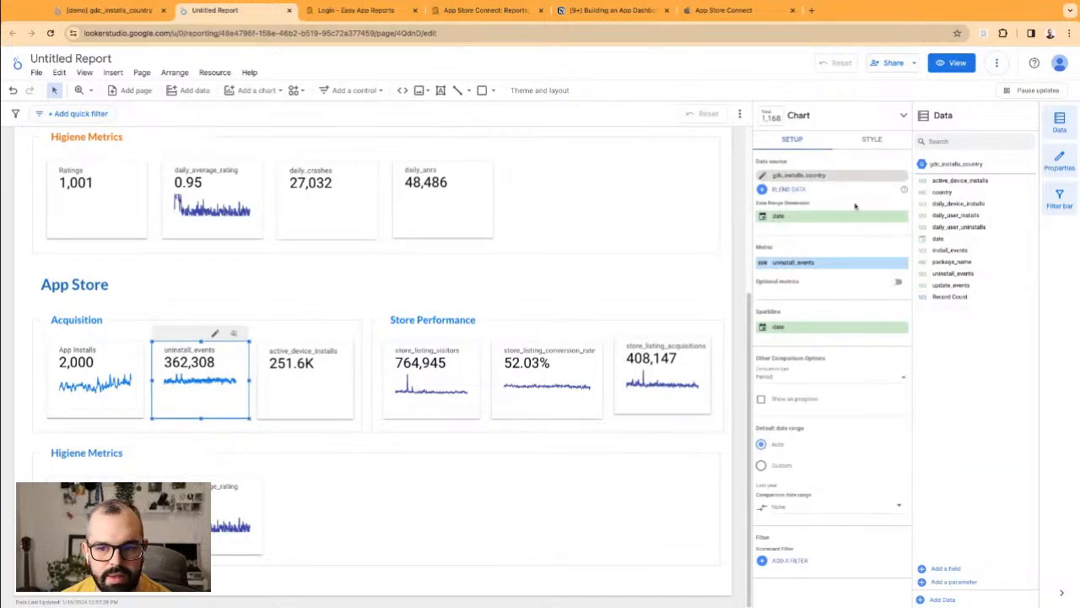
pyautogui.click(902, 176)
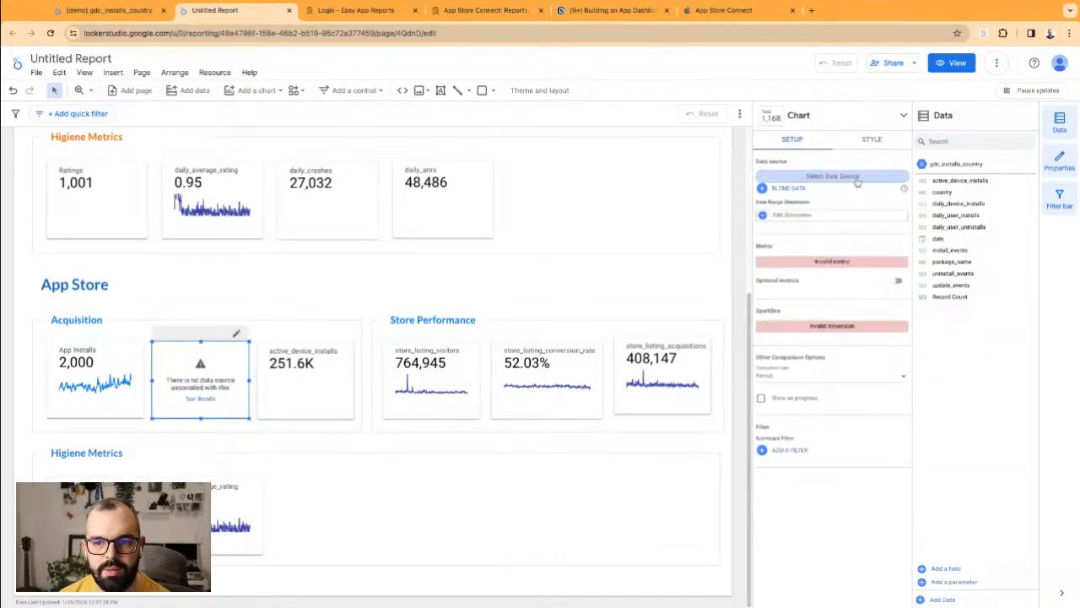
pyautogui.write('anal')
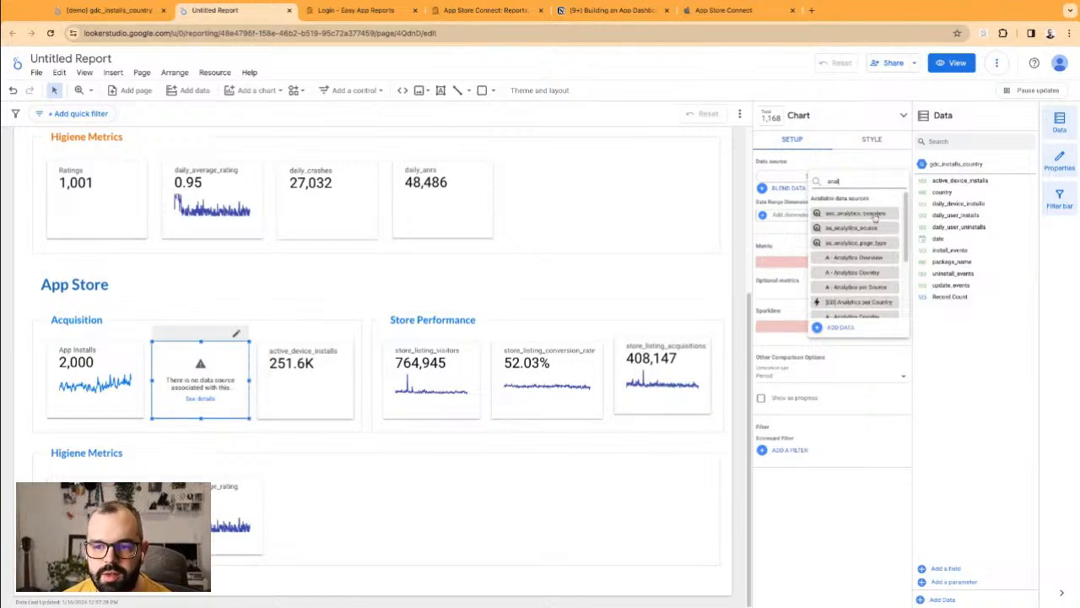
pyautogui.click(876, 216)
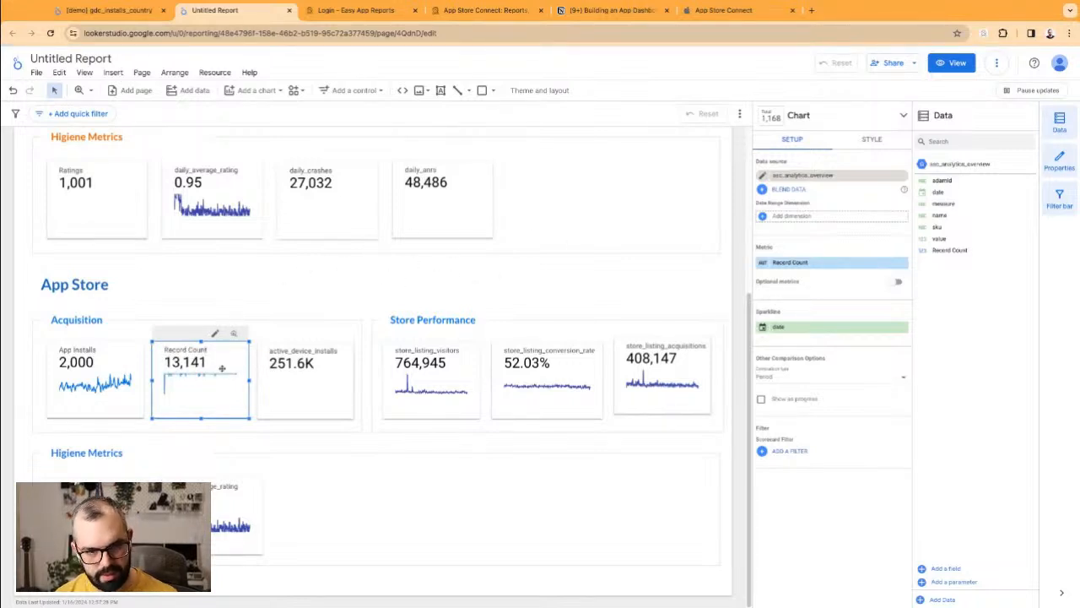
pyautogui.moveTo(222, 368); pyautogui.dragTo(621, 504)
# Step: Convert the chart to a taller table with measure as dimension and value as metric, without date
pyautogui.click(823, 117)
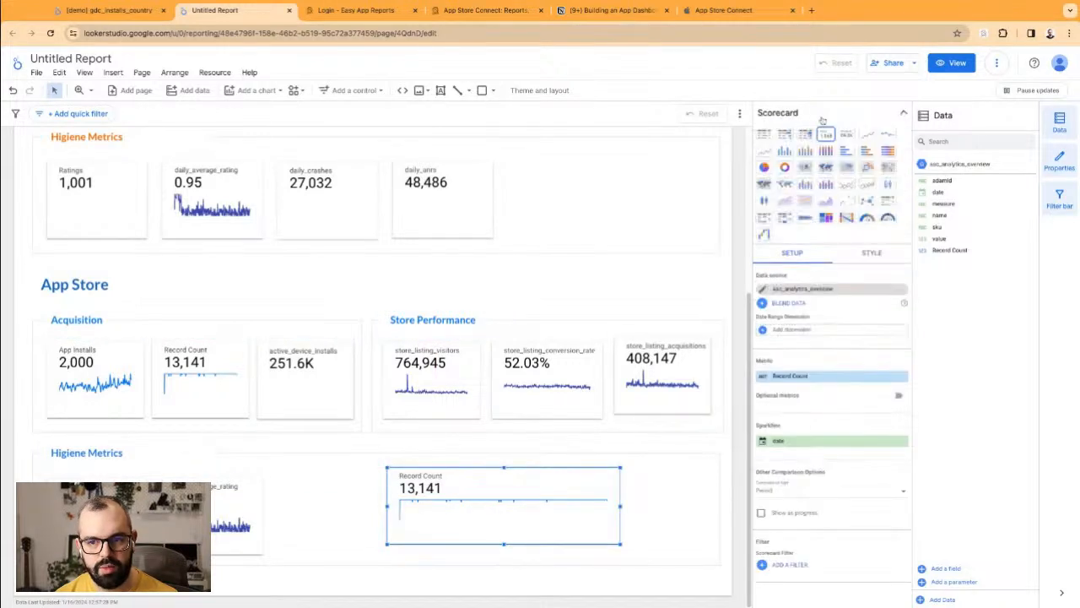
pyautogui.click(766, 137)
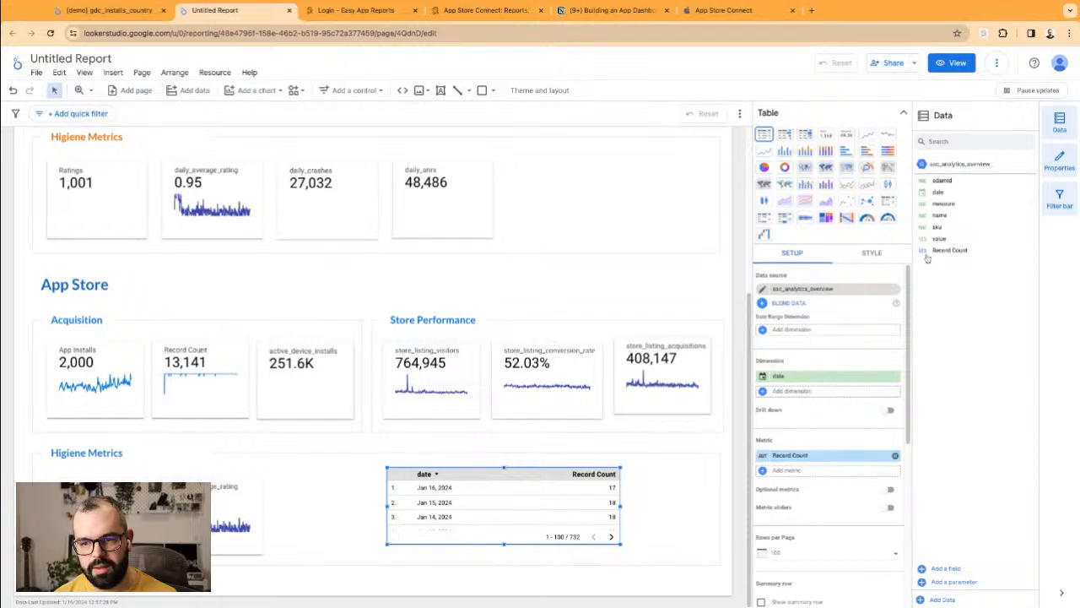
pyautogui.moveTo(946, 240); pyautogui.dragTo(815, 469)
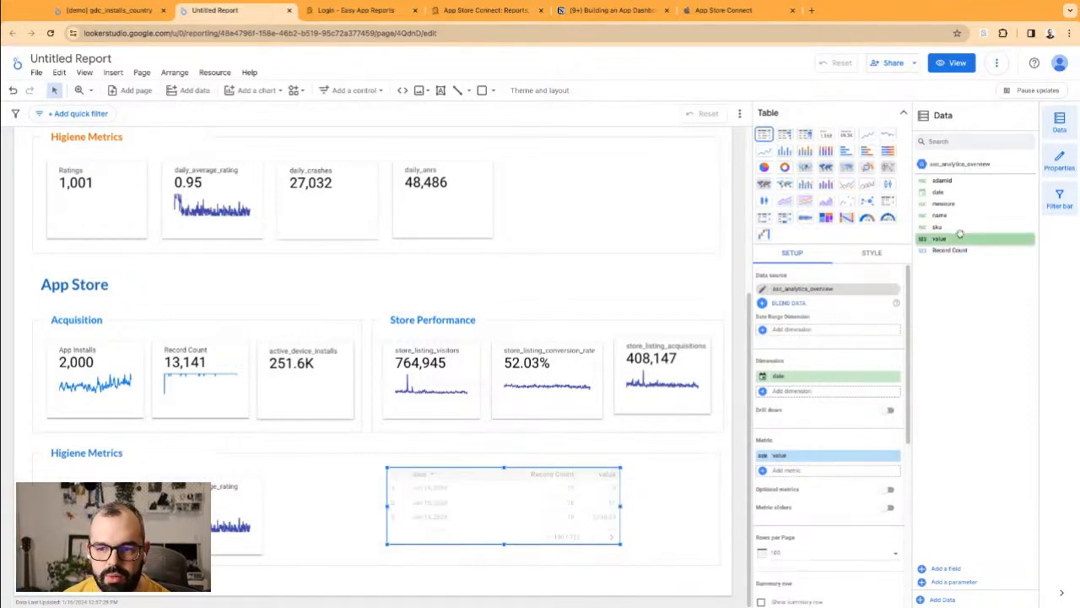
pyautogui.moveTo(944, 203); pyautogui.dragTo(834, 394)
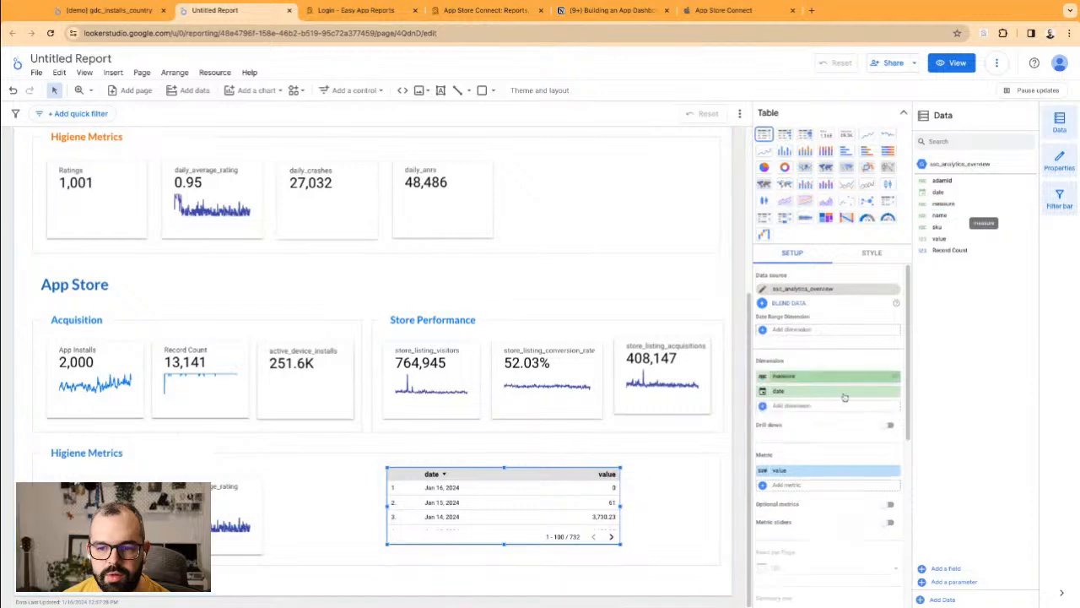
pyautogui.click(895, 392)
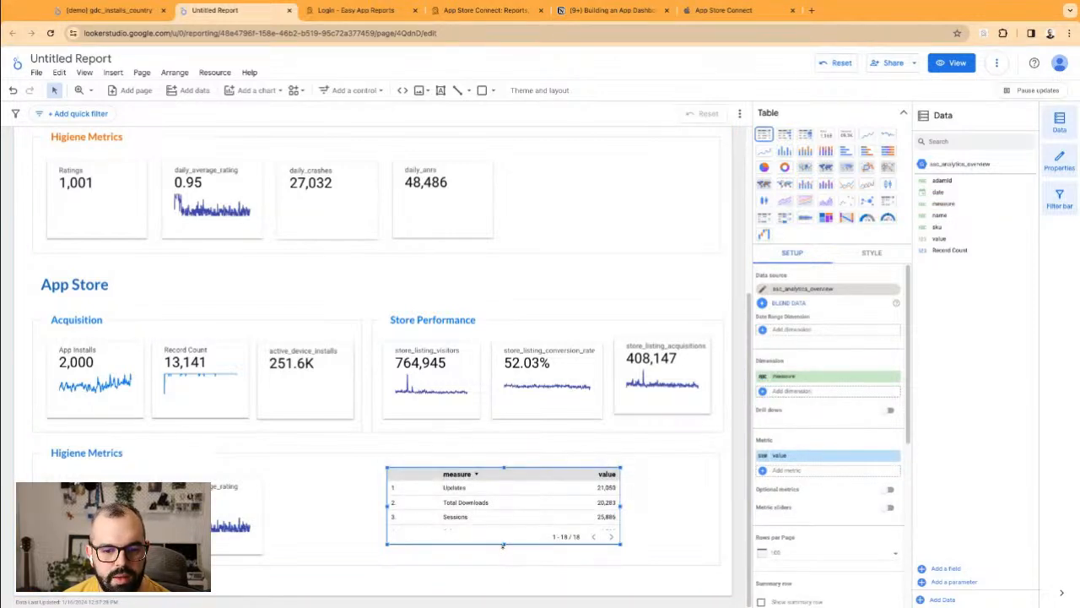
pyautogui.moveTo(503, 546); pyautogui.dragTo(503, 580)
pyautogui.scroll(-3, 439, 499)
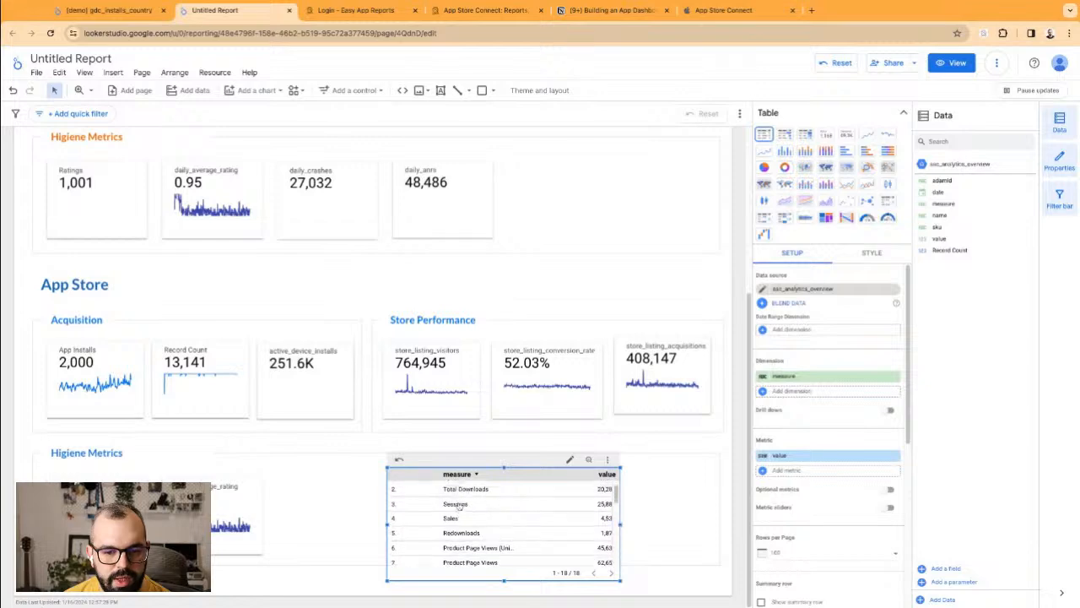
pyautogui.scroll(-3, 466, 523)
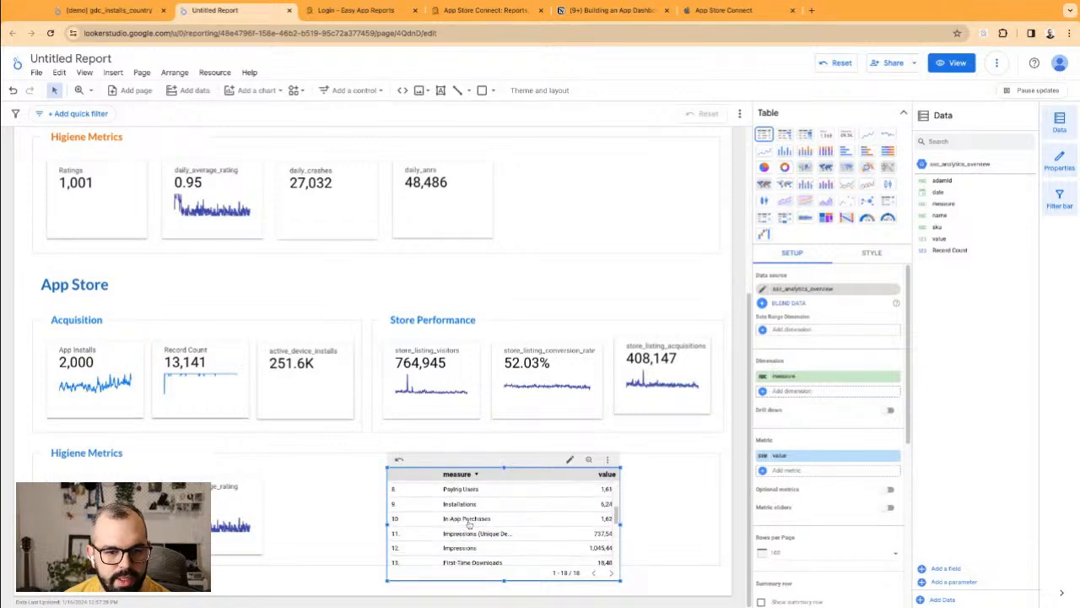
pyautogui.scroll(3, 305, 361)
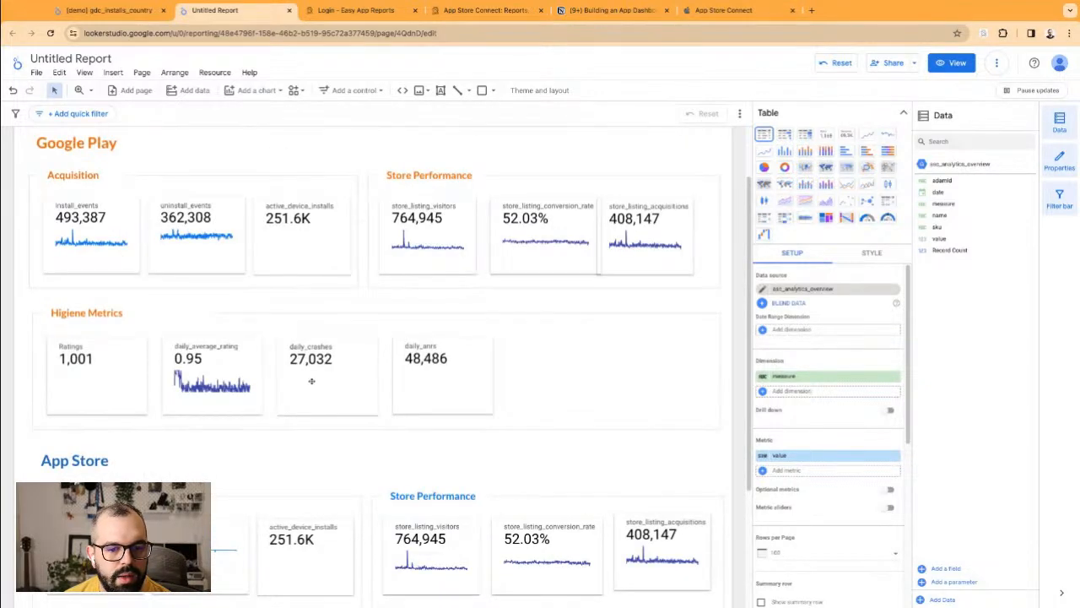
pyautogui.scroll(-3, 482, 529)
pyautogui.scroll(1, 472, 519)
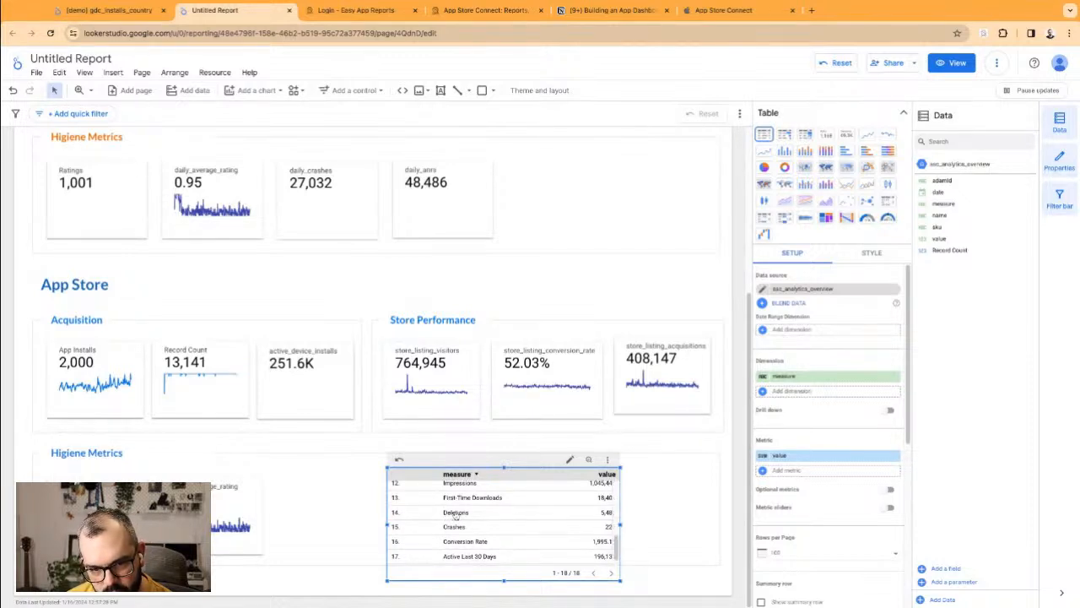
pyautogui.scroll(-4, 834, 506)
# Step: Create and save the 'A - deletions' filter with measure equal to Deletions
pyautogui.click(792, 527)
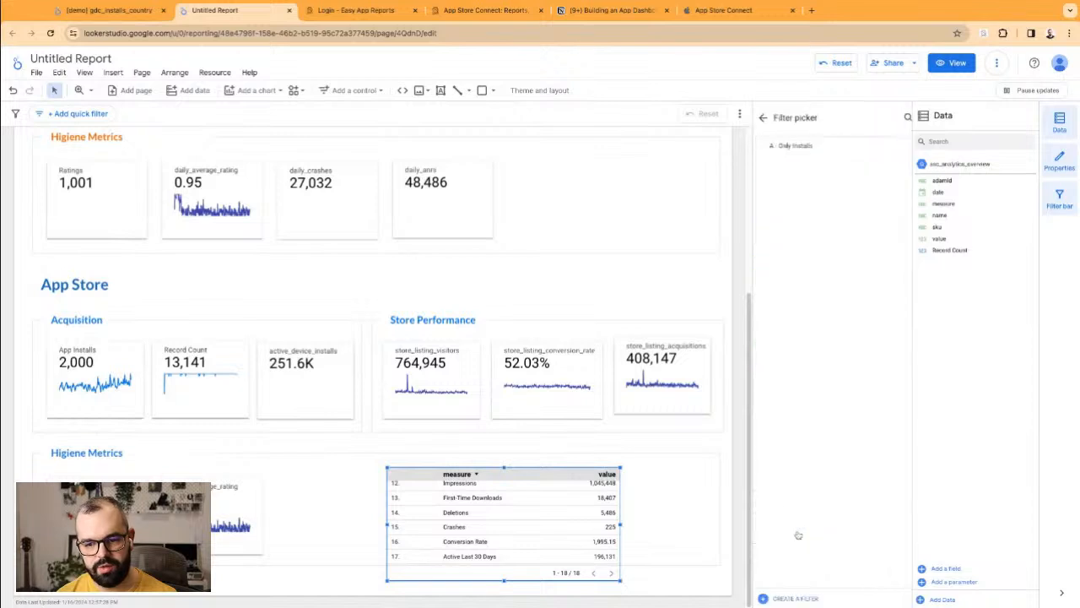
pyautogui.click(797, 598)
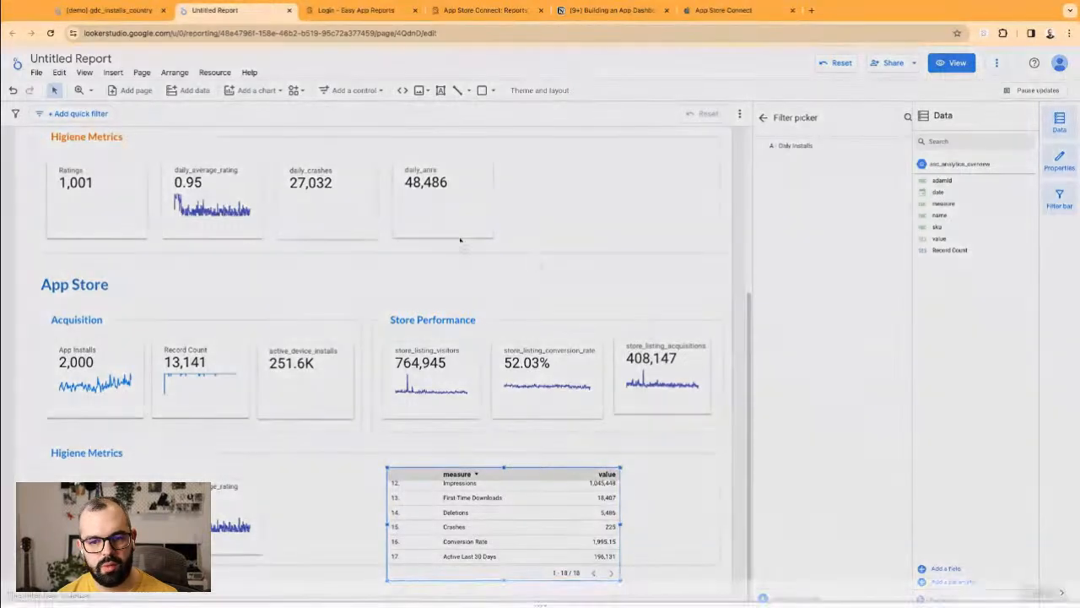
pyautogui.click(98, 347)
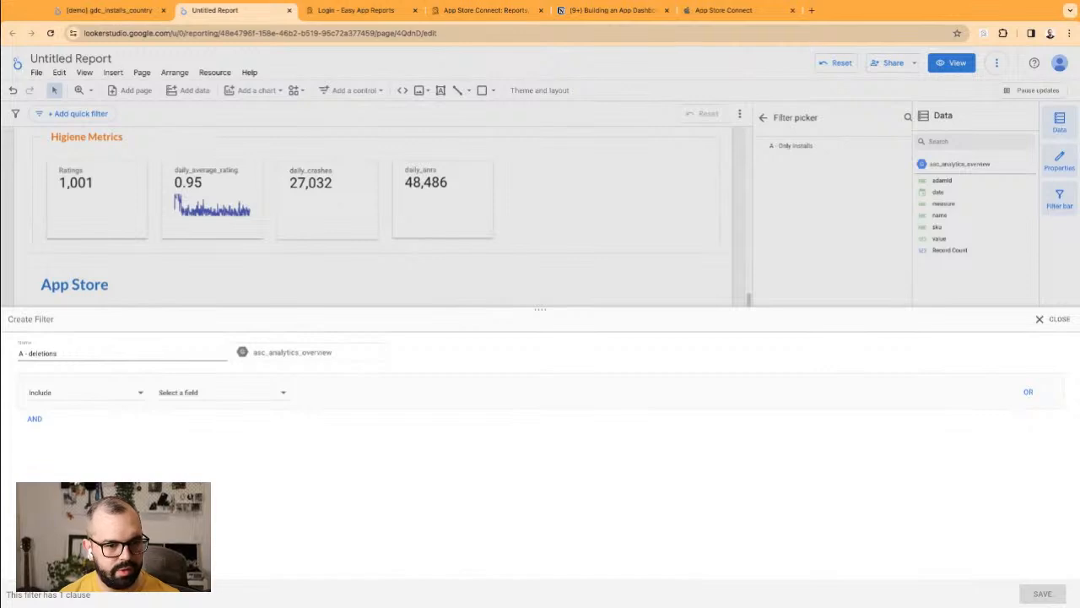
pyautogui.click(188, 399)
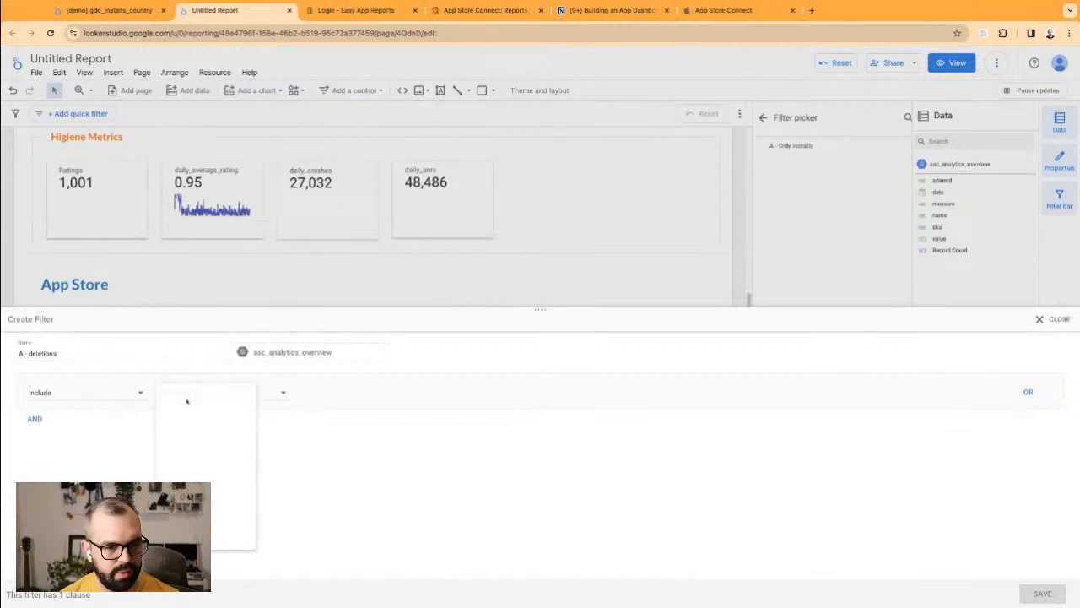
pyautogui.click(340, 394)
pyautogui.click(445, 397)
pyautogui.write('Deletions')
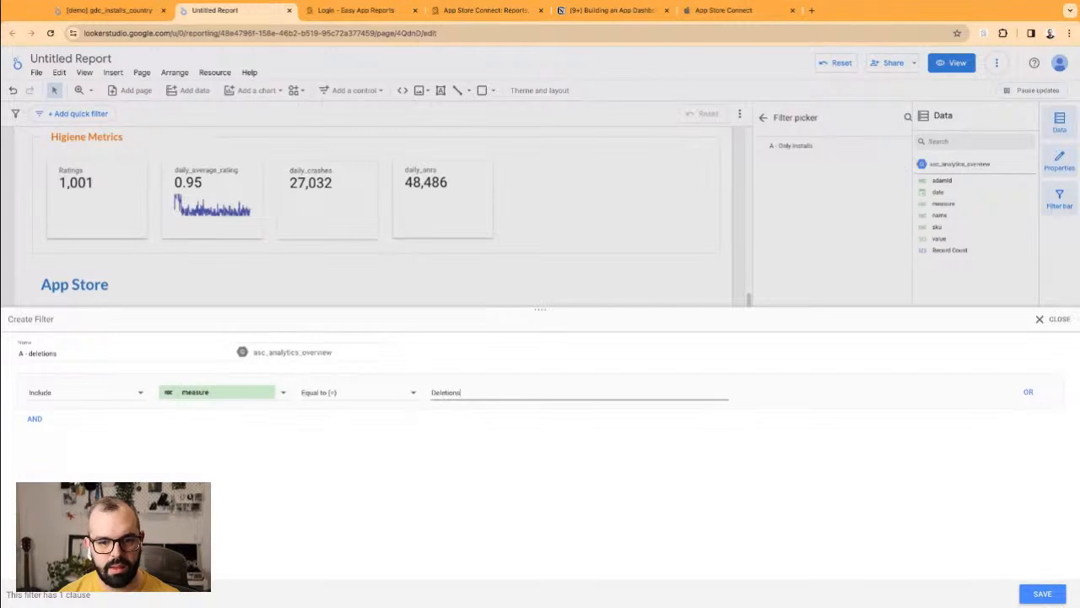
pyautogui.click(1043, 593)
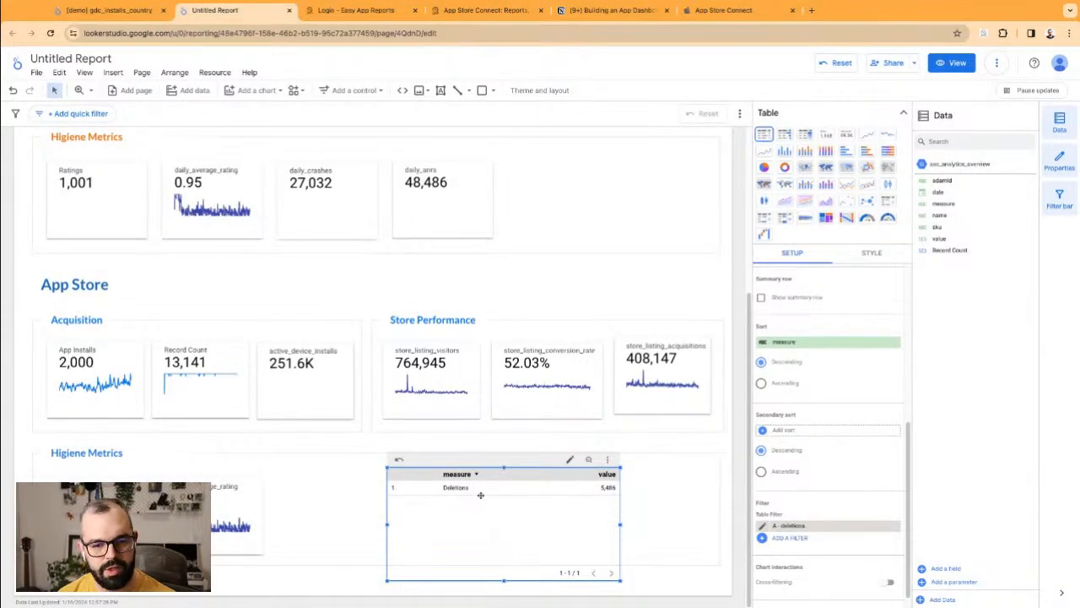
# Step: Move the measure table, then give the Record Count scorecard metric value and date range dimension date
pyautogui.moveTo(463, 498)
pyautogui.mouseDown()
pyautogui.moveTo(470, 504)
pyautogui.moveTo(462, 494)
pyautogui.mouseUp()
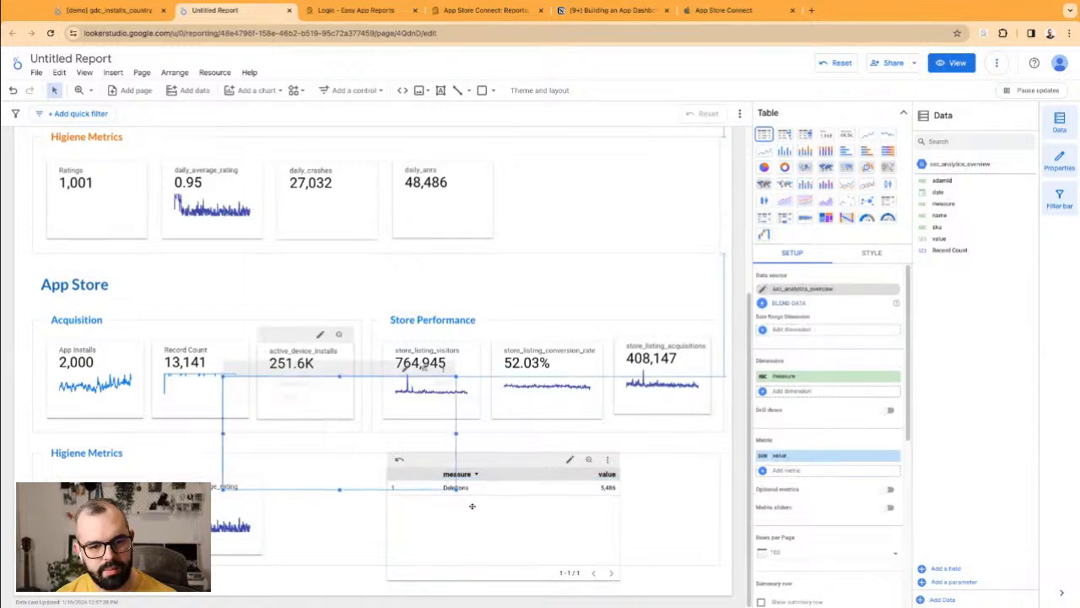
pyautogui.click(328, 425)
pyautogui.click(218, 392)
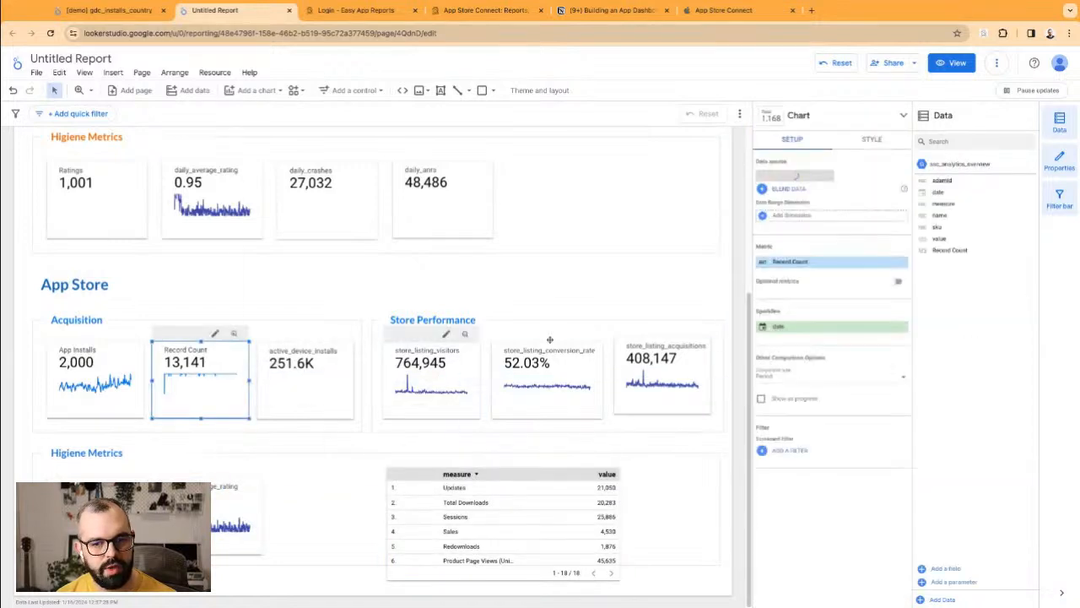
pyautogui.click(959, 204)
pyautogui.click(802, 216)
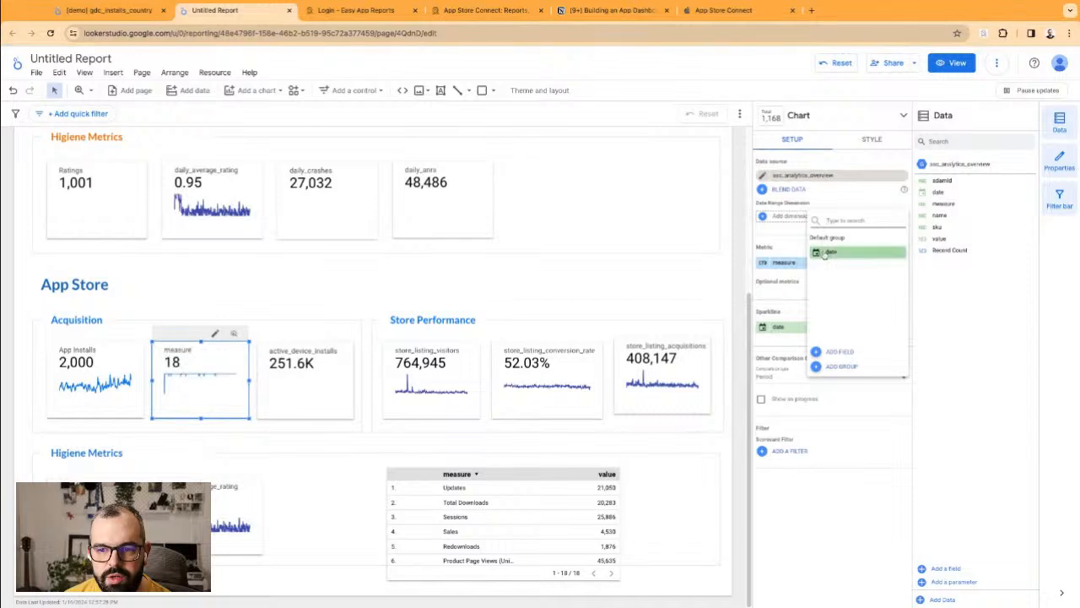
pyautogui.click(832, 252)
pyautogui.click(928, 238)
# Step: Apply the deletions filter to the scorecard and rename its metric 'Deletions (Uninstalls)'
pyautogui.click(797, 559)
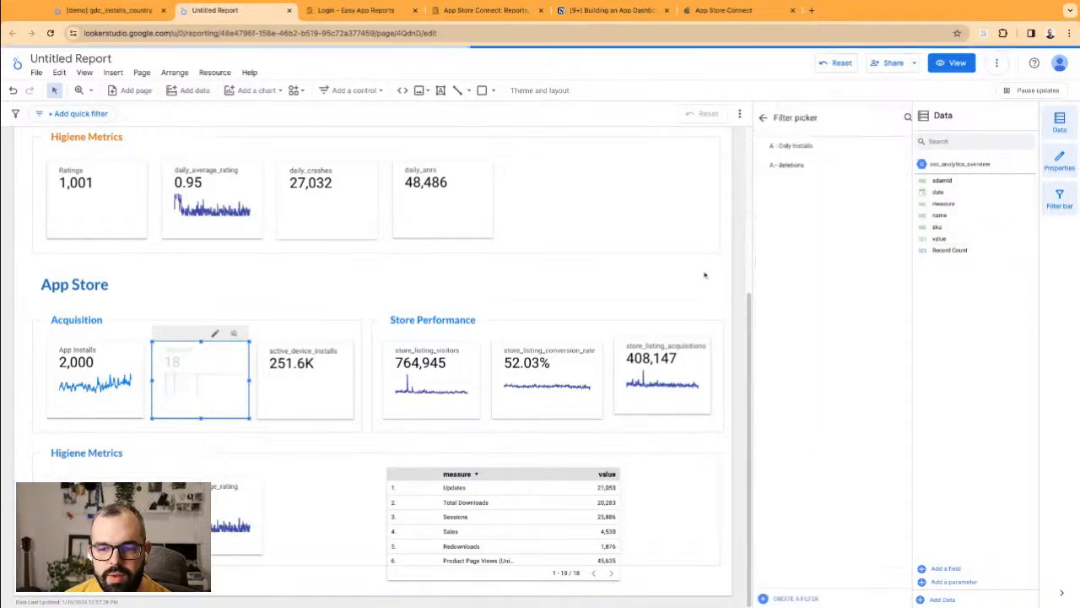
pyautogui.click(795, 163)
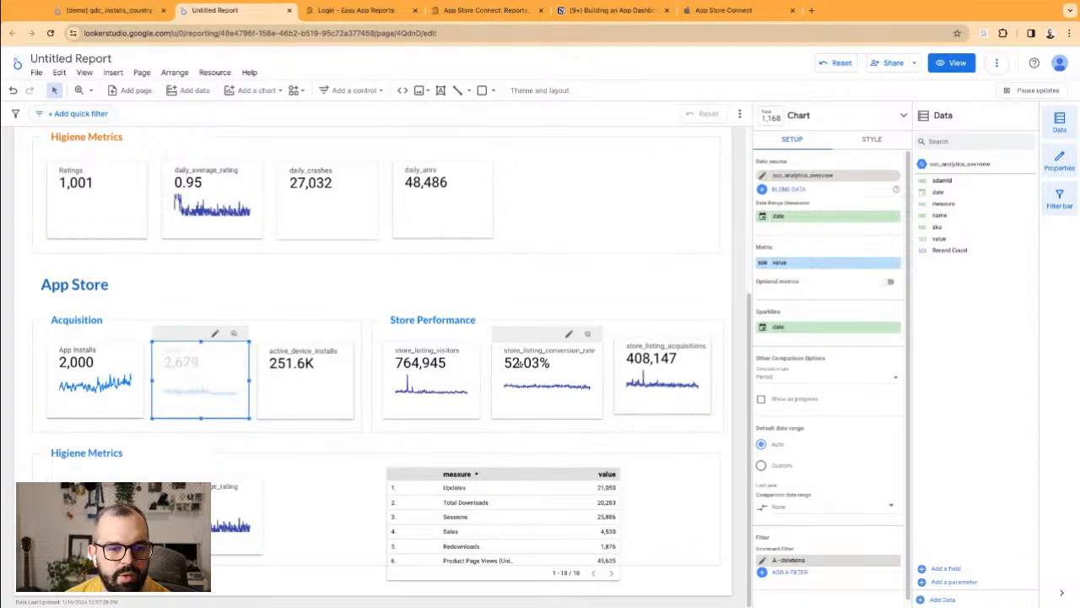
pyautogui.click(764, 263)
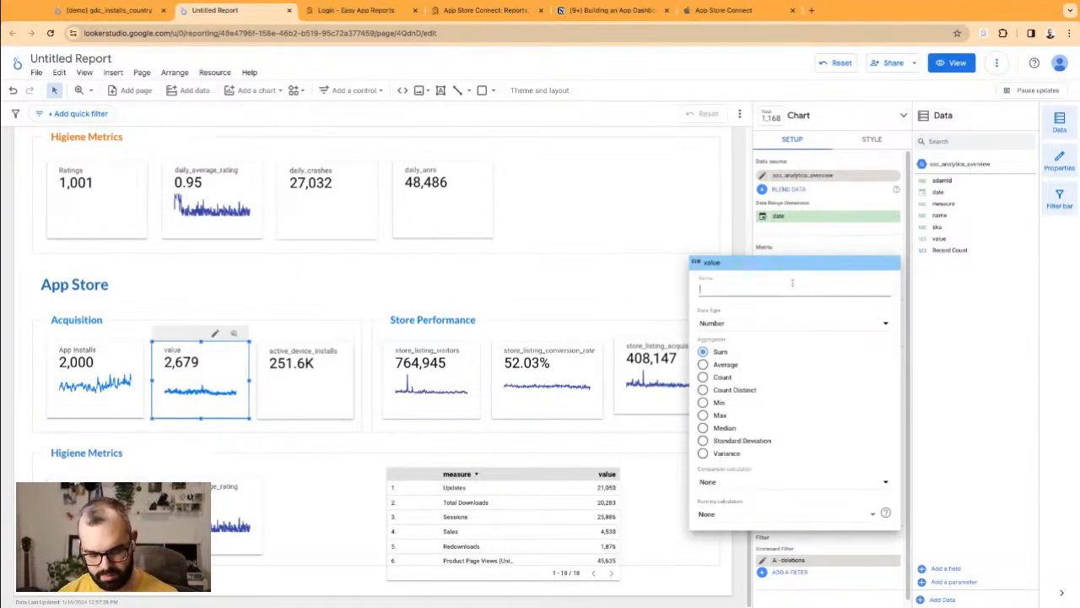
pyautogui.write('Deletions')
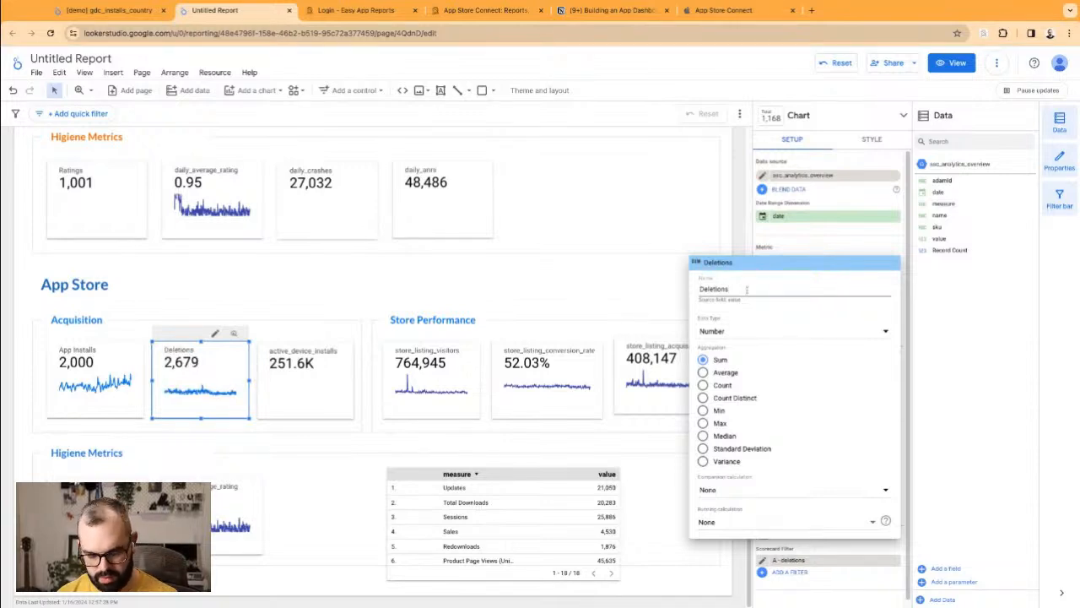
pyautogui.write(' (Uninstalls)')
pyautogui.click(440, 288)
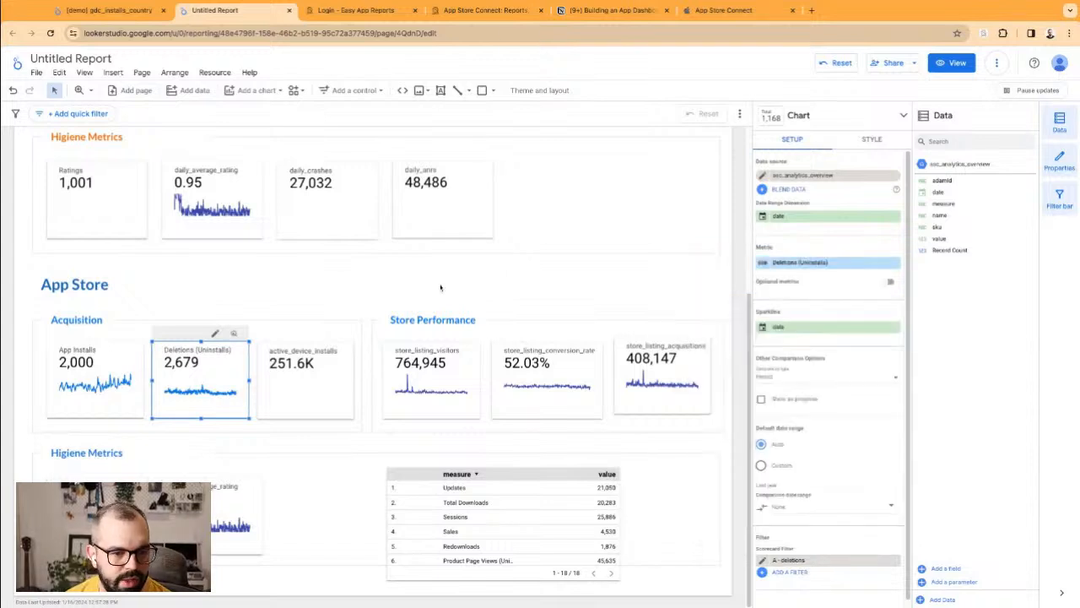
pyautogui.click(389, 318)
pyautogui.click(221, 359)
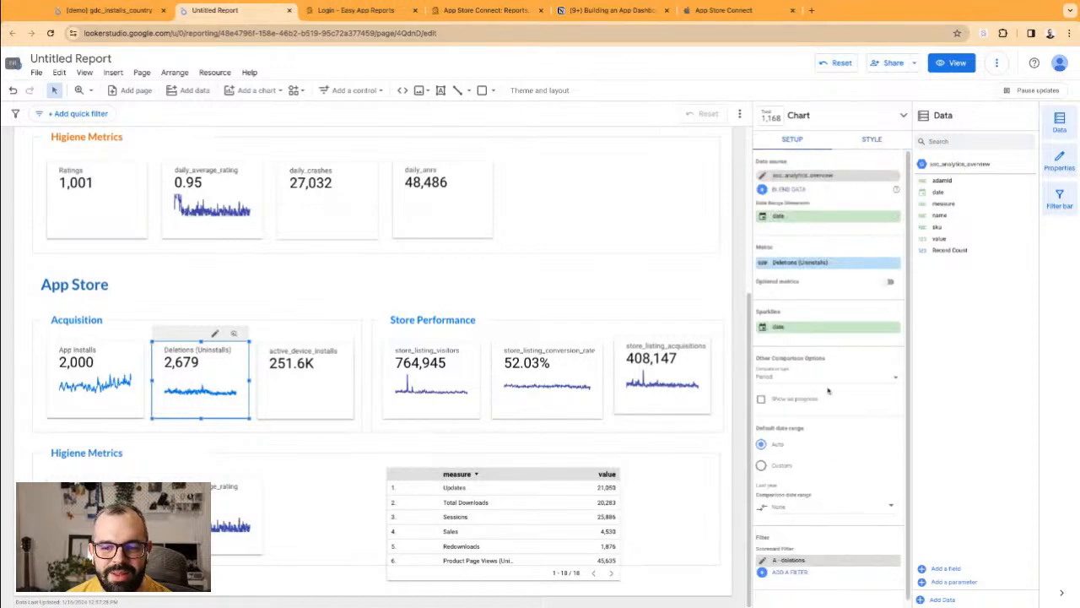
# Step: Set date as the App Installs scorecard's date range dimension
pyautogui.click(104, 406)
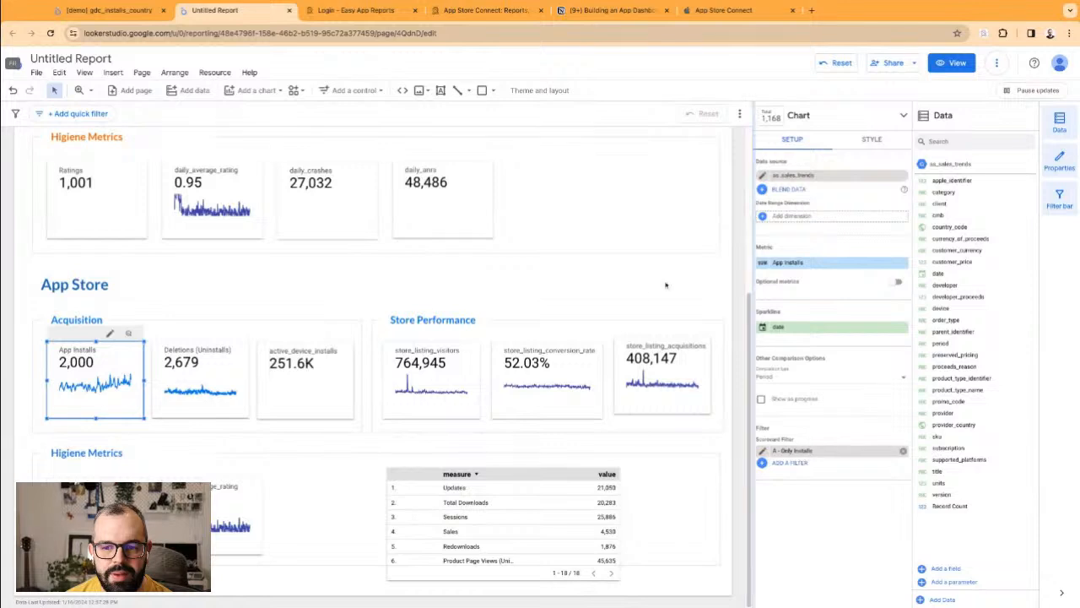
pyautogui.click(804, 217)
pyautogui.click(844, 253)
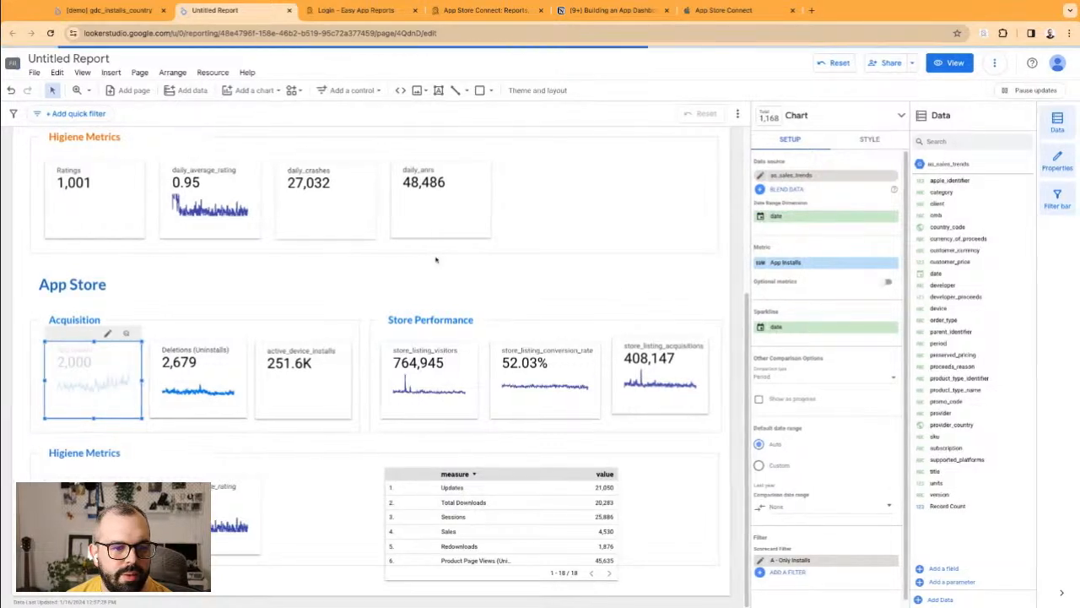
pyautogui.click(268, 294)
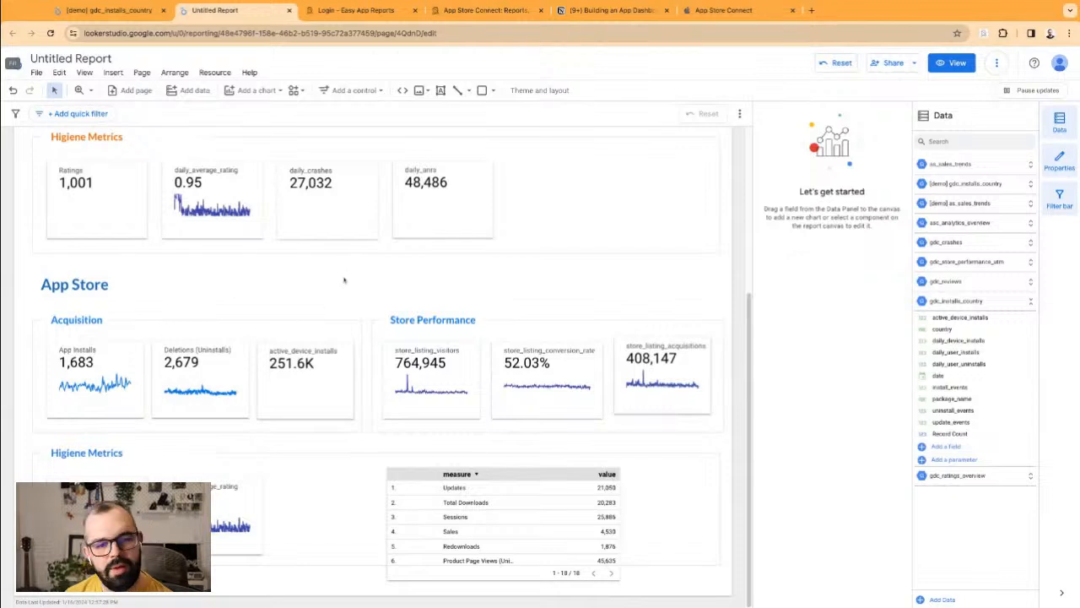
# Step: Replace the active_device_installs scorecard with a copy of the Deletions (Uninstalls) scorecard
pyautogui.click(309, 387)
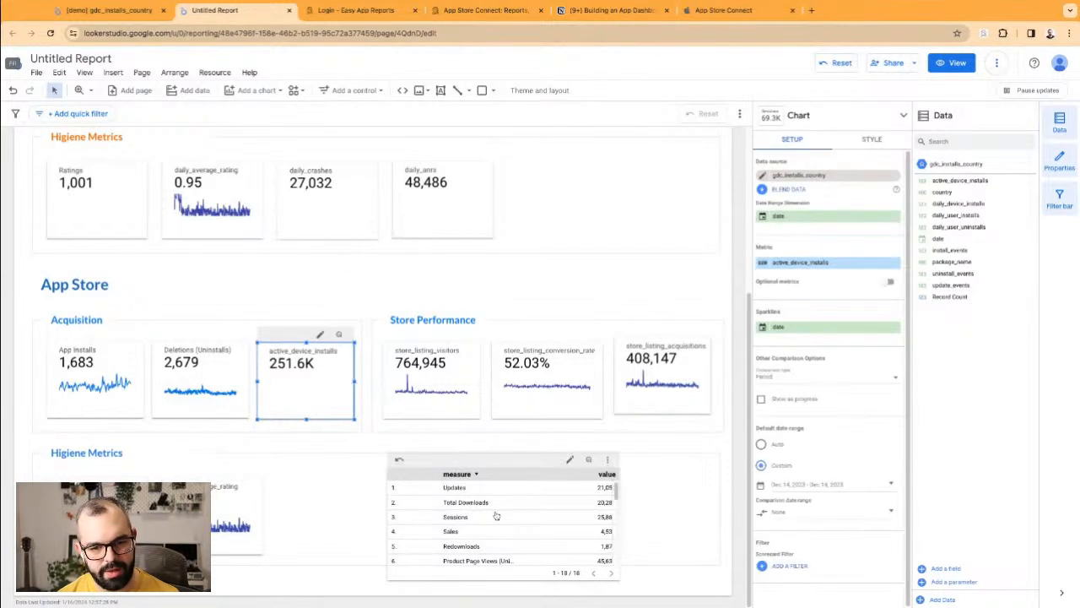
pyautogui.scroll(-3, 487, 514)
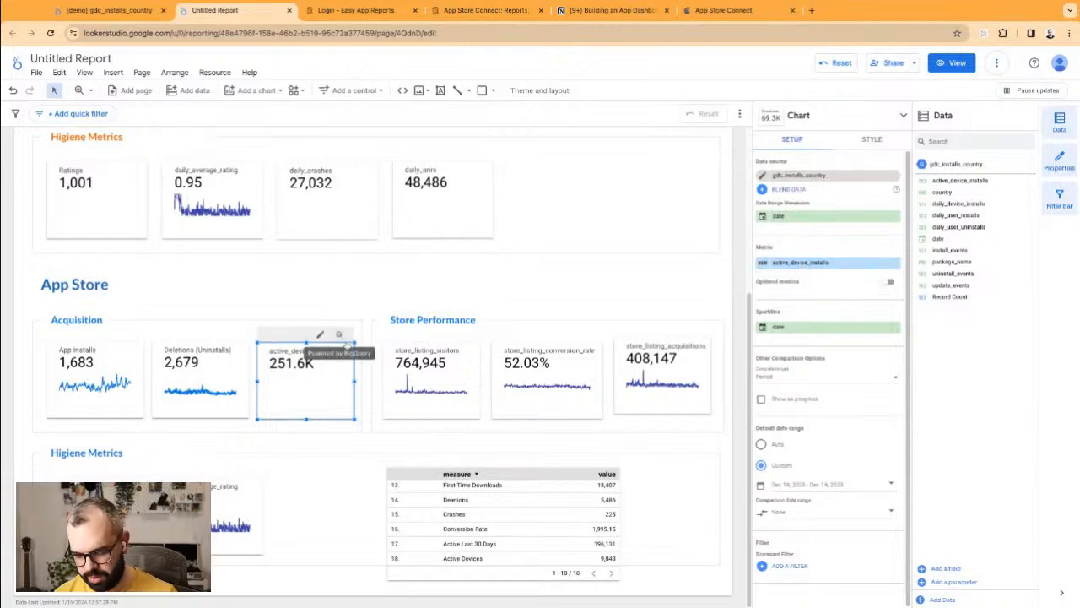
pyautogui.press('Delete')
pyautogui.click(239, 367)
pyautogui.press('super+c')
pyautogui.press('super+v')
pyautogui.moveTo(227, 379); pyautogui.dragTo(262, 382)
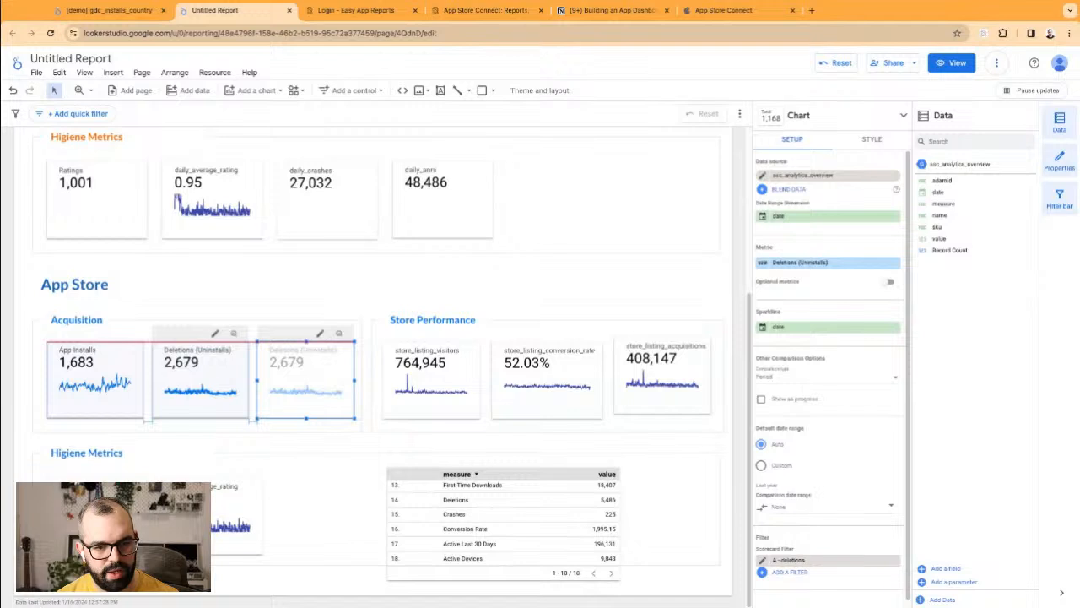
# Step: Rename the copy's metric 'Active Devices' and remove its deletions filter
pyautogui.click(763, 262)
pyautogui.press('super+a')
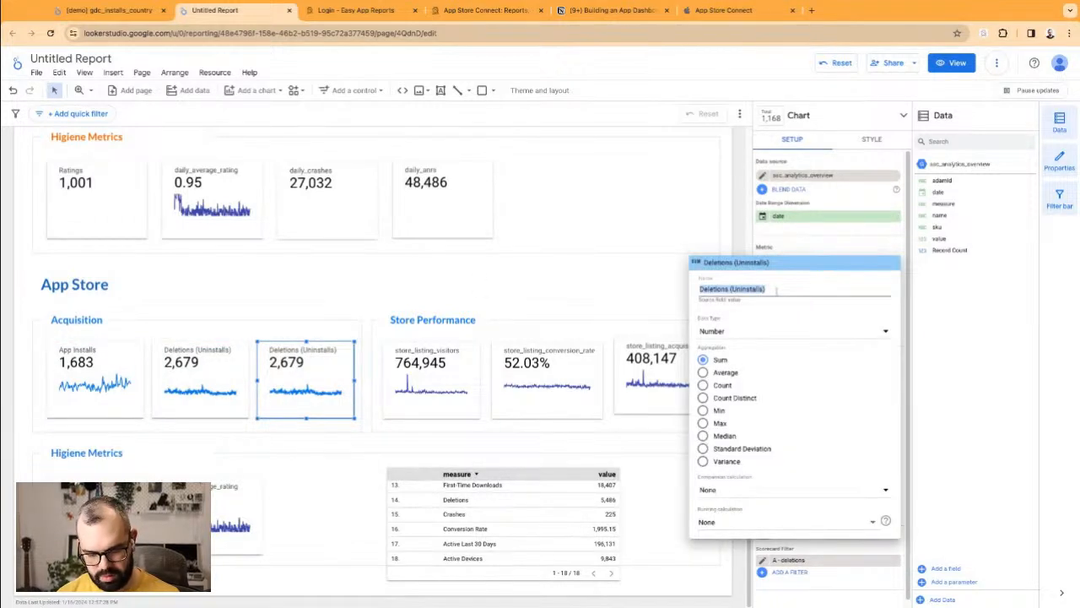
pyautogui.write('Active De')
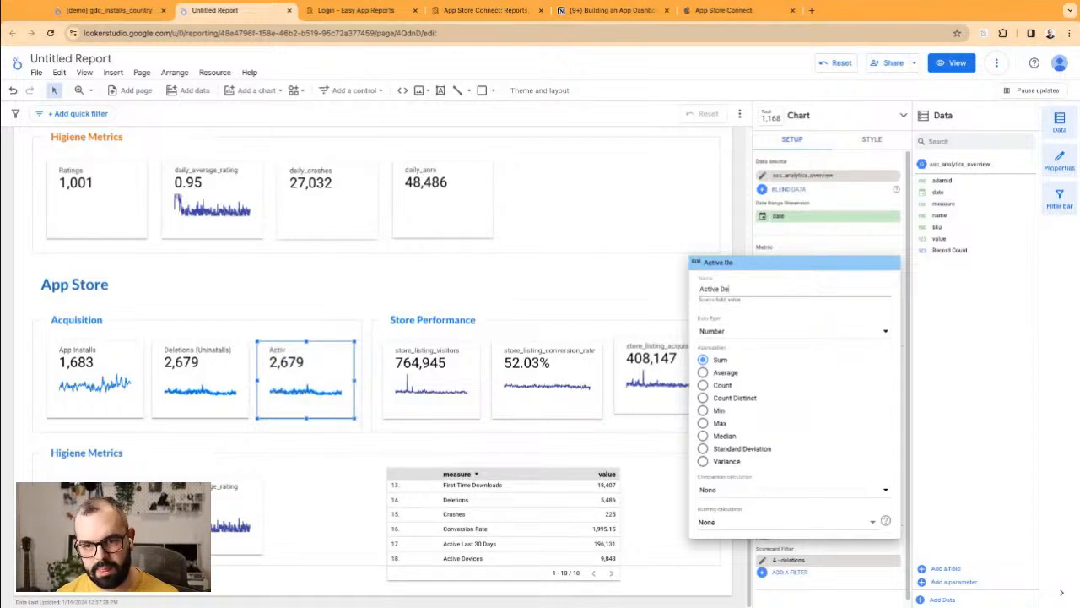
pyautogui.write('vices')
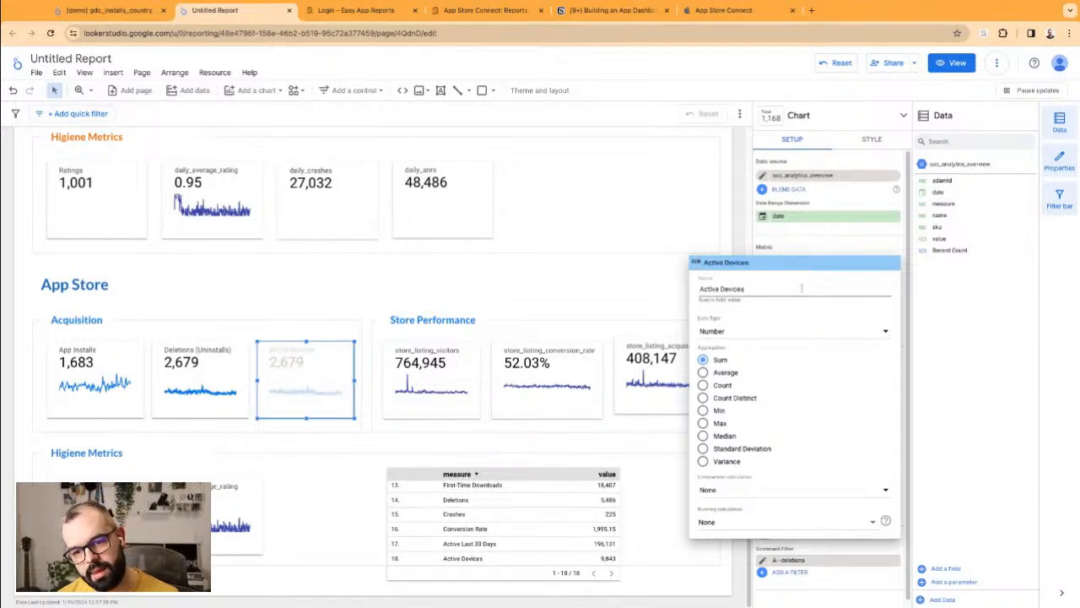
pyautogui.click(764, 243)
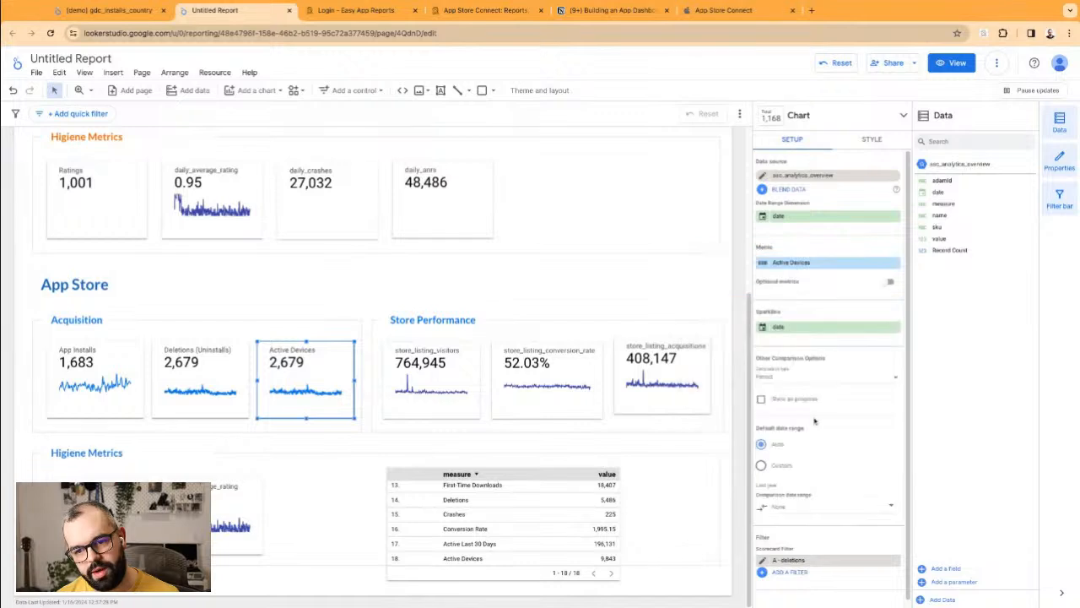
pyautogui.click(895, 561)
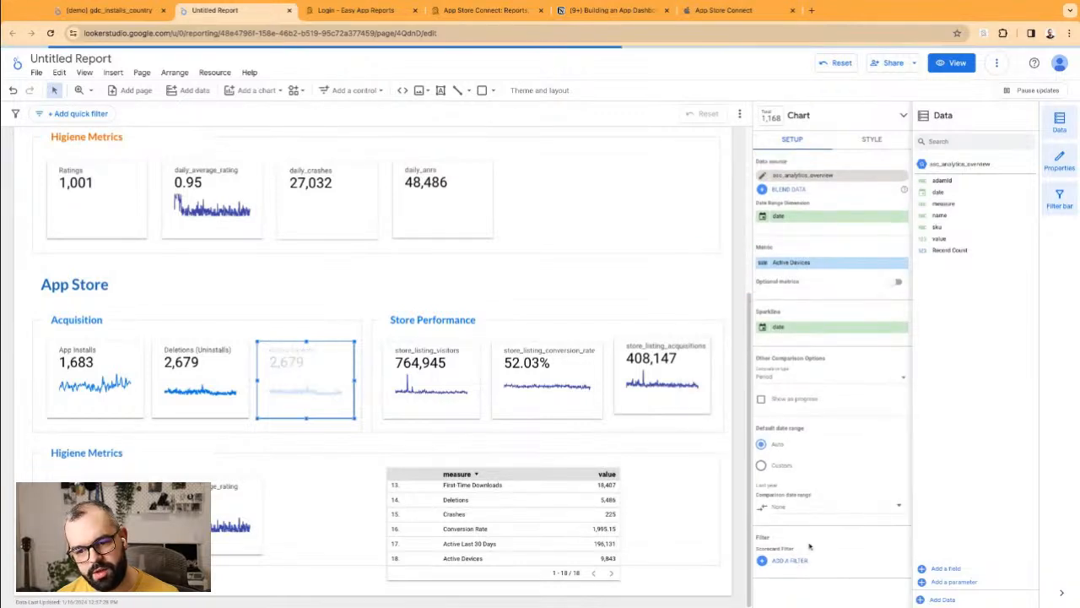
pyautogui.click(787, 555)
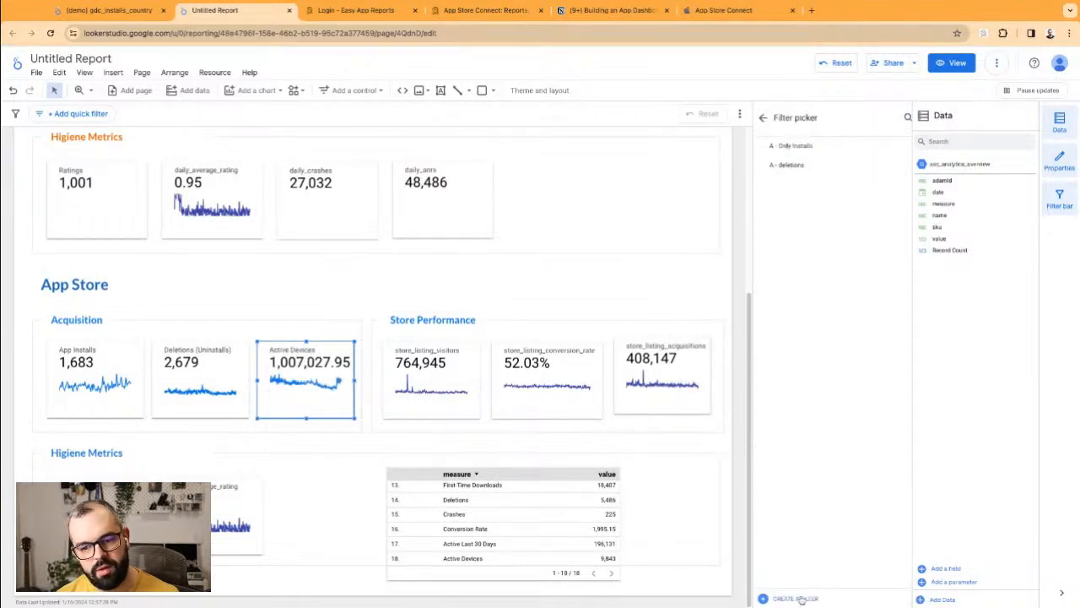
# Step: Create and save a filter where measure contains 'Active Users' on the scorecard
pyautogui.click(796, 598)
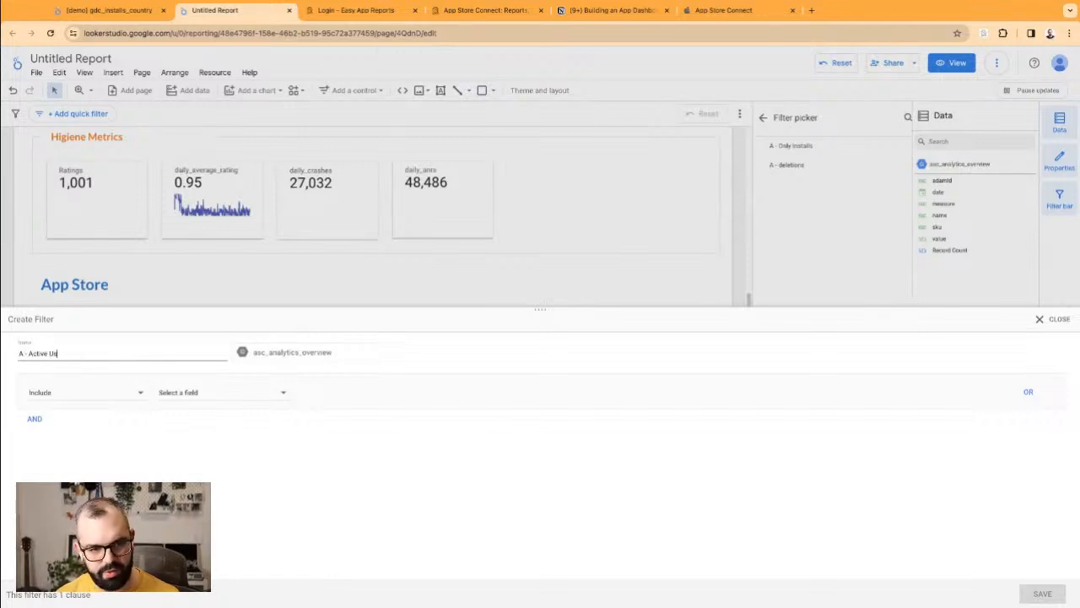
pyautogui.click(260, 398)
pyautogui.click(226, 456)
pyautogui.click(325, 399)
pyautogui.click(480, 397)
pyautogui.write('Active Users')
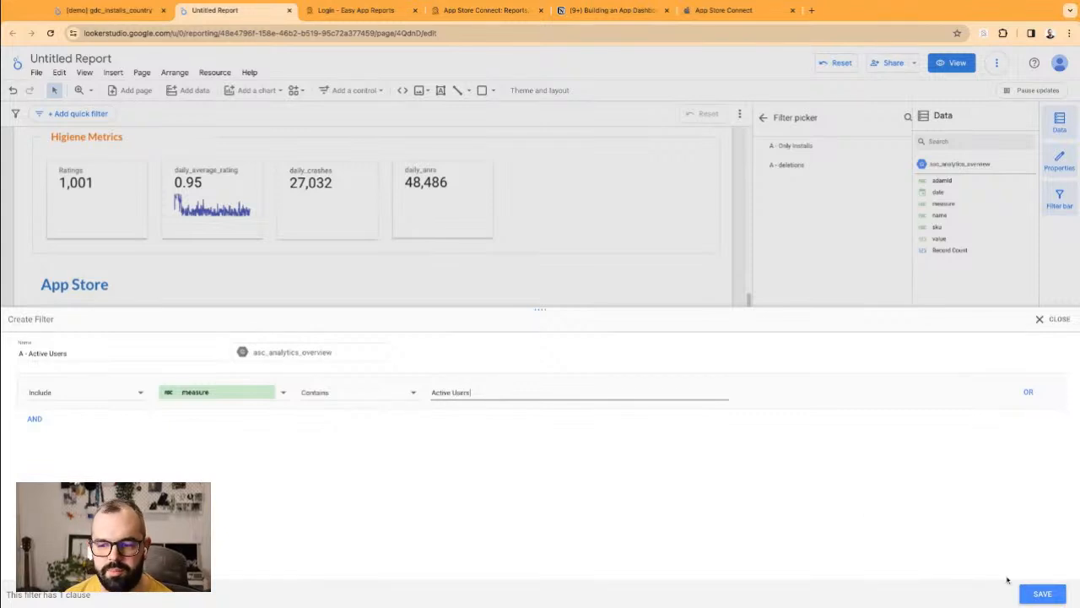
pyautogui.click(1040, 593)
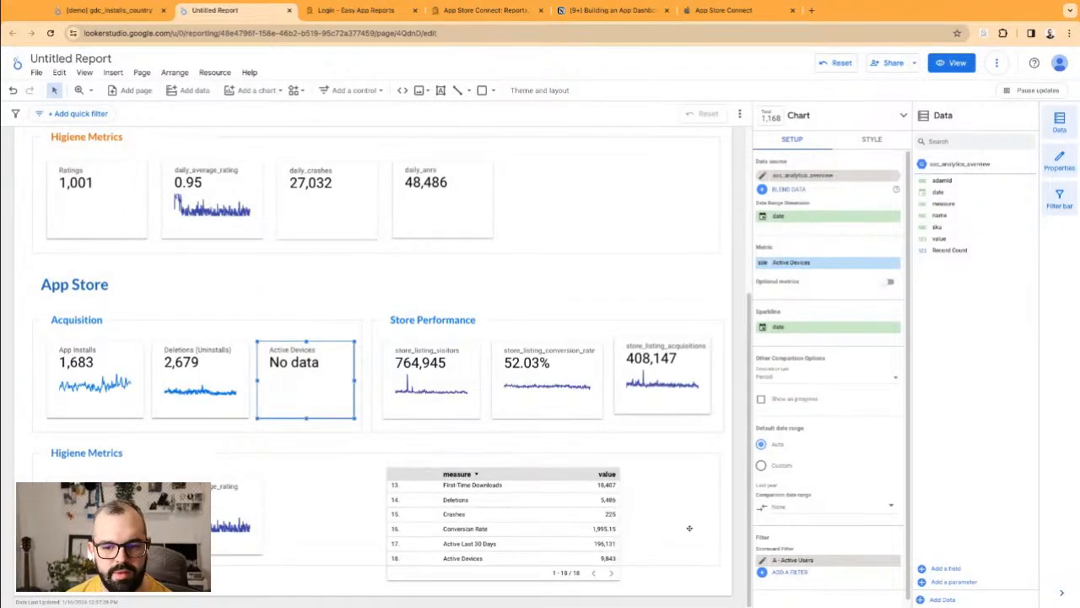
# Step: Change the filter's name and match value from Active Users to Active Devices and save
pyautogui.click(763, 560)
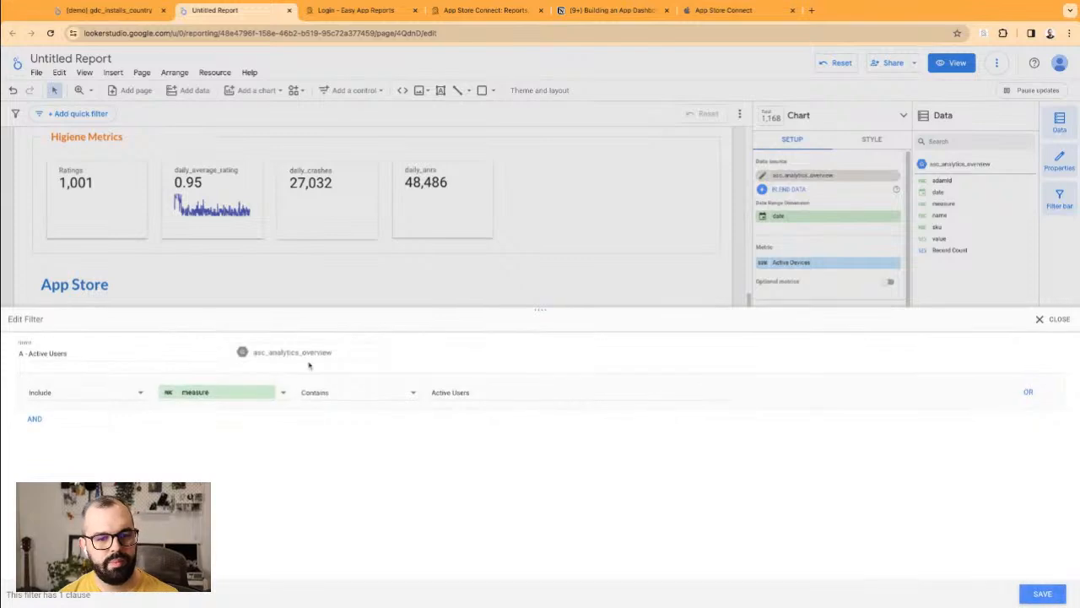
pyautogui.doubleClick(463, 392)
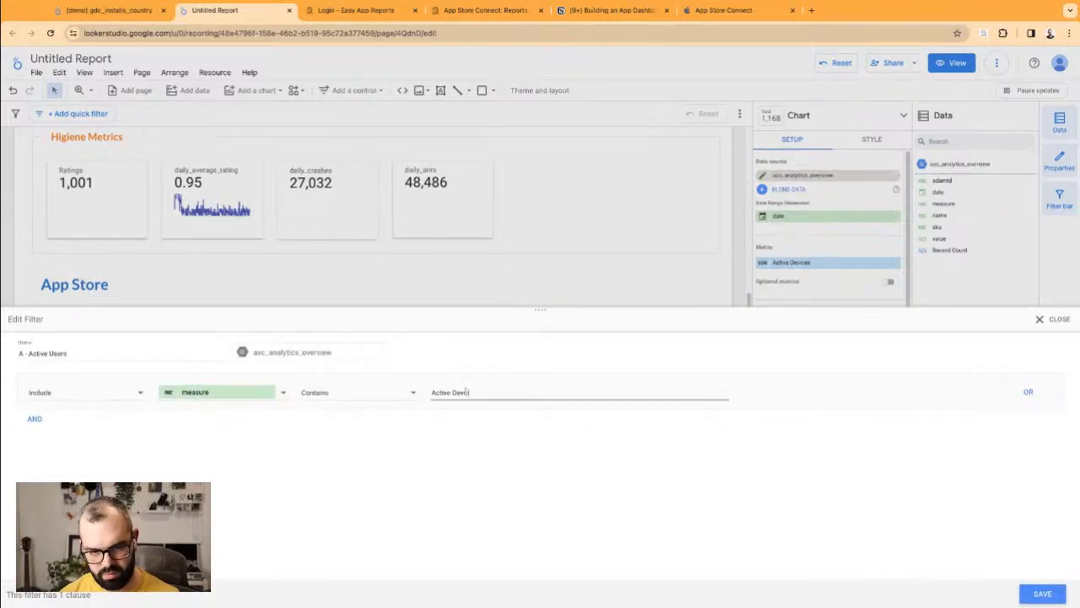
pyautogui.doubleClick(57, 352)
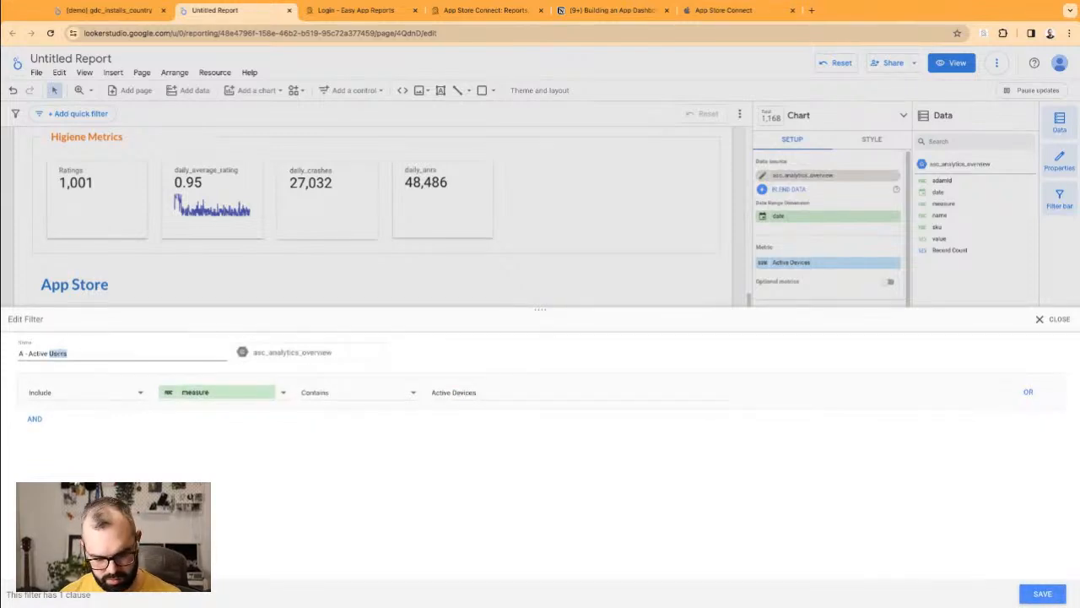
pyautogui.click(1040, 594)
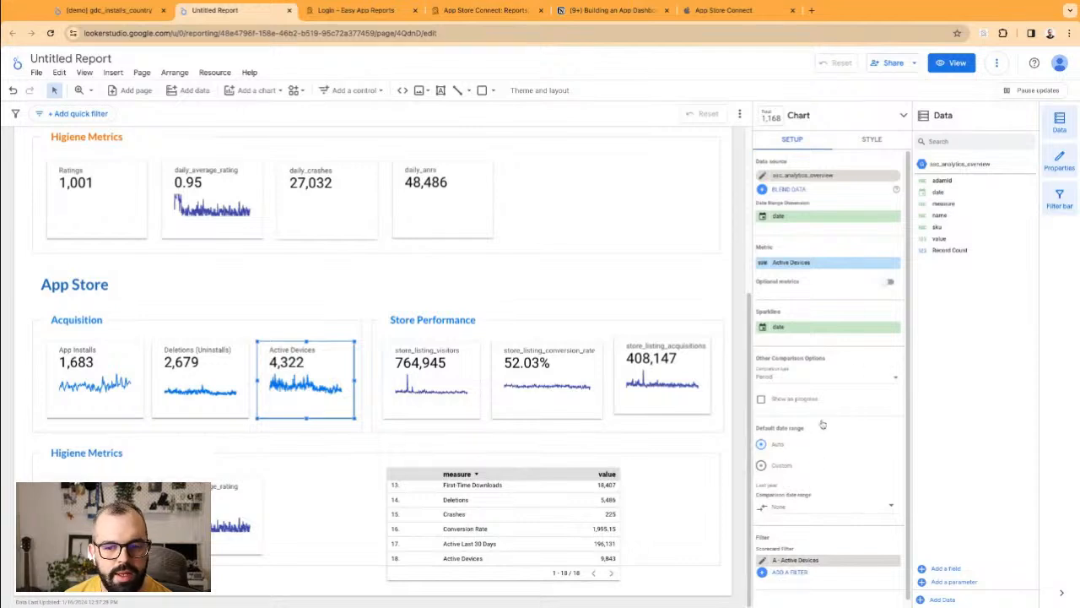
# Step: Switch the default date range to a custom Advanced range with start and end offsets of Today minus 2
pyautogui.click(801, 460)
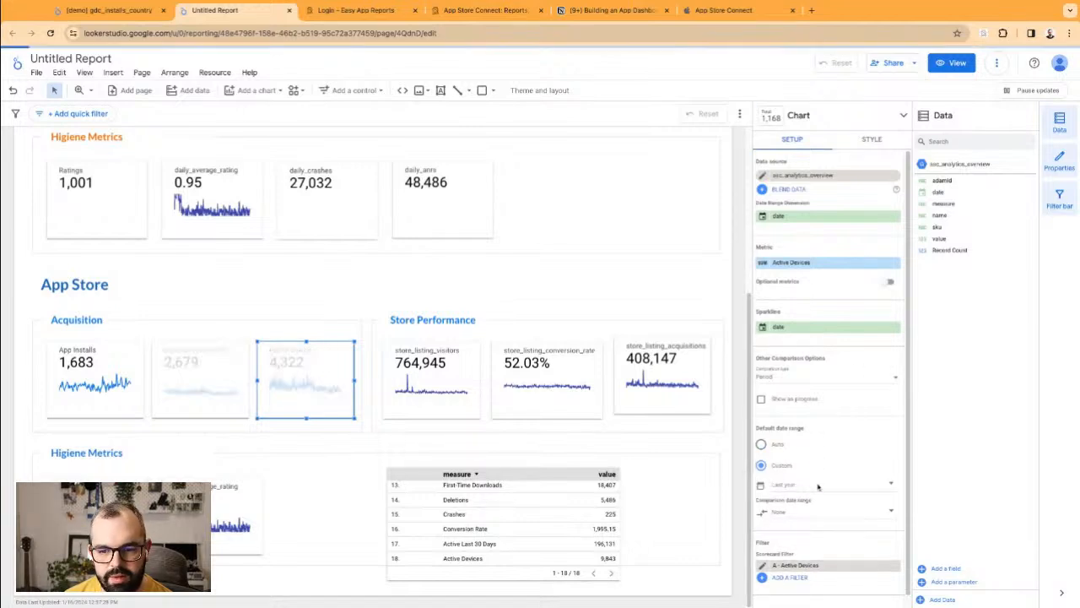
pyautogui.click(817, 484)
pyautogui.click(870, 398)
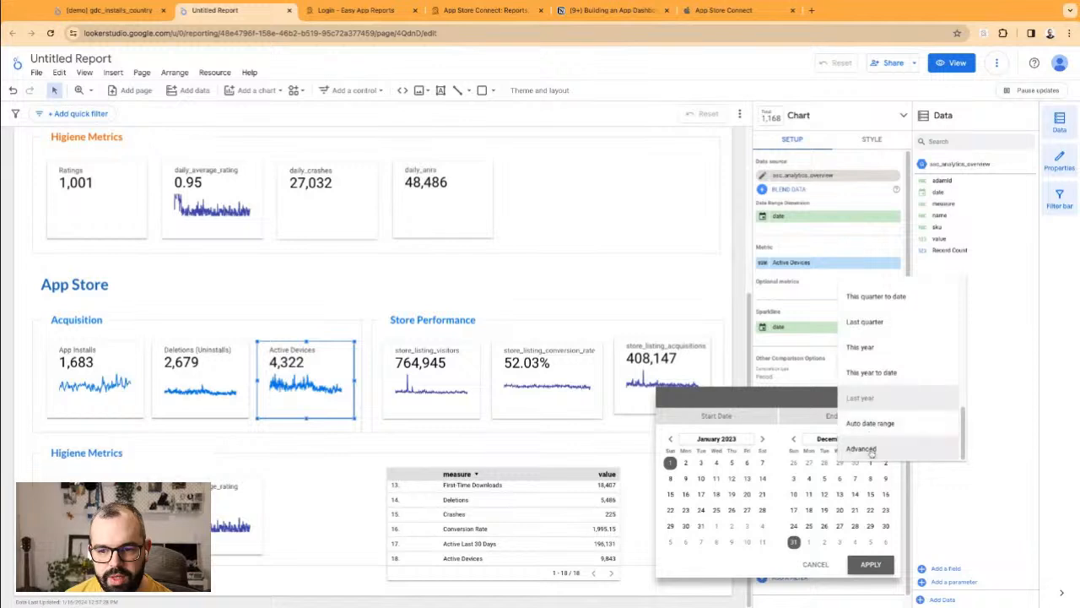
pyautogui.click(861, 449)
pyautogui.click(711, 456)
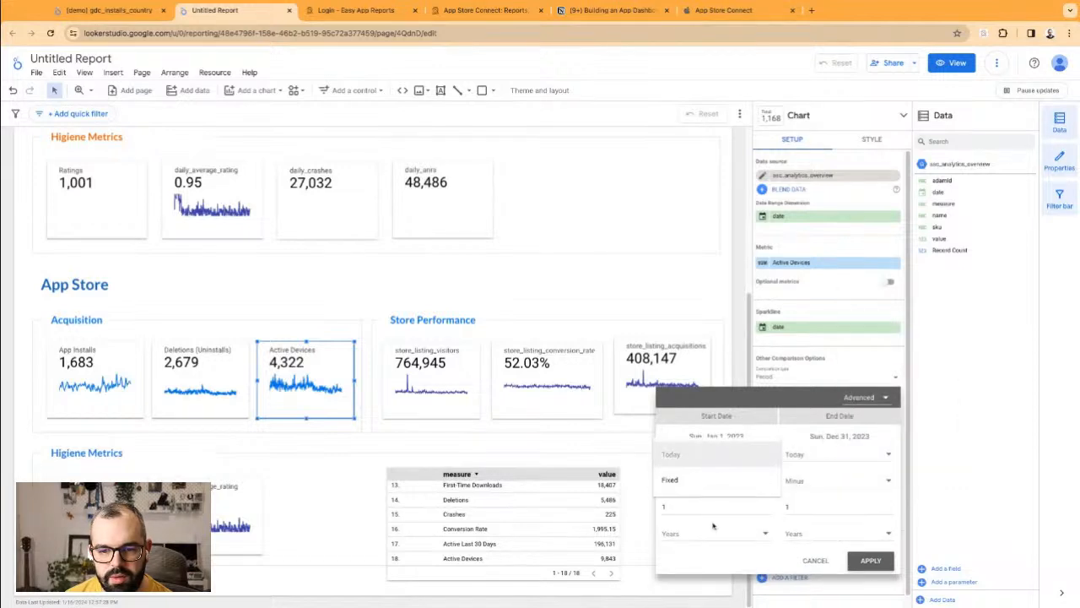
pyautogui.click(713, 525)
pyautogui.click(708, 507)
pyautogui.click(766, 504)
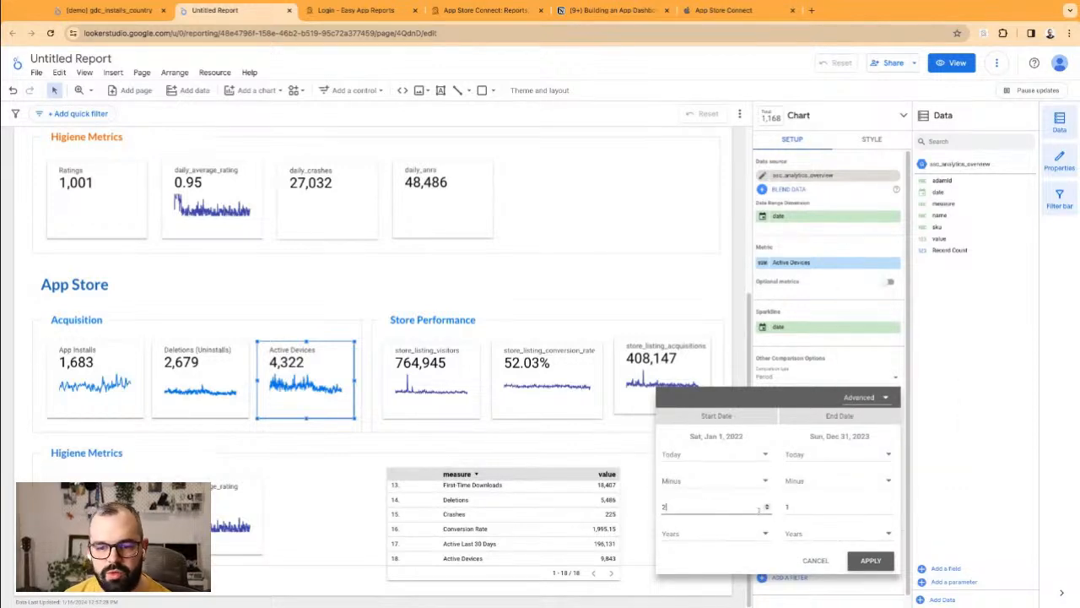
pyautogui.click(891, 504)
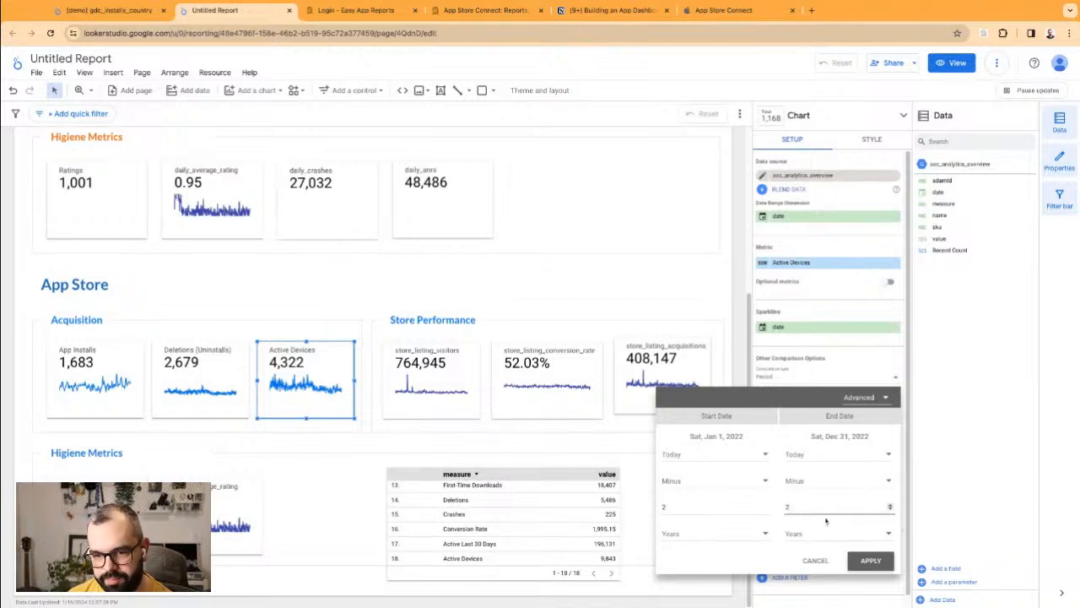
pyautogui.click(739, 434)
# Step: Set both offset units to Days and apply the Jan 14, 2024 range
pyautogui.click(706, 456)
pyautogui.click(706, 458)
pyautogui.click(760, 535)
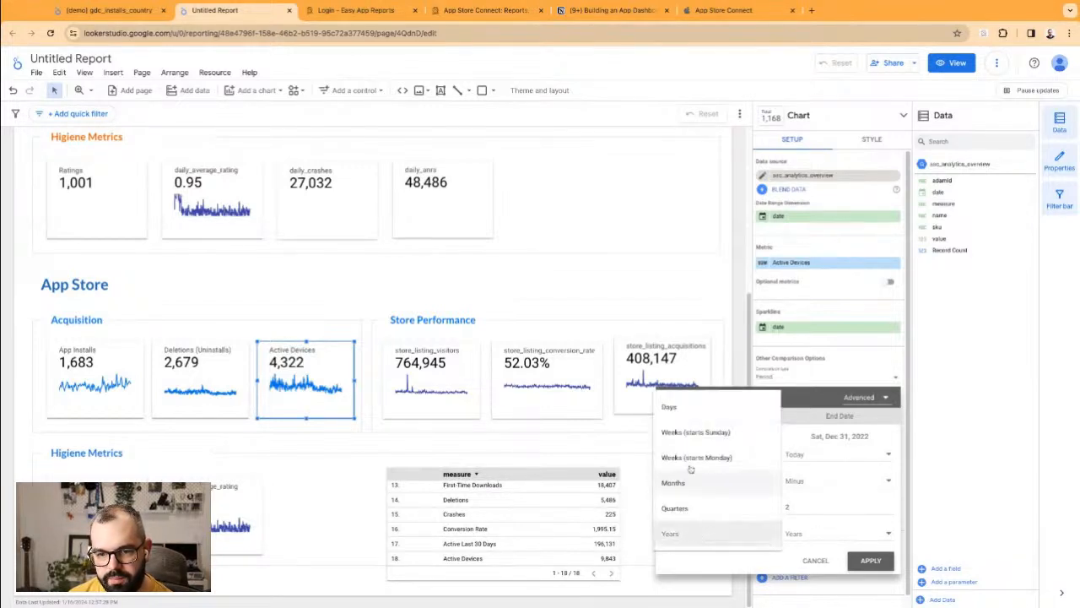
pyautogui.click(669, 407)
pyautogui.click(836, 533)
pyautogui.click(798, 406)
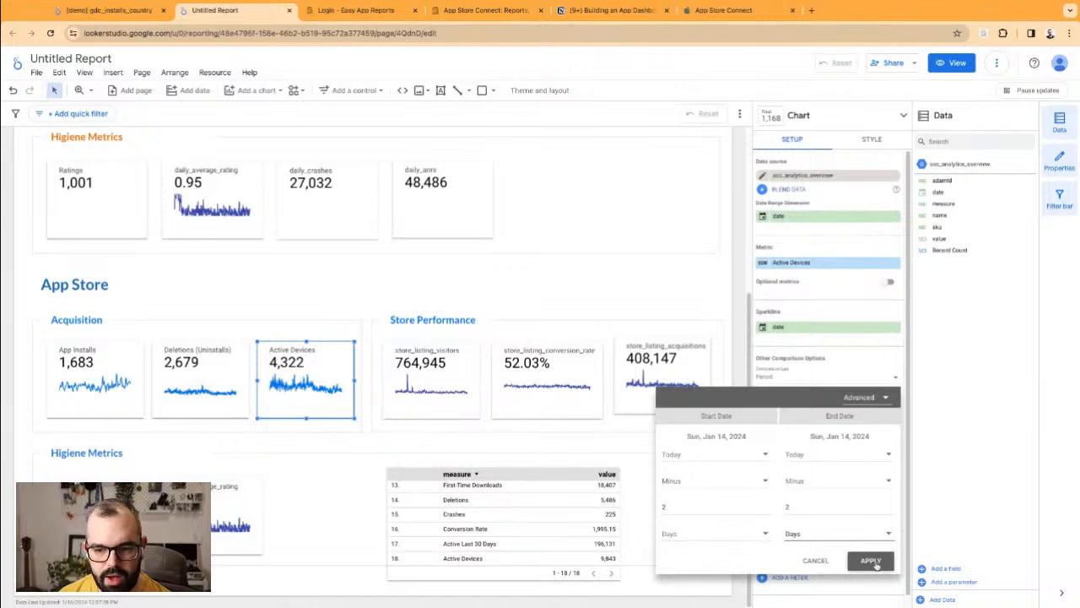
pyautogui.click(874, 563)
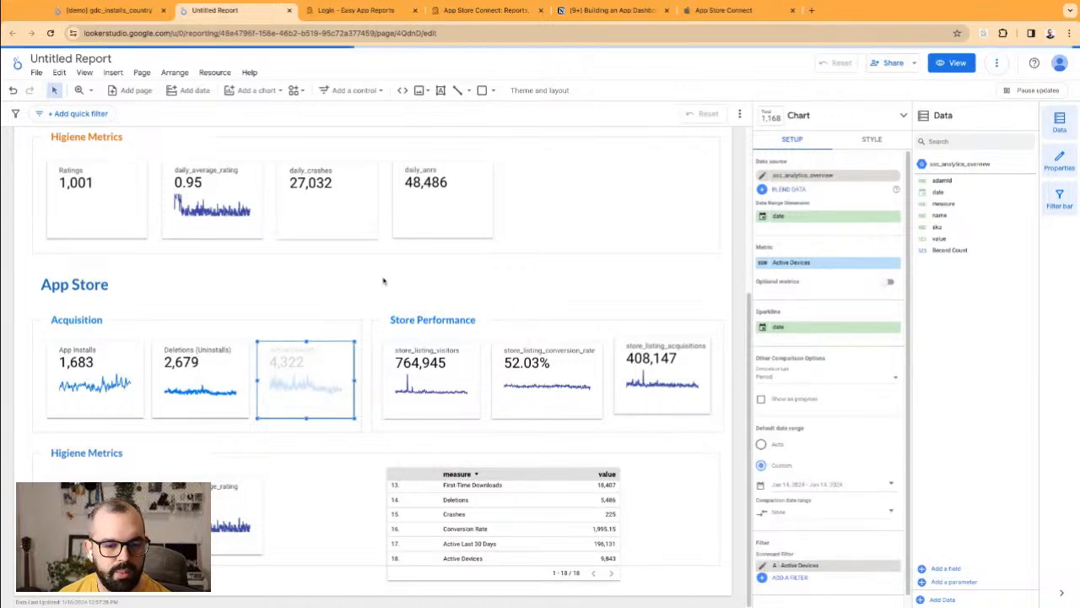
# Step: Widen the Acquisition box slightly to the right
pyautogui.click(359, 335)
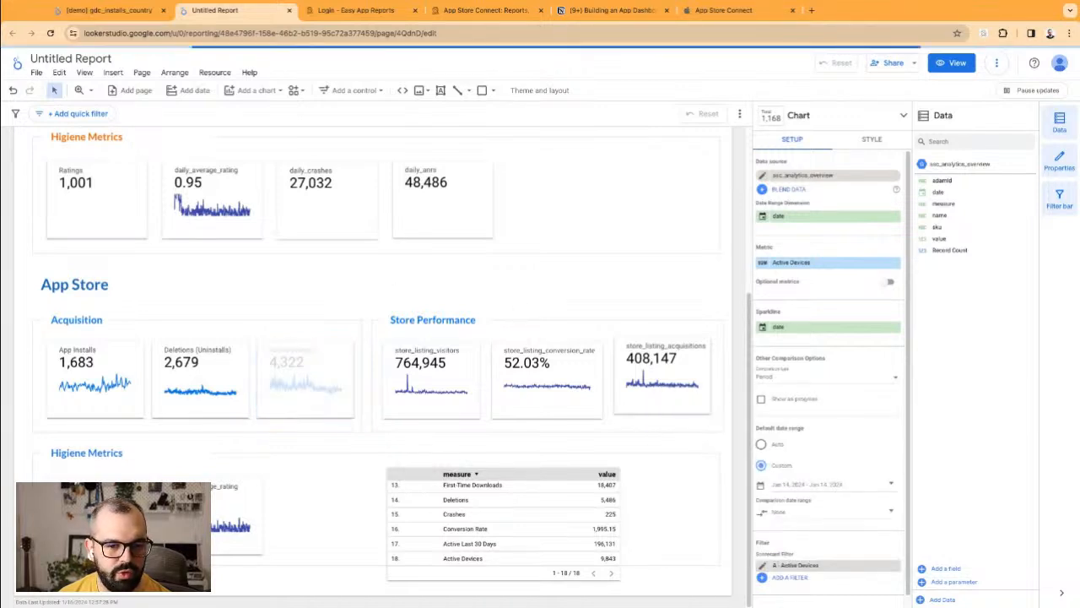
pyautogui.click(360, 333)
pyautogui.moveTo(361, 377); pyautogui.dragTo(369, 377)
pyautogui.click(349, 295)
# Step: Set the Active Devices scorecard's sparkline colour to white
pyautogui.click(292, 356)
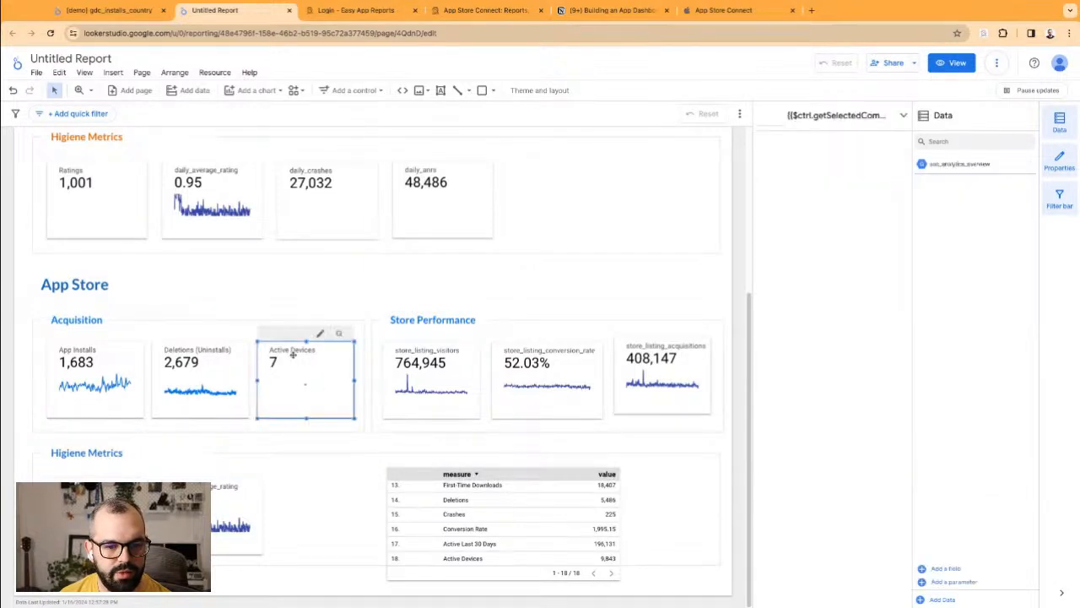
pyautogui.click(872, 139)
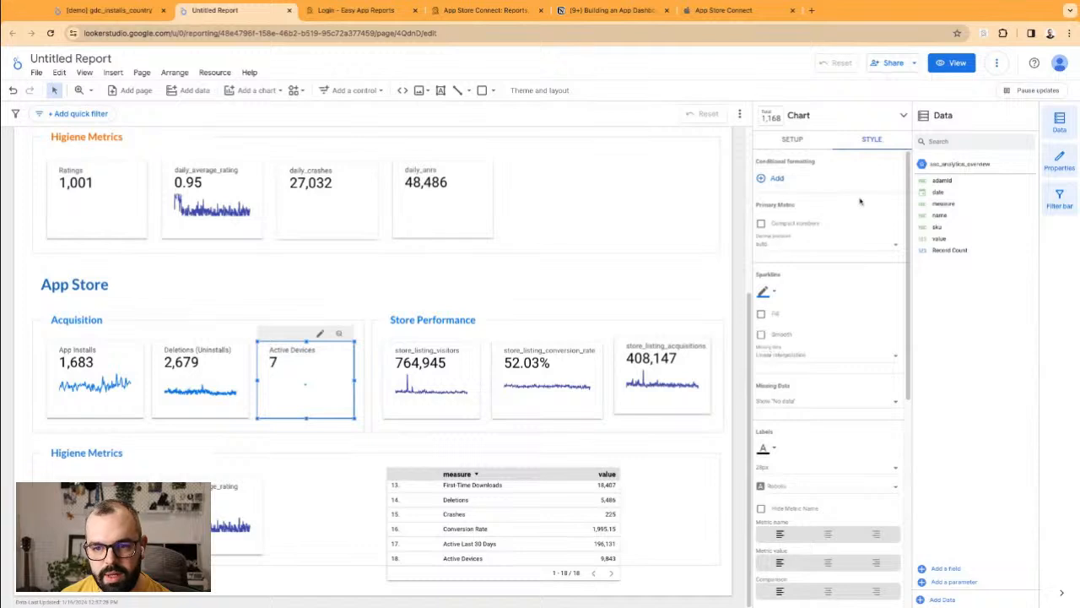
pyautogui.click(766, 292)
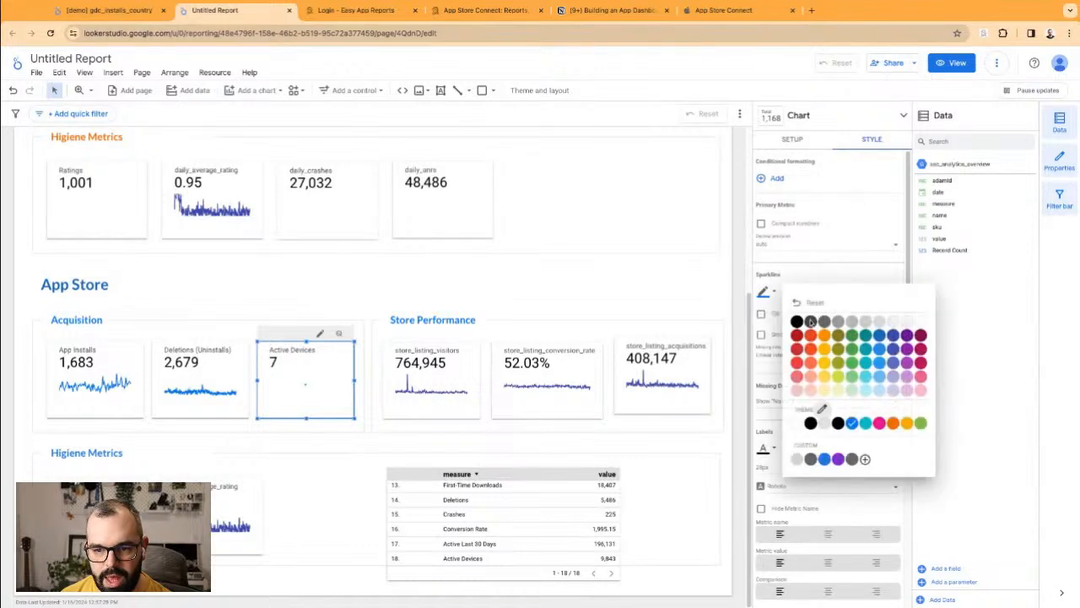
pyautogui.click(921, 324)
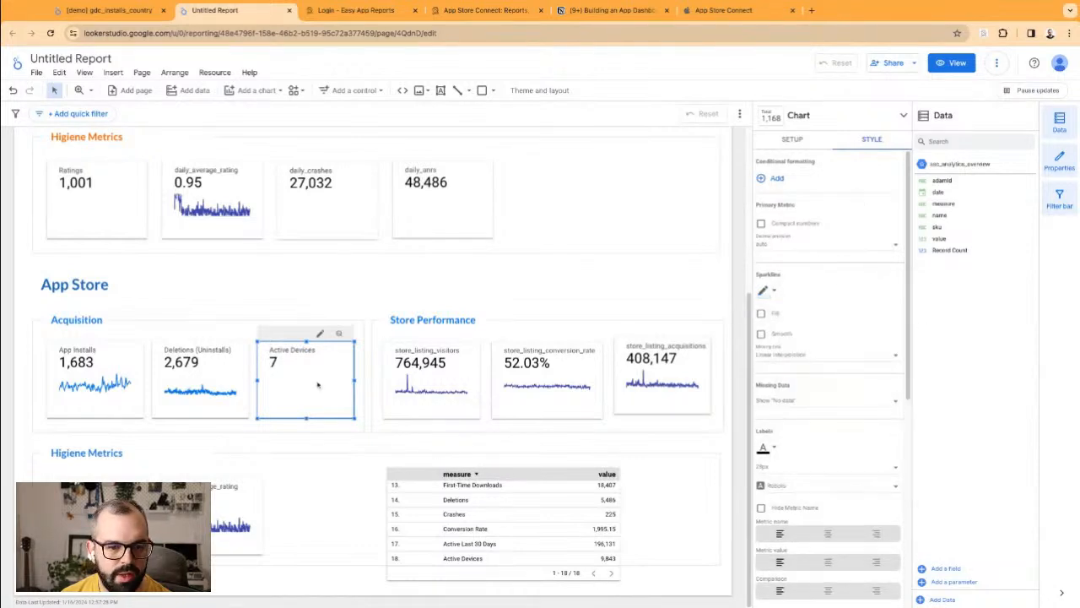
pyautogui.click(353, 292)
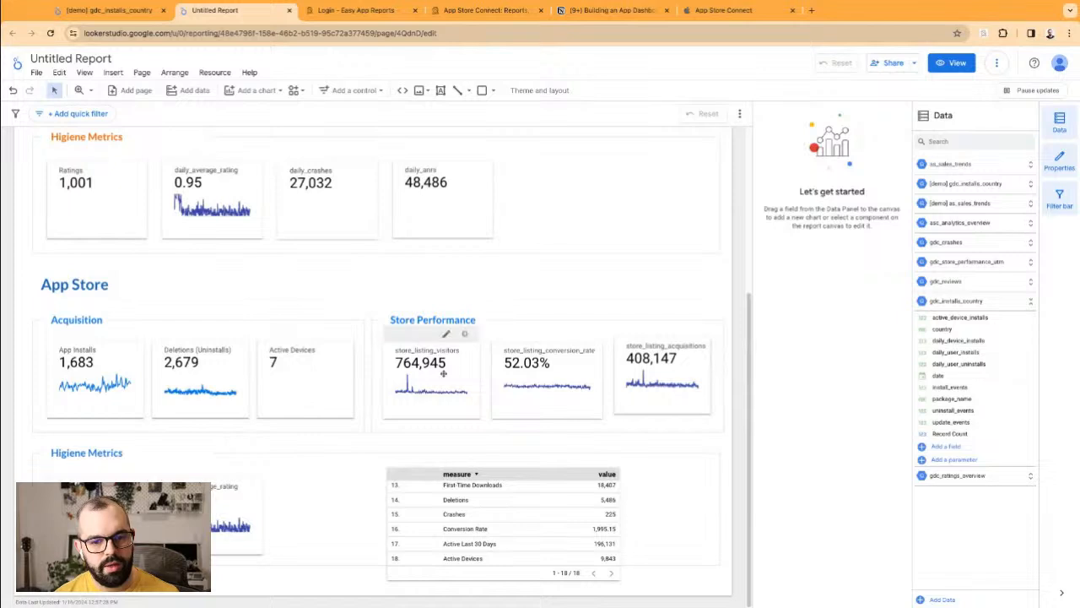
# Step: Widen the store_listing_acquisitions scorecard slightly
pyautogui.scroll(5, 490, 498)
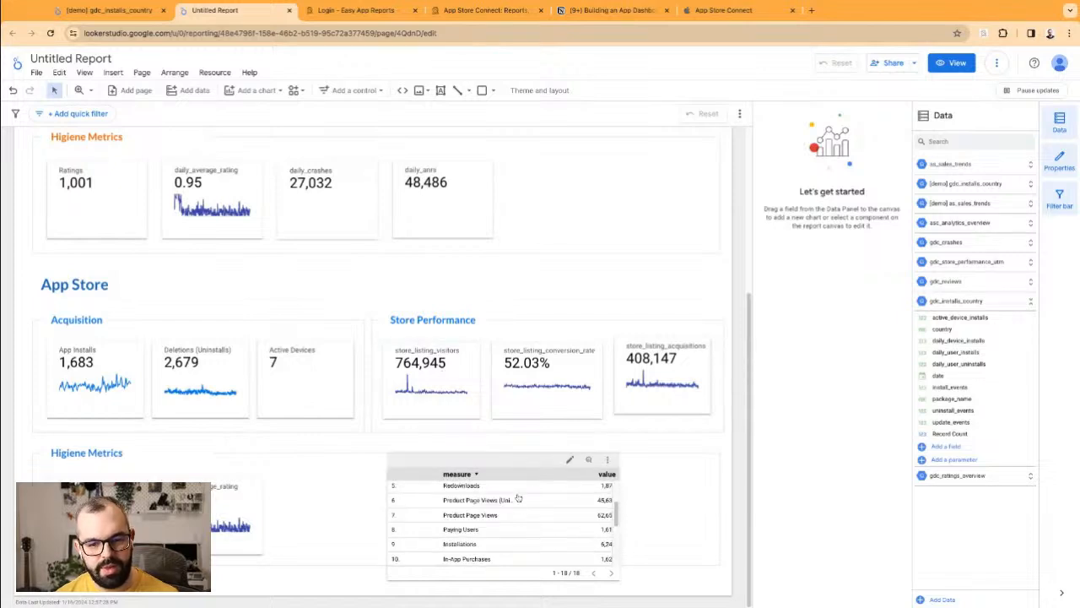
pyautogui.scroll(-5, 495, 523)
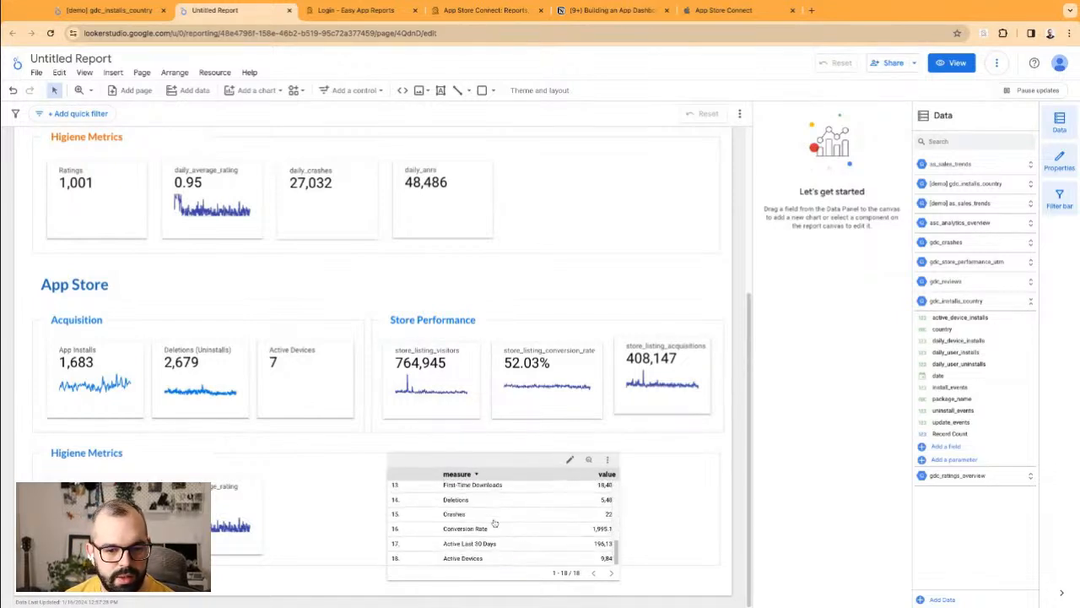
pyautogui.scroll(1, 464, 519)
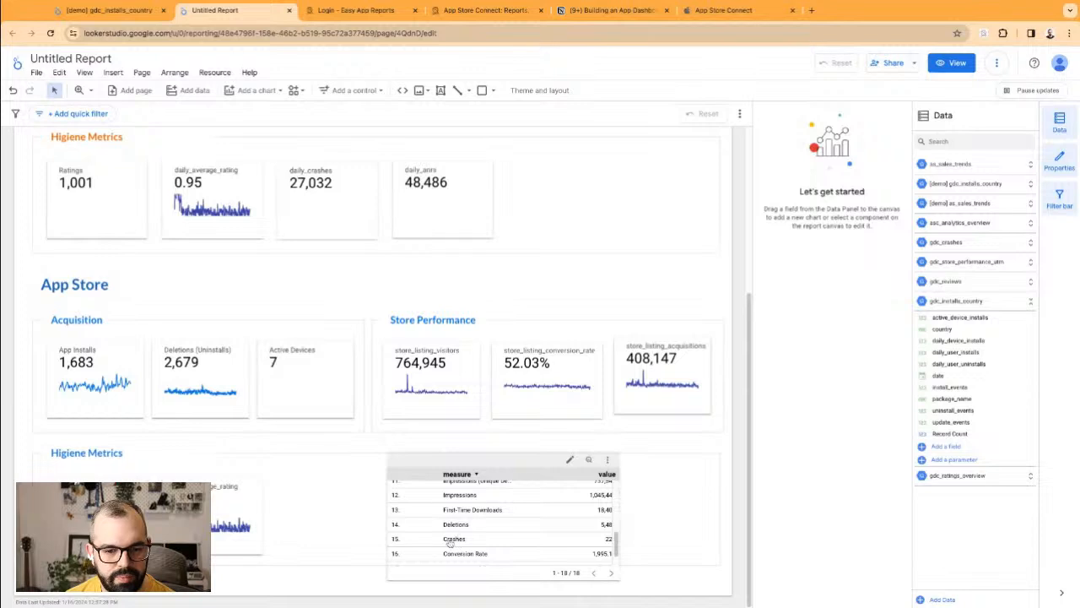
pyautogui.scroll(-2, 457, 542)
pyautogui.scroll(-1, 466, 535)
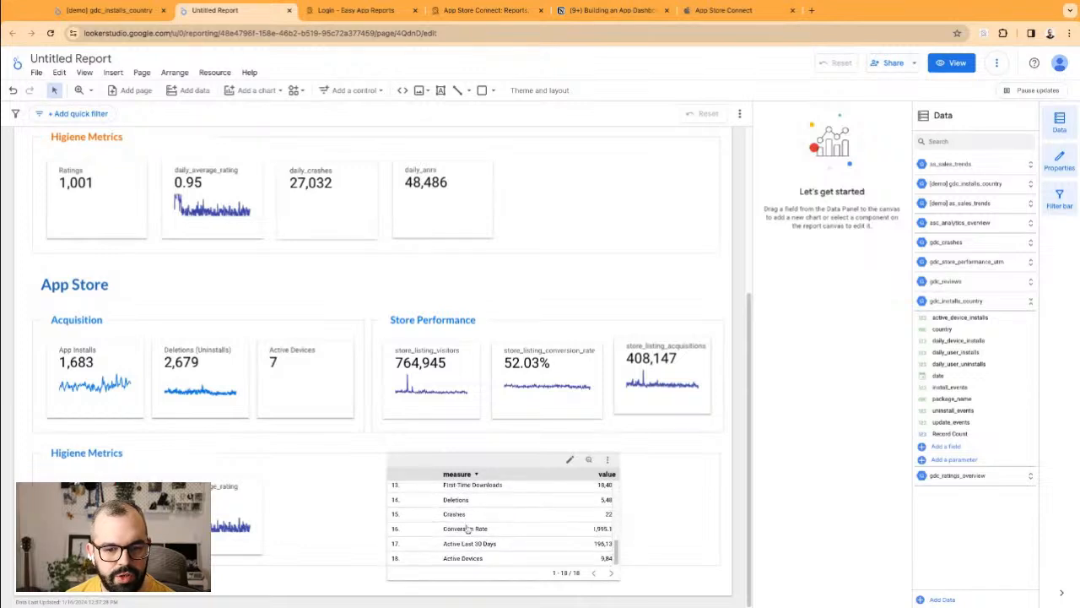
pyautogui.click(641, 335)
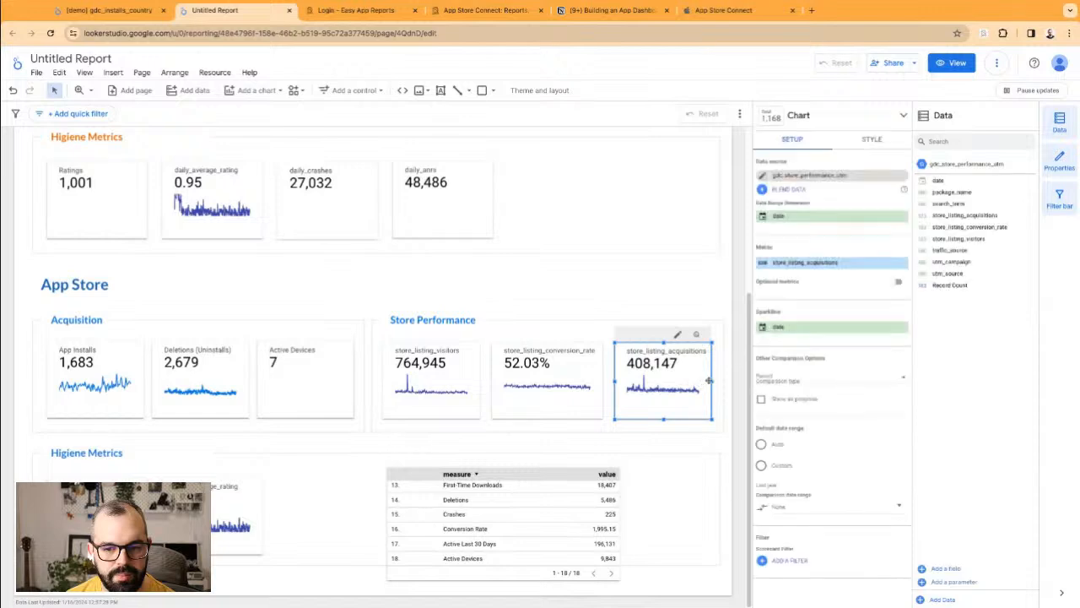
pyautogui.moveTo(711, 382); pyautogui.dragTo(715, 382)
pyautogui.click(612, 270)
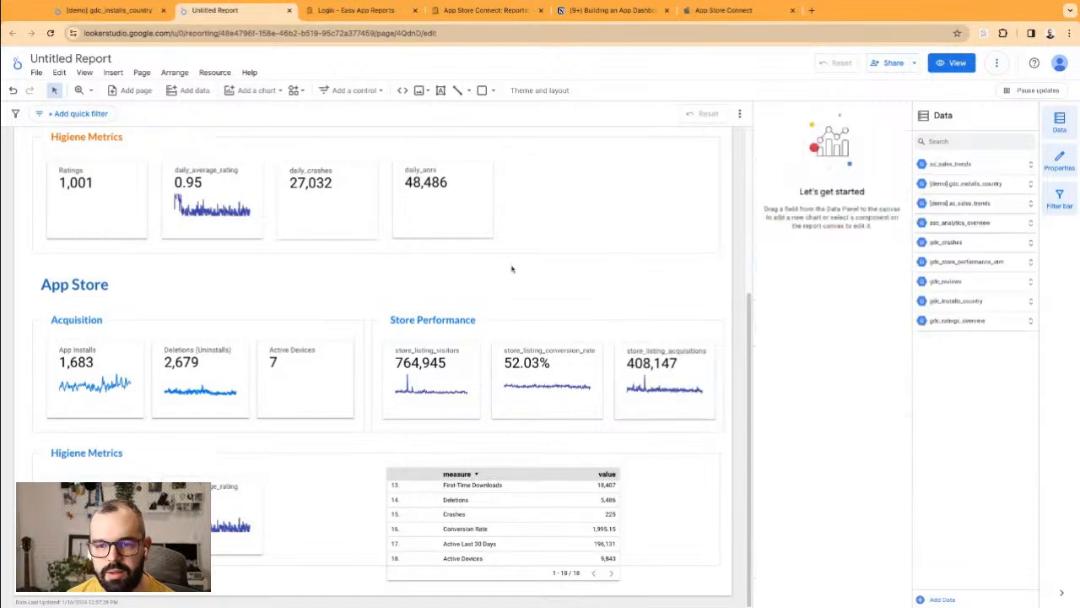
# Step: Delete the store_listing_visitors scorecard and the other two Store Performance scorecards
pyautogui.click(414, 363)
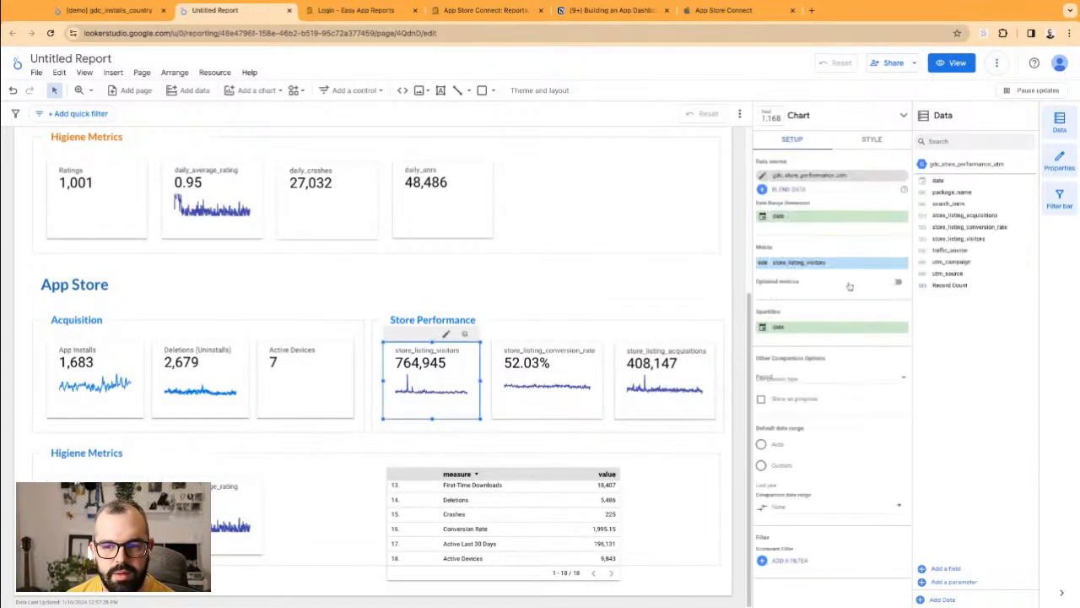
pyautogui.click(532, 290)
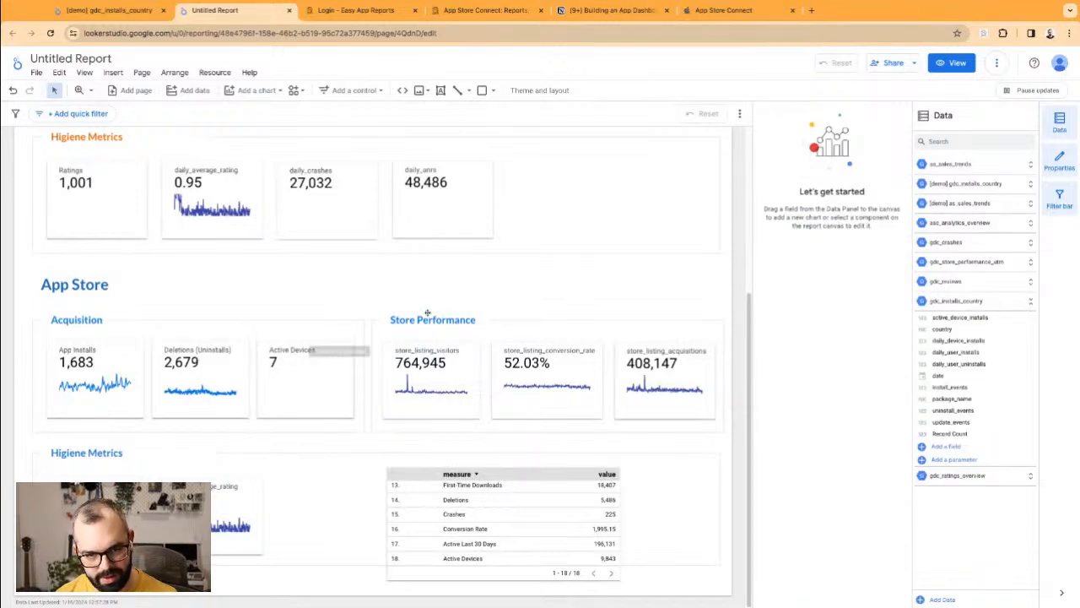
pyautogui.click(454, 379)
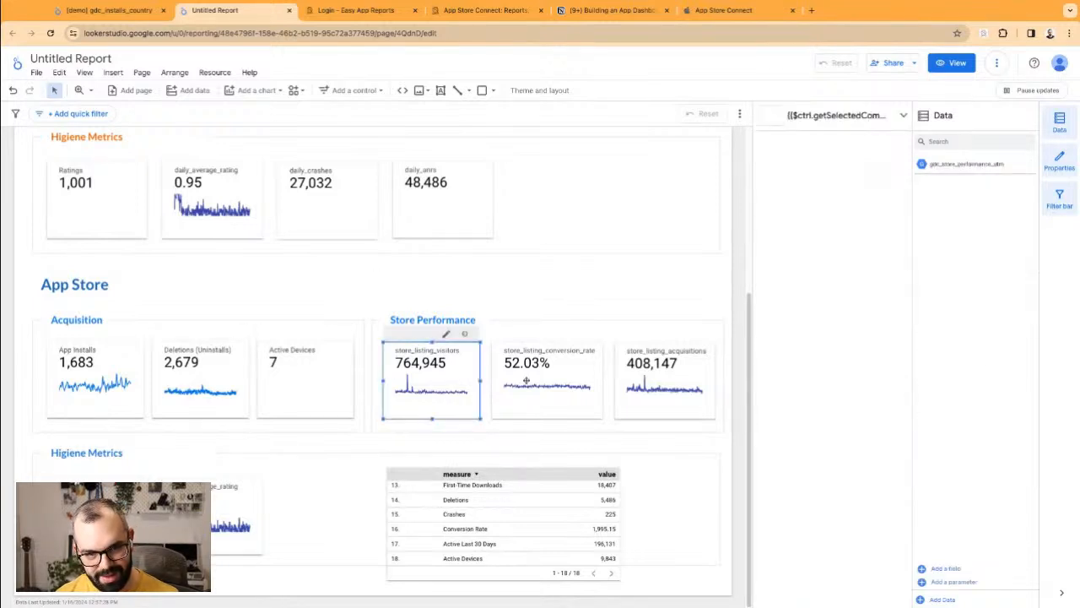
pyautogui.keyDown('shift'); pyautogui.click(638, 384); pyautogui.keyUp('shift')
pyautogui.press('Delete')
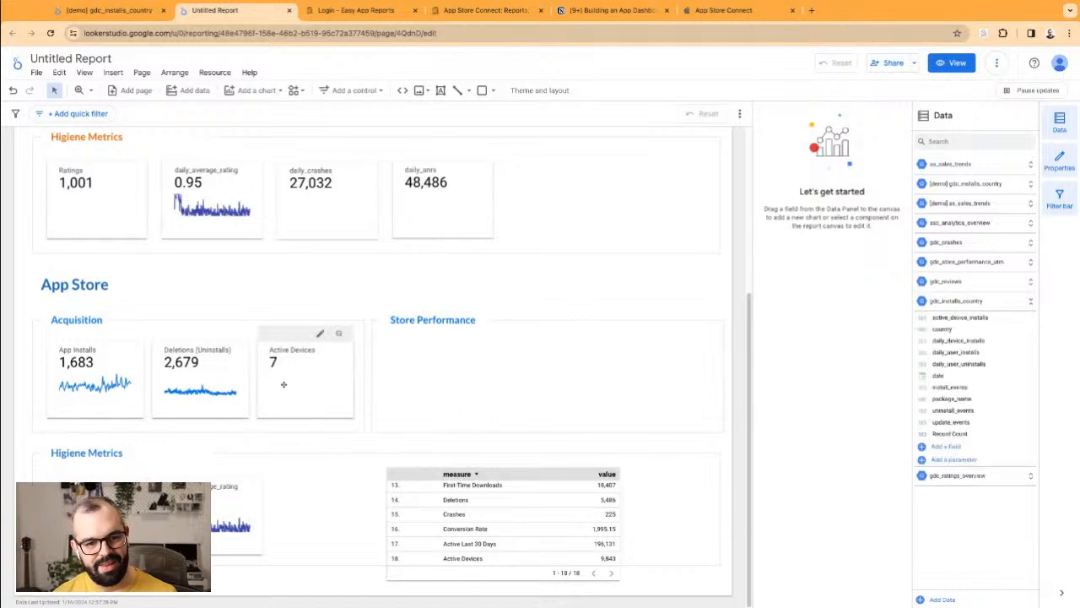
pyautogui.click(284, 384)
# Step: Place the Active Devices scorecard copy in Store Performance, clearing its metric name and removing its filter
pyautogui.moveTo(285, 398); pyautogui.dragTo(407, 384)
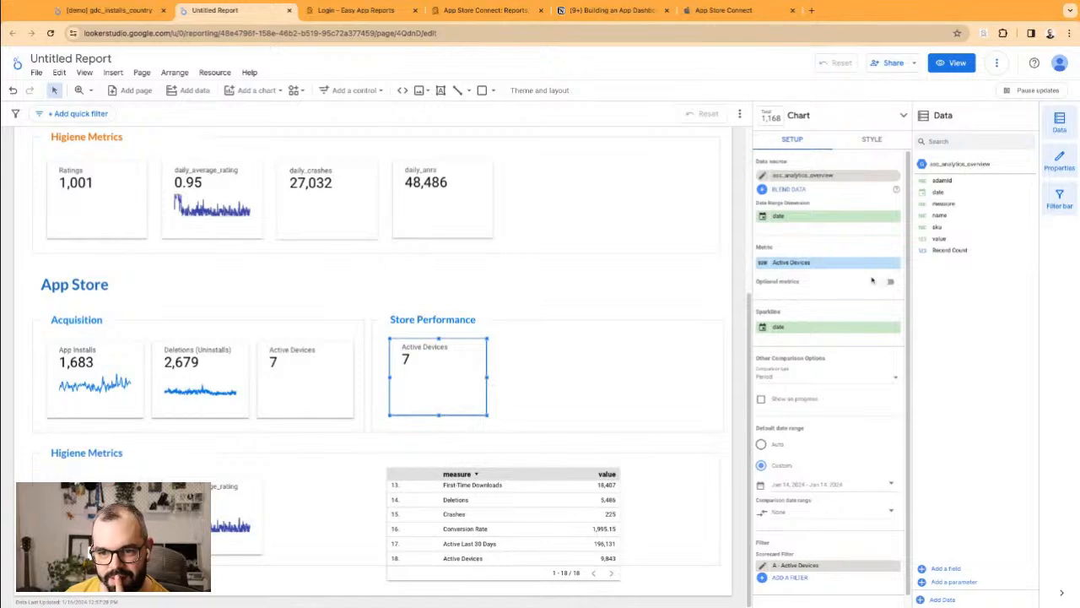
pyautogui.click(761, 264)
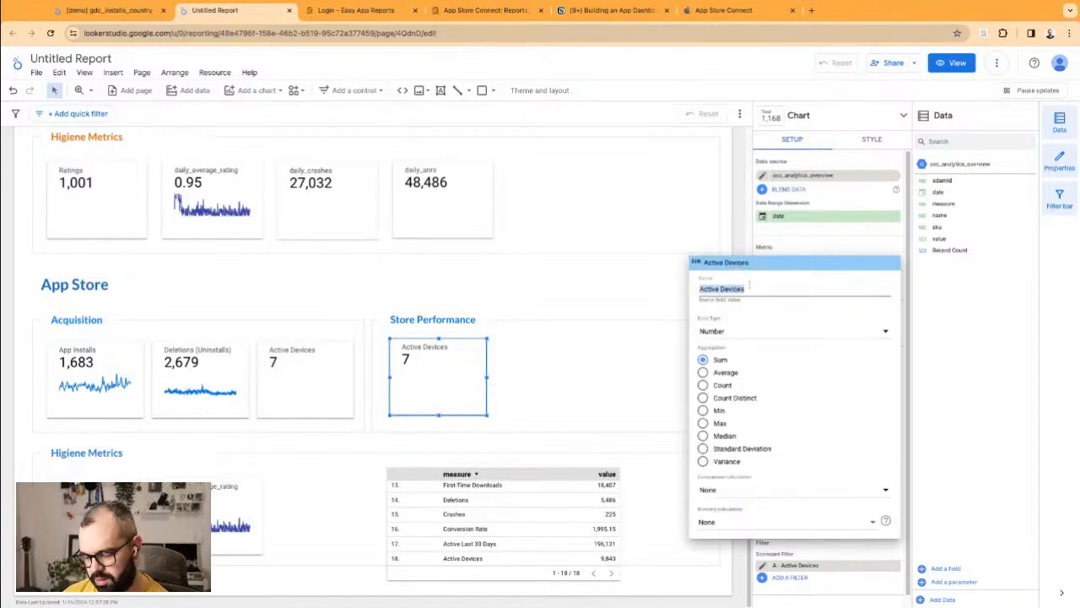
pyautogui.press('BackSpace')
pyautogui.click(815, 245)
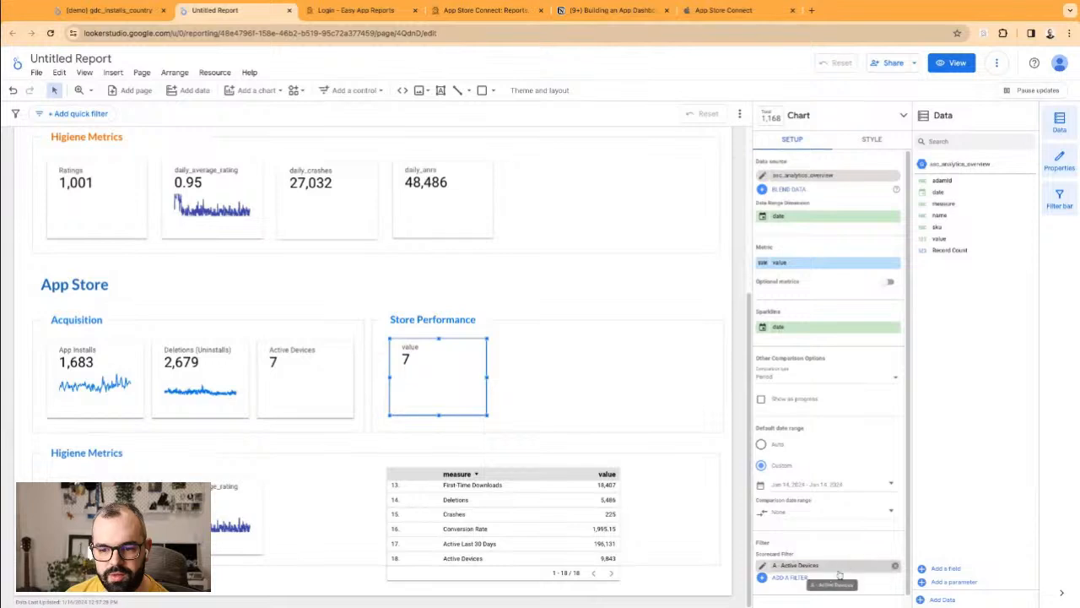
pyautogui.scroll(3, 558, 531)
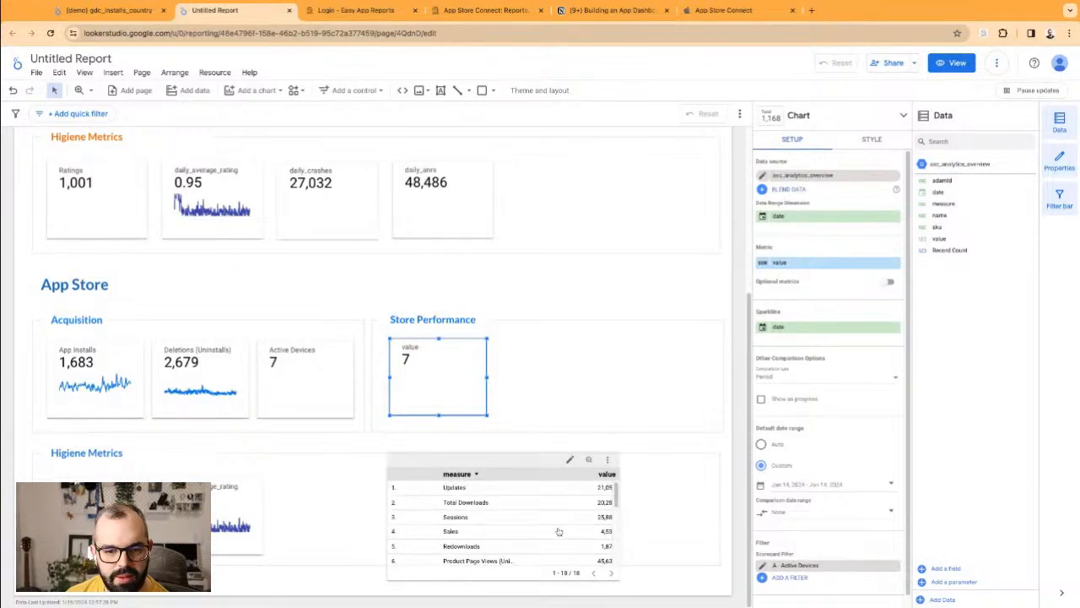
pyautogui.scroll(-5, 558, 531)
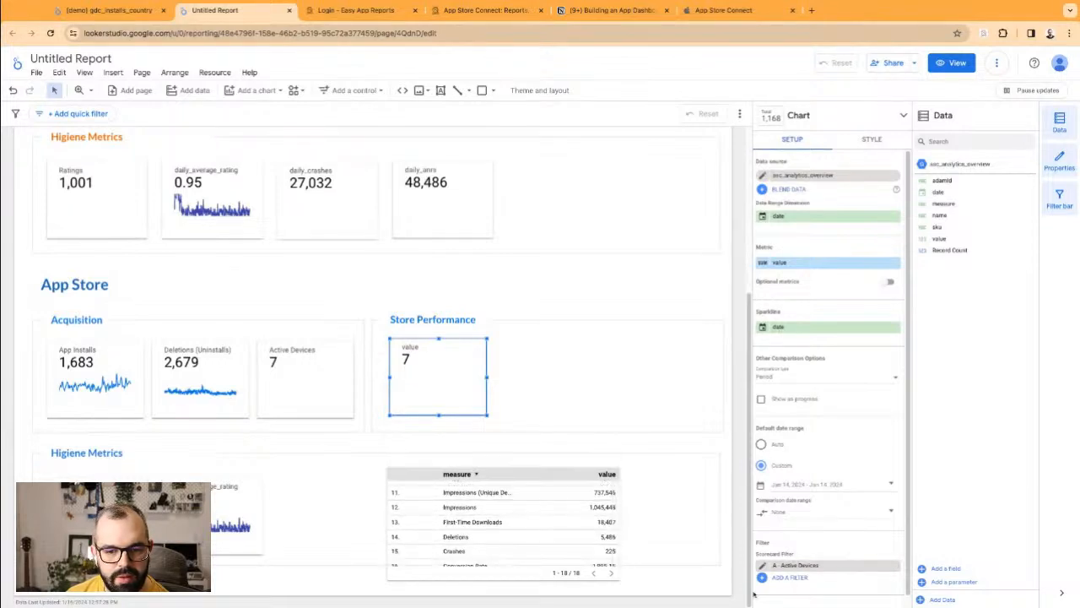
pyautogui.click(892, 566)
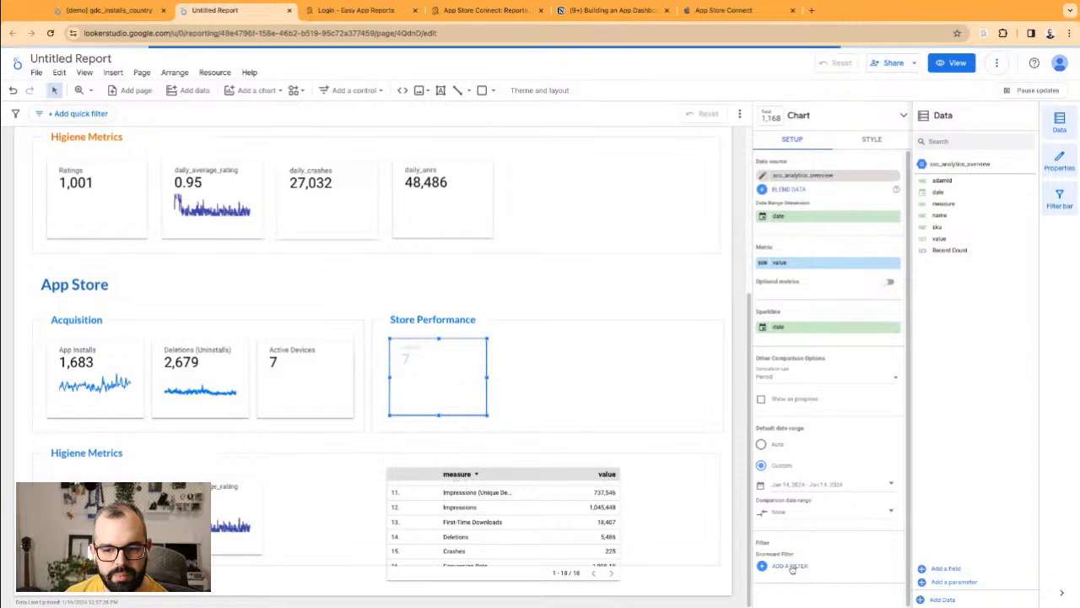
pyautogui.click(790, 565)
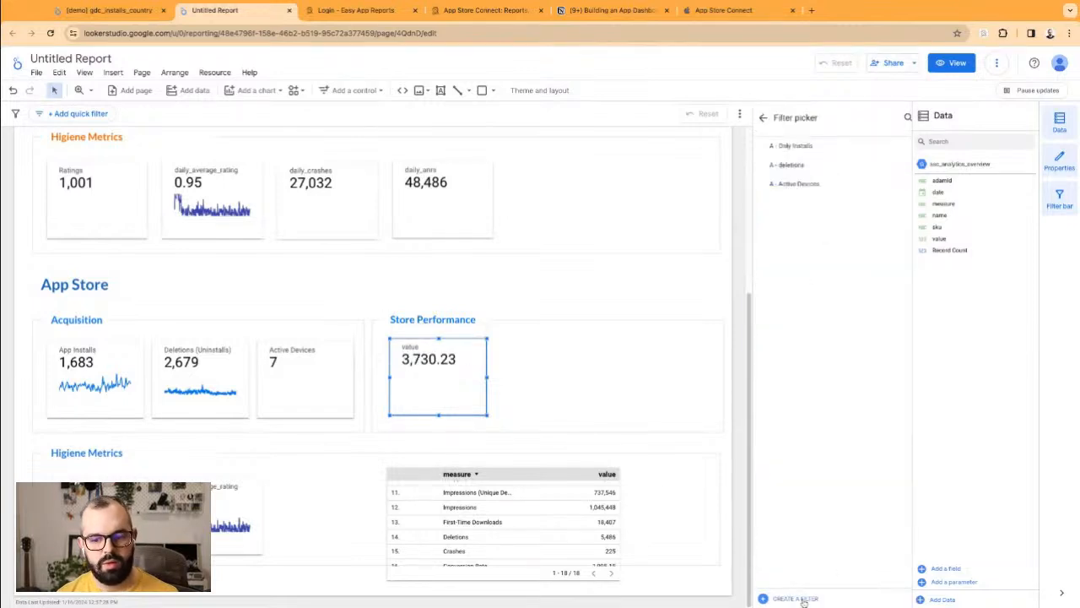
# Step: Create and apply the 'A - Impressions' filter with measure Equal to Impressions
pyautogui.click(804, 601)
pyautogui.click(62, 355)
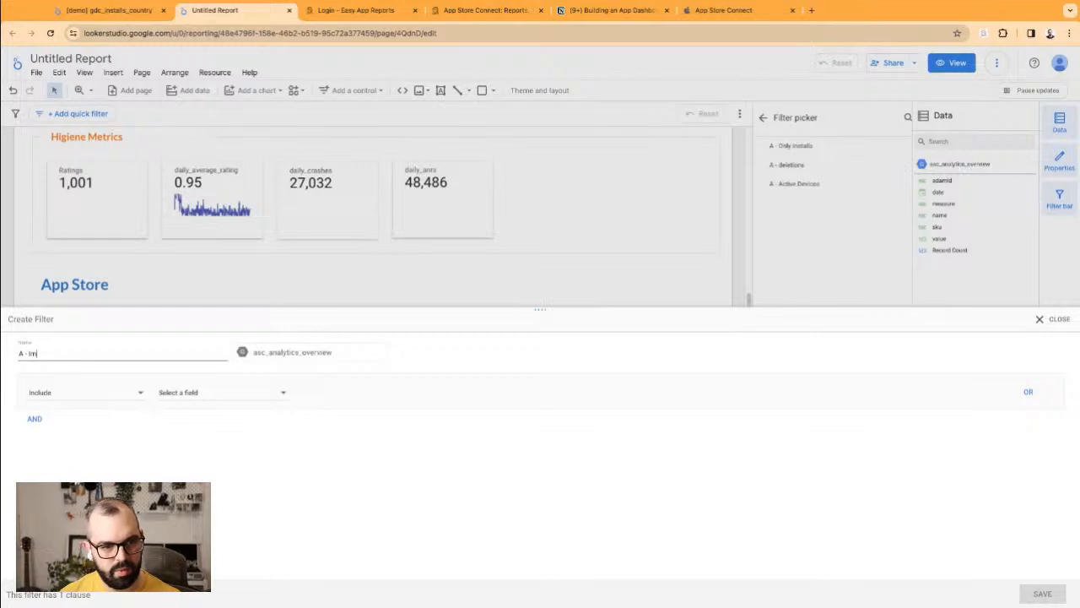
pyautogui.click(207, 394)
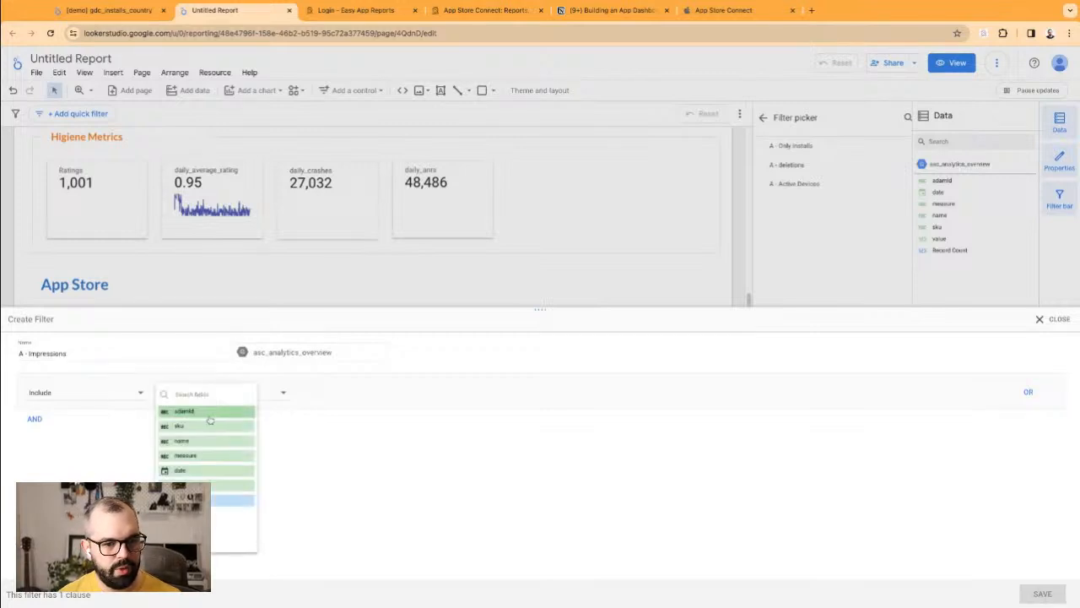
pyautogui.click(207, 454)
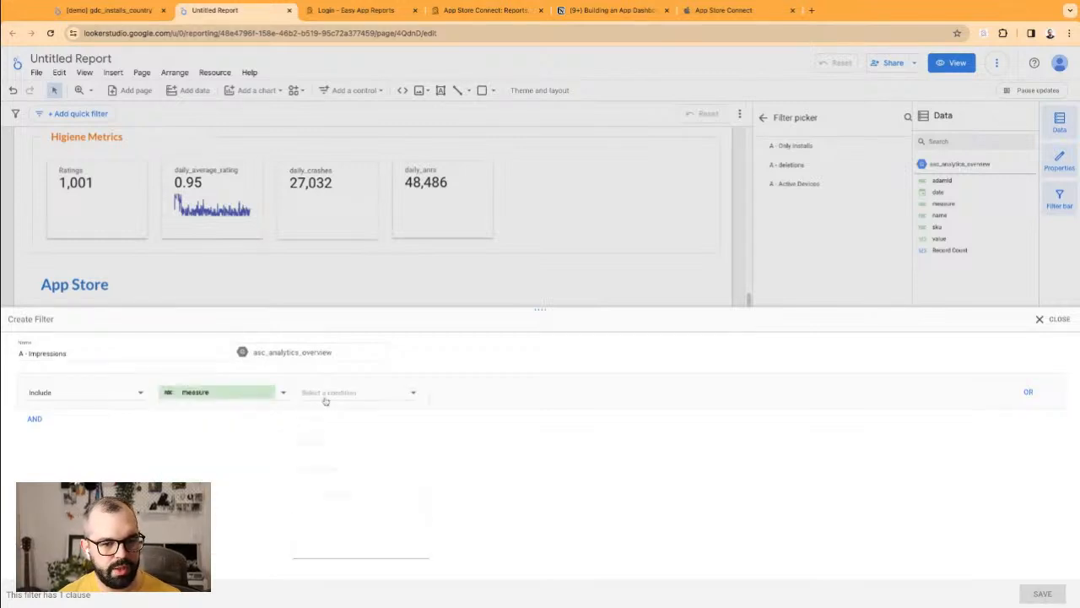
pyautogui.click(336, 394)
pyautogui.click(338, 417)
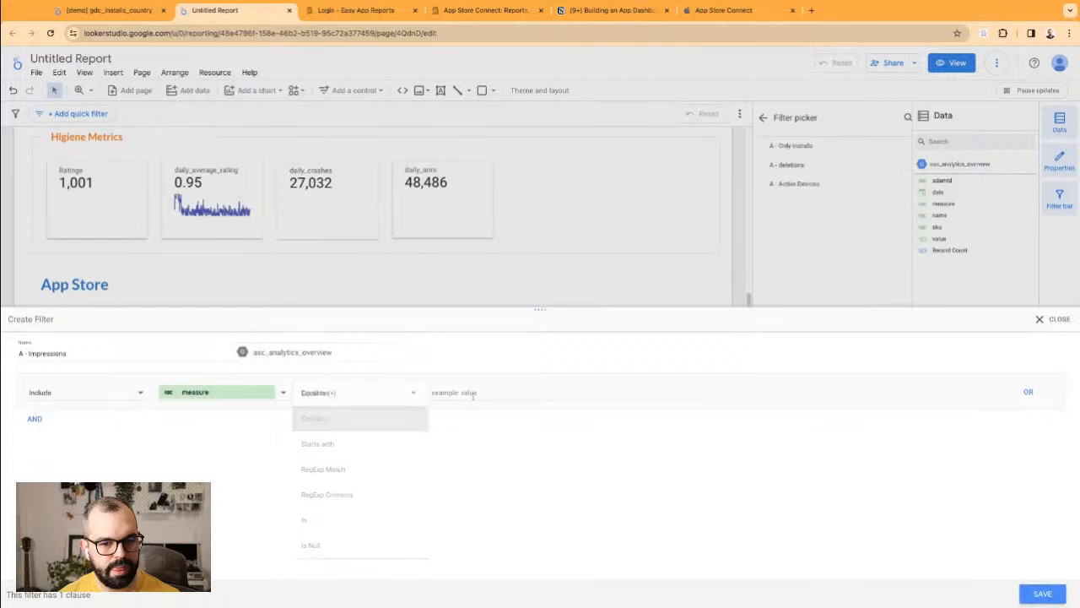
pyautogui.click(475, 395)
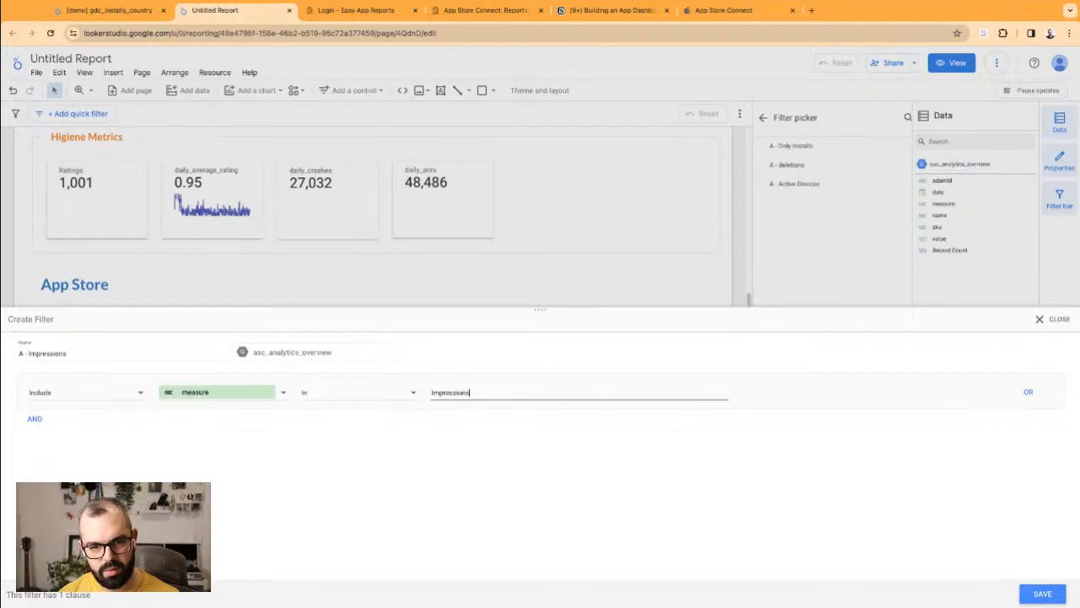
pyautogui.click(390, 393)
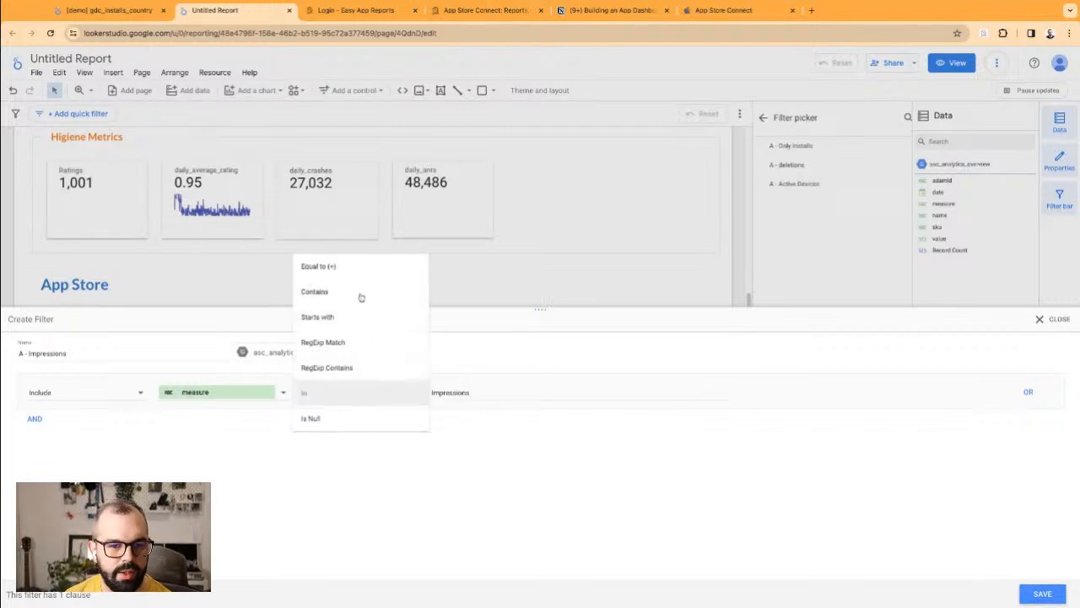
pyautogui.click(319, 267)
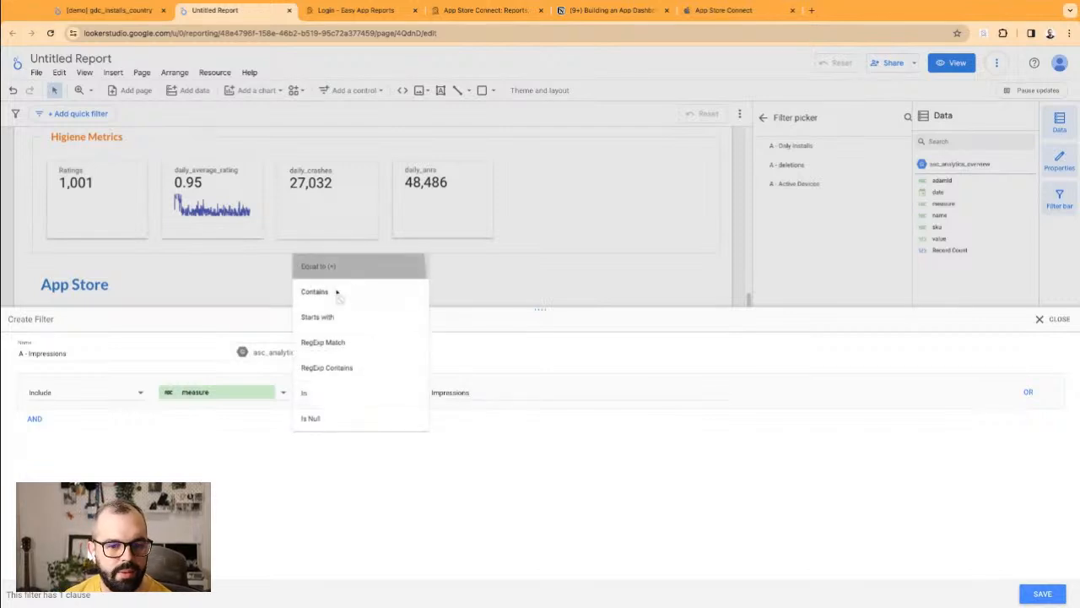
pyautogui.click(1043, 593)
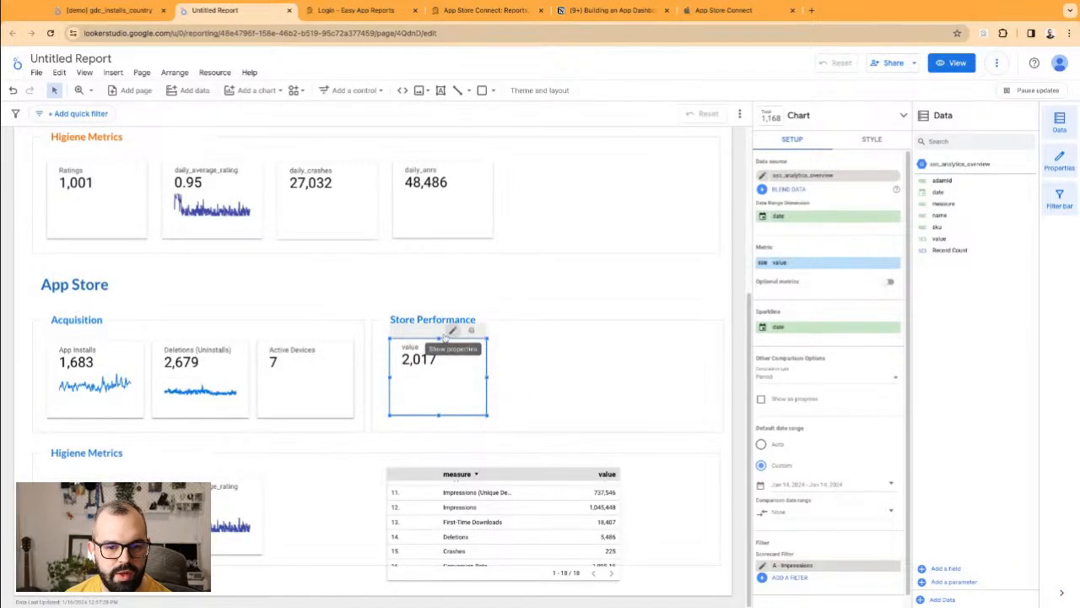
# Step: Rename the scorecard metric 'Impressions' and select the measure/value table
pyautogui.click(767, 265)
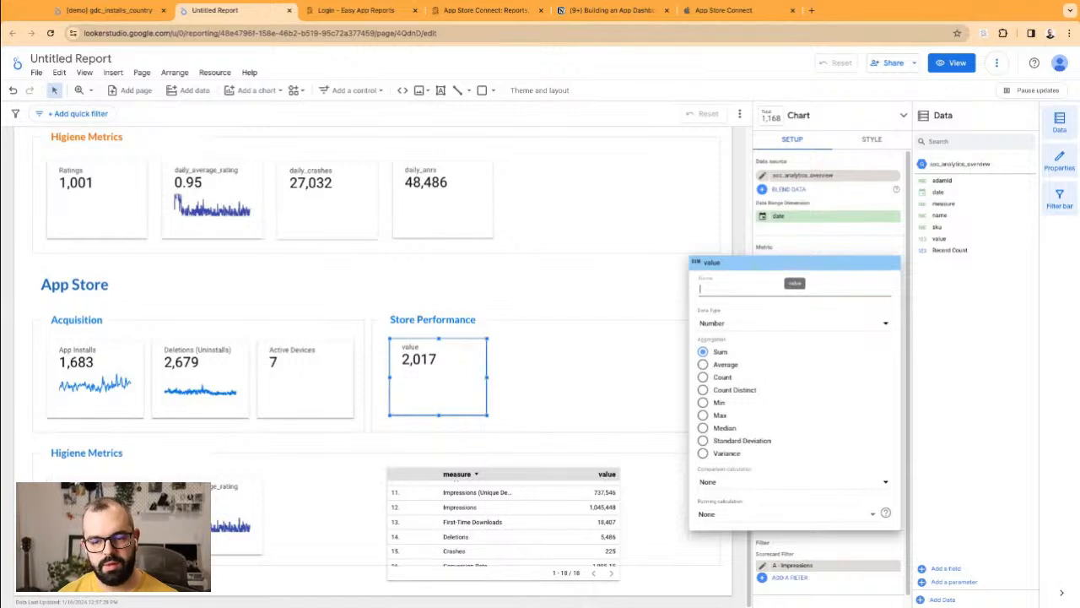
pyautogui.write('Impressions')
pyautogui.click(594, 301)
pyautogui.click(530, 303)
pyautogui.click(468, 480)
# Step: Delete the measure table and source the ratings scorecard from BigQuery easy-app-reports appstore as_reviews
pyautogui.press('Delete')
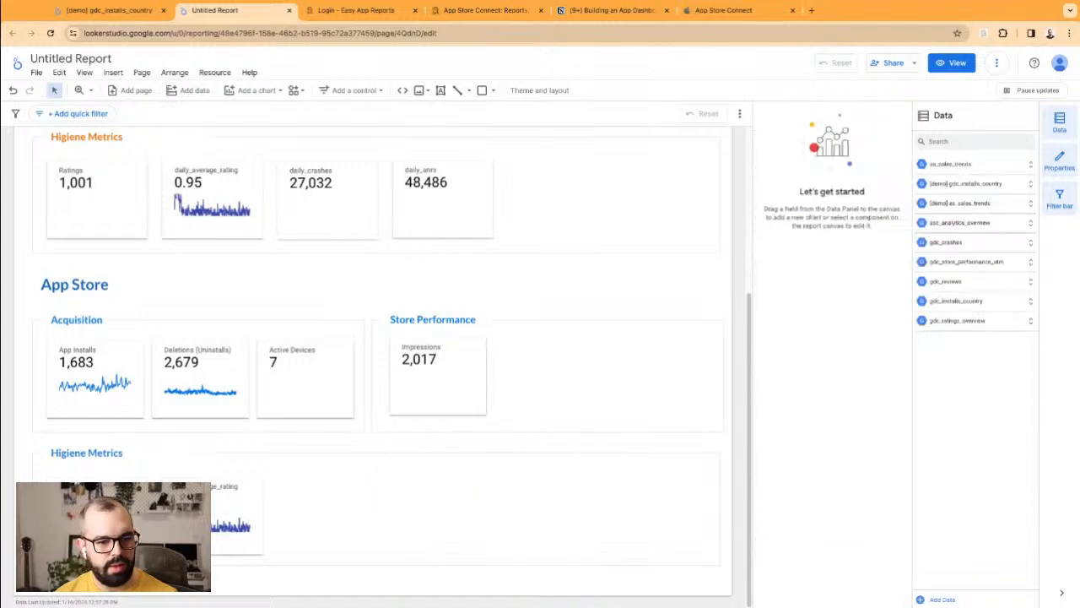
pyautogui.click(97, 515)
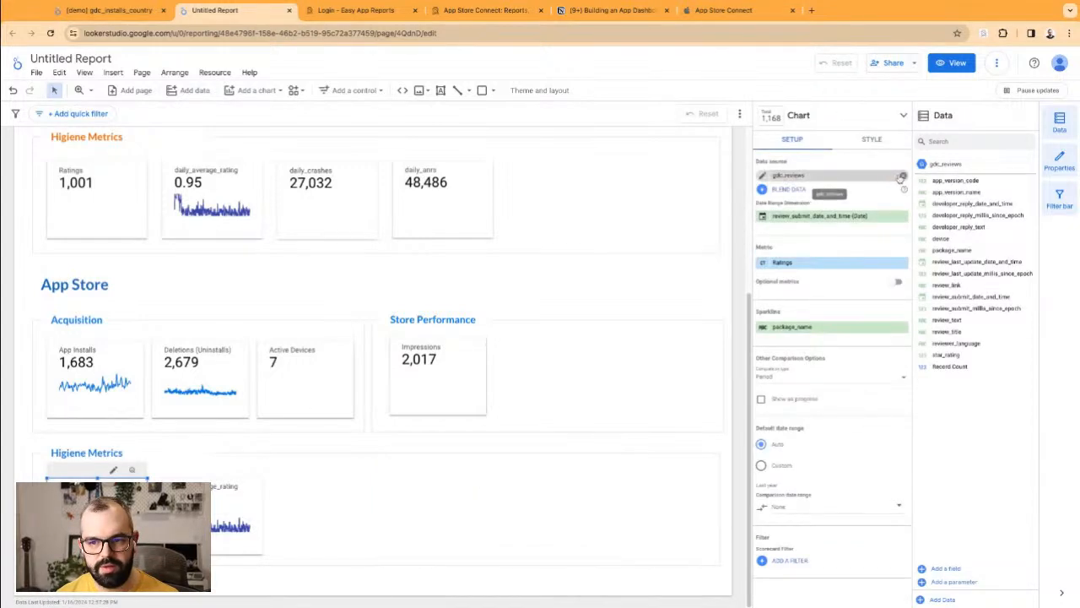
pyautogui.click(812, 175)
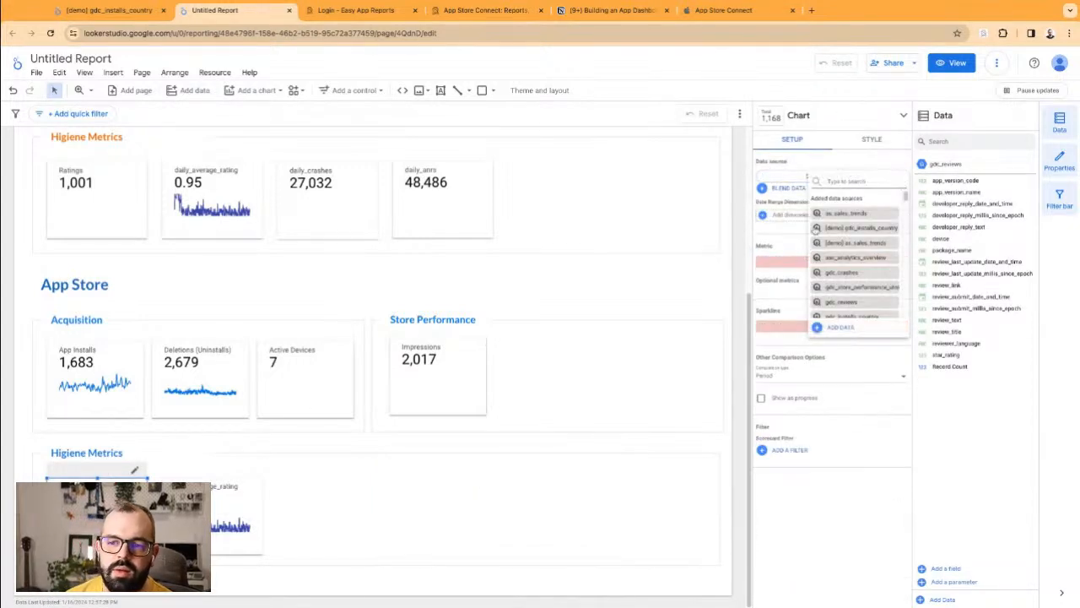
pyautogui.click(839, 327)
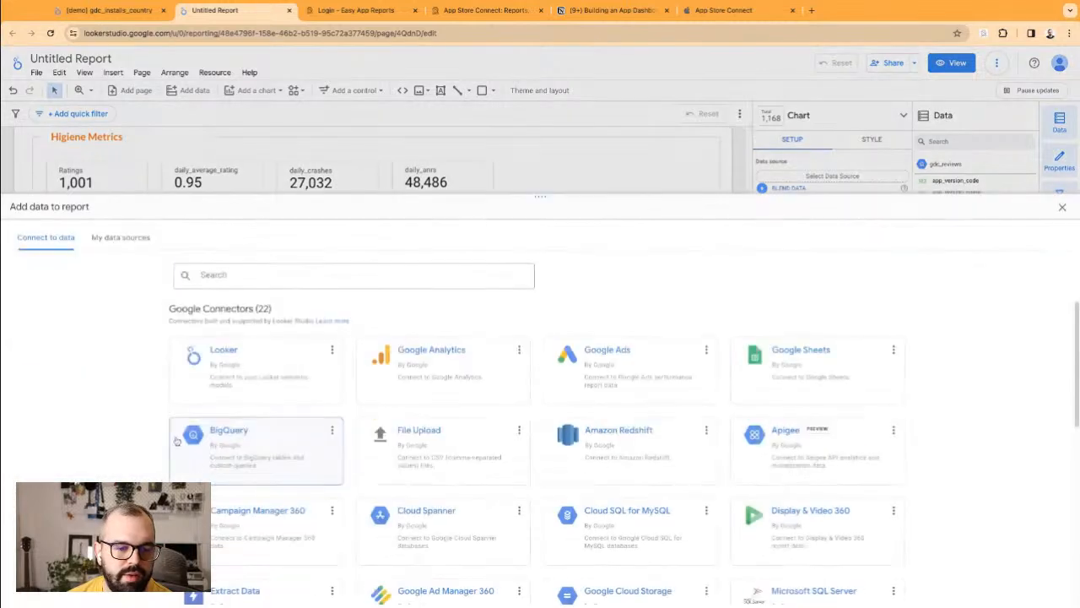
pyautogui.click(256, 447)
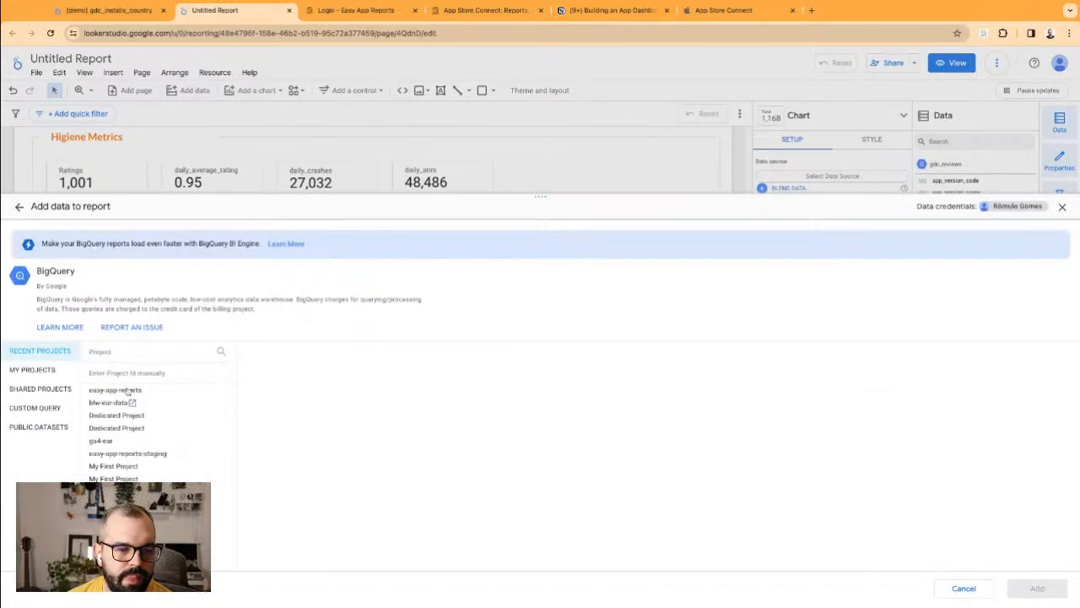
pyautogui.click(272, 369)
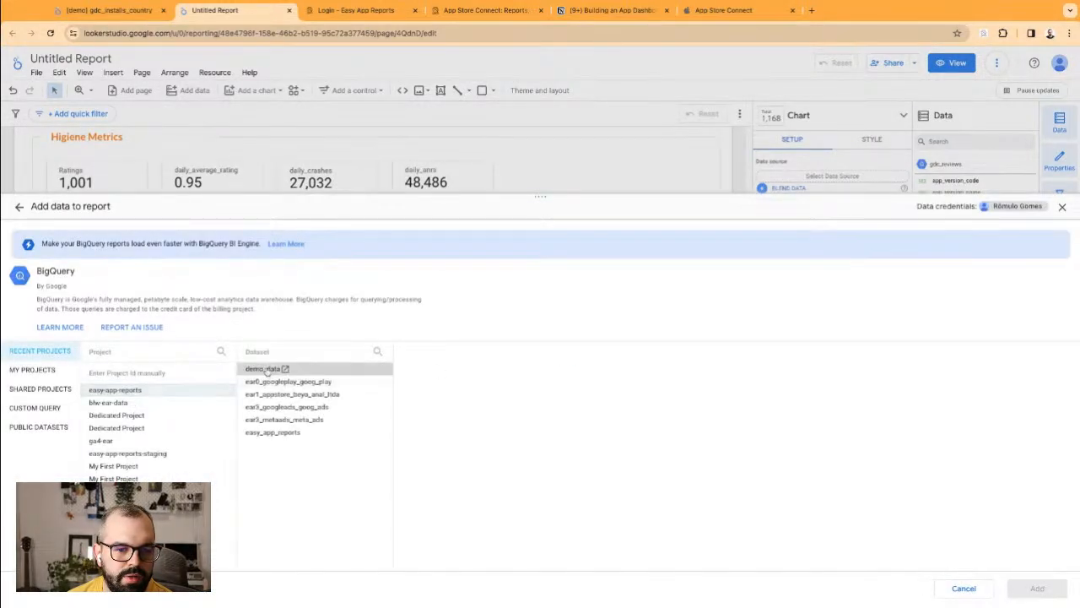
pyautogui.click(303, 394)
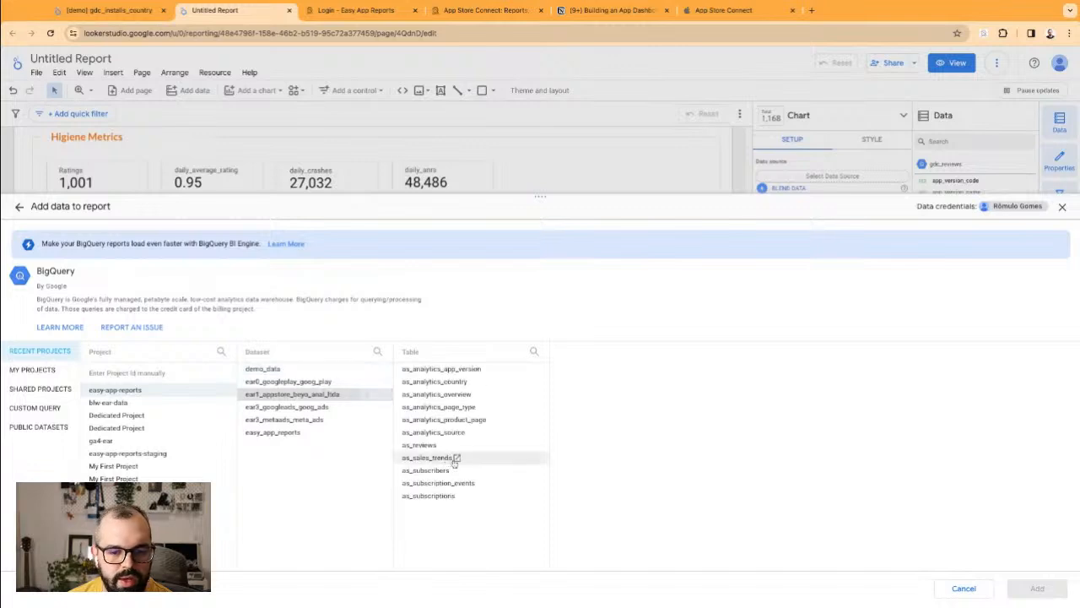
pyautogui.click(424, 444)
pyautogui.click(1038, 595)
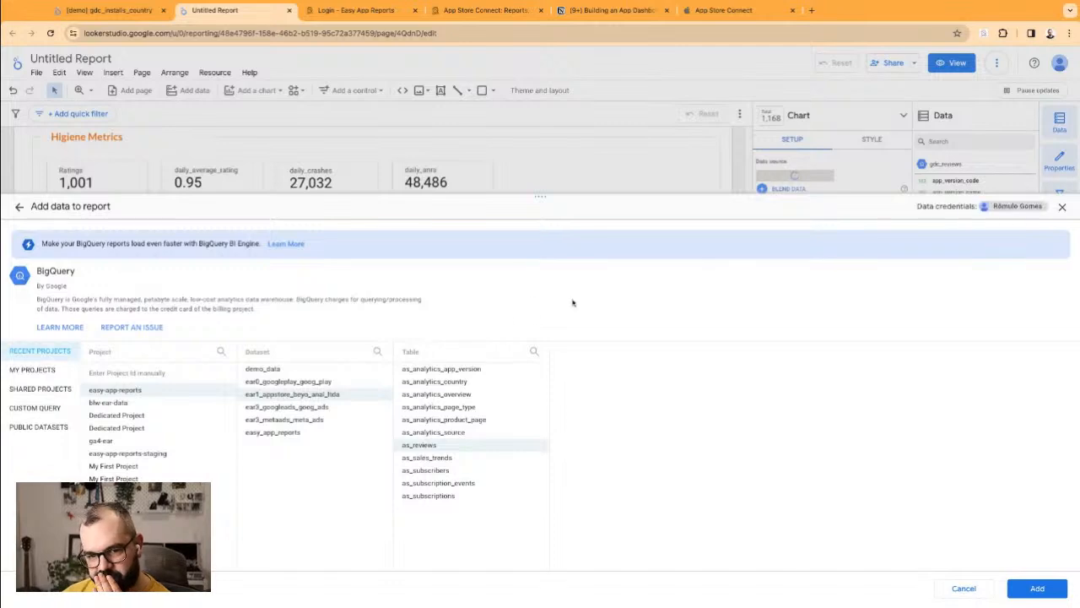
pyautogui.click(1021, 587)
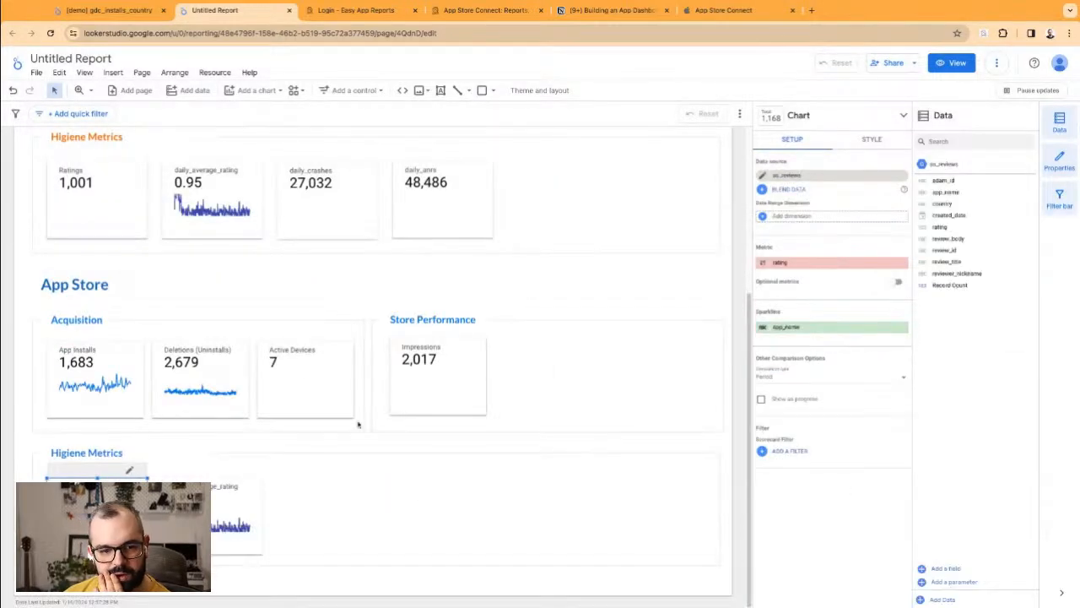
# Step: Use created_date as the date range dimension and place the scorecard copy beside the original
pyautogui.click(792, 218)
pyautogui.click(826, 252)
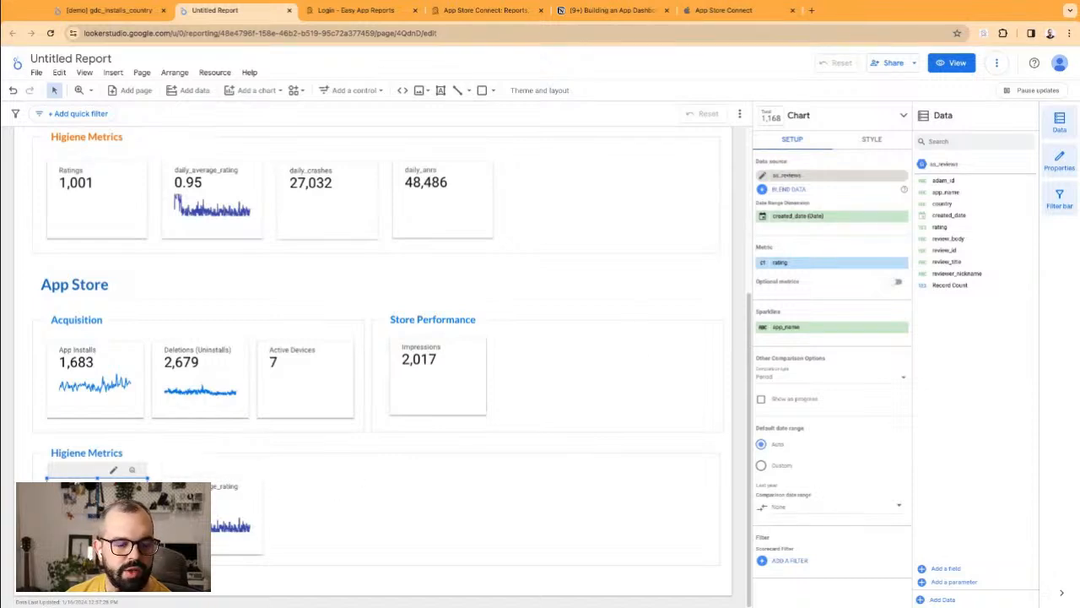
pyautogui.click(767, 264)
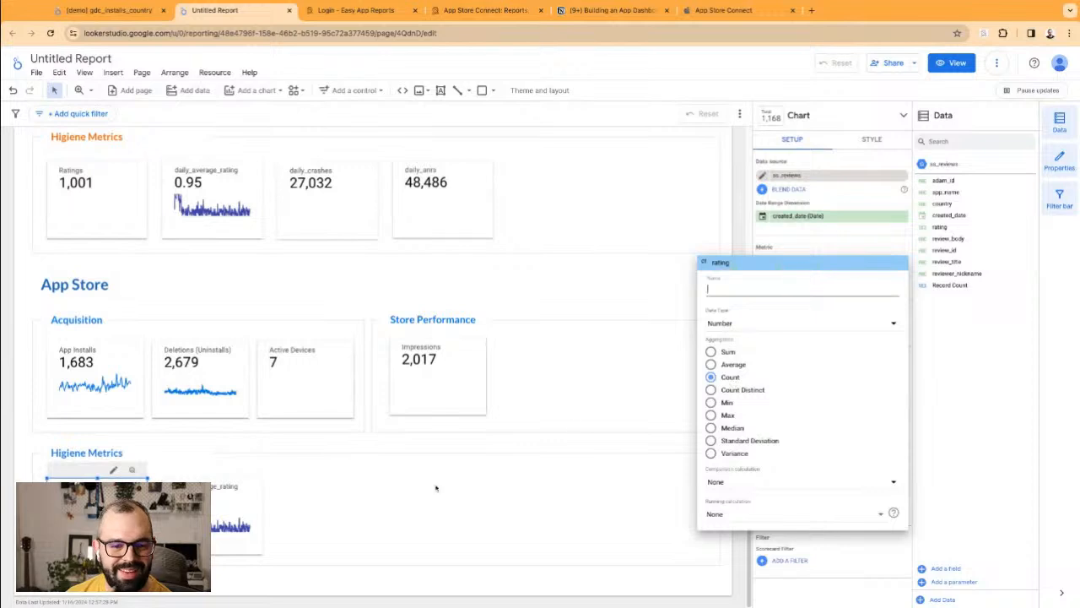
pyautogui.click(426, 456)
pyautogui.click(222, 516)
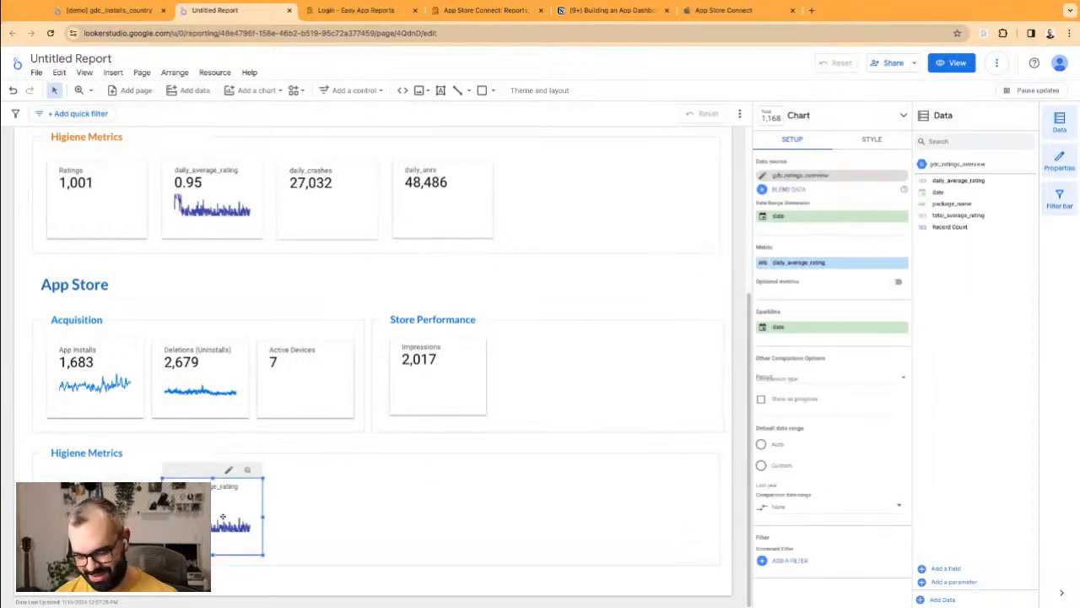
pyautogui.click(122, 513)
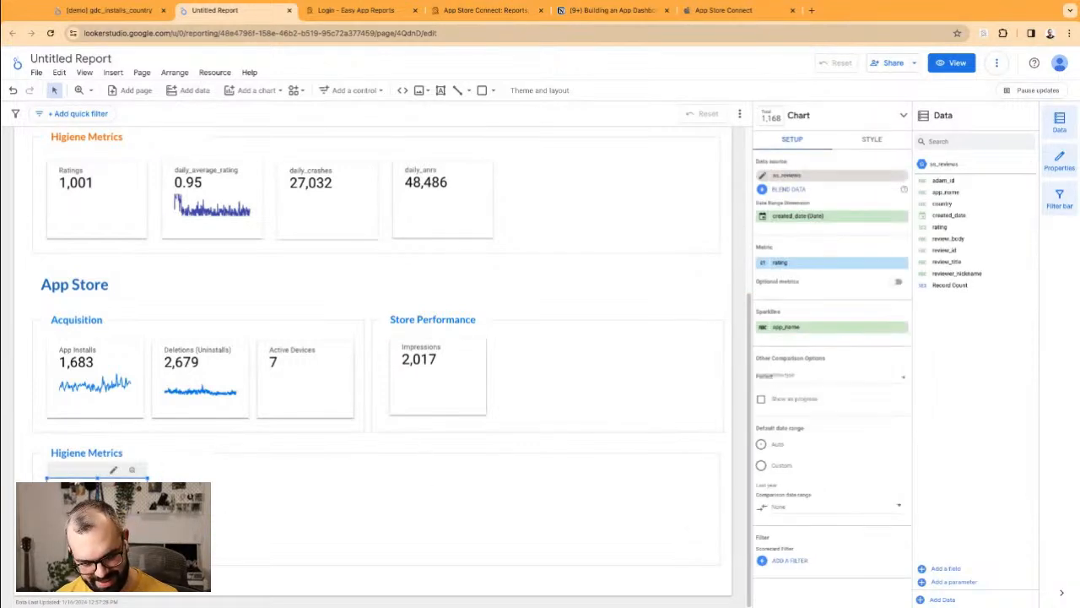
pyautogui.moveTo(123, 512); pyautogui.dragTo(223, 502)
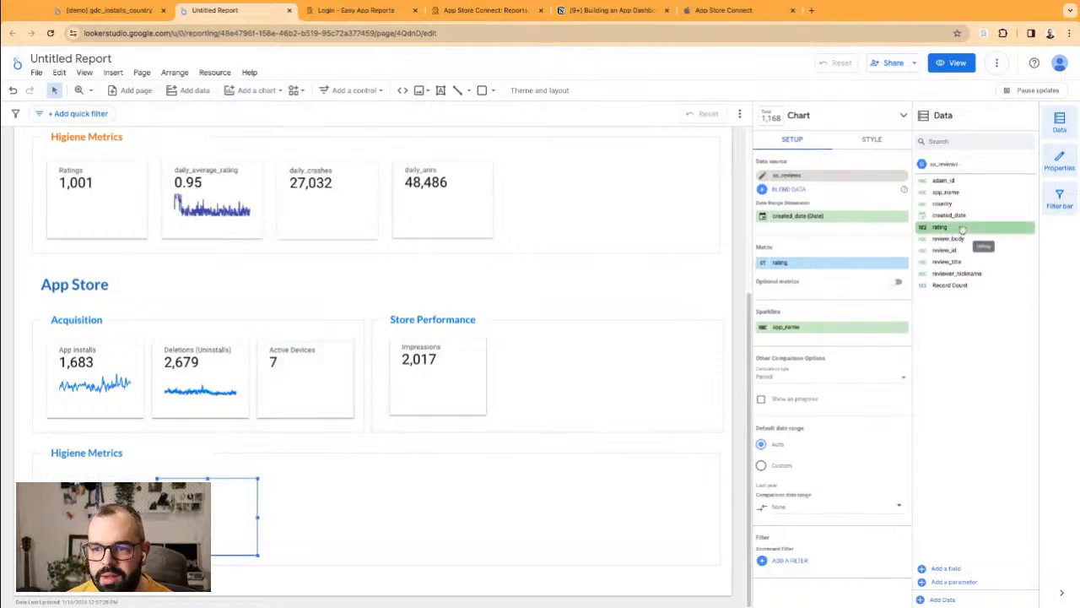
# Step: Set the rating aggregation to Average (1.8) and move the scorecard further right
pyautogui.click(766, 265)
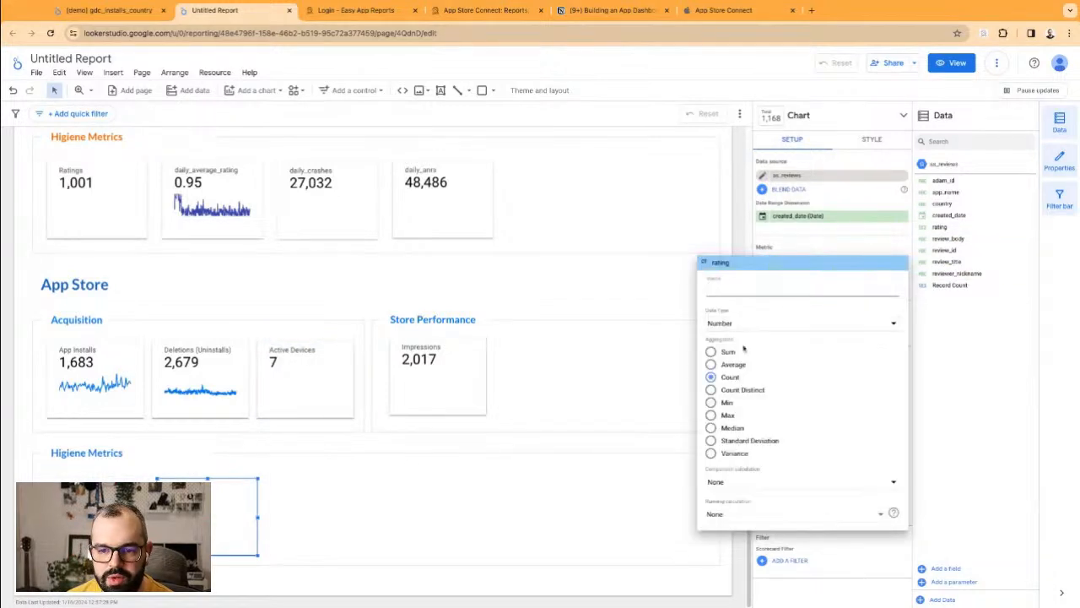
pyautogui.click(733, 366)
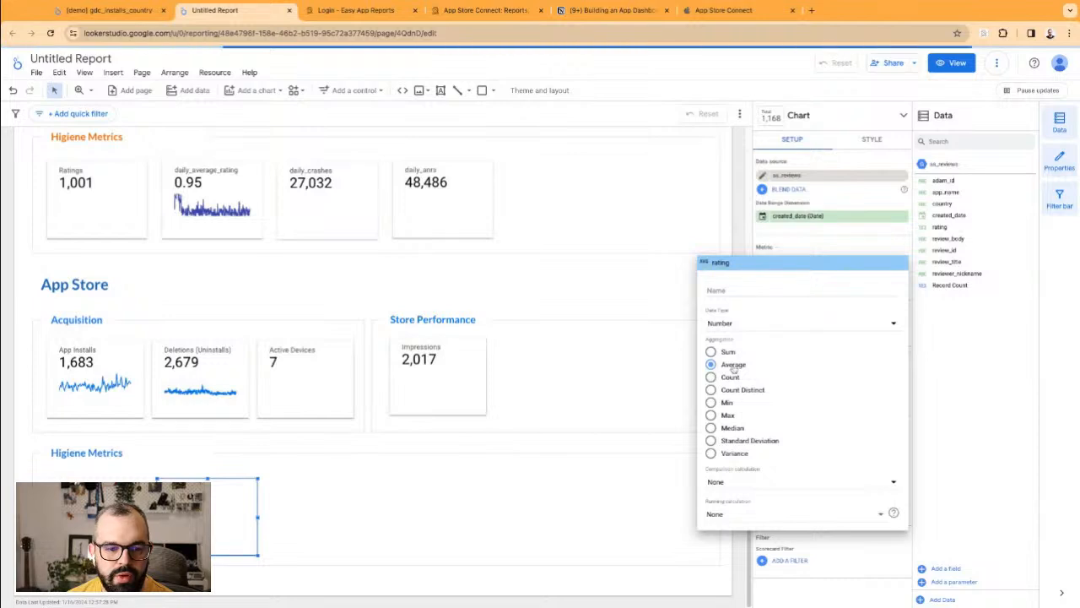
pyautogui.click(427, 447)
pyautogui.moveTo(215, 511); pyautogui.dragTo(589, 515)
pyautogui.click(828, 125)
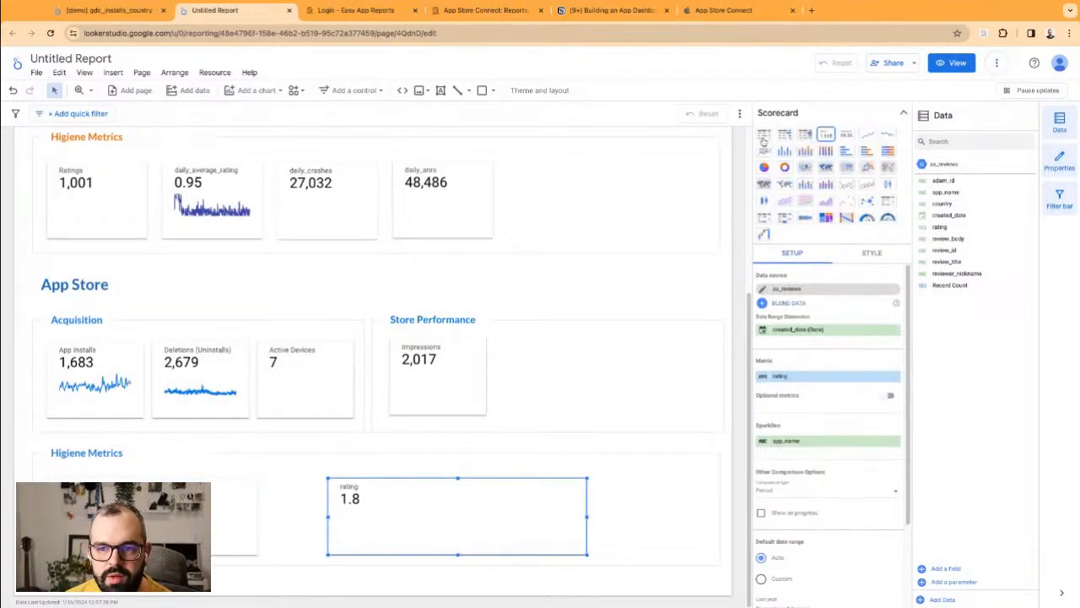
# Step: Convert the rating scorecard into a table broken down by created_date, and widen it
pyautogui.click(763, 134)
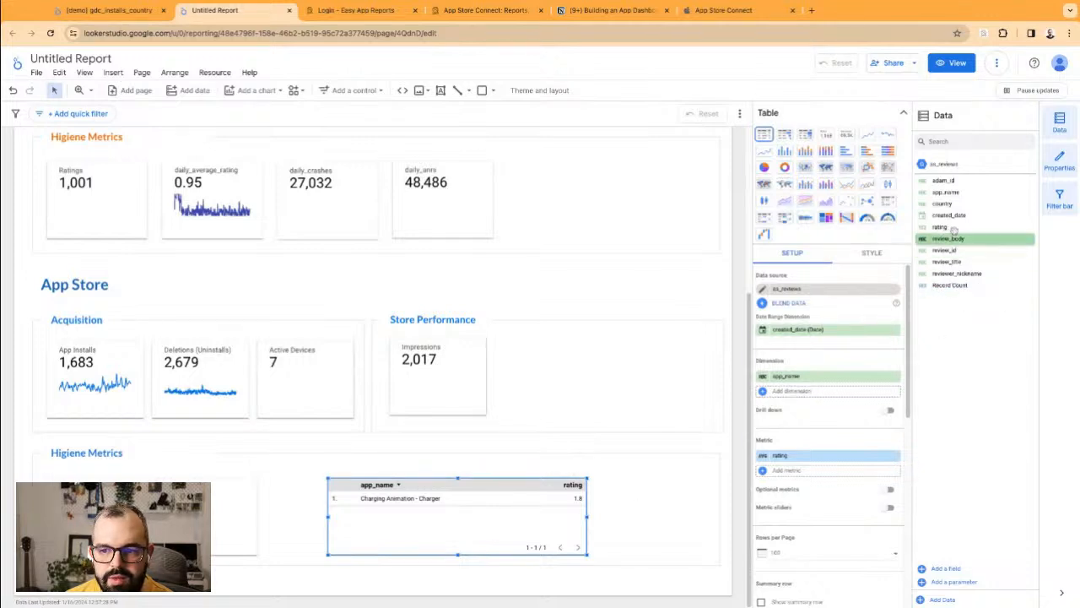
pyautogui.moveTo(949, 215); pyautogui.dragTo(808, 393)
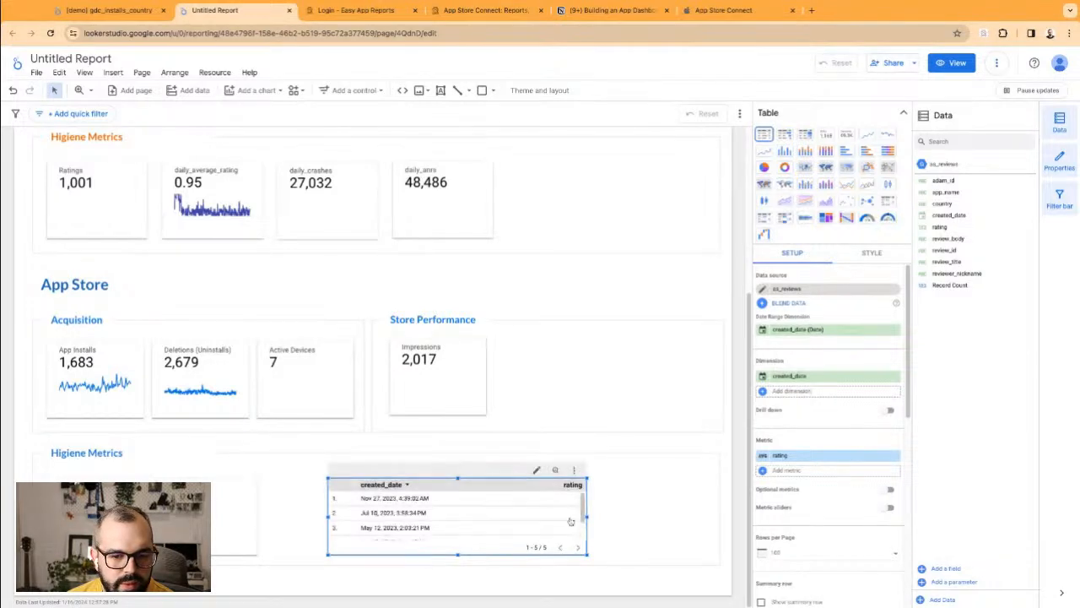
pyautogui.moveTo(586, 517); pyautogui.dragTo(647, 517)
pyautogui.scroll(-2, 504, 521)
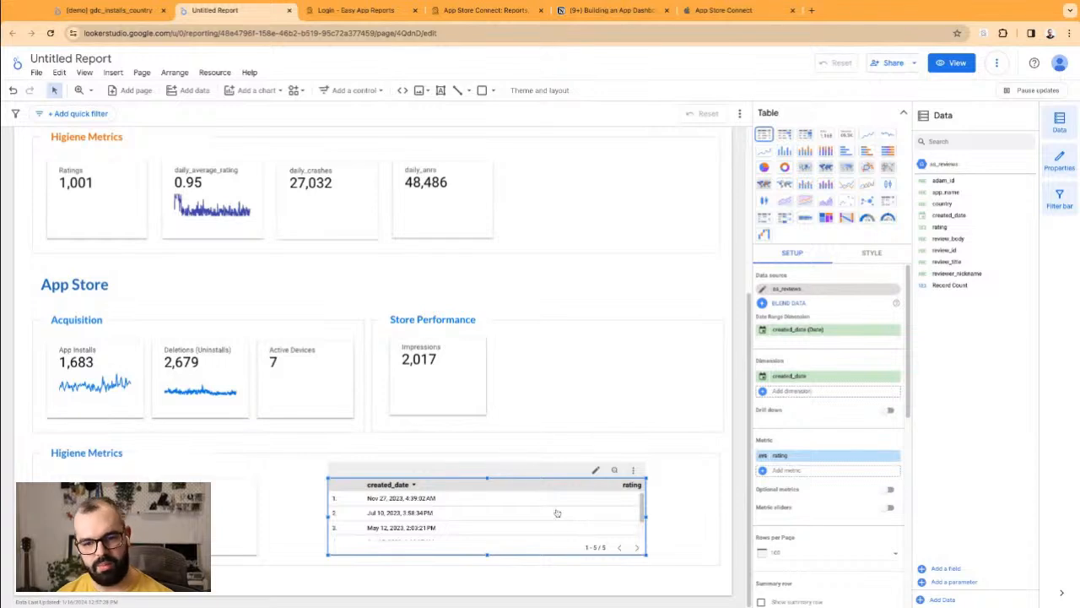
pyautogui.scroll(-2, 605, 514)
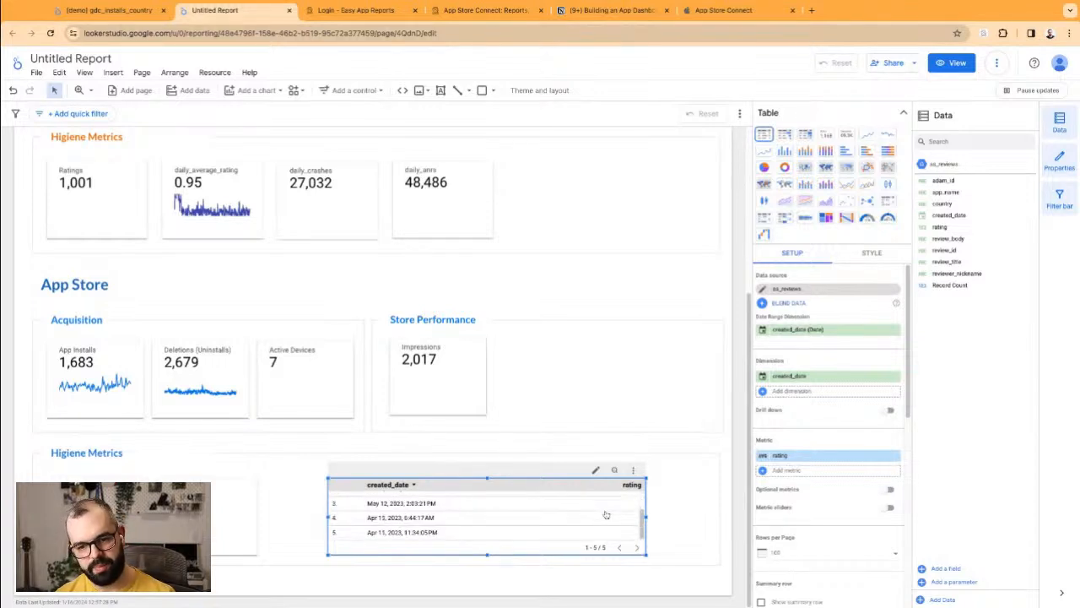
pyautogui.scroll(-2, 798, 439)
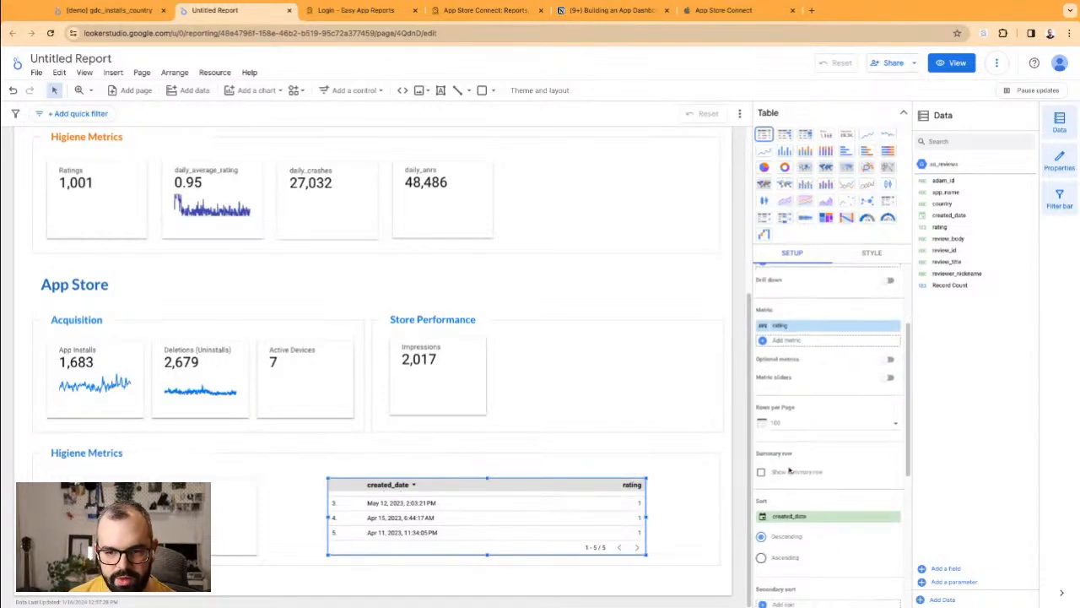
# Step: Add a summary row and set rating aggregation to Count, then delete the table
pyautogui.click(790, 472)
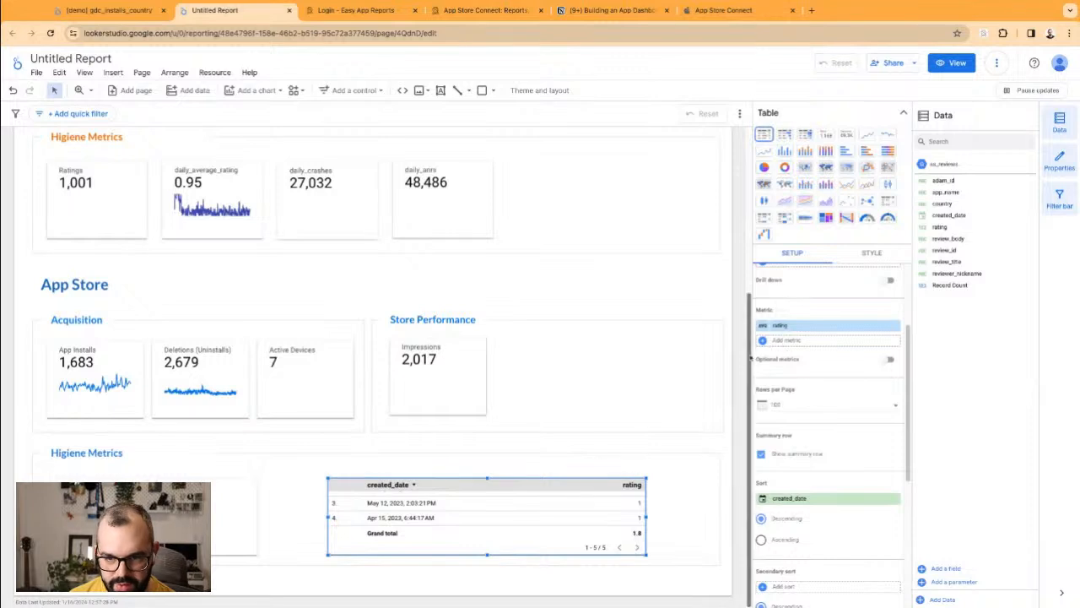
pyautogui.click(763, 325)
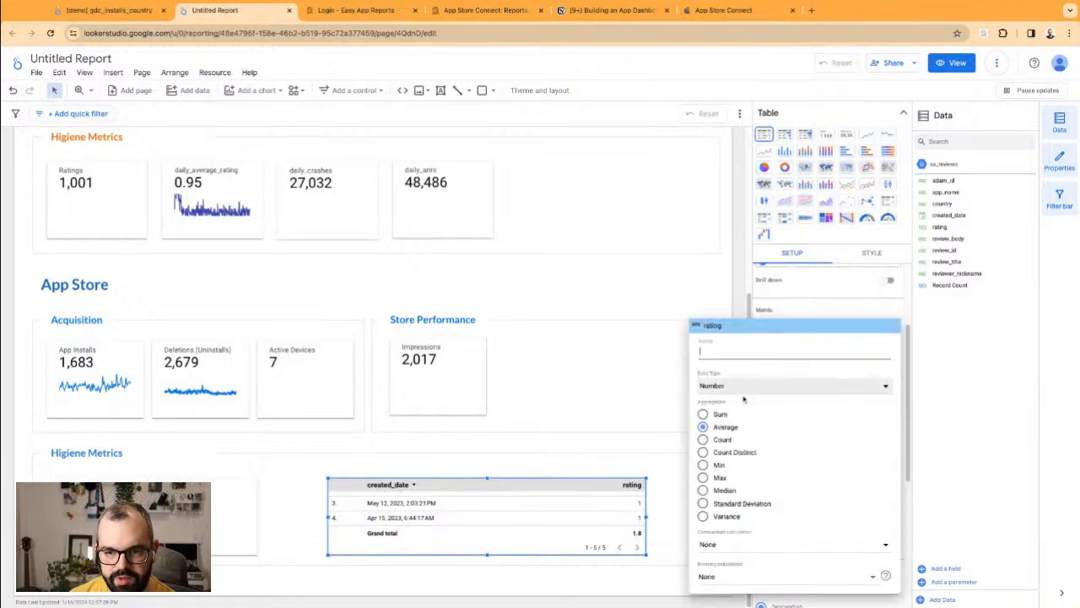
pyautogui.click(725, 440)
pyautogui.click(629, 528)
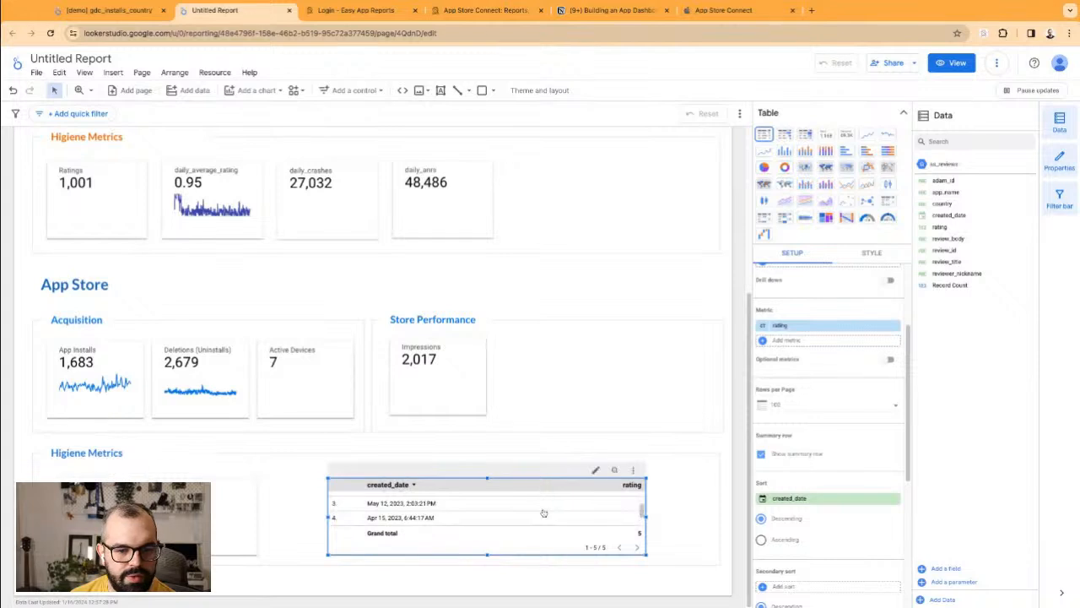
pyautogui.press('Delete')
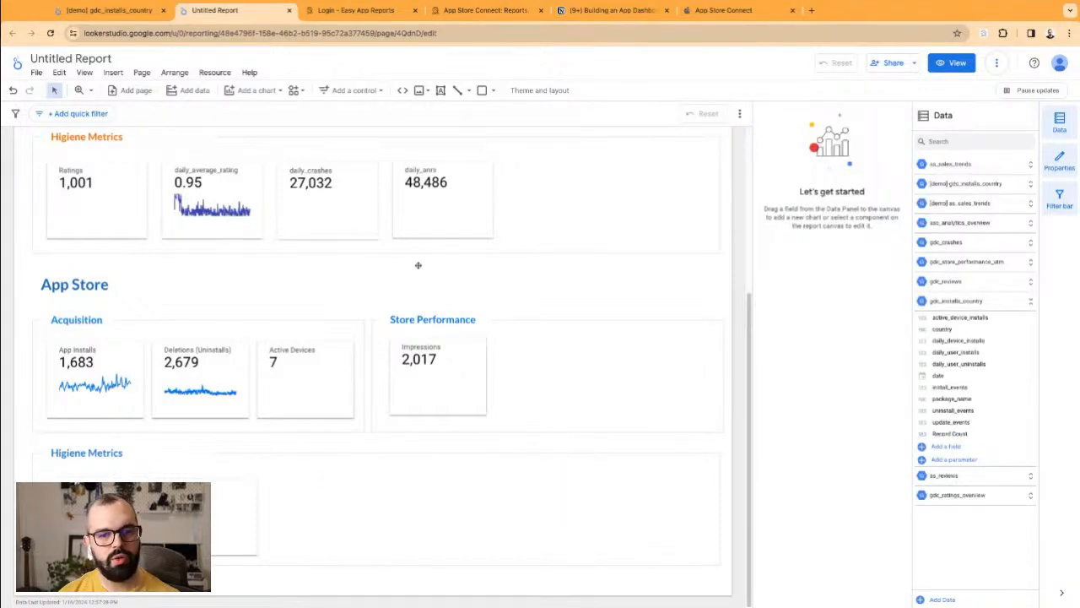
# Step: Paste two Impressions scorecard copies beside the original under Store Performance
pyautogui.click(457, 390)
pyautogui.hotkey('ctrl', 'v')
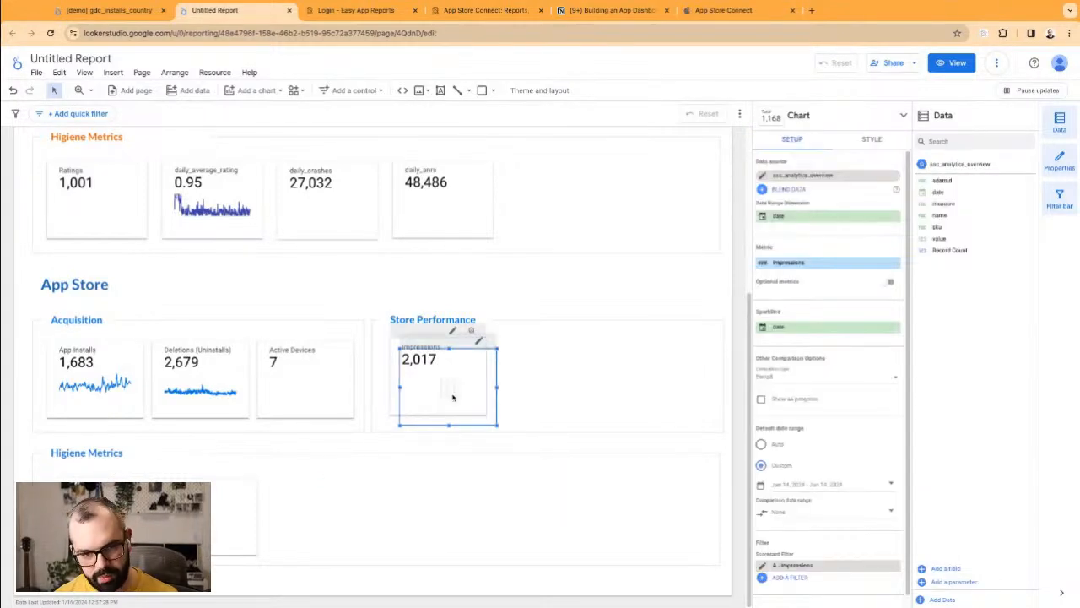
pyautogui.press('Right')
pyautogui.press('Right')
pyautogui.press('Right')
pyautogui.press('Right')
pyautogui.press('Right')
pyautogui.press('Right')
pyautogui.press('Right')
pyautogui.press('Right')
pyautogui.press('Right')
pyautogui.press('Right')
pyautogui.press('Up')
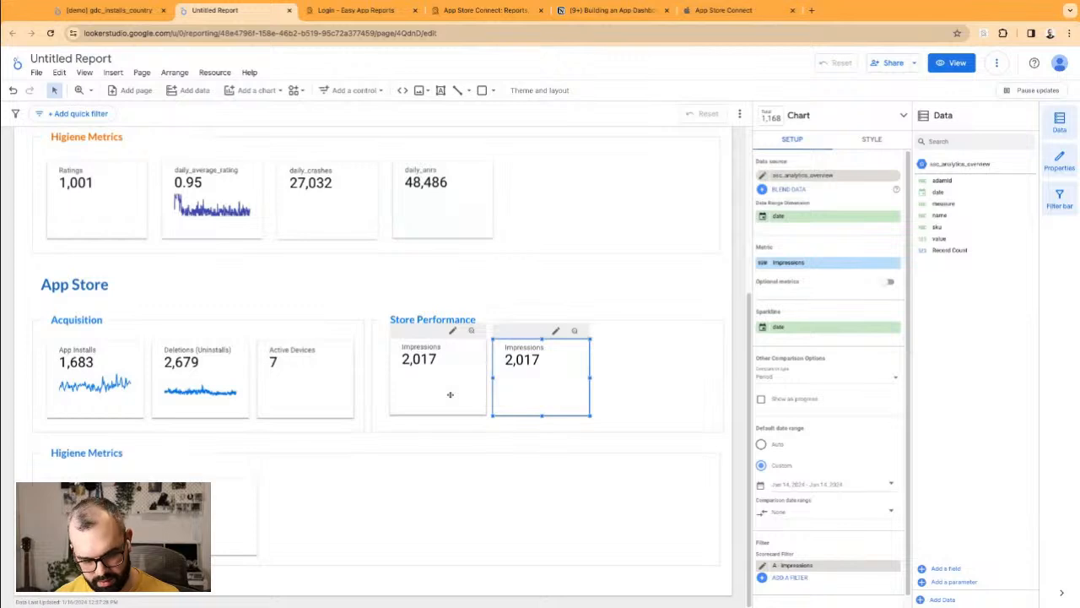
pyautogui.hotkey('ctrl', 'v')
pyautogui.press('Right')
pyautogui.press('Right')
pyautogui.press('Right')
pyautogui.press('Right')
pyautogui.press('Right')
pyautogui.press('Right')
pyautogui.press('Right')
pyautogui.press('Right')
pyautogui.press('Right')
pyautogui.press('Right')
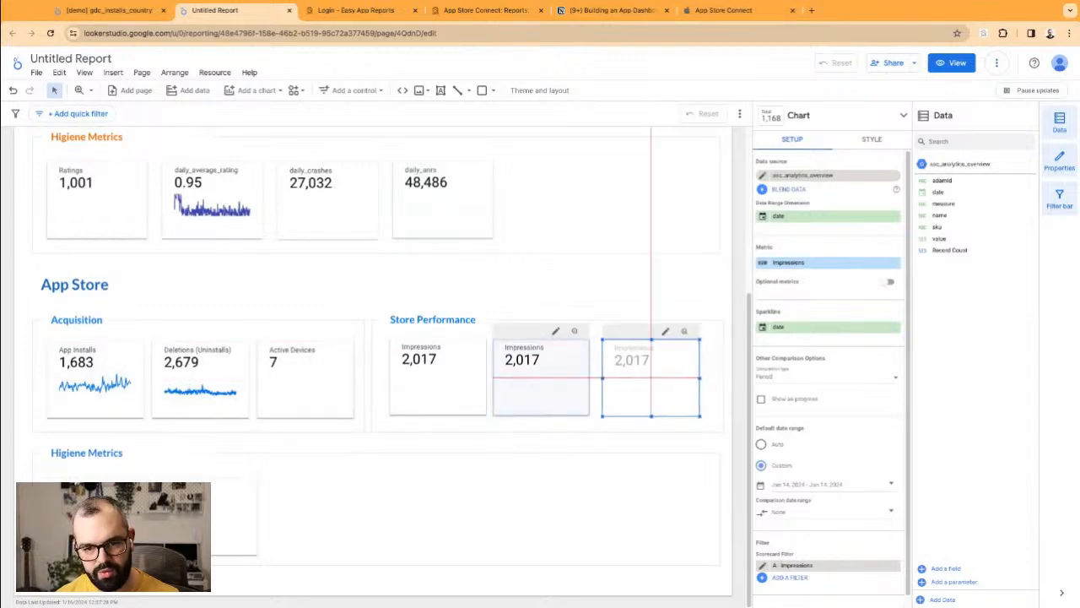
# Step: Move a copy of the middle Impressions scorecard down into the Higiene Metrics area
pyautogui.click(574, 381)
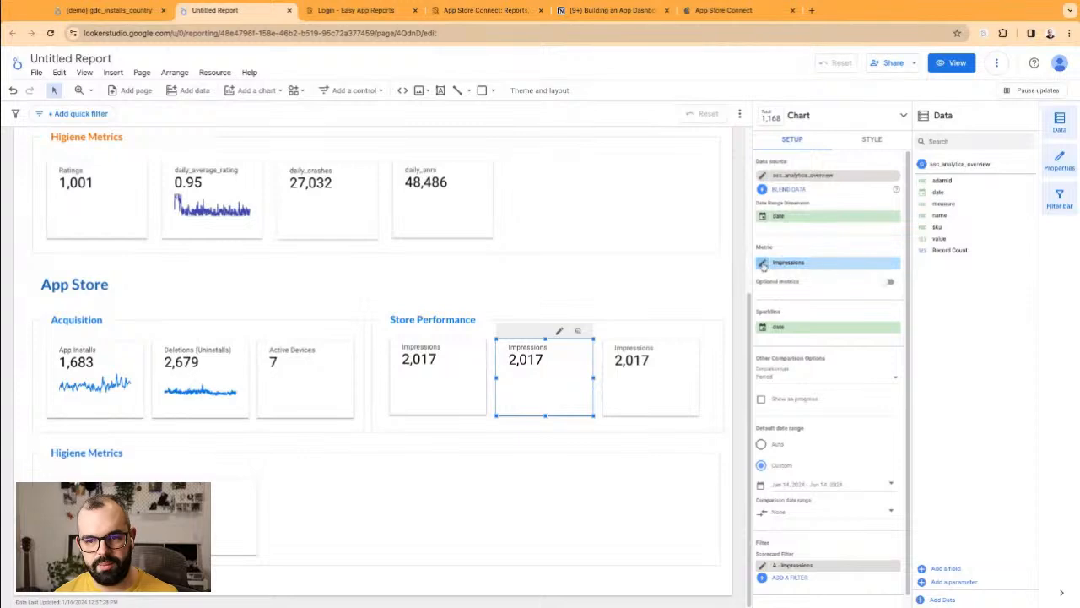
pyautogui.moveTo(501, 391); pyautogui.dragTo(467, 485)
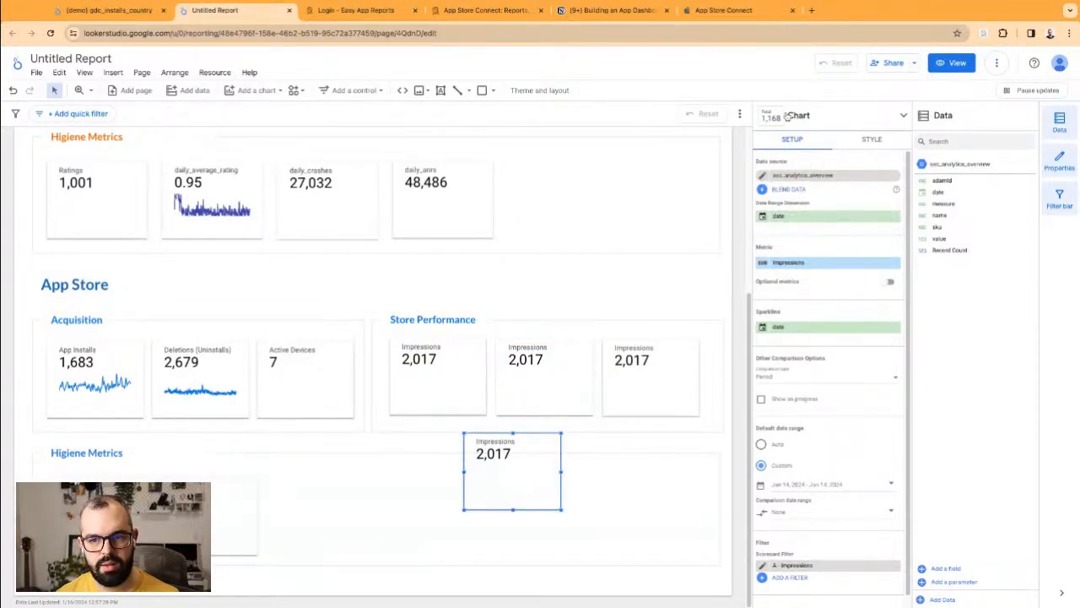
pyautogui.click(785, 117)
# Step: Turn the Impressions copy into a table, enlarge it and place it lower in Higiene Metrics
pyautogui.click(763, 134)
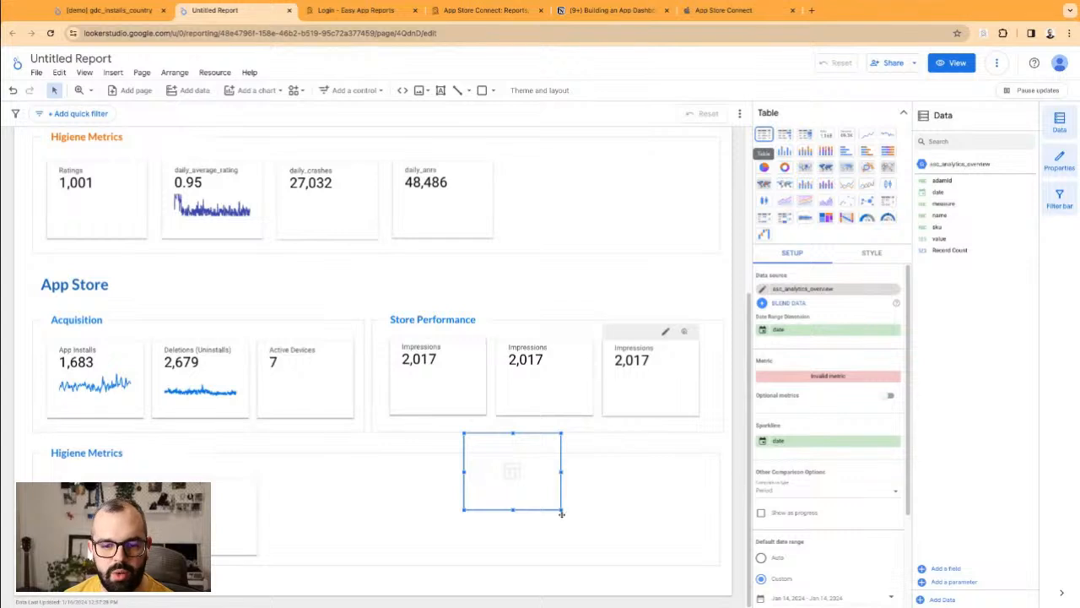
pyautogui.moveTo(562, 511); pyautogui.dragTo(686, 540)
pyautogui.moveTo(558, 473); pyautogui.dragTo(529, 487)
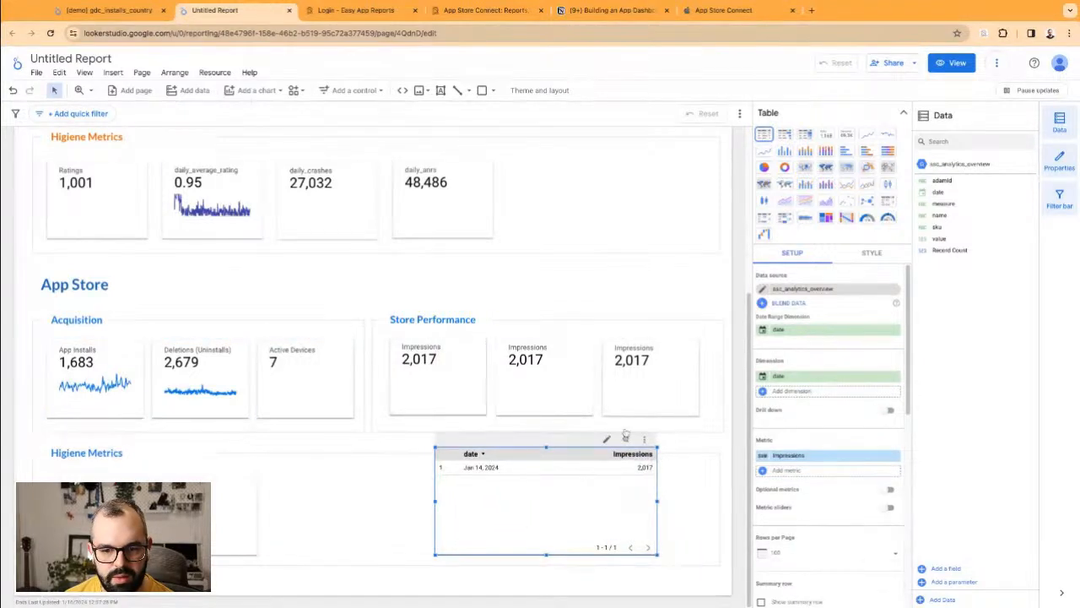
pyautogui.scroll(-3, 876, 548)
pyautogui.scroll(-3, 875, 548)
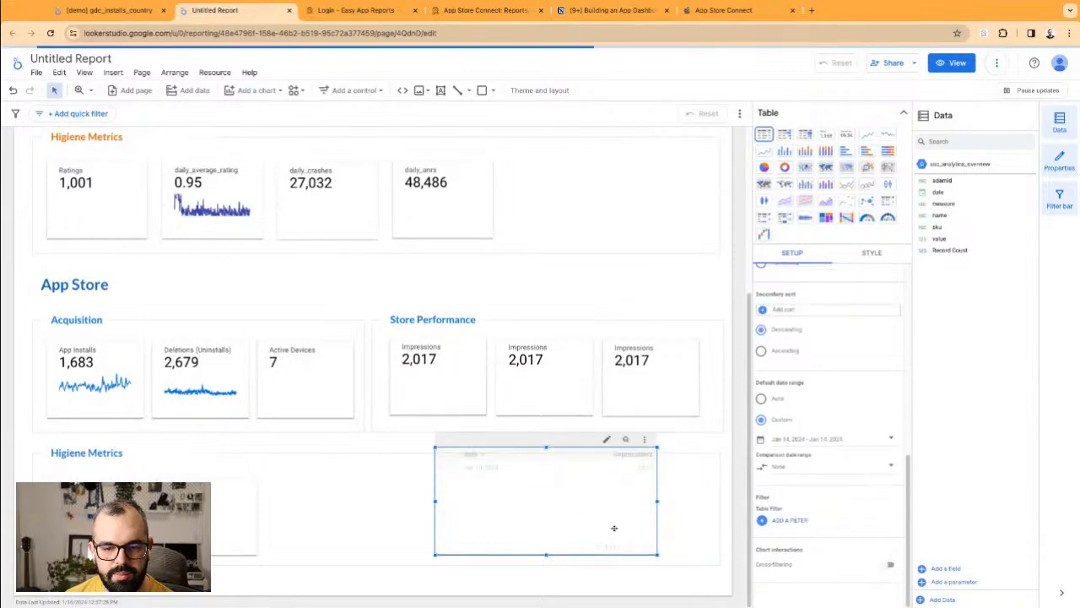
pyautogui.scroll(6, 832, 397)
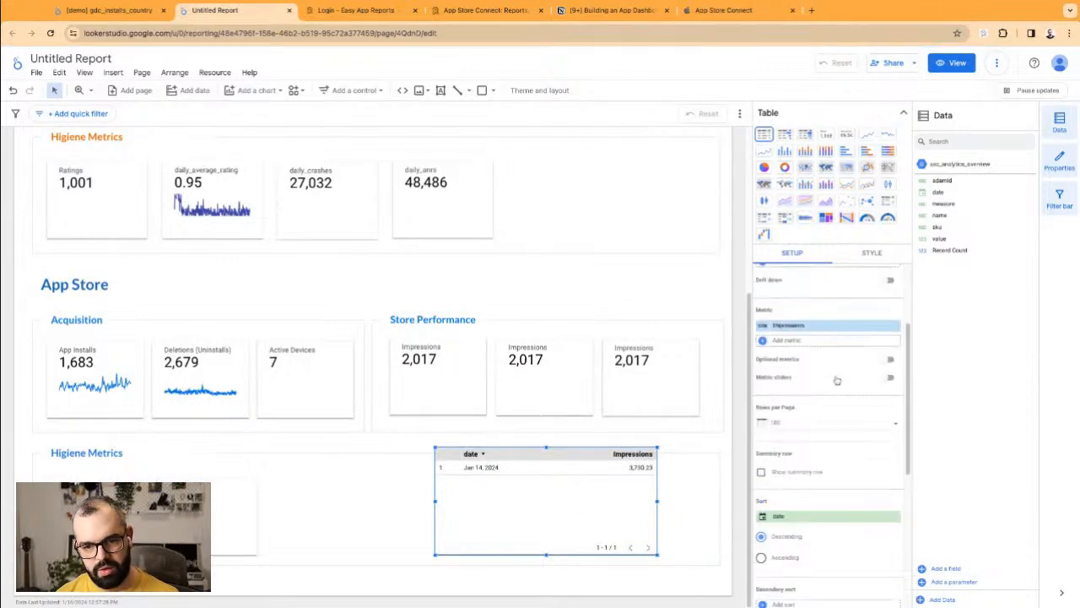
# Step: Group the table by measure instead of date, listing all 18 App Store measures with values
pyautogui.moveTo(950, 208); pyautogui.dragTo(840, 402)
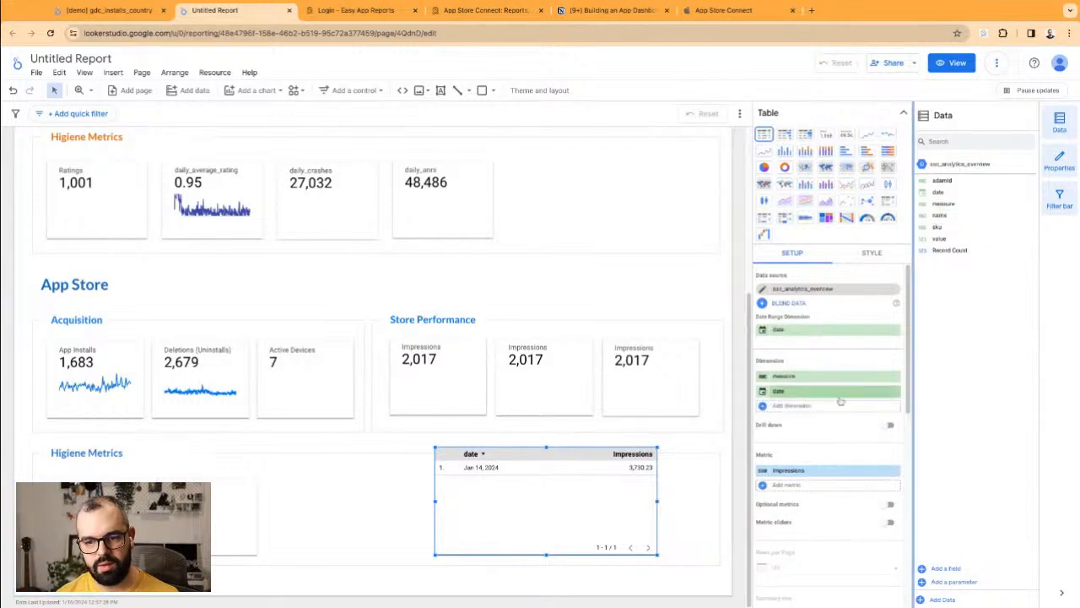
pyautogui.click(896, 391)
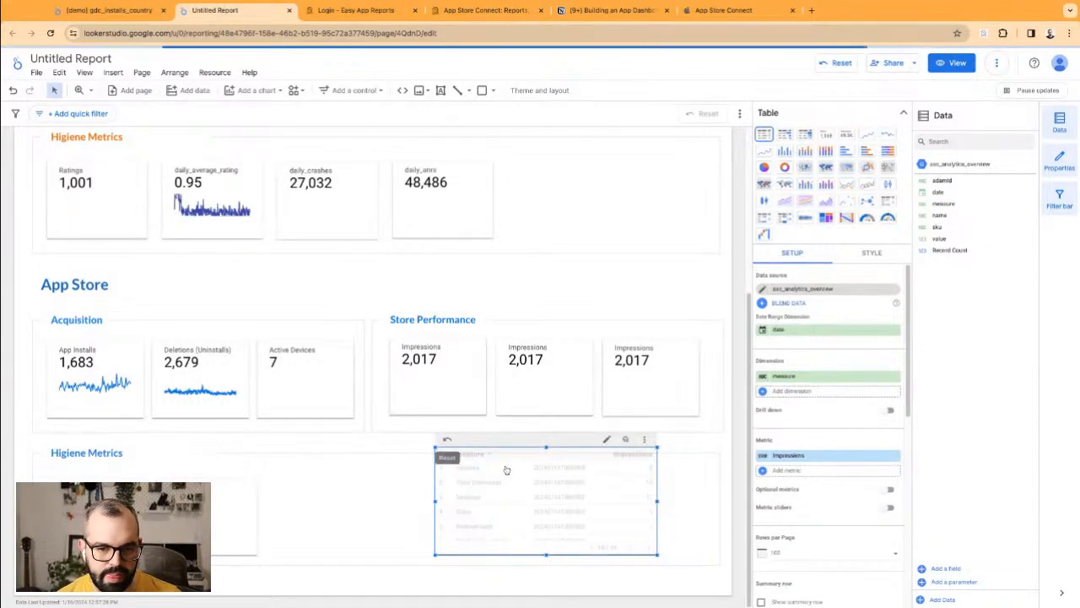
pyautogui.scroll(-2, 521, 488)
pyautogui.scroll(-3, 521, 513)
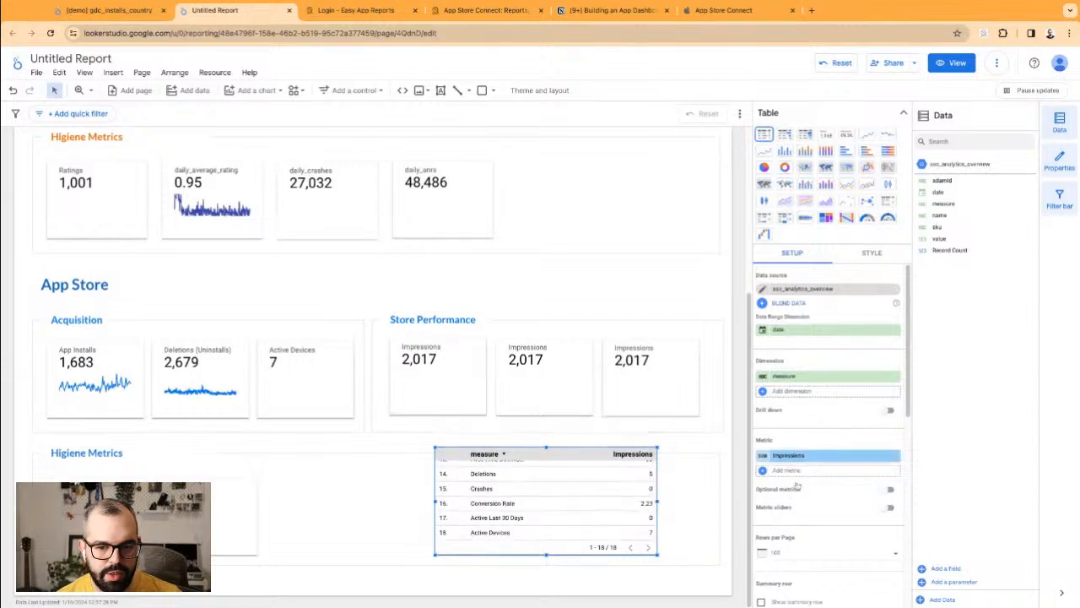
pyautogui.scroll(-5, 797, 470)
pyautogui.click(551, 377)
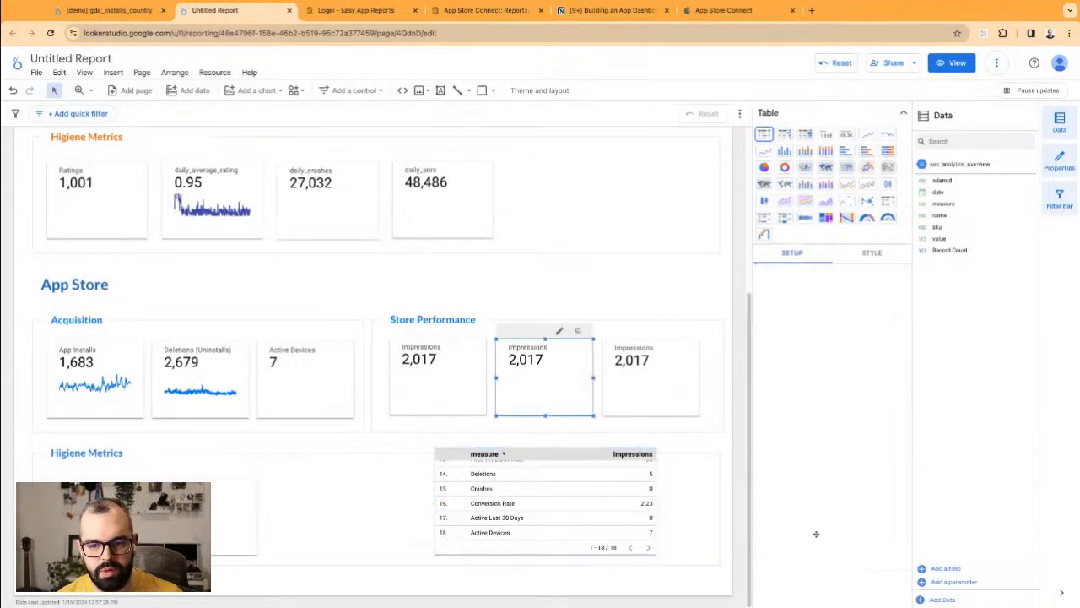
pyautogui.scroll(-5, 815, 540)
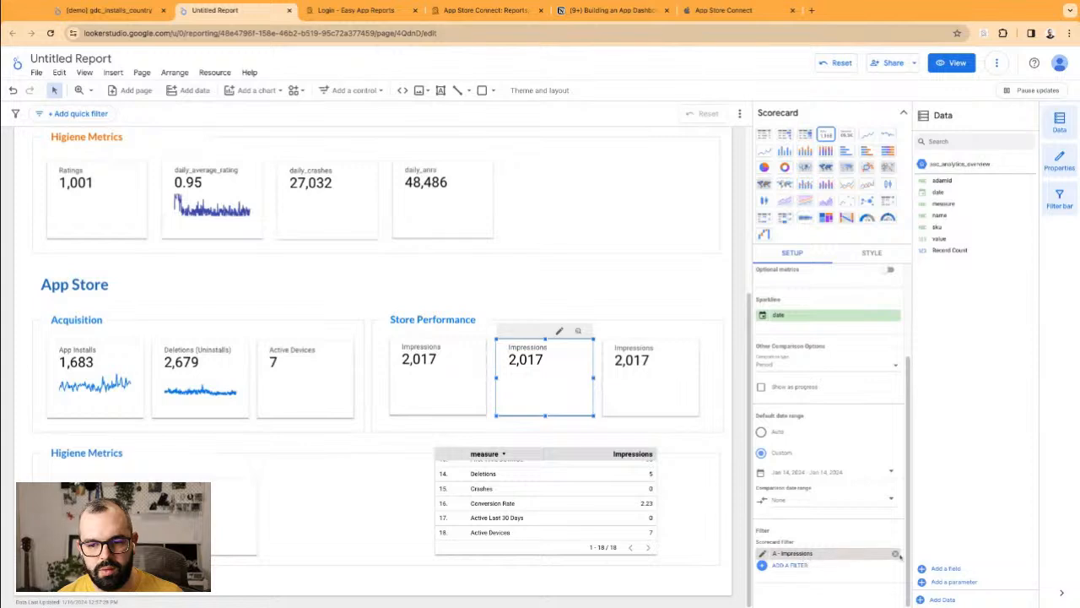
# Step: Remove the A - Impressions filter from the middle scorecard and start naming a new filter
pyautogui.click(895, 553)
pyautogui.click(790, 558)
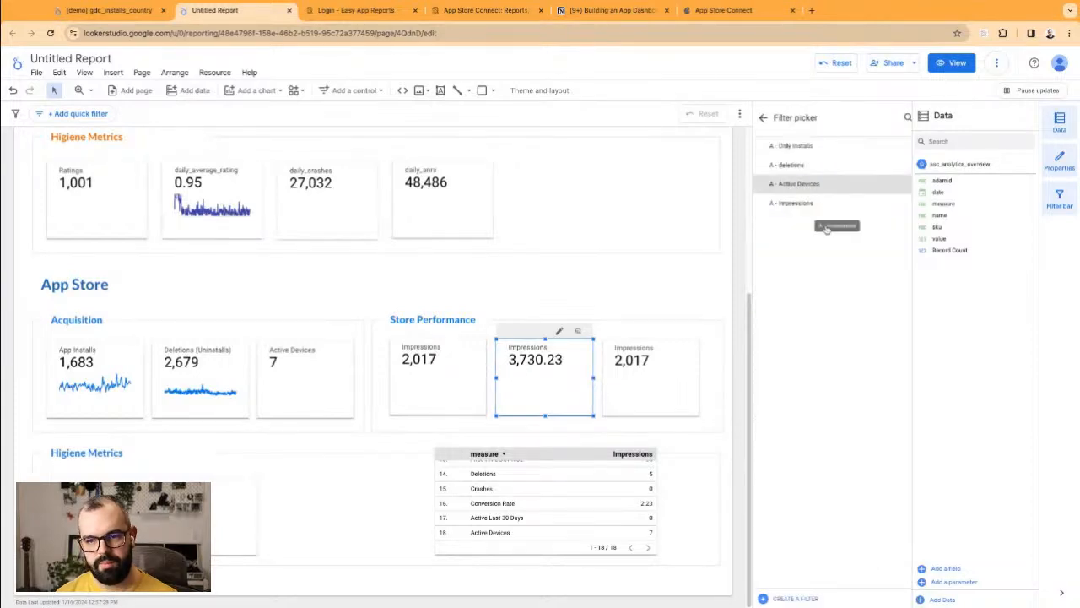
pyautogui.click(794, 598)
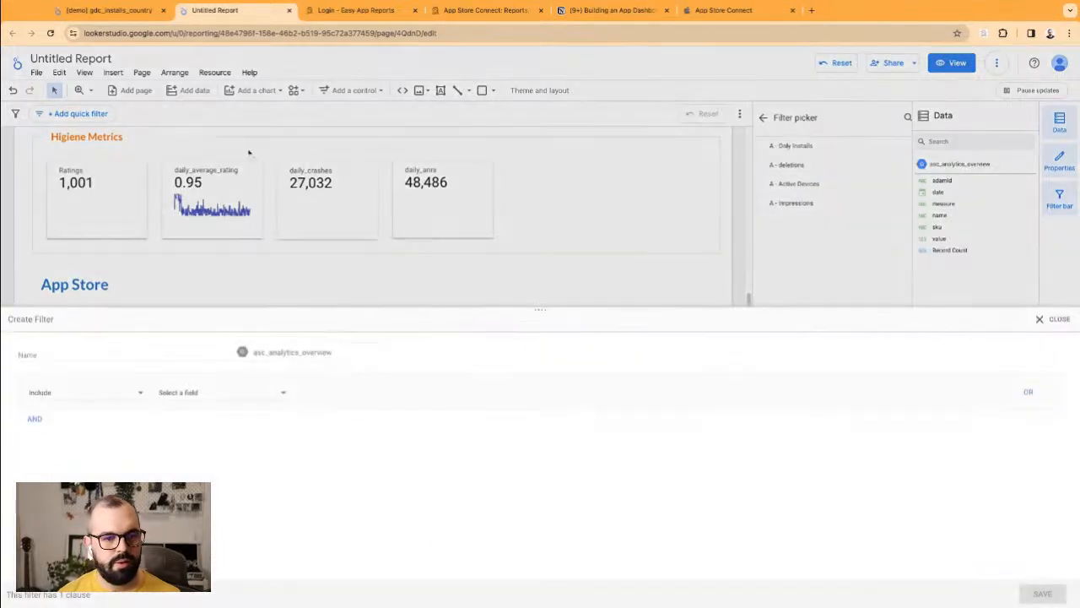
pyautogui.click(114, 357)
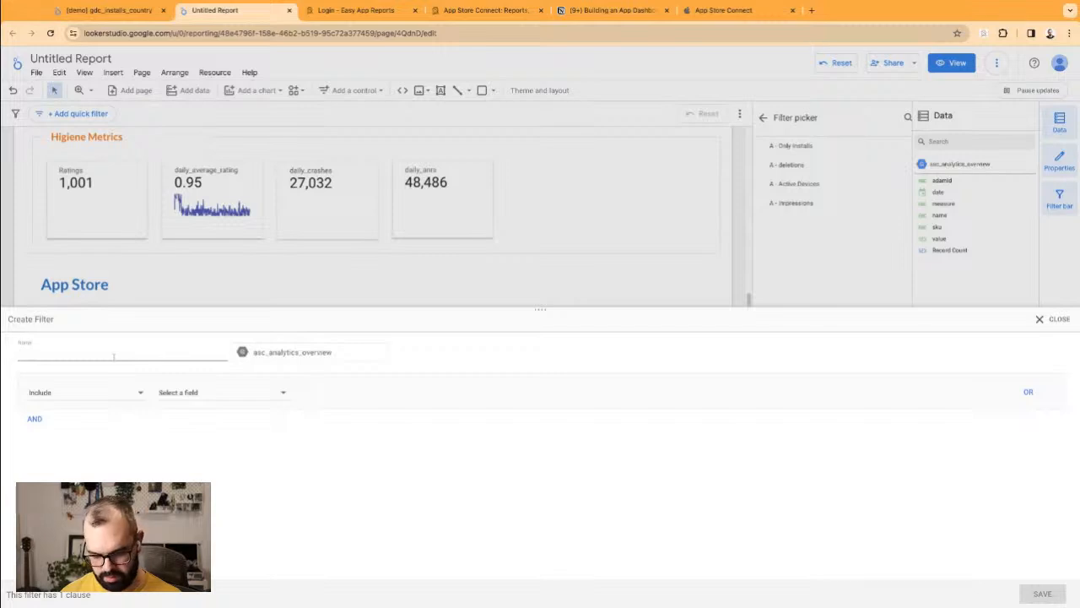
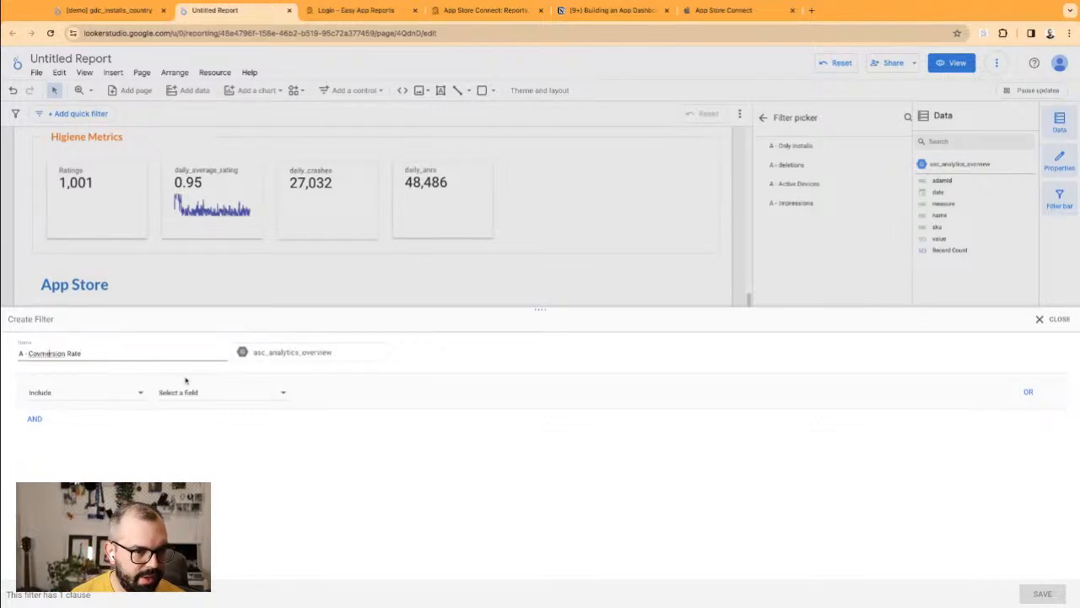
# Step: Correct the typo so the new filter is named 'A - Conversion Rate'
pyautogui.write('n')
pyautogui.press('Right')
pyautogui.press('Right')
pyautogui.press('BackSpace')
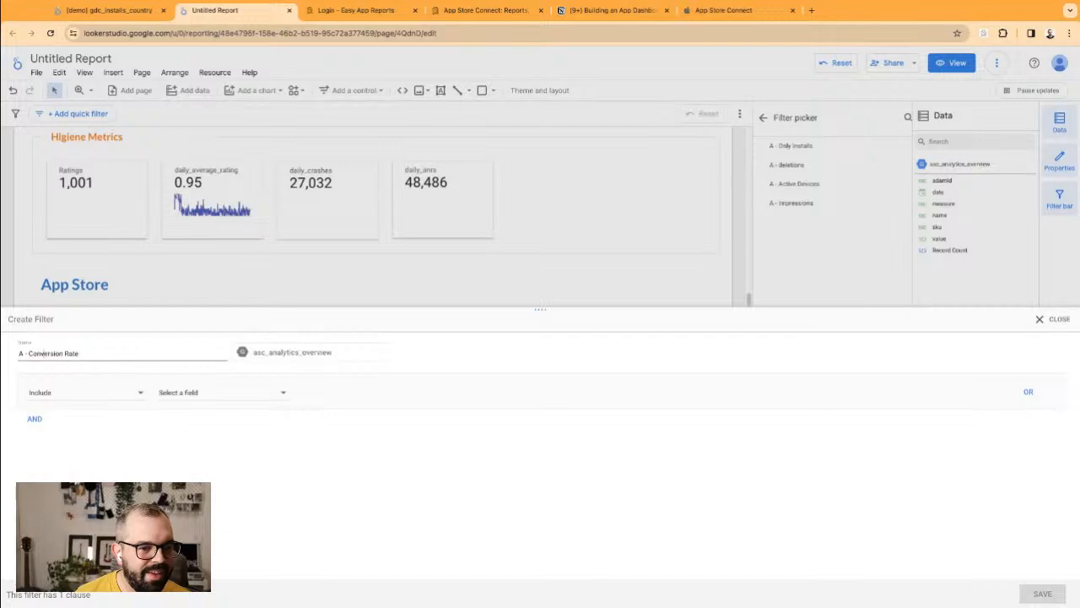
# Step: Make the filter include rows where measure contains 'Conversion Rate'
pyautogui.click(99, 400)
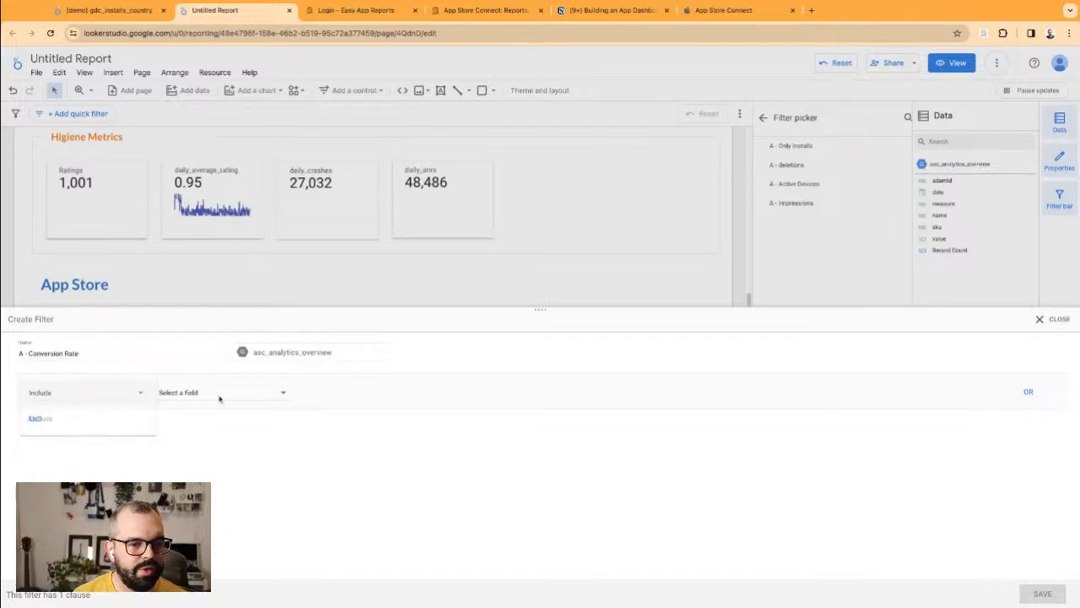
pyautogui.click(221, 396)
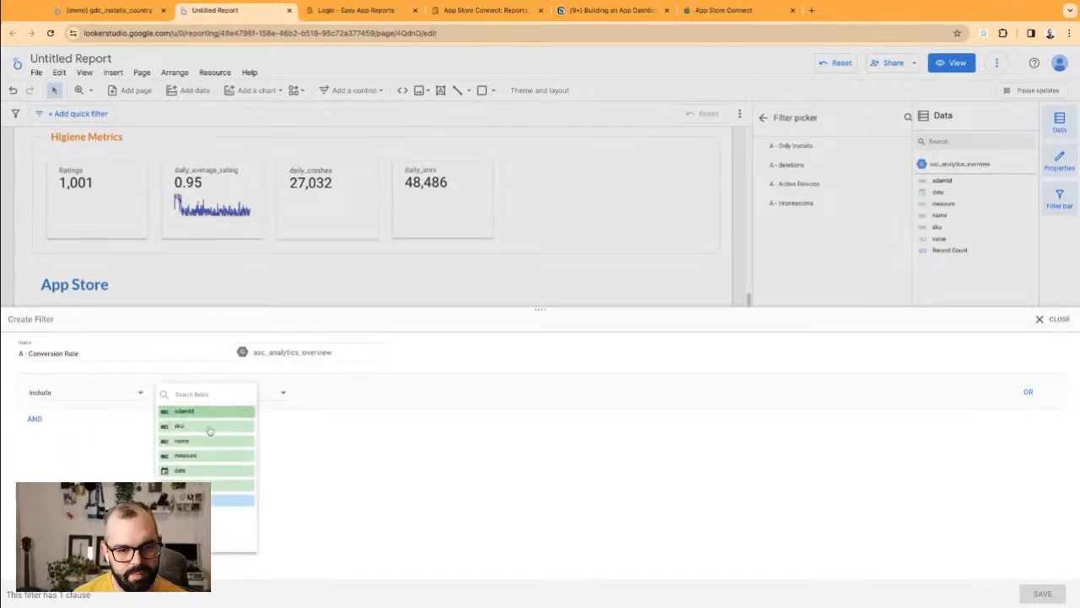
pyautogui.click(327, 401)
pyautogui.click(320, 418)
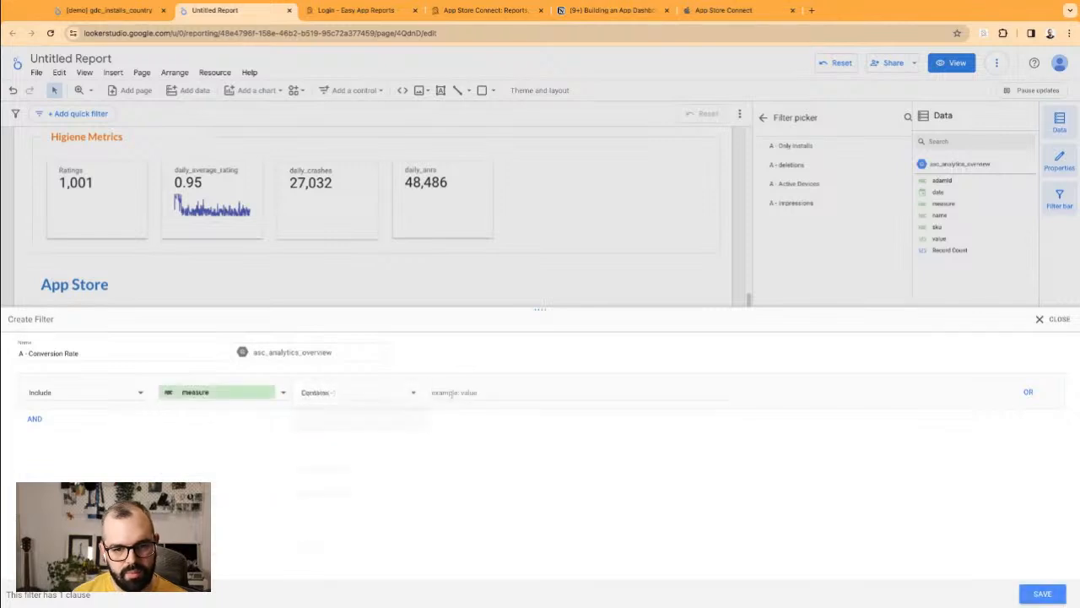
pyautogui.click(452, 393)
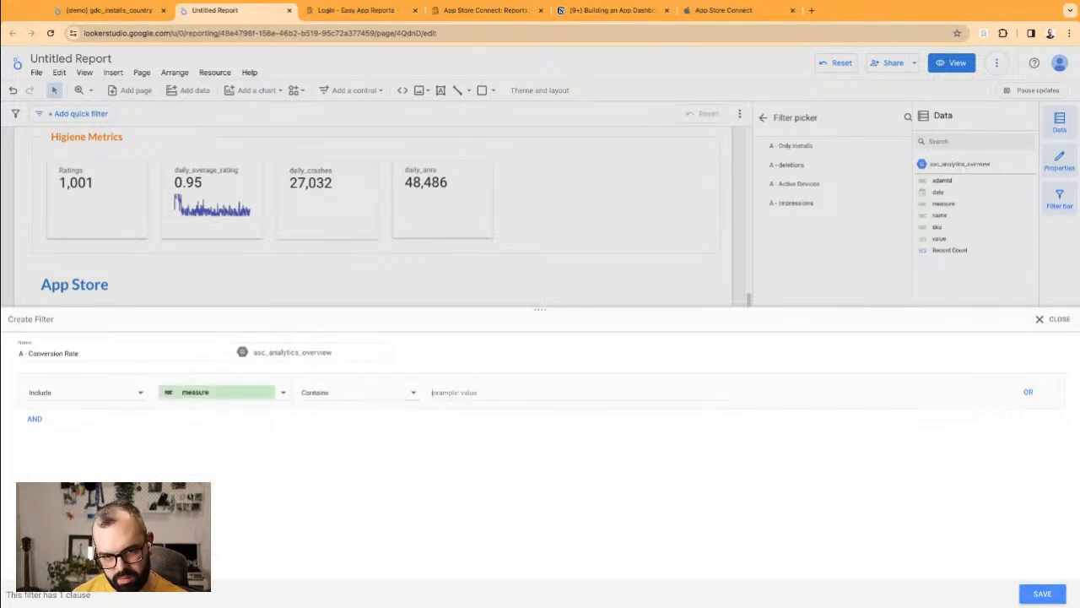
pyautogui.write('Conversion')
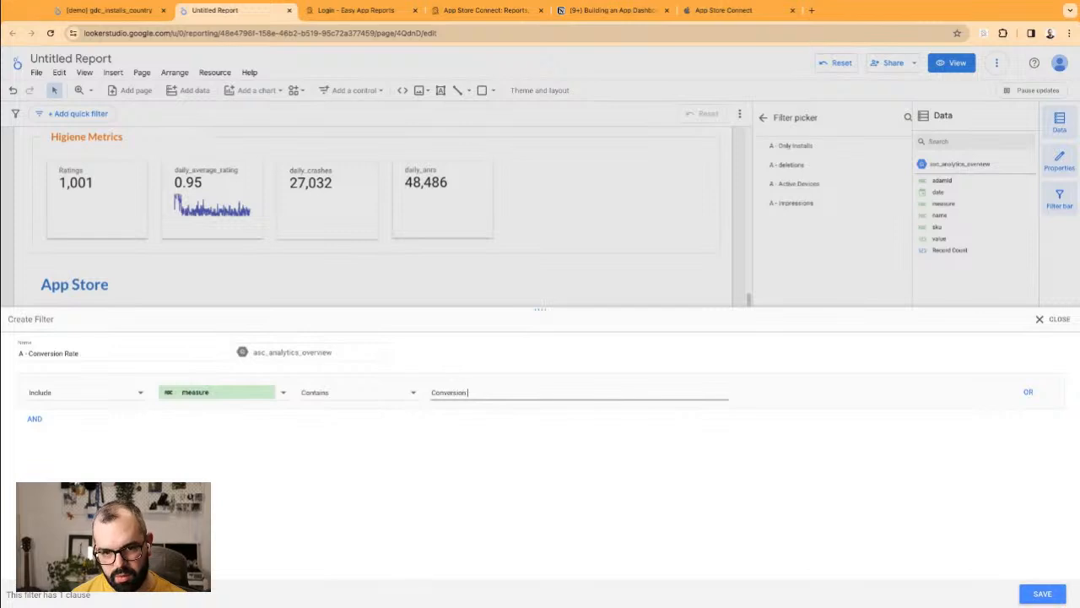
pyautogui.write(' Rate')
# Step: Save and review the A - Conversion Rate filter, then set the scorecard's default date range to Auto
pyautogui.click(1043, 593)
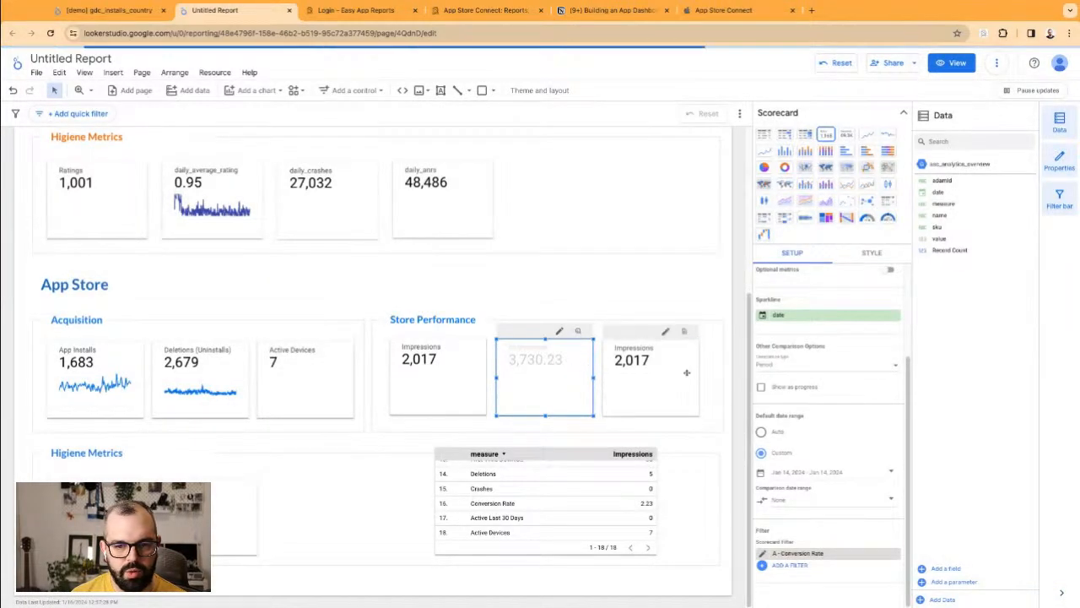
pyautogui.scroll(2, 811, 371)
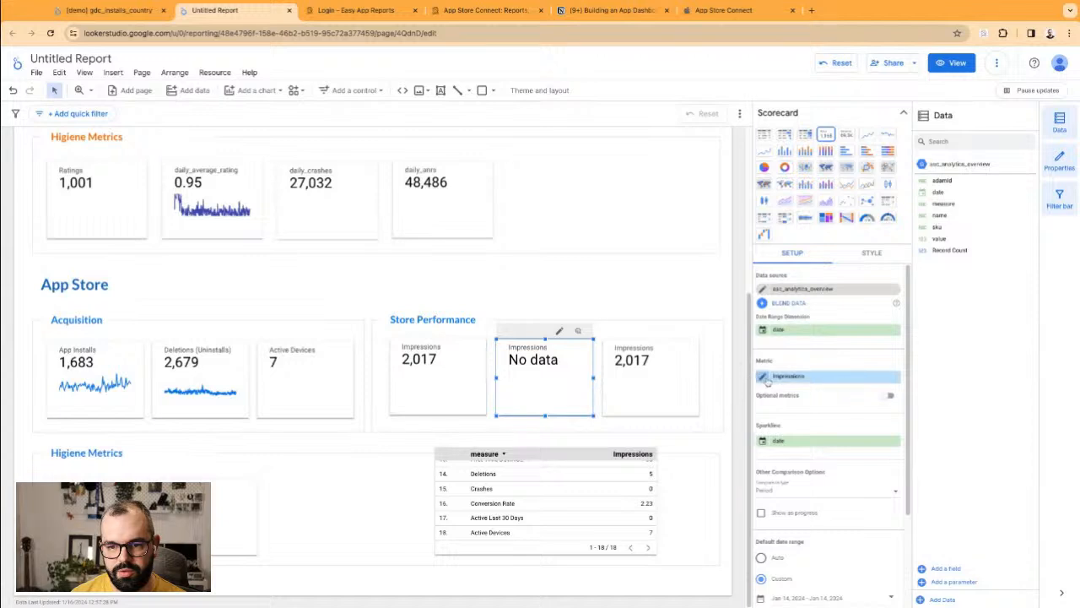
pyautogui.scroll(-2, 766, 382)
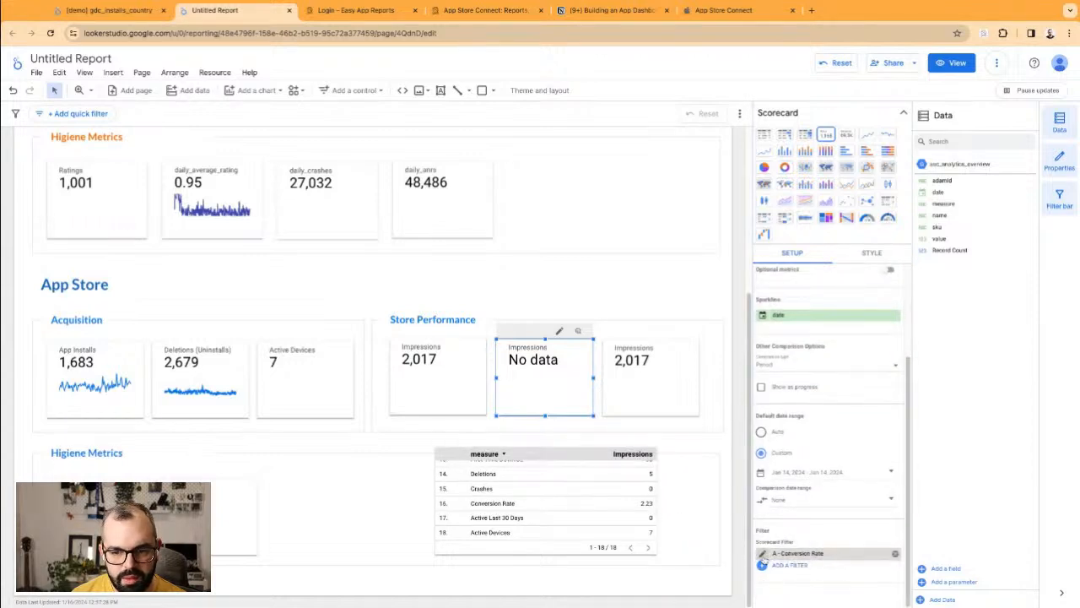
pyautogui.click(764, 552)
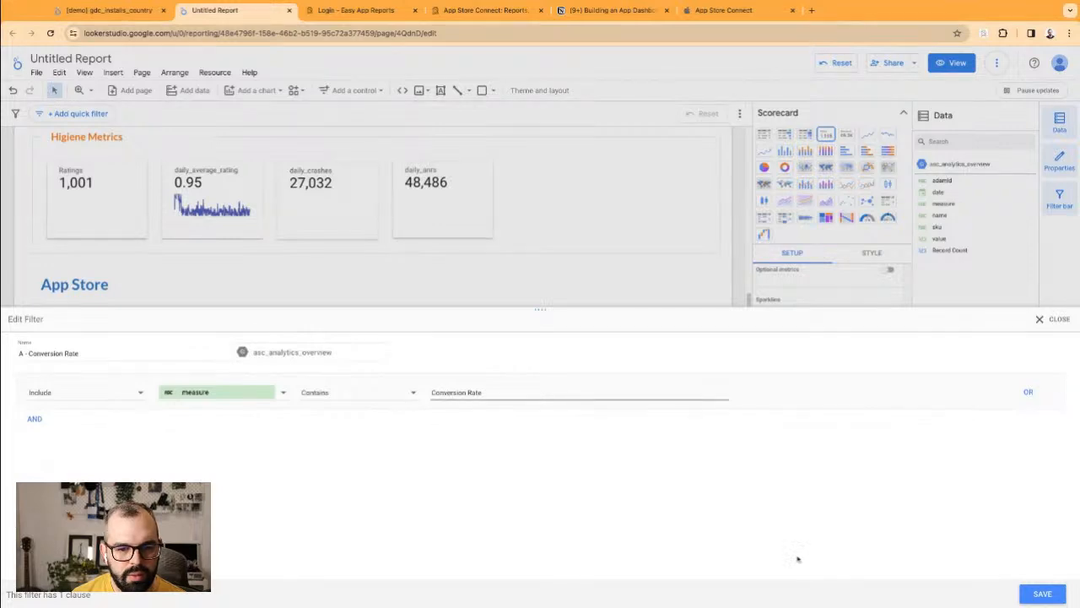
pyautogui.click(1051, 320)
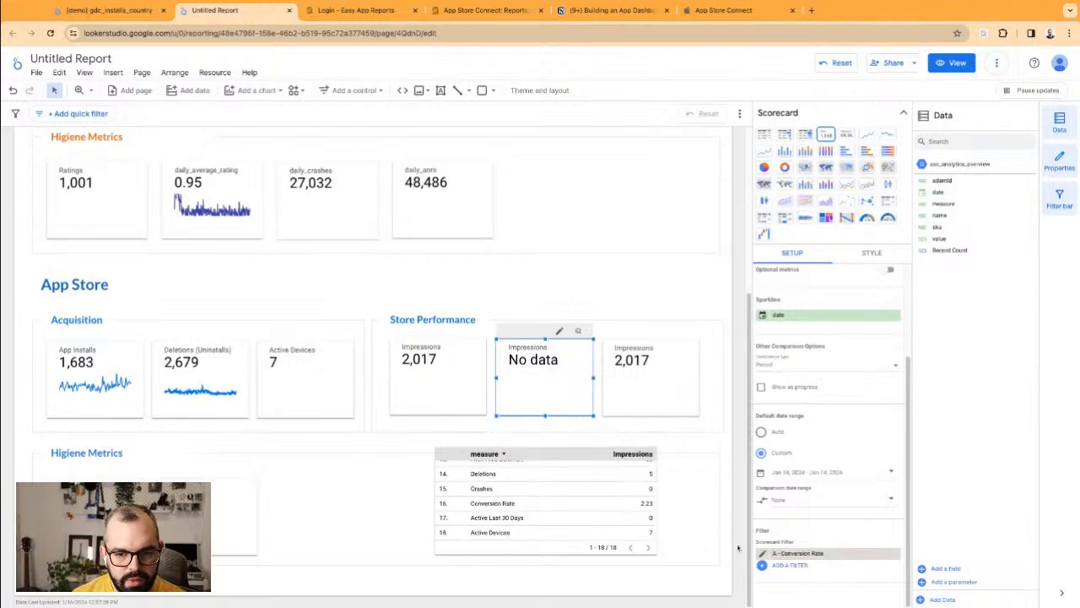
pyautogui.click(772, 432)
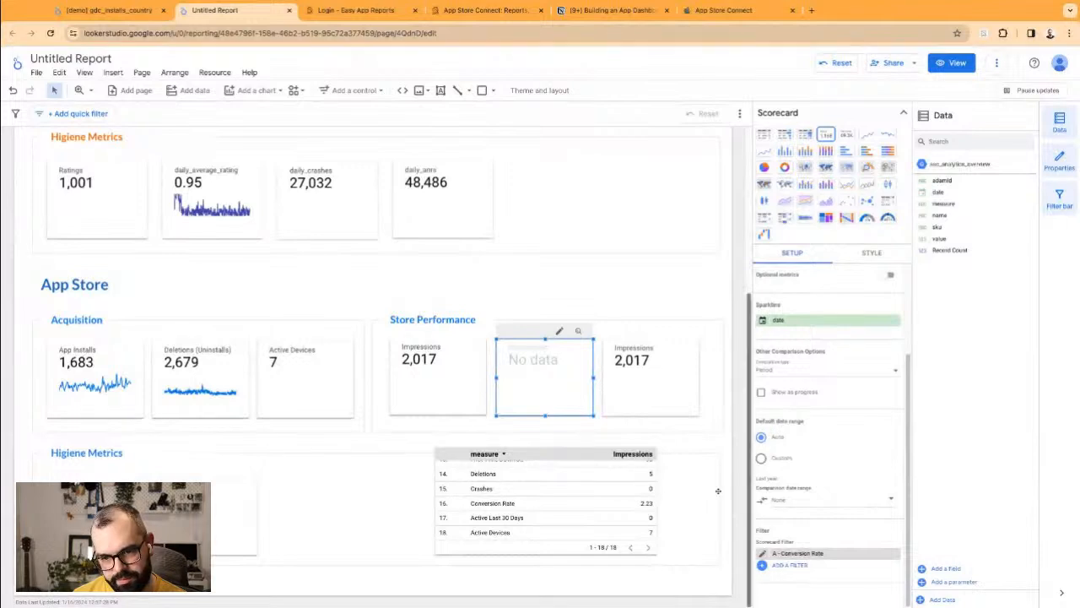
pyautogui.scroll(3, 766, 422)
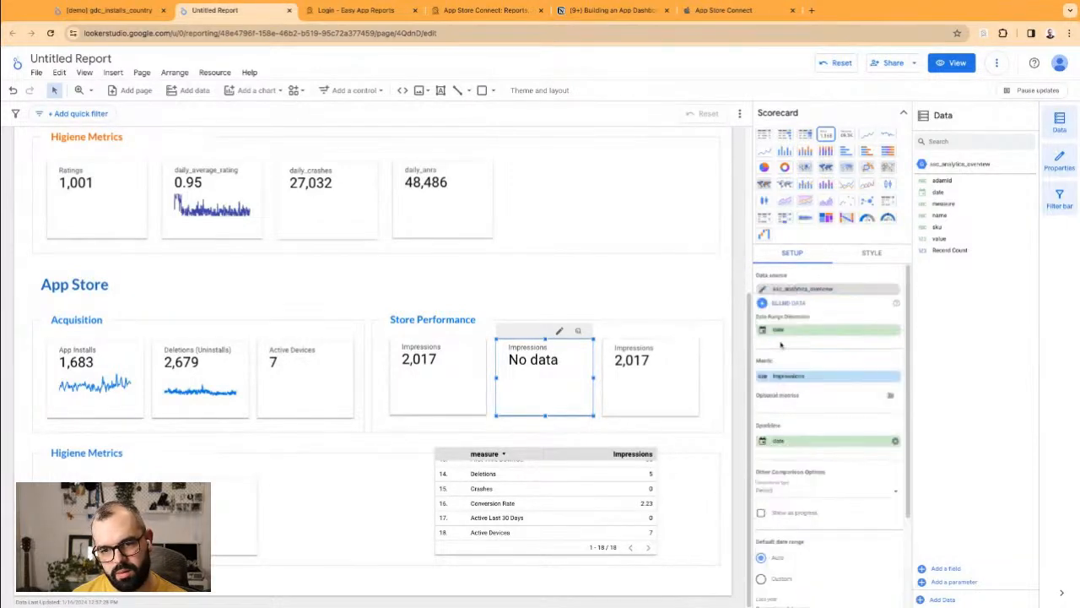
# Step: Rename the Impressions metric to 'Conversion Rate', drop the date range dimension, and nudge the measure table right
pyautogui.click(764, 377)
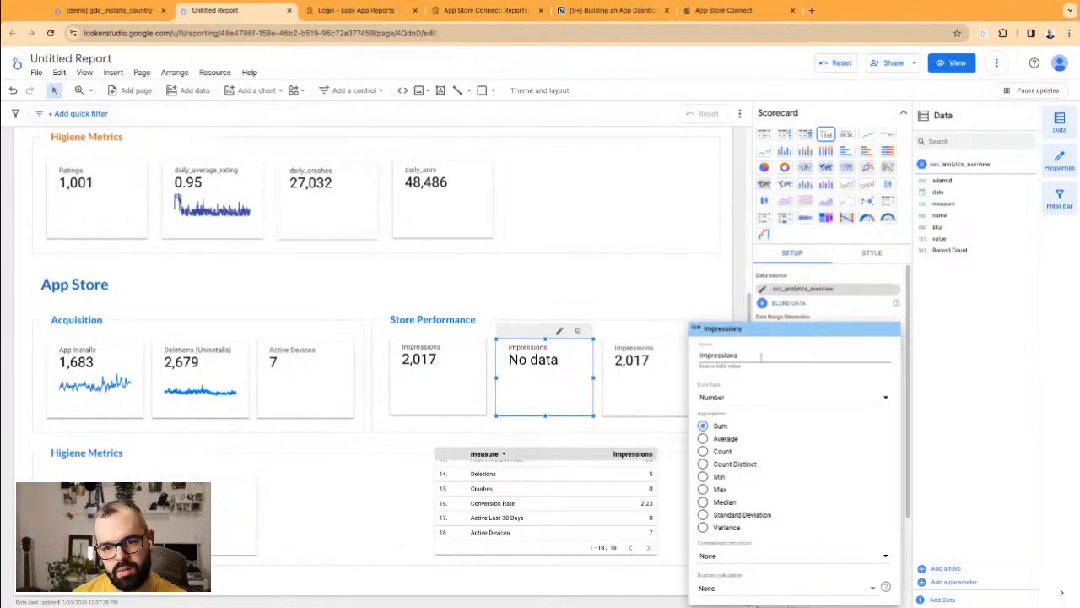
pyautogui.press('super+a')
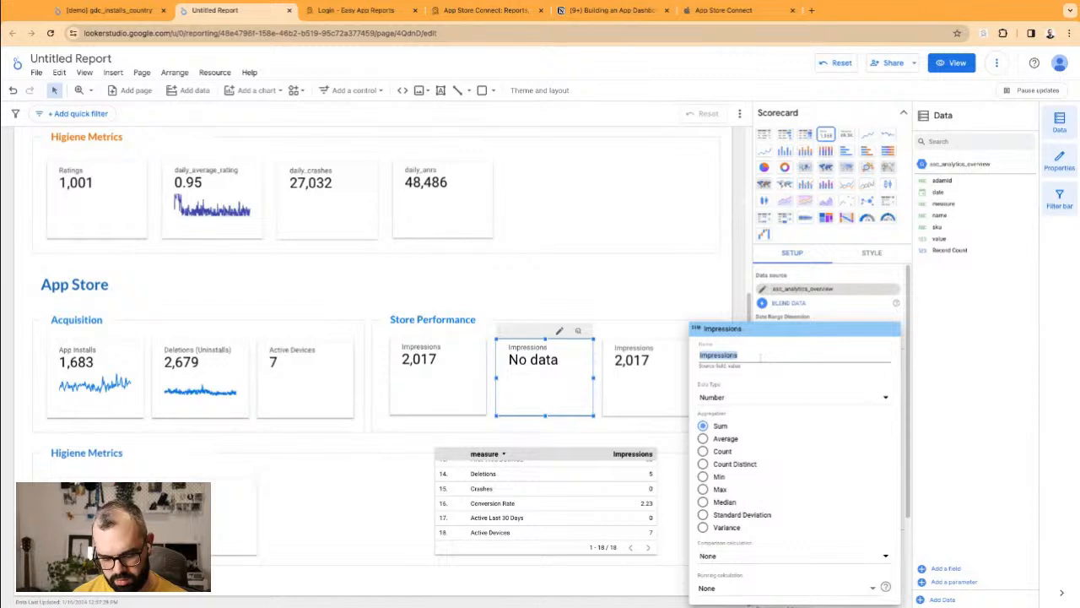
pyautogui.write('Conver')
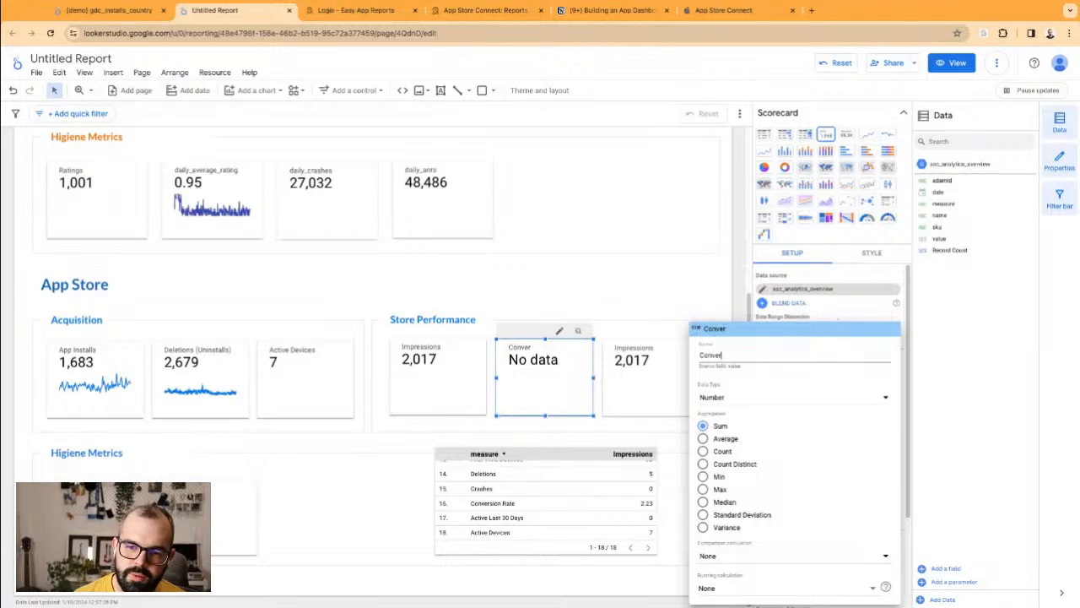
pyautogui.write('sion Rate')
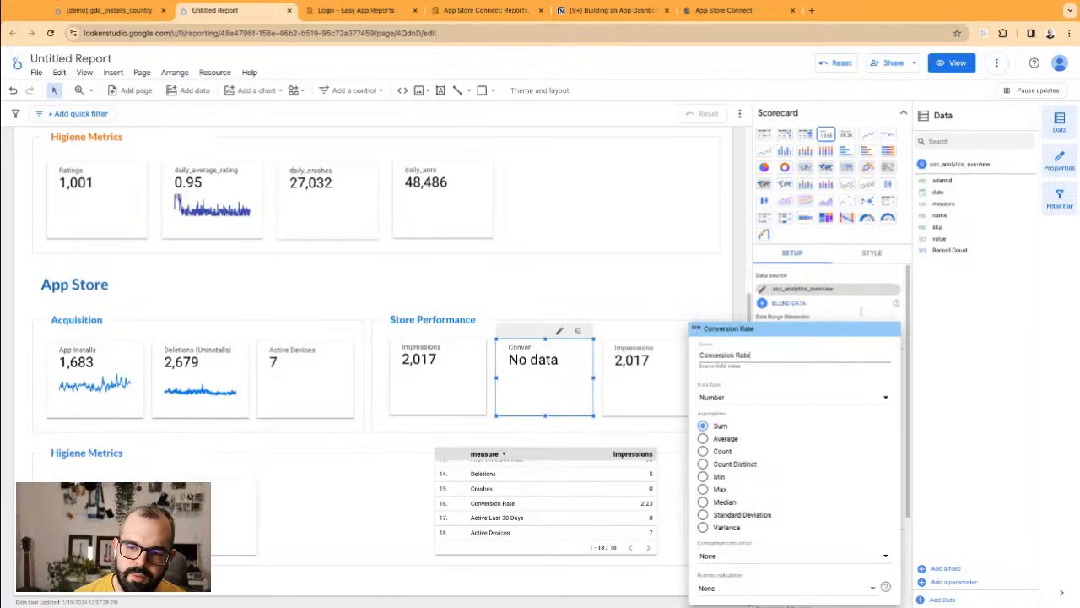
pyautogui.click(861, 312)
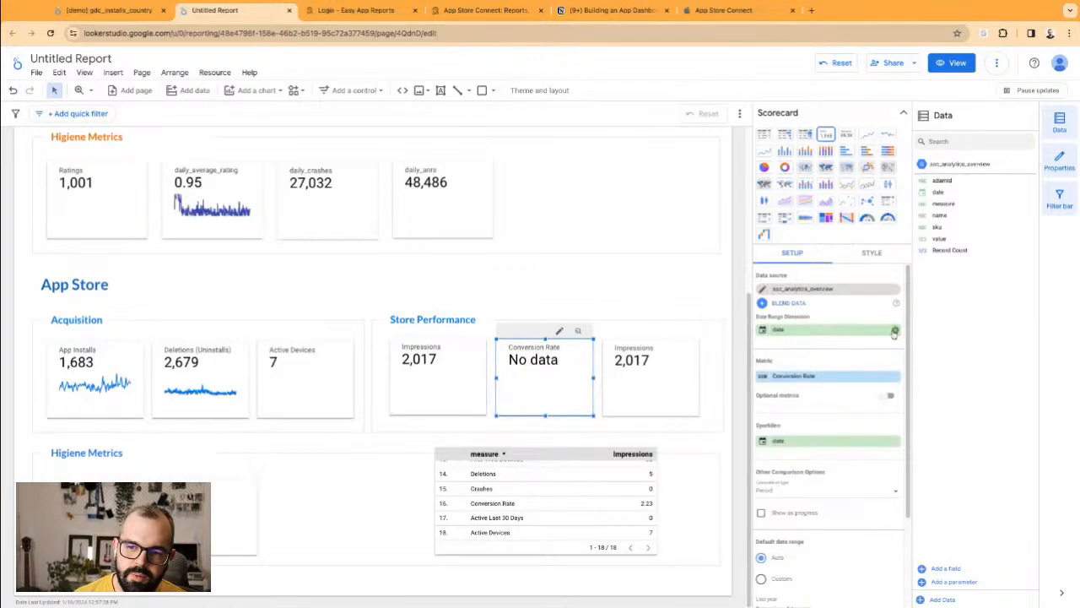
pyautogui.click(894, 330)
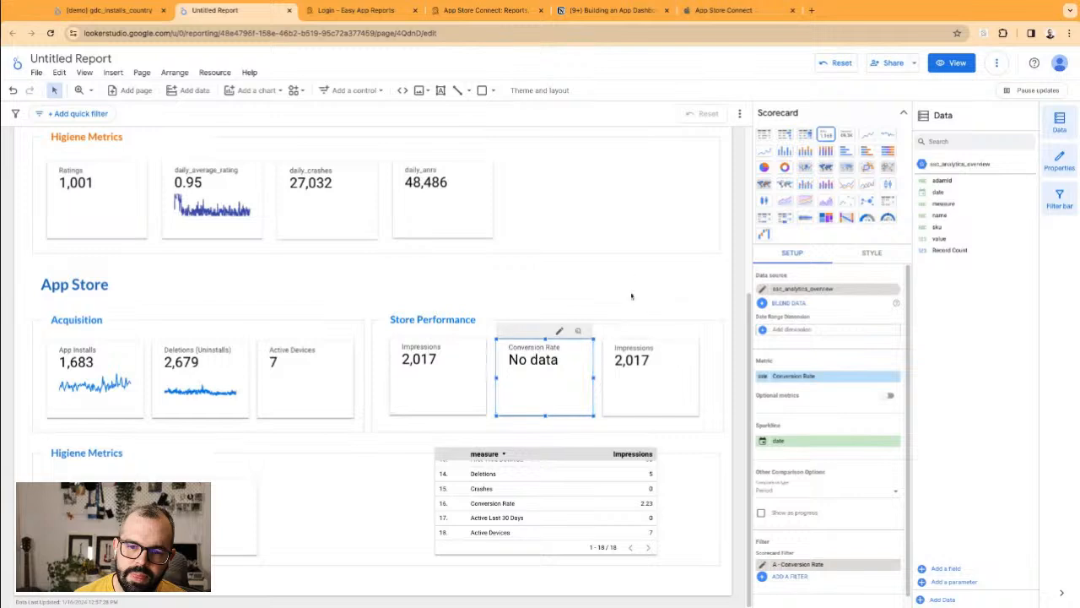
pyautogui.scroll(-1, 785, 473)
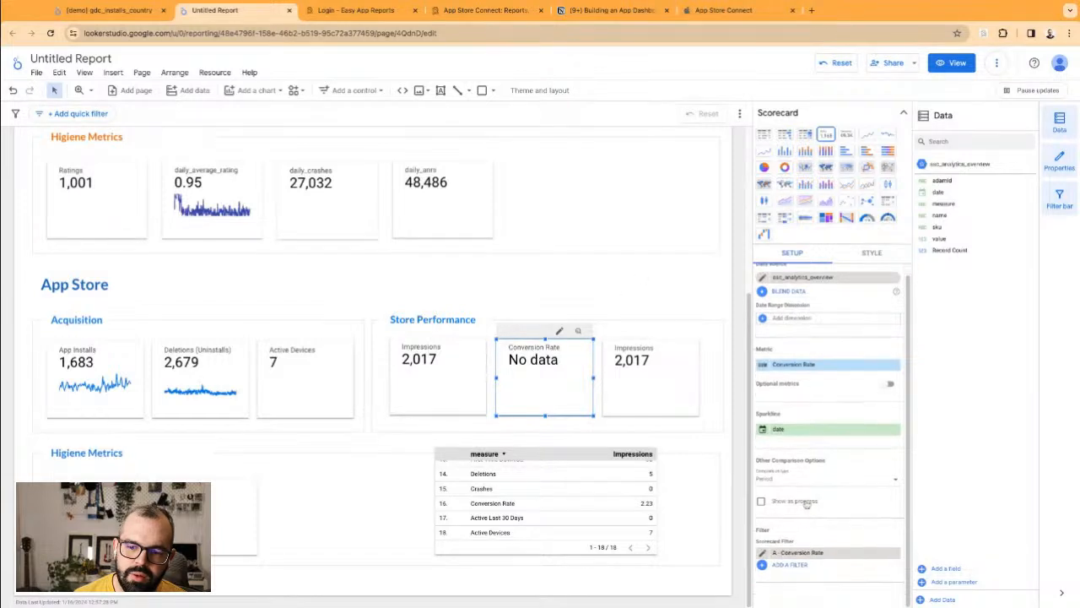
pyautogui.moveTo(474, 507)
pyautogui.mouseDown()
pyautogui.moveTo(508, 507)
pyautogui.moveTo(492, 509)
pyautogui.mouseUp()
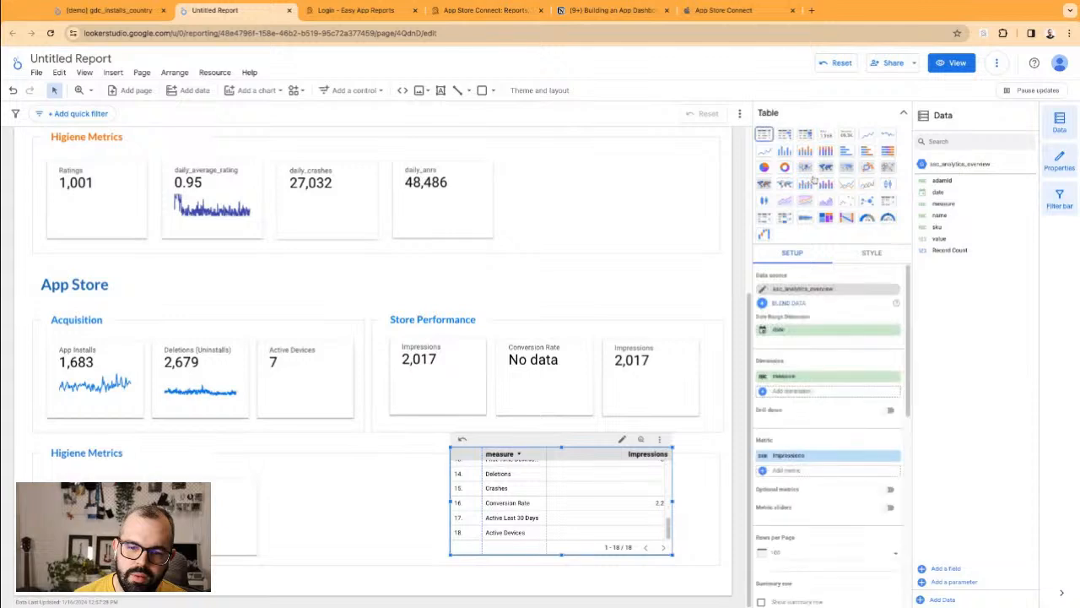
# Step: Remove the A - Impressions filter from the Conversion Rate scorecard and use date as its date range dimension
pyautogui.click(951, 63)
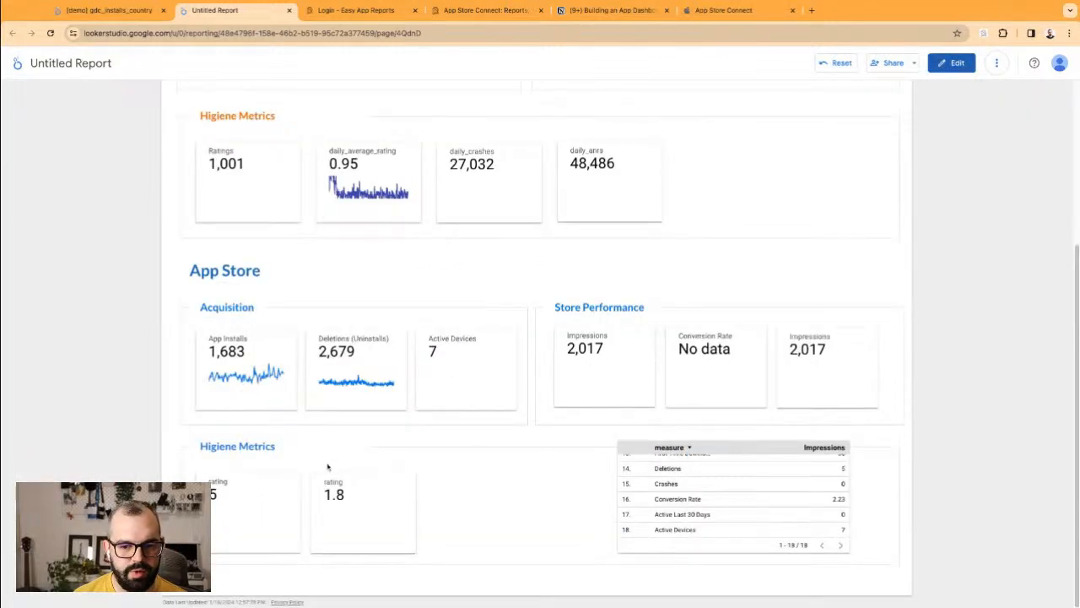
pyautogui.moveTo(656, 501); pyautogui.dragTo(701, 501)
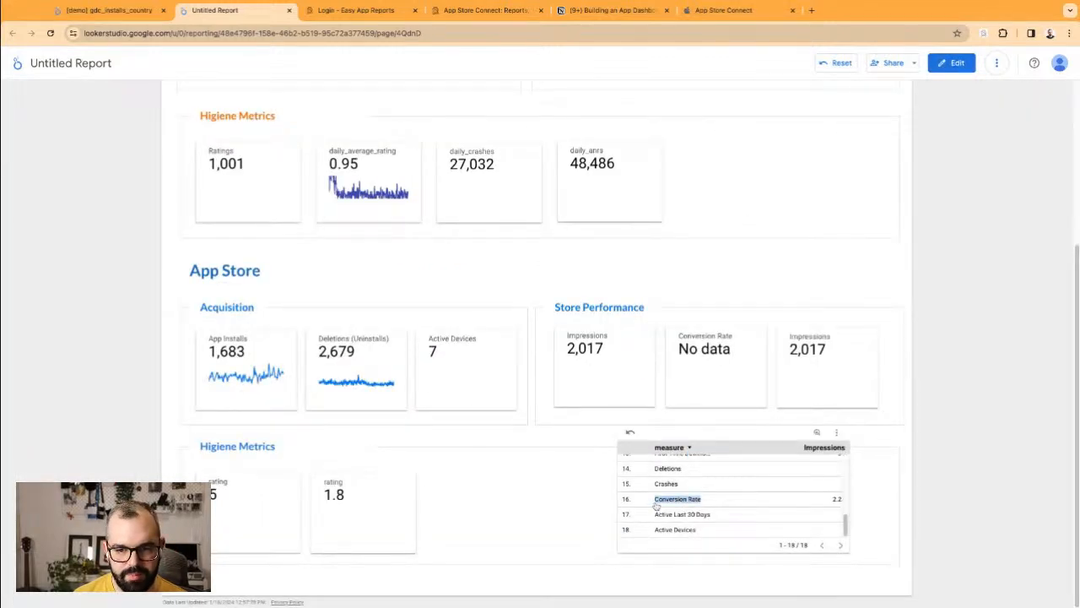
pyautogui.click(951, 62)
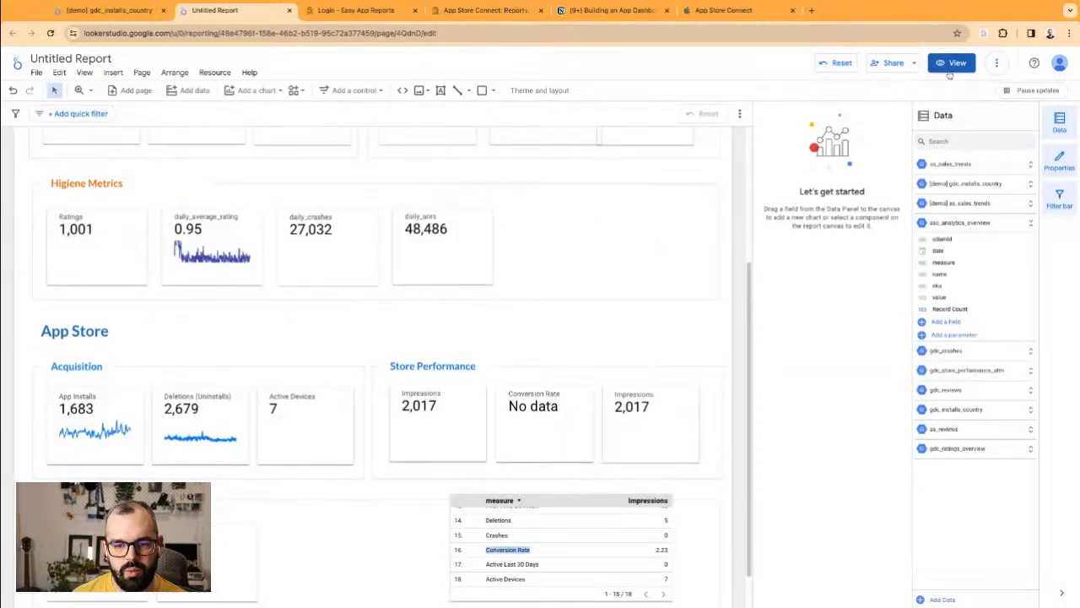
pyautogui.click(552, 414)
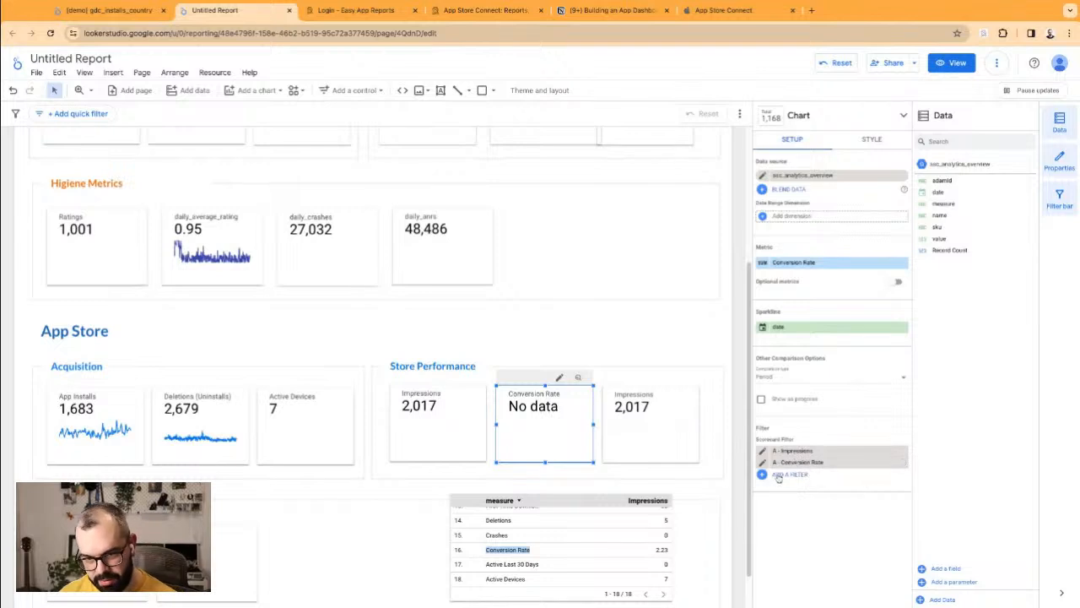
pyautogui.click(903, 451)
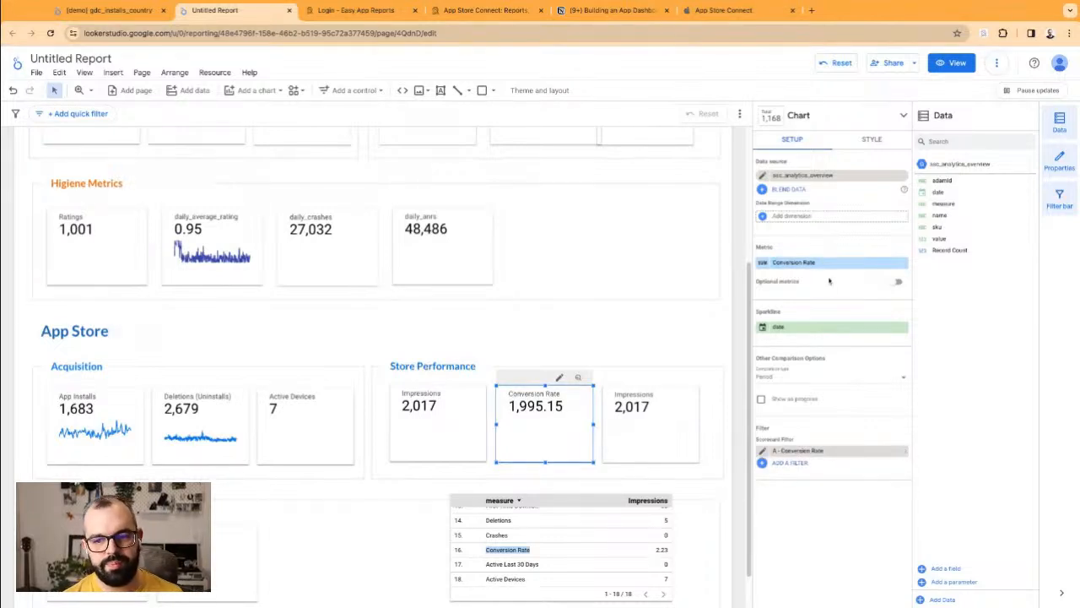
pyautogui.click(810, 218)
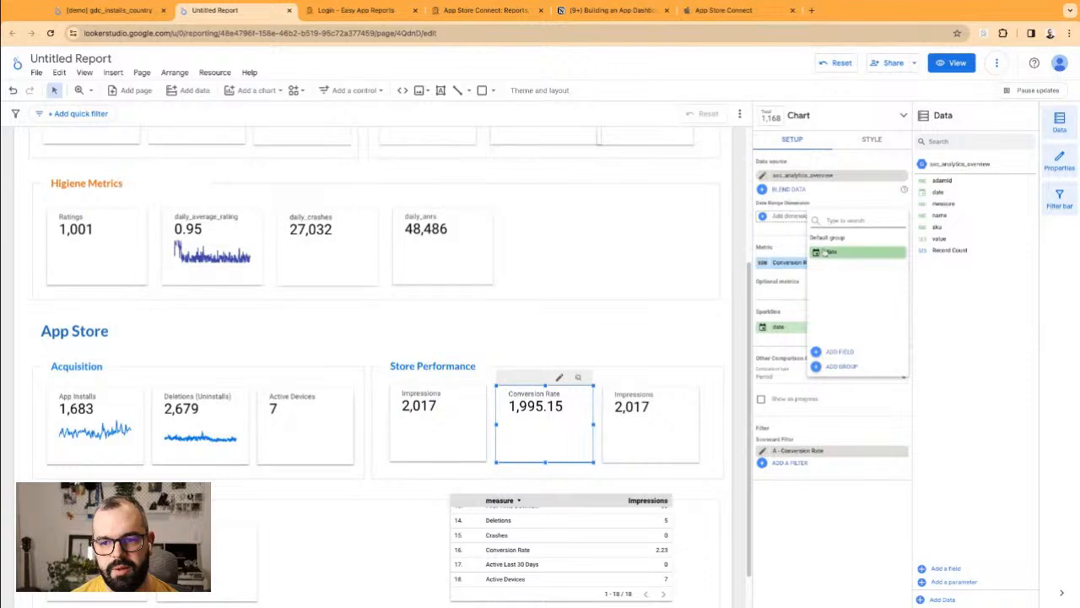
pyautogui.click(824, 251)
# Step: Set the Conversion Rate metric to Average aggregation with Number type, so it shows 2.91
pyautogui.click(765, 264)
pyautogui.click(724, 372)
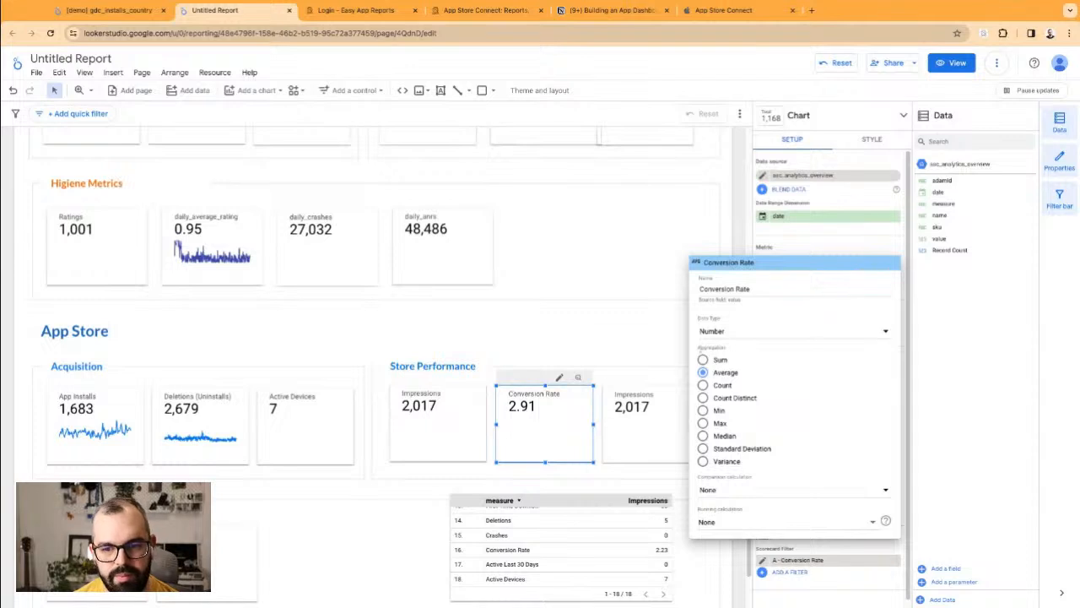
pyautogui.click(749, 334)
pyautogui.moveTo(796, 348)
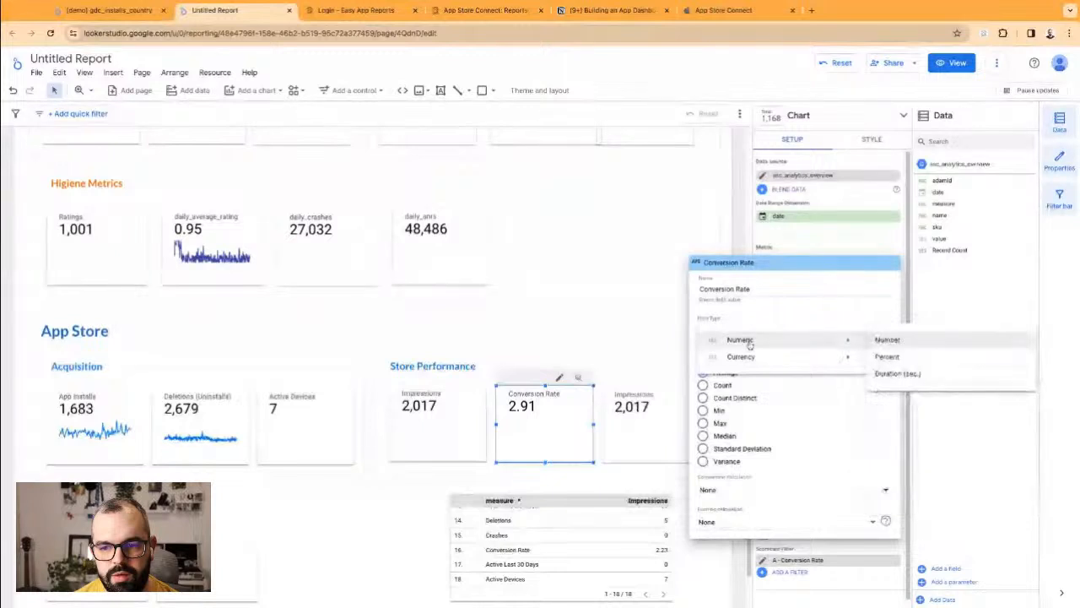
pyautogui.click(604, 327)
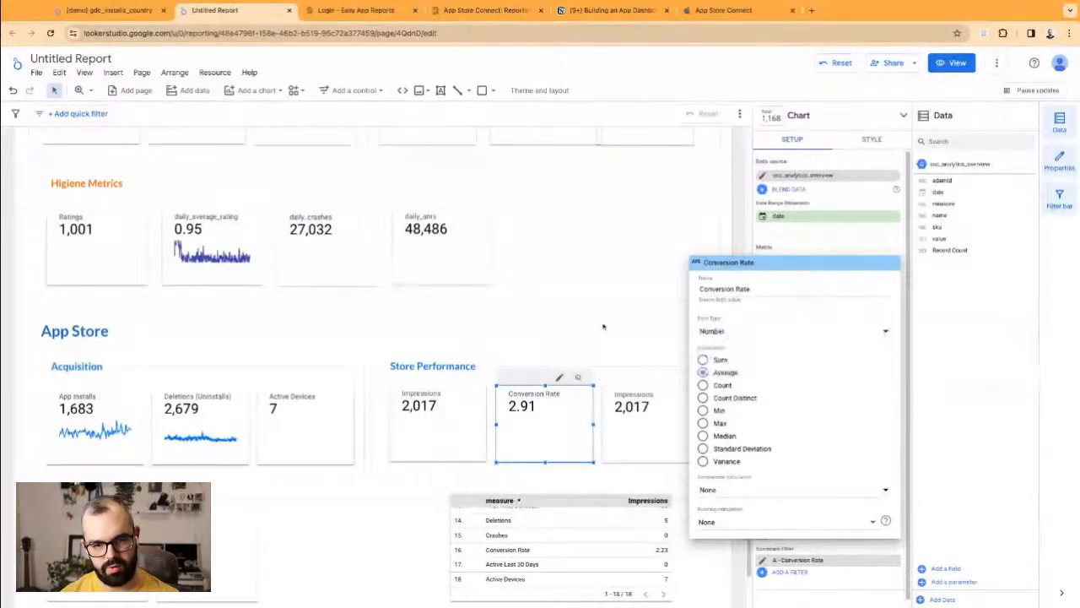
pyautogui.click(603, 327)
pyautogui.click(660, 441)
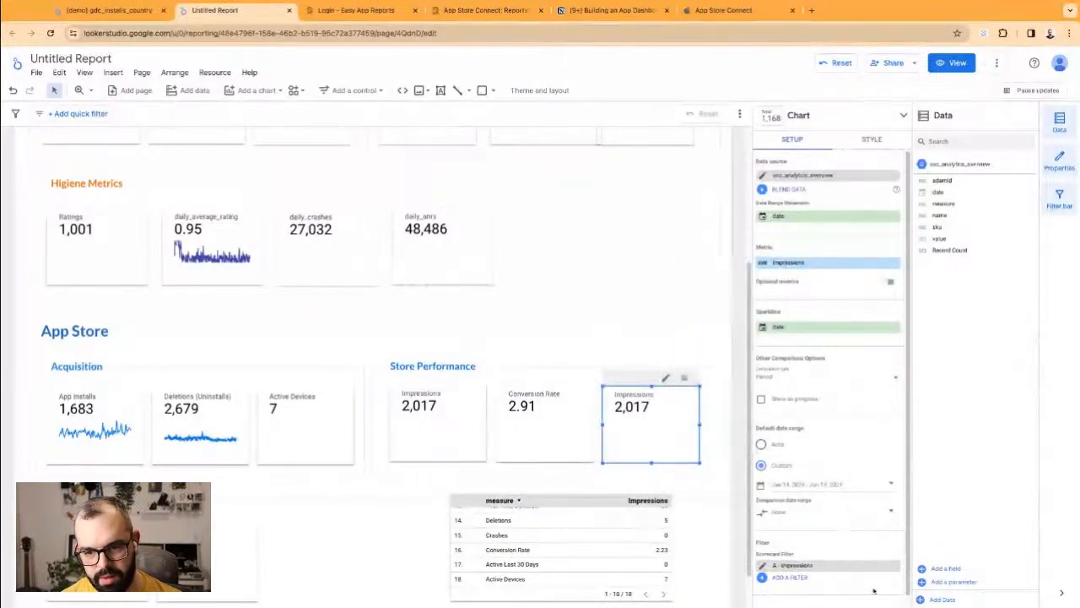
# Step: Replace the Impressions filter with a new 'A - Total Downloads' filter: include measure equal to Total Downloads
pyautogui.click(896, 565)
pyautogui.click(794, 567)
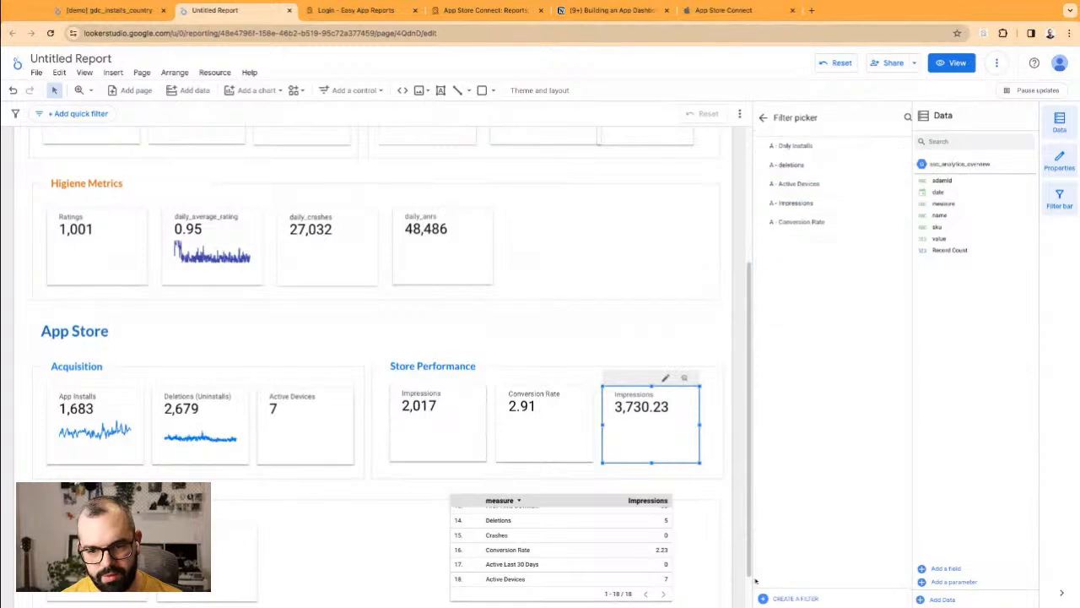
pyautogui.click(789, 599)
pyautogui.click(81, 356)
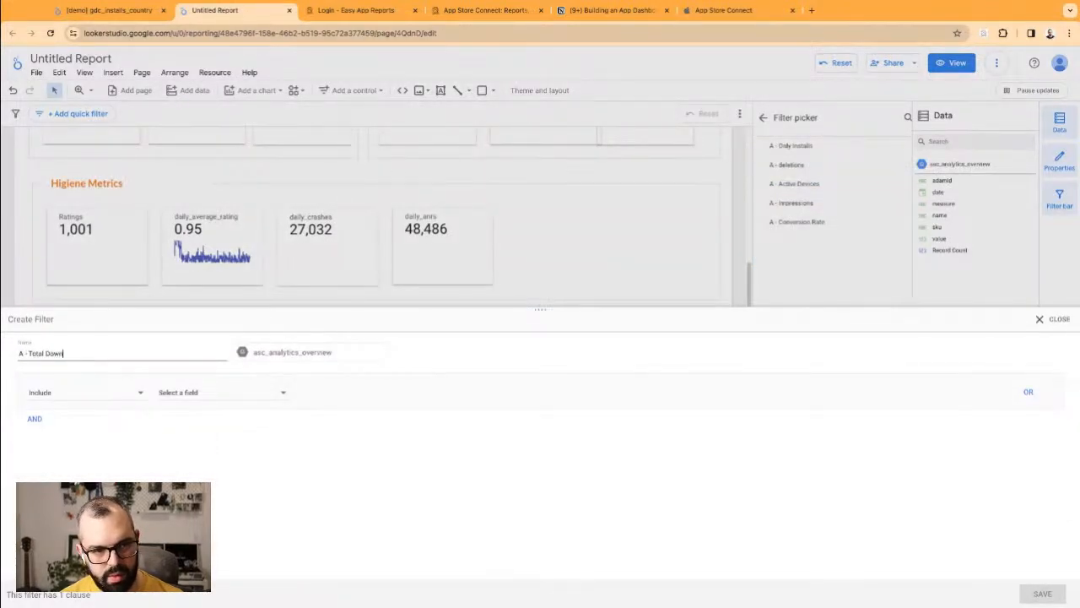
pyautogui.click(222, 397)
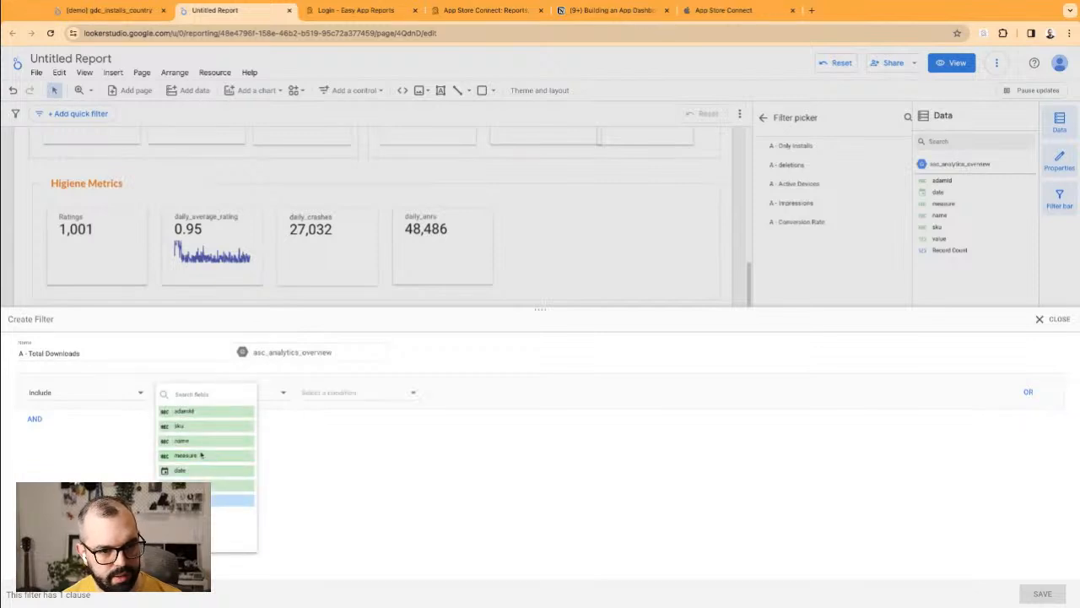
pyautogui.click(186, 456)
pyautogui.click(337, 394)
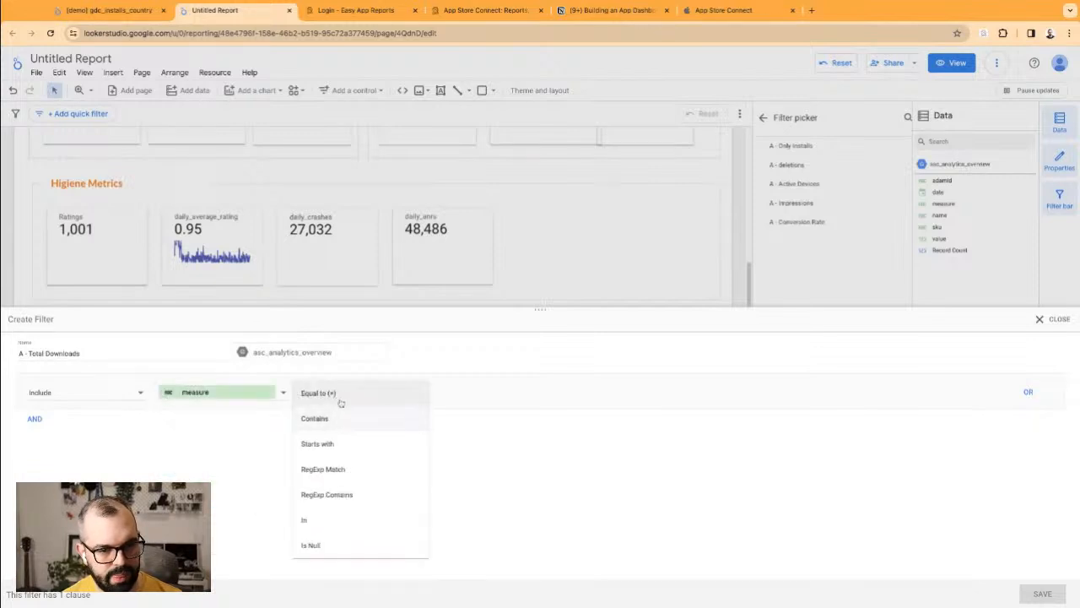
pyautogui.click(329, 394)
pyautogui.click(474, 394)
pyautogui.write('Total Downloads')
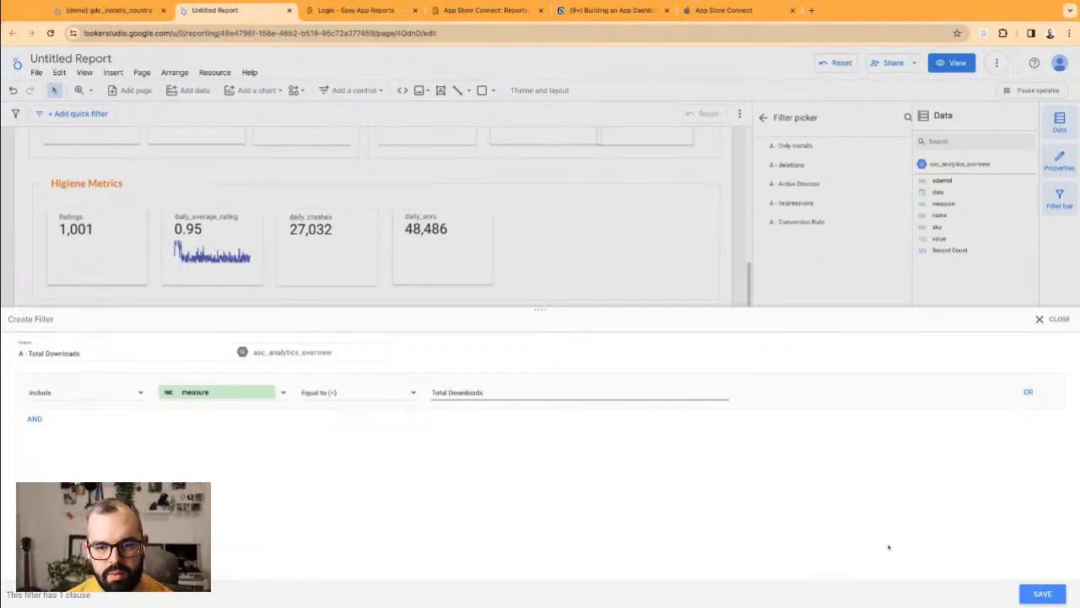
pyautogui.click(1043, 593)
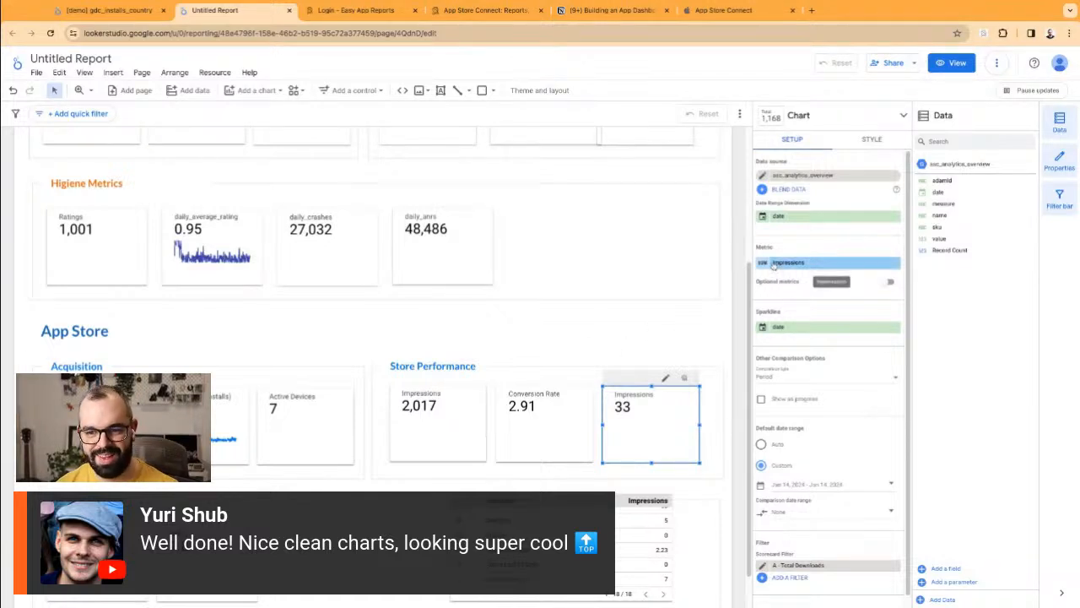
# Step: Rename the third scorecard's metric to 'Total Downloads' and deselect it
pyautogui.click(765, 263)
pyautogui.write('Total Downloads')
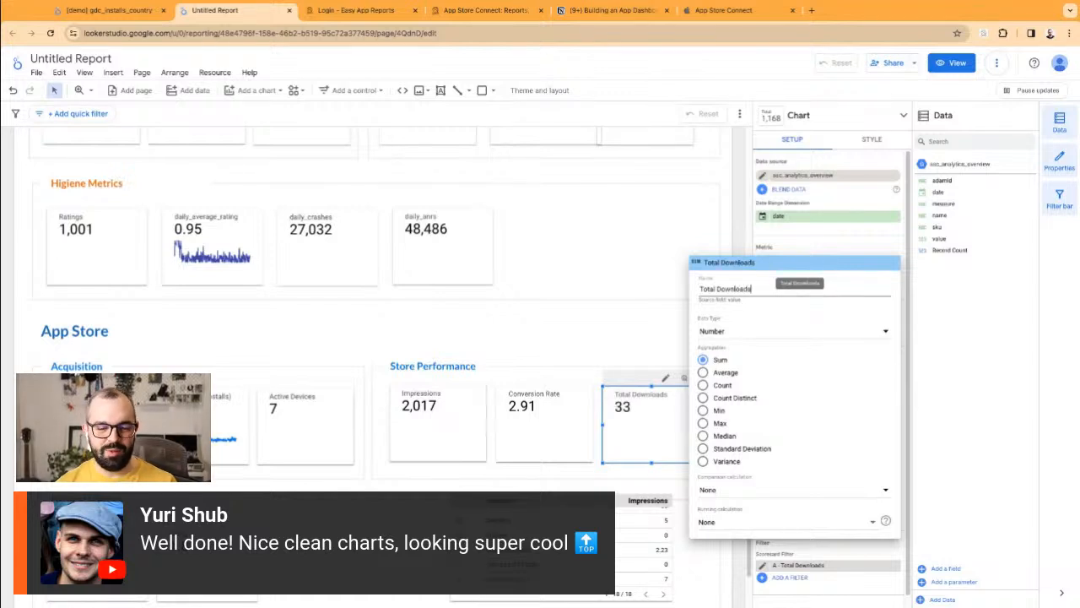
pyautogui.click(575, 338)
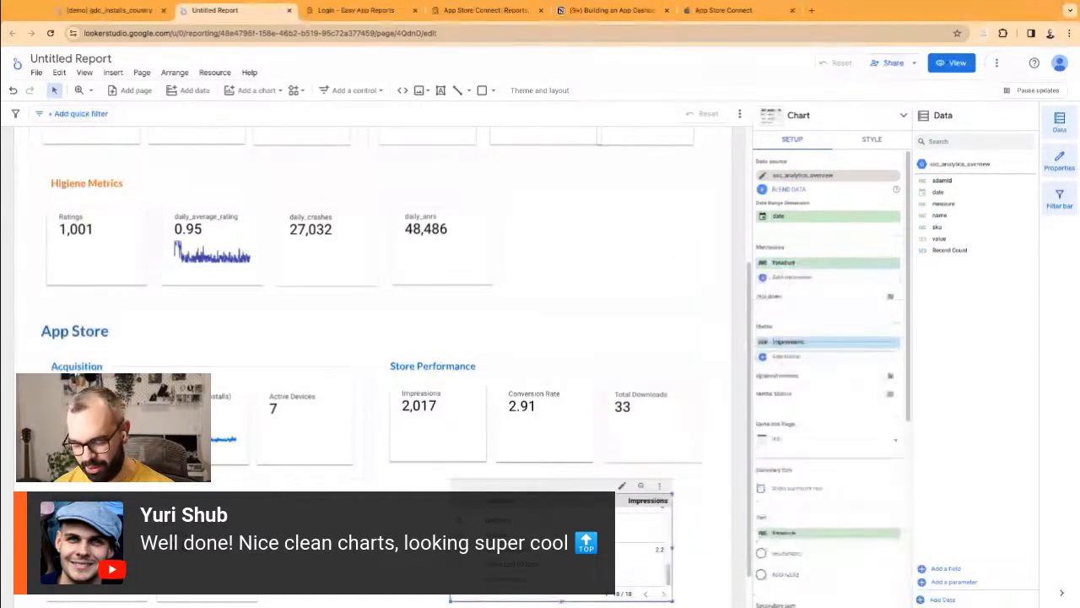
pyautogui.click(353, 287)
pyautogui.scroll(2, 353, 287)
pyautogui.scroll(1, 353, 287)
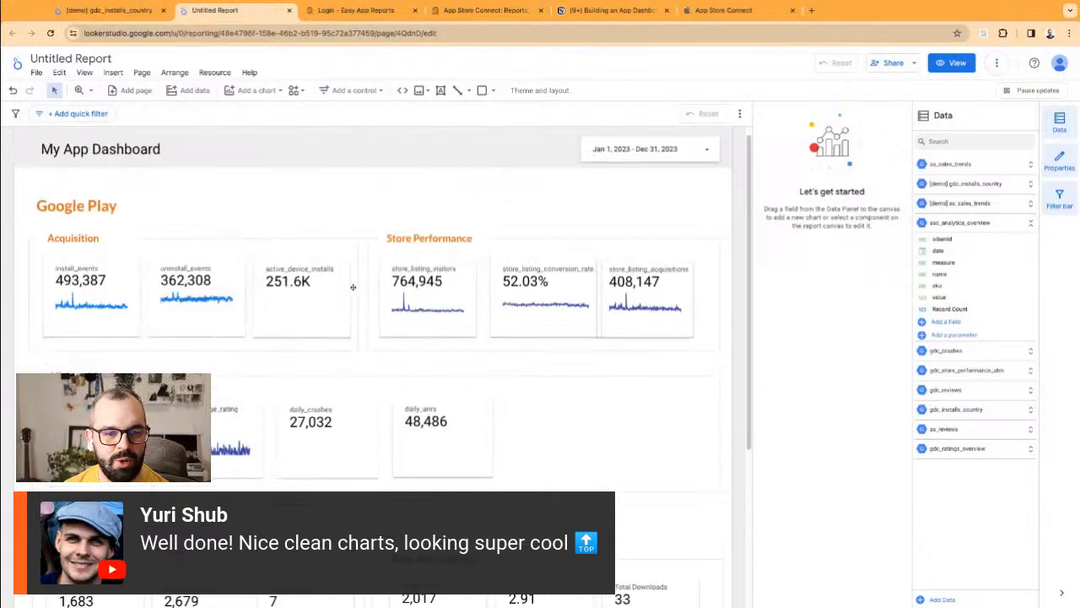
# Step: Preview the report in view mode and scroll through its App Store scorecards (1,683, 2,017, 2.91, 33)
pyautogui.click(953, 63)
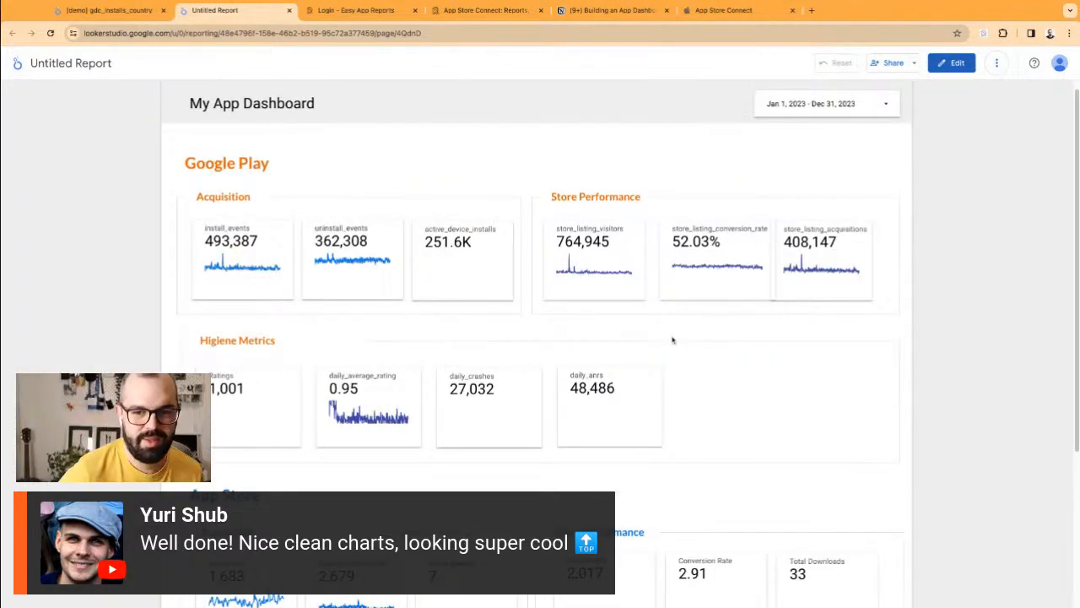
pyautogui.scroll(-3, 363, 296)
pyautogui.scroll(3, 397, 309)
pyautogui.scroll(-3, 396, 310)
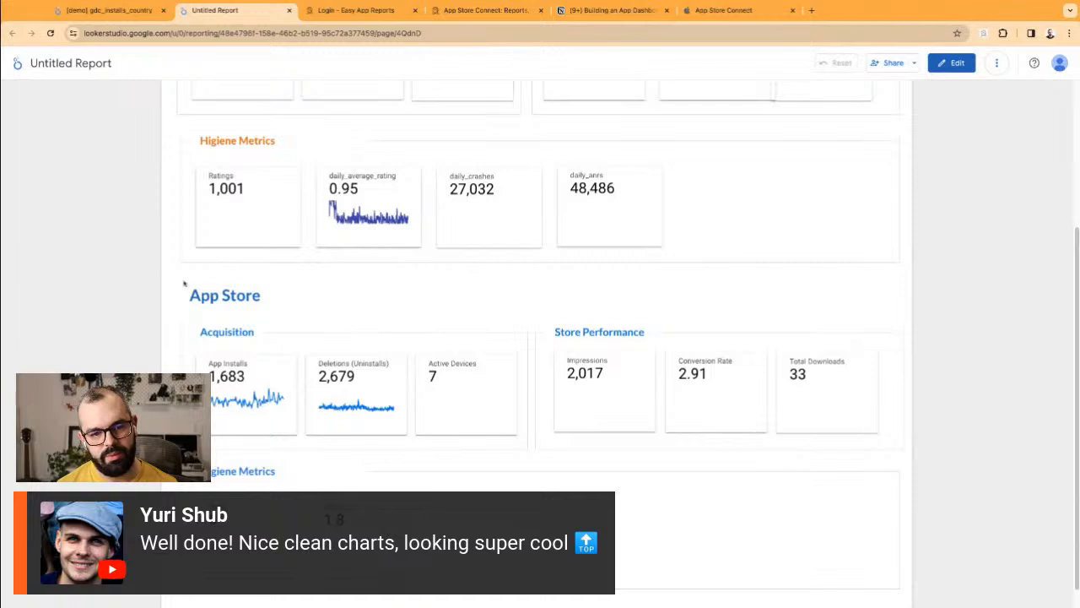
pyautogui.scroll(3, 287, 338)
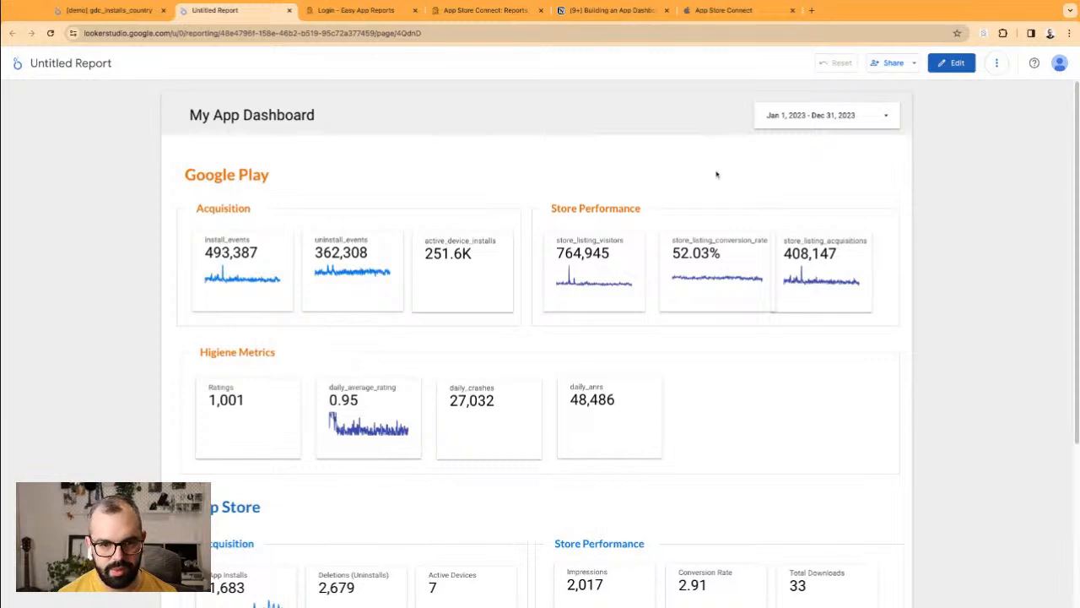
pyautogui.scroll(-3, 718, 174)
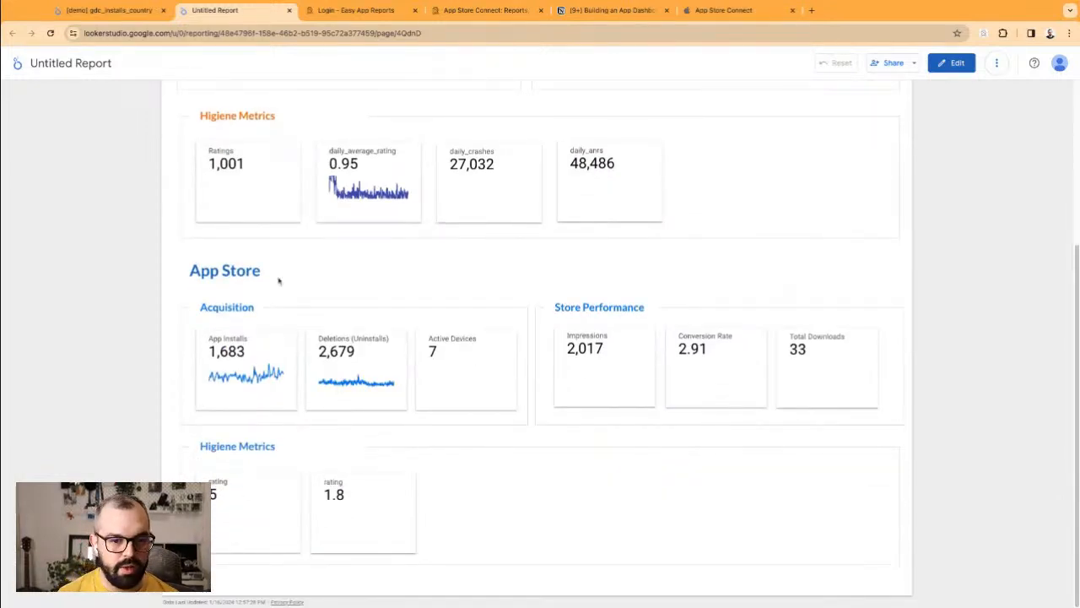
pyautogui.scroll(1, 371, 355)
pyautogui.scroll(-1, 257, 420)
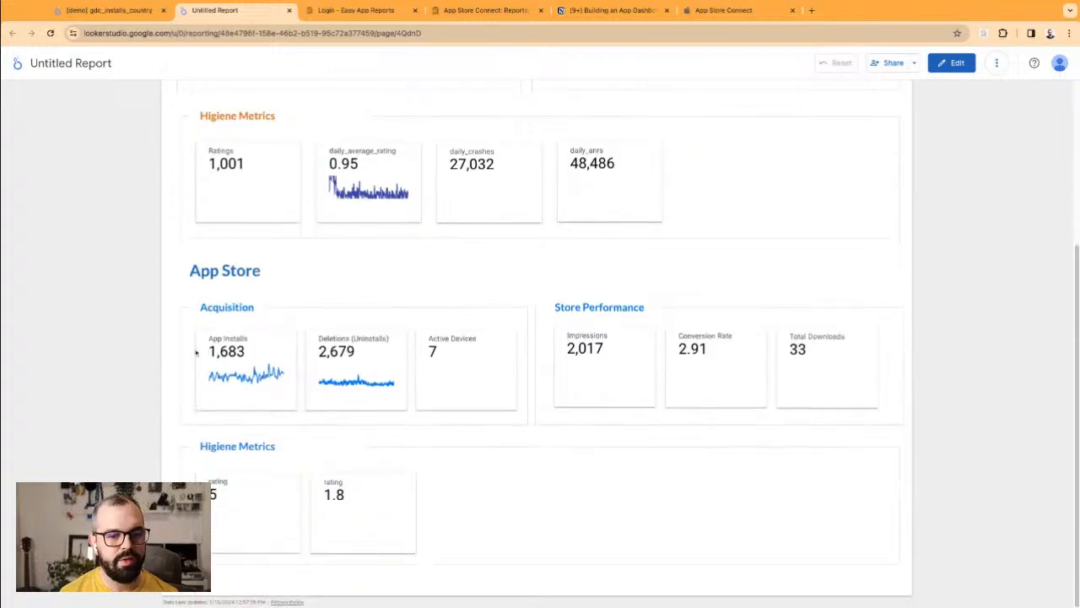
pyautogui.scroll(3, 444, 381)
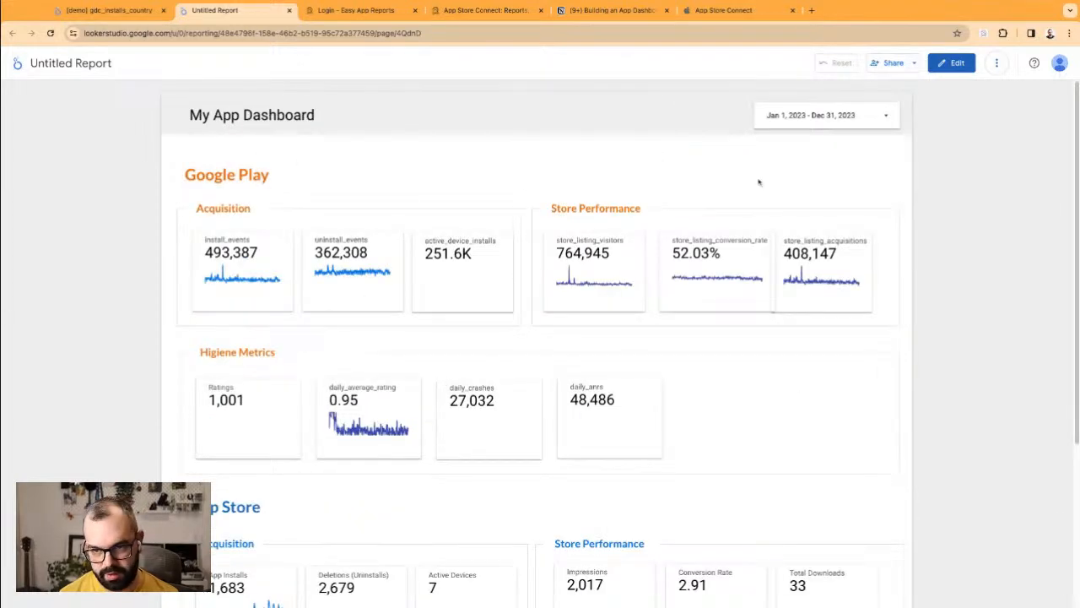
# Step: Back in edit mode, send the Google Play Store Performance background rectangle to the back
pyautogui.click(954, 62)
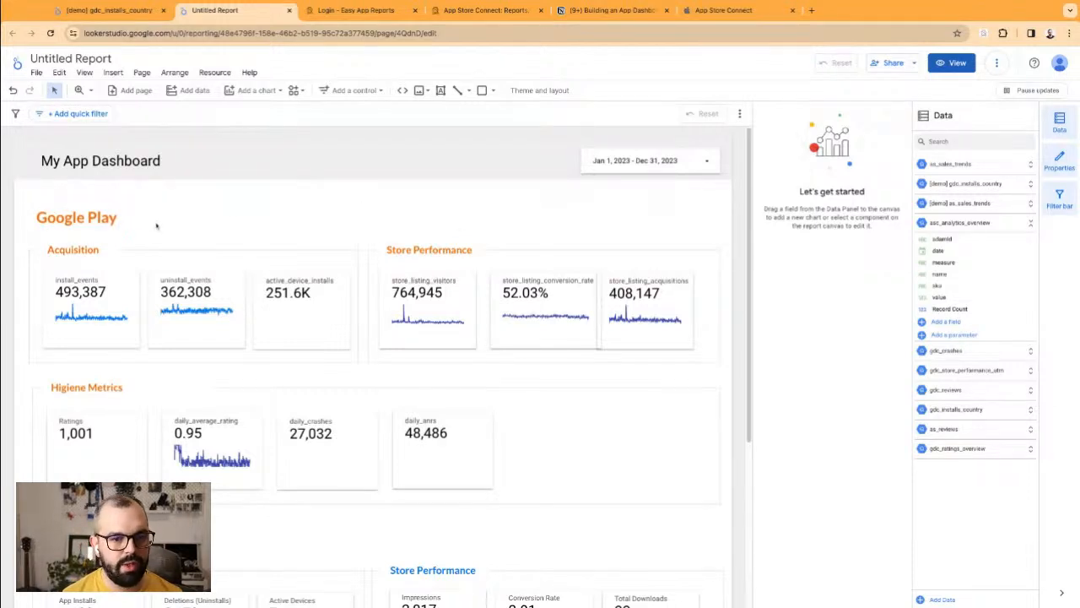
pyautogui.scroll(-4, 454, 404)
pyautogui.scroll(4, 436, 431)
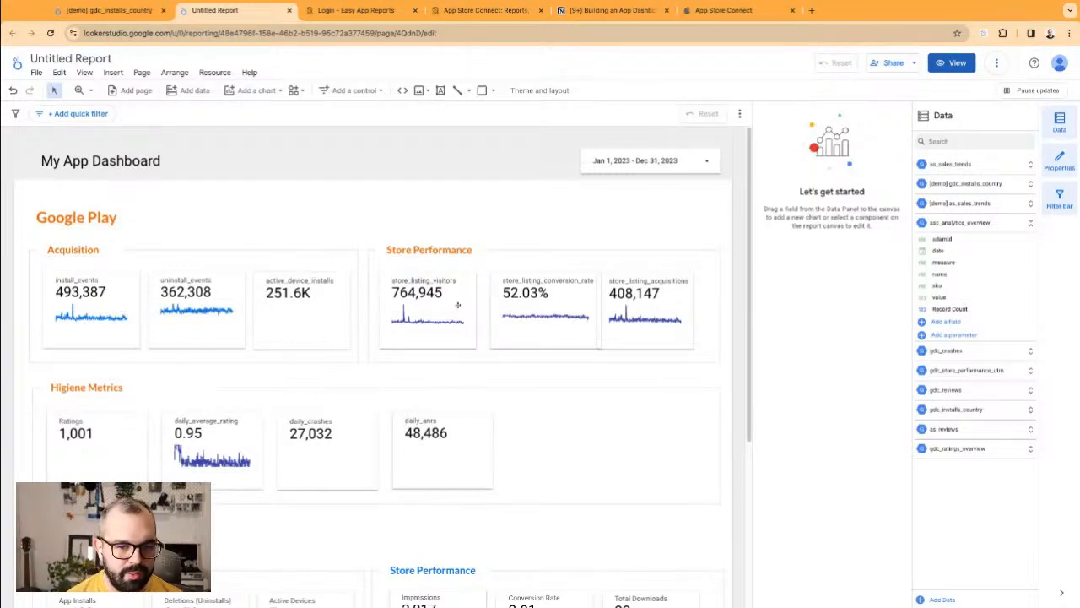
pyautogui.click(474, 284)
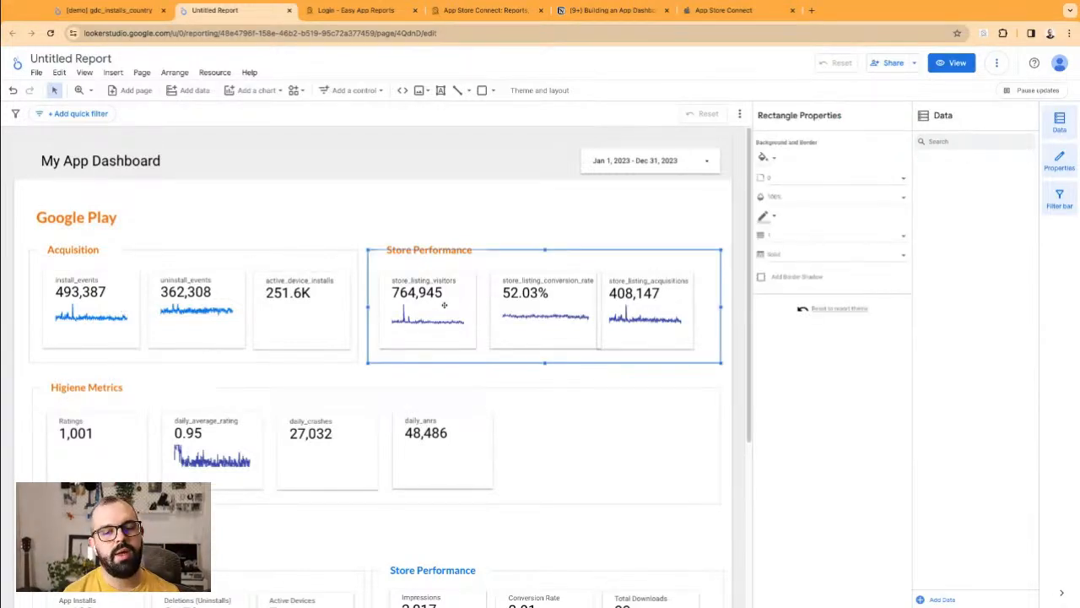
pyautogui.rightClick(505, 270)
pyautogui.moveTo(565, 431)
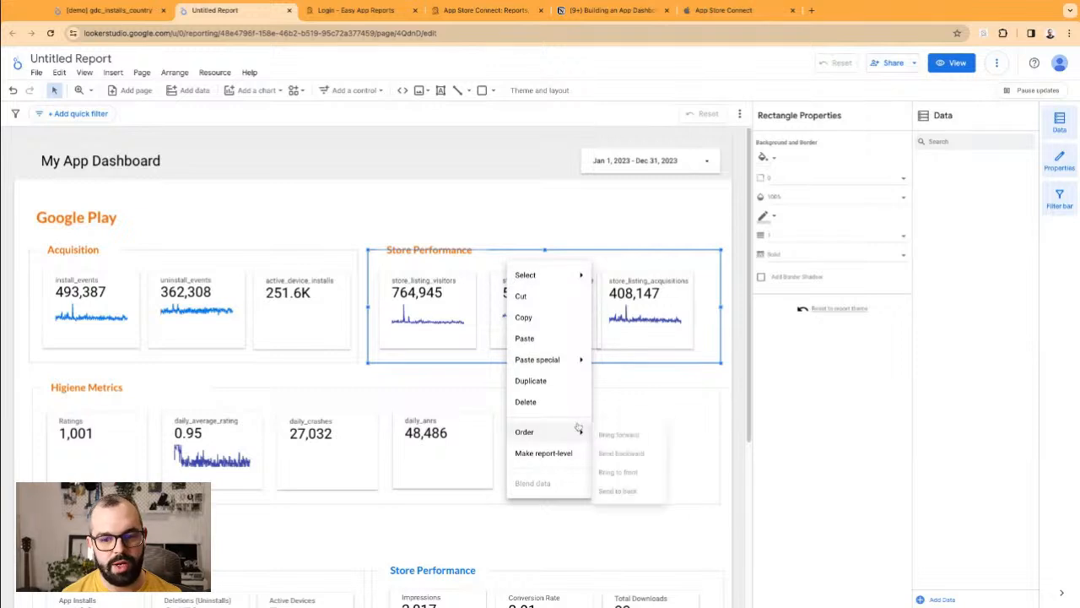
pyautogui.click(623, 500)
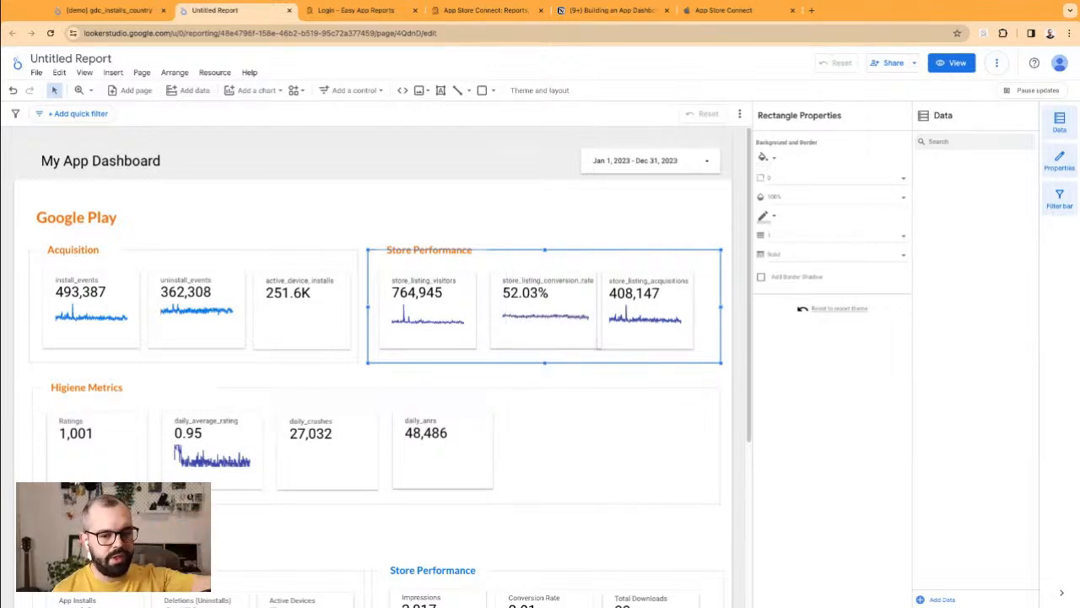
# Step: Copy the store_listing_visitors scorecard, enlarge the copy, and turn it into a table
pyautogui.click(514, 246)
pyautogui.click(468, 280)
pyautogui.moveTo(469, 280); pyautogui.dragTo(512, 319)
pyautogui.moveTo(608, 451); pyautogui.dragTo(725, 521)
pyautogui.click(806, 120)
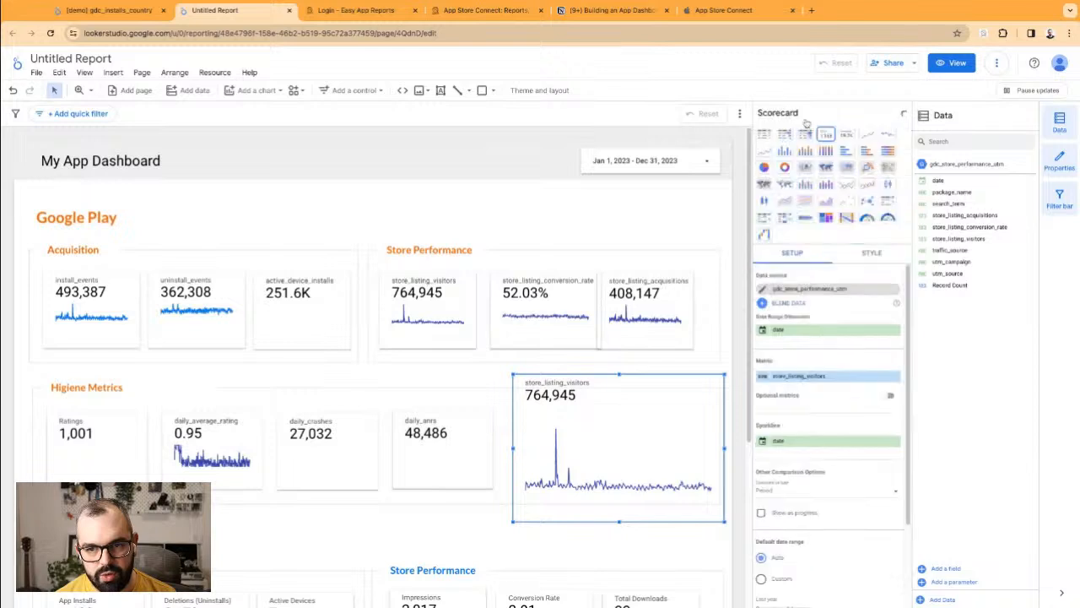
pyautogui.click(765, 135)
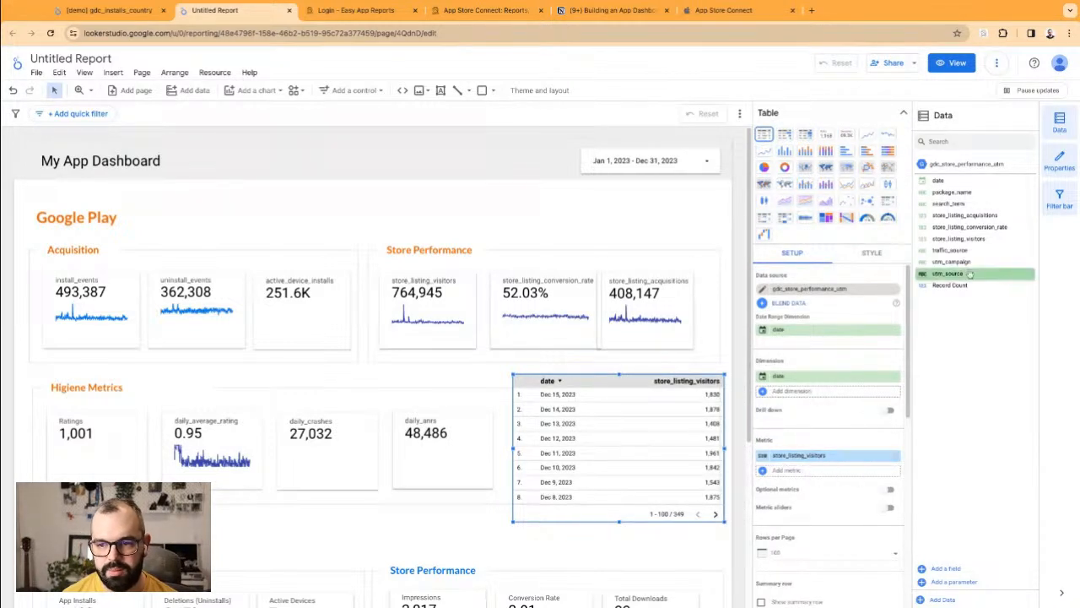
# Step: Add store_listing_acquisitions, group by traffic_source instead of date, and widen the table under Store Performance
pyautogui.moveTo(981, 228); pyautogui.dragTo(810, 470)
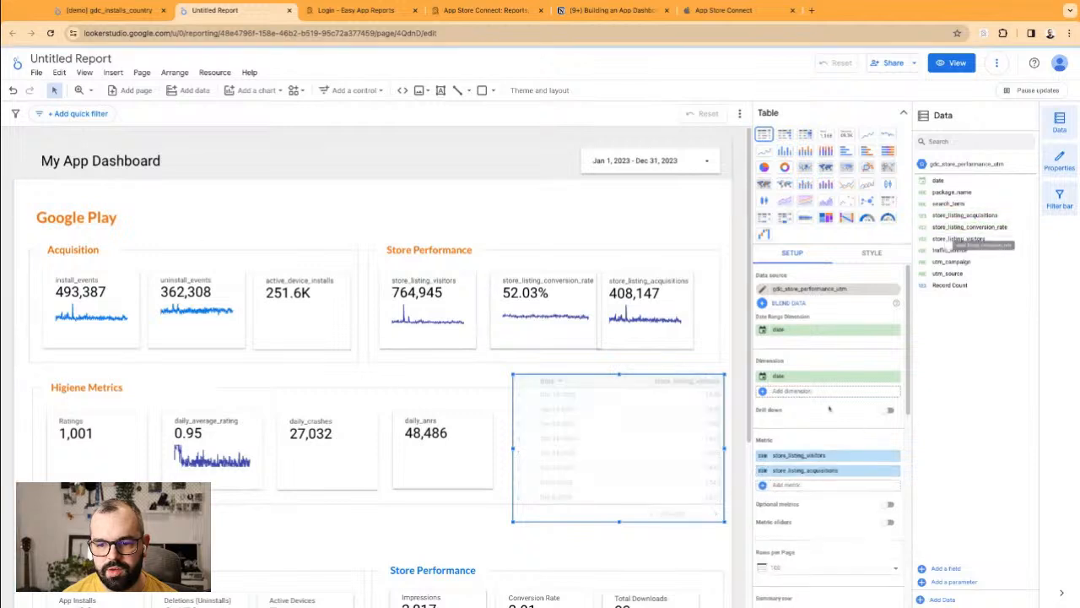
pyautogui.click(895, 377)
pyautogui.moveTo(960, 251); pyautogui.dragTo(820, 386)
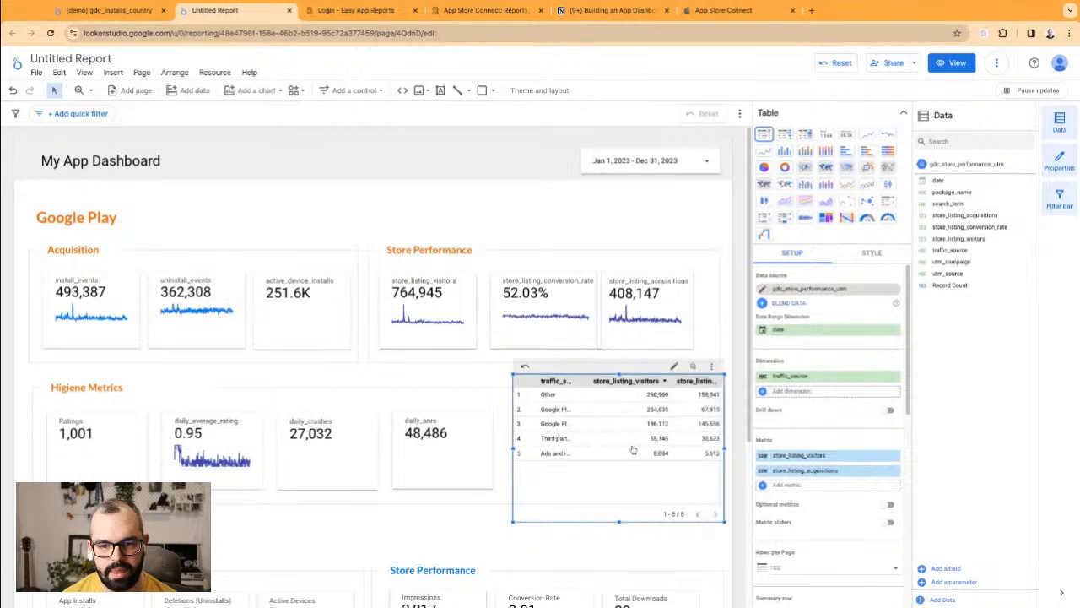
pyautogui.moveTo(608, 464); pyautogui.dragTo(483, 420)
pyautogui.moveTo(599, 403); pyautogui.dragTo(696, 403)
pyautogui.moveTo(576, 439); pyautogui.dragTo(606, 451)
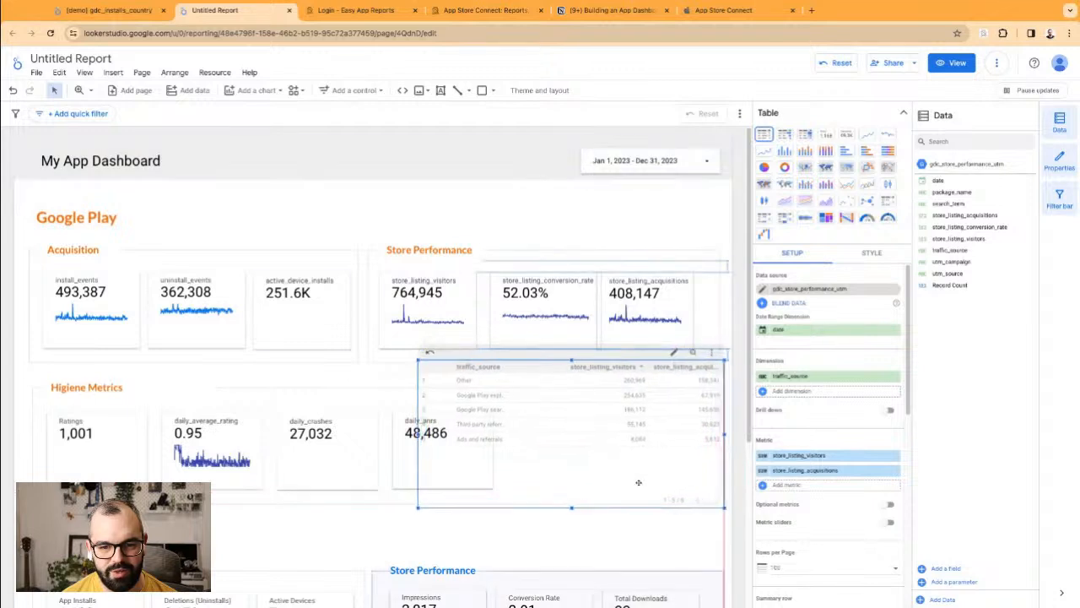
# Step: Review the table's style options and resize its columns to fit their data
pyautogui.click(871, 252)
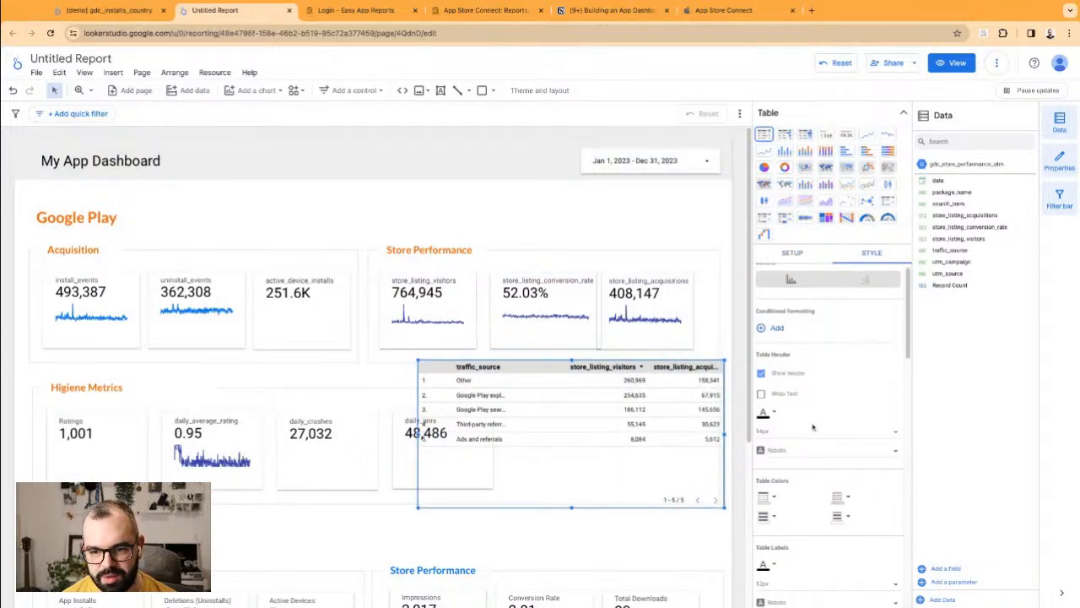
pyautogui.scroll(-10, 806, 532)
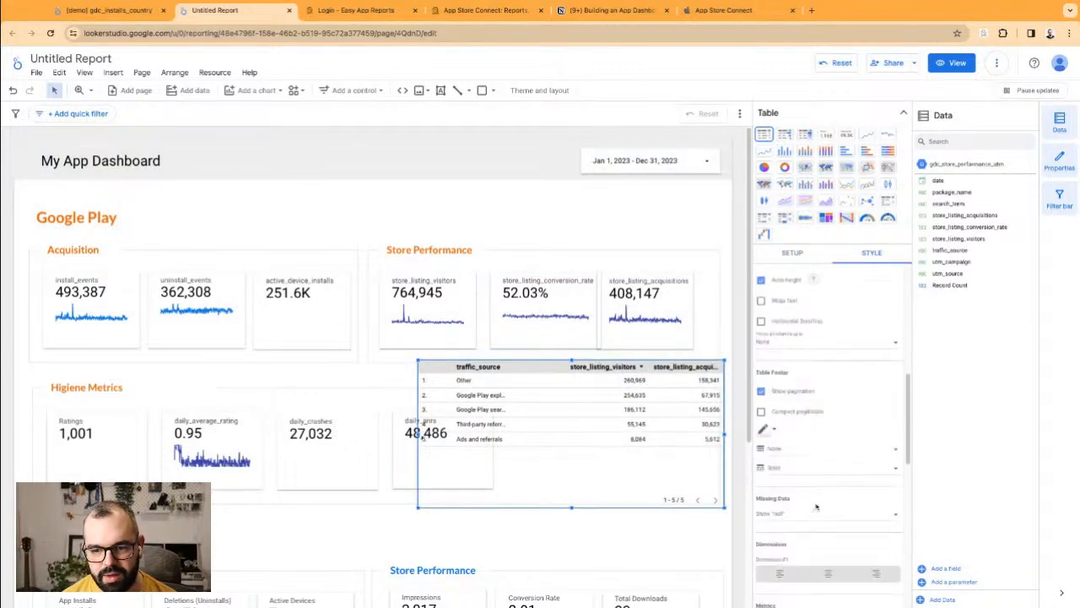
pyautogui.scroll(-3, 789, 405)
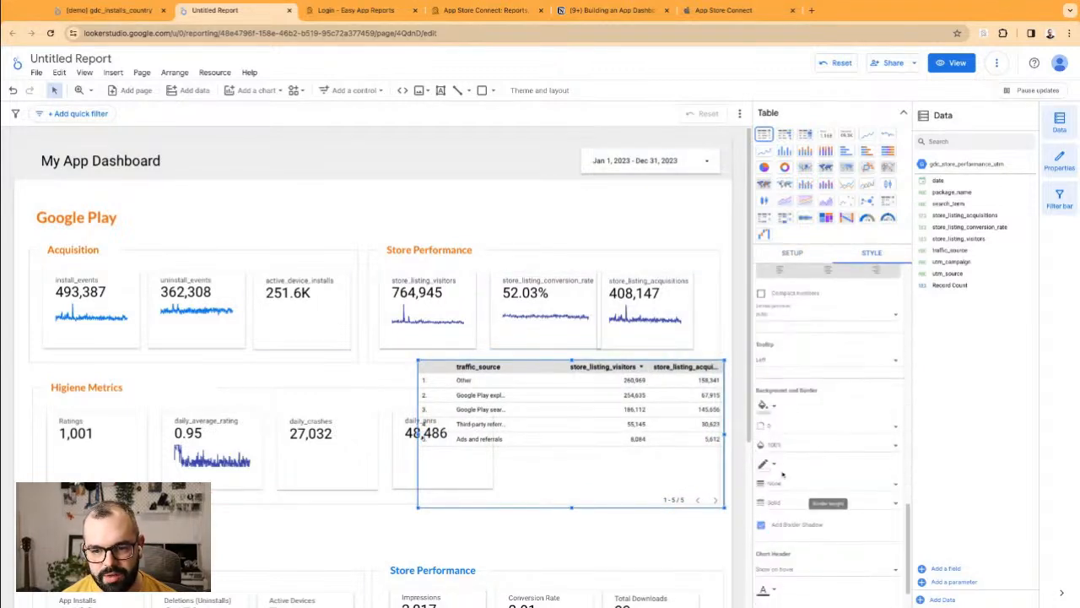
pyautogui.click(764, 405)
pyautogui.click(911, 425)
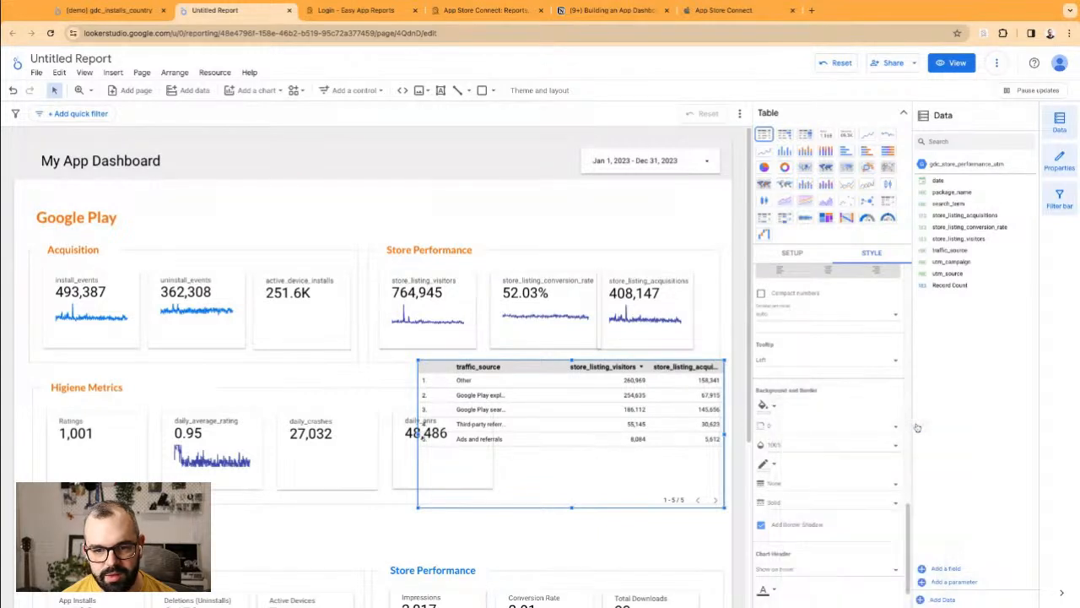
pyautogui.moveTo(593, 456); pyautogui.dragTo(561, 468)
pyautogui.click(681, 364)
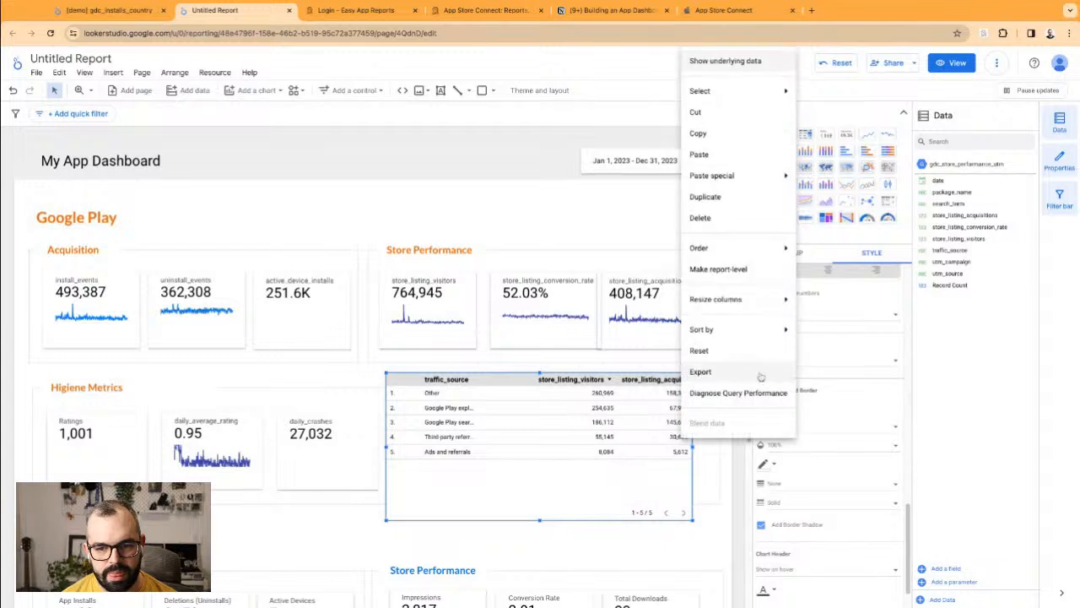
pyautogui.moveTo(774, 309)
pyautogui.click(812, 304)
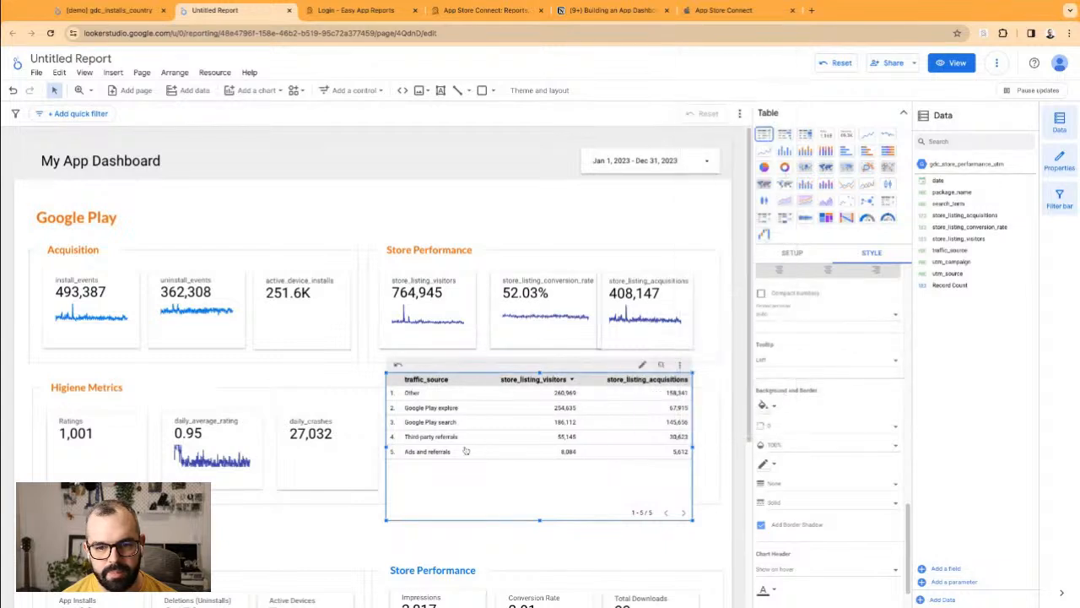
pyautogui.moveTo(390, 450); pyautogui.dragTo(334, 451)
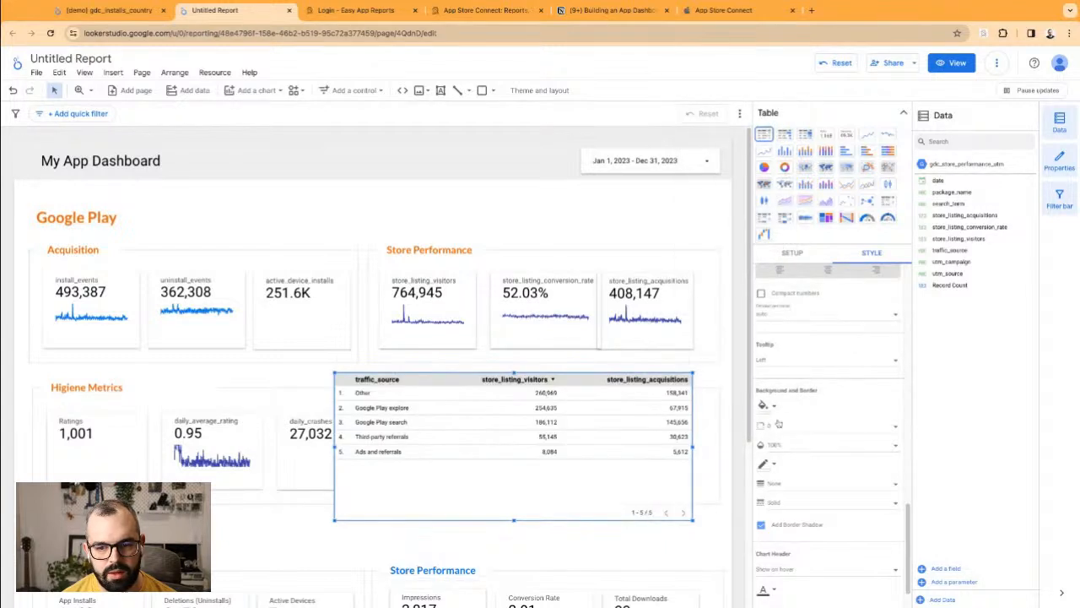
# Step: Enlarge the table's label font size and align it under the Store Performance scorecards
pyautogui.scroll(10, 785, 422)
pyautogui.scroll(-5, 785, 422)
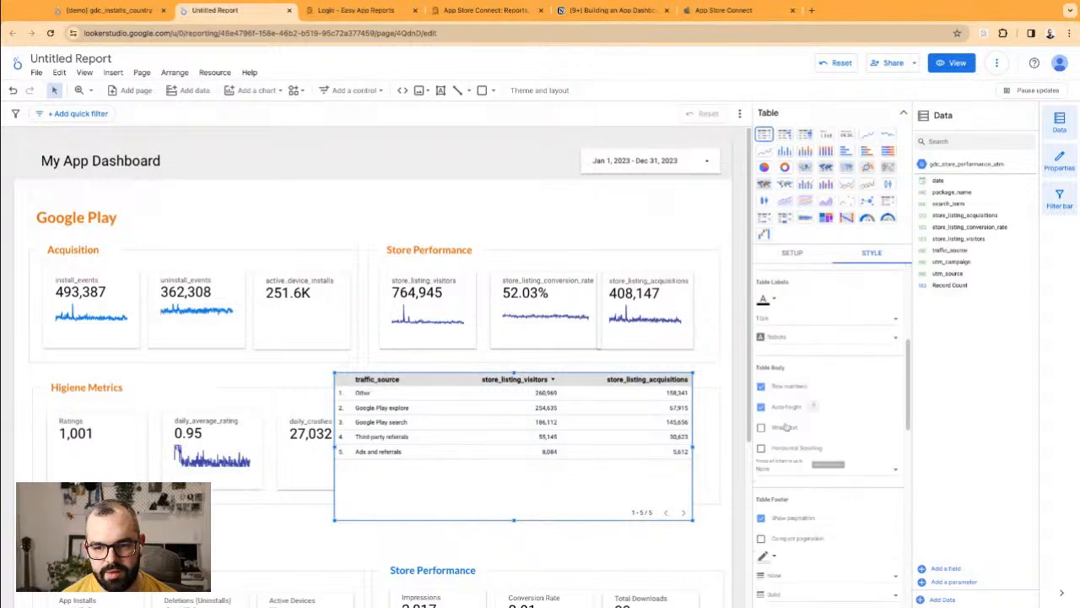
pyautogui.click(785, 362)
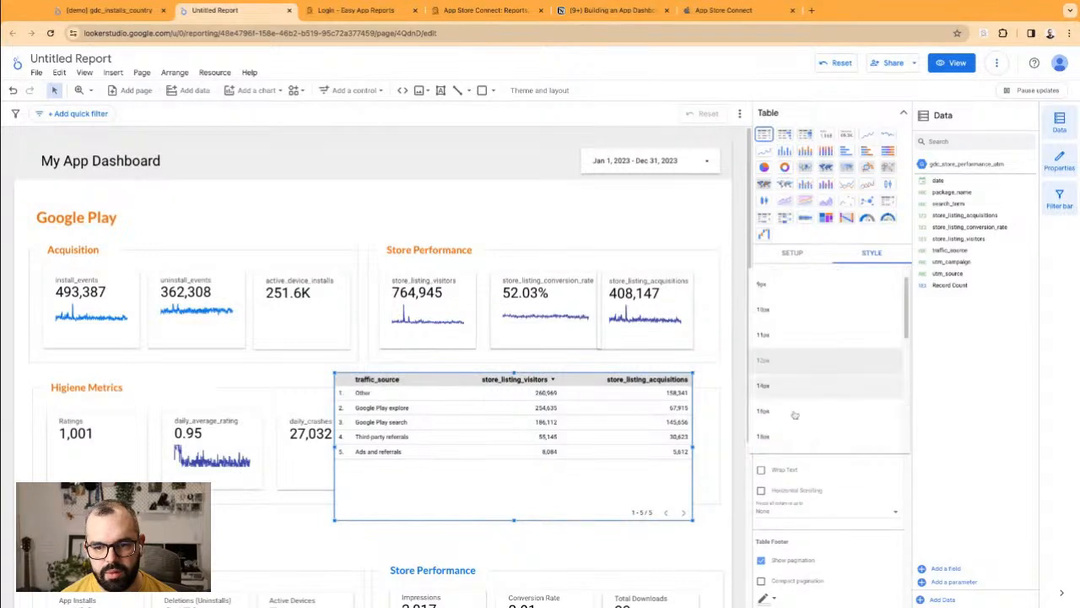
pyautogui.click(796, 439)
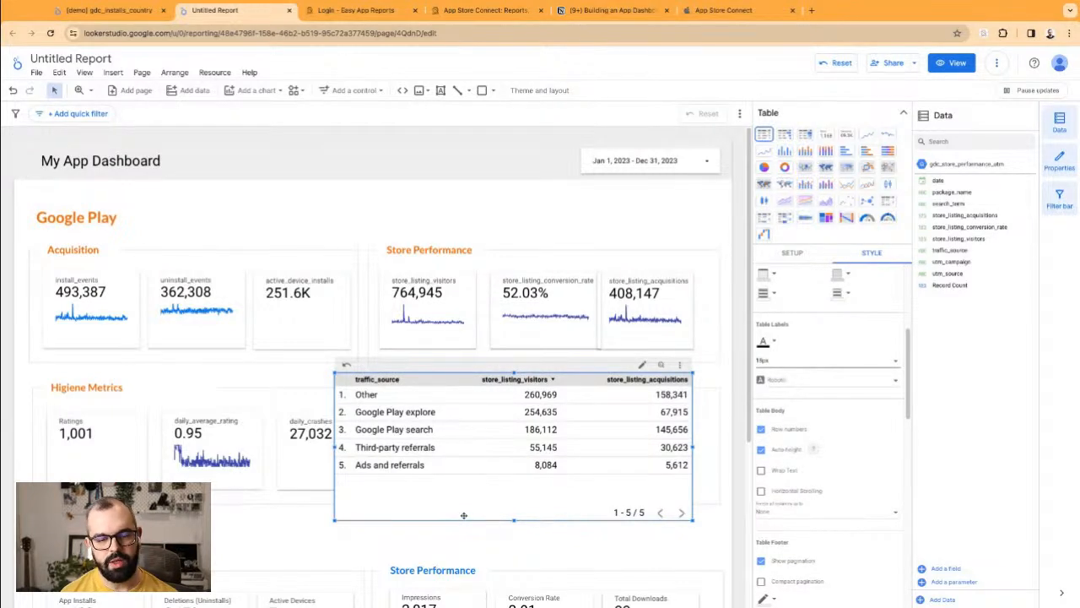
pyautogui.moveTo(393, 392); pyautogui.dragTo(423, 378)
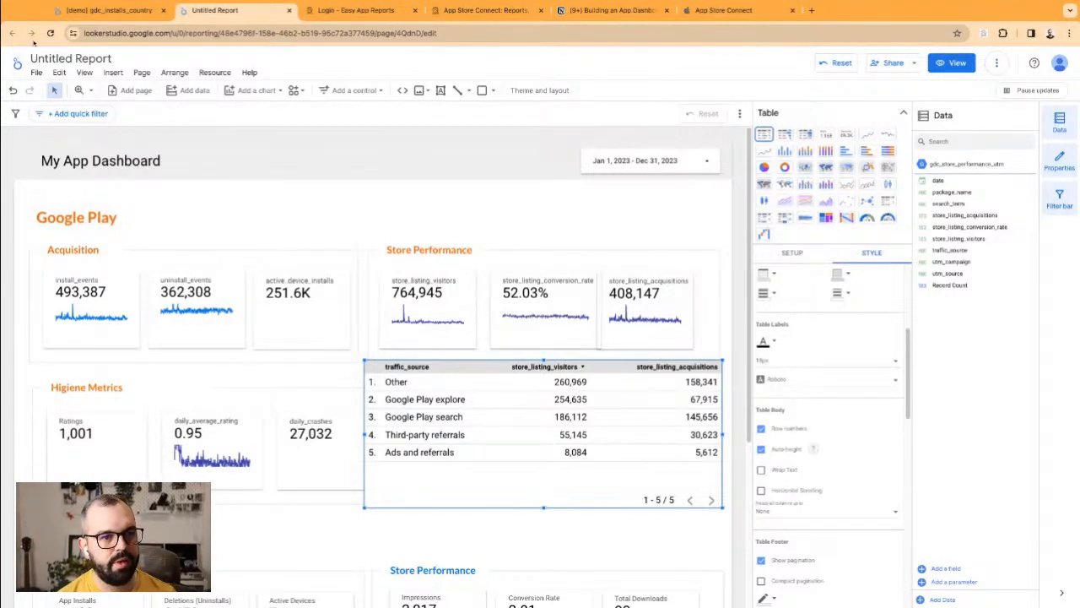
# Step: Open Master Template - via BigQuery in a new tab and view its Search Terms and Subscriptions pages
pyautogui.middleClick(17, 68)
pyautogui.click(322, 13)
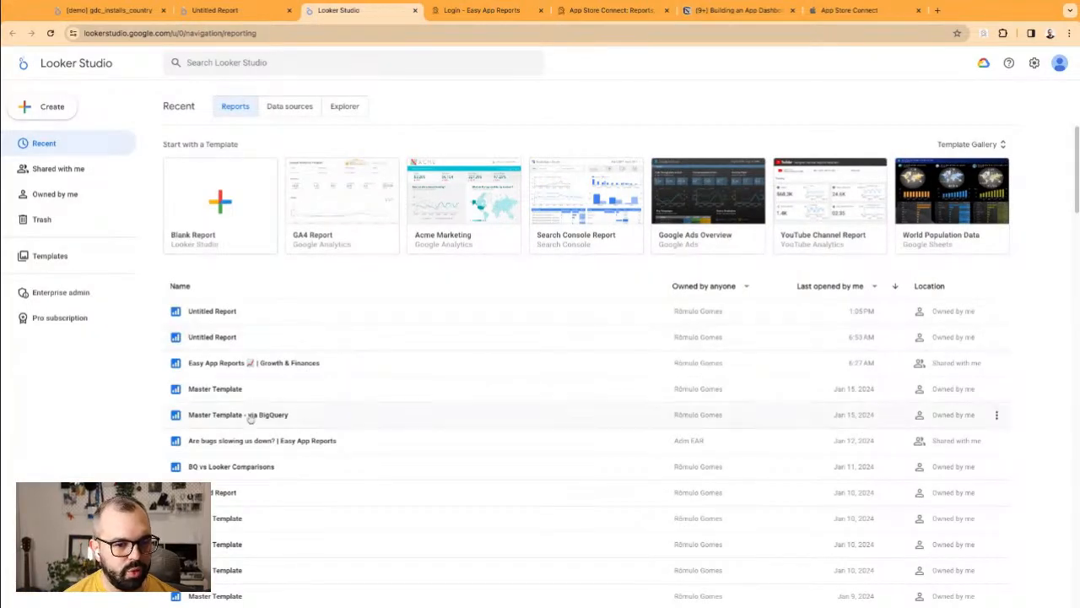
pyautogui.click(245, 415)
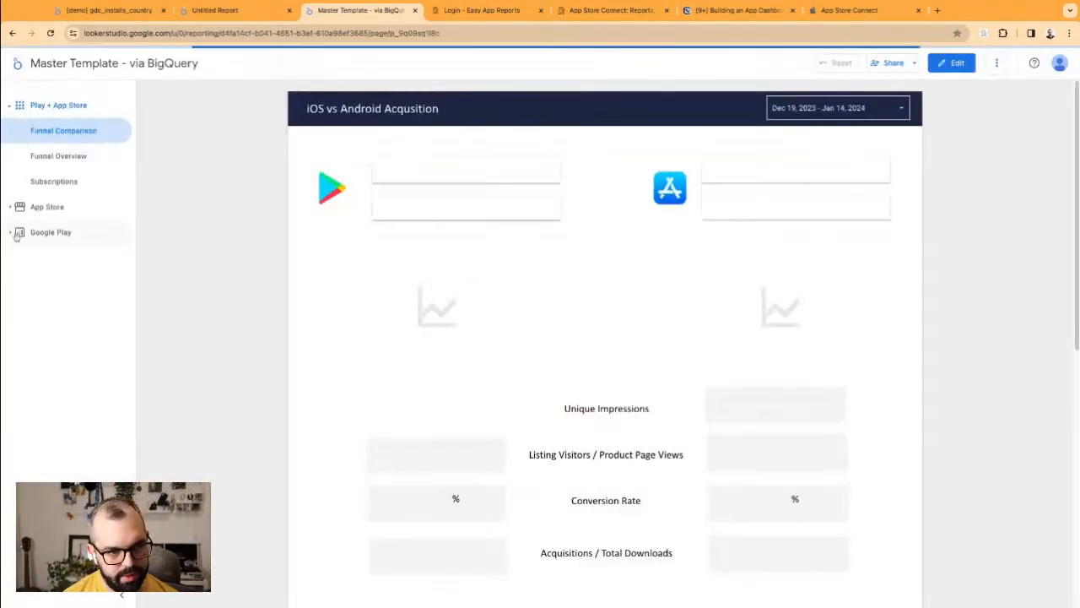
pyautogui.click(11, 233)
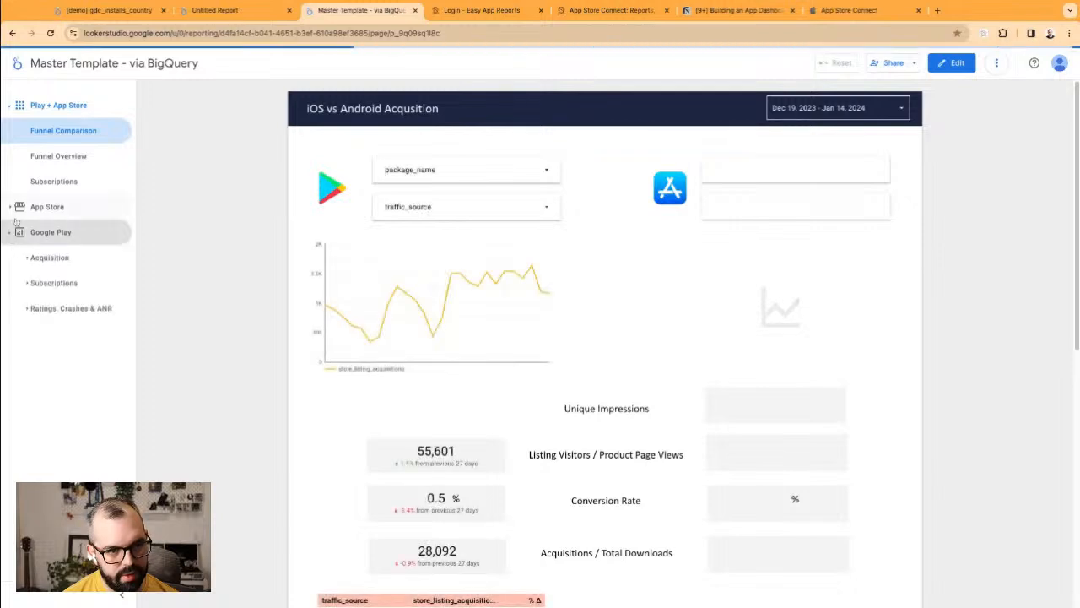
pyautogui.click(38, 257)
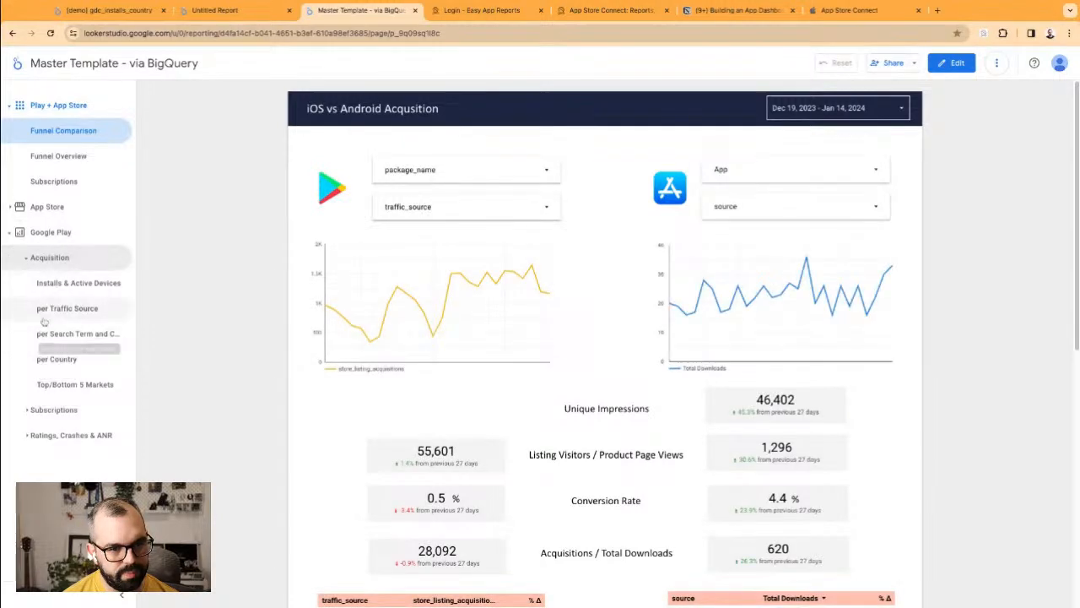
pyautogui.click(72, 333)
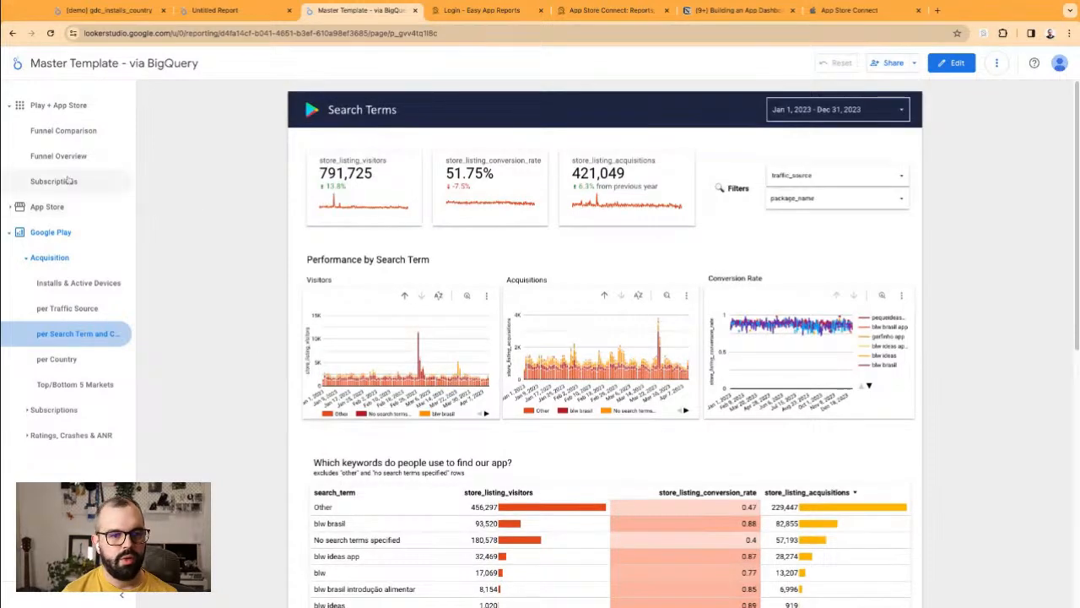
pyautogui.click(59, 180)
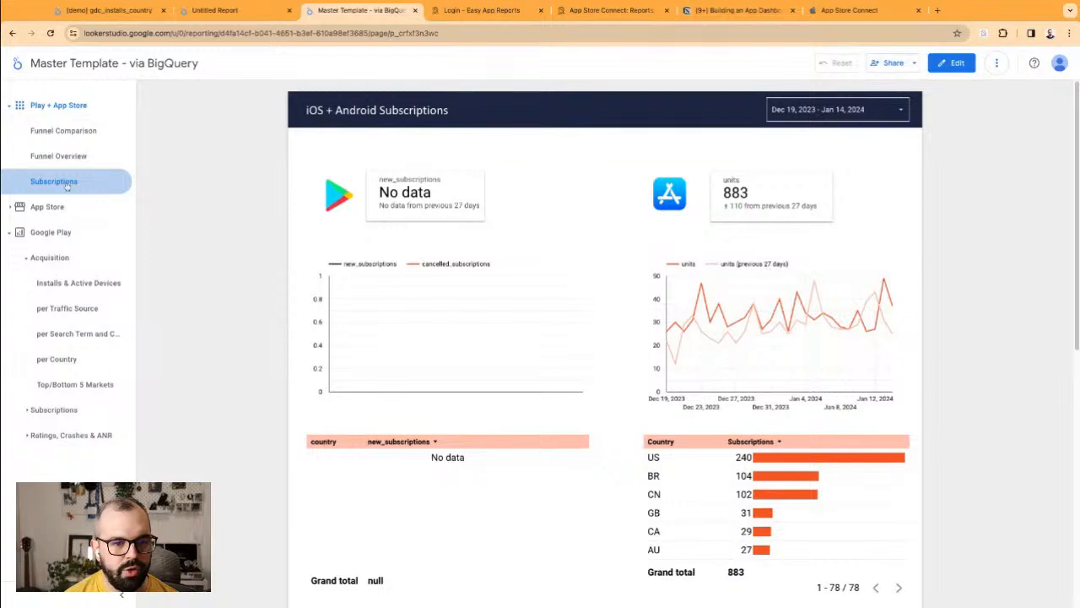
# Step: Browse the template's App Store Installs and Sales pages, then return to My App Dashboard
pyautogui.click(42, 209)
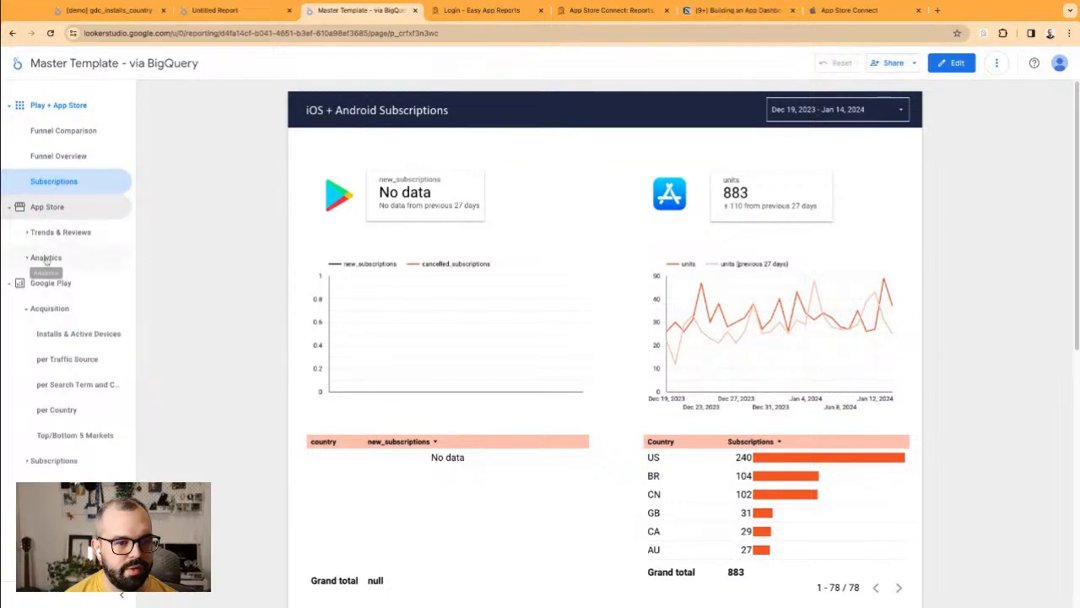
pyautogui.click(59, 232)
pyautogui.click(49, 258)
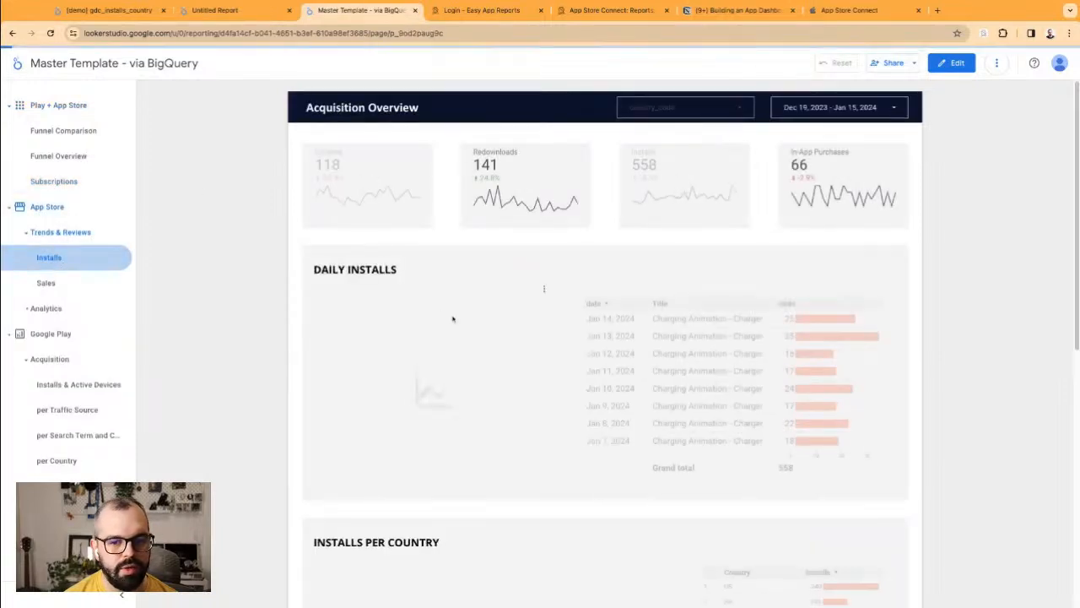
pyautogui.scroll(-3, 708, 381)
pyautogui.scroll(-3, 288, 462)
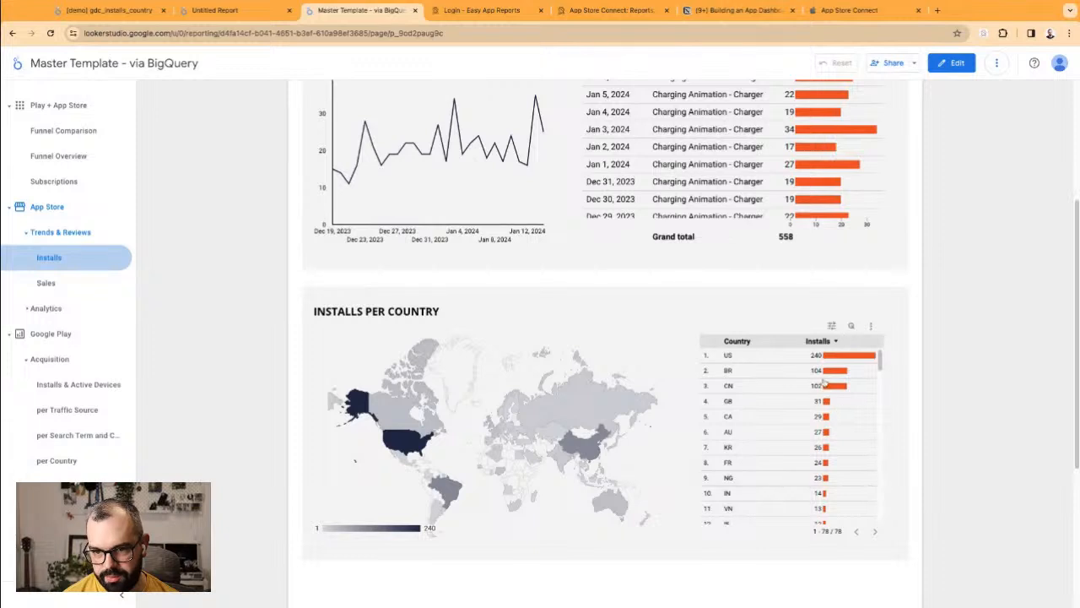
pyautogui.scroll(-2, 782, 502)
pyautogui.scroll(3, 789, 439)
pyautogui.scroll(2, 778, 355)
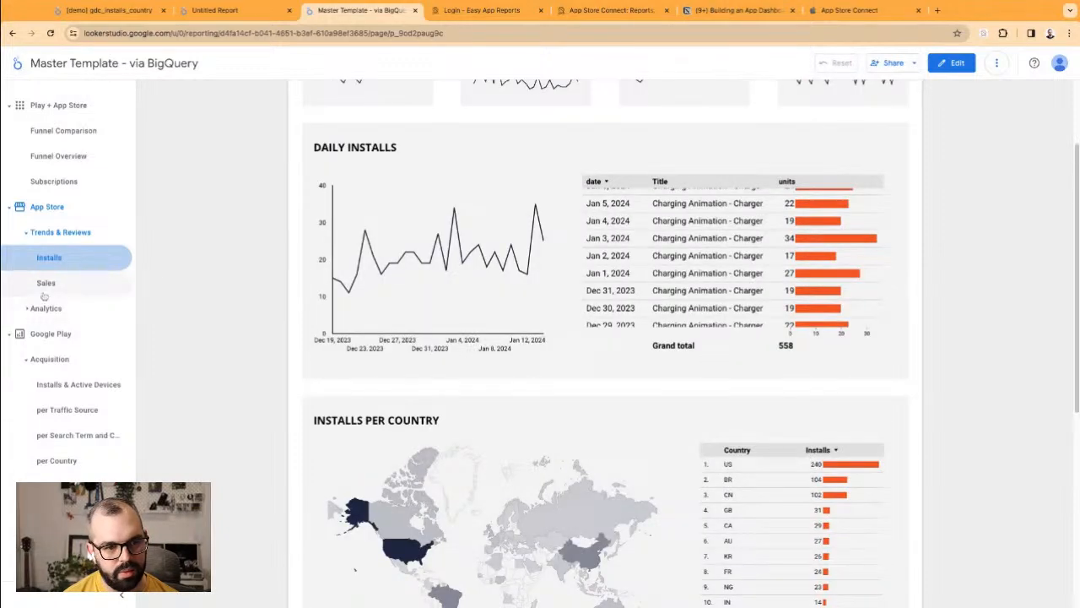
pyautogui.click(44, 286)
pyautogui.scroll(-3, 287, 262)
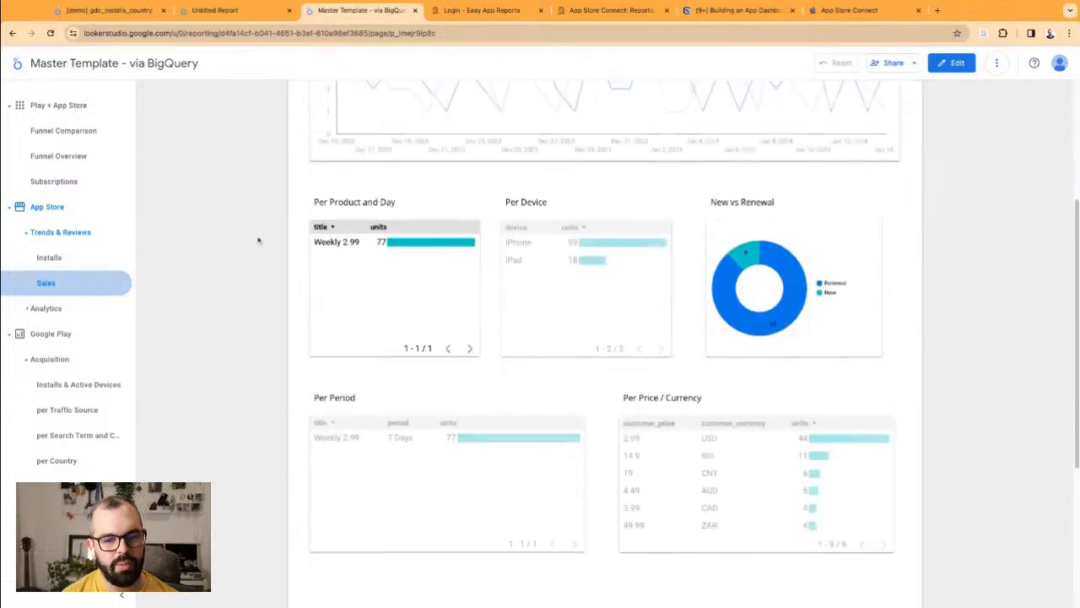
pyautogui.scroll(-3, 626, 445)
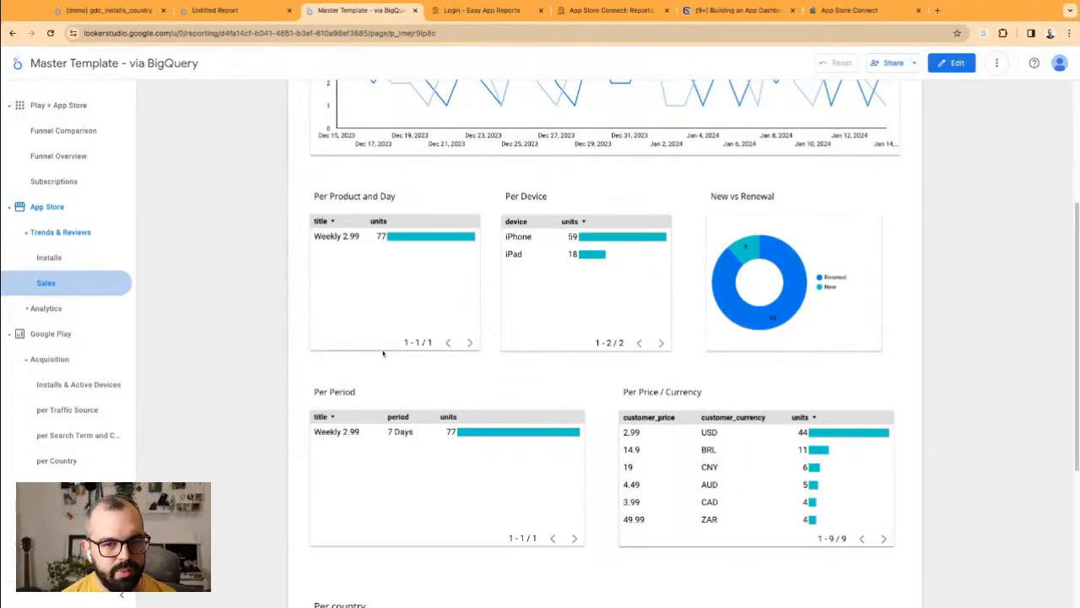
pyautogui.click(206, 11)
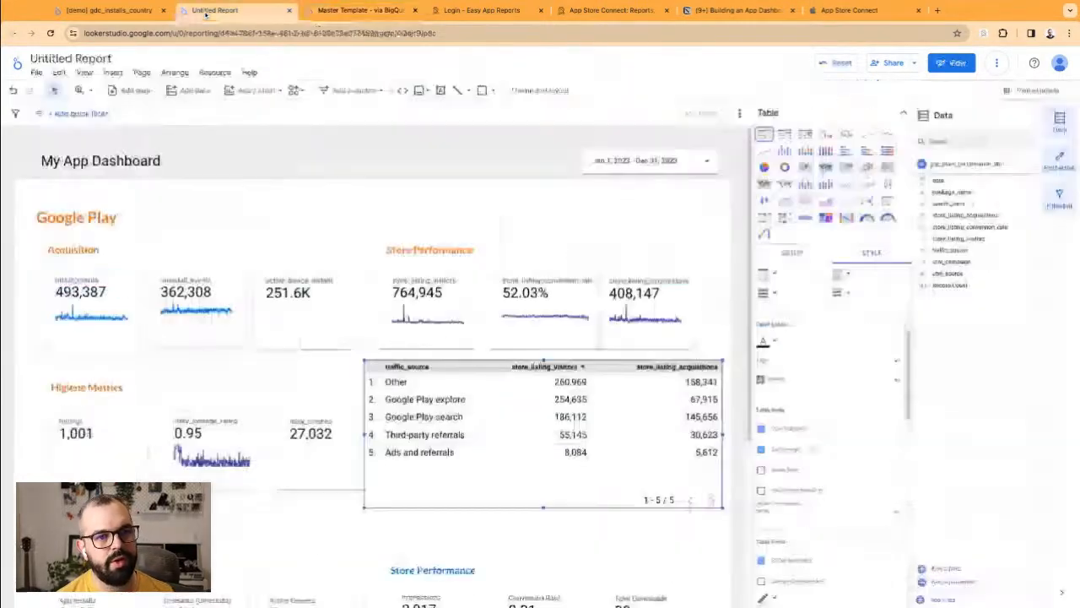
# Step: Delete the traffic_source table that was covering the daily_anrs scorecard
pyautogui.click(424, 175)
pyautogui.click(385, 219)
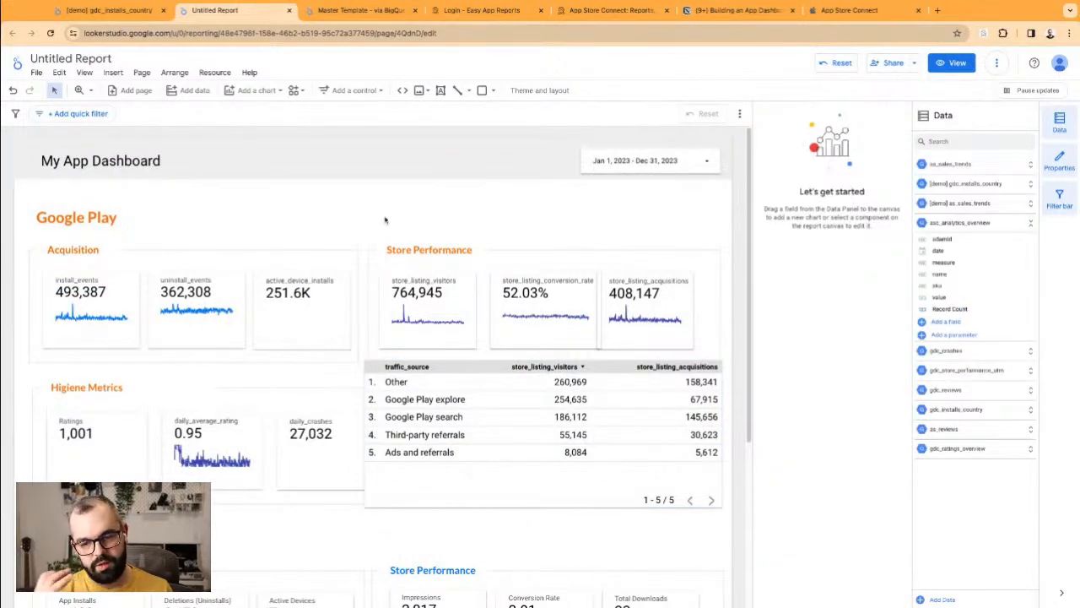
pyautogui.click(557, 496)
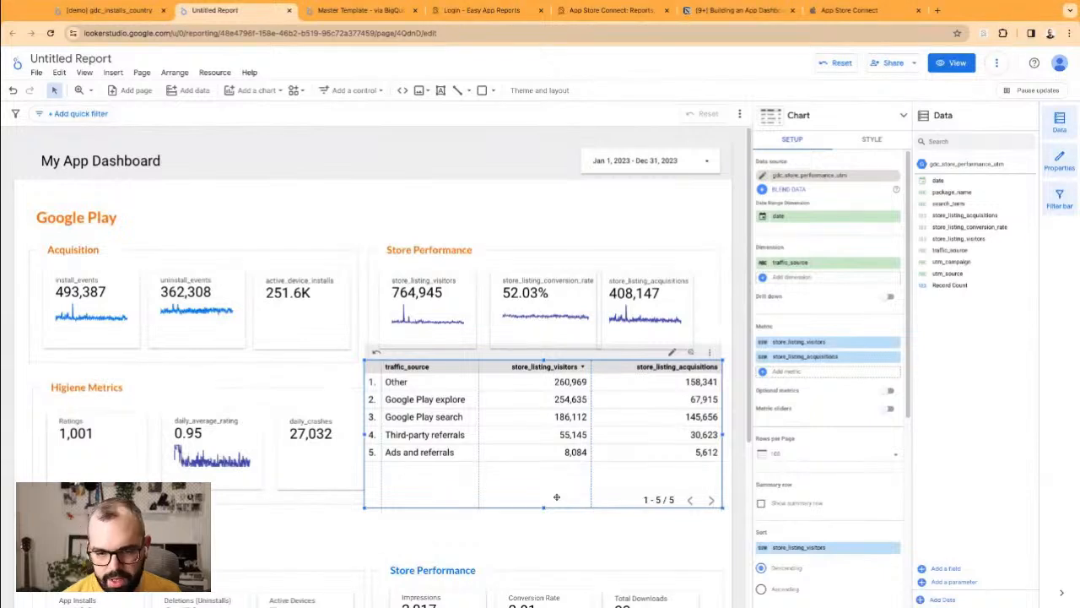
pyautogui.press('Delete')
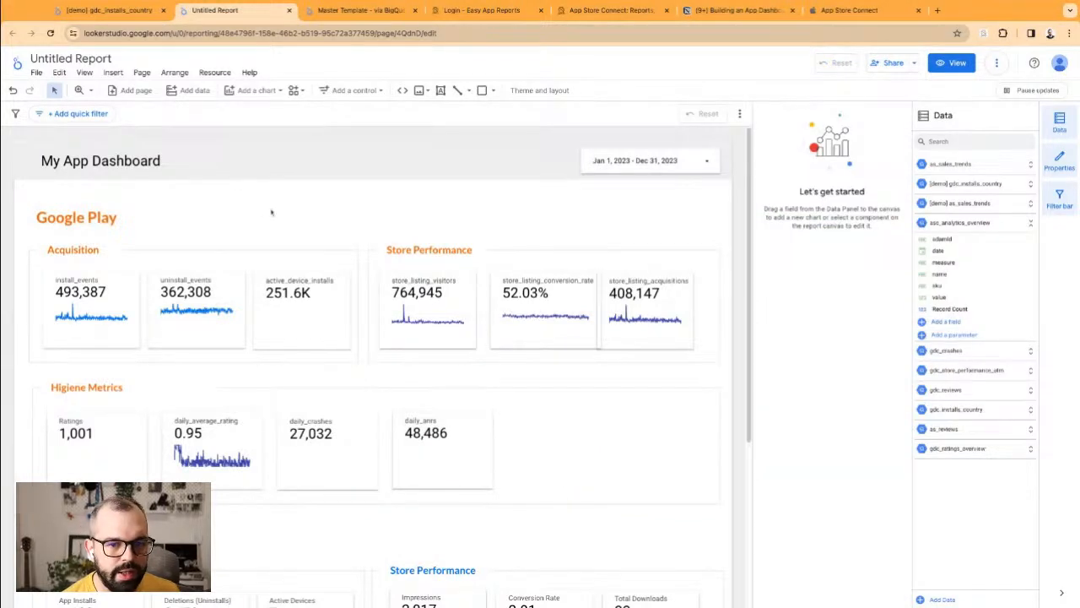
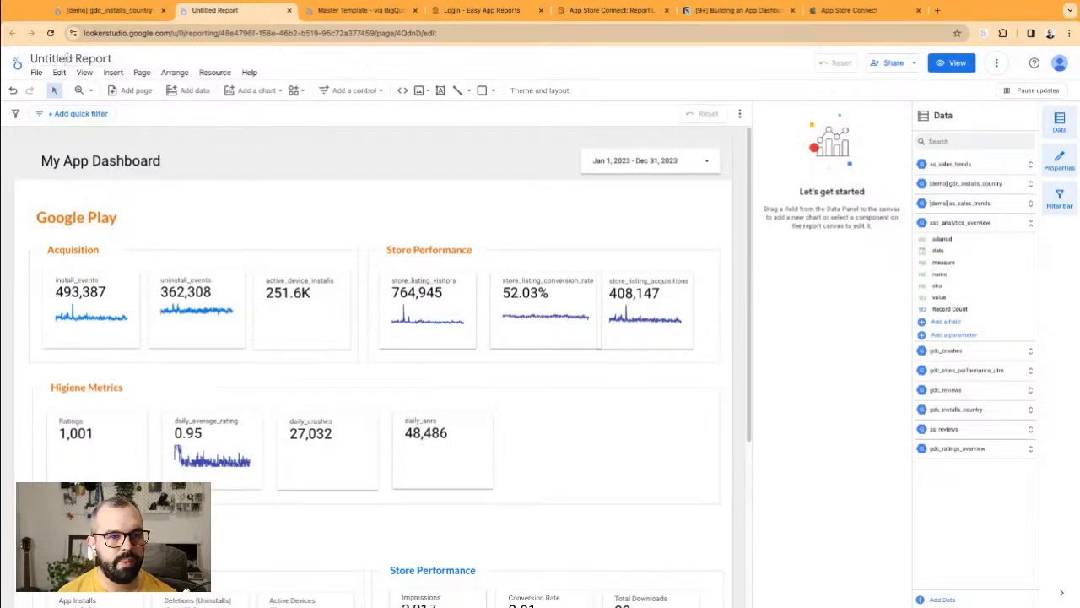
# Step: Select the 'Untitled Report' title at the top of the report to begin renaming it
pyautogui.click(67, 58)
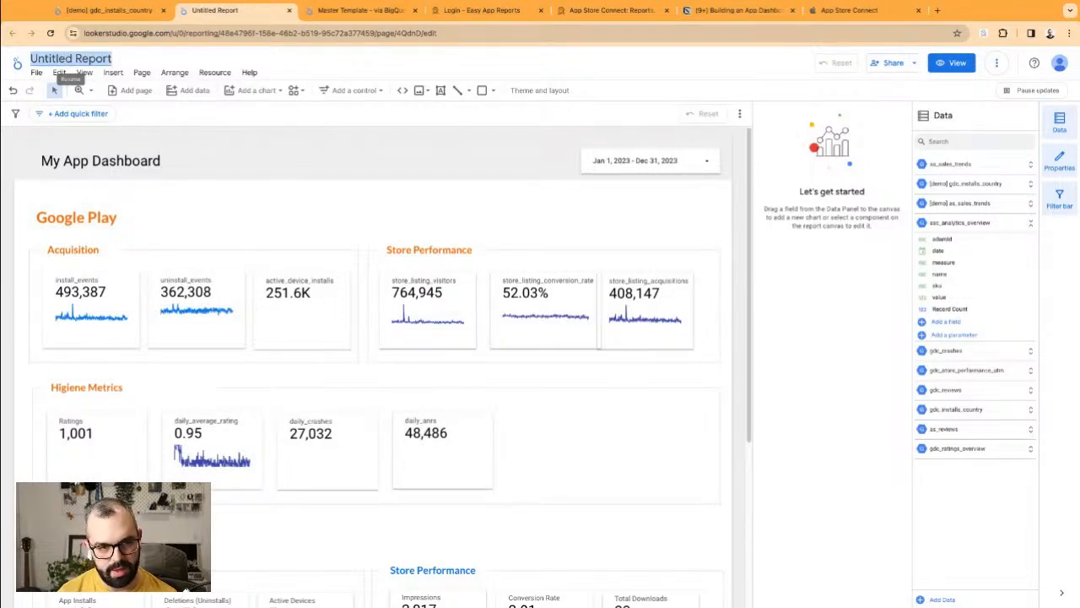
# Step: Enter 'My App Dashboard | Non-monetized' as the report title, correcting typos along the way
pyautogui.write('My app')
pyautogui.press('BackSpace')
pyautogui.press('BackSpace')
pyautogui.press('BackSpace')
pyautogui.write('App D')
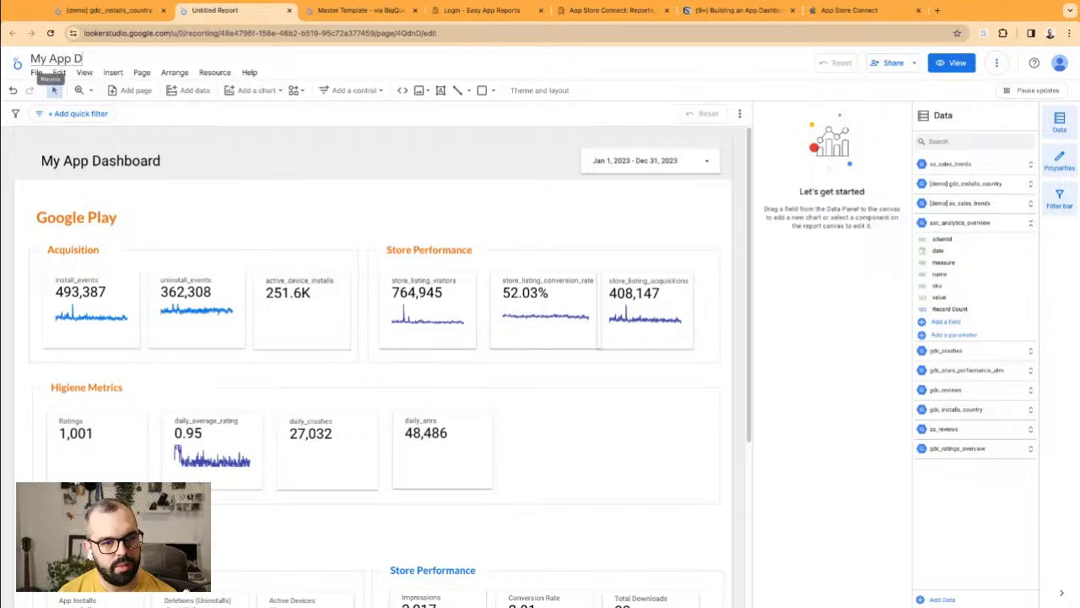
pyautogui.write('ashboard |')
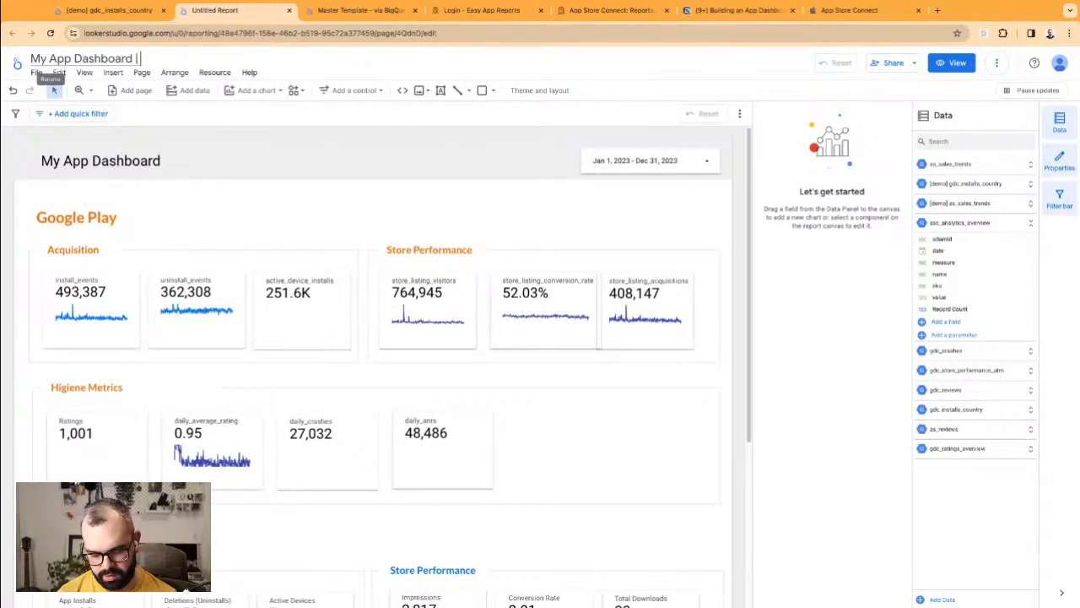
pyautogui.write(' Non-monetized')
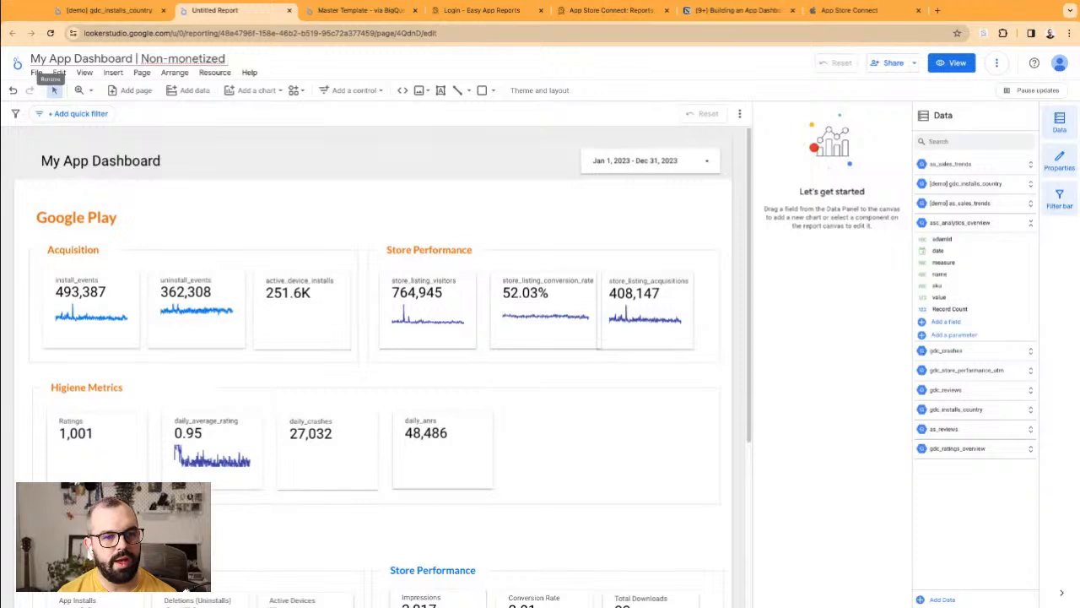
pyautogui.write(' aApp')
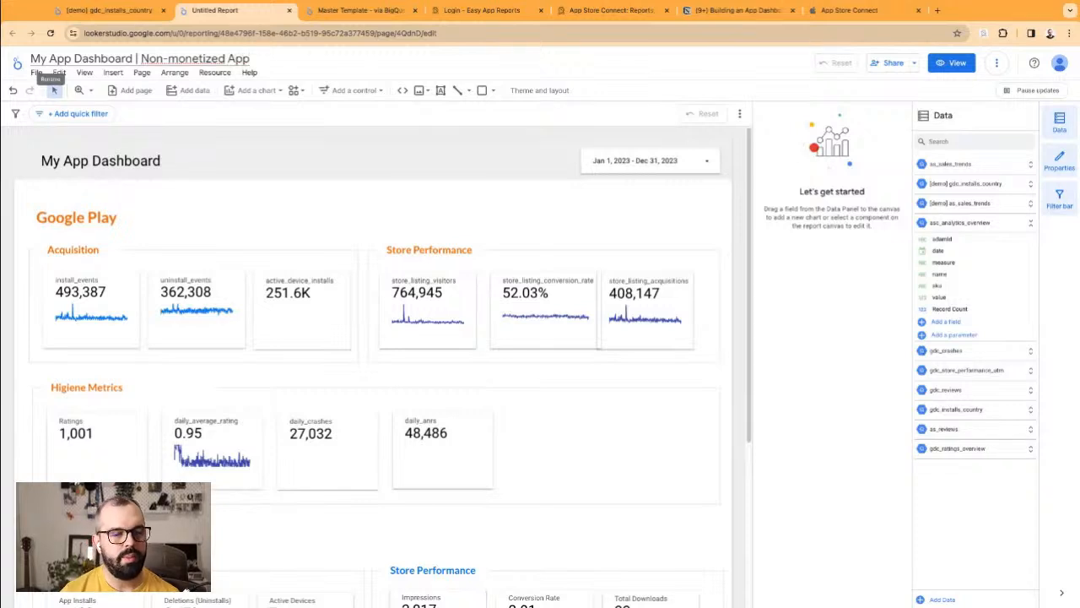
pyautogui.press('BackSpace')
pyautogui.press('BackSpace')
pyautogui.press('BackSpace')
pyautogui.press('BackSpace')
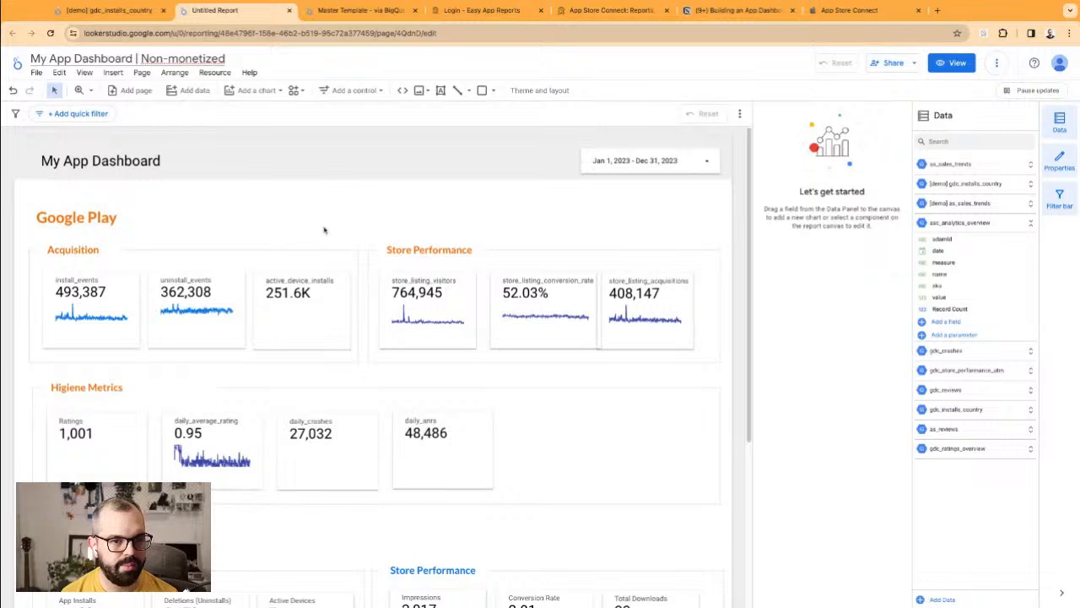
pyautogui.tripleClick(188, 60)
pyautogui.click(428, 249)
pyautogui.scroll(-3, 475, 242)
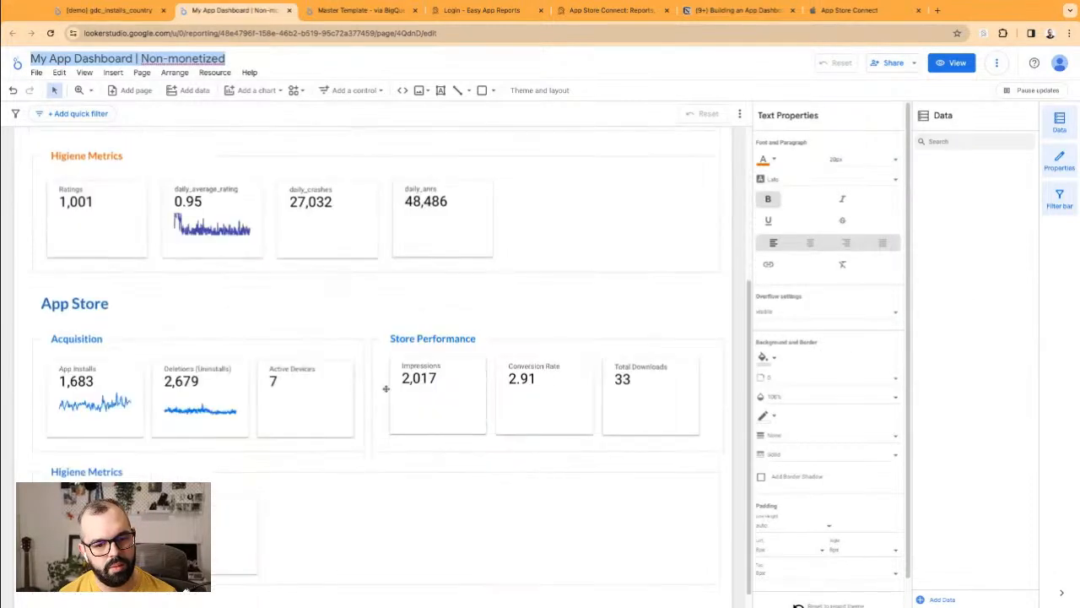
pyautogui.click(533, 285)
pyautogui.scroll(3, 533, 279)
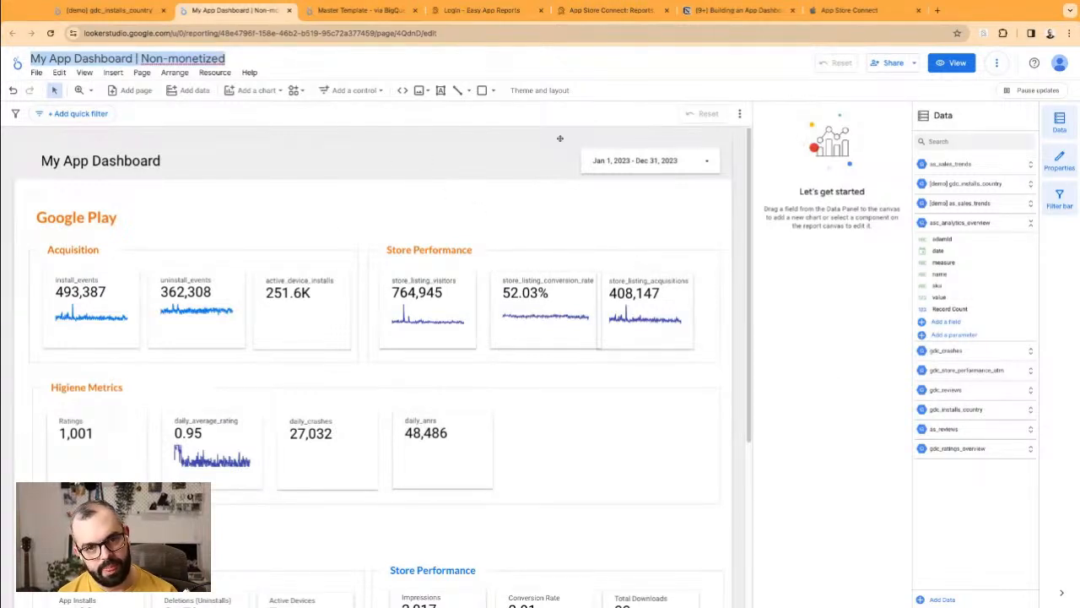
# Step: Add a new blank page and rename the first page 'Overview | Main Metrics'
pyautogui.click(132, 92)
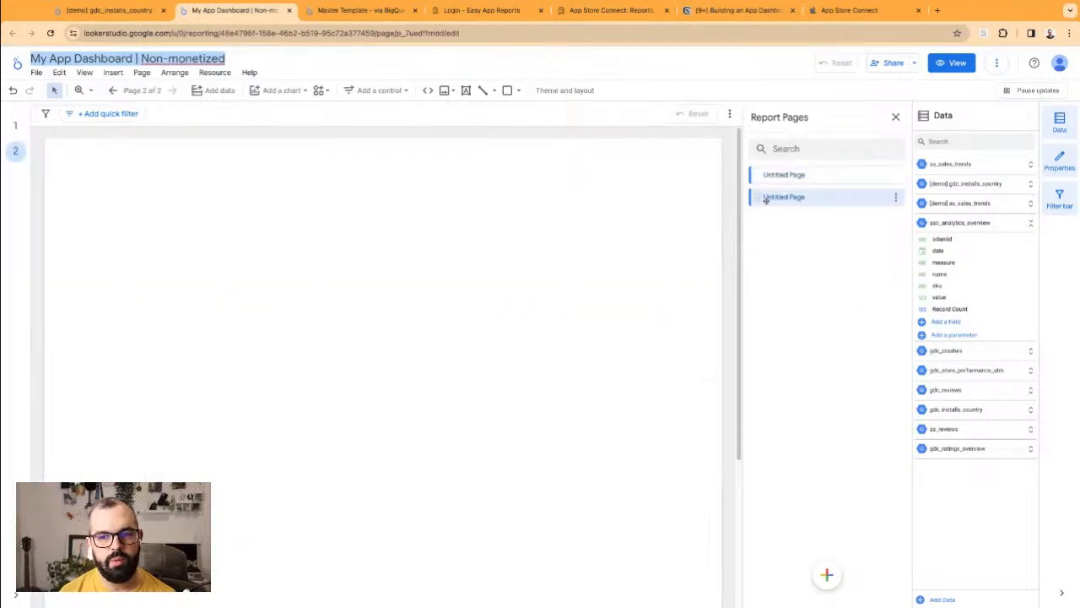
pyautogui.click(802, 179)
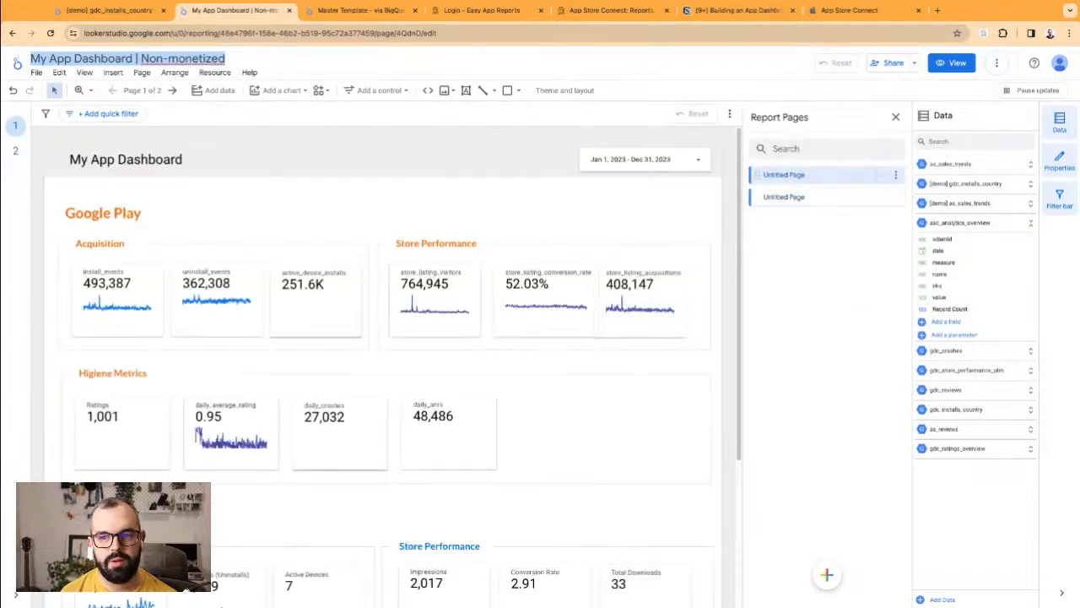
pyautogui.click(895, 176)
pyautogui.click(934, 183)
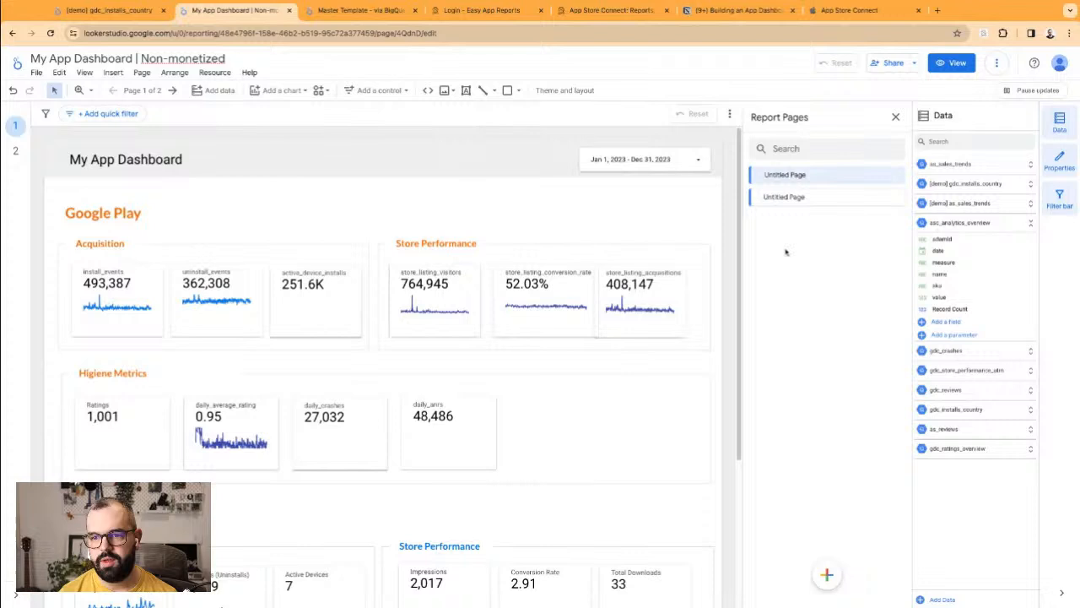
pyautogui.tripleClick(806, 176)
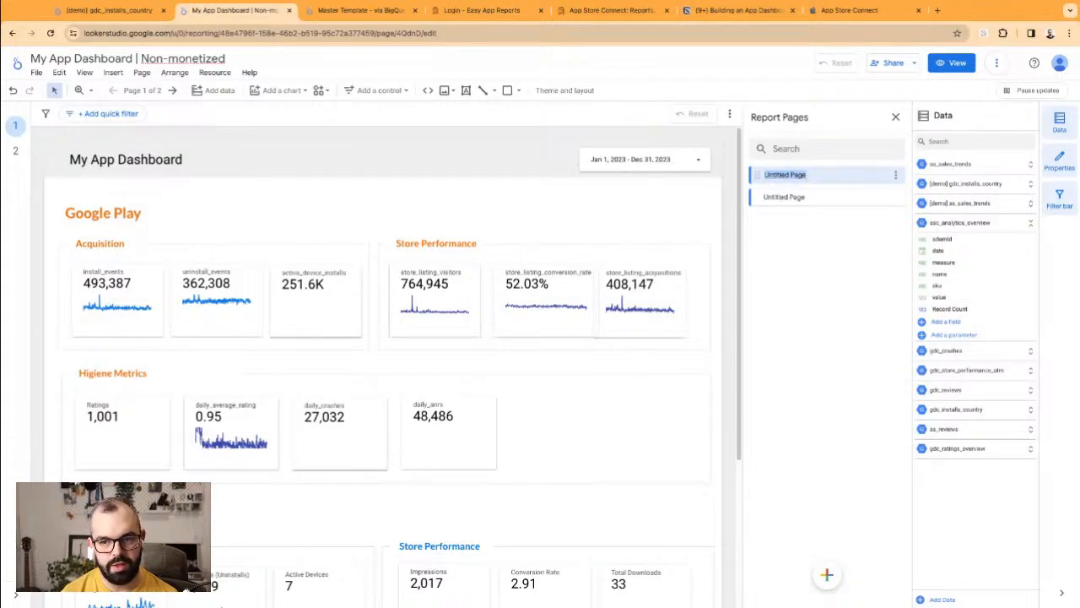
pyautogui.write('Front')
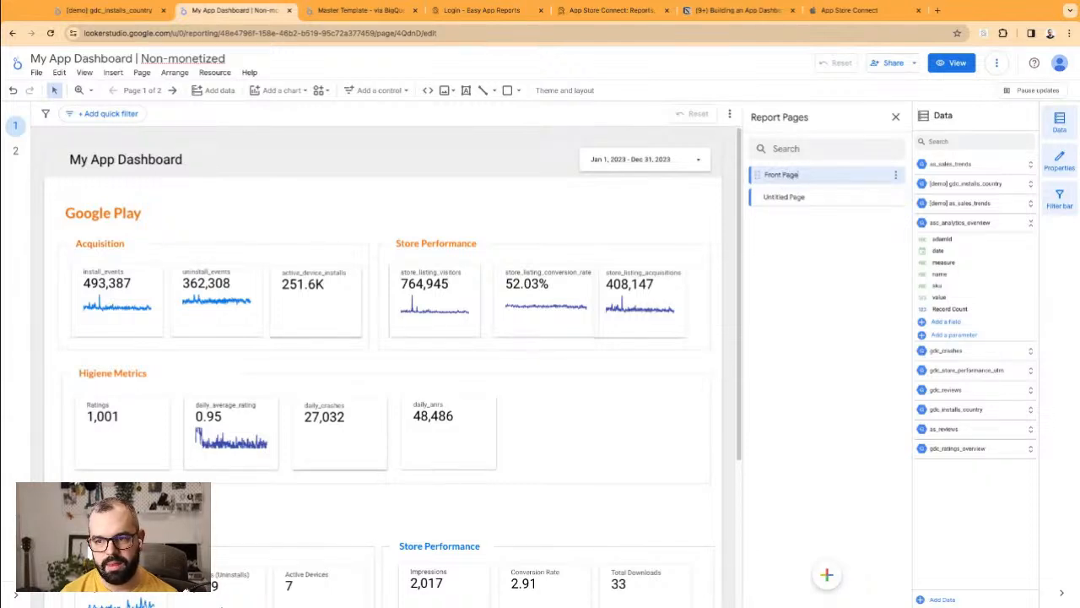
pyautogui.press('BackSpace')
pyautogui.press('BackSpace')
pyautogui.press('BackSpace')
pyautogui.press('BackSpace')
pyautogui.press('BackSpace')
pyautogui.press('BackSpace')
pyautogui.press('BackSpace')
pyautogui.press('BackSpace')
pyautogui.press('BackSpace')
pyautogui.press('BackSpace')
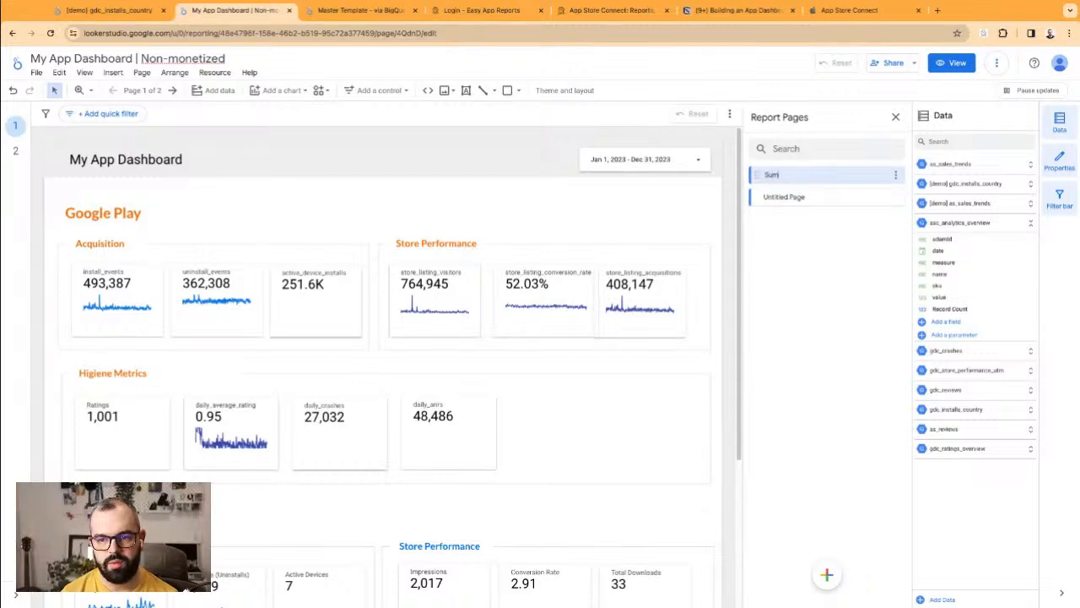
pyautogui.hotkey('alt', 'BackSpace')
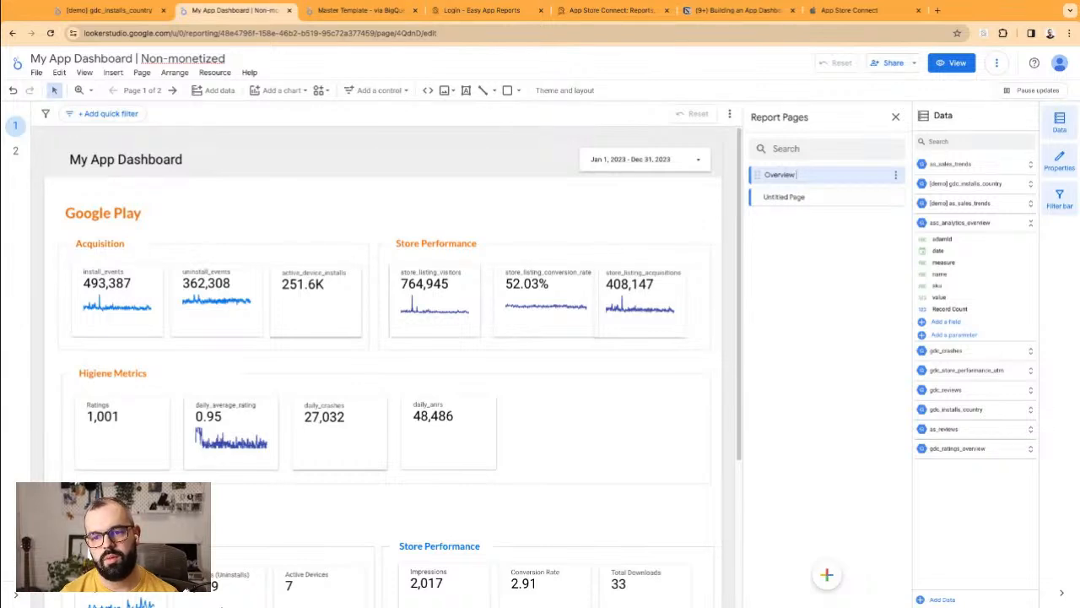
pyautogui.write('Main Metrics')
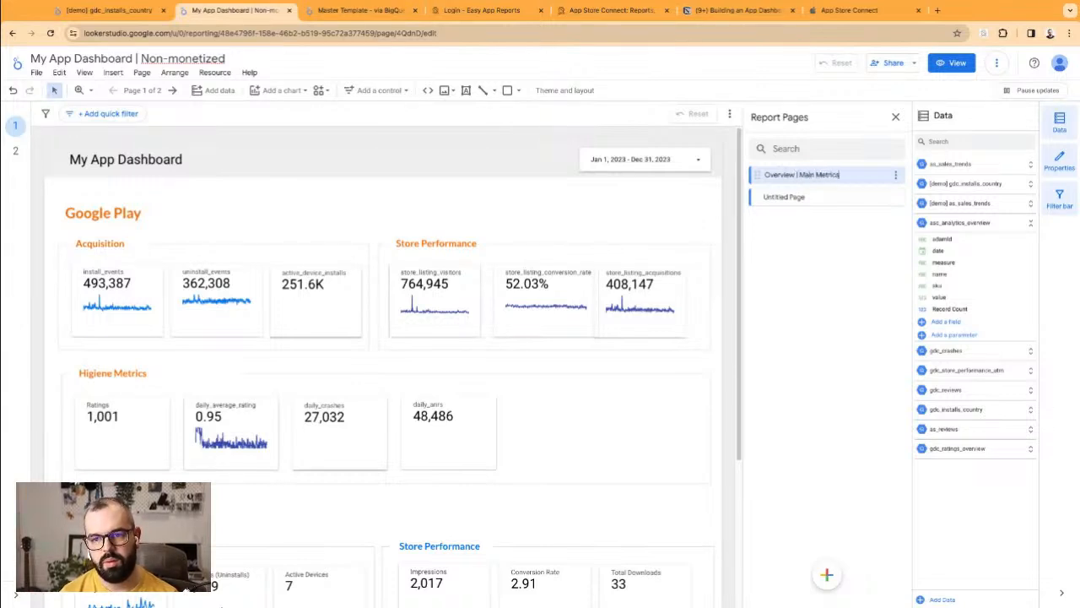
pyautogui.press('Return')
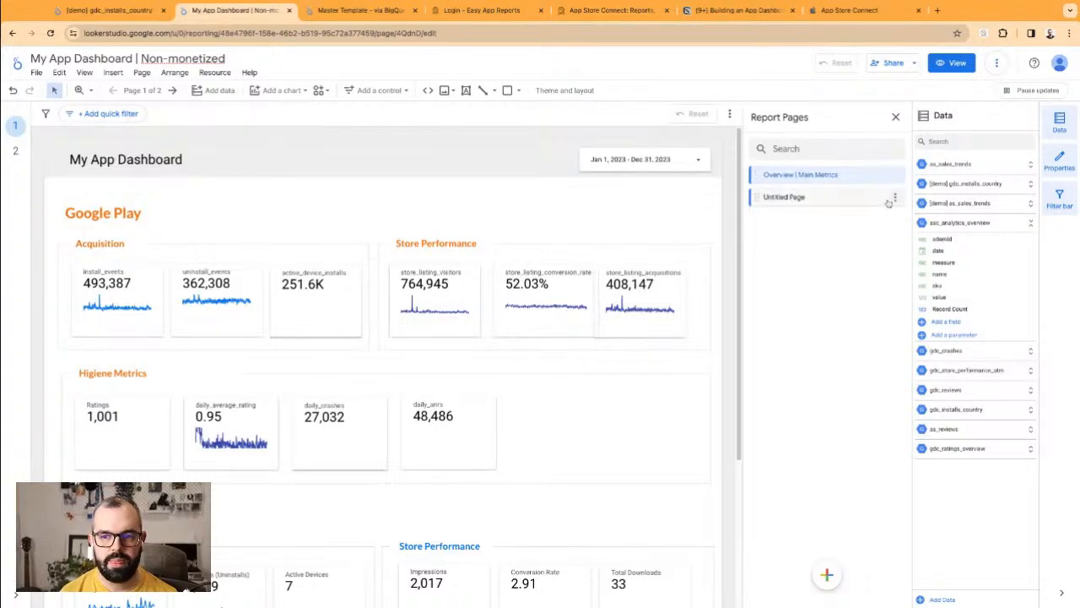
# Step: Duplicate 'Overview | Main Metrics' and rename the copy 'Overview | Simplified Main Metrics'
pyautogui.click(894, 197)
pyautogui.click(895, 174)
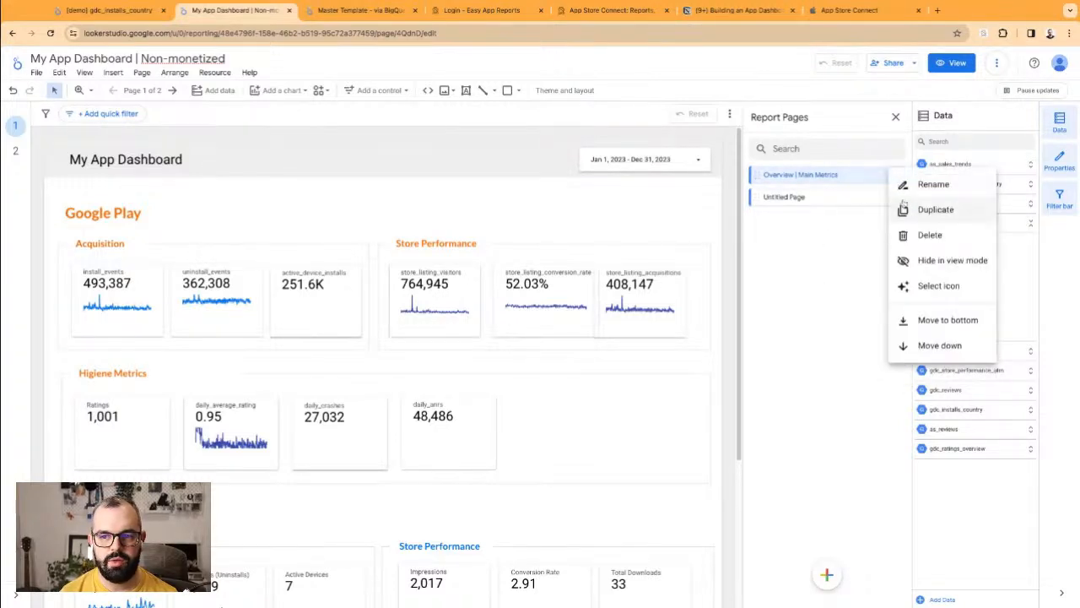
pyautogui.click(916, 207)
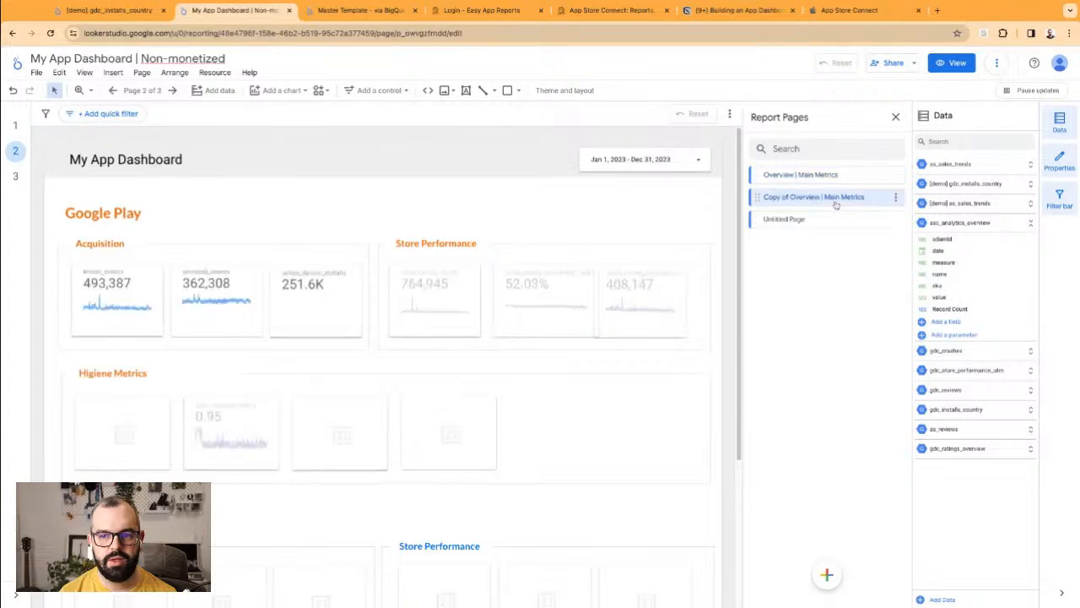
pyautogui.doubleClick(806, 196)
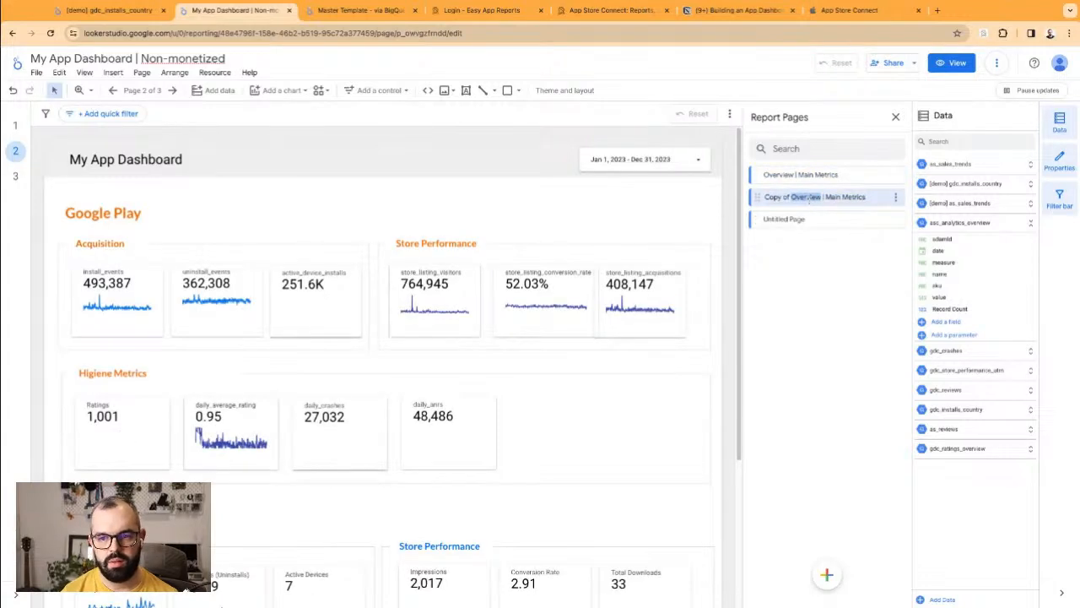
pyautogui.press('Left')
pyautogui.press('shift+super+Left')
pyautogui.press('BackSpace')
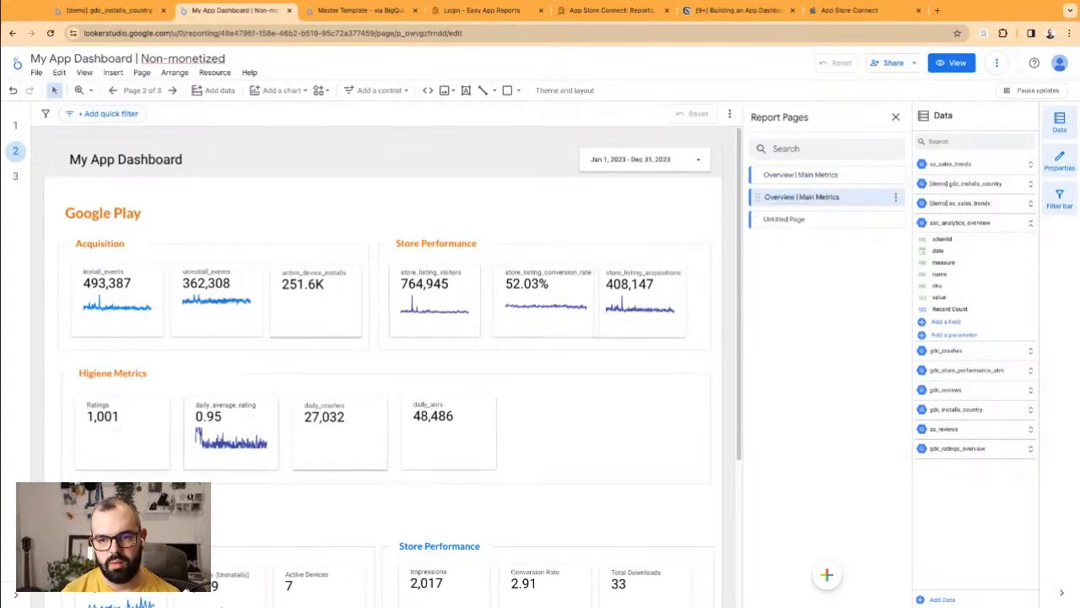
pyautogui.write('Simplified')
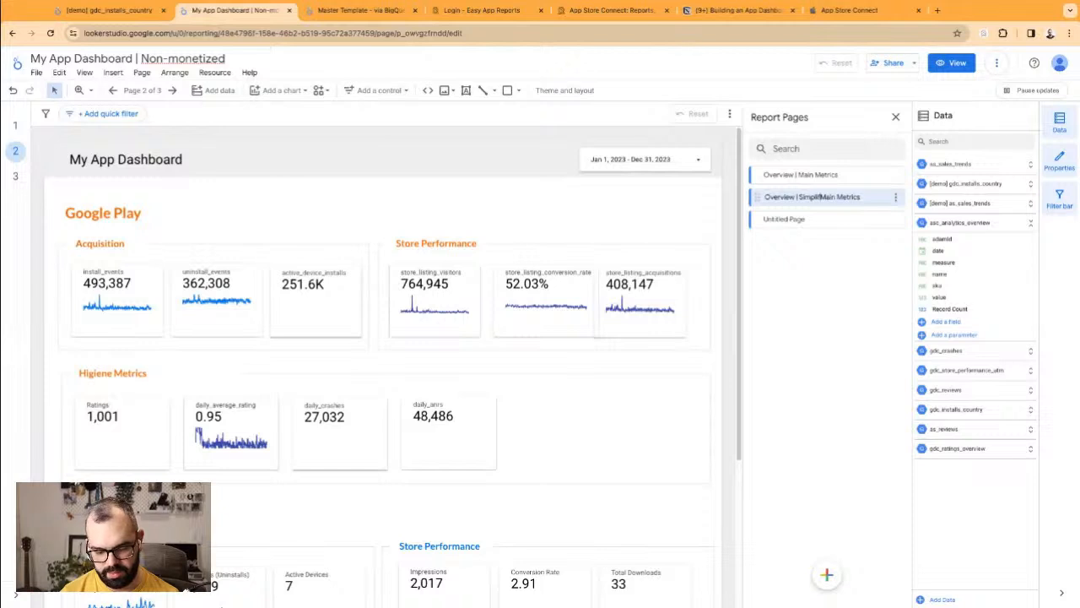
pyautogui.click(816, 341)
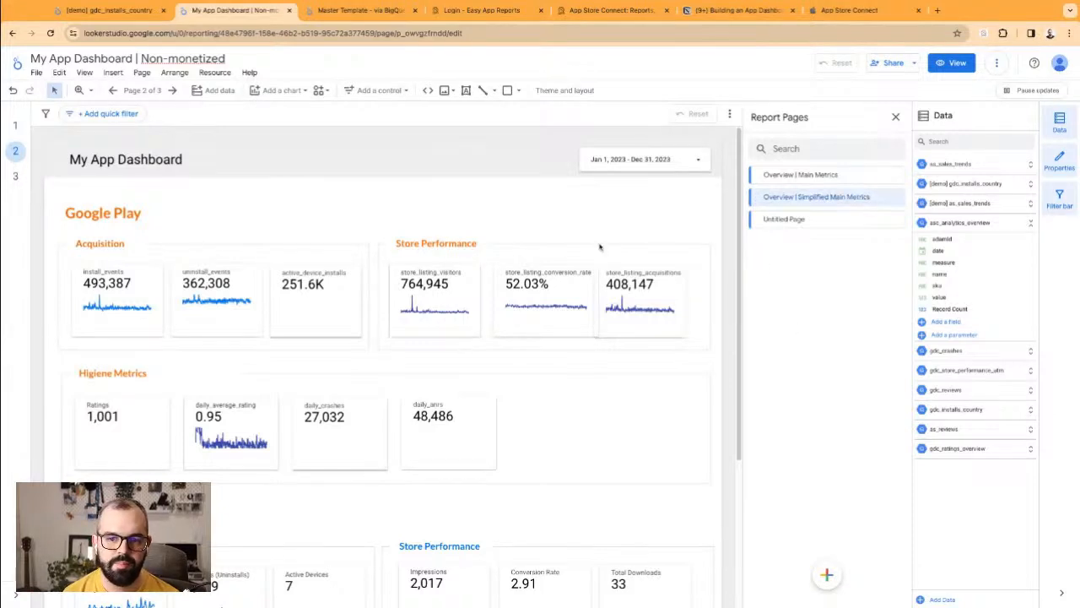
pyautogui.scroll(-1, 390, 305)
pyautogui.scroll(-1, 390, 305)
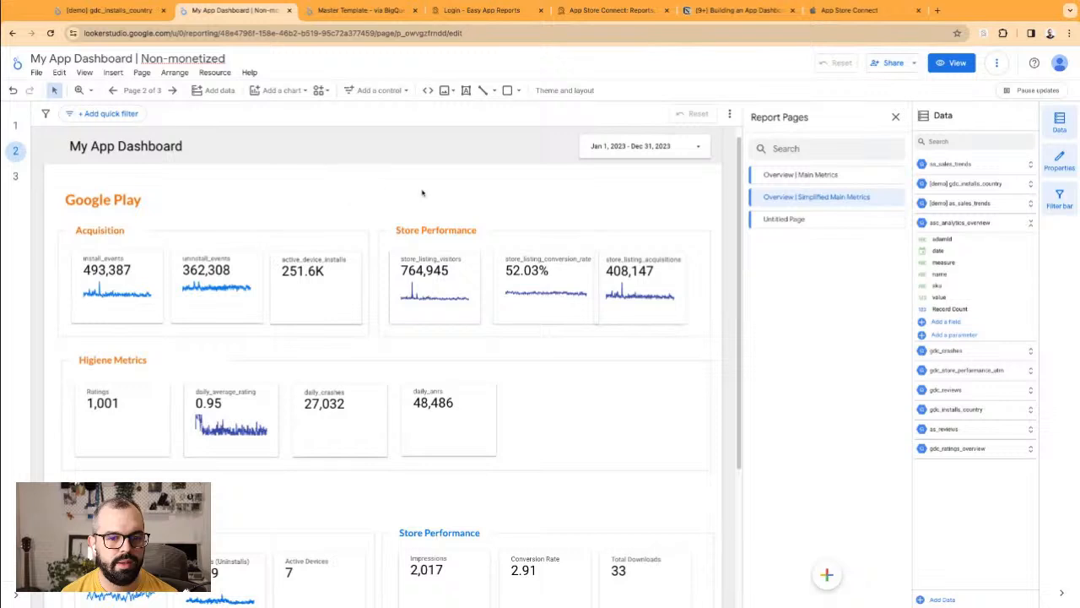
# Step: Delete Google Play's Store Performance scorecards and daily_anrs, sending the Higiene Metrics background to back
pyautogui.moveTo(412, 193); pyautogui.dragTo(596, 342)
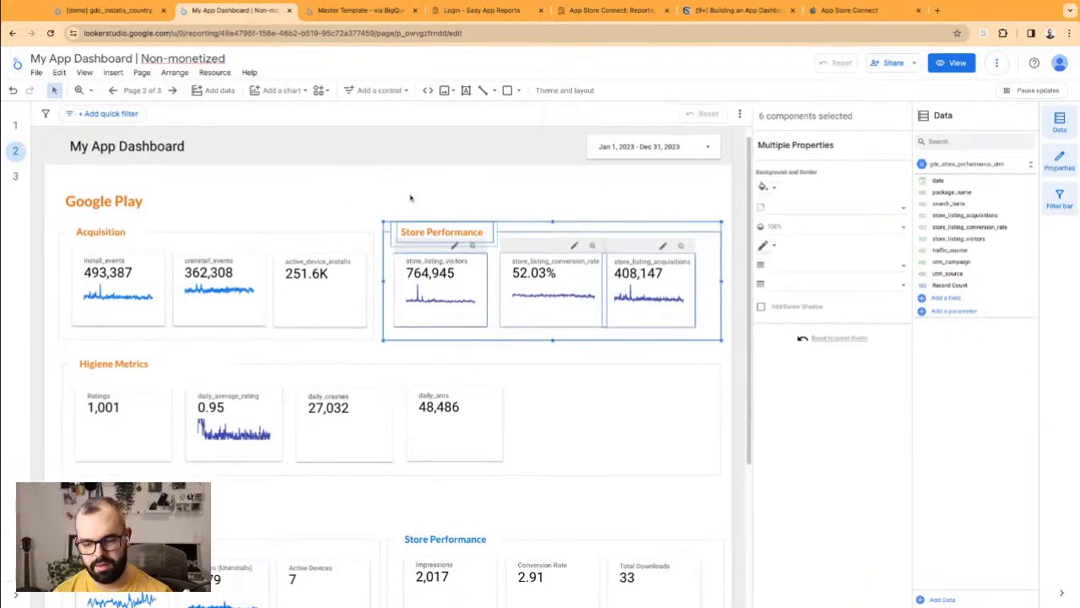
pyautogui.press('Delete')
pyautogui.click(599, 400)
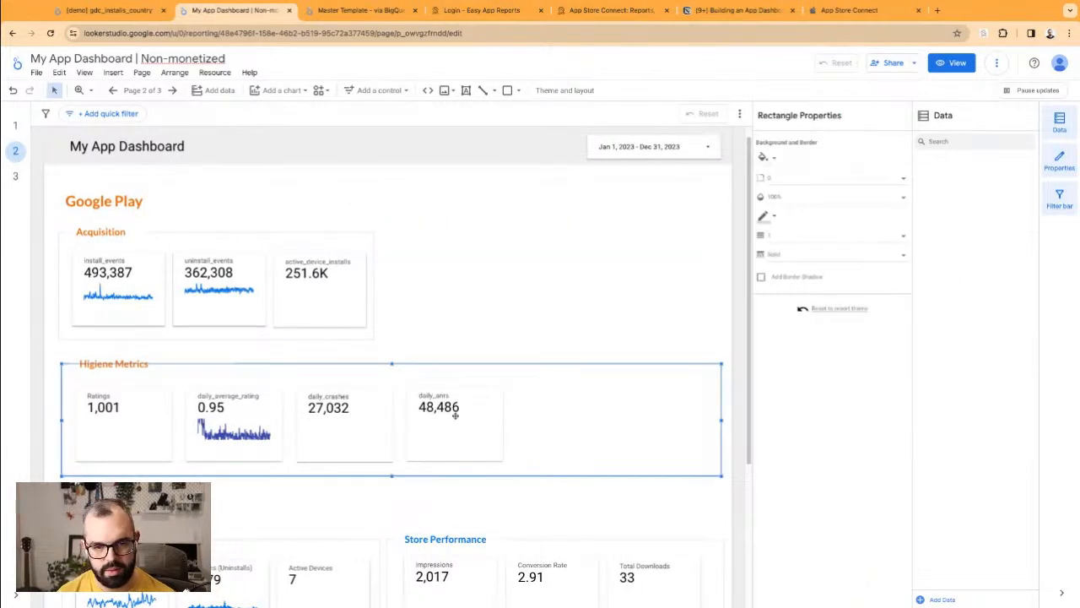
pyautogui.rightClick(466, 371)
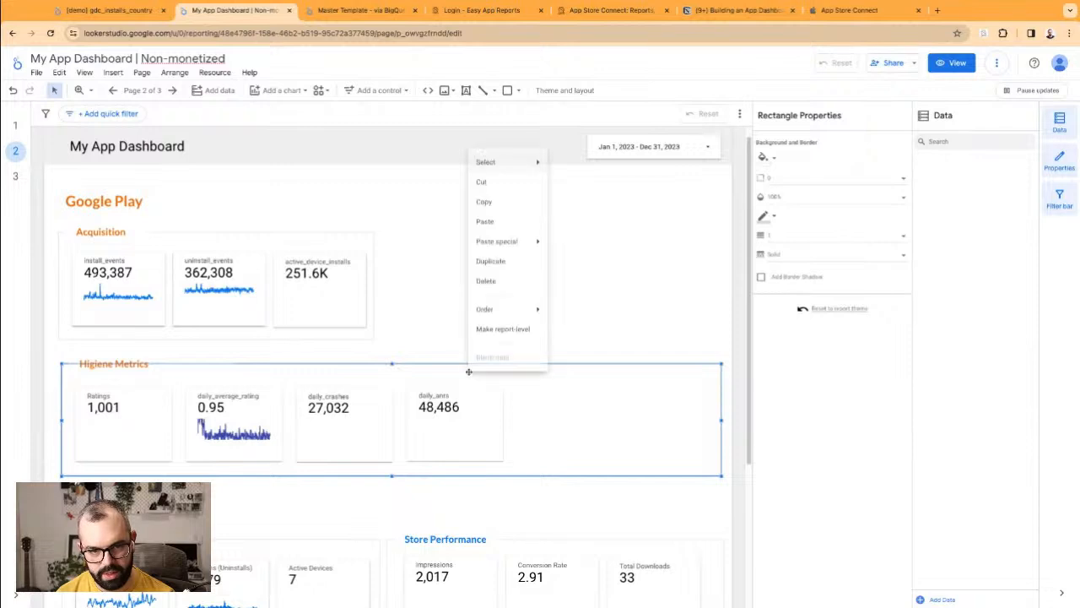
pyautogui.moveTo(540, 306)
pyautogui.click(583, 373)
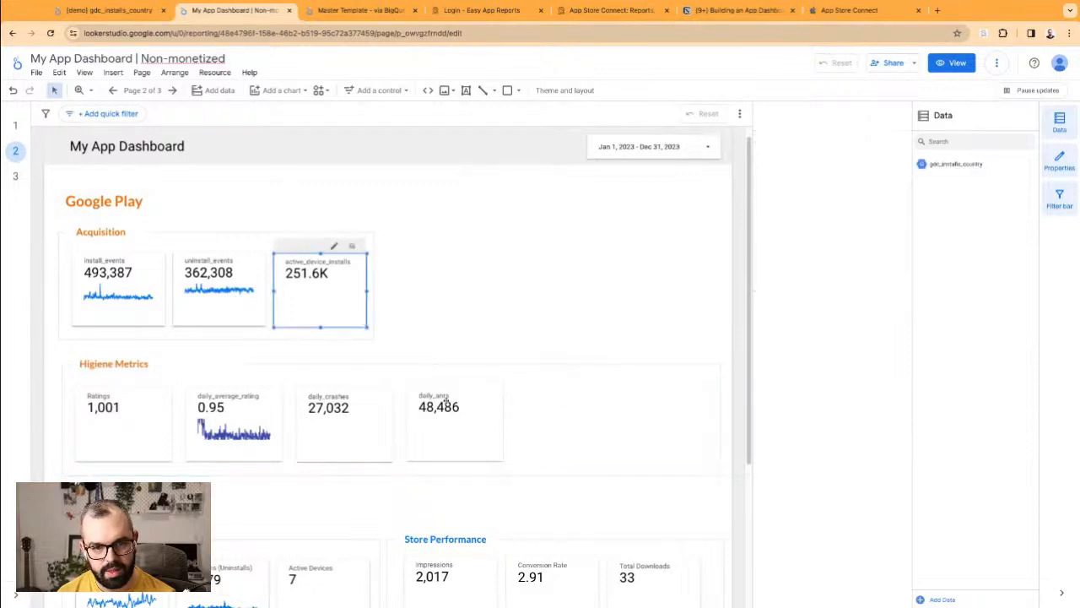
pyautogui.click(453, 418)
pyautogui.press('Delete')
# Step: Narrow the Google Play Higiene Metrics rectangle to fit three scorecards
pyautogui.click(524, 372)
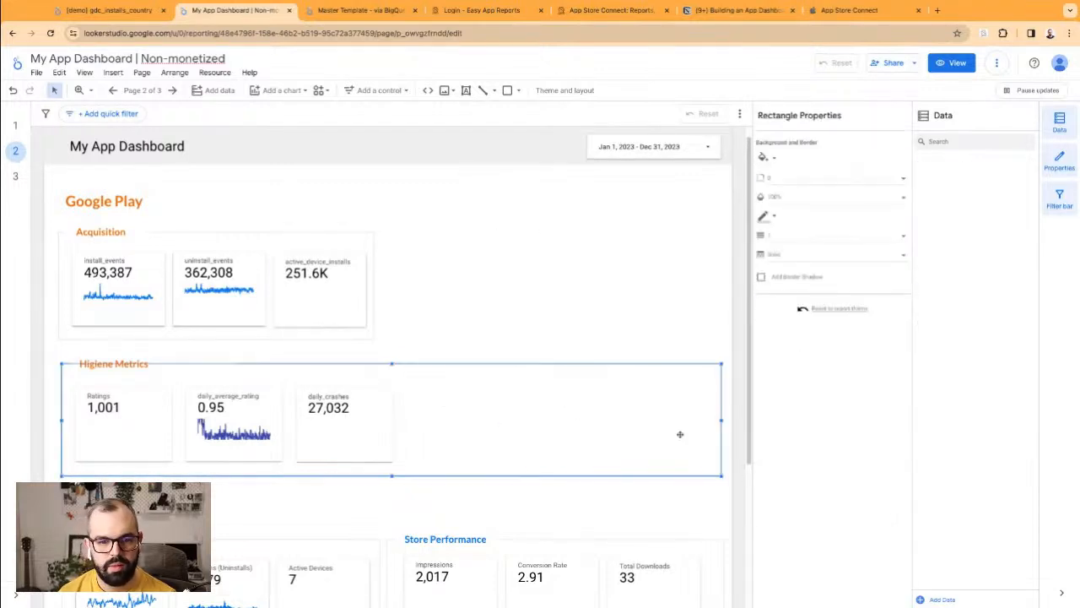
pyautogui.moveTo(722, 420); pyautogui.dragTo(404, 420)
pyautogui.click(464, 420)
pyautogui.moveTo(49, 356); pyautogui.dragTo(518, 310)
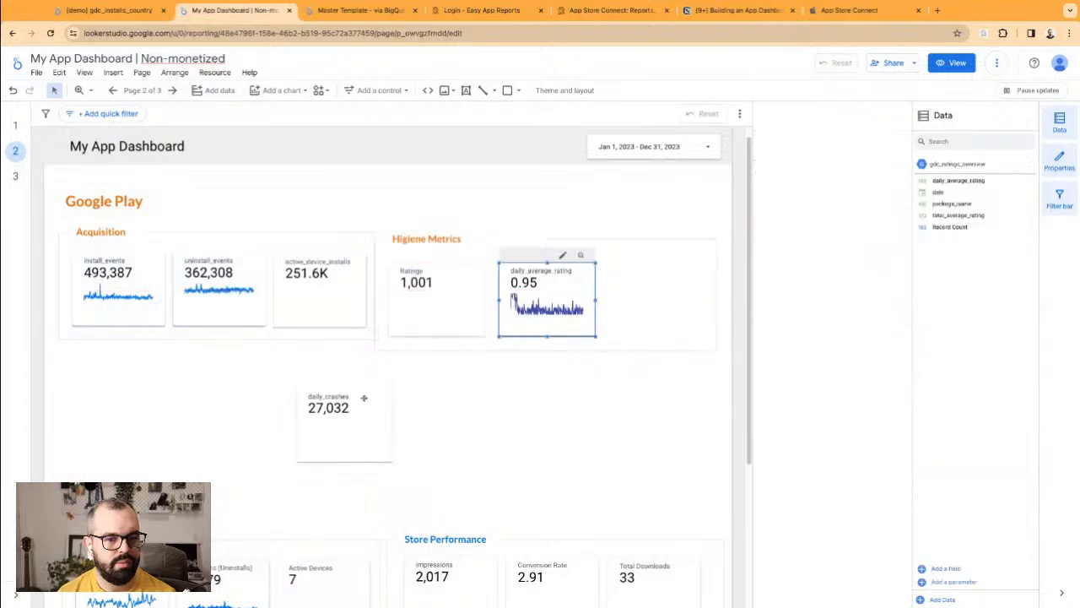
pyautogui.hotkey('ctrl', 'z')
# Step: Narrow the Higiene Metrics header and move the whole group beside Acquisition
pyautogui.click(226, 368)
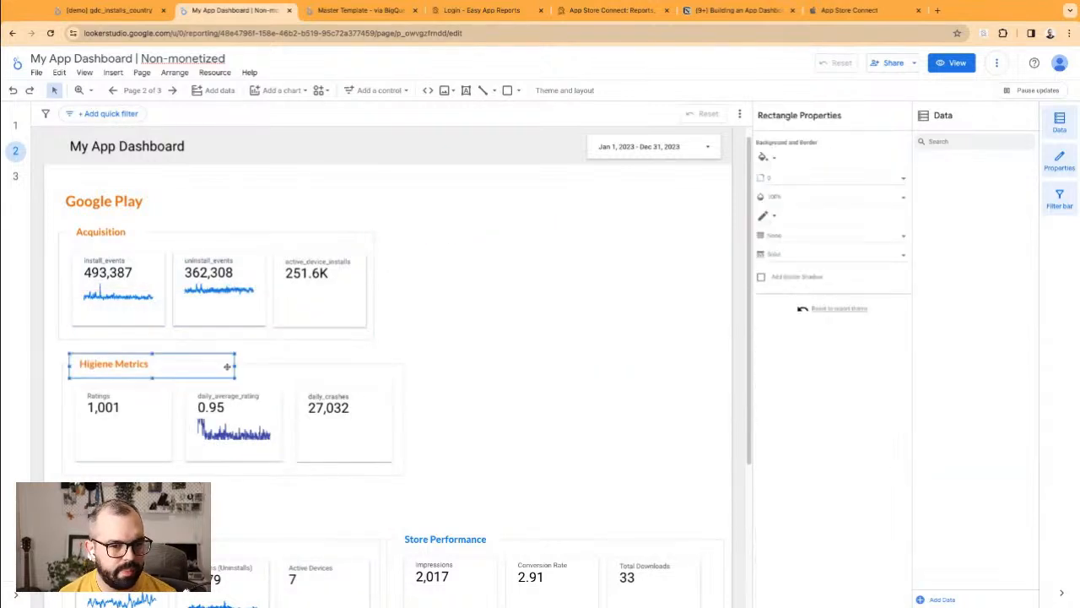
pyautogui.moveTo(234, 366); pyautogui.dragTo(166, 368)
pyautogui.click(279, 379)
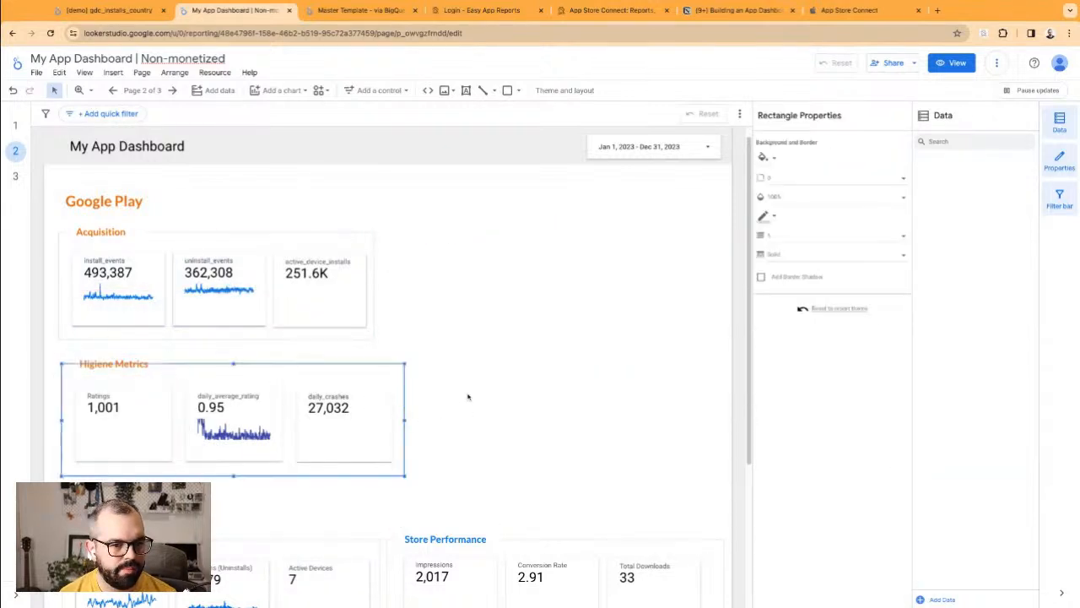
pyautogui.click(448, 355)
pyautogui.moveTo(446, 351); pyautogui.dragTo(51, 477)
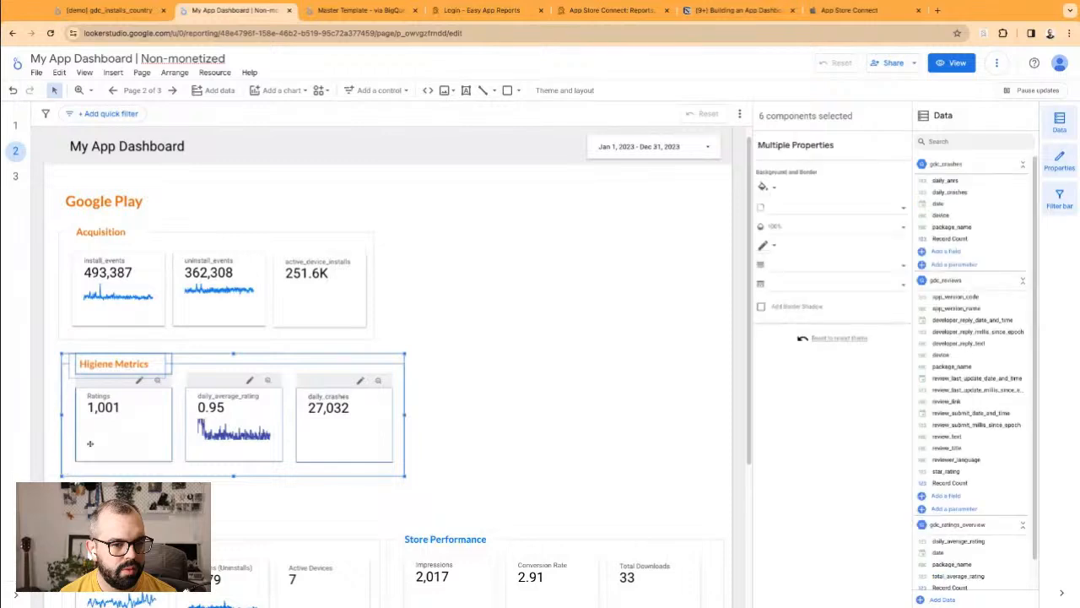
pyautogui.moveTo(90, 444); pyautogui.dragTo(414, 316)
pyautogui.click(427, 344)
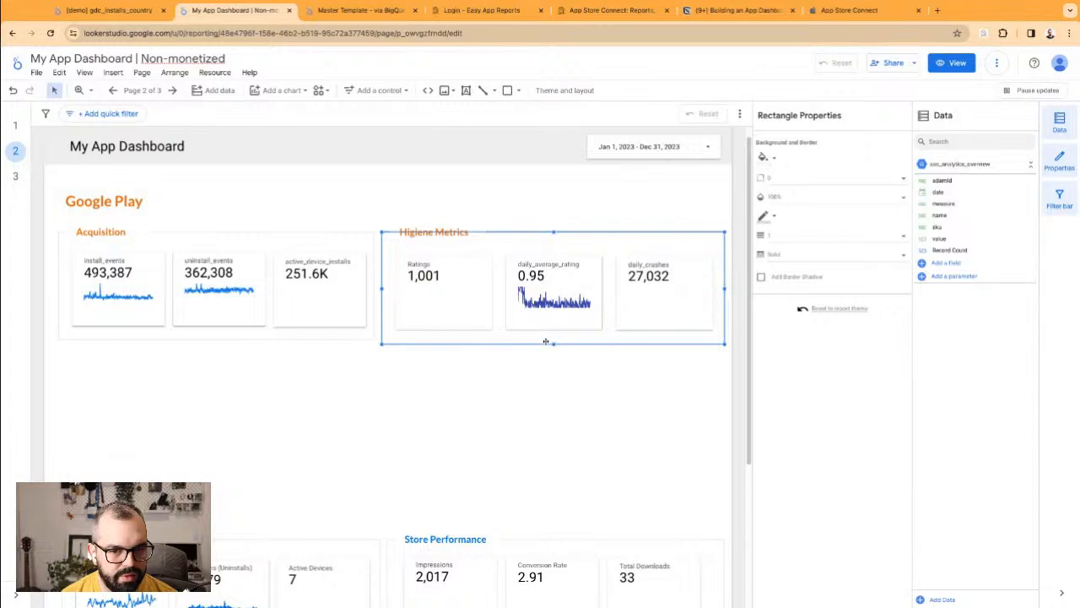
pyautogui.moveTo(553, 344); pyautogui.dragTo(553, 341)
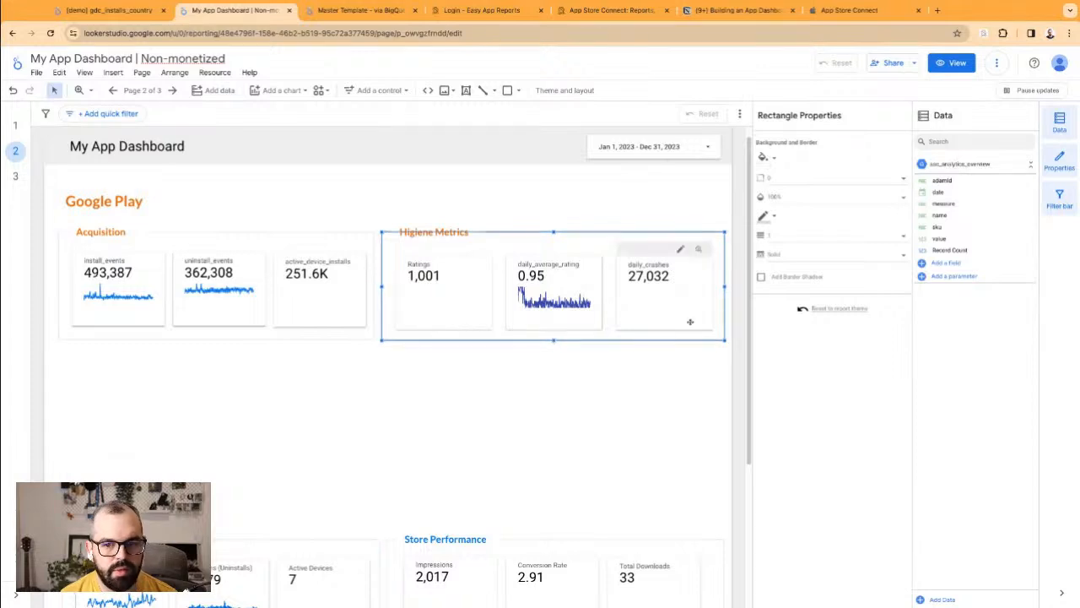
pyautogui.click(527, 195)
# Step: Delete the App Store Store Performance section and narrow its Higiene Metrics rectangle
pyautogui.click(423, 158)
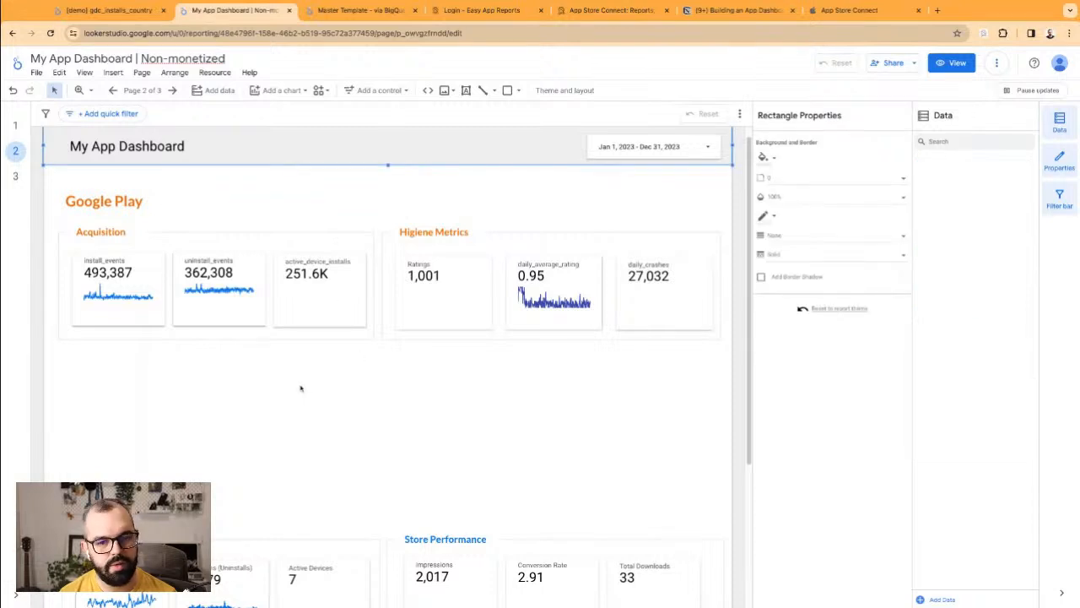
pyautogui.scroll(-3, 300, 388)
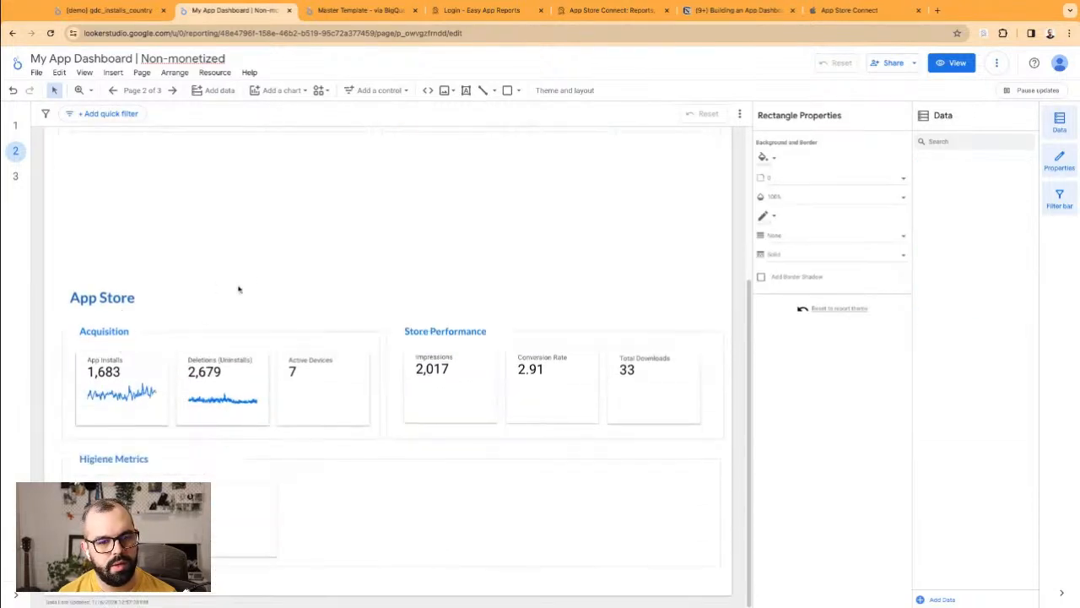
pyautogui.click(397, 306)
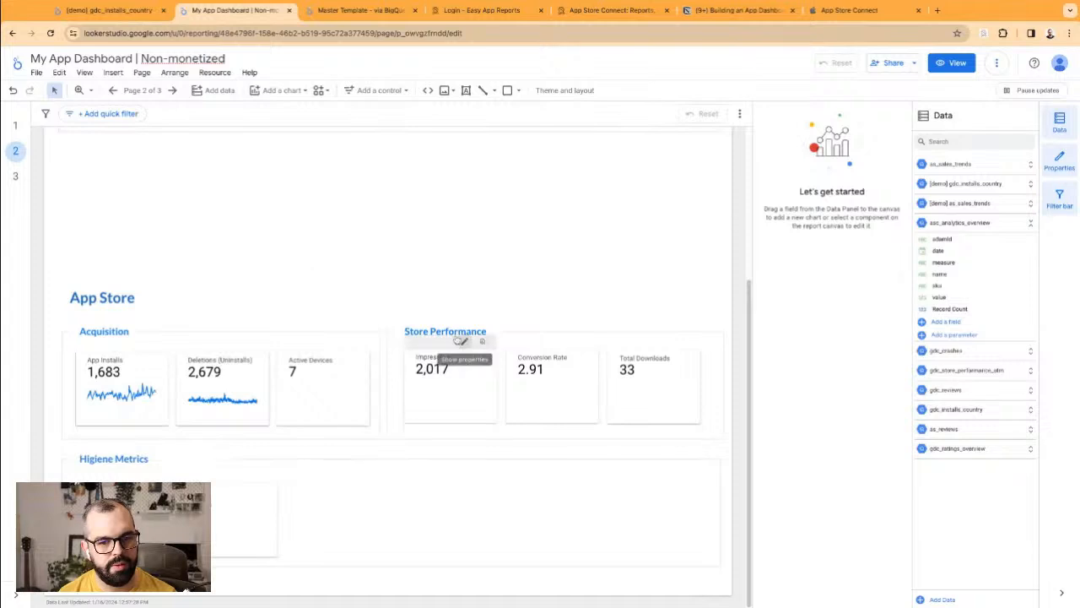
pyautogui.moveTo(425, 308); pyautogui.dragTo(728, 440)
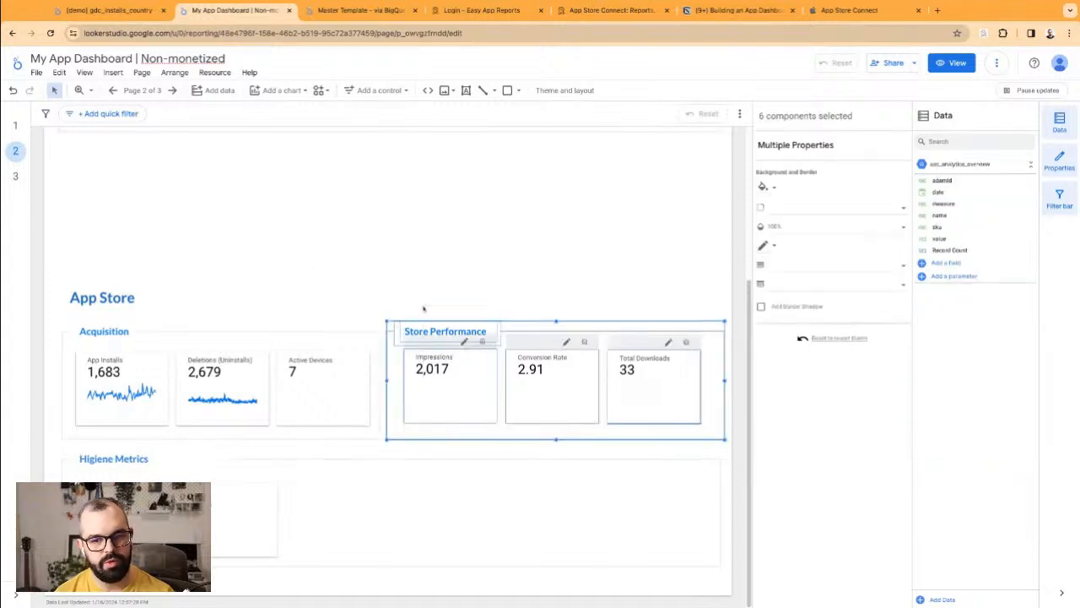
pyautogui.press('Delete')
pyautogui.click(635, 490)
pyautogui.moveTo(722, 513); pyautogui.dragTo(296, 514)
pyautogui.click(360, 565)
# Step: Place App Store Higiene Metrics beside its Acquisition and move the App Store block under Google Play
pyautogui.moveTo(374, 566); pyautogui.dragTo(143, 453)
pyautogui.moveTo(169, 498); pyautogui.dragTo(502, 371)
pyautogui.click(463, 499)
pyautogui.moveTo(675, 497)
pyautogui.mouseDown()
pyautogui.moveTo(117, 367)
pyautogui.moveTo(673, 497)
pyautogui.mouseUp()
pyautogui.scroll(3, 73, 289)
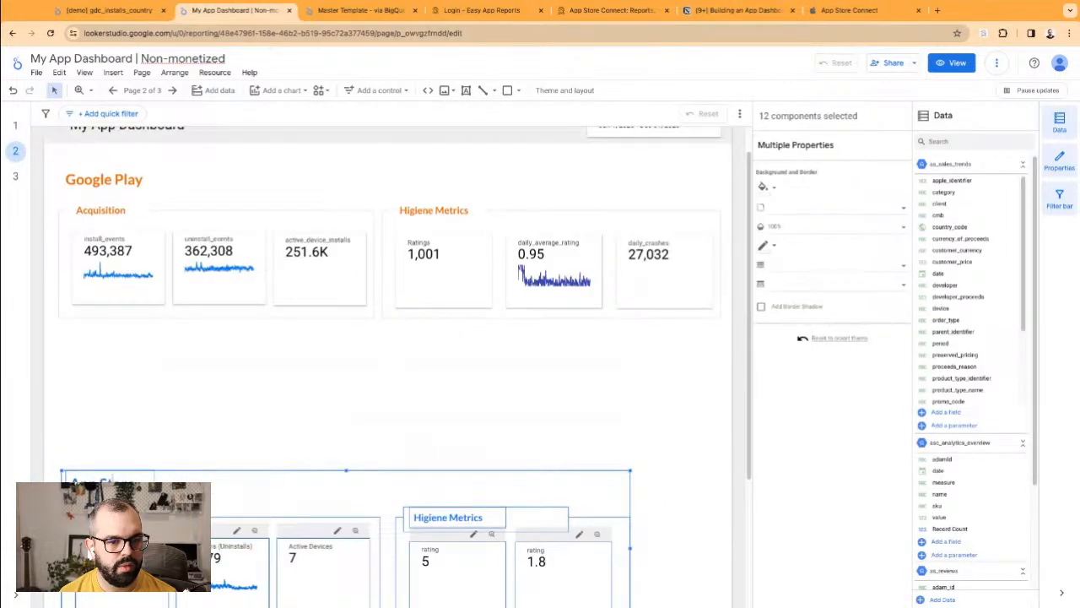
pyautogui.press('Up')
pyautogui.press('Up')
pyautogui.press('Up')
pyautogui.press('Up')
pyautogui.press('Up')
pyautogui.press('Up')
pyautogui.press('Up')
pyautogui.press('Up')
pyautogui.press('Up')
pyautogui.press('Up')
pyautogui.press('Up')
pyautogui.press('Up')
pyautogui.press('Up')
pyautogui.press('Up')
pyautogui.press('Up')
pyautogui.press('Up')
pyautogui.press('Up')
pyautogui.press('Up')
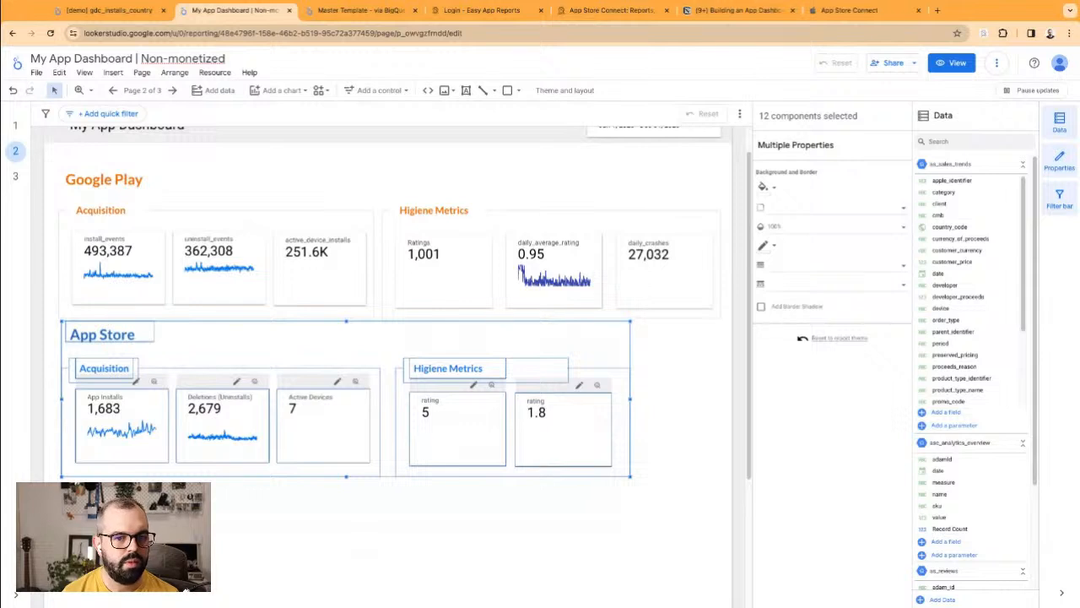
pyautogui.click(466, 488)
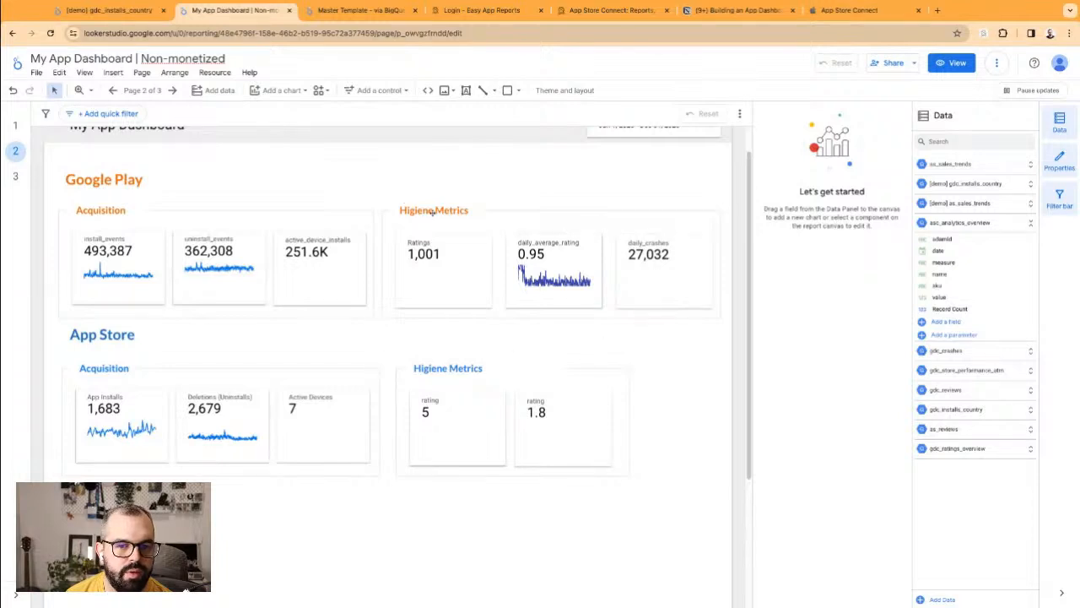
# Step: Align the Ratings and daily_average_rating scorecards and shift the Higiene Metrics rectangle's left edge
pyautogui.click(449, 273)
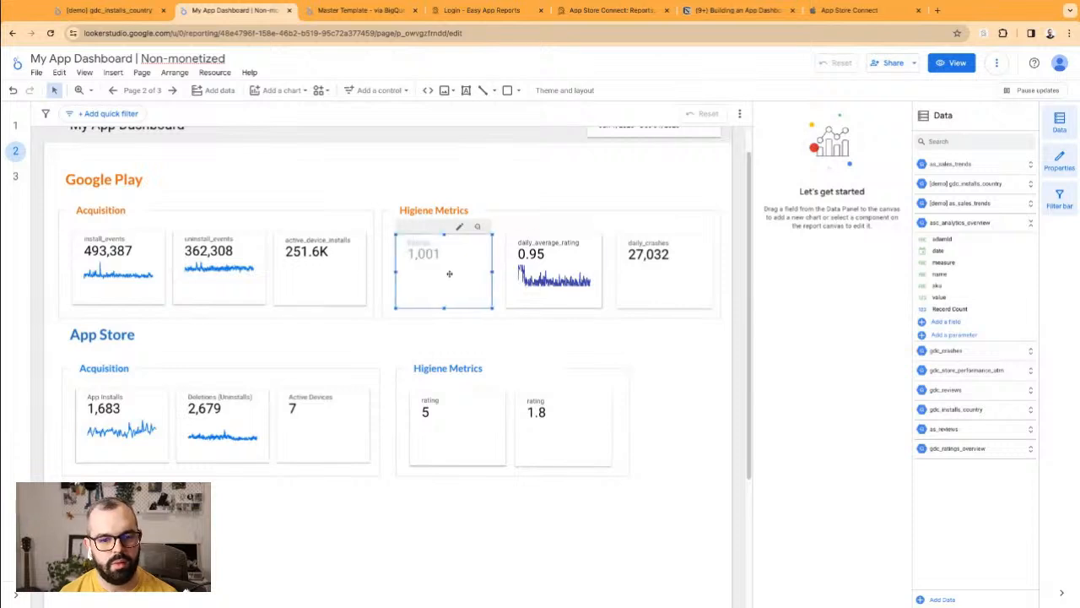
pyautogui.moveTo(449, 273); pyautogui.dragTo(449, 273)
pyautogui.moveTo(527, 268); pyautogui.dragTo(536, 269)
pyautogui.click(530, 212)
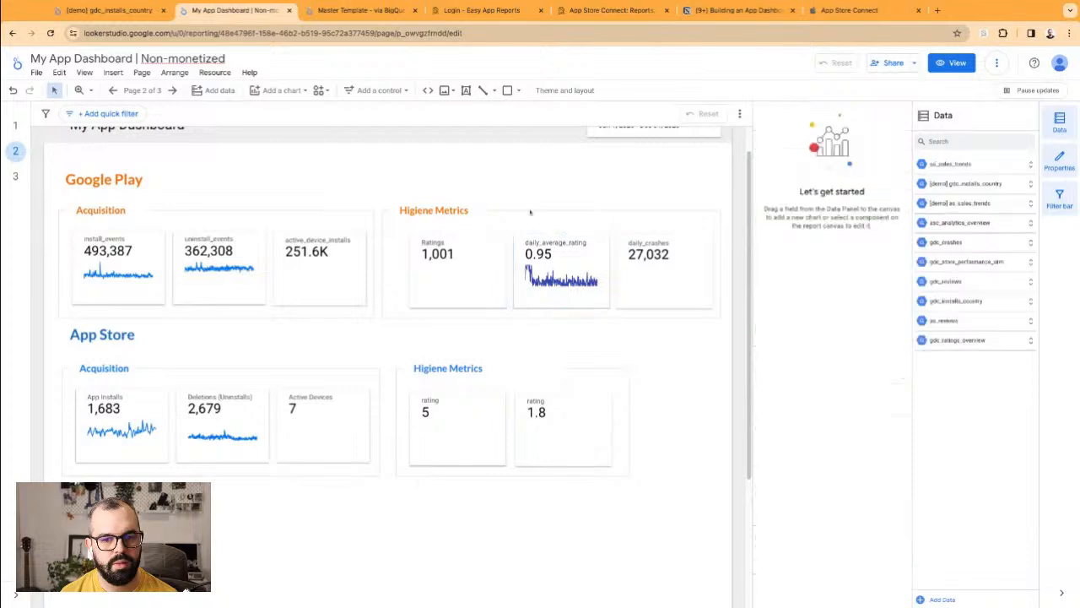
pyautogui.click(393, 239)
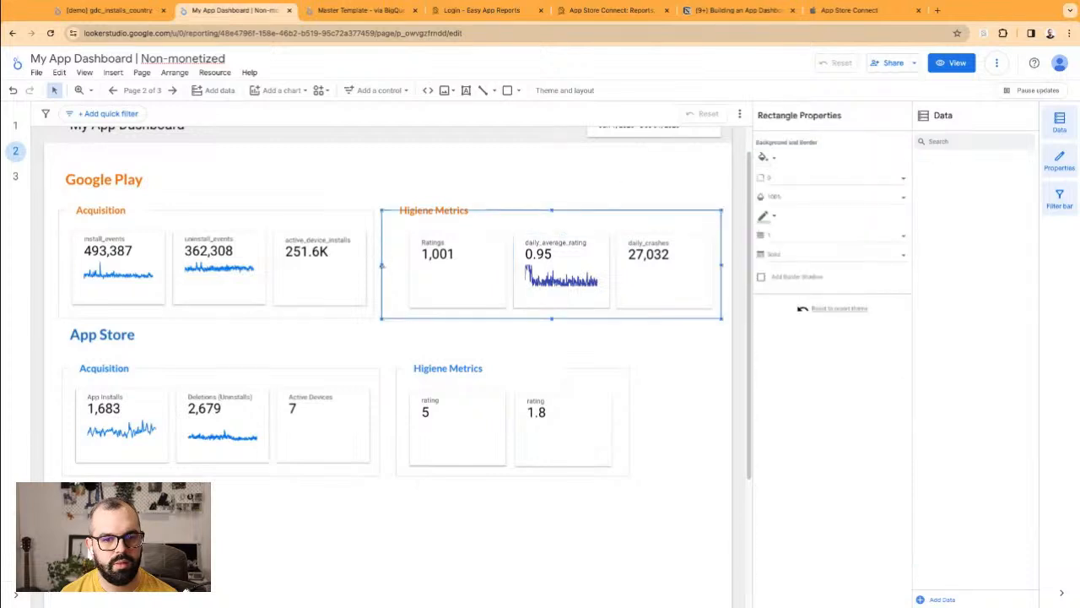
pyautogui.moveTo(381, 265); pyautogui.dragTo(393, 265)
# Step: Nudge the Higiene Metrics title and its backing rectangle a few pixels into position
pyautogui.click(430, 207)
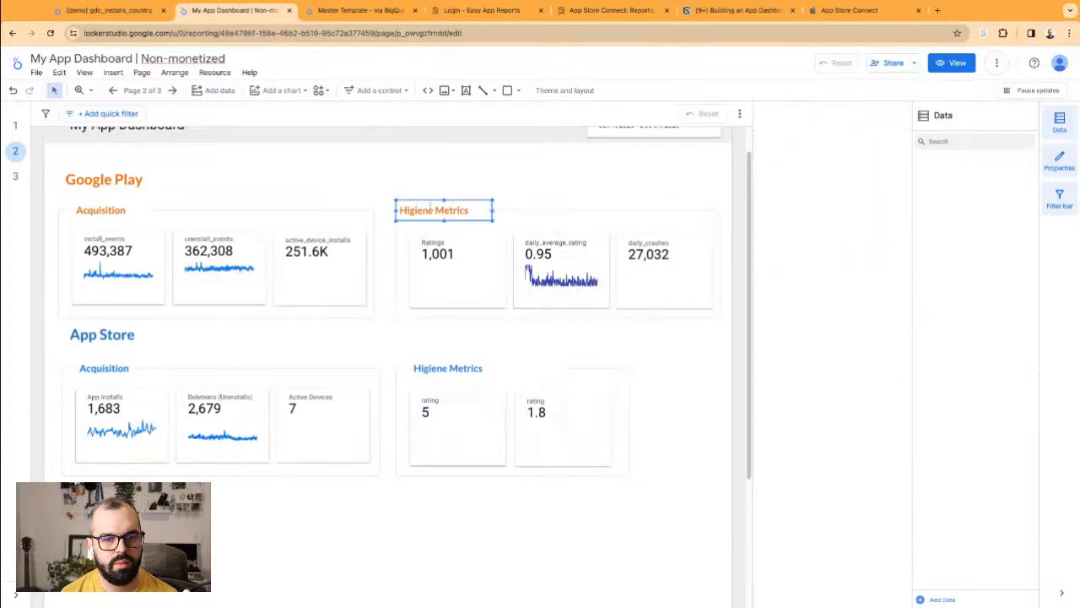
pyautogui.click(429, 186)
pyautogui.moveTo(426, 188); pyautogui.dragTo(443, 204)
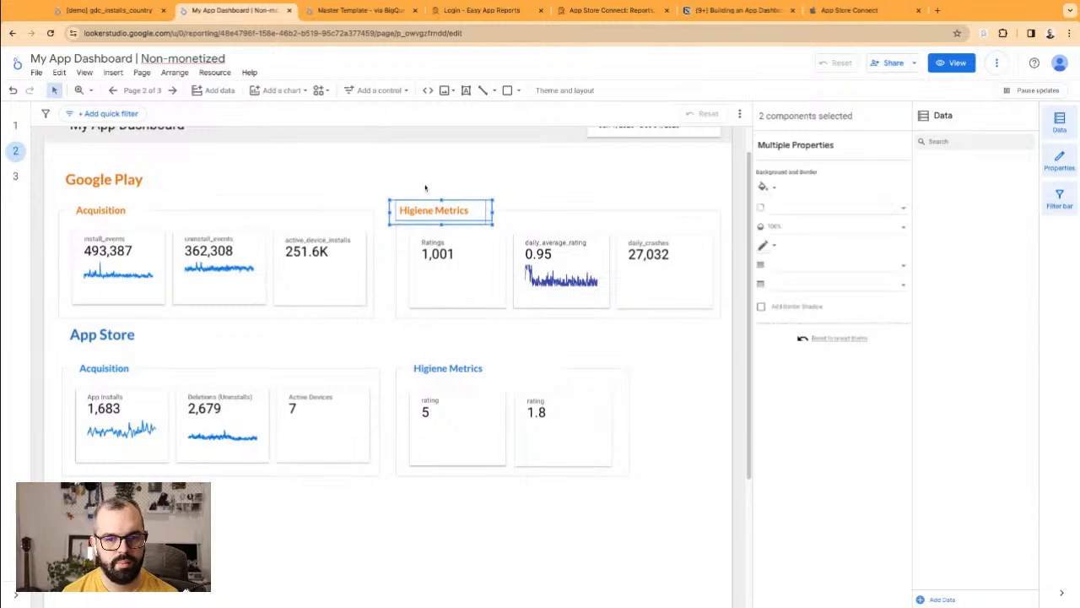
pyautogui.press('Right')
pyautogui.press('Right')
pyautogui.press('Left')
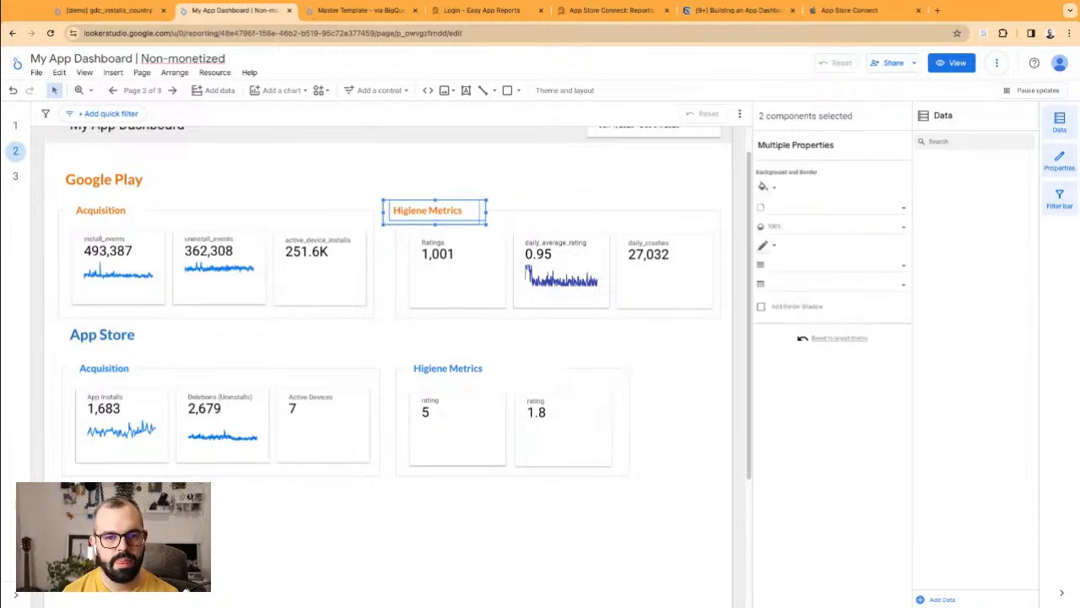
pyautogui.press('Right')
pyautogui.hotkey('shift', 'Left')
pyautogui.hotkey('shift', 'Left')
pyautogui.hotkey('shift', 'Left')
pyautogui.hotkey('shift', 'Left')
pyautogui.hotkey('shift', 'Left')
pyautogui.hotkey('shift', 'Left')
pyautogui.hotkey('shift', 'Left')
pyautogui.hotkey('shift', 'Left')
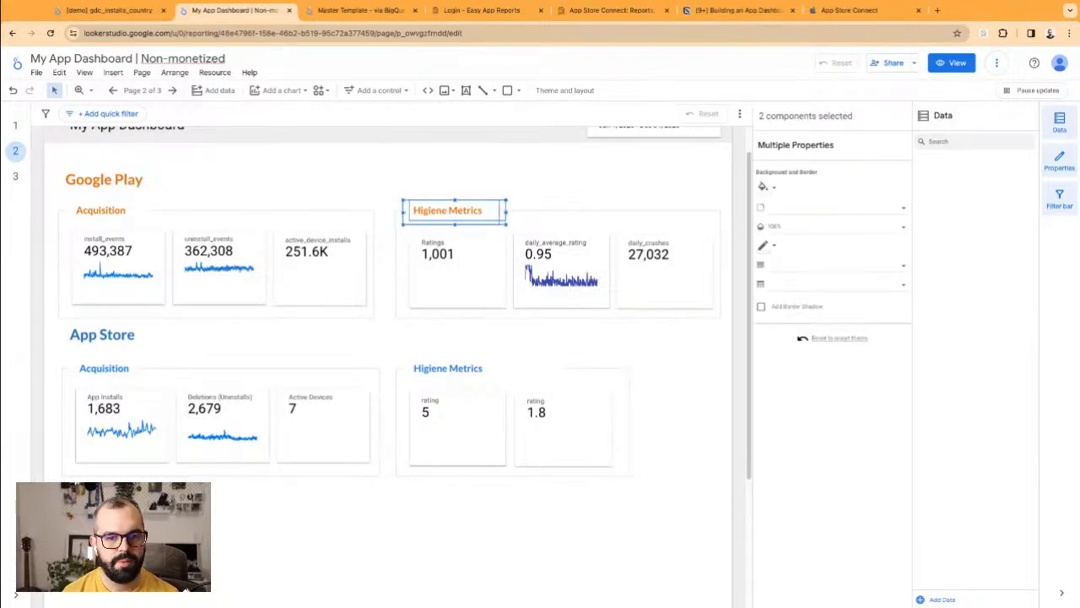
pyautogui.click(375, 329)
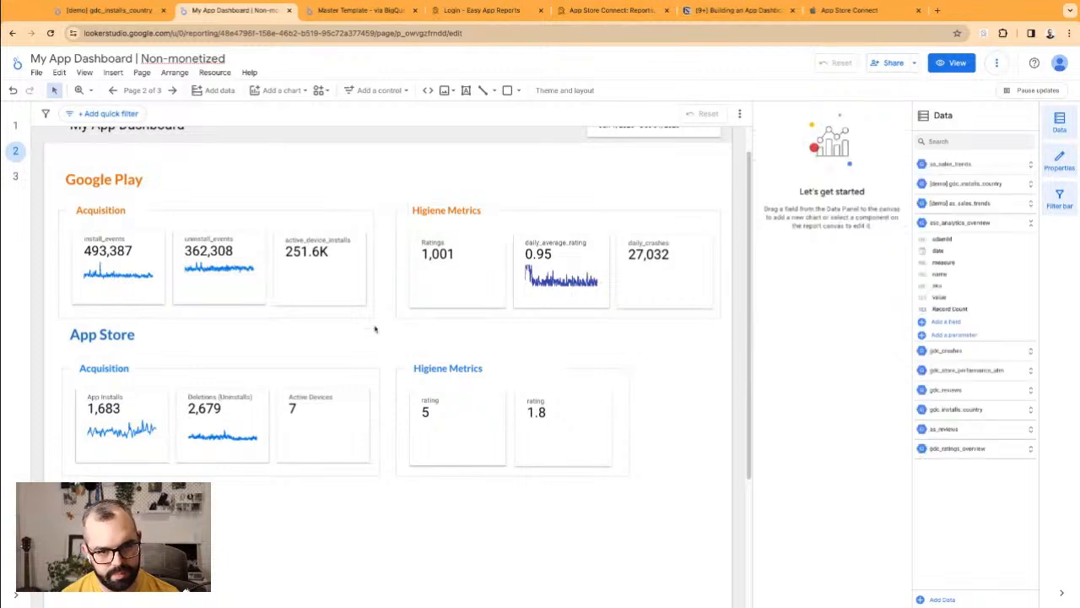
# Step: Widen the Google Play Acquisition box, realign its cards, and drag the App Store heading down
pyautogui.click(374, 315)
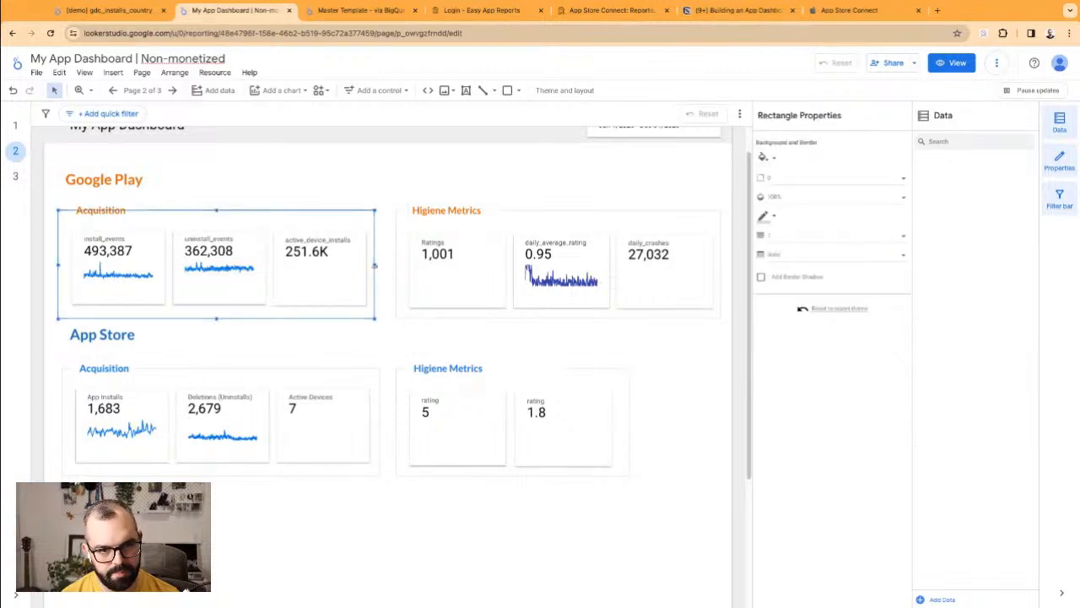
pyautogui.moveTo(373, 268); pyautogui.dragTo(378, 265)
pyautogui.click(376, 360)
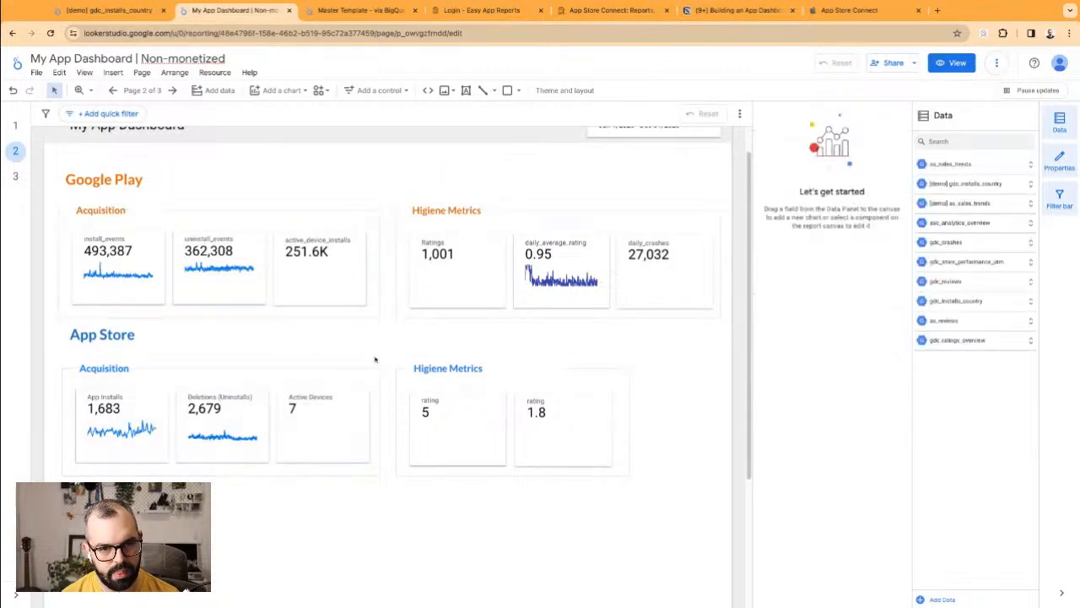
pyautogui.moveTo(324, 288); pyautogui.dragTo(324, 287)
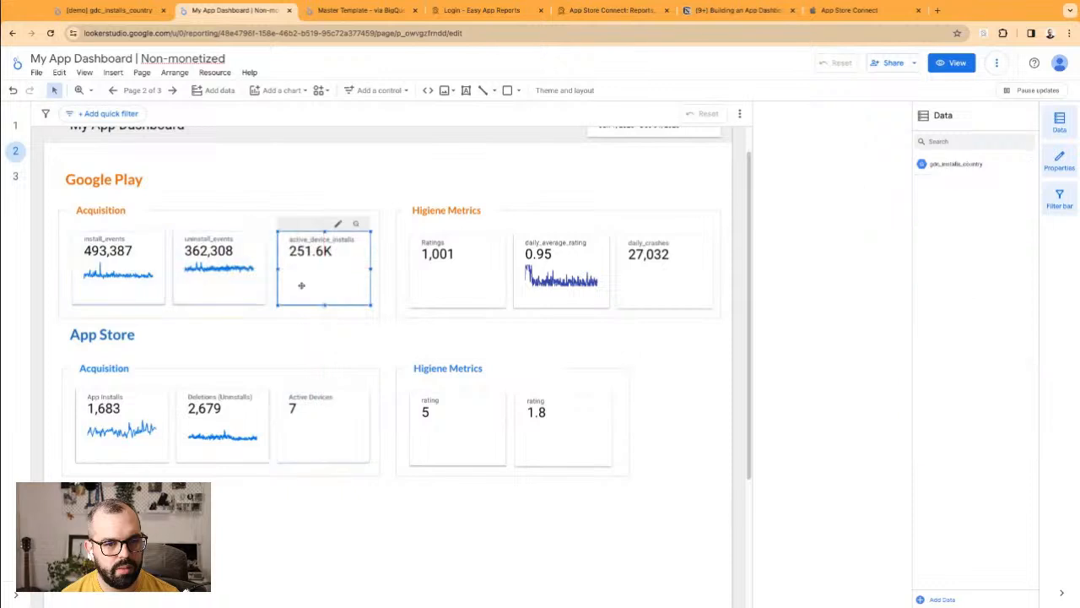
pyautogui.click(248, 279)
pyautogui.moveTo(248, 279); pyautogui.dragTo(247, 279)
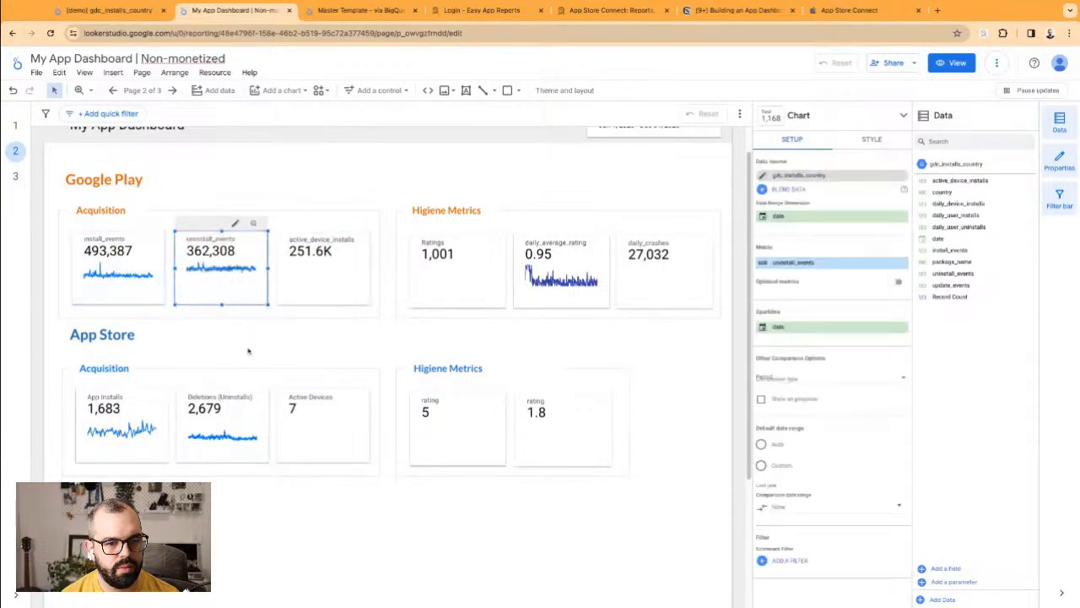
pyautogui.click(240, 355)
pyautogui.click(129, 332)
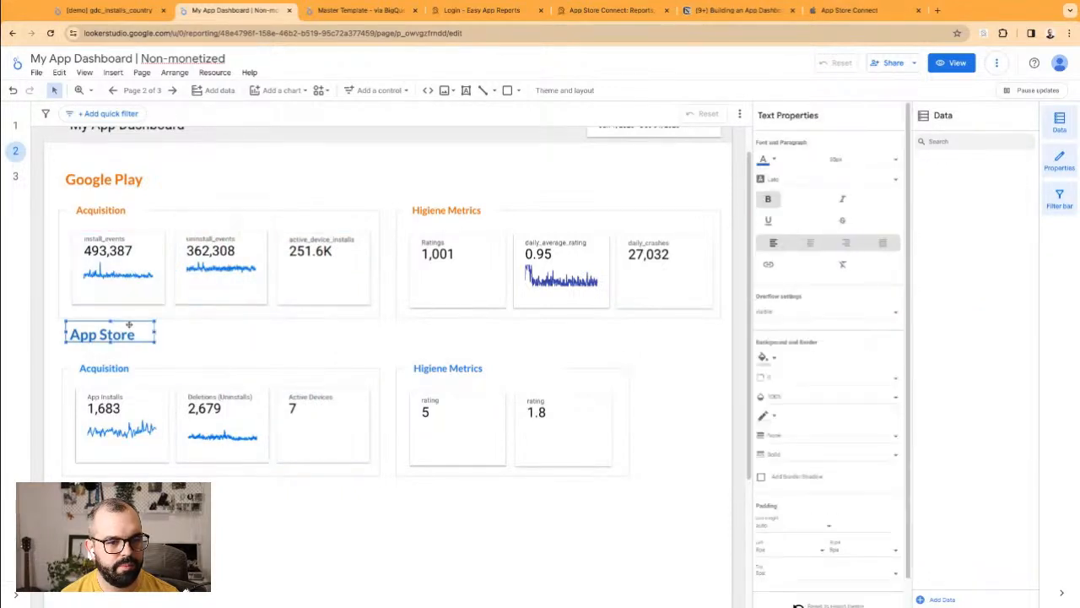
pyautogui.moveTo(129, 326); pyautogui.dragTo(103, 538)
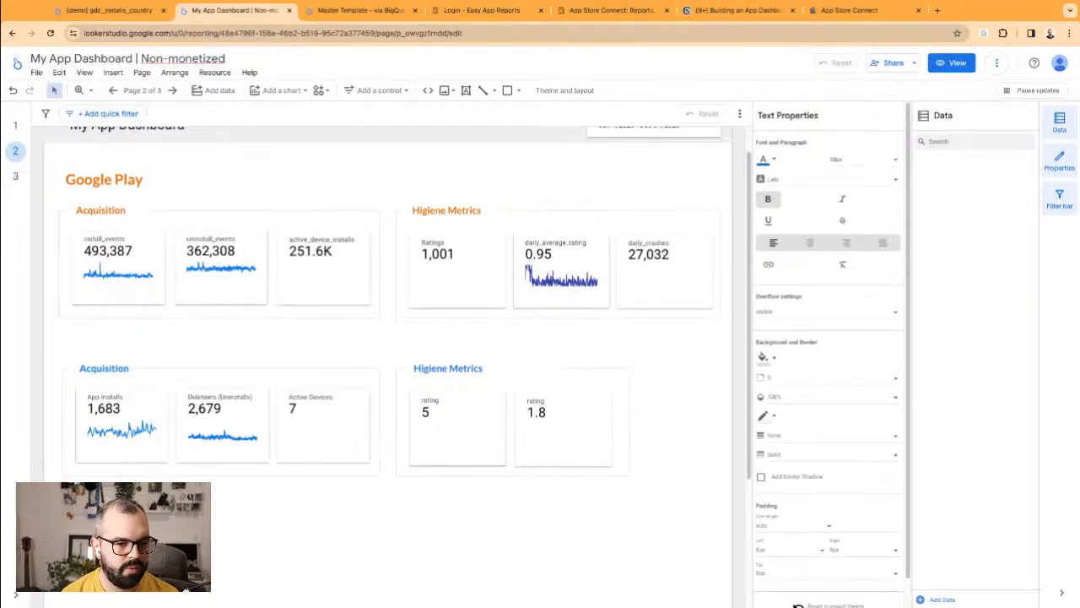
# Step: Drop the App Store heading left of its charts and shift the App Store components right
pyautogui.moveTo(78, 533); pyautogui.dragTo(47, 413)
pyautogui.click(71, 348)
pyautogui.moveTo(51, 355); pyautogui.dragTo(633, 492)
pyautogui.press('Right')
pyautogui.press('Right')
pyautogui.press('Right')
pyautogui.press('Right')
pyautogui.press('Right')
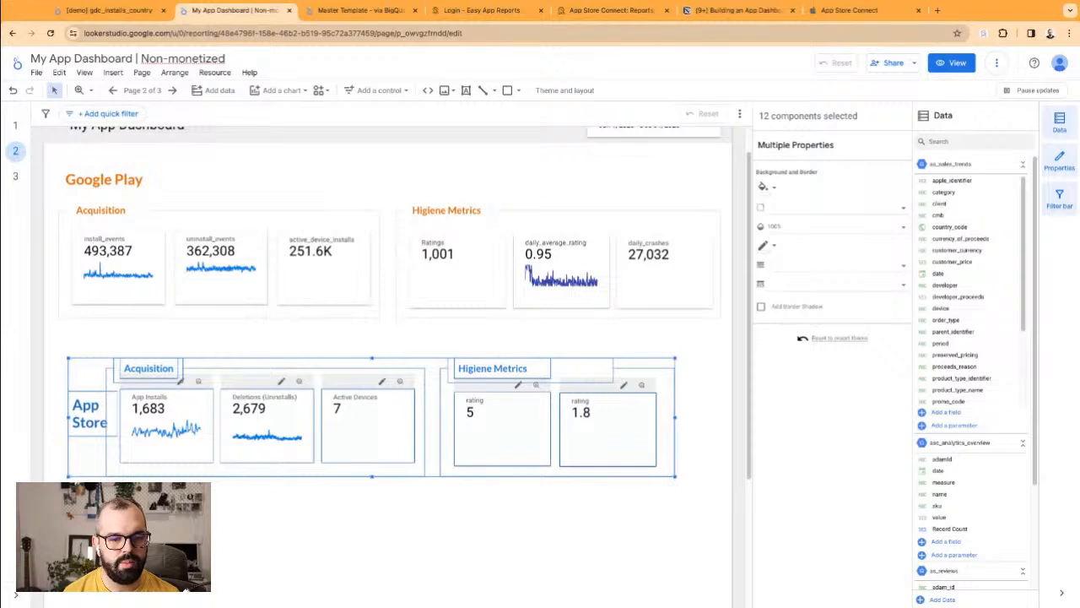
pyautogui.press('Escape')
pyautogui.moveTo(95, 400); pyautogui.dragTo(85, 400)
# Step: Fine-tune the App Store Acquisition and Higiene Metrics sections' horizontal position with arrow-key nudges
pyautogui.click(120, 344)
pyautogui.moveTo(119, 344); pyautogui.dragTo(633, 509)
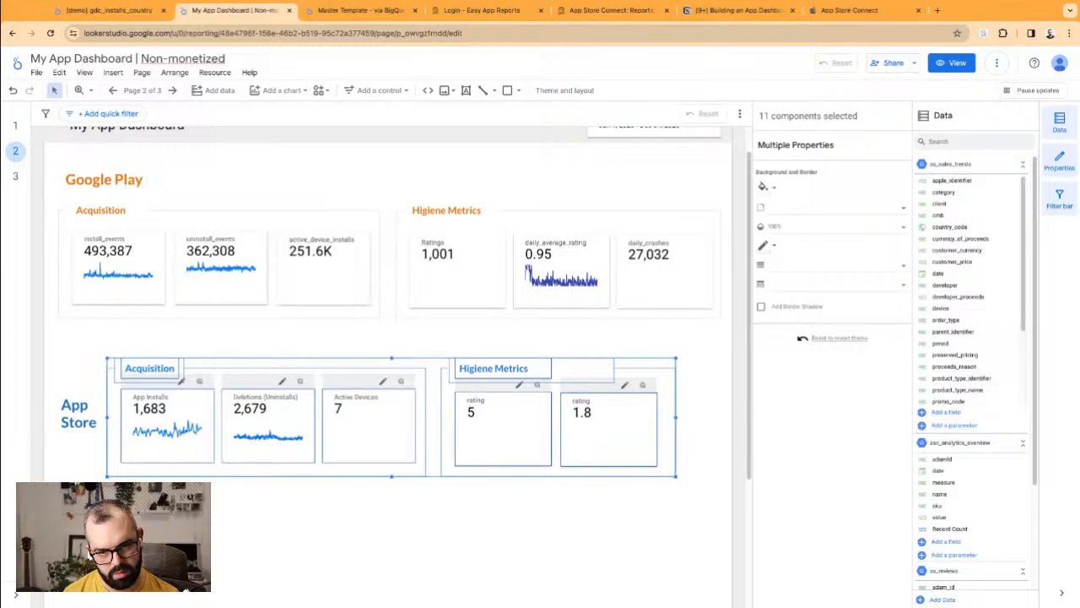
pyautogui.press('Right')
pyautogui.press('Right')
pyautogui.press('Right')
pyautogui.press('Right')
pyautogui.press('Right')
pyautogui.press('Right')
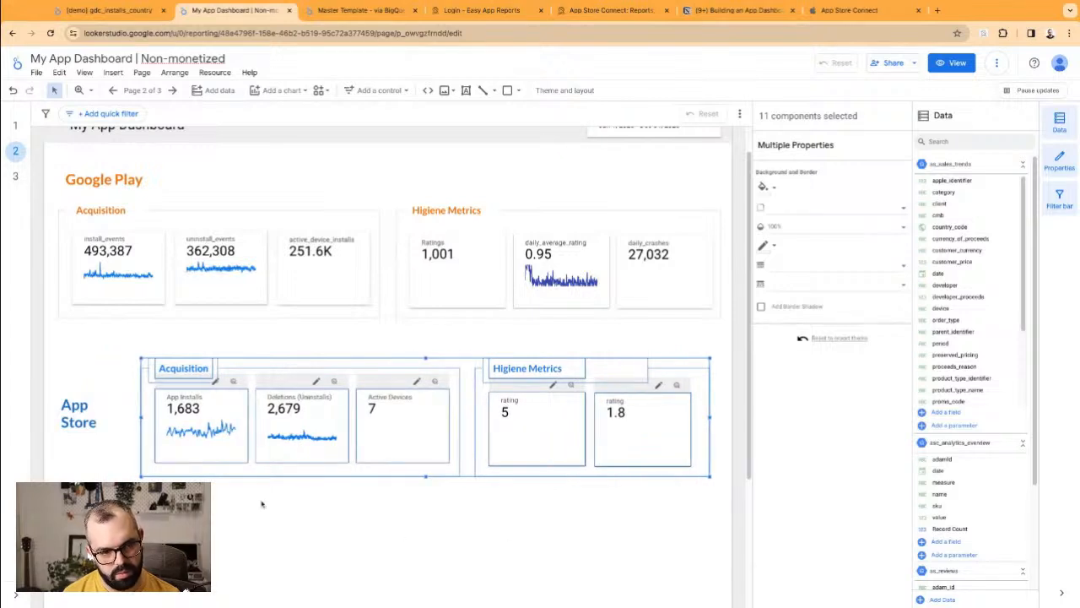
pyautogui.click(100, 420)
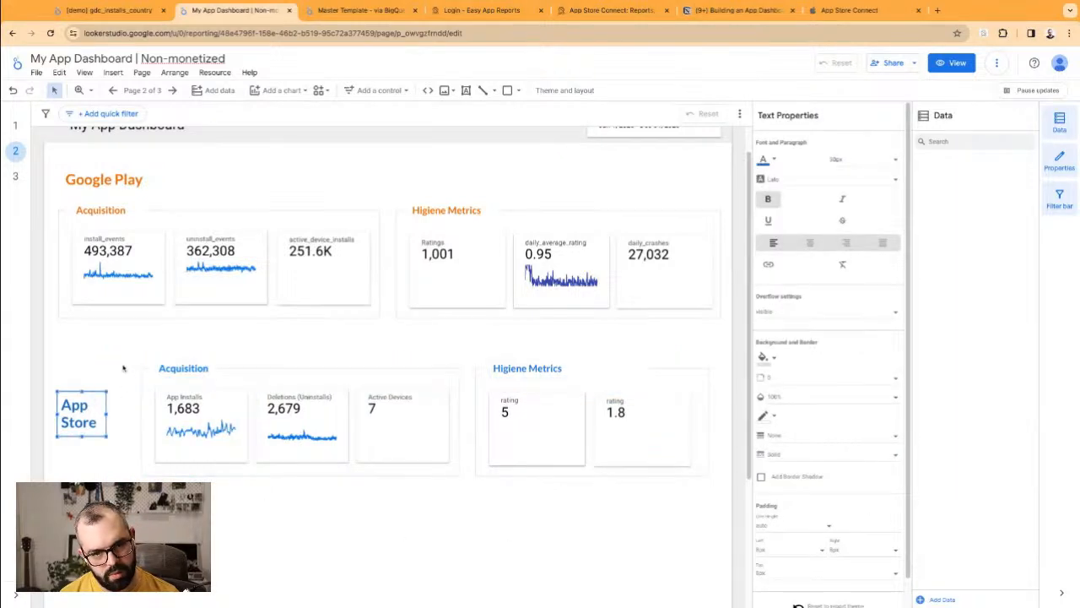
pyautogui.moveTo(126, 358); pyautogui.dragTo(701, 493)
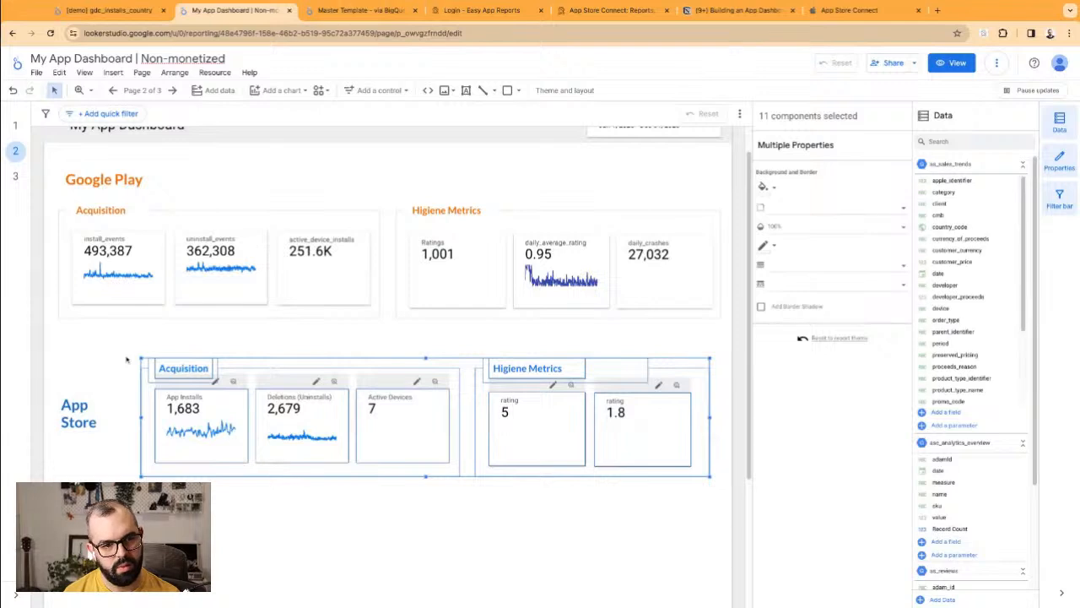
pyautogui.press('Left')
pyautogui.press('Left')
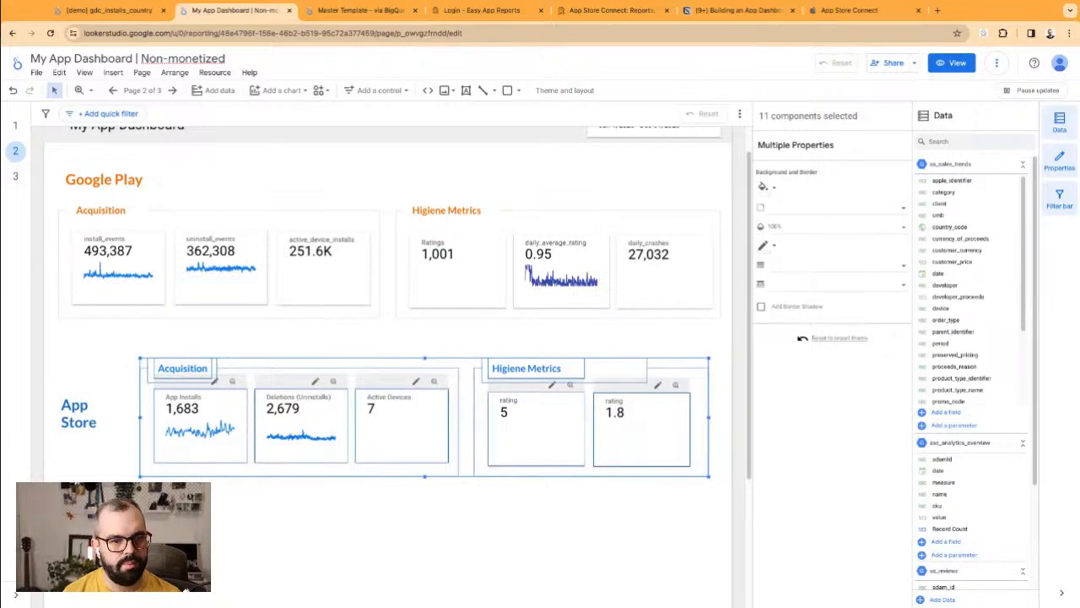
pyautogui.click(424, 348)
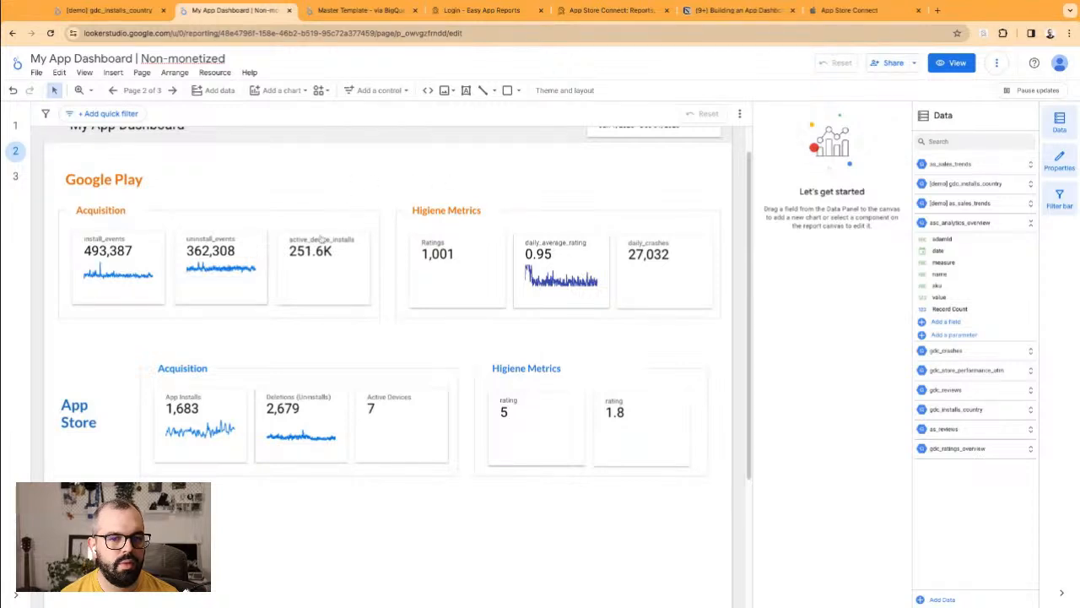
# Step: Delete daily_crashes, narrow Google Play's Higiene Metrics box to two scorecards, and move it above App Store's
pyautogui.click(692, 285)
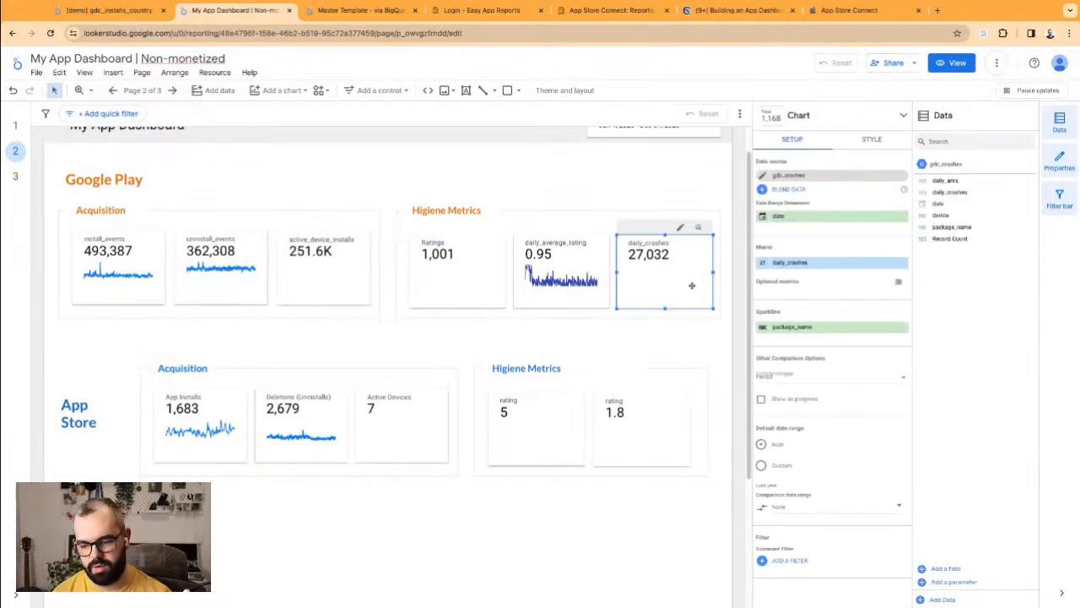
pyautogui.press('Delete')
pyautogui.click(722, 269)
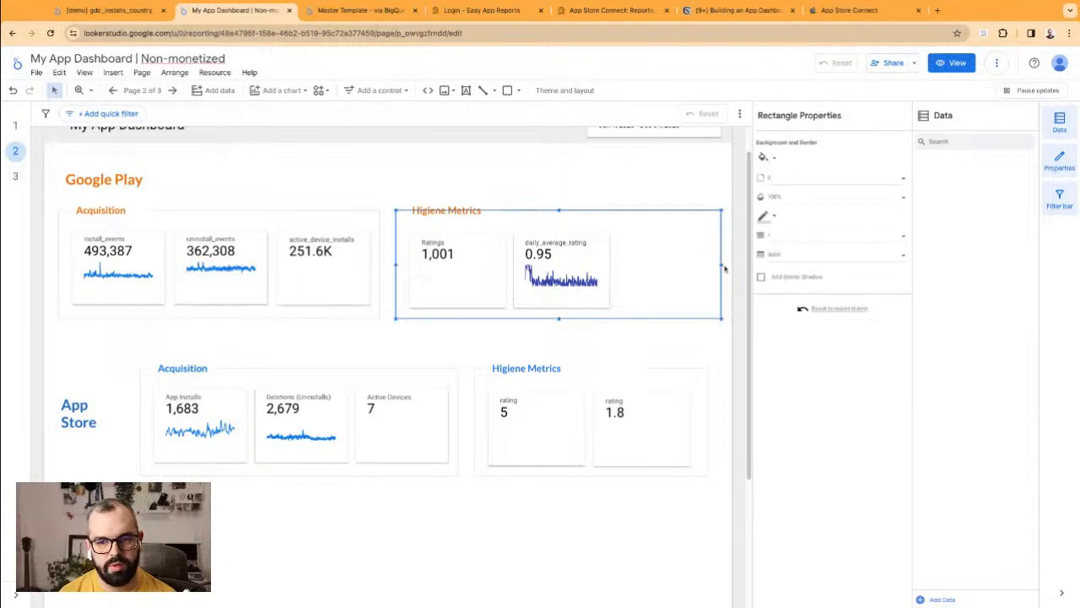
pyautogui.moveTo(722, 265); pyautogui.dragTo(624, 264)
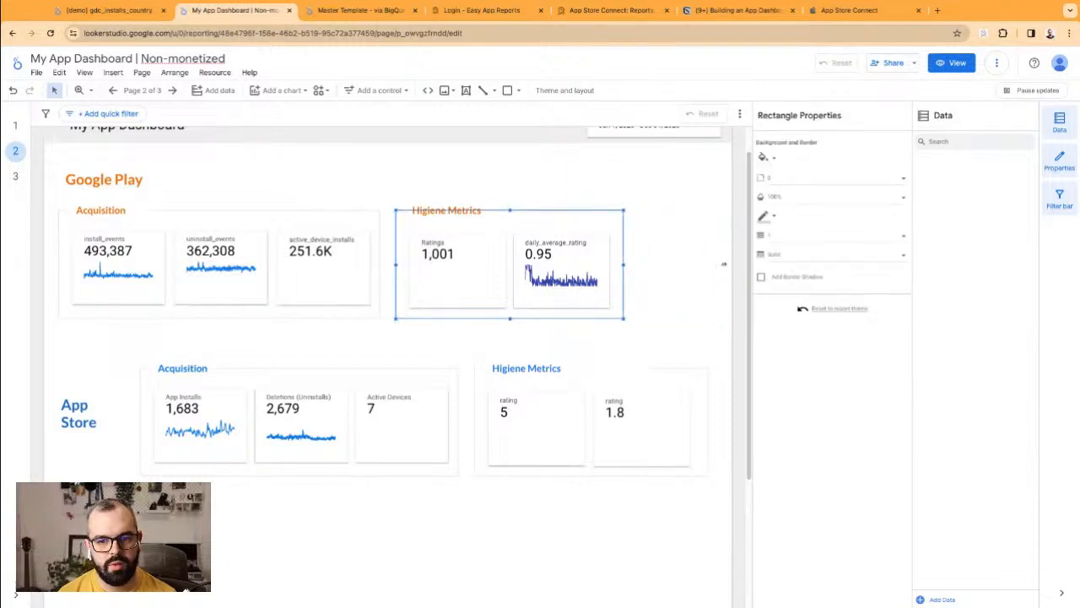
pyautogui.click(412, 189)
pyautogui.moveTo(412, 190); pyautogui.dragTo(629, 314)
pyautogui.moveTo(481, 283); pyautogui.dragTo(558, 283)
# Step: Widen the Google Play Higiene Metrics box slightly and realign the daily_average_rating scorecard
pyautogui.click(640, 291)
pyautogui.click(626, 369)
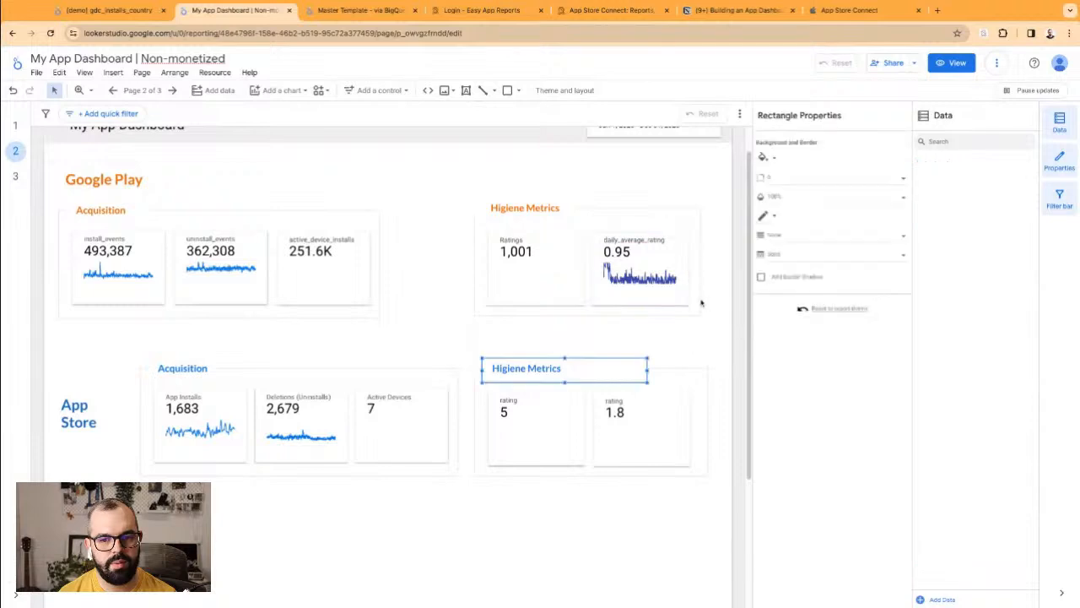
pyautogui.click(703, 300)
pyautogui.click(701, 268)
pyautogui.moveTo(702, 265); pyautogui.dragTo(709, 268)
pyautogui.click(689, 337)
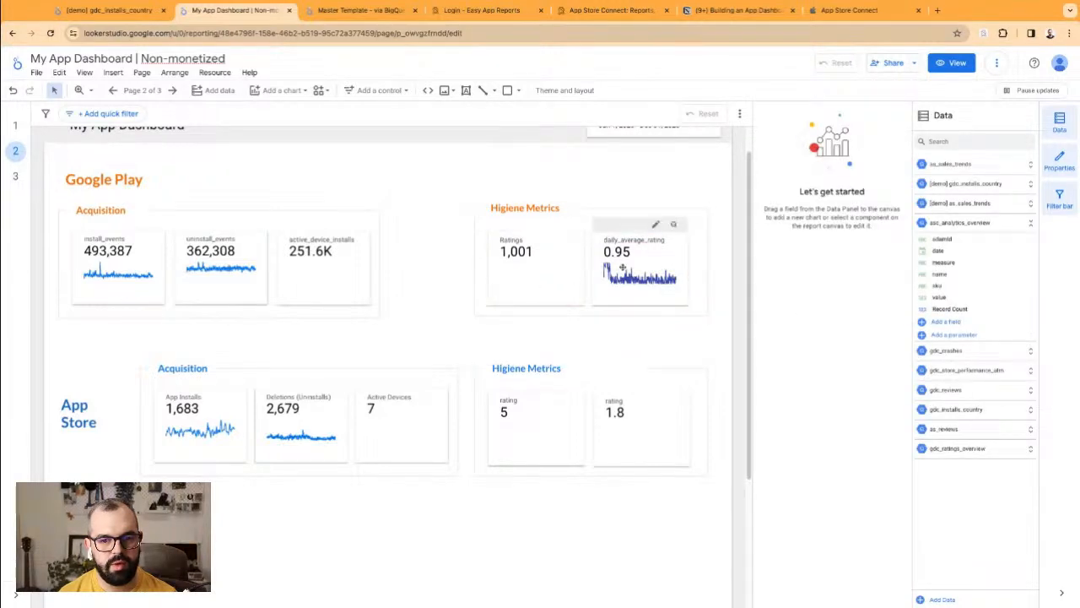
pyautogui.moveTo(624, 272); pyautogui.dragTo(620, 268)
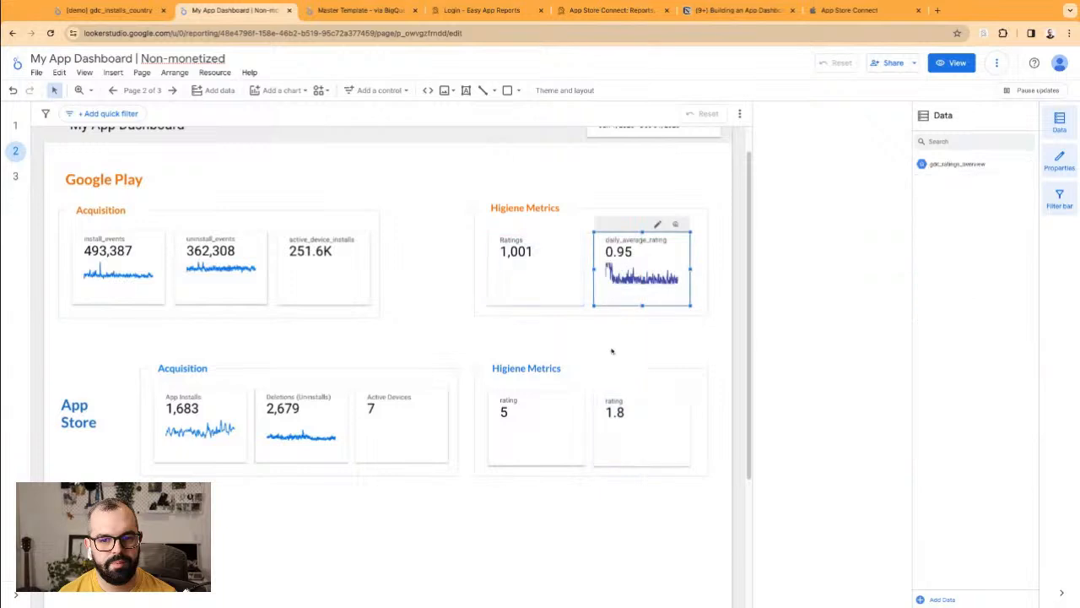
pyautogui.moveTo(53, 201); pyautogui.dragTo(384, 322)
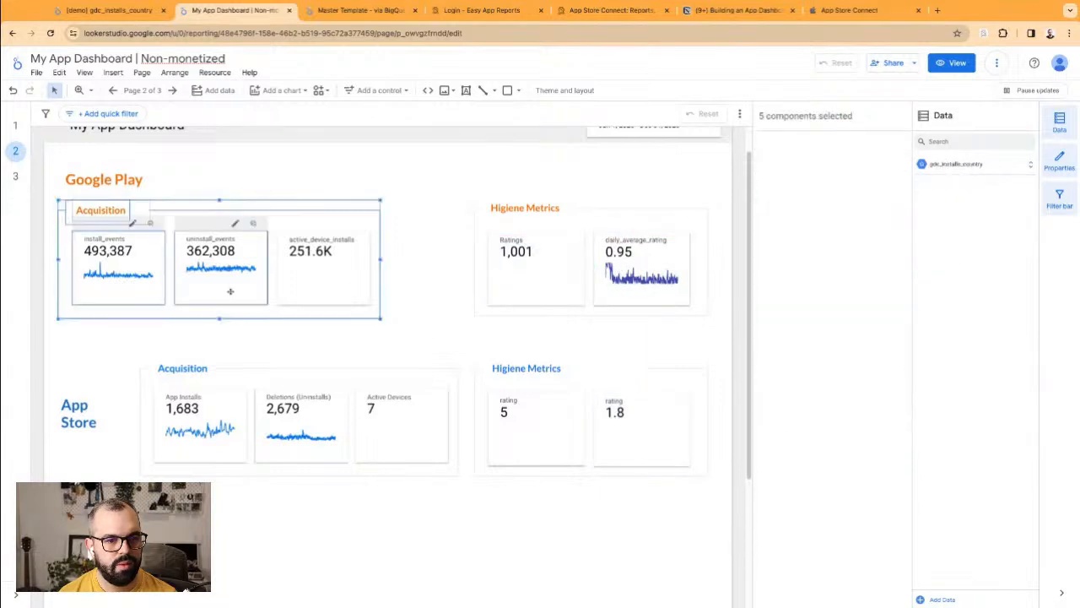
# Step: Shift the six Google Play Acquisition components right to match the App Store layout
pyautogui.moveTo(165, 270)
pyautogui.mouseDown()
pyautogui.moveTo(222, 275)
pyautogui.moveTo(166, 273)
pyautogui.mouseUp()
pyautogui.click(380, 346)
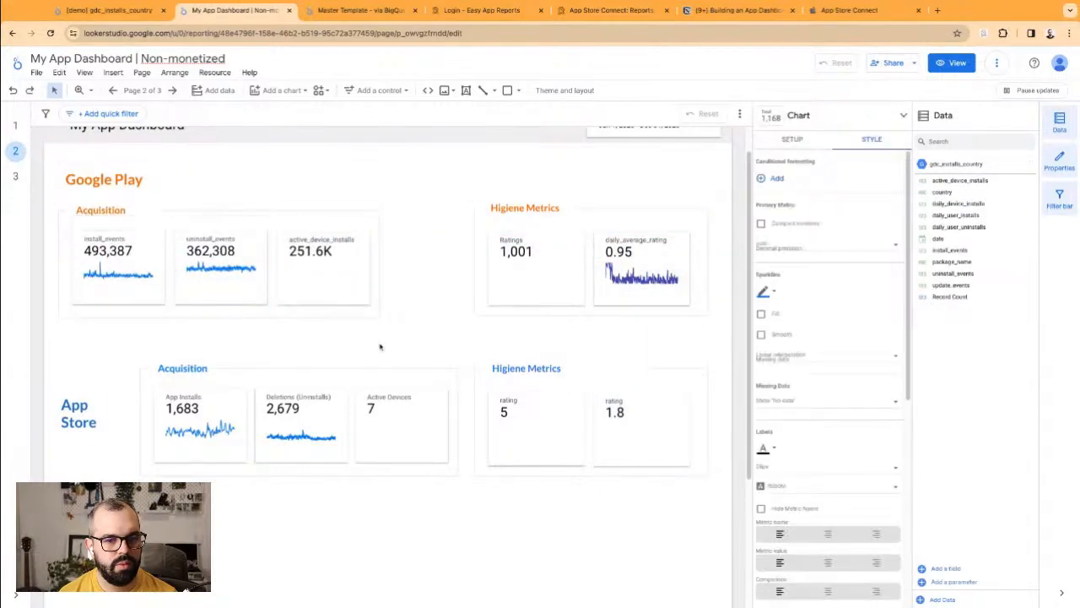
pyautogui.moveTo(380, 346); pyautogui.dragTo(56, 199)
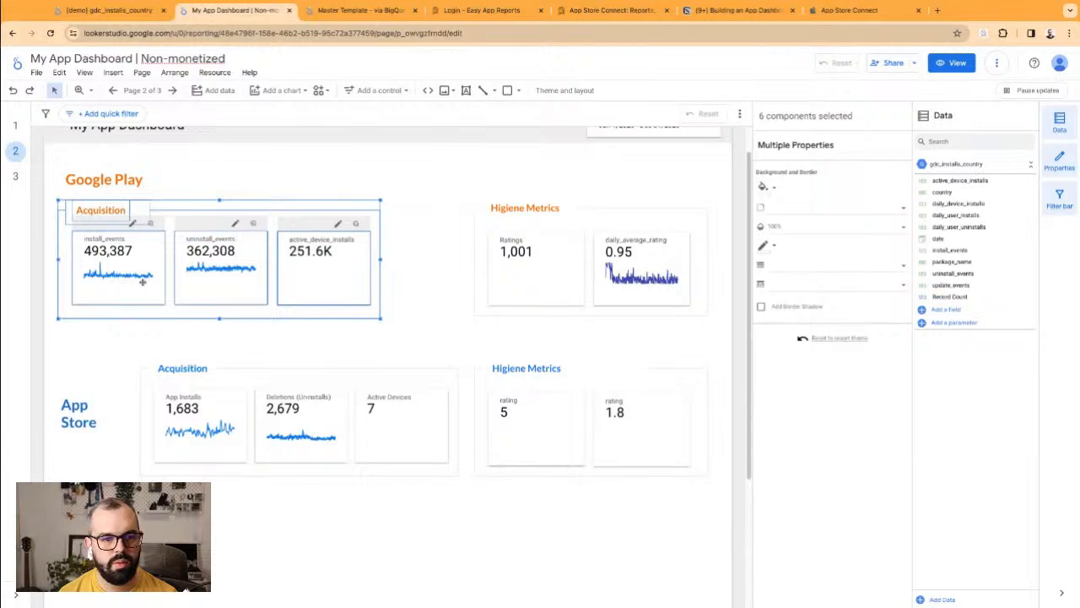
pyautogui.moveTo(139, 282); pyautogui.dragTo(139, 281)
pyautogui.click(261, 337)
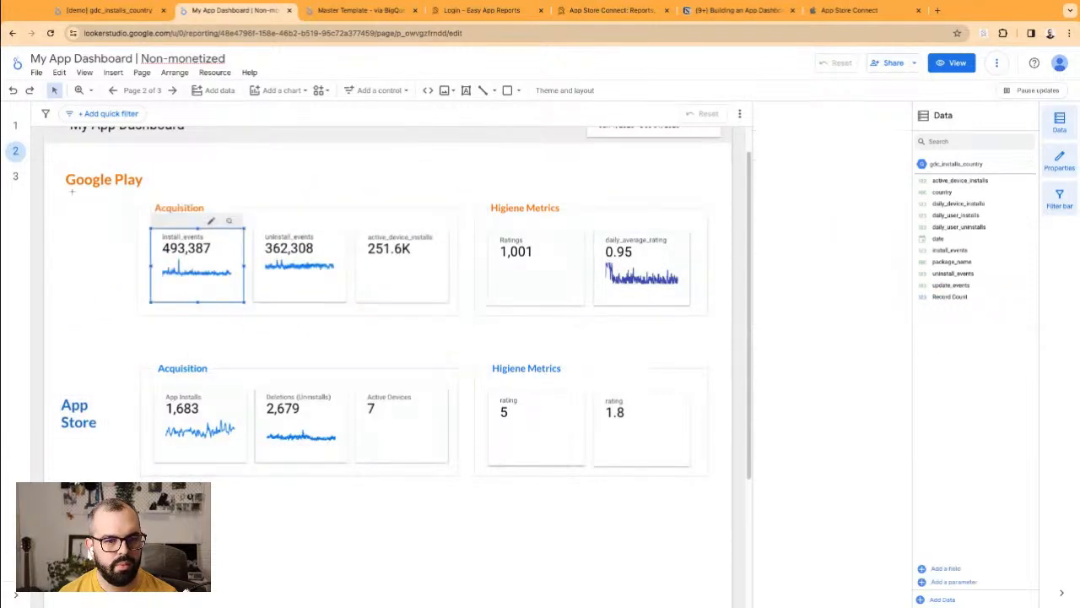
# Step: Narrow the Google Play heading so it wraps onto two lines like App Store's
pyautogui.click(103, 180)
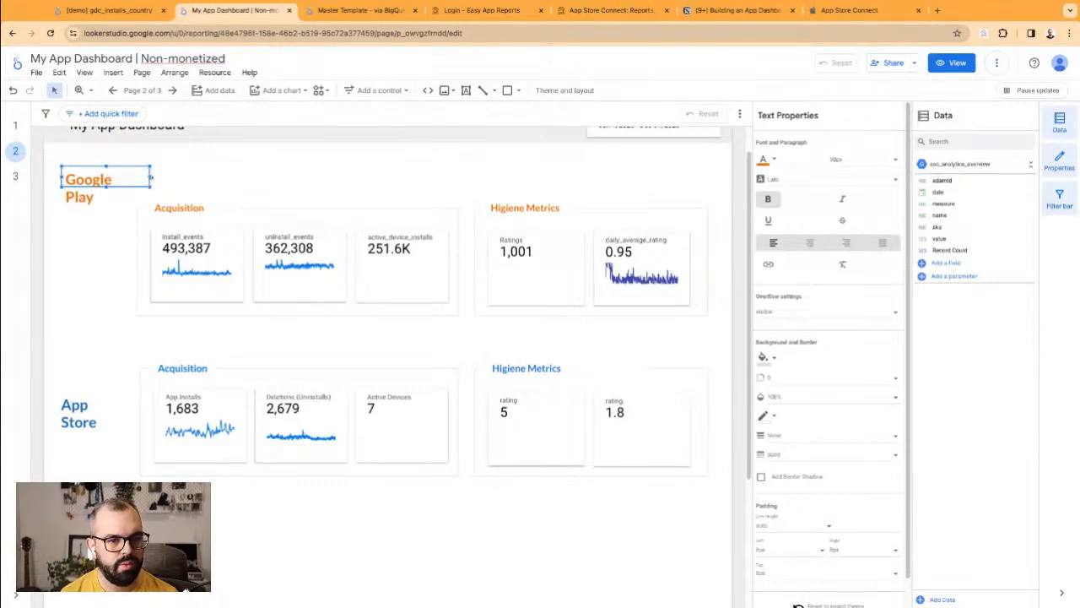
pyautogui.moveTo(151, 177); pyautogui.dragTo(75, 244)
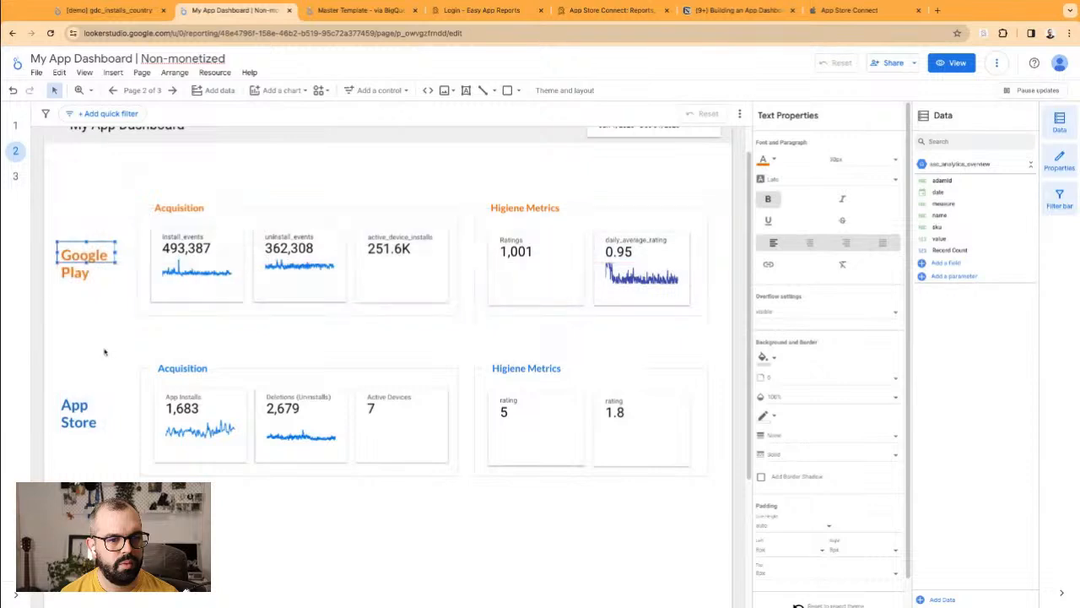
pyautogui.click(106, 348)
pyautogui.click(85, 266)
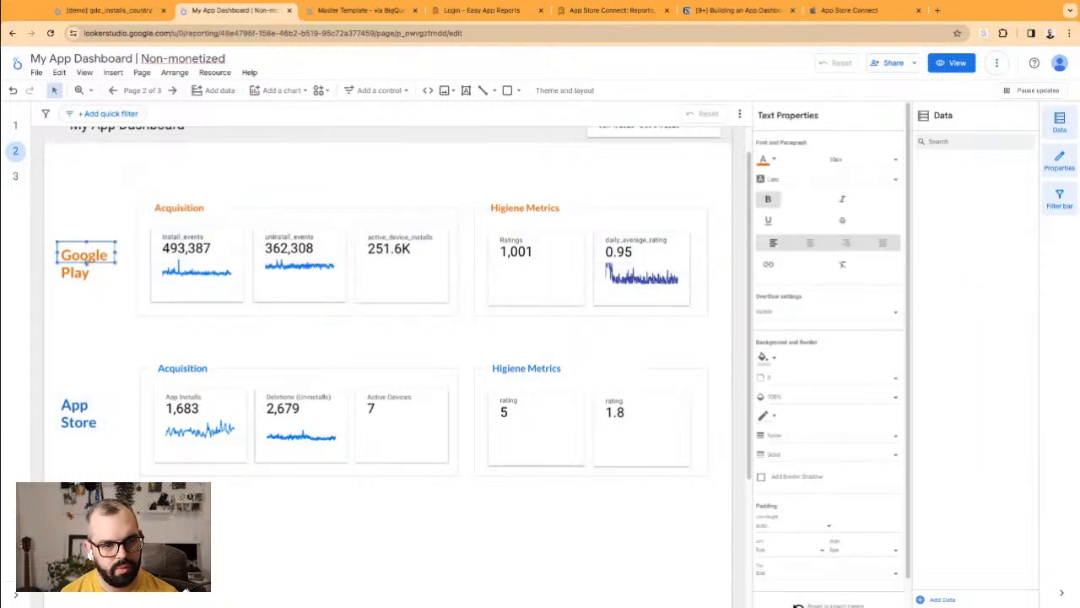
pyautogui.click(88, 417)
pyautogui.click(93, 369)
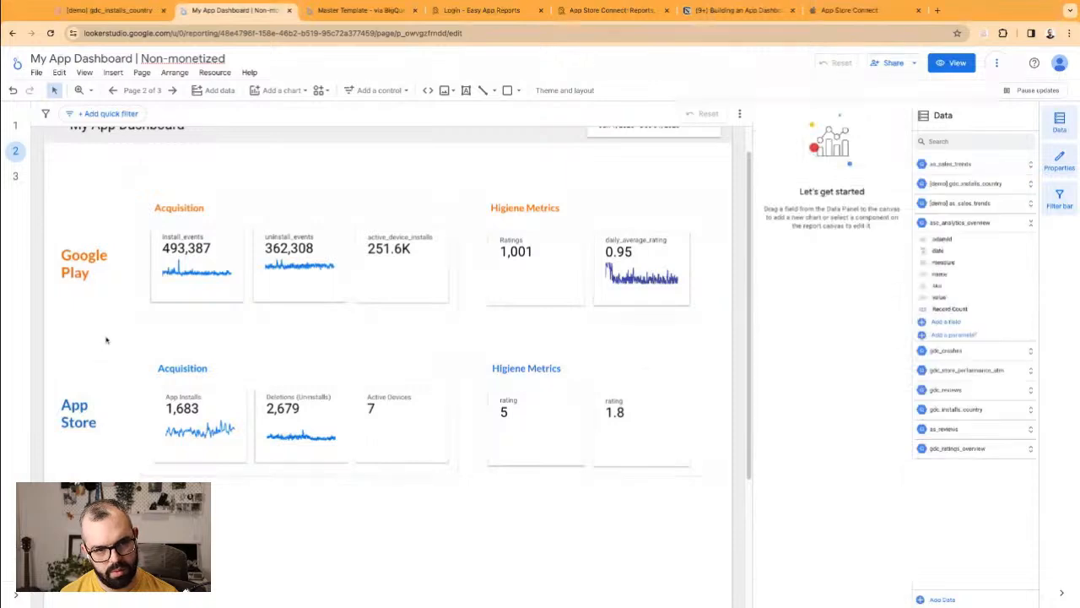
pyautogui.scroll(1, 106, 339)
# Step: Nudge the Google Play and App Store scorecard sections up together
pyautogui.moveTo(64, 226); pyautogui.dragTo(713, 532)
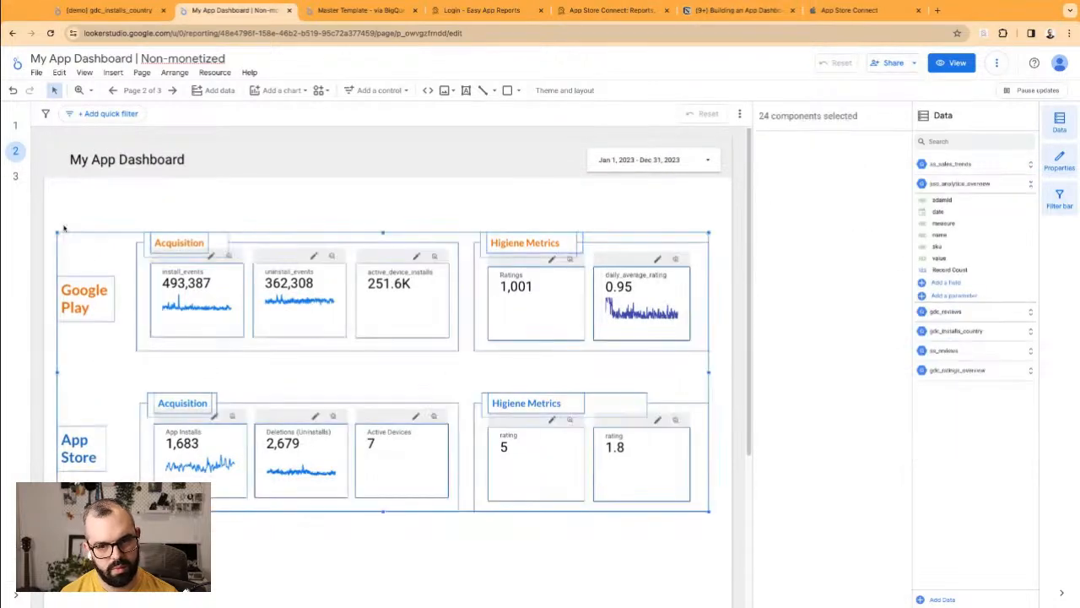
pyautogui.press('Up')
pyautogui.press('Up')
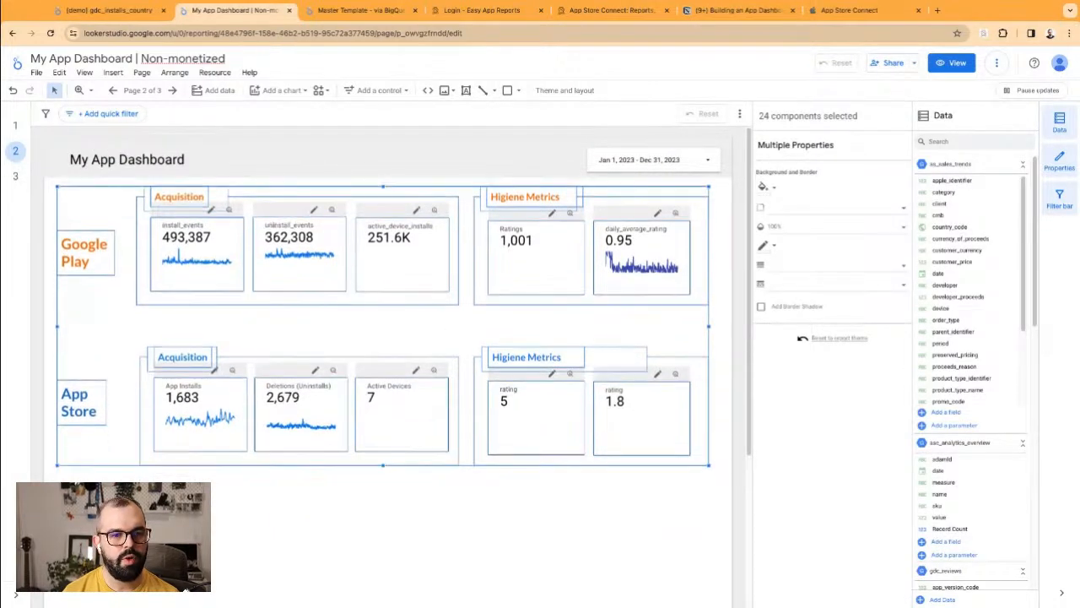
pyautogui.press('Down')
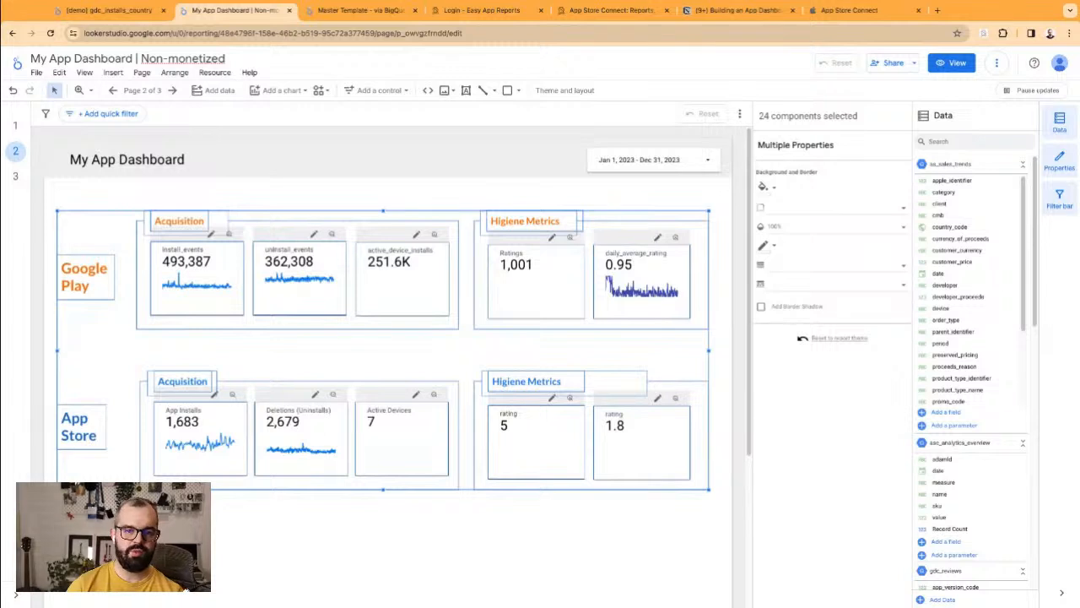
pyautogui.click(312, 359)
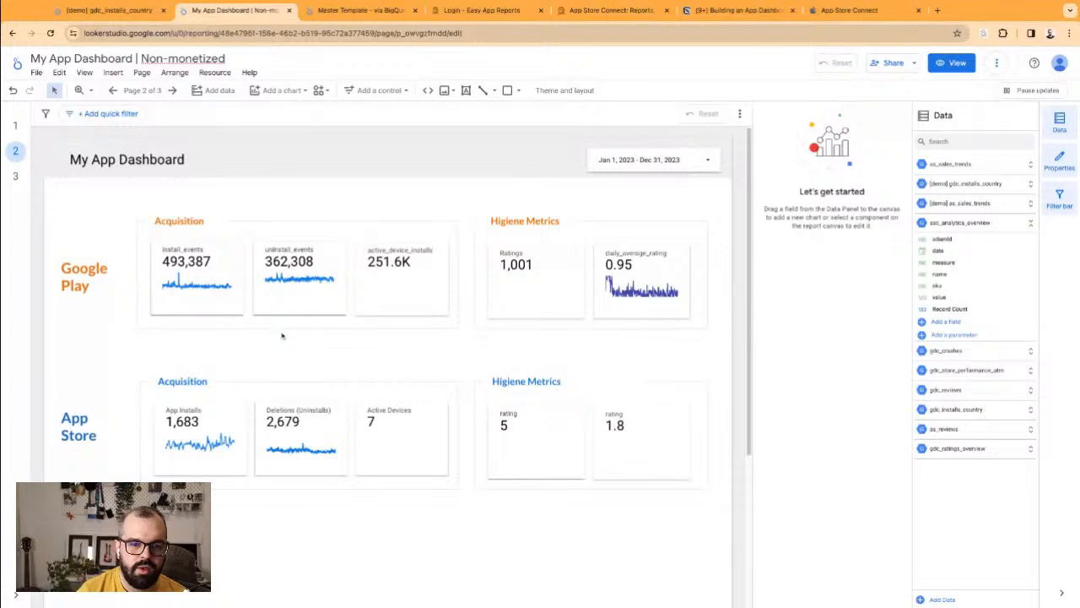
# Step: Extend the Google Play Acquisition background box slightly downward
pyautogui.click(295, 329)
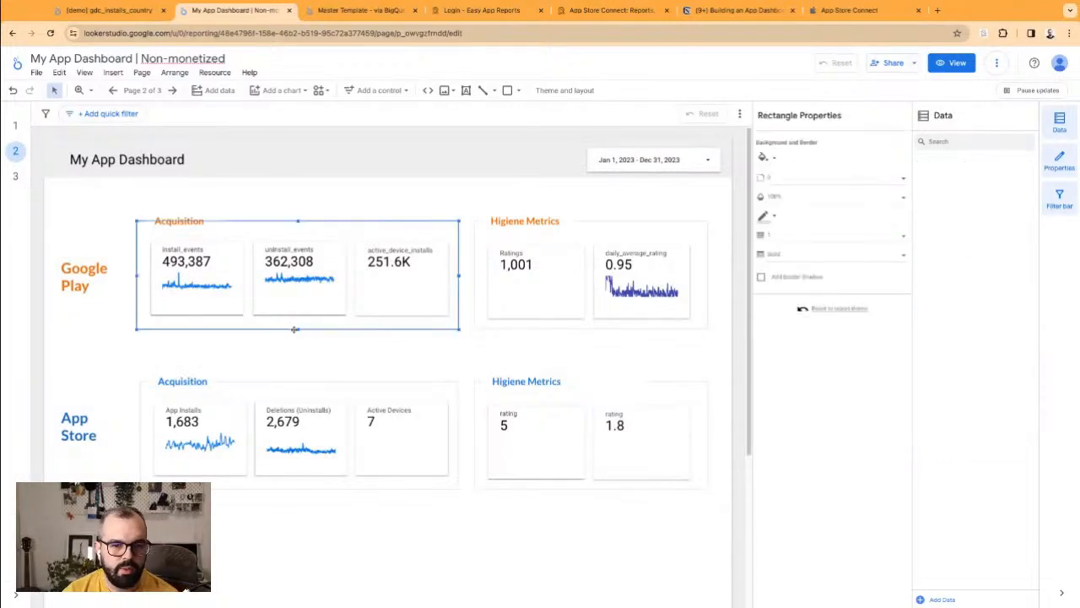
pyautogui.moveTo(297, 330); pyautogui.dragTo(336, 334)
pyautogui.click(577, 327)
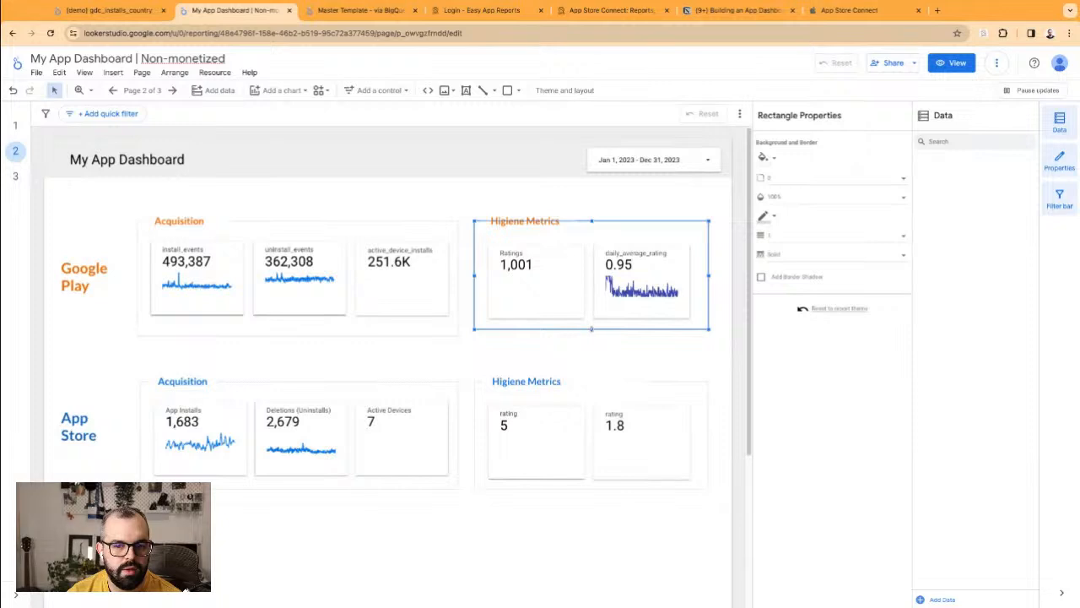
pyautogui.click(596, 349)
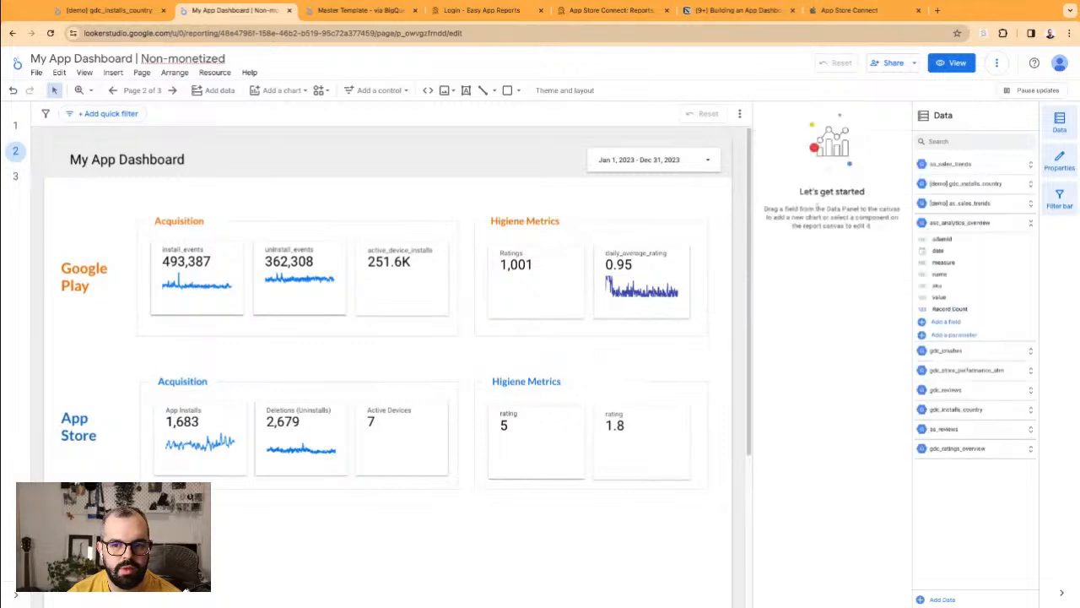
pyautogui.click(445, 90)
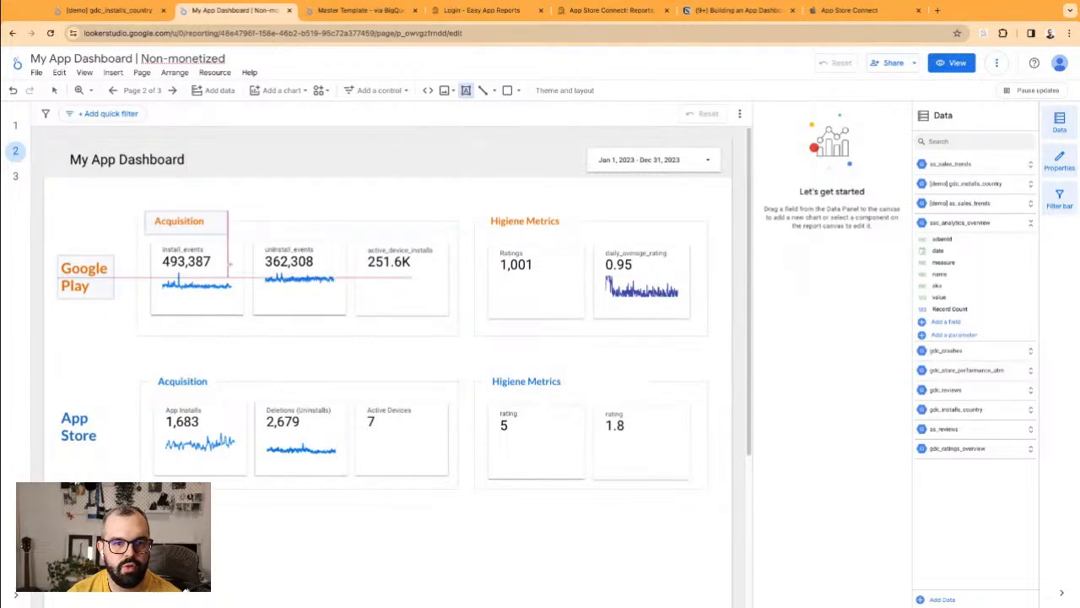
# Step: Add a 'see details' text box, underline the text, and shrink the box to fit
pyautogui.click(286, 192)
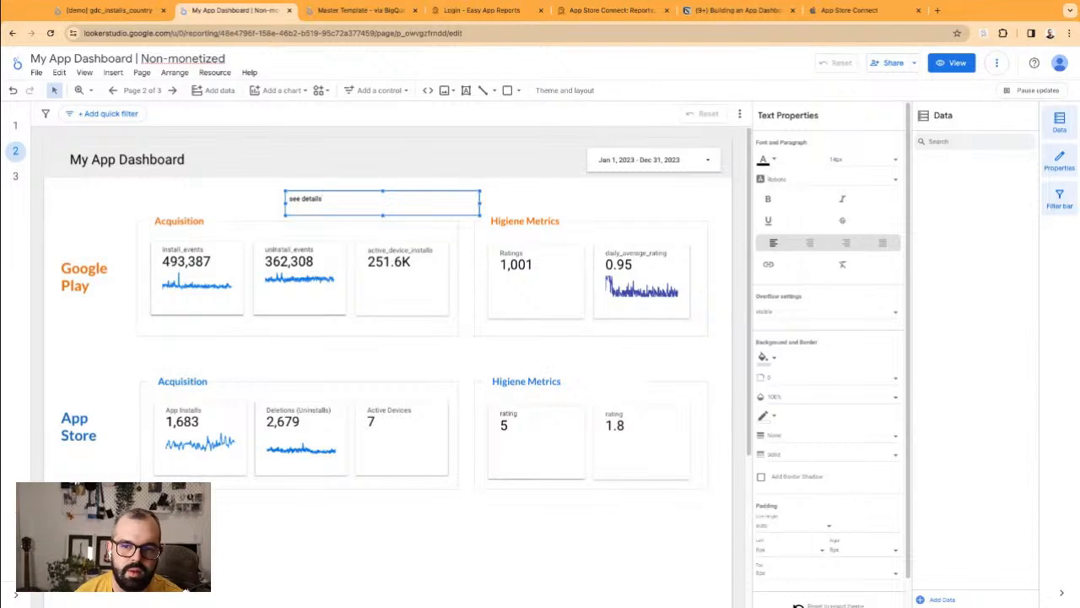
pyautogui.tripleClick(314, 198)
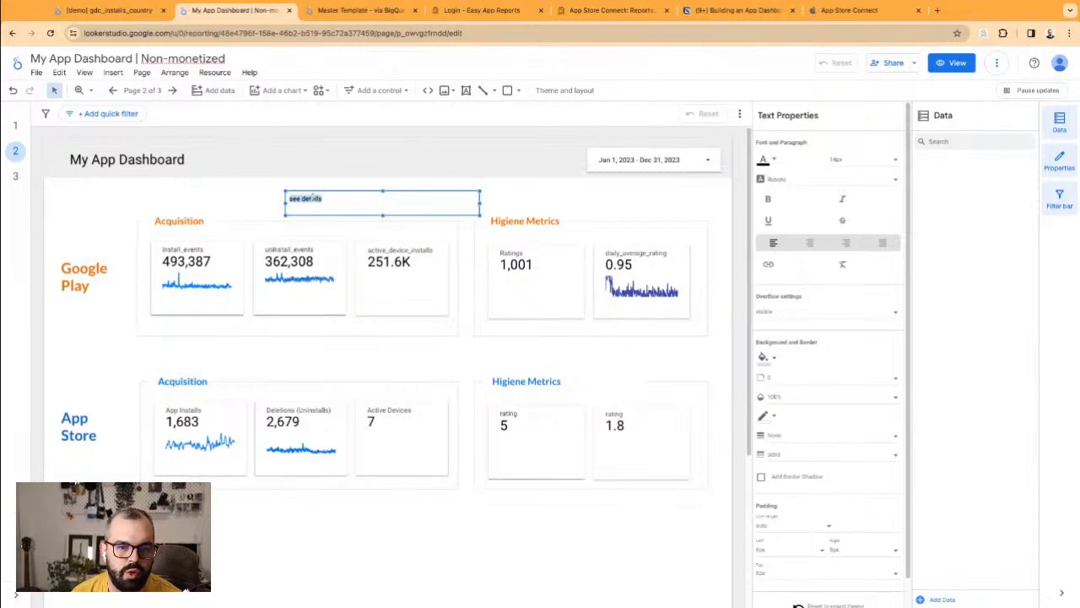
pyautogui.click(771, 222)
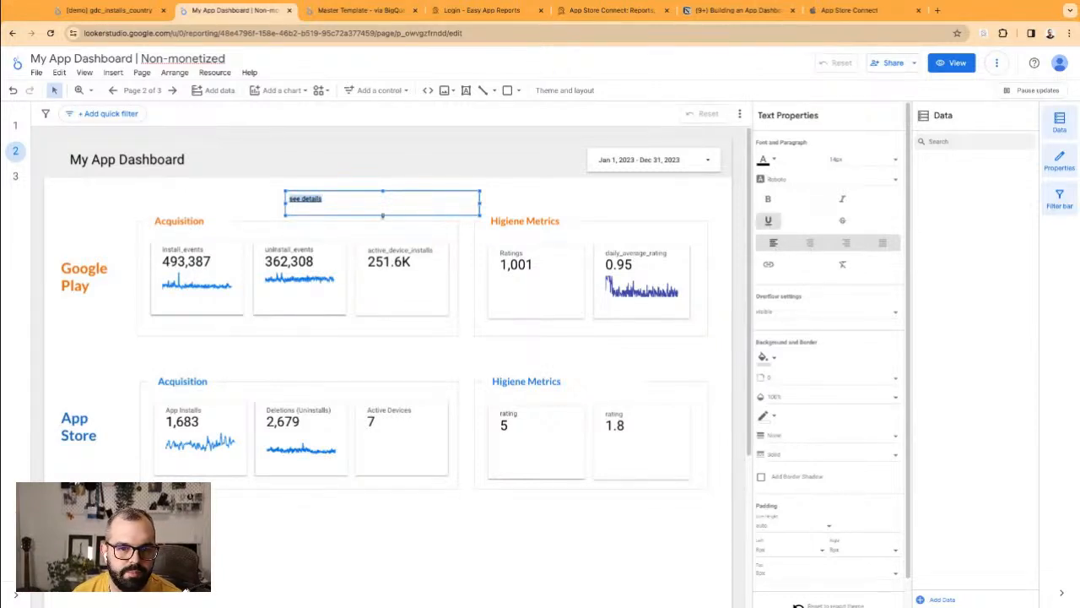
pyautogui.moveTo(383, 216); pyautogui.dragTo(383, 209)
pyautogui.moveTo(480, 199); pyautogui.dragTo(334, 200)
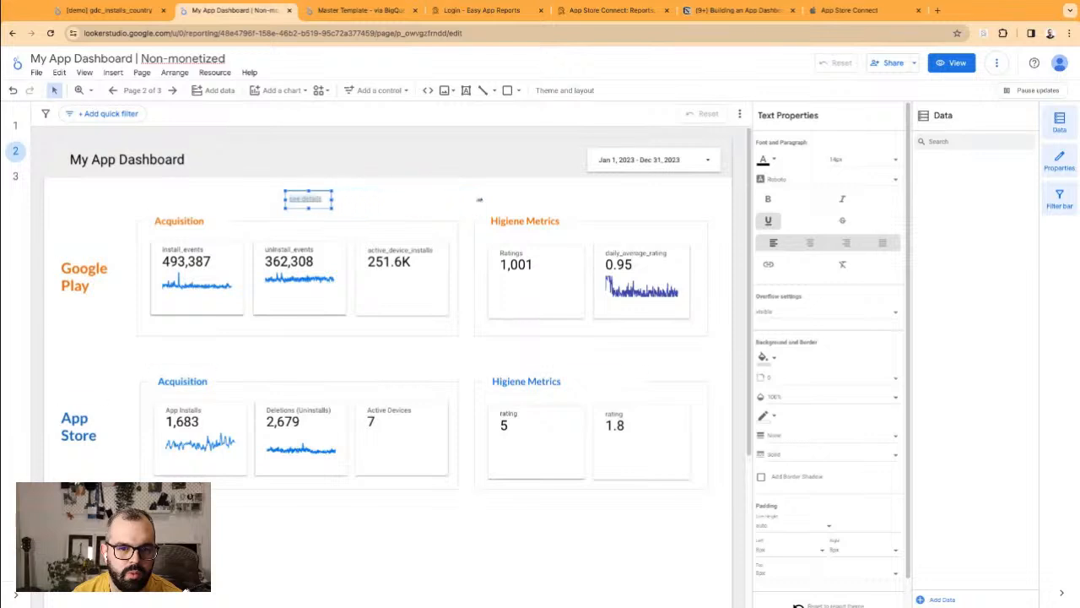
# Step: Set the 'see details' text to Lato at 12px
pyautogui.click(785, 179)
pyautogui.scroll(2, 810, 177)
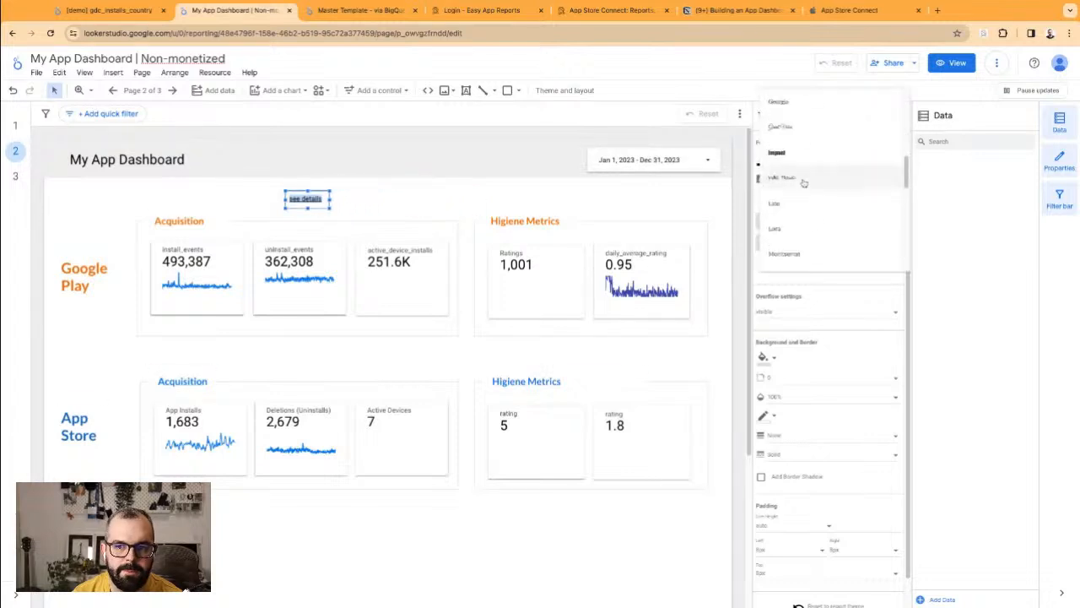
pyautogui.click(796, 215)
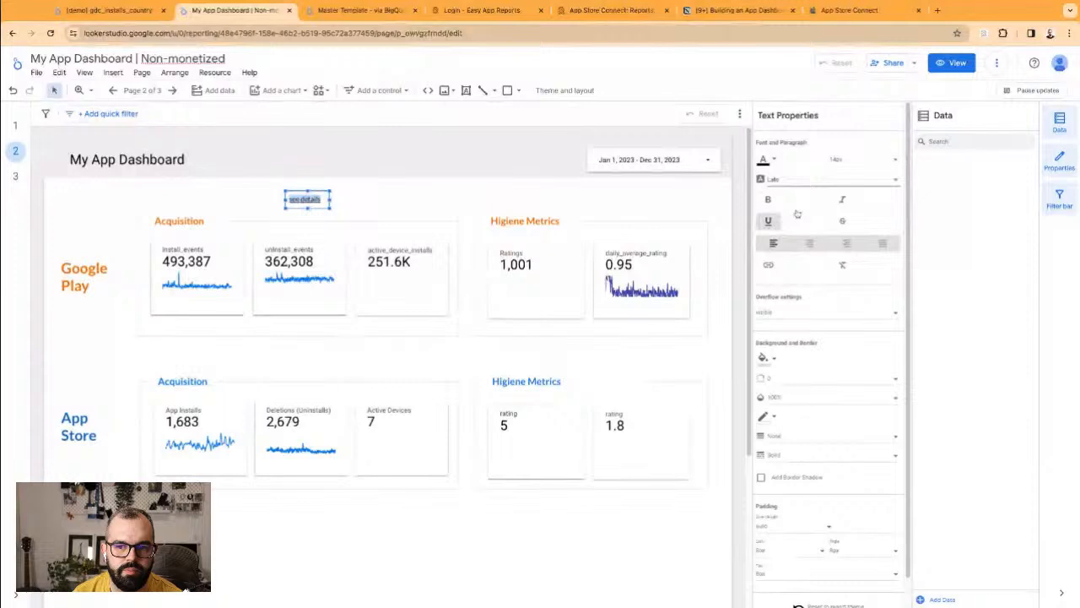
pyautogui.click(856, 179)
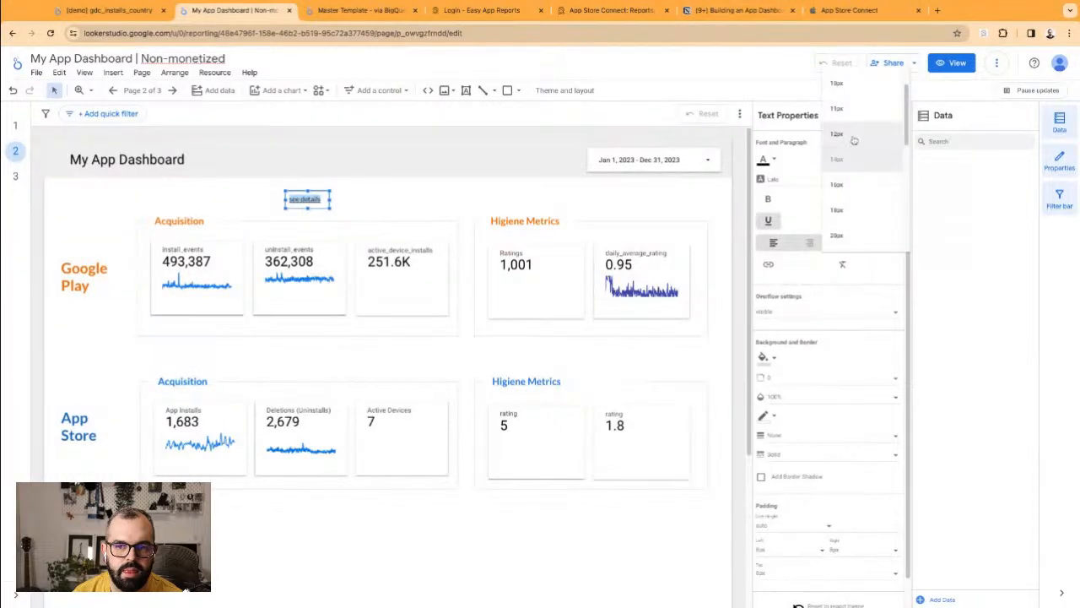
pyautogui.click(853, 140)
pyautogui.click(346, 203)
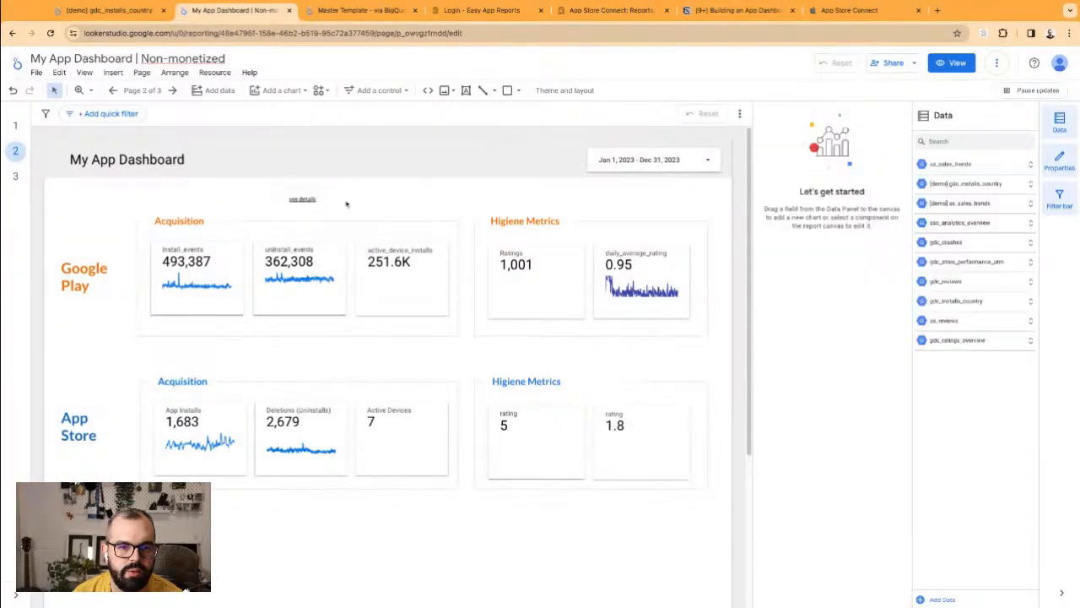
# Step: Move the 'see details' box next to the Google Play Acquisition heading
pyautogui.doubleClick(303, 199)
pyautogui.moveTo(307, 198); pyautogui.dragTo(176, 329)
pyautogui.click(182, 344)
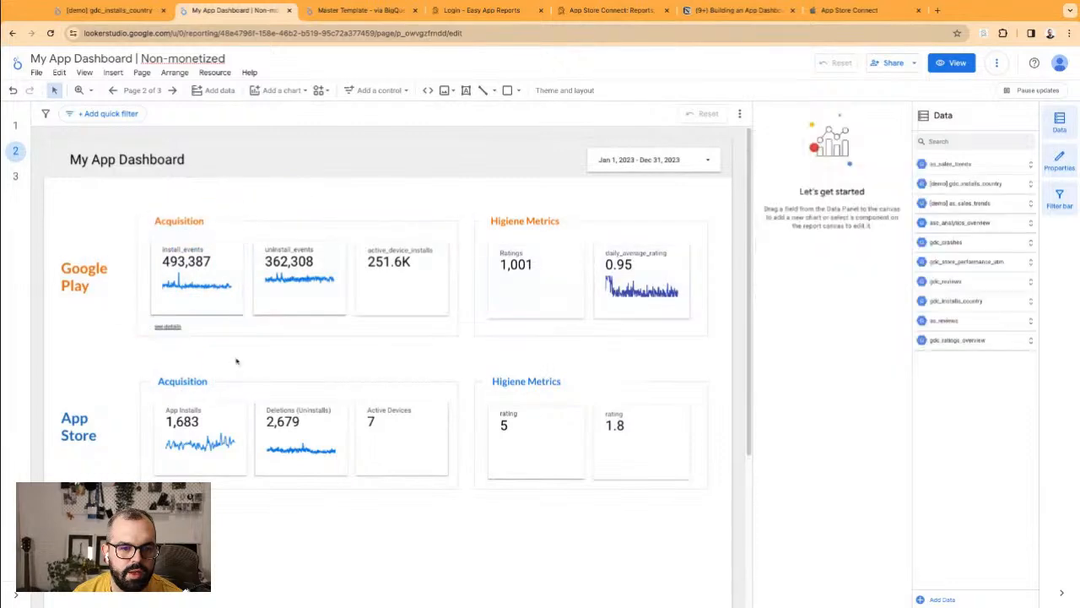
pyautogui.click(172, 322)
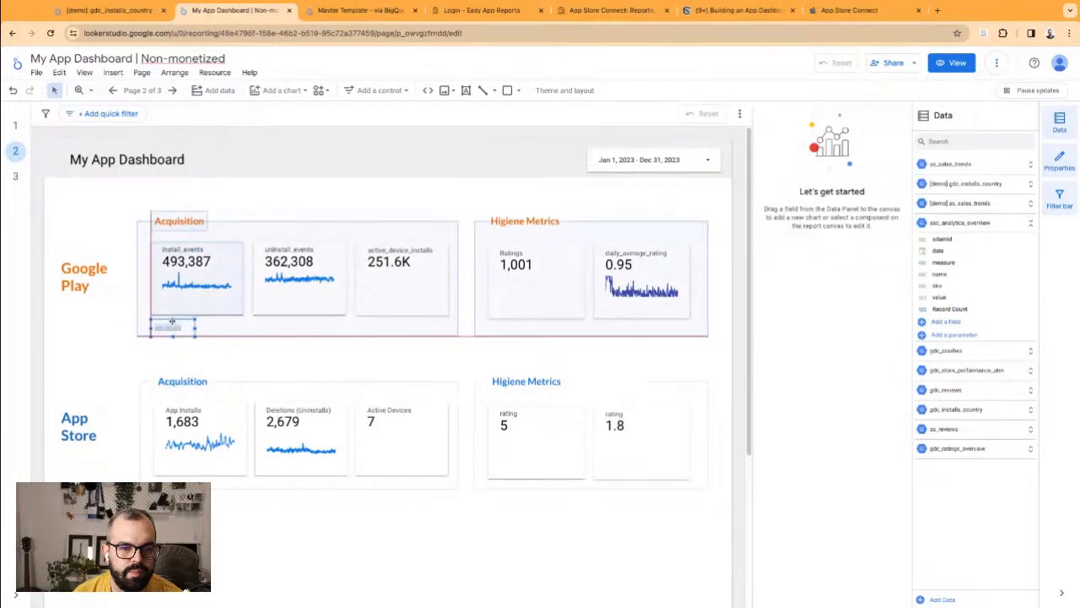
pyautogui.click(213, 349)
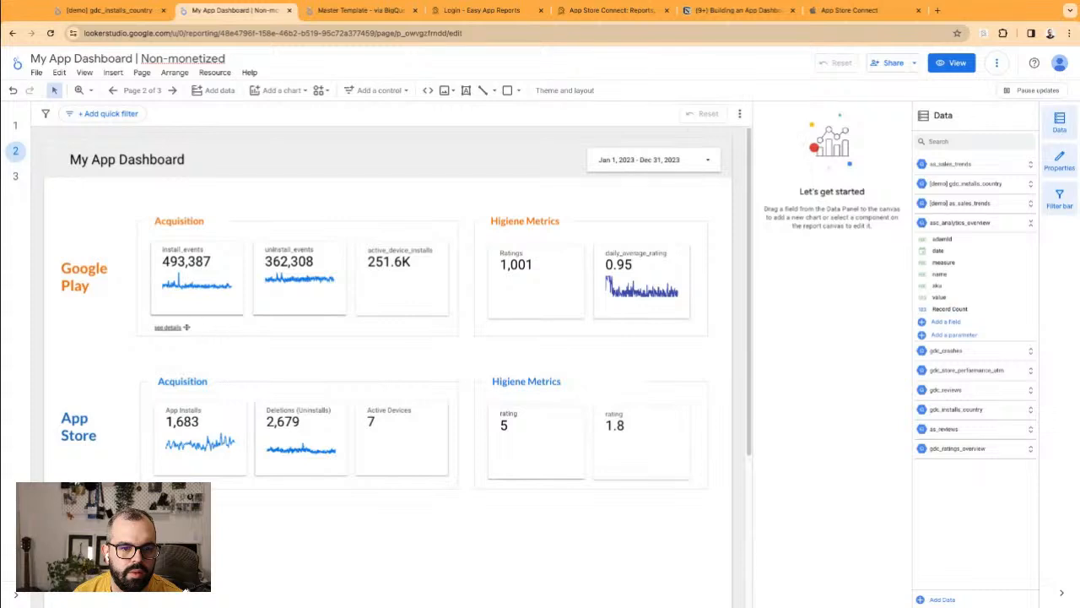
pyautogui.moveTo(173, 326); pyautogui.dragTo(230, 221)
# Step: Resize the Acquisition heading box to make room beside it
pyautogui.click(213, 214)
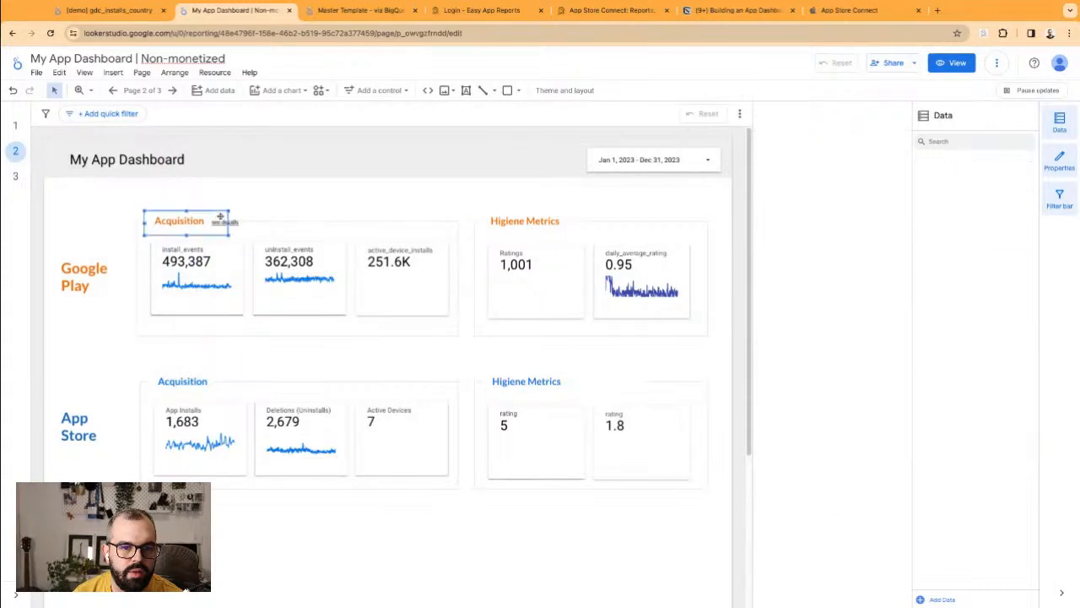
pyautogui.moveTo(228, 223); pyautogui.dragTo(248, 222)
pyautogui.click(258, 217)
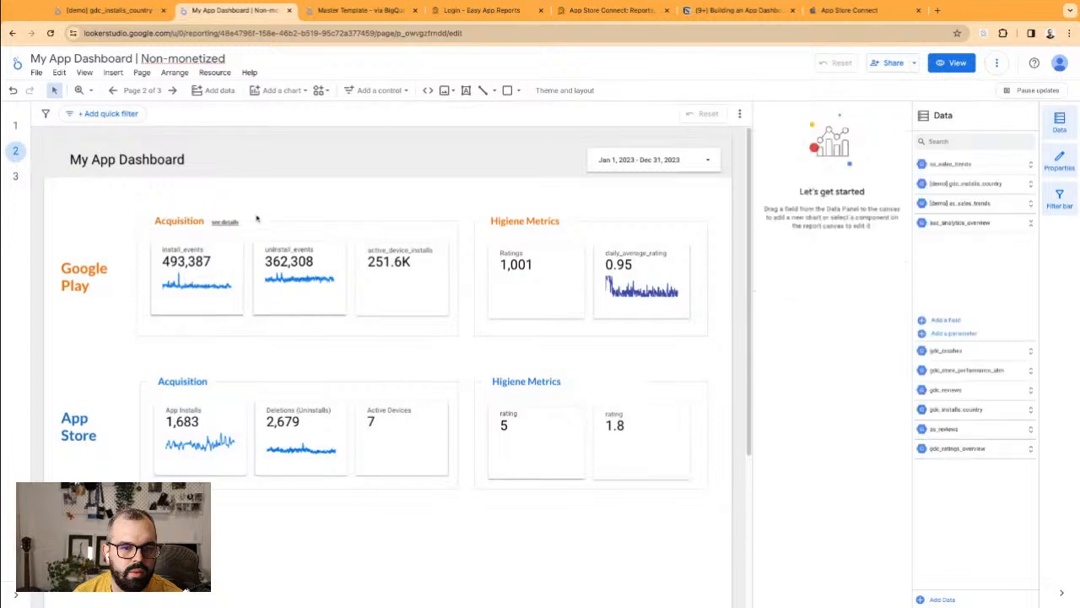
# Step: Enlarge 'see details' to 14px and settle it right beside the Acquisition heading
pyautogui.doubleClick(230, 224)
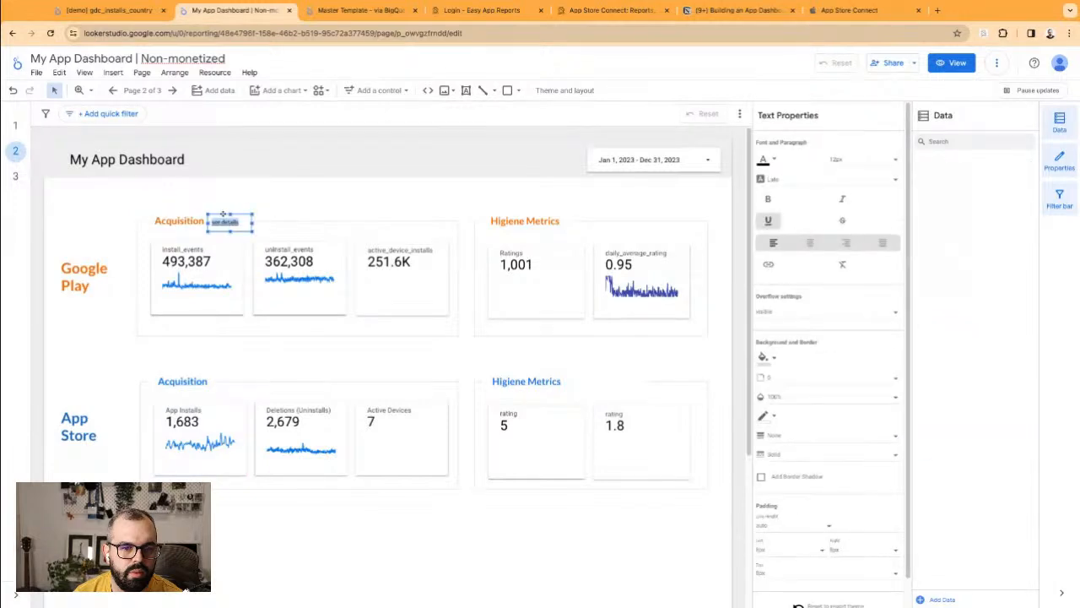
pyautogui.click(852, 160)
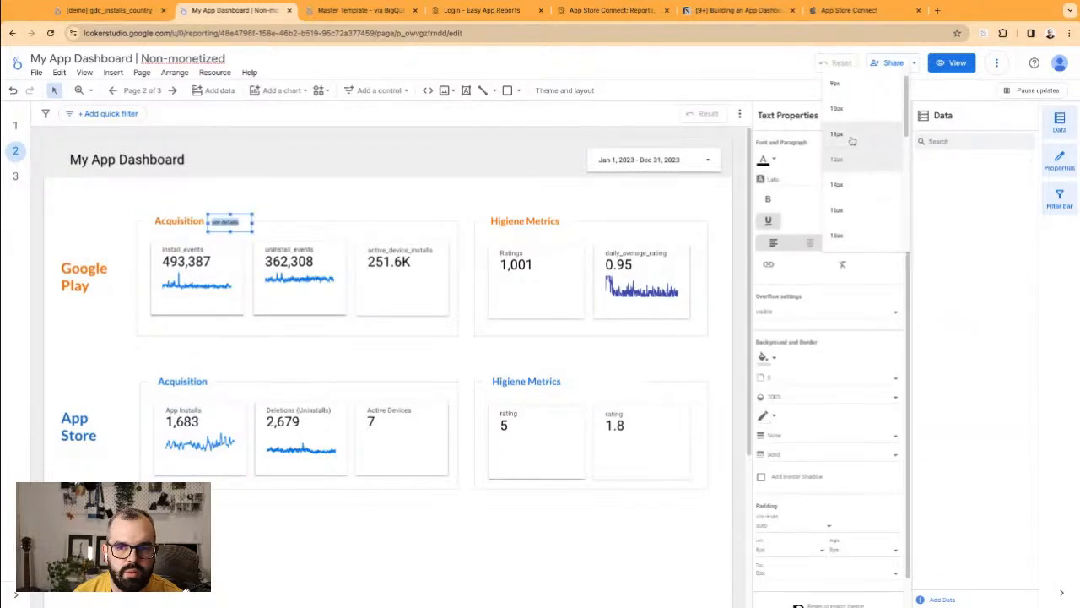
pyautogui.click(849, 184)
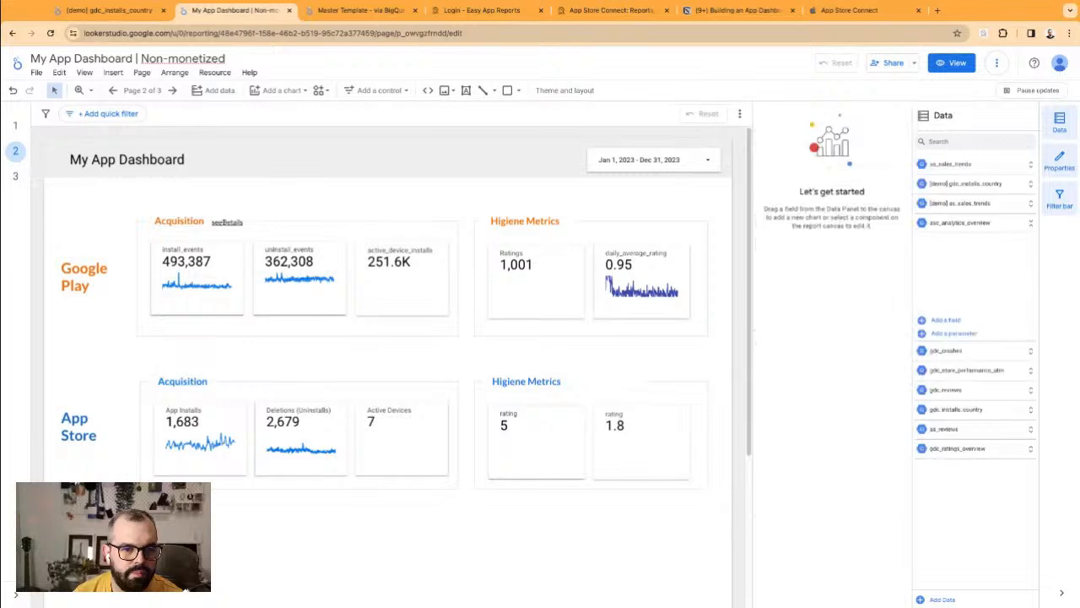
pyautogui.click(259, 216)
pyautogui.moveTo(237, 219); pyautogui.dragTo(238, 217)
pyautogui.moveTo(426, 222); pyautogui.dragTo(393, 211)
pyautogui.click(394, 210)
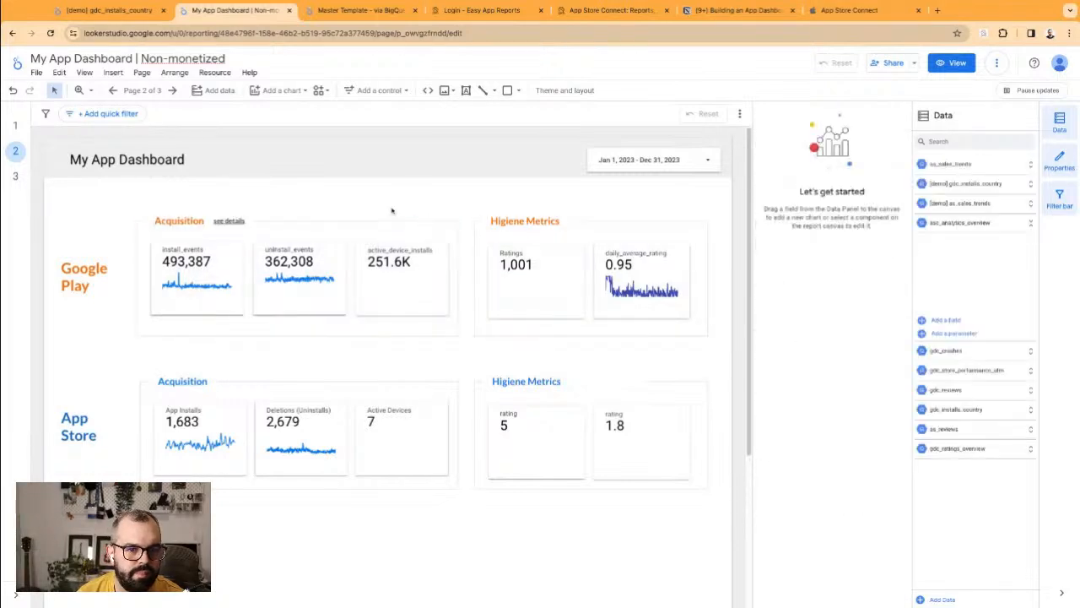